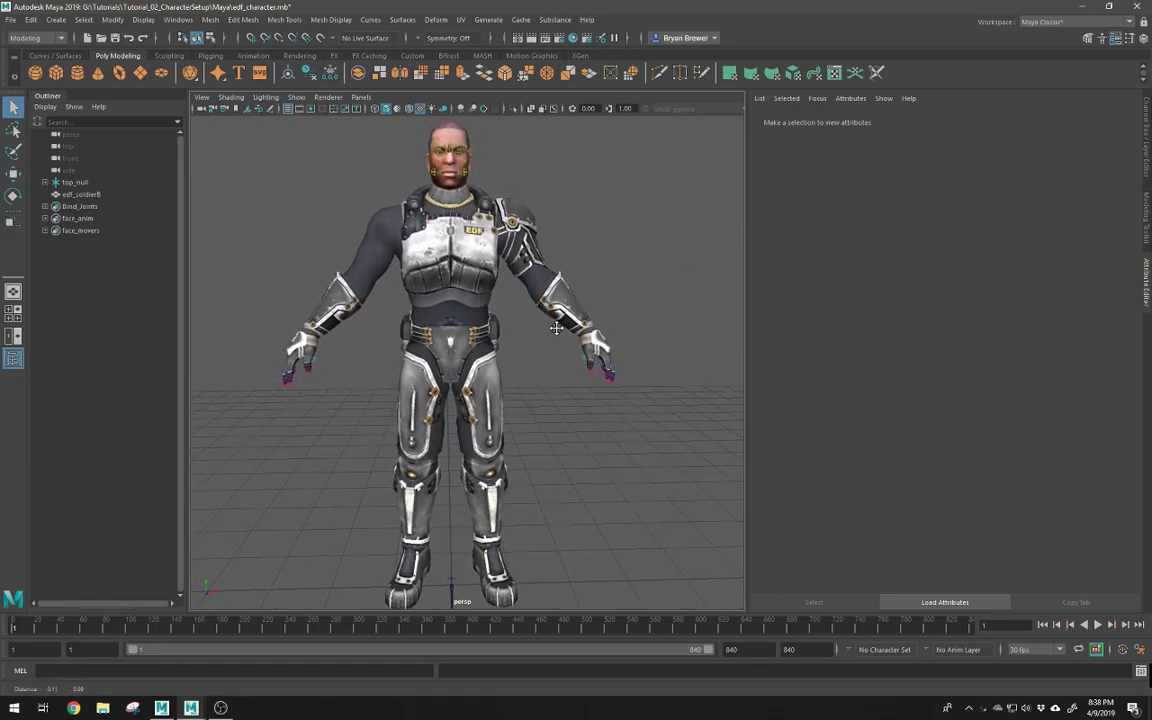
Step: Turn on X-ray display of the joints so the skeleton shows through the soldier mesh
left_click_drag(592, 308, 504, 300, "alt")
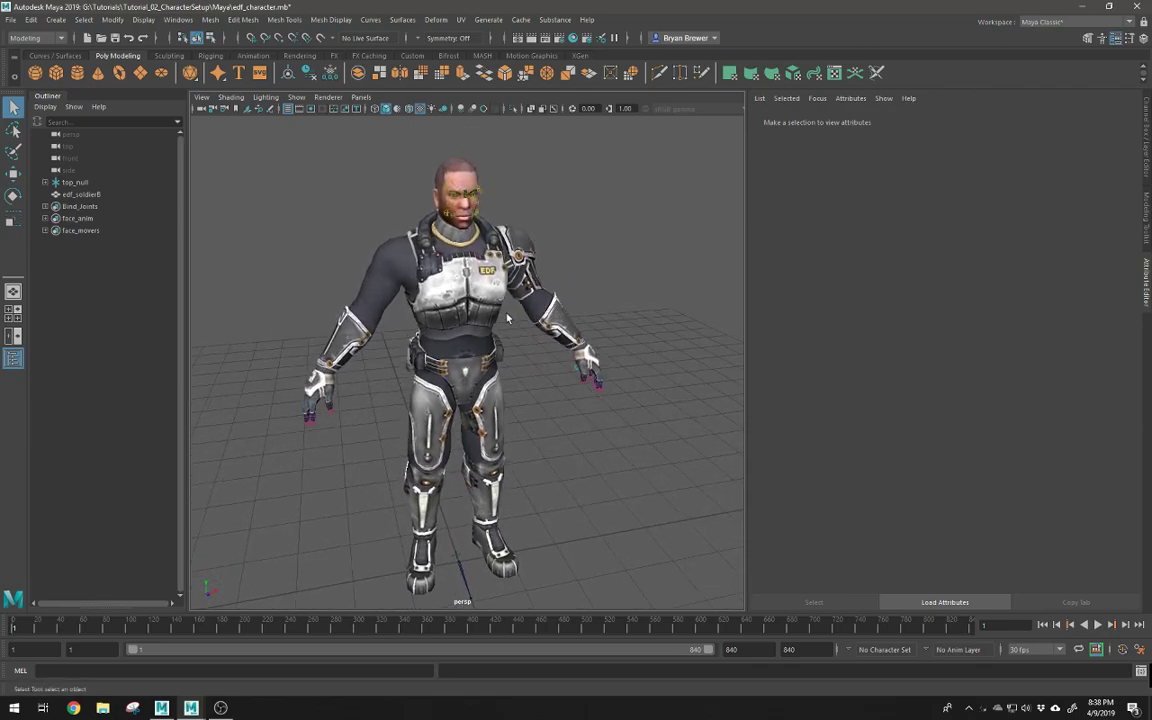
left_click_drag(530, 324, 466, 283, "alt")
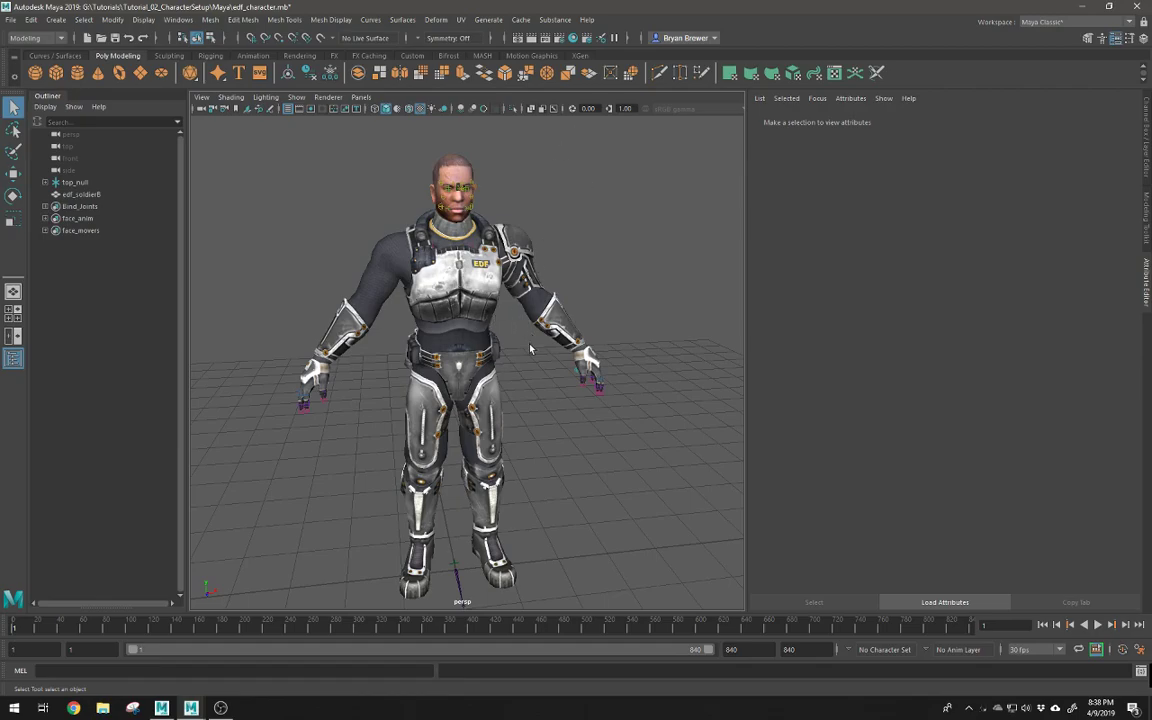
left_click_drag(521, 352, 519, 326, "alt")
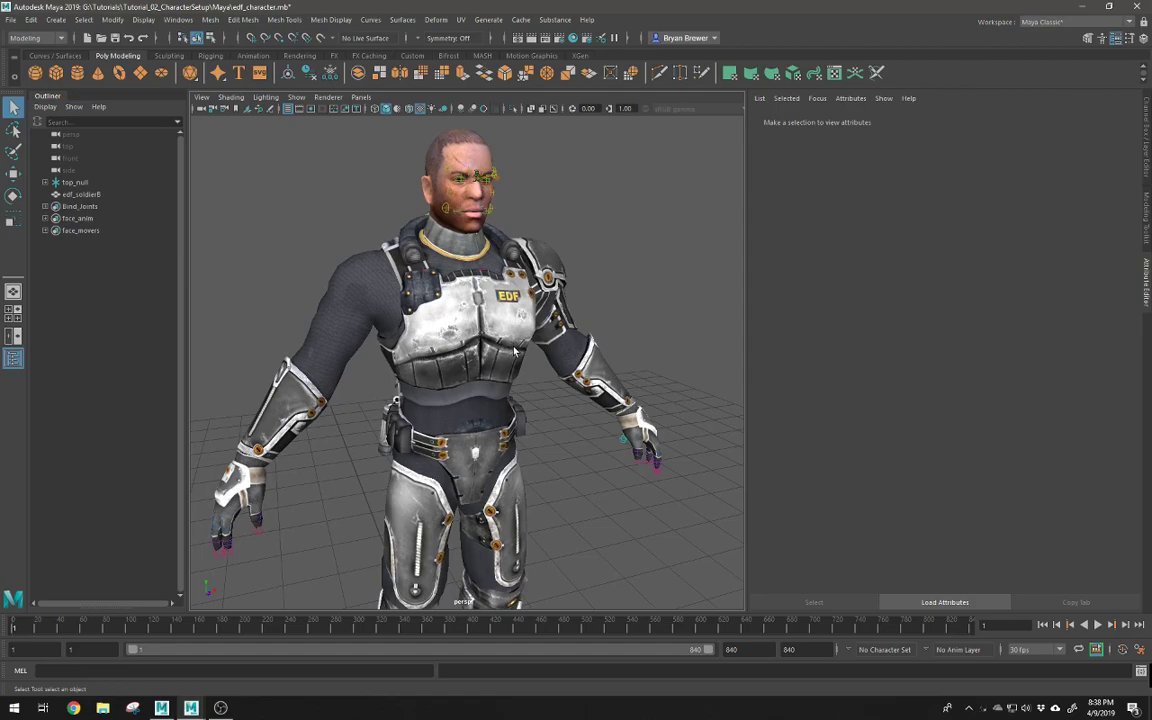
left_click_drag(507, 374, 505, 125, "alt")
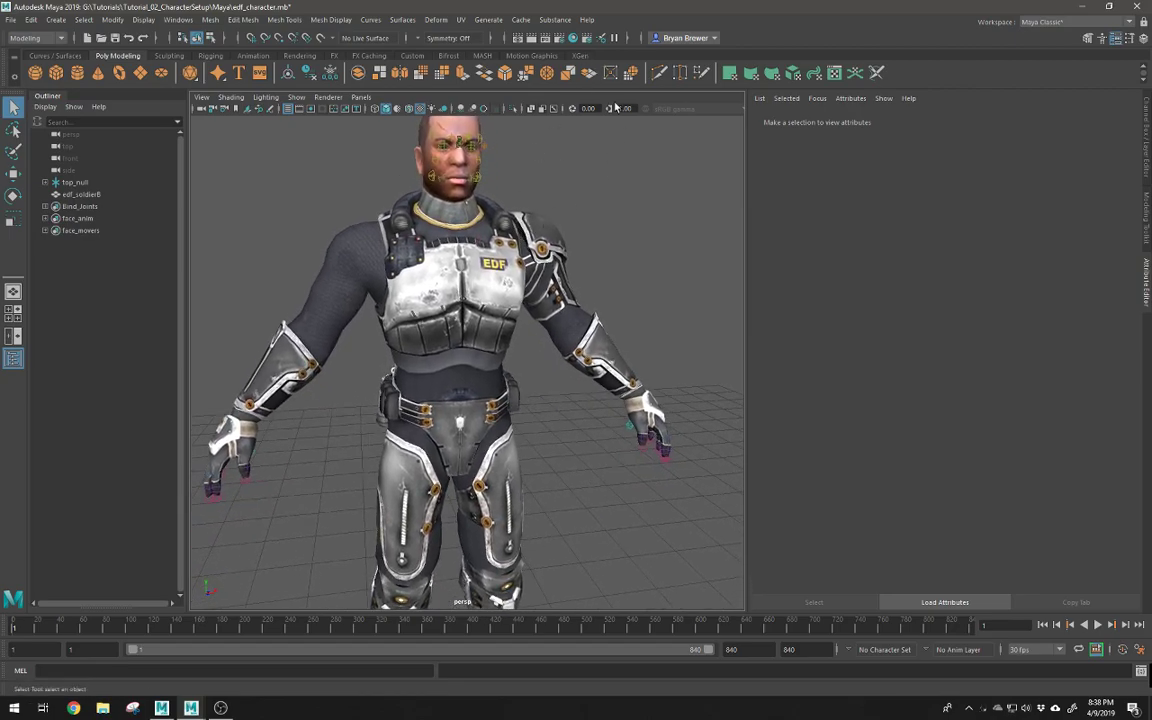
left_click(554, 109)
left_click_drag(444, 243, 421, 325, "alt")
right_click_drag(360, 325, 448, 325, "alt")
left_click_drag(378, 306, 467, 325, "alt")
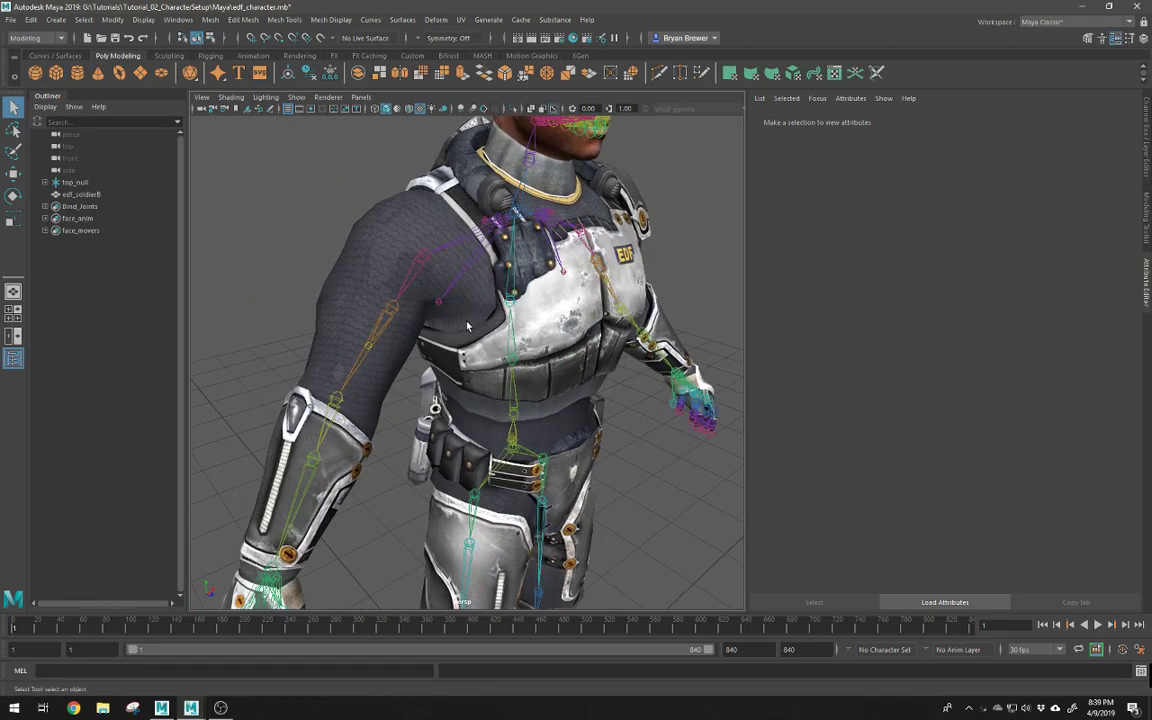
Step: Locate the RightArm joint in the hierarchy, check RightUnderarm beside it, and select its RightArmRoll child joint
left_click(409, 281)
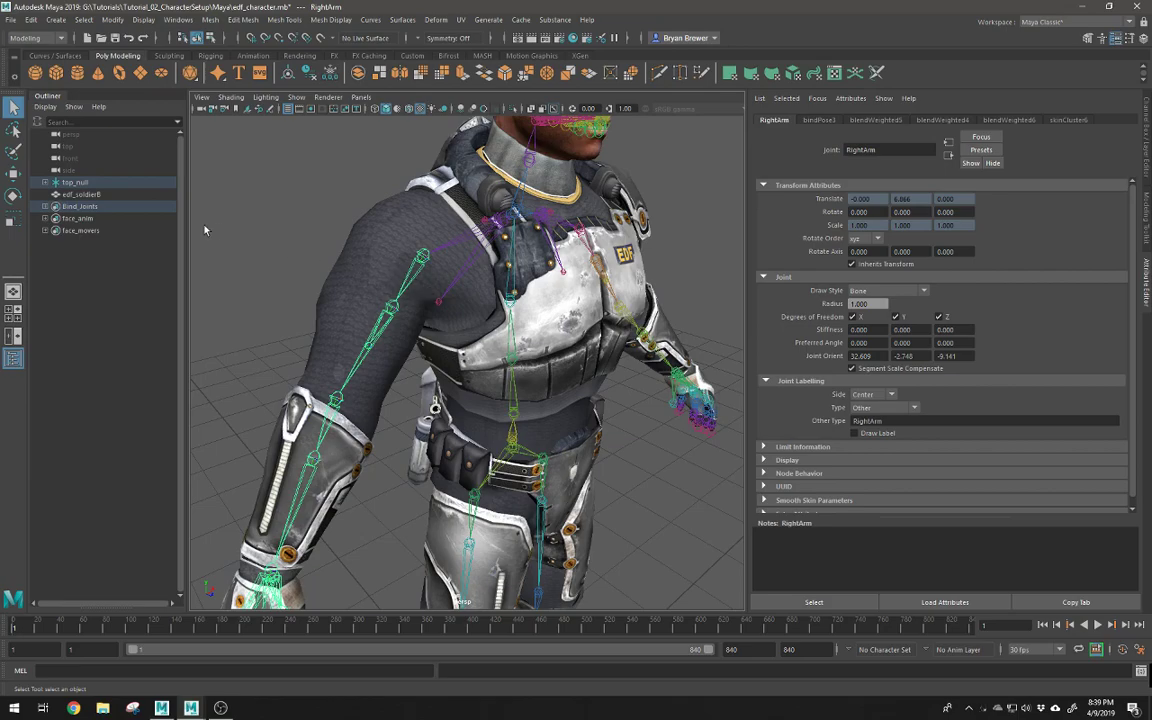
key("f")
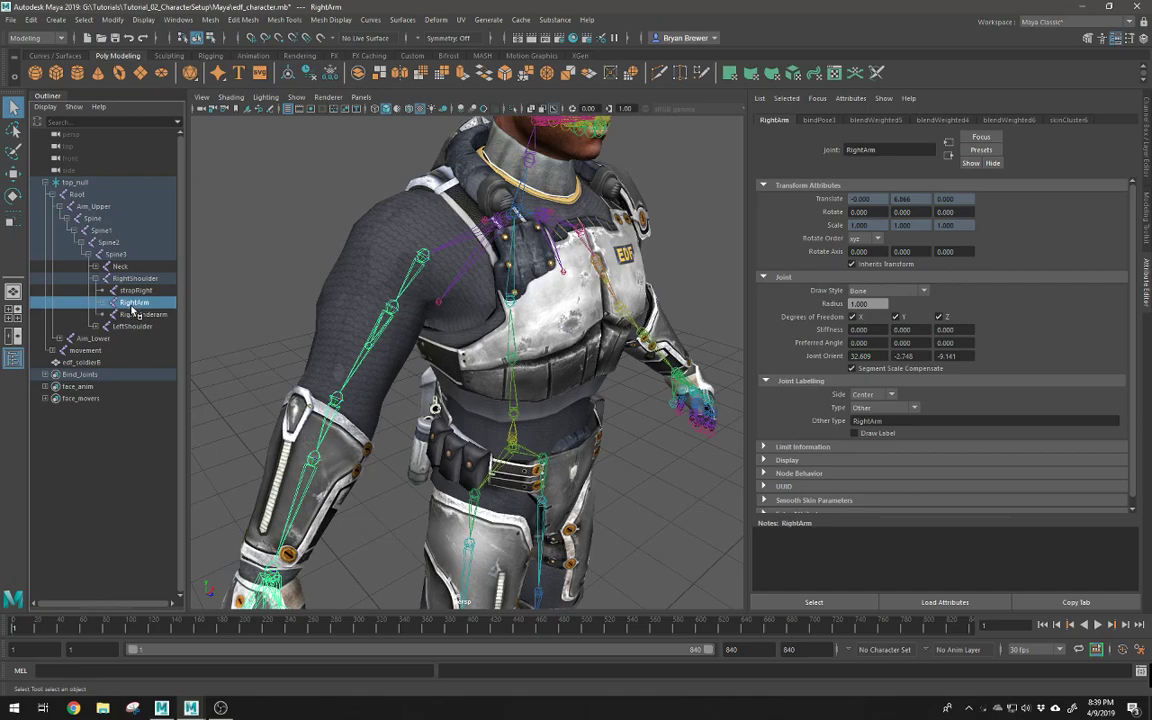
left_click(135, 314)
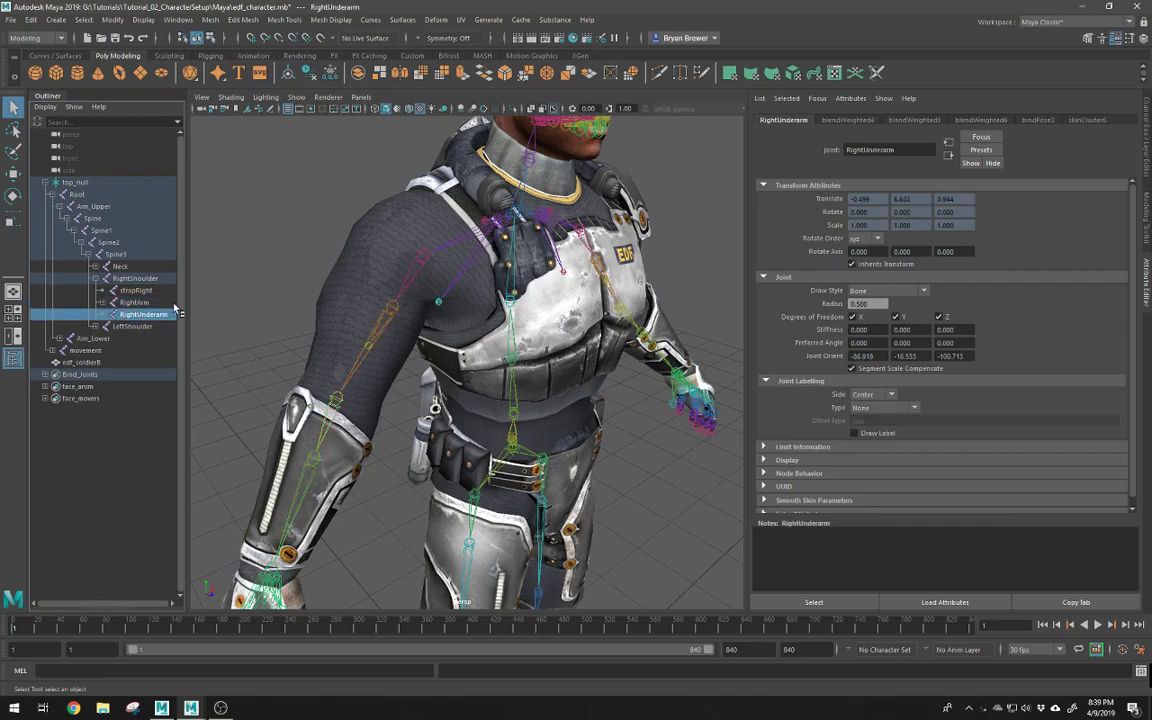
left_click(129, 302)
left_click(103, 302)
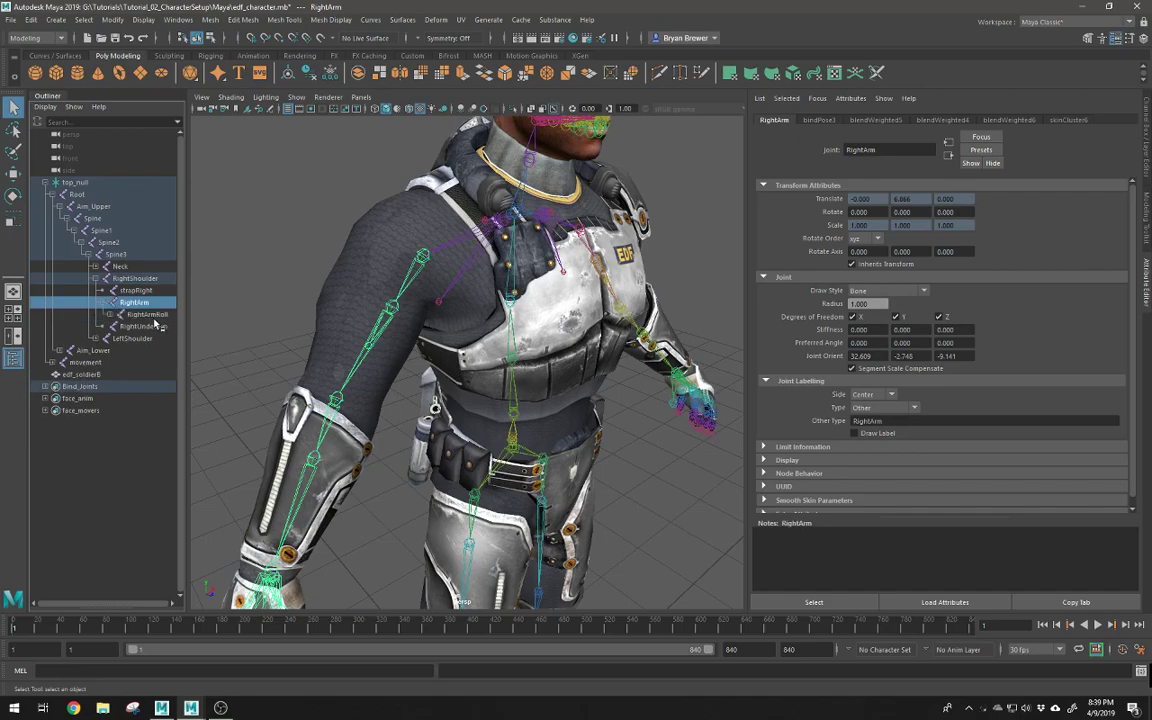
left_click(148, 314)
middle_click_drag(407, 329, 450, 290, "alt")
mouse_move(468, 287)
left_mouse_down("alt")
mouse_move(450, 277)
mouse_move(474, 280)
left_mouse_up("alt")
middle_click_drag(440, 291, 464, 287, "alt")
left_click_drag(464, 287, 460, 246, "alt")
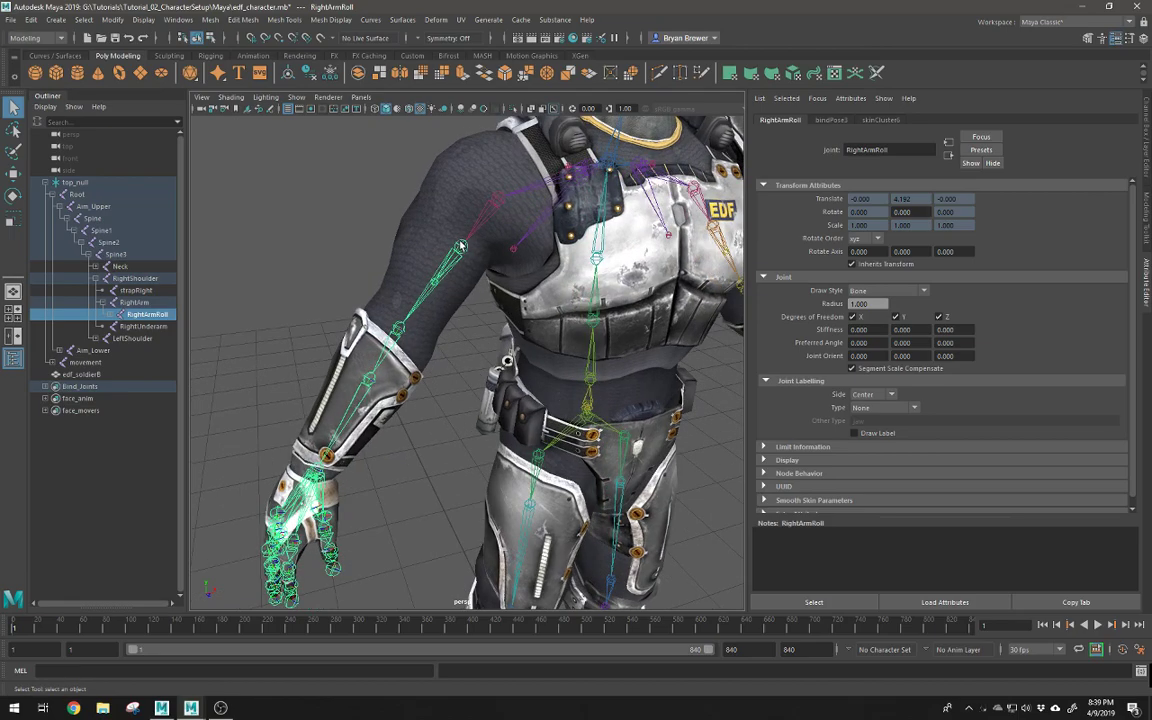
Step: Select the RightLegRoll joint in the right thigh and examine the leg's joint chain
left_click_drag(445, 273, 370, 293, "alt")
middle_click_drag(432, 334, 487, 343, "alt")
left_click_drag(487, 343, 485, 226, "alt")
left_click(490, 262)
middle_click_drag(485, 226, 481, 199, "alt")
left_click(452, 351)
left_click(443, 398)
middle_click_drag(463, 305, 438, 390, "alt")
middle_click_drag(449, 284, 470, 372, "alt")
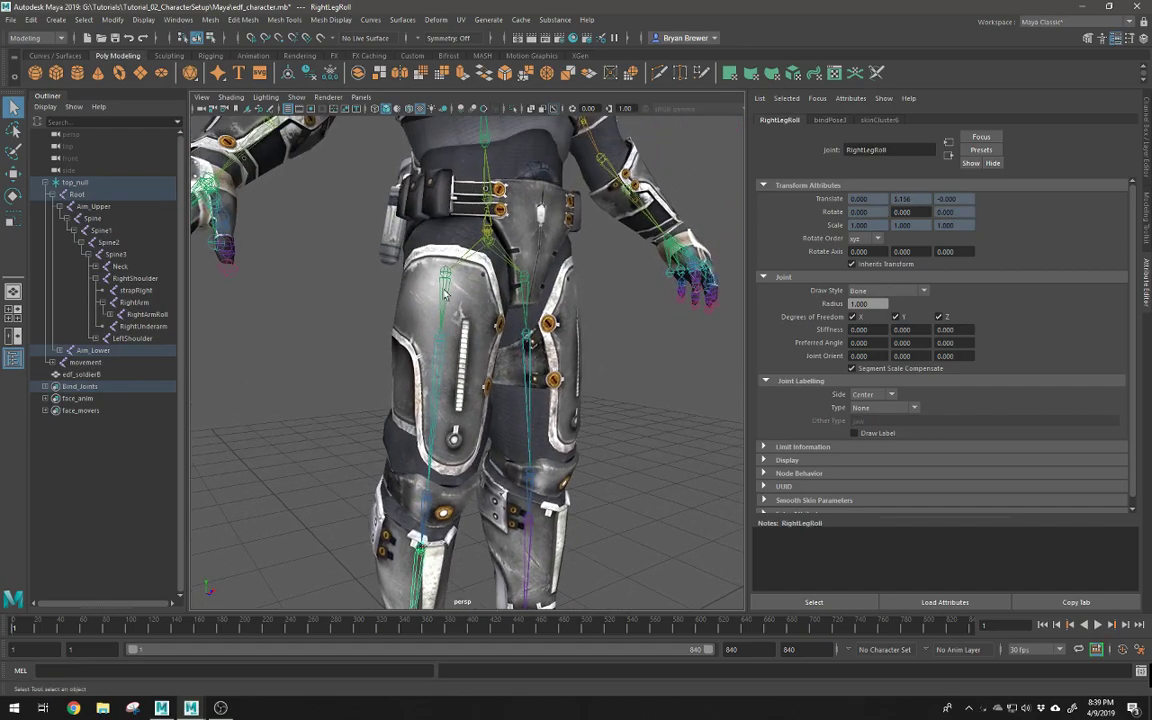
Step: Examine the right arm's joint chain from the shoulder to the hand from several angles
right_click_drag(450, 340, 391, 288, "alt")
left_click_drag(391, 288, 422, 285, "alt")
middle_click_drag(420, 256, 392, 306, "alt")
right_click_drag(392, 306, 425, 300, "alt")
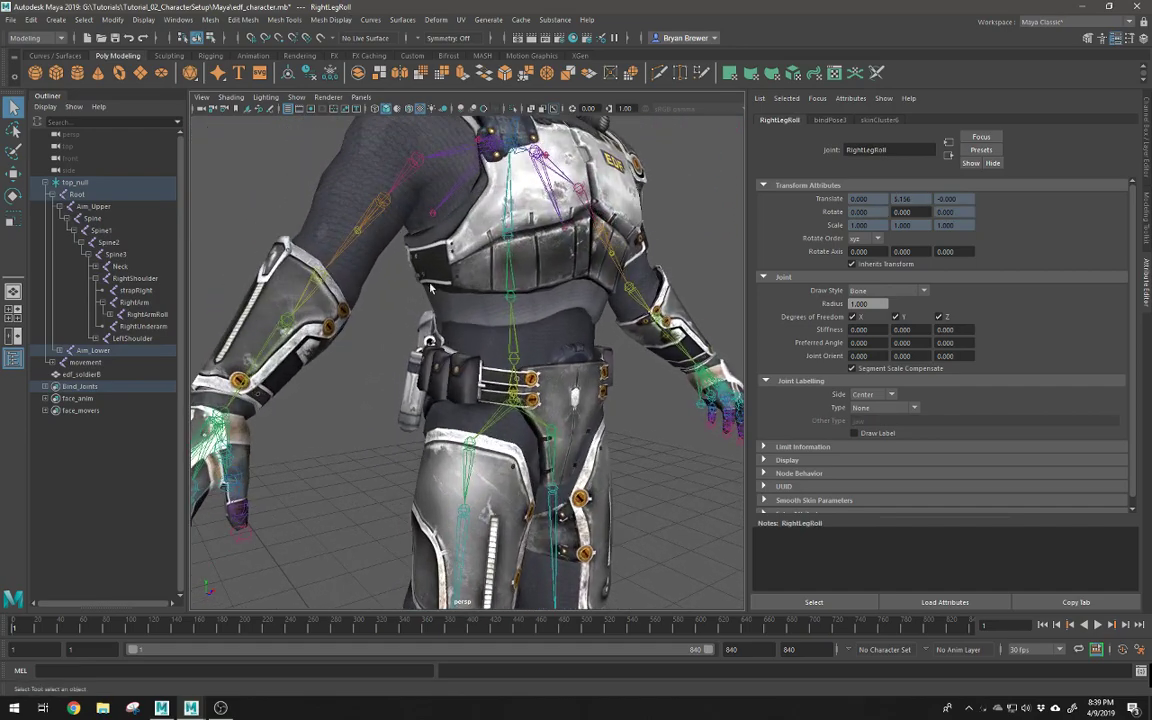
left_click_drag(425, 300, 420, 326, "alt")
right_click_drag(420, 310, 366, 272, "alt")
left_click_drag(378, 275, 391, 336, "alt")
right_click_drag(391, 336, 411, 329, "alt")
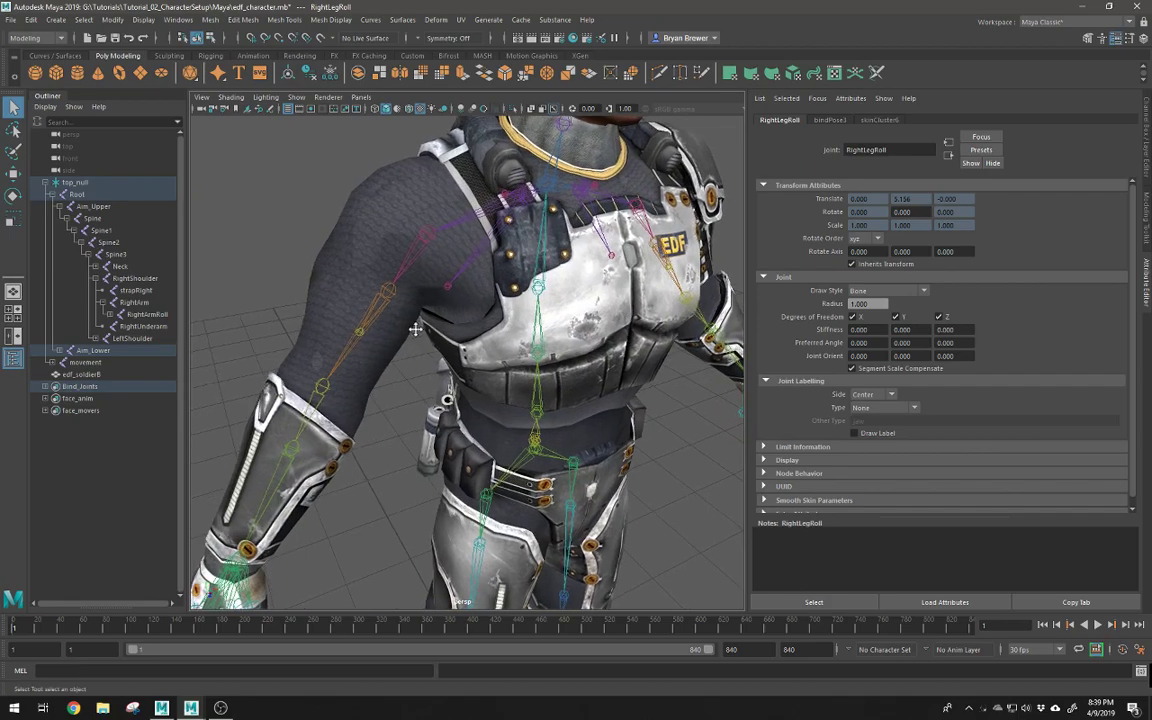
middle_click_drag(411, 329, 447, 321, "alt")
left_click_drag(447, 321, 463, 319, "alt")
middle_click_drag(463, 319, 461, 325, "alt")
left_click_drag(461, 325, 449, 307, "alt")
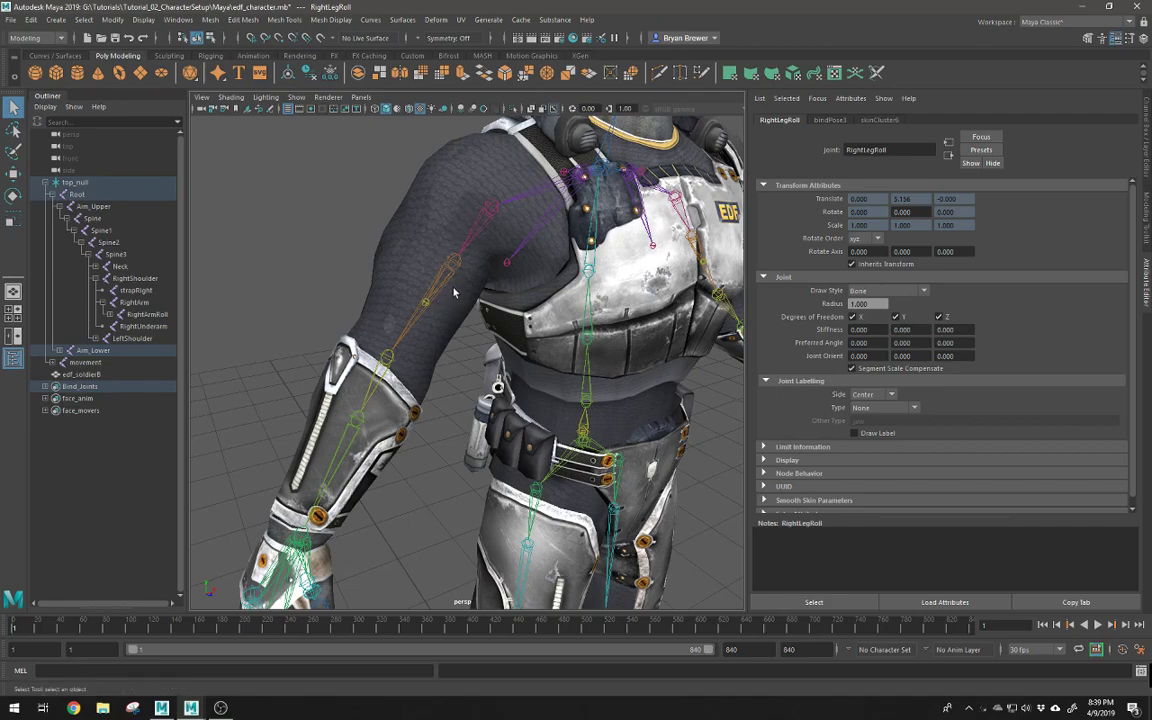
left_click_drag(450, 318, 401, 278, "alt")
middle_click_drag(431, 342, 413, 321, "alt")
scroll(430, 315, "down", 3)
Step: Clear the joint selection and examine the whole-body skeleton from several sides
left_click_drag(422, 319, 482, 320, "alt")
middle_click_drag(482, 320, 470, 300, "alt")
left_click_drag(469, 300, 415, 274, "alt")
middle_click_drag(415, 274, 408, 266, "alt")
scroll(408, 266, "down", 3)
left_click_drag(480, 264, 512, 258, "alt")
middle_click_drag(512, 258, 509, 350, "alt")
scroll(501, 297, "up", 3)
left_click_drag(460, 310, 394, 283, "alt")
left_click(406, 300)
right_click_drag(360, 268, 440, 257, "alt")
middle_click_drag(492, 268, 474, 290, "alt")
mouse_move(474, 290)
left_mouse_down("alt")
mouse_move(456, 314)
mouse_move(424, 304)
mouse_move(462, 298)
left_mouse_up("alt")
left_click(469, 318)
right_click_drag(480, 298, 422, 296, "alt")
mouse_move(422, 296)
left_mouse_down("alt")
mouse_move(396, 290)
mouse_move(368, 312)
mouse_move(538, 308)
mouse_move(374, 293)
mouse_move(417, 287)
left_mouse_up("alt")
left_click(375, 214)
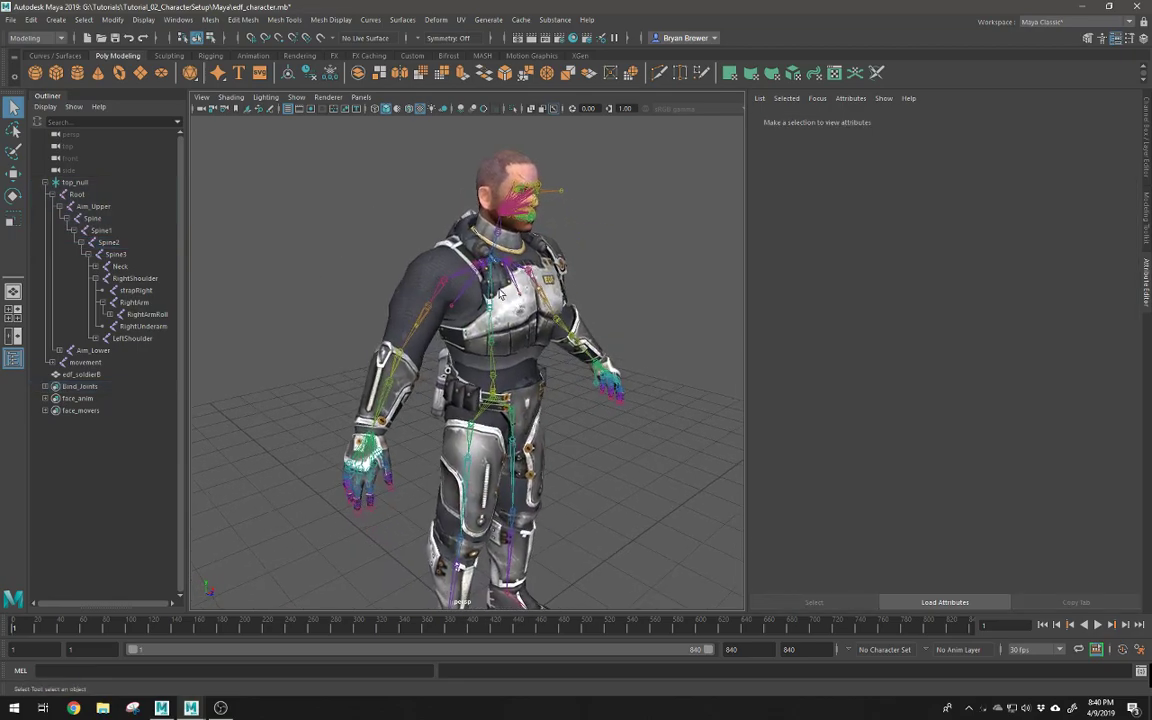
left_click_drag(492, 340, 505, 312, "alt")
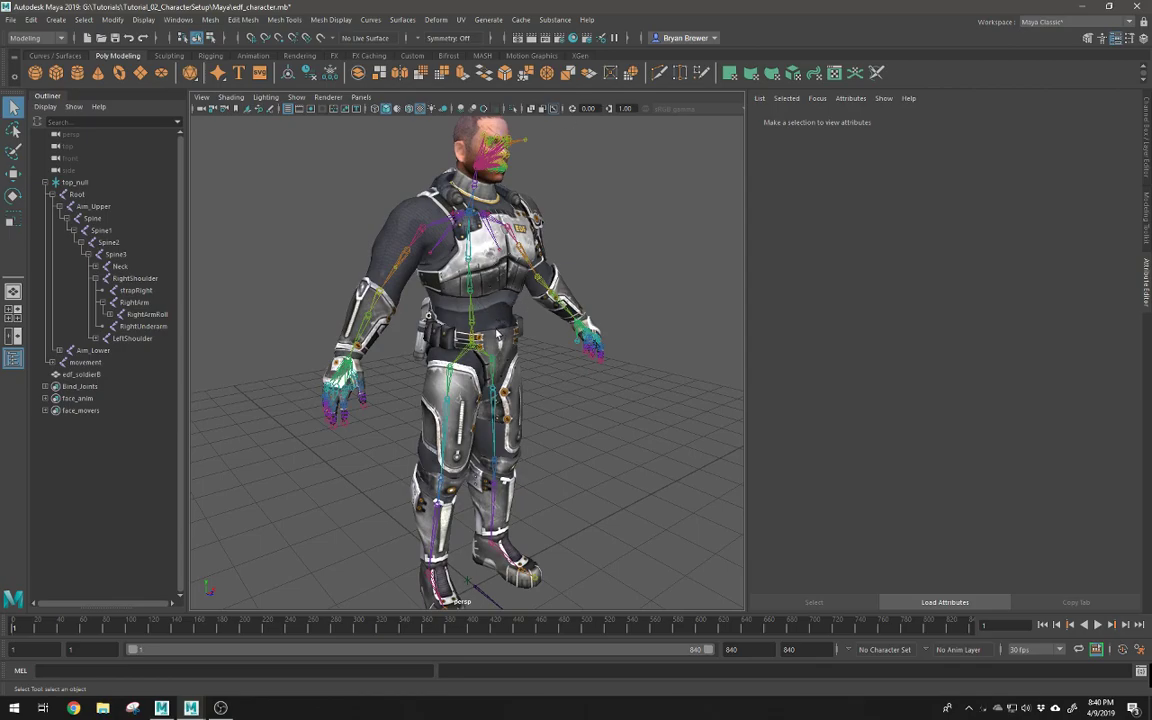
left_click_drag(516, 323, 483, 313, "alt")
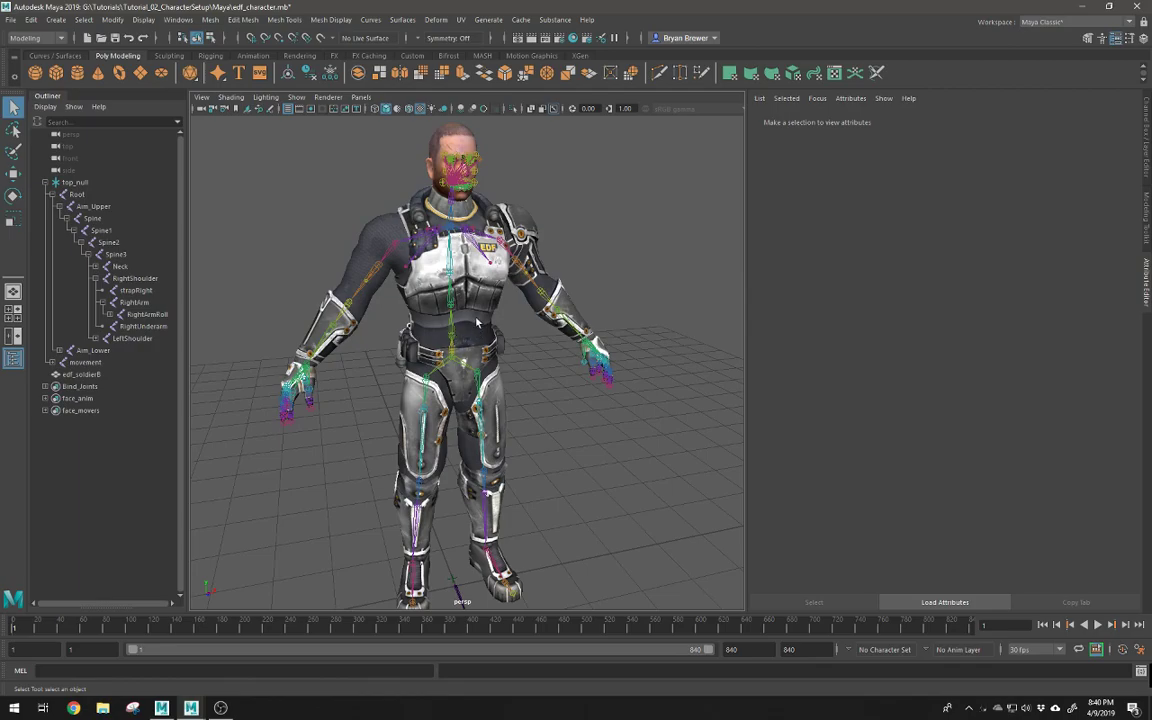
Step: Select the Spine joint above the hips and examine the upper-body joint chain that hangs from it
left_click(450, 337)
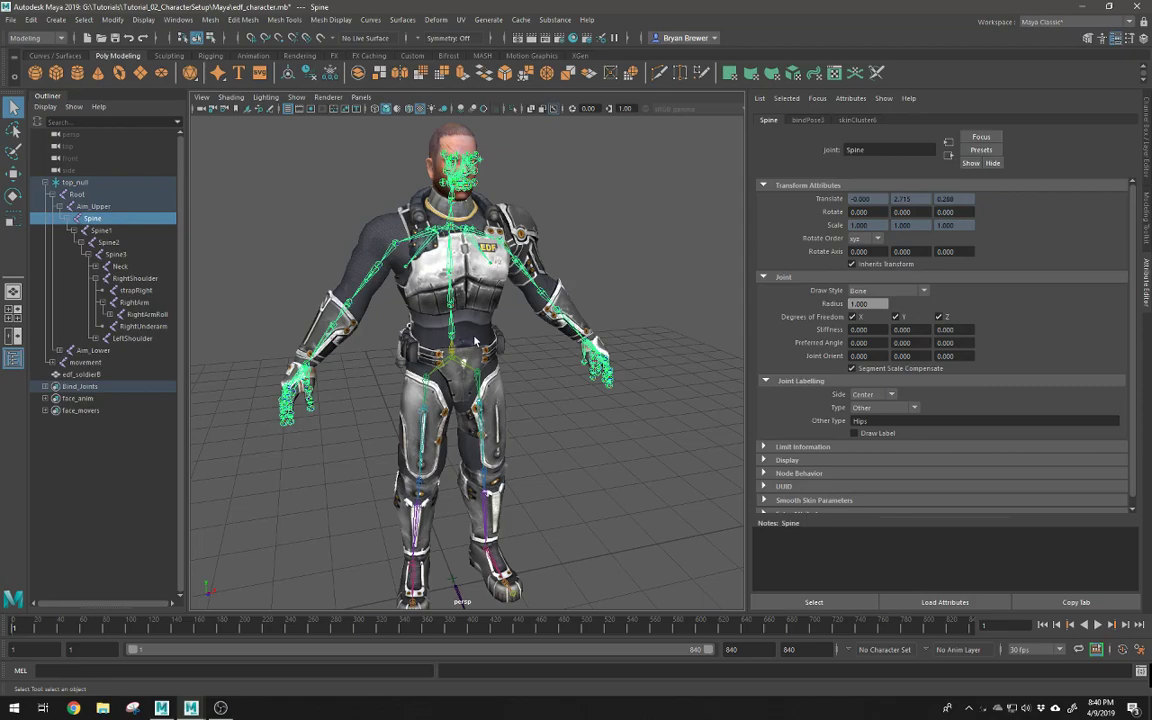
left_click_drag(450, 341, 517, 337, "alt")
left_click(485, 347)
left_click(517, 337)
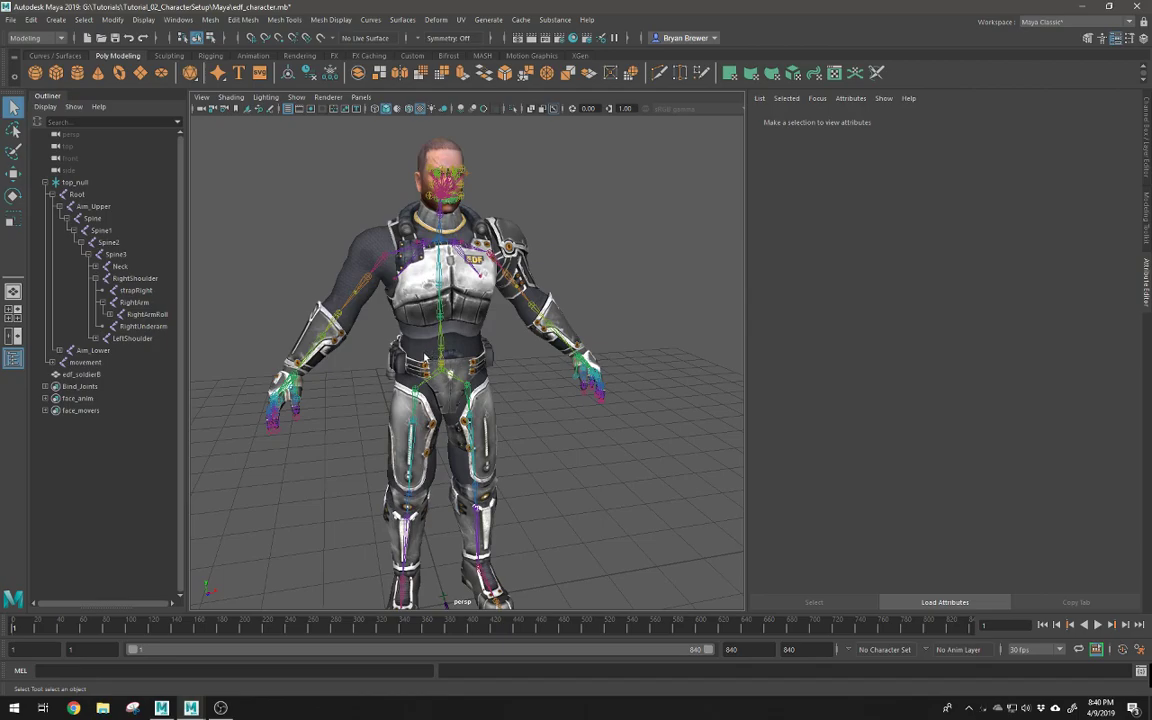
left_click_drag(424, 358, 455, 354, "alt")
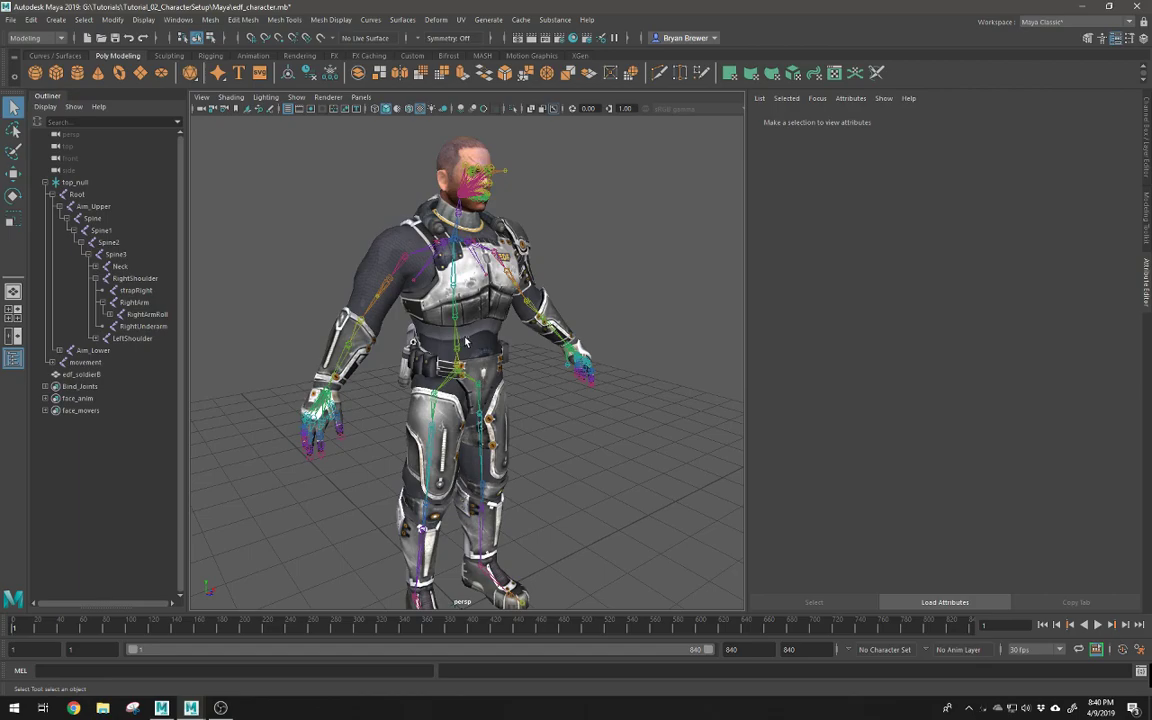
left_click(446, 350)
mouse_move(468, 339)
left_mouse_down("alt")
mouse_move(528, 334)
mouse_move(455, 334)
left_mouse_up("alt")
right_click_drag(455, 334, 536, 322, "alt")
left_click_drag(536, 322, 518, 323, "alt")
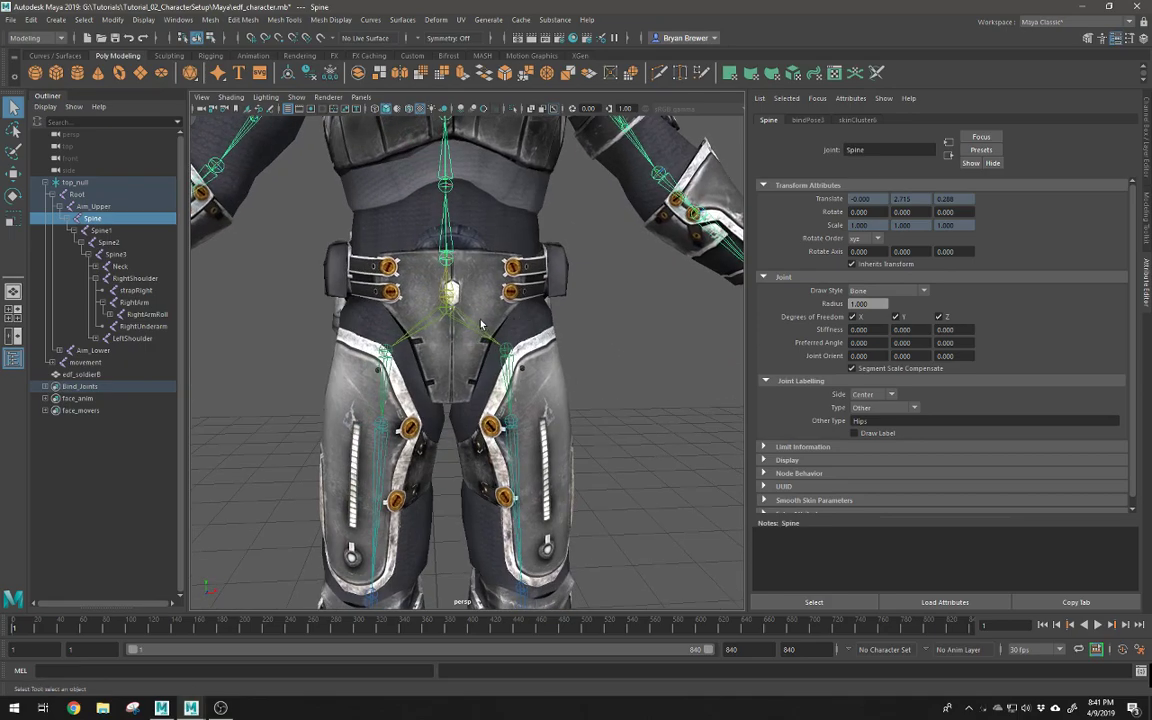
Step: Select the Pelvis joint and examine the hip and leg joints beneath it from several angles
left_click(478, 323)
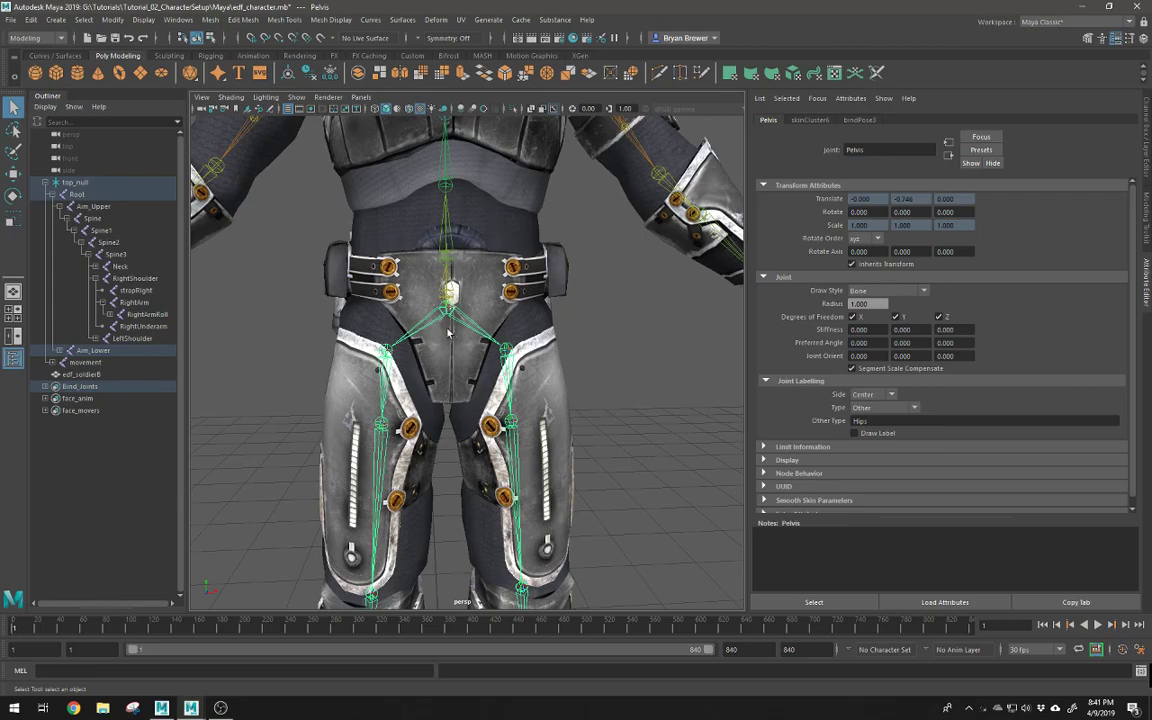
left_click_drag(463, 331, 505, 347, "alt")
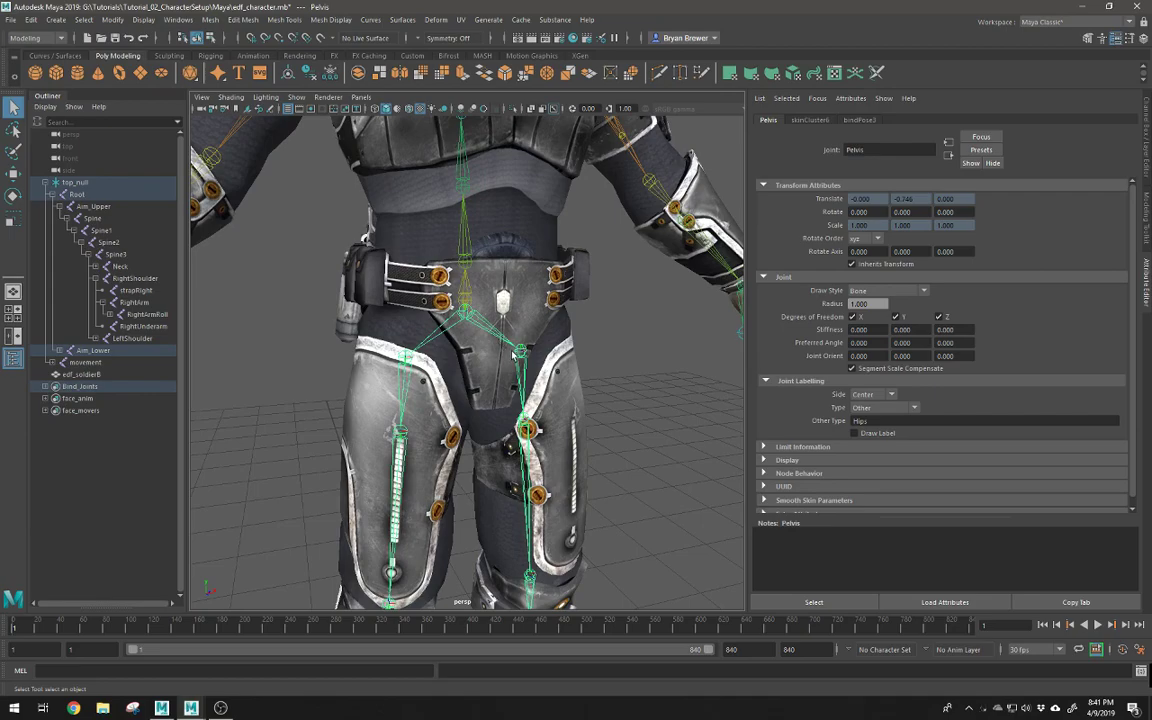
left_click_drag(469, 357, 391, 357, "alt")
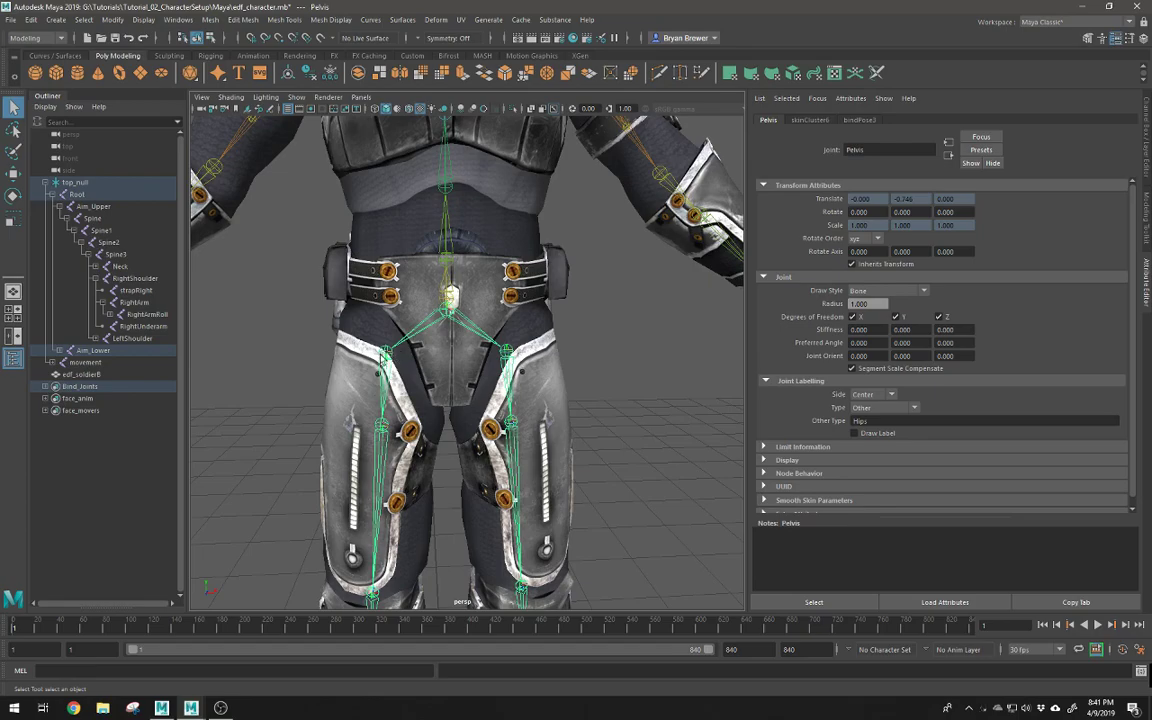
left_click_drag(455, 355, 490, 350, "alt")
right_click_drag(482, 343, 421, 321, "alt")
left_click_drag(421, 321, 468, 310, "alt")
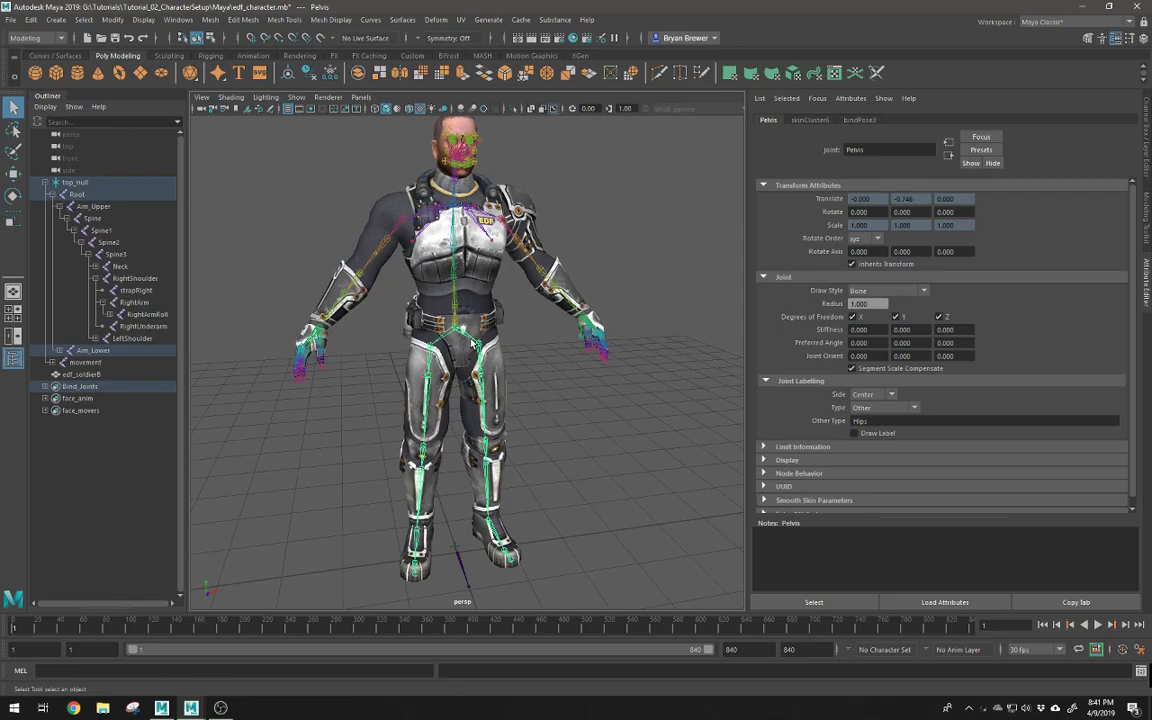
left_click_drag(461, 341, 484, 338, "alt")
right_click_drag(470, 341, 515, 348, "alt")
mouse_move(490, 350)
left_mouse_down("alt")
mouse_move(522, 355)
mouse_move(482, 357)
mouse_move(505, 338)
mouse_move(470, 350)
left_mouse_up("alt")
right_click_drag(470, 350, 438, 348, "alt")
left_click_drag(482, 362, 504, 354, "alt")
right_click_drag(455, 330, 517, 327, "alt")
left_click_drag(517, 327, 462, 351, "alt")
left_click_drag(457, 314, 463, 320, "alt")
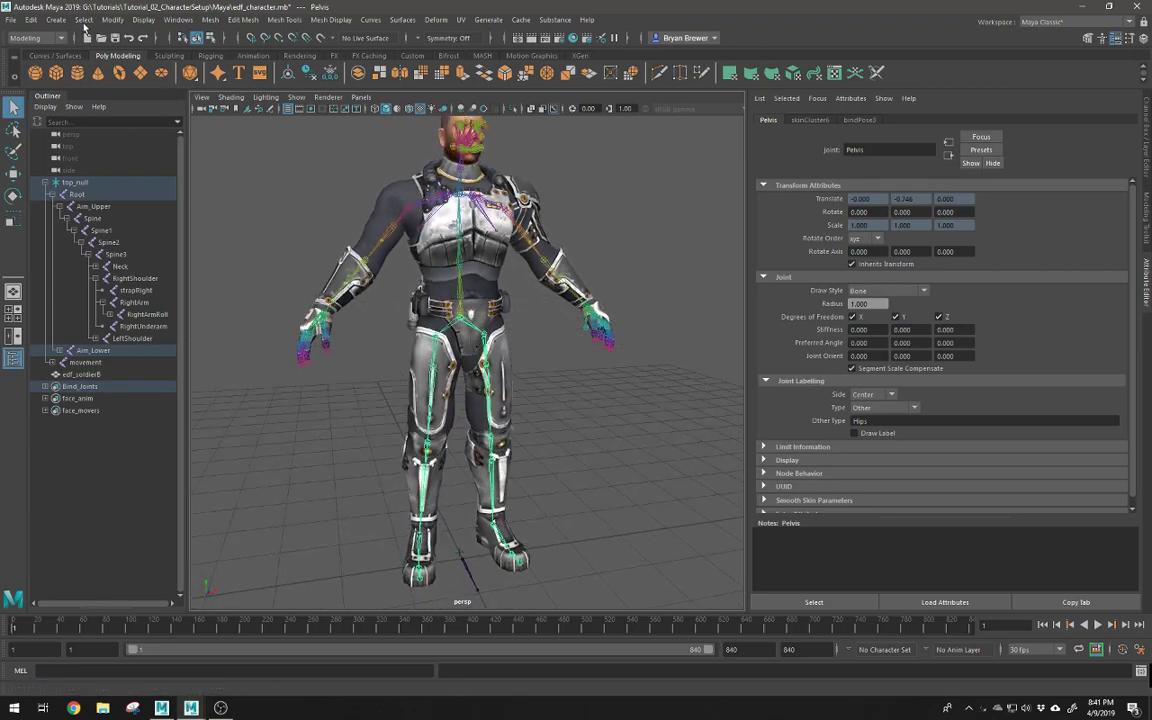
left_click(10, 19)
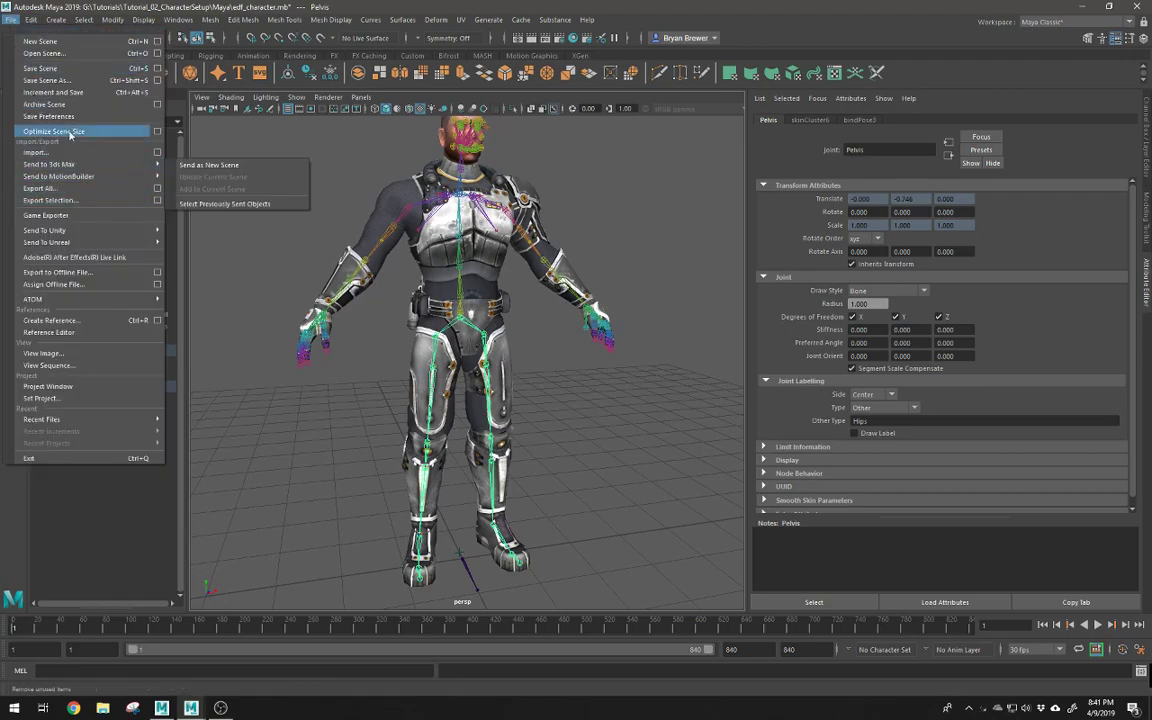
left_click(67, 190)
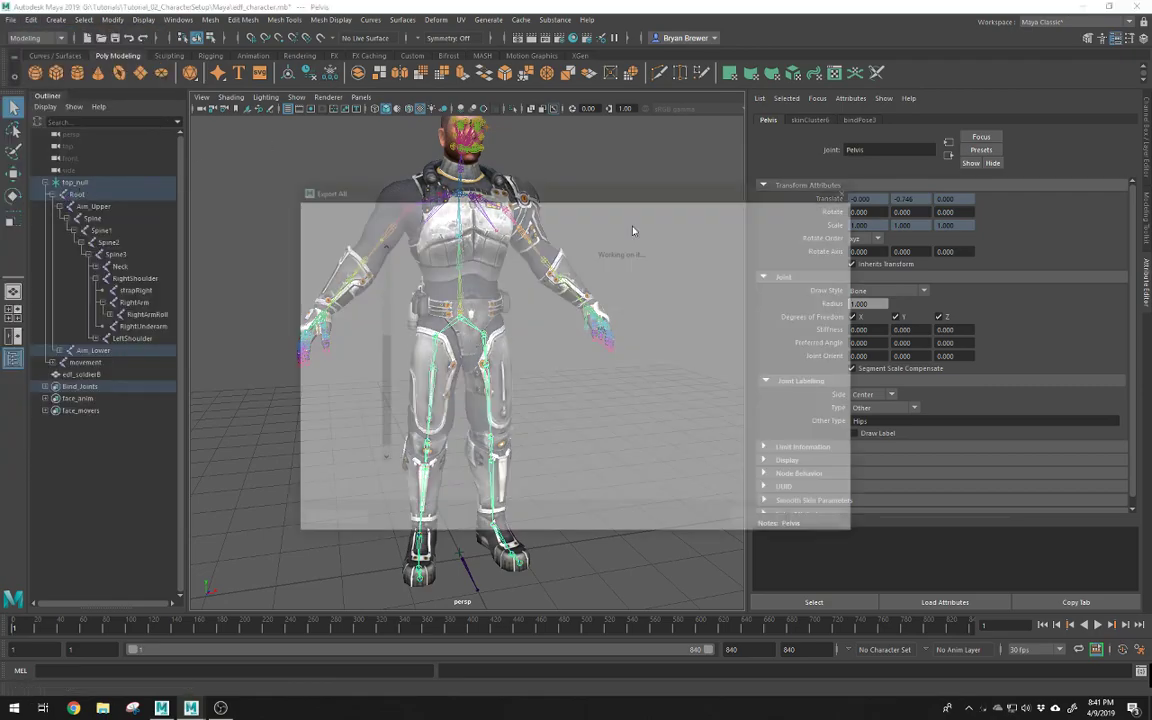
double_click(475, 361)
left_click(474, 363)
double_click(478, 401)
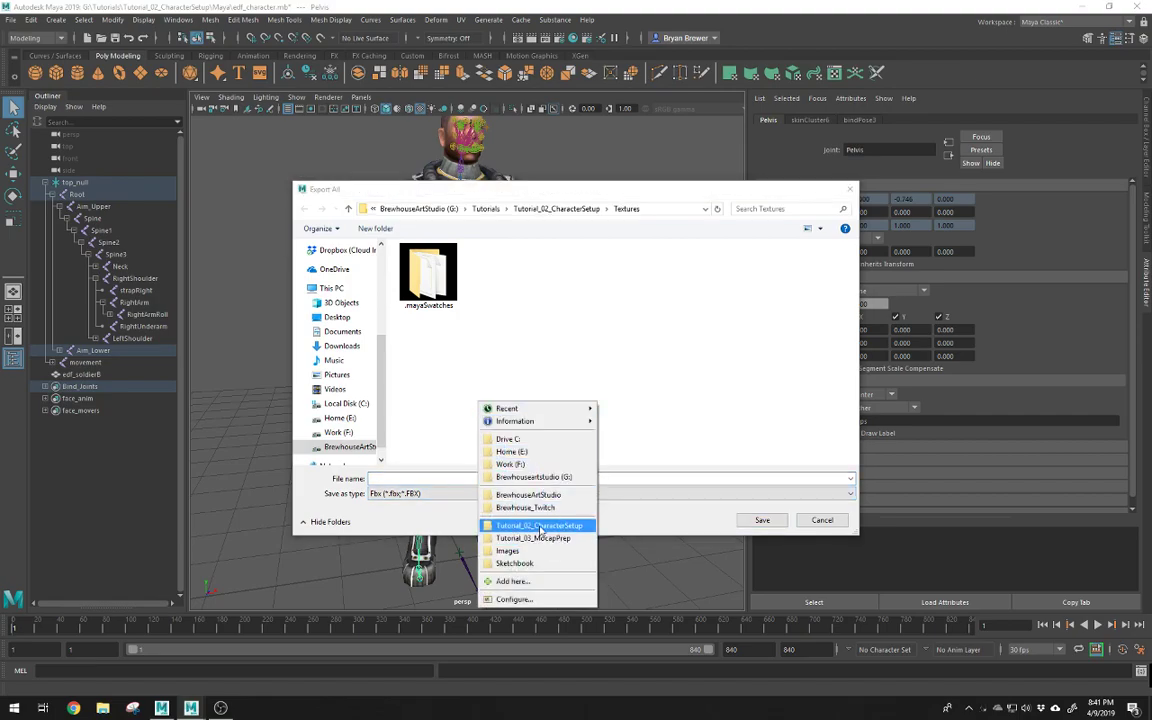
left_click(544, 527)
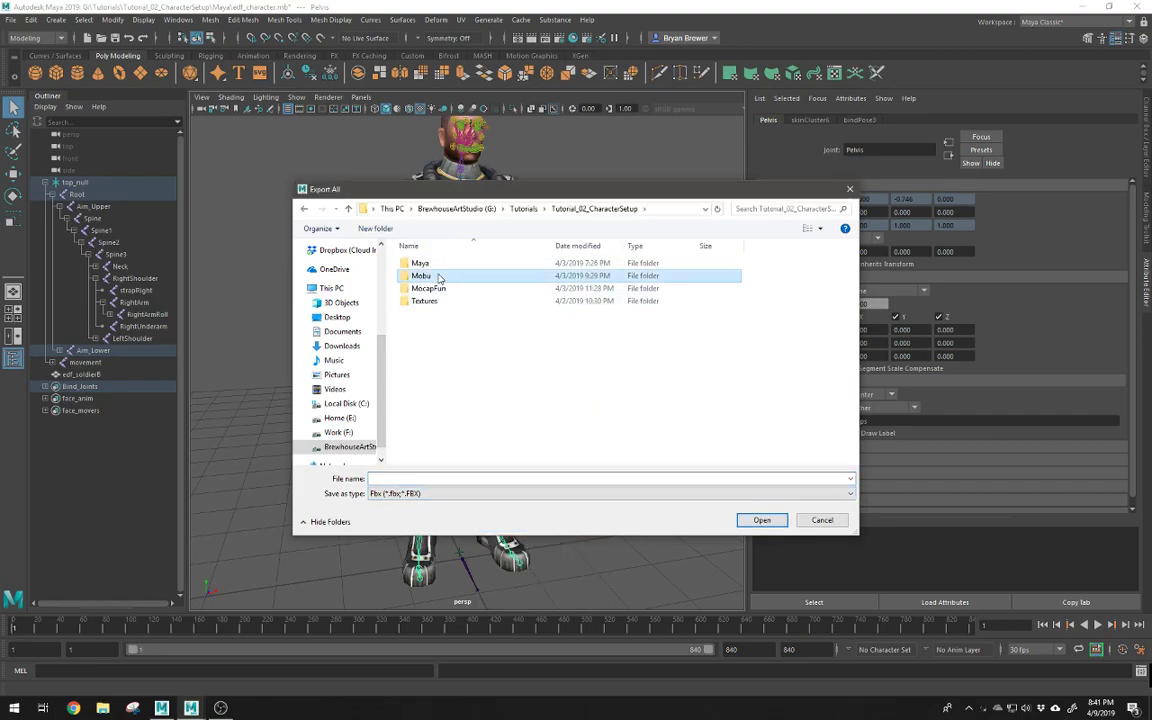
double_click(438, 276)
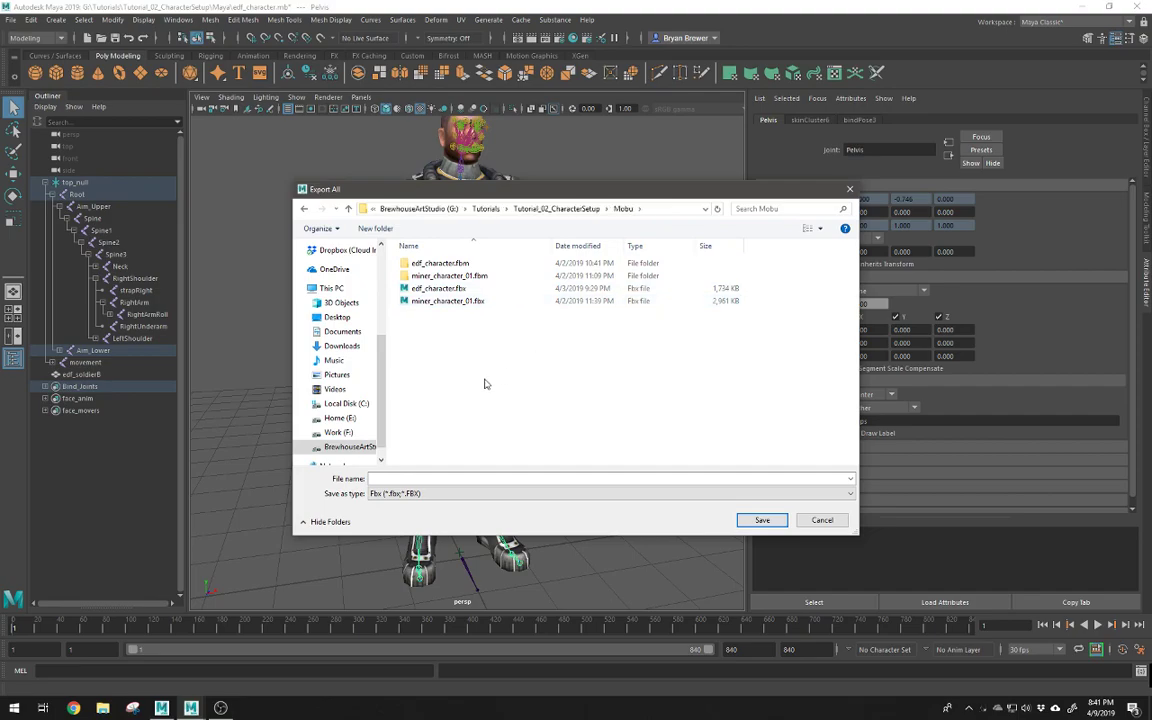
left_click(824, 521)
Step: Clear the joint selection, then switch to MotionBuilder and make the viewer area taller
left_click(541, 280)
left_click(263, 233)
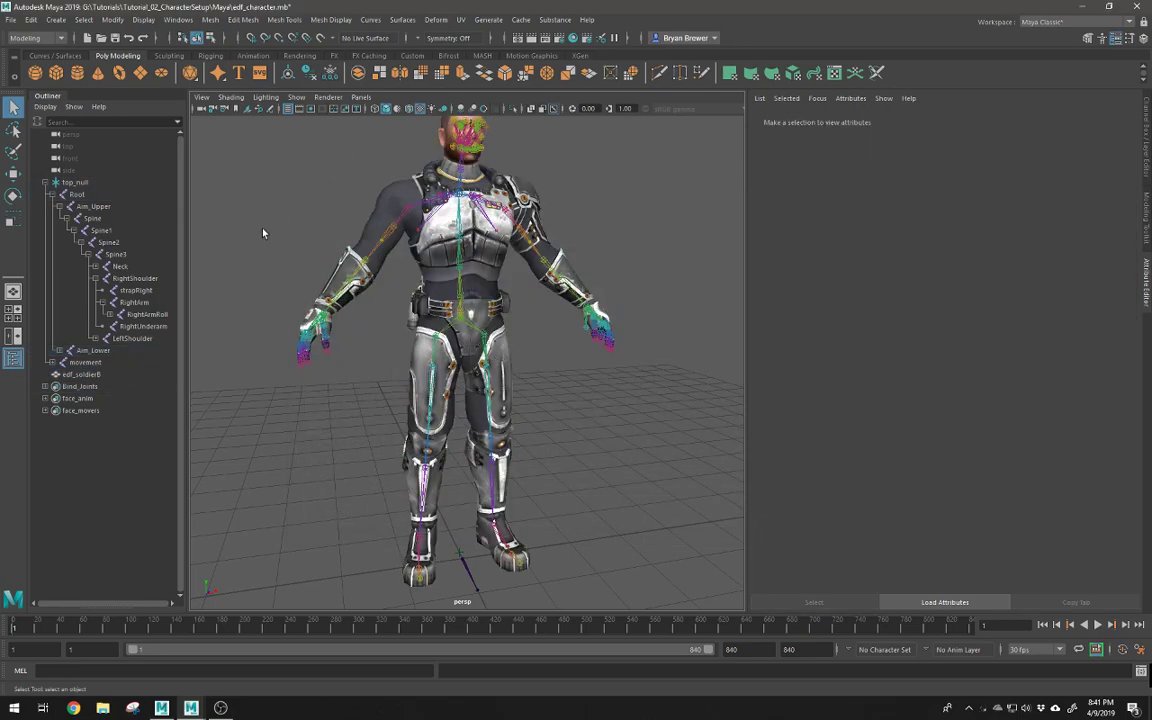
middle_click_drag(418, 284, 437, 303, "alt")
right_click_drag(437, 303, 412, 283, "alt")
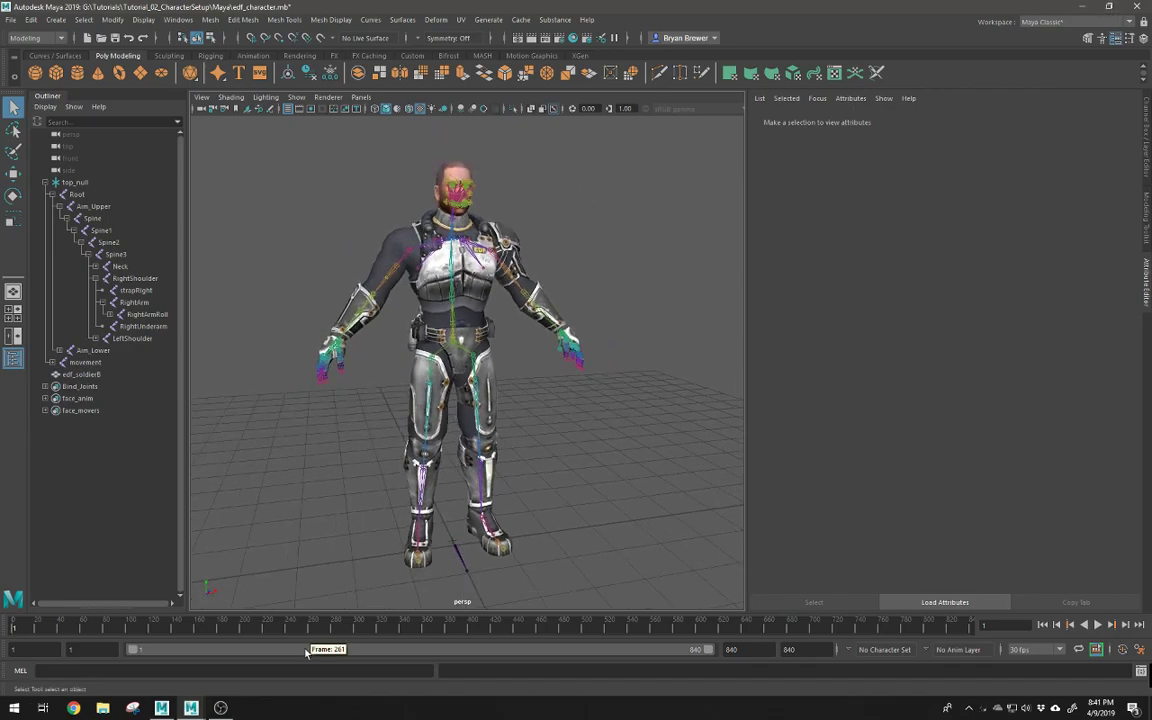
left_click(190, 707)
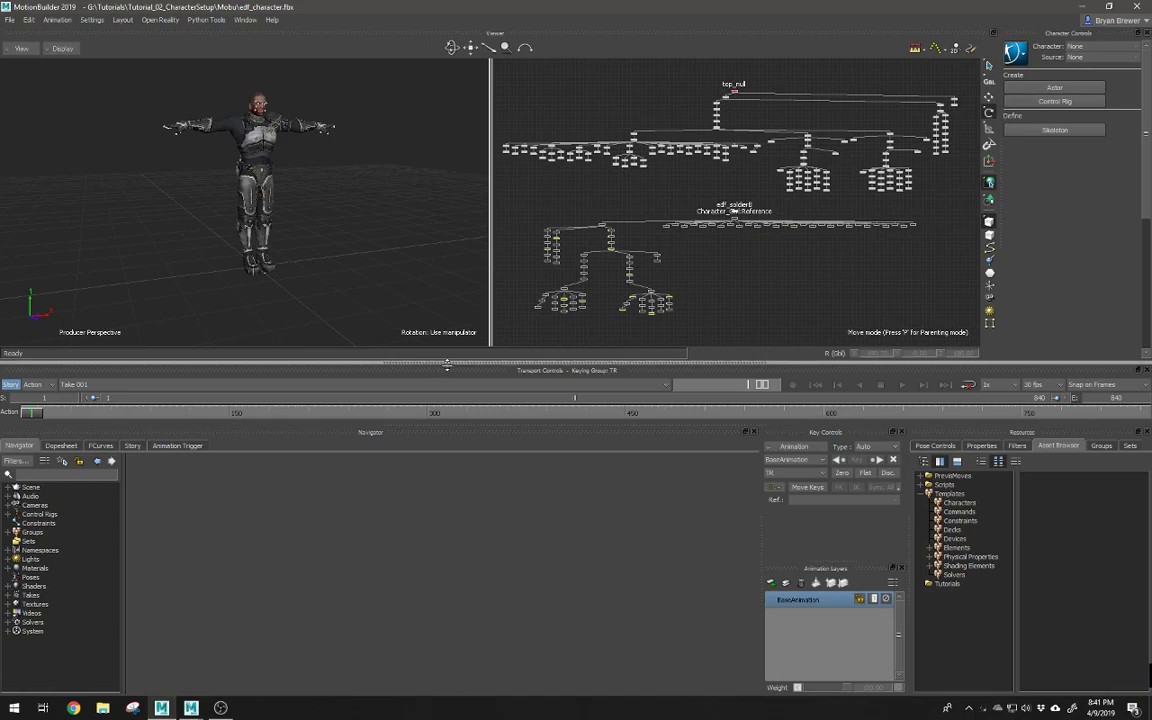
left_click_drag(447, 362, 447, 457)
Step: Examine the T-posed soldier character from several angles and end on a front view of the full body
middle_click_drag(323, 292, 327, 329, "alt")
left_click_drag(327, 329, 308, 301, "alt")
right_click_drag(308, 301, 416, 291, "alt")
left_click_drag(416, 291, 345, 303, "alt")
middle_click_drag(345, 303, 311, 293, "alt")
right_click_drag(311, 293, 267, 301, "alt")
left_click_drag(267, 301, 337, 293, "alt")
middle_click_drag(337, 293, 329, 293, "alt")
right_click_drag(329, 293, 357, 283, "alt")
middle_click_drag(357, 283, 327, 283, "alt")
right_click_drag(327, 283, 311, 283, "alt")
mouse_move(303, 285)
left_mouse_down("alt")
mouse_move(285, 282)
mouse_move(319, 306)
mouse_move(332, 298)
mouse_move(319, 296)
left_mouse_up("alt")
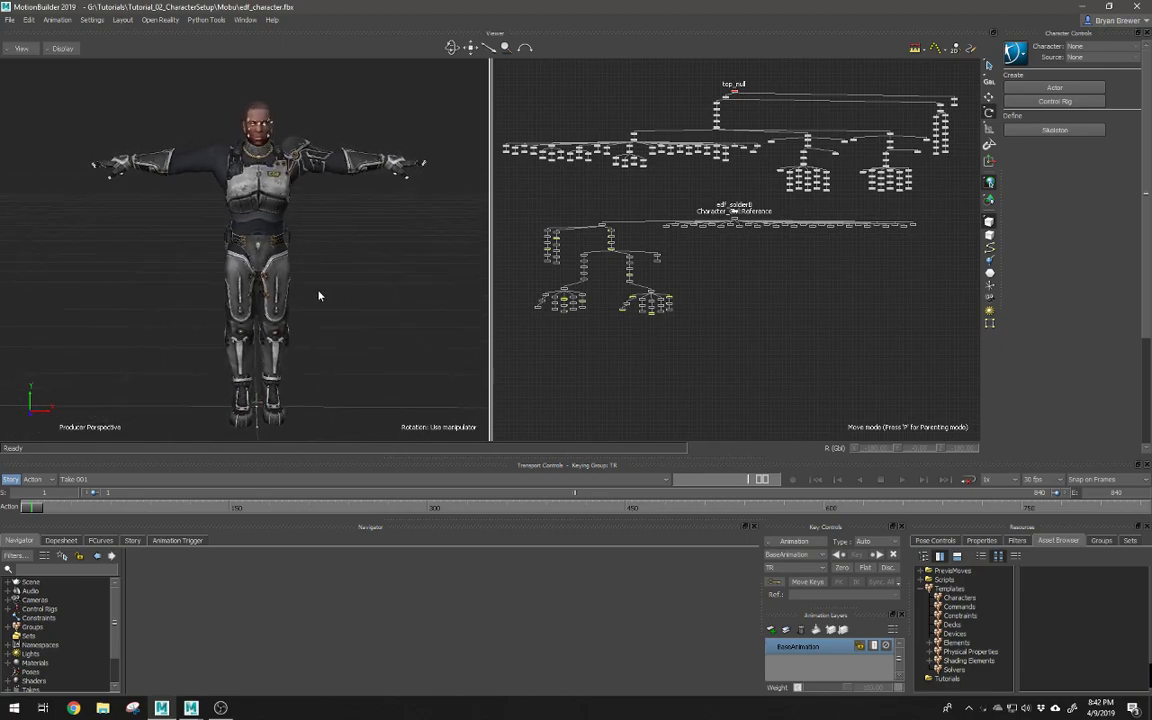
Step: Review the save-as options for edf_character.fbx, try the Embed Medias option, and cancel without saving
middle_click_drag(253, 304, 284, 287, "alt")
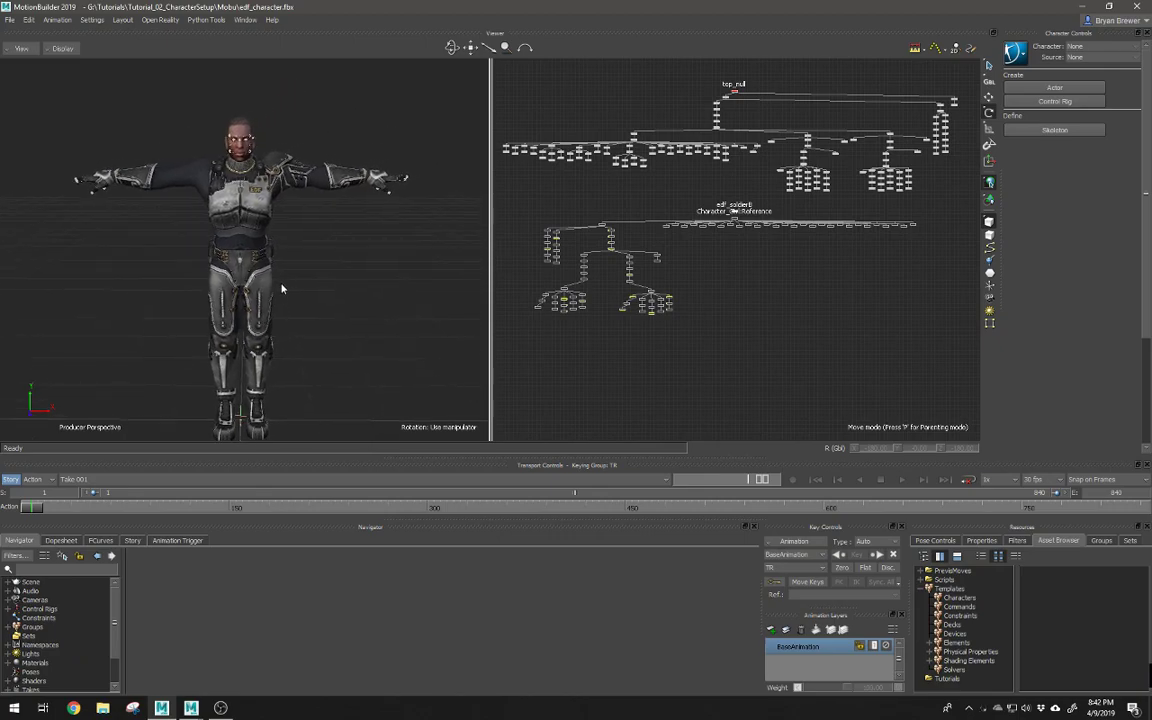
left_click_drag(301, 286, 325, 212, "alt")
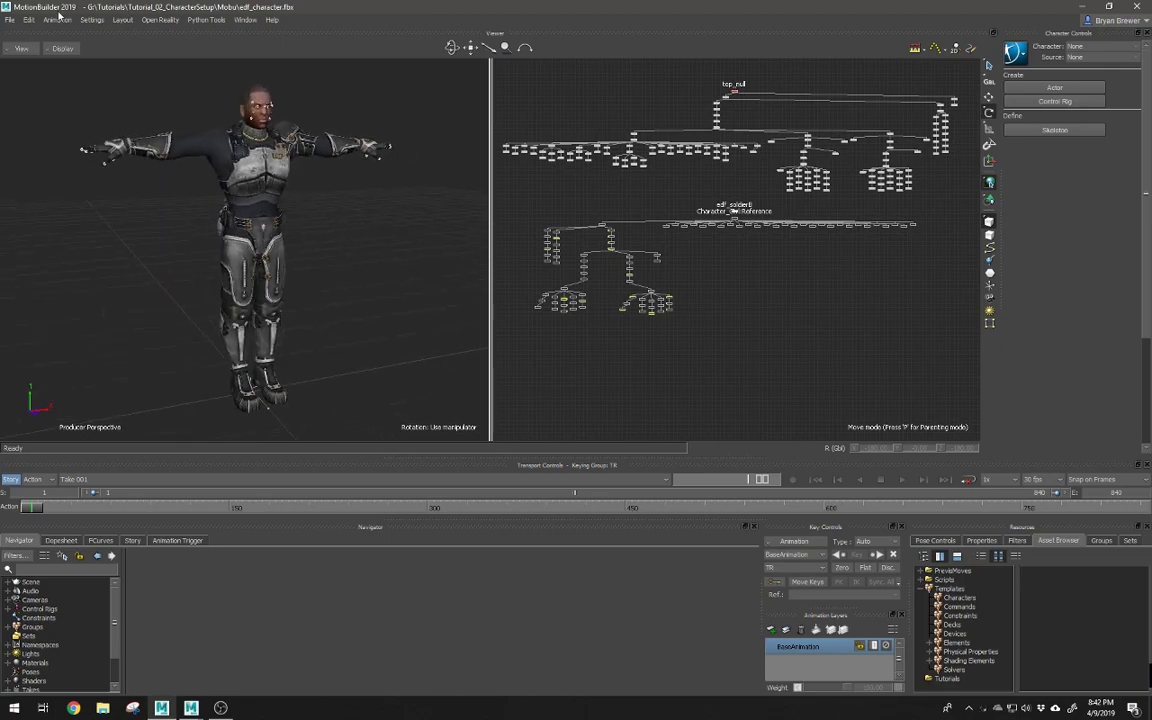
left_click(10, 22)
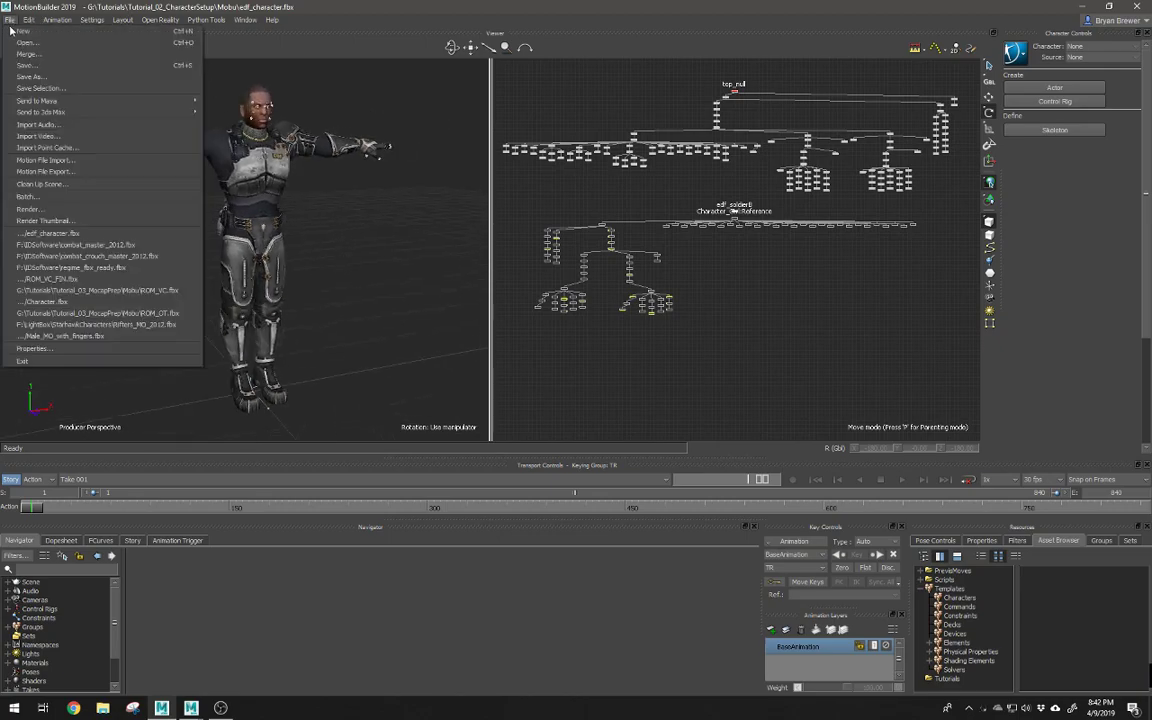
left_click(47, 78)
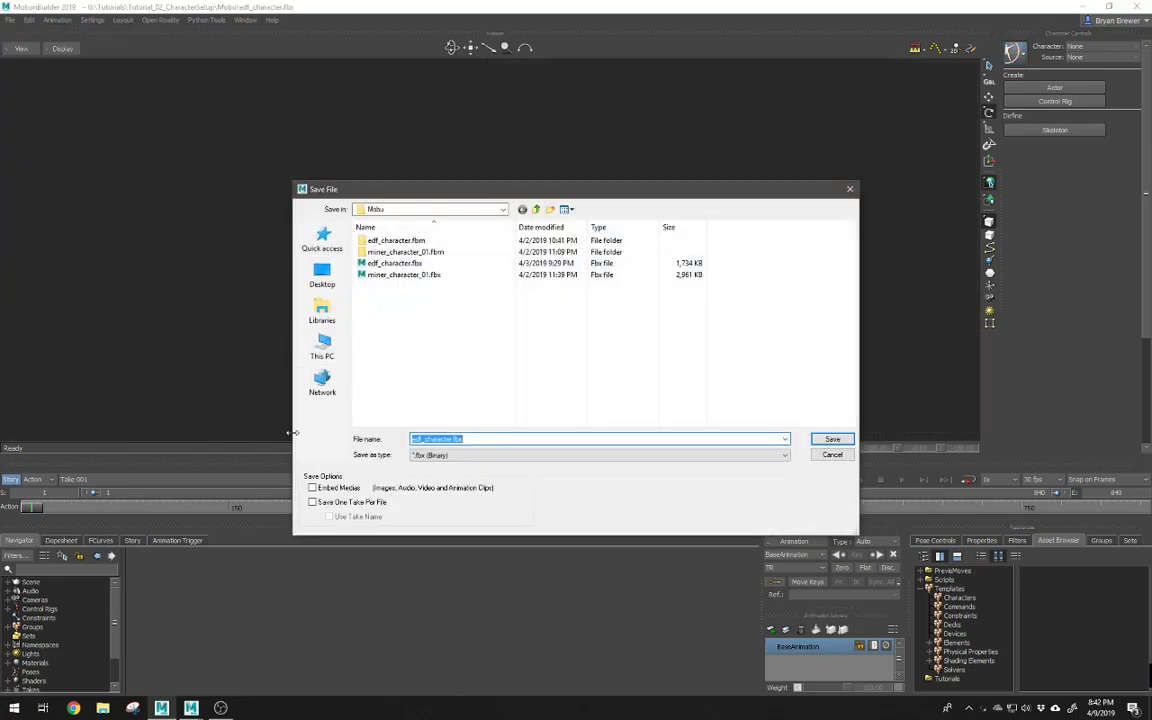
left_click(312, 488)
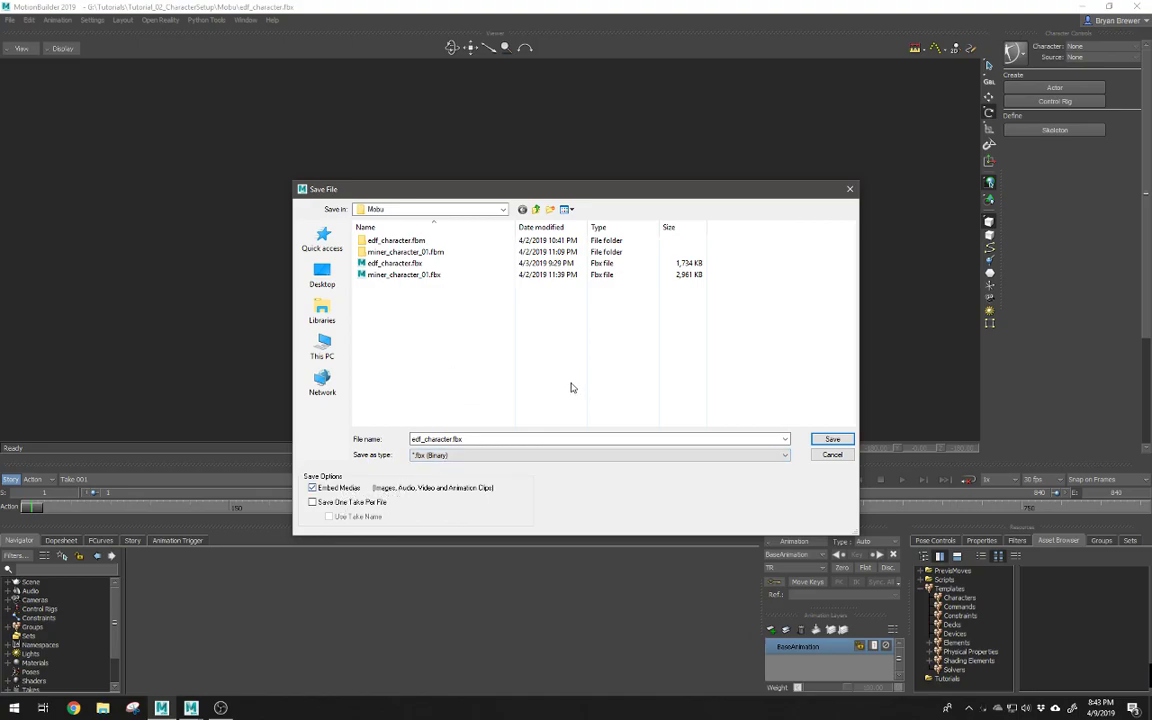
left_click(312, 488)
left_click(832, 456)
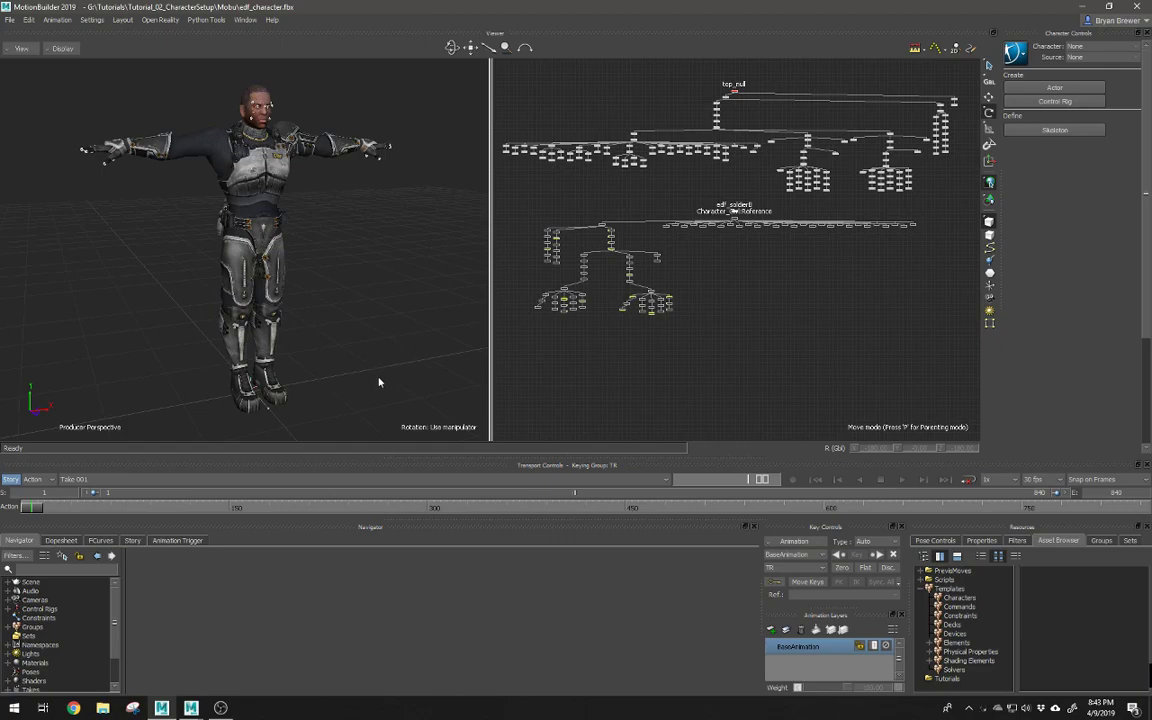
Step: Examine the soldier's body and armor up close from several angles
left_click_drag(385, 366, 393, 356, "alt")
right_click_drag(393, 356, 323, 341, "alt")
left_click_drag(407, 260, 267, 288, "alt")
middle_click_drag(267, 270, 258, 298, "alt")
right_click_drag(258, 290, 283, 290, "alt")
middle_click_drag(283, 290, 311, 229, "alt")
left_click_drag(319, 239, 365, 255, "alt")
right_click_drag(300, 247, 337, 235, "alt")
middle_click_drag(268, 233, 275, 267, "alt")
left_click_drag(275, 267, 322, 277, "alt")
right_click_drag(296, 282, 370, 269, "alt")
left_click_drag(370, 269, 295, 263, "alt")
Step: Switch the viewer to X-Ray display to expose the joints and frame the soldier's upper body
key("ctrl+a")
key("ctrl+a")
middle_click_drag(380, 222, 357, 238, "alt")
left_click_drag(390, 237, 358, 230, "alt")
right_click_drag(357, 230, 259, 179, "alt")
Step: Select the RightShoulder joint and rotate it so the right arm lowers from the T-pose
left_click(199, 183)
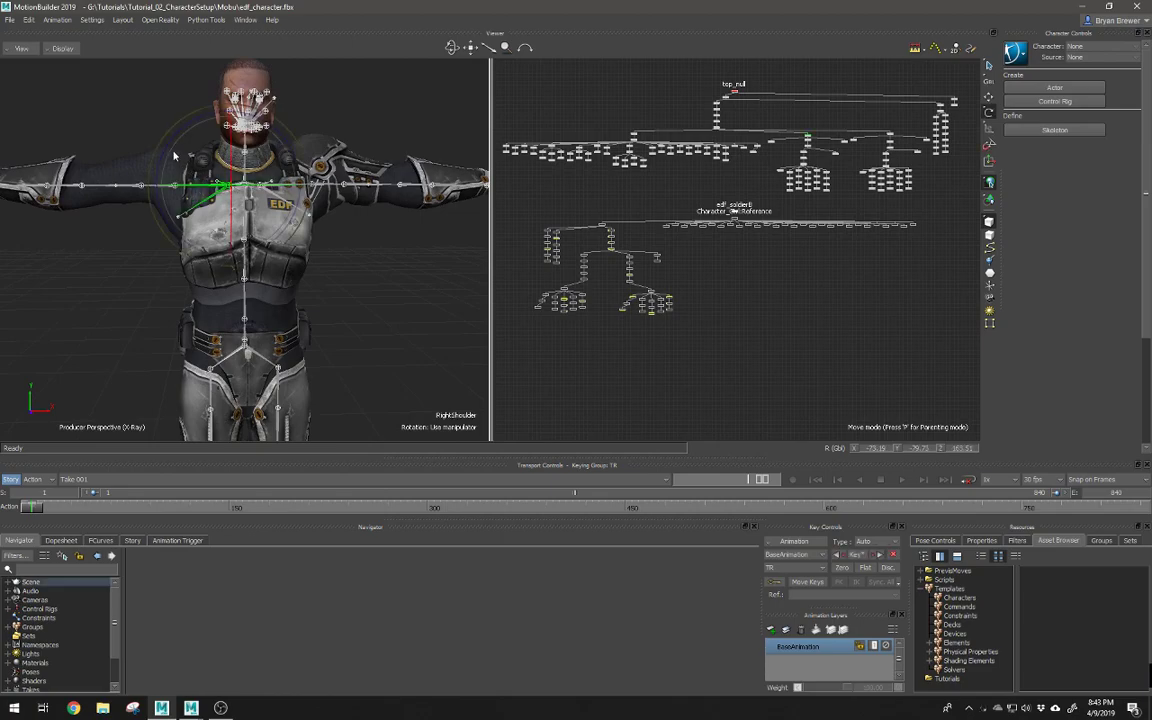
left_click_drag(175, 155, 162, 167)
Step: Switch to Maya and examine the lowered-arm pose of the original soldier from the front
mouse_move(191, 705)
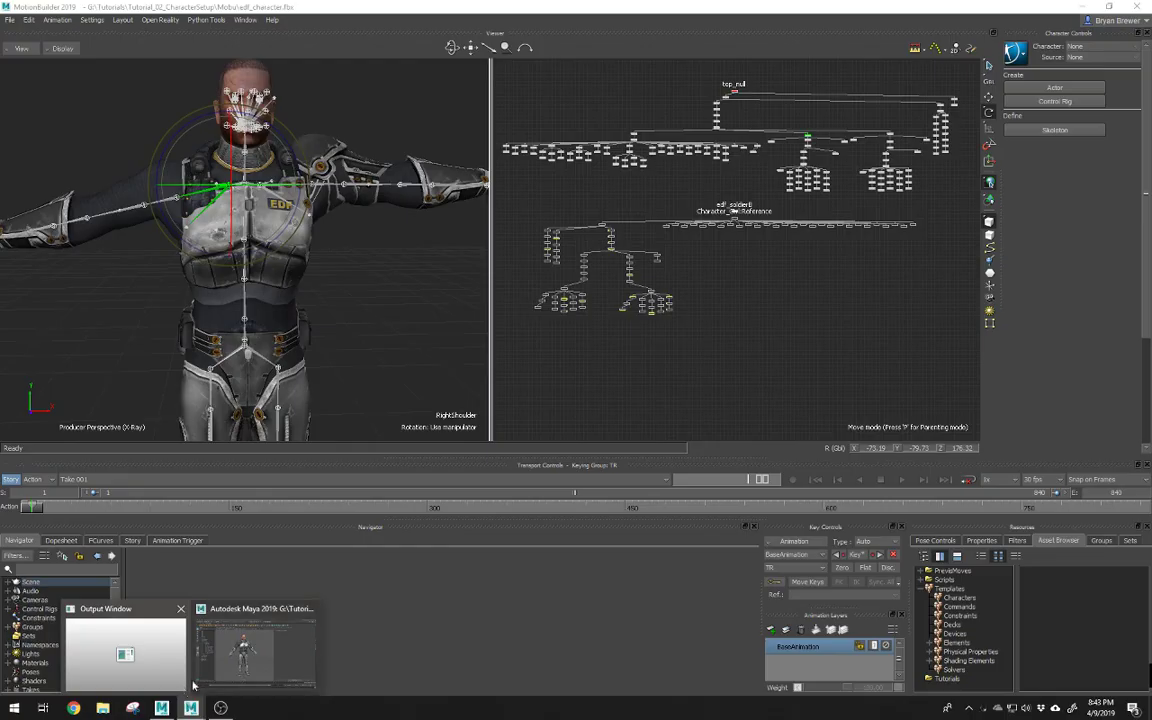
left_click(205, 650)
scroll(494, 325, "up", 5)
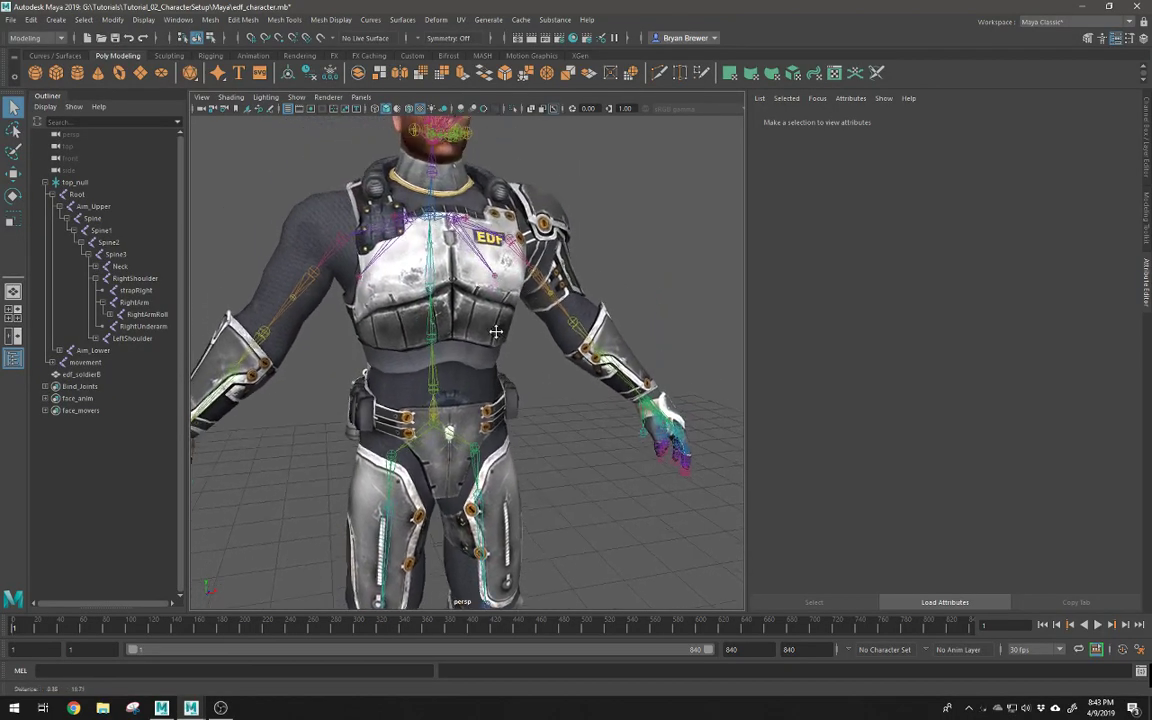
middle_click_drag(494, 325, 514, 415, "alt")
left_click_drag(514, 415, 440, 400, "alt")
scroll(420, 285, "up", 3)
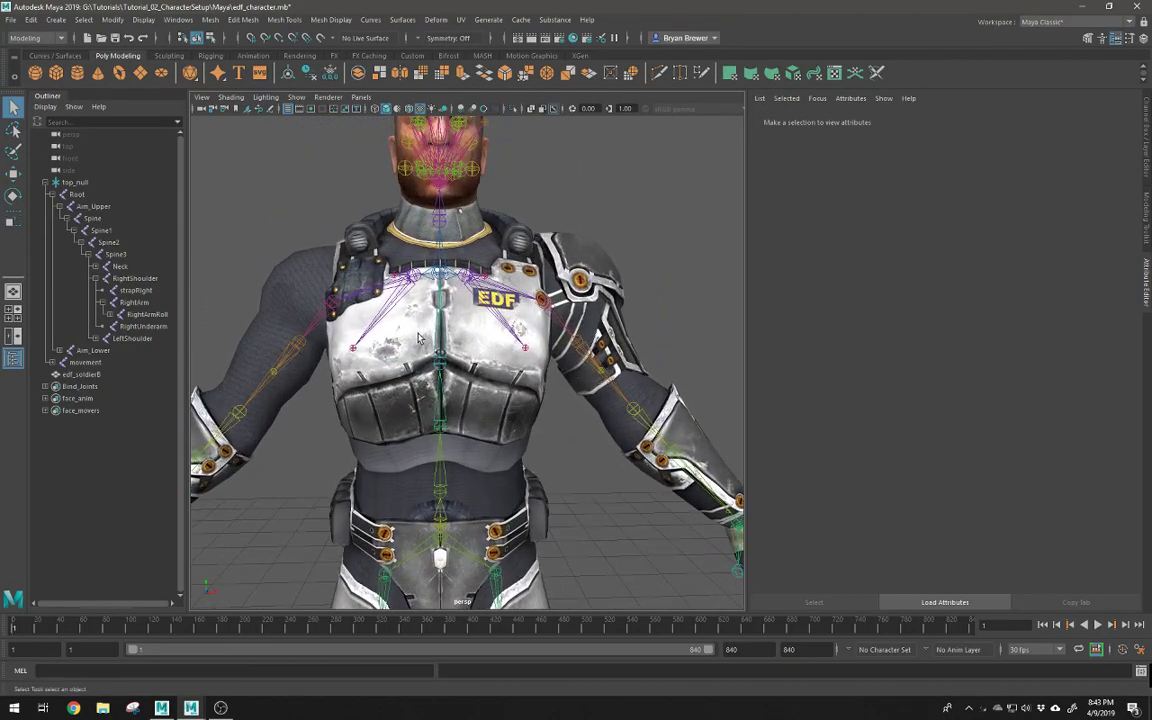
right_click_drag(423, 332, 390, 336, "alt")
middle_click_drag(397, 338, 411, 338, "alt")
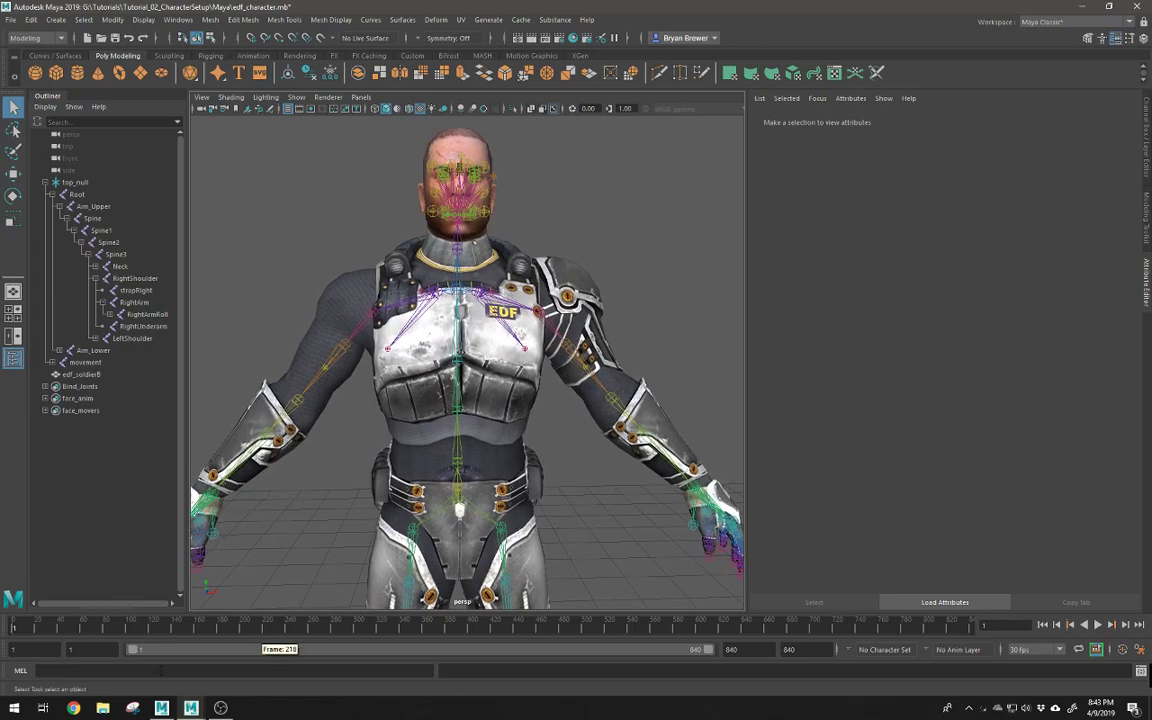
Step: Switch back to MotionBuilder and undo the RightShoulder joint's rotation
key("alt+Tab")
middle_click_drag(258, 268, 272, 291, "alt")
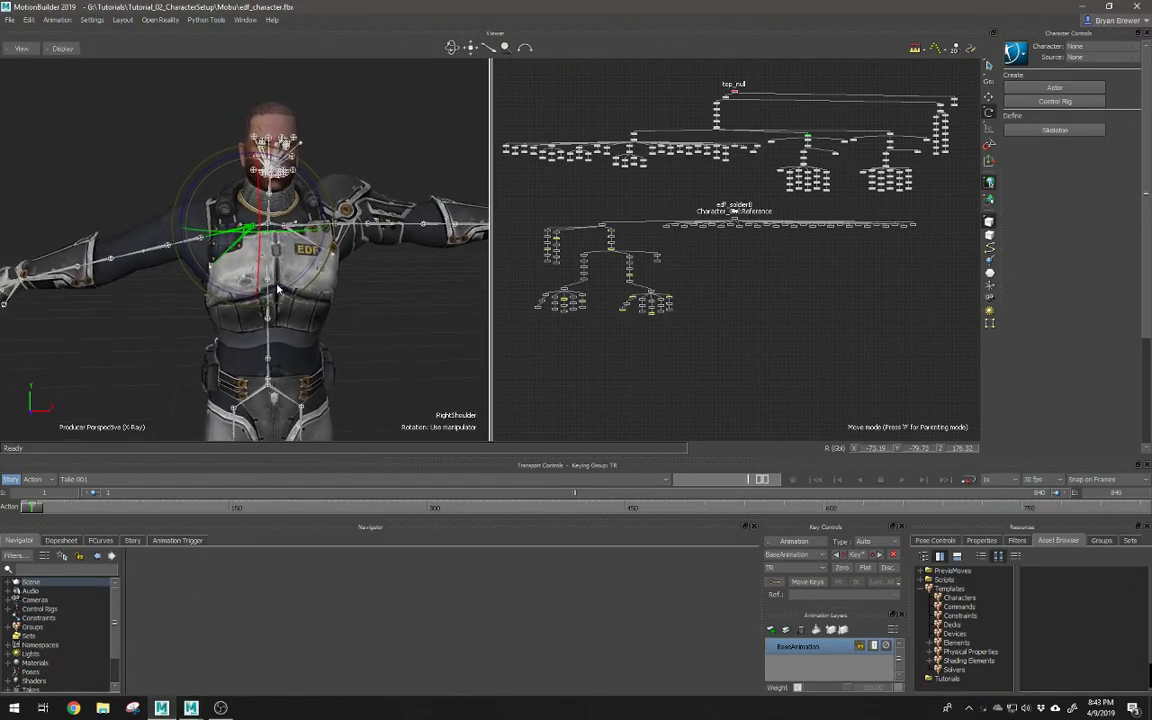
key("ctrl+z")
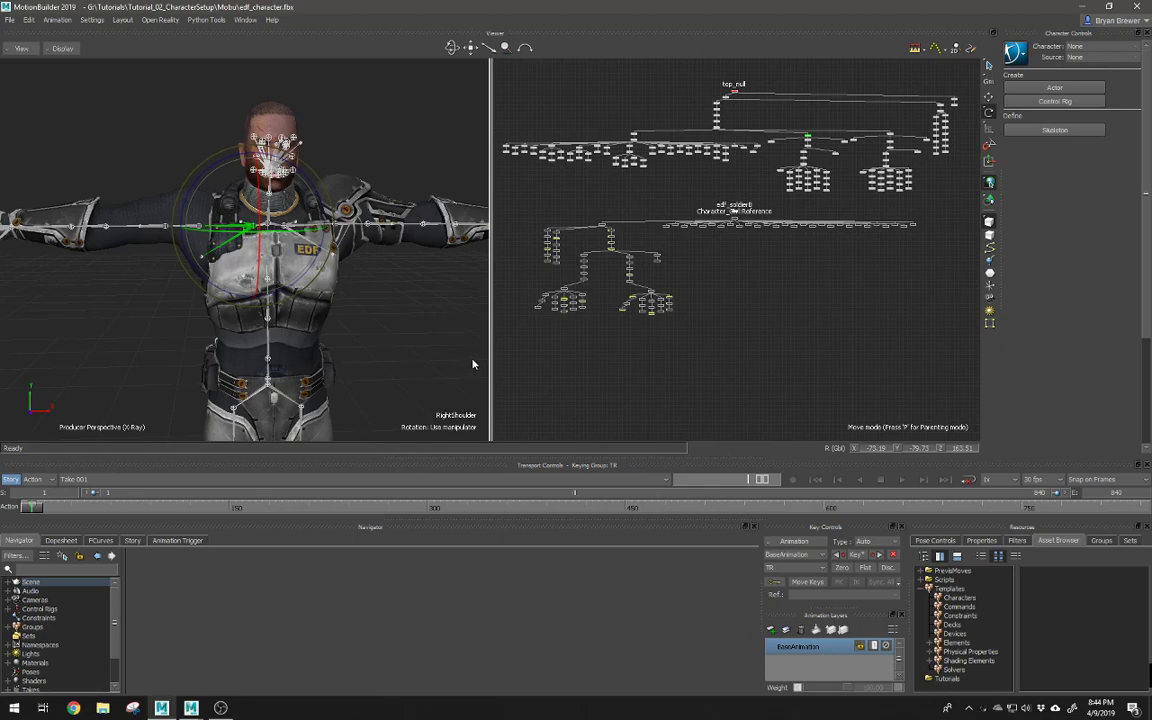
Step: Examine the T-posed shoulders, arms and chest joints around the selected RightShoulder from several angles
right_click_drag(427, 342, 314, 347, "alt")
mouse_move(314, 347)
left_mouse_down("alt")
mouse_move(409, 342)
mouse_move(306, 340)
left_mouse_up("alt")
right_click_drag(306, 340, 329, 322, "alt")
left_click_drag(329, 322, 337, 322, "alt")
right_click_drag(337, 322, 444, 281, "alt")
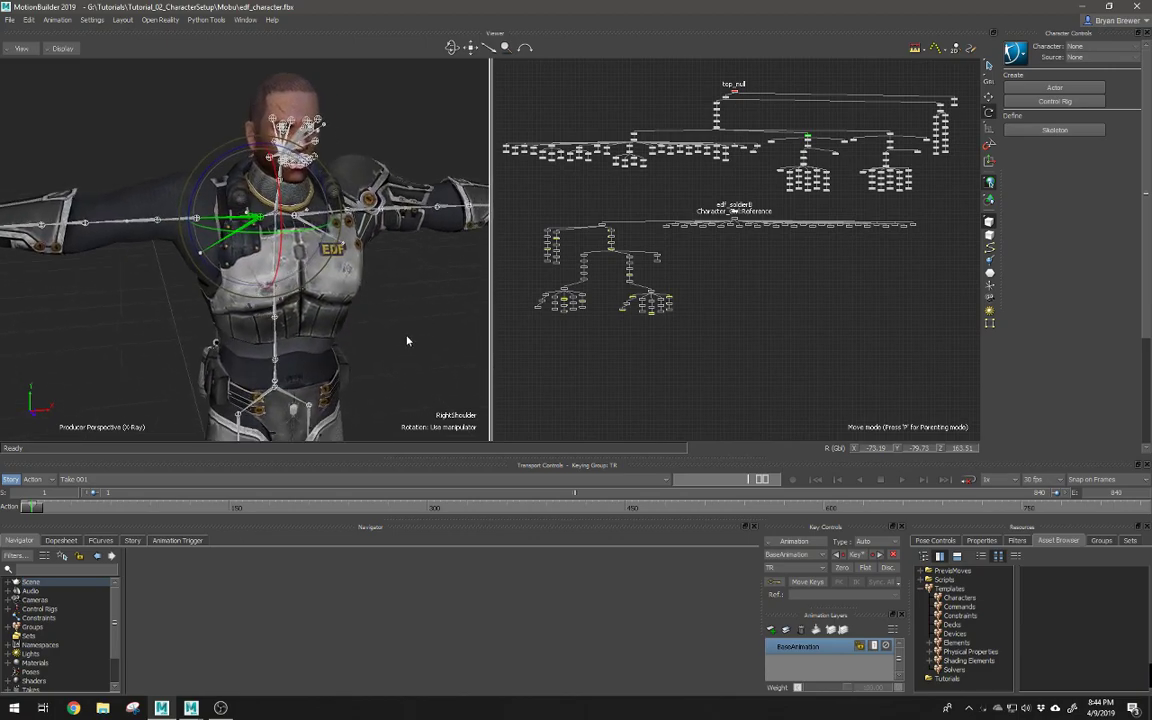
middle_click_drag(408, 341, 391, 355, "alt")
right_click_drag(391, 355, 378, 334, "alt")
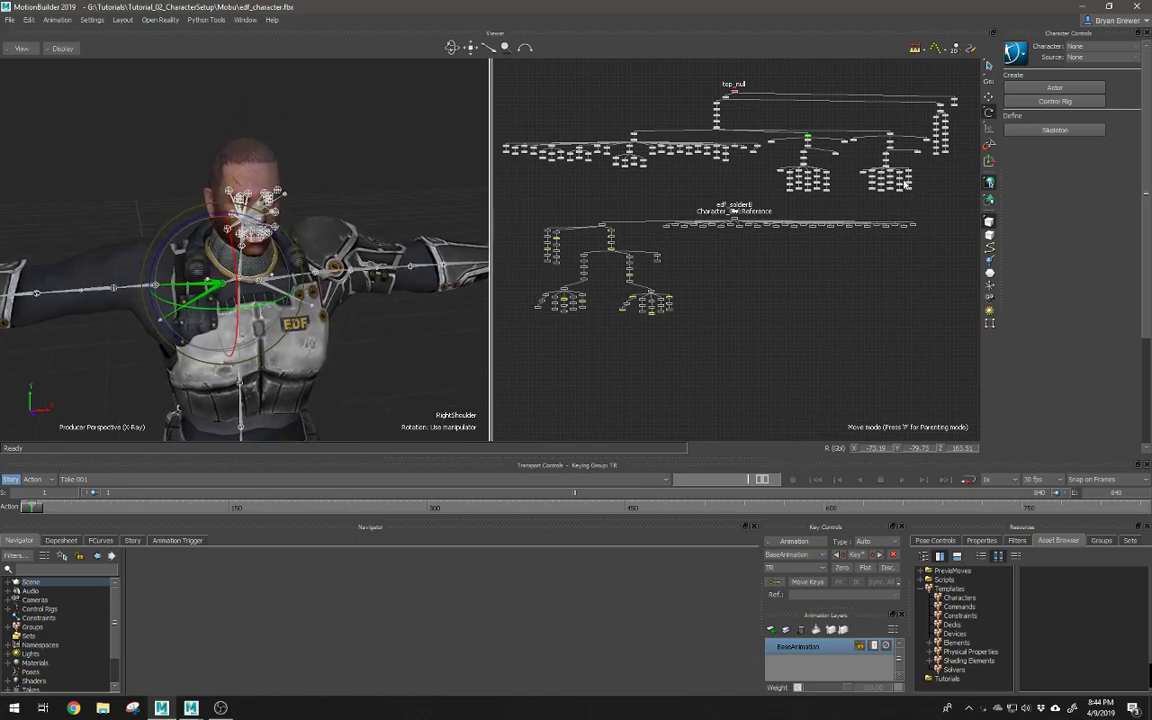
middle_click_drag(295, 308, 343, 265, "alt")
right_click_drag(343, 265, 324, 275, "alt")
left_click_drag(324, 275, 355, 269, "alt")
middle_click_drag(335, 268, 366, 314, "alt")
right_click_drag(366, 314, 338, 294, "alt")
left_click_drag(338, 294, 314, 281, "alt")
middle_click_drag(314, 281, 267, 262, "alt")
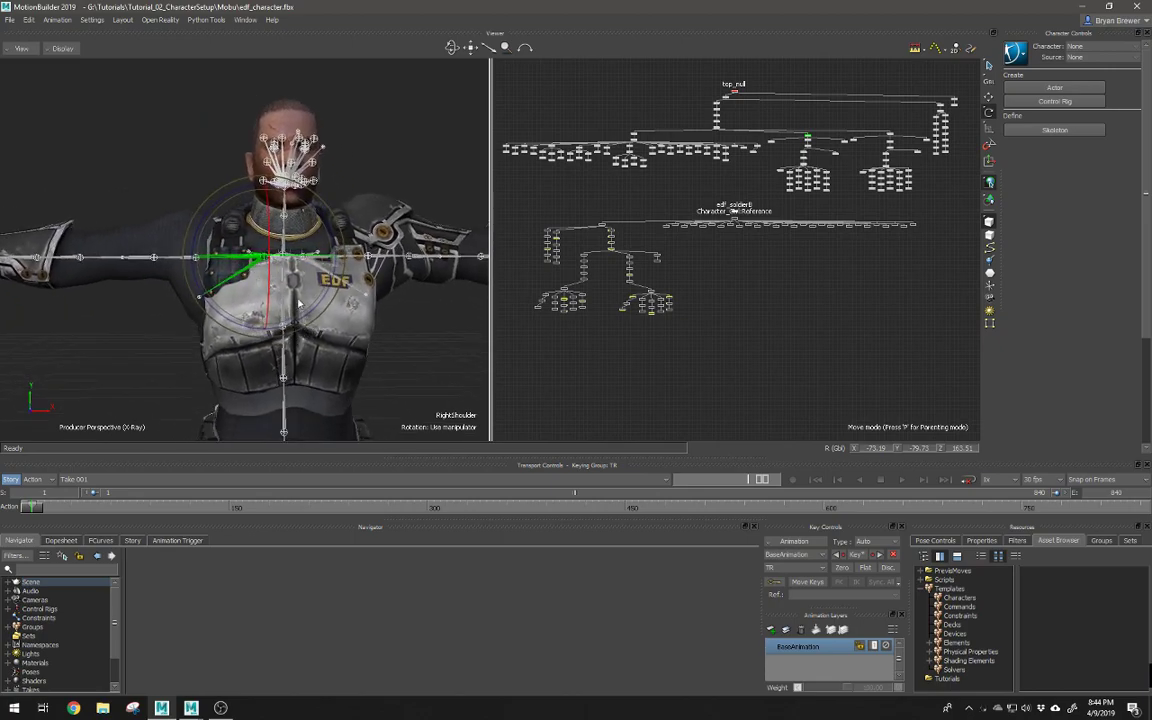
Step: Clear the RightShoulder joint selection and frame the T-posed upper body
left_click_drag(229, 320, 182, 255)
left_click(186, 292)
left_click(238, 265)
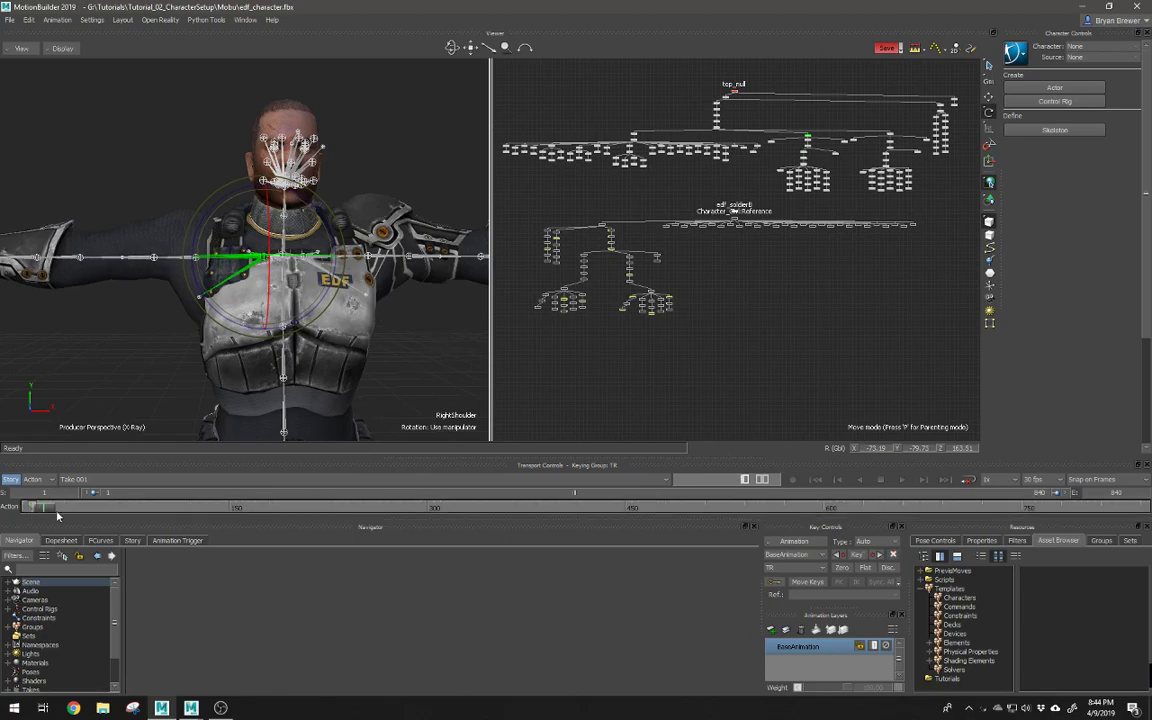
scroll(289, 320, "down", 5)
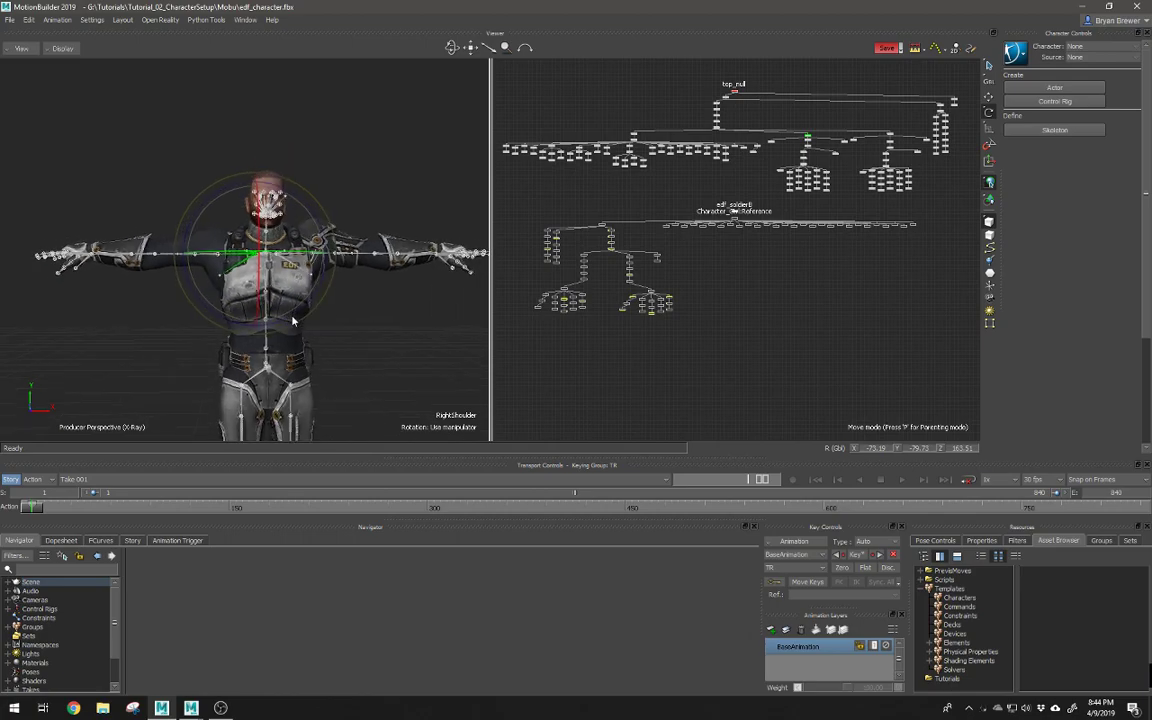
left_click_drag(314, 355, 365, 315, "shift")
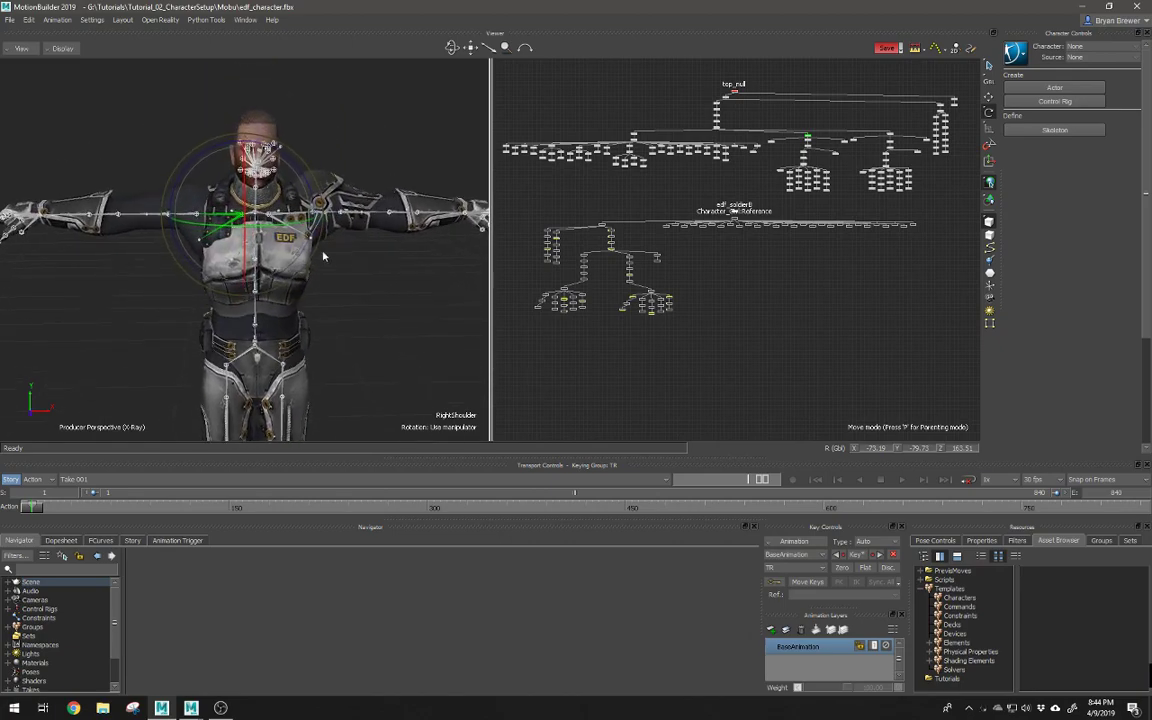
left_click(365, 332)
left_click_drag(365, 332, 369, 309, "ctrl+shift")
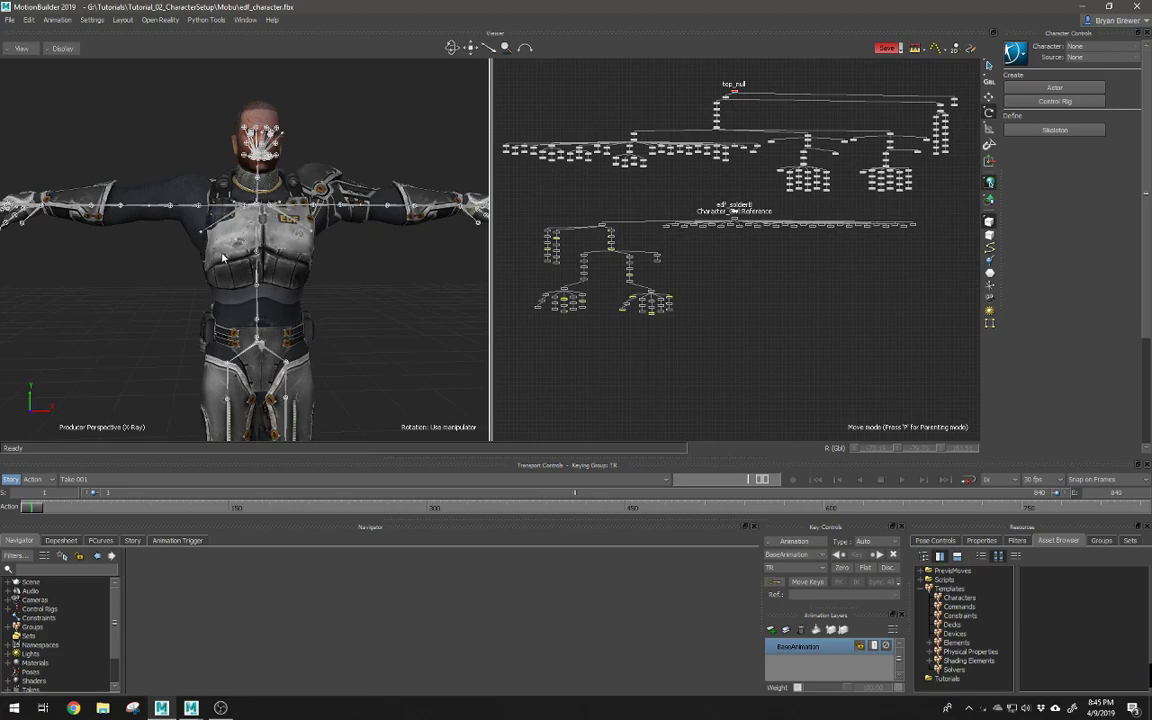
Step: Select the RightShoulder joint again and inspect the T-pose from the upper body out to the full figure
scroll(215, 259, "up", 5)
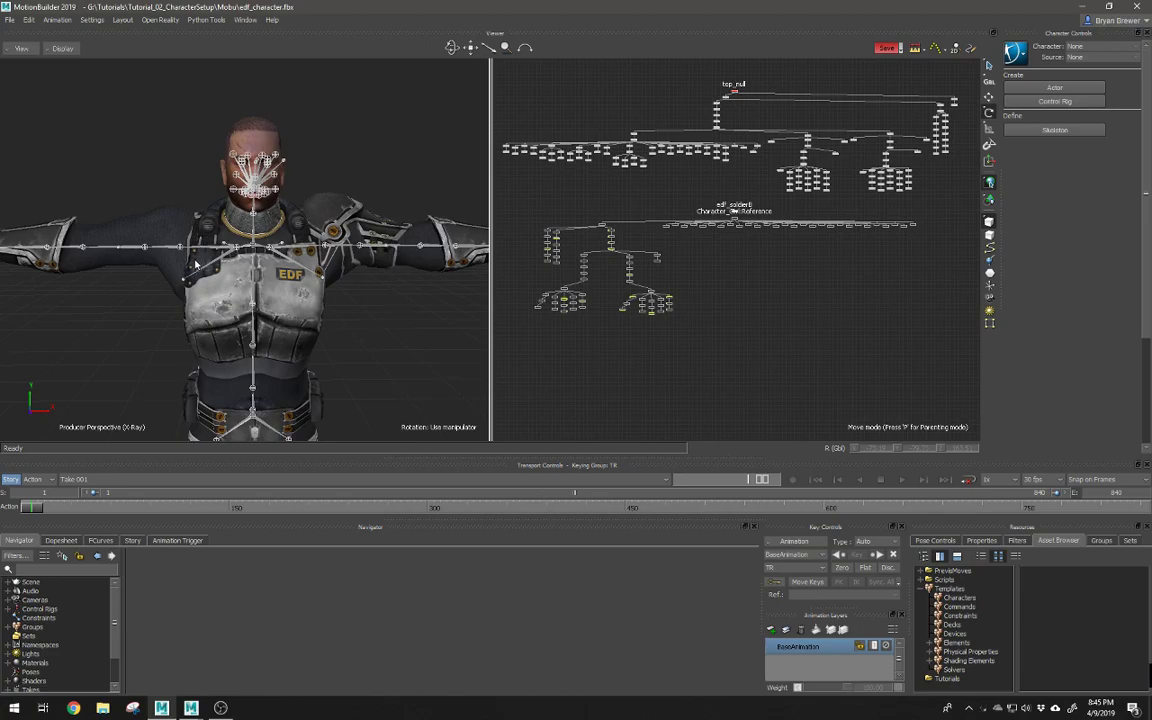
left_click(208, 264)
scroll(257, 271, "down", 3)
left_click_drag(257, 271, 272, 275, "alt")
middle_click_drag(212, 330, 219, 258, "alt")
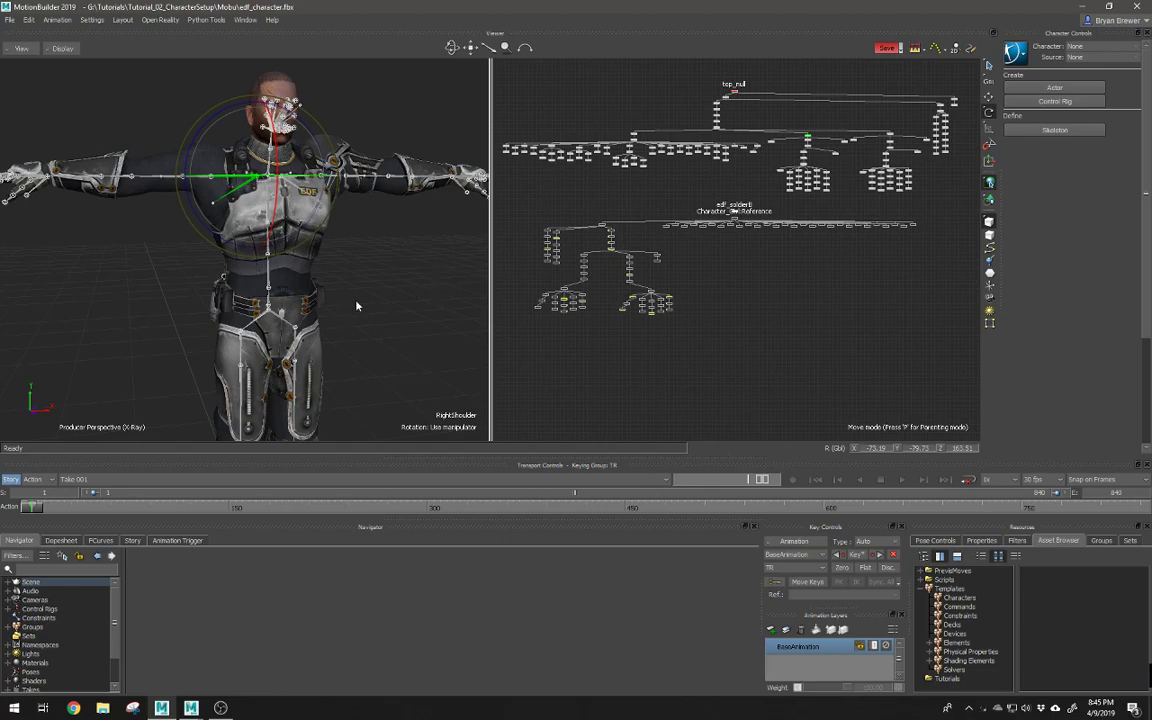
scroll(368, 298, "down", 3)
left_click_drag(366, 280, 344, 286, "alt")
middle_click_drag(336, 312, 350, 282, "alt")
scroll(340, 287, "down", 2)
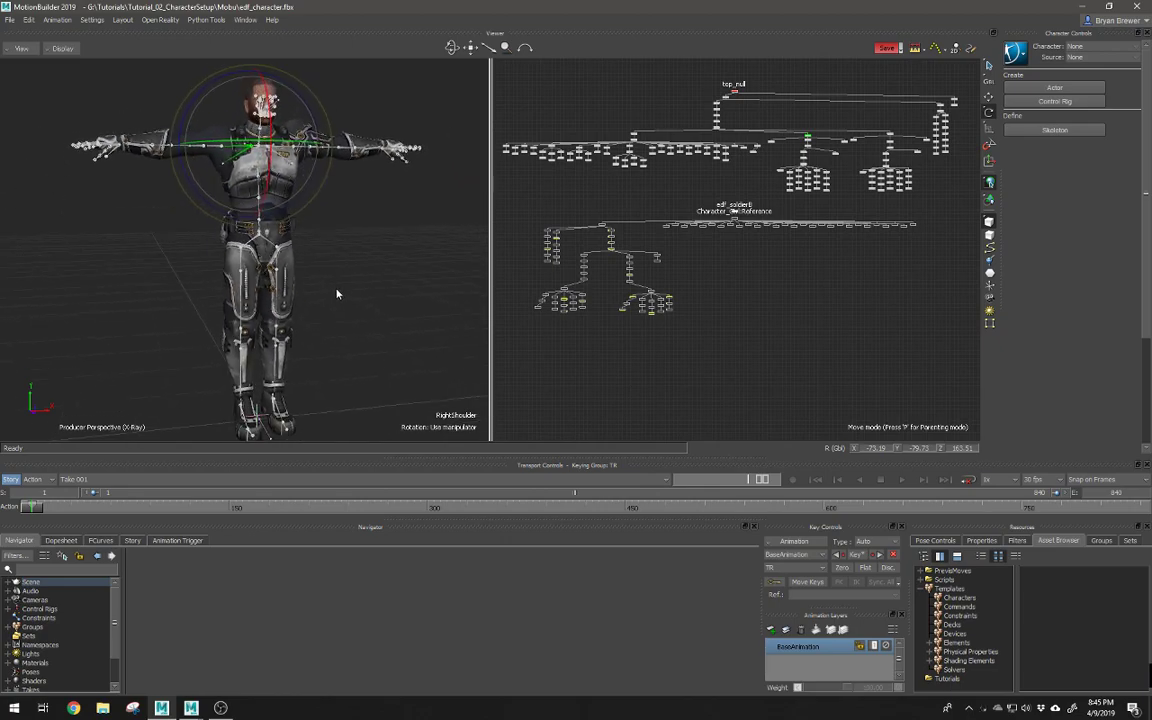
Step: Clear the joint selection and inspect the skeleton from above and from the side, ending on the lower legs
left_click(381, 239)
left_click_drag(381, 240, 298, 275, "alt")
scroll(340, 268, "down", 3)
middle_click_drag(299, 300, 298, 280, "alt")
left_click_drag(284, 280, 207, 293, "alt")
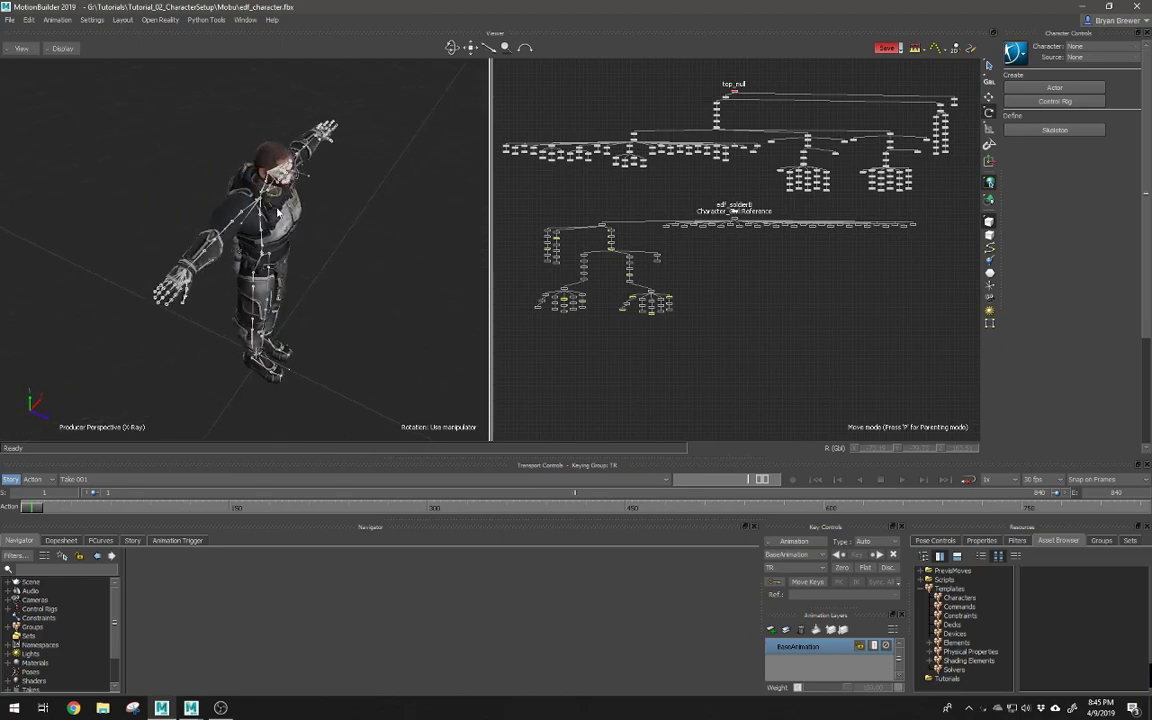
left_click_drag(256, 237, 313, 266, "alt")
left_click_drag(295, 308, 404, 280, "alt")
right_click_drag(404, 280, 391, 337, "alt")
middle_click_drag(391, 337, 337, 234, "alt")
right_click_drag(337, 234, 408, 265, "alt")
left_click_drag(408, 265, 242, 275, "alt")
Step: Select the LeftLeg joint at the knee and switch the rotation reference from global to local
left_click(236, 201)
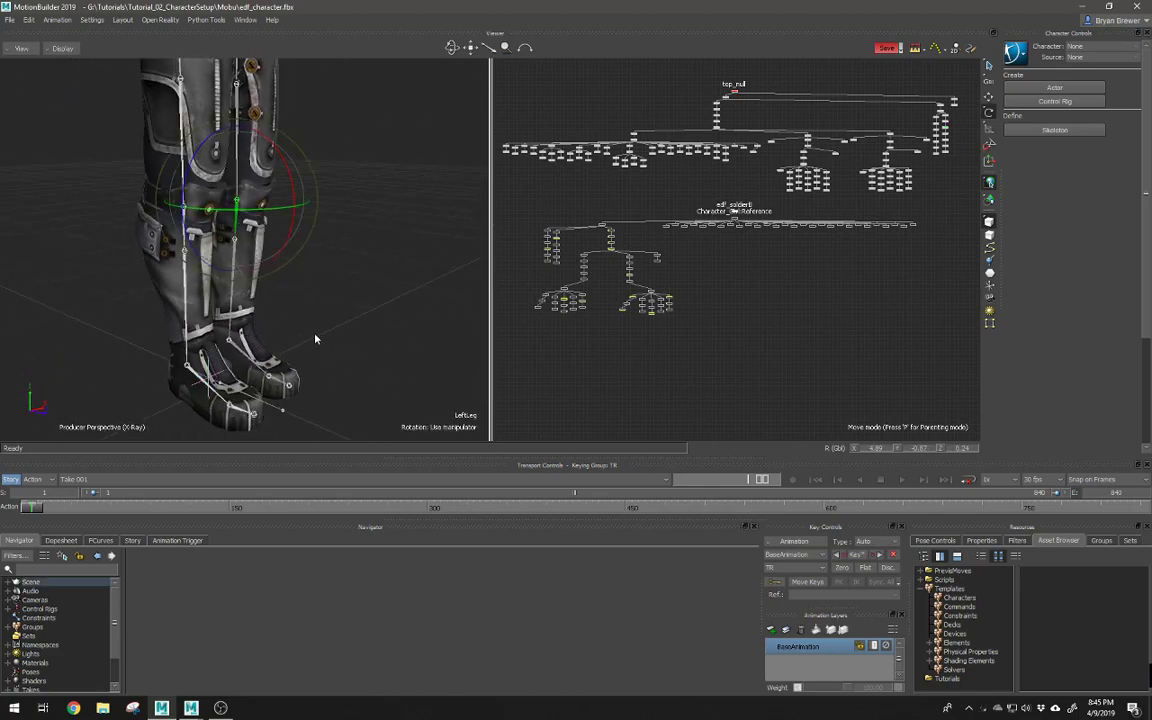
left_click(988, 82)
left_click(995, 91)
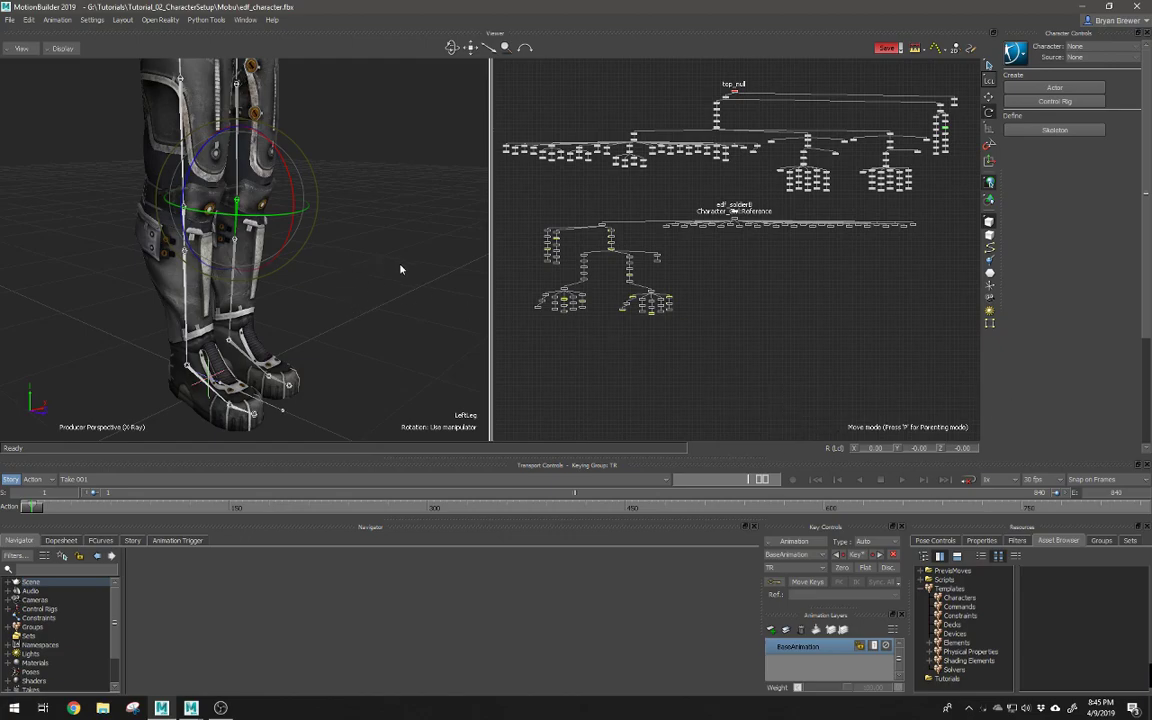
Step: Compare the knee alignment of both legs from the side, selecting the RightLeg joint to check its local rotation
left_click(333, 266)
right_click_drag(333, 266, 294, 255, "alt")
mouse_move(294, 255)
left_mouse_down("alt")
mouse_move(350, 255)
mouse_move(303, 270)
left_mouse_up("alt")
right_click_drag(303, 270, 341, 297, "alt")
left_click_drag(341, 297, 300, 246, "alt")
left_click(287, 200)
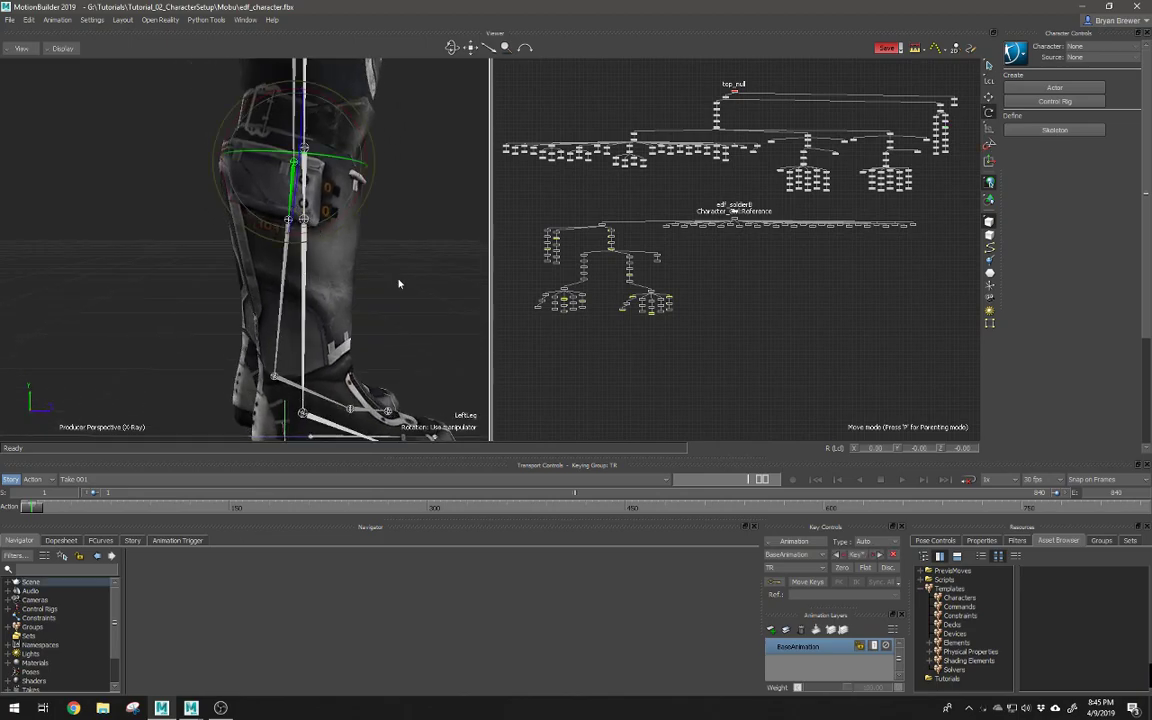
left_click(305, 203)
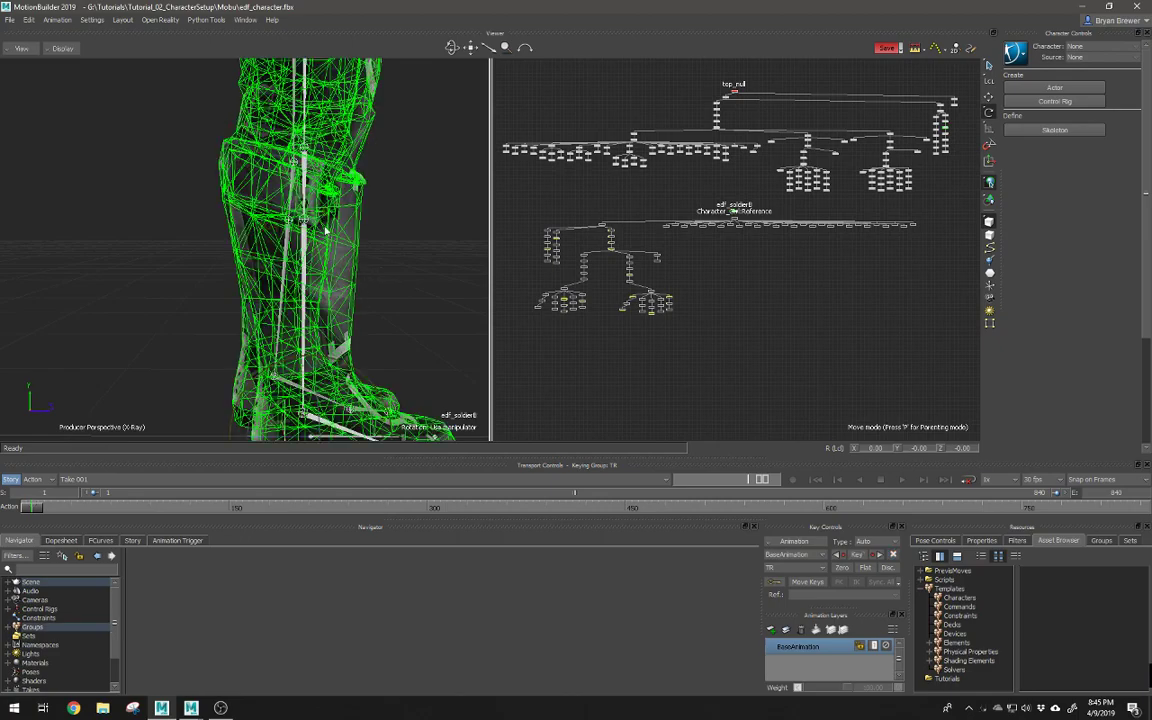
left_click(308, 199)
right_click_drag(419, 256, 350, 291, "alt")
left_click_drag(350, 291, 337, 305, "alt")
right_click_drag(337, 305, 410, 325, "alt")
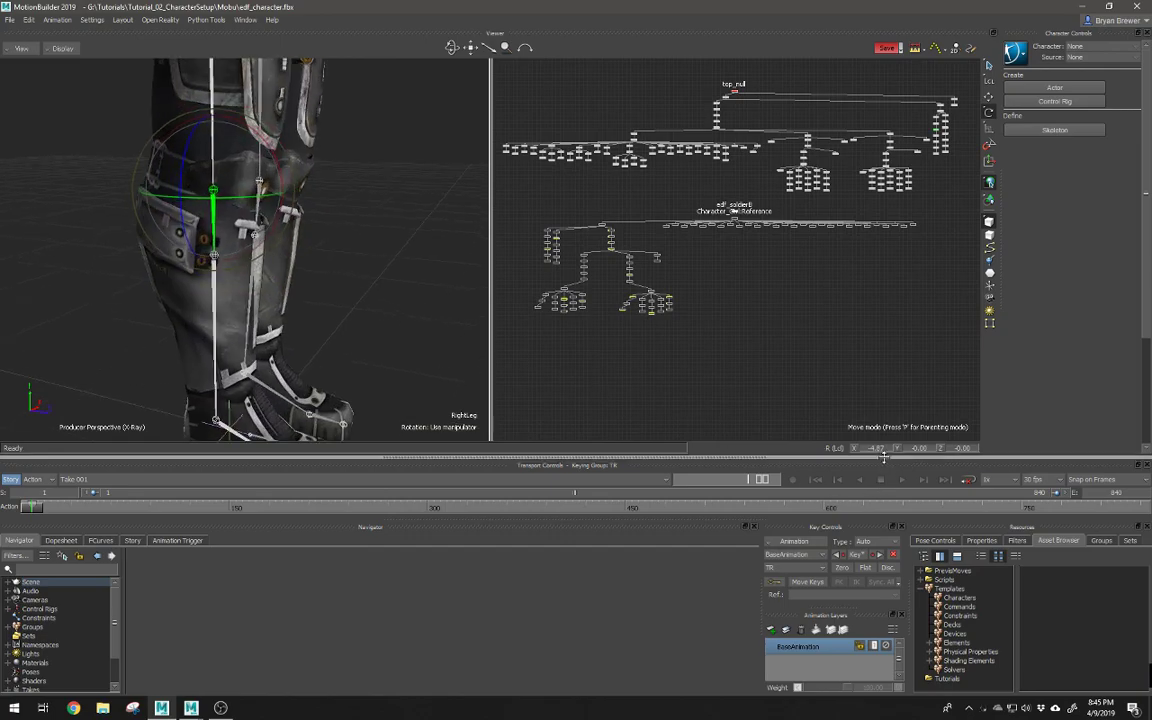
left_click_drag(384, 231, 406, 296, "alt")
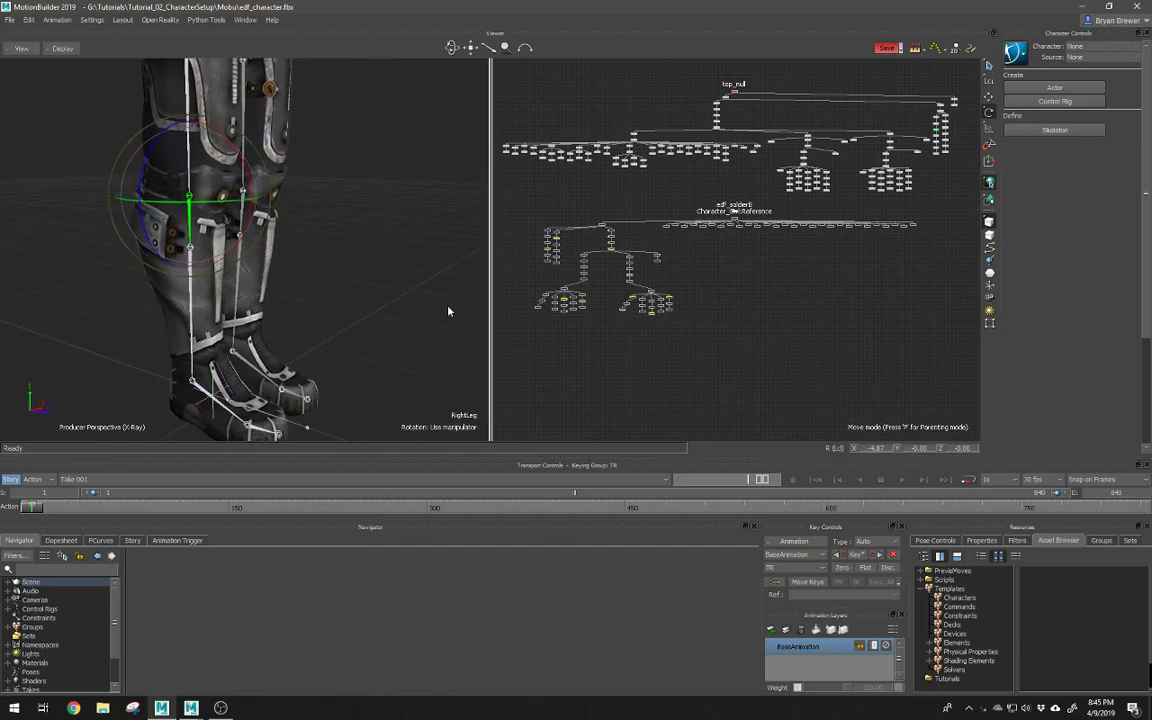
Step: Copy the RightLeg joint's local X rotation to the LeftLeg joint, setting it to -4.87, and check the full pose
double_click(877, 448)
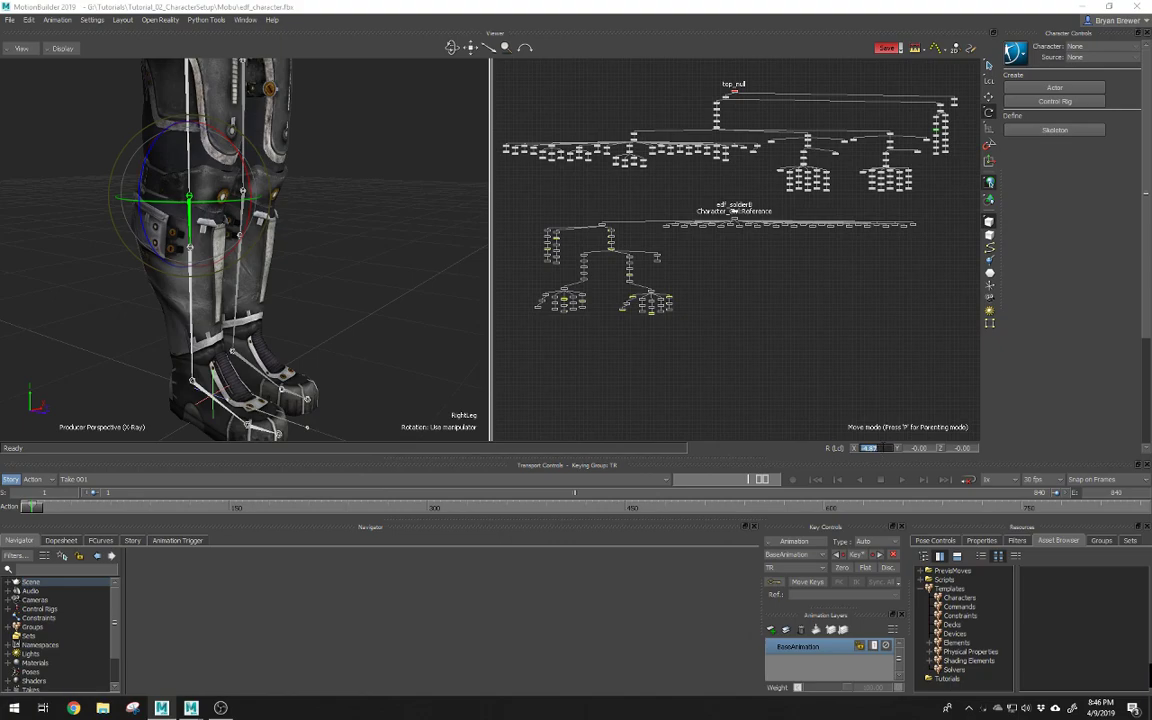
left_click(428, 214)
left_click(240, 212)
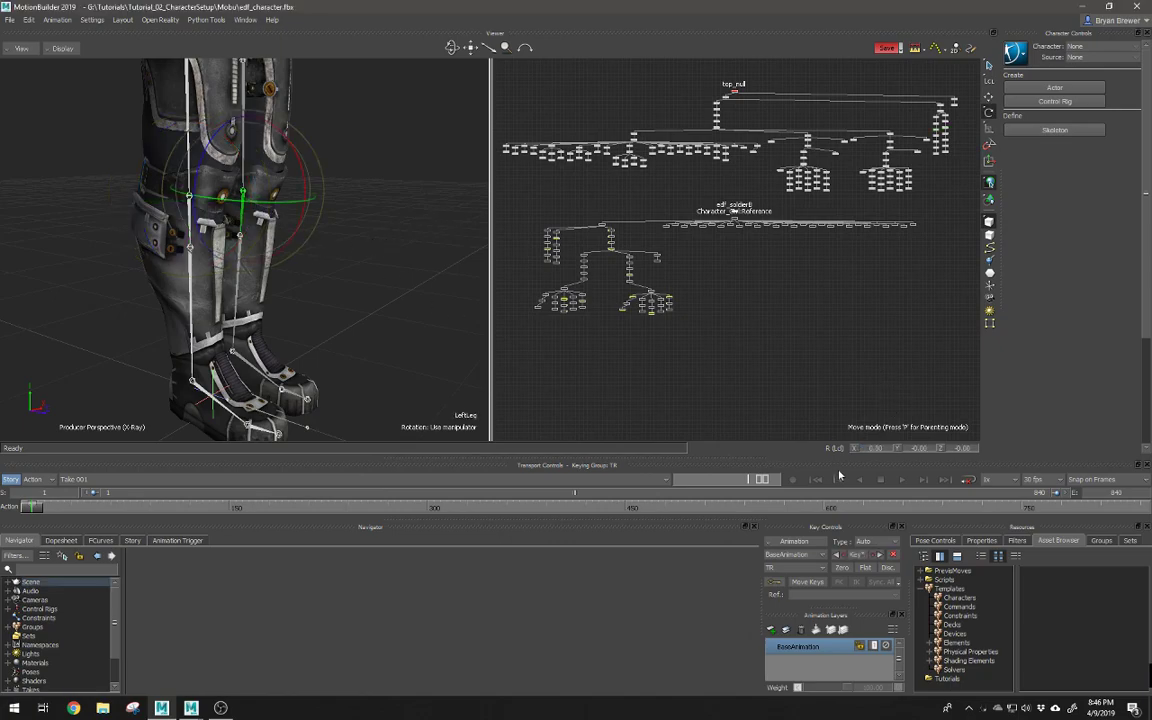
double_click(877, 450)
type("-4.87")
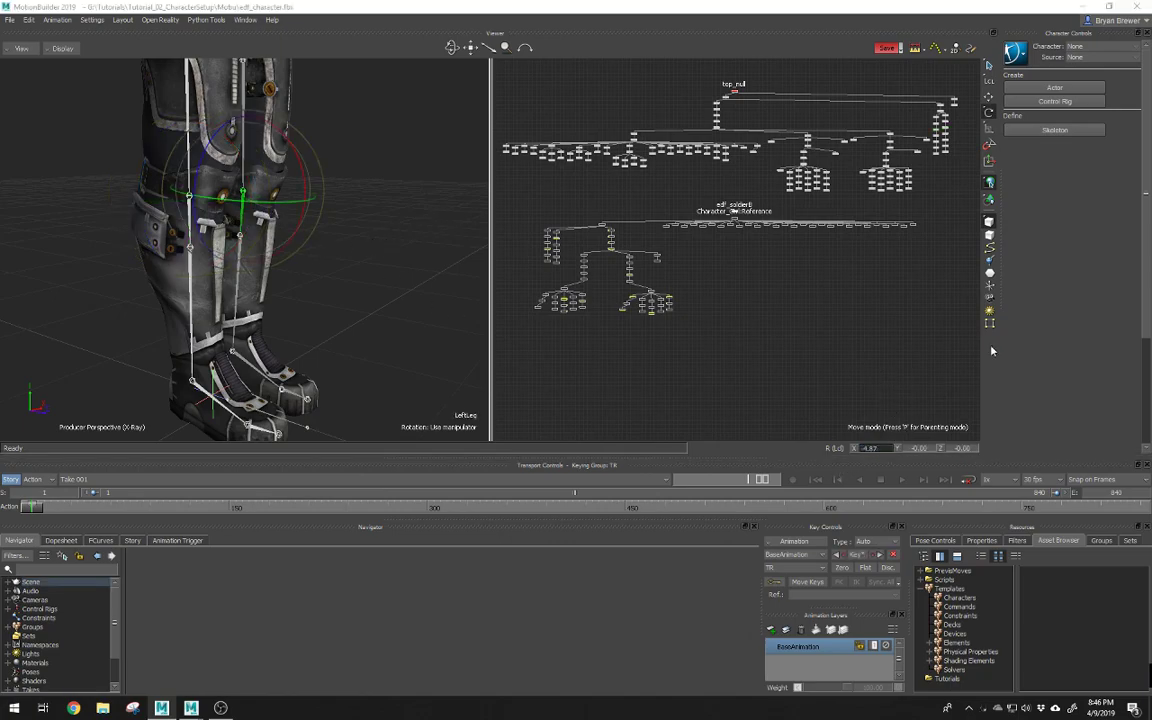
key("Return")
scroll(316, 306, "down", 5)
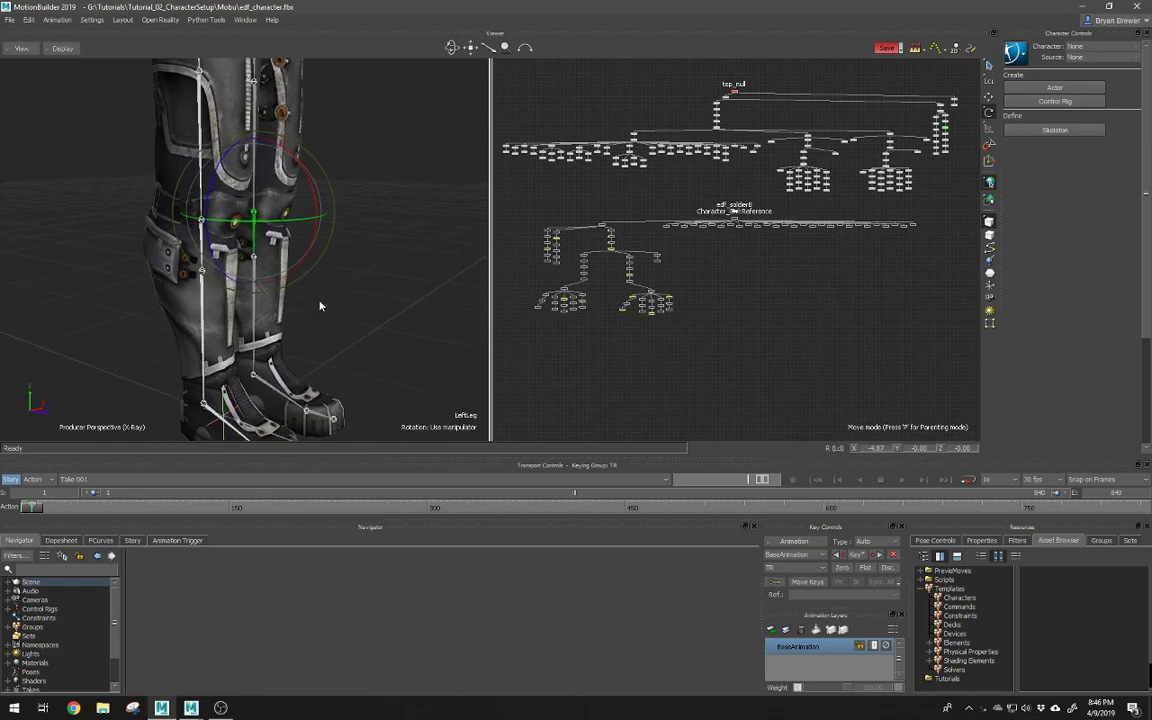
scroll(349, 287, "down", 4)
middle_click_drag(285, 252, 321, 285, "alt")
left_click_drag(321, 285, 284, 294, "alt")
scroll(350, 142, "up", 3)
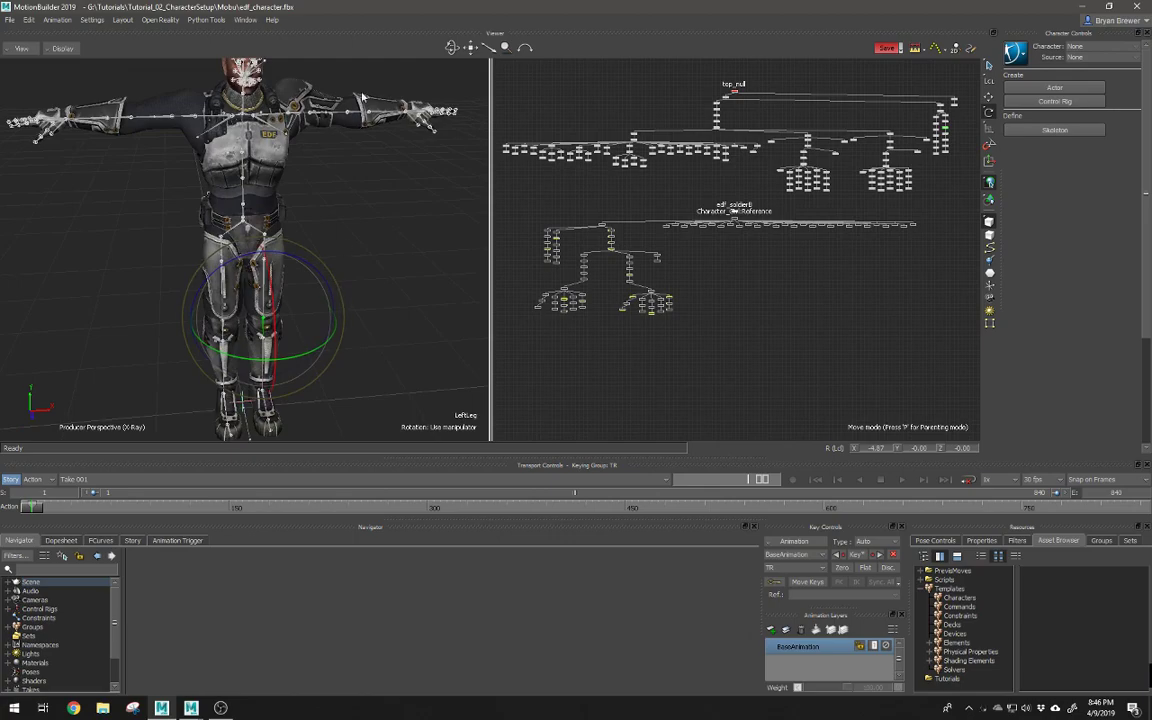
Step: Clear the joint selection and examine the corrected T-pose as a whole alongside the node hierarchies in the schematic
right_click_drag(317, 297, 274, 301, "alt")
left_click_drag(274, 301, 320, 281, "alt")
left_click(369, 263)
right_click_drag(369, 263, 333, 240, "alt")
middle_click_drag(345, 225, 350, 267, "alt")
left_click_drag(350, 267, 362, 275, "alt")
right_click_drag(837, 209, 668, 226, "alt")
middle_click_drag(812, 212, 733, 231, "alt")
right_click_drag(731, 231, 846, 236, "alt")
middle_click_drag(633, 240, 686, 248, "alt")
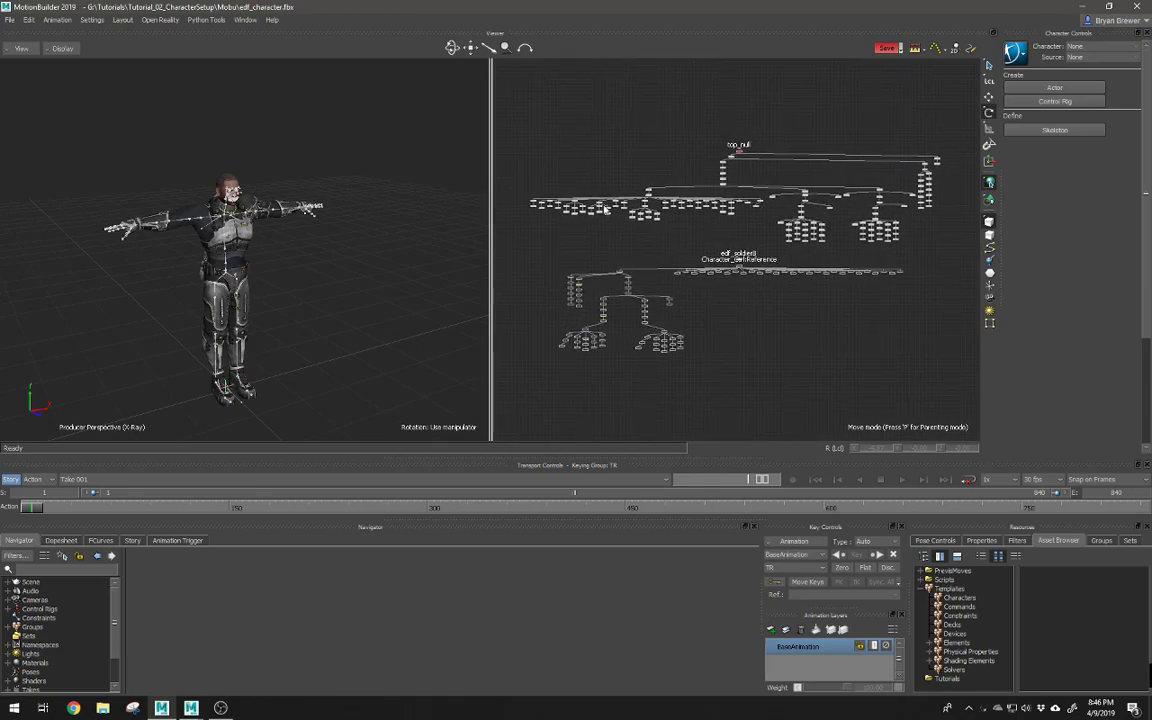
middle_click_drag(304, 281, 318, 262, "alt")
right_click_drag(318, 262, 370, 256, "alt")
middle_click_drag(407, 293, 399, 274, "alt")
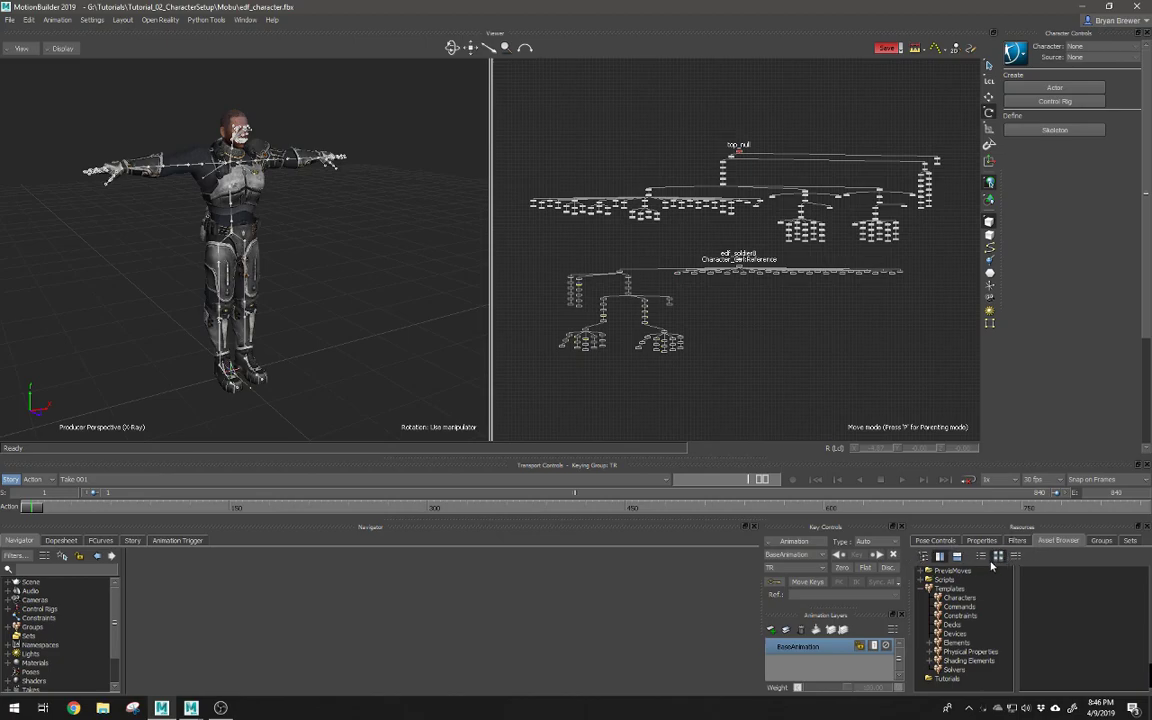
Step: Select the Character template among the character templates and frame the top_null and Root nodes together with the model's torso
left_click(955, 600)
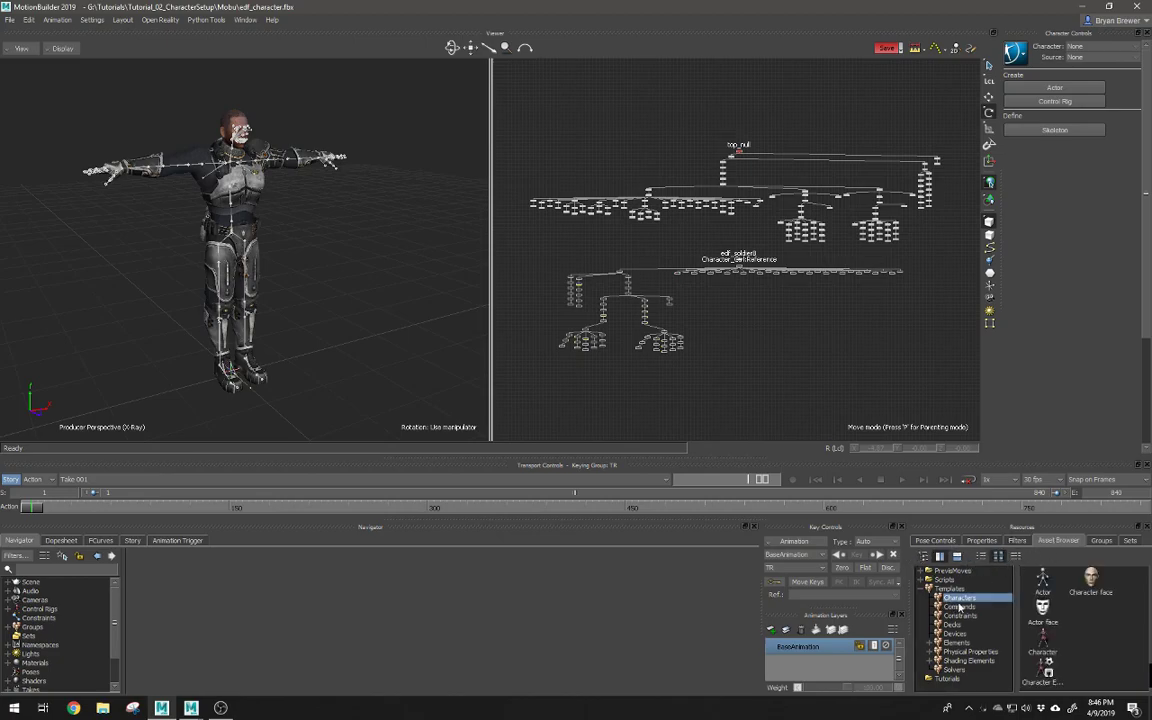
left_click(1045, 651)
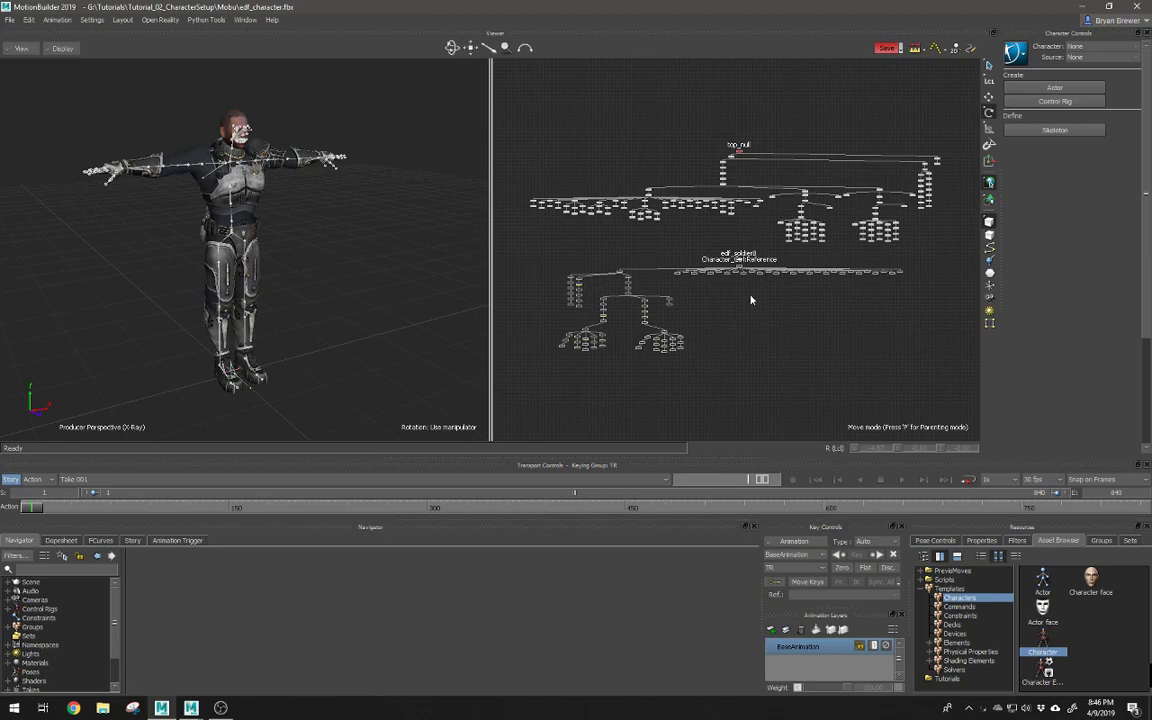
left_click_drag(738, 290, 718, 388, "shift")
left_click_drag(712, 325, 787, 301, "ctrl")
left_click_drag(773, 85, 742, 319, "shift")
left_click_drag(721, 311, 785, 321, "ctrl")
left_click_drag(669, 320, 704, 326, "ctrl")
left_click_drag(298, 271, 504, 292, "shift")
left_click_drag(447, 292, 367, 307, "shift")
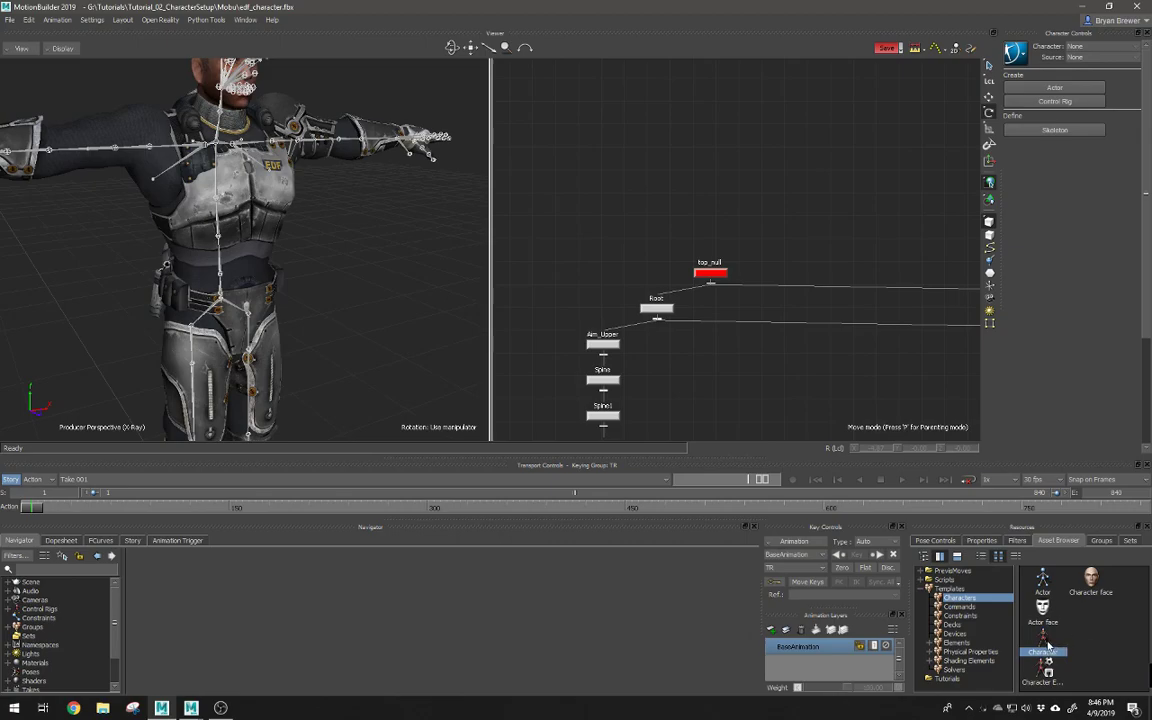
Step: Compare the Root and Spine1 joints on the model to identify the hip joint, finishing with Root selected
left_click(658, 312)
left_click(563, 303)
left_click(218, 224)
left_click(219, 229)
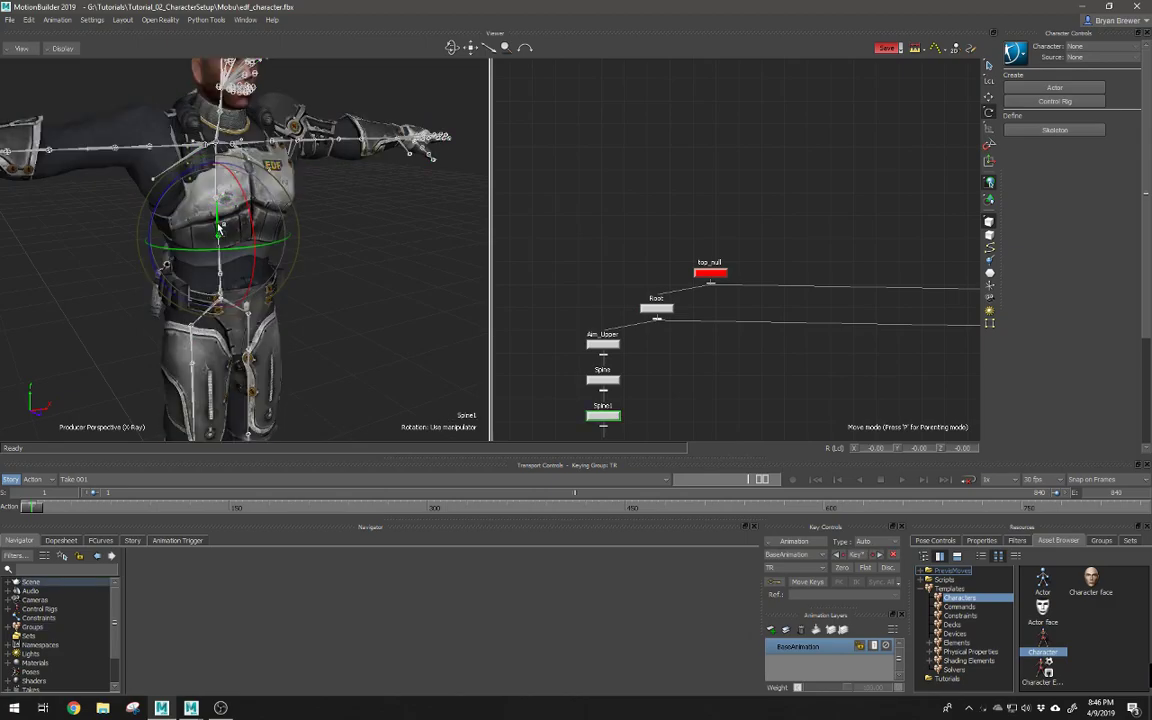
left_click(663, 311)
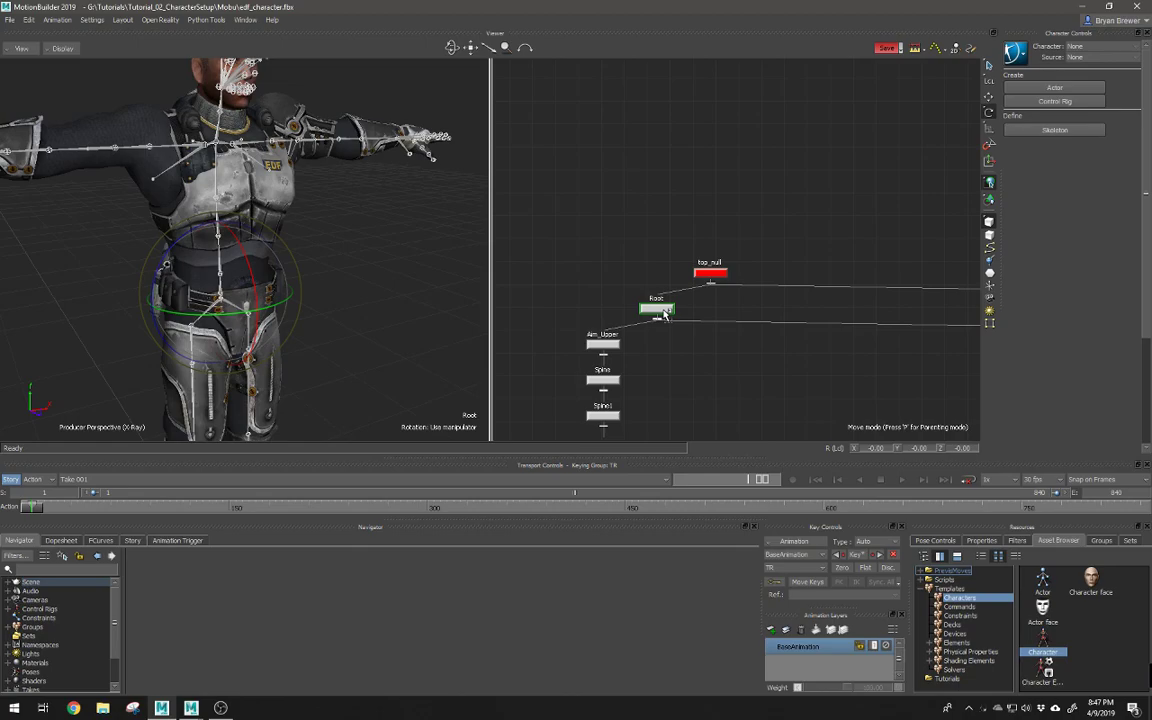
Step: Apply the Character template to the Root node, run Characterize, and review the list of missing required nodes
left_click_drag(664, 313, 657, 309)
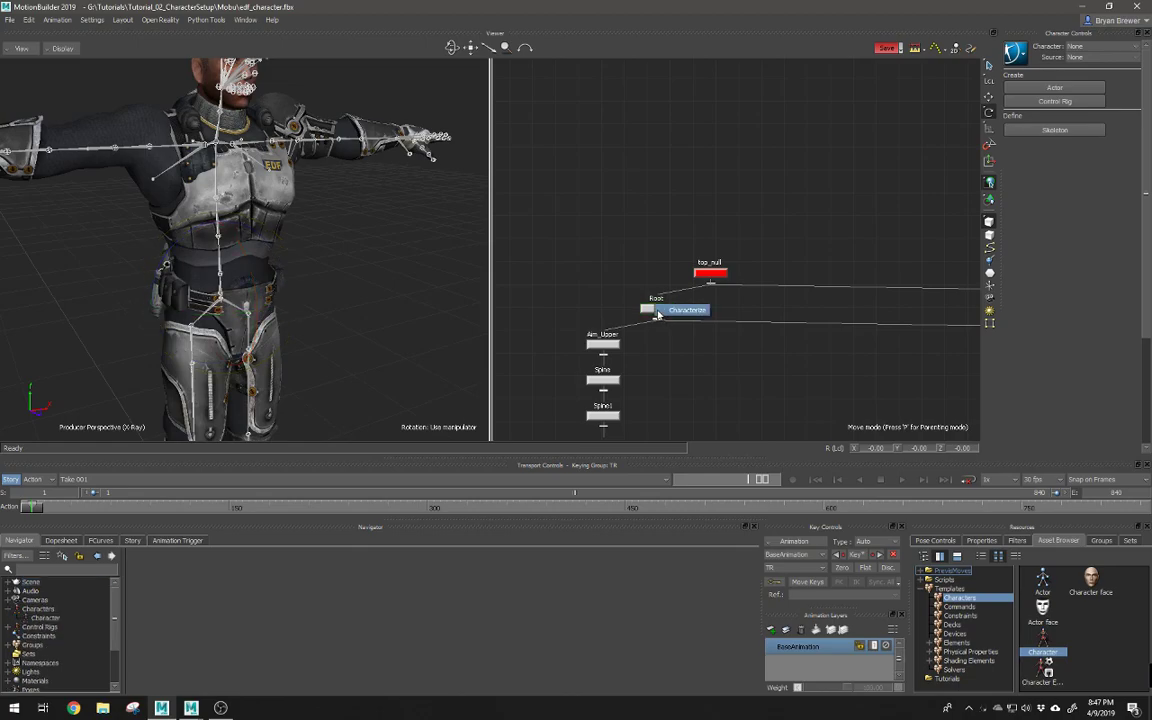
left_click(691, 314)
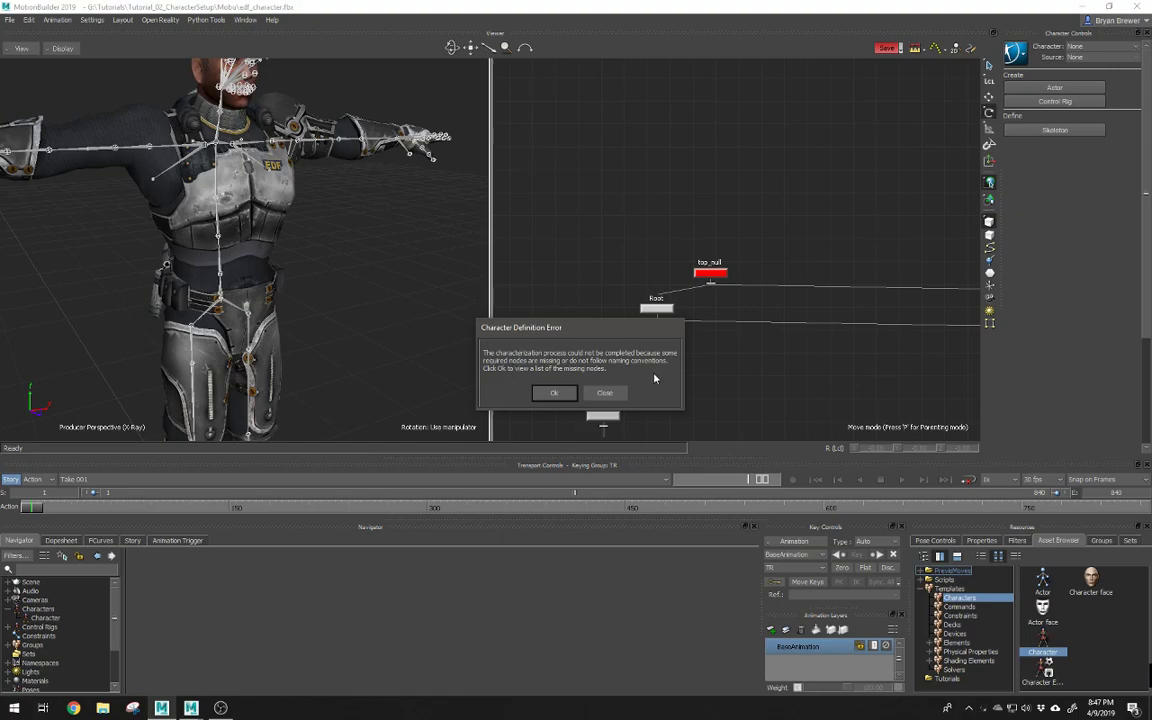
left_click(550, 396)
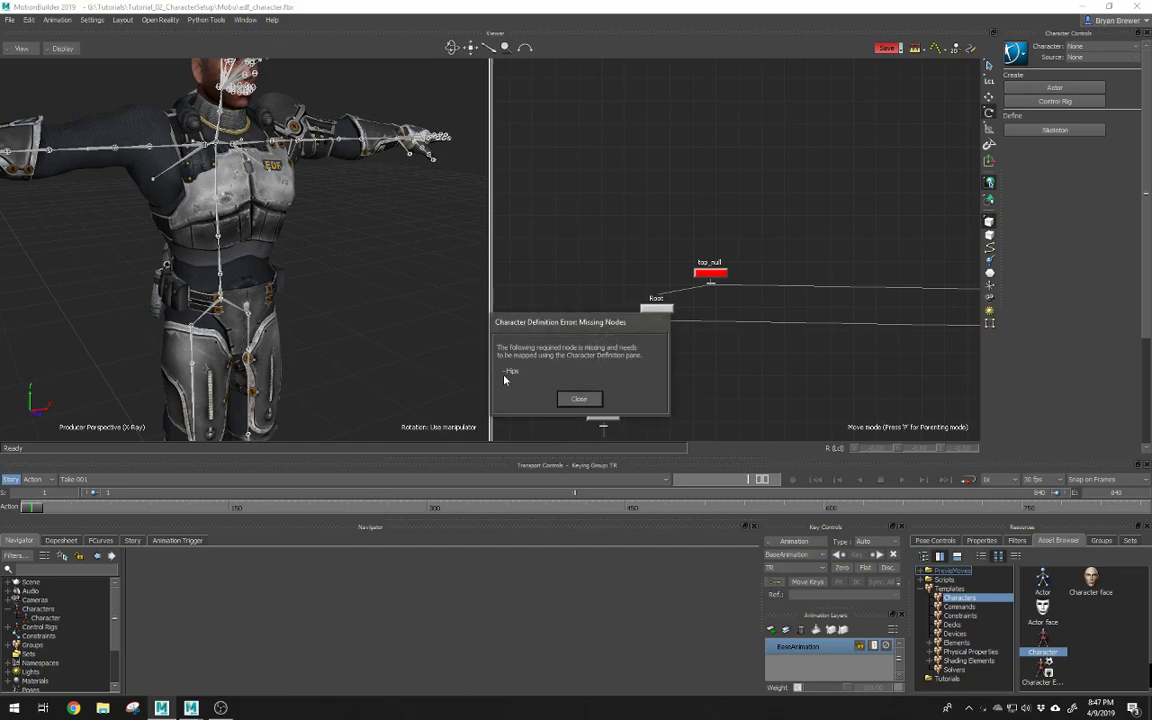
left_click_drag(590, 327, 462, 336)
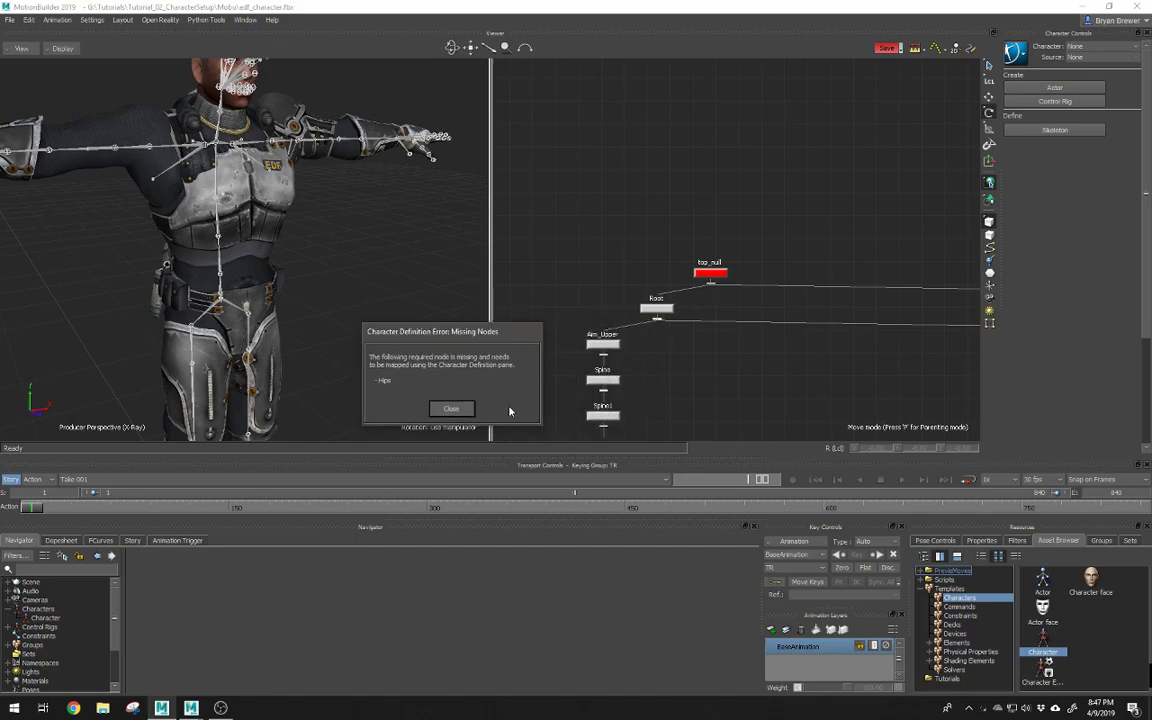
left_click(451, 408)
Step: Open the new character's definition, enlarge its pane, and expand the Base (required) group to review its bone mapping
left_click_drag(690, 293, 613, 324)
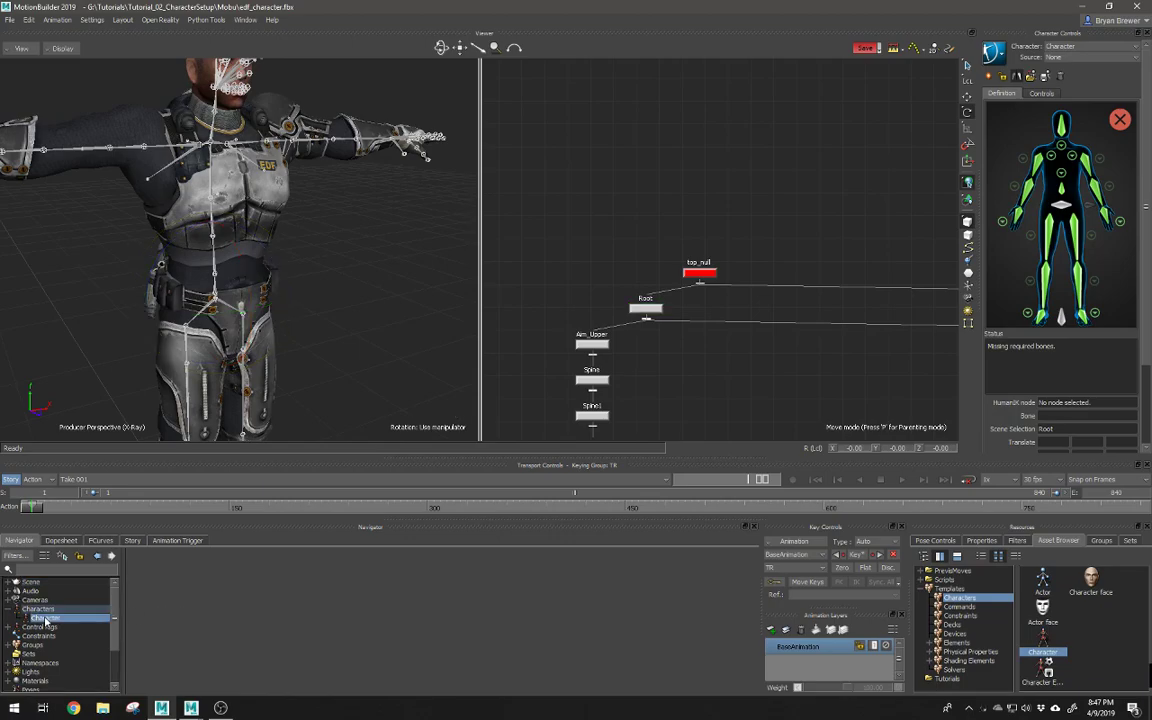
left_click(75, 618)
left_click_drag(286, 449, 286, 335)
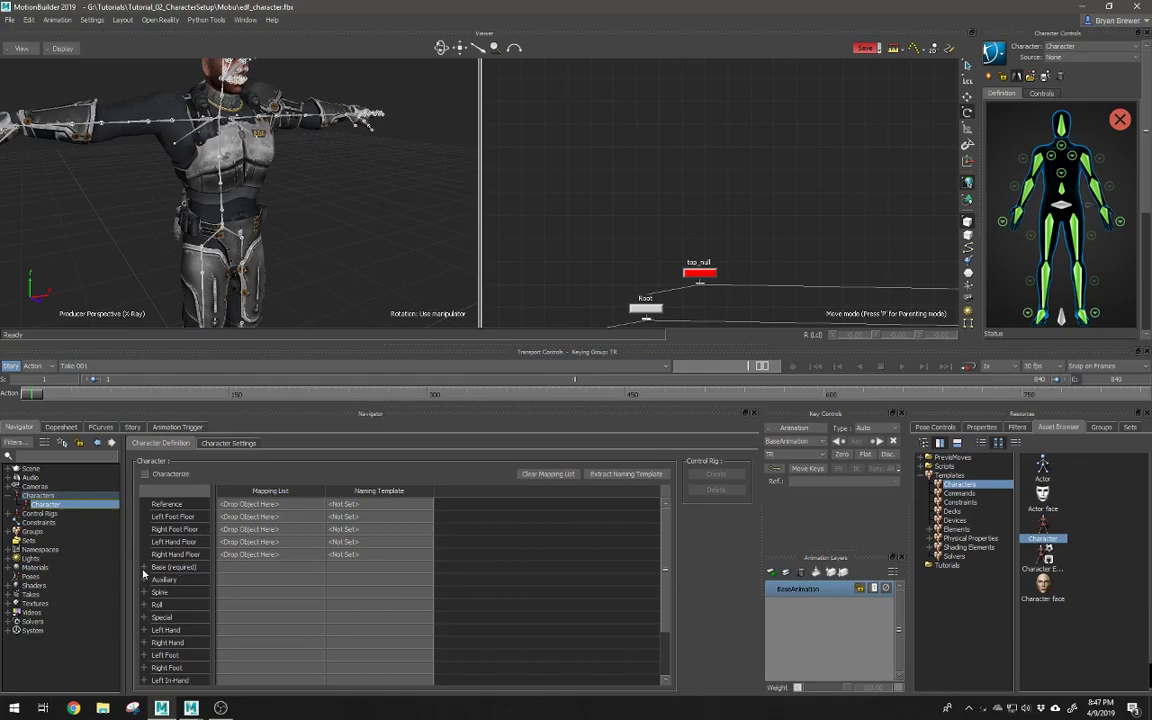
left_click(144, 567)
scroll(450, 580, "down", 3)
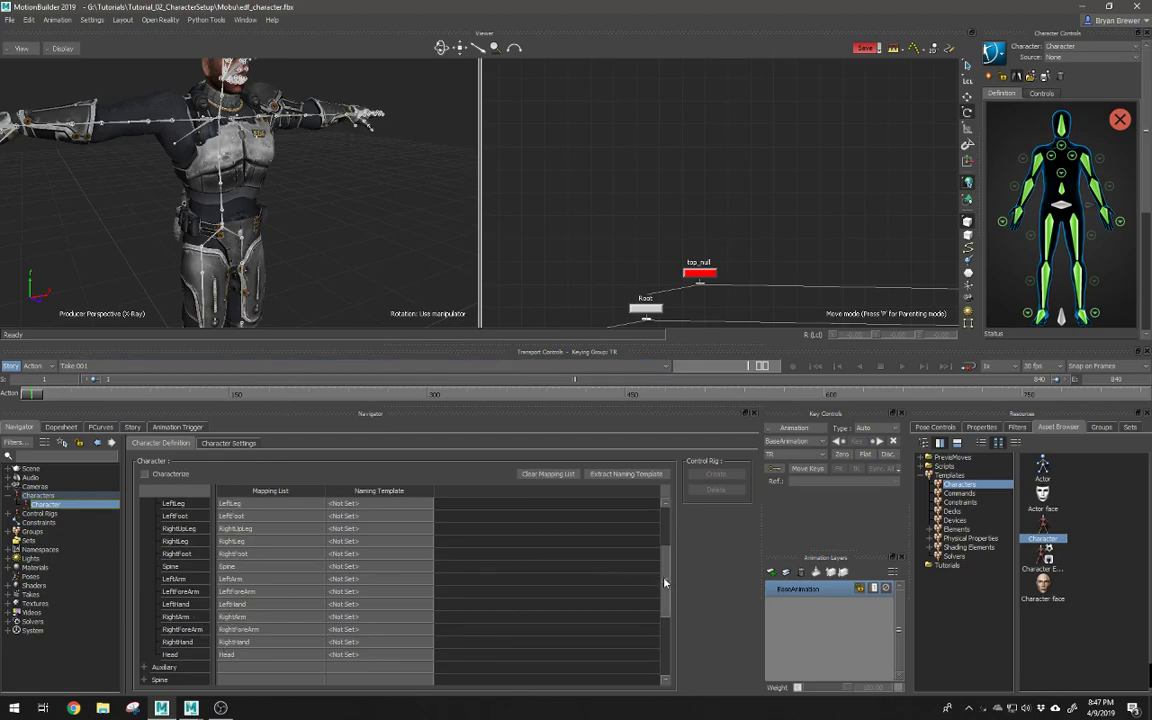
scroll(600, 505, "up", 2)
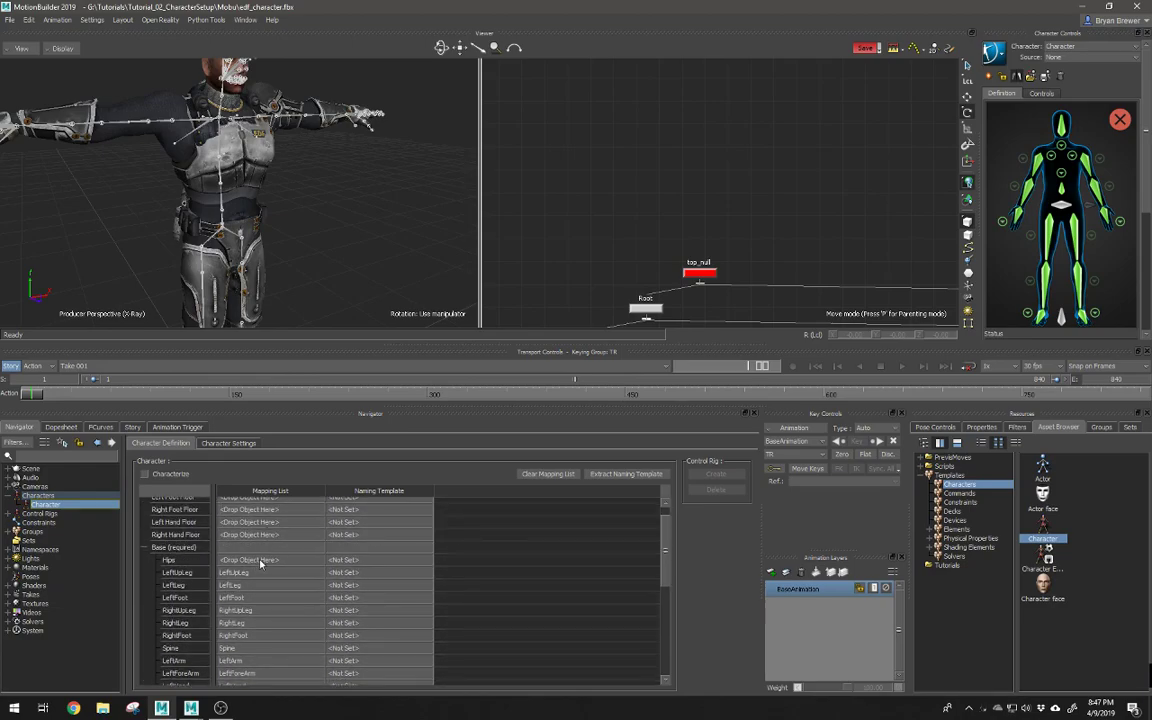
Step: Map the Root node from the schematic to the character's Hips slot
middle_click_drag(651, 255, 658, 131)
left_click(656, 185)
left_click(701, 191)
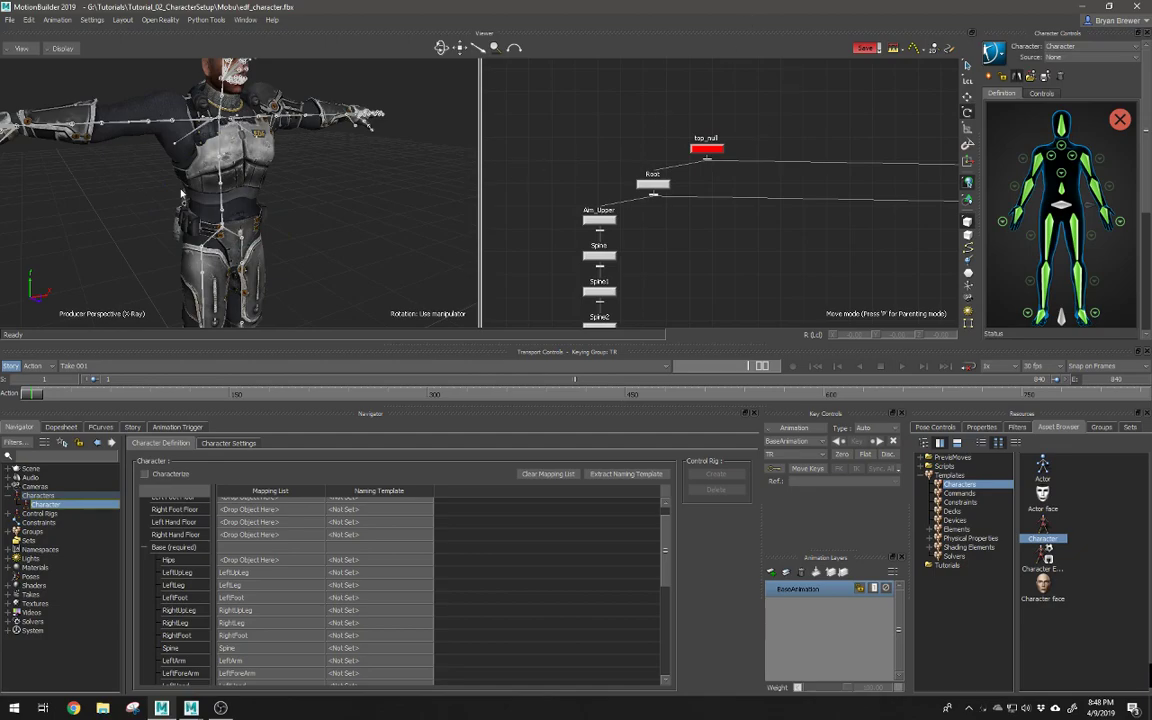
middle_click_drag(660, 223, 667, 226, "alt")
right_click_drag(674, 221, 680, 225, "alt")
middle_click_drag(679, 225, 725, 203, "alt")
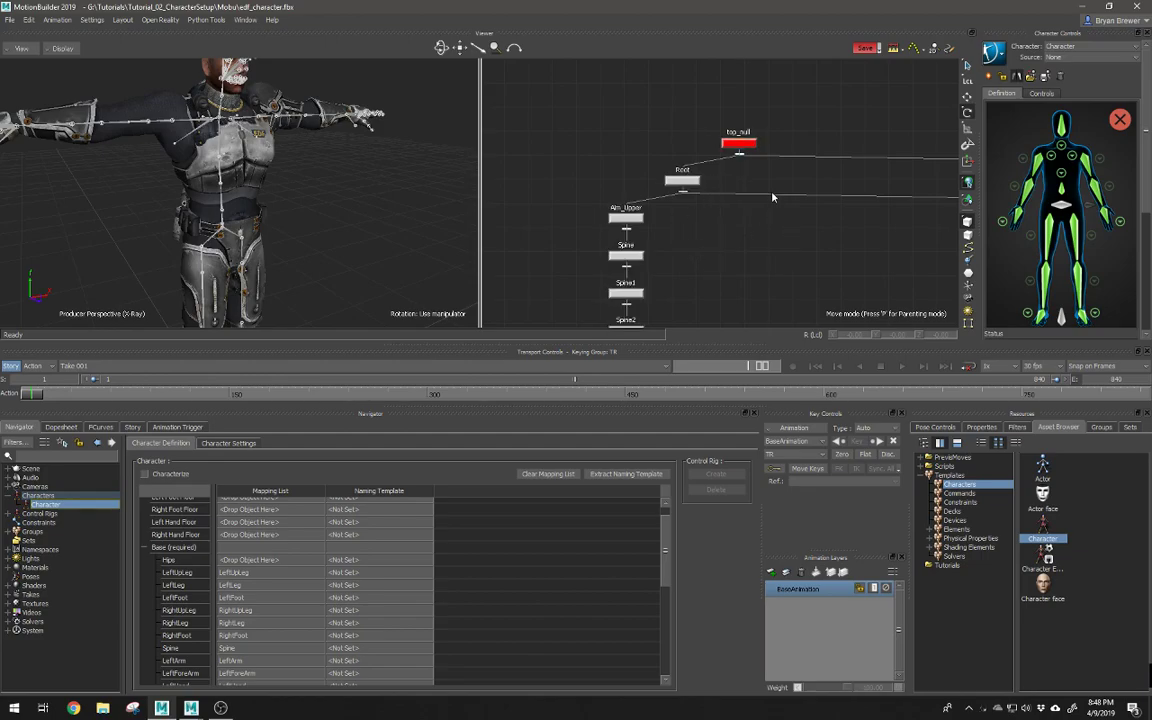
left_click(682, 180)
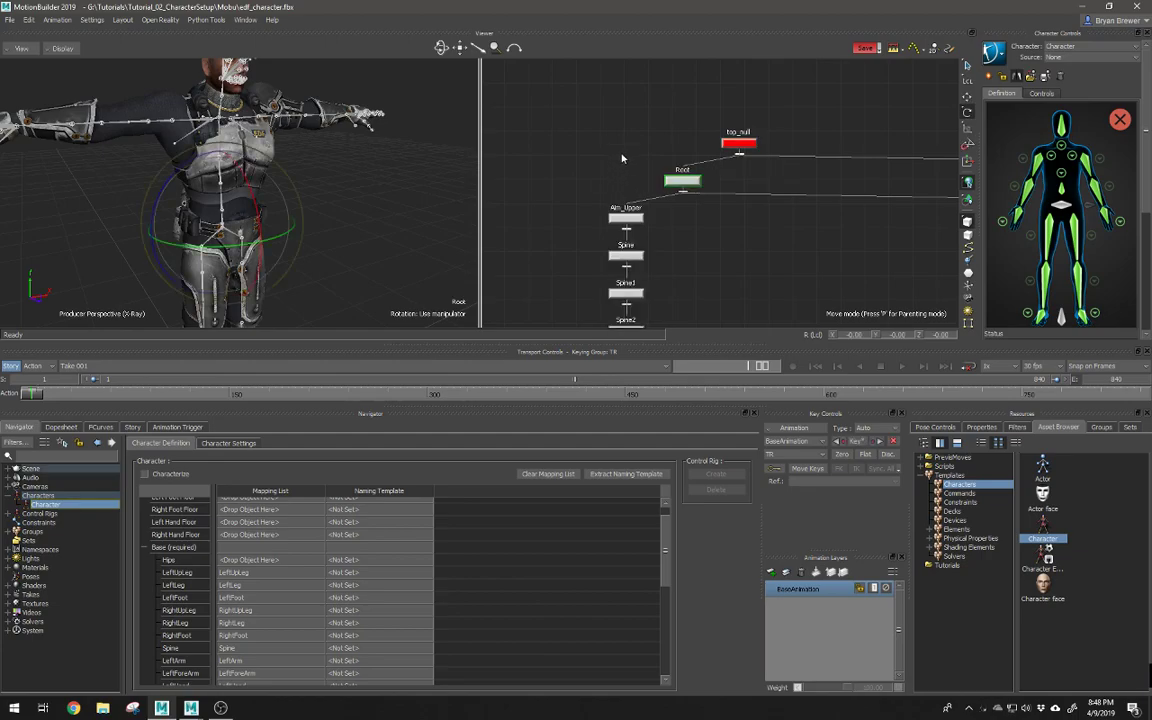
left_click_drag(601, 131, 246, 560, "alt")
Step: Map the top_null node to the character's Reference slot and return to the base bone mapping
scroll(668, 540, "up", 2)
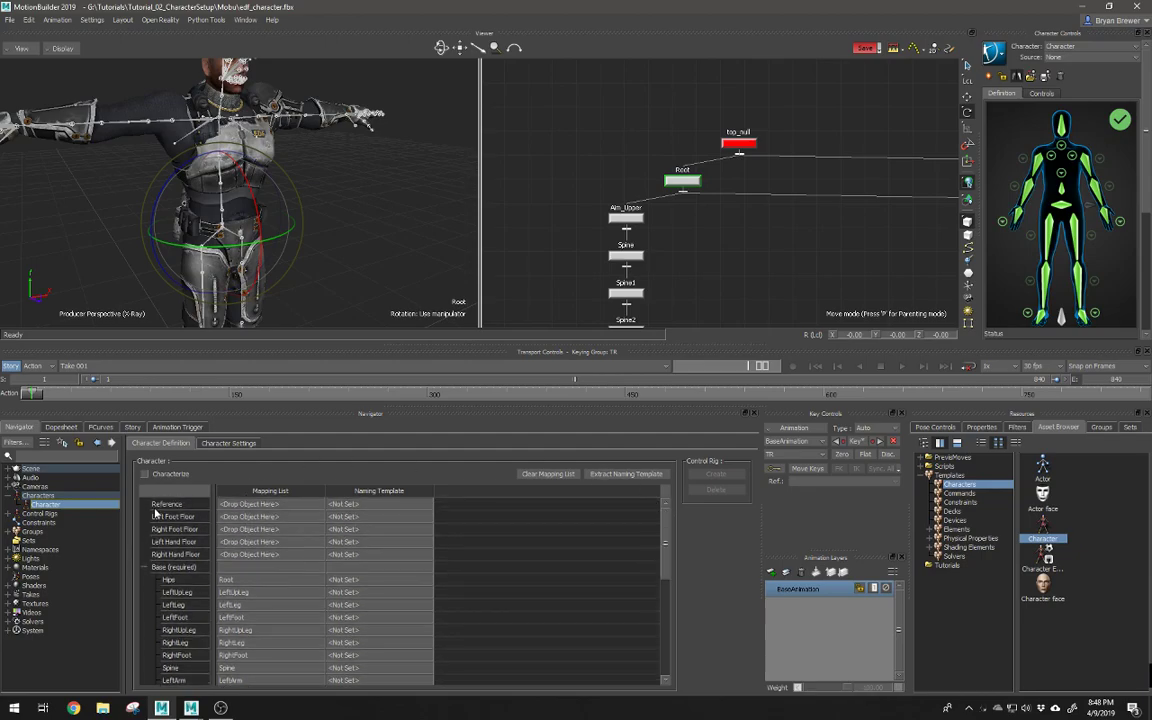
left_click_drag(822, 96, 675, 157)
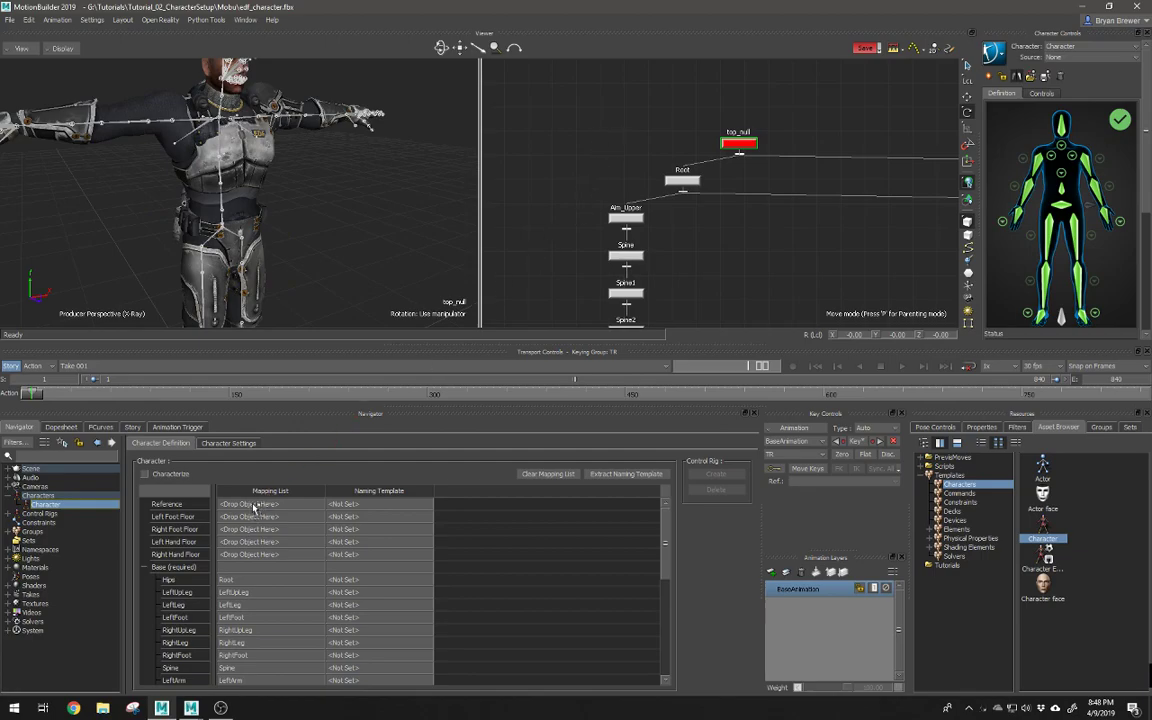
left_click_drag(253, 507, 253, 507, "alt")
scroll(660, 535, "down", 2)
left_click_drag(664, 545, 661, 543)
Step: Select the RightHand joint and examine the hand, finger and forearm bones from several angles
left_click_drag(303, 221, 269, 191, "ctrl+shift")
left_click_drag(355, 219, 270, 190, "ctrl+shift")
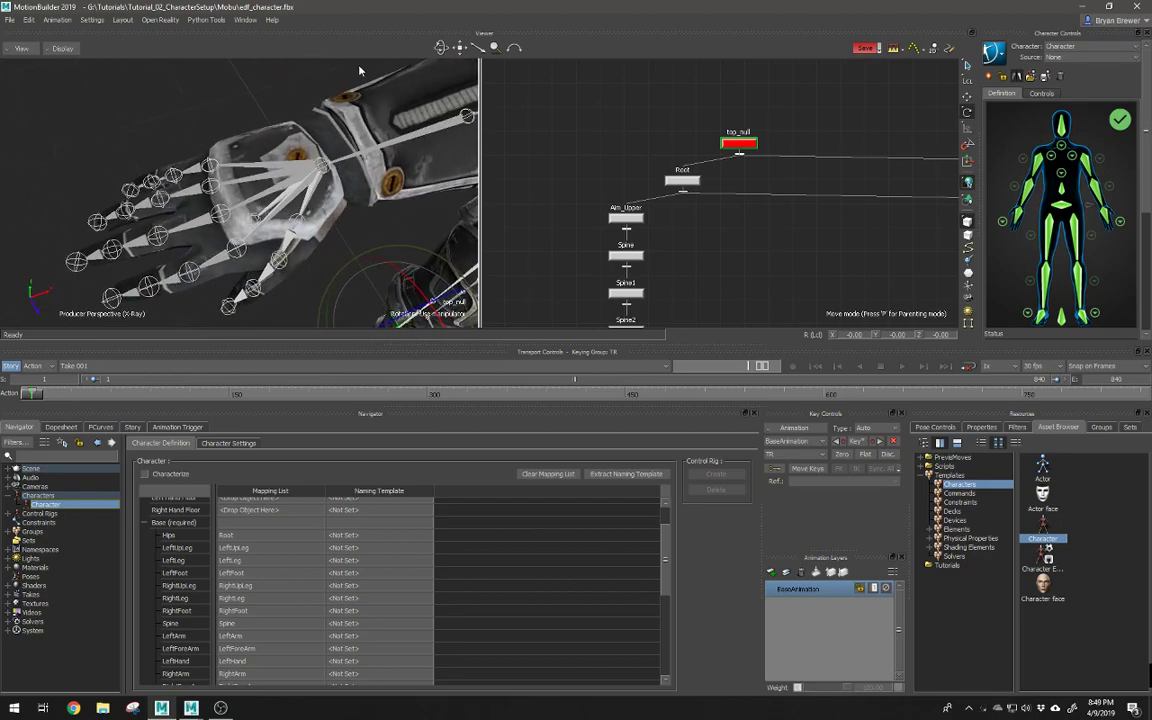
mouse_move(284, 194)
left_mouse_down("ctrl+shift")
mouse_move(313, 213)
mouse_move(278, 196)
mouse_move(290, 205)
mouse_move(277, 215)
left_mouse_up("ctrl+shift")
left_click(272, 210)
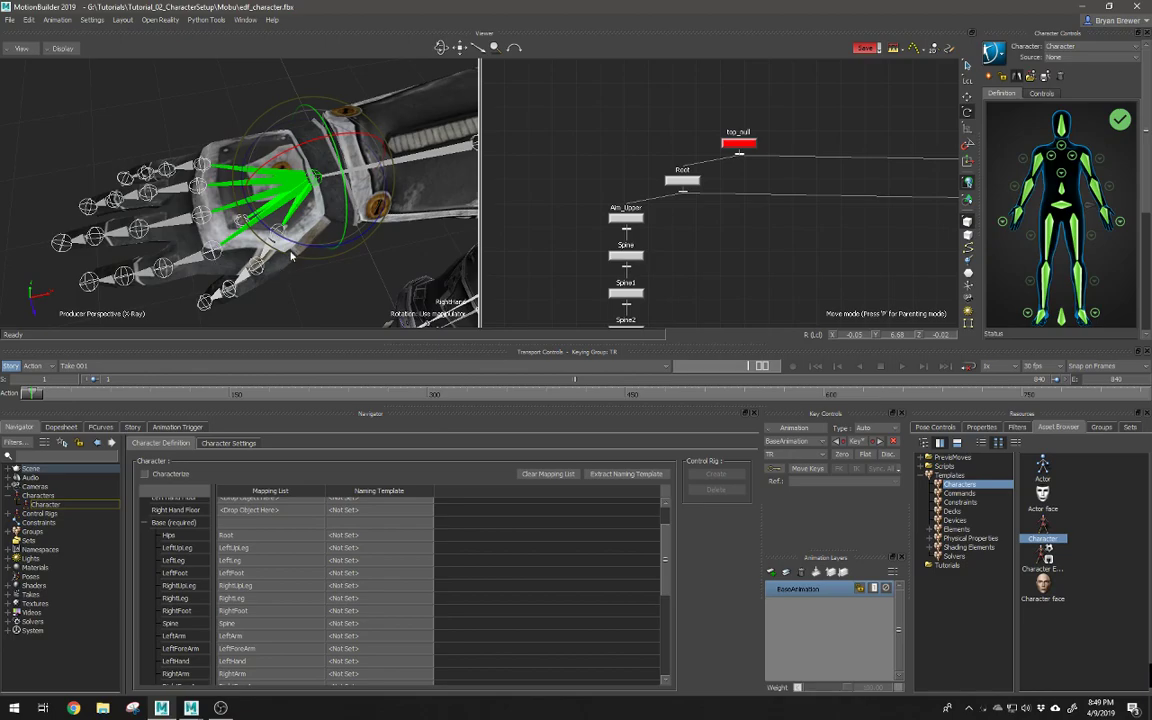
left_click_drag(288, 274, 330, 251, "alt")
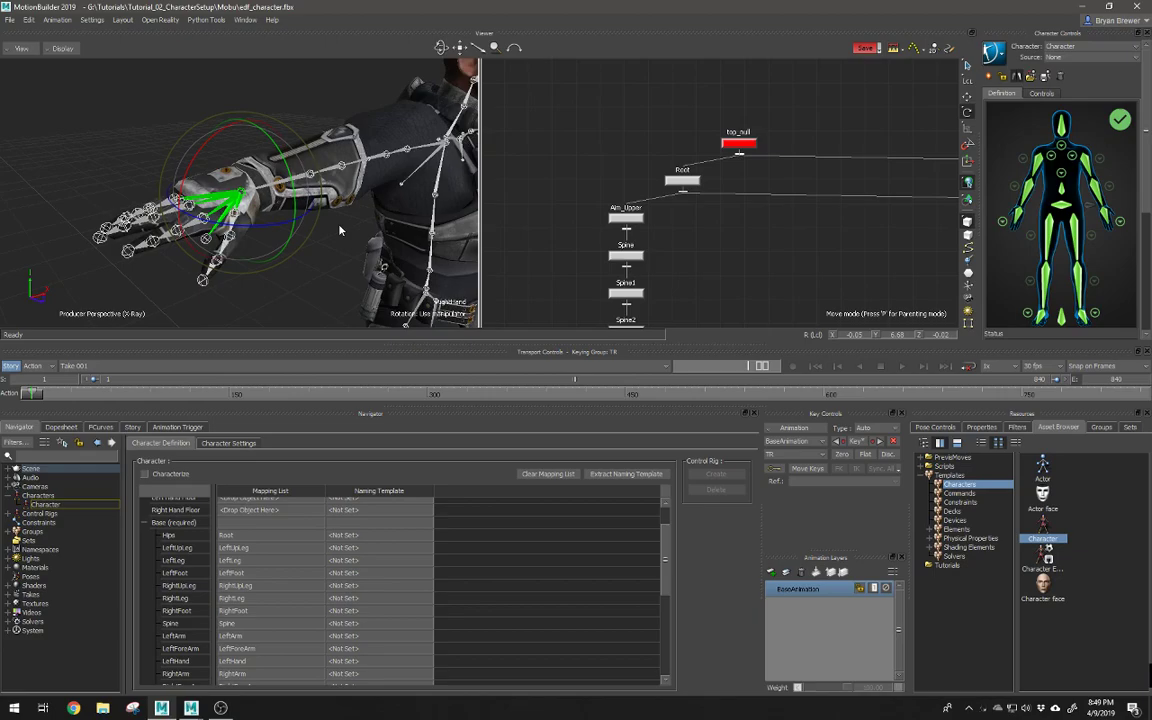
mouse_move(339, 231)
left_mouse_down("alt")
mouse_move(327, 251)
mouse_move(352, 227)
left_mouse_up("alt")
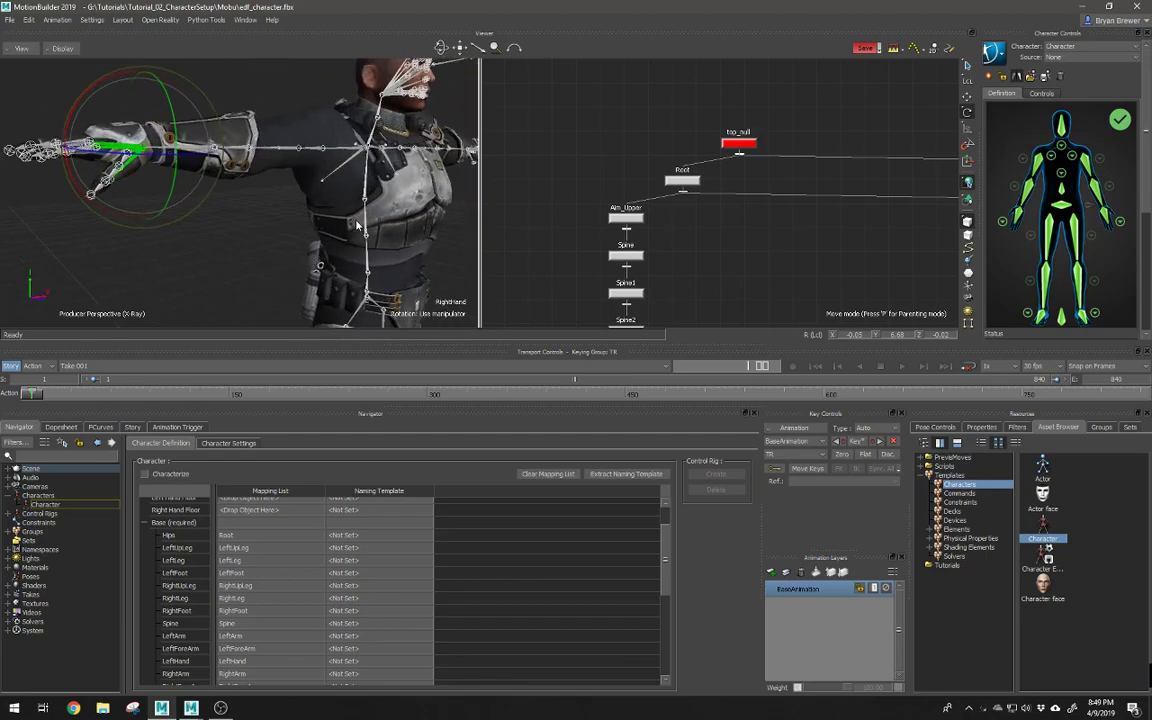
middle_click_drag(352, 227, 388, 228, "alt")
right_click_drag(332, 252, 378, 237, "alt")
middle_click_drag(378, 237, 402, 362, "alt")
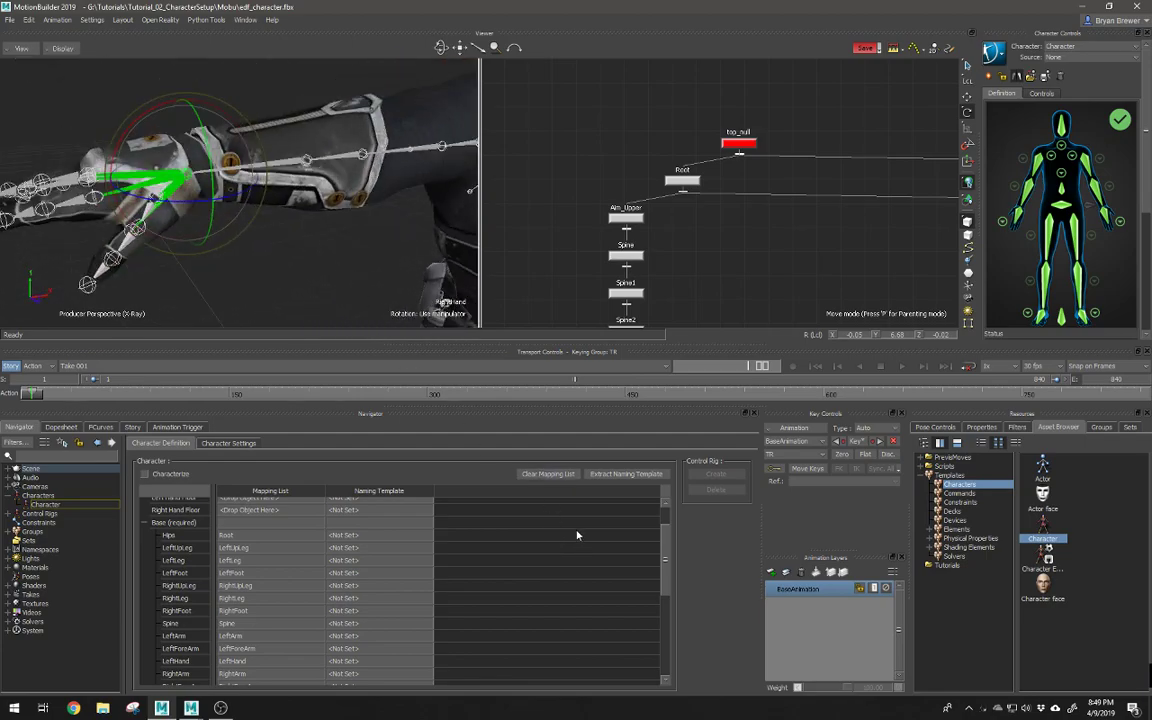
left_click_drag(391, 262, 356, 256, "alt")
Step: Collapse the Base (required) group and check the Spine group's bone mapping
left_click(145, 523)
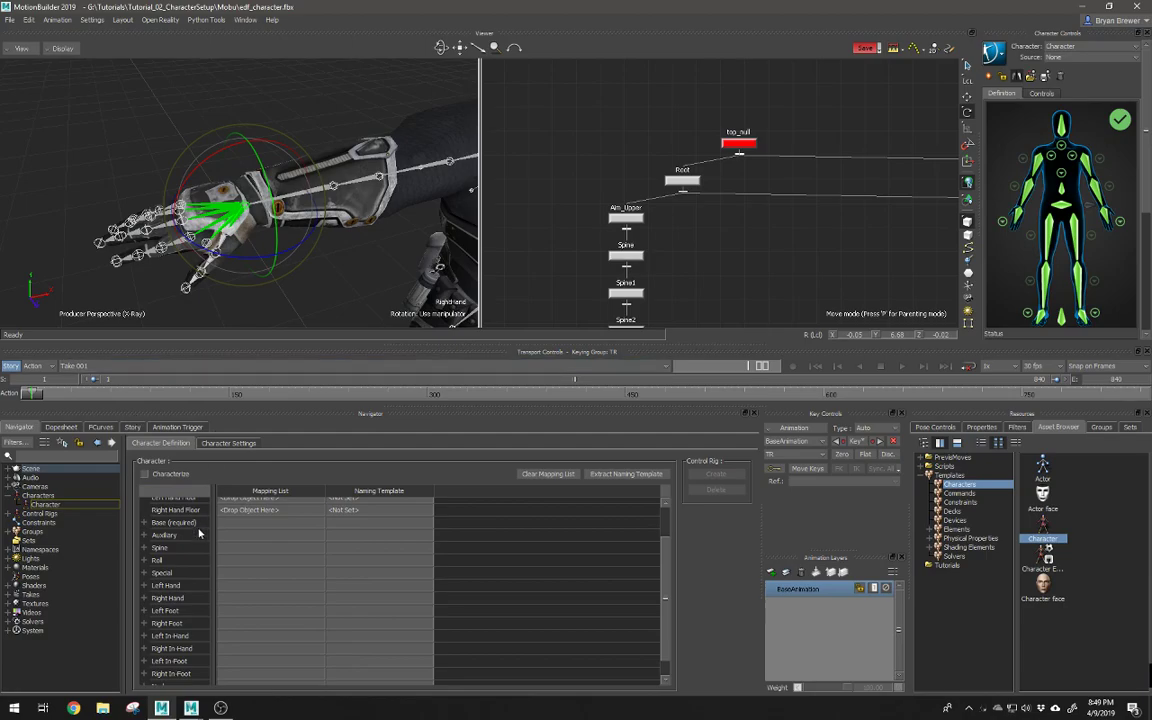
left_click(145, 549)
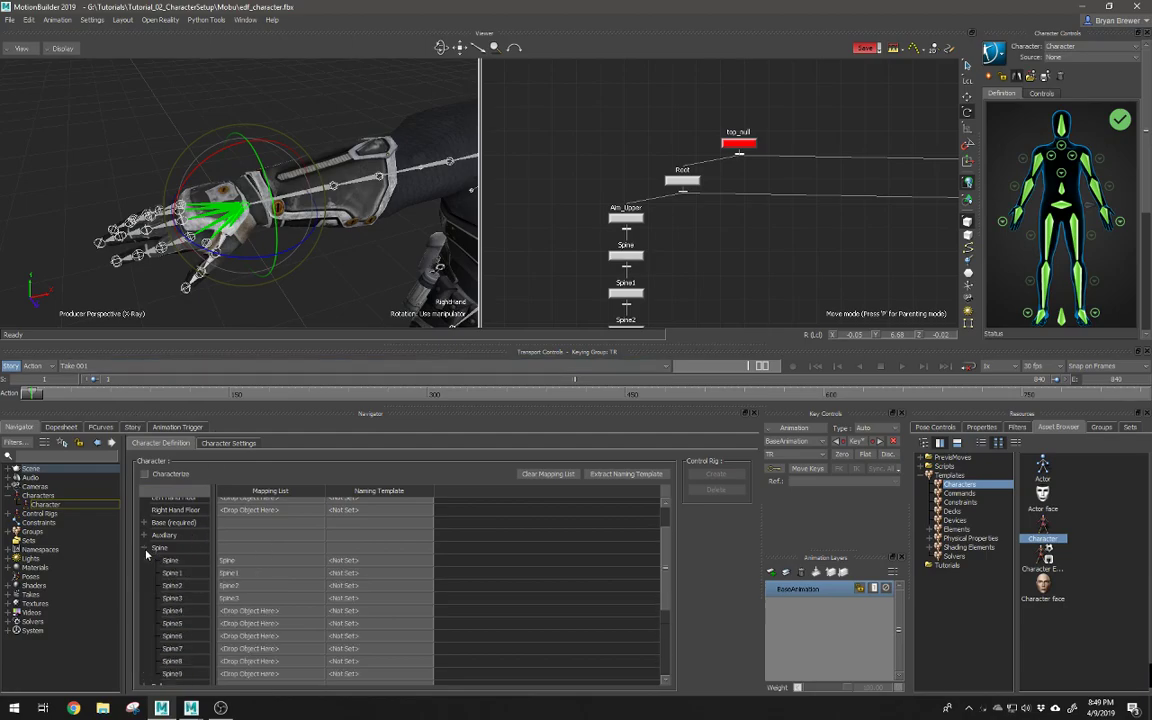
left_click(144, 548)
Step: Expand the Left Hand group, widen the slot name column, and check the mapping of all finger bones
left_click(145, 586)
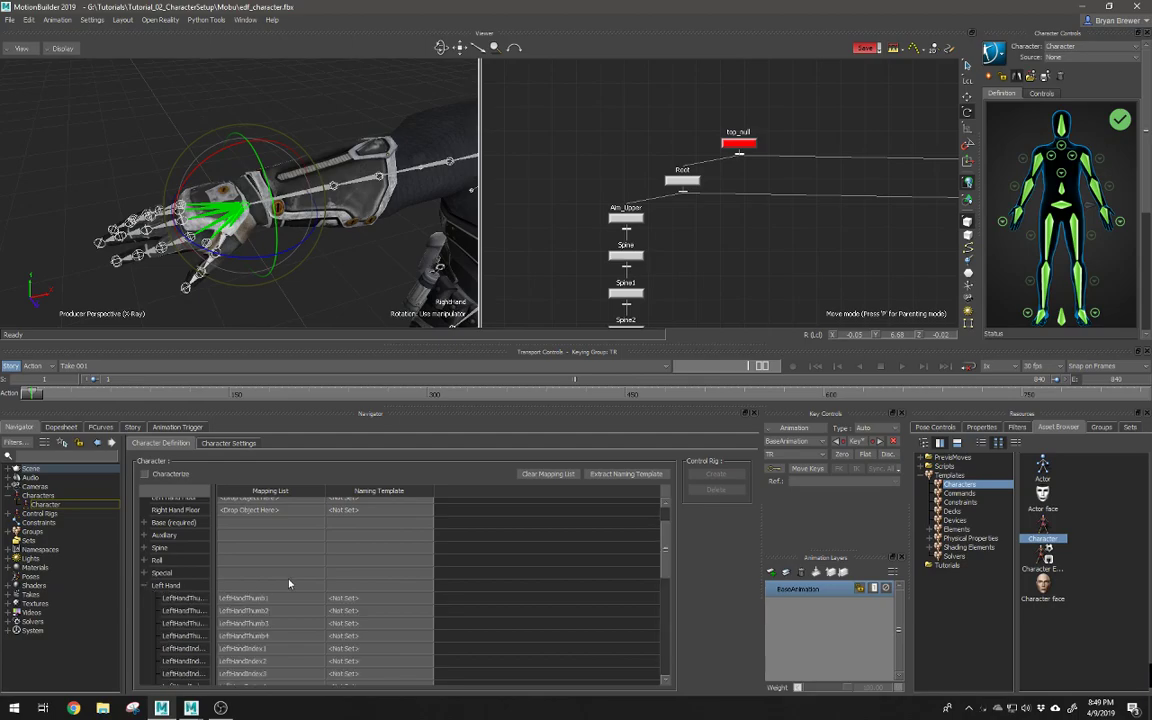
left_click_drag(213, 547, 252, 547)
scroll(546, 570, "down", 3)
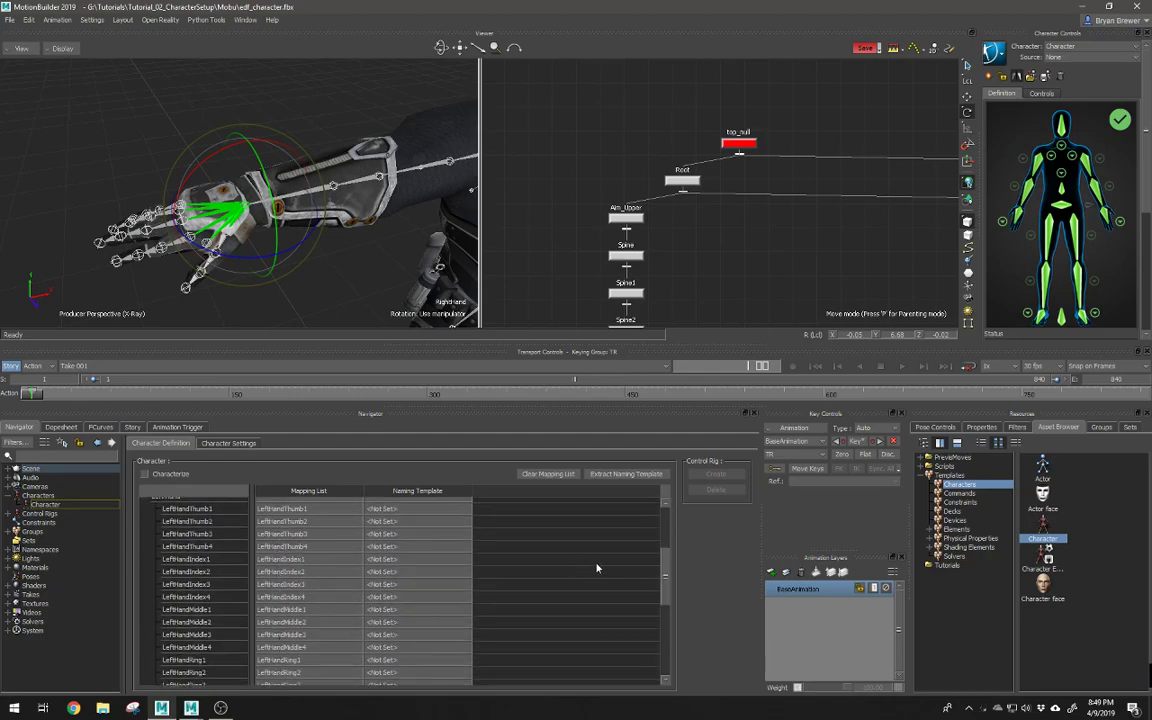
scroll(653, 578, "down", 1)
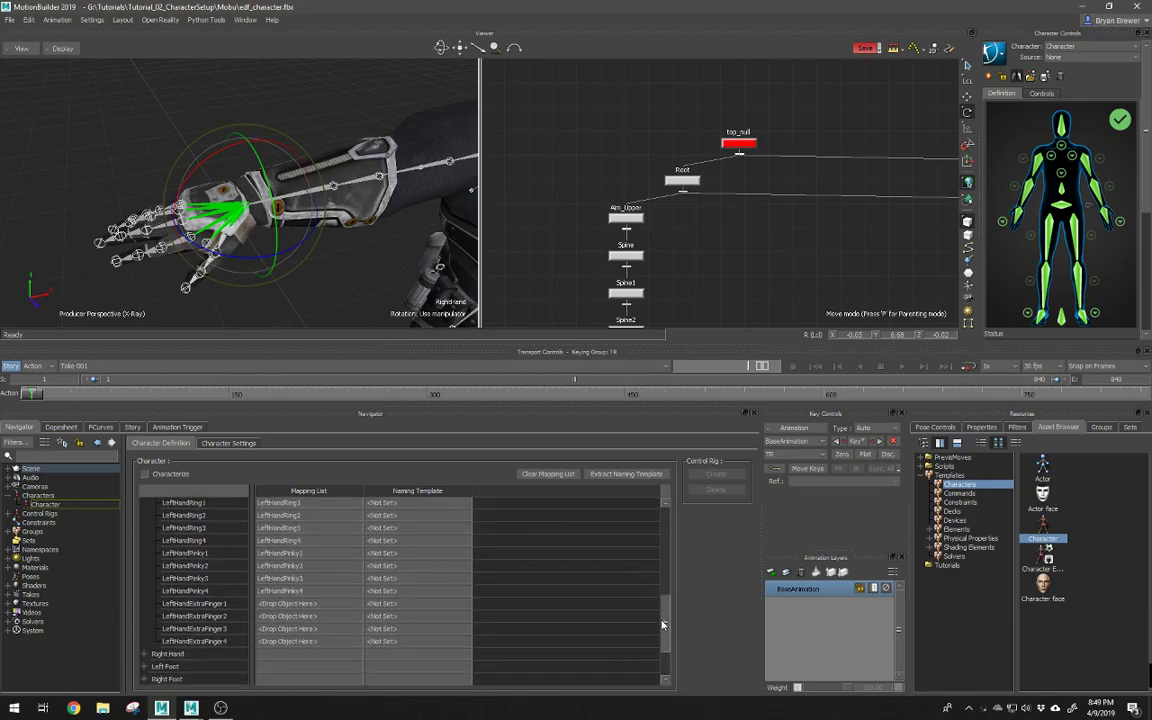
scroll(595, 607, "down", 5)
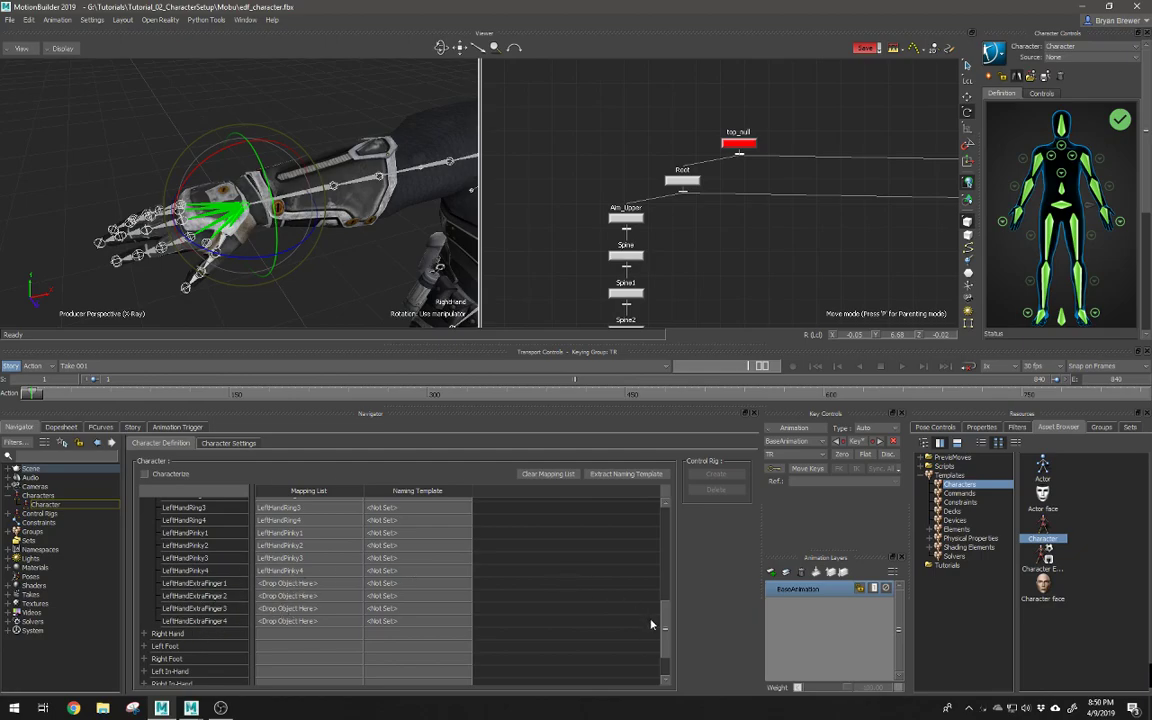
left_click_drag(668, 624, 671, 535)
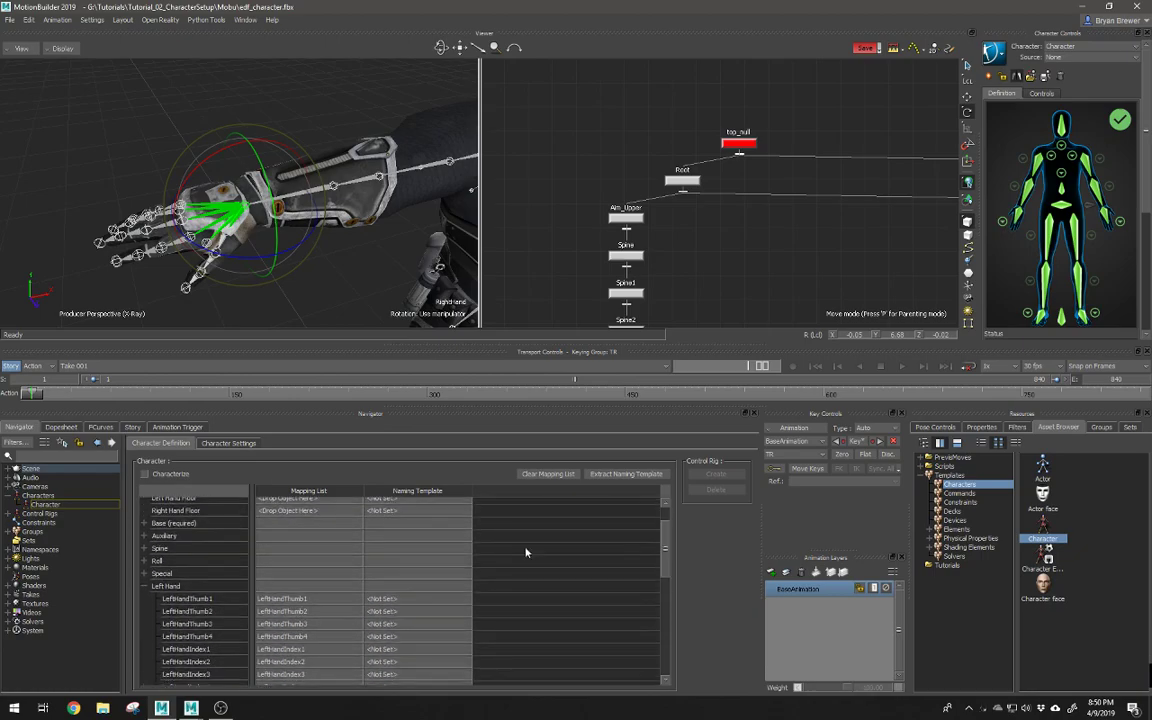
Step: Collapse the Left Hand group and examine the slots in the Left In-Hand group
left_click(145, 586)
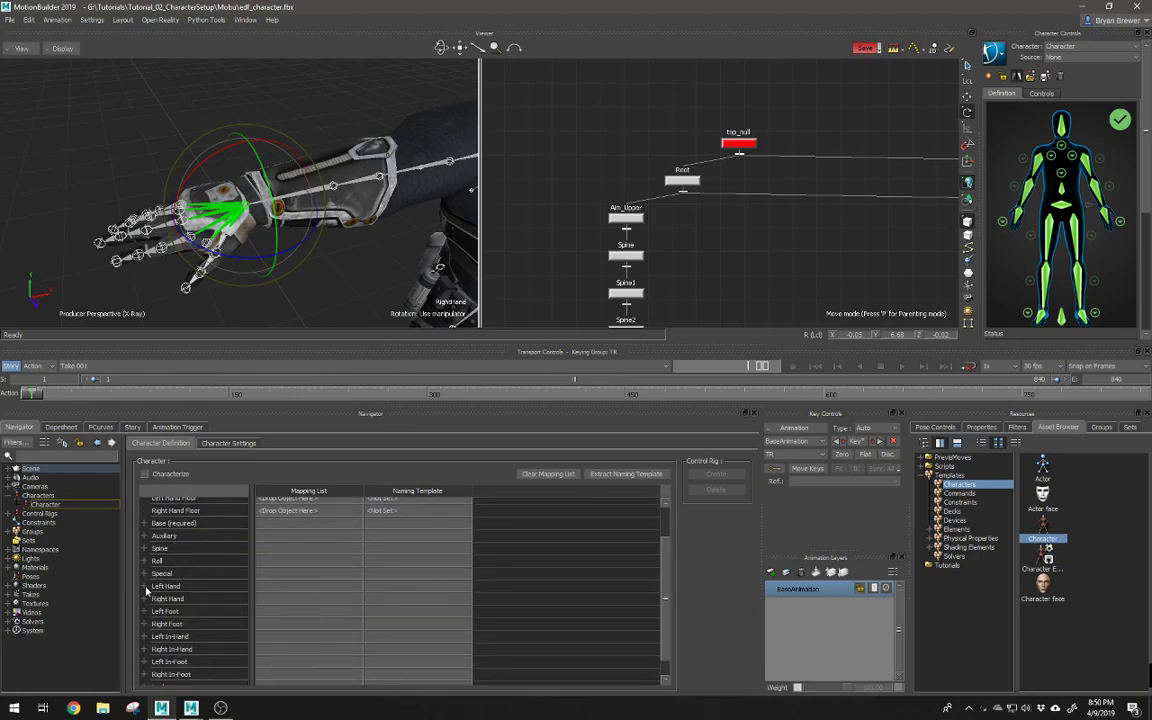
left_click(145, 637)
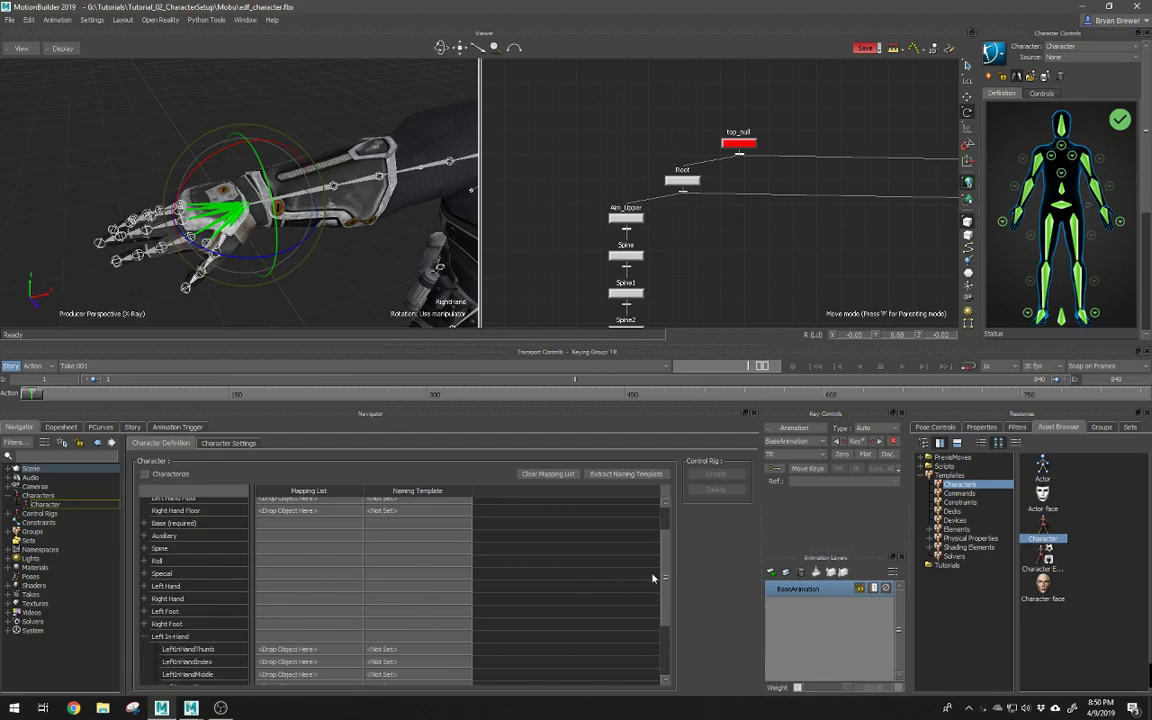
scroll(590, 560, "down", 3)
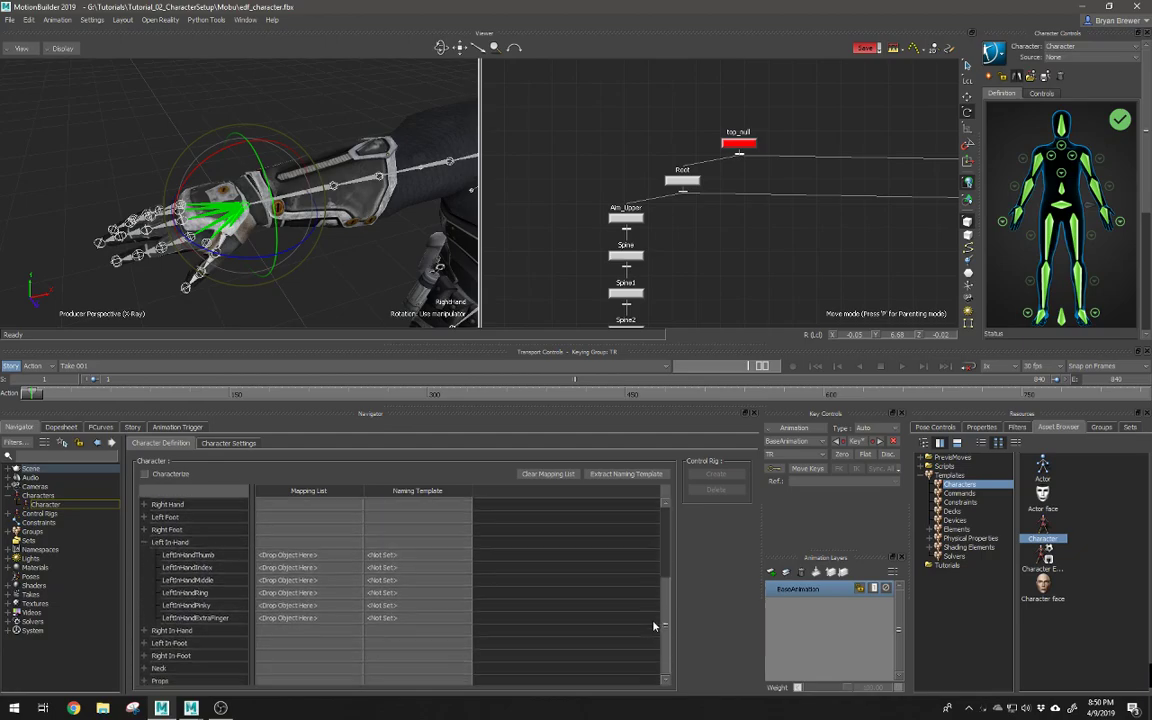
Step: Expand the Right In-Hand group and examine its thumb, finger and extra-finger slots
left_click(145, 628)
scroll(659, 599, "down", 2)
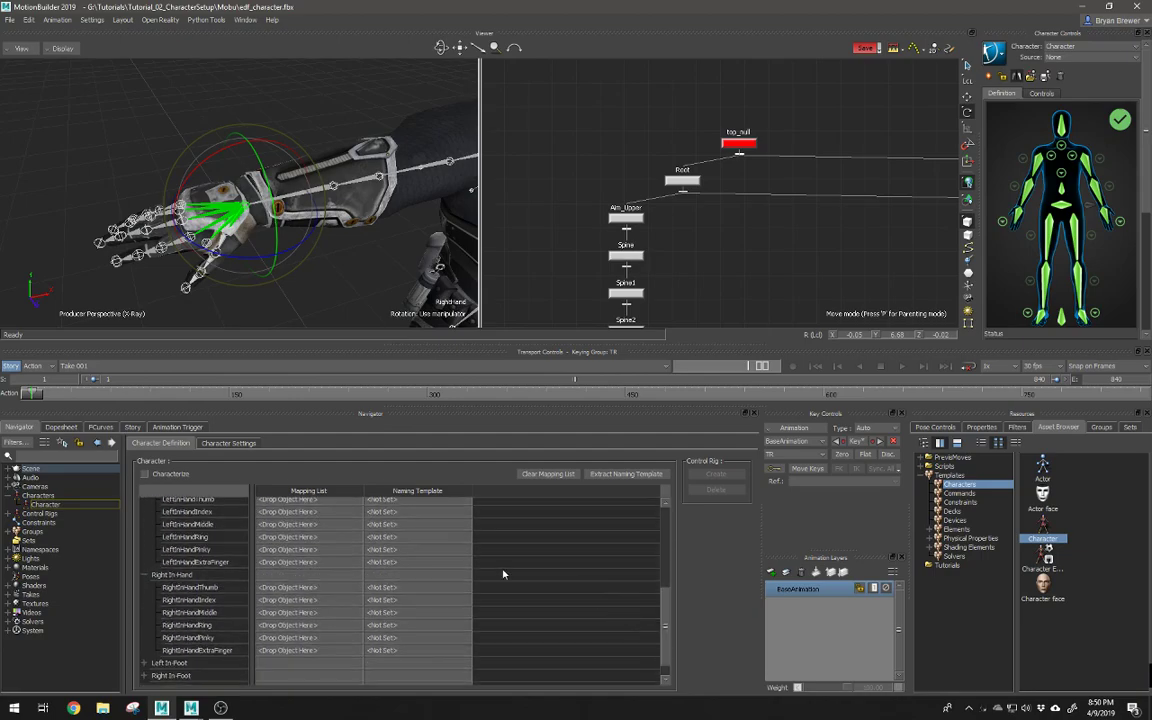
scroll(304, 243, "up", 3)
scroll(298, 222, "down", 2)
scroll(203, 224, "up", 2)
Step: Select the RightHandPinky1 joint and examine the right hand's palm and finger bones from several angles
middle_click_drag(384, 150, 283, 242, "alt")
scroll(257, 248, "down", 1)
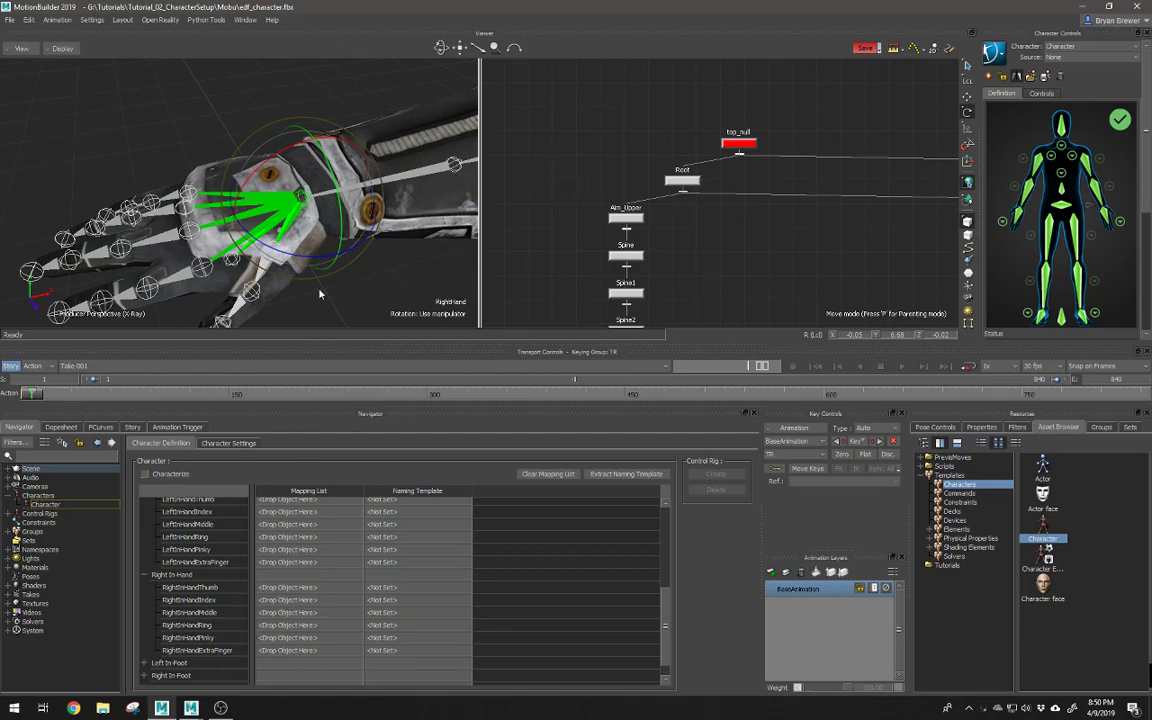
left_click(349, 305)
left_click(185, 197)
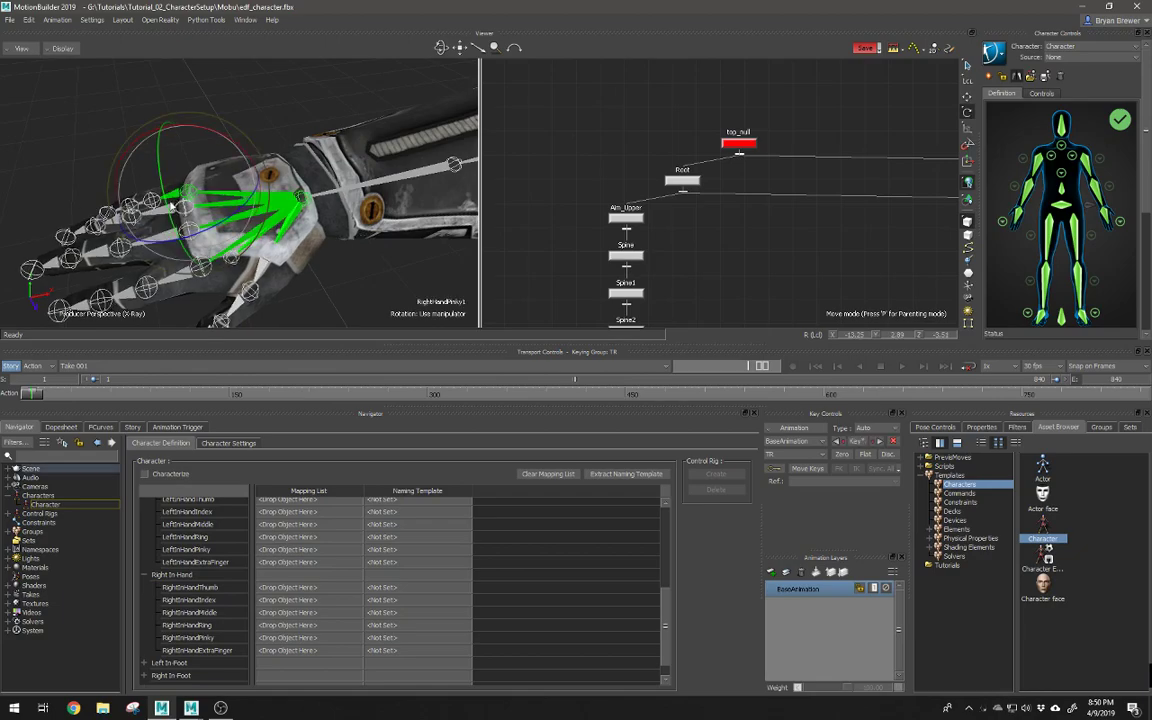
left_click(244, 138)
left_click(166, 206)
left_click_drag(220, 290, 298, 249, "alt")
left_click_drag(248, 205, 146, 212, "alt")
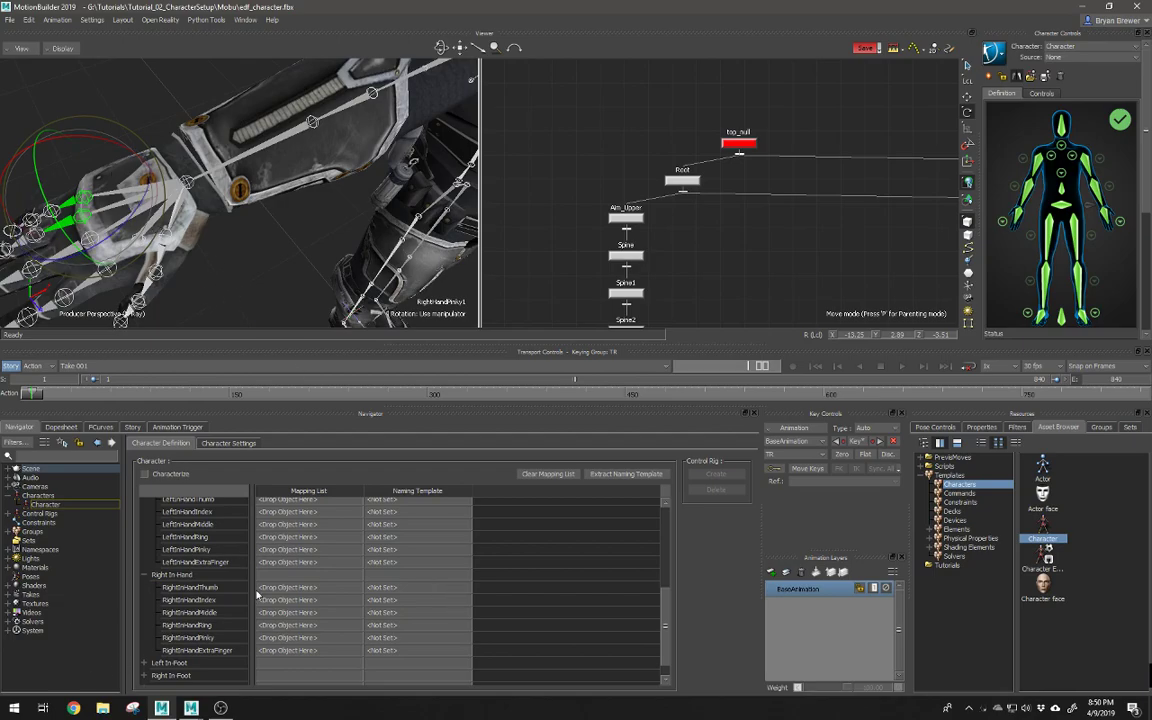
Step: Collapse the Right In-Hand group and characterize the skeleton as a biped
left_click(145, 575)
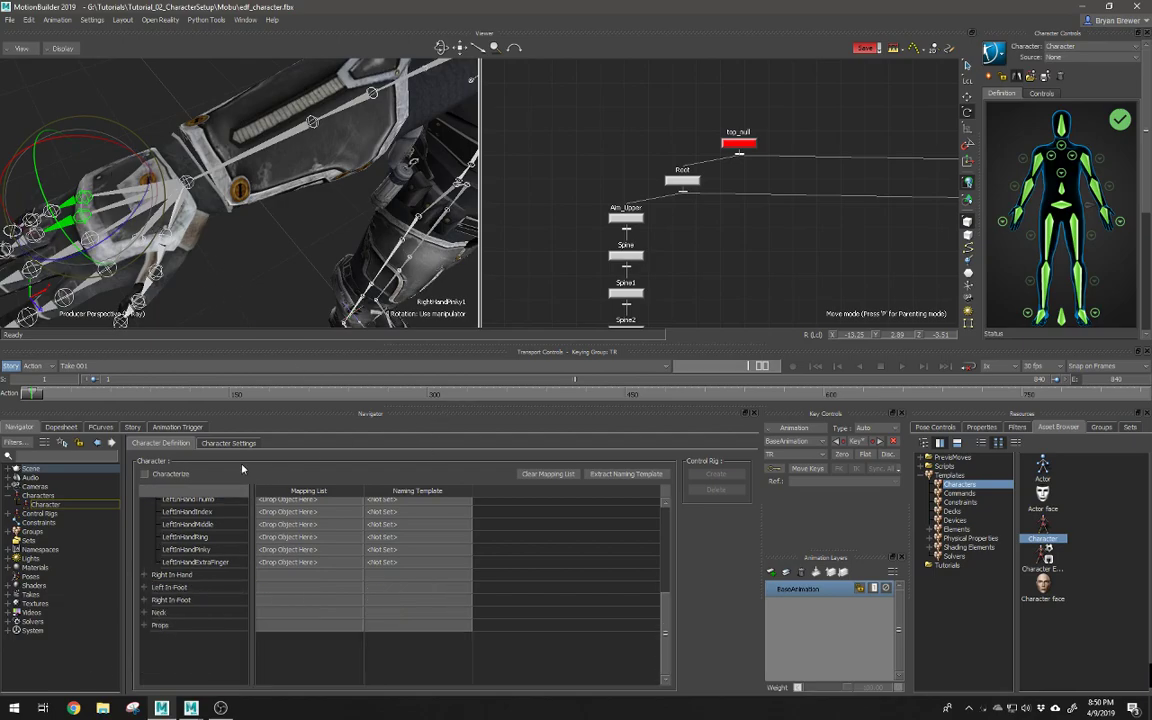
left_click(145, 475)
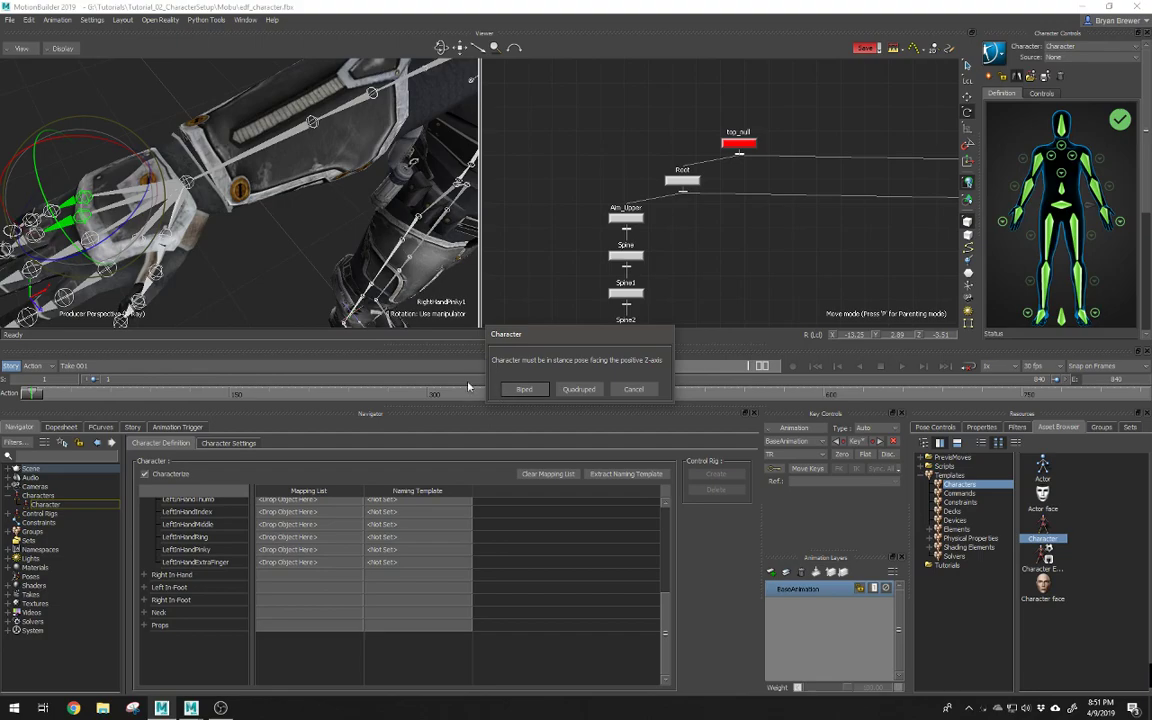
left_click(523, 390)
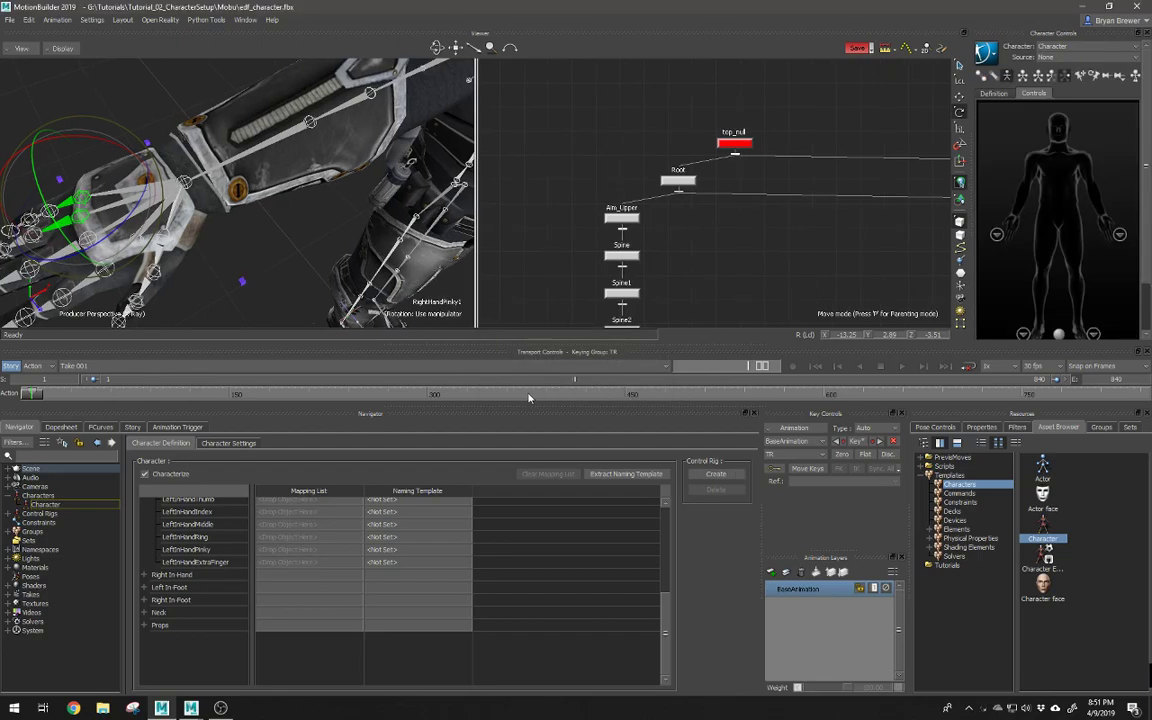
Step: Examine the floor contact markers around the right hand from several angles
scroll(319, 244, "down", 5)
left_click_drag(329, 249, 401, 206, "alt")
middle_click_drag(401, 206, 387, 237, "alt")
right_click_drag(387, 237, 329, 231, "alt")
middle_click_drag(329, 231, 326, 161, "alt")
left_click_drag(324, 210, 309, 219, "alt")
right_click_drag(309, 219, 337, 226, "alt")
middle_click_drag(337, 226, 309, 235, "alt")
left_click_drag(309, 235, 326, 259, "alt")
middle_click_drag(326, 259, 338, 257, "alt")
right_click_drag(338, 257, 346, 254, "alt")
left_click_drag(346, 254, 304, 241, "alt")
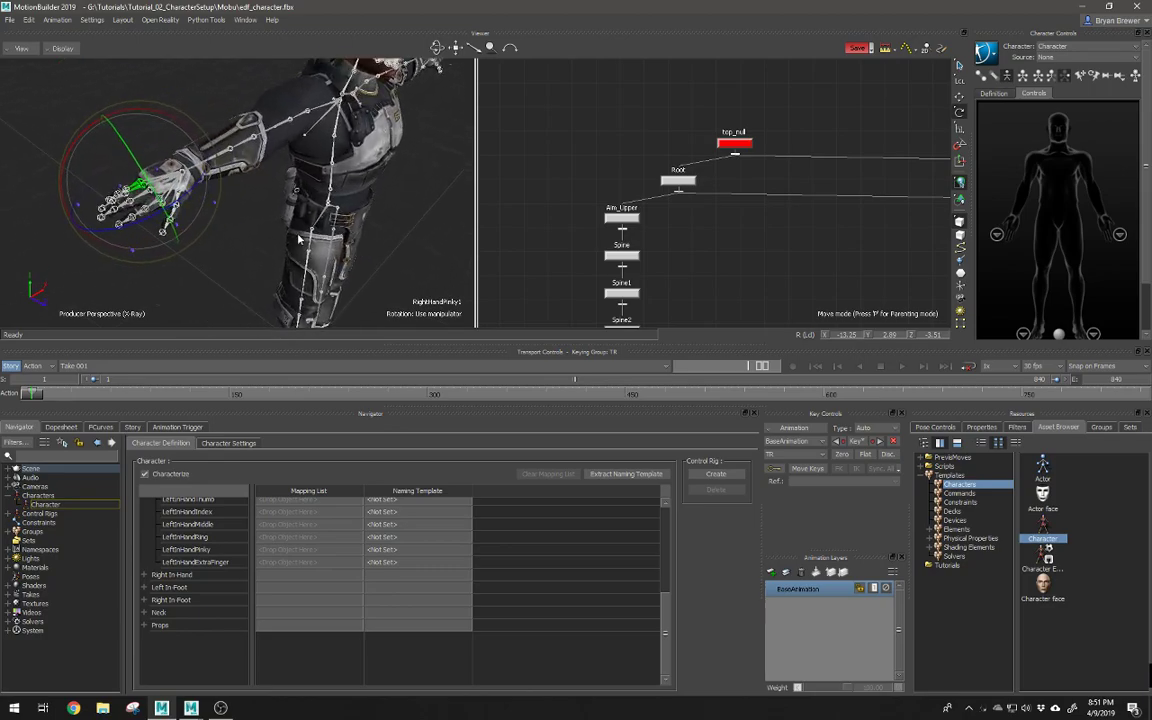
Step: Select the RightHand_ThumbBase contact marker for translation and switch the viewer from X-Ray to normal display
left_click(233, 203)
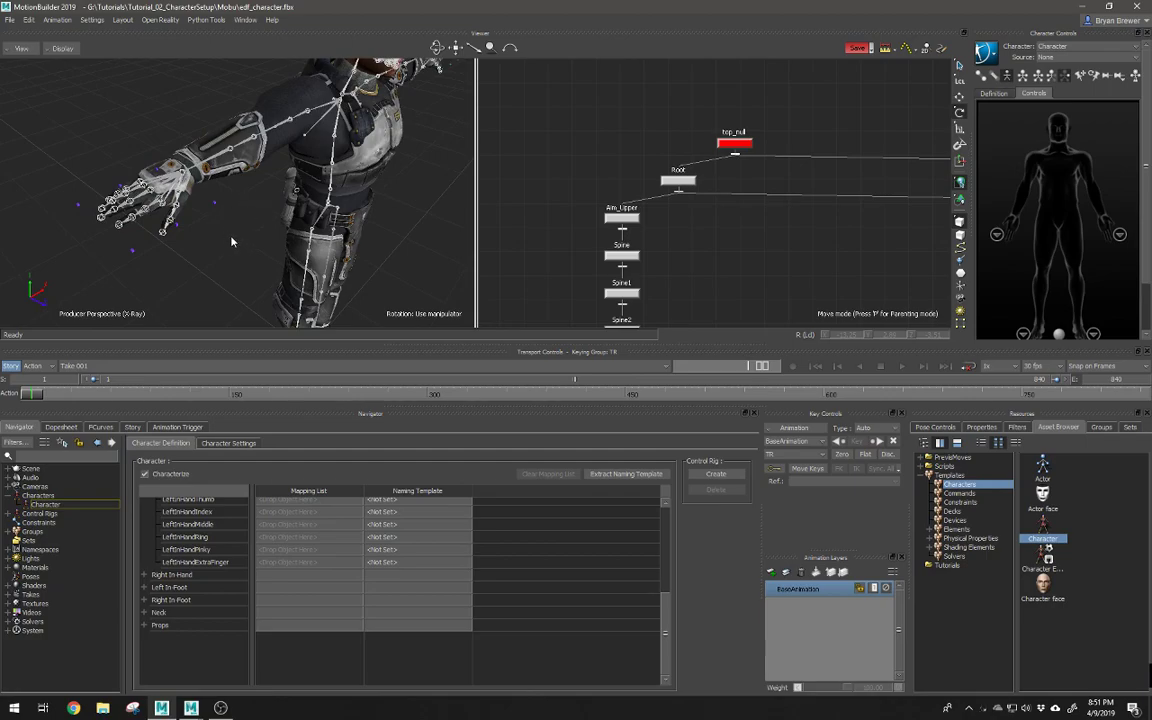
mouse_move(237, 249)
left_mouse_down("alt")
mouse_move(262, 237)
mouse_move(244, 228)
left_mouse_up("alt")
left_click(207, 217)
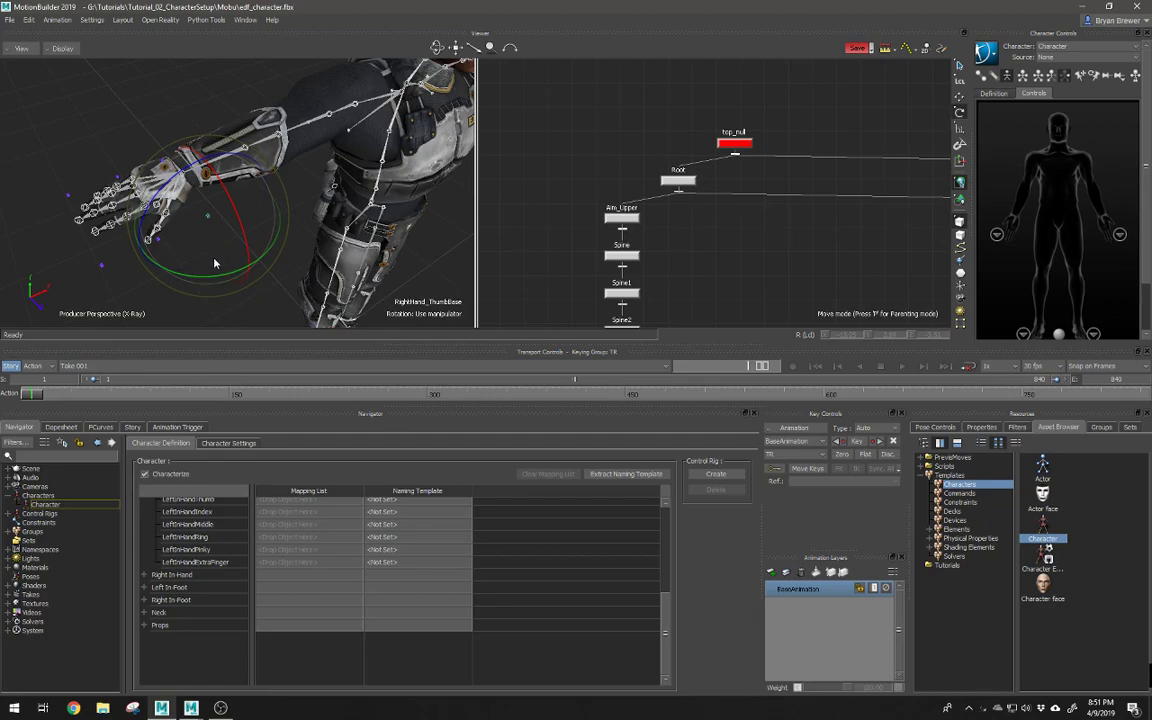
key("w")
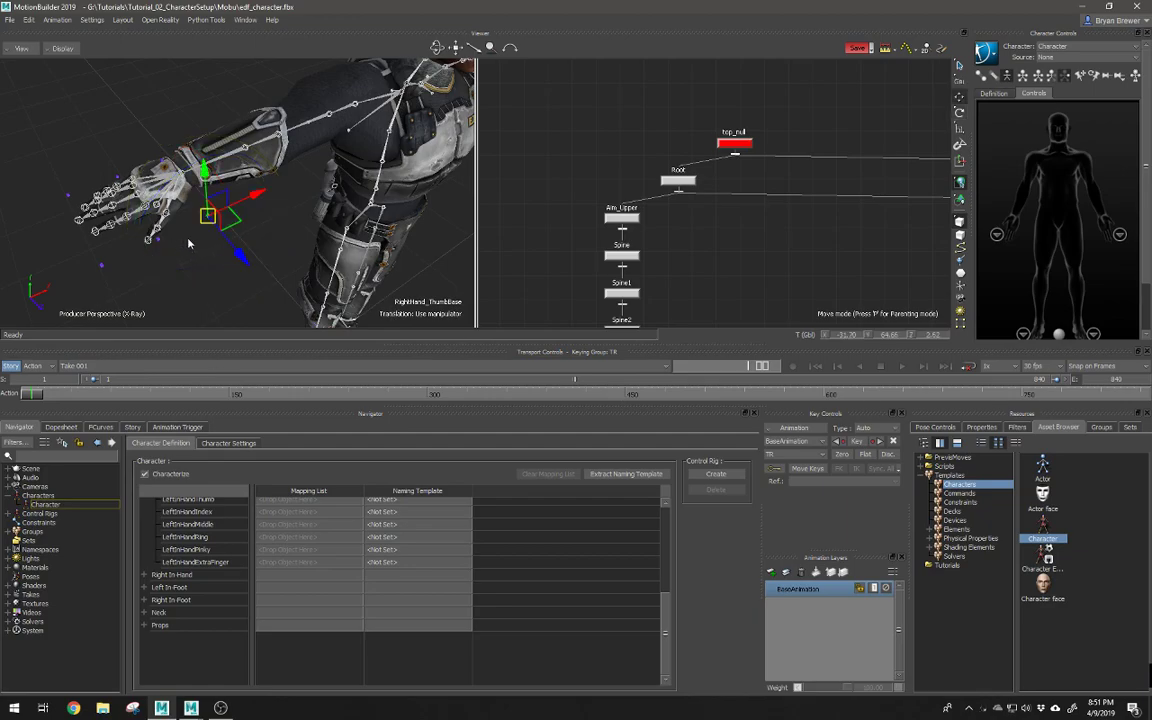
left_click_drag(216, 241, 294, 227, "alt")
right_click_drag(294, 227, 322, 224, "alt")
left_click_drag(322, 224, 289, 198, "alt")
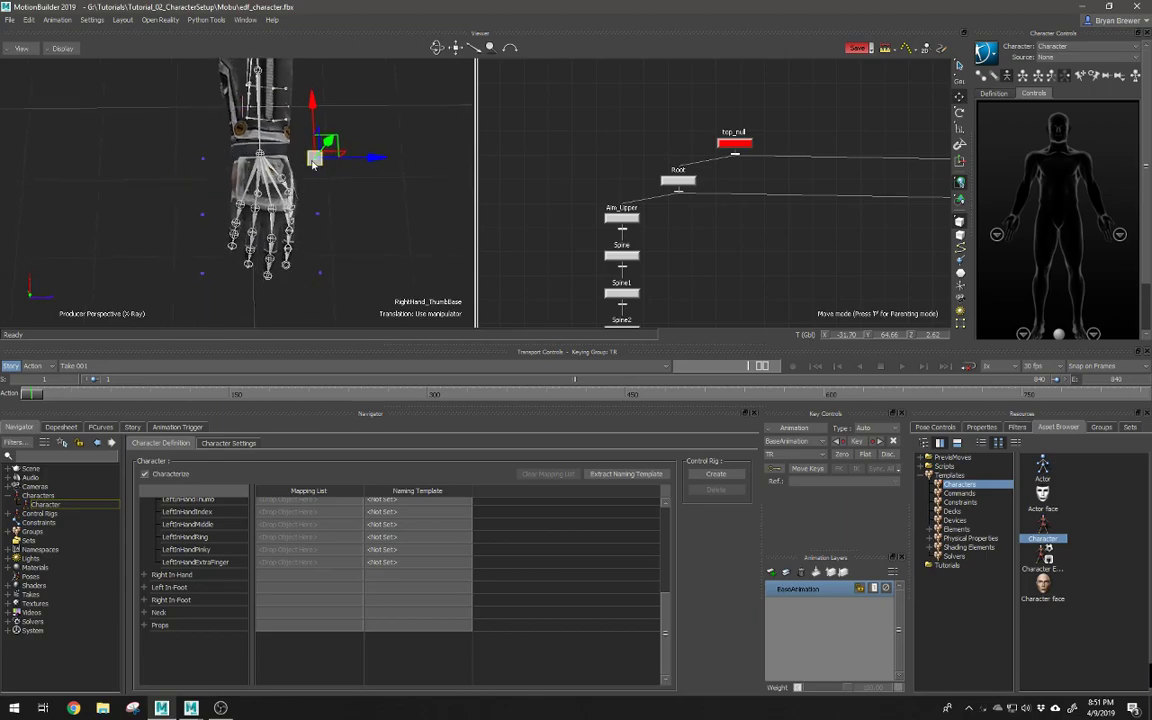
left_click_drag(291, 214, 245, 178, "alt")
key("ctrl+a")
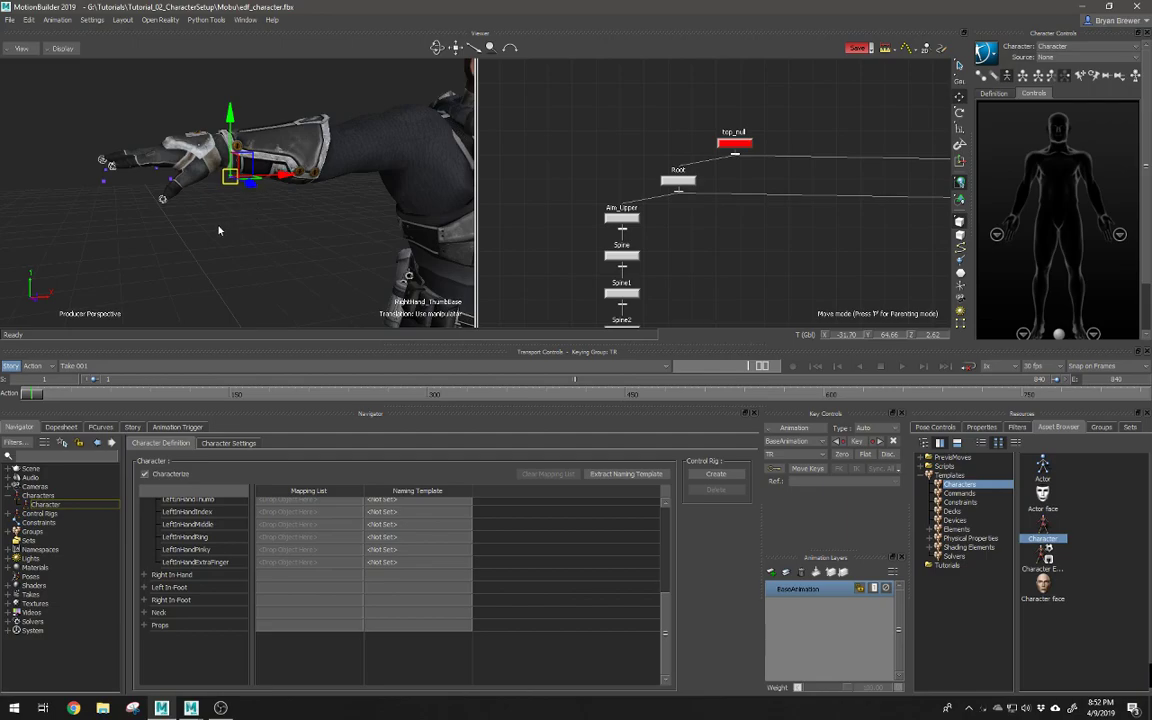
left_click_drag(210, 243, 193, 267, "alt")
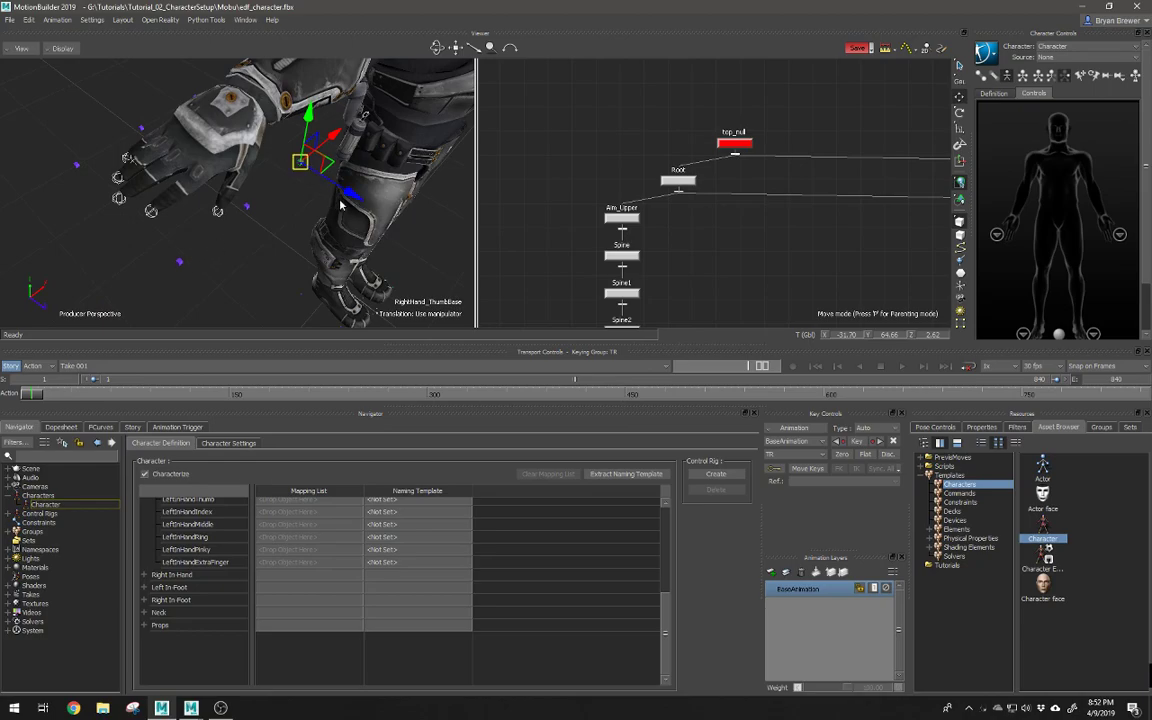
Step: Move the RightHand_ThumbBase and RightHand_Wrist contact markers along Z, with the wrist marker at about -3.60
mouse_move(352, 203)
left_mouse_down()
mouse_move(279, 169)
mouse_move(377, 139)
mouse_move(240, 206)
mouse_move(178, 216)
left_mouse_up()
left_click(212, 219)
left_click_drag(180, 149, 236, 132)
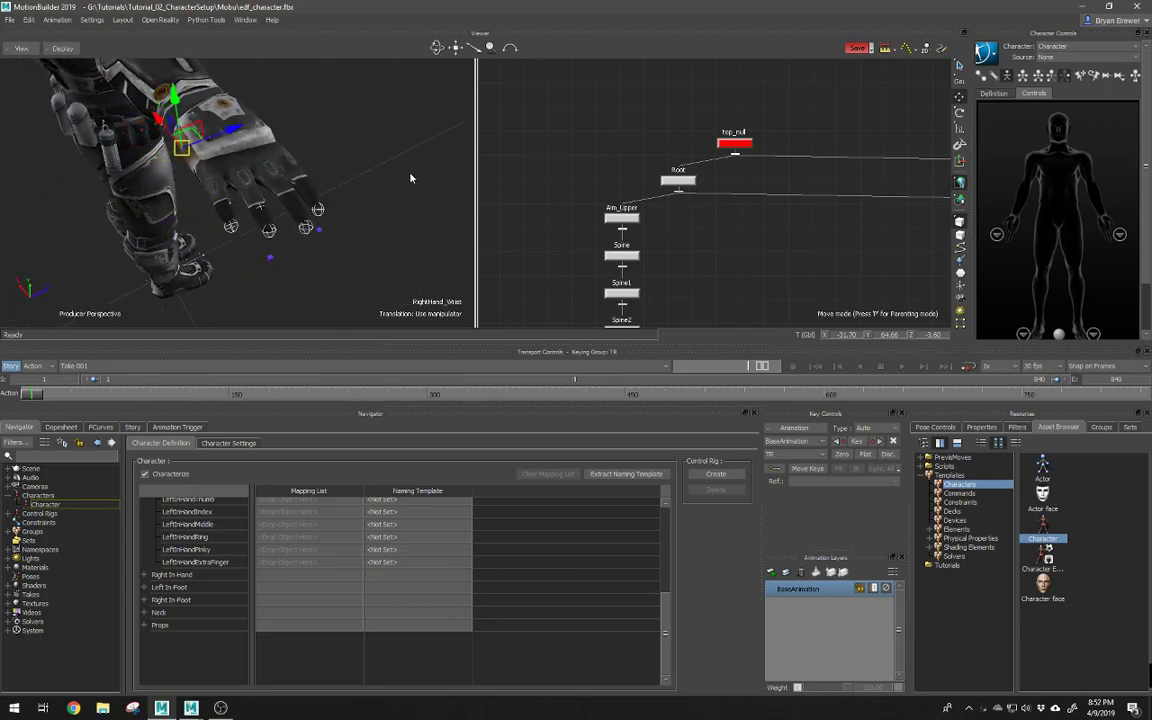
Step: Undo the last adjustment and examine the left hand's contact markers alongside the whole upper body
left_click_drag(409, 178, 291, 156, "alt")
middle_click_drag(291, 156, 44, 192, "alt")
middle_click_drag(430, 160, 260, 153, "alt")
left_click_drag(260, 153, 171, 180, "alt")
middle_click_drag(171, 180, 253, 265, "alt")
left_click_drag(253, 265, 250, 200, "alt")
key("ctrl+z")
middle_click_drag(250, 200, 149, 142, "alt")
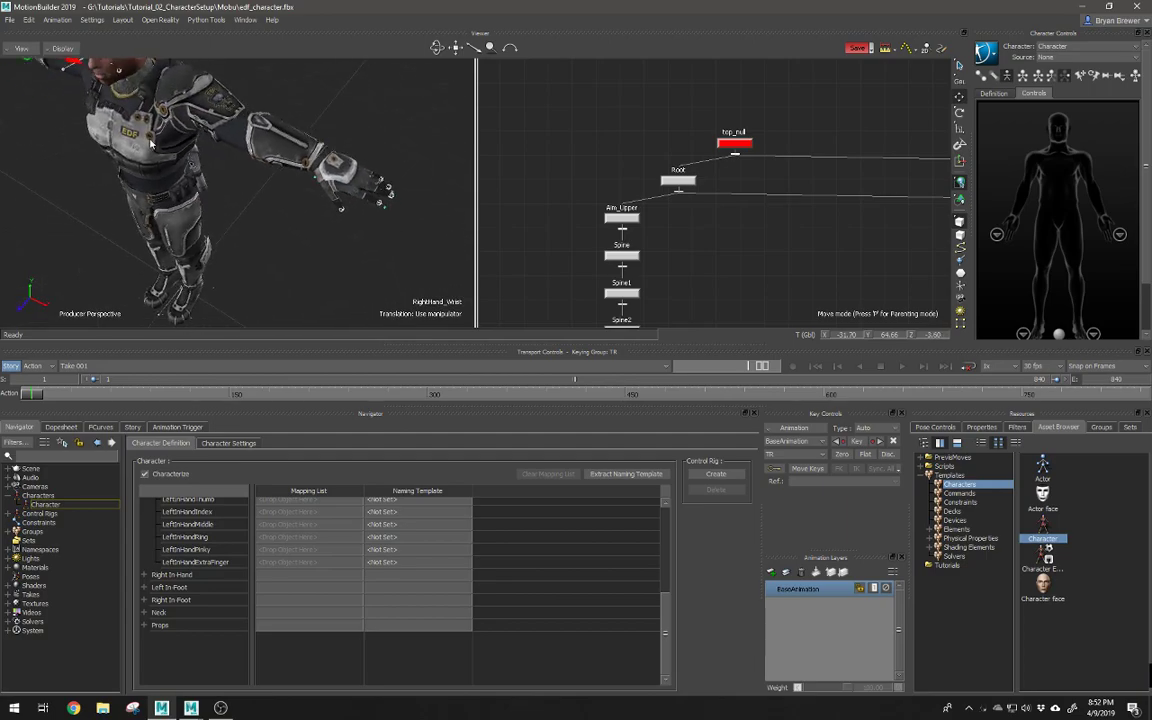
middle_click_drag(383, 198, 397, 262, "alt")
right_click_drag(397, 262, 283, 213, "alt")
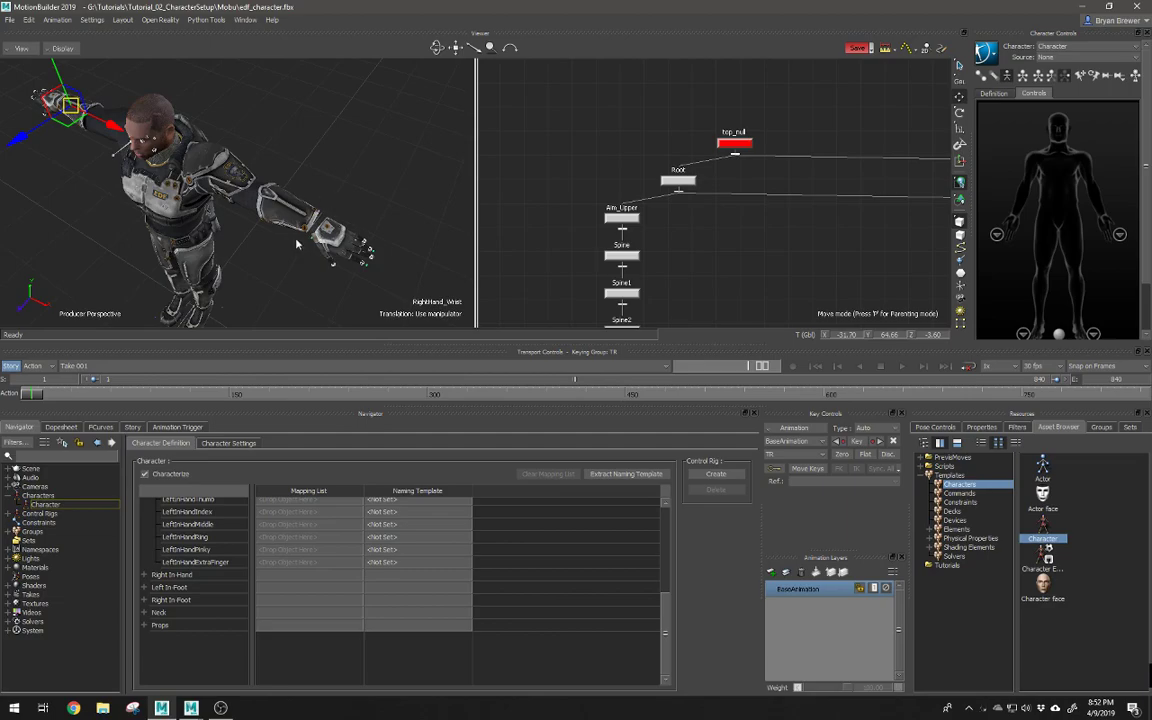
Step: Raise the RightHand_Wrist contact marker to a Y height of about 65.36
left_click_drag(275, 287, 299, 220, "alt")
right_click_drag(299, 220, 467, 215, "alt")
left_click_drag(386, 217, 424, 209, "alt")
middle_click_drag(314, 222, 437, 230, "alt")
middle_click_drag(180, 222, 440, 218, "alt")
right_click_drag(360, 205, 450, 194, "alt")
left_click_drag(320, 185, 446, 207, "alt")
middle_click_drag(446, 207, 325, 211, "alt")
left_click_drag(227, 129, 227, 123)
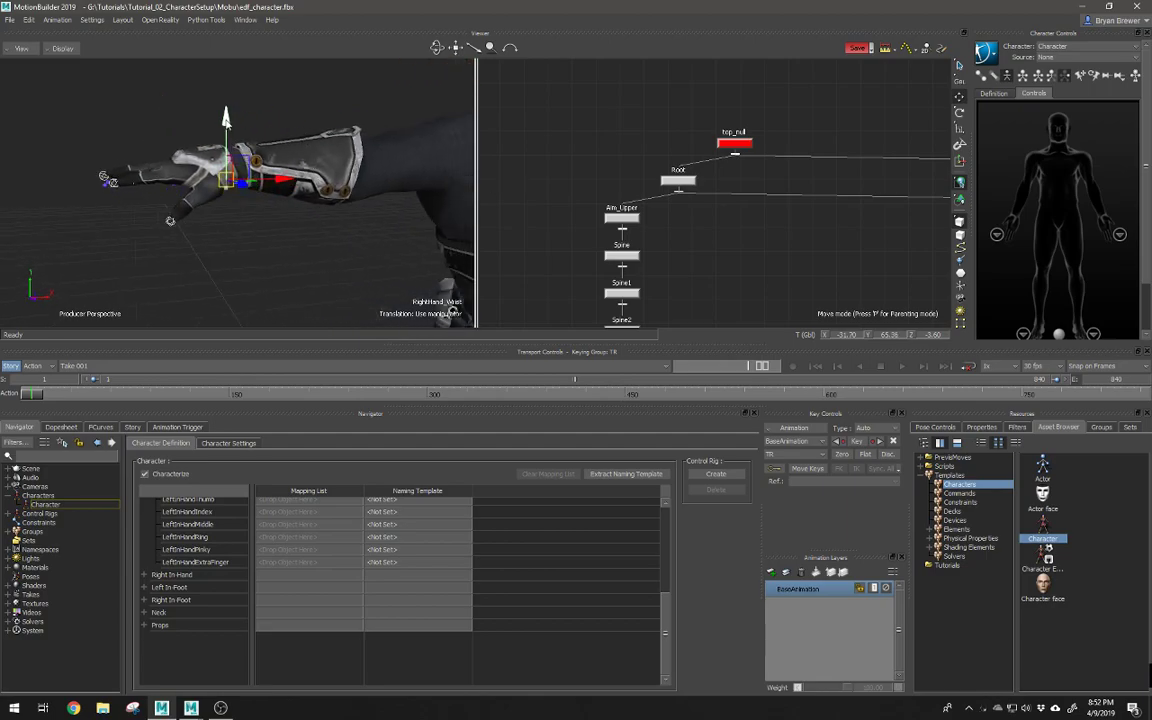
Step: Select the RightHand_IndexBase and RightHand_PinkyBase contact markers in turn and check their placement beneath the palm
right_click_drag(165, 213, 193, 203, "alt")
middle_click_drag(193, 203, 227, 208, "alt")
left_click_drag(228, 209, 329, 96, "alt")
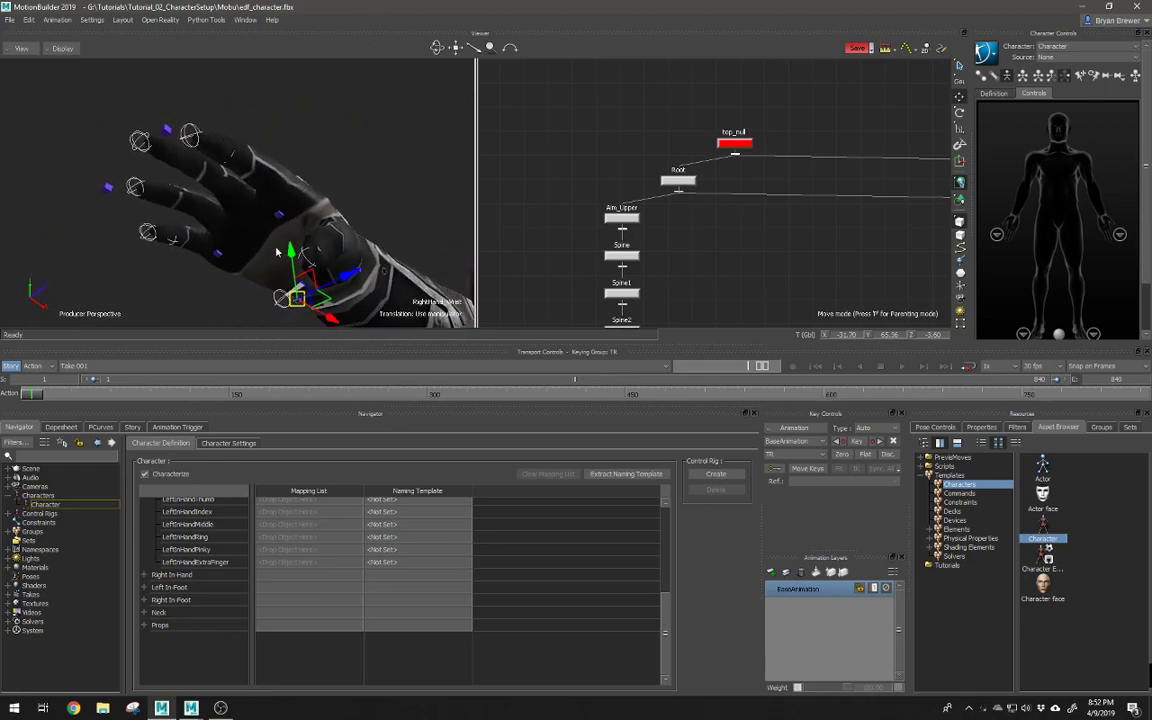
left_click_drag(317, 219, 300, 212, "alt")
left_click(289, 197)
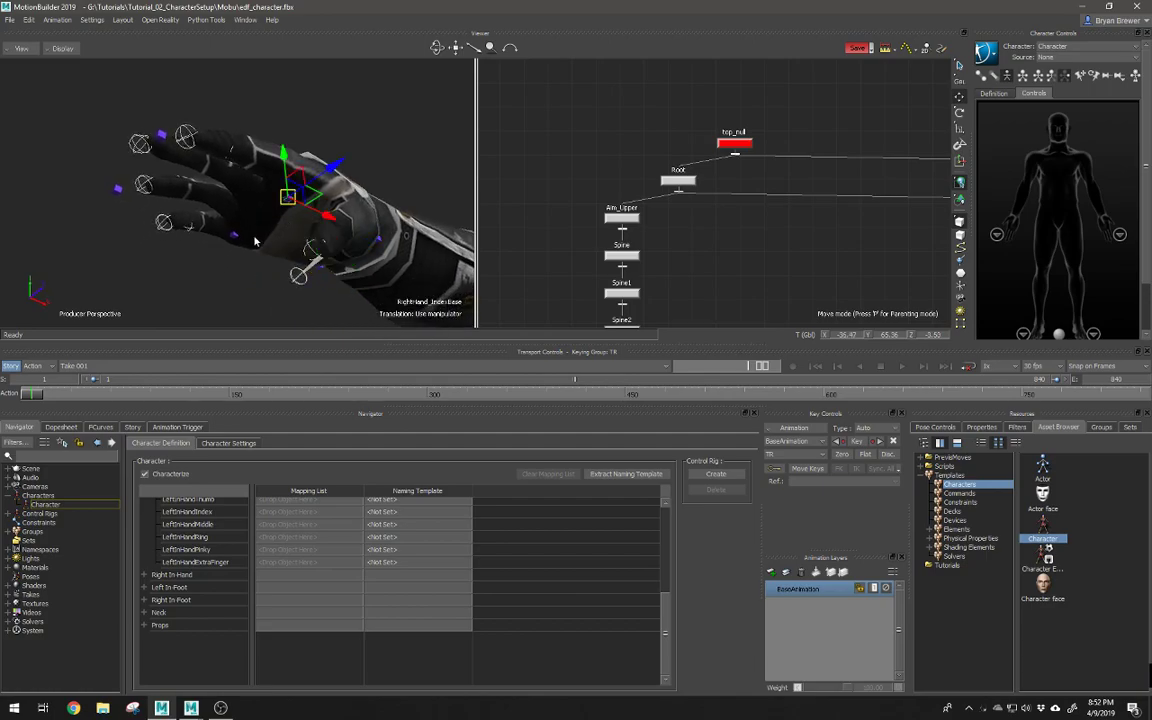
left_click(234, 237)
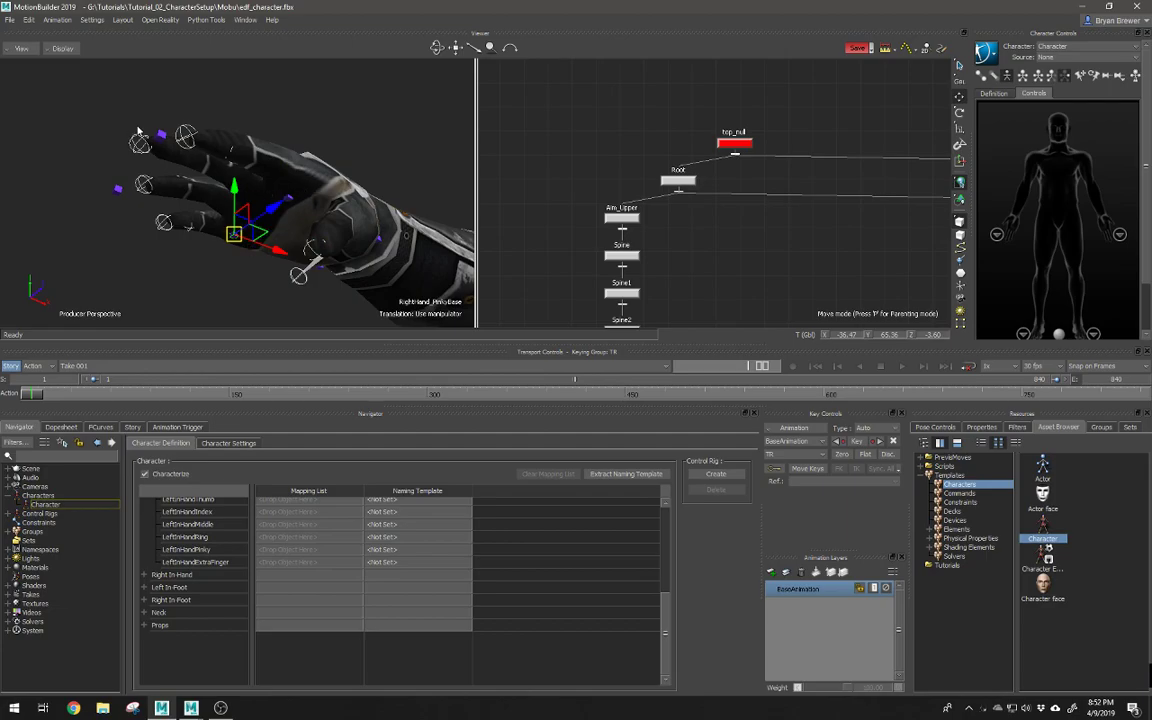
mouse_move(241, 213)
left_mouse_down("alt")
mouse_move(275, 141)
mouse_move(292, 151)
left_mouse_up("alt")
left_click(183, 160)
left_click(285, 185)
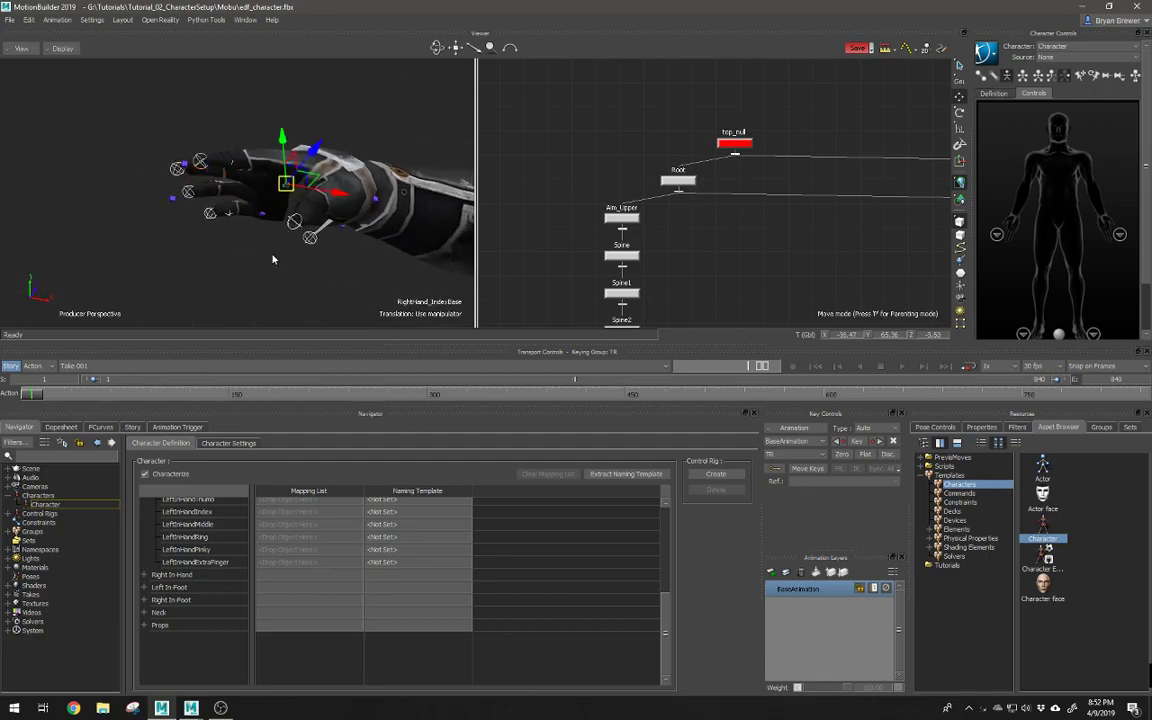
Step: Select the LeftFoot_IntHeel contact marker at the feet and enlarge the viewer area
left_click_drag(317, 215, 149, 192, "alt")
left_click_drag(369, 229, 388, 263, "alt")
middle_click_drag(388, 263, 311, 105, "alt")
mouse_move(311, 190)
left_mouse_down("alt")
mouse_move(347, 218)
mouse_move(259, 207)
mouse_move(255, 235)
mouse_move(177, 257)
mouse_move(180, 239)
mouse_move(272, 226)
mouse_move(306, 183)
mouse_move(255, 183)
mouse_move(283, 250)
mouse_move(215, 221)
left_mouse_up("alt")
left_click(294, 231)
left_click_drag(364, 342, 346, 508)
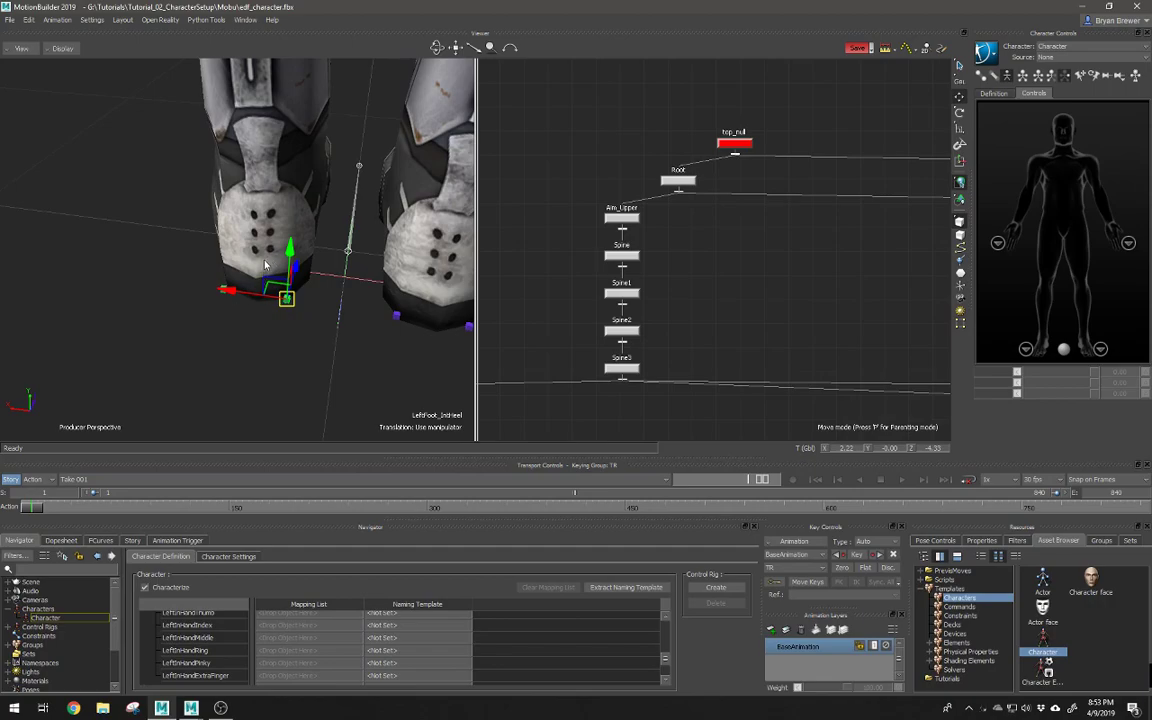
Step: Show the lower legs in X-Ray display and select the LeftFoot joint with the rotation manipulator
left_click_drag(240, 315, 187, 218, "alt")
key("ctrl+x")
left_click_drag(166, 285, 319, 190, "alt")
left_click_drag(294, 244, 322, 288, "alt")
left_click(324, 228)
key("e")
left_click_drag(400, 270, 406, 311, "alt")
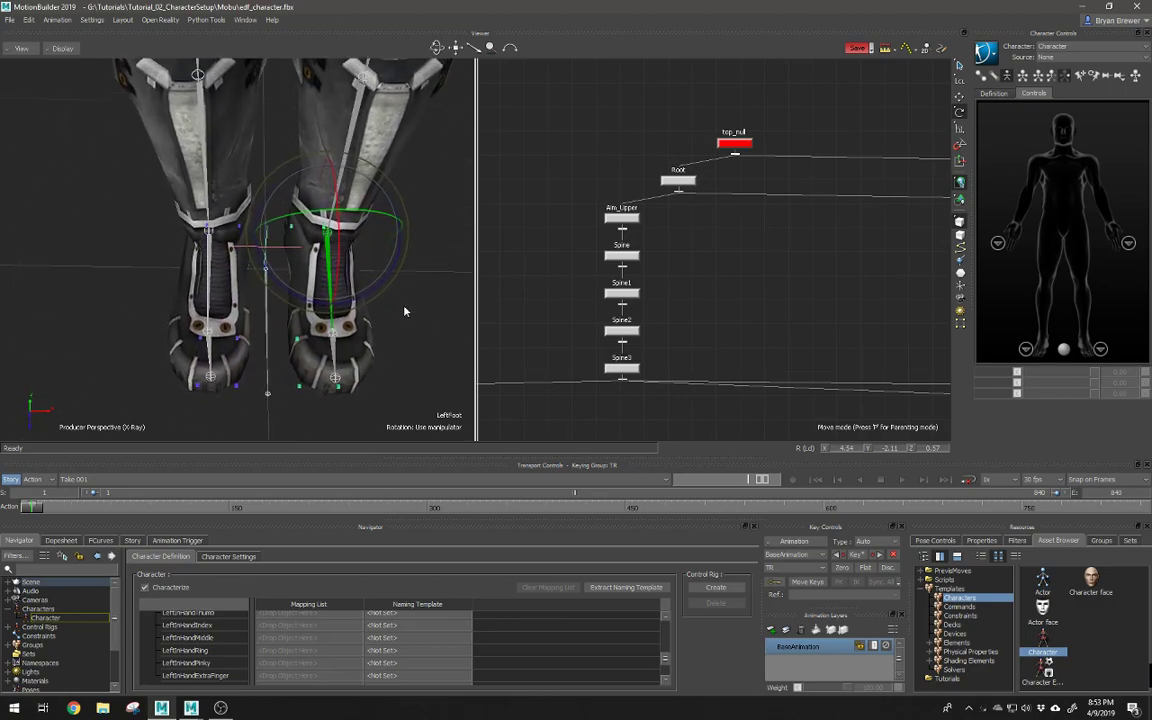
Step: View the feet in the Top view and select RightToeBase and LeftToeBase in turn to check the toe alignment
key("ctrl+t")
key("f")
right_click_drag(293, 237, 287, 264, "alt")
middle_click_drag(286, 264, 384, 196, "alt")
right_click_drag(292, 245, 338, 238, "alt")
middle_click_drag(350, 233, 296, 239, "alt")
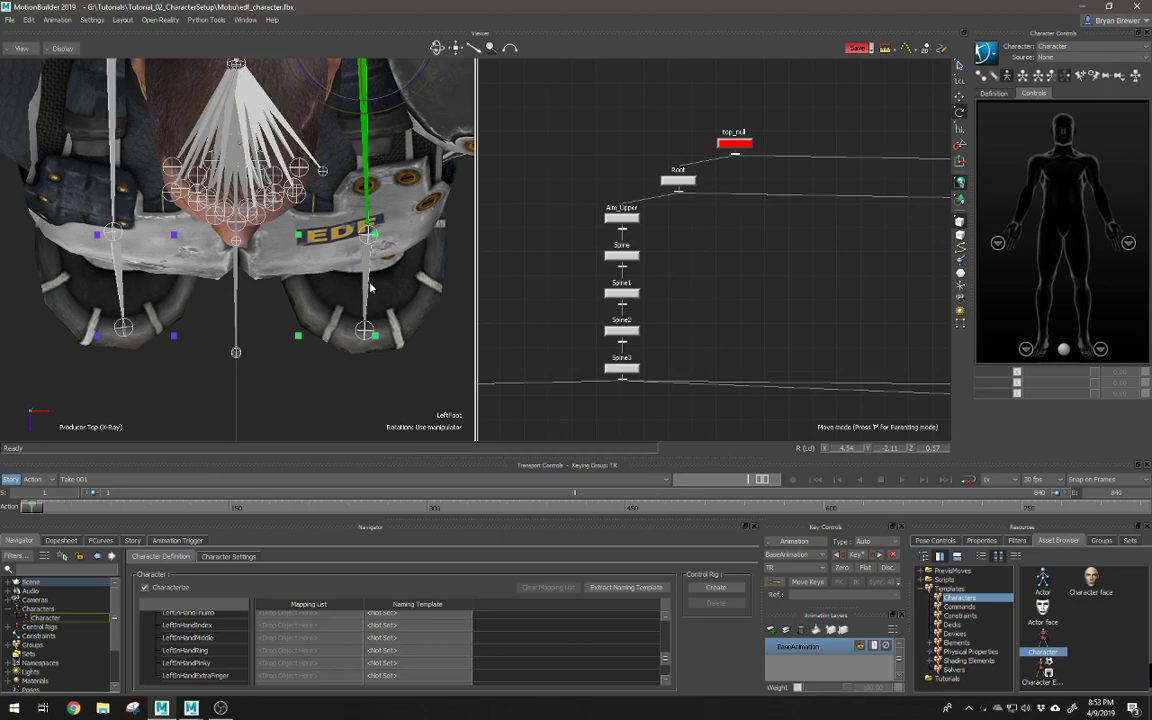
left_click(116, 265)
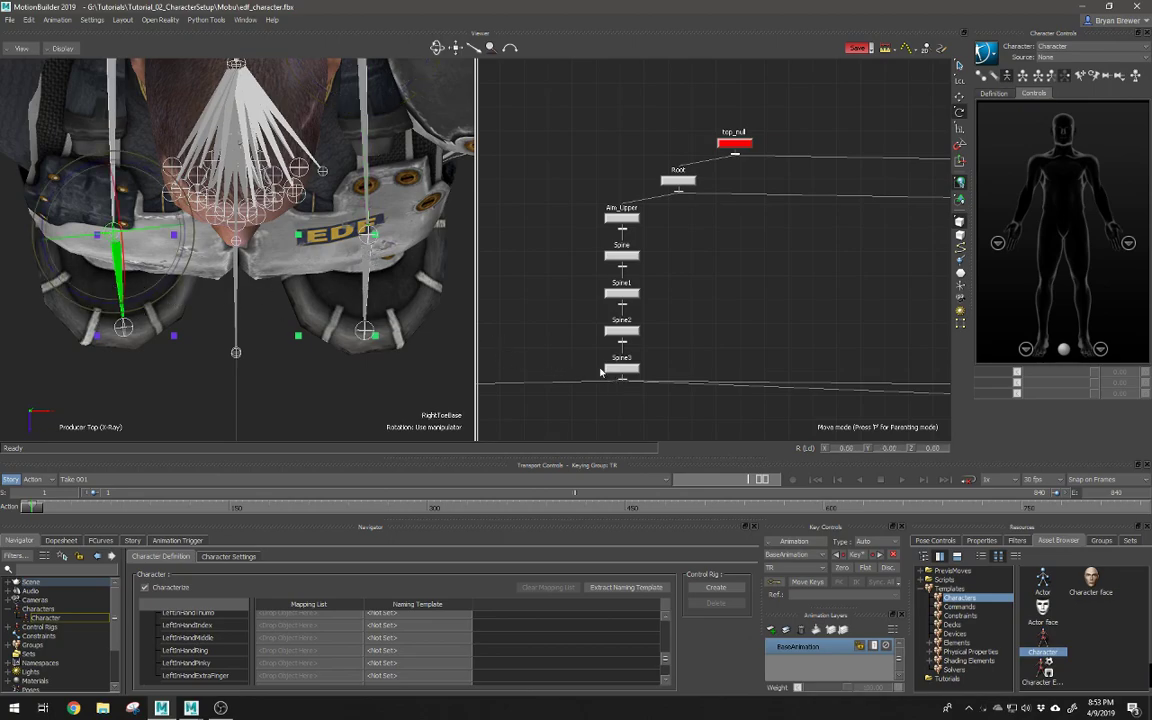
left_click(368, 236)
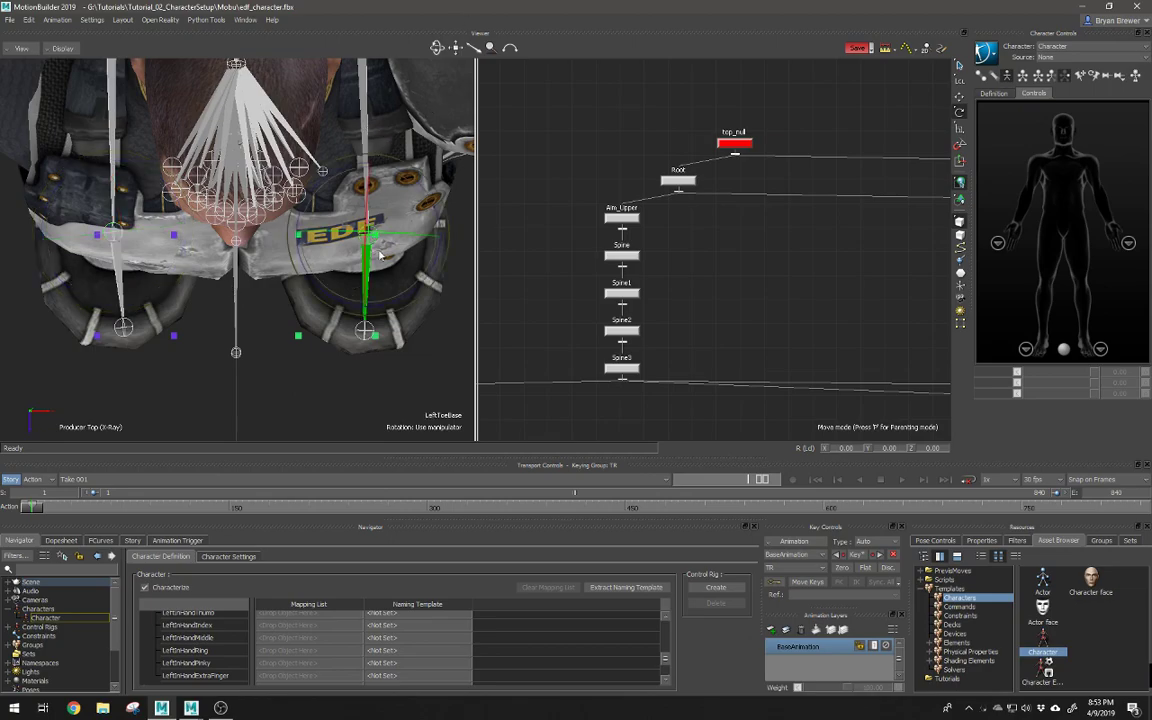
right_click_drag(305, 266, 281, 258, "alt")
middle_click_drag(282, 260, 274, 280, "alt")
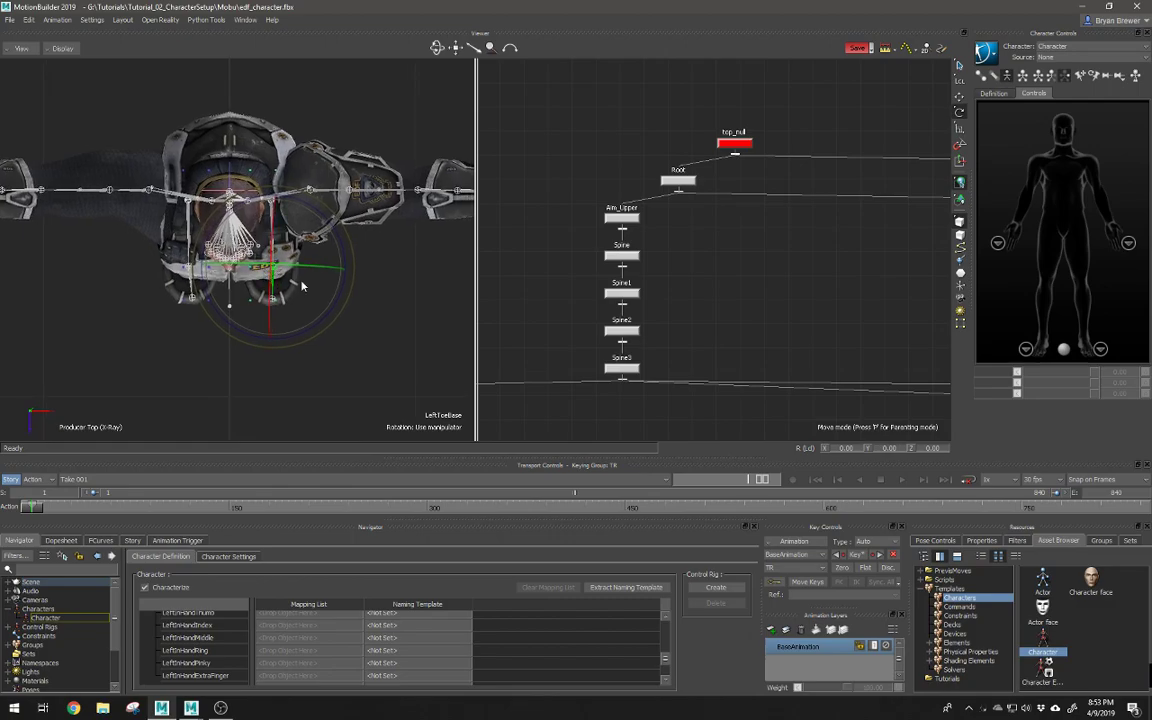
Step: Return to the perspective view, clear the selection and examine the leg bones from the front
key("ctrl+p")
right_click_drag(347, 256, 289, 240, "alt")
left_click(399, 251)
left_click_drag(399, 251, 296, 246, "alt")
middle_click_drag(297, 246, 302, 300, "alt")
right_click_drag(302, 300, 268, 284, "alt")
left_click_drag(268, 284, 331, 257, "alt")
middle_click_drag(331, 257, 337, 223, "alt")
left_click_drag(337, 223, 270, 261, "alt")
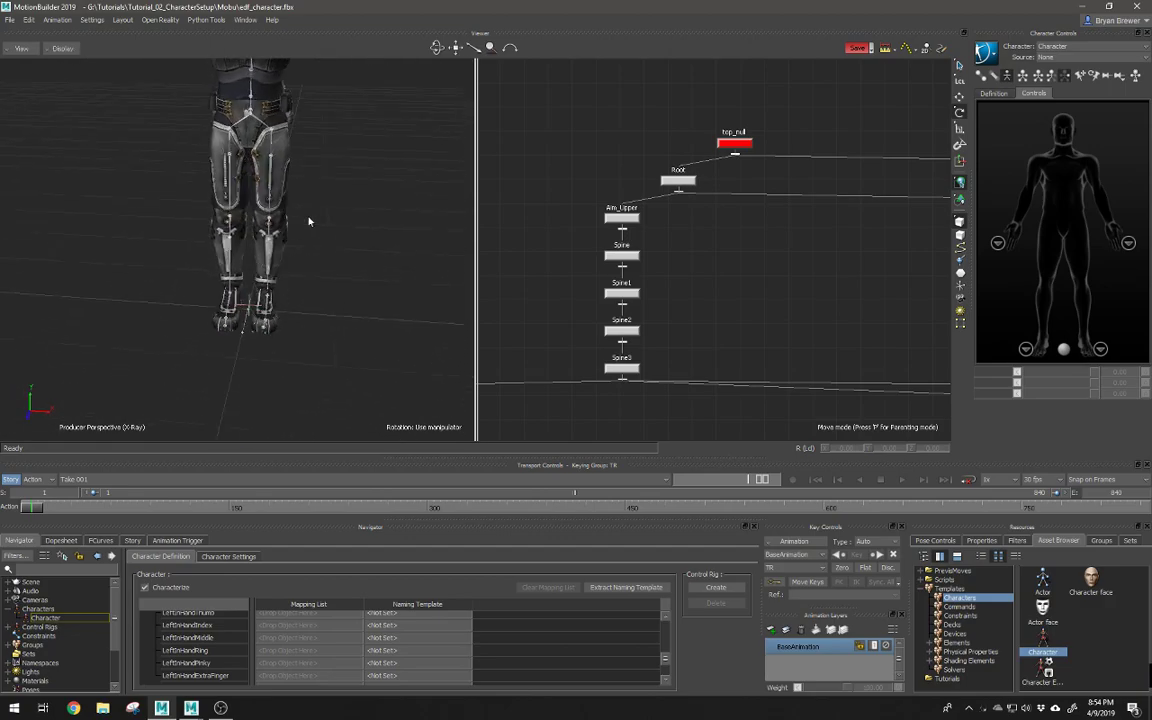
Step: Examine the foot and toe bones and their contact markers up close from the side
middle_click_drag(296, 252, 270, 301, "alt")
left_click_drag(270, 301, 314, 293, "alt")
right_click_drag(314, 293, 264, 306, "alt")
middle_click_drag(264, 306, 250, 209, "alt")
left_click_drag(250, 209, 221, 245, "alt")
right_click_drag(221, 245, 379, 239, "alt")
left_click_drag(379, 239, 334, 237, "alt")
middle_click_drag(200, 246, 249, 249, "alt")
right_click_drag(249, 249, 319, 255, "alt")
mouse_move(319, 255)
left_mouse_down("alt")
mouse_move(213, 243)
mouse_move(311, 234)
left_mouse_up("alt")
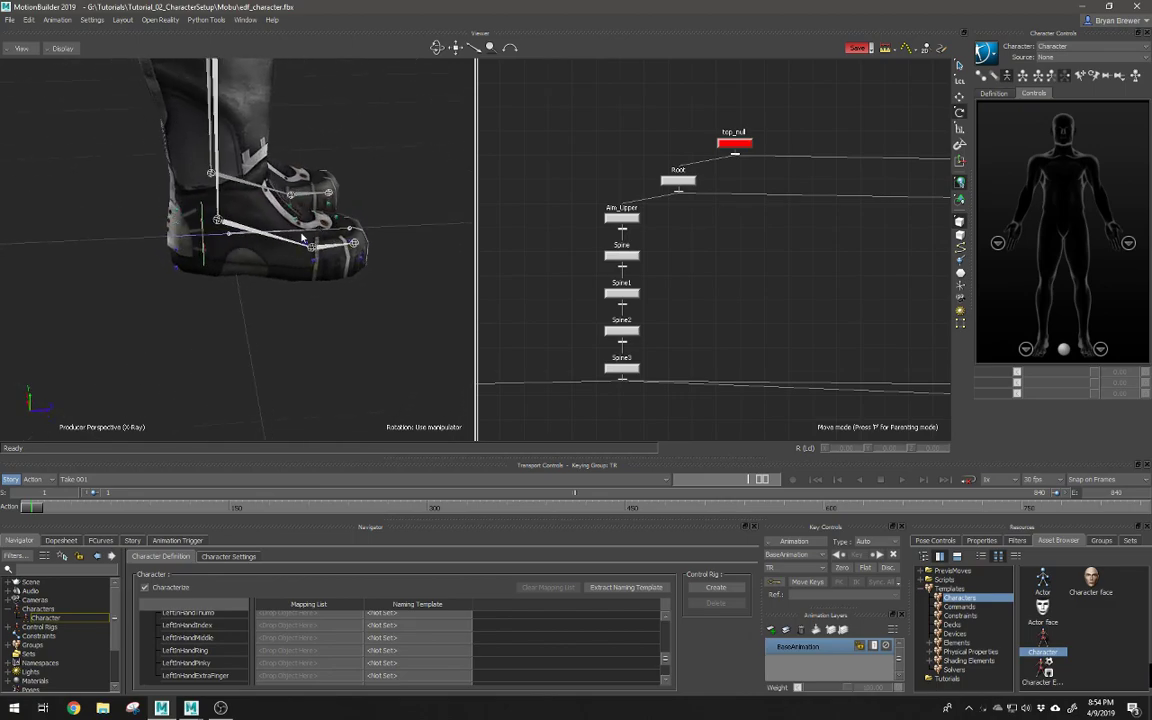
Step: Switch the viewer to normal display and look over the full T-posed character from the front and at an angle
right_click_drag(311, 234, 226, 242, "alt")
key("ctrl+a")
left_click_drag(263, 255, 221, 261, "alt")
right_click_drag(221, 261, 182, 235, "alt")
middle_click_drag(240, 175, 307, 253, "alt")
left_click_drag(307, 253, 265, 239, "alt")
right_click_drag(289, 238, 240, 205, "alt")
middle_click_drag(247, 150, 239, 252, "alt")
right_click_drag(295, 248, 267, 237, "alt")
middle_click_drag(267, 237, 305, 216, "alt")
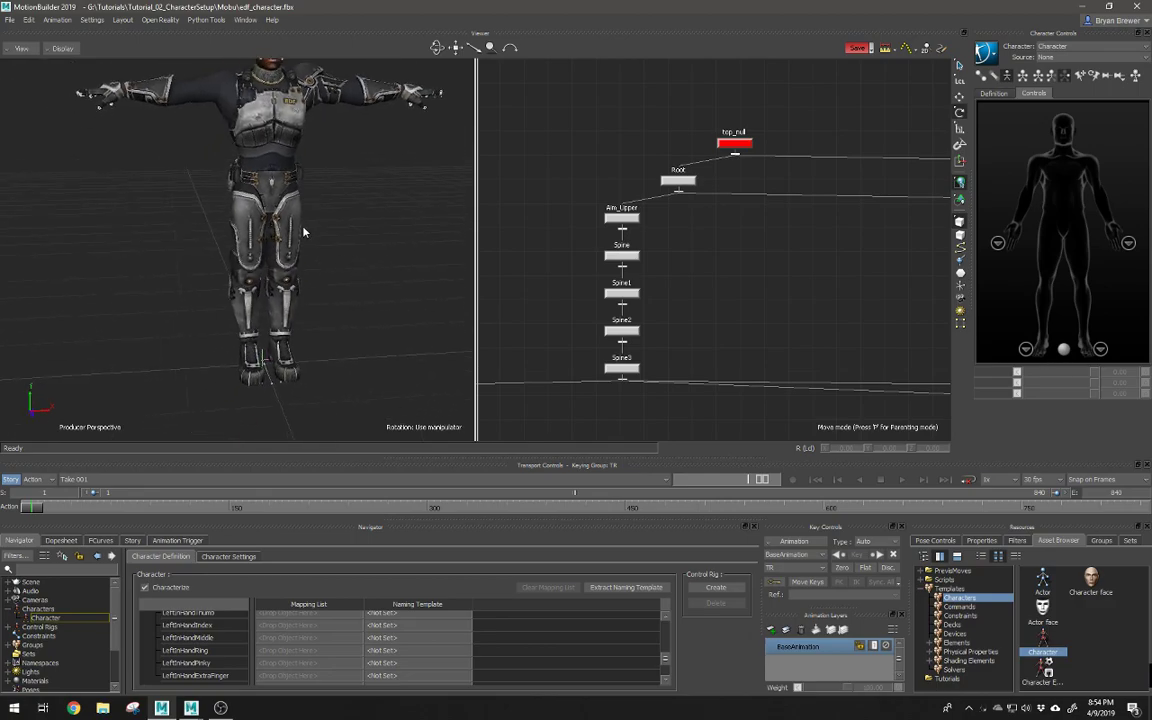
middle_click_drag(307, 233, 279, 252, "alt")
right_click_drag(288, 258, 275, 255, "alt")
middle_click_drag(275, 255, 301, 238, "alt")
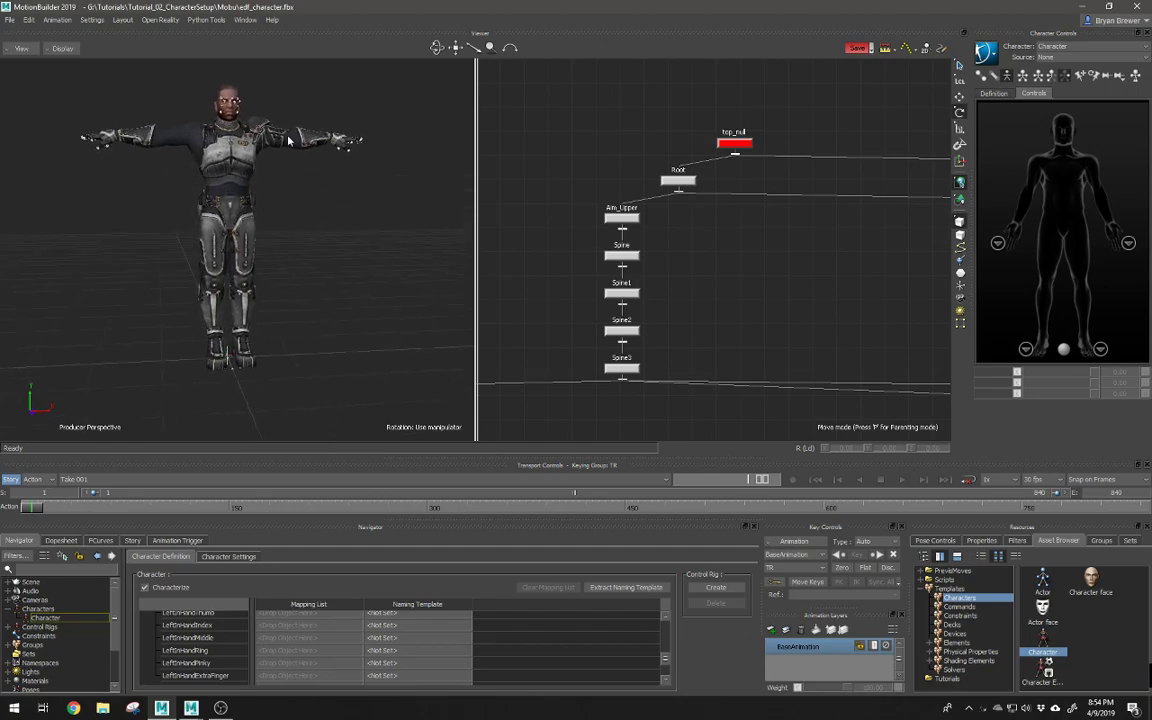
left_click_drag(285, 333, 273, 386, "alt")
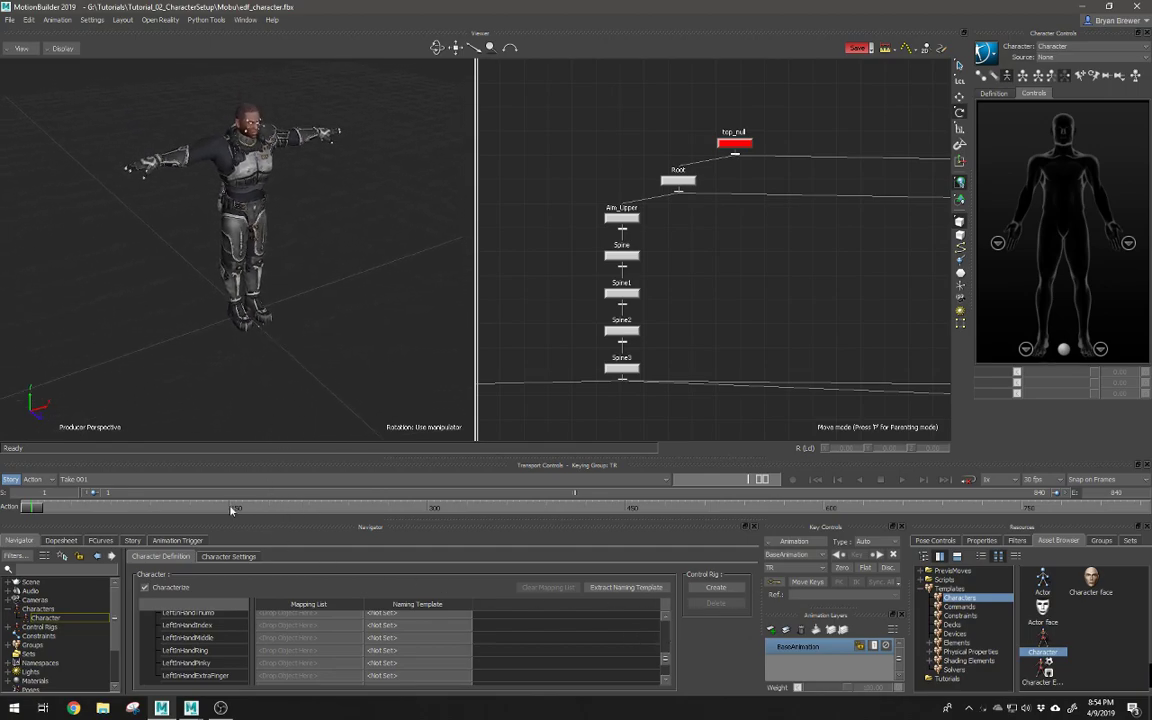
Step: Enlarge the mapping list, bring its Reference slot into view, and examine the entire node hierarchy in the schematic
left_click_drag(241, 458, 245, 297)
left_click_drag(663, 576, 683, 399)
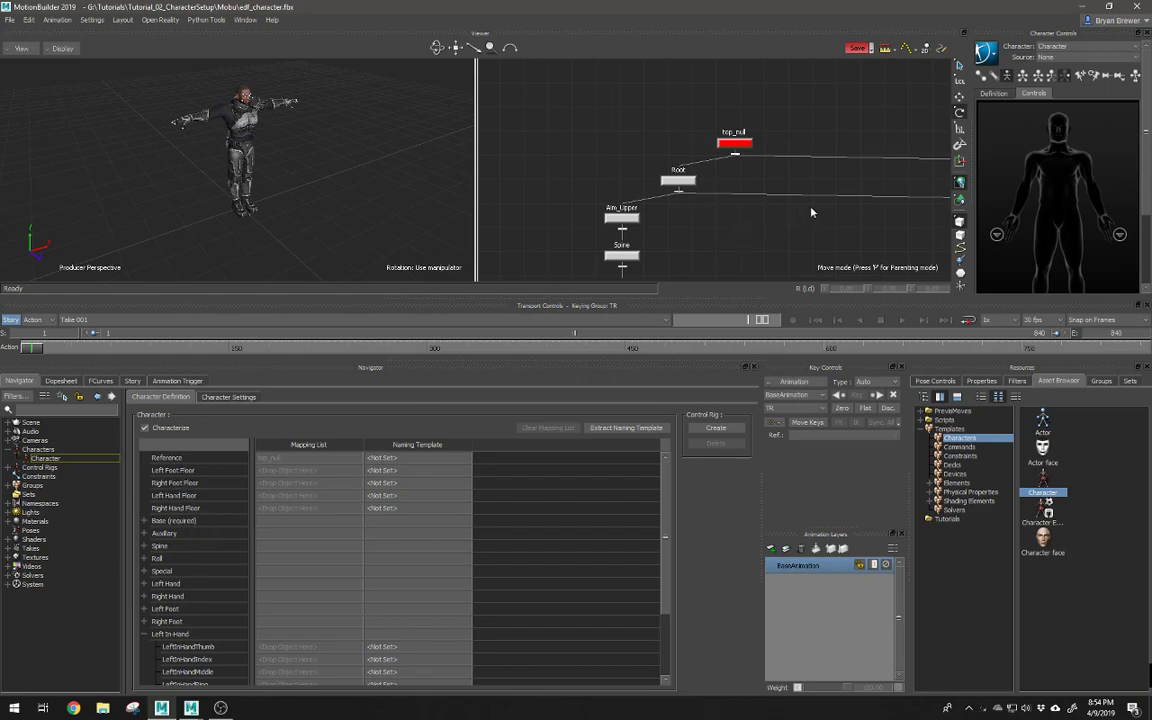
scroll(813, 211, "down", 5)
middle_click_drag(785, 232, 706, 124, "alt")
scroll(818, 203, "down", 5)
middle_click_drag(817, 203, 689, 130, "alt")
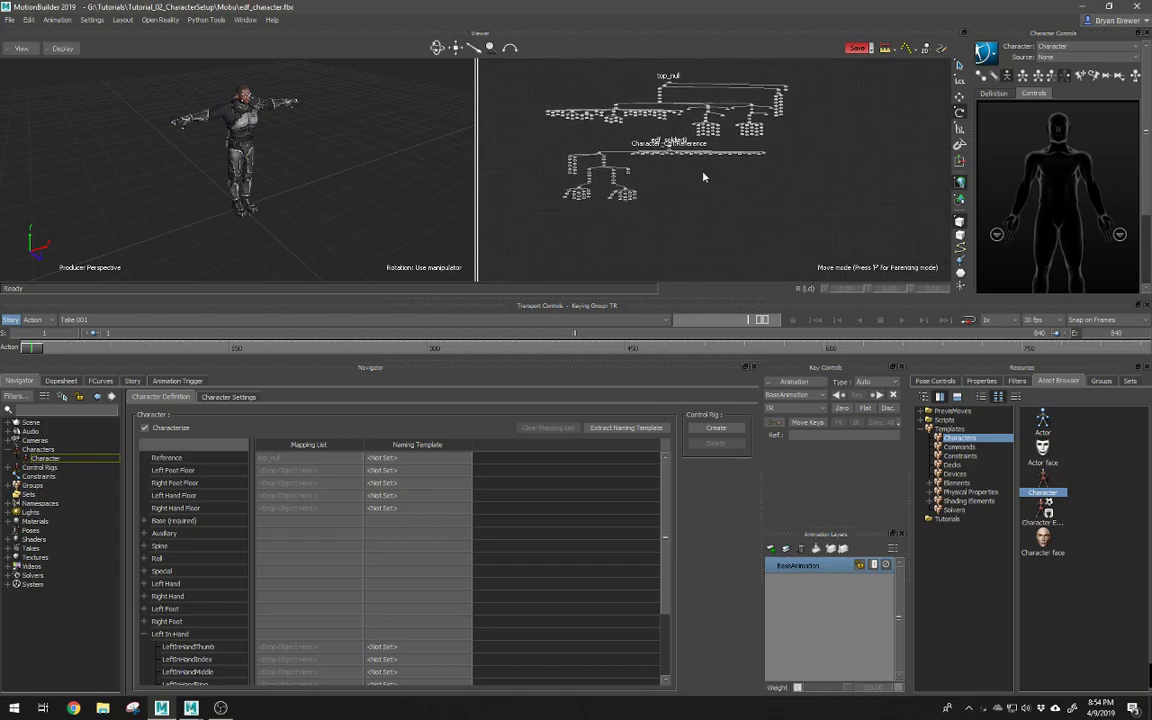
Step: Add a Marker element to the schematic in the empty area below the character's hierarchy
left_click(955, 483)
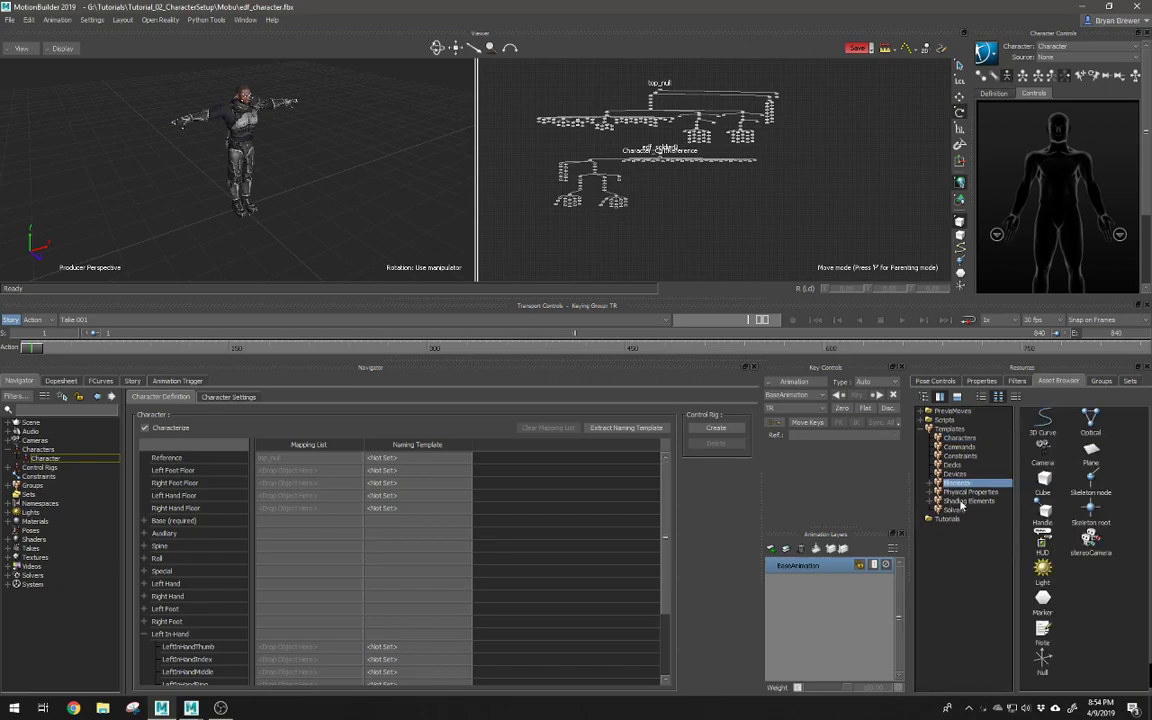
left_click(1045, 610)
left_click_drag(718, 201, 720, 203)
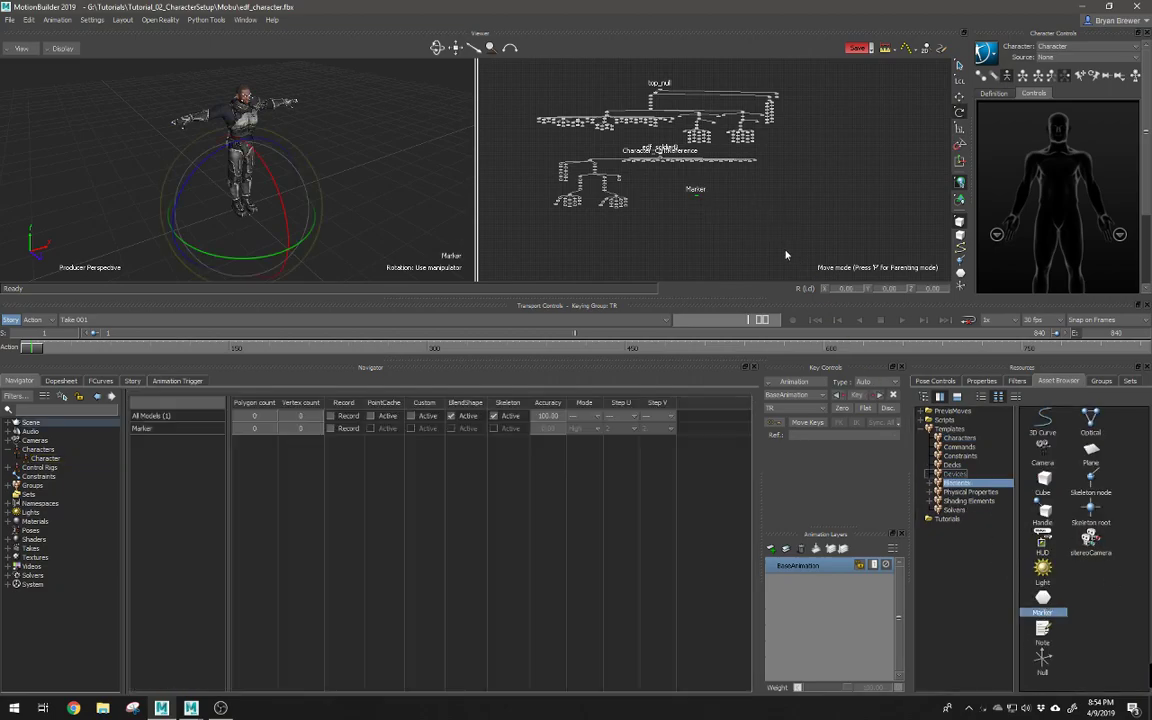
scroll(800, 206, "up", 6)
middle_click_drag(684, 213, 768, 220, "alt")
scroll(727, 198, "up", 2)
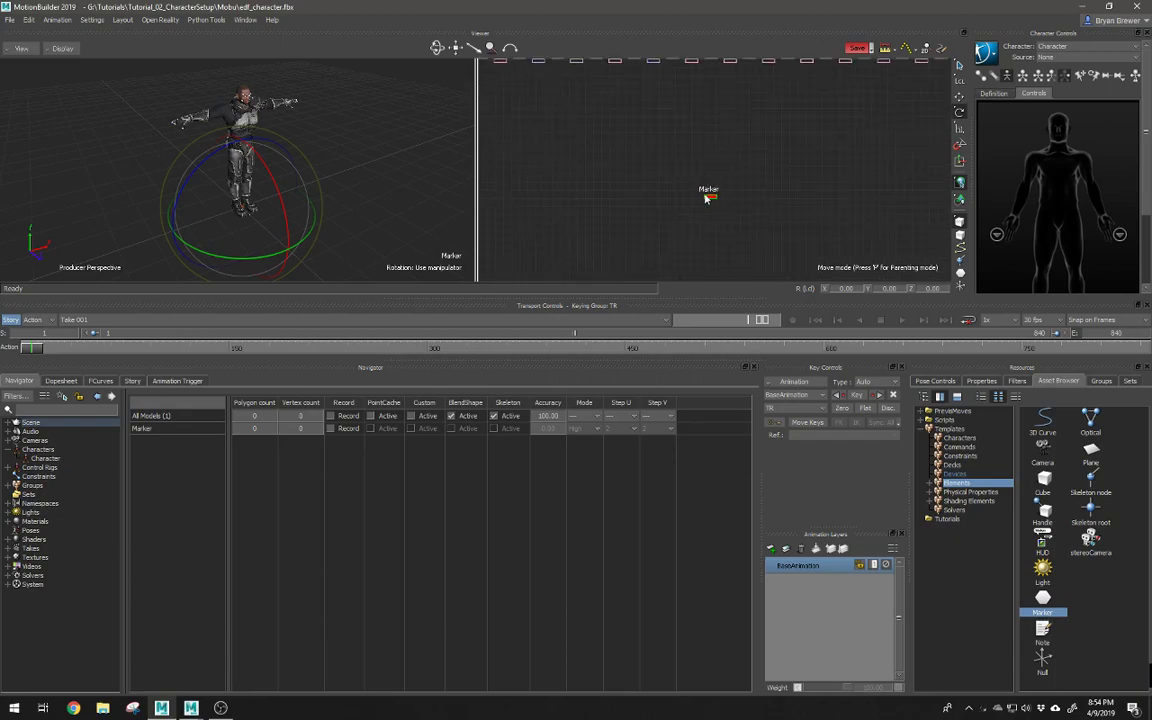
Step: Translate the new marker about 39 units along the negative X axis, out to the side of the character's feet
scroll(733, 199, "up", 2)
key("t")
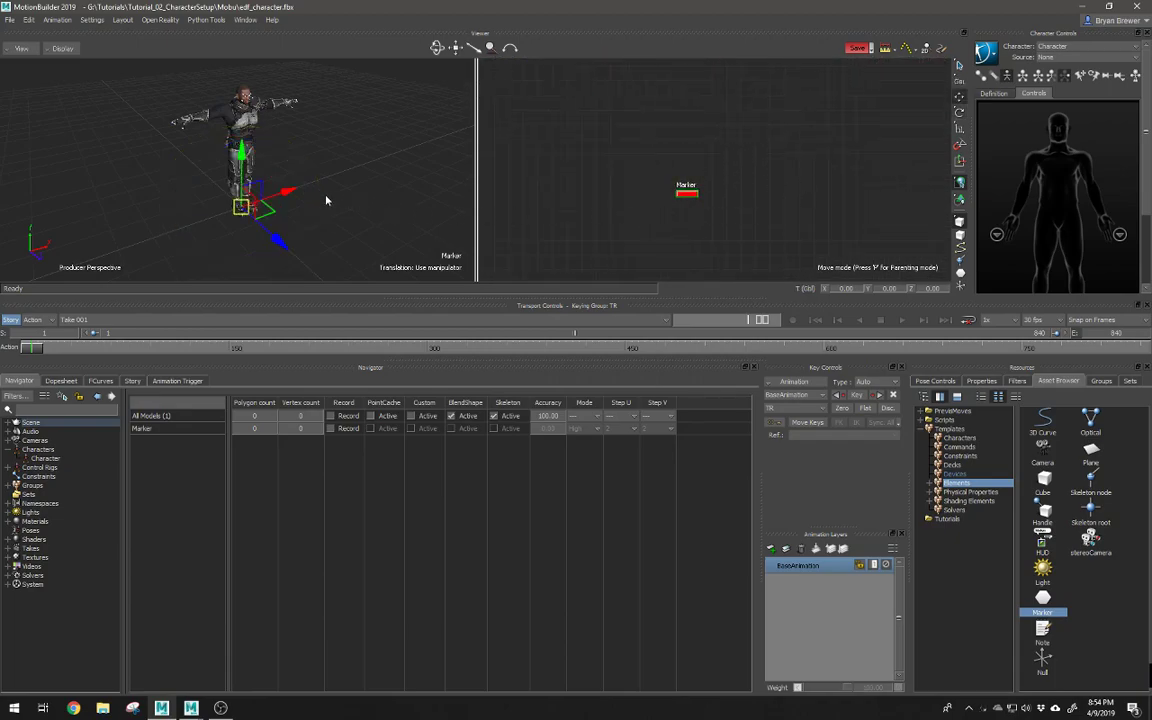
left_click_drag(293, 191, 255, 210)
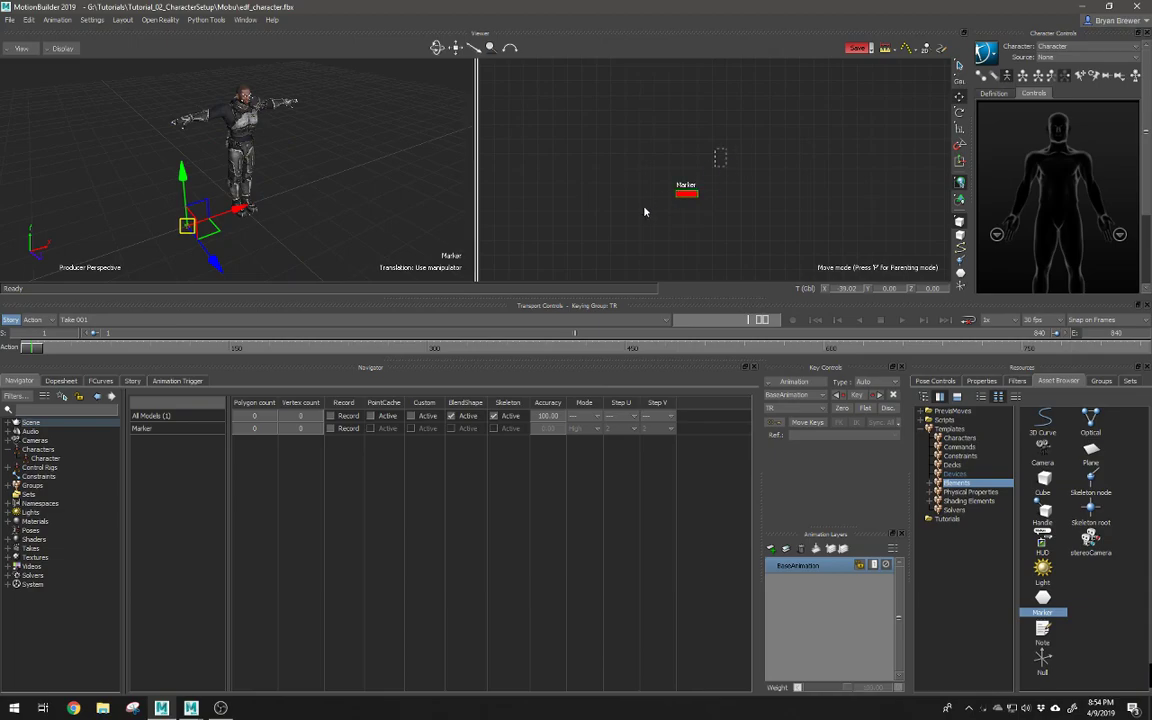
Step: Duplicate the marker and place the copy beside the original below the hierarchy in the schematic
key("ctrl+v")
scroll(817, 213, "down", 5)
key("q")
mouse_move(798, 72)
left_mouse_down()
mouse_move(779, 148)
mouse_move(793, 220)
mouse_move(801, 200)
left_mouse_up()
middle_click_drag(841, 187, 769, 184, "alt")
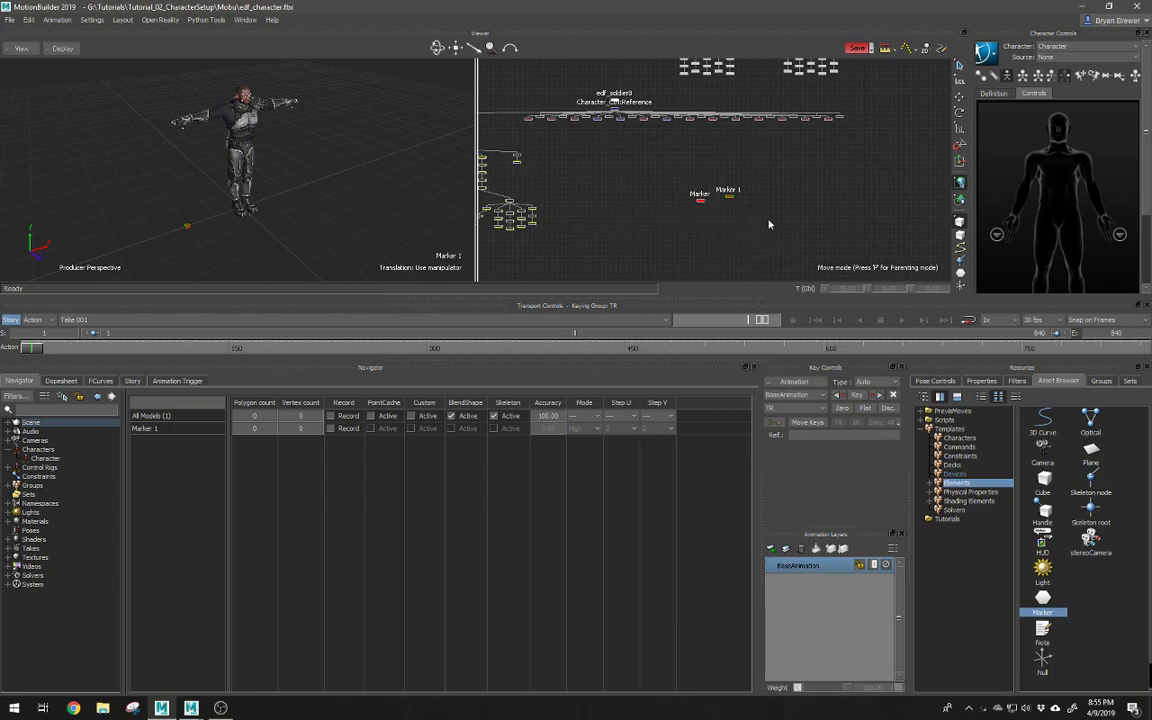
mouse_move(757, 231)
left_mouse_down()
mouse_move(784, 226)
mouse_move(805, 200)
mouse_move(804, 151)
mouse_move(833, 172)
mouse_move(735, 198)
left_mouse_up()
mouse_move(836, 190)
left_mouse_down("shift")
mouse_move(710, 188)
mouse_move(810, 193)
mouse_move(736, 204)
mouse_move(745, 210)
left_mouse_up("shift")
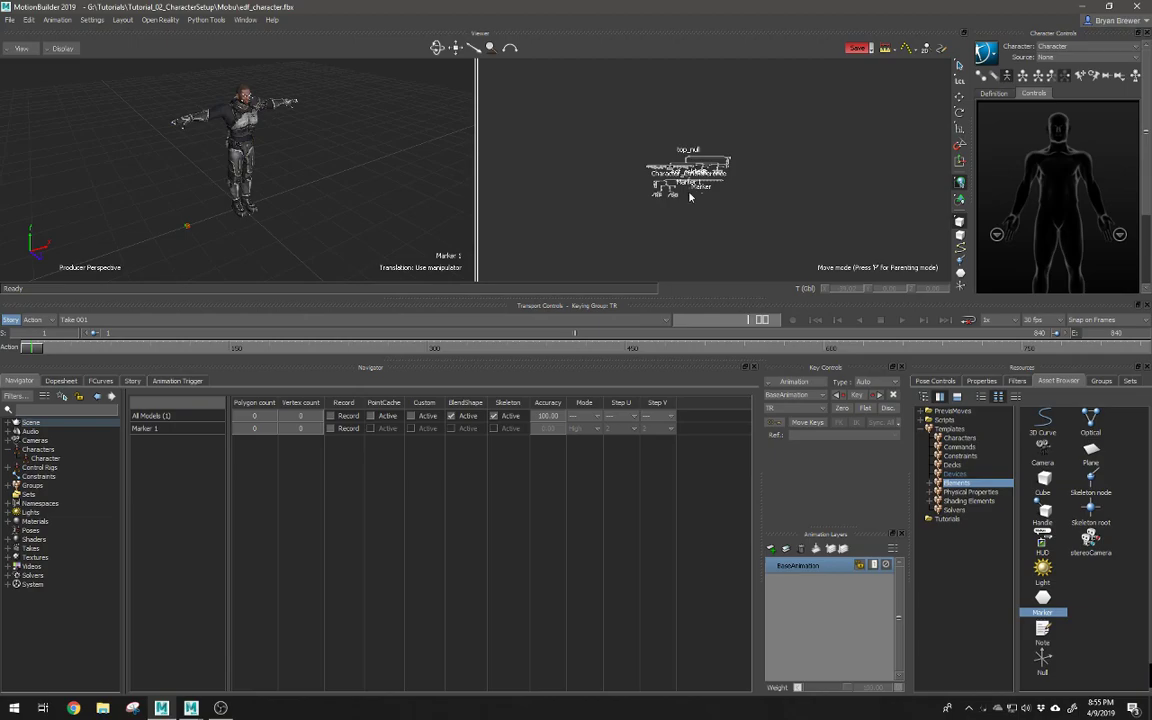
mouse_move(637, 223)
left_mouse_down()
mouse_move(671, 203)
mouse_move(642, 192)
mouse_move(653, 223)
mouse_move(735, 213)
left_mouse_up()
left_click_drag(807, 211, 723, 224)
scroll(733, 223, "up", 8)
middle_click_drag(757, 207, 790, 272)
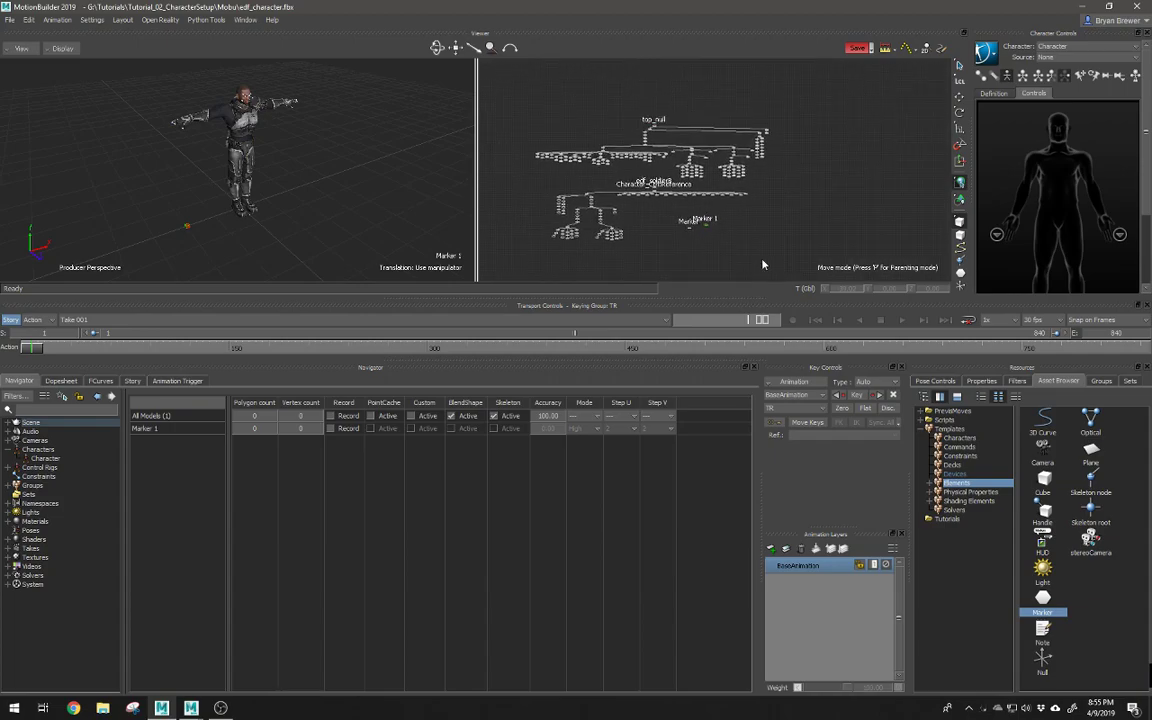
Step: Make two more copies of the marker and line them up next to the other two in the schematic
scroll(749, 227, "up", 2)
key("ctrl+c")
key("ctrl+v")
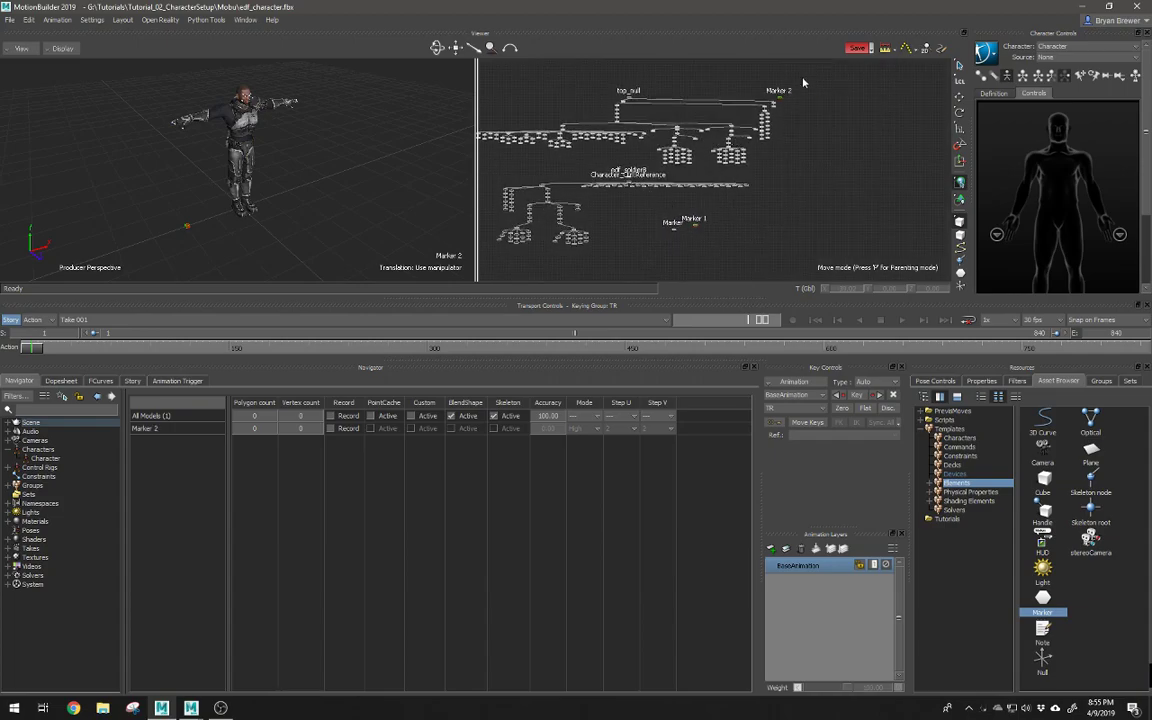
mouse_move(806, 174)
left_mouse_down()
mouse_move(730, 280)
mouse_move(746, 293)
left_mouse_up()
key("ctrl+v")
mouse_move(780, 93)
left_mouse_down()
mouse_move(726, 85)
mouse_move(655, 220)
mouse_move(675, 204)
mouse_move(751, 218)
left_mouse_up()
scroll(751, 218, "down", 2)
middle_click_drag(751, 218, 779, 175, "alt")
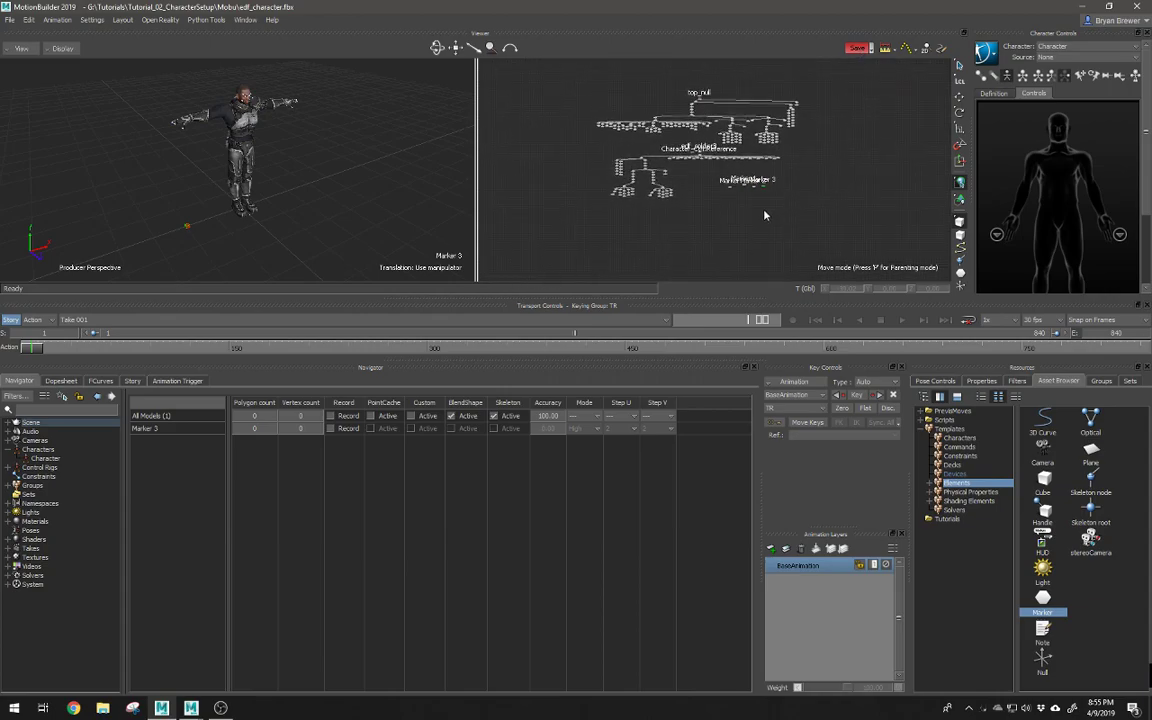
Step: Examine the row of four markers up close in the schematic
scroll(764, 215, "up", 4)
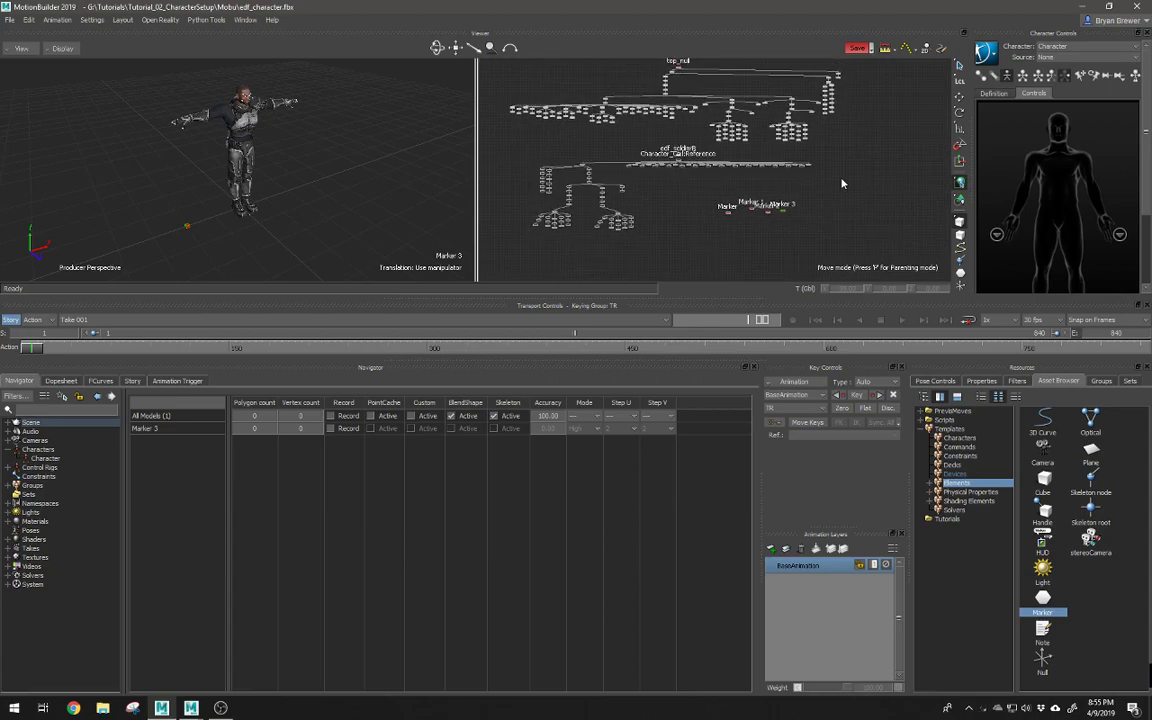
scroll(841, 191, "down", 4)
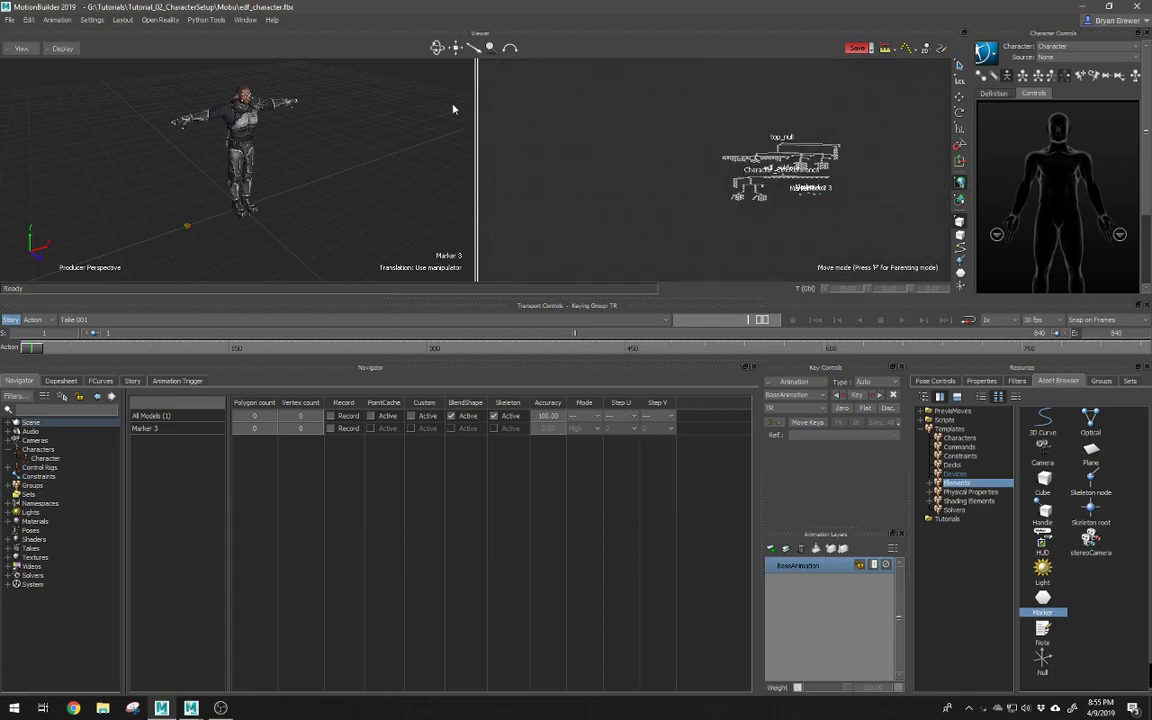
scroll(740, 215, "up", 5)
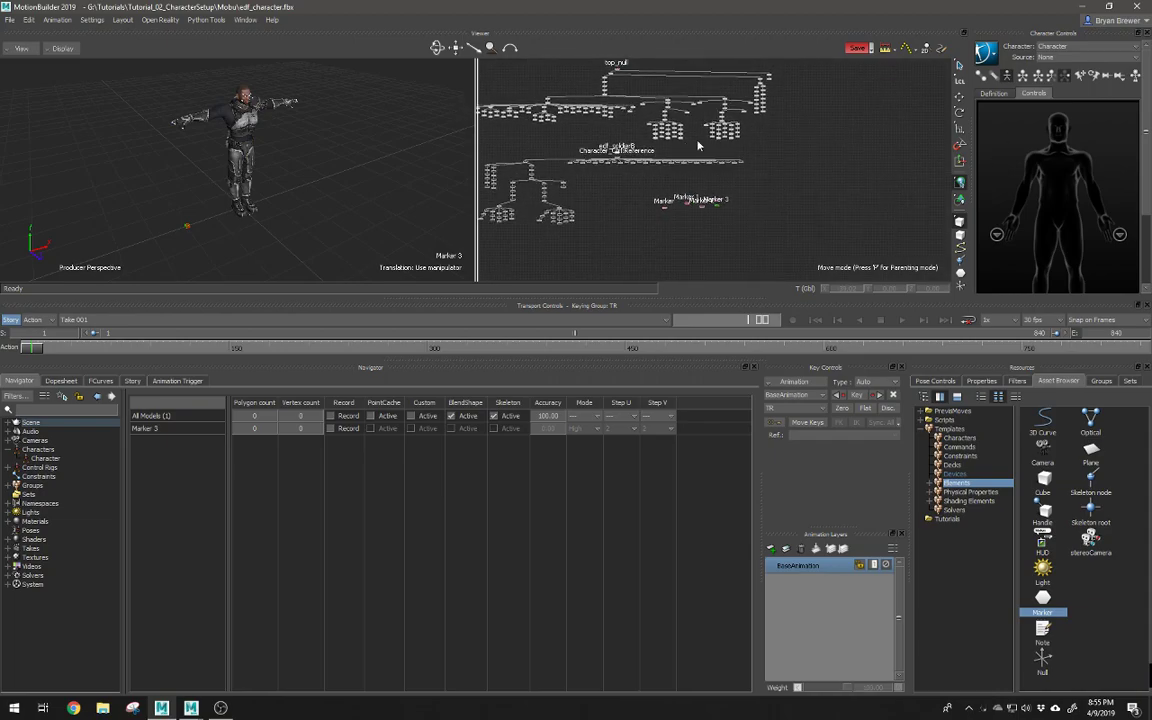
scroll(780, 230, "up", 3)
scroll(802, 234, "up", 4)
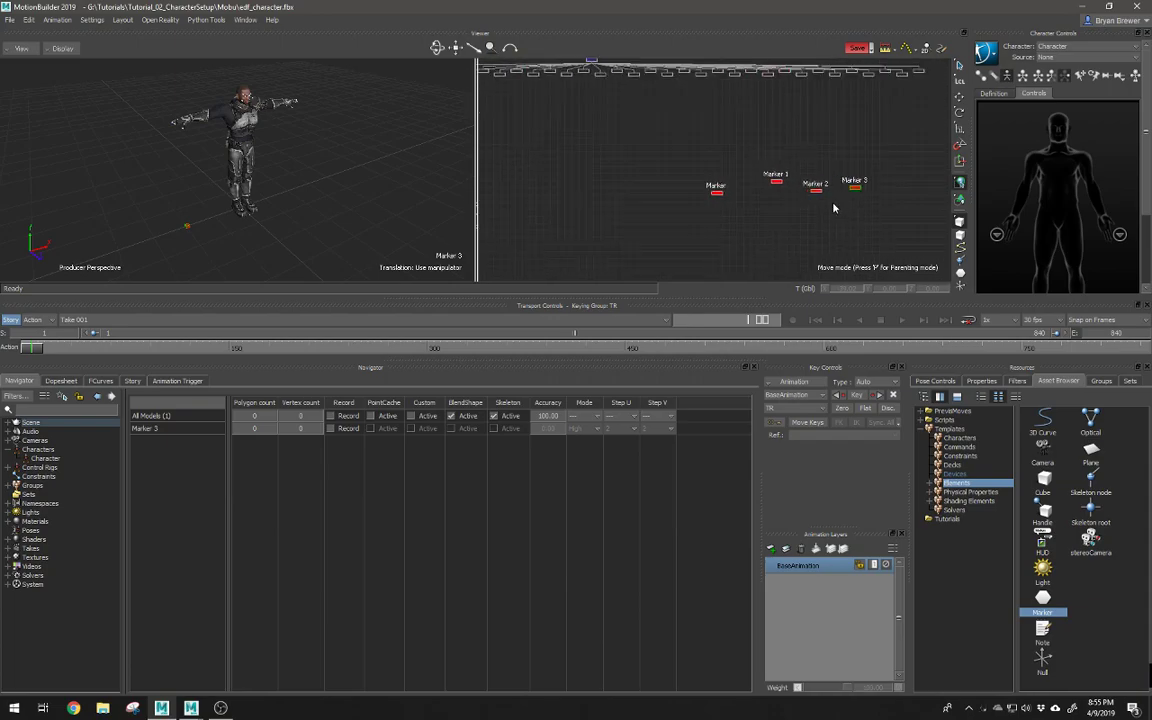
scroll(796, 215, "up", 3)
middle_click_drag(838, 196, 743, 199, "alt")
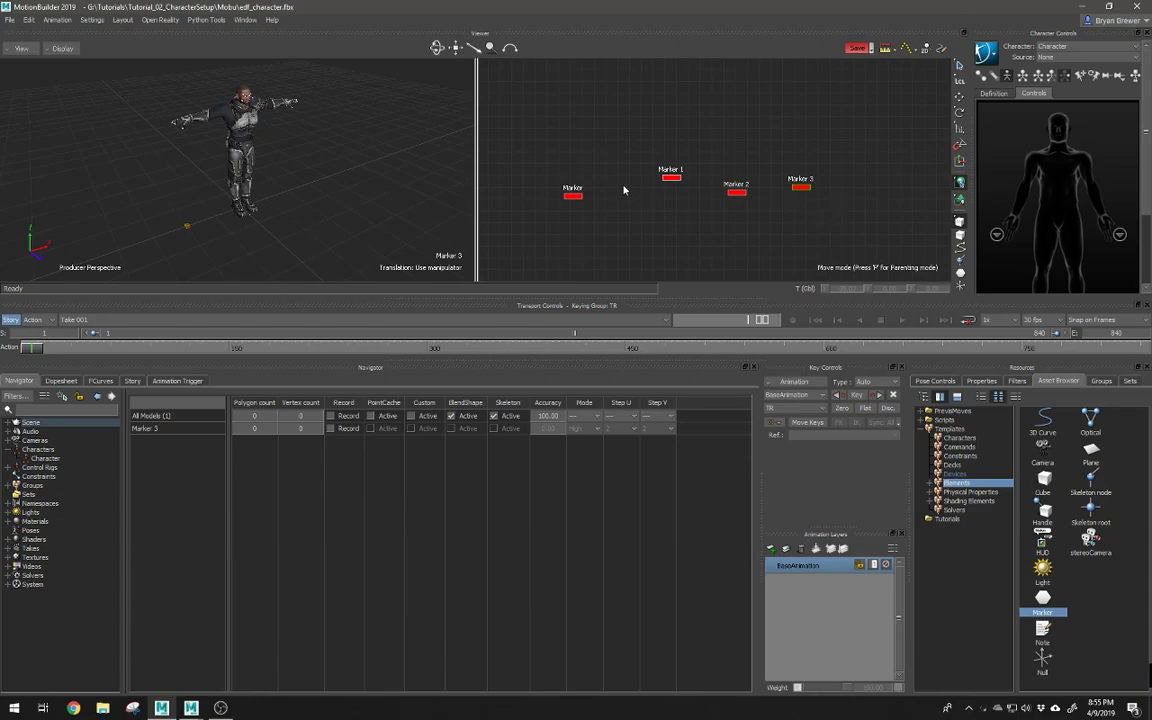
middle_click_drag(621, 191, 647, 192, "alt")
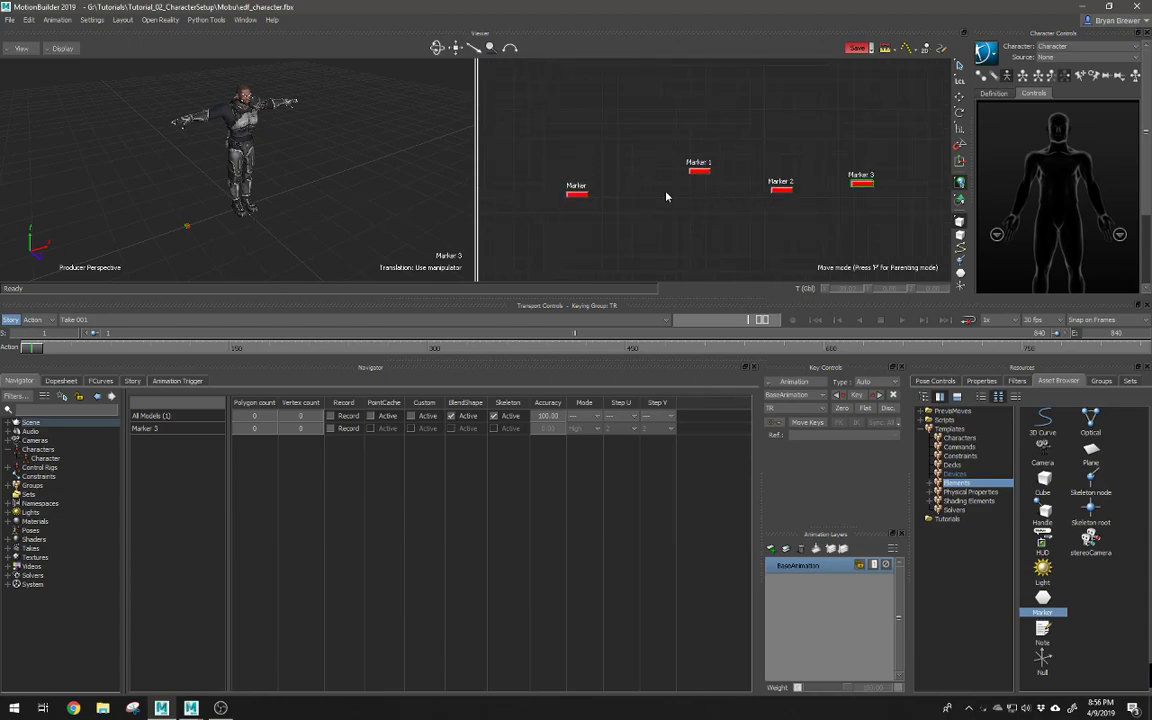
scroll(630, 197, "up", 2)
left_click(575, 196)
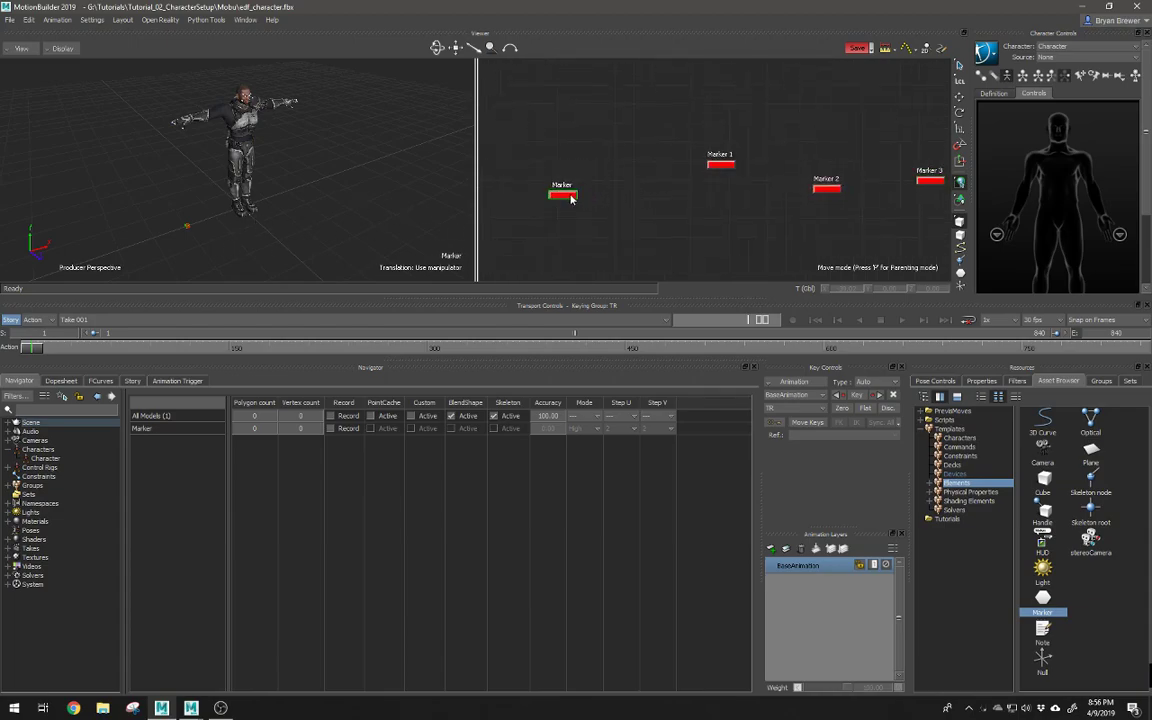
right_click(571, 197)
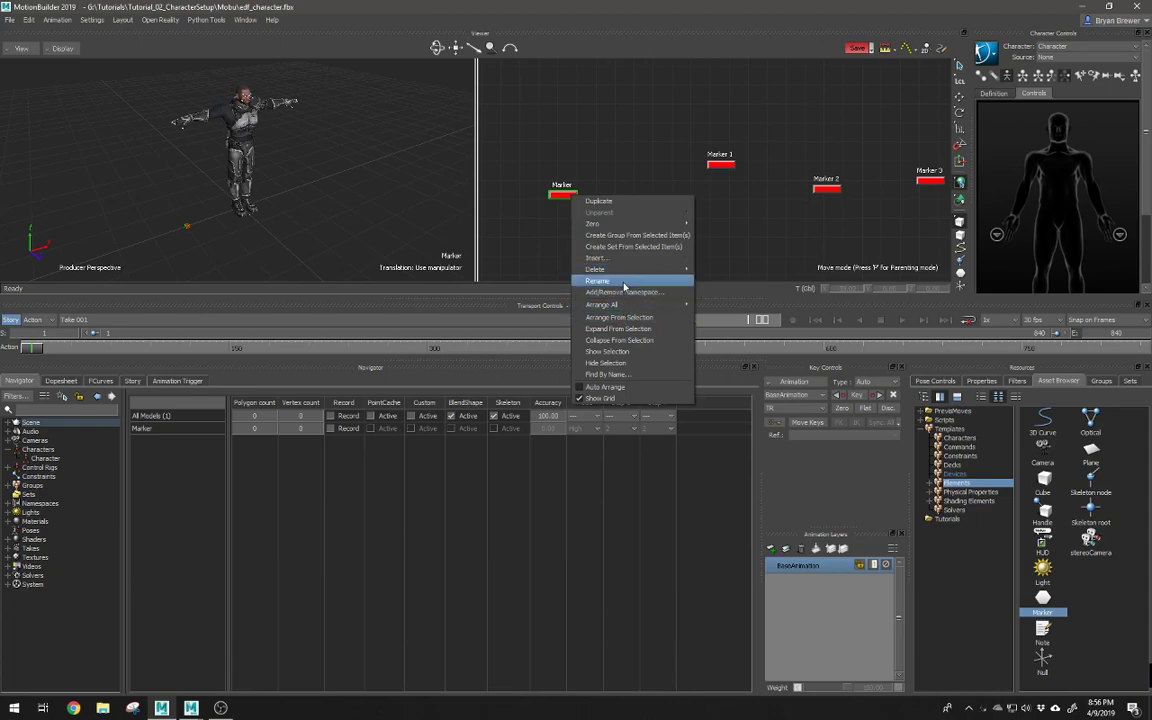
left_click(605, 280)
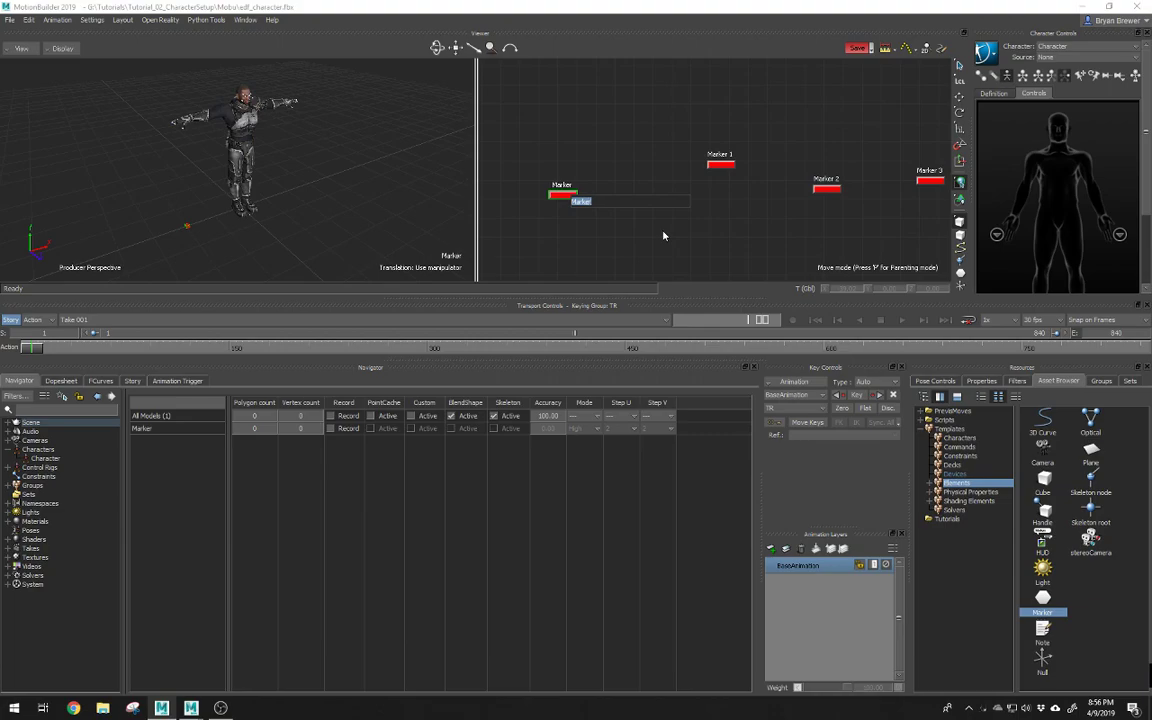
left_click(635, 135)
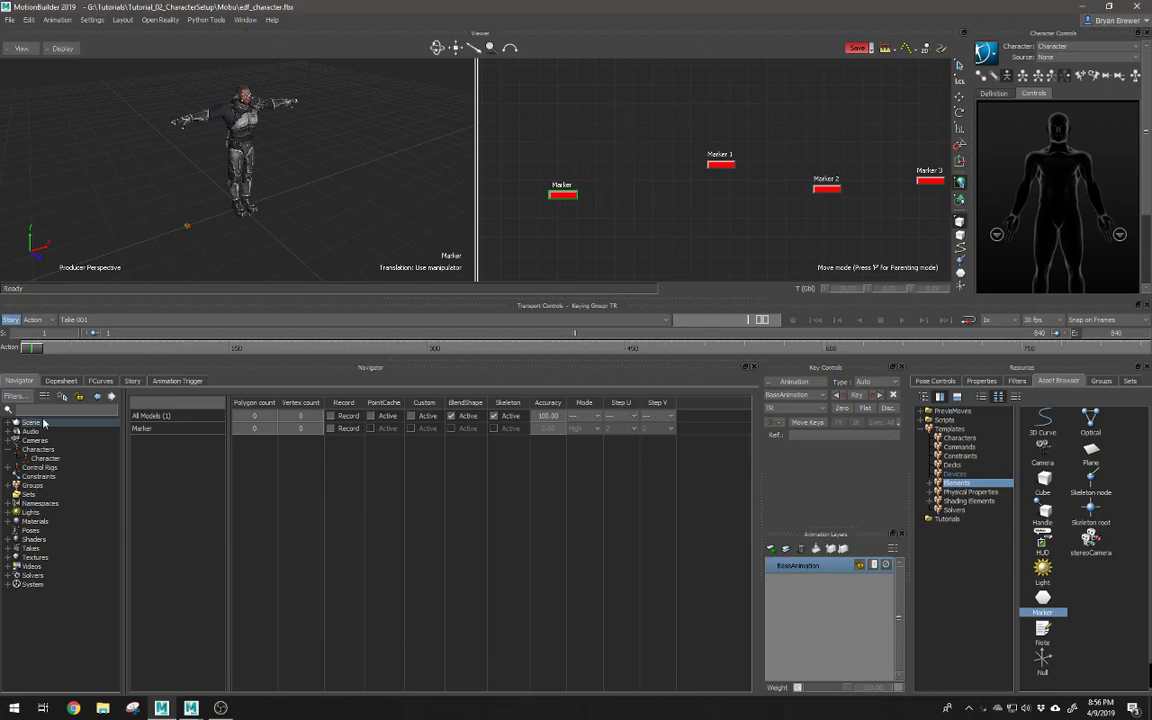
Step: Show the character's definition with its floor slots and rename the original marker RightFootFloor
left_click(44, 458)
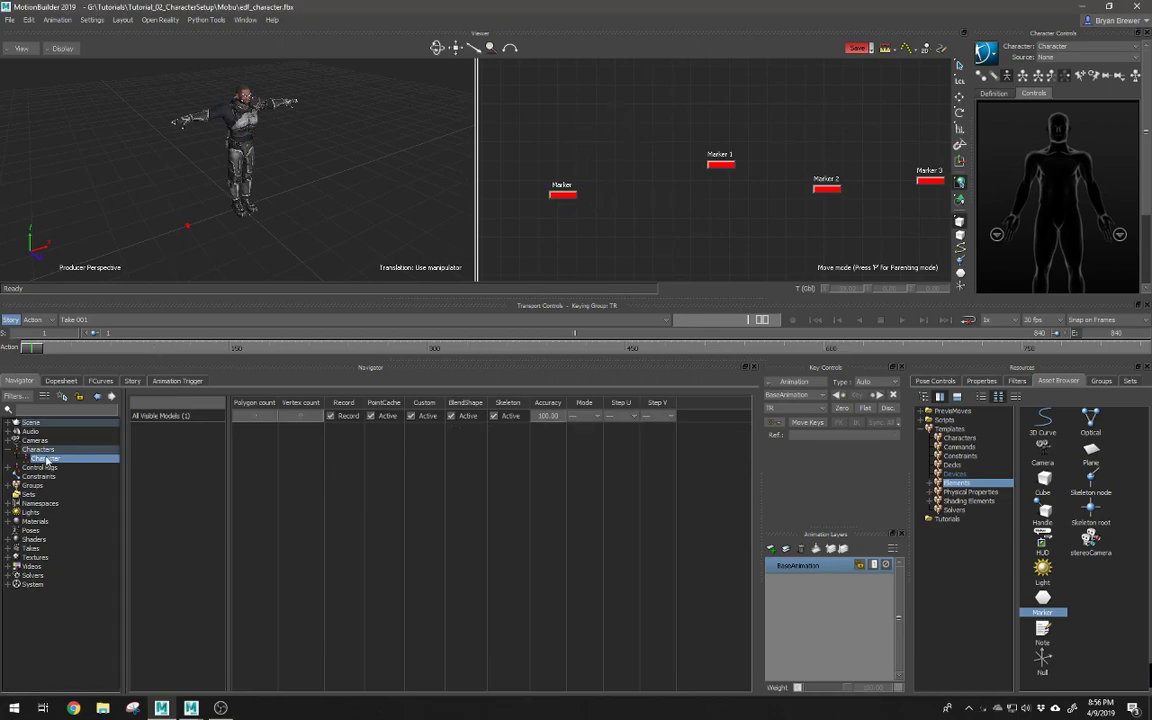
double_click(46, 460)
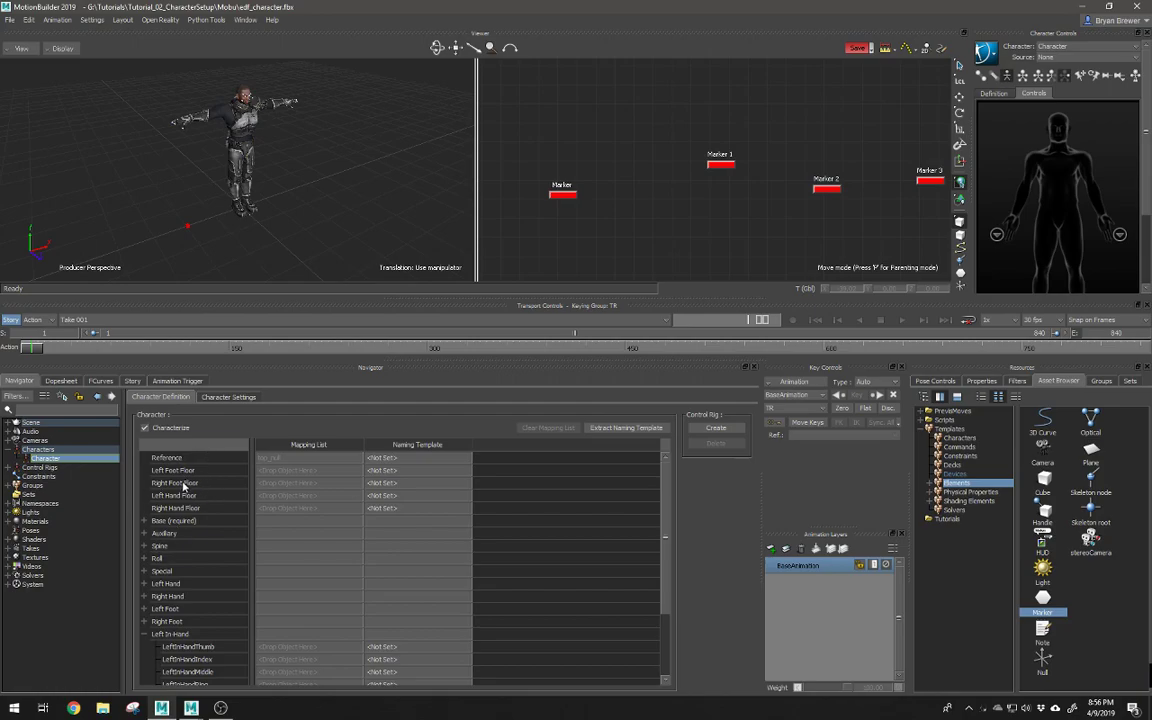
left_click(561, 194)
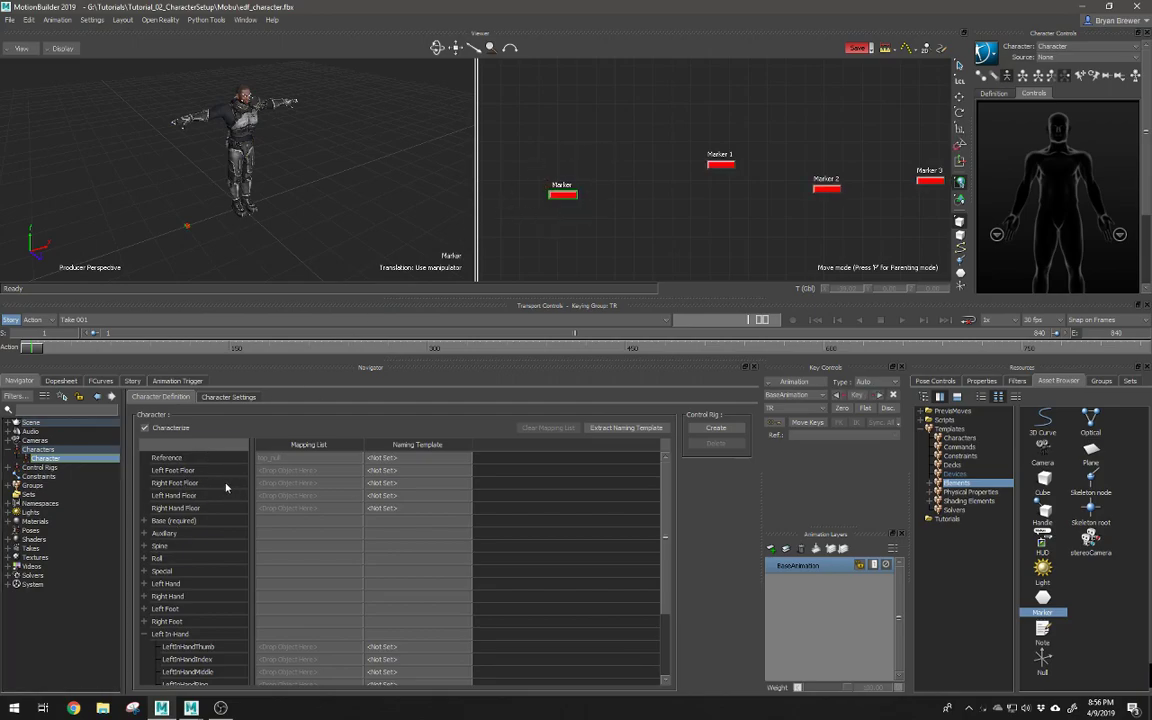
right_click(569, 193)
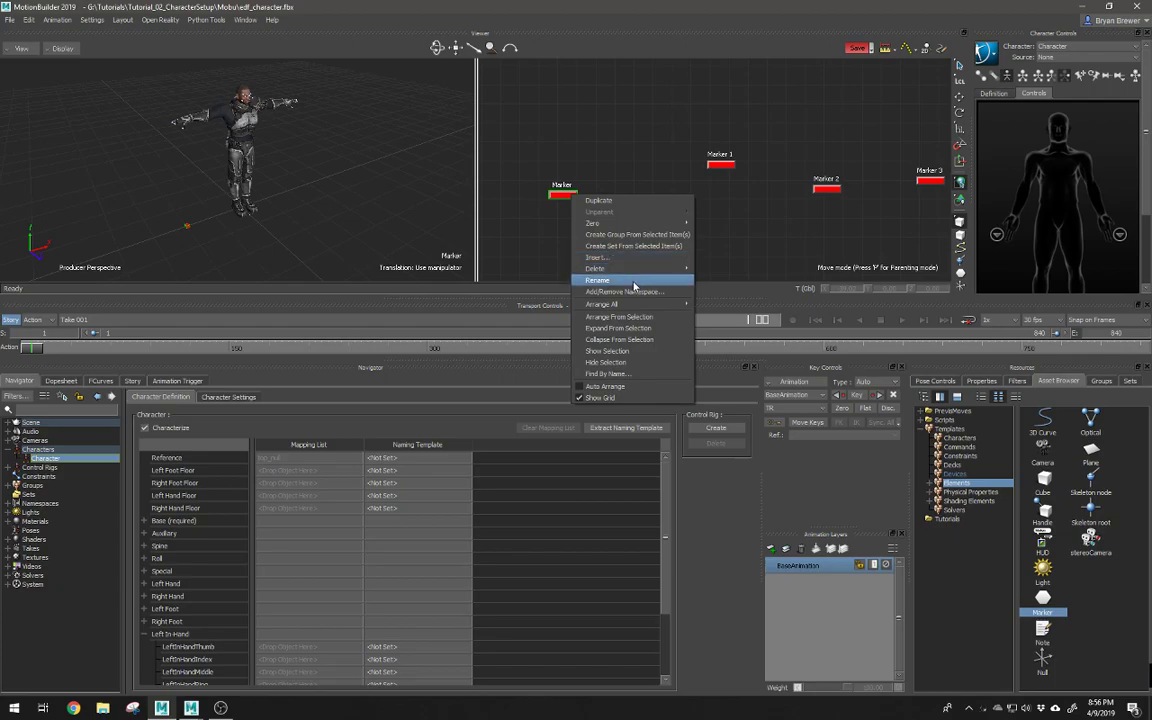
left_click(600, 282)
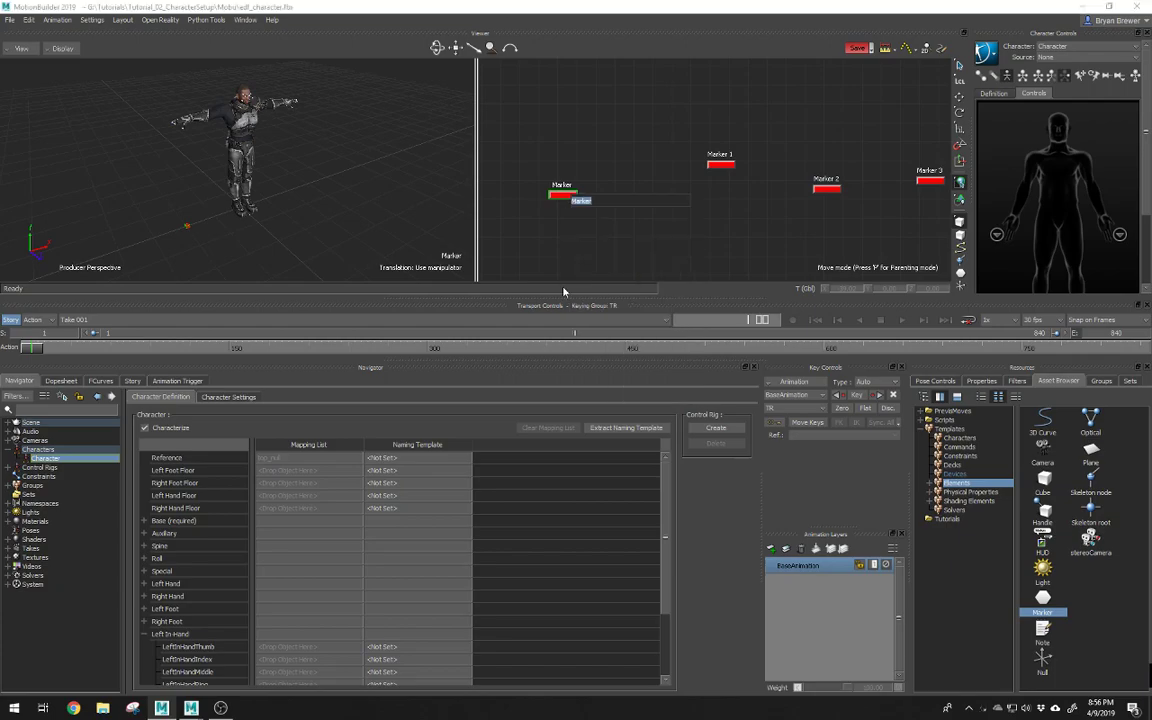
type("RightFootFloor")
key("Return")
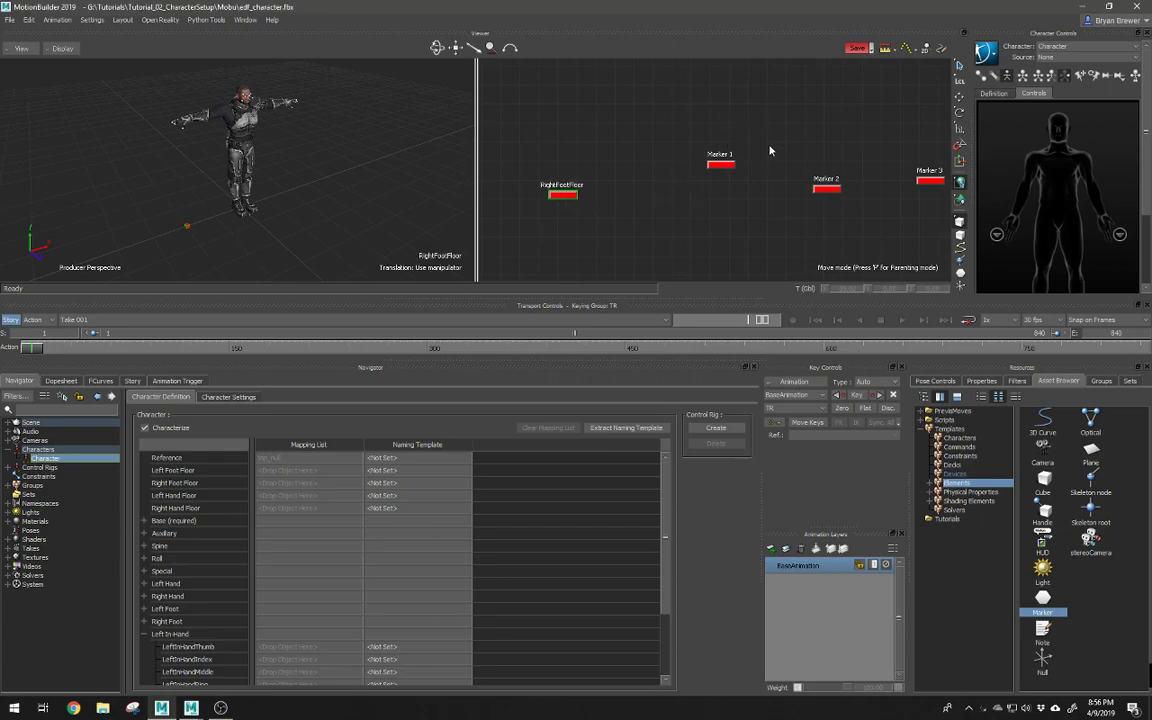
Step: Rename Marker 1 as LeftFootFloor
right_click(721, 166)
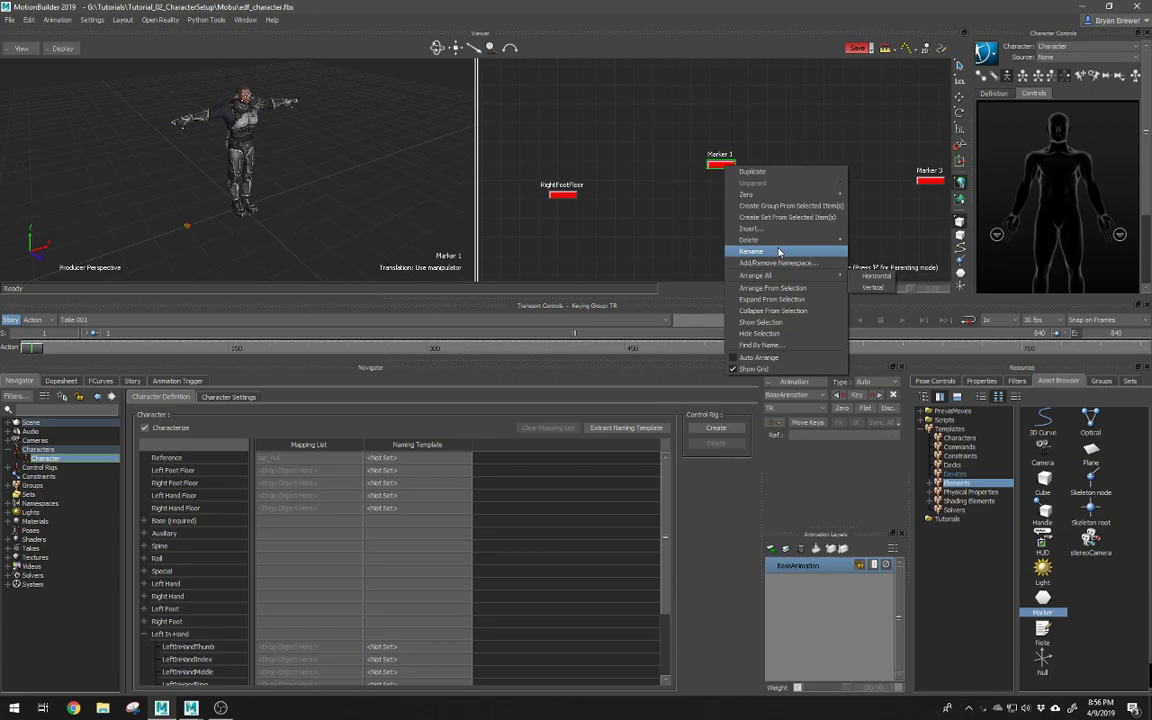
left_click(751, 251)
type("Left")
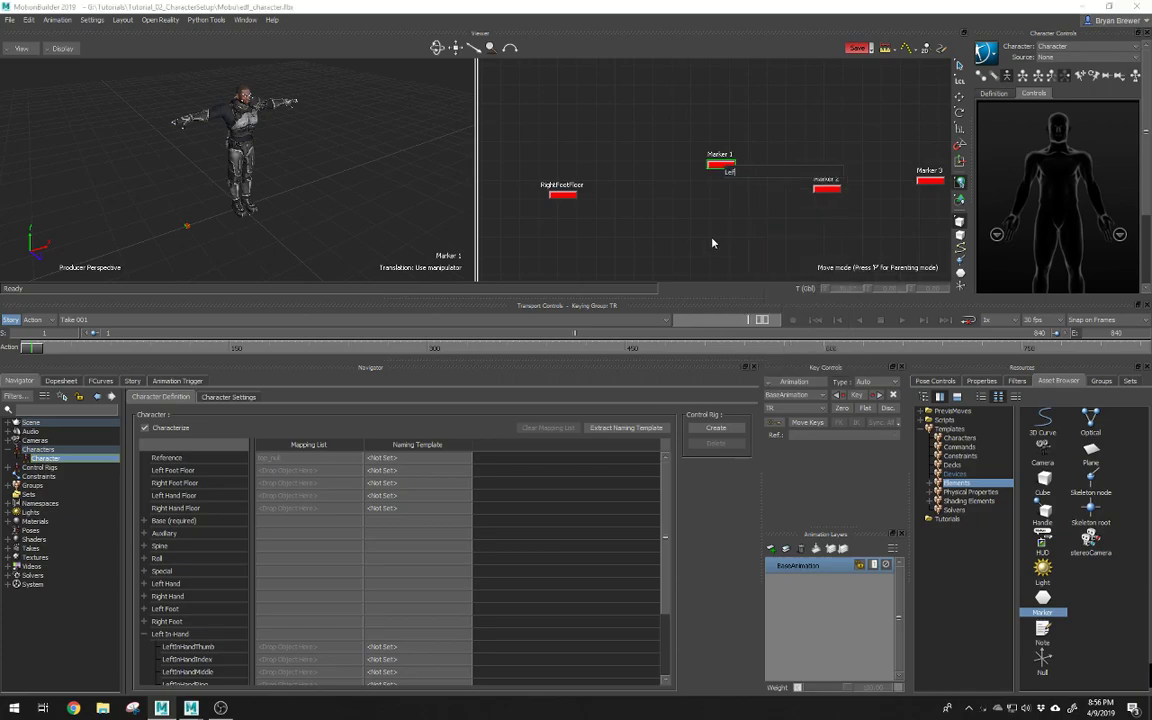
type("FootFloor")
key("Return")
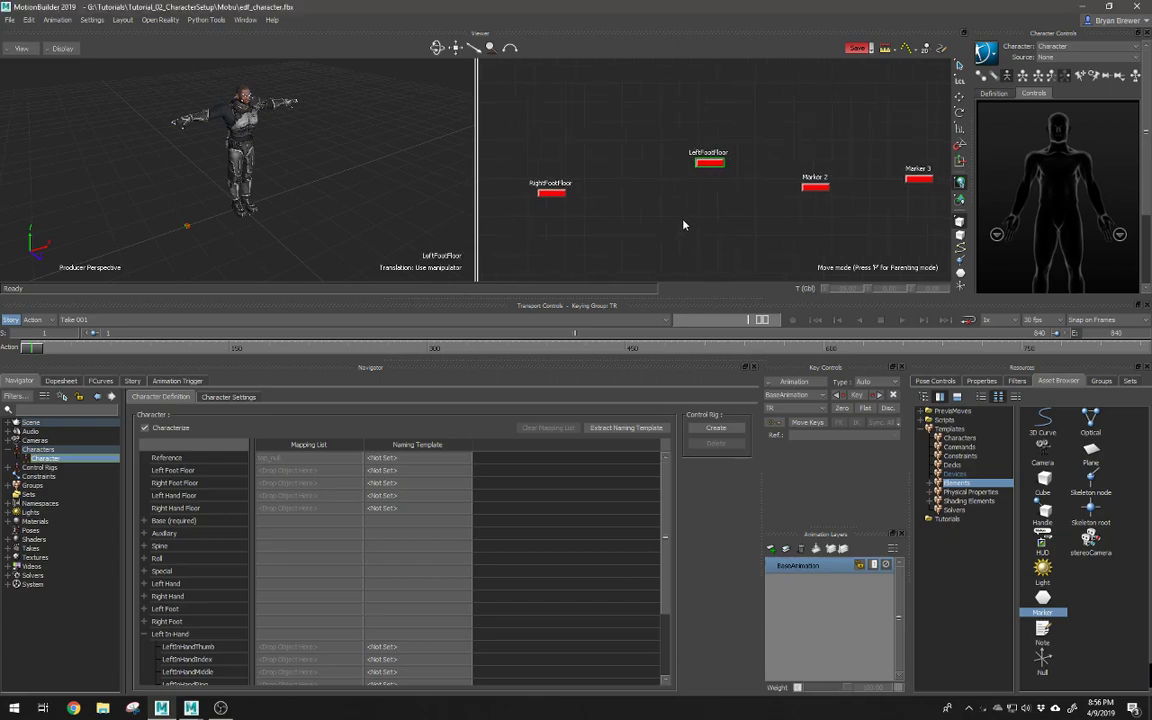
Step: Rename Marker 2 as RightHandFloor
left_click(721, 171)
right_click(722, 172)
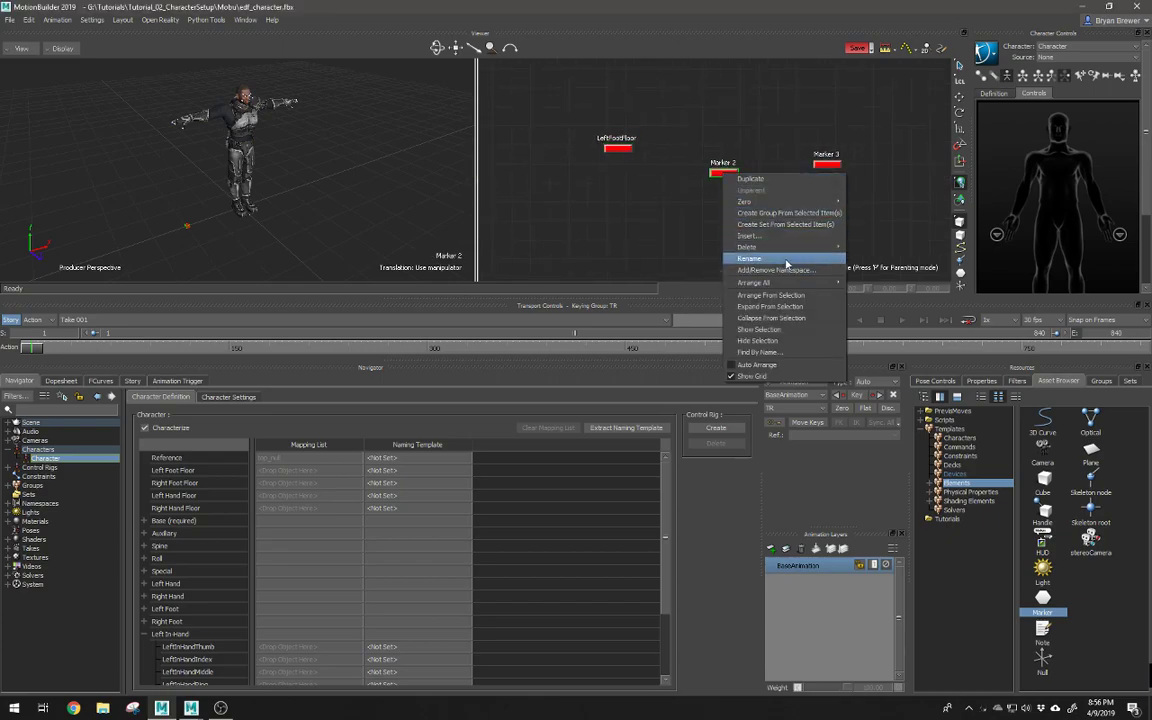
left_click(737, 251)
type("Right")
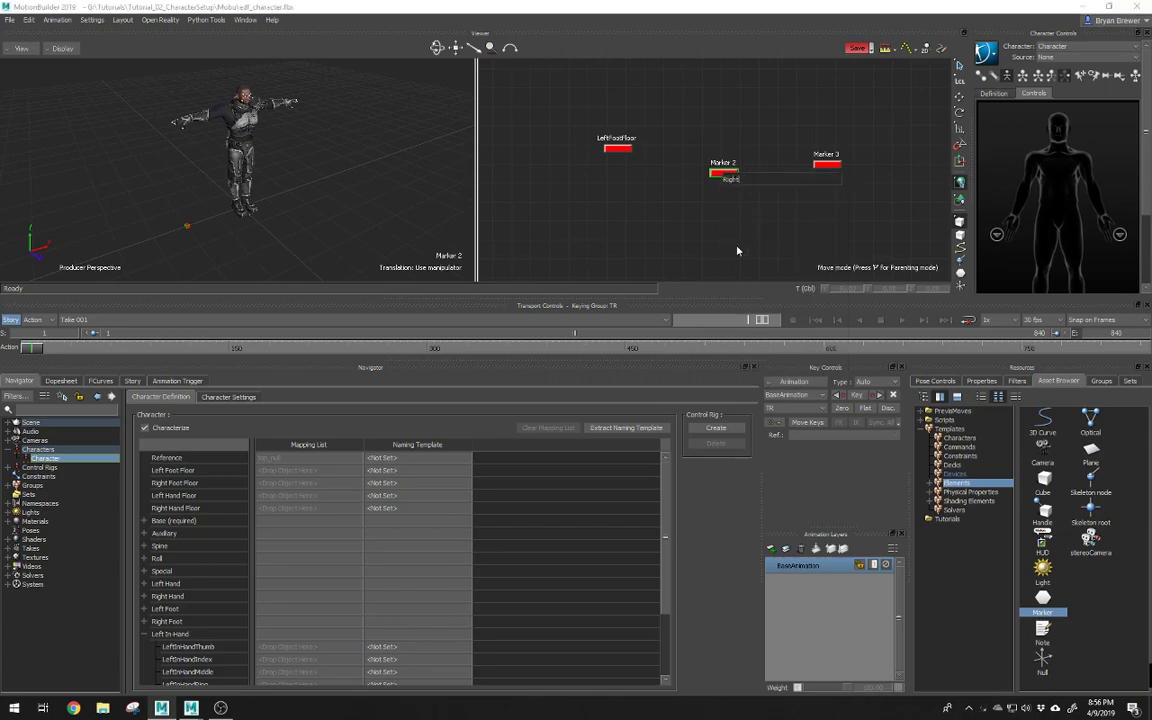
type("HandFloor")
key("Return")
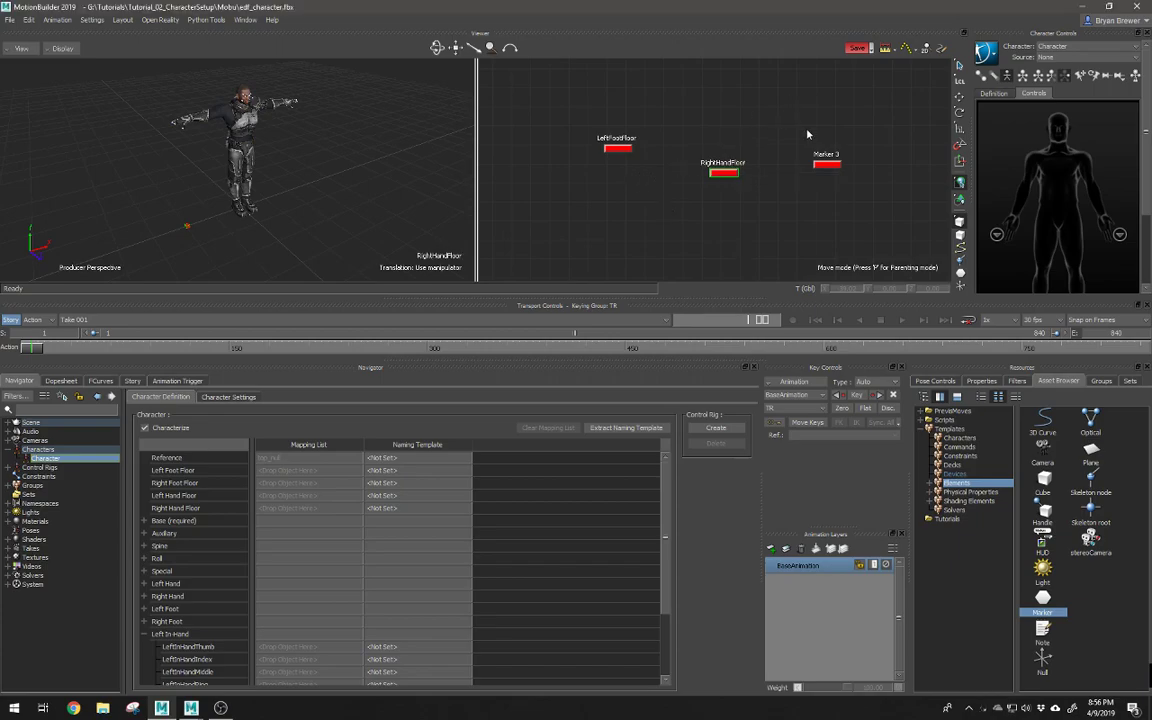
Step: Rename Marker 3 as LeftHandFloor and bring all four floor markers into view in the schematic
right_click(821, 166)
left_click(830, 251)
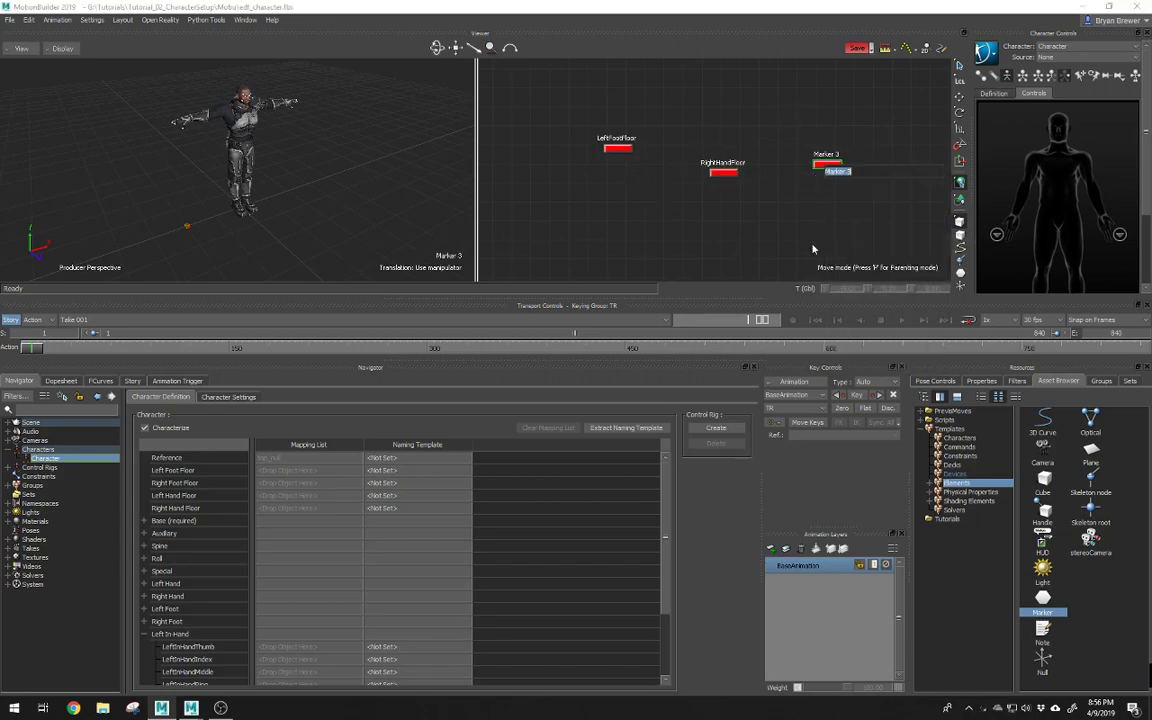
type("LeftHandFloor")
key("Return")
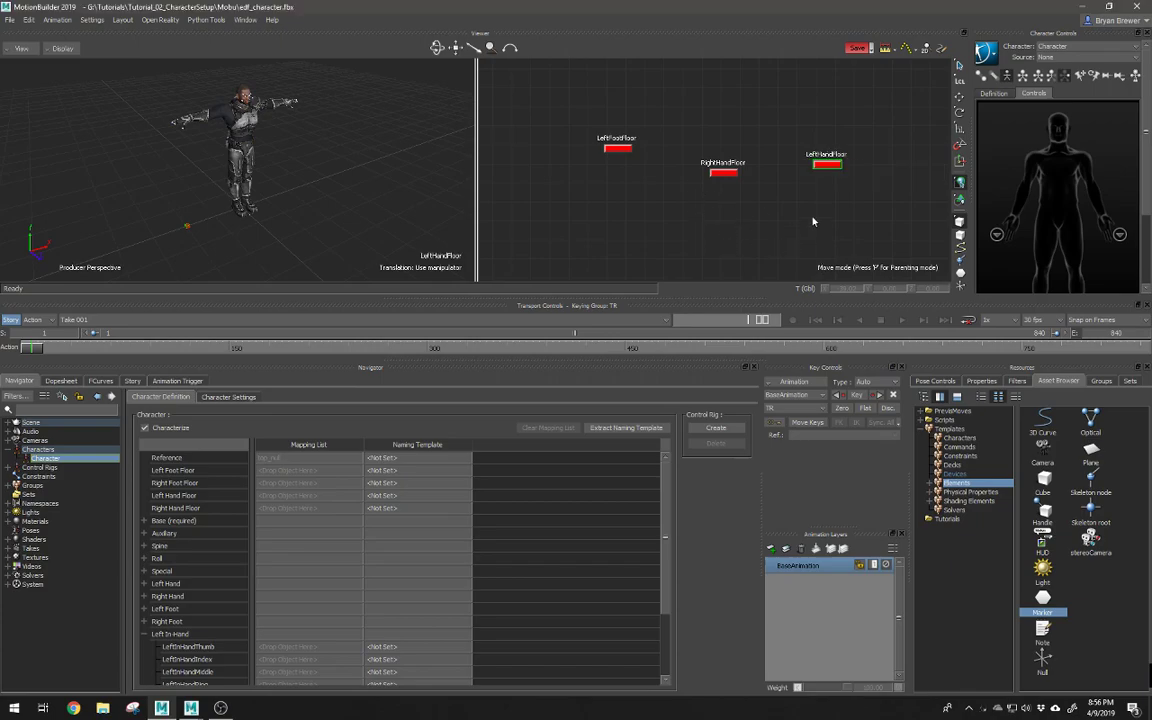
middle_click_drag(797, 214, 846, 213, "alt")
right_click_drag(846, 213, 792, 208, "alt")
middle_click_drag(719, 211, 725, 208, "alt")
middle_click_drag(812, 196, 790, 183, "alt")
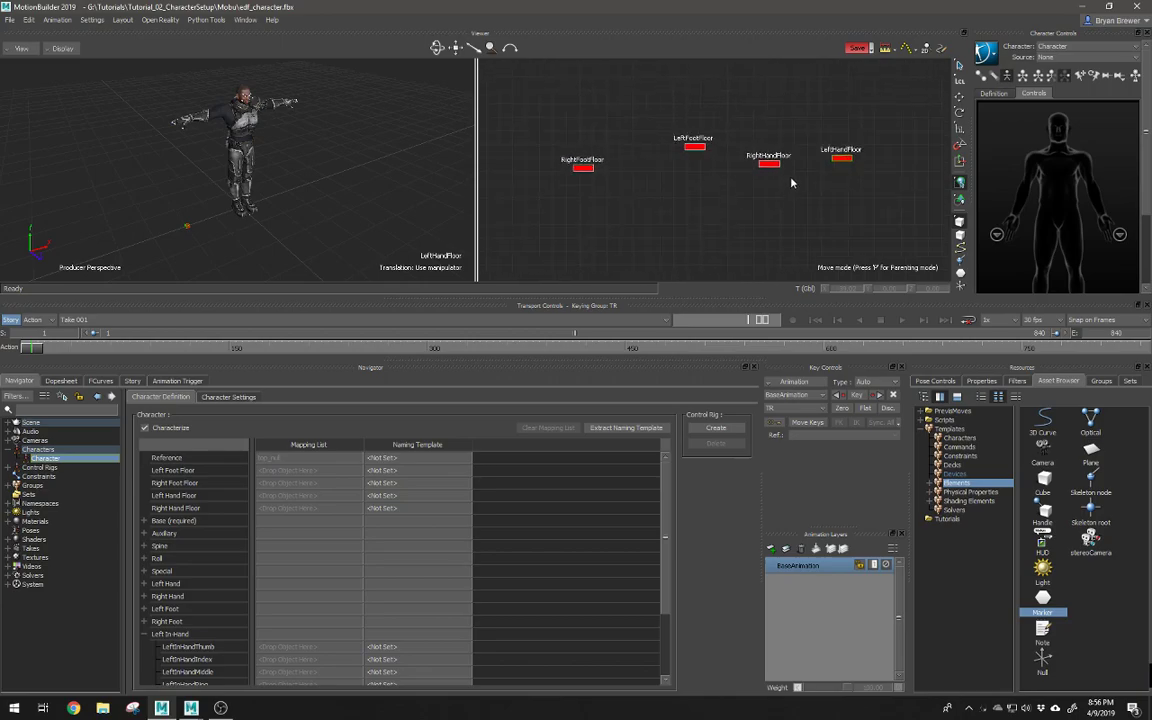
Step: Move all four floor markers beside the character's right foot at X about -39, and the two hand markers forward to Z about 38
middle_click_drag(251, 231, 285, 218, "alt")
right_click_drag(285, 218, 375, 220, "alt")
mouse_move(375, 220)
left_mouse_down("alt")
mouse_move(329, 209)
mouse_move(259, 218)
left_mouse_up("alt")
middle_click_drag(260, 218, 261, 231, "alt")
left_click_drag(897, 134, 523, 227)
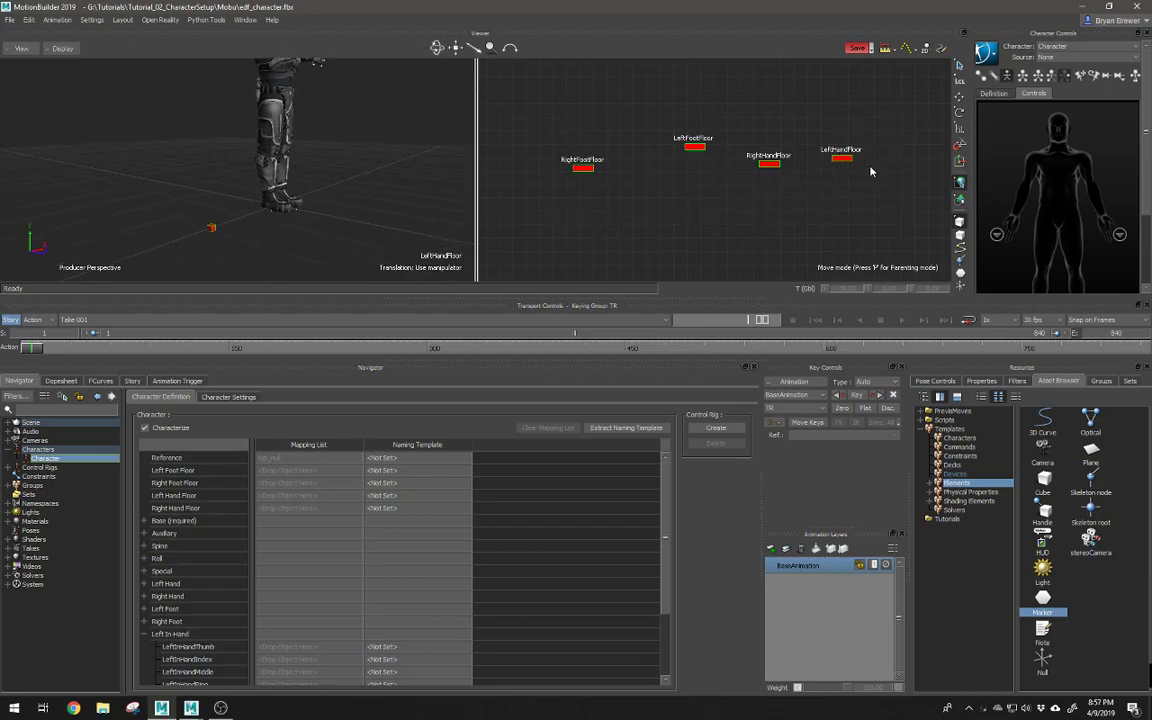
left_click_drag(888, 152, 680, 178)
key("w")
mouse_move(318, 180)
left_mouse_down("alt")
mouse_move(284, 245)
mouse_move(362, 276)
left_mouse_up("alt")
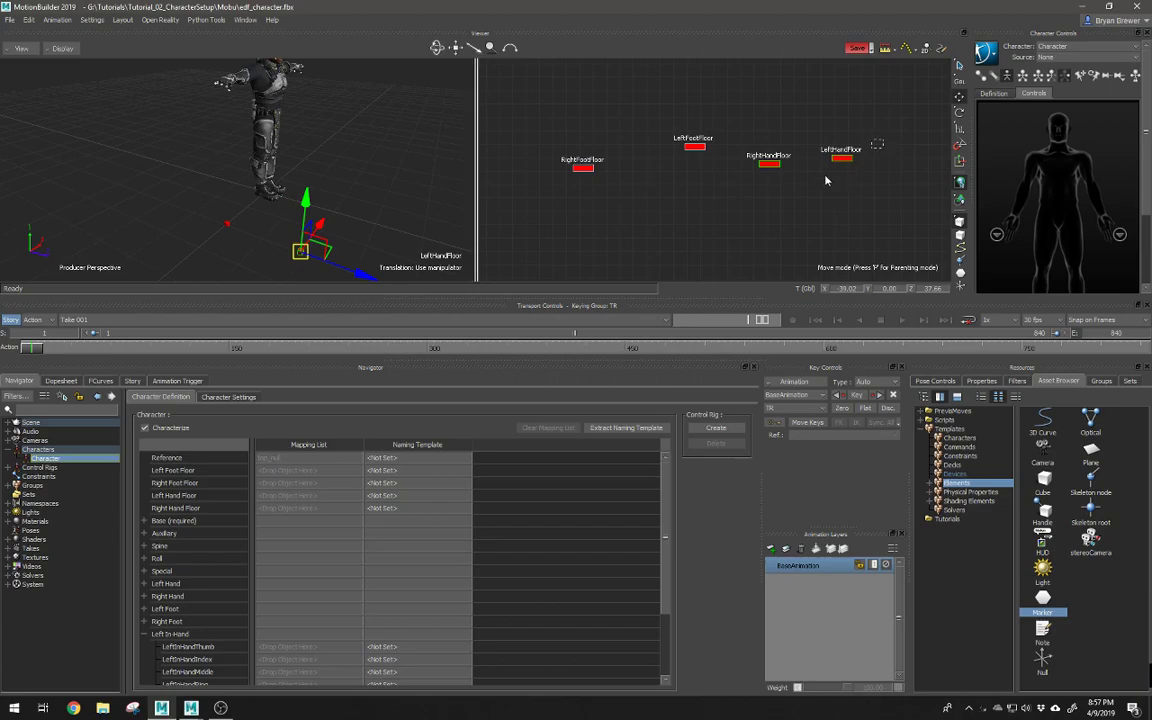
Step: Move LeftFootFloor and LeftHandFloor across to the character's left side, to X about 52
left_click(343, 148)
left_click_drag(328, 161, 319, 203)
middle_click_drag(319, 203, 240, 208, "alt")
Step: Set the X translation of the RightFootFloor and RightHandFloor markers to -40
left_click(193, 226)
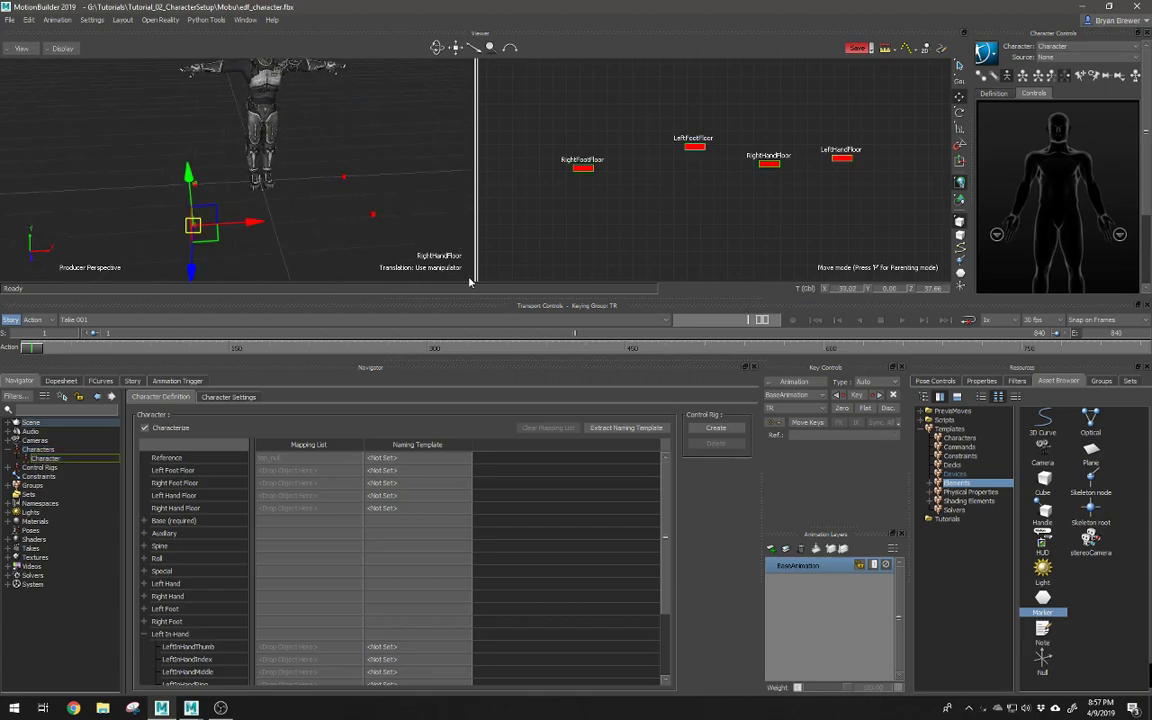
double_click(844, 288)
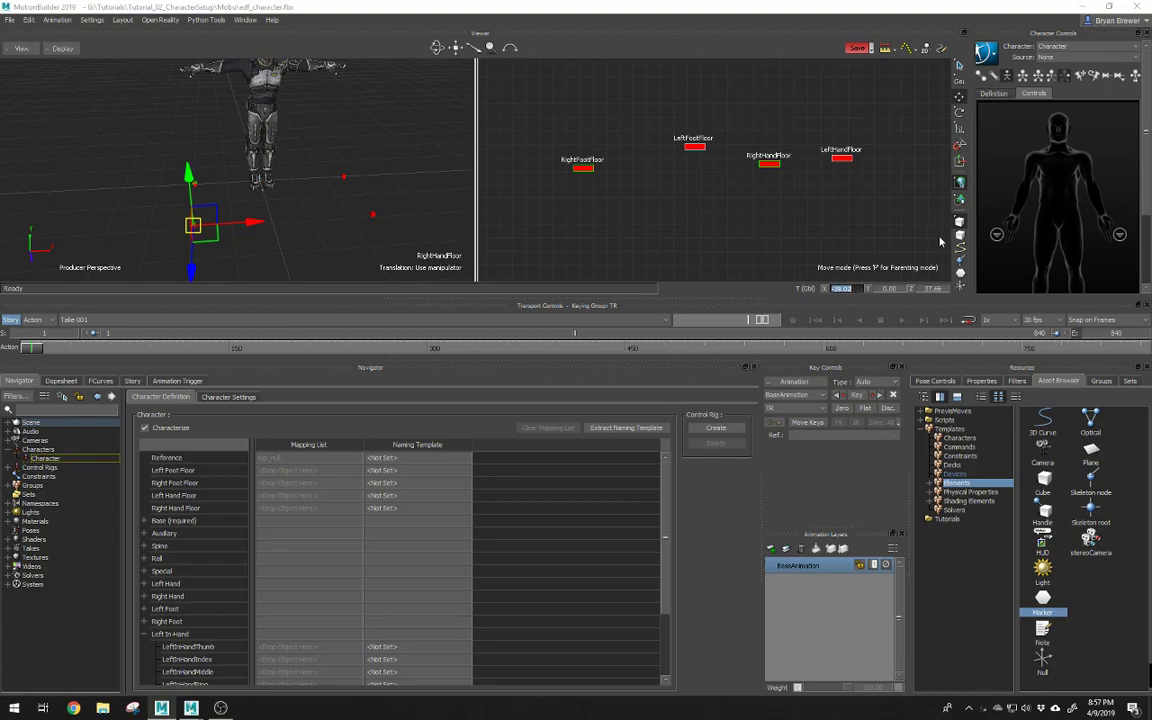
type("-40")
key("Return")
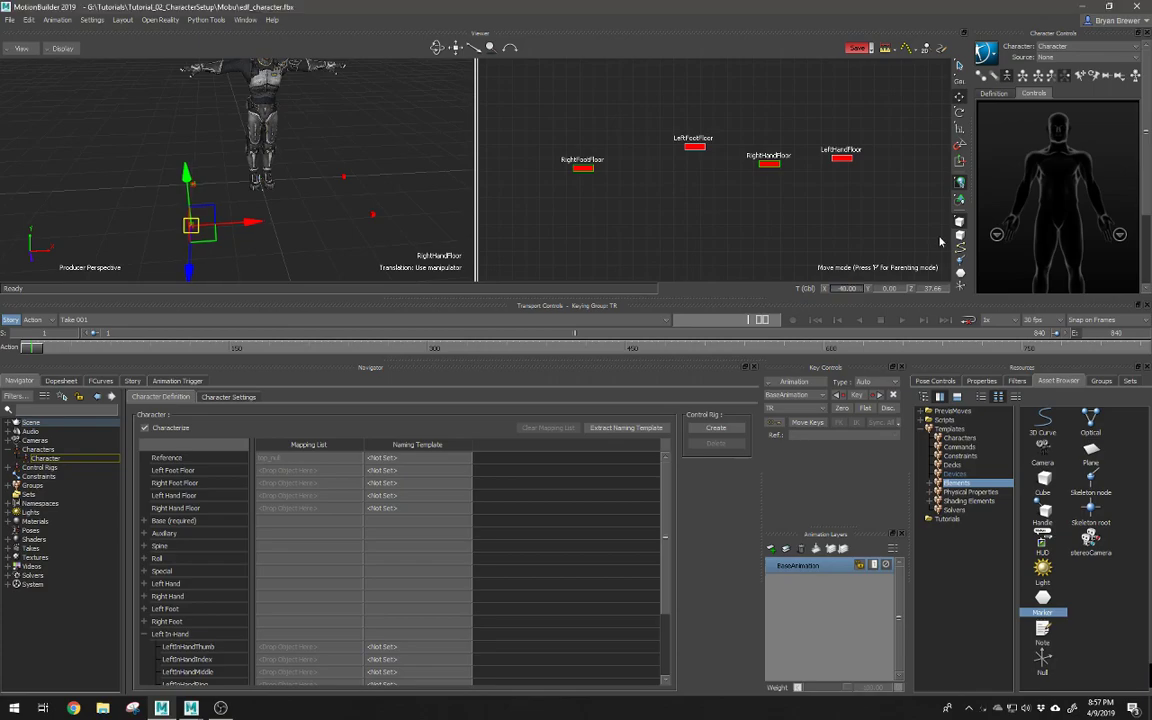
Step: Set the X translation of the LeftFootFloor and LeftHandFloor markers to 40
left_click(694, 146)
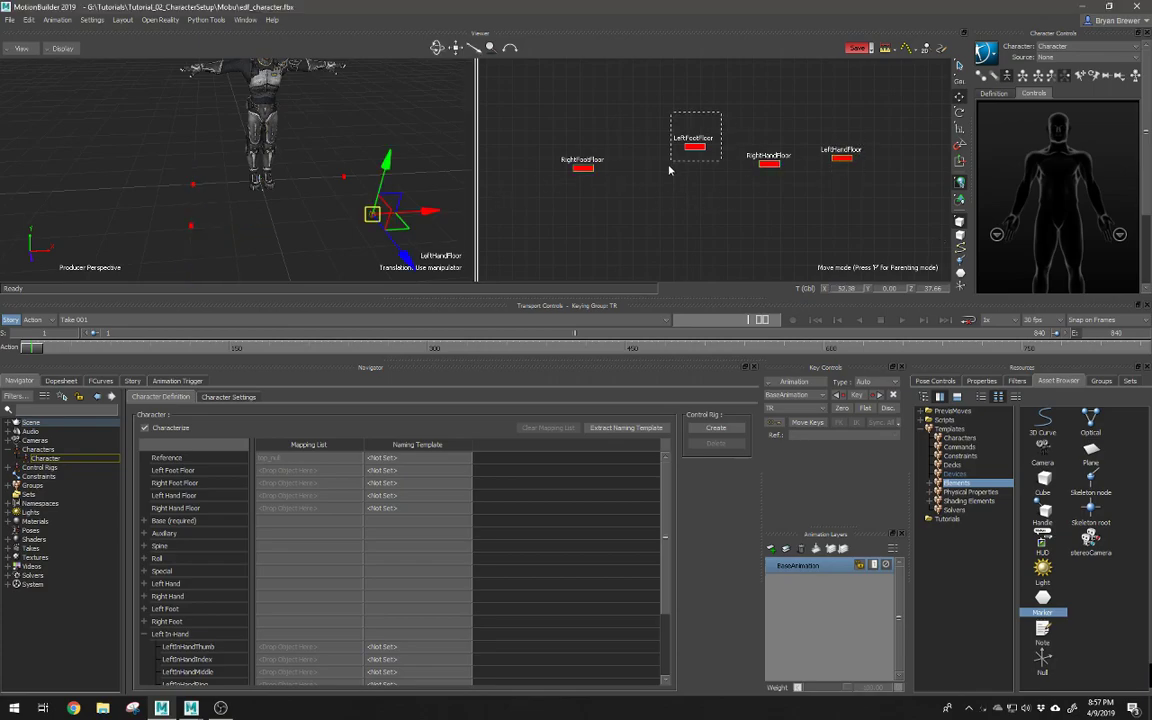
type("40")
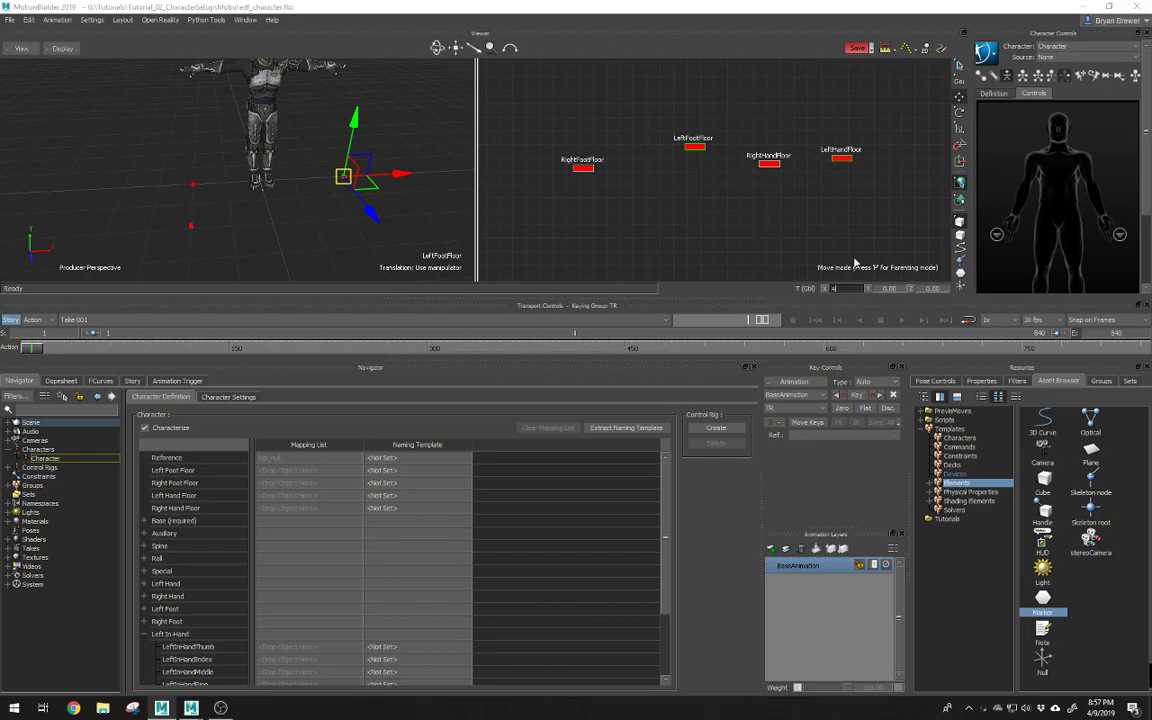
key("Return")
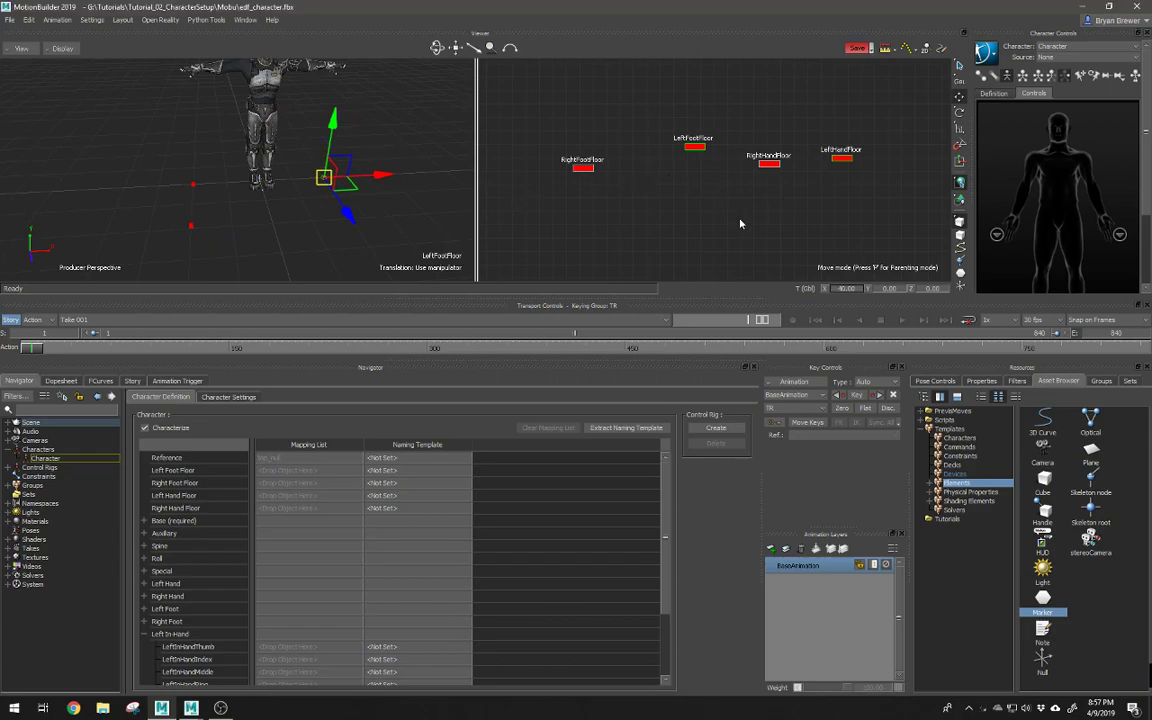
Step: Set the Z translation of the RightHandFloor and LeftHandFloor markers to 40 and deselect them
left_click(726, 225)
left_click(769, 161)
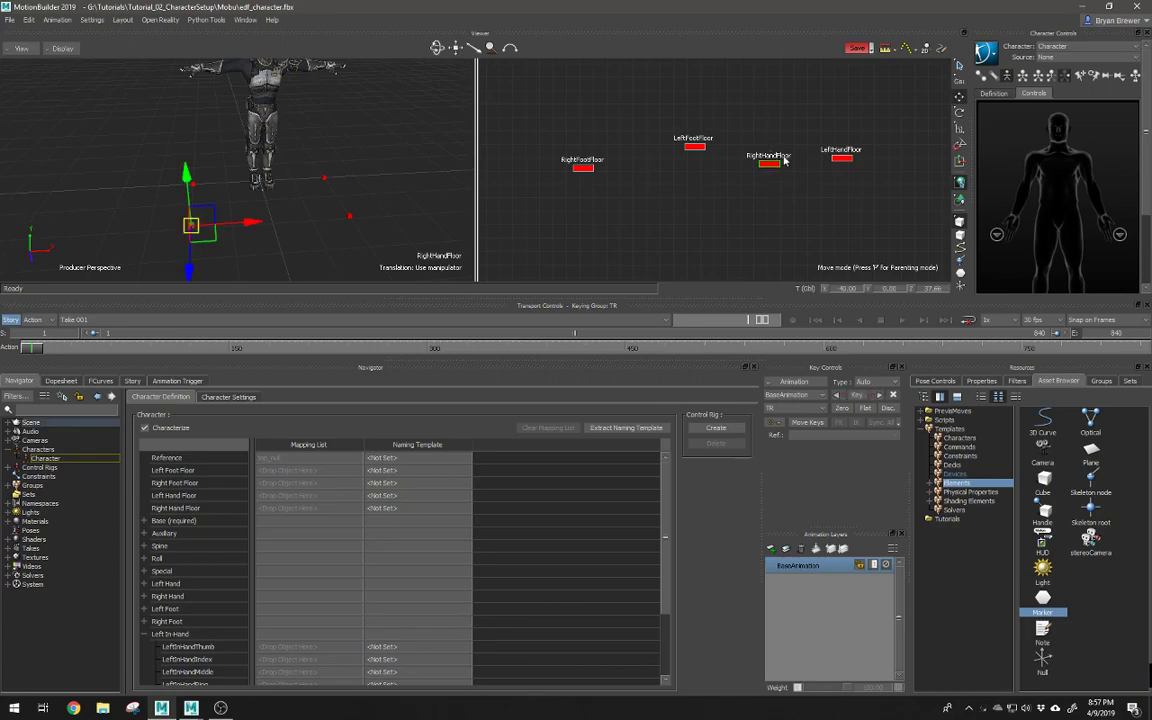
left_click(842, 158)
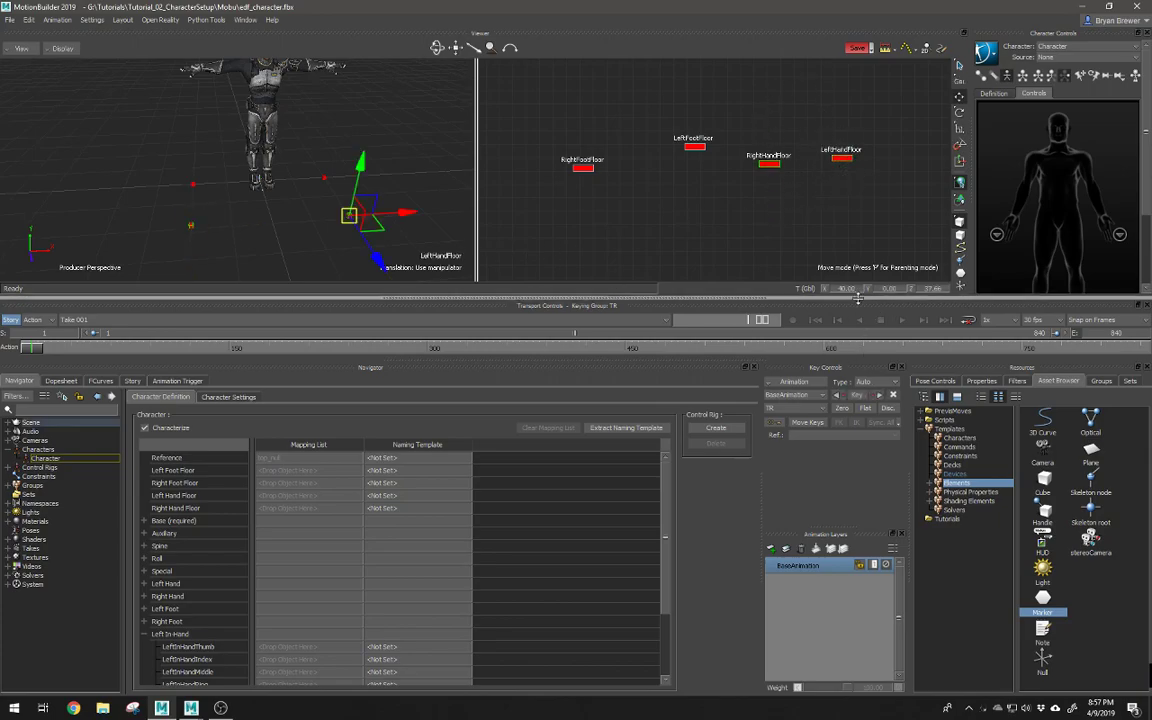
double_click(938, 289)
type("4")
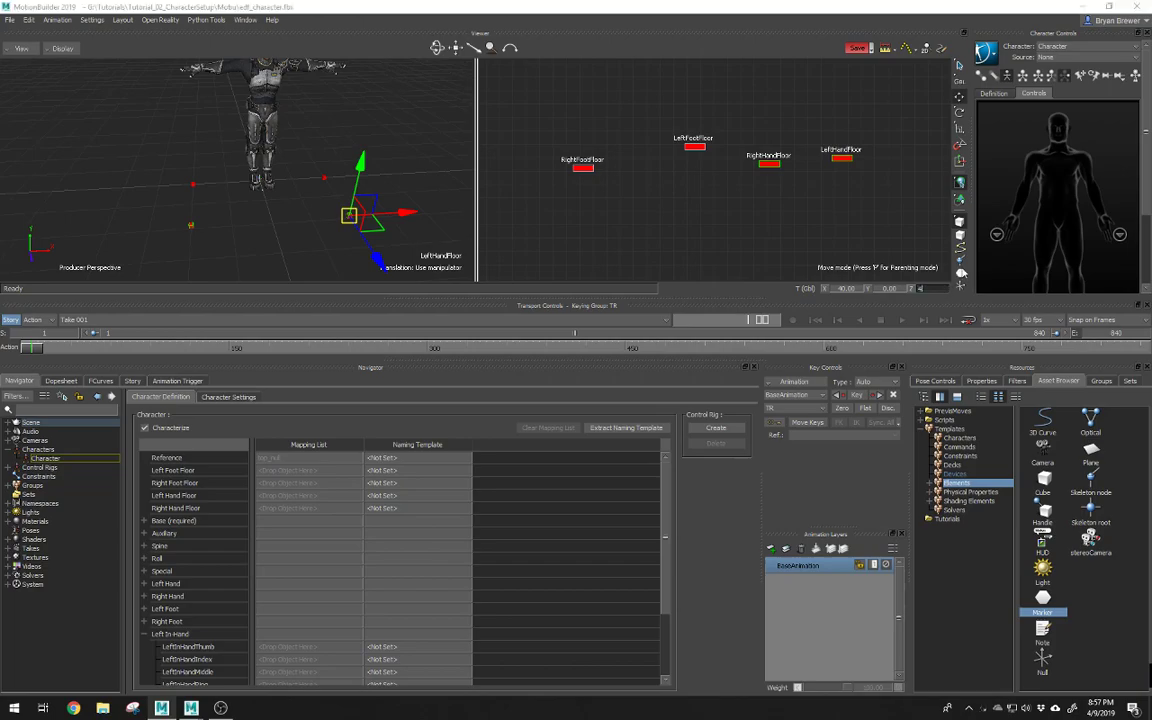
type("0")
key("Return")
left_click(719, 194)
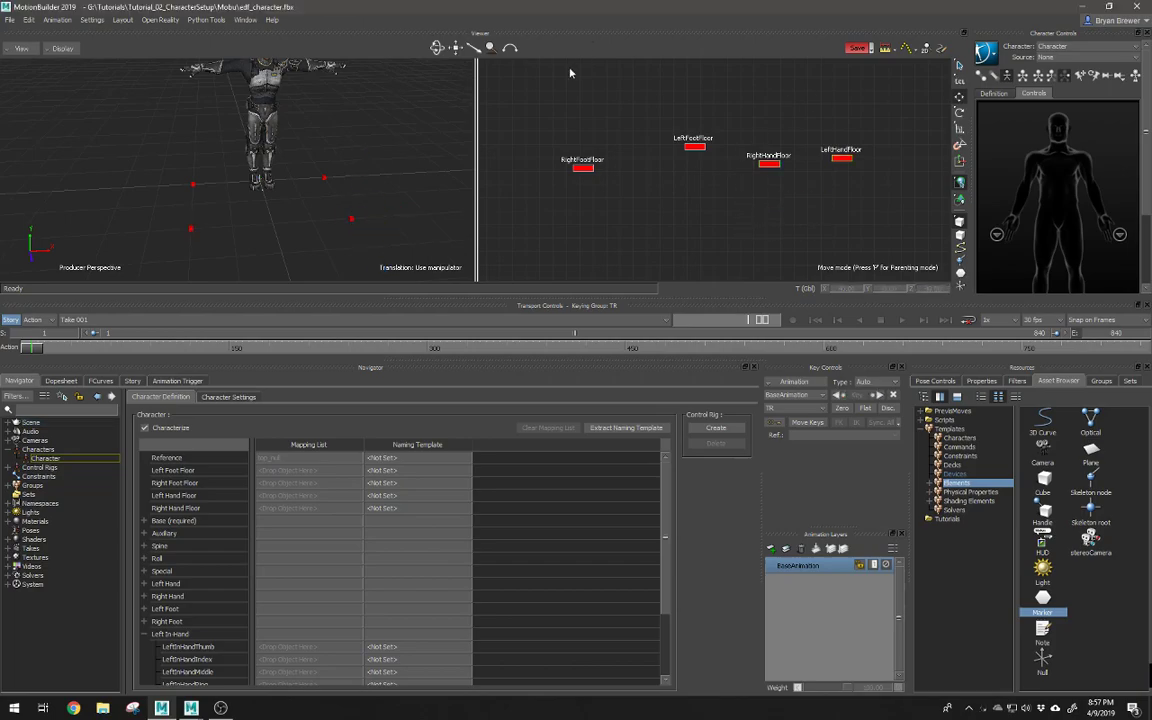
Step: Select all four floor markers and change their colour to orange with a hue of 36
left_click_drag(368, 226, 330, 200, "ctrl+shift")
left_click_drag(797, 184, 842, 166)
left_click_drag(888, 125, 560, 196)
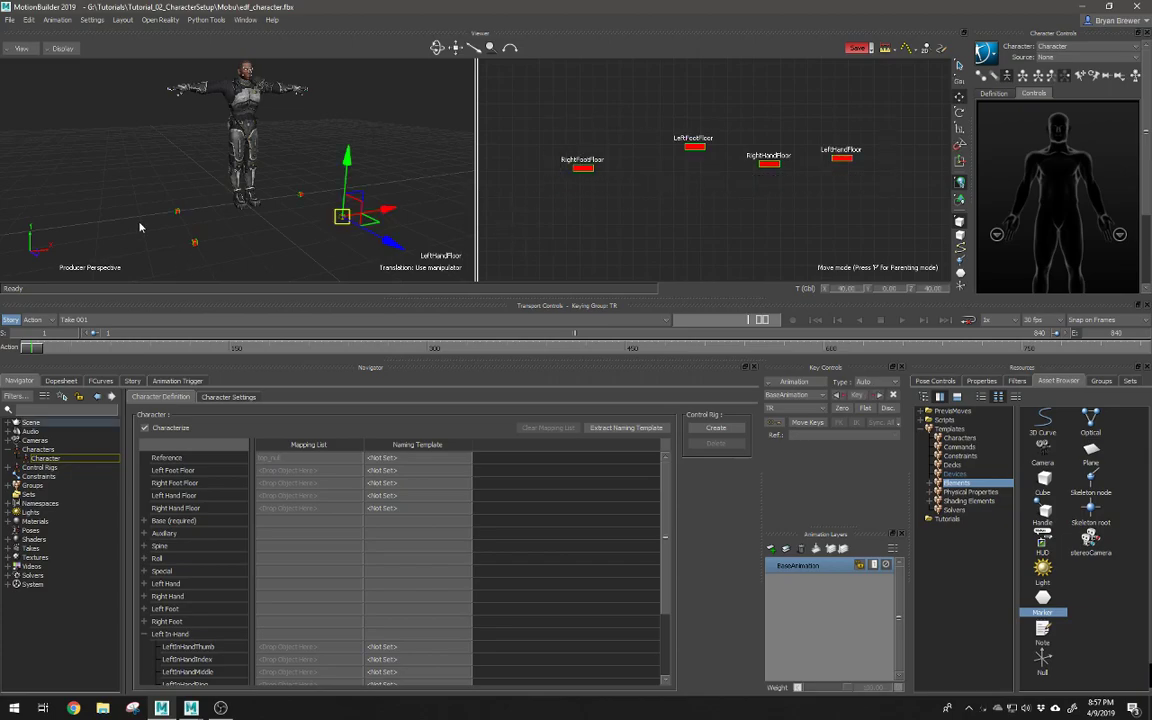
left_click(981, 381)
left_click(925, 461)
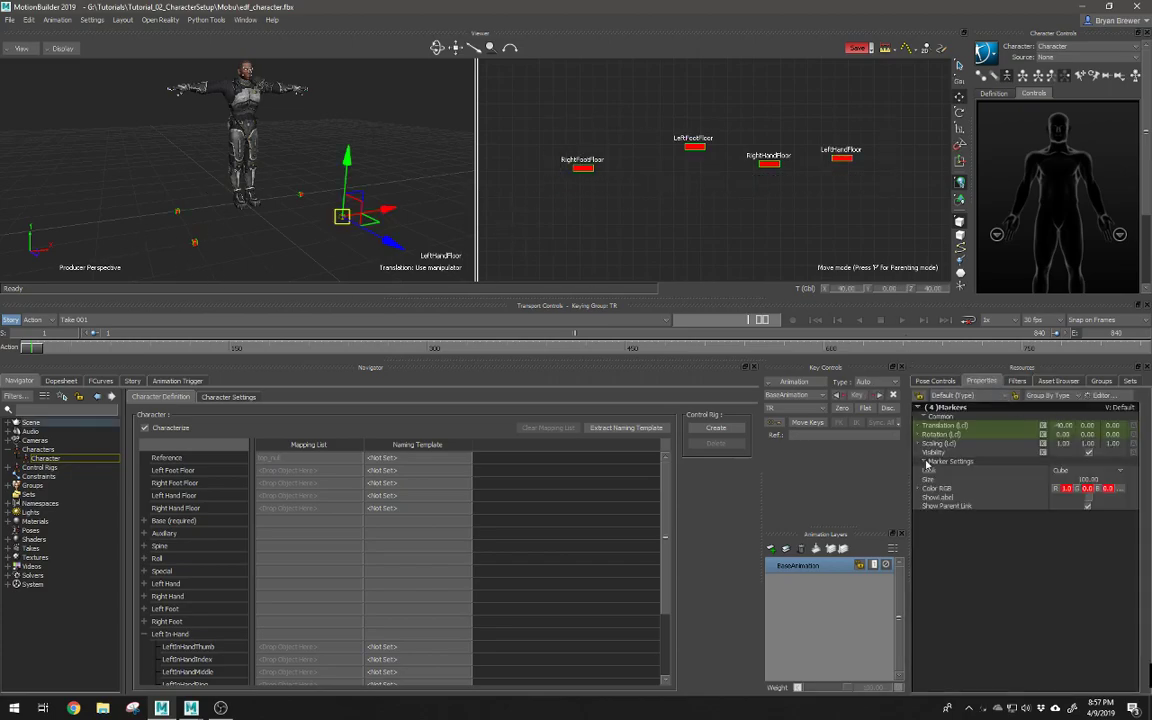
left_click(1120, 488)
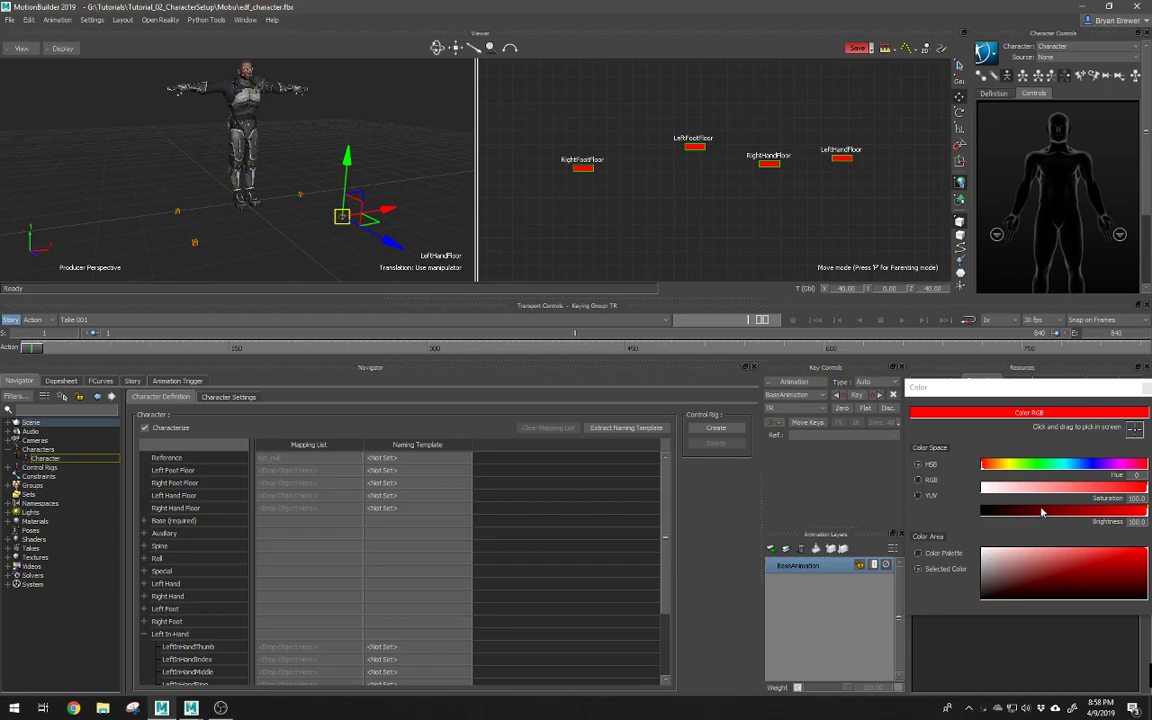
left_click(998, 466)
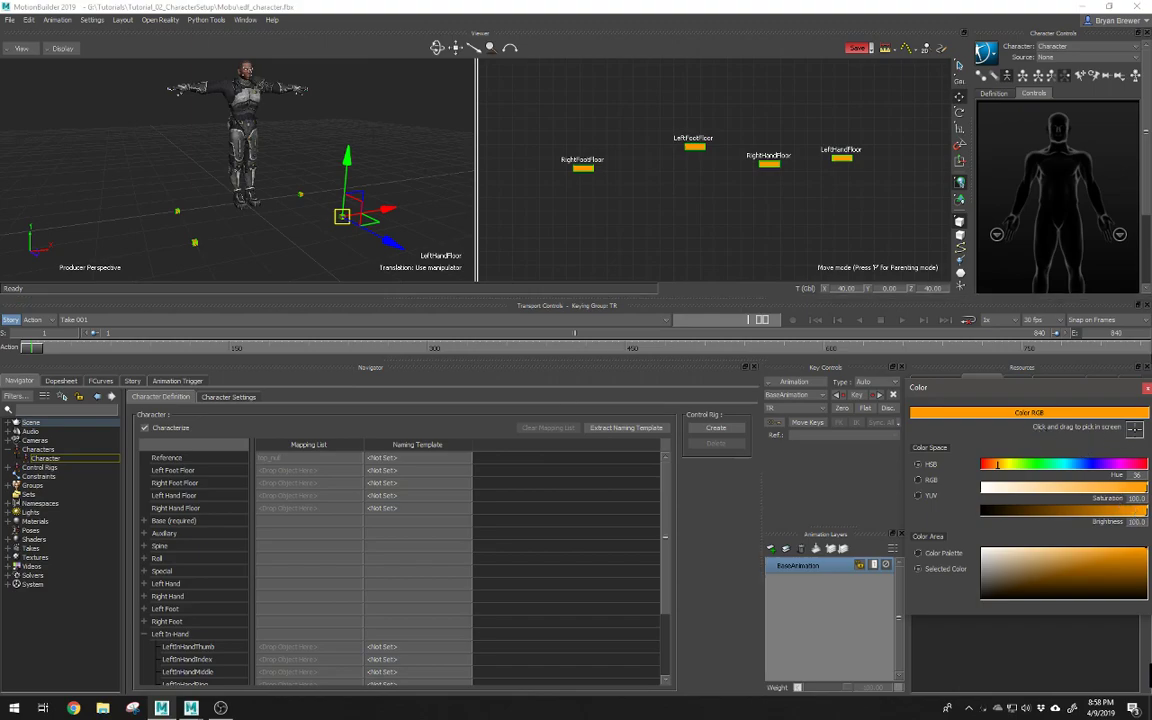
left_click(1147, 388)
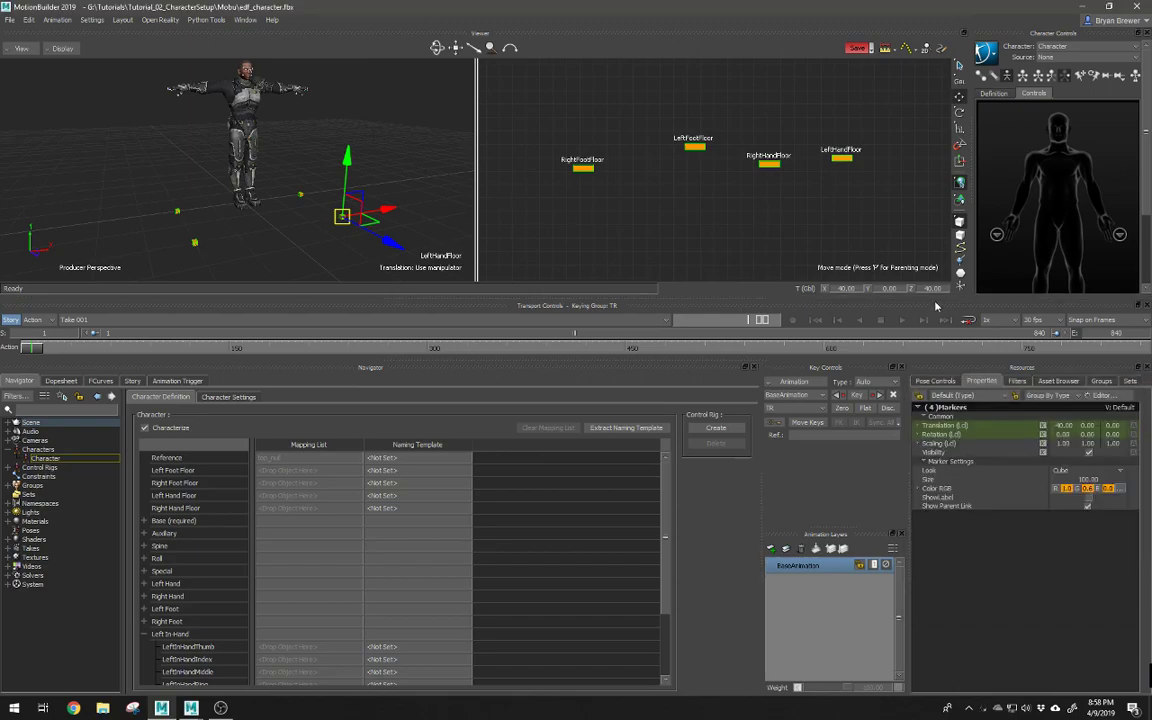
Step: Change the look of the four floor markers to Light Cross
left_click(1068, 471)
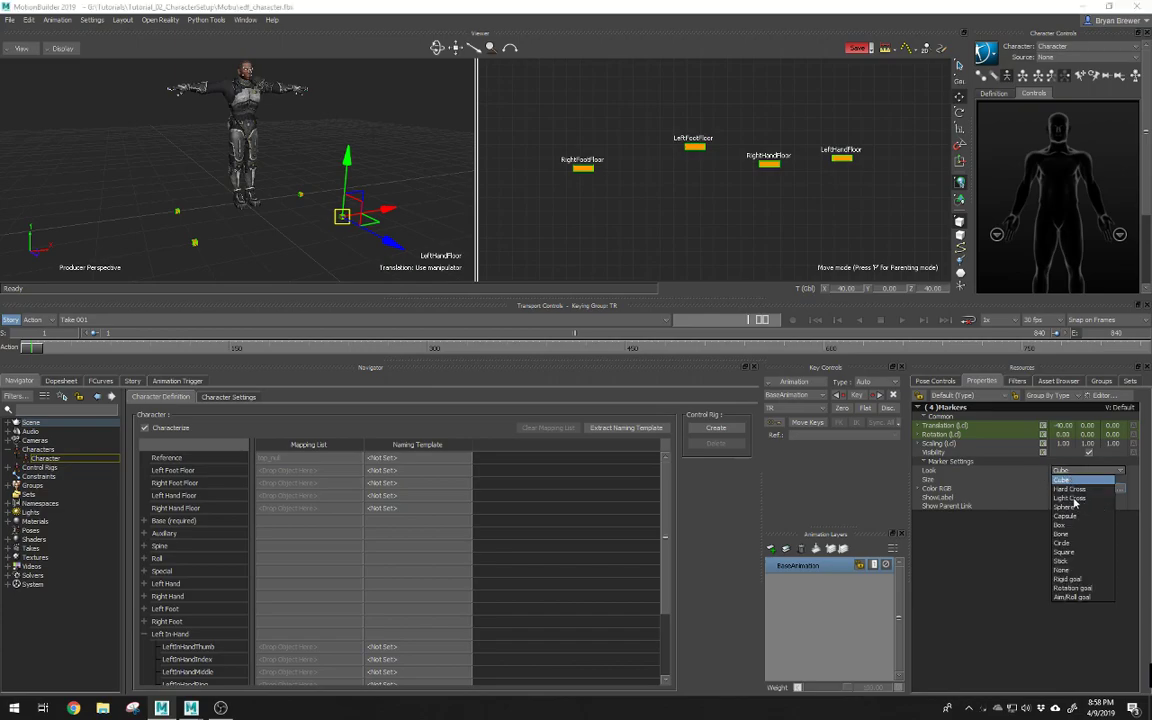
left_click(1069, 497)
right_click_drag(199, 229, 296, 231, "alt")
middle_click_drag(288, 235, 306, 195, "alt")
mouse_move(306, 195)
left_mouse_down("alt")
mouse_move(275, 206)
mouse_move(280, 217)
mouse_move(298, 175)
left_mouse_up("alt")
middle_click_drag(298, 175, 298, 208, "alt")
right_click_drag(298, 208, 267, 203, "alt")
middle_click_drag(267, 203, 280, 216, "alt")
right_click_drag(280, 216, 272, 224, "alt")
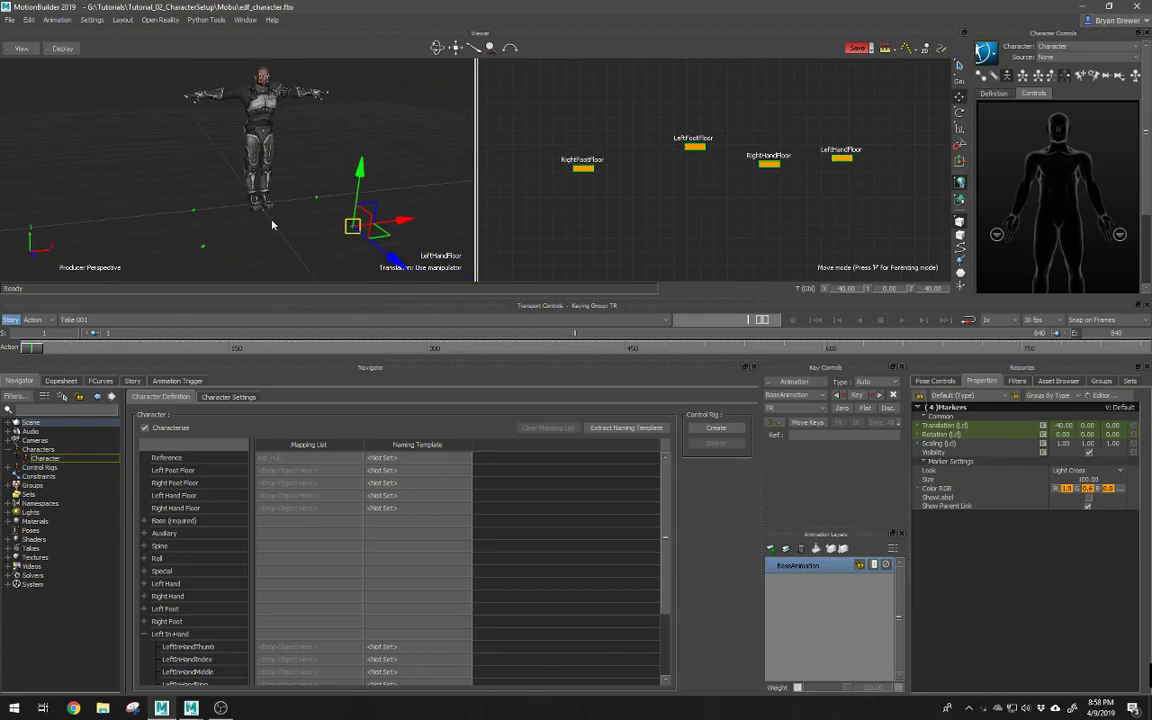
Step: Try to enlarge the four floor markers by scaling them uniformly, and undo the scaling
key("s")
left_click_drag(316, 209, 561, 176)
left_click_drag(699, 158, 783, 215)
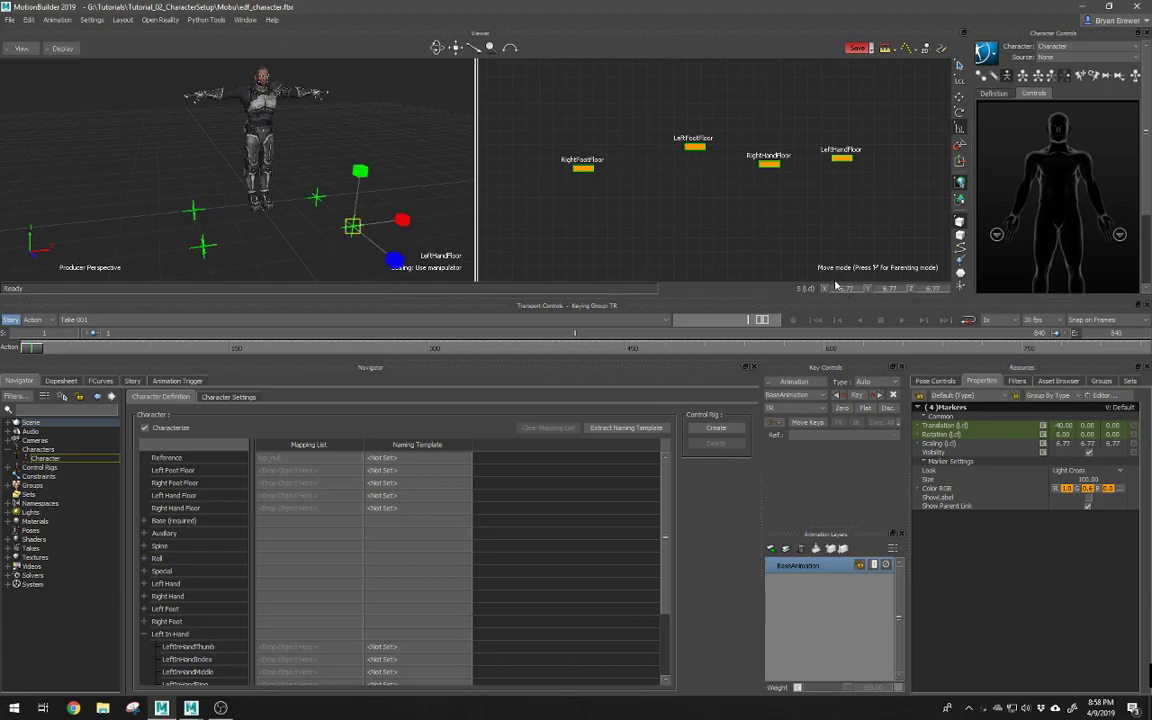
key("ctrl+z")
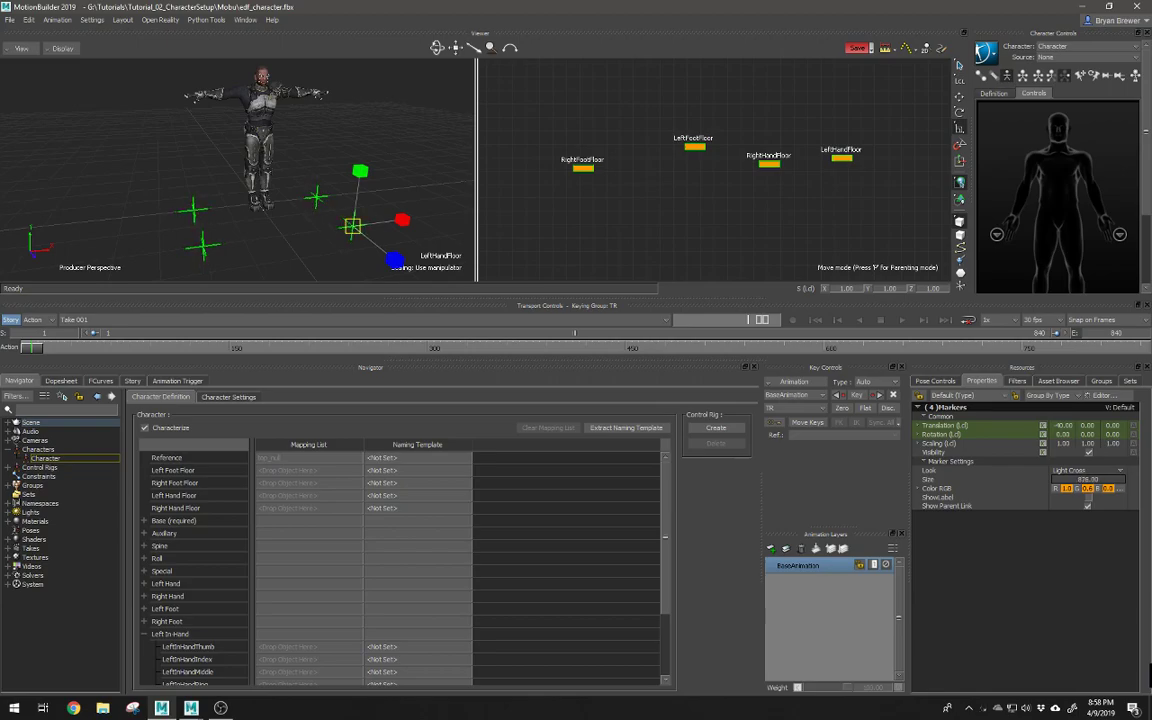
Step: Enlarge the four floor markers to a Size property of about 838 and deselect them
left_click(628, 265)
left_click_drag(250, 228, 293, 210, "alt")
key("ctrl+a")
key("ctrl+a")
key("ctrl+a")
left_click_drag(246, 247, 386, 134, "alt")
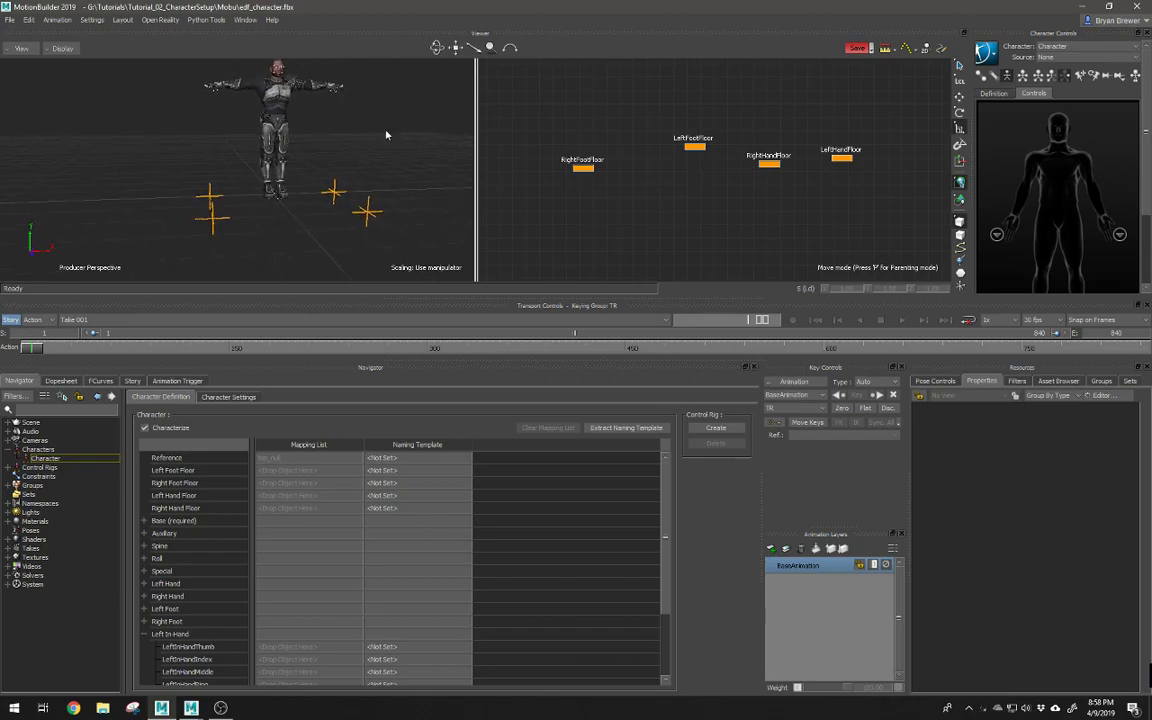
Step: Examine the RightHandFloor and RightFootFloor markers and their placement relative to the character's feet and the floor
left_click_drag(307, 237, 172, 218, "alt")
mouse_move(309, 215)
left_mouse_down("alt")
mouse_move(360, 219)
mouse_move(337, 216)
left_mouse_up("alt")
left_click(275, 206)
right_click_drag(345, 220, 380, 221, "alt")
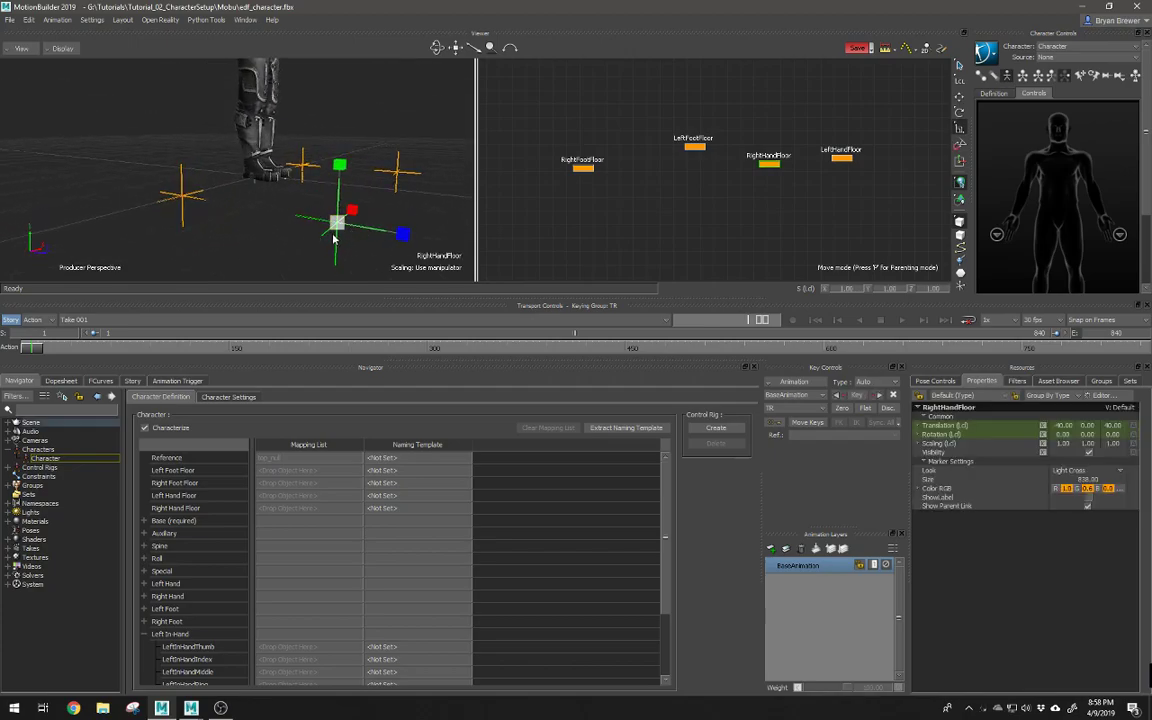
key("t")
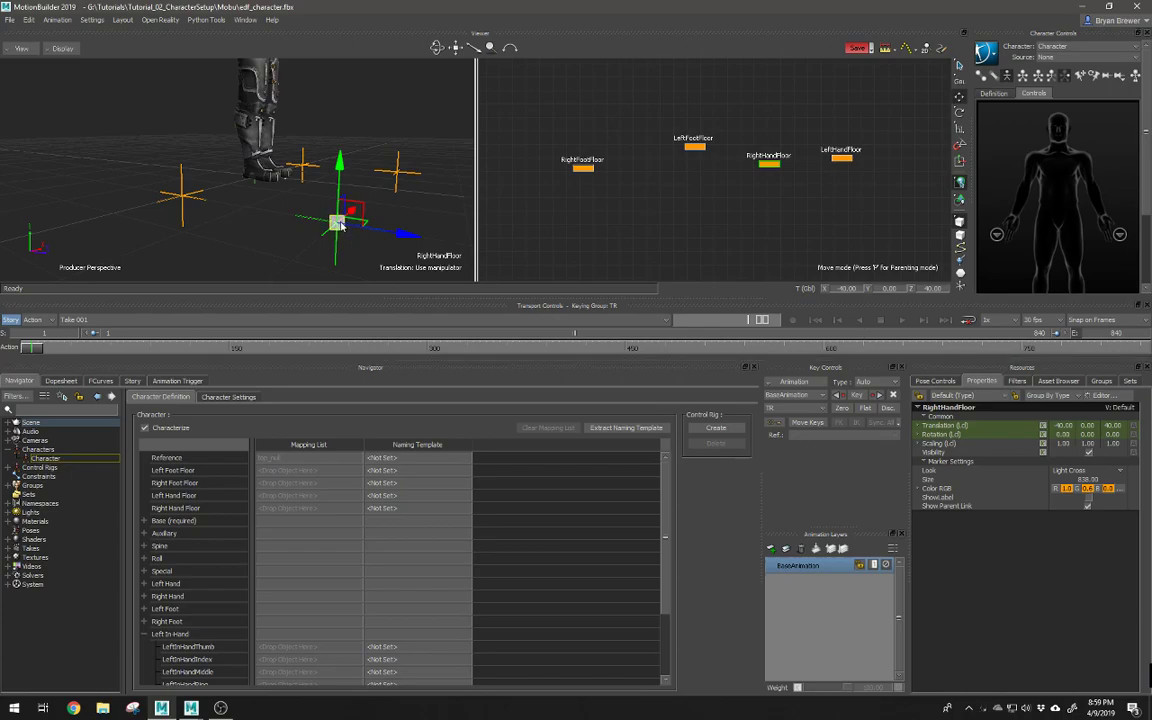
left_click(375, 208)
left_click_drag(375, 208, 273, 198, "ctrl")
mouse_move(273, 198)
left_mouse_down("shift")
mouse_move(278, 219)
mouse_move(262, 214)
left_mouse_up("shift")
left_click(202, 219)
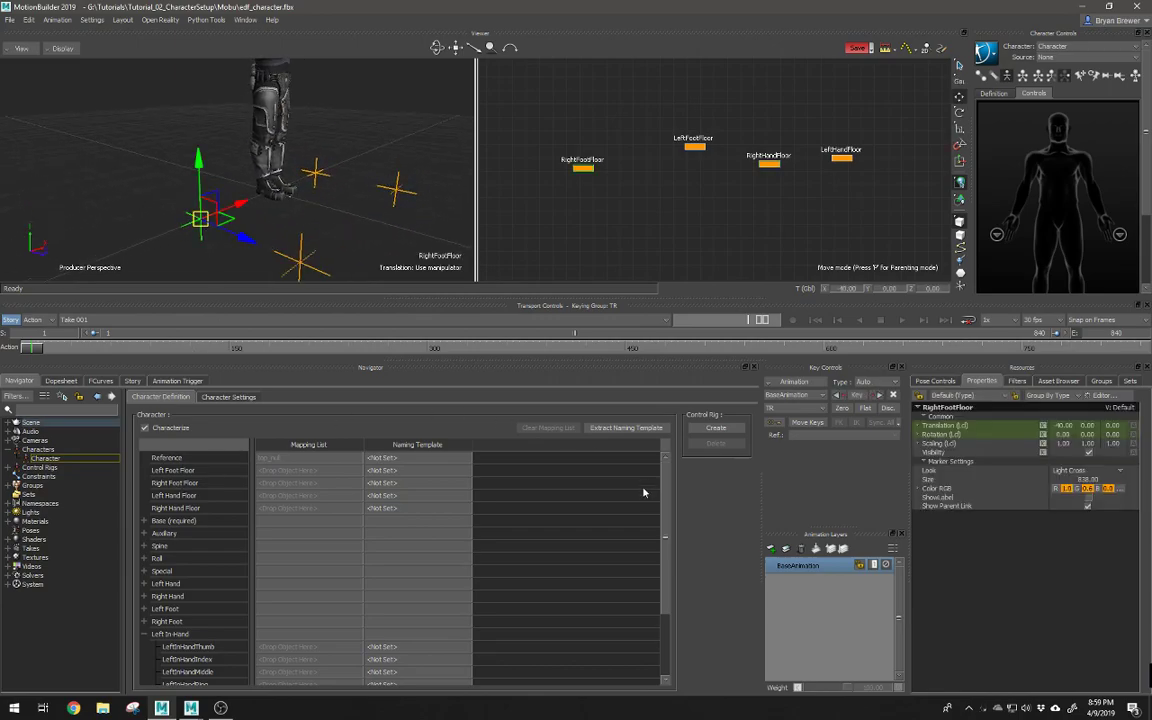
left_click_drag(667, 500, 291, 206)
scroll(330, 225, "down", 2)
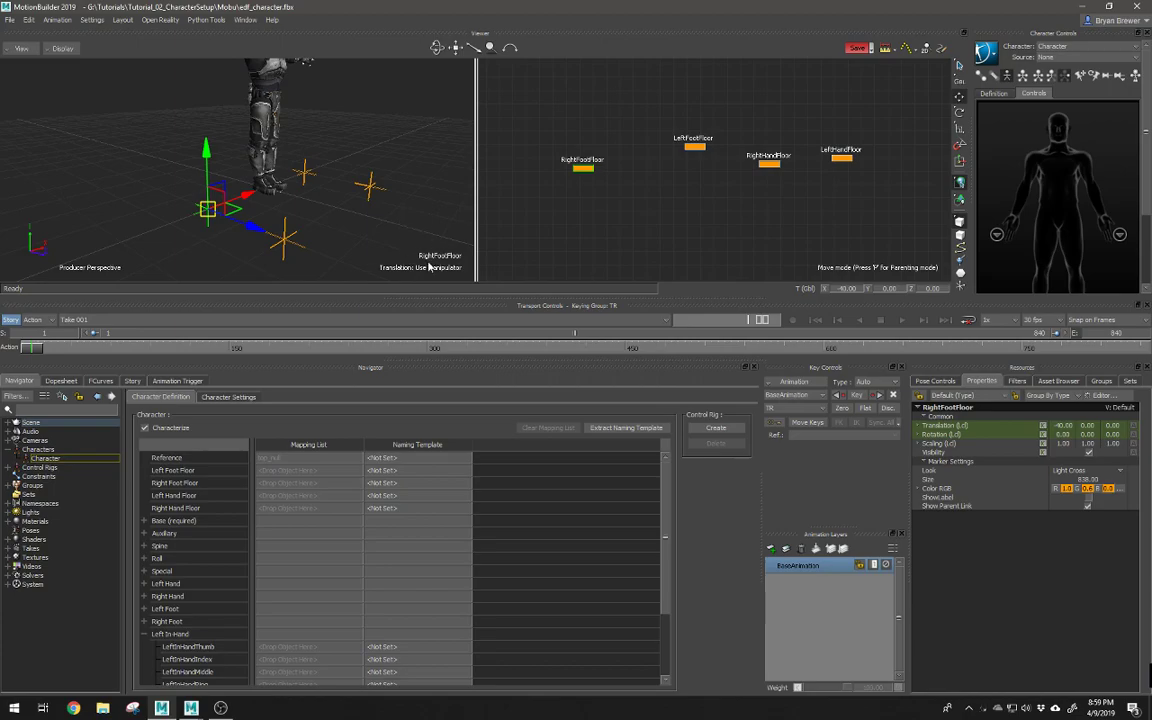
left_click_drag(285, 205, 264, 290, "alt")
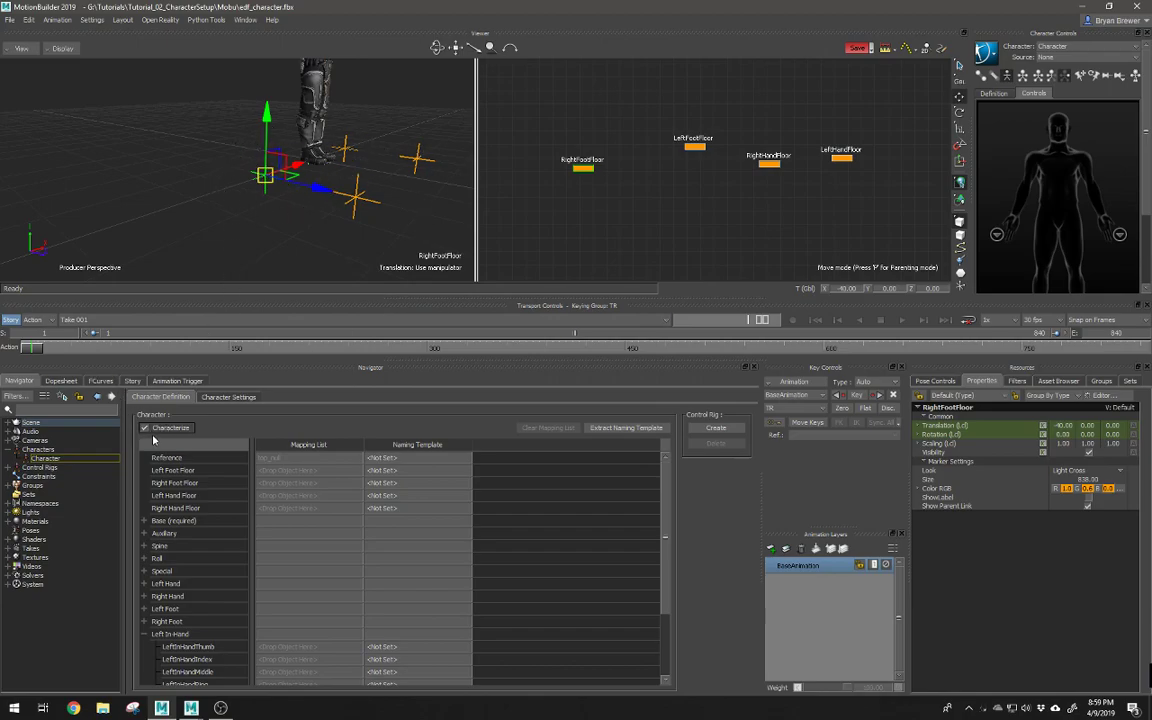
Step: Remove the characterization and map LeftFootFloor, RightFootFloor, LeftHandFloor and RightHandFloor to the matching floor slots of the character definition
left_click(145, 428)
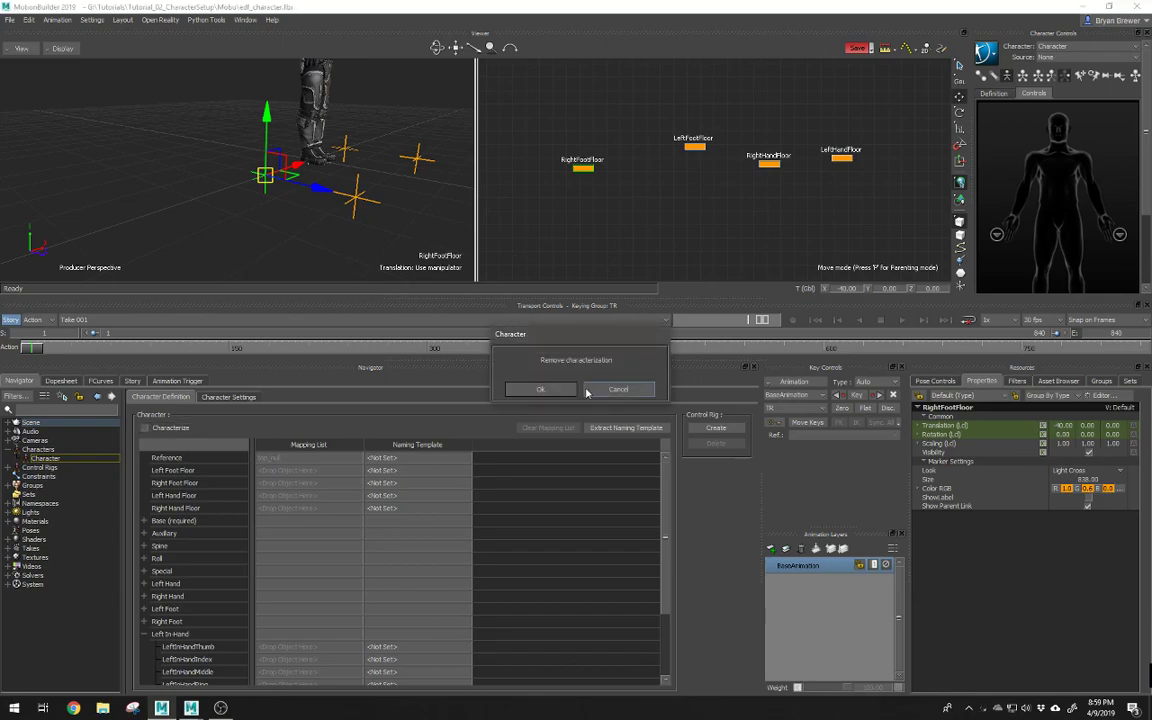
left_click(541, 389)
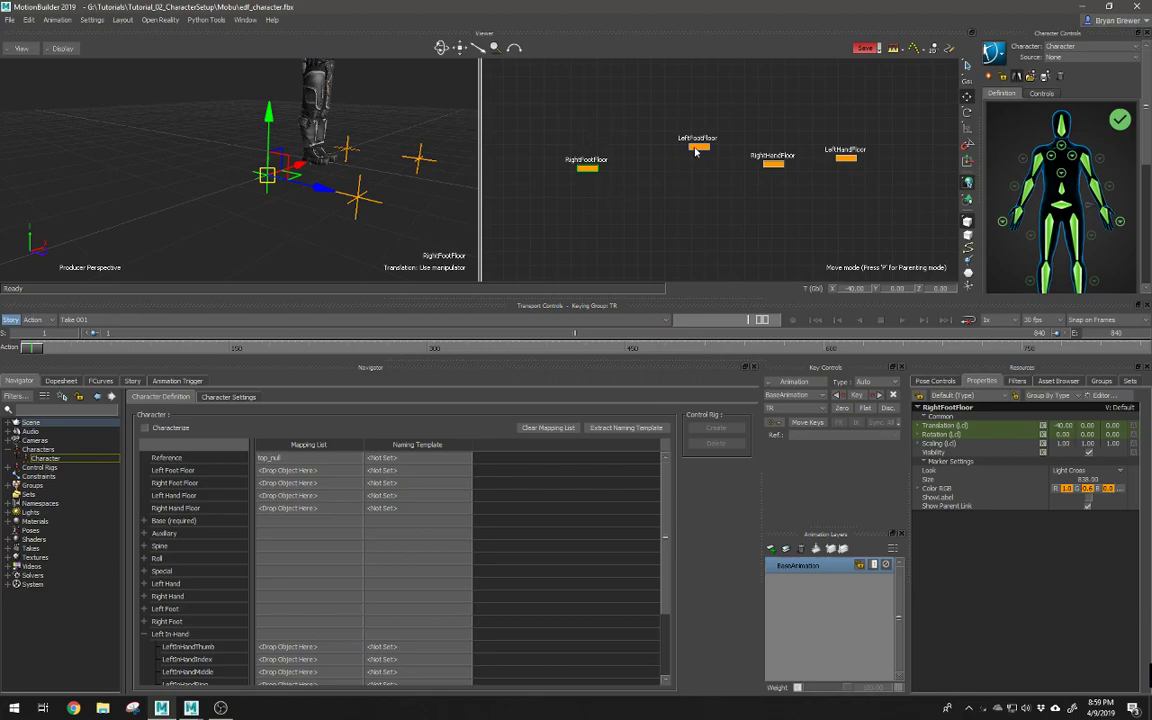
left_click_drag(674, 173, 272, 470)
left_click_drag(594, 176, 311, 484, "alt")
left_click_drag(845, 155, 320, 497, "alt")
left_click_drag(772, 160, 310, 509, "alt")
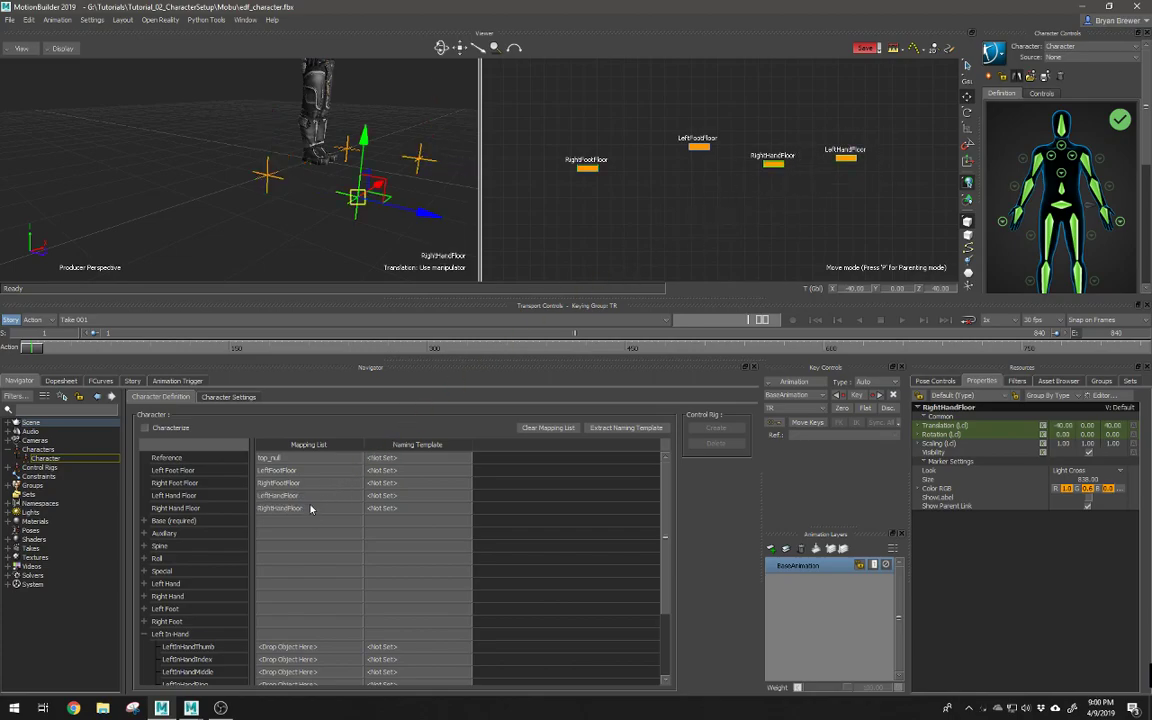
Step: Characterize the character again with the floor markers mapped, and view it from the front
left_click(145, 427)
left_click(532, 390)
left_click_drag(356, 178, 257, 215, "ctrl+shift")
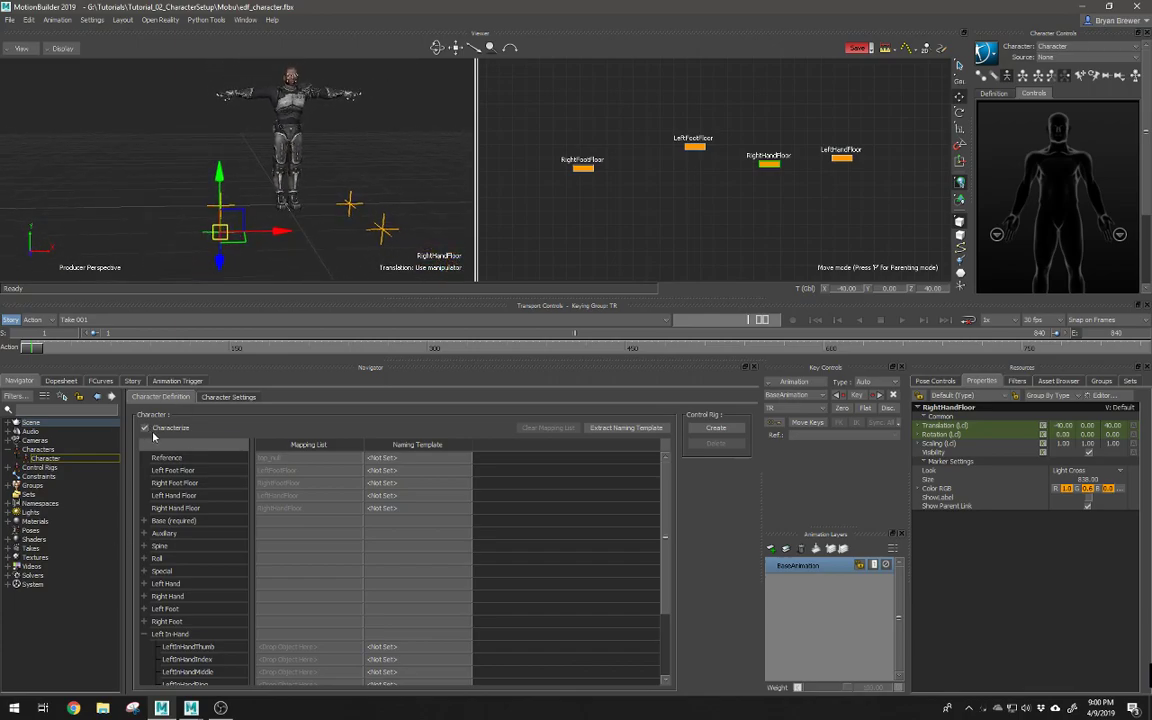
left_click_drag(337, 137, 275, 105, "shift")
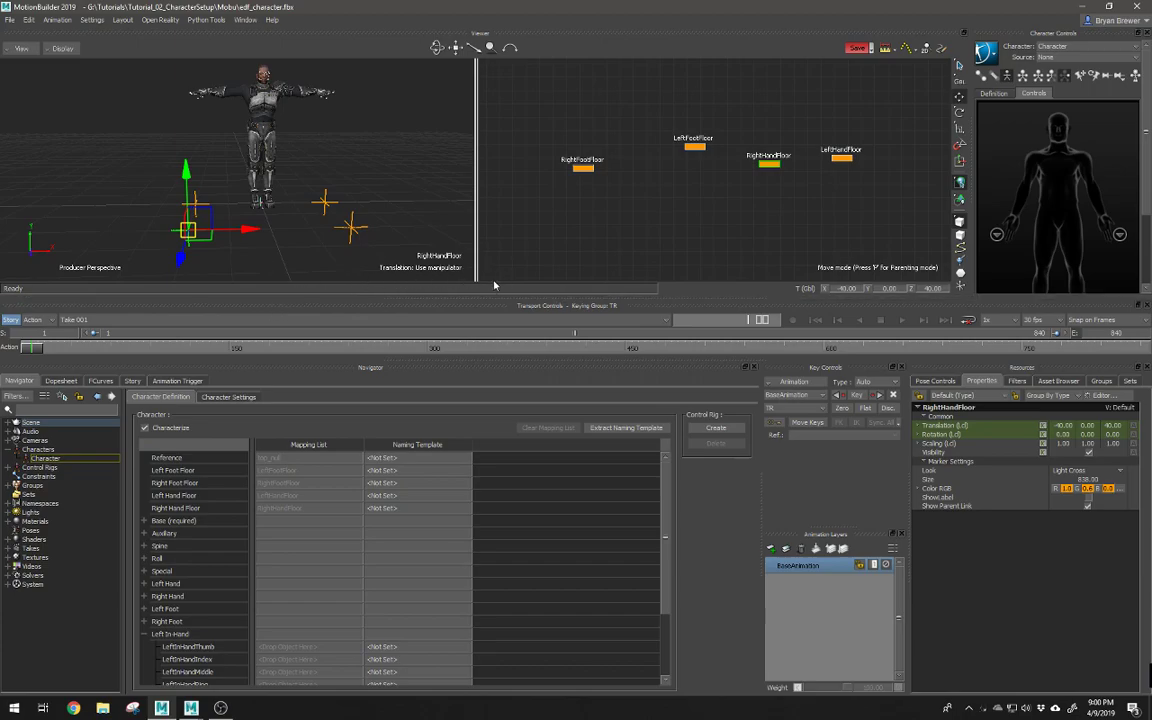
Step: Enlarge the viewer area and deselect the RightHandFloor marker
left_click_drag(467, 296, 467, 368)
right_click_drag(317, 279, 327, 288, "alt")
left_click_drag(327, 288, 352, 303, "alt")
left_click(310, 301)
right_click_drag(310, 301, 323, 271, "alt")
left_click_drag(323, 271, 380, 257, "alt")
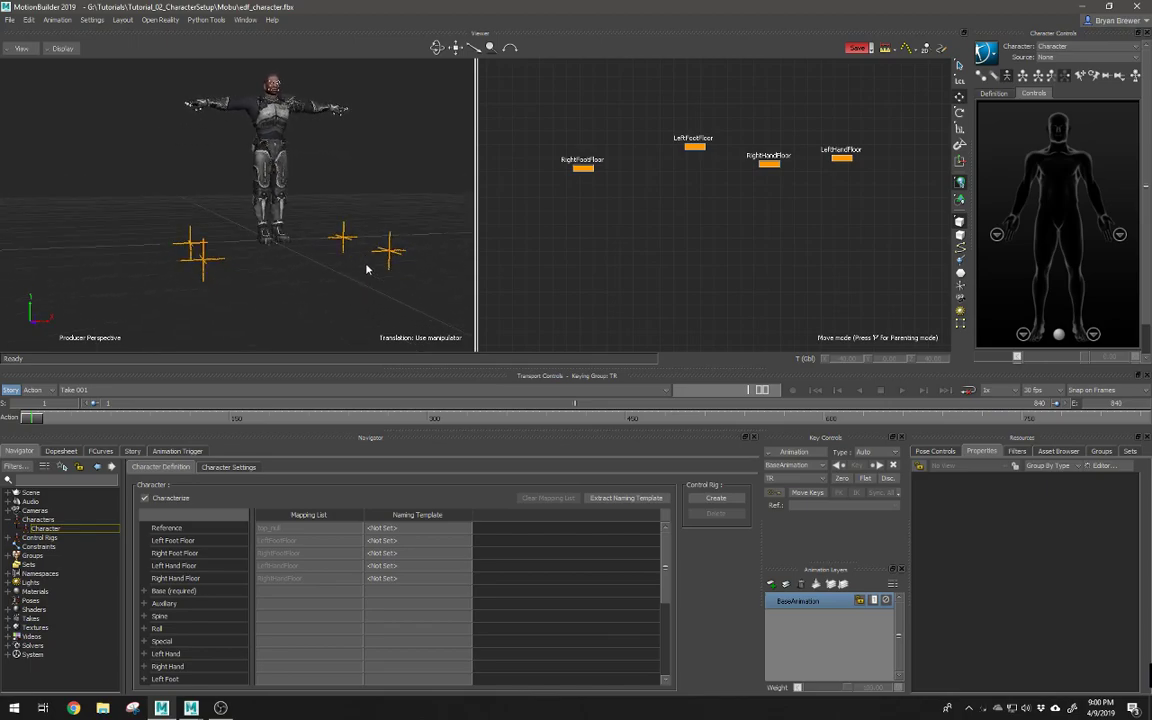
left_click_drag(346, 303, 345, 268, "alt")
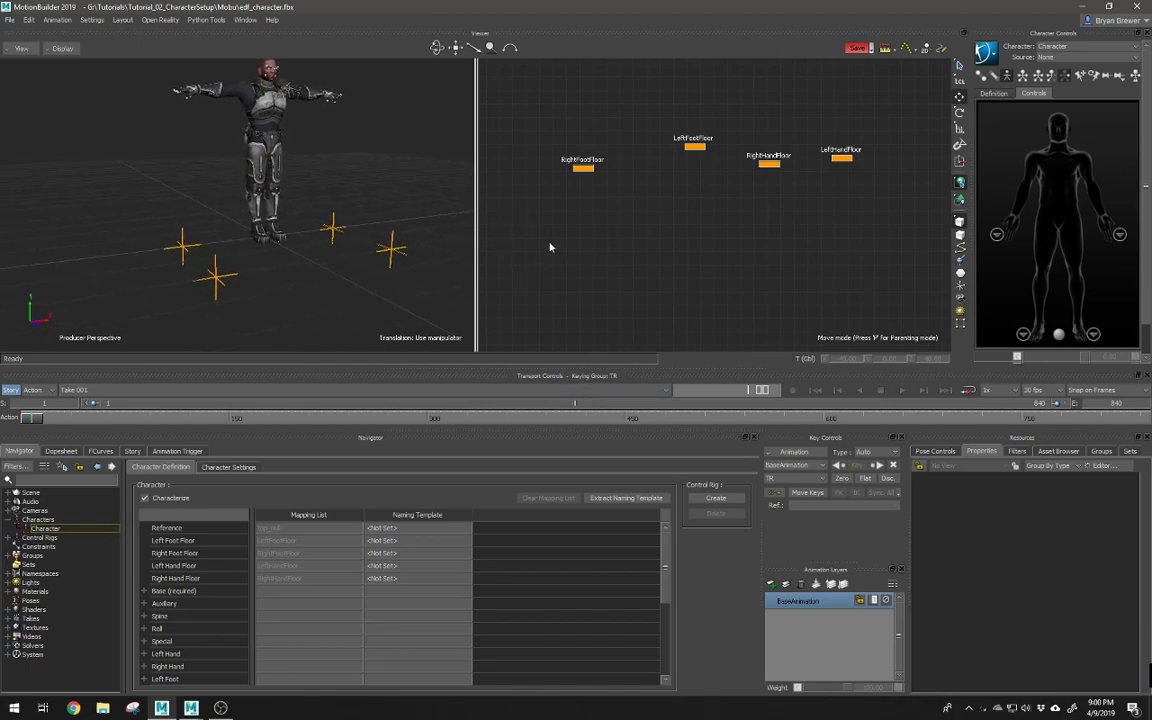
Step: Frame the character's upper body closely and switch the perspective view to X-Ray display to show its skeleton
middle_click_drag(366, 218, 371, 240, "alt")
left_click_drag(371, 240, 327, 220, "alt")
right_click_drag(327, 220, 330, 230, "alt")
middle_click_drag(330, 230, 318, 258, "alt")
left_click_drag(318, 258, 333, 256, "alt")
middle_click_drag(333, 256, 328, 235, "alt")
right_click_drag(314, 252, 352, 247, "alt")
middle_click_drag(352, 247, 344, 262, "alt")
left_click_drag(344, 262, 336, 229, "alt")
key("ctrl+a")
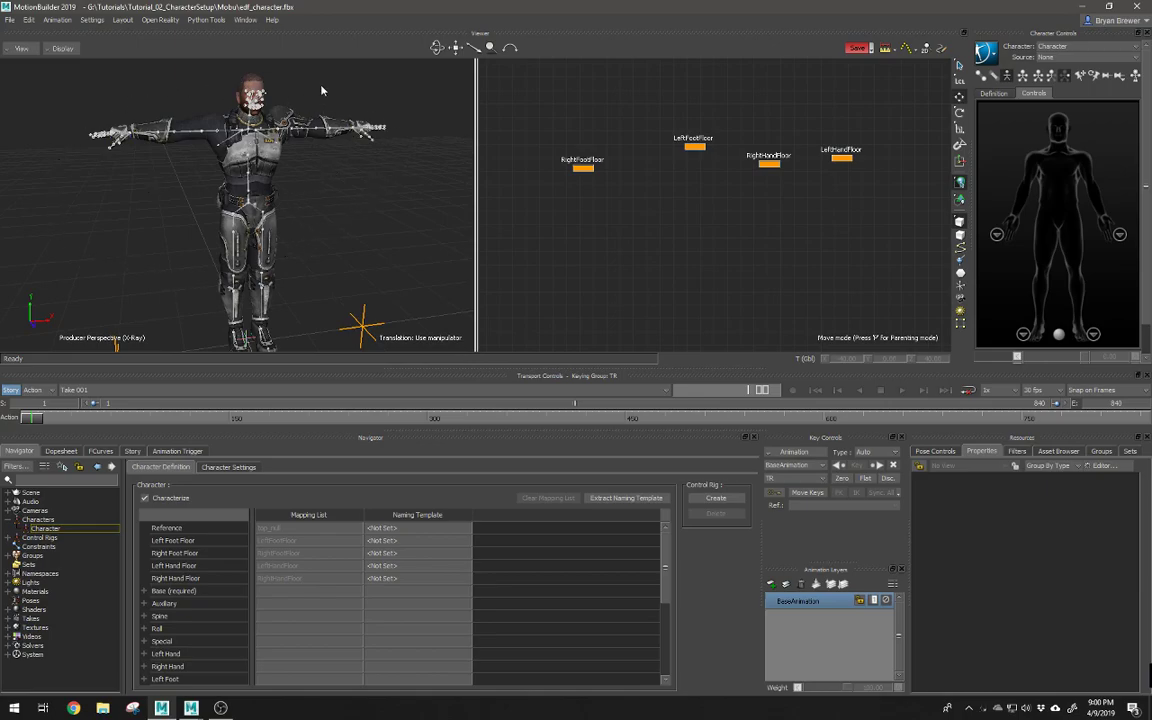
Step: Select the Root node together with its whole skeleton branch in the schematic view and frame the full hierarchy
left_click_drag(283, 222, 268, 168, "ctrl+shift")
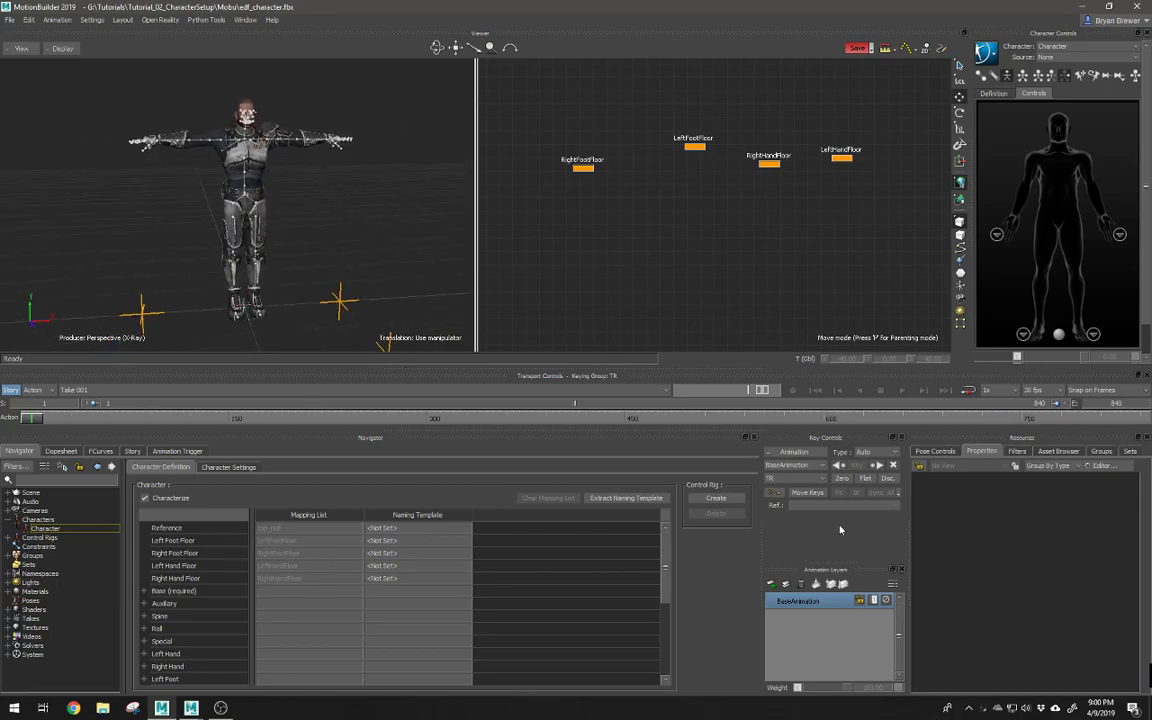
key("a")
left_click_drag(784, 178, 812, 178, "ctrl")
left_click_drag(714, 86, 839, 200, "shift")
left_click_drag(690, 200, 751, 192, "ctrl")
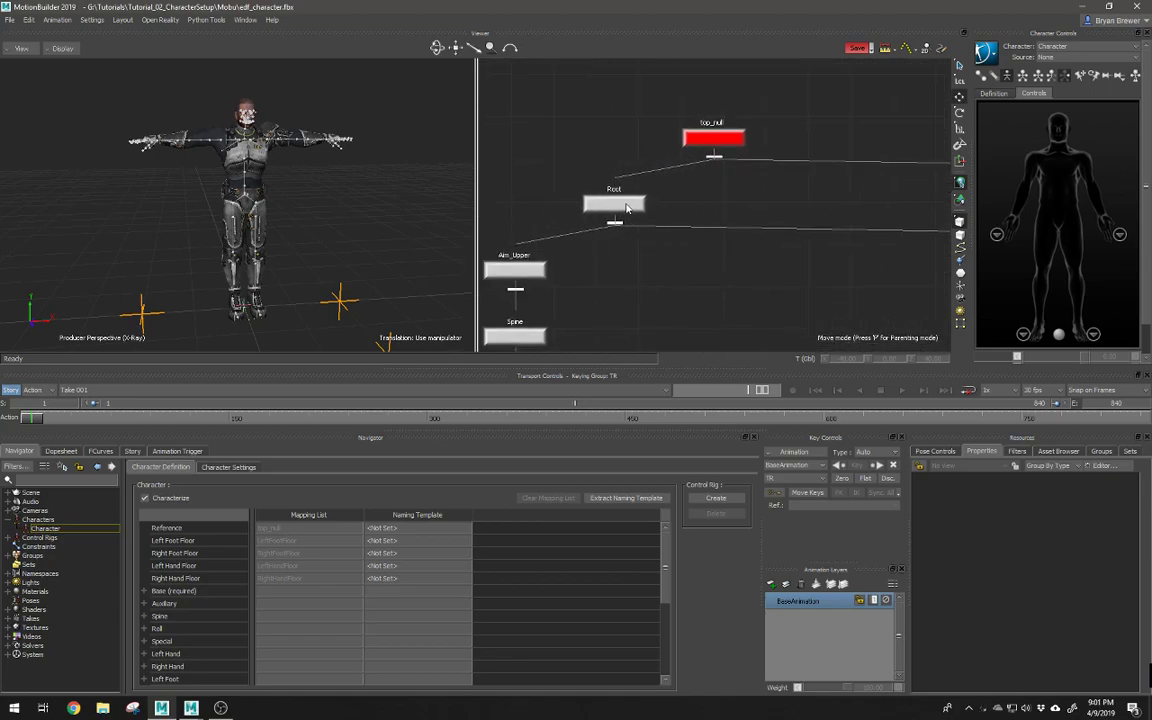
double_click(626, 207)
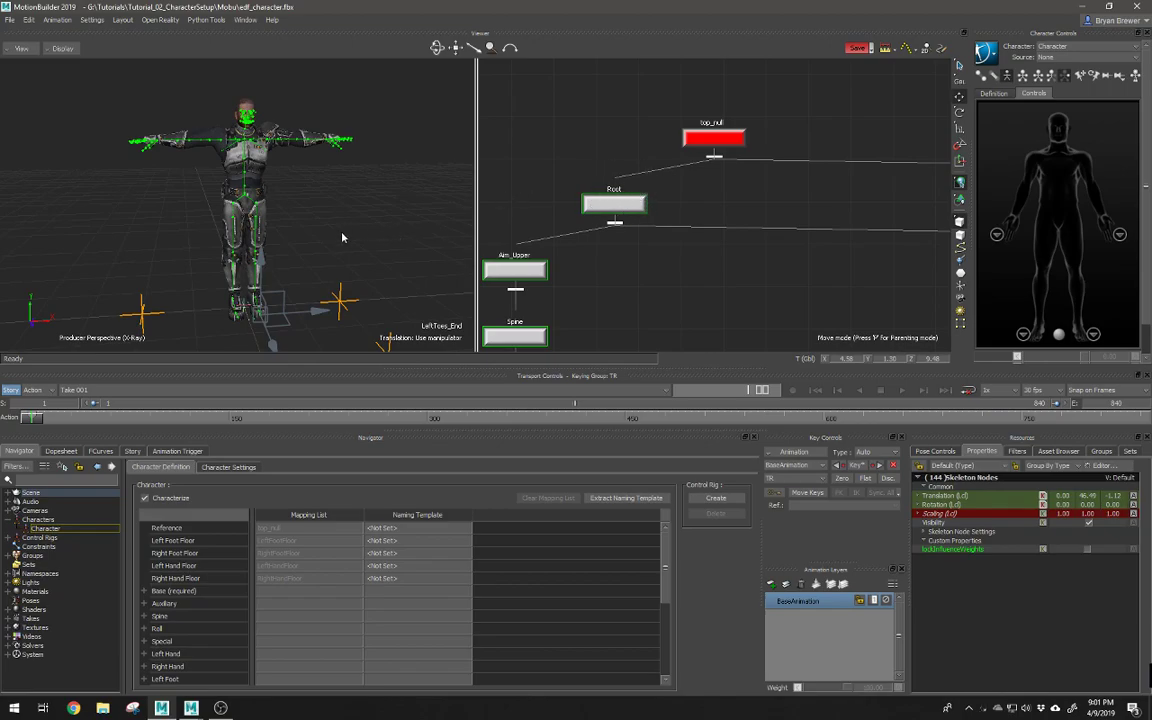
left_click(743, 222)
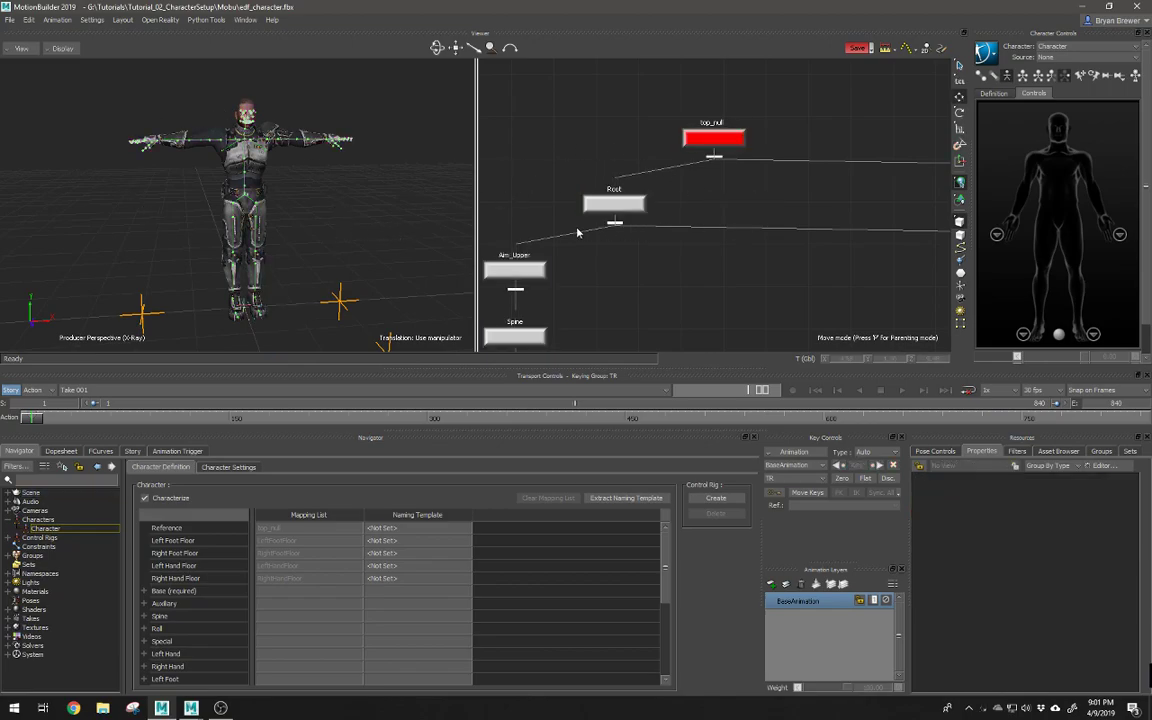
double_click(624, 210)
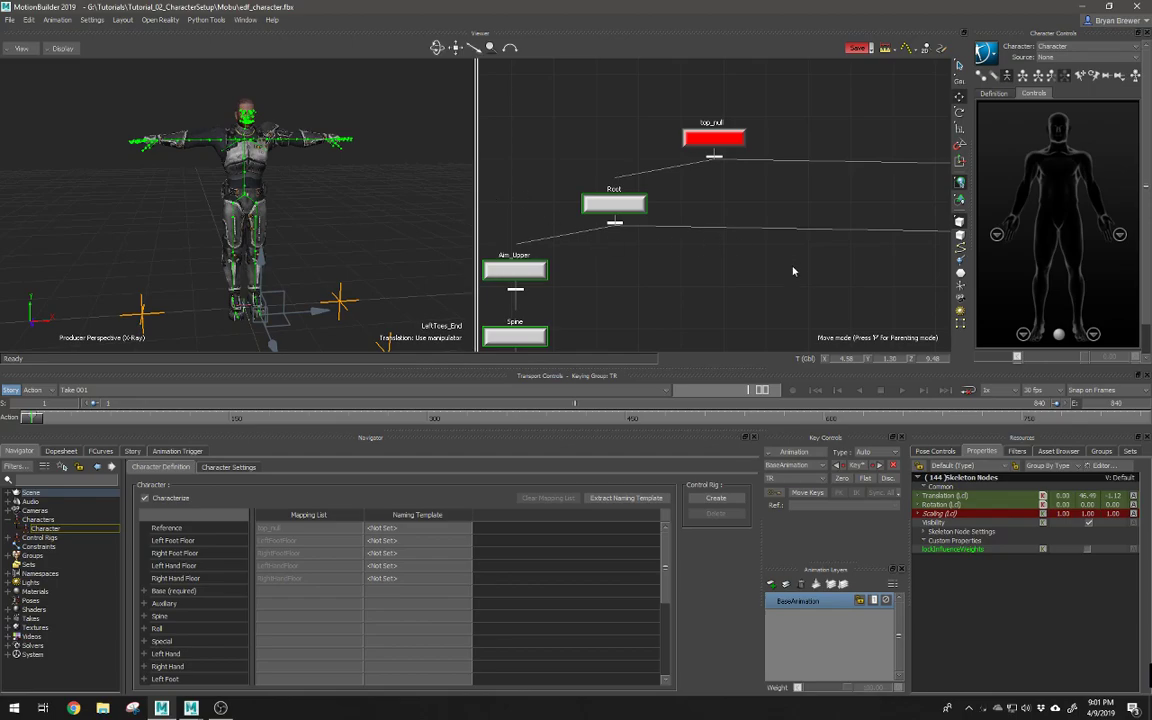
key("a")
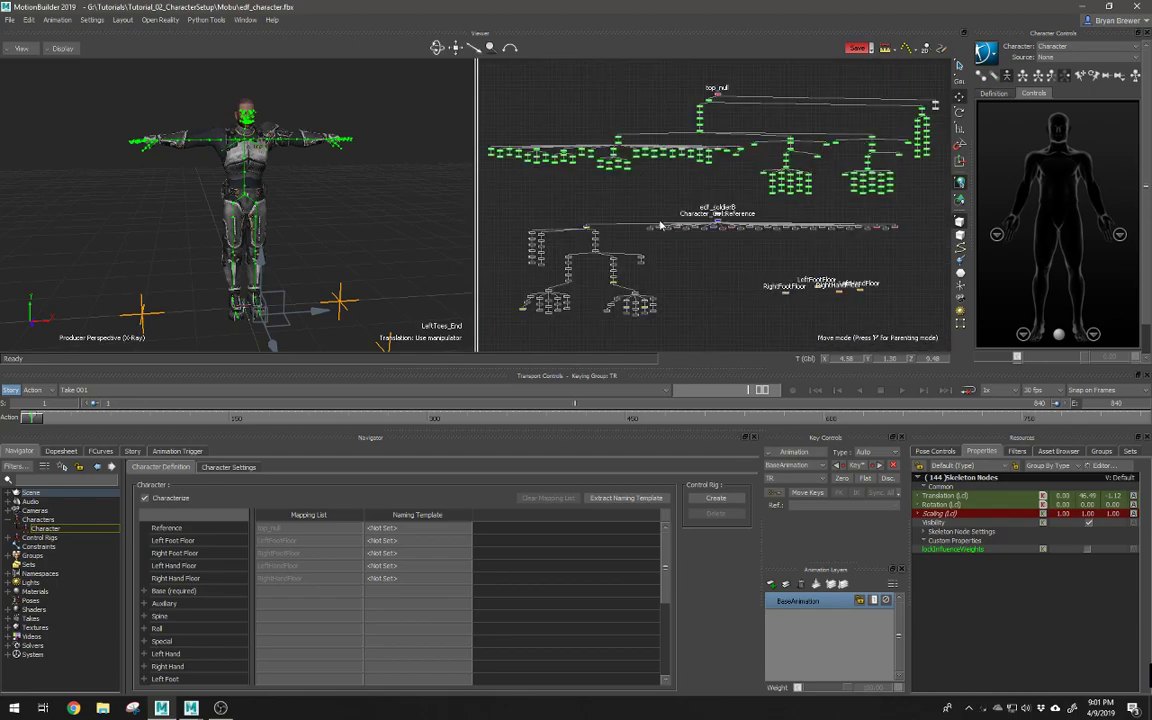
Step: Set the color of the selected skeleton nodes to a pure blue with hue 242, saturation 100 and brightness 100
left_click(926, 531)
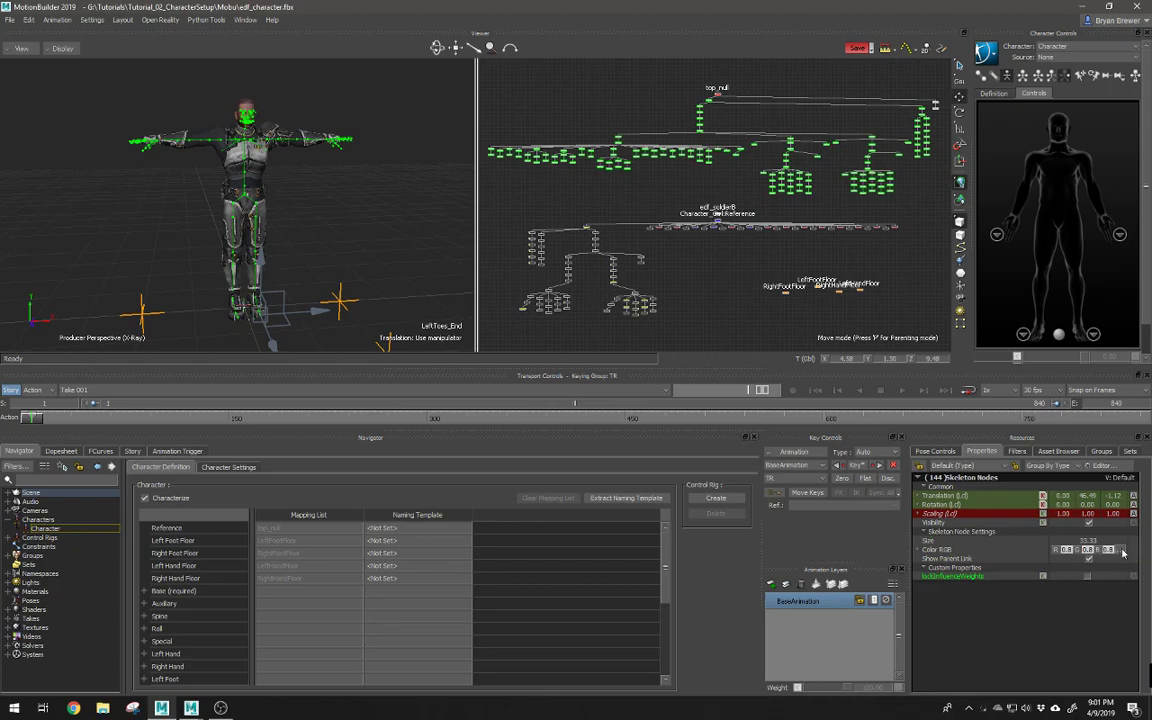
left_click(1121, 549)
left_click_drag(1072, 478, 1151, 500)
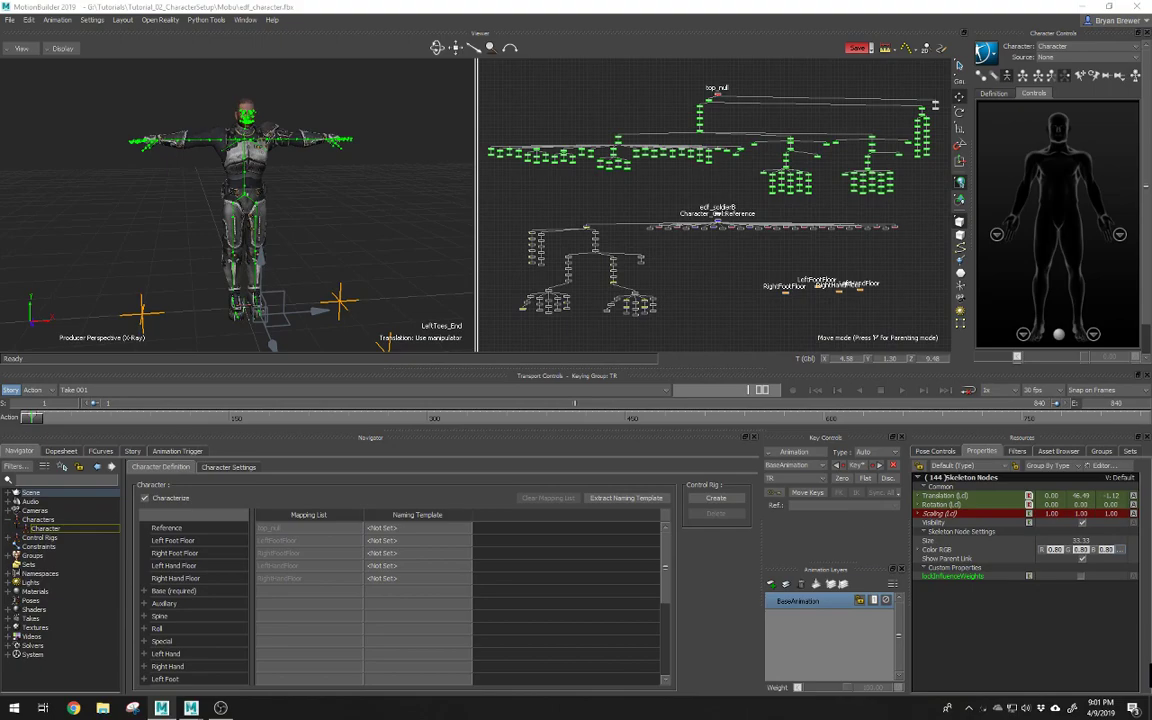
left_click_drag(1151, 500, 690, 412)
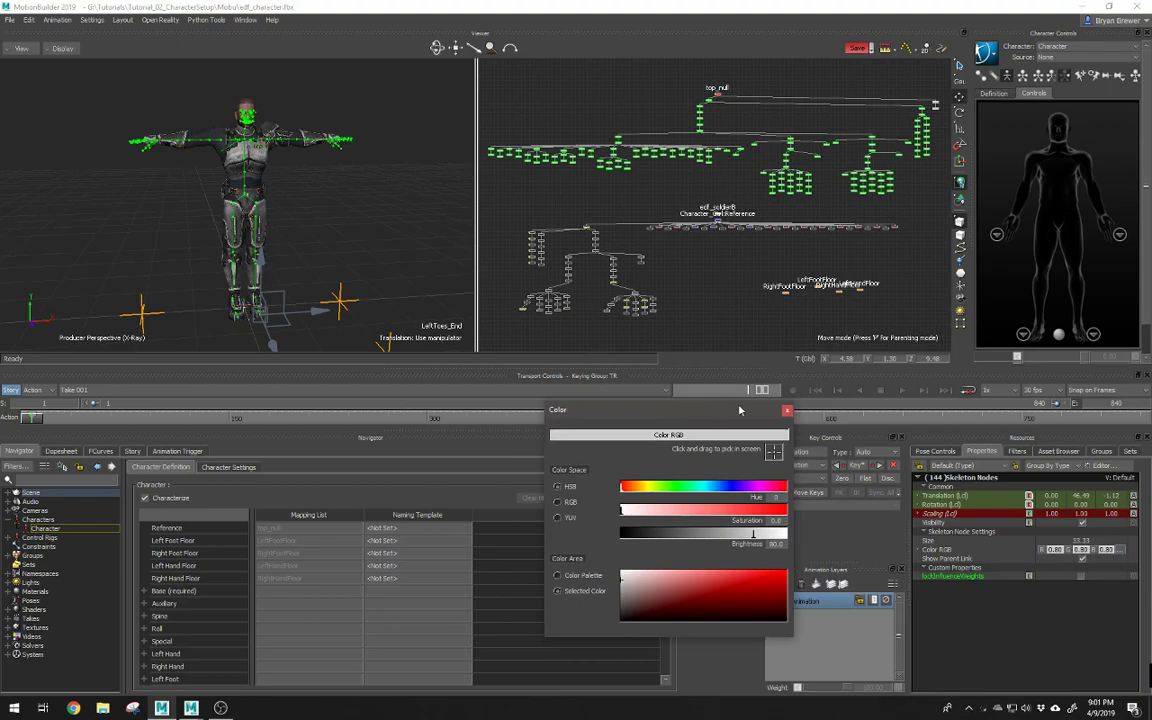
left_click_drag(677, 411, 610, 404)
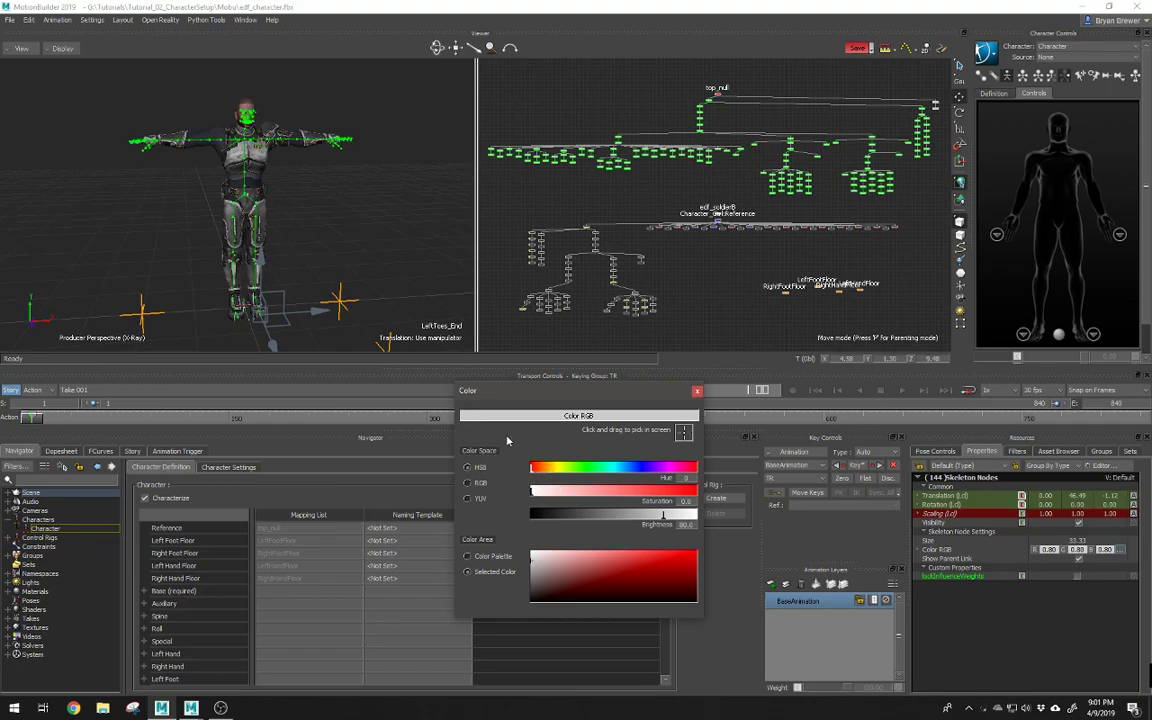
left_click_drag(568, 475, 549, 476)
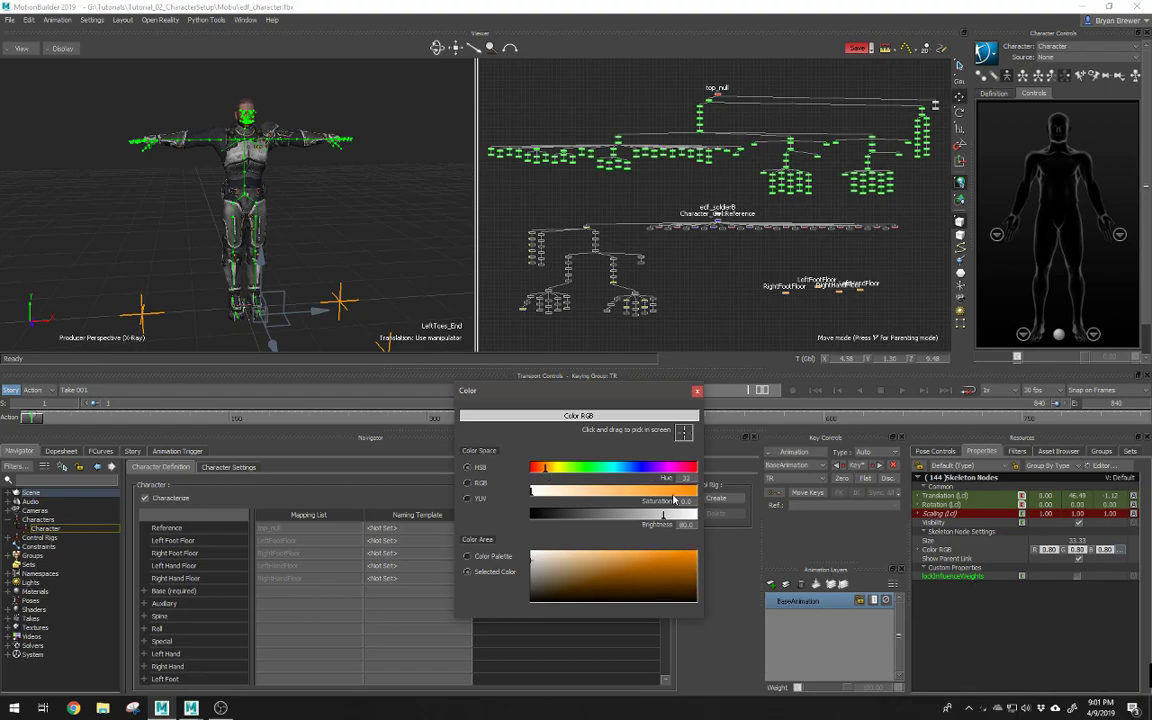
left_click(642, 469)
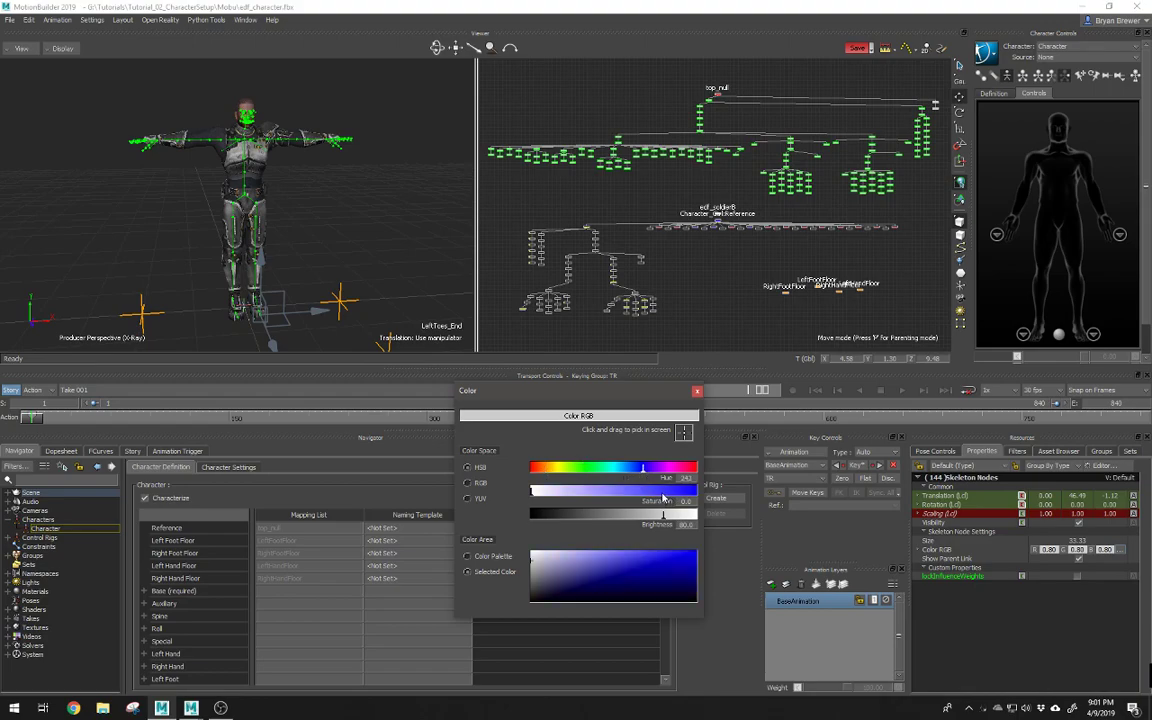
left_click_drag(663, 491, 748, 499)
left_click_drag(667, 517, 734, 519)
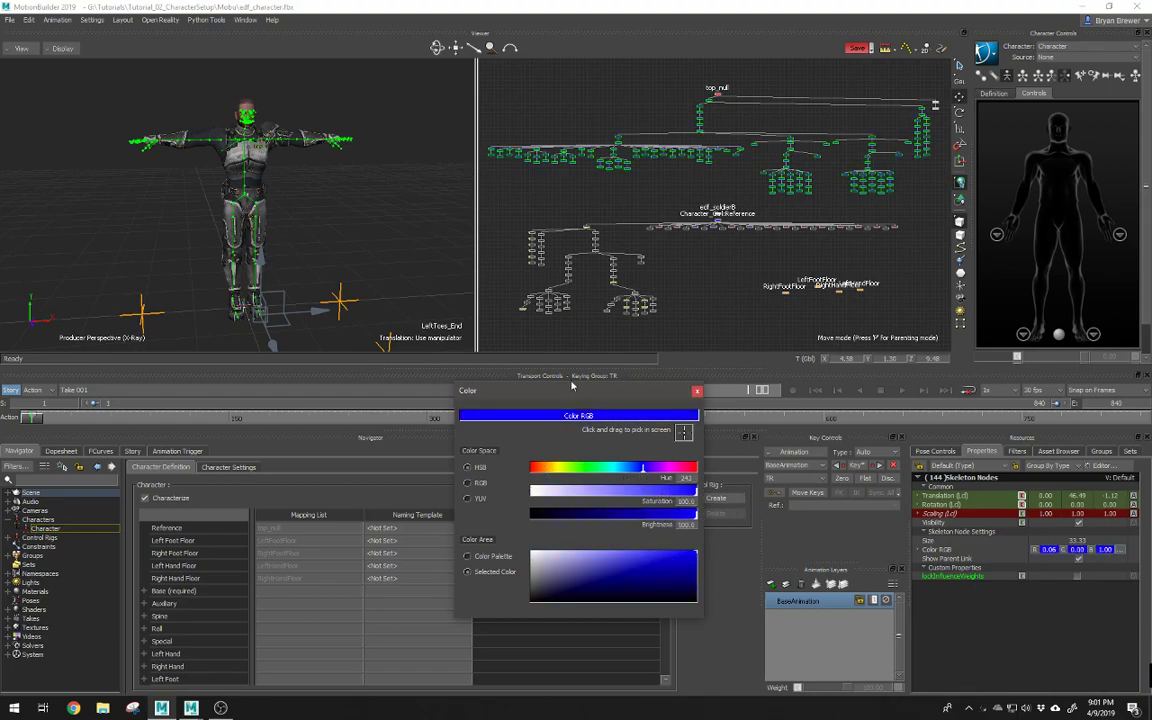
left_click(697, 390)
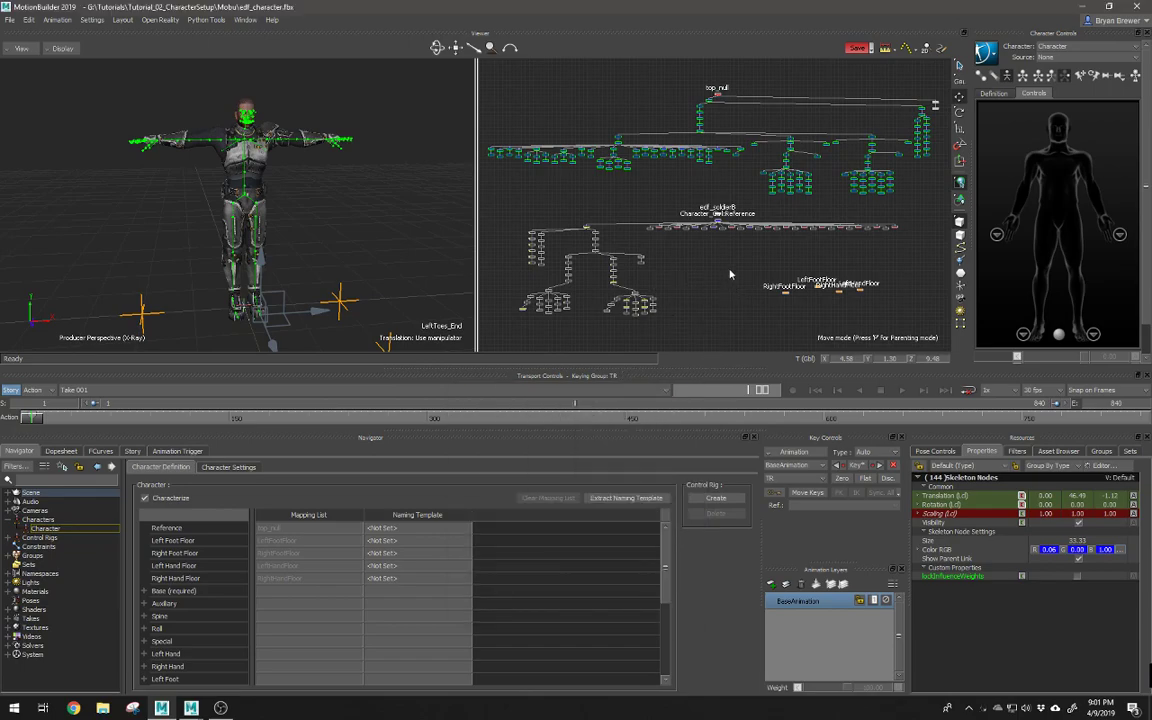
Step: Check the blue skeleton unselected, then reselect the Root branch and shift its color to hue 218
left_click(400, 259)
scroll(376, 237, "up", 5)
mouse_move(386, 234)
left_mouse_down("alt")
mouse_move(370, 239)
mouse_move(381, 237)
left_mouse_up("alt")
middle_click_drag(700, 103, 675, 185, "alt")
right_click_drag(675, 185, 846, 158, "alt")
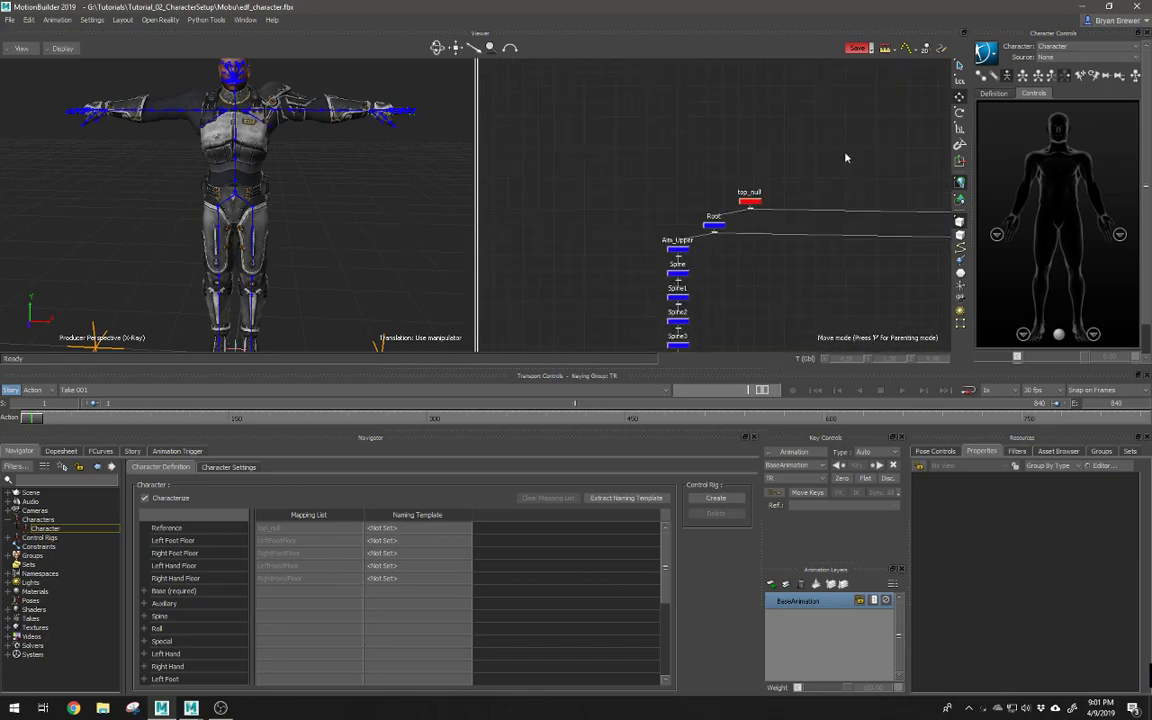
double_click(713, 227)
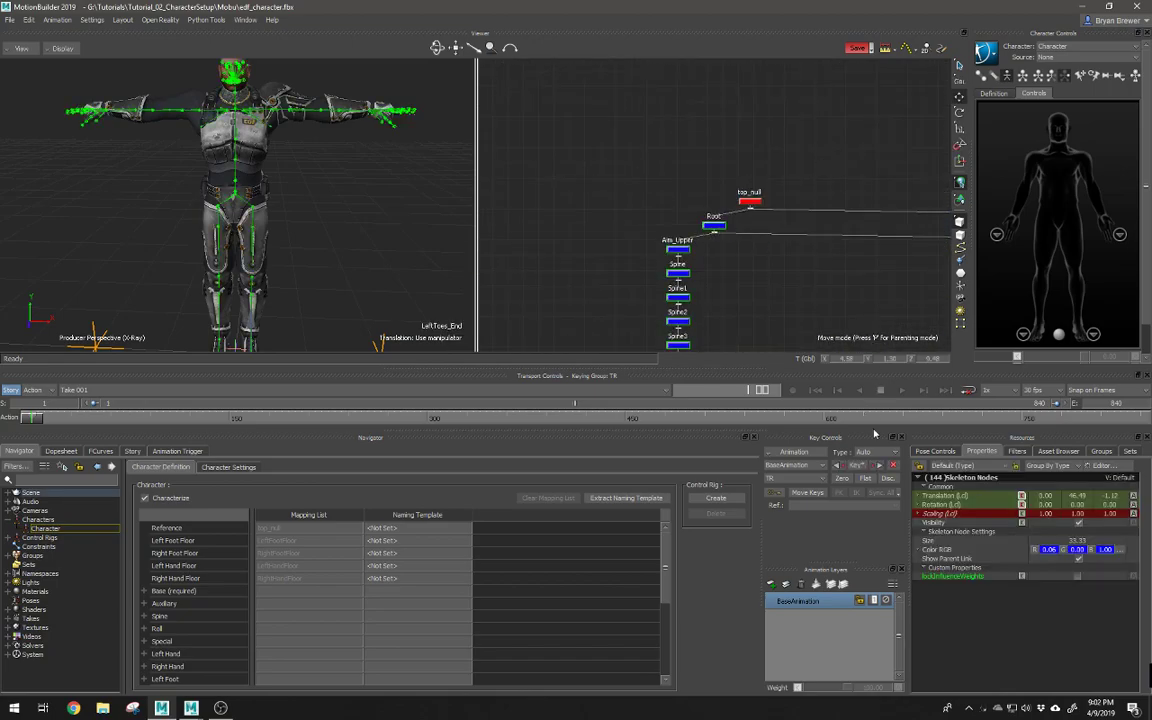
left_click(1120, 550)
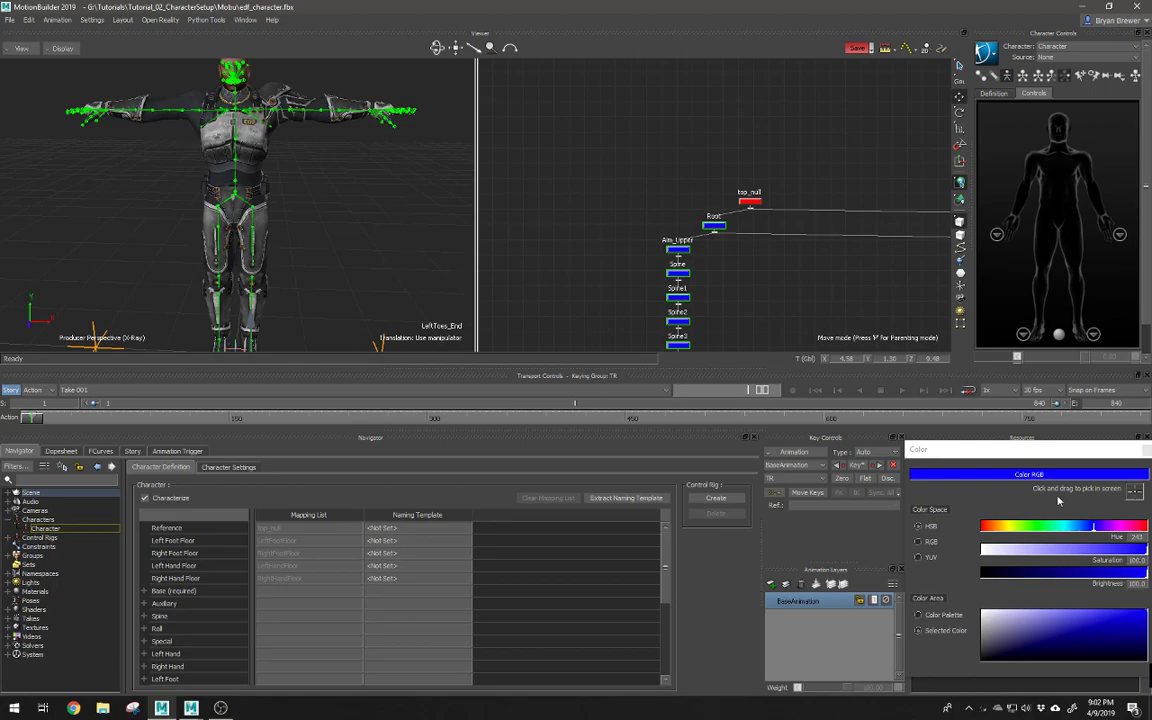
left_click(1089, 531)
left_click_drag(1088, 533, 1082, 535)
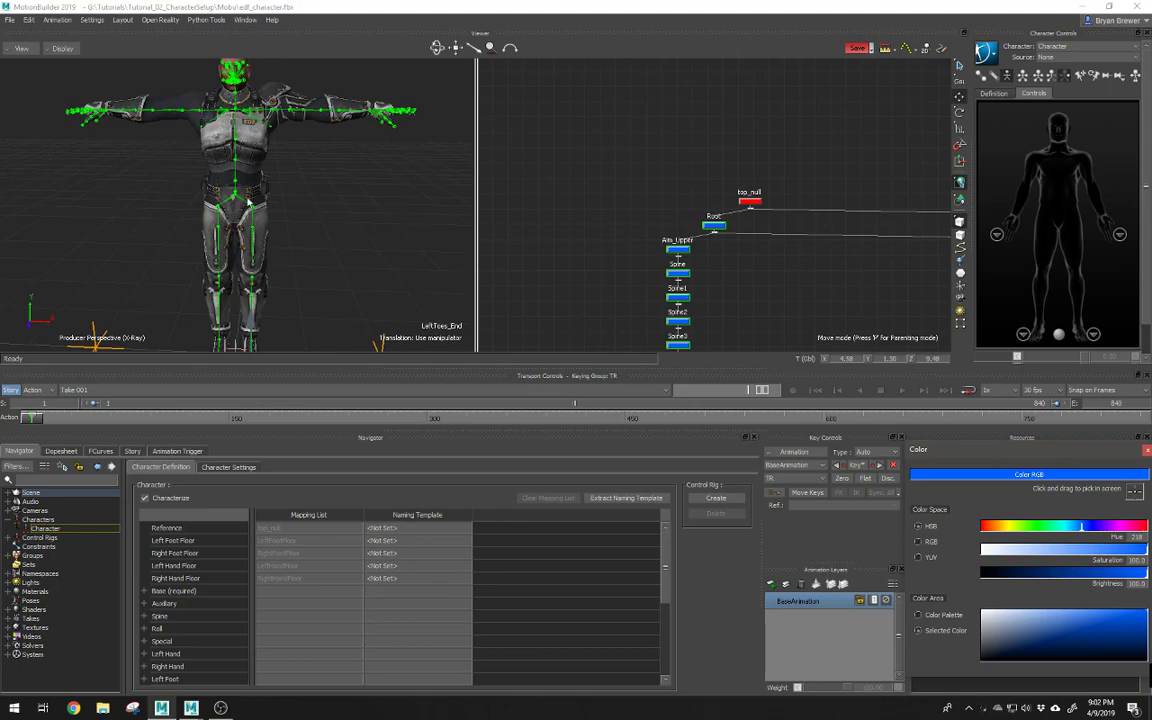
Step: Look over the character's legs and floor markers, close the color settings and deselect the skeleton
middle_click_drag(343, 296, 360, 223, "alt")
mouse_move(360, 223)
left_mouse_down("alt")
mouse_move(332, 234)
mouse_move(342, 232)
left_mouse_up("alt")
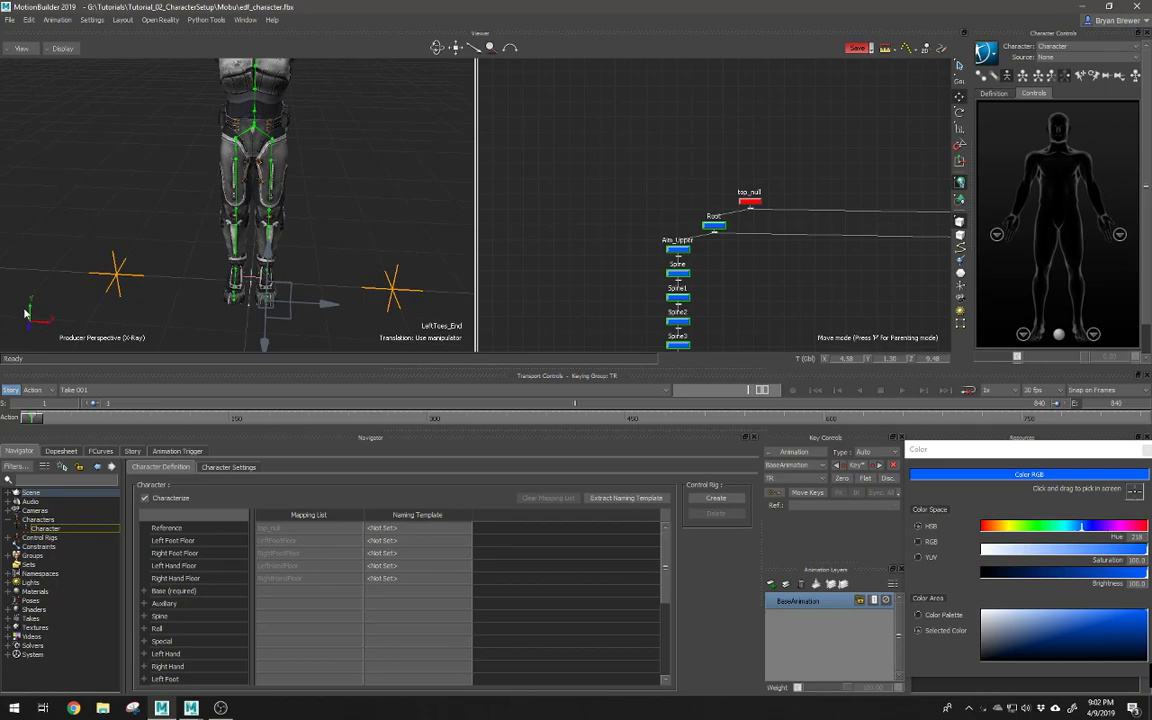
left_click_drag(28, 330, 32, 327, "alt")
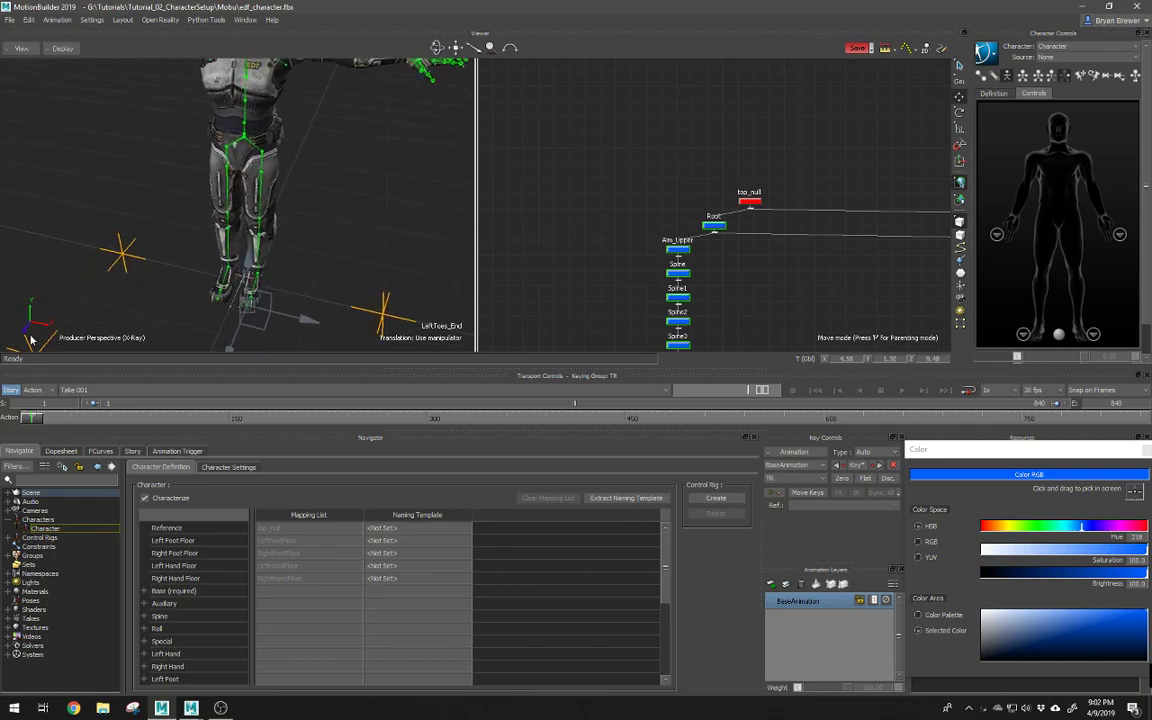
scroll(125, 303, "down", 3)
left_click_drag(157, 285, 193, 260, "alt")
middle_click_drag(193, 260, 209, 275, "alt")
left_click_drag(209, 275, 227, 265, "alt")
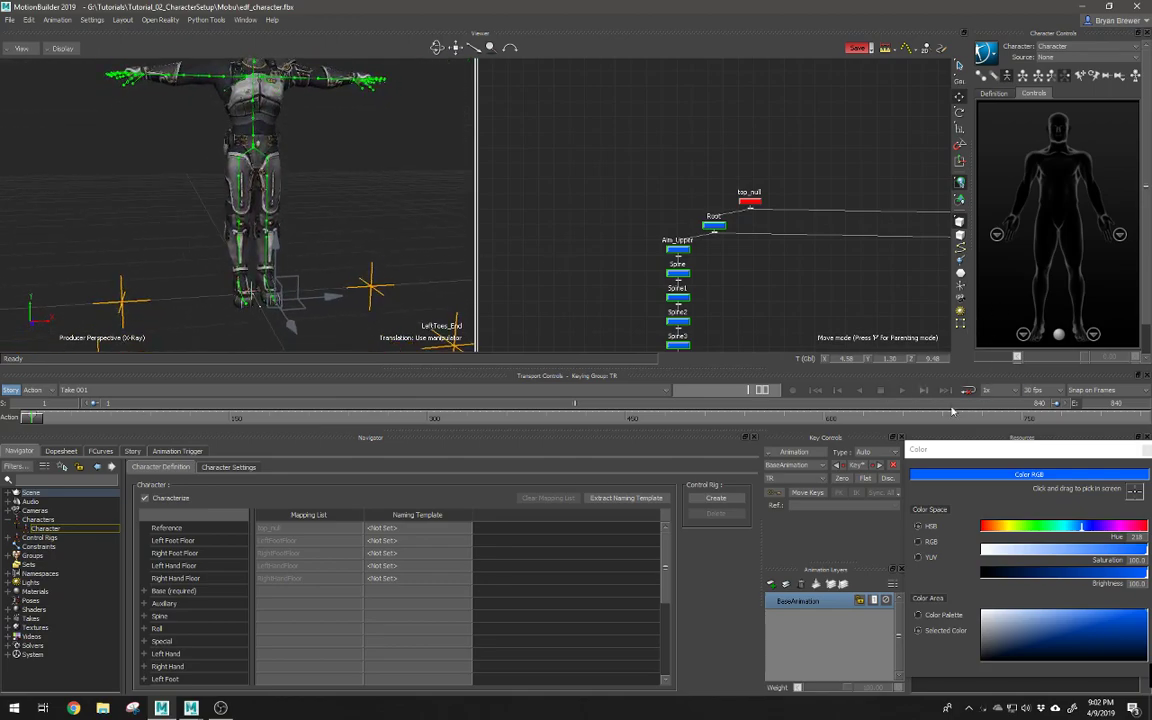
left_click(1134, 441)
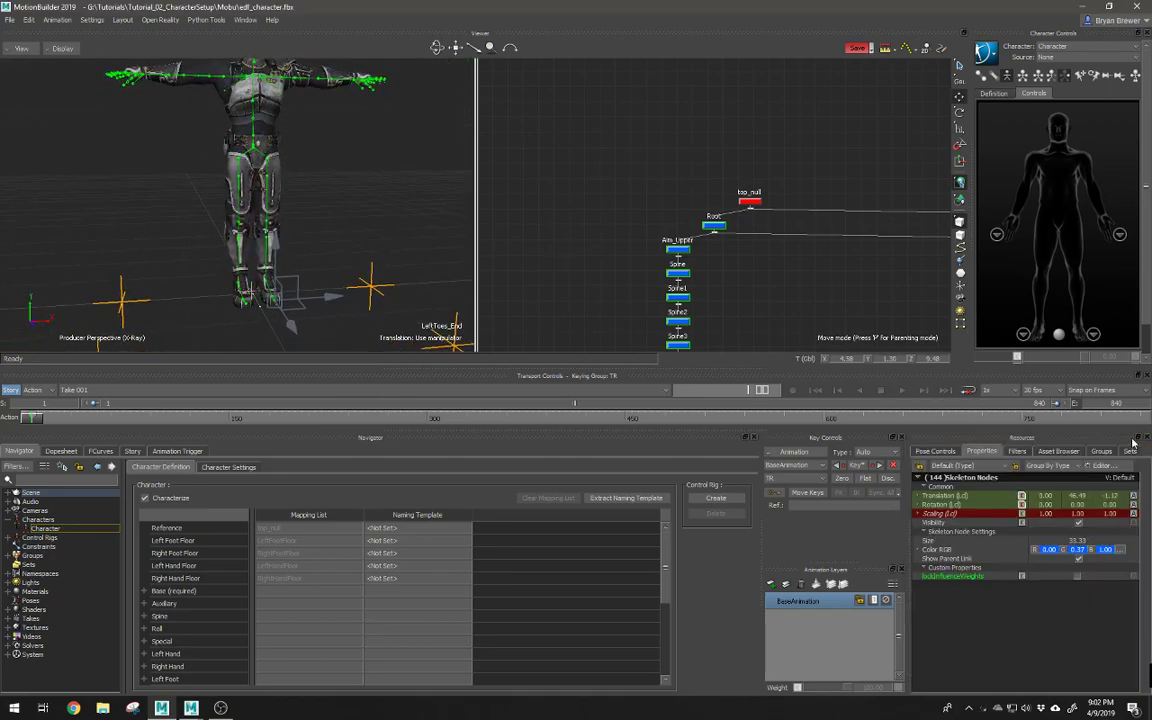
left_click(750, 291)
Step: Select the movement joint between the character's feet and frame it with its child in the schematic view
left_click_drag(334, 239, 296, 224, "alt")
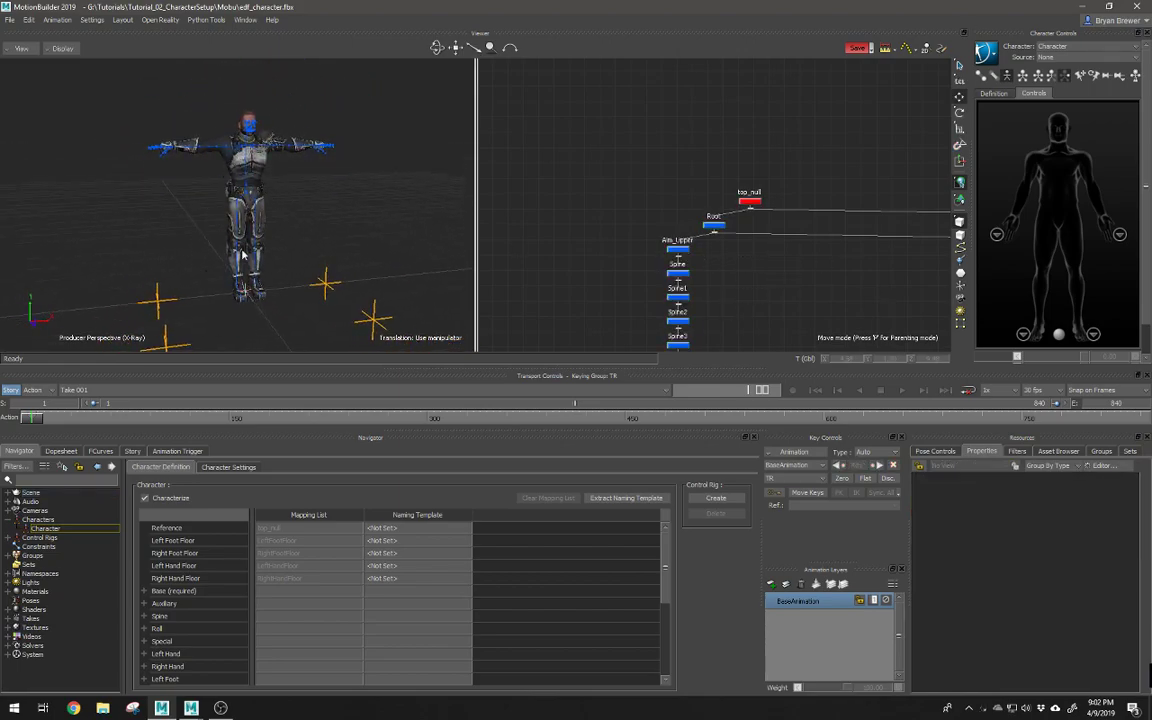
left_click_drag(276, 169, 226, 145, "alt")
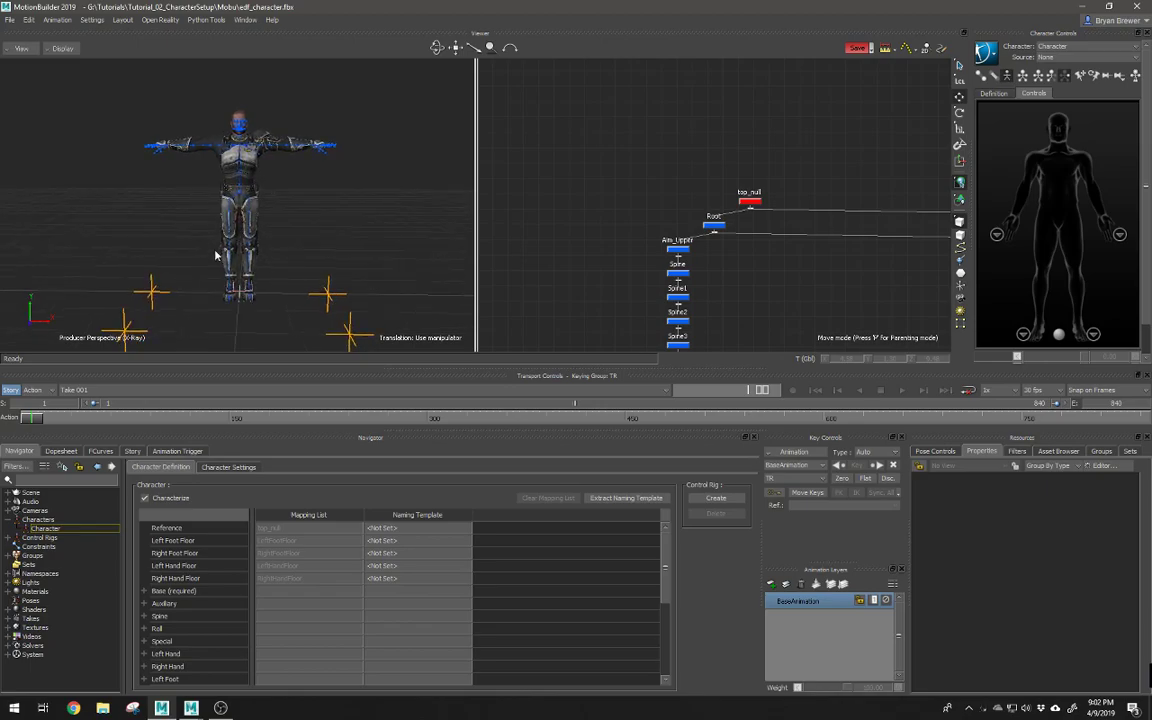
right_click_drag(220, 205, 345, 200, "alt")
middle_click_drag(344, 198, 327, 252, "alt")
left_click_drag(301, 236, 314, 238, "alt")
right_click_drag(262, 248, 153, 239, "alt")
right_click_drag(296, 262, 228, 265, "alt")
middle_click_drag(290, 304, 281, 257, "alt")
right_click_drag(280, 257, 345, 325, "alt")
middle_click_drag(257, 307, 287, 247, "alt")
left_click_drag(296, 246, 258, 288, "alt")
right_click_drag(258, 288, 280, 314, "alt")
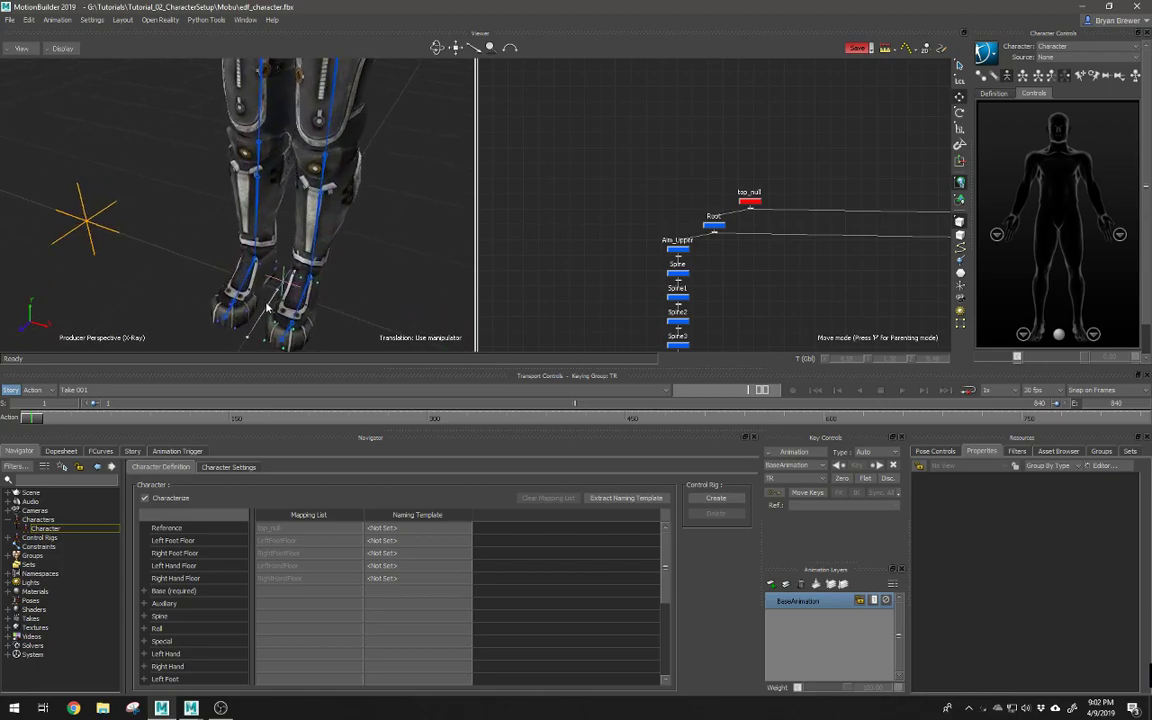
left_click(275, 292)
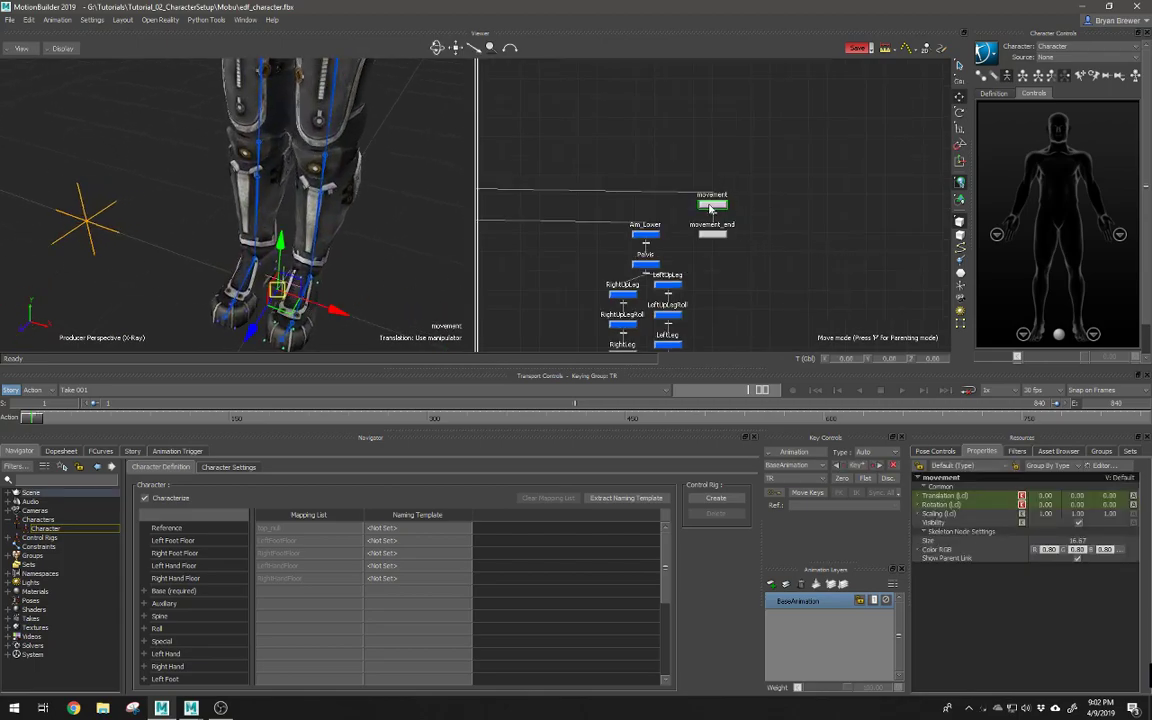
right_click_drag(722, 209, 756, 216, "alt")
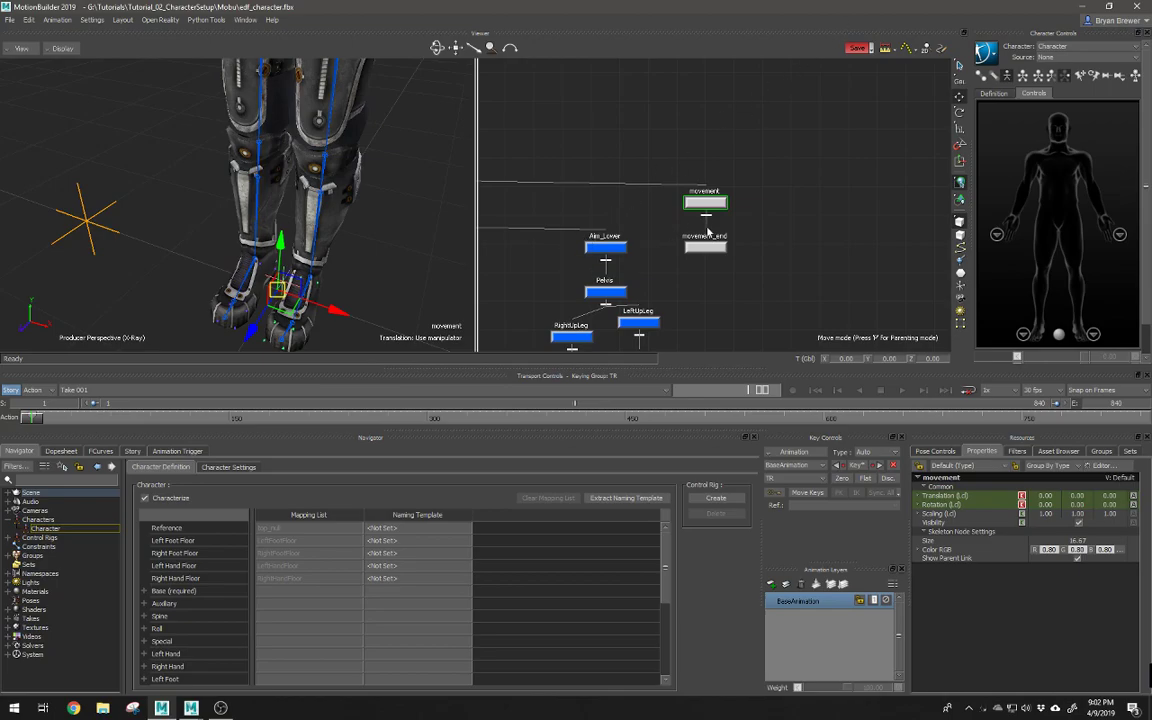
Step: Try moving the movement joint along its Z axis in front of the character, and undo the move
right_click_drag(268, 199, 198, 221, "alt")
left_click_drag(198, 221, 340, 236, "alt")
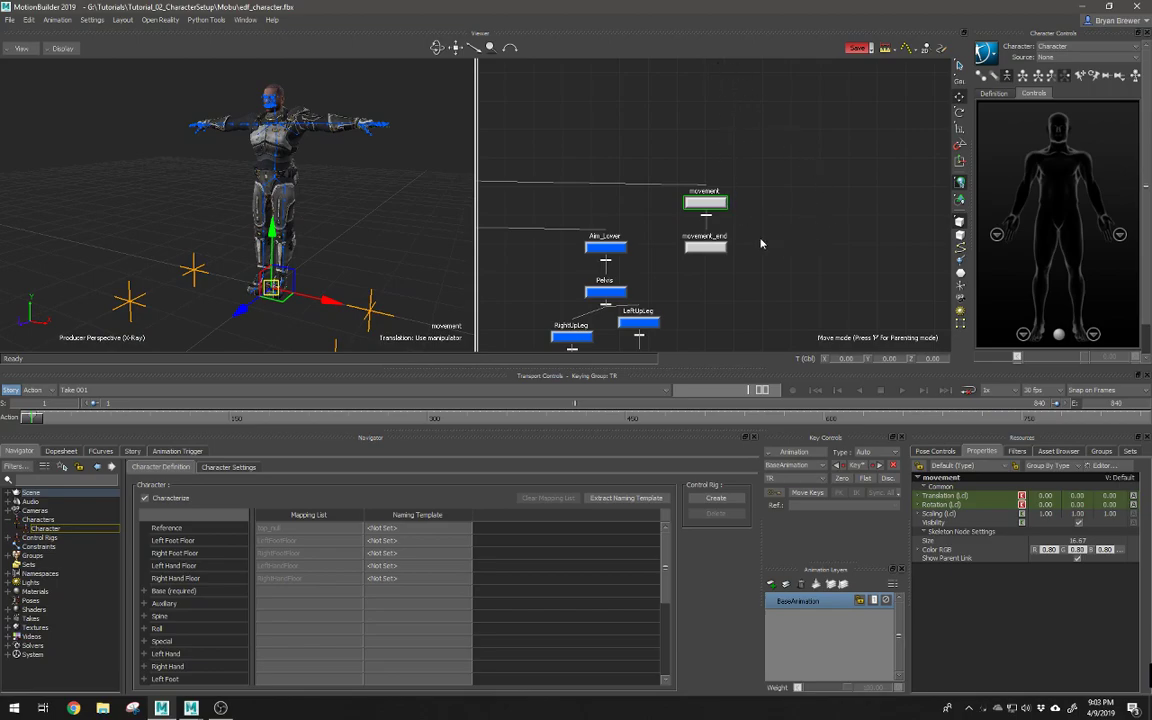
right_click_drag(311, 257, 279, 255, "alt")
left_click_drag(279, 255, 220, 266, "alt")
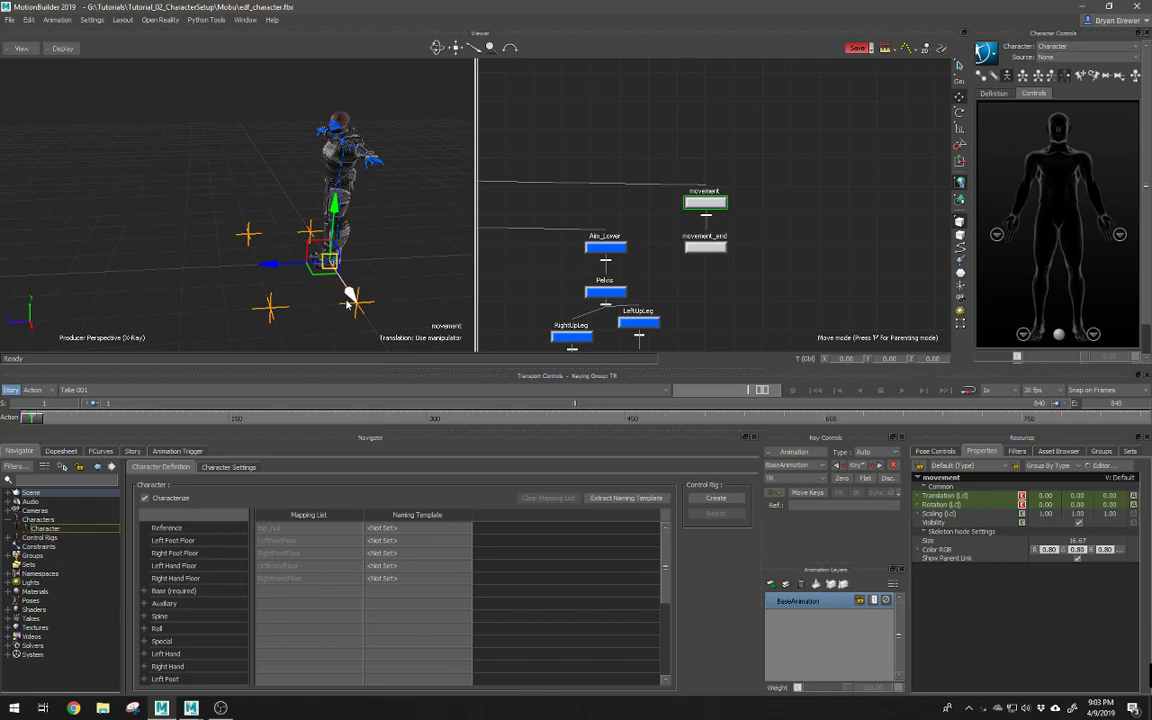
left_click_drag(268, 268, 218, 268)
key("ctrl+z")
Step: Examine the character, the movement joint at its feet and the surrounding floor markers from the side and front
right_click_drag(342, 264, 450, 258, "alt")
left_click_drag(320, 243, 357, 247, "alt")
right_click_drag(357, 247, 298, 223, "alt")
middle_click_drag(340, 236, 332, 249, "alt")
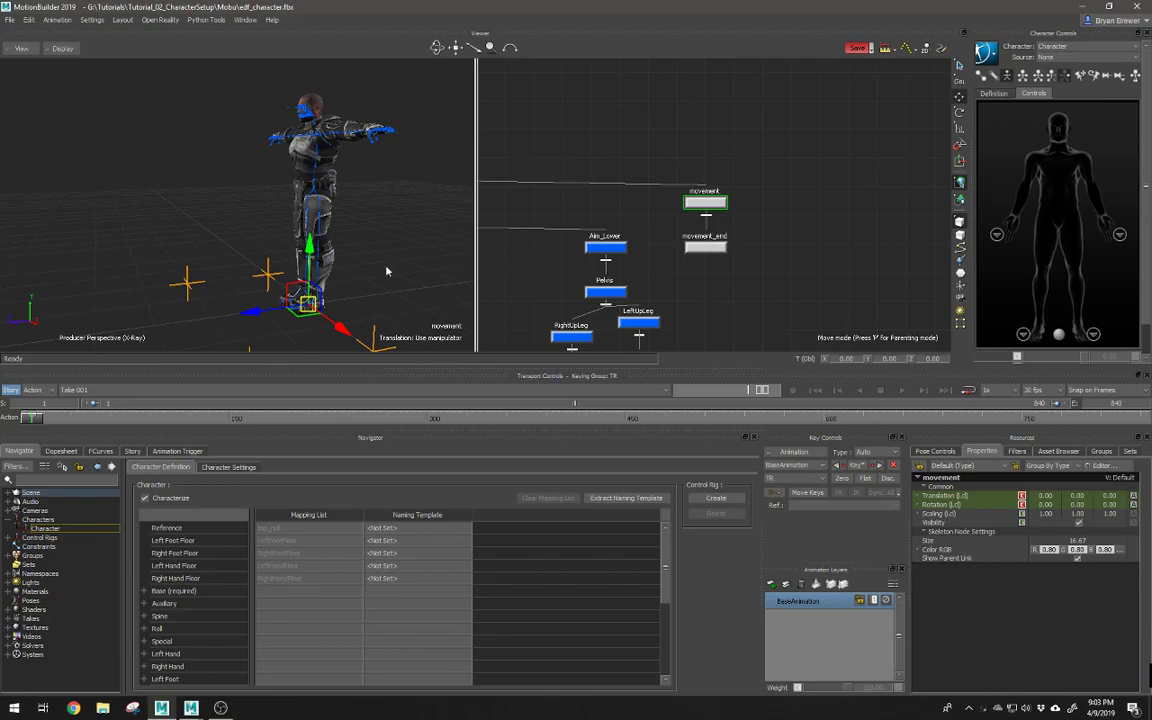
left_click_drag(336, 281, 422, 293, "alt")
right_click_drag(422, 293, 411, 278, "alt")
left_click_drag(411, 278, 323, 259, "alt")
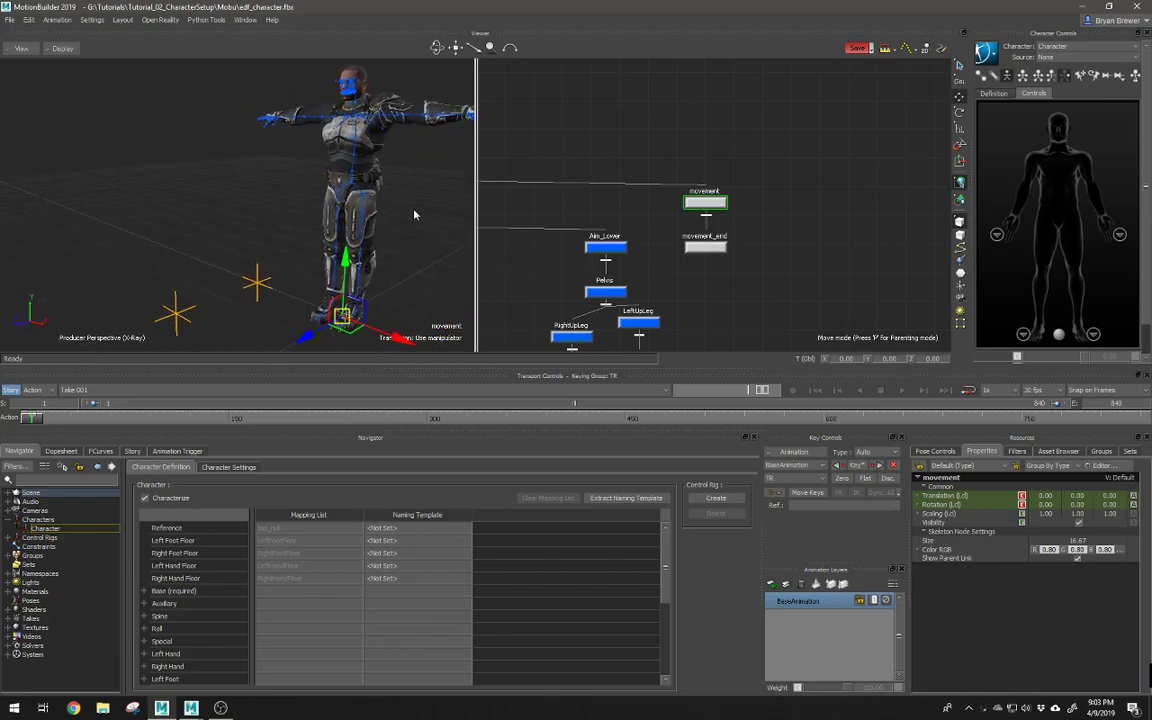
right_click_drag(372, 283, 278, 278, "alt")
left_click_drag(278, 278, 332, 288, "alt")
right_click_drag(332, 288, 376, 262, "alt")
middle_click_drag(380, 240, 340, 272, "alt")
right_click_drag(343, 290, 380, 288, "alt")
left_click_drag(380, 288, 355, 318, "alt")
middle_click_drag(355, 318, 339, 250, "alt")
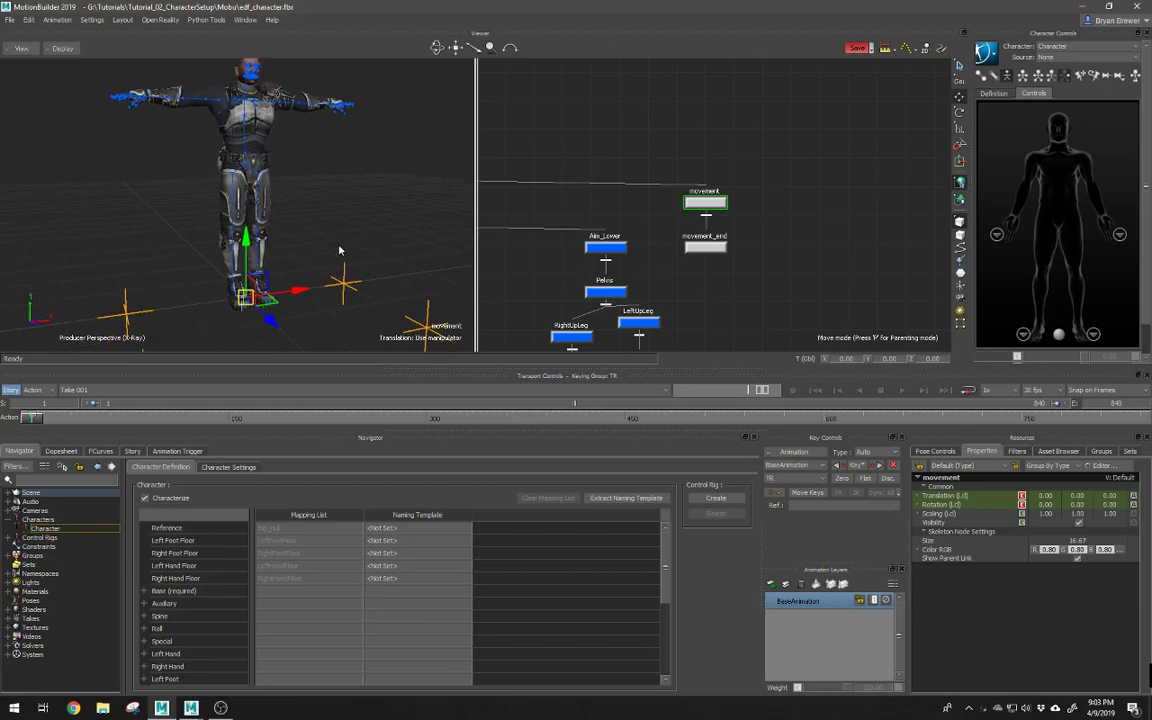
middle_click_drag(305, 303, 303, 281, "alt")
left_click_drag(303, 281, 282, 299, "alt")
Step: Select the movement and movement_end joints together and hide the translation manipulator to see them at the character's feet
right_click_drag(735, 246, 821, 247, "alt")
left_click_drag(783, 125, 583, 287)
right_click_drag(326, 283, 406, 311, "alt")
middle_click_drag(330, 305, 315, 236, "alt")
left_click_drag(348, 242, 466, 240, "alt")
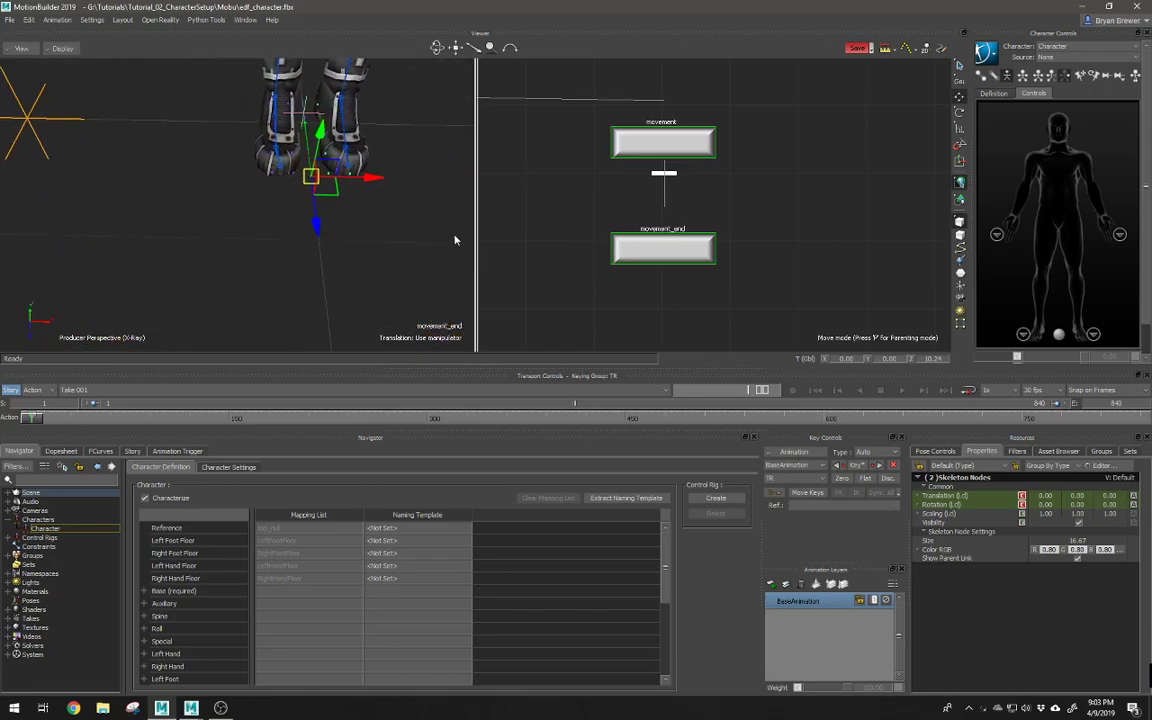
middle_click_drag(389, 244, 309, 252, "alt")
key("q")
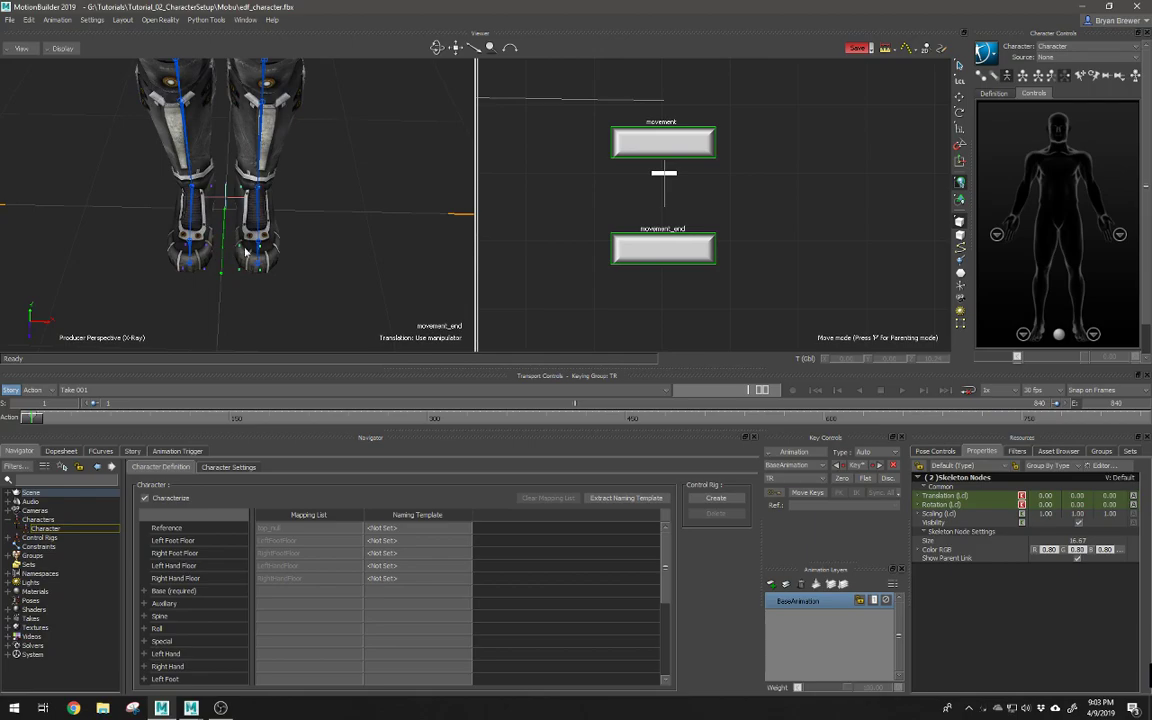
right_click_drag(233, 250, 180, 244, "alt")
left_click_drag(180, 244, 384, 152, "alt")
right_click_drag(275, 239, 231, 211, "alt")
middle_click_drag(231, 211, 252, 257, "alt")
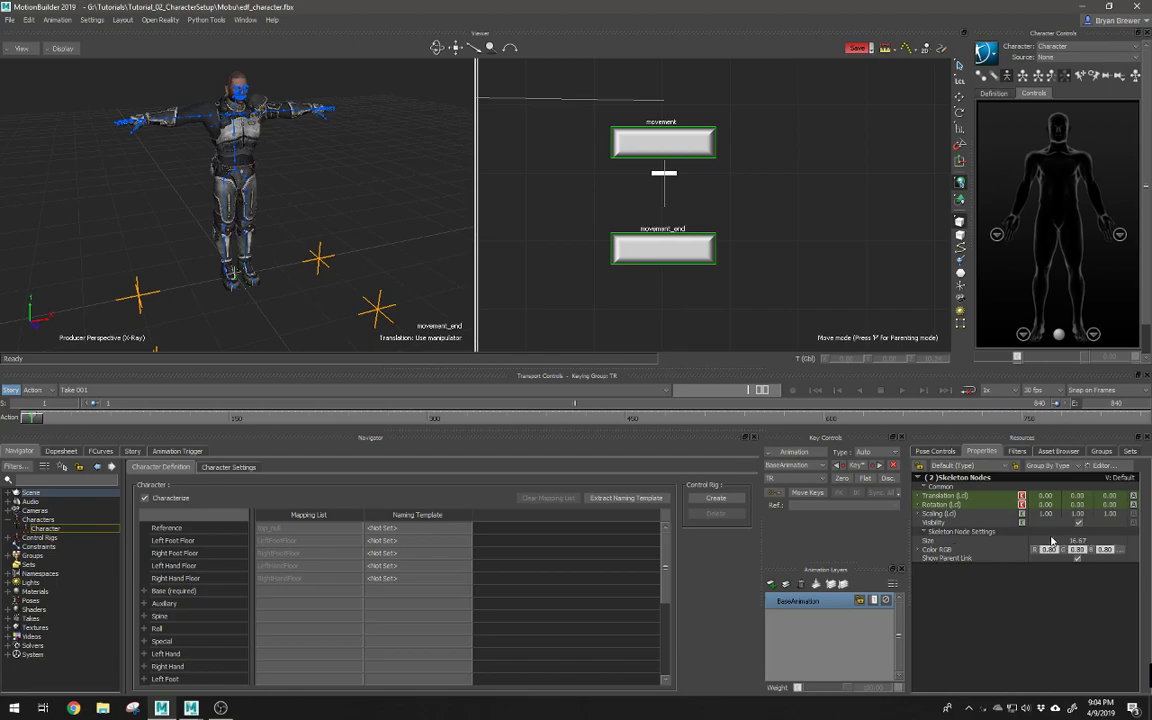
Step: Enlarge the movement and movement_end joints together by setting their display size to 116.67
left_click_drag(756, 113, 639, 236)
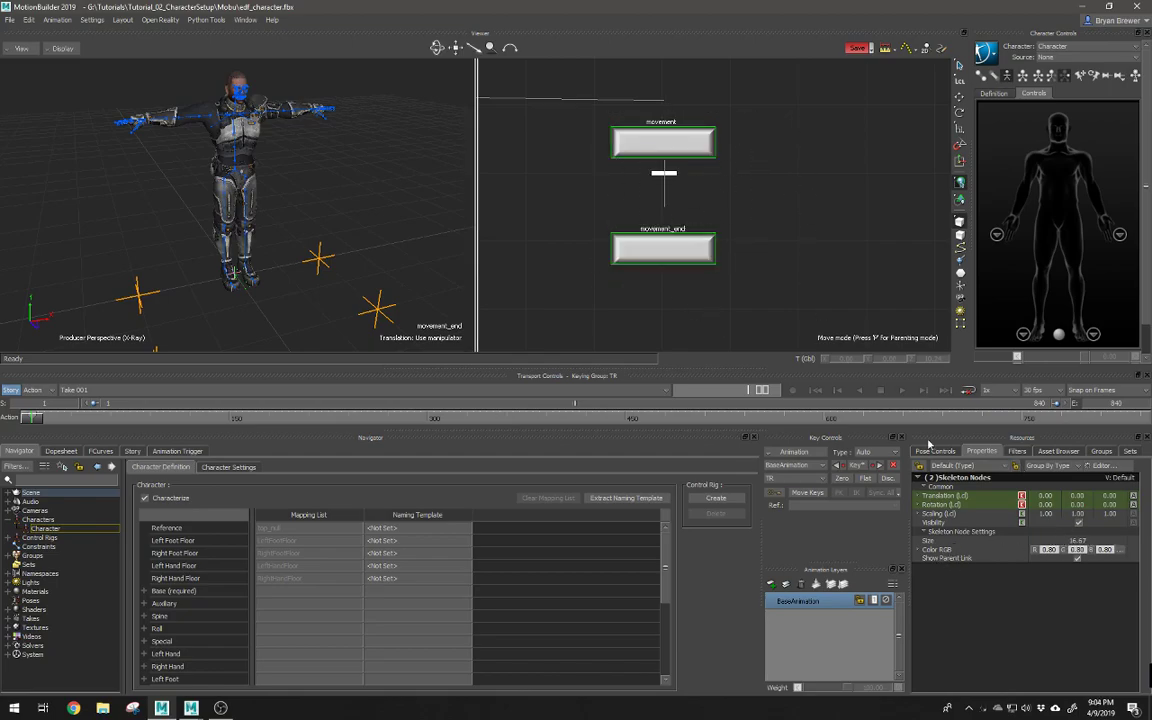
left_click_drag(1078, 541, 1134, 544)
left_click_drag(828, 199, 557, 268)
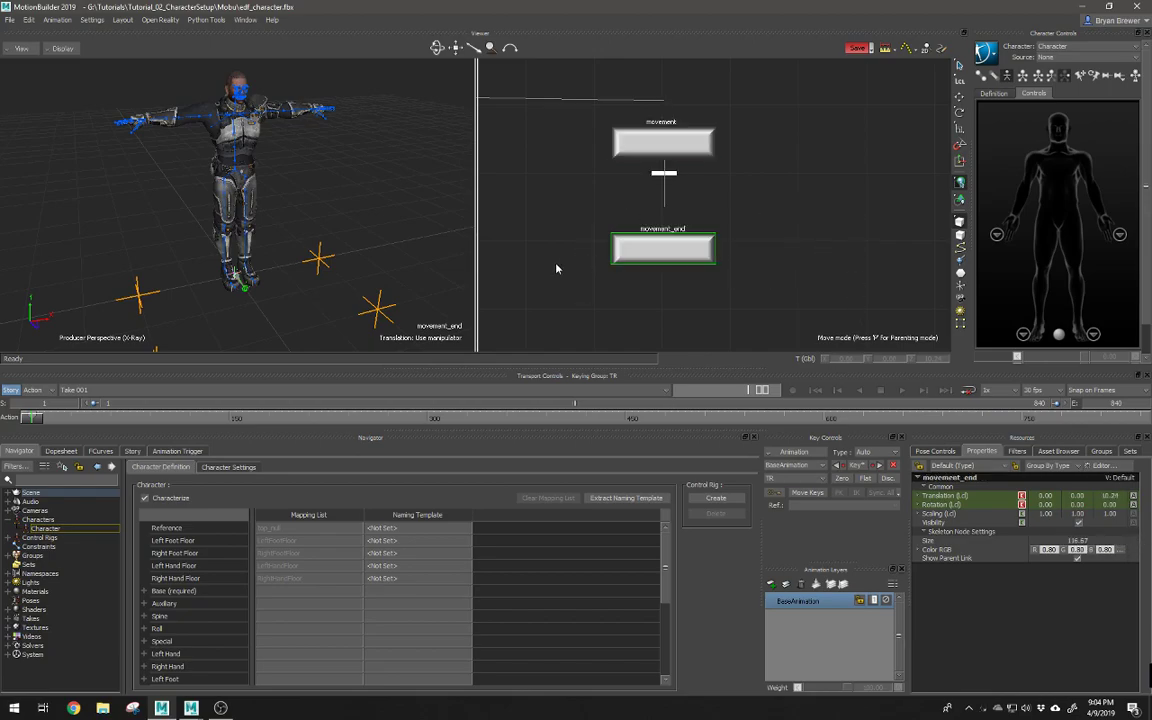
right_click_drag(331, 284, 374, 298, "alt")
middle_click_drag(374, 298, 356, 262, "alt")
left_click_drag(356, 262, 296, 297, "alt")
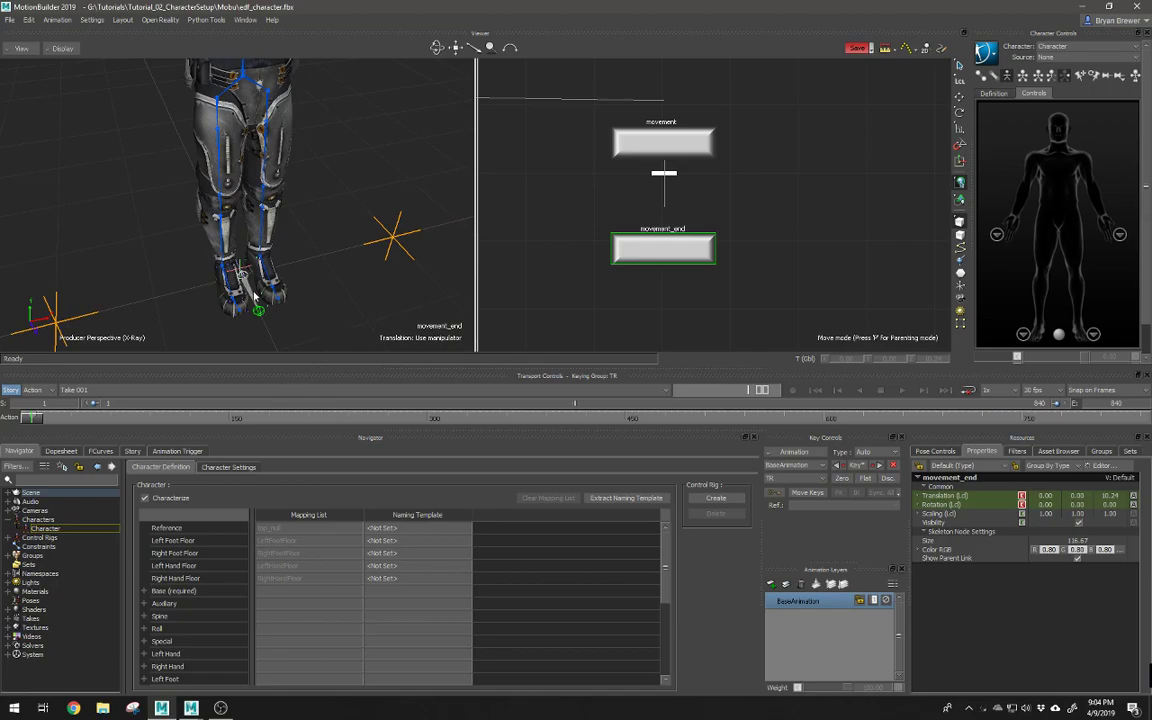
Step: Select the movement joint for translation and switch the manipulator to its local axes
left_click(692, 142)
key("w")
left_click_drag(326, 300, 237, 309, "alt")
left_click(960, 79)
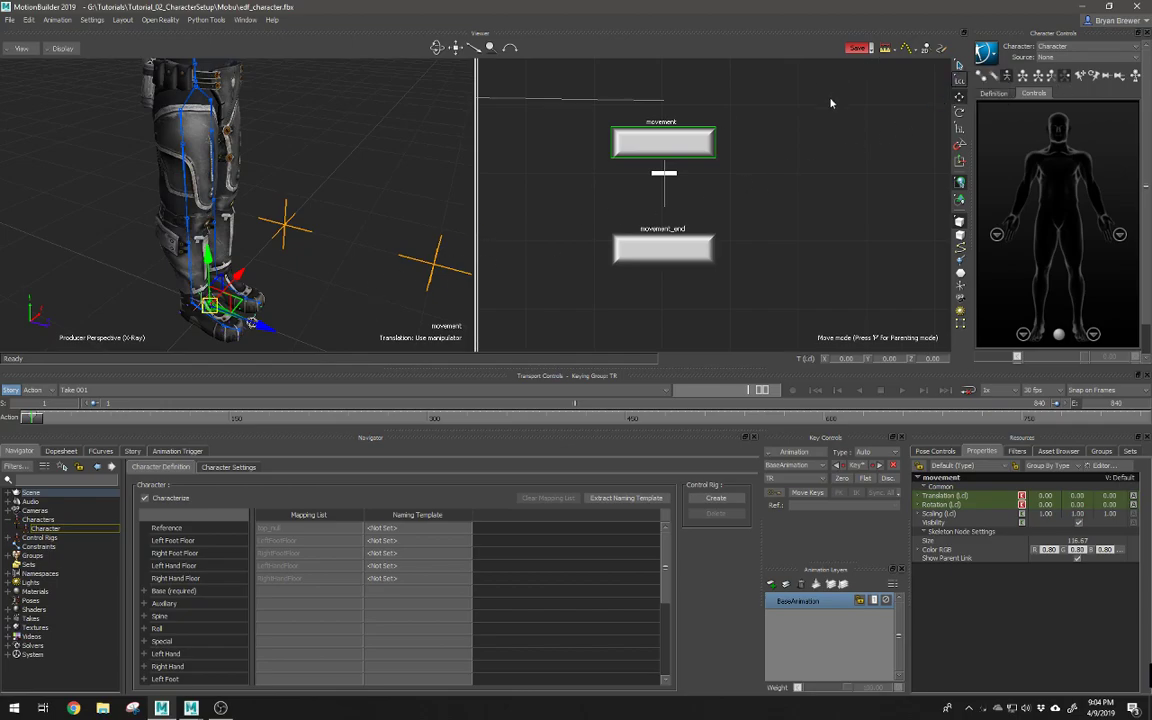
left_click_drag(354, 295, 351, 271, "alt")
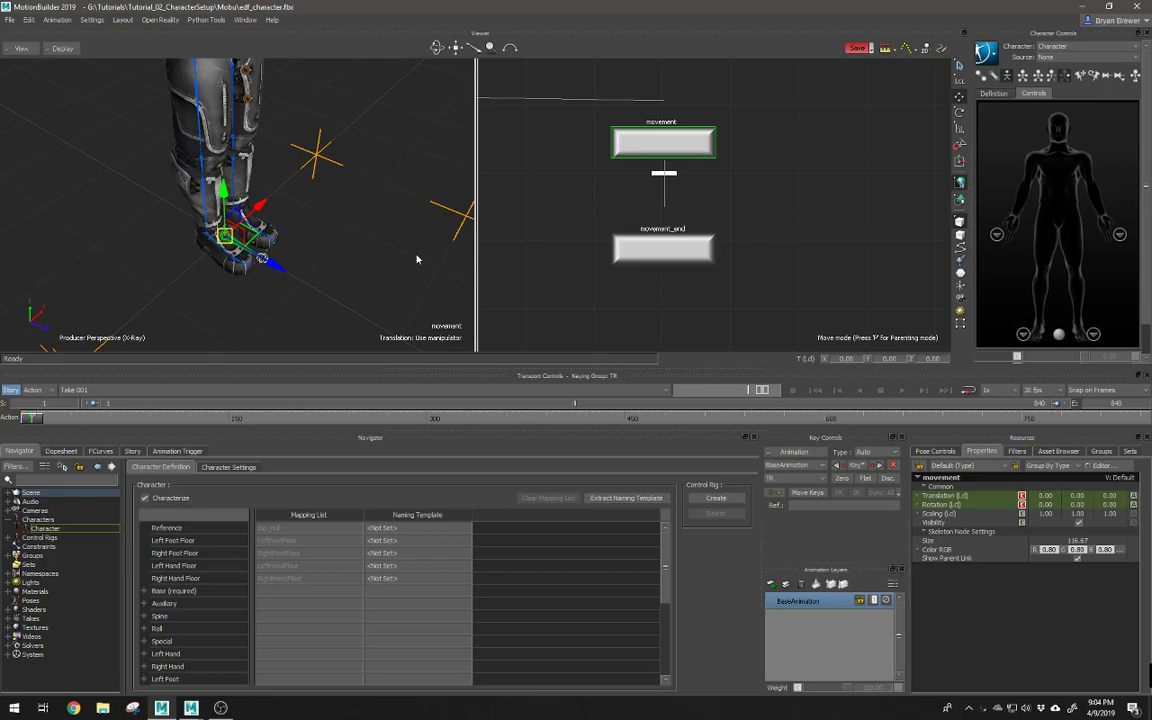
left_click_drag(445, 235, 331, 242, "alt")
Step: Color the movement and movement_end joints blue with hue 241, saturation 100 and brightness 100
left_click_drag(766, 95, 521, 240)
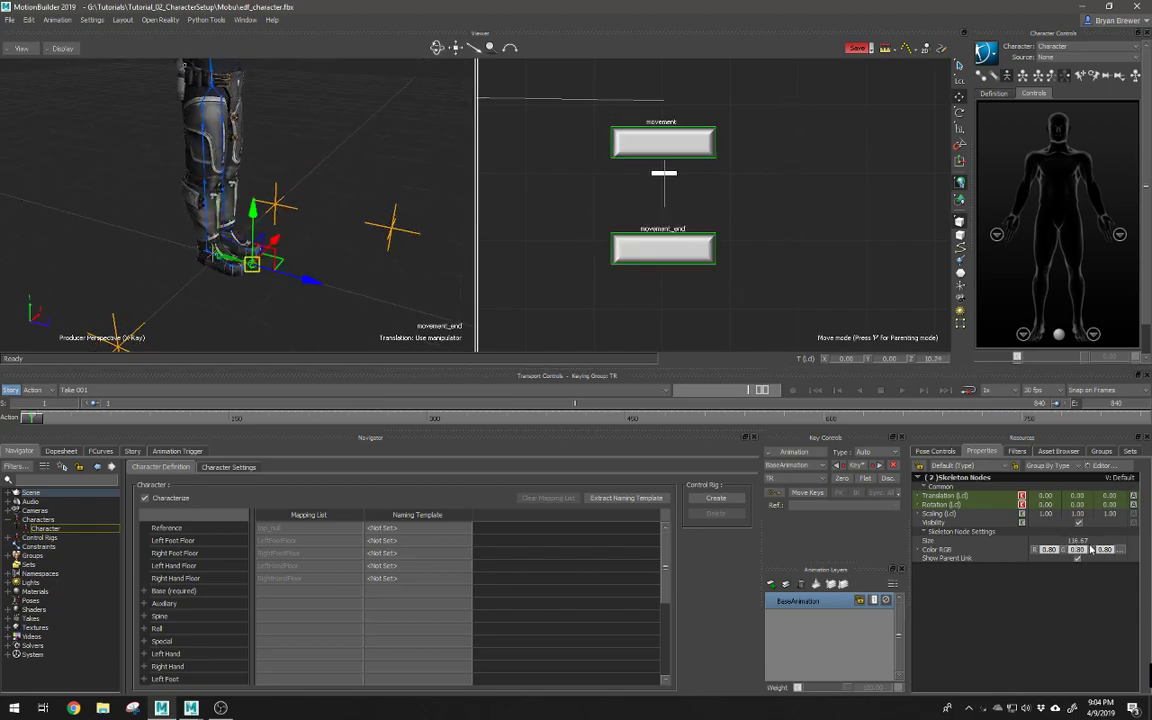
left_click(1121, 550)
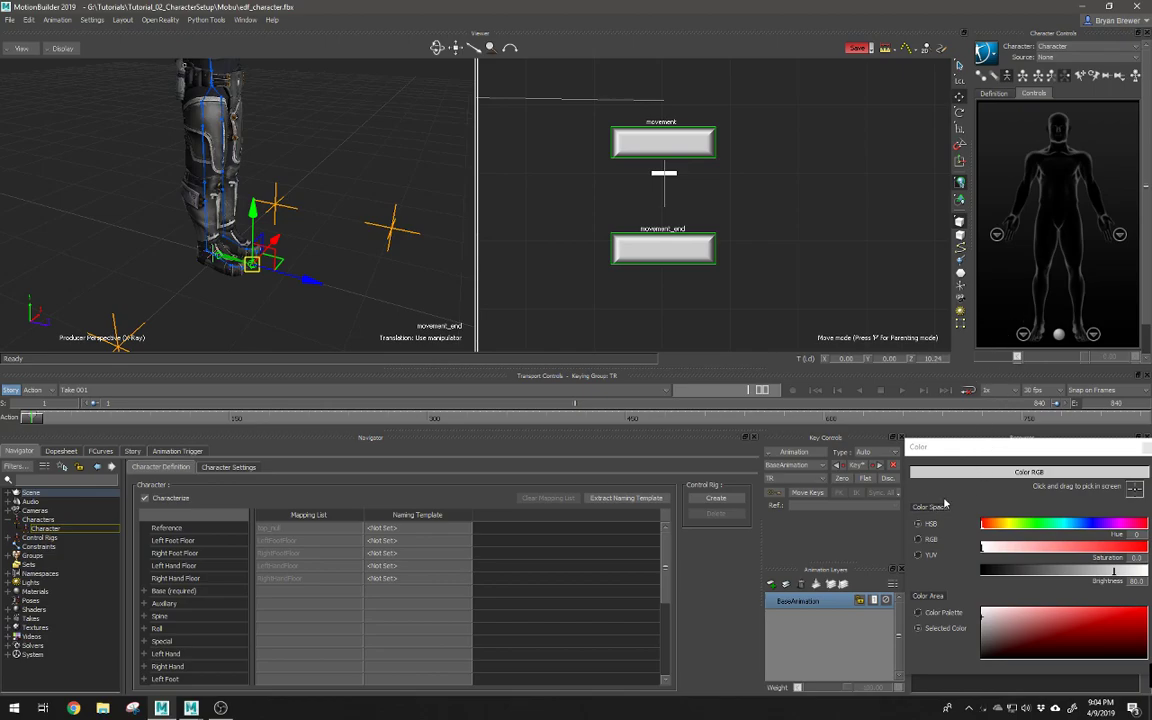
left_click(1033, 531)
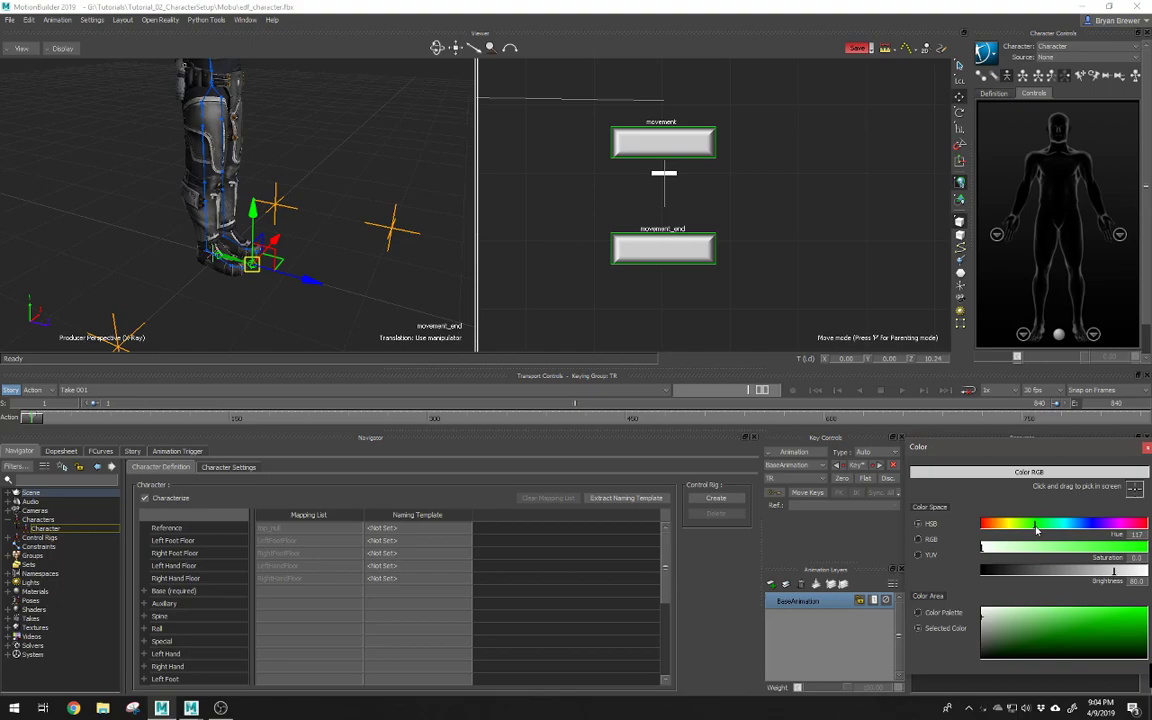
left_click_drag(1038, 531, 1035, 531)
left_click(1093, 525)
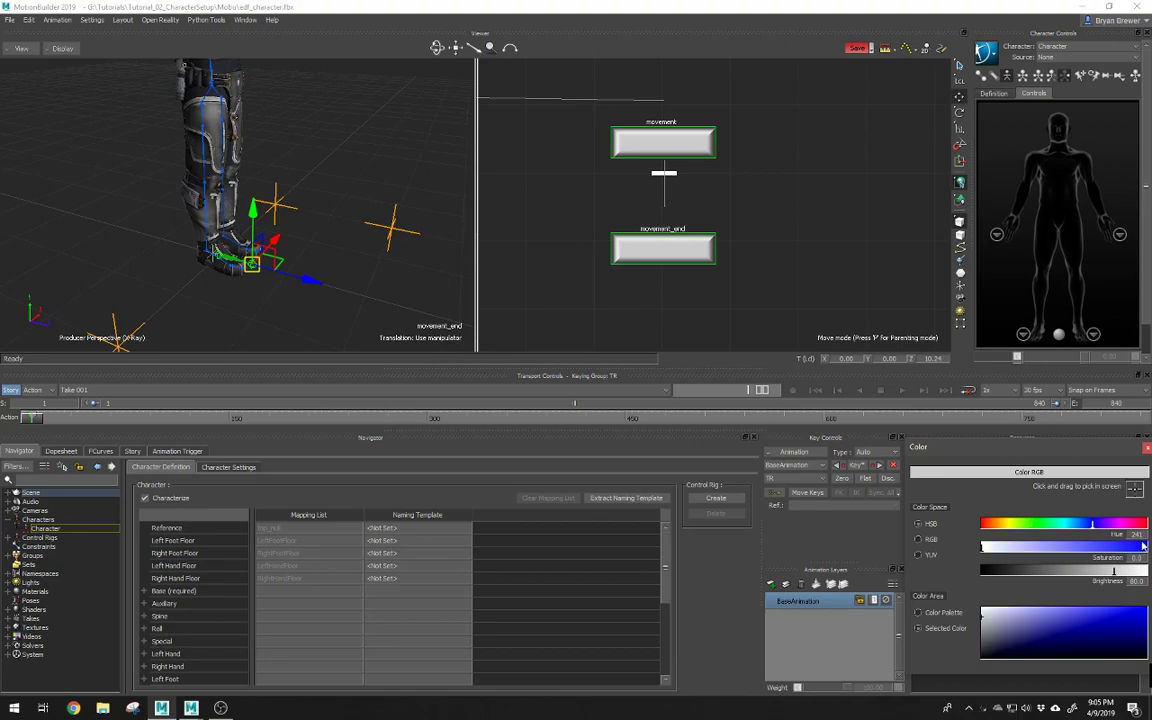
left_click(1147, 546)
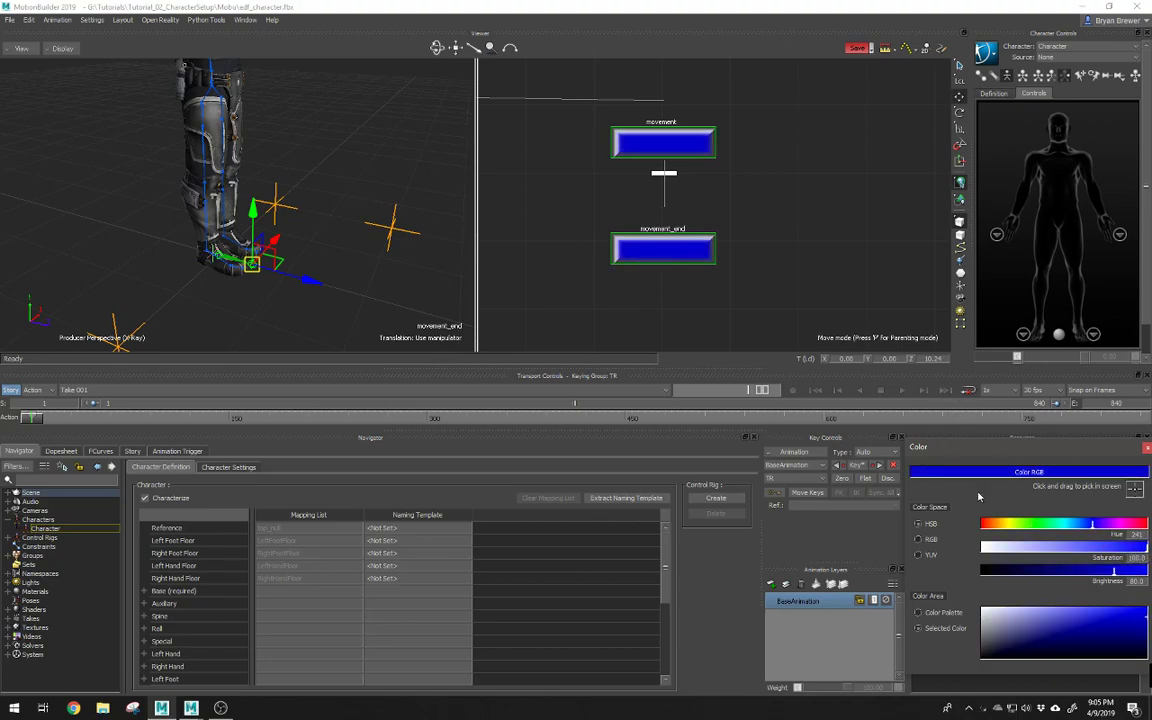
left_click(1145, 570)
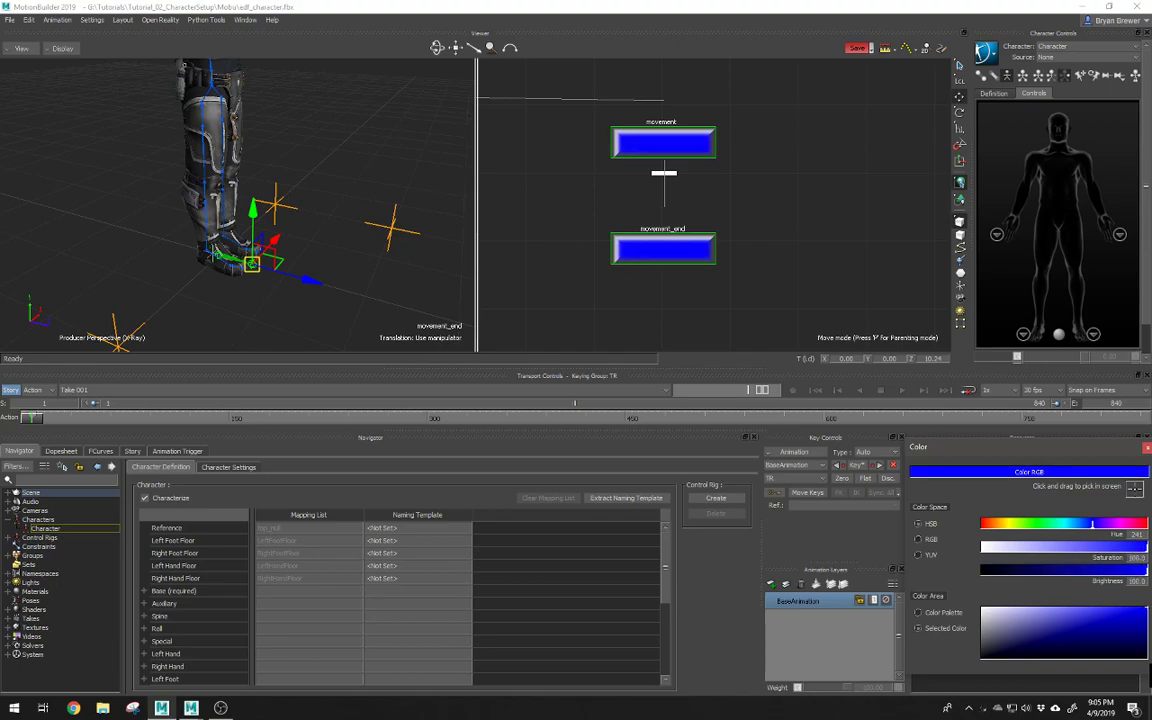
left_click(815, 231)
left_click_drag(319, 258, 257, 281, "alt")
right_click_drag(257, 281, 347, 260, "alt")
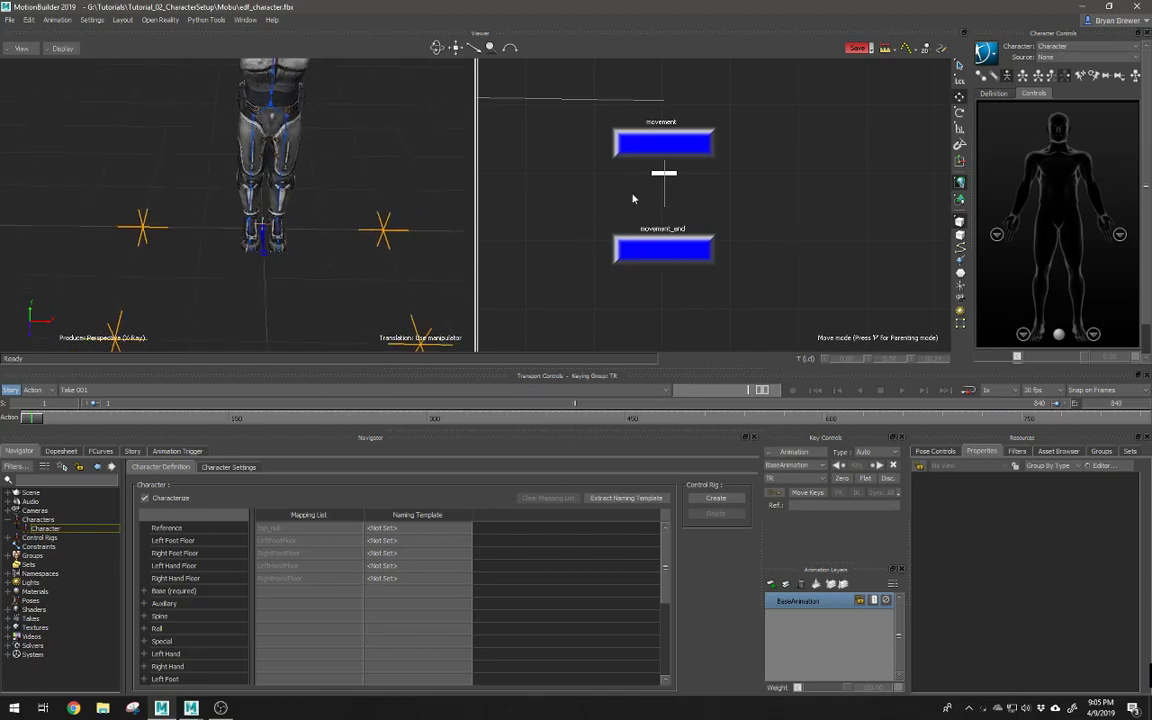
Step: Select the whole skeleton branch under Root and change its color to orange with hue 38
middle_click_drag(760, 176, 867, 257, "alt")
right_click_drag(867, 257, 591, 226, "alt")
middle_click_drag(510, 215, 742, 229, "alt")
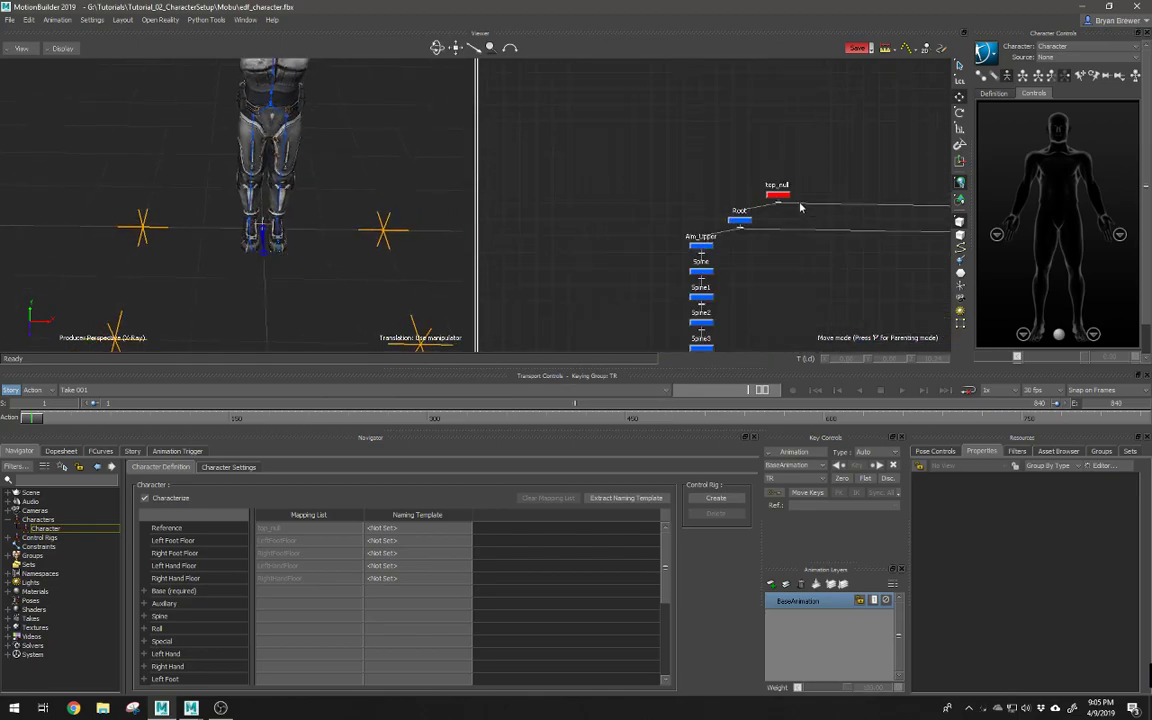
right_click_drag(784, 209, 832, 213, "alt")
left_click(771, 240)
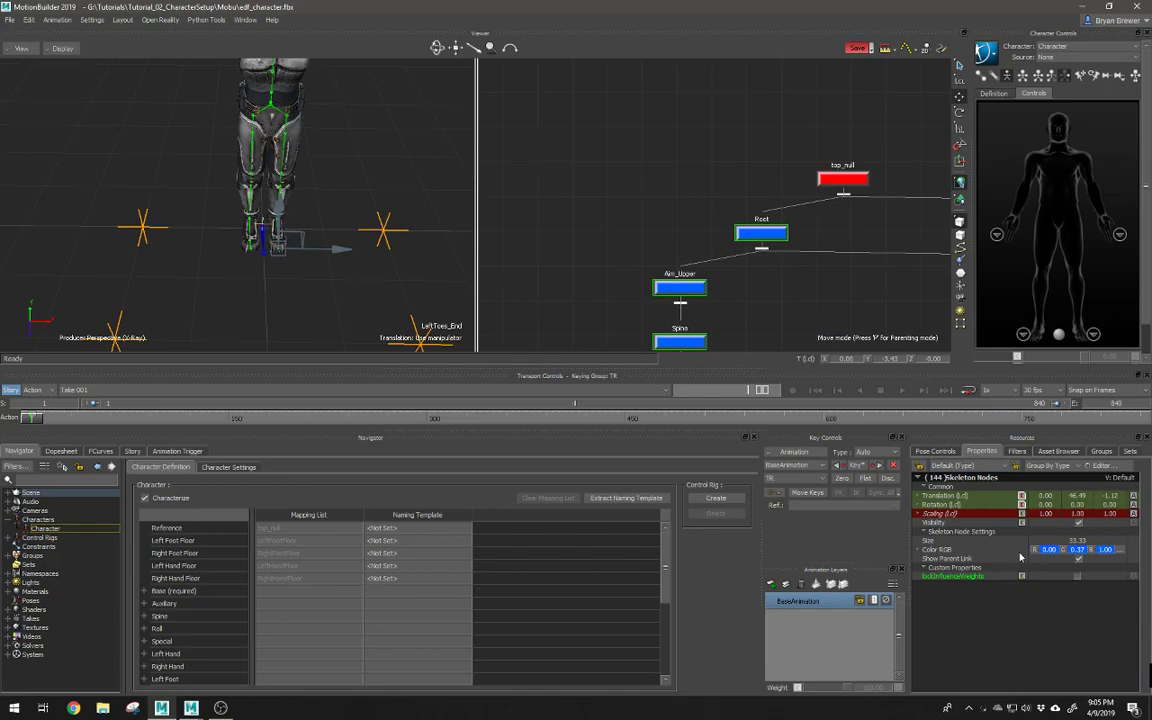
left_click(1120, 550)
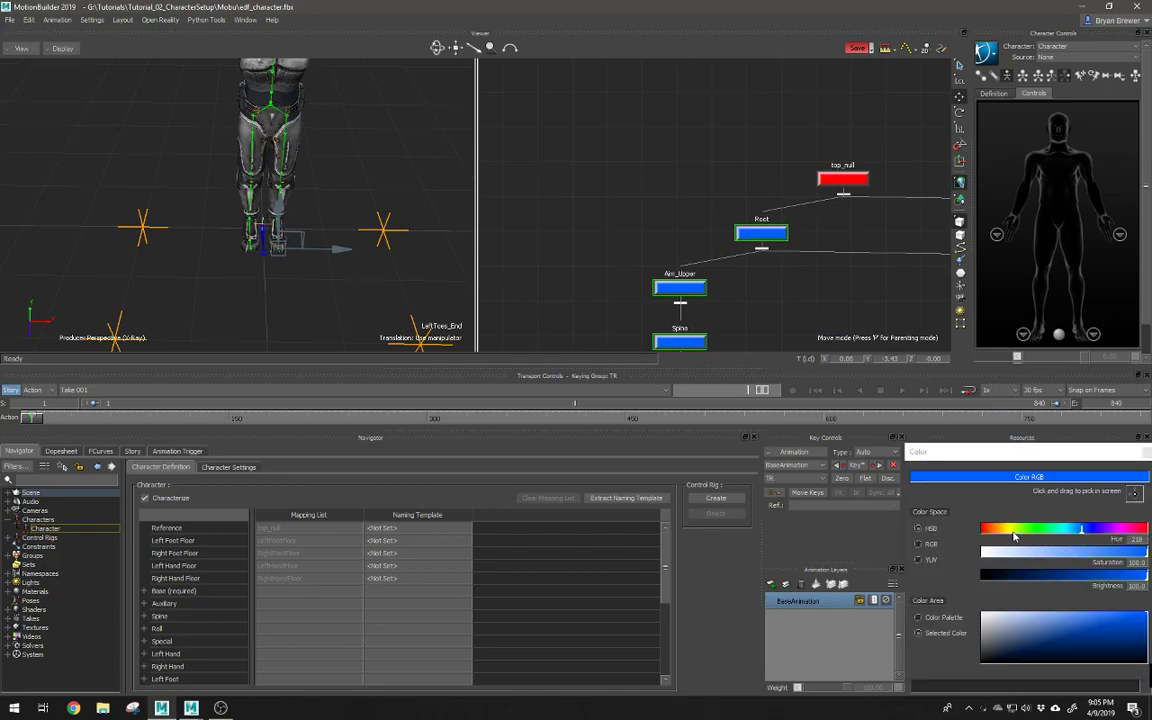
left_click(1018, 530)
left_click_drag(1021, 531, 997, 533)
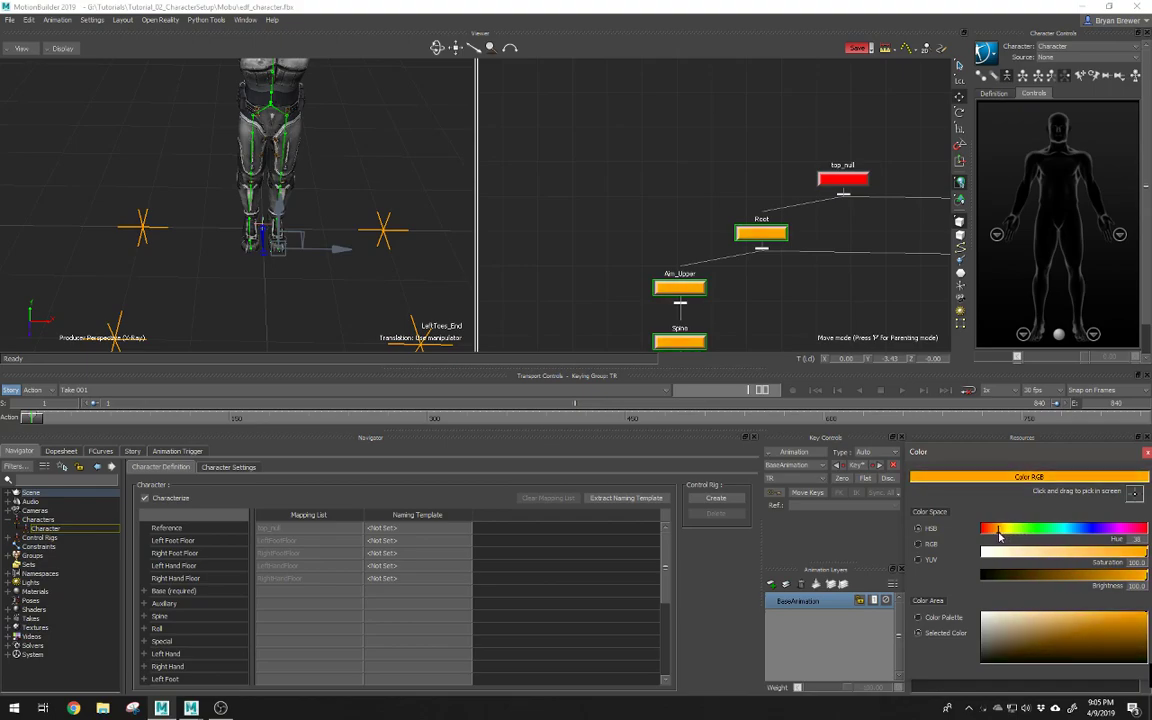
left_click(1148, 455)
left_click(745, 187)
Step: Examine the recolored skeleton and select the blue movement joint at the character's feet to compare the two colors
scroll(264, 246, "down", 2)
scroll(264, 246, "up", 5)
left_click_drag(323, 288, 288, 293, "alt")
scroll(288, 293, "up", 2)
left_click(245, 292)
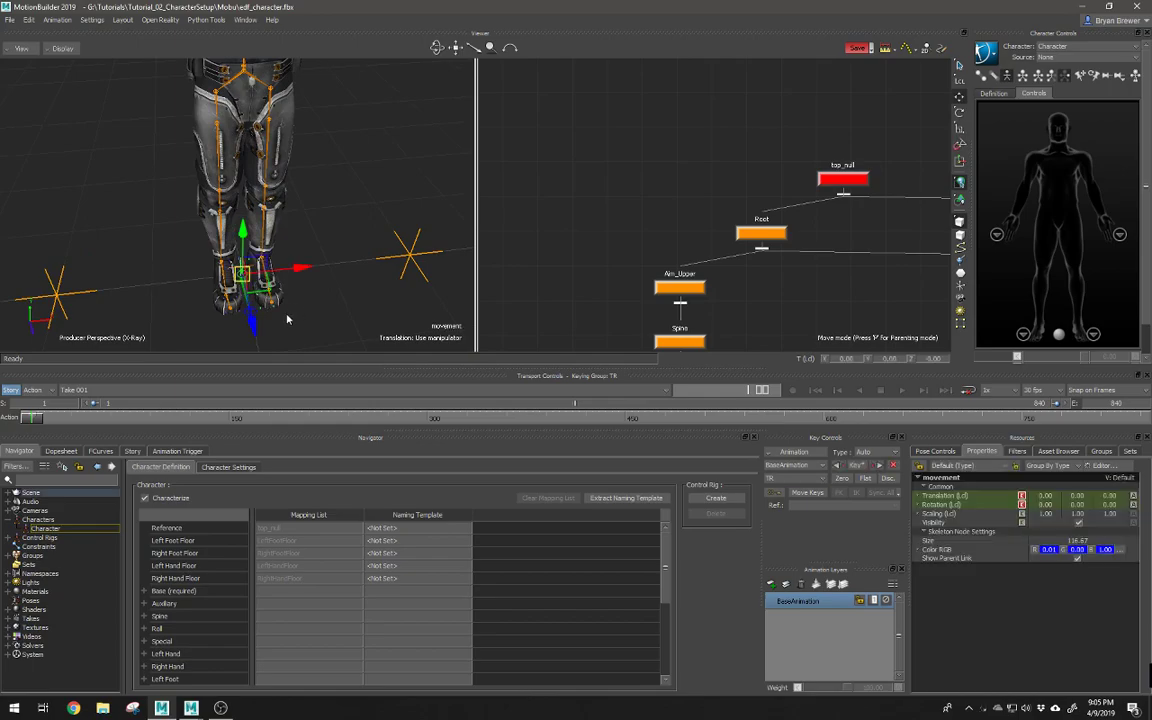
scroll(341, 268, "down", 4)
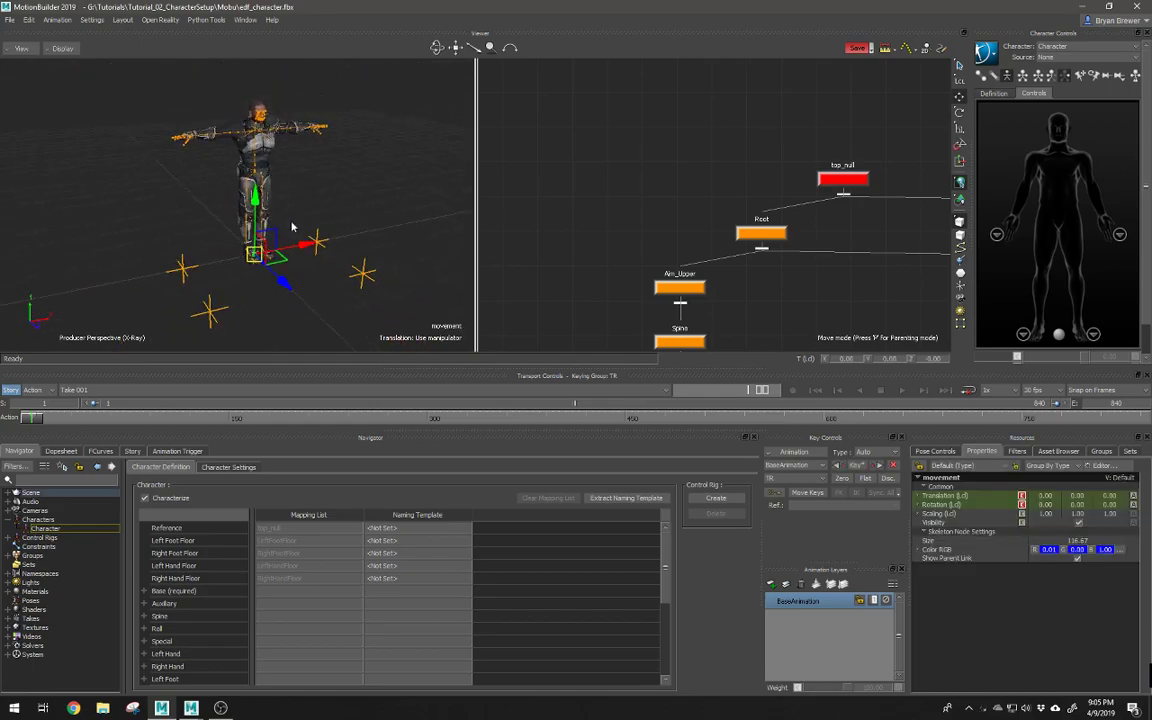
left_click_drag(370, 237, 395, 205, "alt")
left_click(259, 318)
middle_click_drag(259, 318, 296, 274, "alt")
left_click_drag(296, 274, 291, 283, "alt")
Step: Examine the arm and finger joints of the character's right hand up close
scroll(340, 268, "up", 2)
scroll(309, 205, "up", 8)
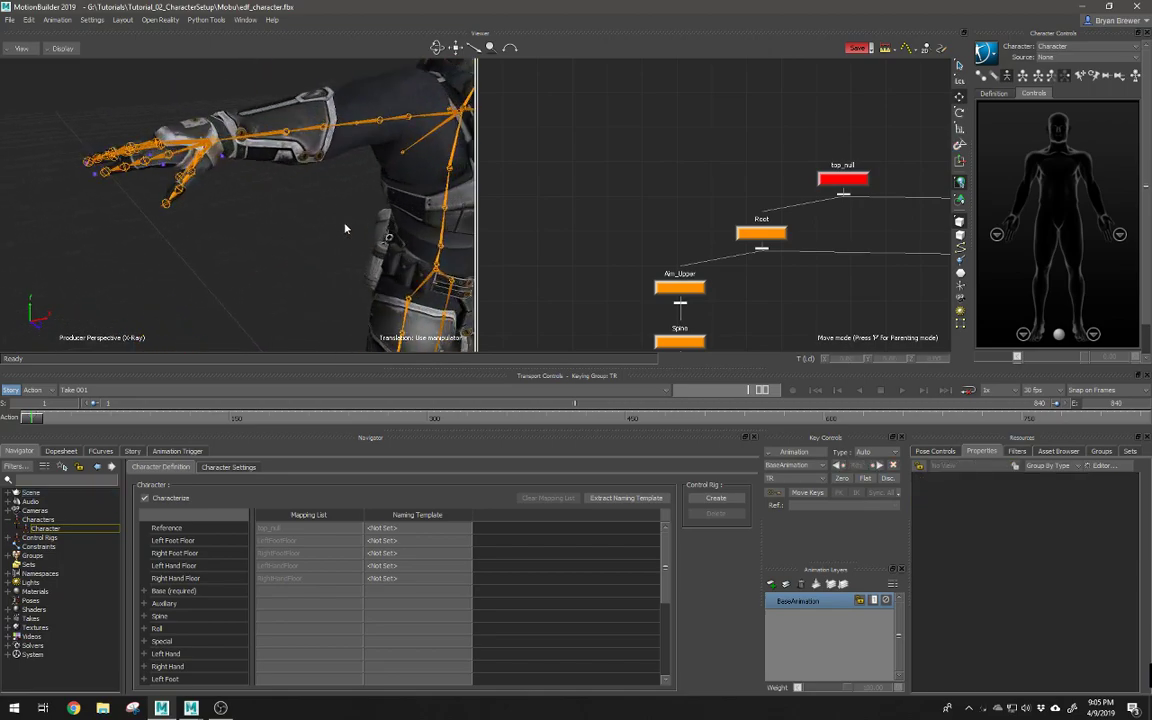
left_click_drag(314, 218, 269, 214, "alt")
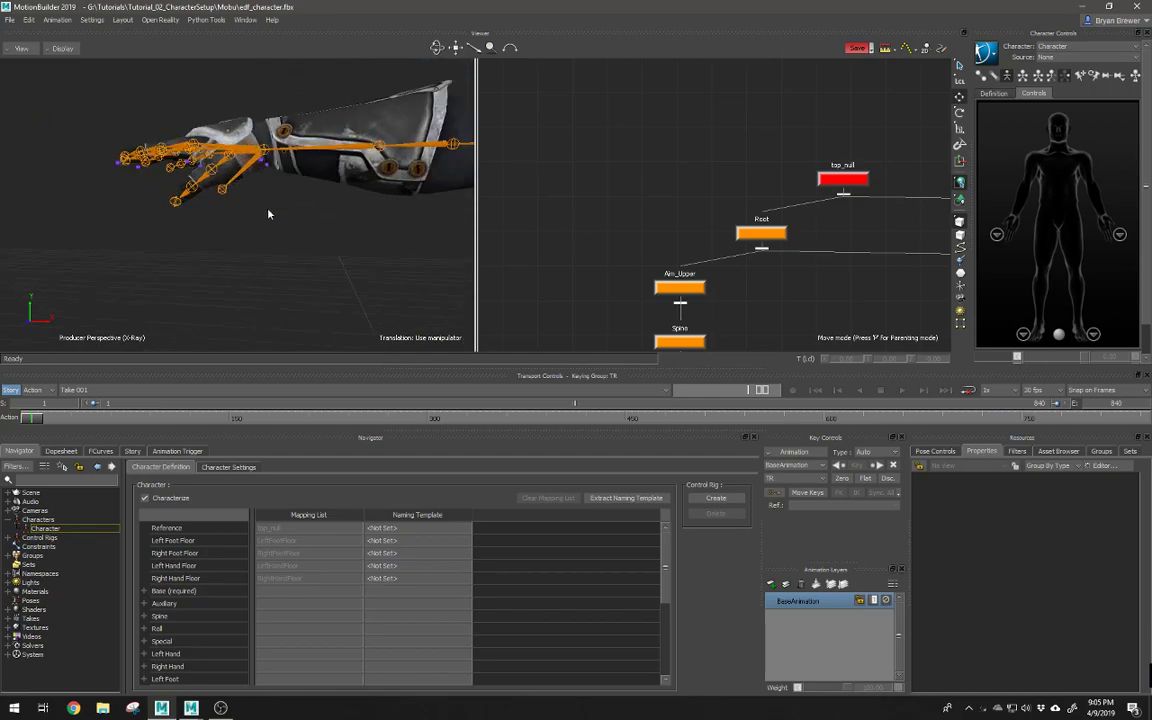
left_click(223, 190)
scroll(350, 220, "down", 5)
middle_click_drag(370, 216, 305, 207, "alt")
left_click_drag(305, 207, 314, 262, "alt")
middle_click_drag(314, 262, 248, 233, "alt")
Step: Select and deselect the movement joint while examining the full character and its floor markers
left_click(282, 239)
scroll(282, 200, "down", 5)
left_click_drag(248, 233, 383, 209, "alt")
scroll(332, 216, "down", 2)
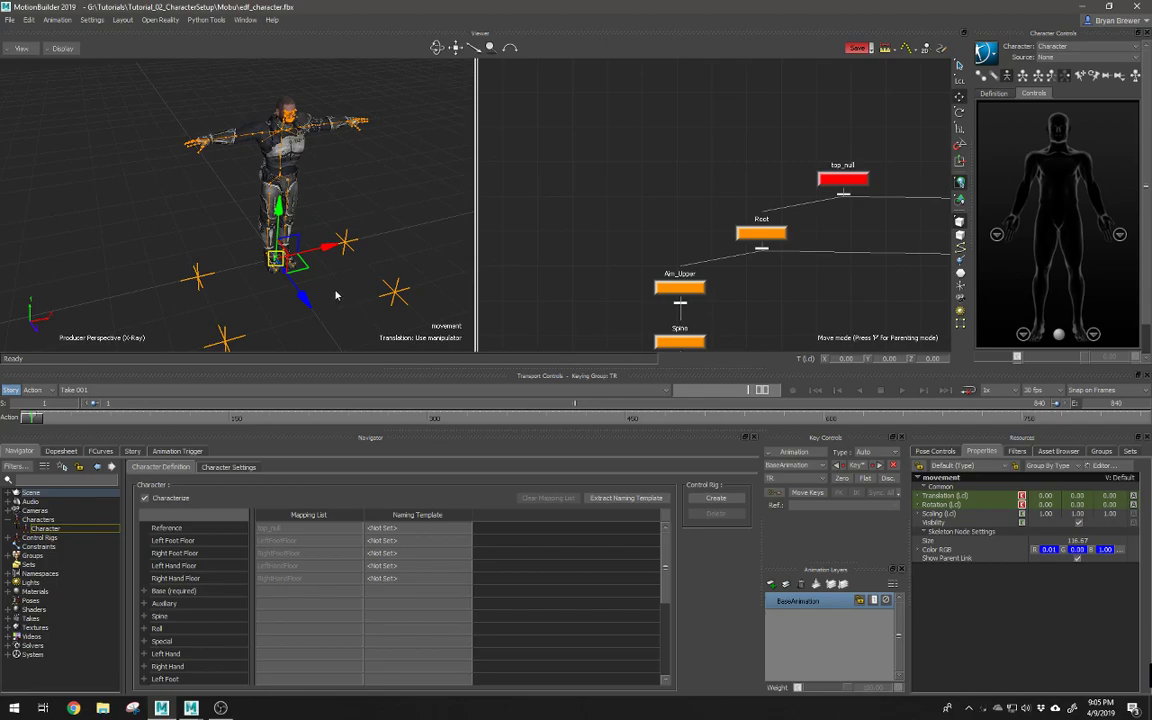
scroll(392, 306, "up", 3)
left_click_drag(393, 306, 338, 285, "alt")
left_click(378, 301)
scroll(362, 292, "down", 3)
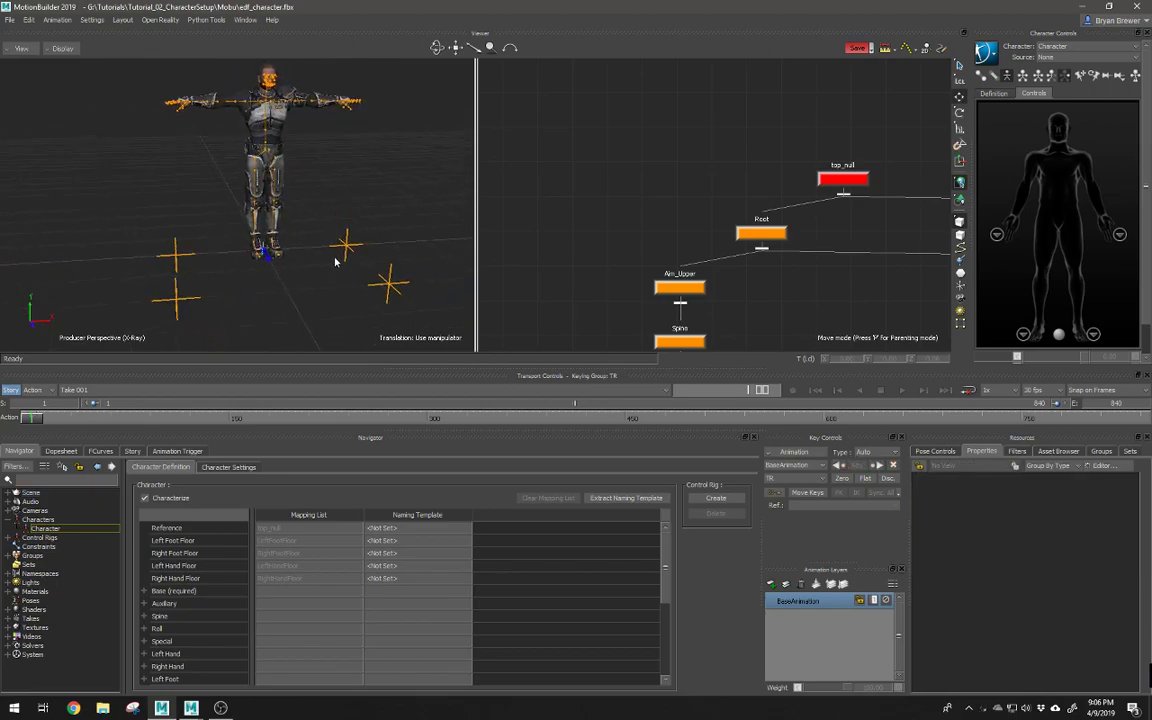
middle_click_drag(337, 259, 315, 270, "alt")
left_click_drag(315, 270, 321, 273, "alt")
right_click_drag(278, 284, 376, 274, "alt")
middle_click_drag(324, 266, 327, 297, "alt")
right_click_drag(352, 284, 313, 267, "alt")
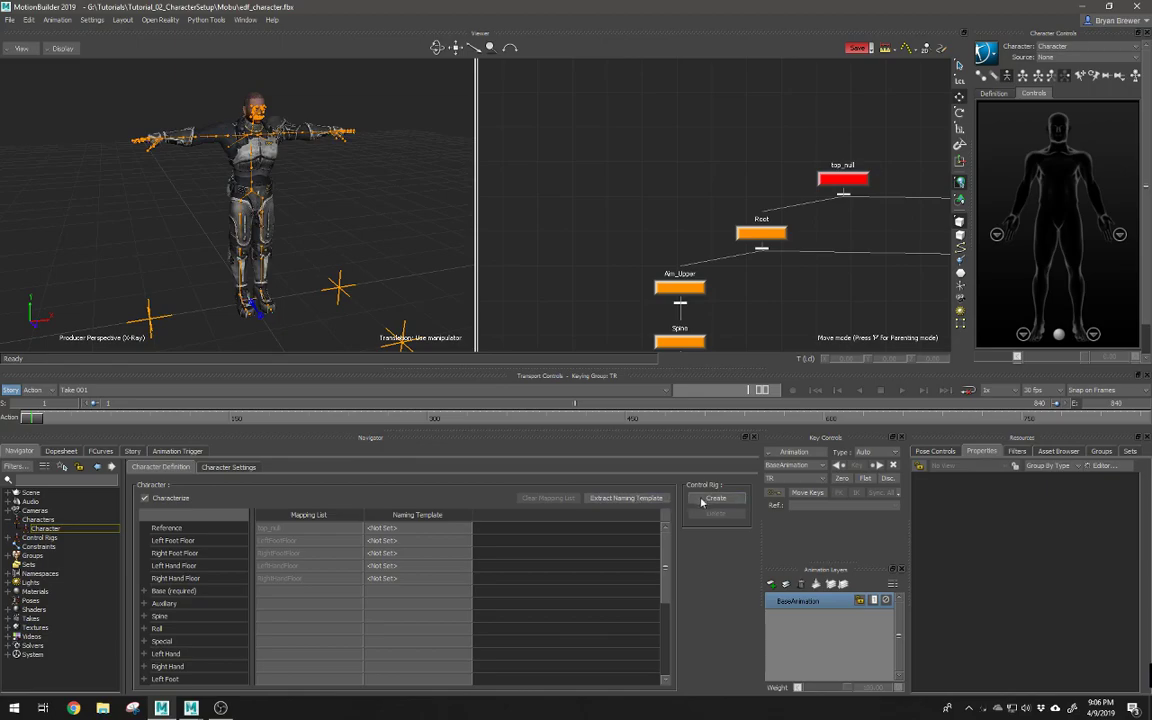
Step: Create an FK/IK control rig for the Character asset
left_click(40, 521)
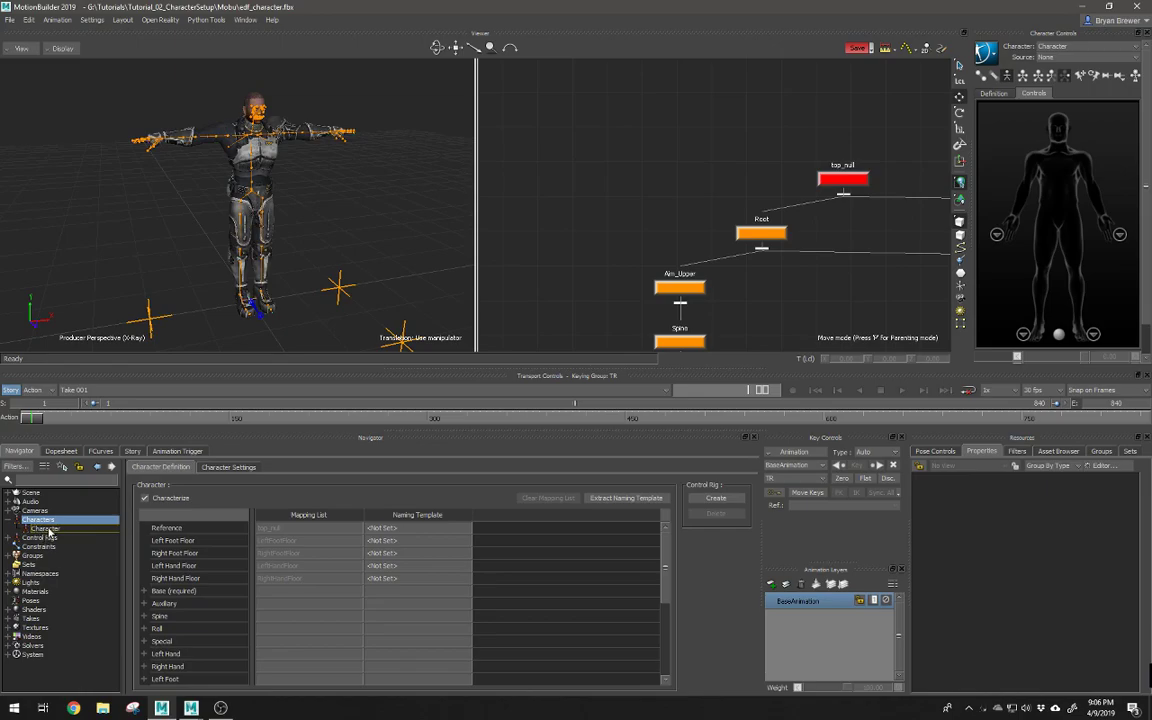
left_click(46, 528)
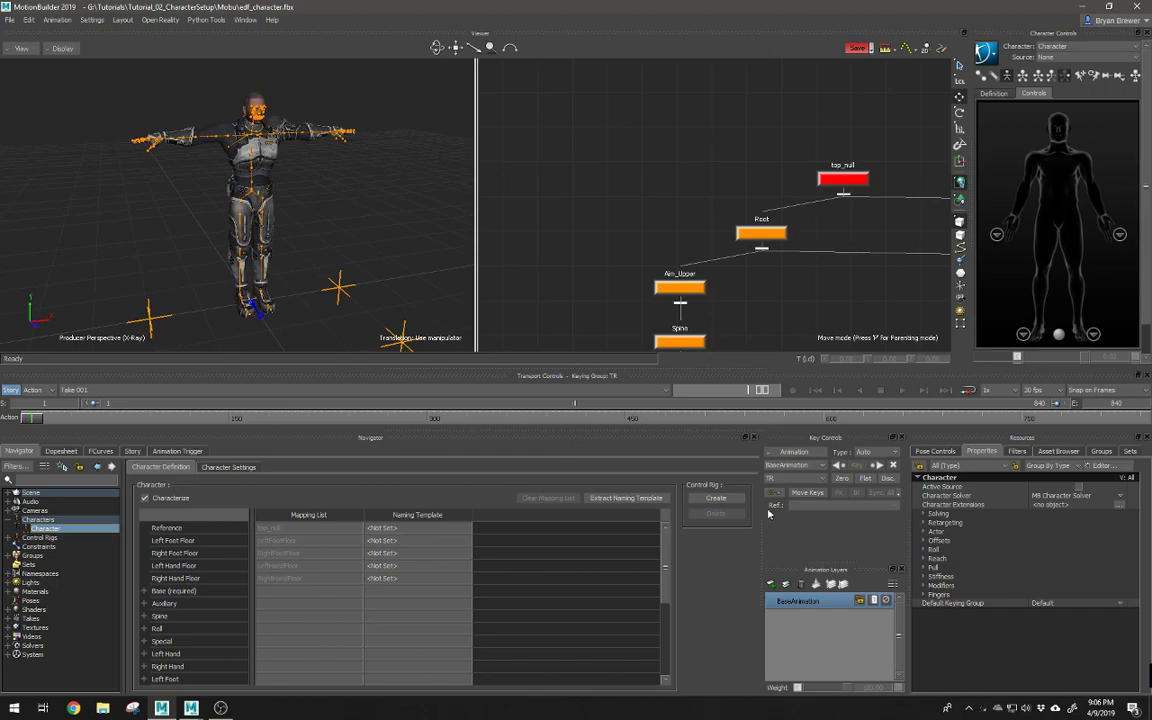
left_click(716, 497)
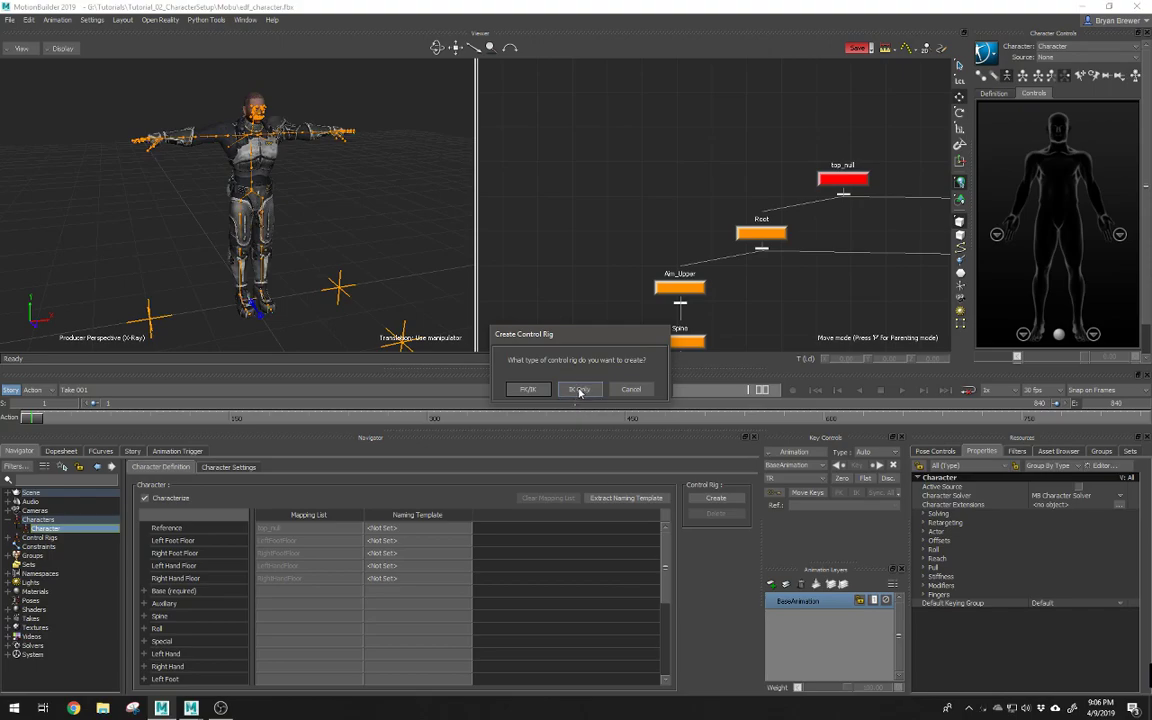
left_click(527, 390)
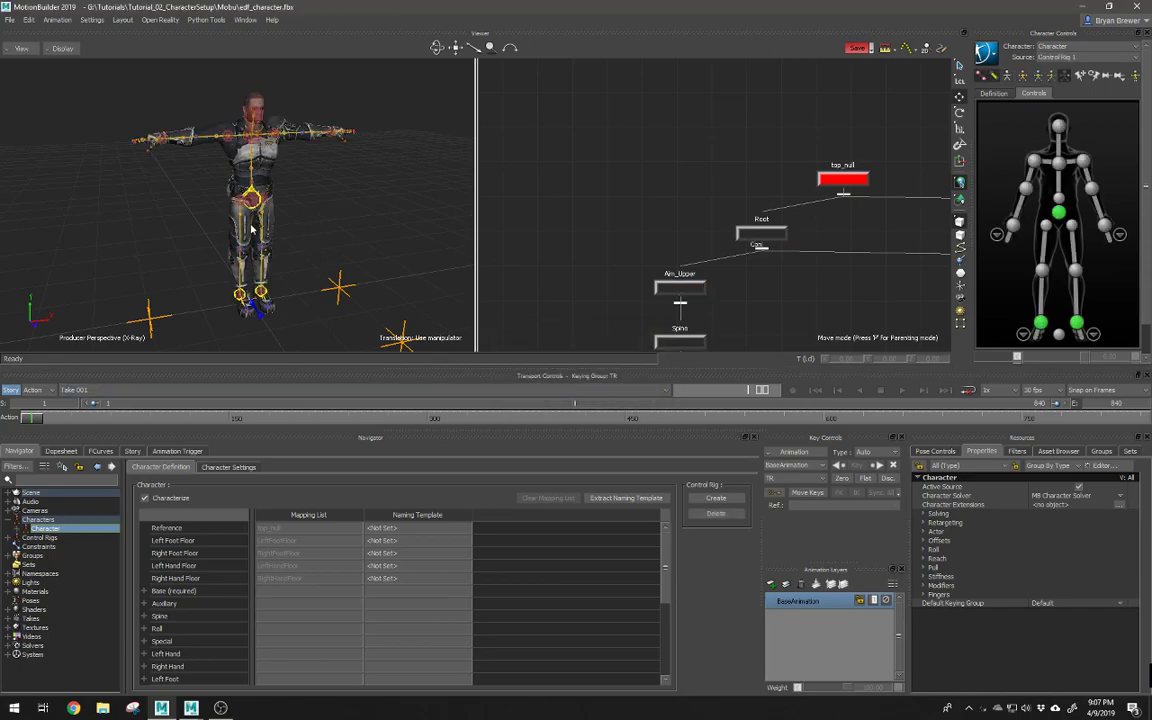
Step: Select the control rig's right wrist effector on the character
right_click_drag(248, 229, 321, 219, "alt")
left_click_drag(321, 219, 285, 208, "alt")
middle_click_drag(257, 170, 304, 233, "alt")
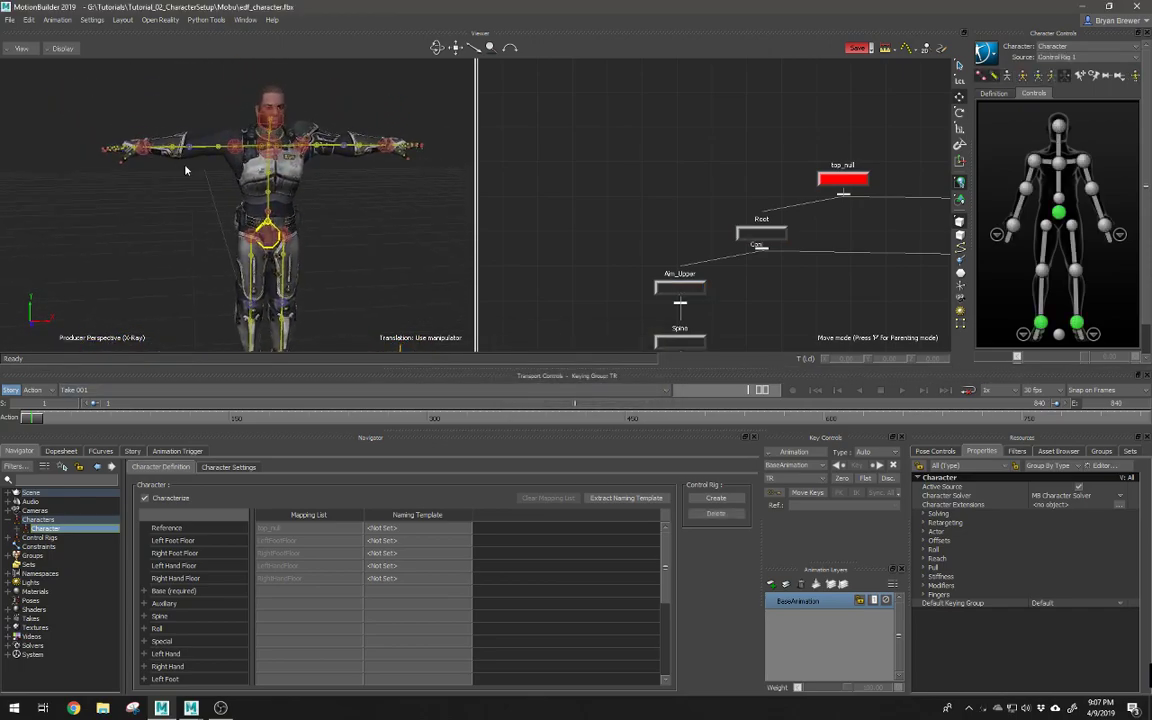
scroll(177, 181, "up", 2)
left_click(120, 137)
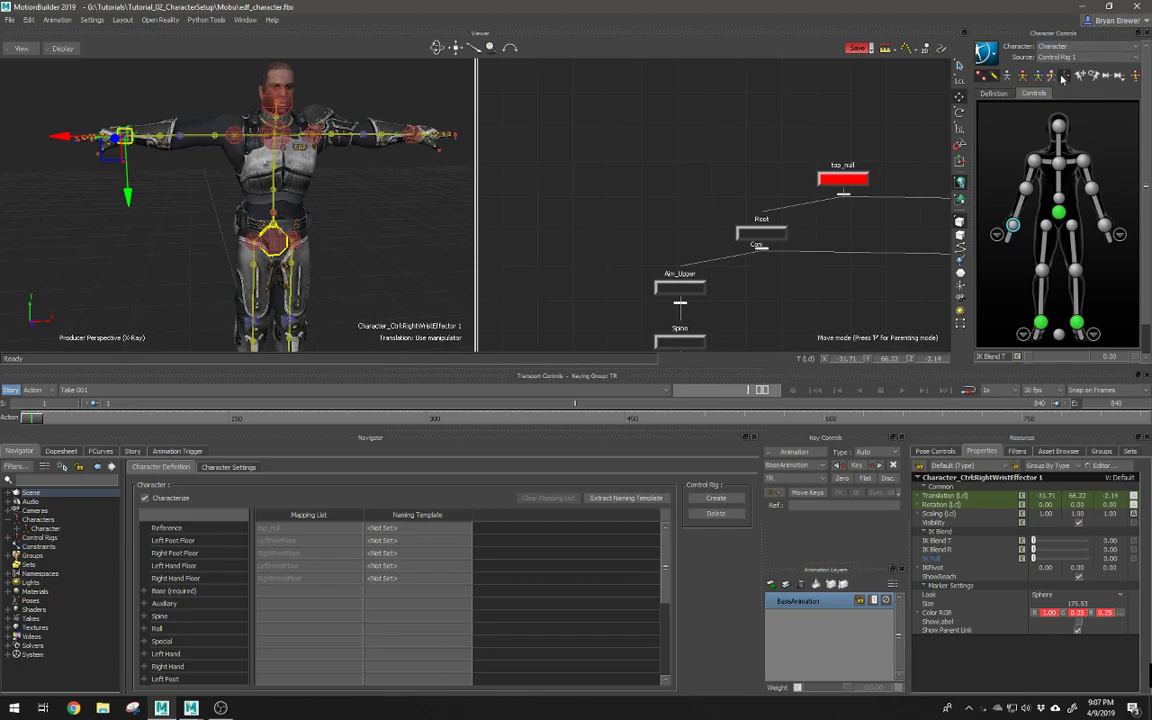
Step: Compare the Full Body and Body Part keying modes and leave the control rig on Body Part
left_click(1037, 76)
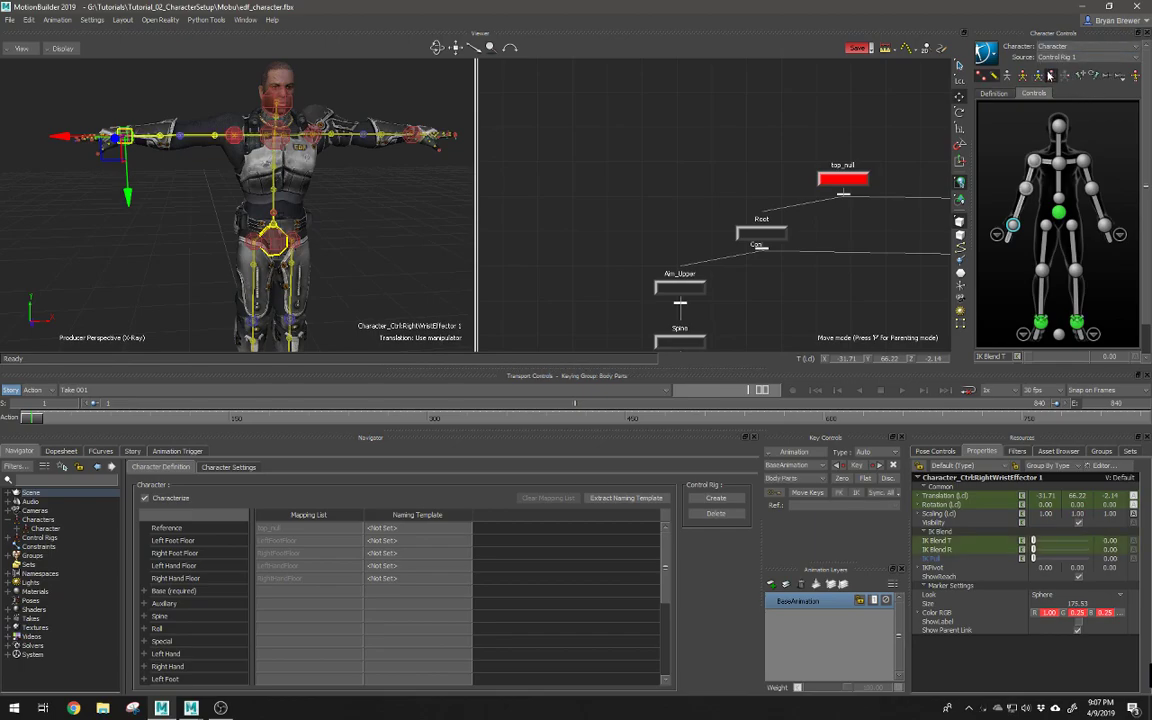
left_click(1022, 77)
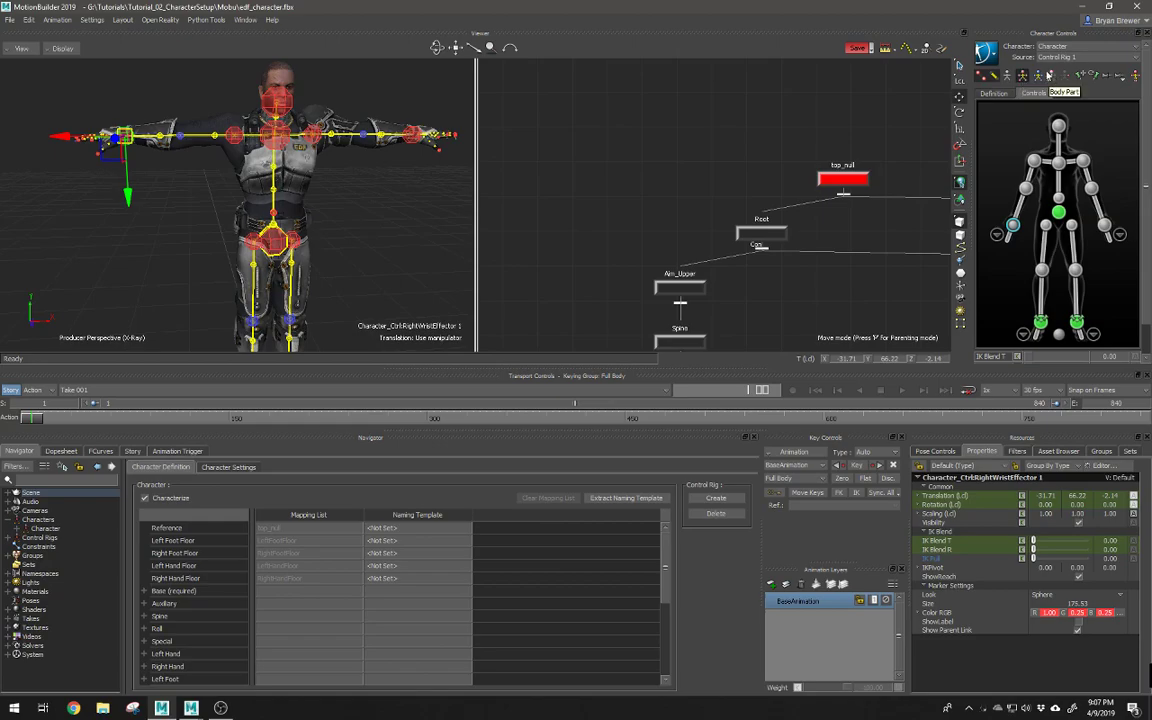
left_click(1051, 77)
left_click(1039, 77)
left_click(1049, 77)
left_click(1037, 77)
left_click(1025, 77)
left_click(1051, 79)
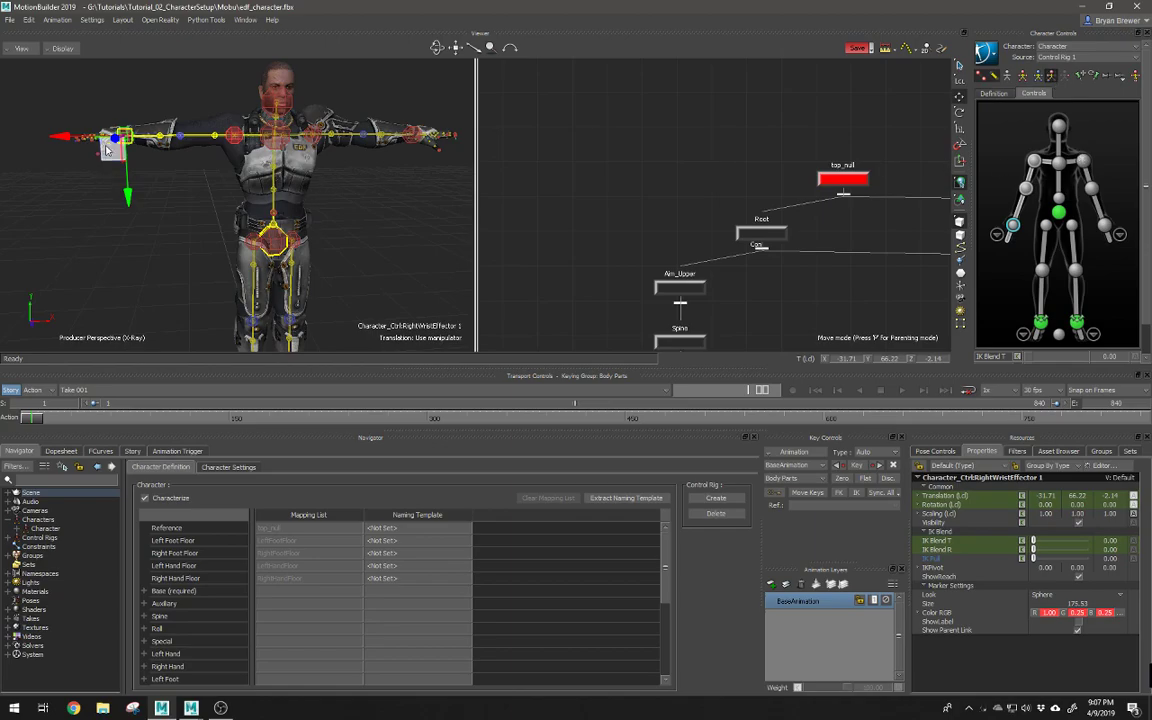
Step: Try moving the right wrist effector toward the body, undo the move, and turn off the X-Ray display
left_click_drag(105, 157, 205, 165)
key("ctrl+a")
key("ctrl+z")
key("ctrl+z")
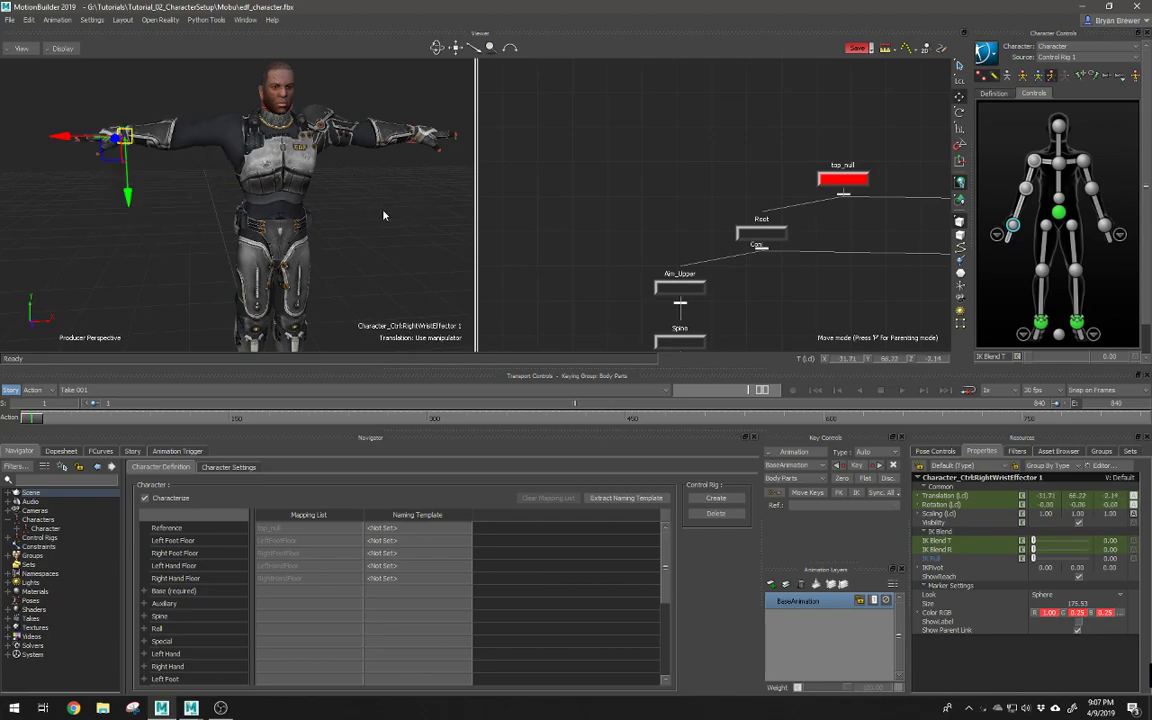
right_click_drag(383, 215, 304, 204, "alt")
left_click_drag(304, 203, 364, 185, "alt")
middle_click_drag(364, 185, 362, 200, "alt")
right_click_drag(362, 200, 323, 203, "alt")
left_click_drag(323, 203, 304, 203, "alt")
right_click_drag(304, 204, 389, 218, "alt")
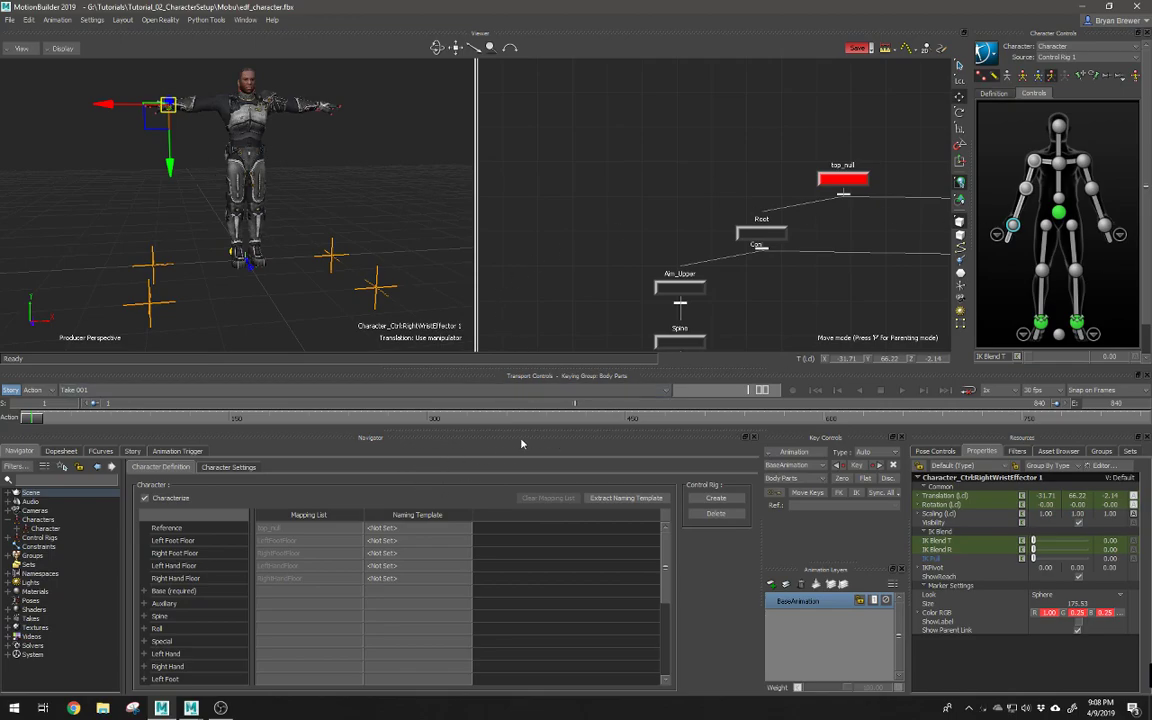
Step: Add a Character Extension from the Characters asset templates to the scene
left_click(1058, 451)
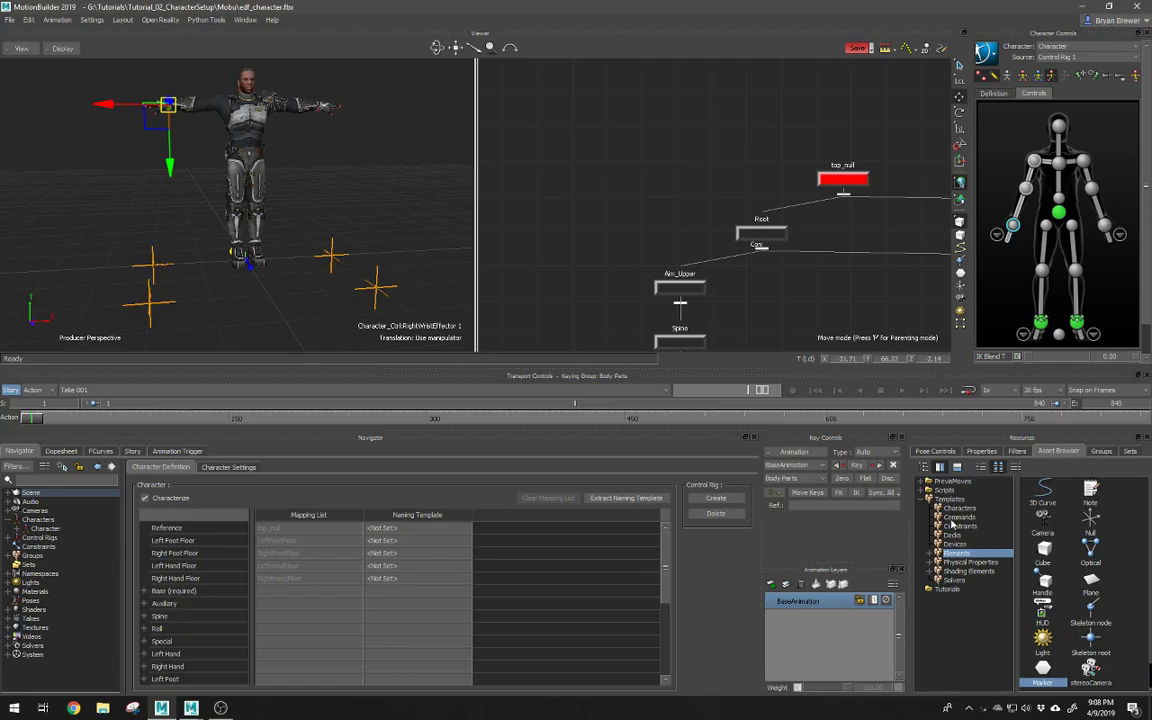
left_click(959, 508)
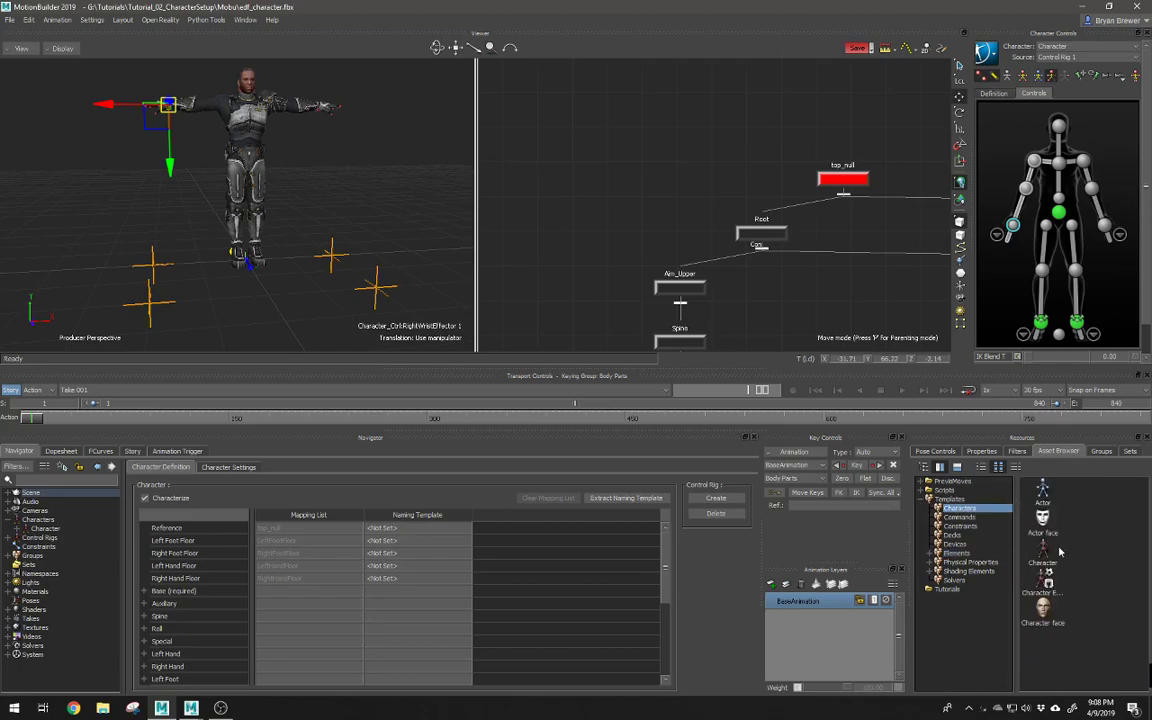
left_click(1048, 586)
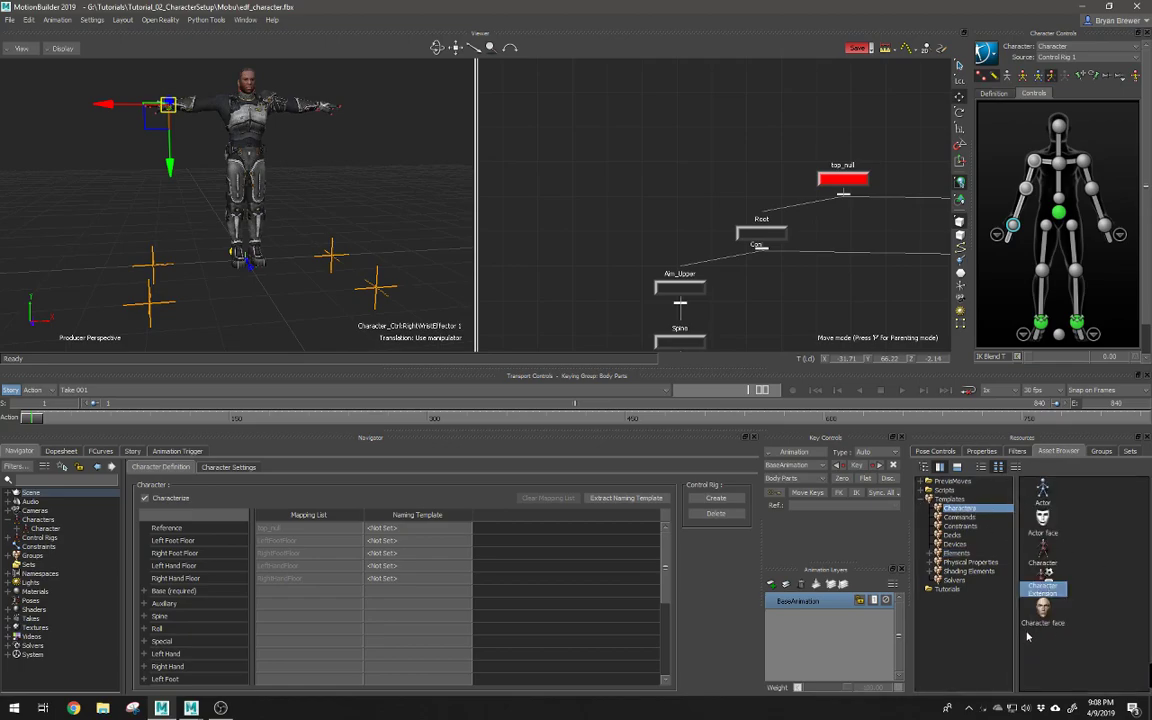
left_click(34, 520)
left_click(8, 520)
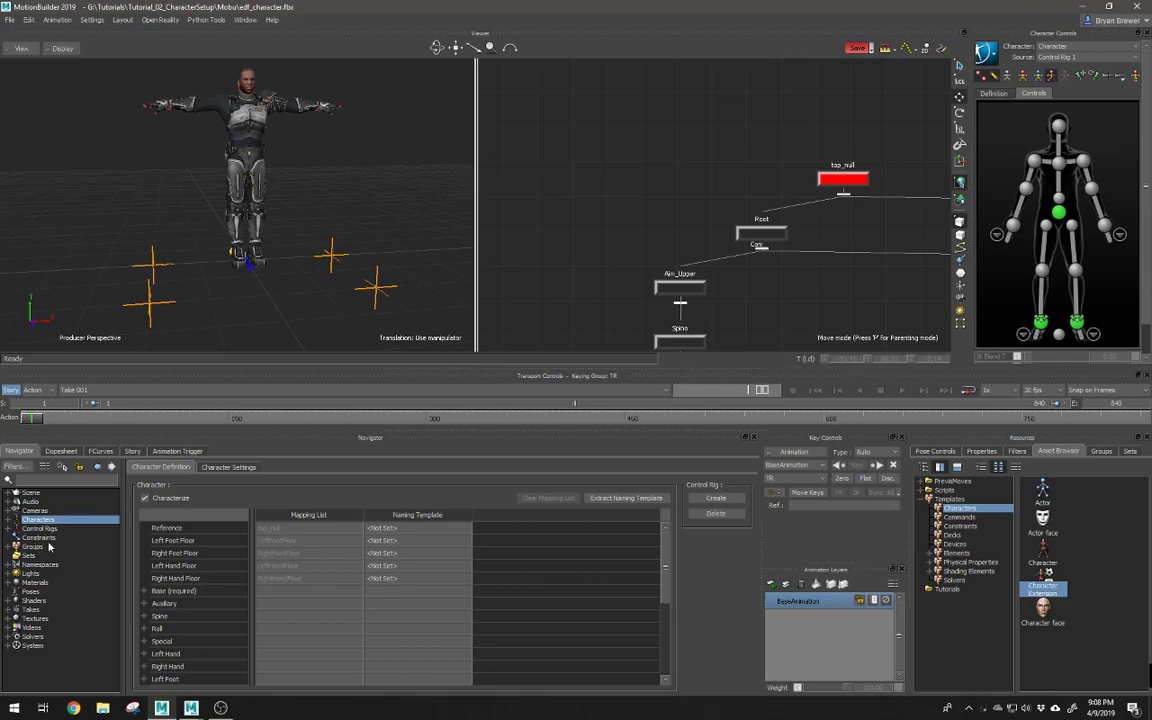
left_click_drag(1046, 572, 590, 208)
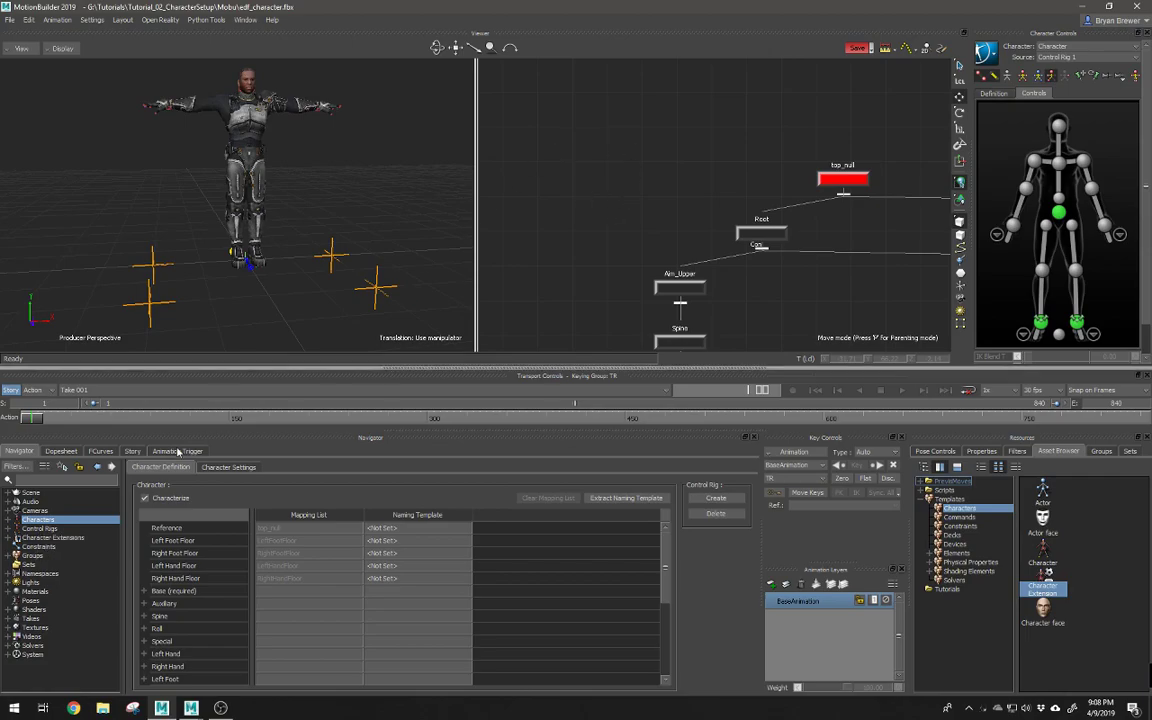
Step: Expand the Character Extensions category in the scene tree and insert additional character extensions in it
left_click(19, 538)
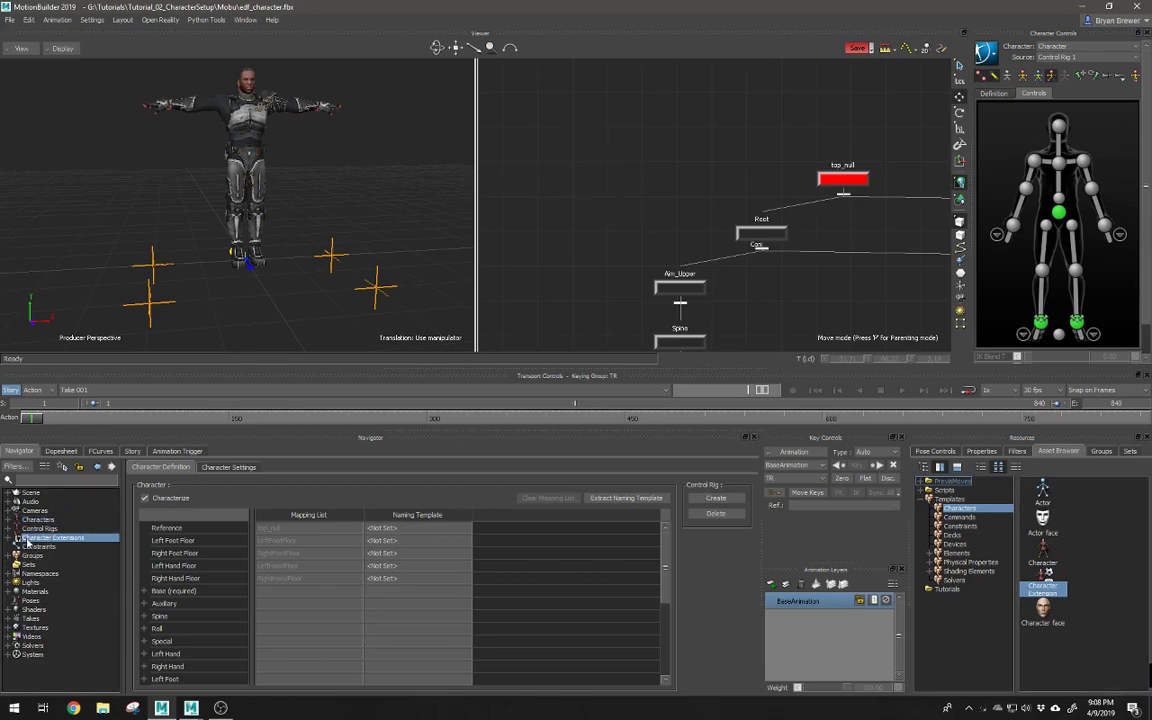
left_click(15, 539)
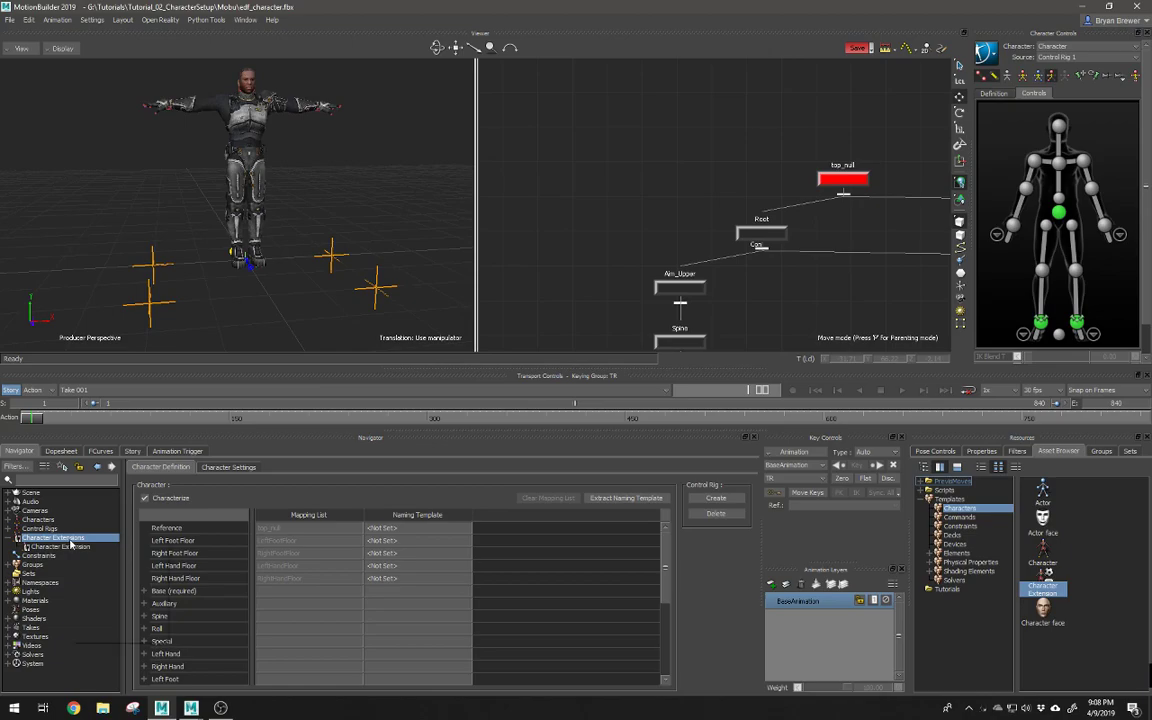
right_click(72, 545)
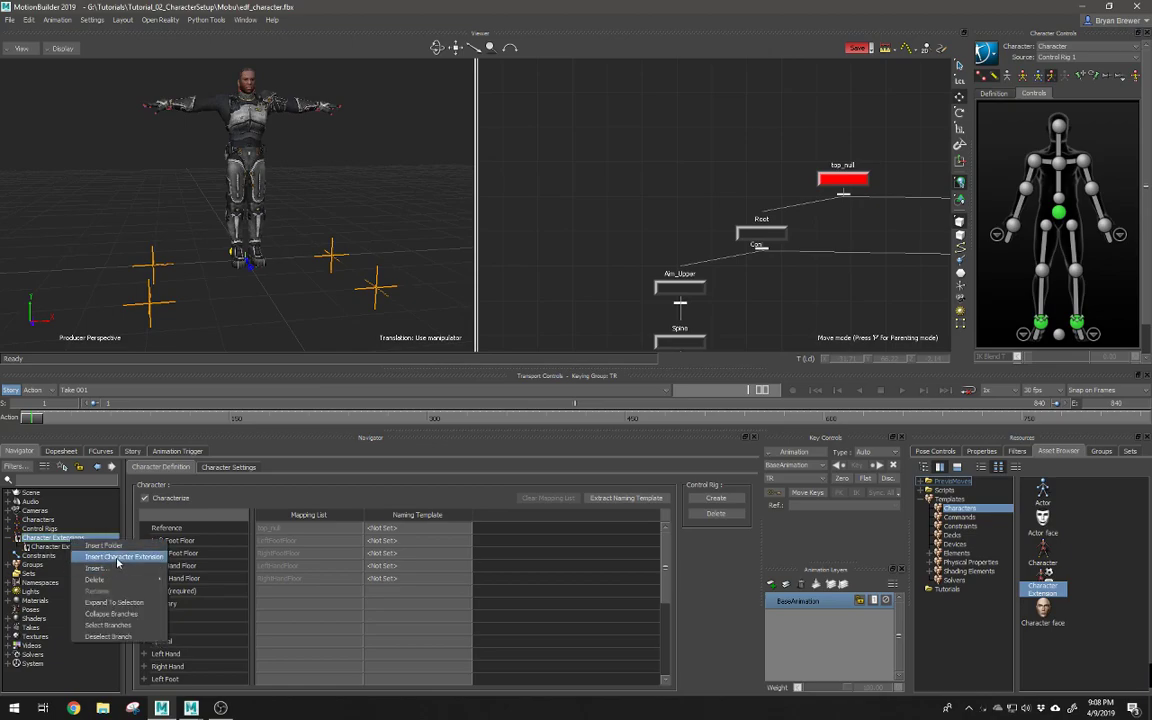
left_click(117, 558)
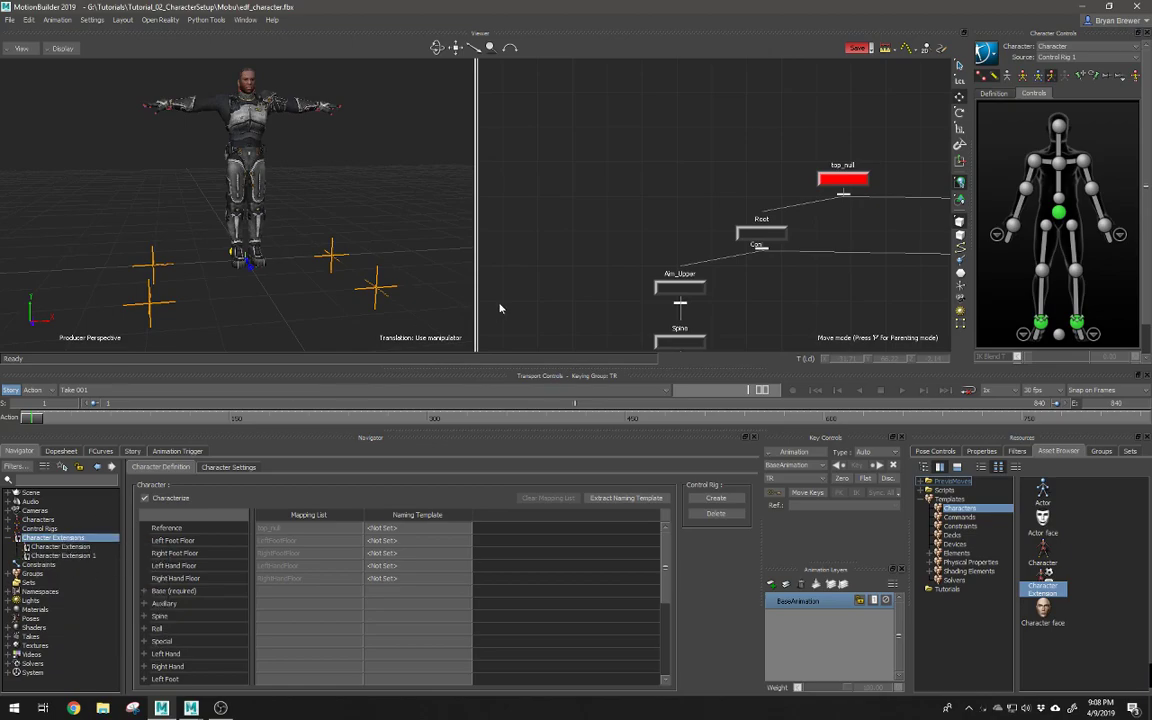
right_click(60, 538)
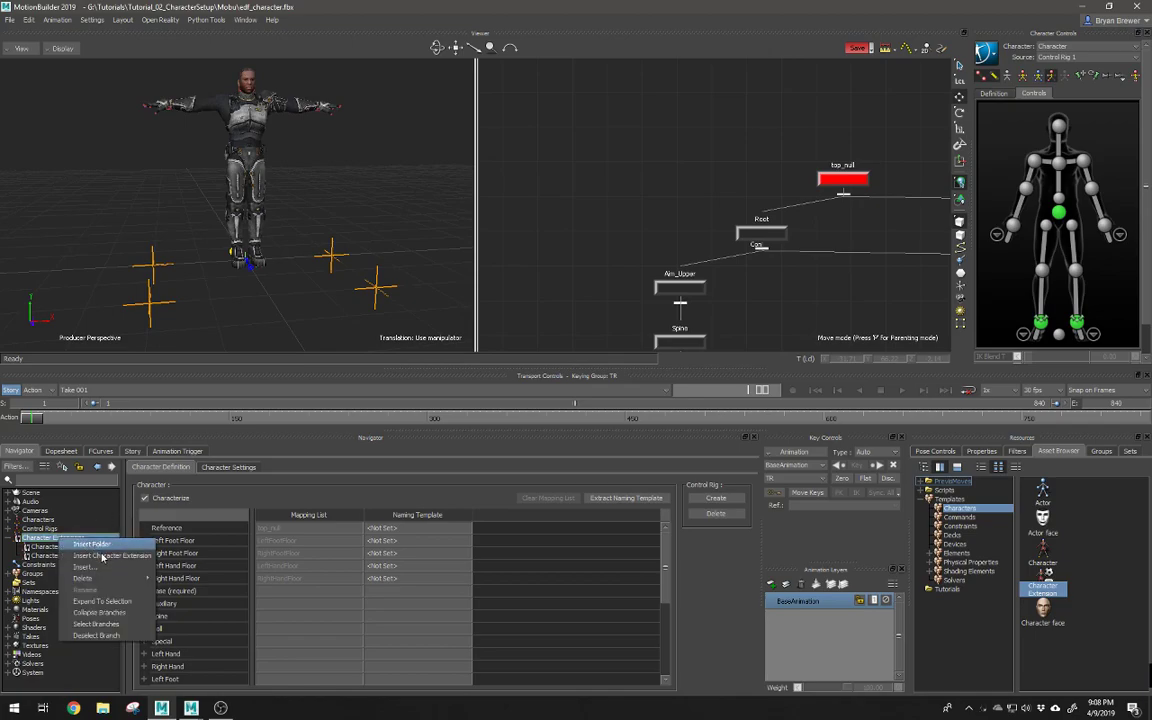
Step: Insert a third character extension and rename the first one, Character Extension, as movement
left_click(104, 555)
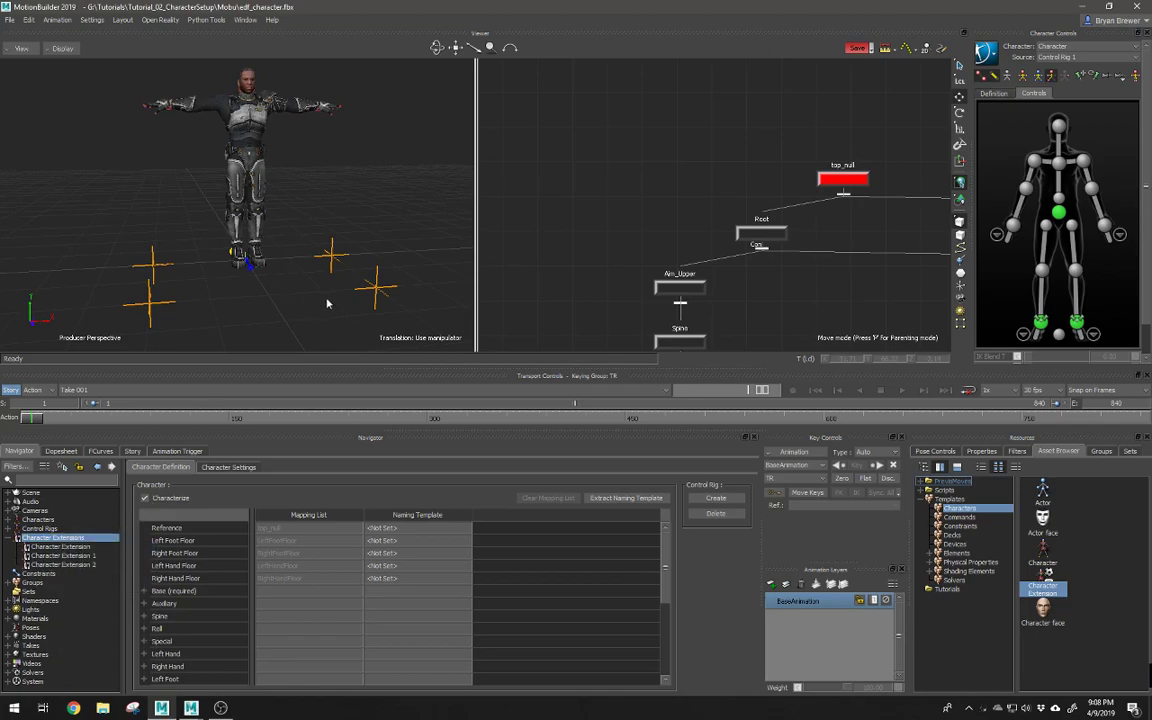
mouse_move(366, 290)
left_mouse_down("alt")
mouse_move(362, 272)
mouse_move(347, 273)
mouse_move(373, 283)
mouse_move(352, 284)
left_mouse_up("alt")
left_click(55, 547)
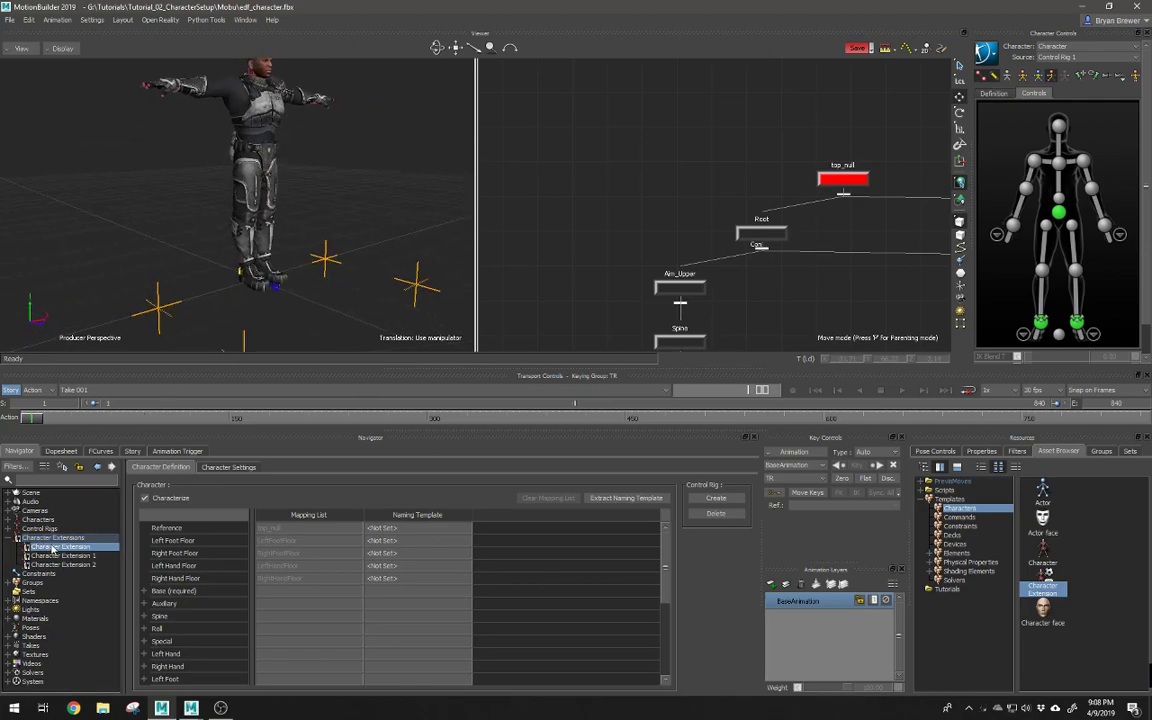
right_click(62, 549)
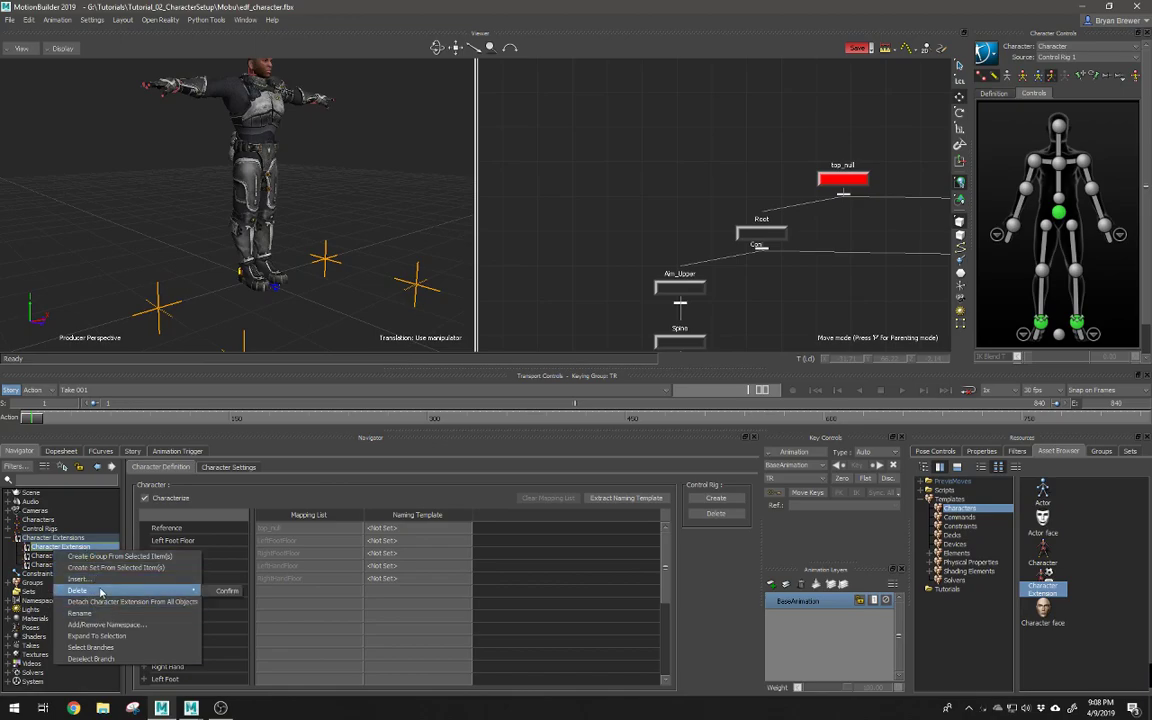
left_click(100, 614)
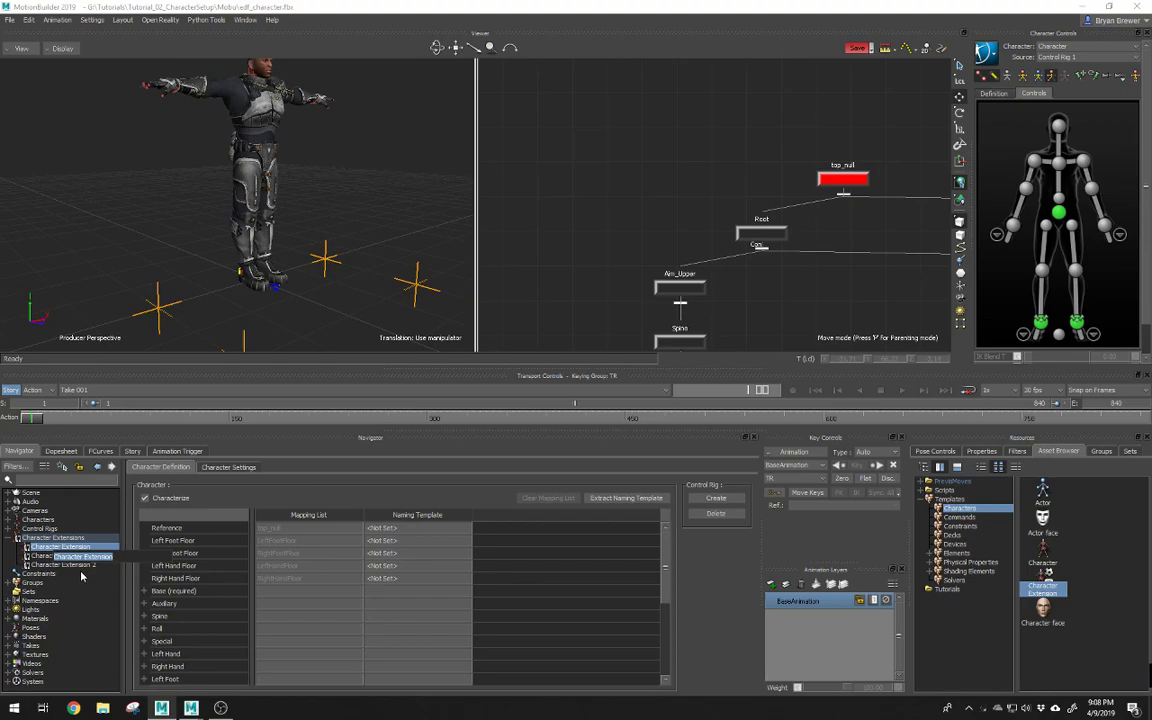
type("mov")
key("BackSpace")
key("BackSpace")
key("BackSpace")
key("BackSpace")
key("BackSpace")
key("BackSpace")
key("Return")
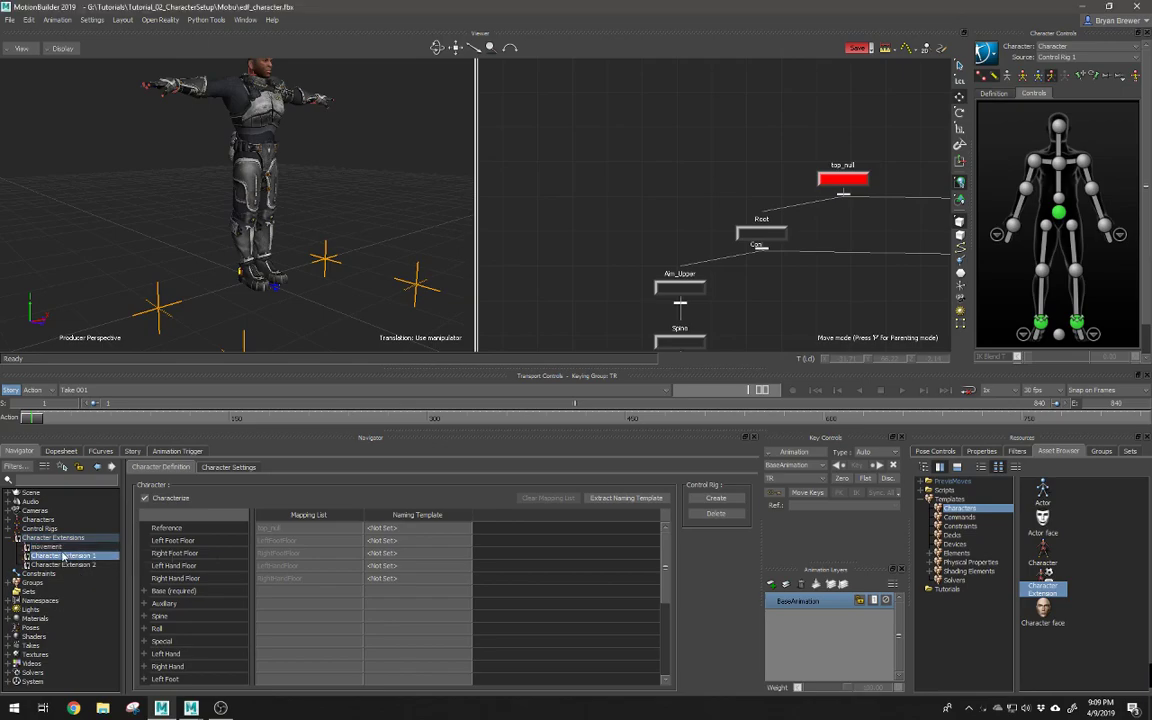
Step: Rename Character Extension 1 as RightWeapon
right_click(70, 555)
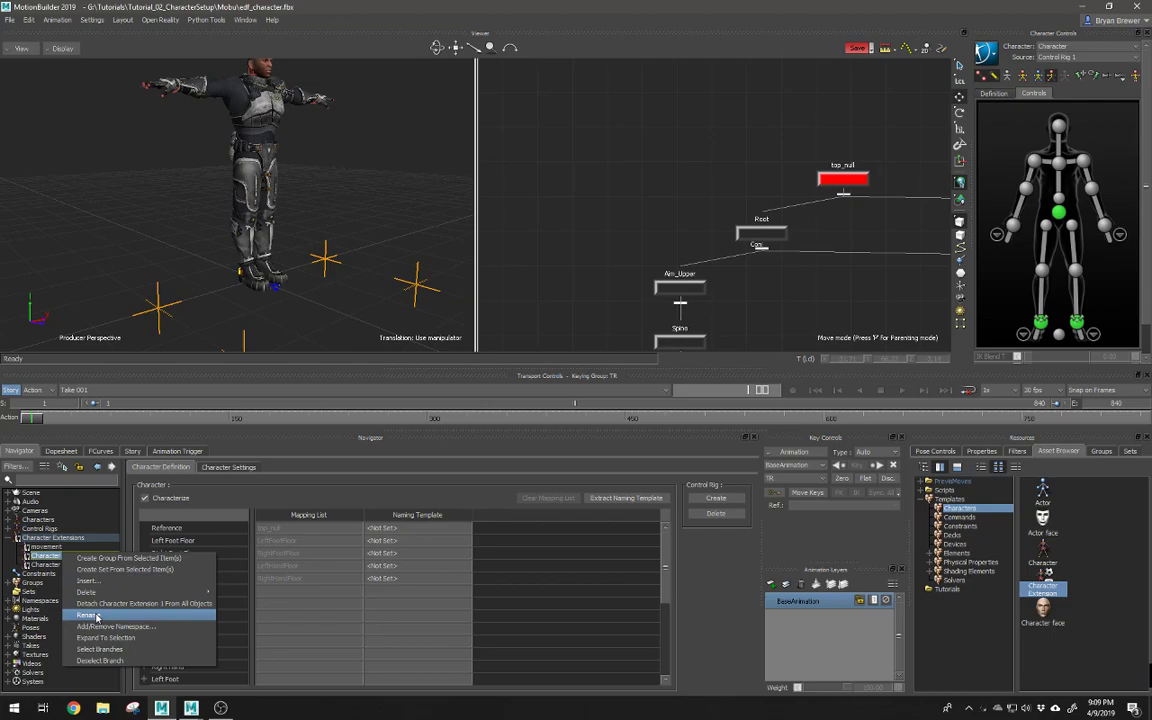
left_click(48, 566)
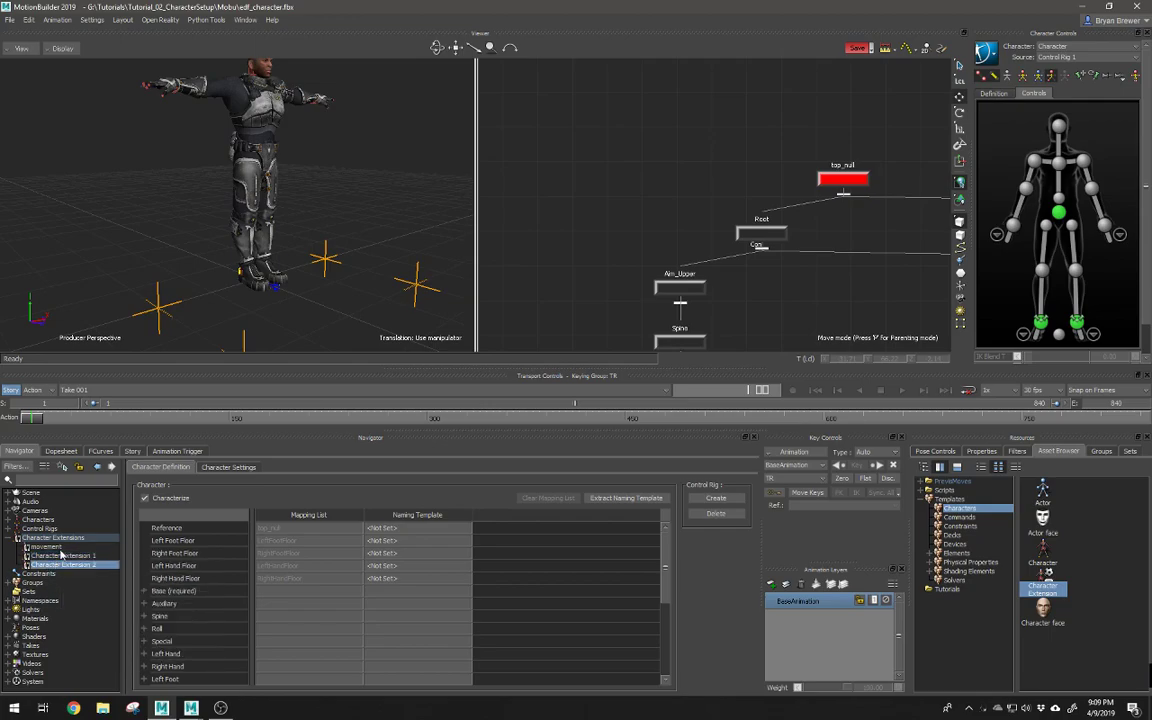
right_click(62, 556)
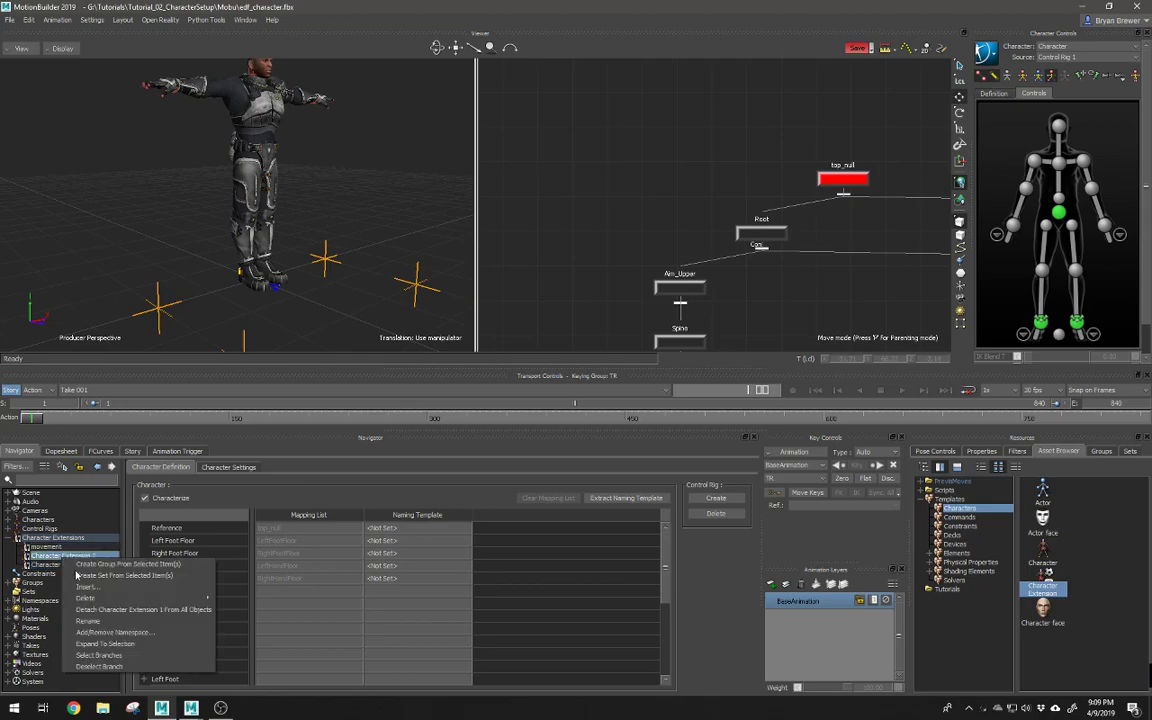
left_click(87, 621)
type("Character R")
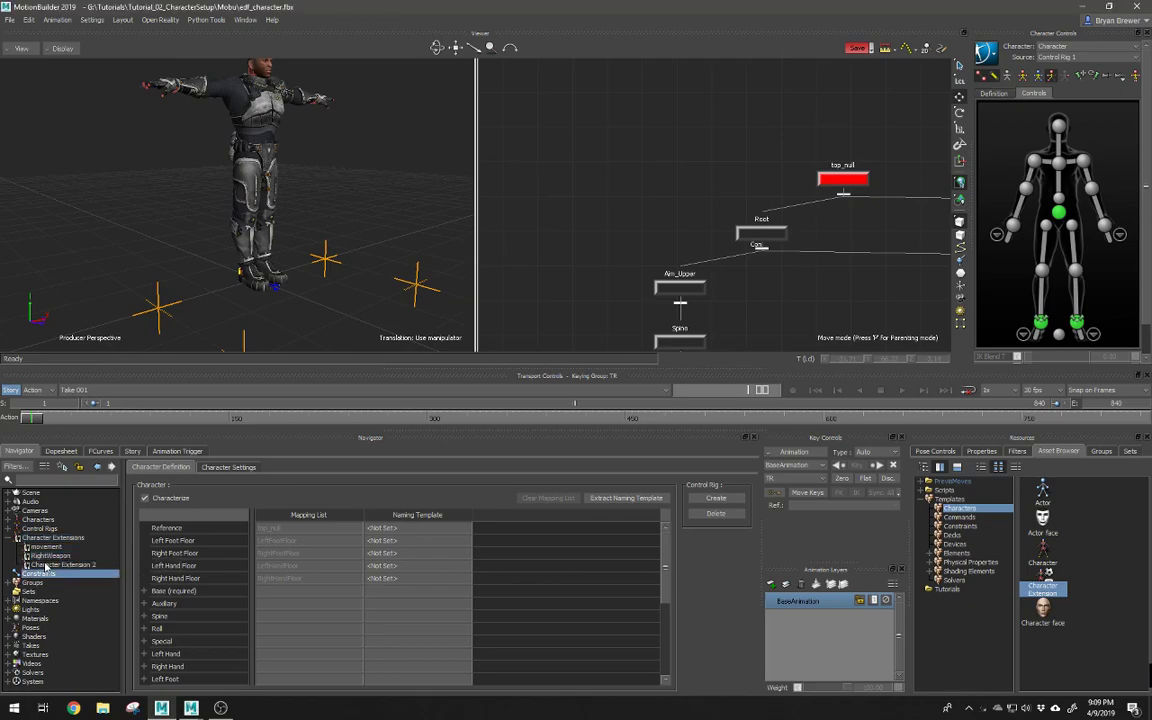
Step: Rename Character Extension 2 as LeftWeapon
right_click(45, 566)
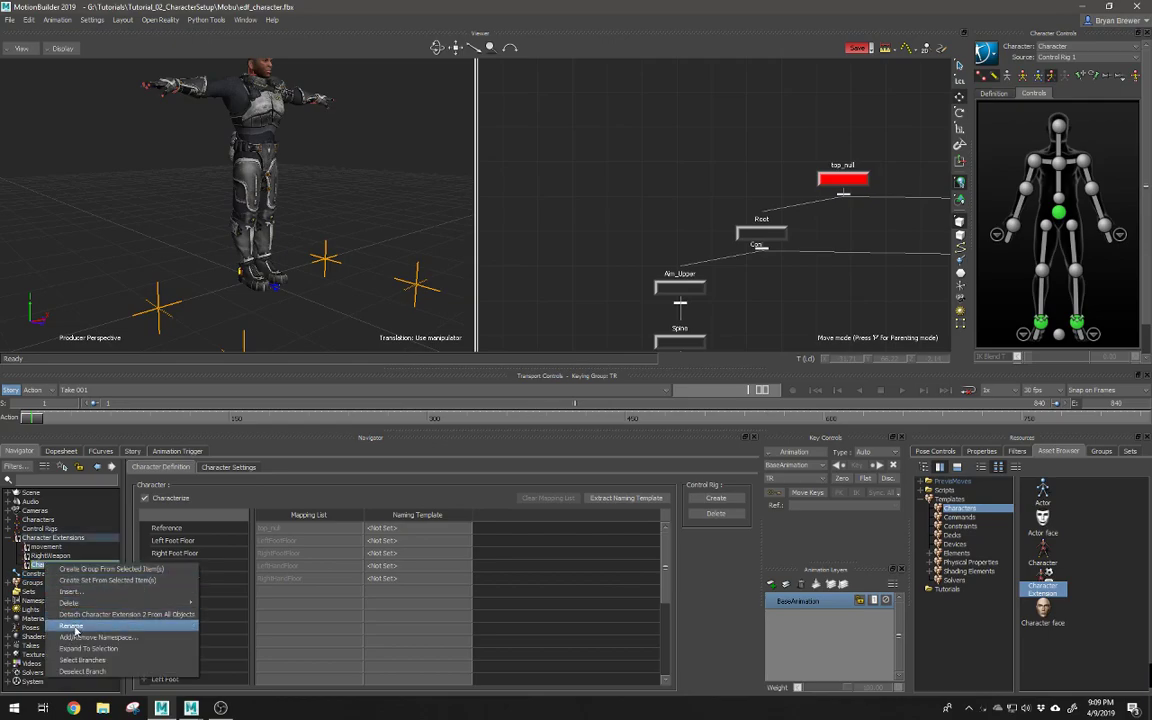
left_click(76, 626)
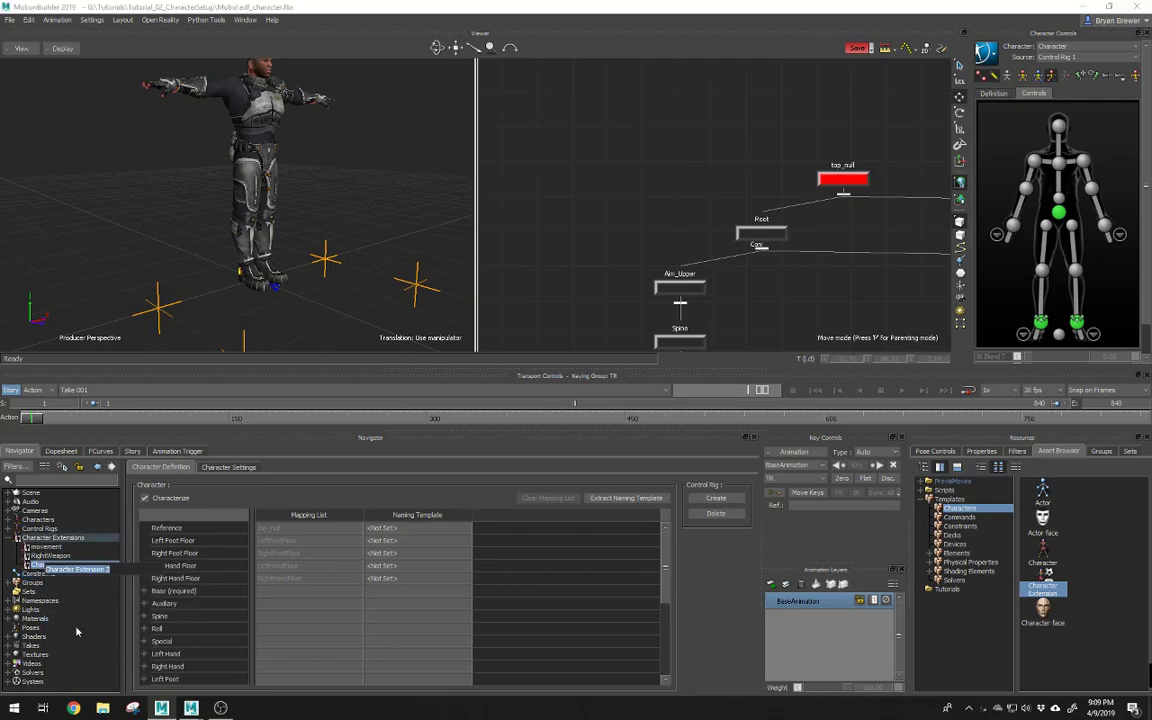
type("LeftWeapon")
left_click(76, 628)
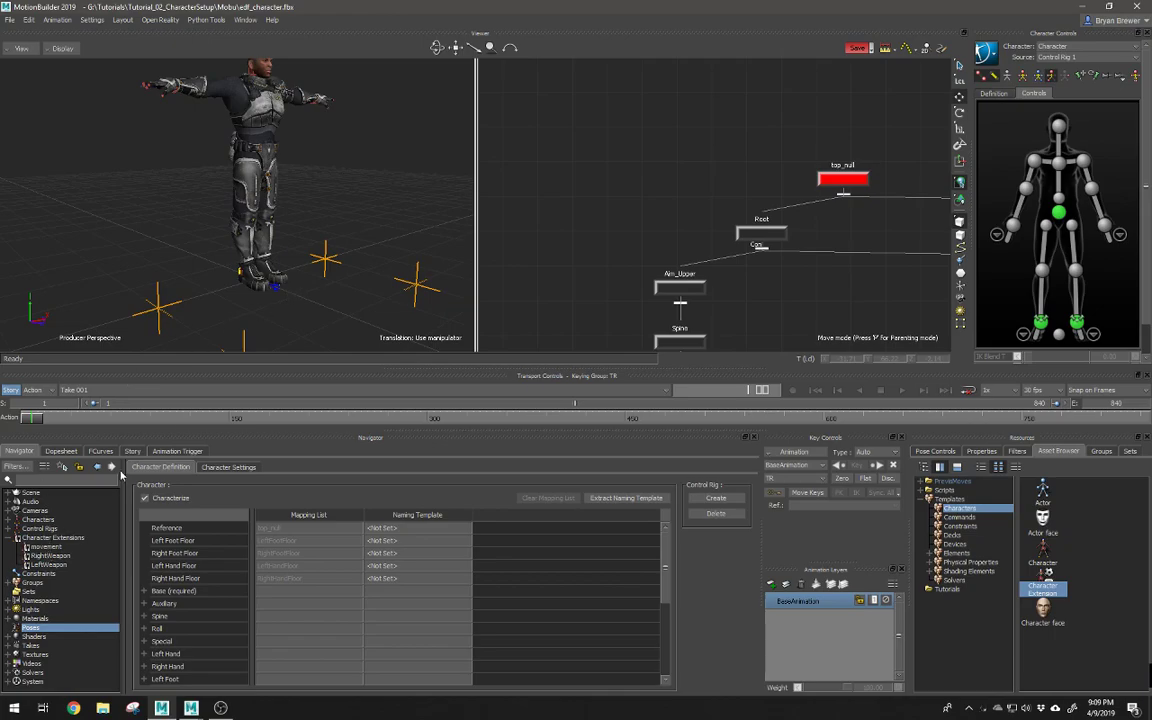
Step: Select the movement node at the character's feet and add it to the movement character extension
scroll(270, 310, "up", 3)
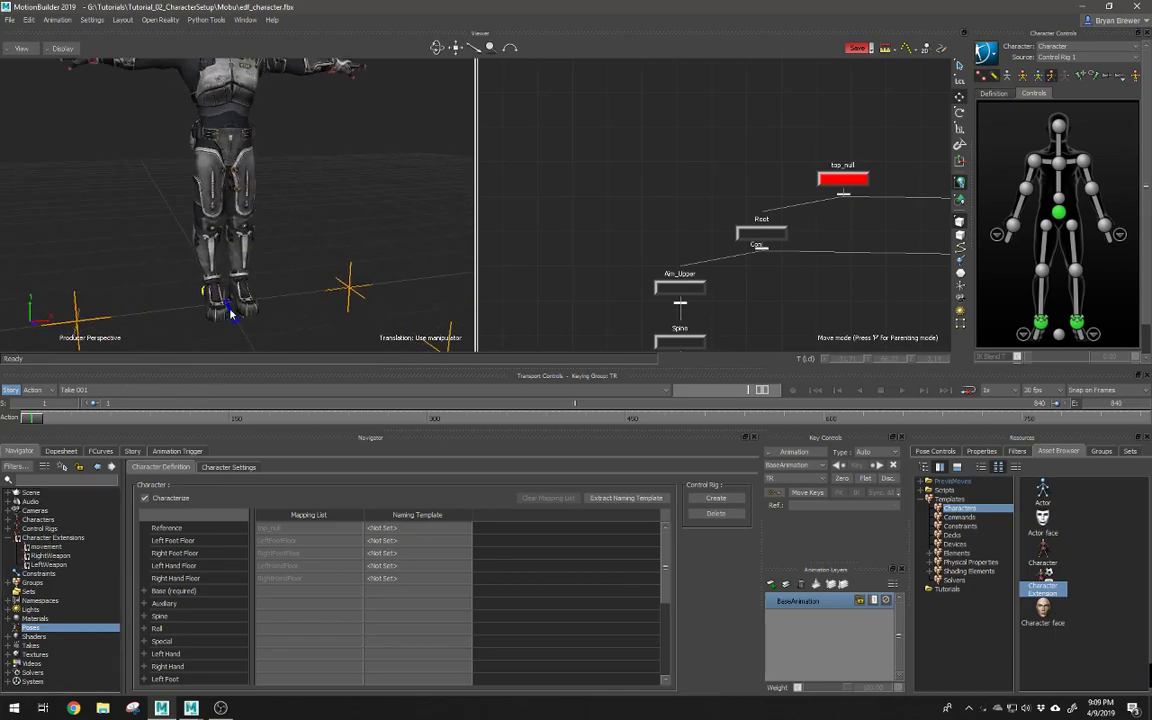
left_click(230, 313)
scroll(250, 315, "down", 3)
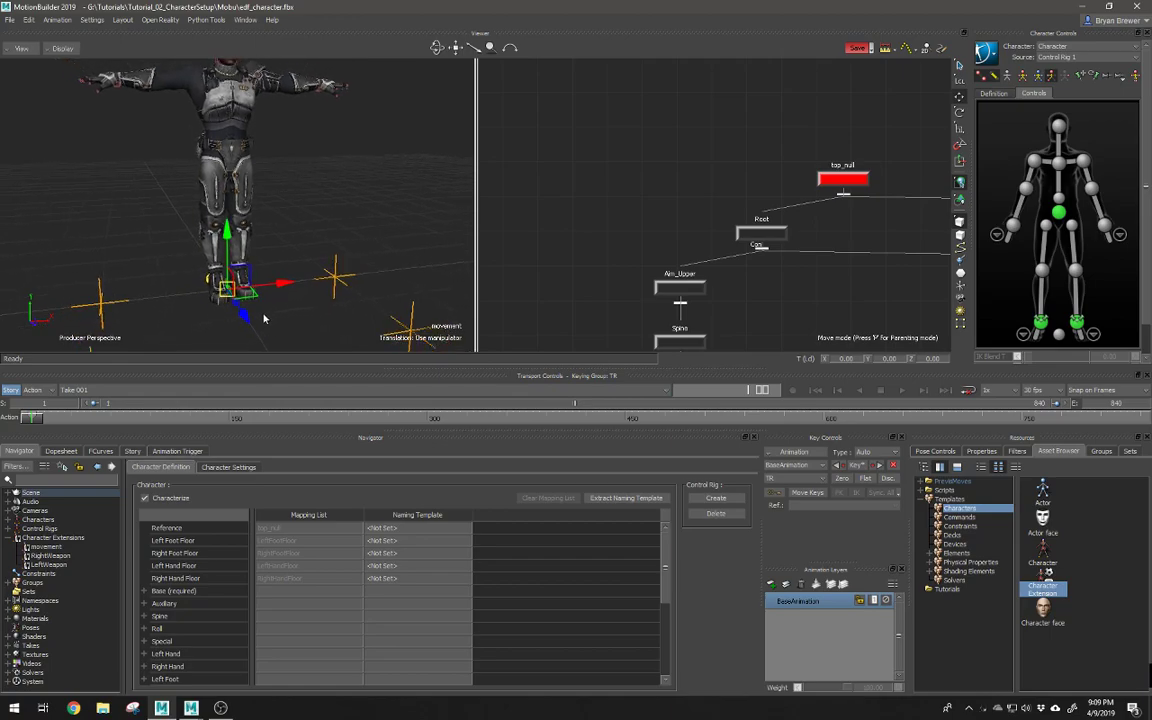
key("f")
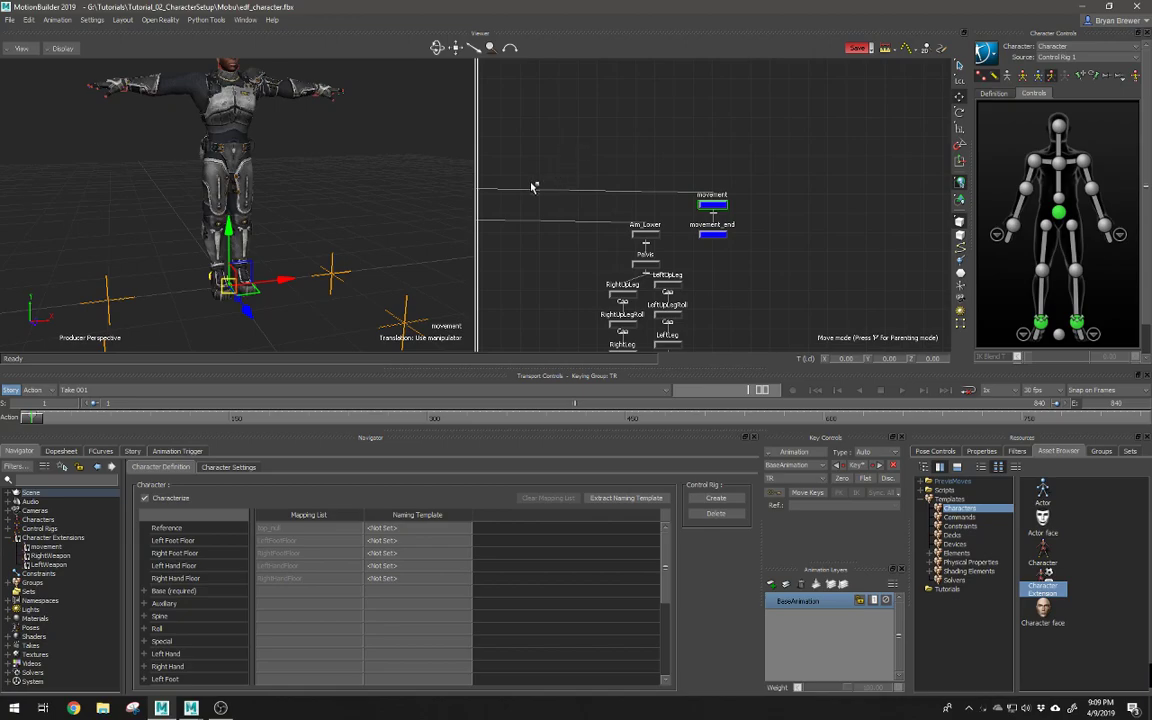
left_click_drag(54, 551, 54, 550, "alt")
left_click(77, 551)
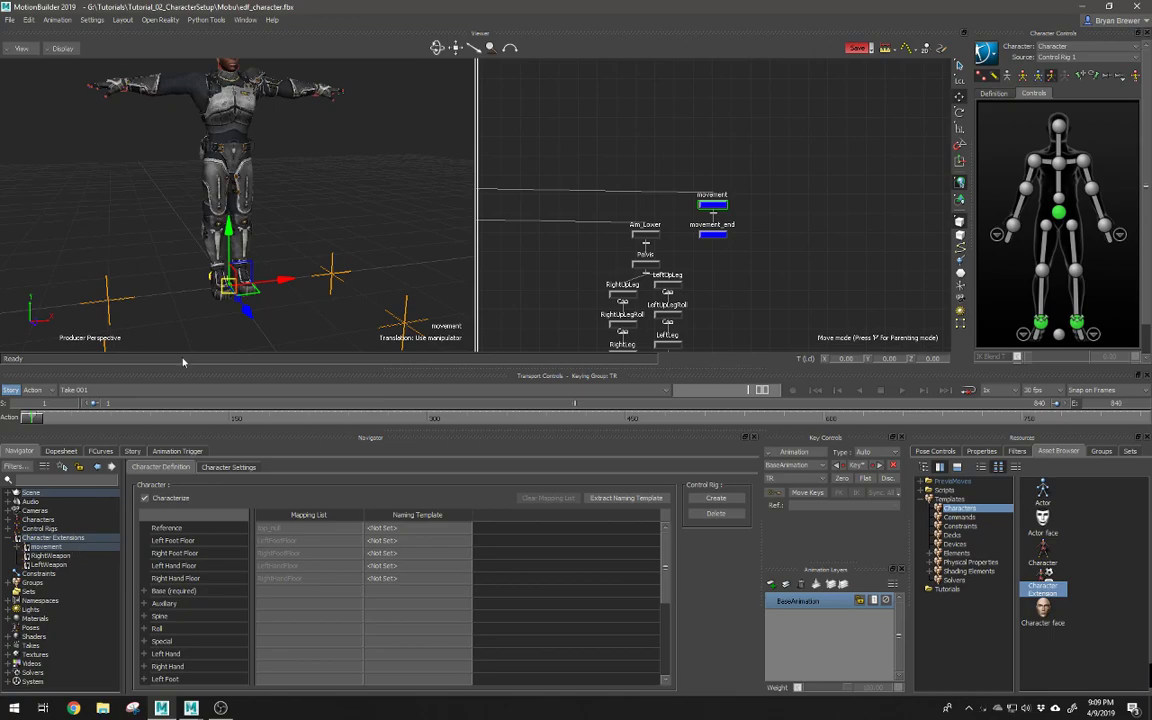
Step: Set the character's input source to None
middle_click_drag(228, 192, 255, 222, "alt")
right_click_drag(255, 222, 274, 210, "alt")
left_click_drag(274, 210, 252, 192, "alt")
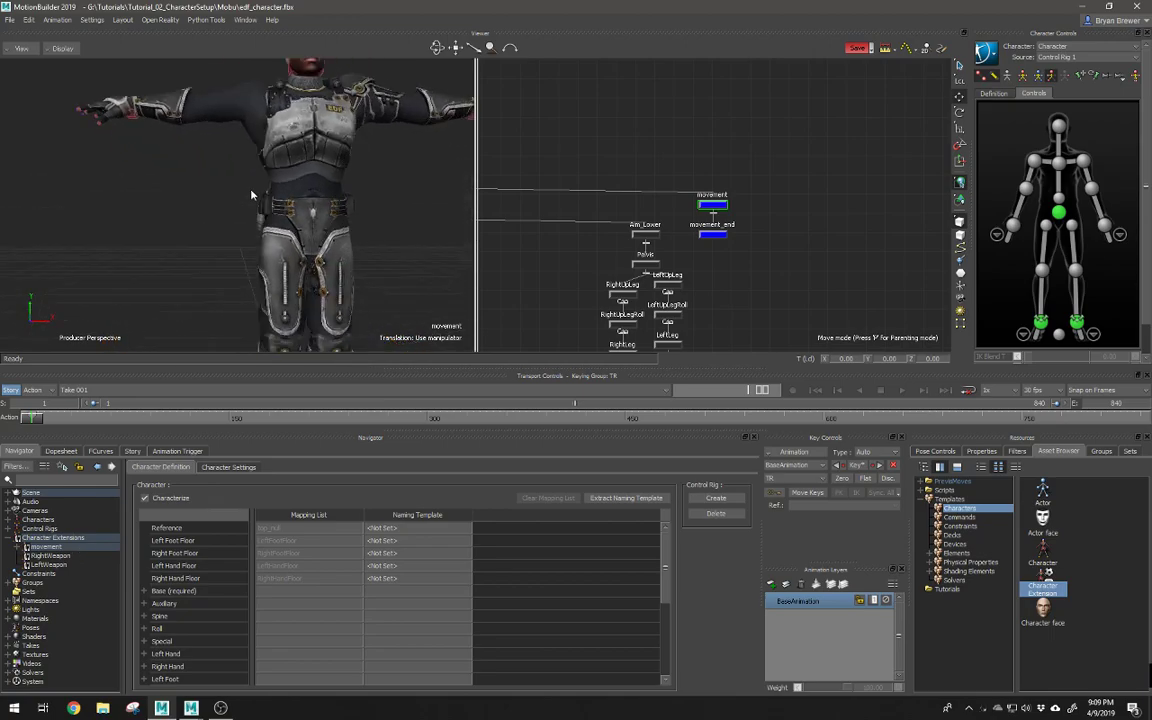
middle_click_drag(252, 195, 275, 211, "alt")
left_click_drag(275, 211, 305, 216, "alt")
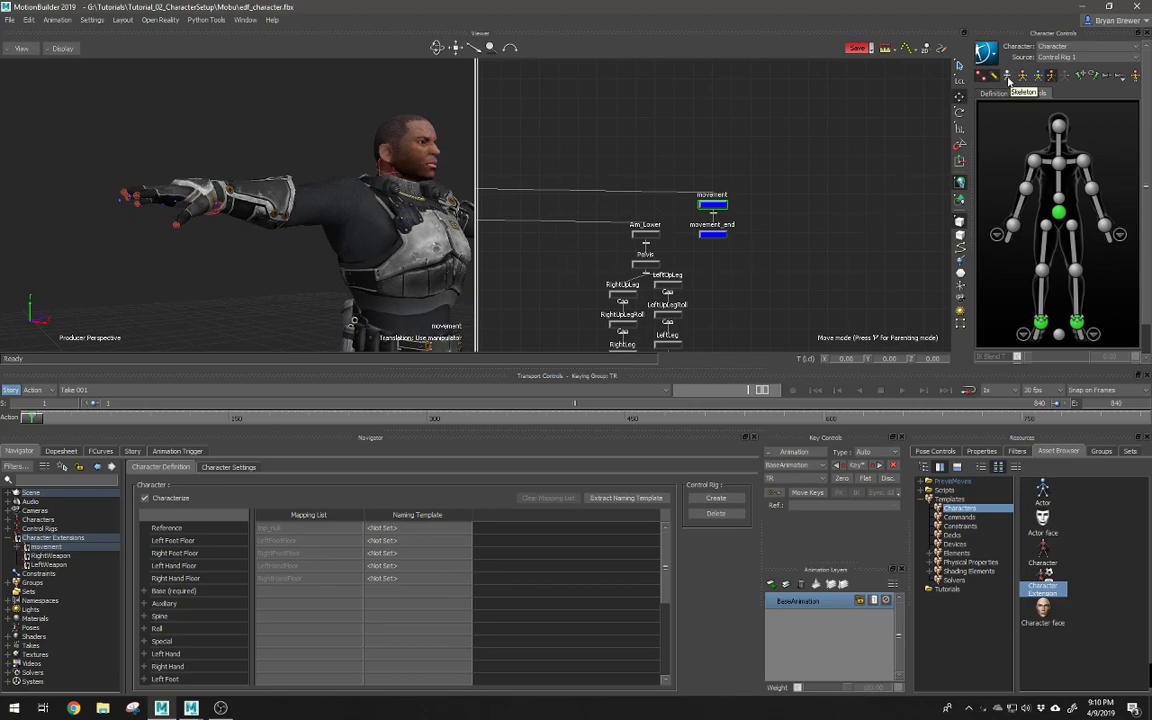
left_click(1069, 59)
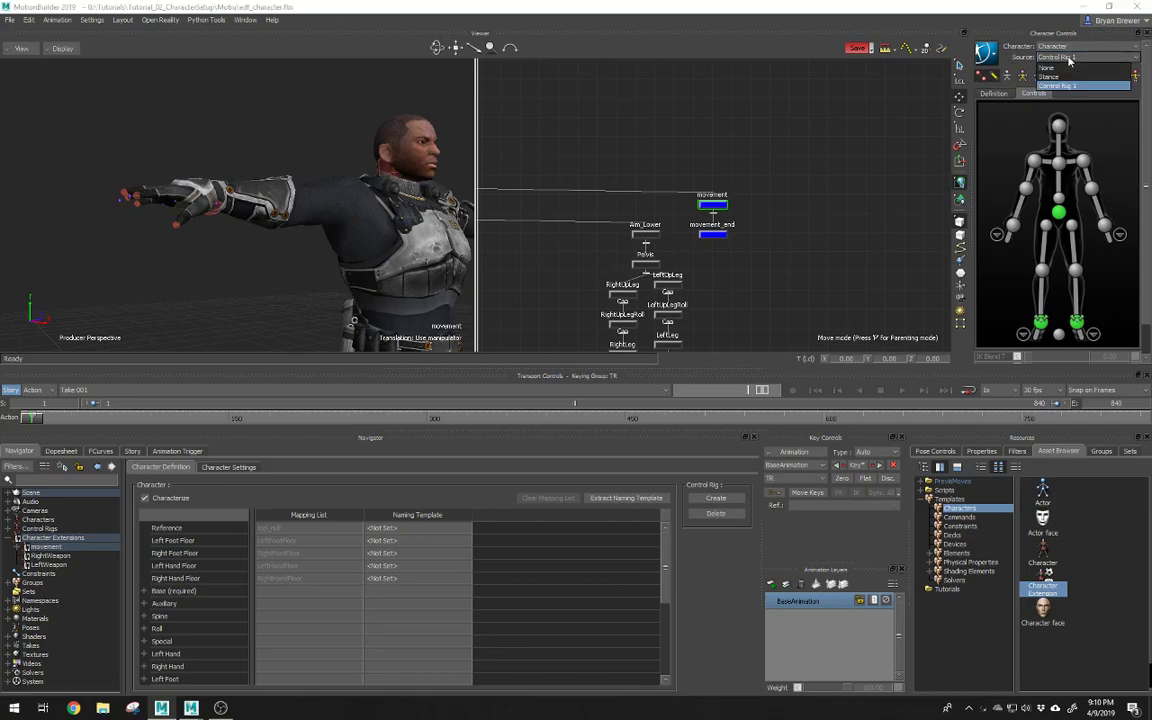
left_click(1055, 68)
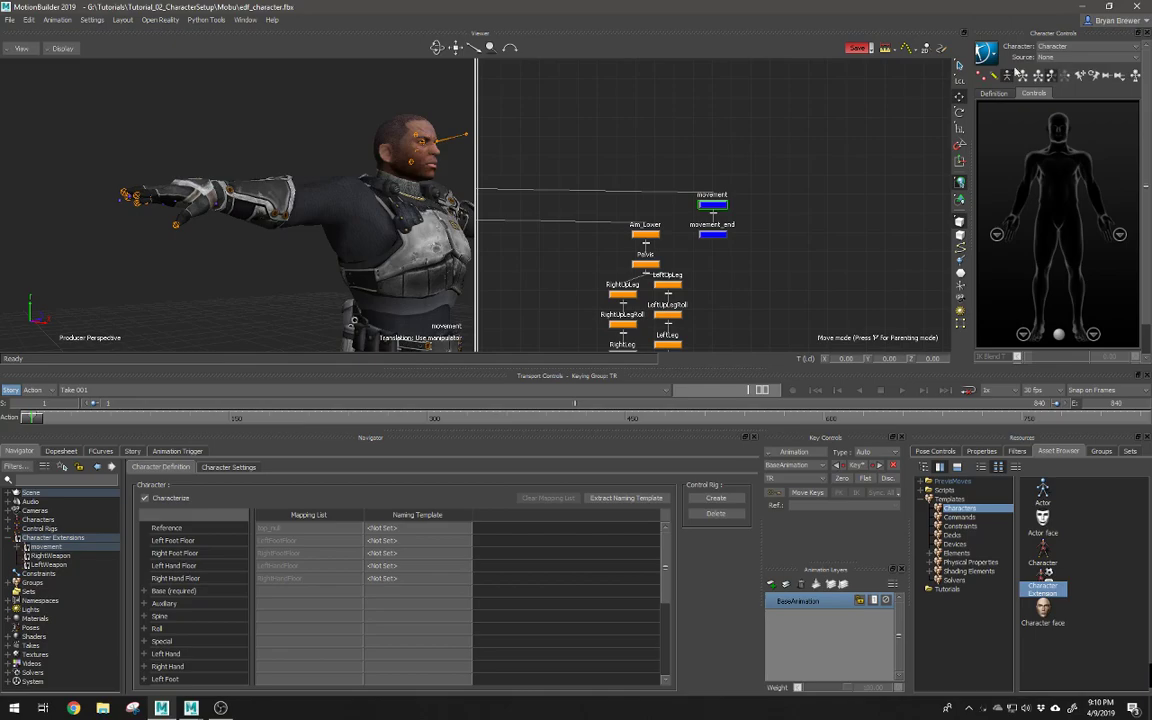
Step: Select the Mount_HandRight node at the right hand and add it to the RightWeapon character extension
left_click_drag(366, 160, 447, 157, "ctrl+shift")
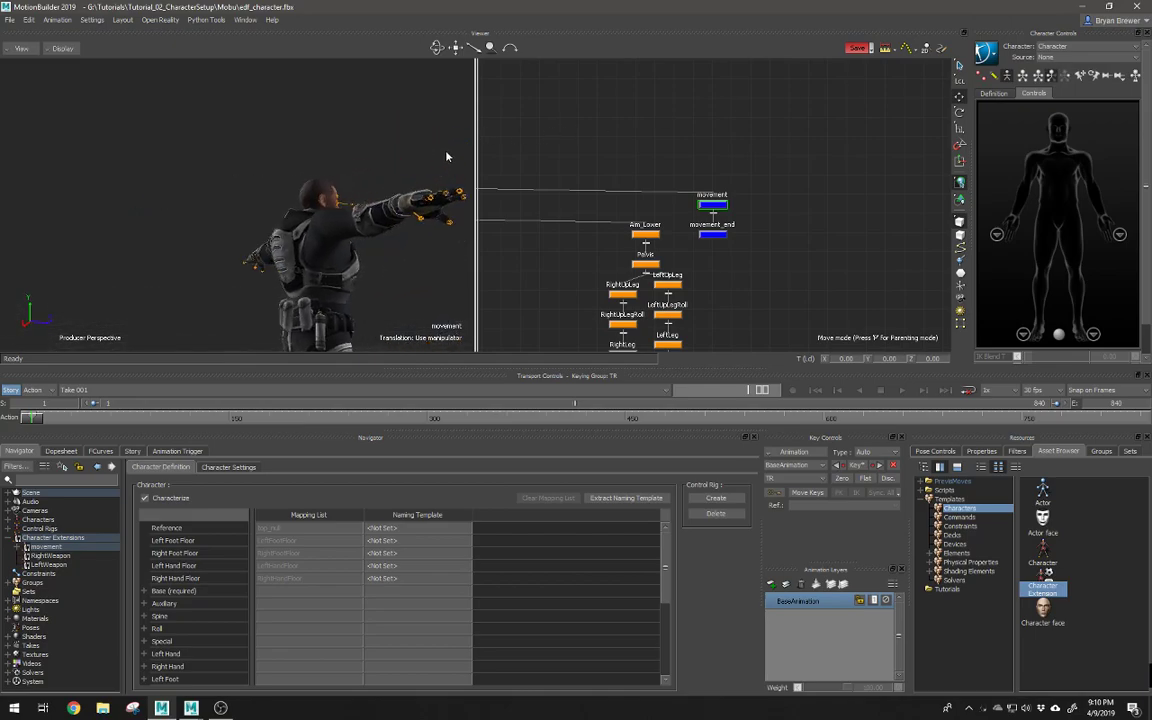
left_click(421, 219)
left_click_drag(424, 244, 423, 210, "ctrl+shift")
left_click(244, 316)
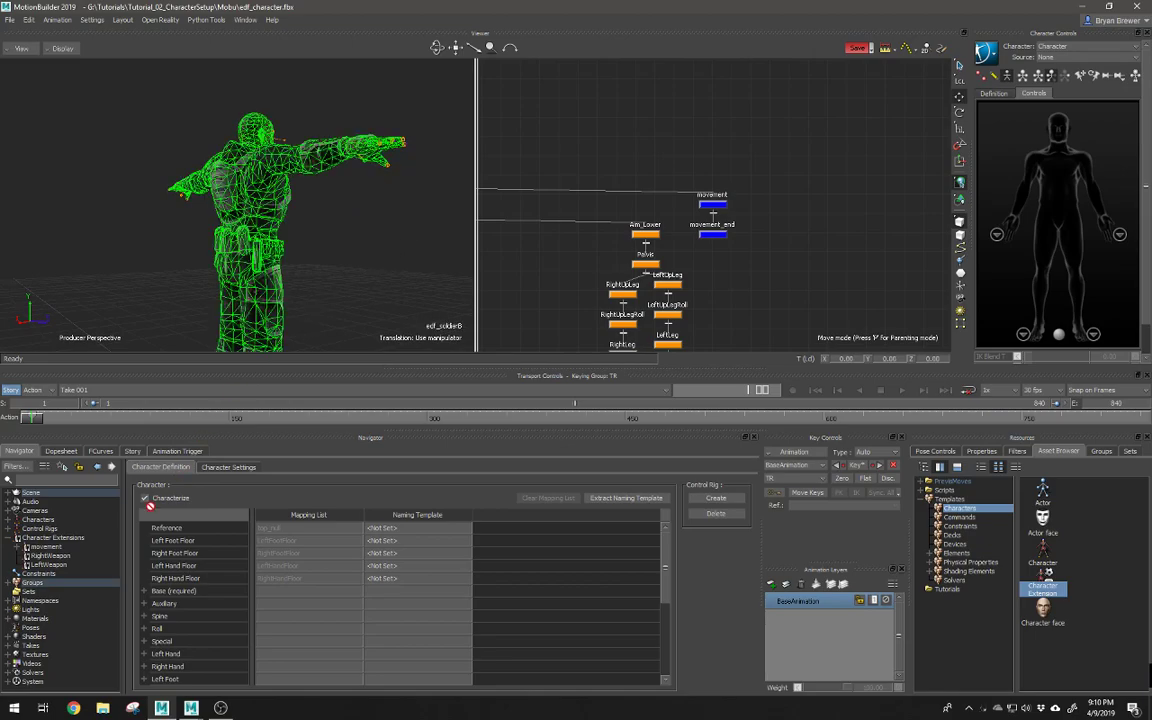
left_click_drag(58, 558, 57, 557, "alt")
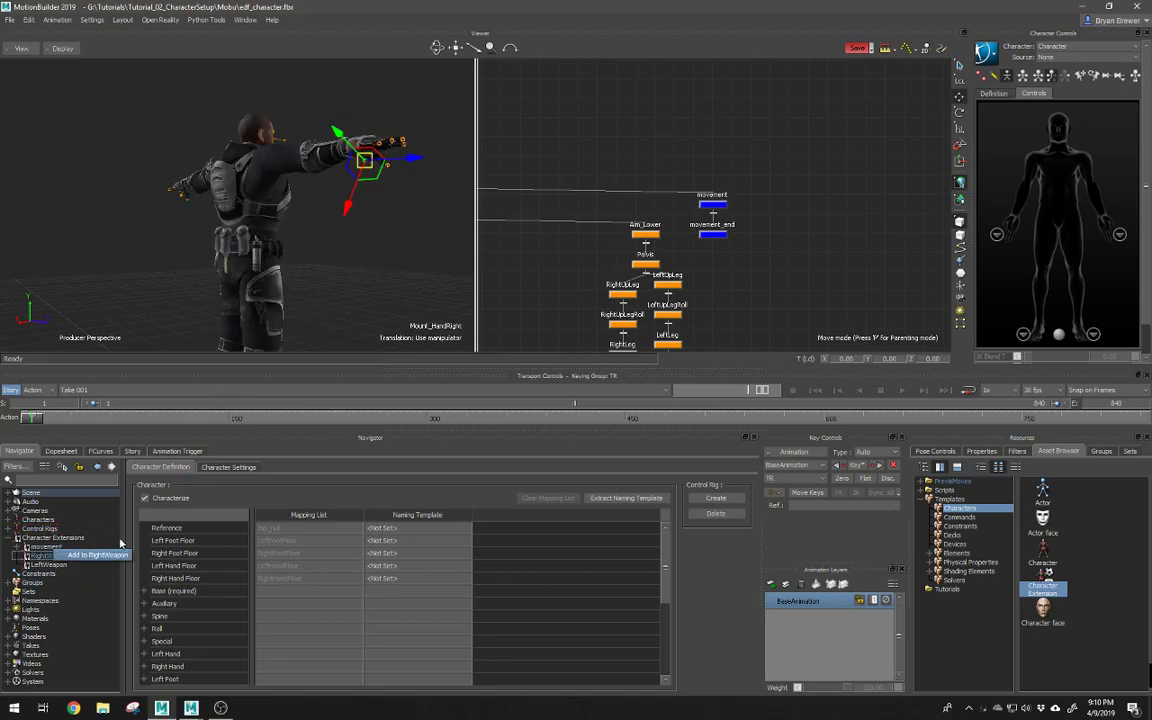
left_click(95, 557)
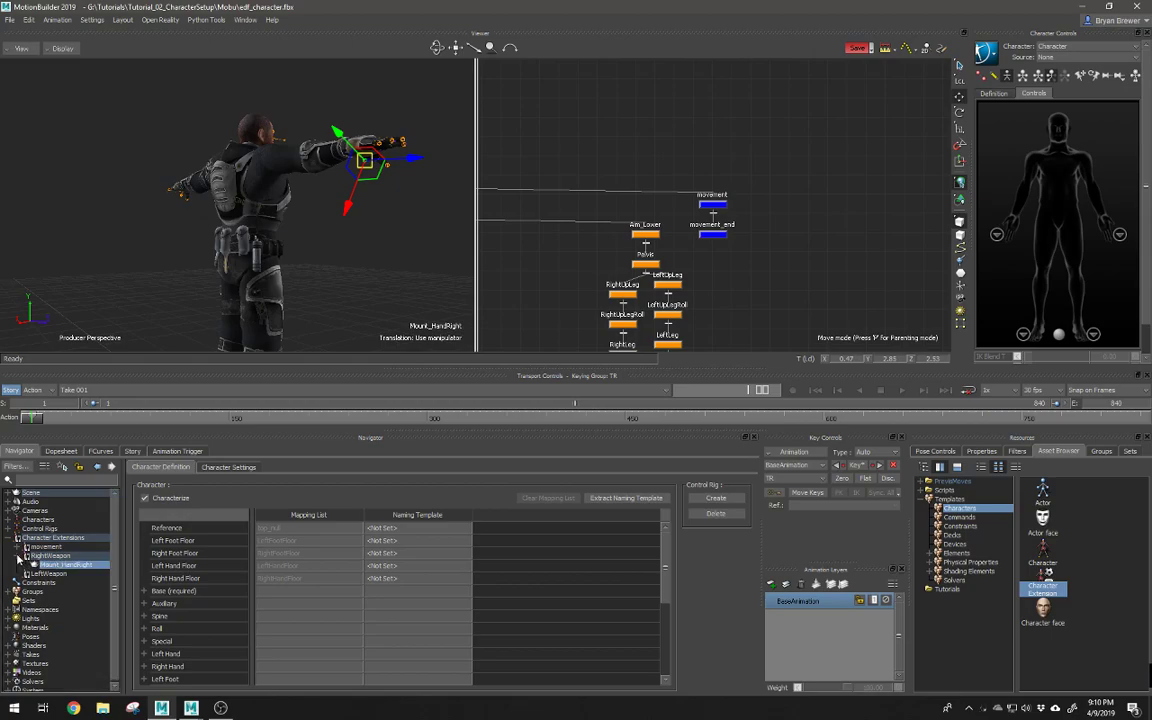
left_click(17, 556)
Step: Select the Mount_HandLeft node at the left hand and add it to the LeftWeapon character extension
left_click_drag(132, 314, 334, 226, "ctrl+shift")
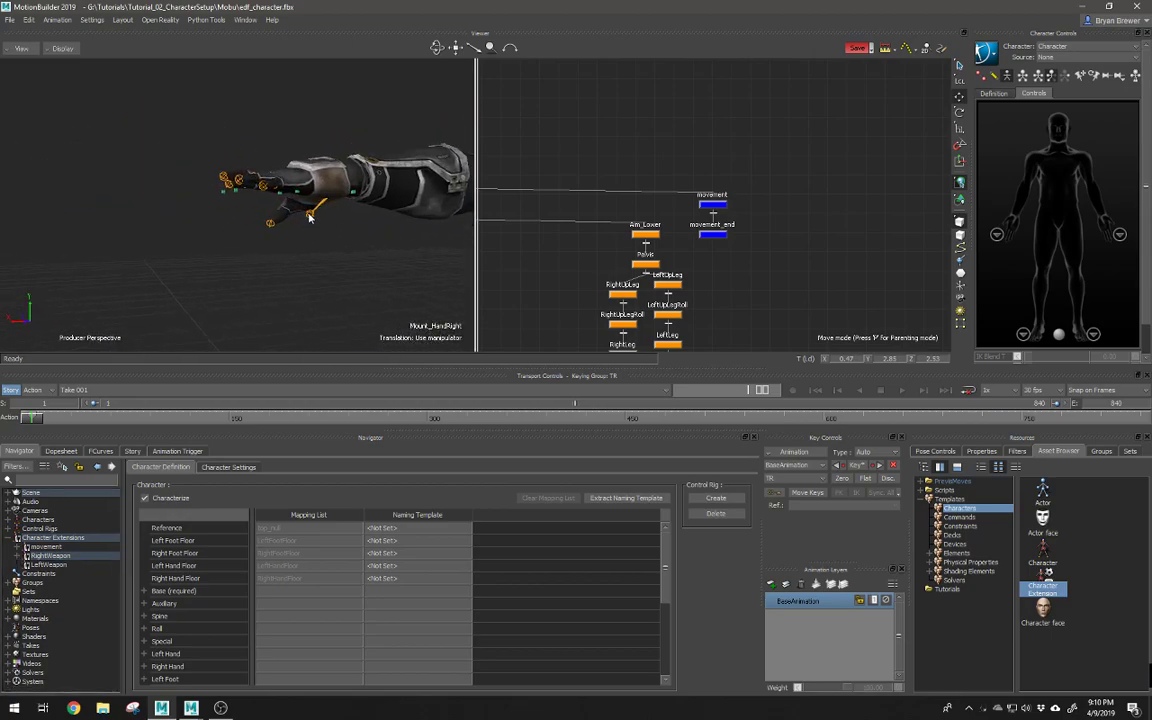
left_click(311, 216)
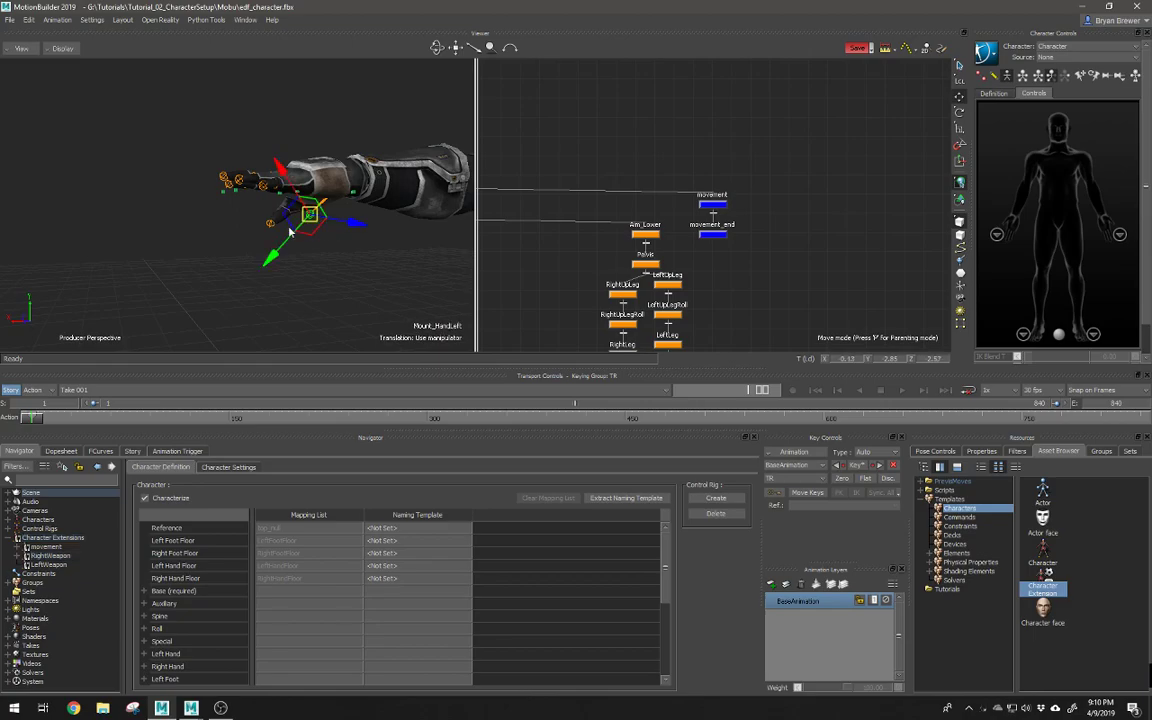
scroll(650, 218, "down", 6)
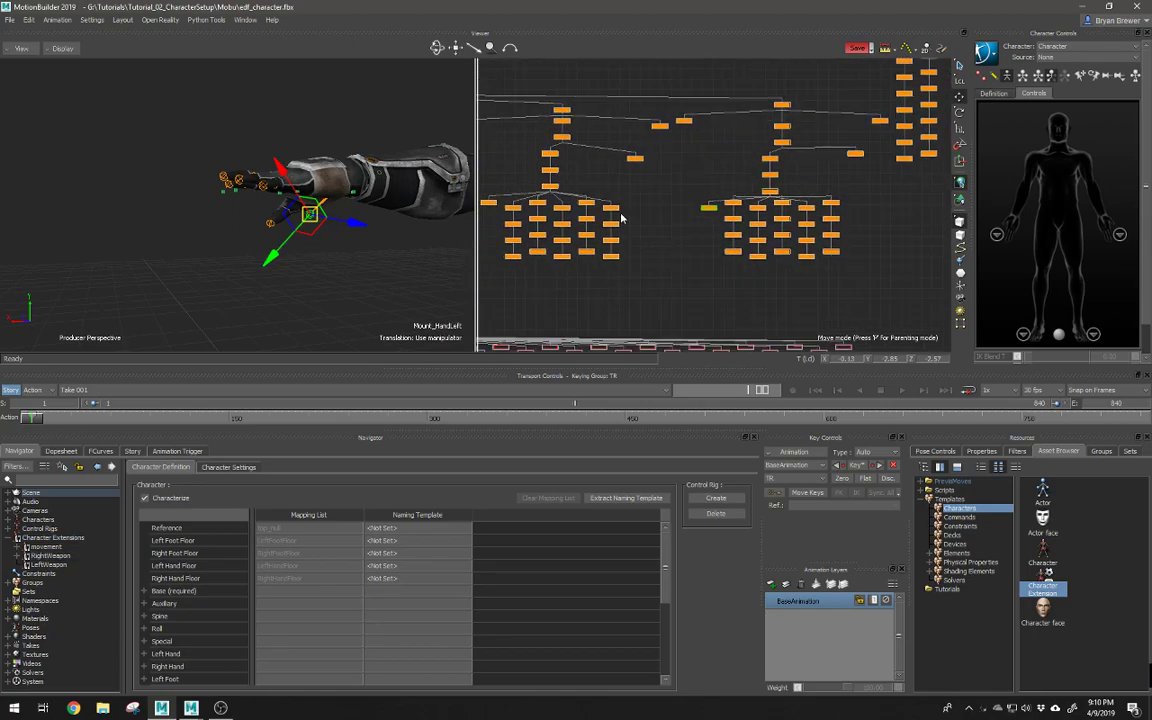
left_click_drag(696, 208, 873, 228, "ctrl")
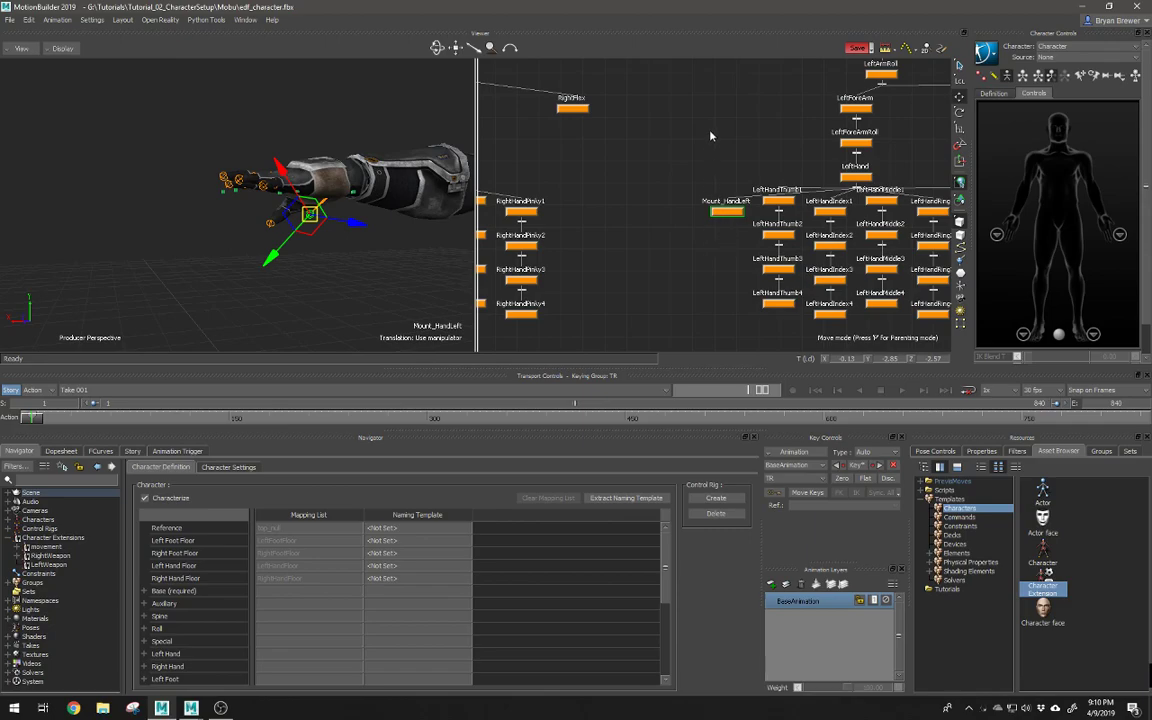
left_click_drag(701, 149, 83, 568, "alt")
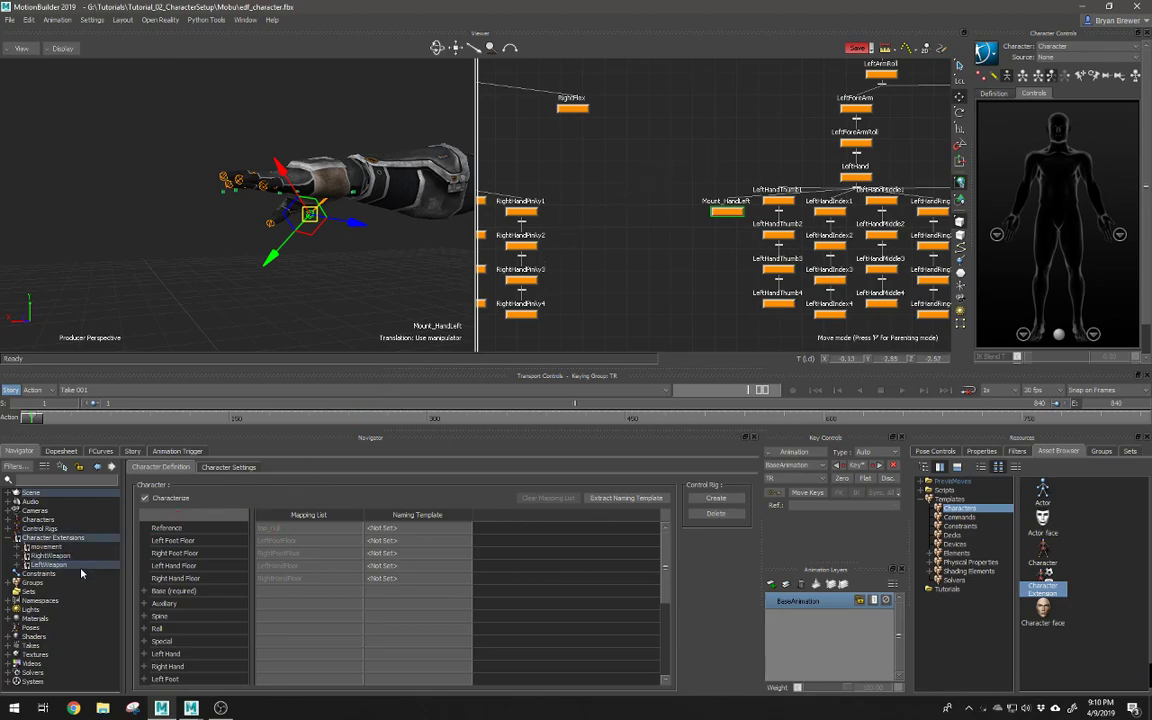
Step: Delete the extra control rig named Control Rig, keeping Control Rig 1
left_click(10, 529)
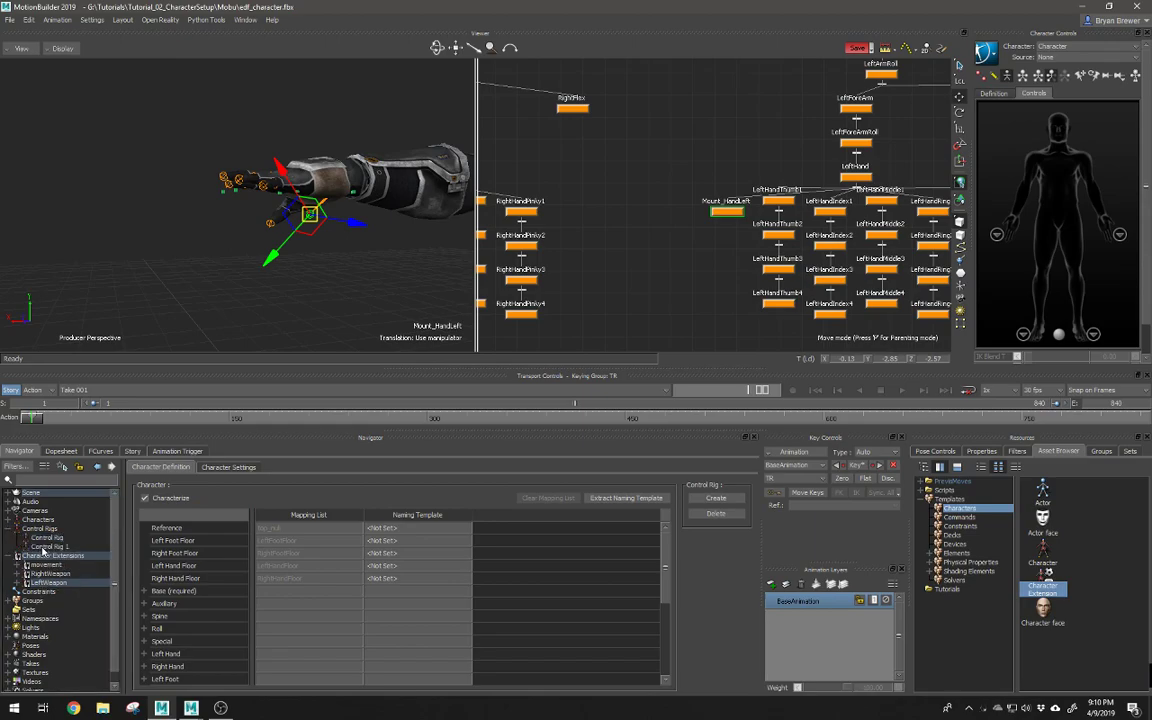
left_click(46, 538)
right_click(62, 540)
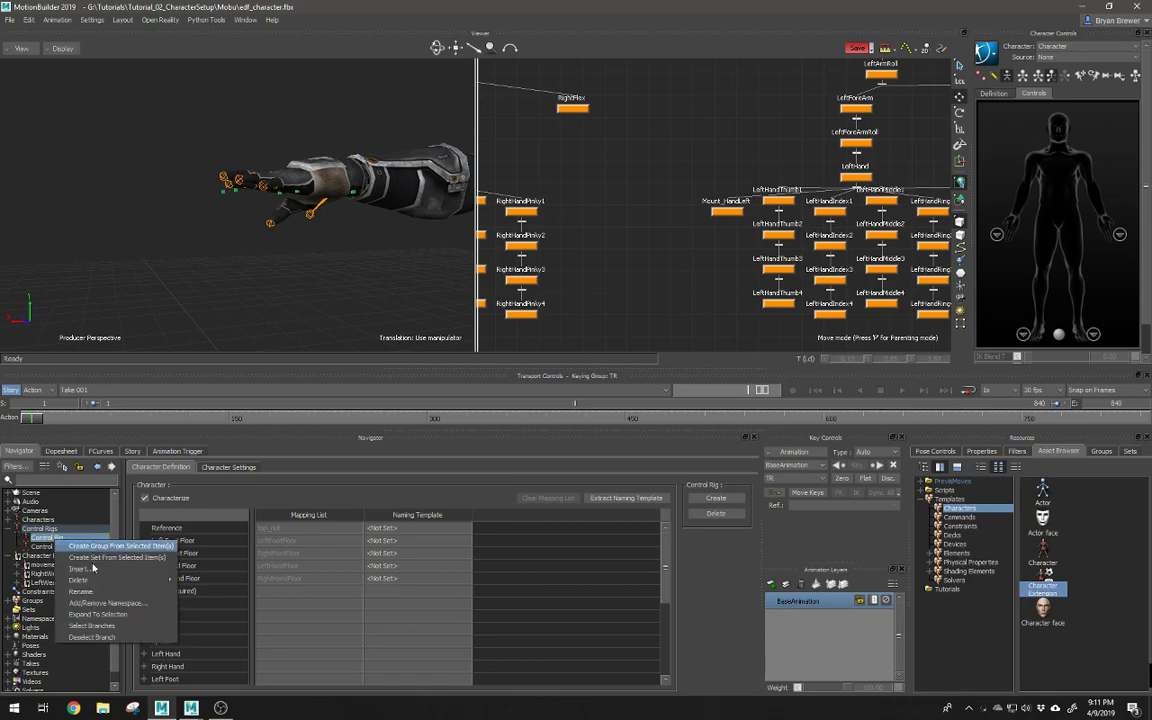
mouse_move(160, 580)
left_click(197, 583)
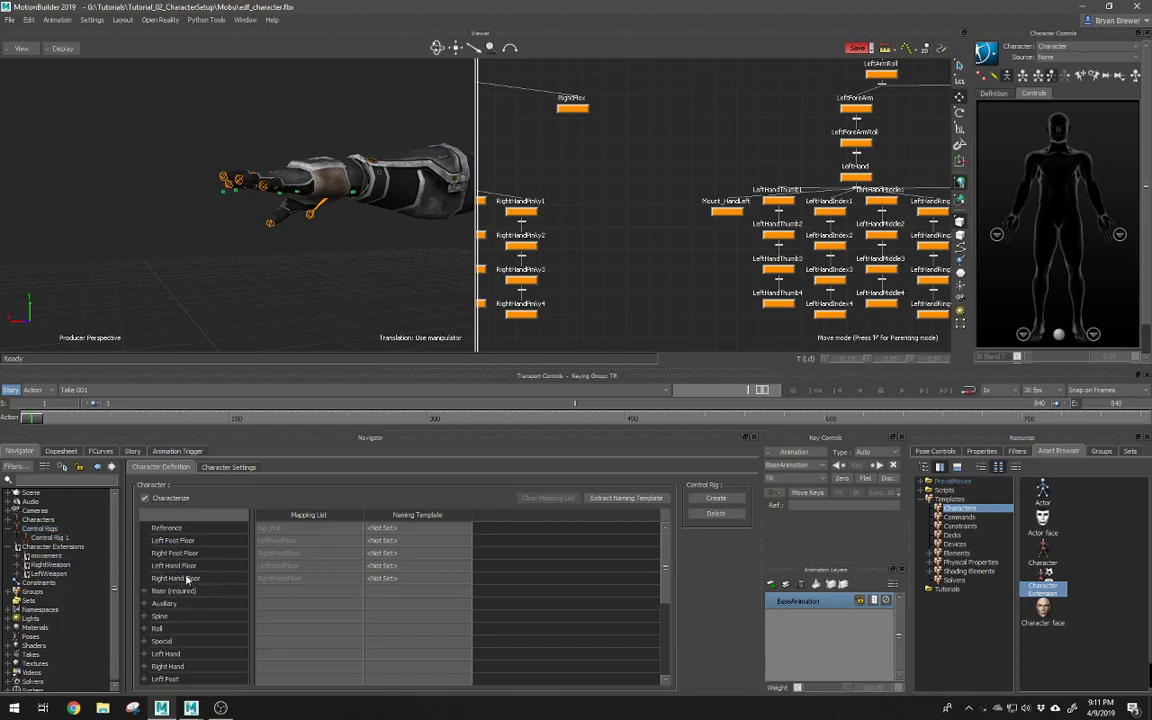
left_click(8, 529)
Step: Attach the movement, RightWeapon and LeftWeapon character extensions to the Character and accept the reference object notice
left_click(8, 520)
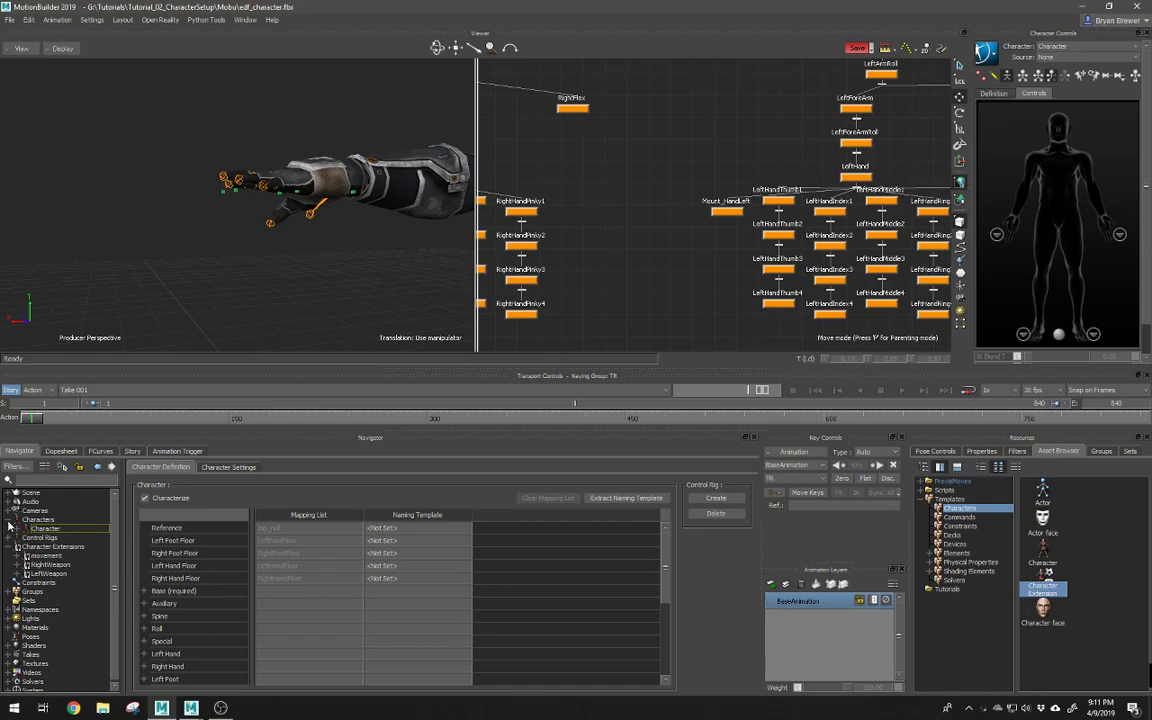
left_click(45, 557)
left_click(47, 566, "ctrl")
left_click(50, 575, "ctrl")
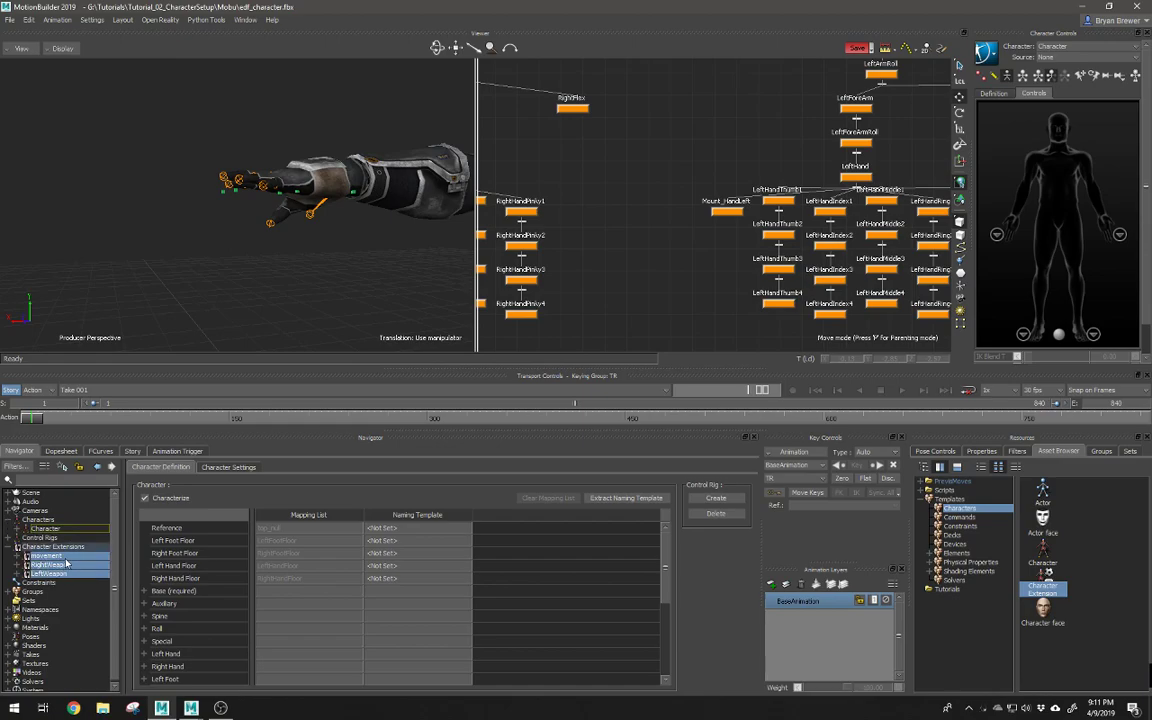
left_click_drag(45, 560, 46, 533)
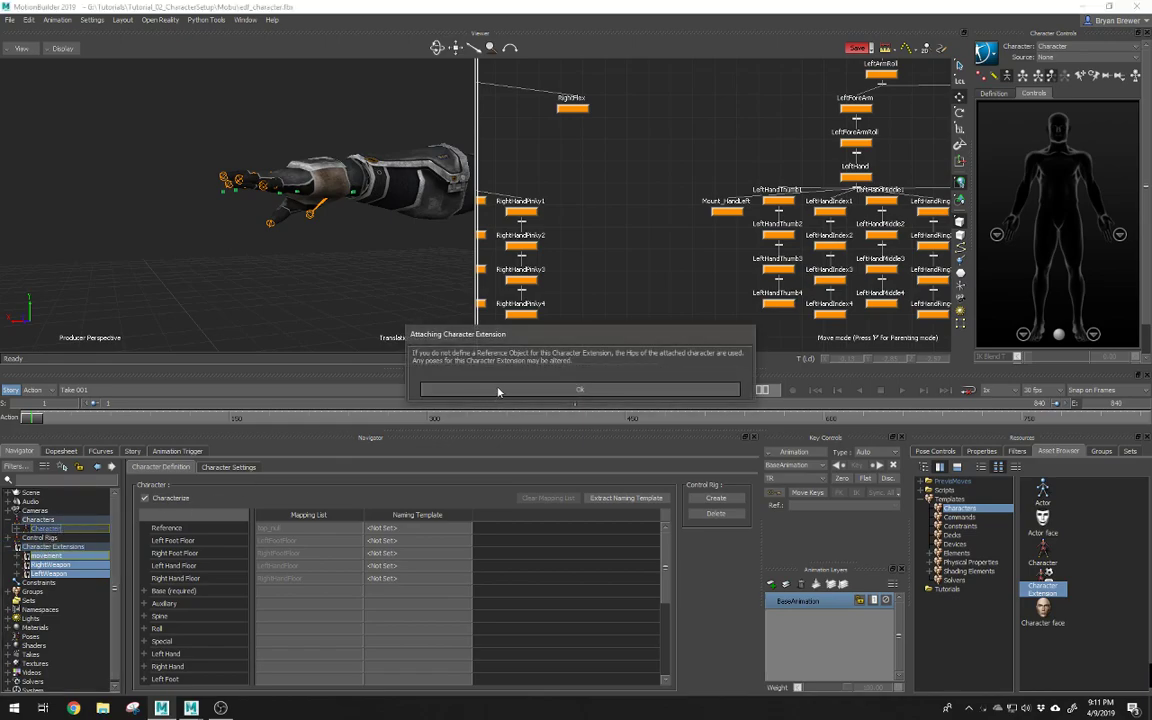
left_click(567, 391)
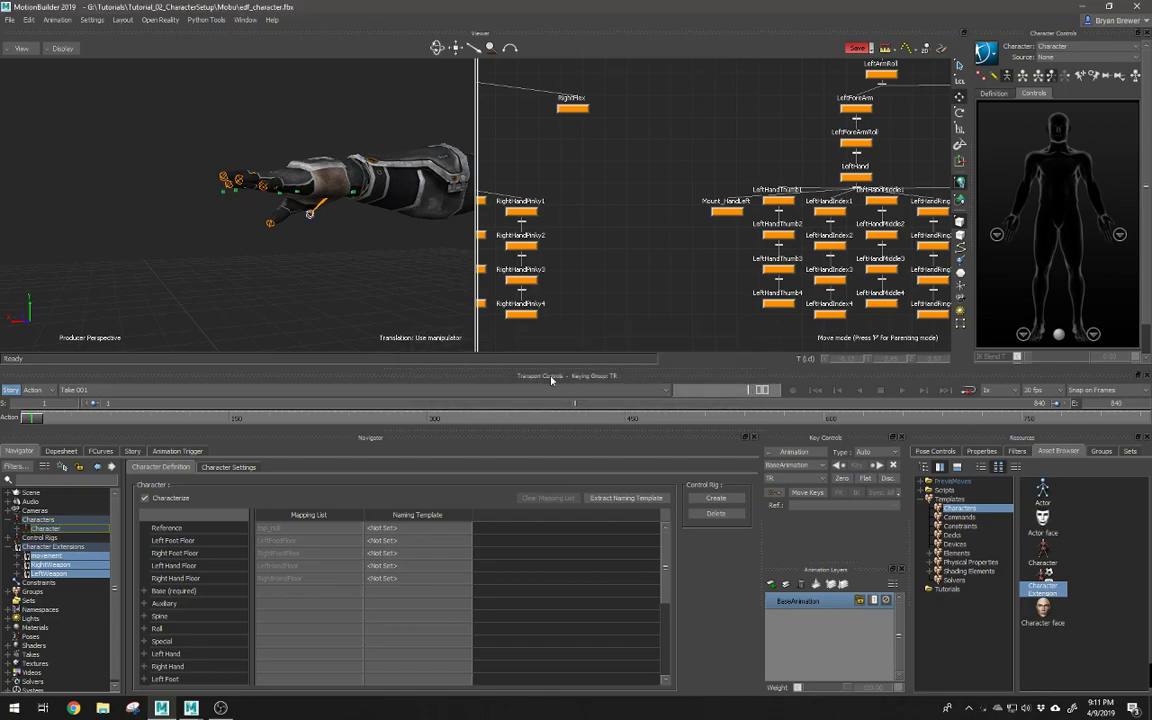
Step: Examine the whole soldier and the floor contact markers around it in the perspective view
right_click_drag(390, 240, 347, 211, "alt")
left_click_drag(347, 211, 375, 187, "alt")
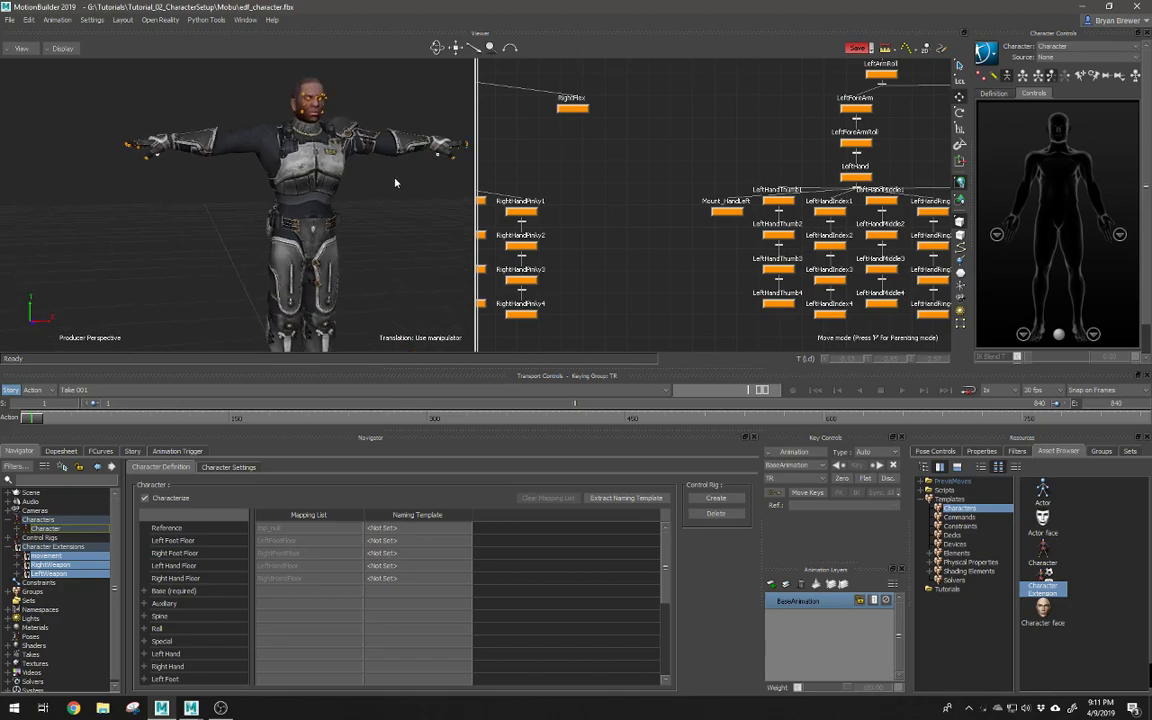
scroll(325, 200, "down", 3)
left_click_drag(325, 200, 311, 195, "alt")
middle_click_drag(311, 195, 296, 178, "alt")
left_click_drag(296, 178, 357, 193, "alt")
right_click_drag(357, 193, 312, 191, "alt")
left_click_drag(312, 191, 312, 190, "alt")
left_click(312, 191)
scroll(312, 195, "down", 1)
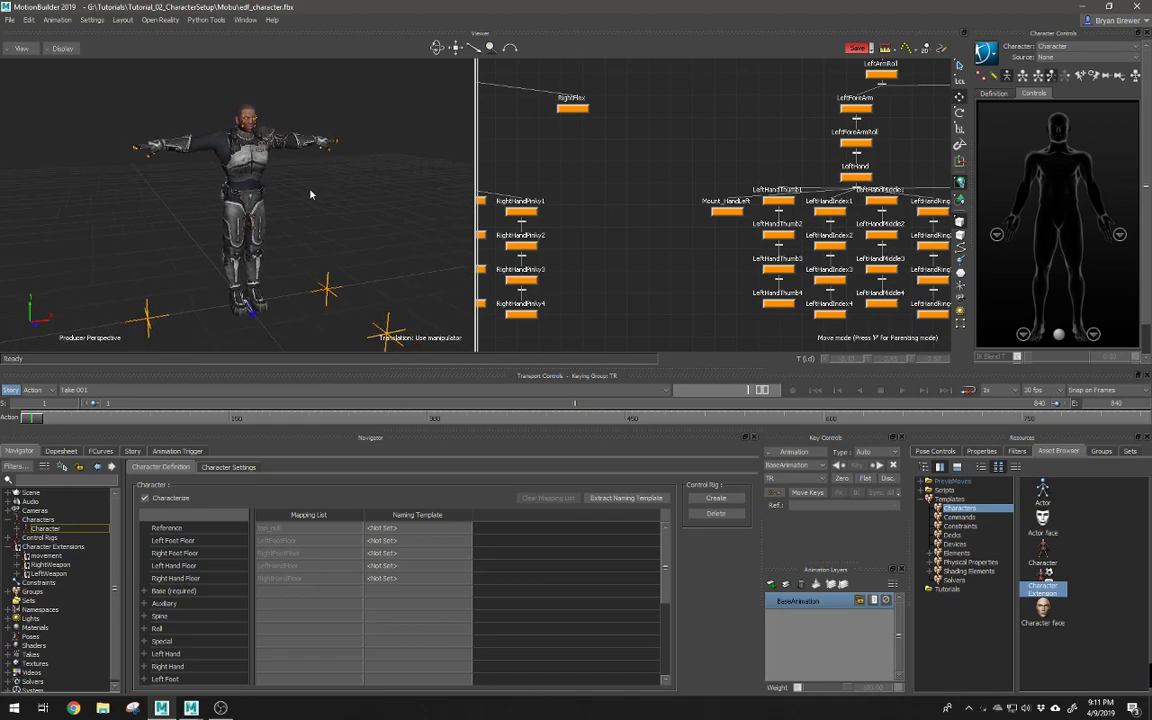
scroll(312, 196, "down", 1)
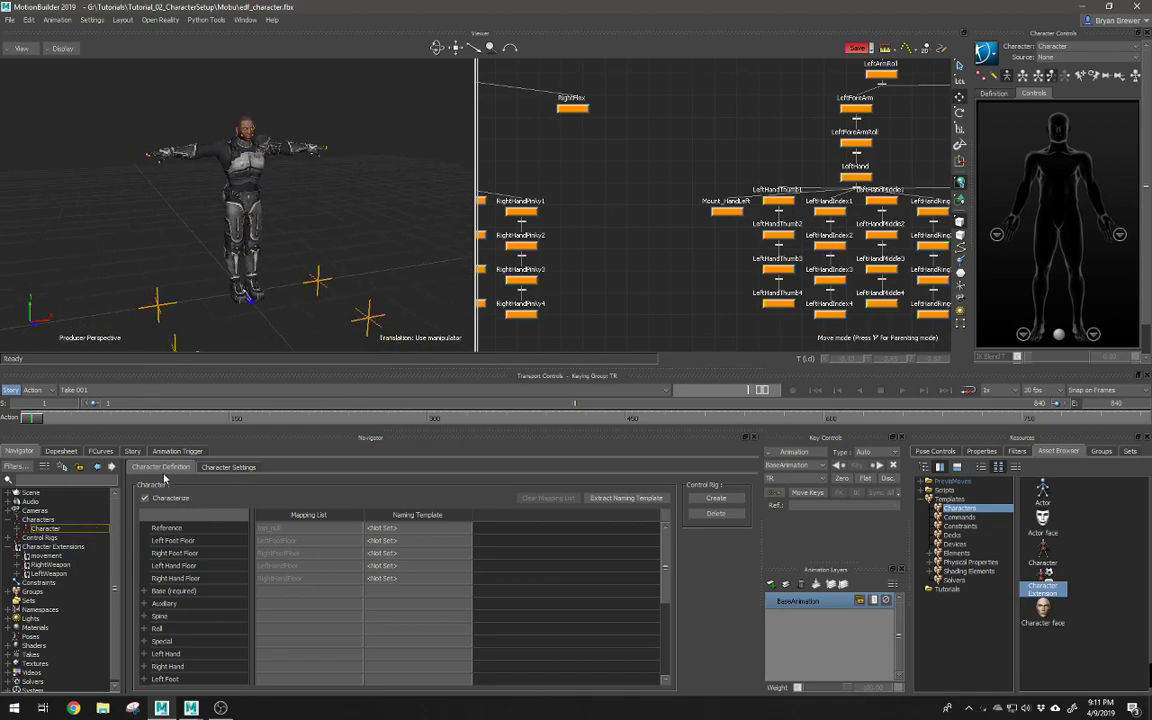
Step: Show the character's settings and set its input source to Control Rig 1
left_click(228, 467)
left_click_drag(332, 230, 378, 183, "alt")
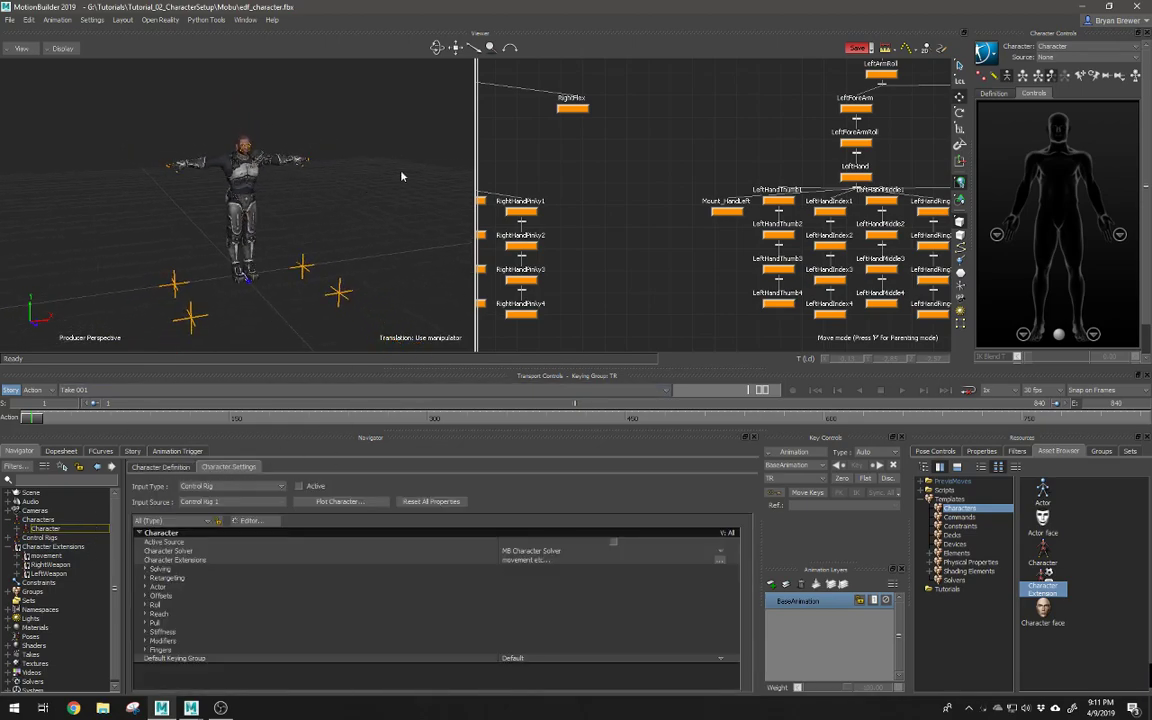
scroll(408, 212, "up", 5)
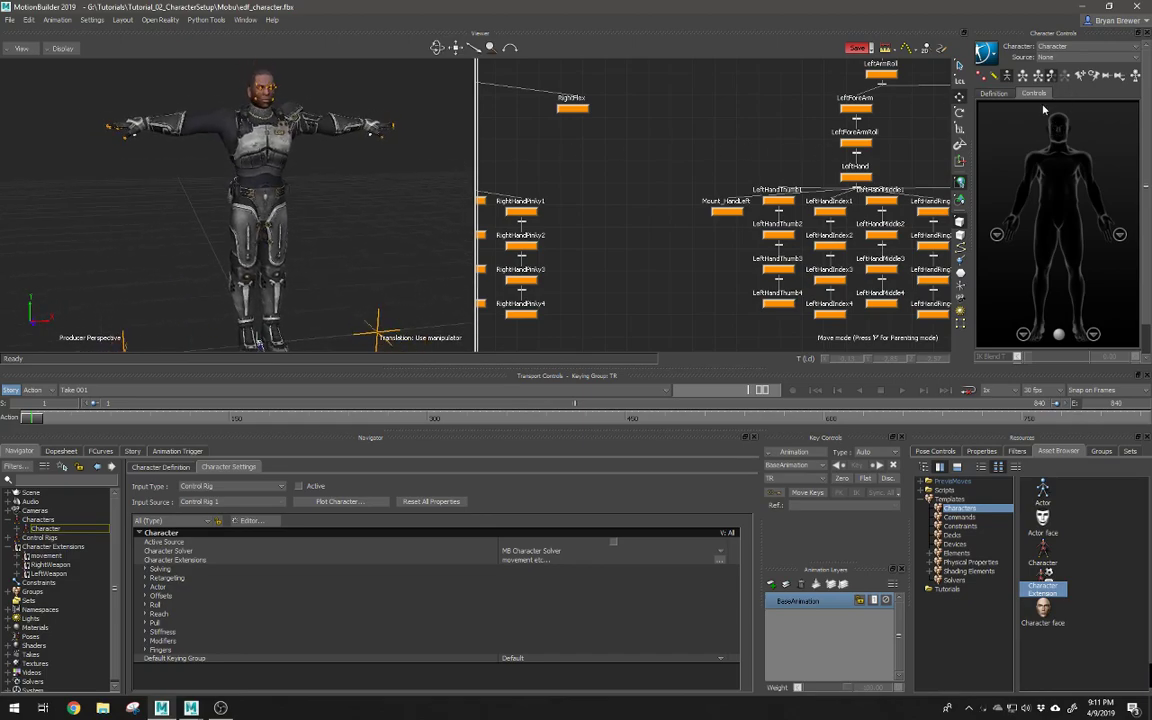
left_click(1073, 58)
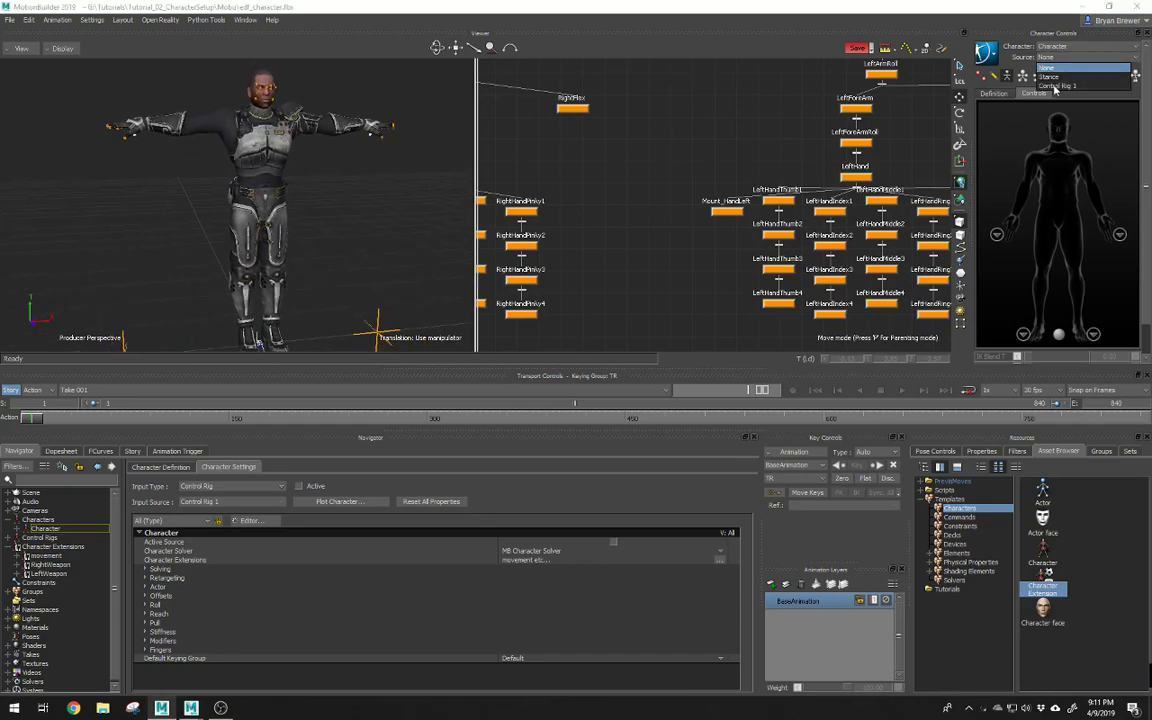
left_click(1058, 86)
scroll(283, 184, "down", 5)
left_click_drag(283, 184, 287, 217, "alt")
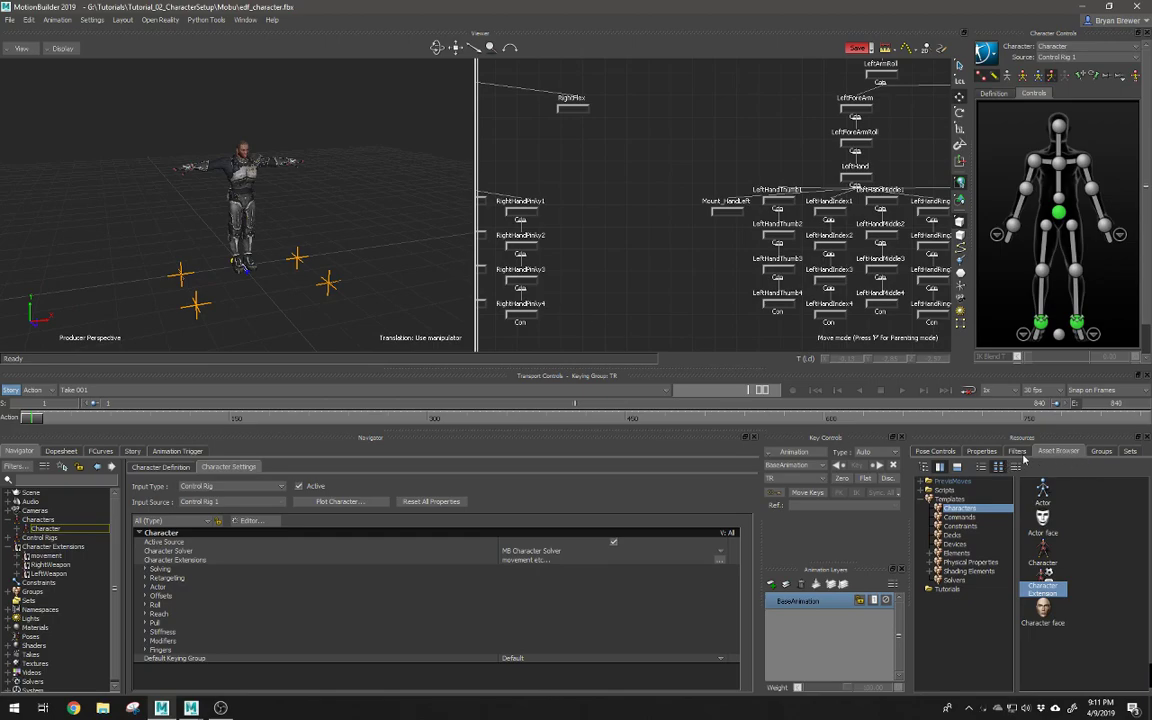
Step: Add a Plane element to the scene as a floor and scale it up to 5.00 on all axes
left_click(935, 452)
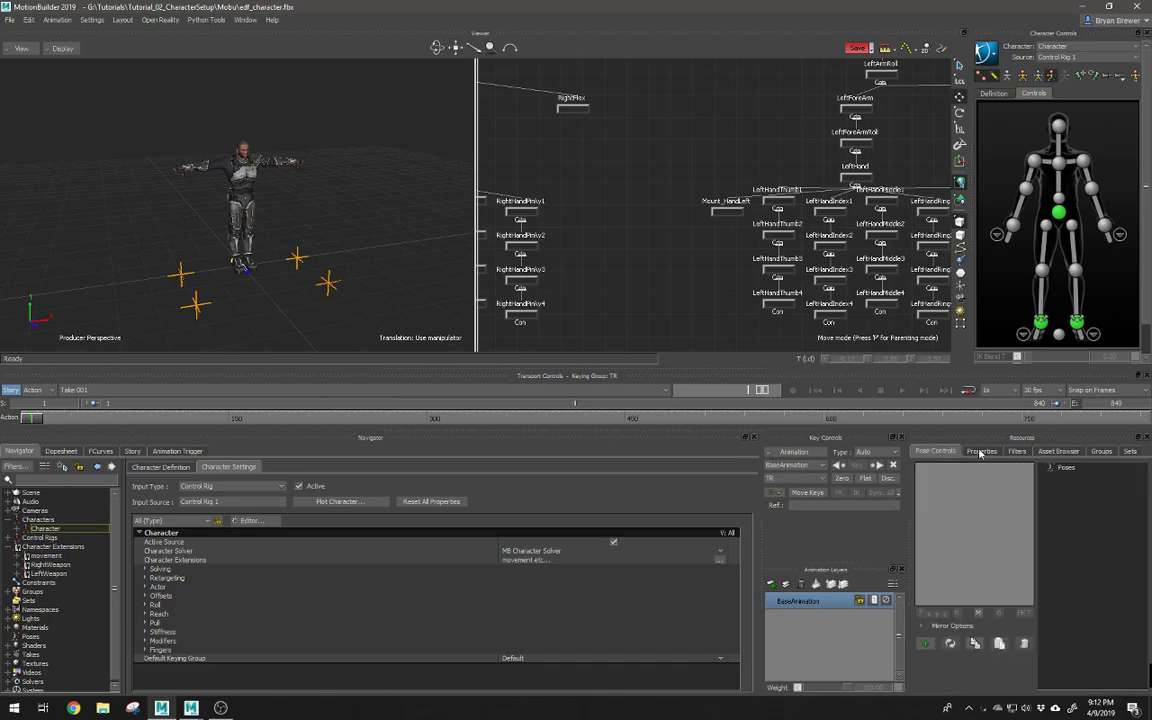
left_click(1057, 452)
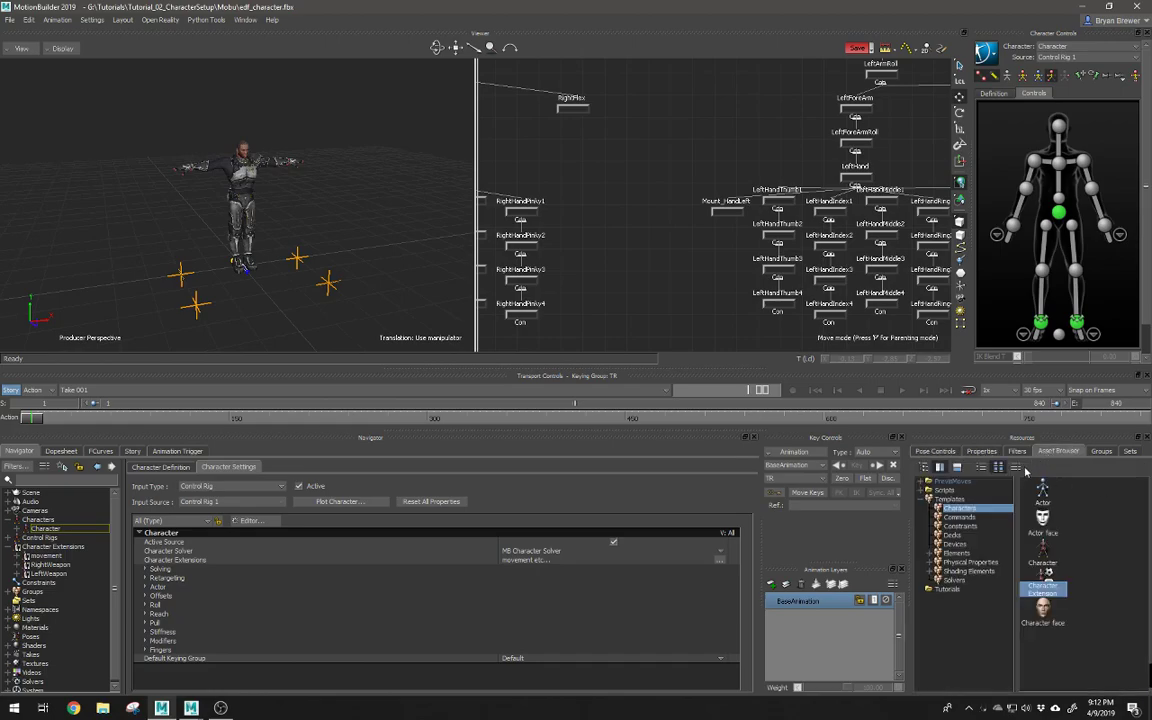
left_click(955, 553)
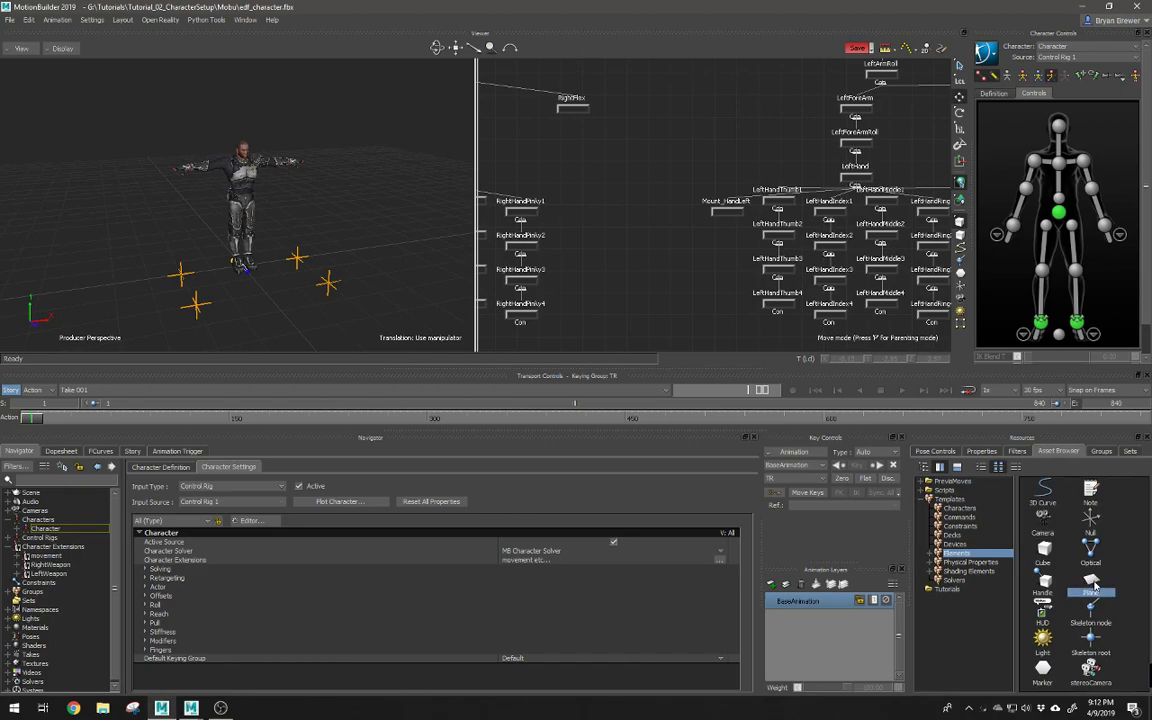
scroll(800, 212, "down", 6)
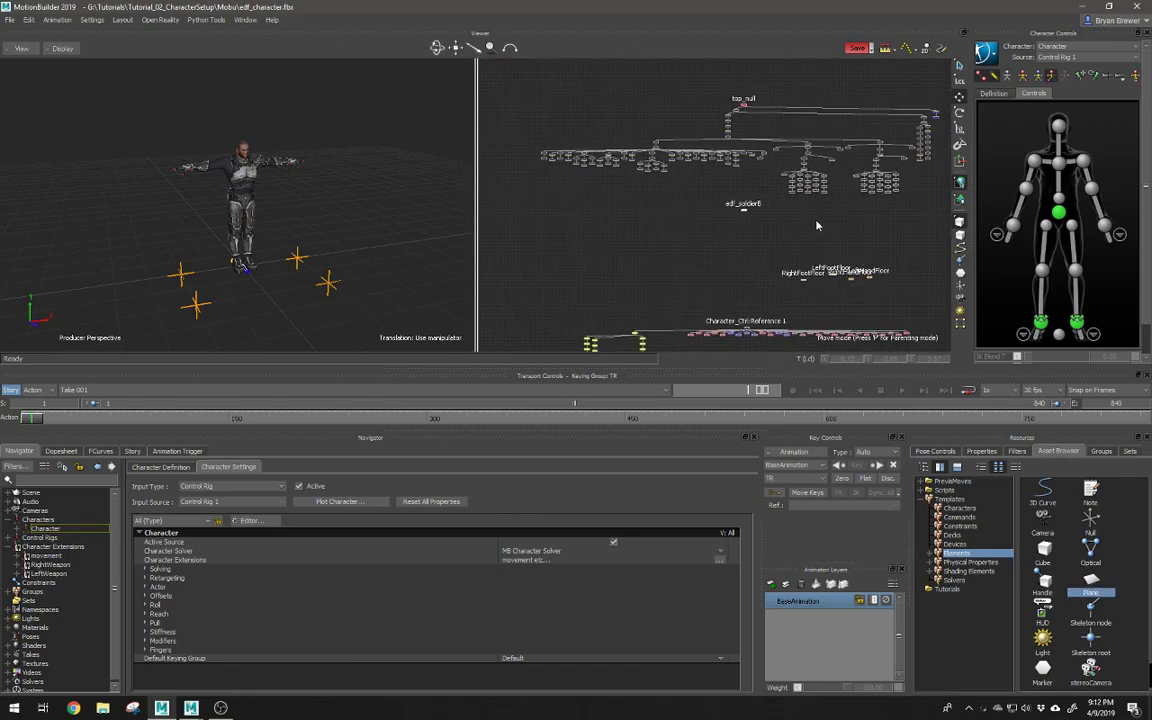
left_click_drag(1090, 585, 802, 250)
key("s")
left_click_drag(242, 266, 468, 182)
left_click_drag(215, 228, 200, 188, "alt")
left_click_drag(428, 110, 420, 112)
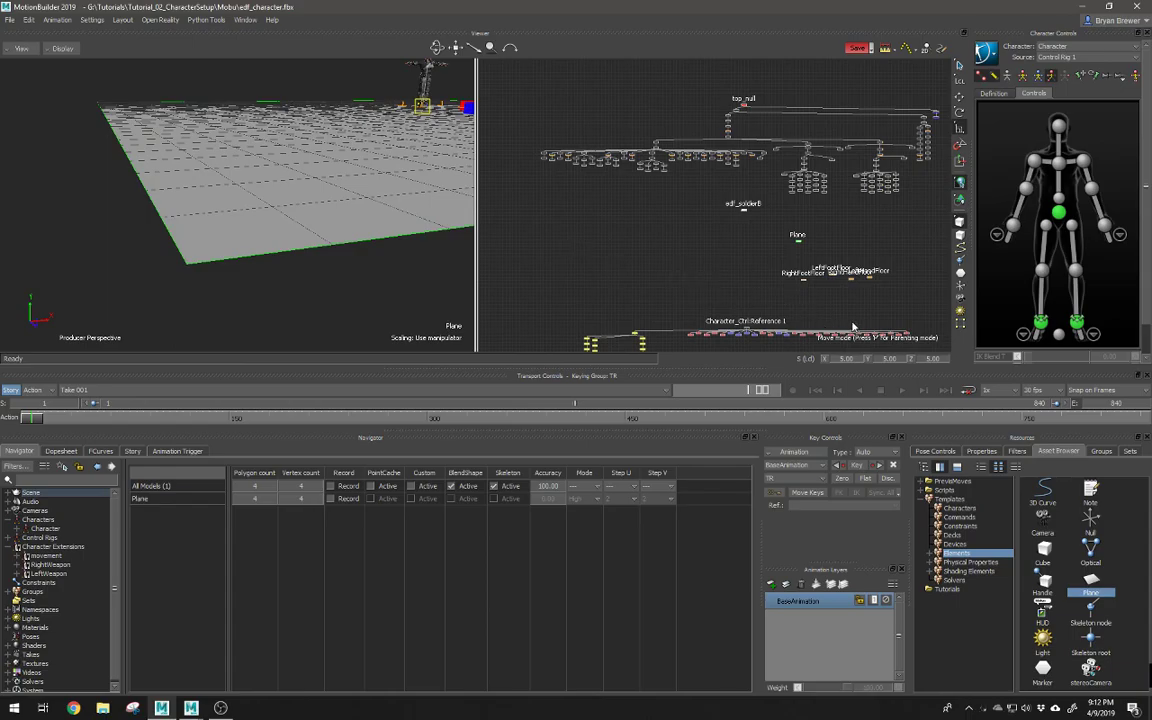
Step: Examine the enlarged plane under the soldier's feet and the floor markers around it
right_click_drag(407, 228, 352, 213, "alt")
left_click_drag(383, 170, 368, 206, "alt")
middle_click_drag(368, 206, 308, 203, "alt")
right_click_drag(308, 203, 440, 234, "alt")
middle_click_drag(372, 204, 339, 221, "alt")
left_click_drag(339, 221, 362, 210, "alt")
right_click_drag(362, 210, 378, 212, "alt")
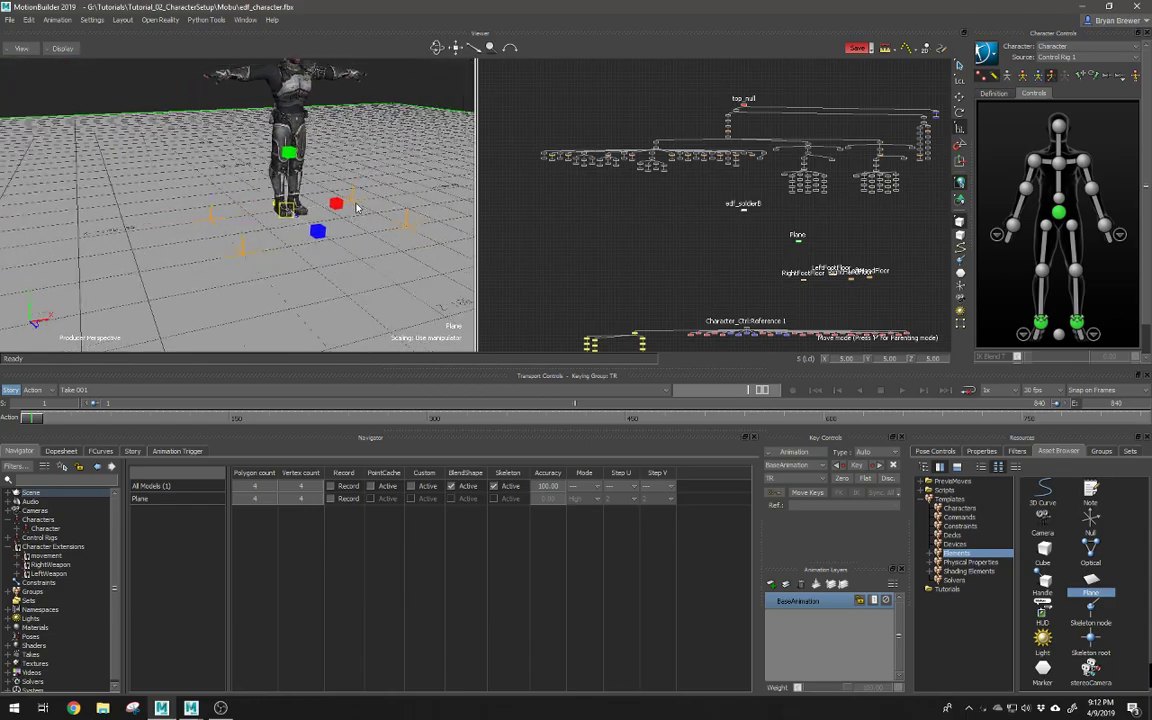
middle_click_drag(358, 203, 337, 217, "alt")
left_click_drag(337, 217, 340, 208, "alt")
left_click_drag(347, 251, 286, 210, "alt")
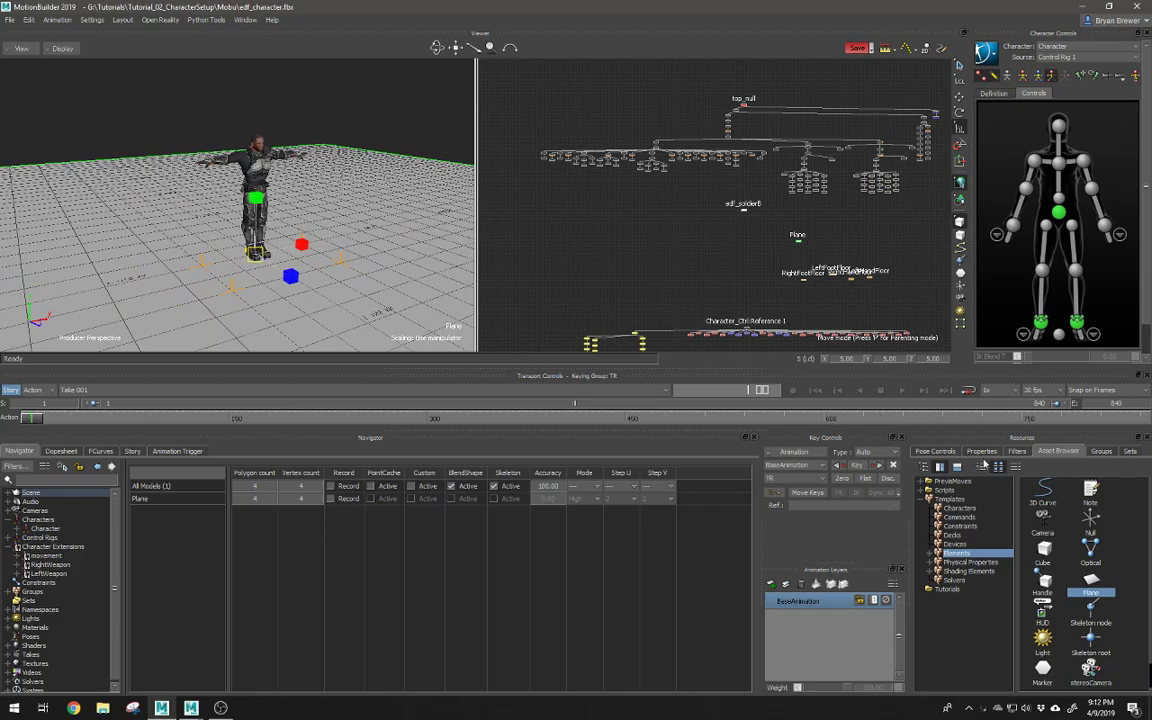
Step: Set the plane's culling to Outer (Counter-Clockwise) and deselect the plane
left_click(980, 453)
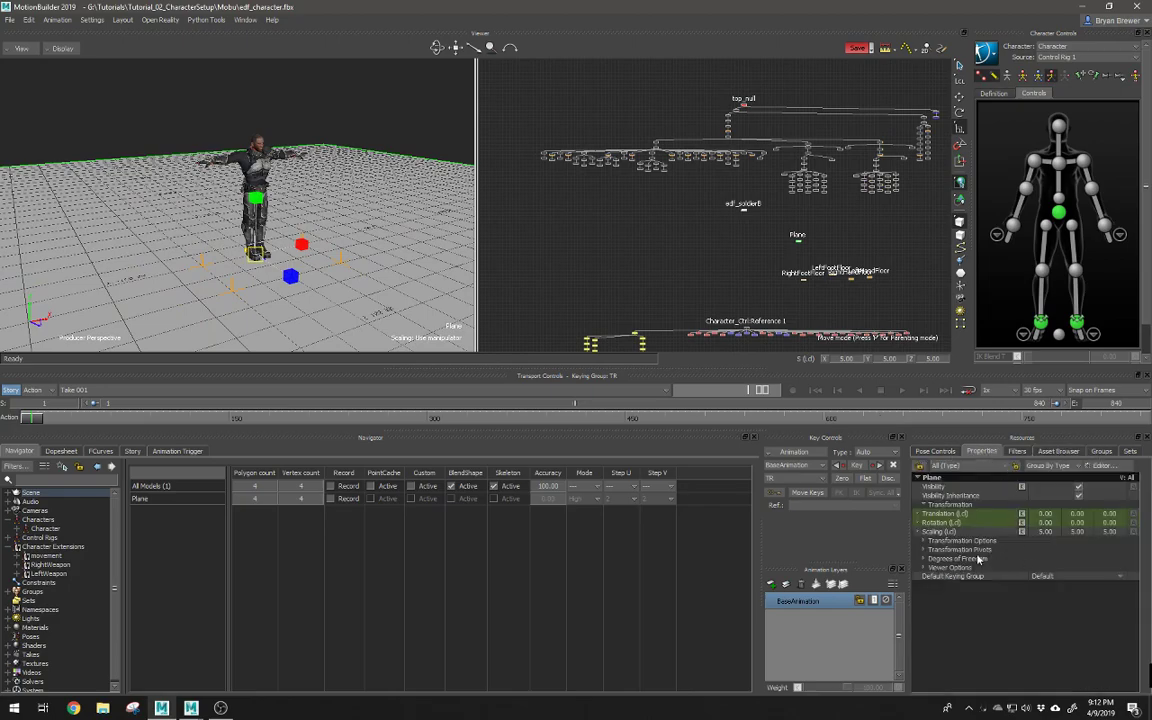
left_click(924, 568)
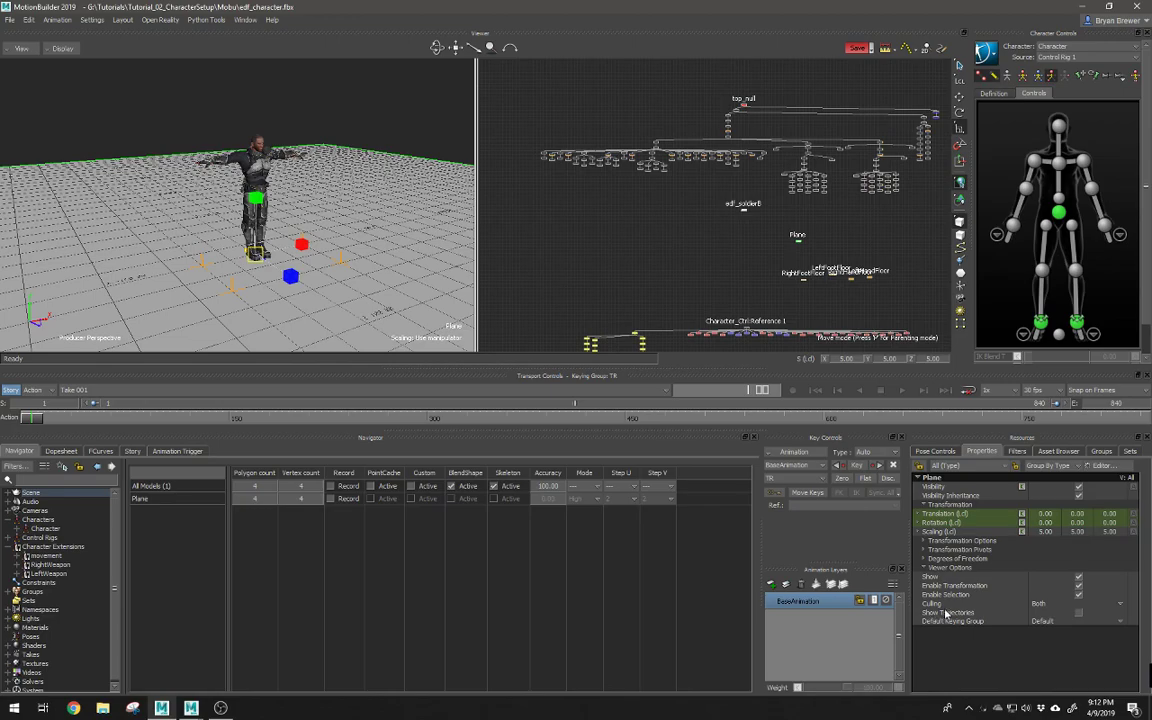
left_click(1040, 604)
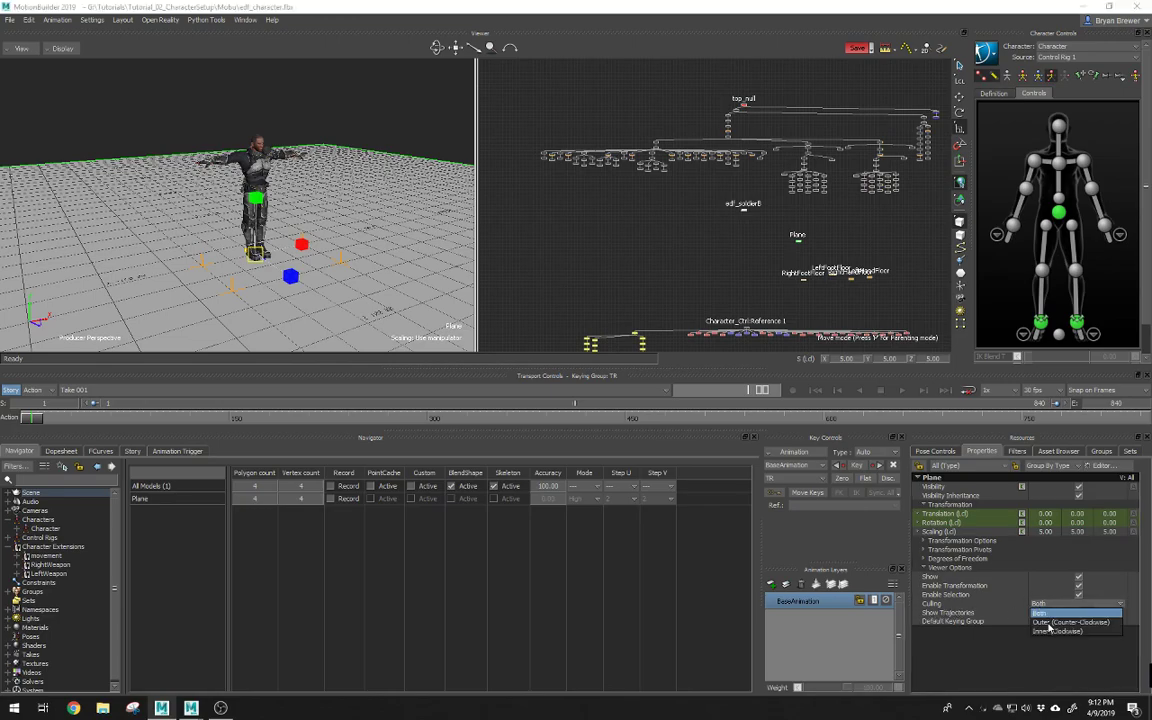
left_click(1040, 622)
mouse_move(415, 280)
left_mouse_down("alt")
mouse_move(401, 211)
mouse_move(389, 271)
mouse_move(401, 272)
left_mouse_up("alt")
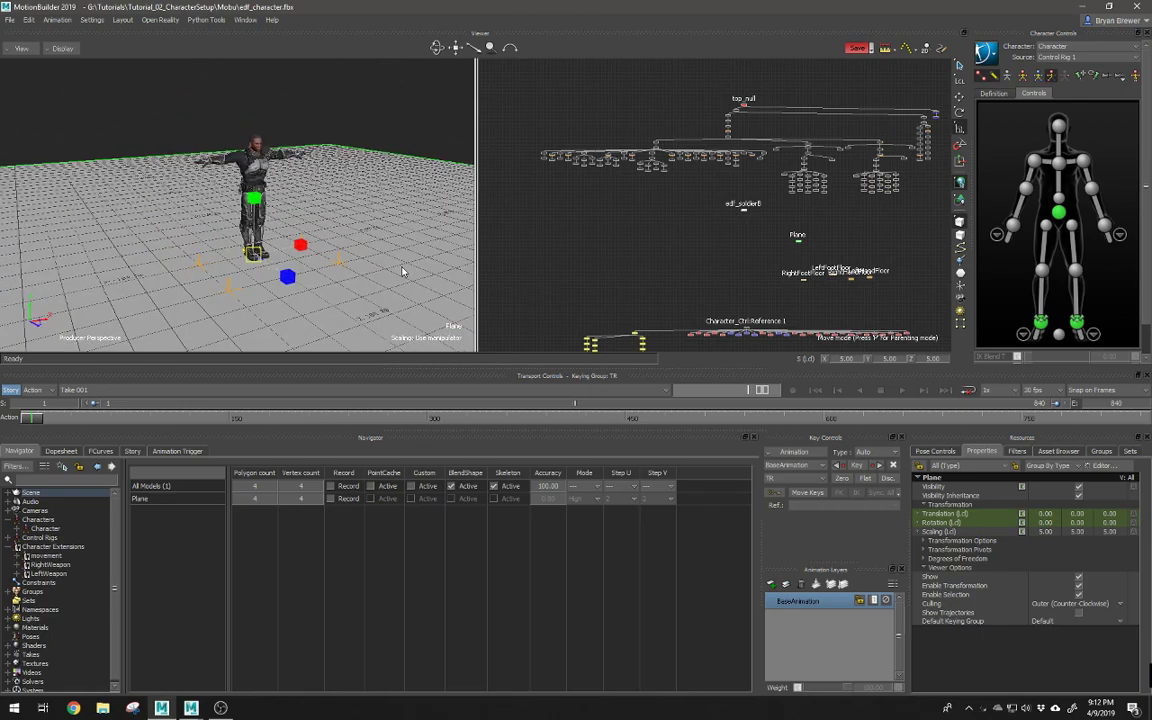
left_click(542, 263)
left_click_drag(386, 226, 314, 213, "alt")
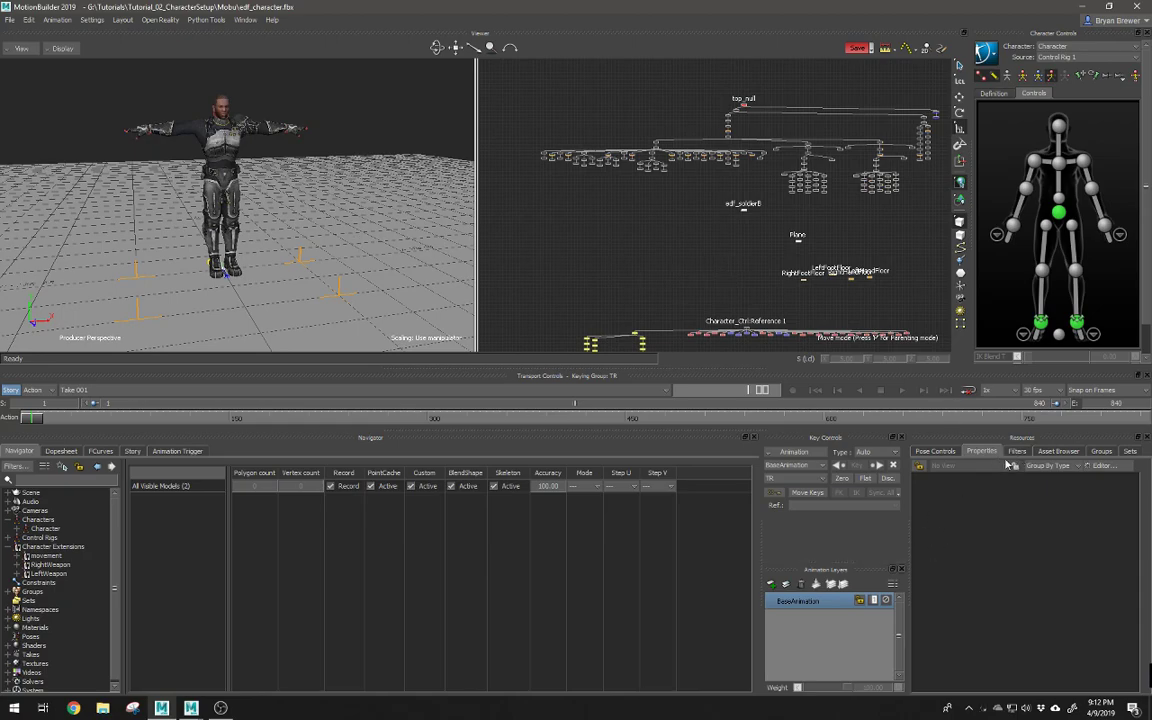
Step: Add a Light element and move it away from the soldier to about X -597, Y 323, Z 532
left_click(1058, 451)
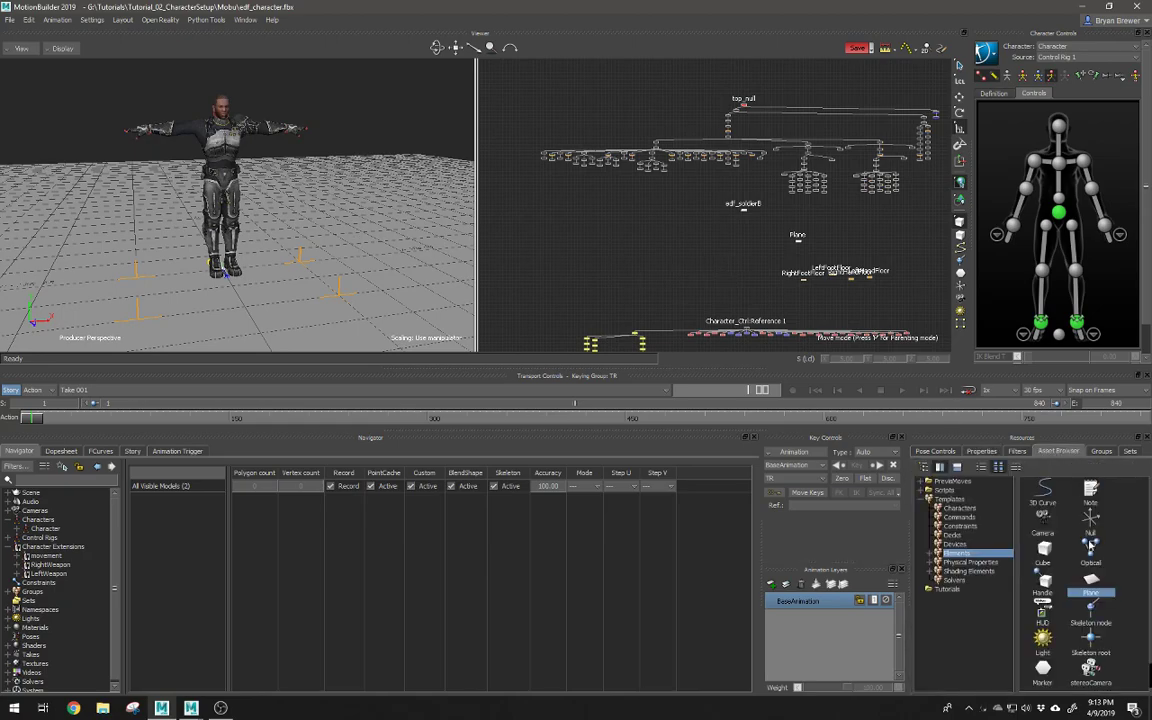
left_click_drag(1042, 642, 776, 256)
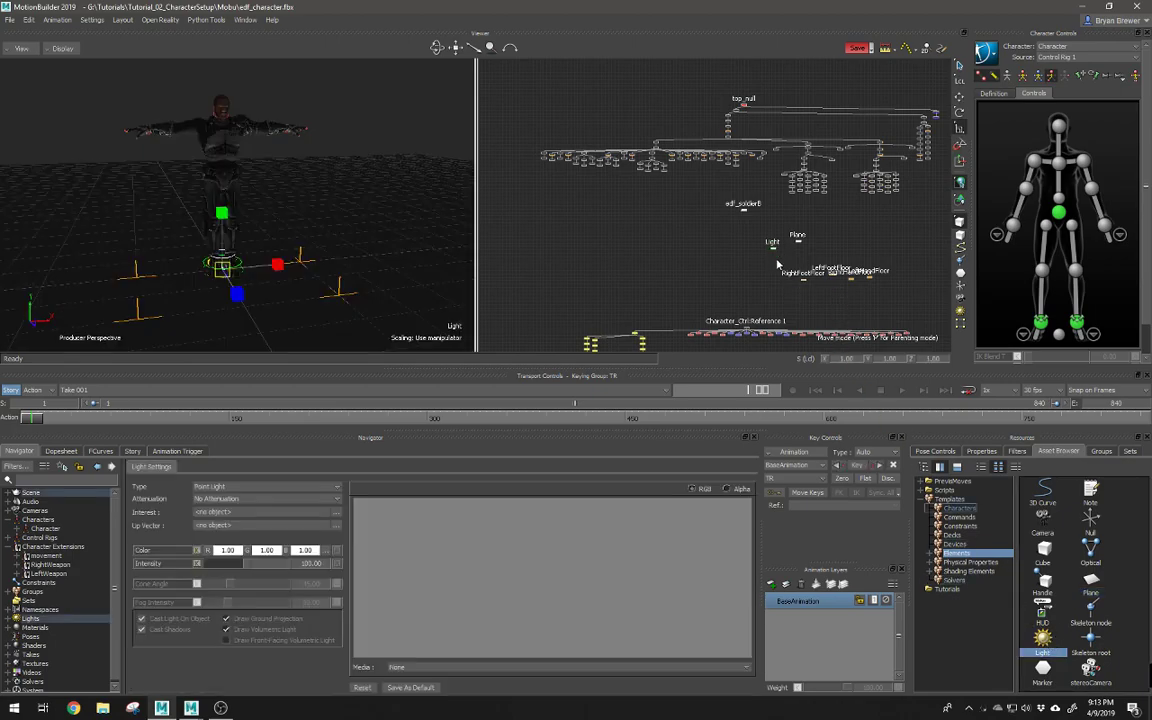
key("t")
left_click_drag(257, 195, 495, 62, "ctrl+shift")
left_click_drag(359, 104, 298, 158, "ctrl+shift")
left_click_drag(230, 107, 425, 78)
left_click_drag(325, 97, 491, 77, "ctrl+shift")
left_click_drag(178, 98, 170, 126, "ctrl+shift")
left_click_drag(116, 180, 68, 187, "ctrl+shift")
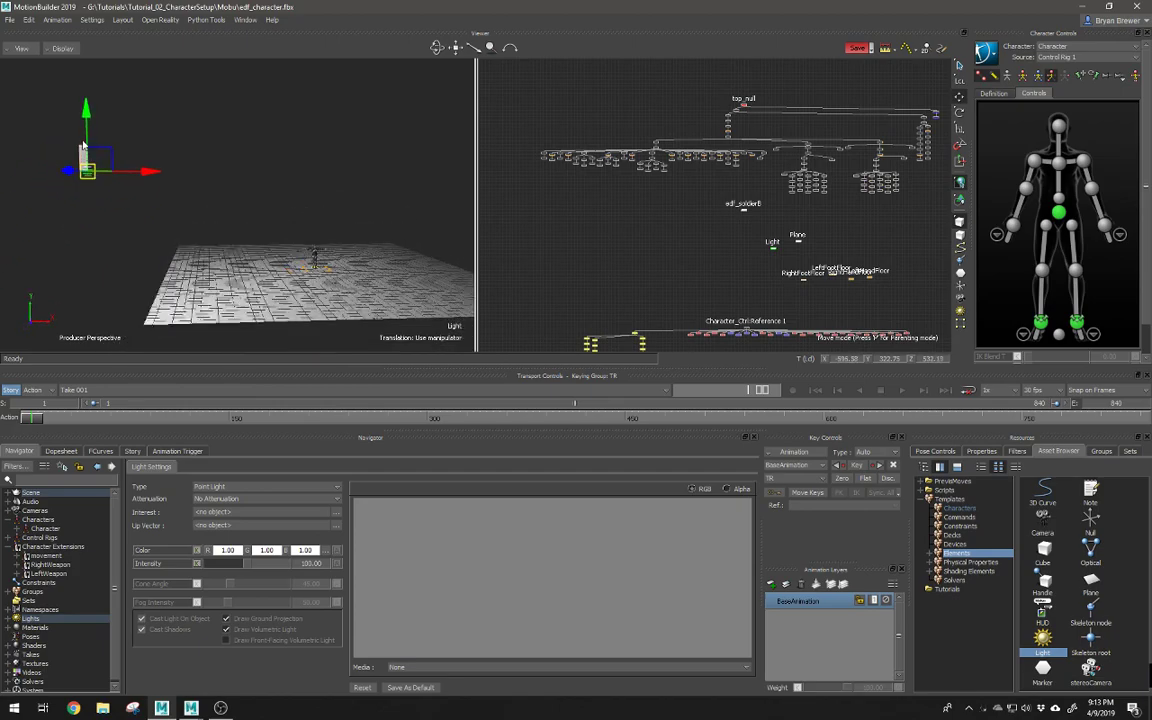
Step: Raise the light to a height of about Y 687 and check how it lights the soldier
left_click_drag(87, 112, 121, 33)
left_click_drag(154, 104, 122, 50, "ctrl")
left_click_drag(208, 178, 294, 253, "ctrl")
left_click_drag(294, 253, 250, 152, "shift")
left_click_drag(250, 152, 220, 105, "ctrl+shift")
left_click_drag(220, 115, 318, 215, "ctrl")
left_click_drag(318, 215, 295, 204, "shift")
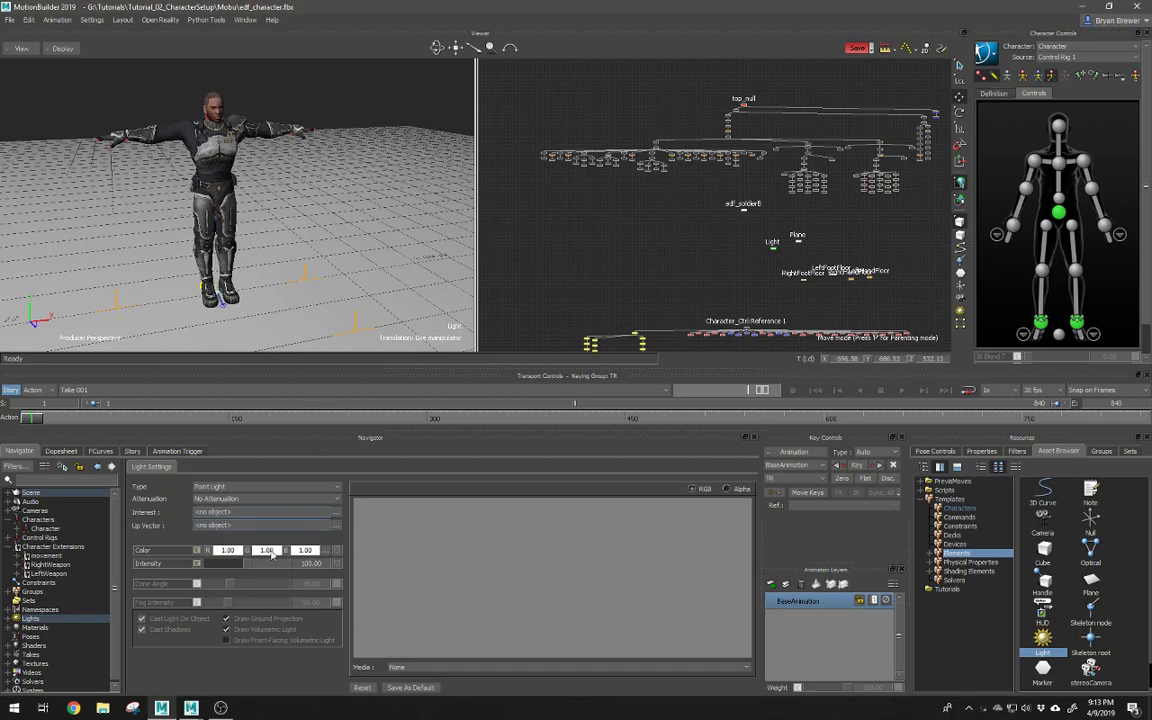
Step: Tint the light a faint warm yellow with hue 47 and low saturation, about RGB 1.00, 0.99, 0.96
left_click(331, 551)
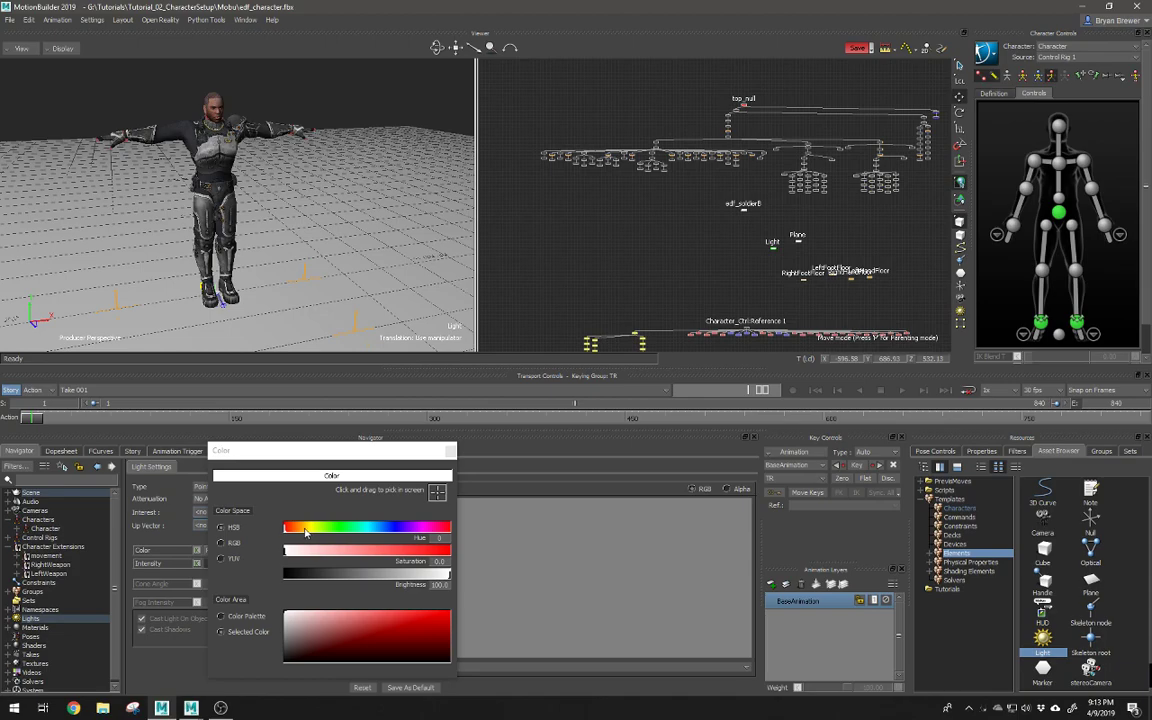
left_click(306, 529)
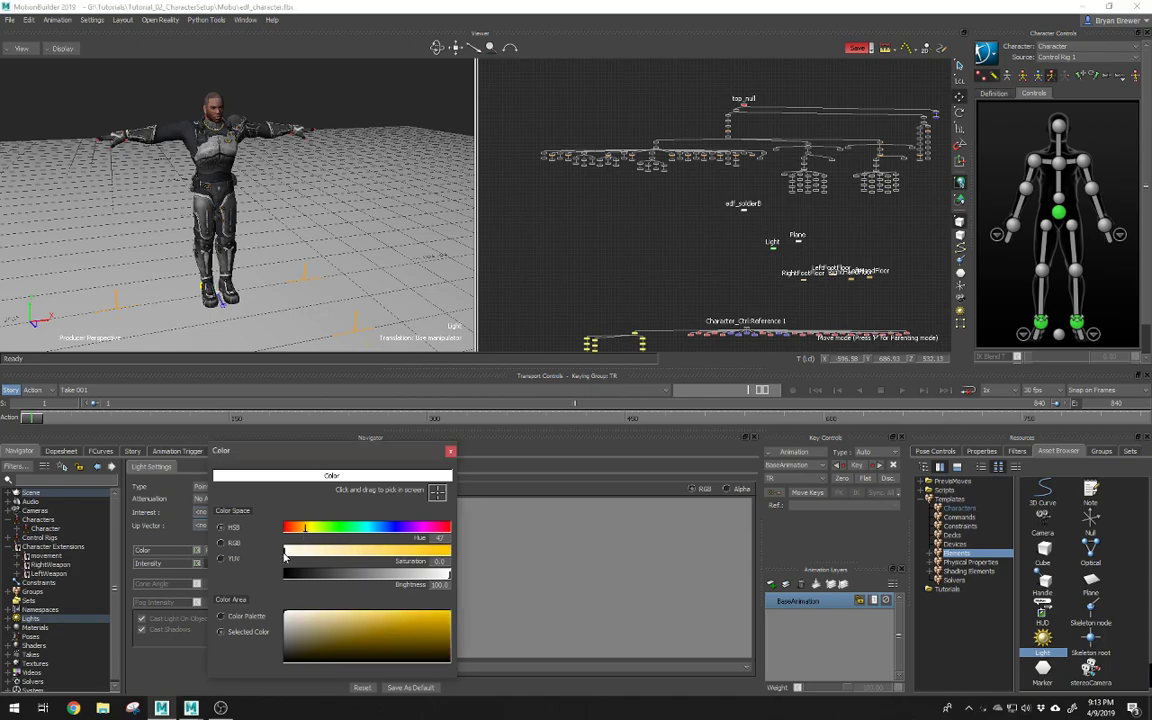
mouse_move(290, 556)
left_mouse_down()
mouse_move(348, 552)
mouse_move(284, 557)
mouse_move(295, 558)
left_mouse_up()
left_click(451, 453)
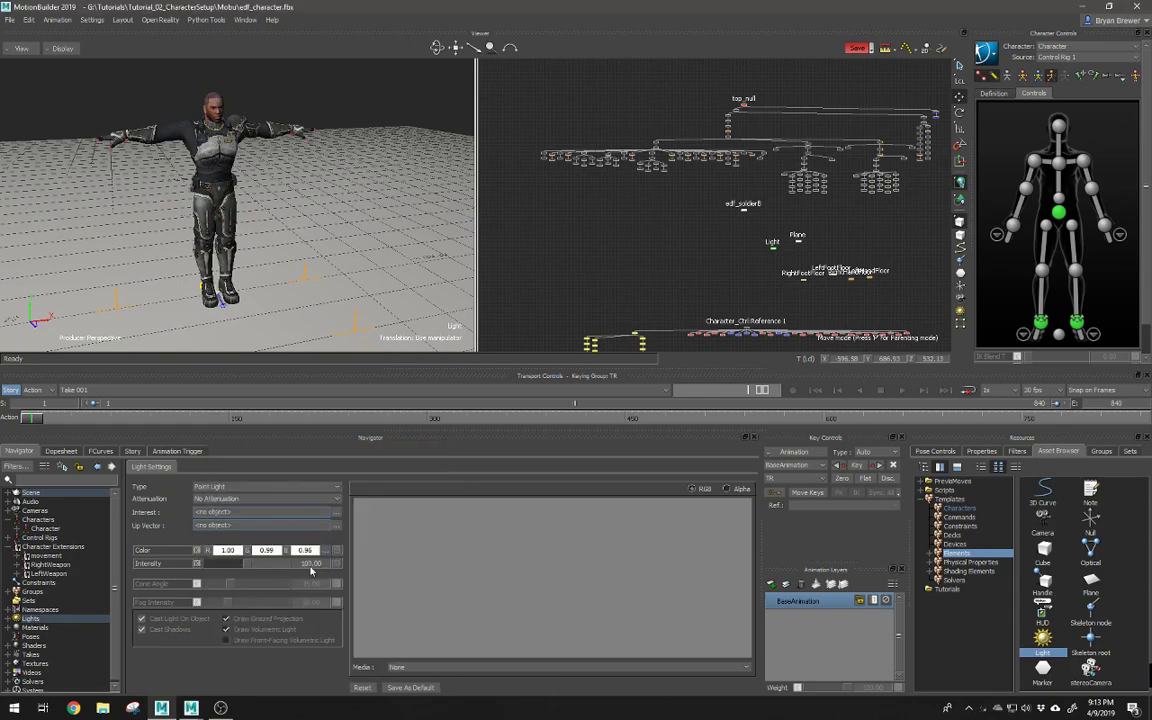
Step: Expand the scene's list of lights and add a second Light element near the first one in the schematic
left_click(9, 619)
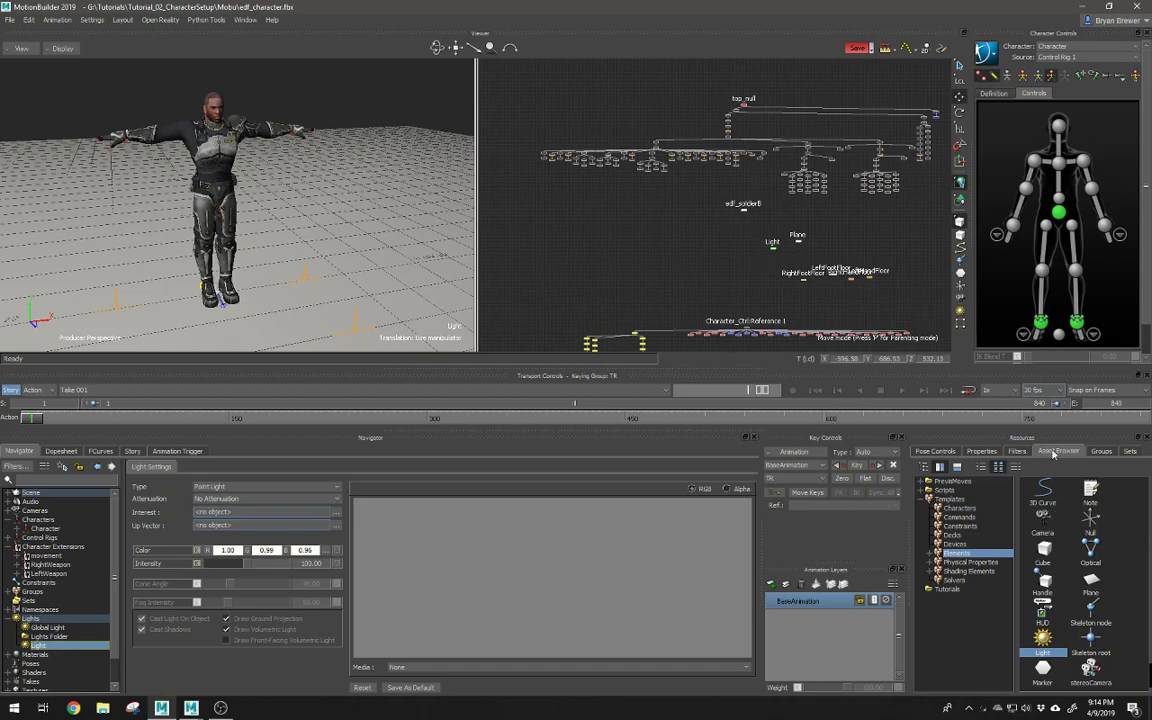
left_click_drag(1038, 637, 743, 254)
right_click(743, 258)
left_click(770, 240)
scroll(835, 240, "up", 4)
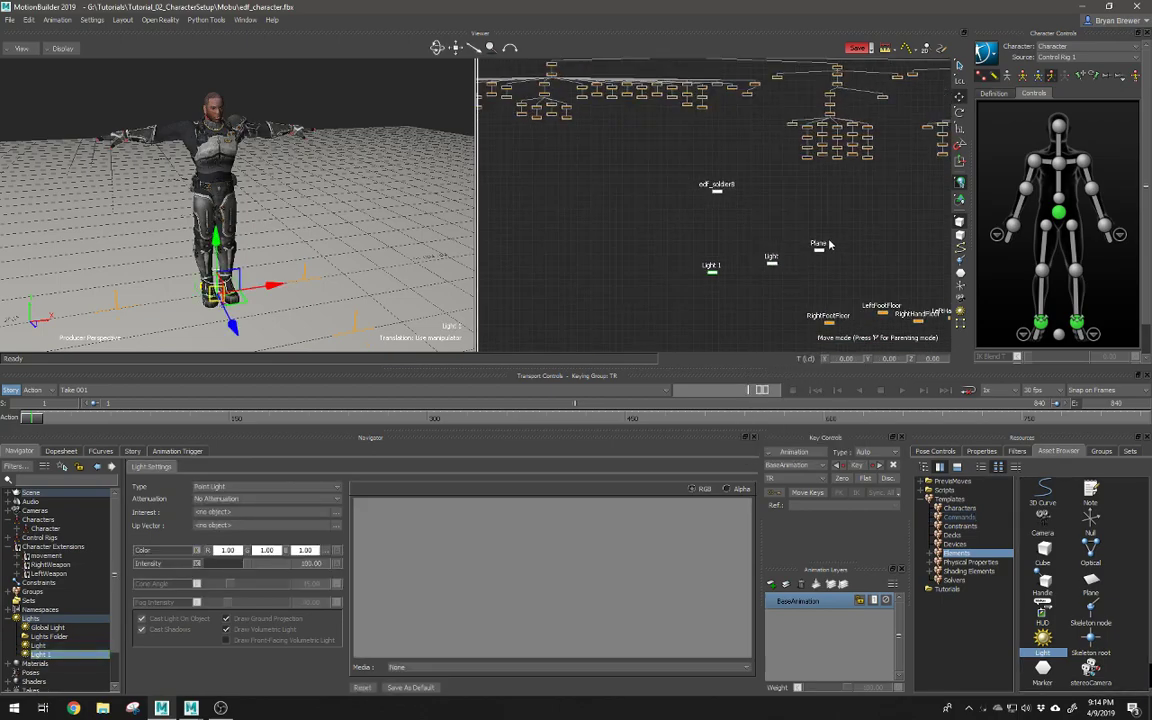
Step: Rename the first light as LightMain and move its node nearer to Light 1 in the schematic
left_click(770, 272)
right_click(770, 274)
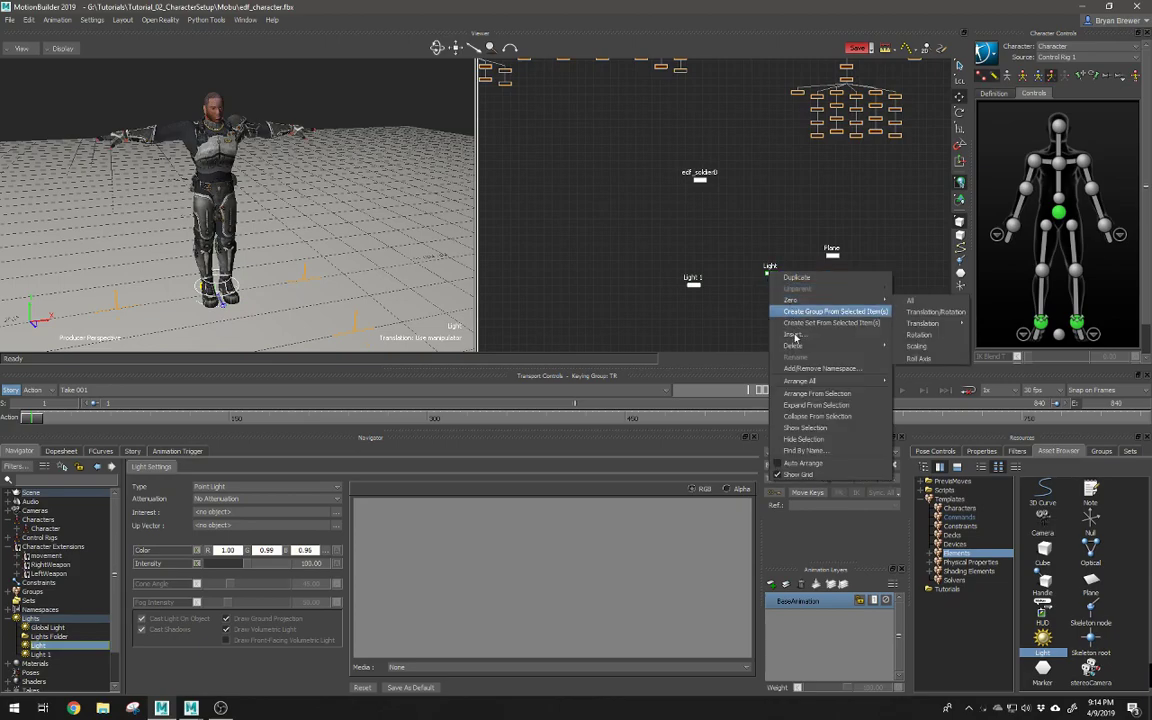
left_click(775, 295)
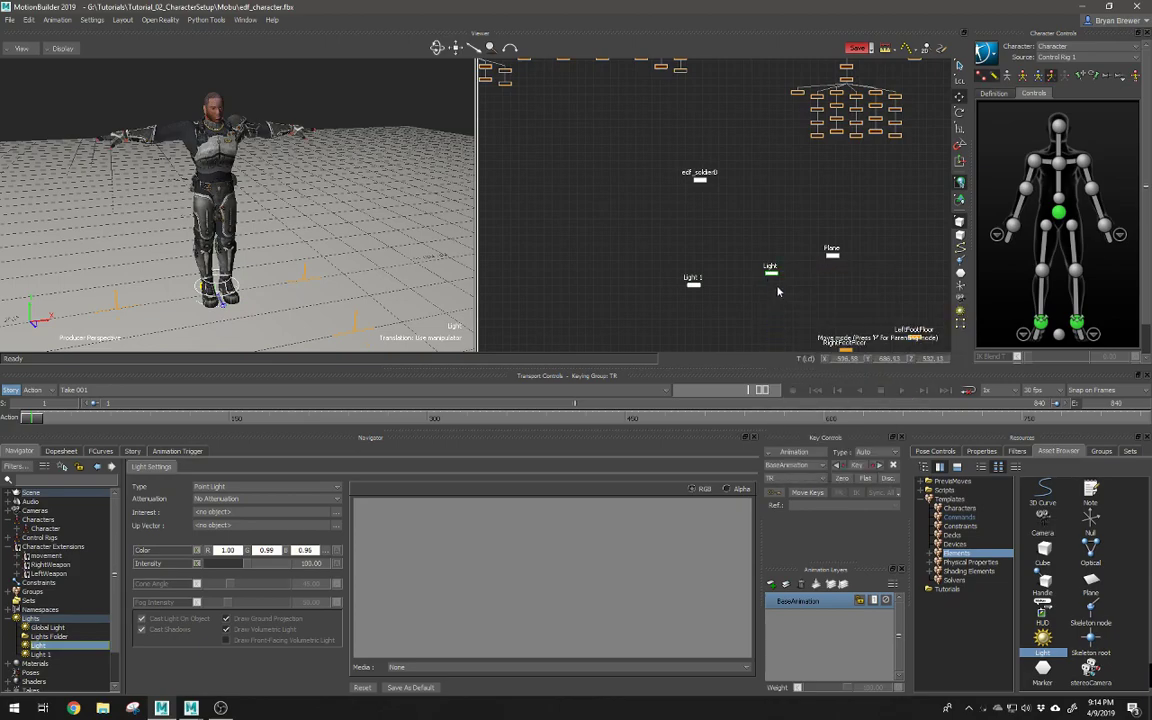
right_click(771, 276)
left_click(771, 275)
scroll(778, 284, "up", 2)
scroll(779, 282, "up", 1)
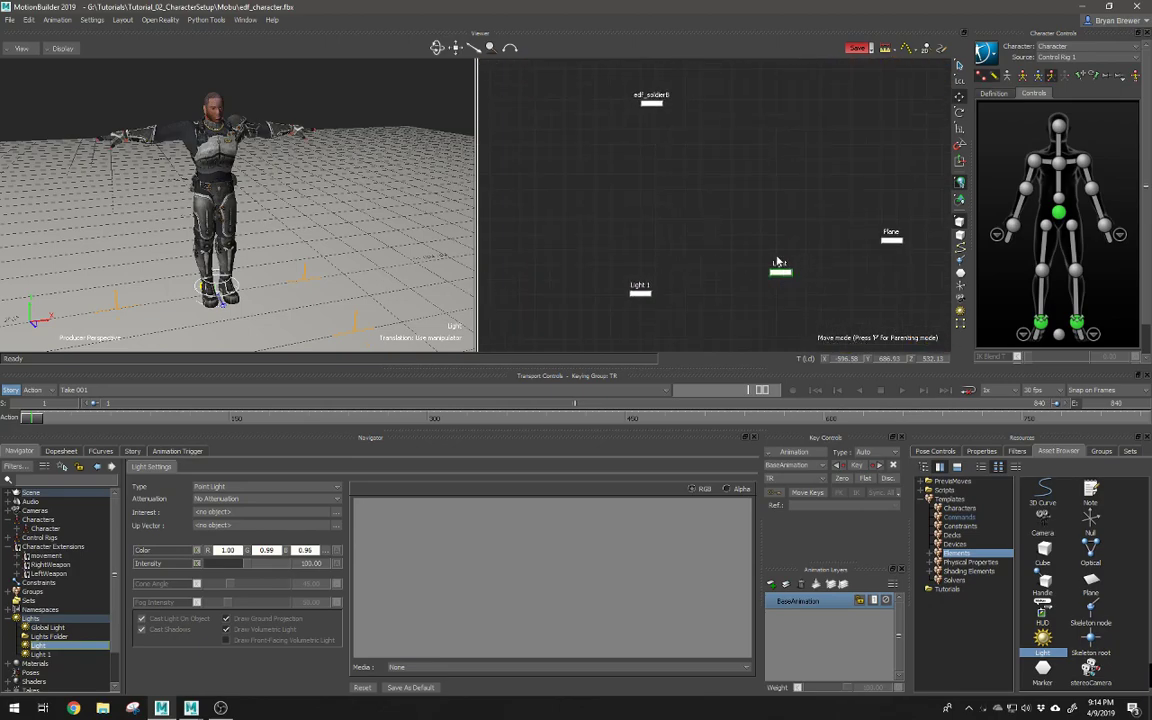
right_click(779, 262)
left_click(755, 296)
right_click(786, 278)
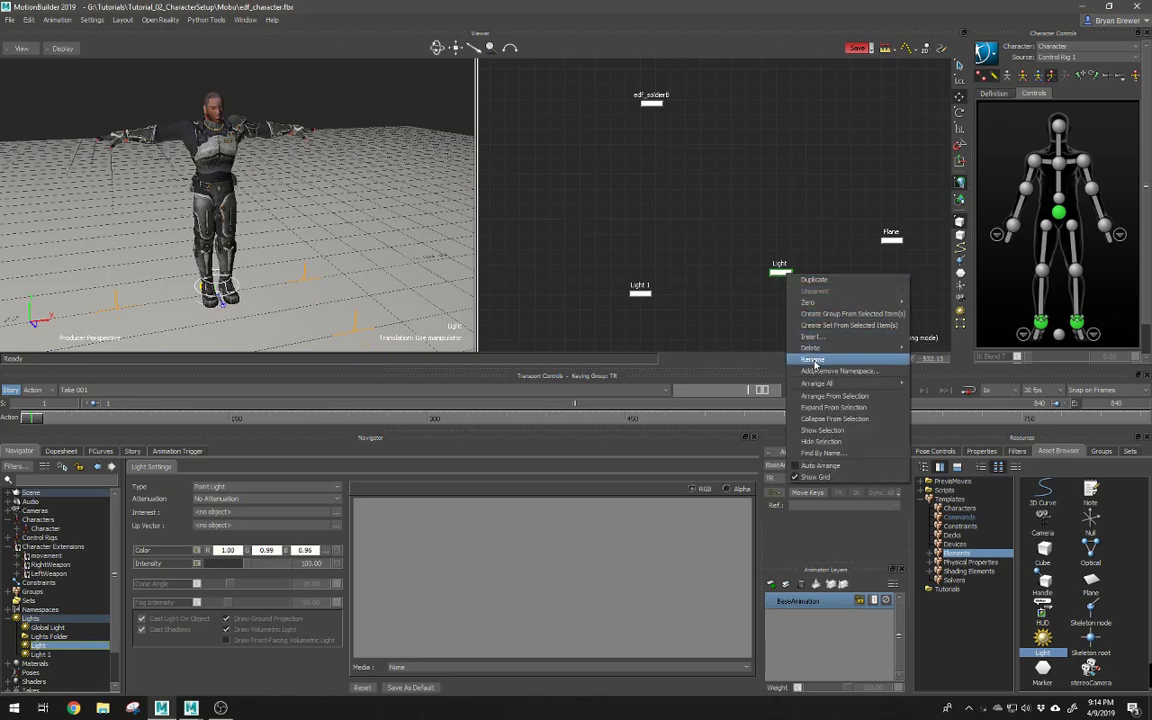
left_click(812, 360)
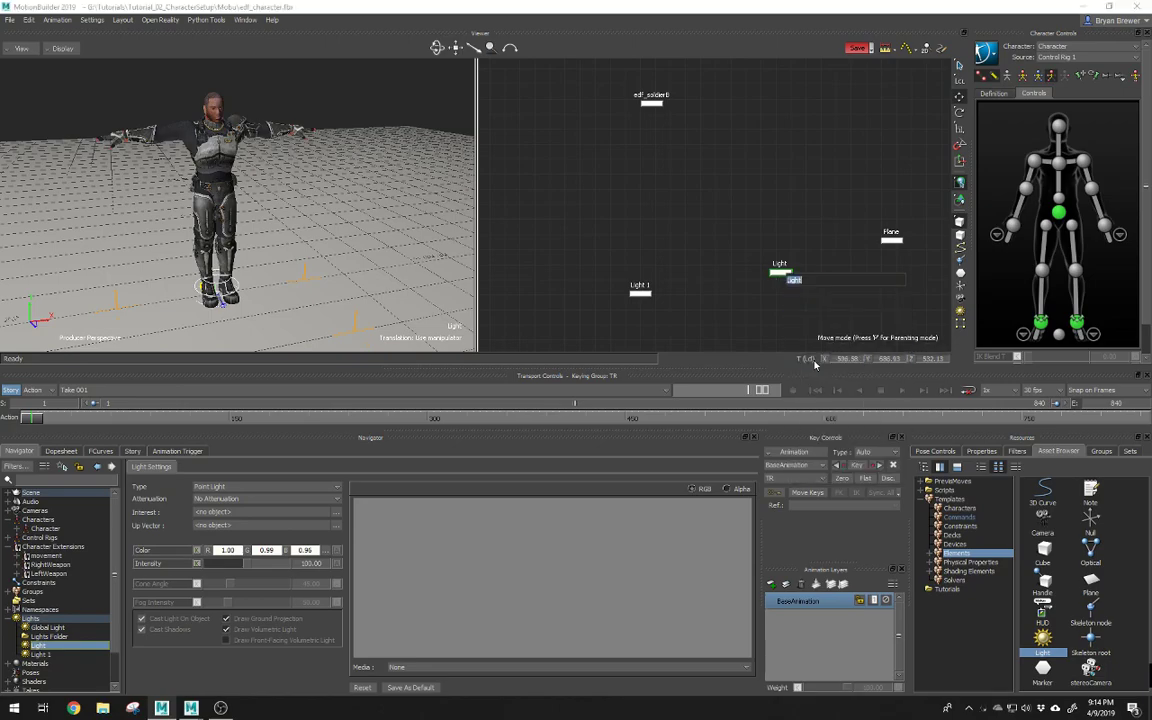
key("Right")
type("Main")
key("Return")
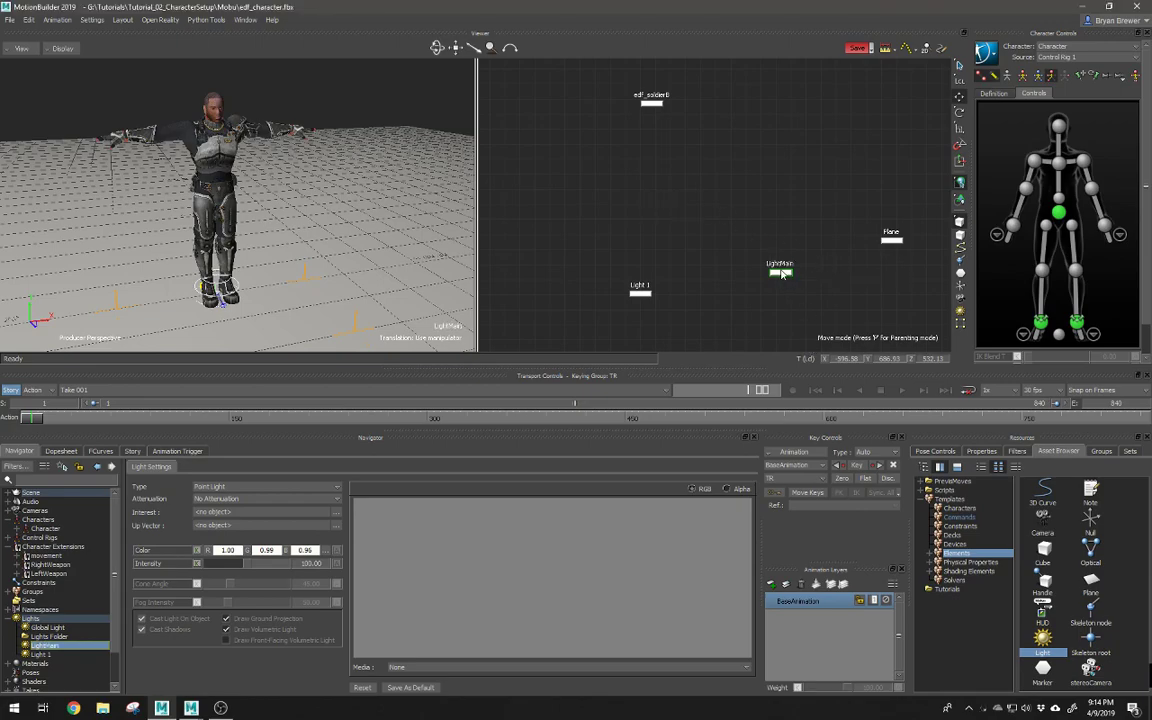
left_click_drag(783, 273, 736, 259)
Step: Move Light 1 away to the soldier's side, to about X 814, Y 74, Z 0
left_click_drag(702, 270, 547, 313)
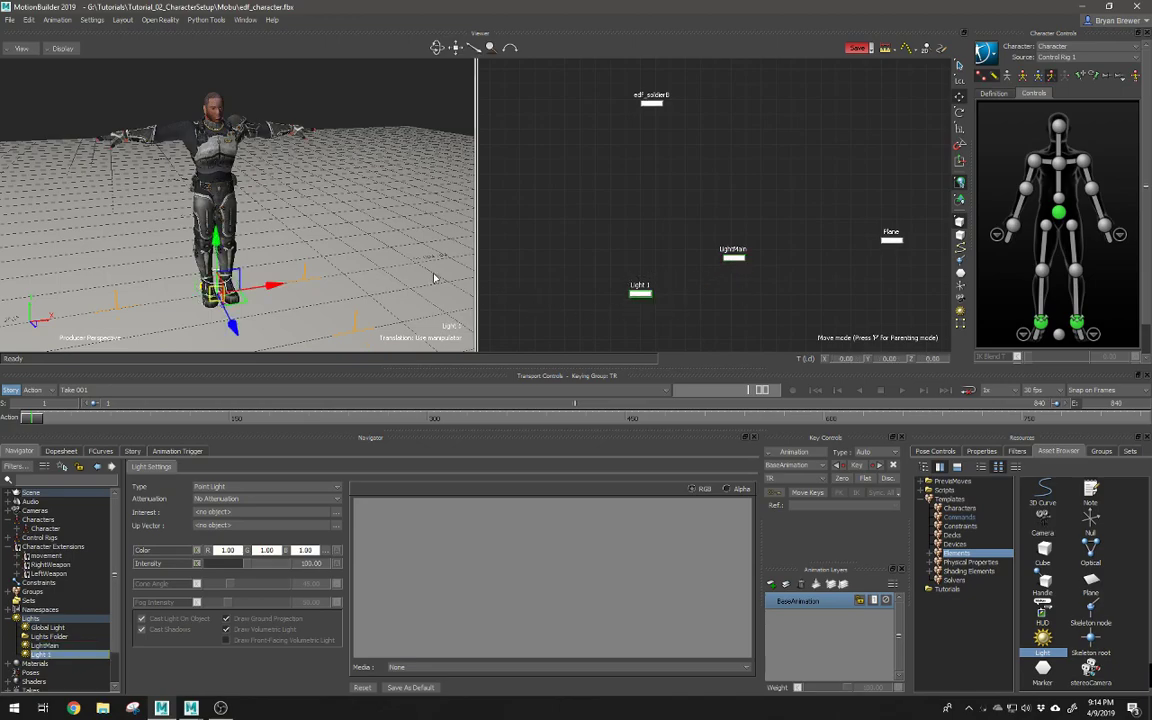
right_click_drag(434, 279, 245, 215, "alt")
left_click_drag(245, 215, 481, 183, "alt")
left_click_drag(412, 212, 454, 172, "alt")
left_click_drag(394, 134, 402, 62)
left_click_drag(841, 359, 791, 348)
left_click_drag(675, 219, 737, 321)
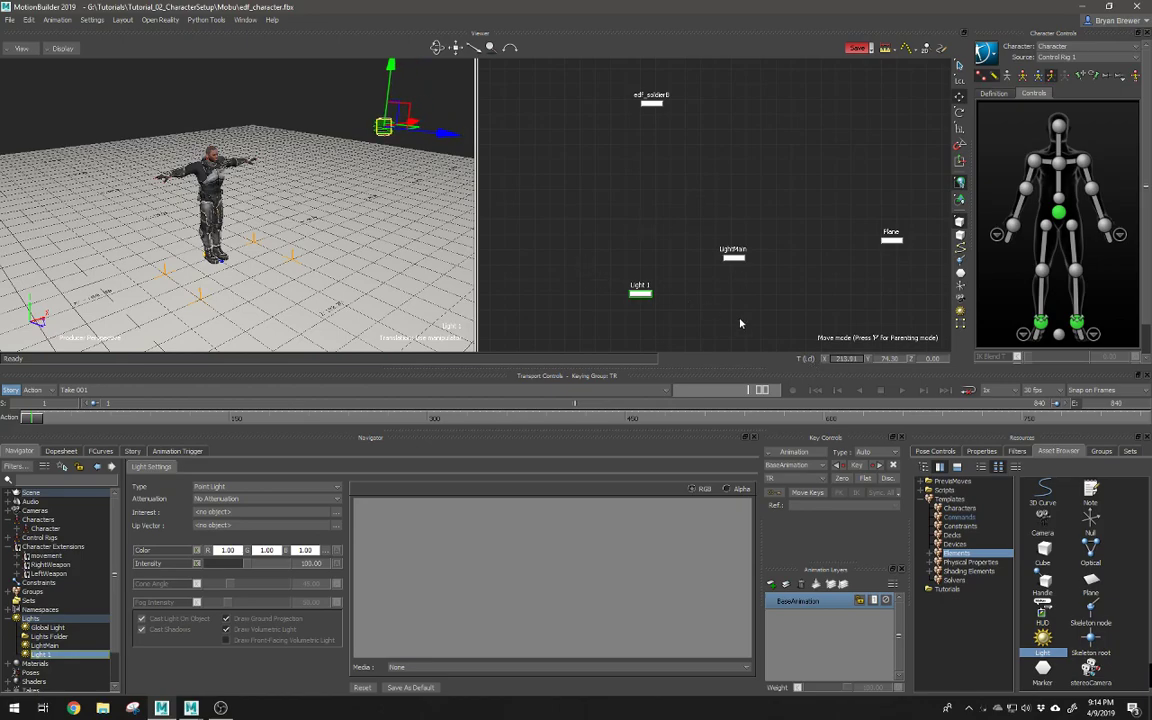
left_click_drag(852, 360, 995, 334)
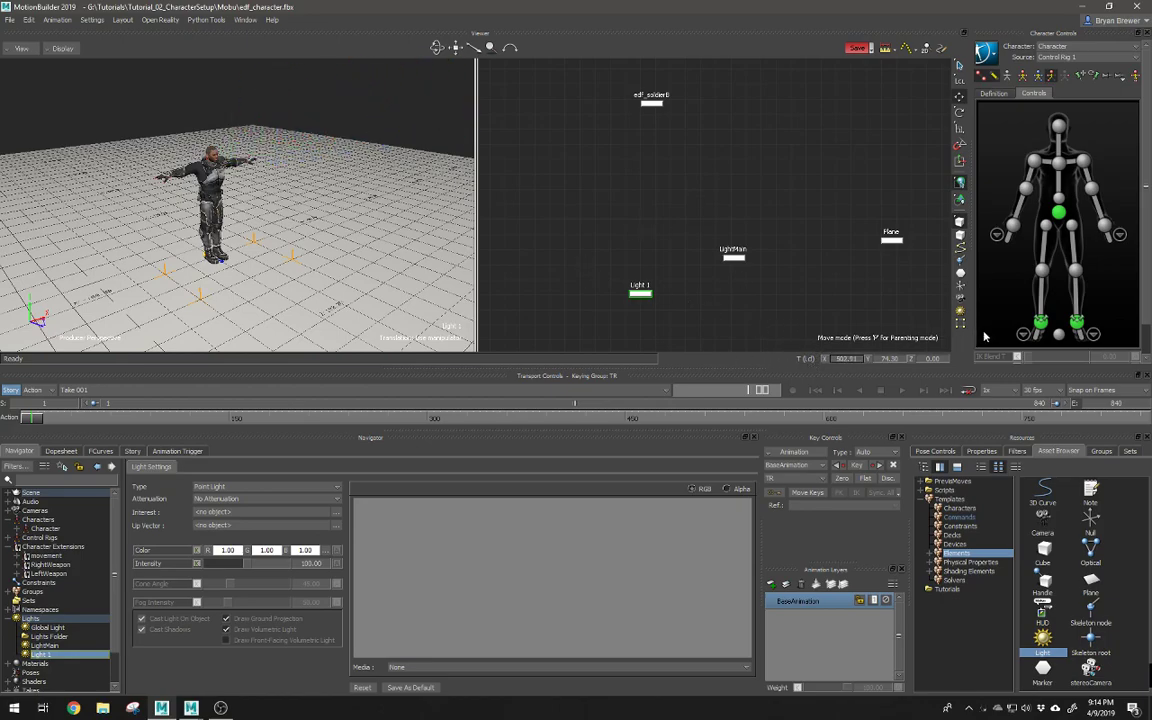
left_click_drag(458, 227, 540, 229, "ctrl+shift")
left_click_drag(840, 363, 1026, 349)
left_click_drag(447, 170, 315, 240, "ctrl+shift")
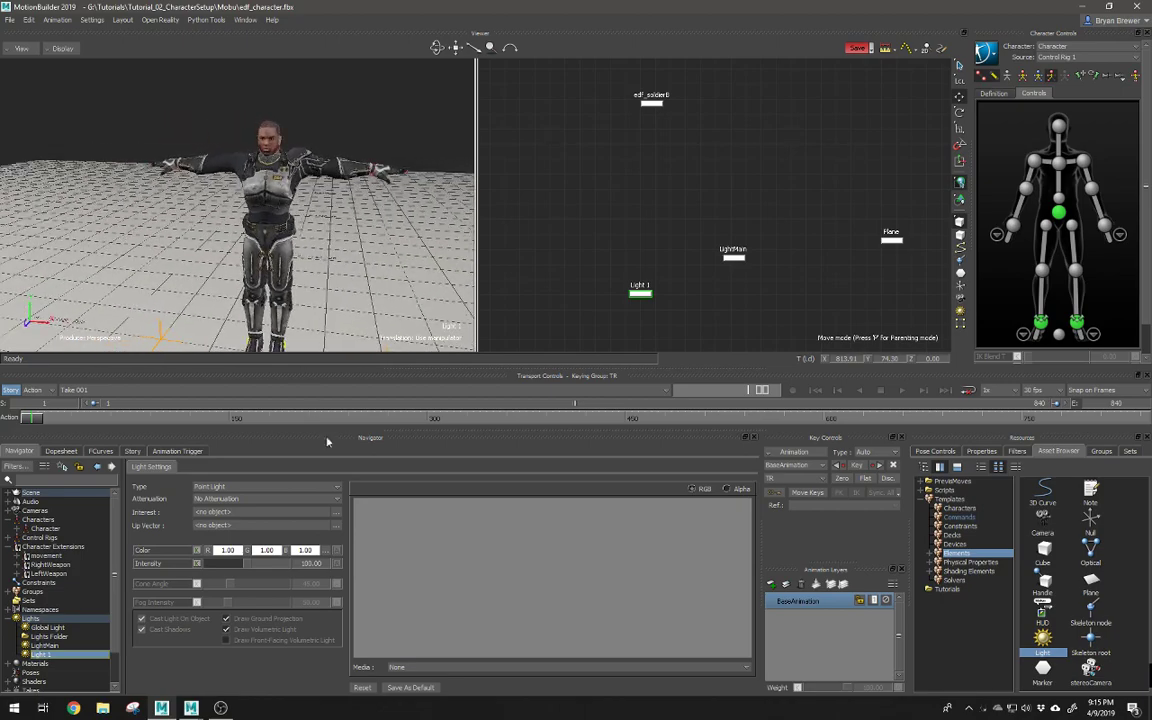
Step: Tint Light 1 pale blue with hue 214 and about 30 saturation, giving RGB 0.69, 0.83, 1.00
left_click(333, 551)
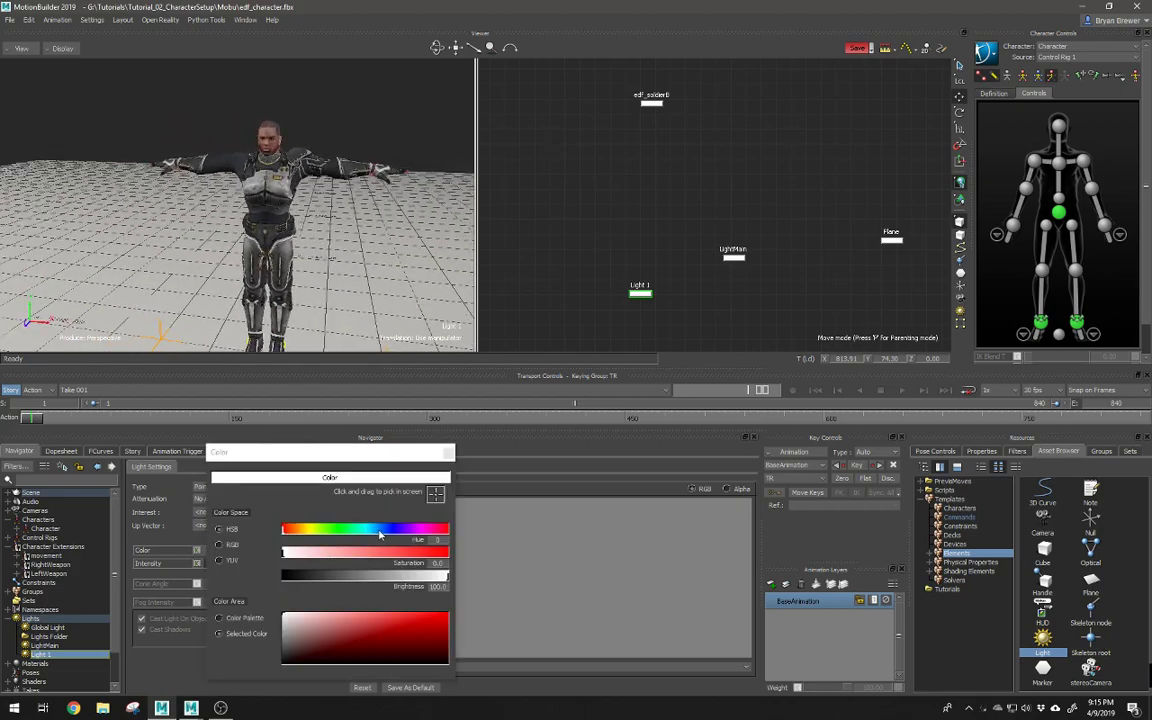
left_click(381, 532)
mouse_move(342, 553)
left_mouse_down()
mouse_move(314, 553)
mouse_move(335, 565)
mouse_move(360, 553)
mouse_move(331, 562)
left_mouse_up()
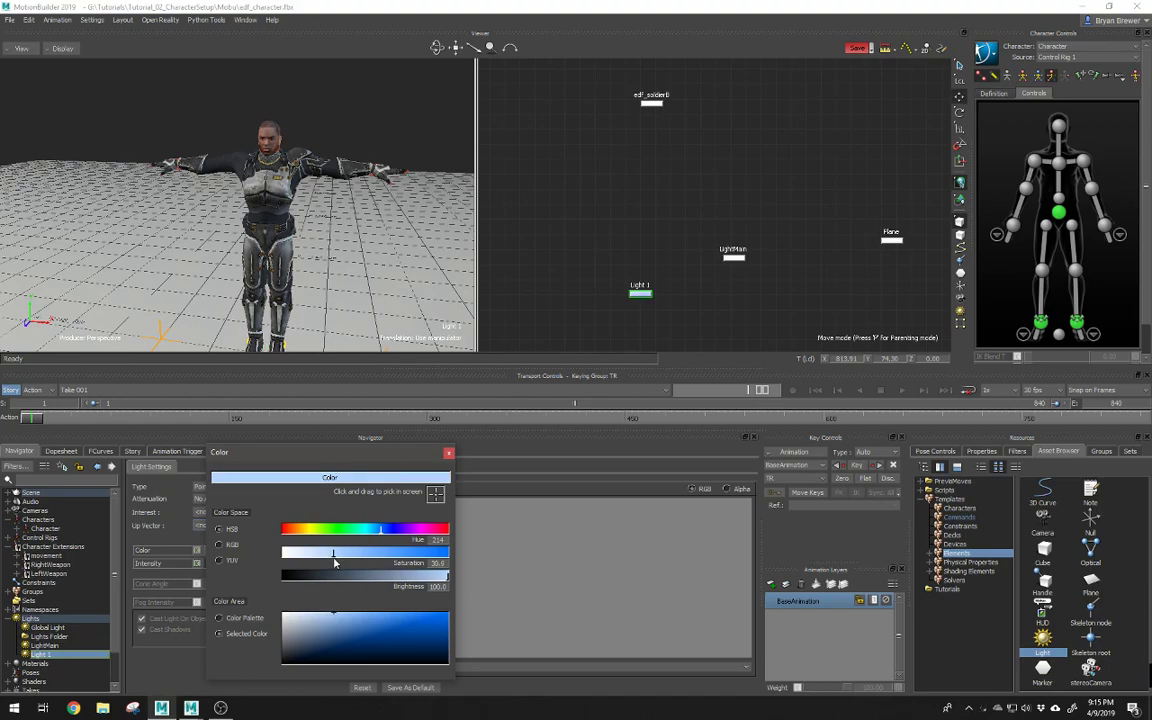
left_click(449, 454)
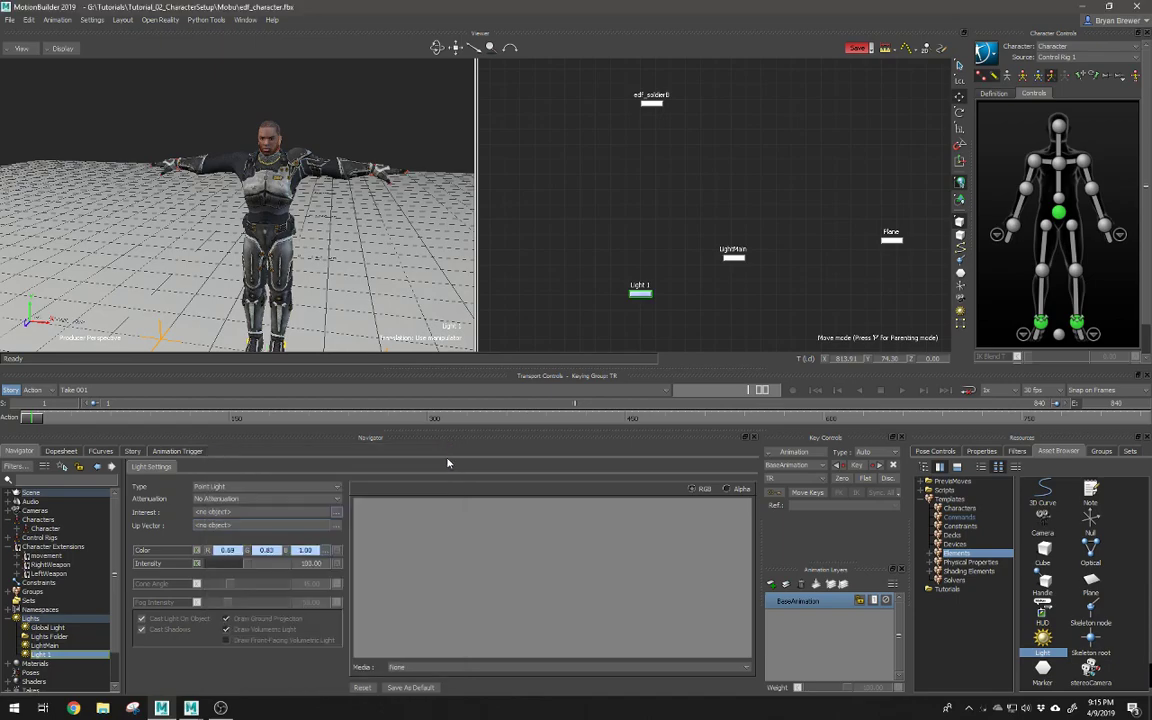
Step: Set Light 1's intensity to 75 and place its node beside LightMain in the schematic
double_click(311, 564)
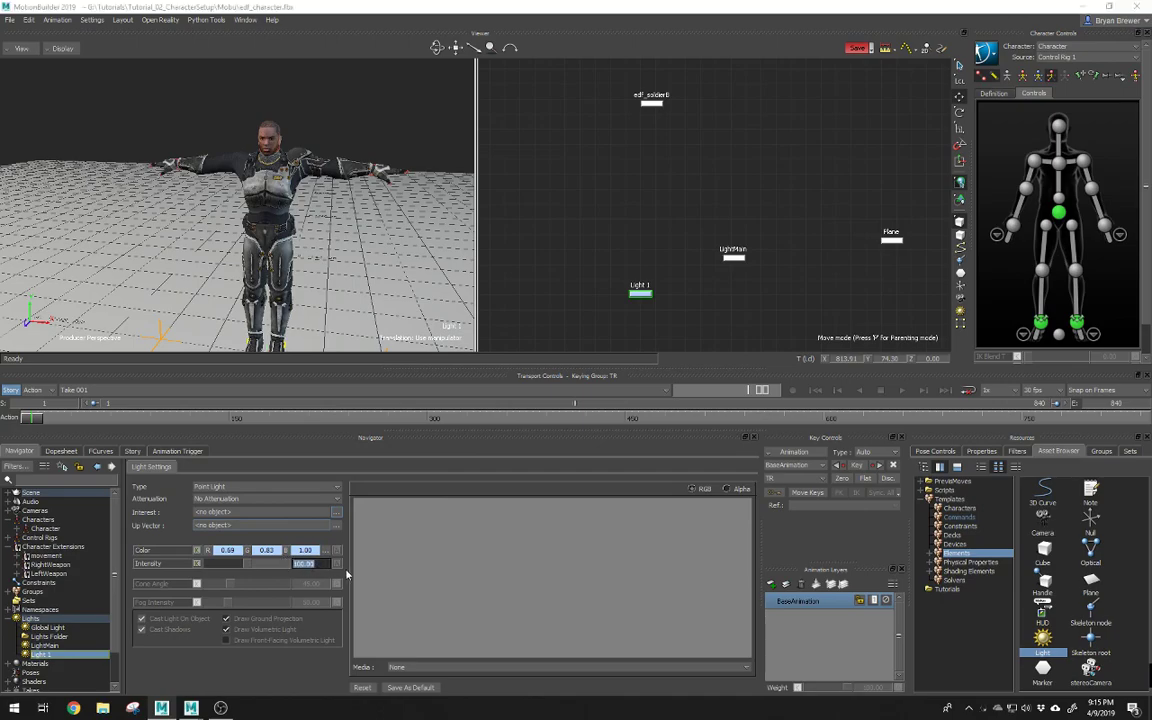
type("75")
key("Return")
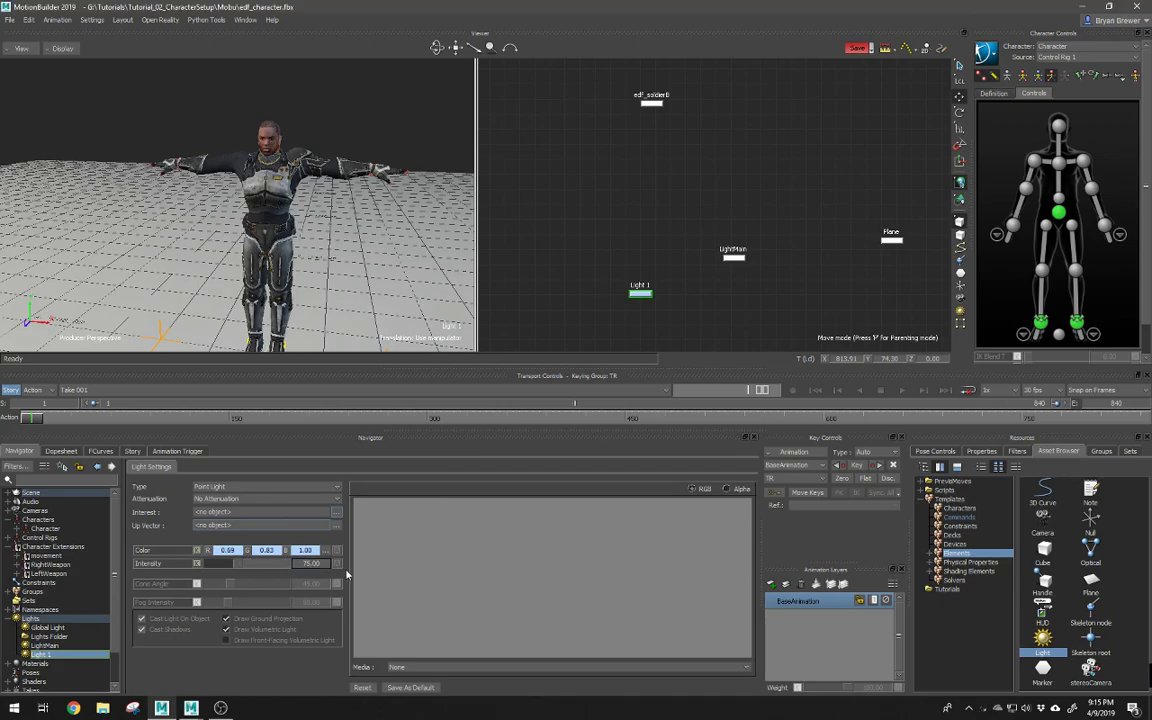
left_click_drag(212, 213, 262, 240, "ctrl+shift")
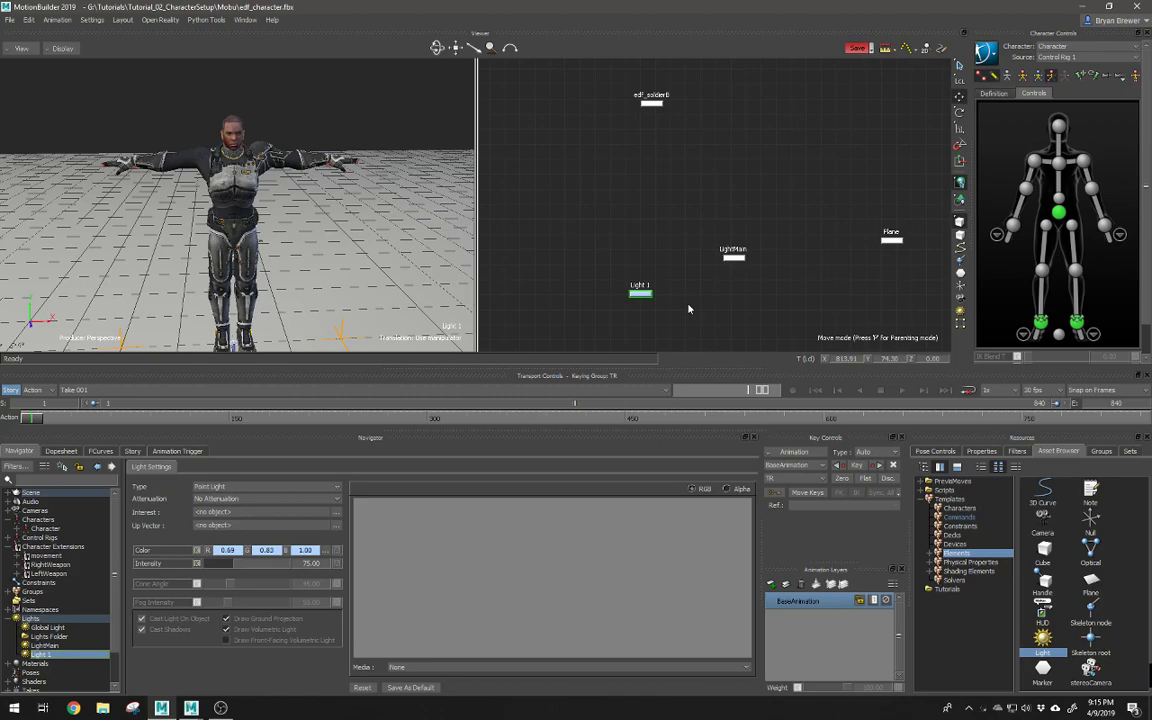
left_click_drag(641, 293, 740, 279)
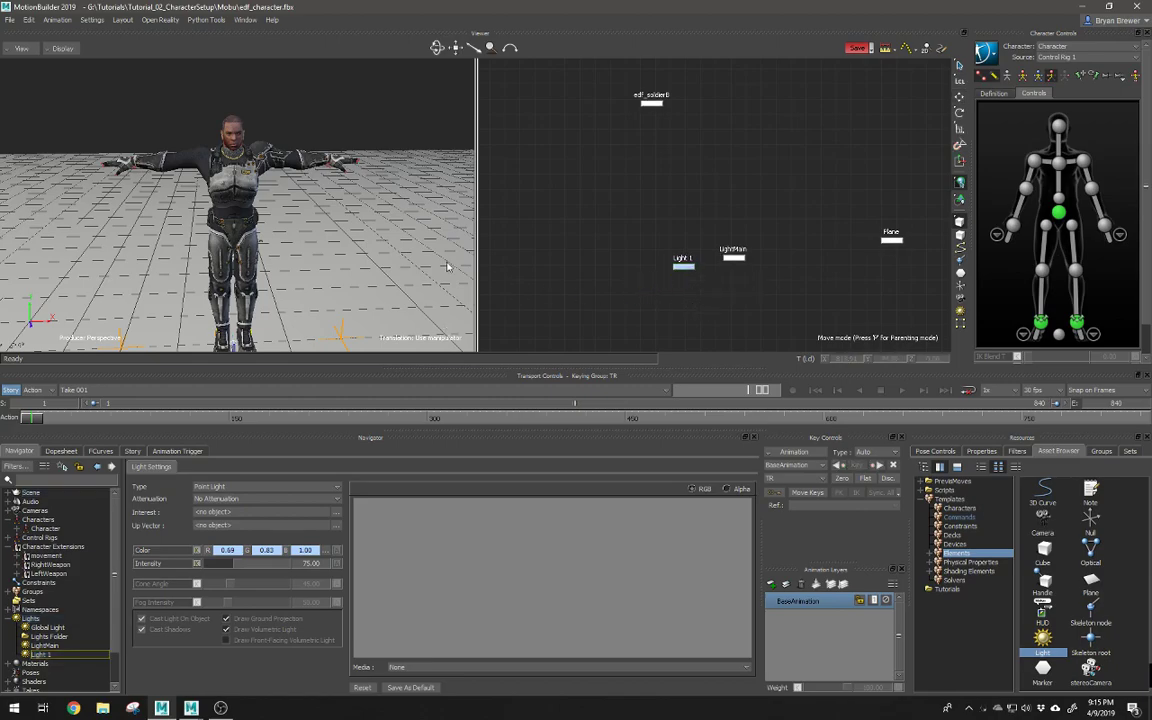
Step: Add a third Light element below LightMain in the schematic and rename it as LightBack
left_click_drag(1042, 638, 746, 291)
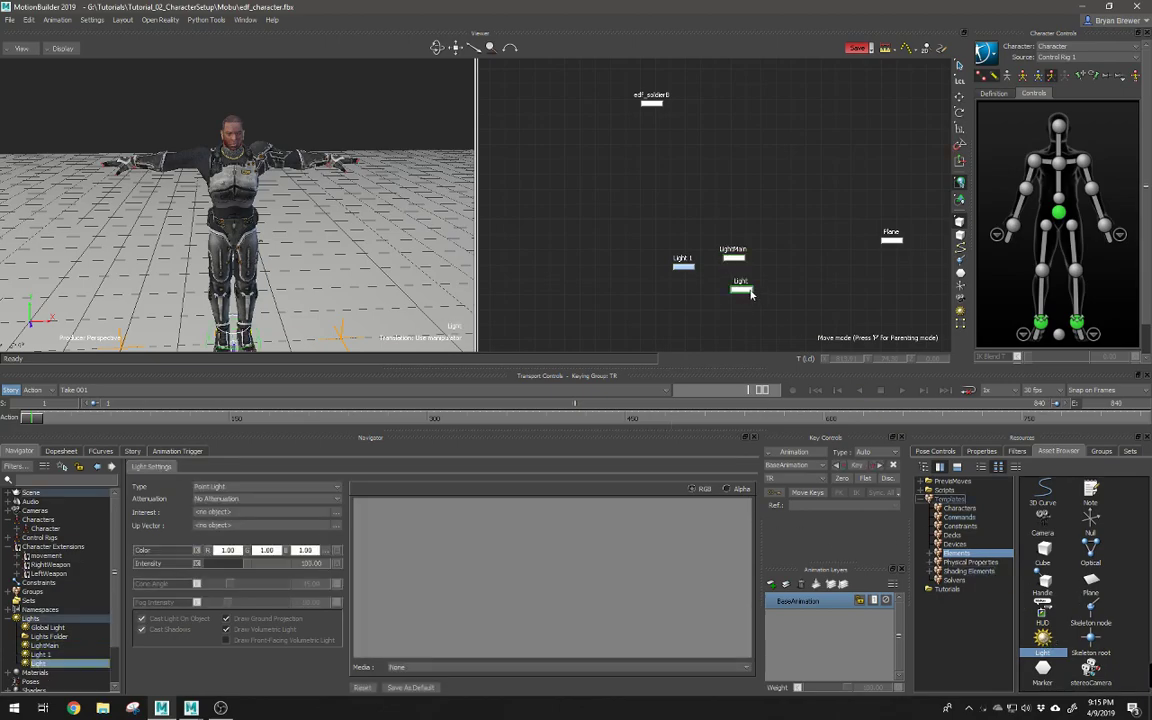
right_click(754, 292)
left_click(788, 376)
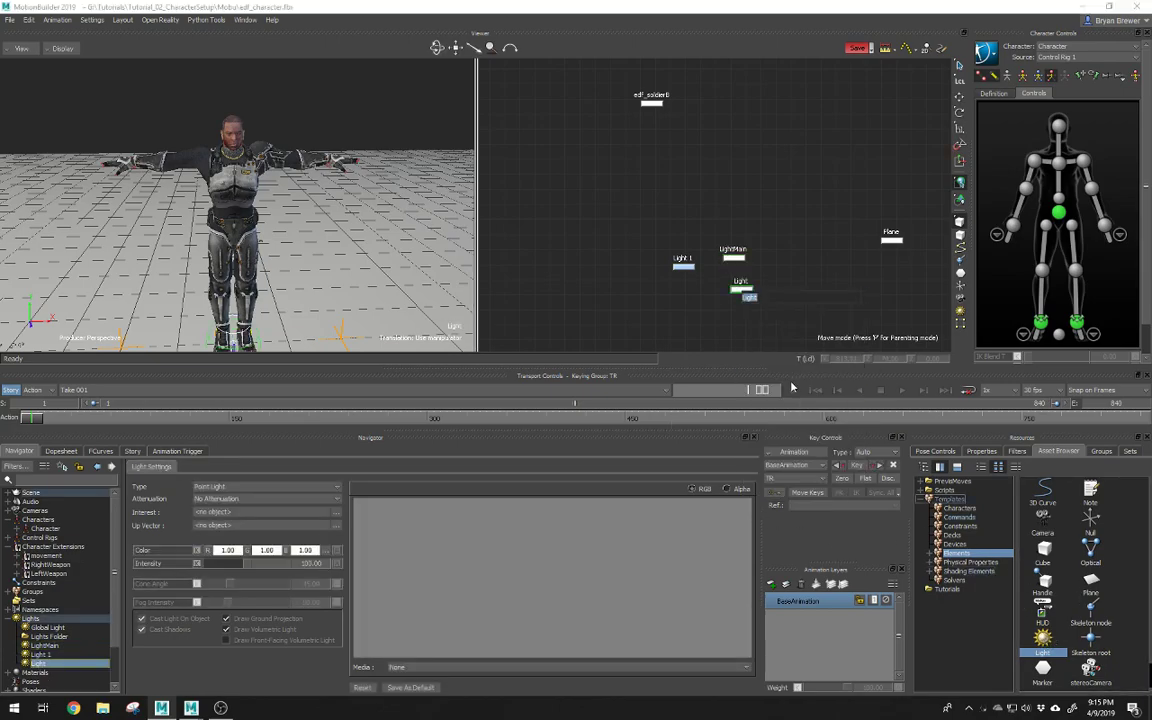
key("Right")
type("Back")
key("Return")
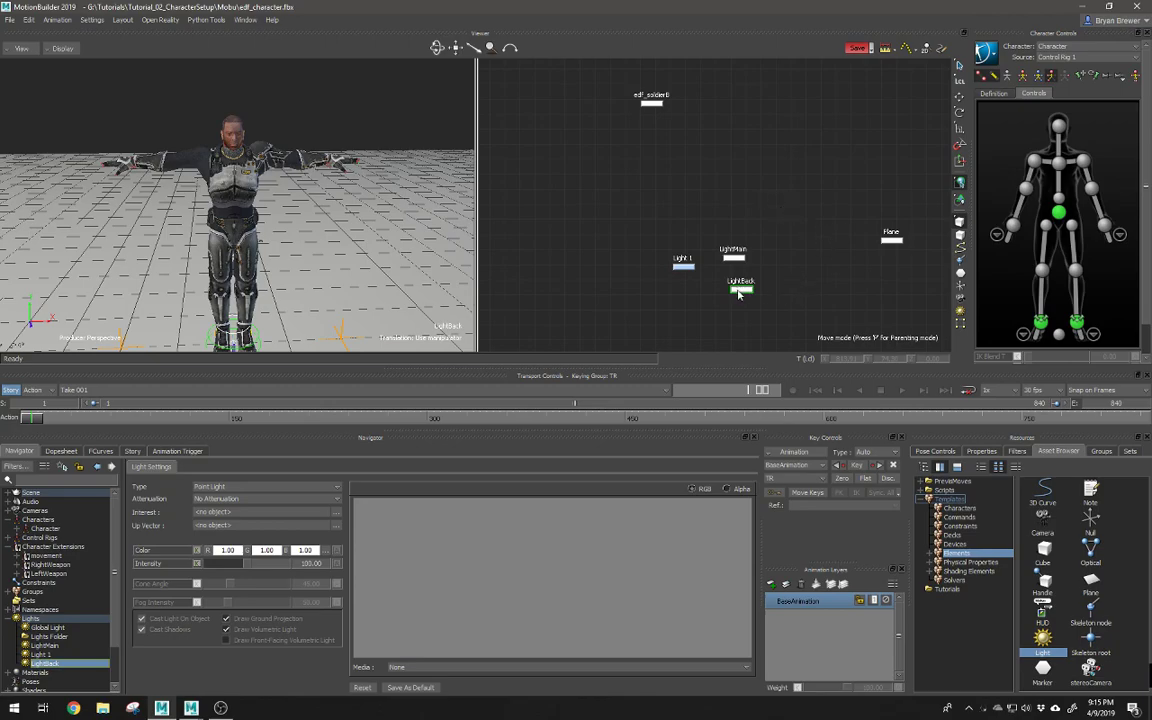
Step: Move LightBack behind the soldier to about X -242, Y 11, Z -725
left_click_drag(792, 276, 724, 297)
key("t")
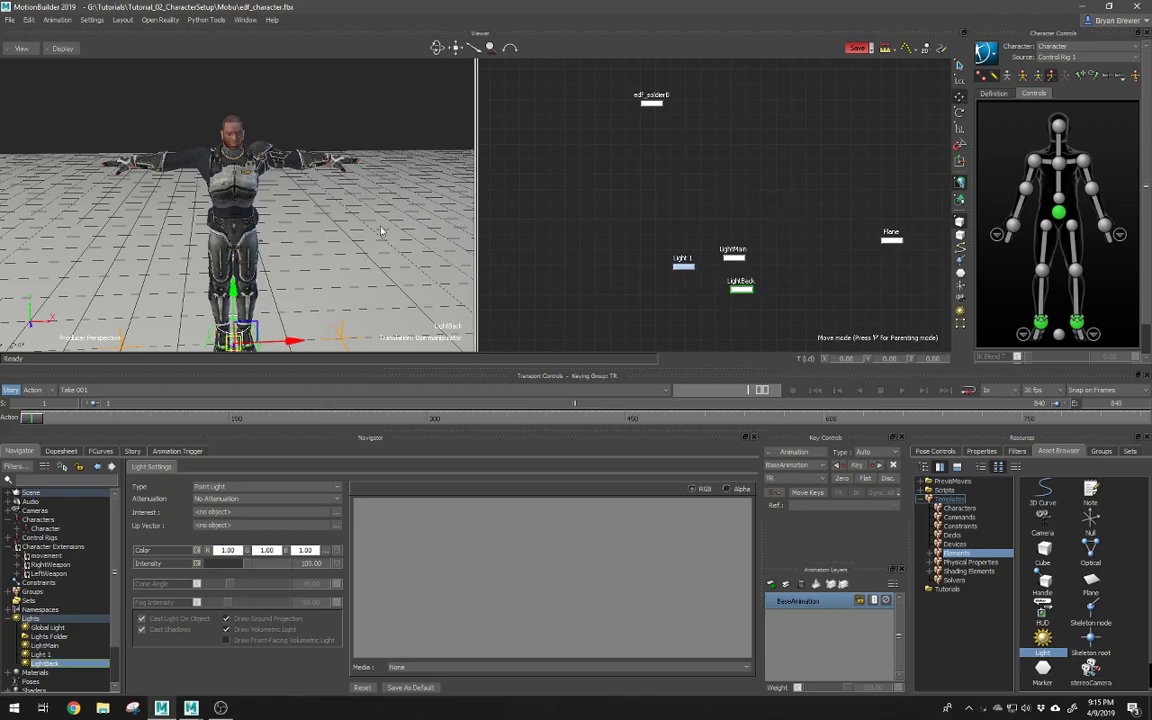
left_click_drag(268, 286, 20, 164, "ctrl+shift")
left_click_drag(95, 158, 50, 165, "ctrl+shift")
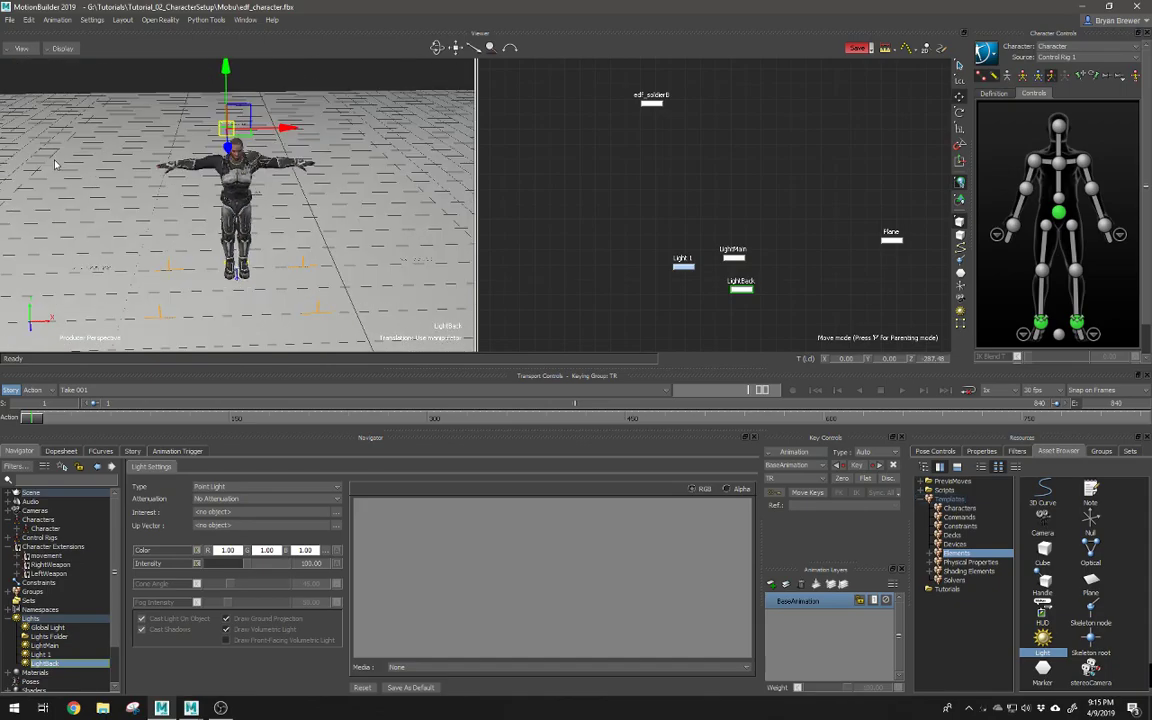
left_click_drag(234, 142, 166, 122)
left_click_drag(290, 178, 354, 212, "ctrl+shift")
scroll(361, 181, "up", 3)
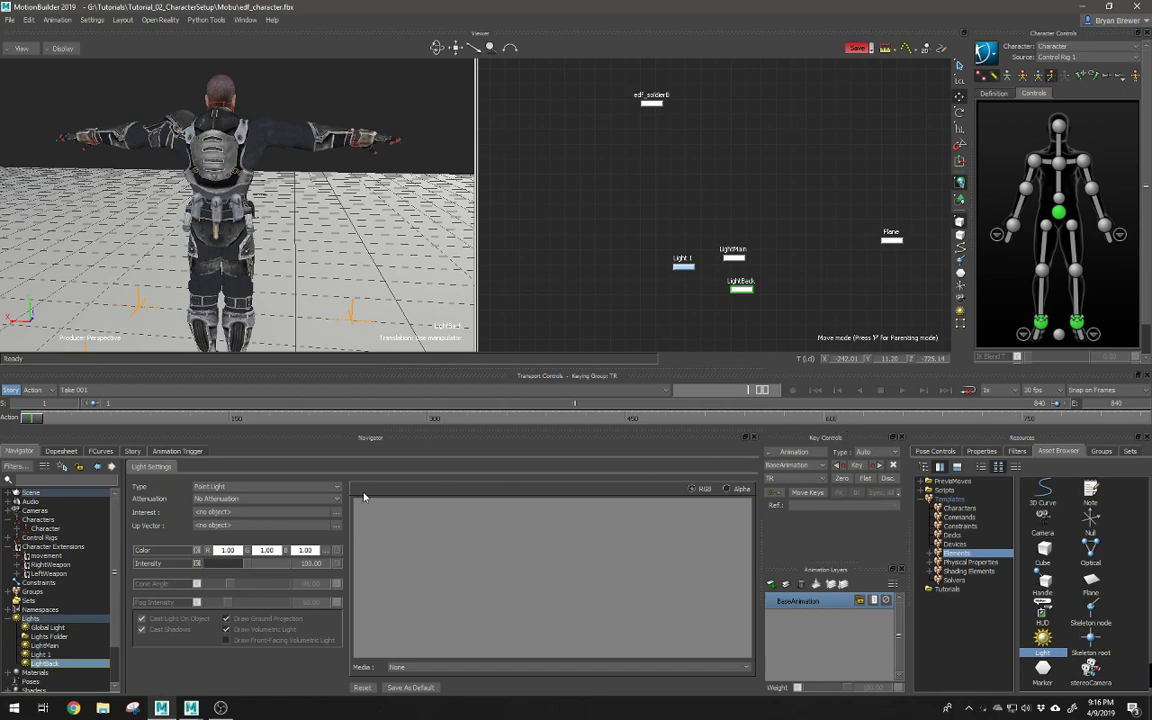
Step: Tint LightBack pale red with hue 0, about RGB 1.00, 0.66, 0.66, and set its intensity to 50
left_click(326, 551)
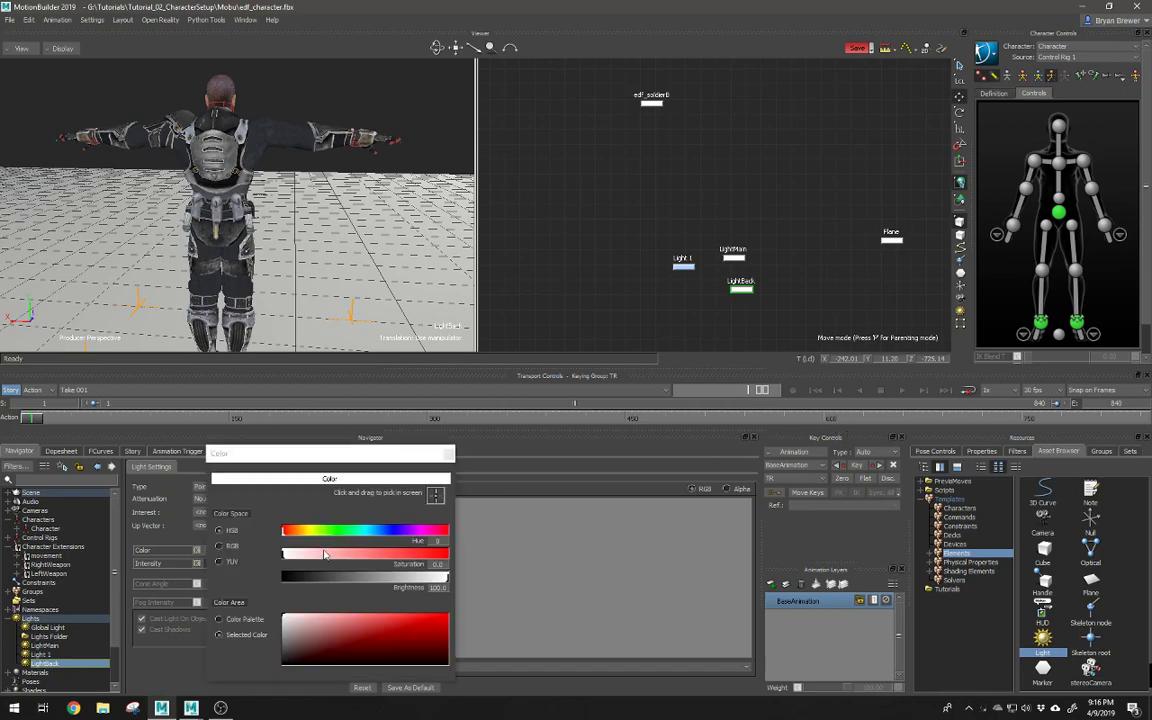
mouse_move(390, 560)
left_mouse_down()
mouse_move(292, 556)
mouse_move(401, 556)
mouse_move(338, 558)
left_mouse_up()
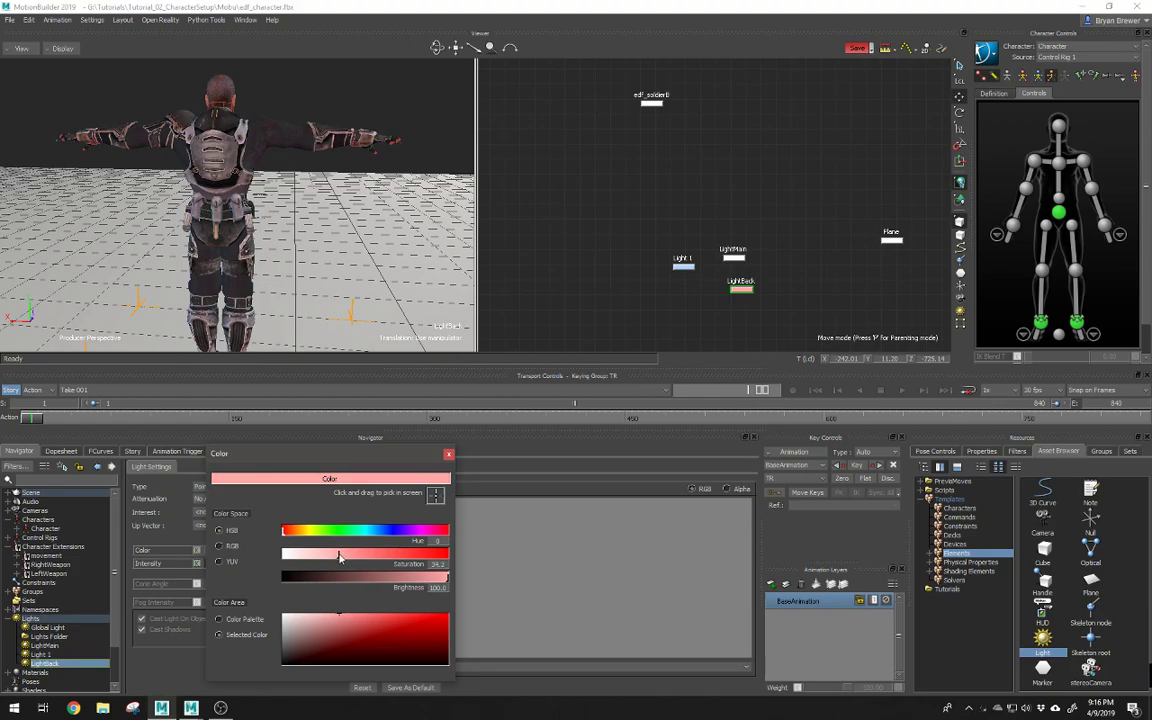
left_click(448, 455)
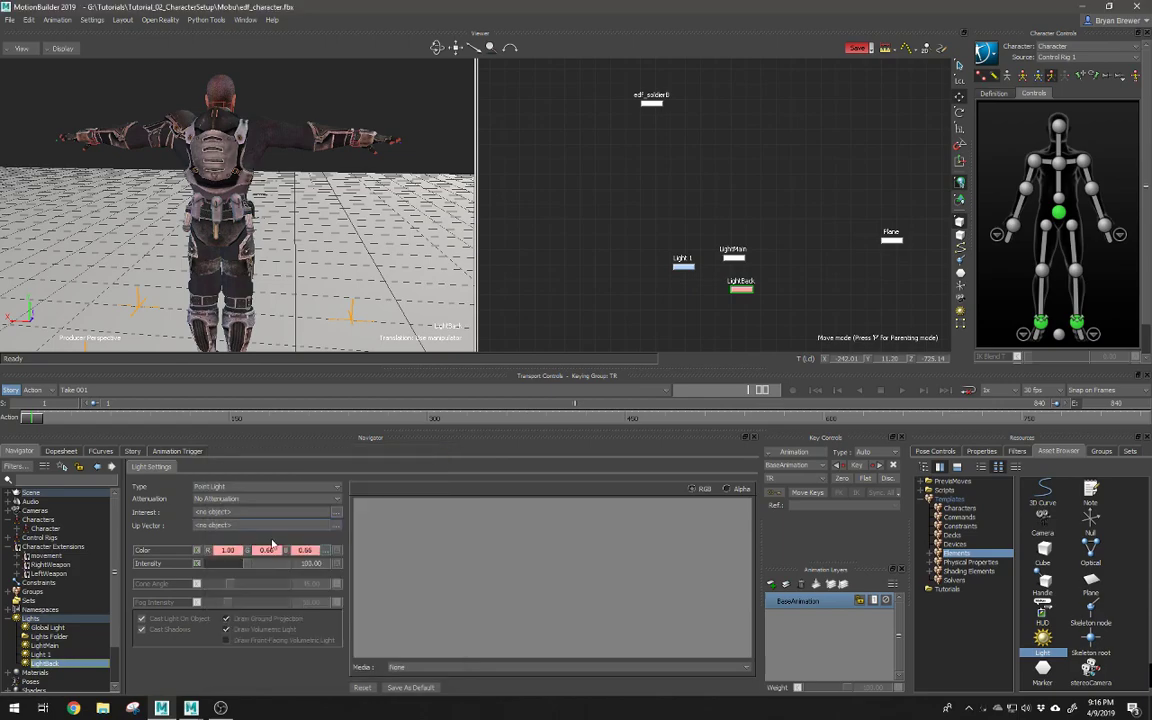
left_click(311, 564)
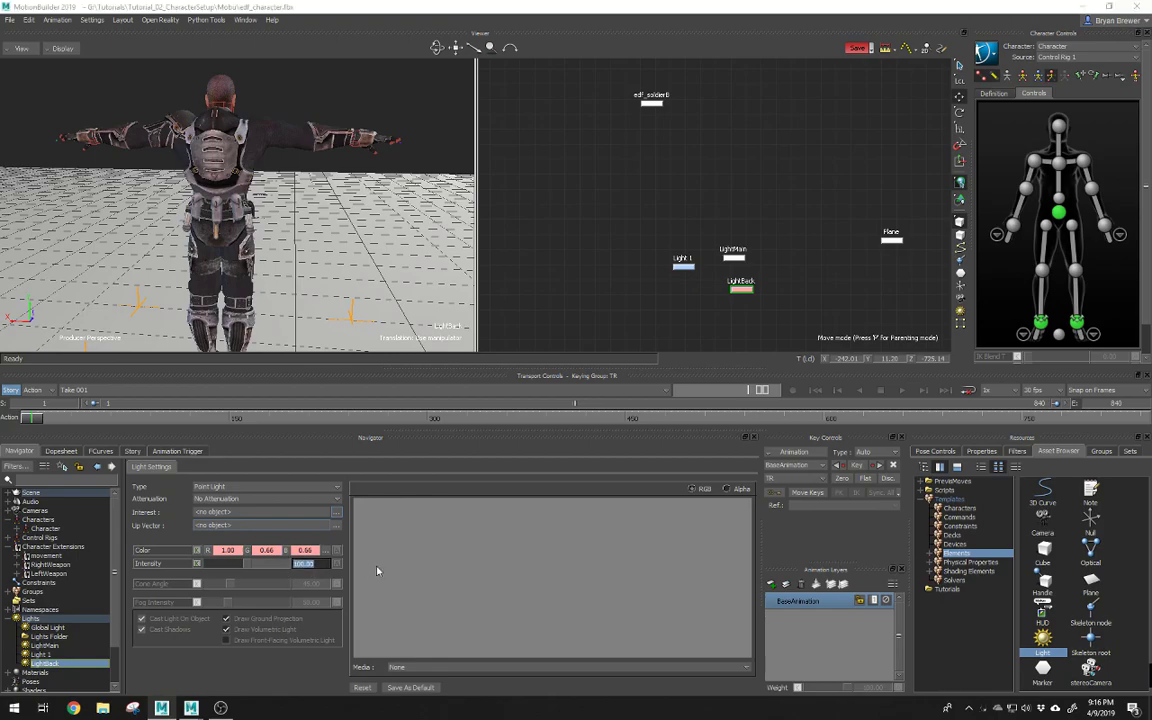
type("55")
key("Return")
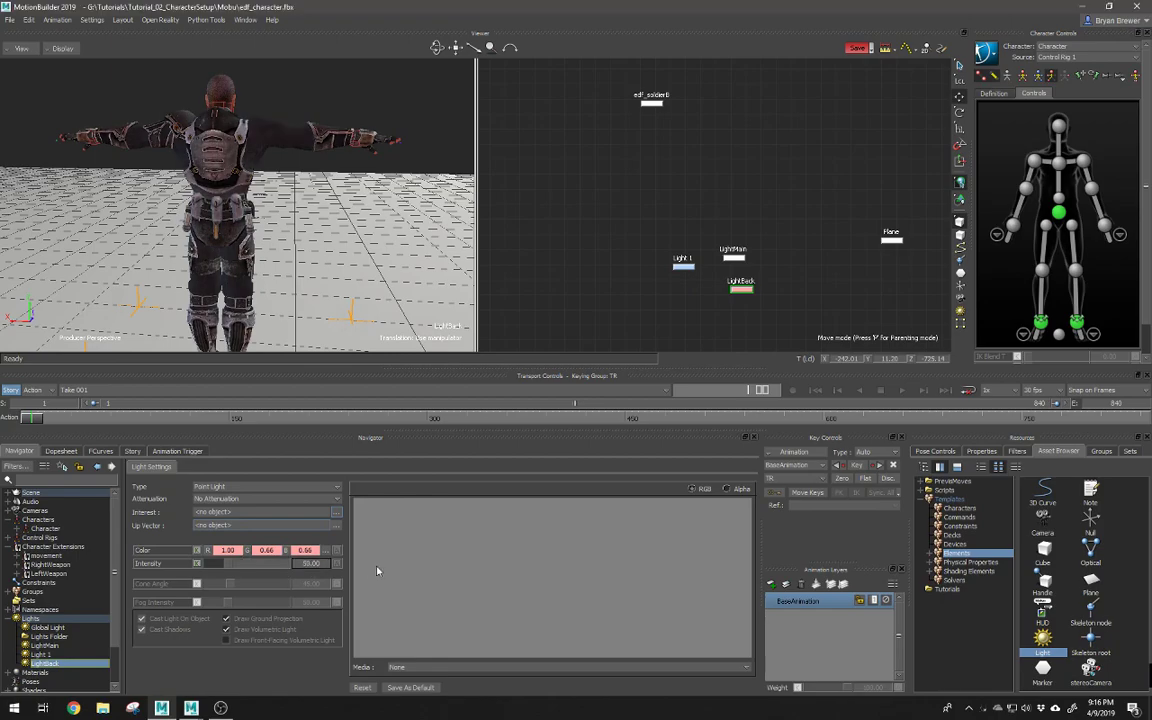
Step: Examine from behind and from the front how LightBack lights the soldier
left_click_drag(247, 182, 169, 181, "alt")
scroll(266, 189, "down", 2)
middle_click_drag(169, 181, 245, 194, "alt")
right_click_drag(245, 194, 372, 215, "alt")
left_click_drag(372, 215, 345, 222, "alt")
middle_click_drag(345, 222, 279, 206, "alt")
scroll(279, 206, "down", 4)
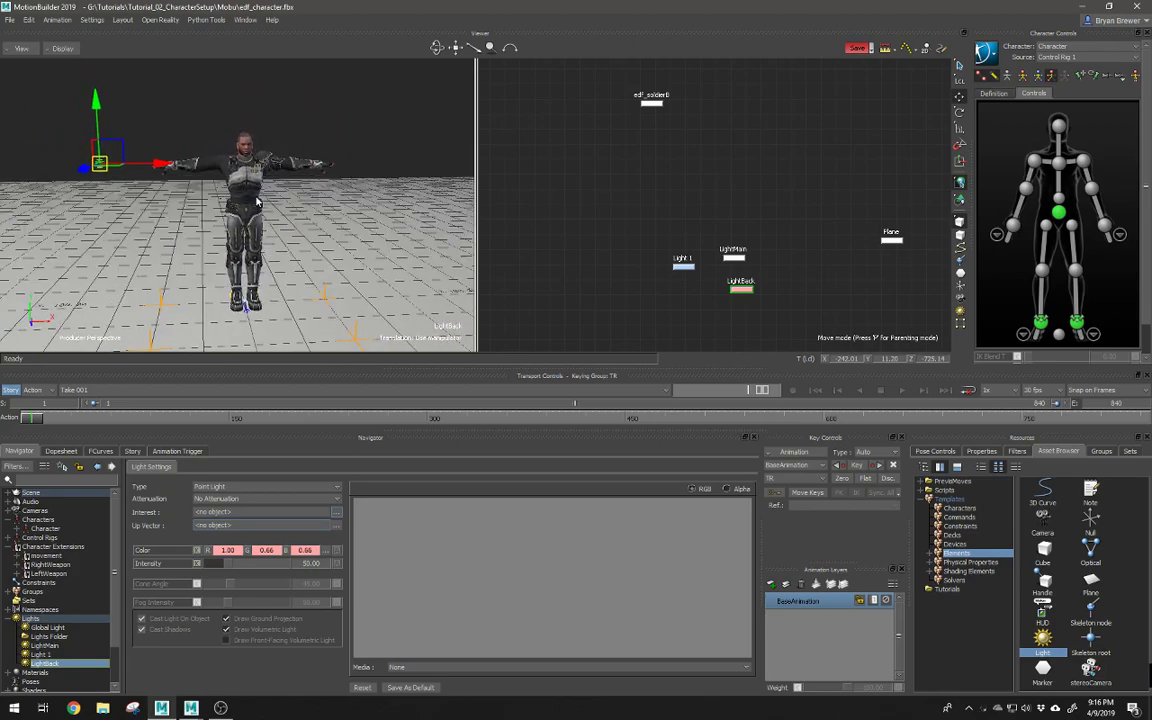
left_click(364, 159)
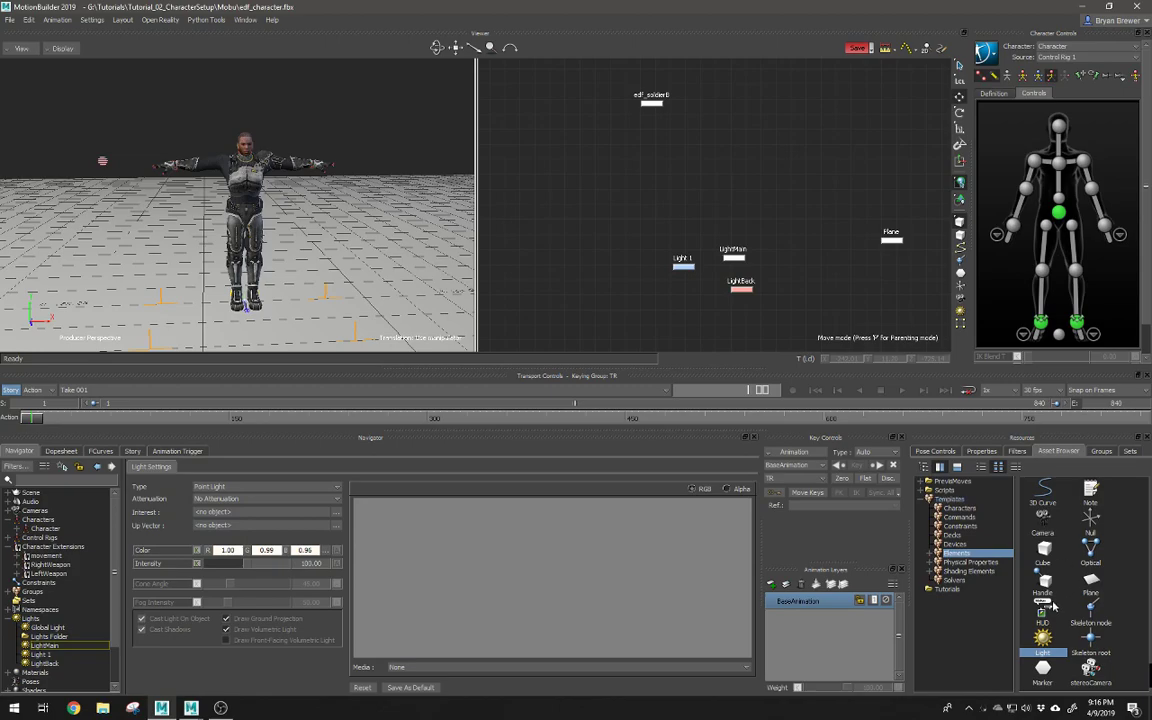
Step: Add a fourth Light element beside LightBack in the schematic and rename it as LightGround
left_click_drag(808, 302, 790, 279)
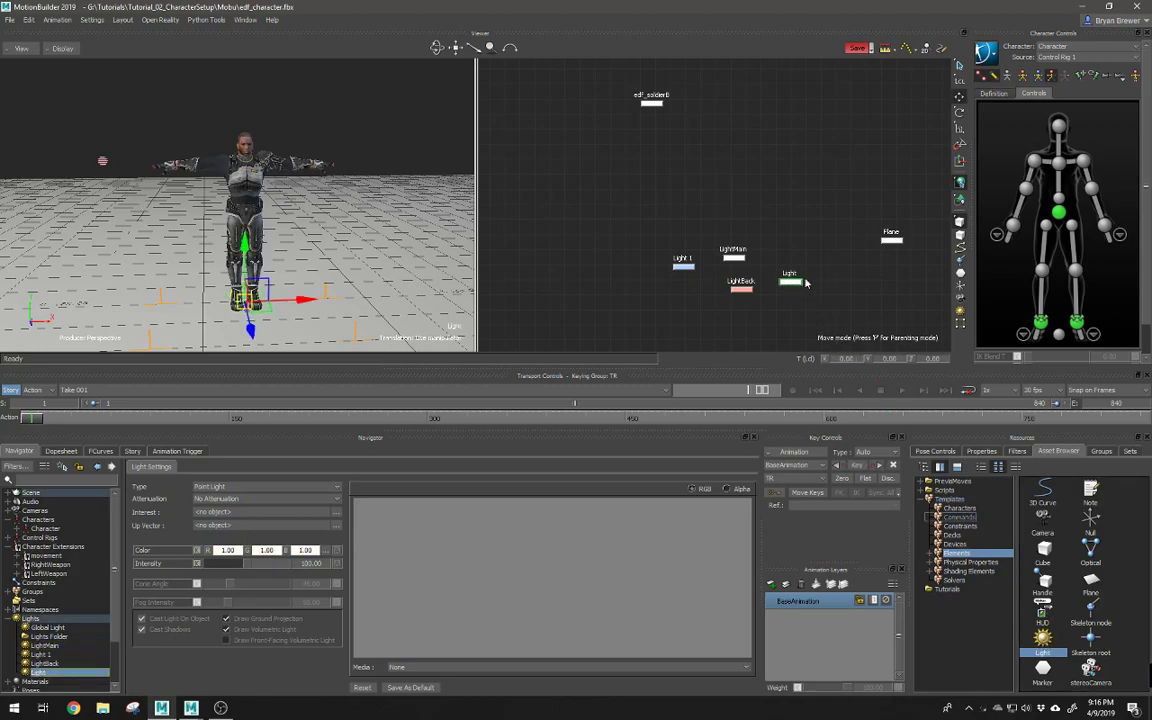
right_click(790, 282)
left_click(838, 371)
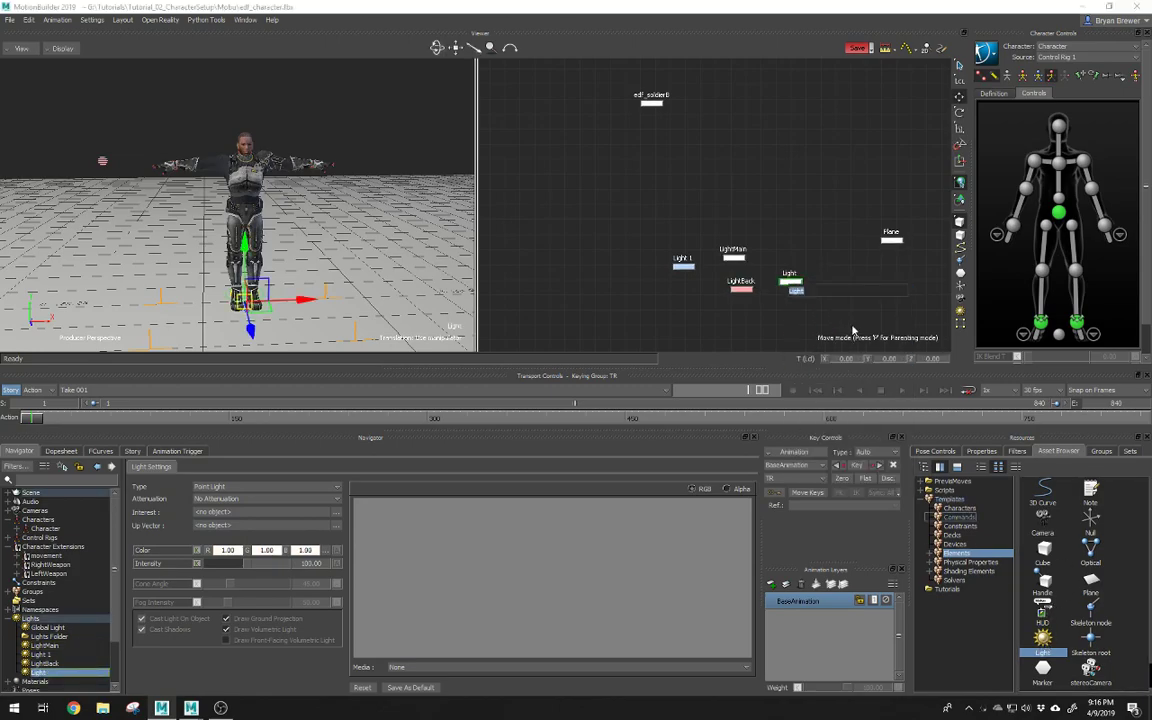
left_click(824, 291)
key("Return")
Step: Lower LightGround straight down beneath the floor plane to about Y -535
left_click_drag(828, 245, 785, 302)
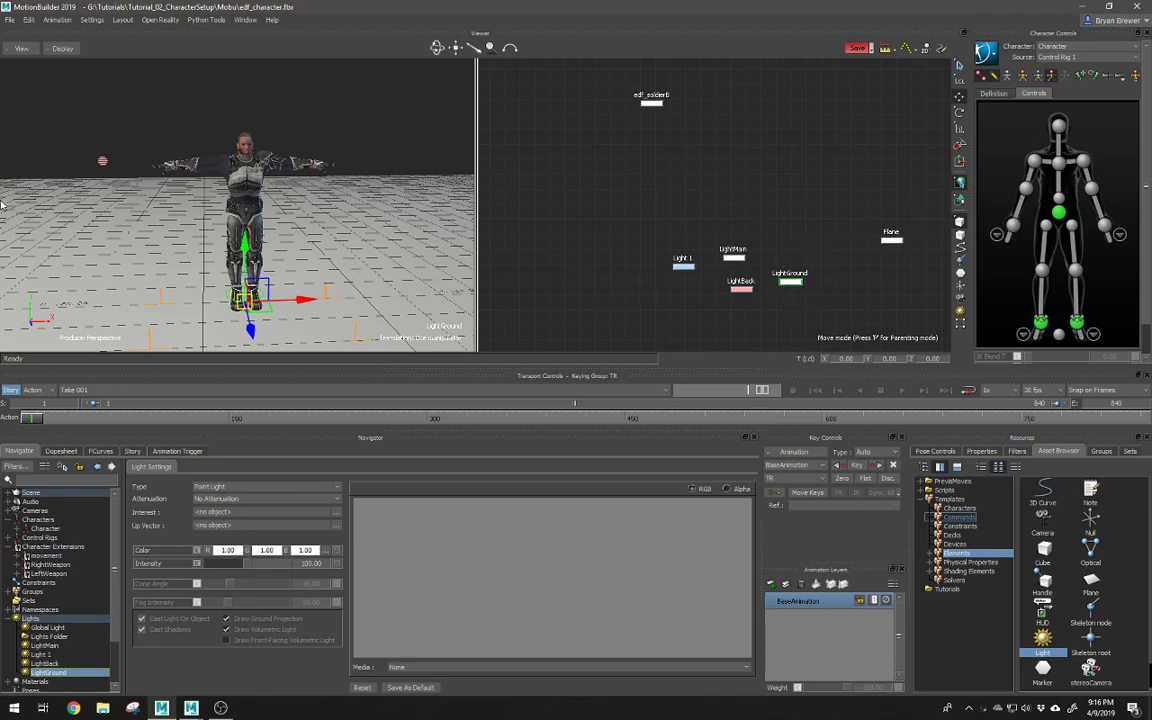
left_click_drag(241, 247, 229, 363)
left_click_drag(315, 252, 310, 314, "alt")
left_click_drag(246, 281, 241, 369)
scroll(285, 310, "down", 5)
left_click_drag(285, 310, 280, 340, "alt")
left_click_drag(252, 285, 172, 255, "alt")
scroll(173, 256, "down", 3)
left_click_drag(239, 285, 232, 362)
left_click_drag(268, 314, 238, 363, "alt")
scroll(160, 268, "down", 3)
right_click_drag(231, 284, 440, 270, "alt")
left_click_drag(440, 270, 352, 250, "alt")
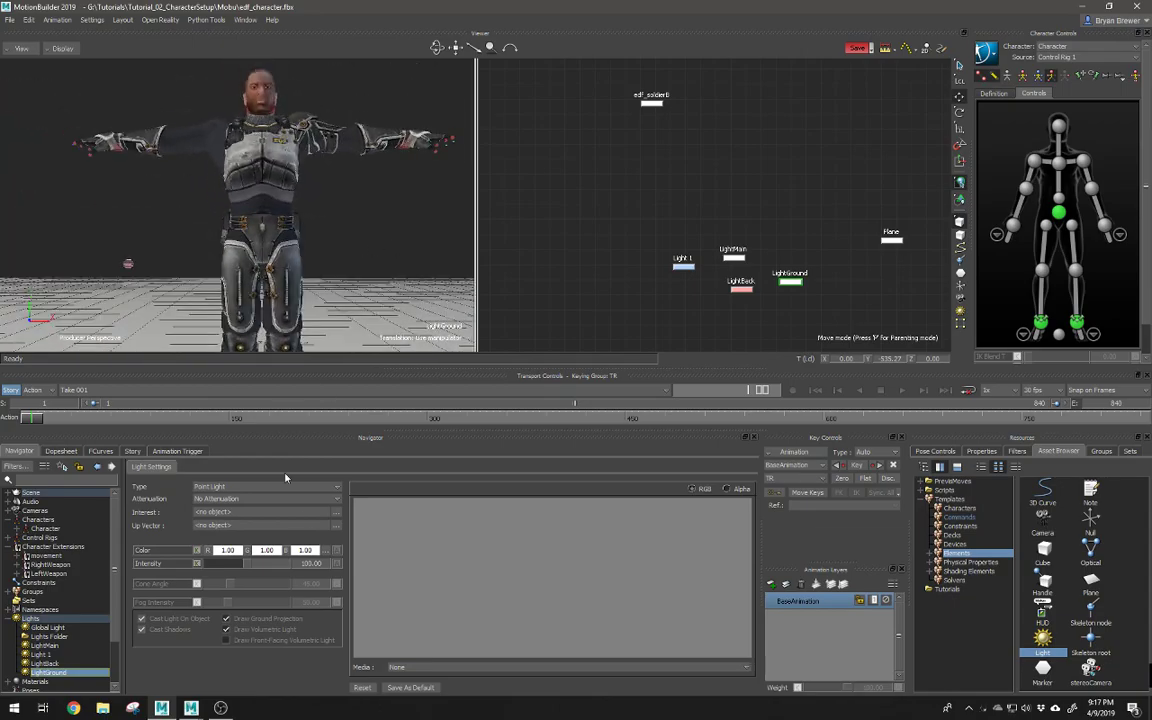
Step: Tint LightGround brown with hue 31, saturation 54.3 and brightness 47.5, and set its intensity to 25
left_click(326, 551)
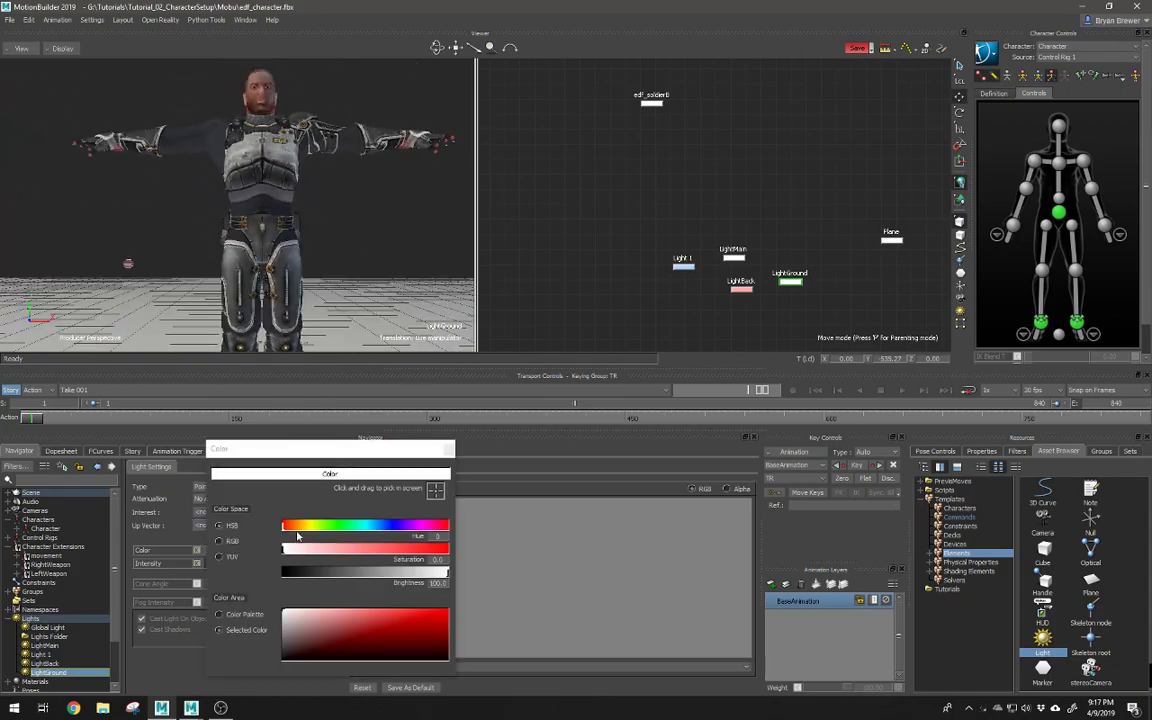
left_click(294, 525)
left_click_drag(284, 549, 361, 573)
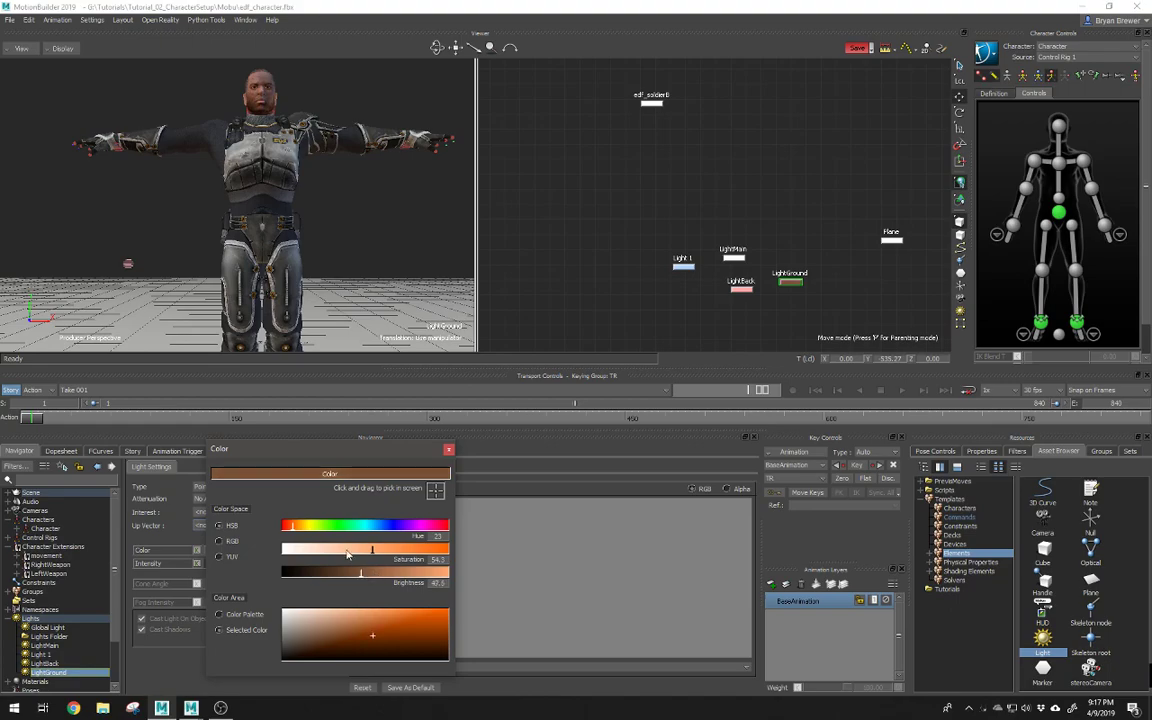
left_click(297, 528)
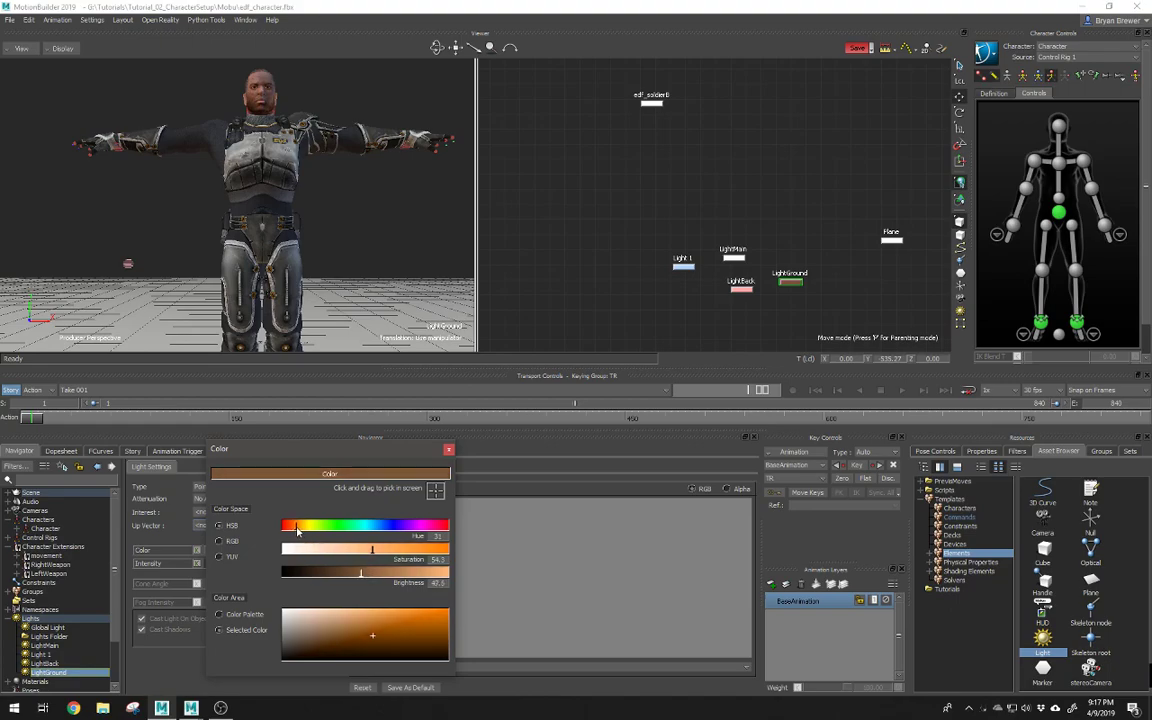
left_click_drag(310, 296, 219, 191)
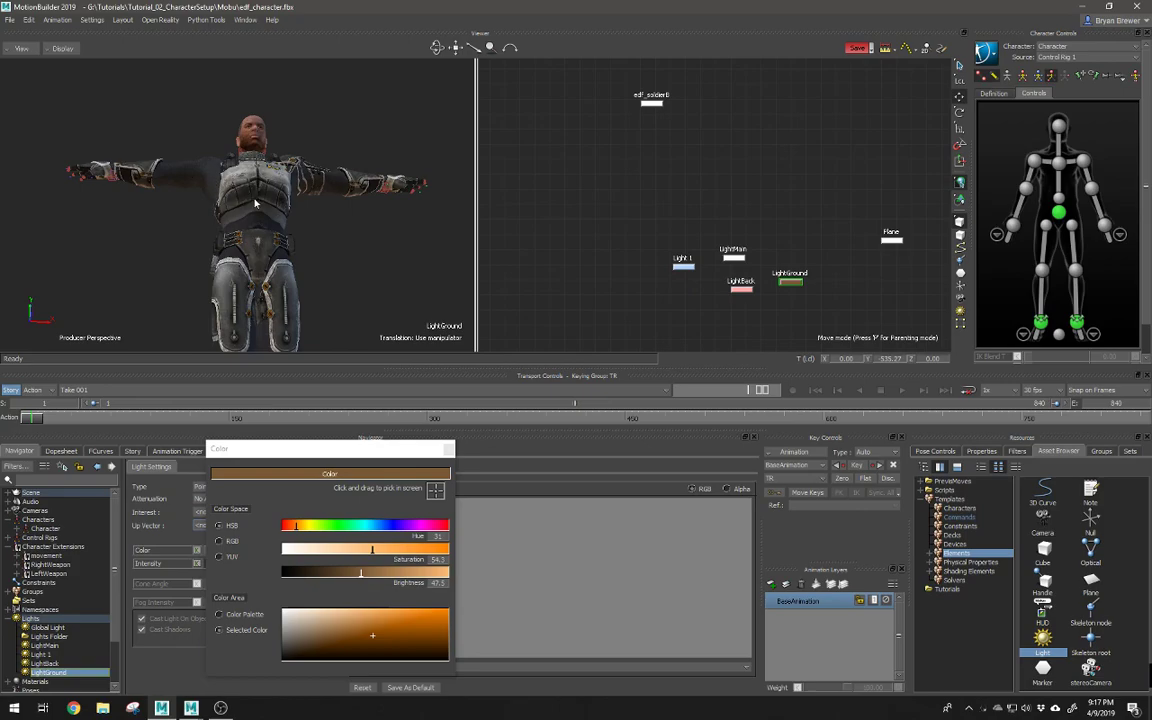
left_click(448, 451)
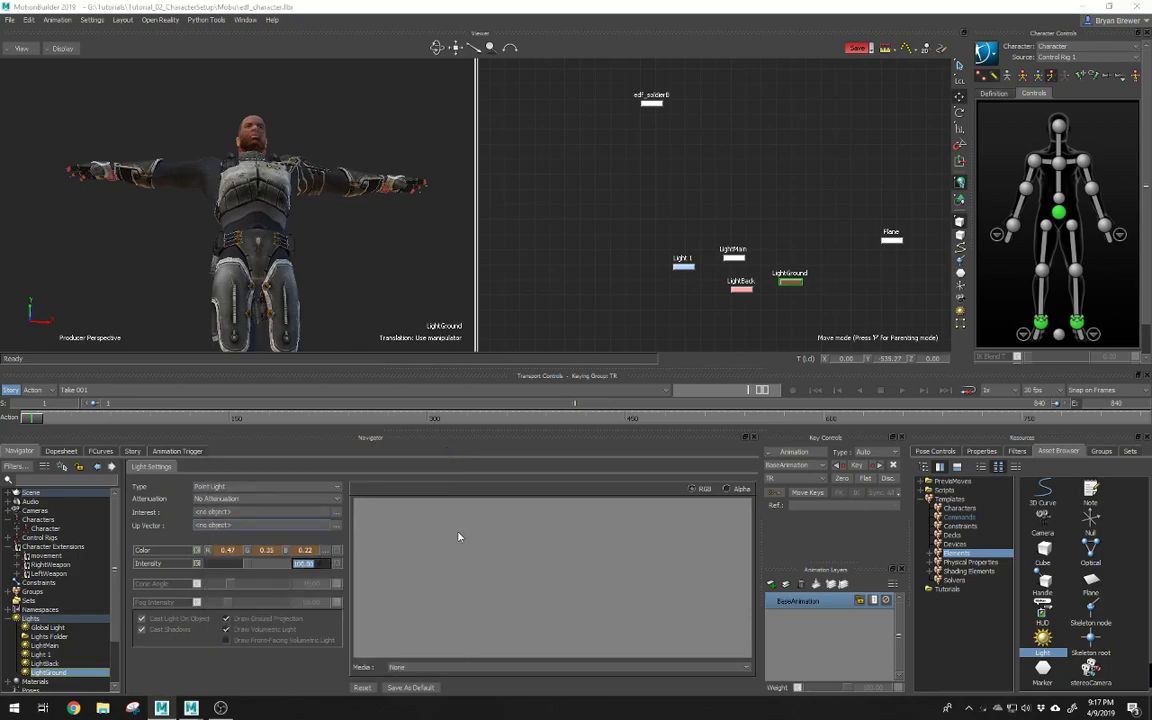
type("25")
key("Return")
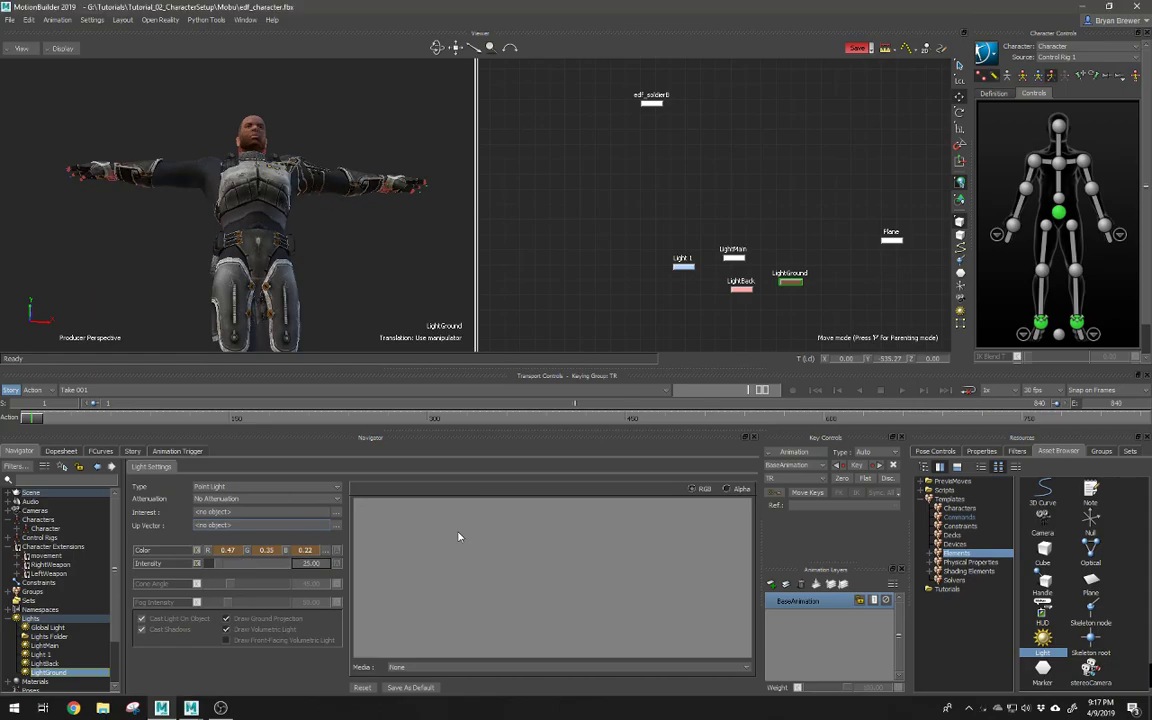
Step: Duplicate the floor plane and place the copy's node apart from the original in the schematic
right_click_drag(396, 261, 270, 203, "alt")
left_click_drag(270, 203, 273, 236, "alt")
middle_click_drag(297, 248, 310, 233, "alt")
left_click_drag(310, 233, 302, 236, "alt")
middle_click_drag(790, 215, 667, 208, "alt")
left_click_drag(757, 210, 798, 256)
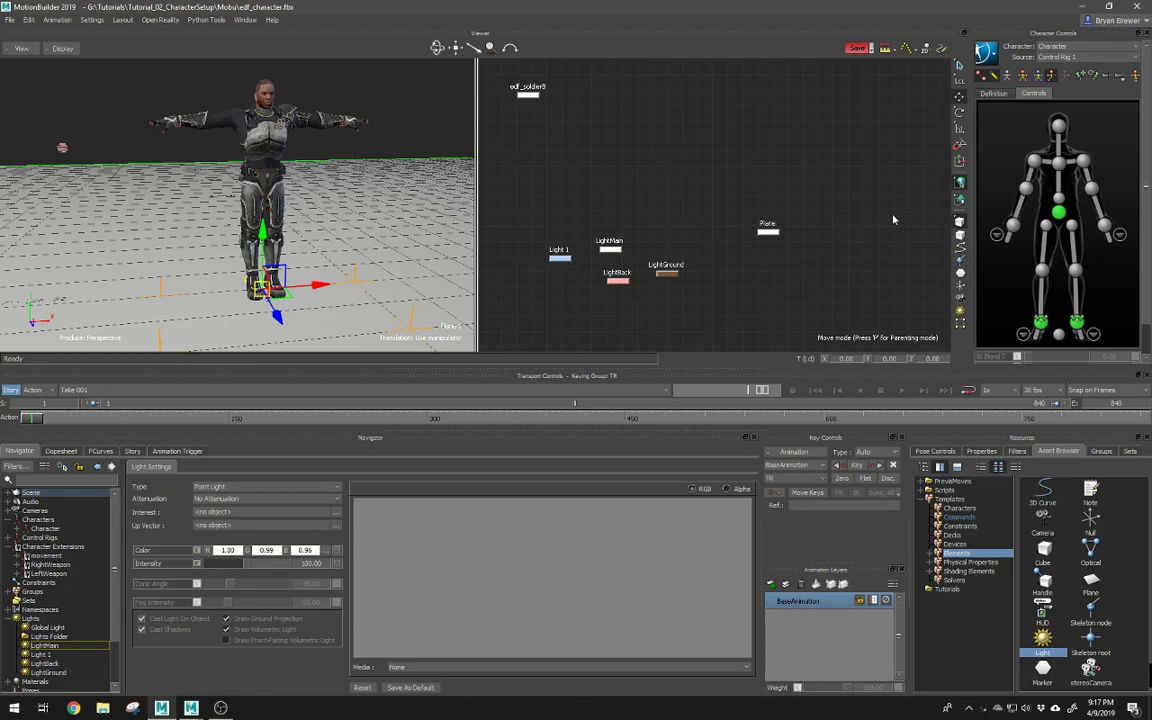
left_click(915, 136)
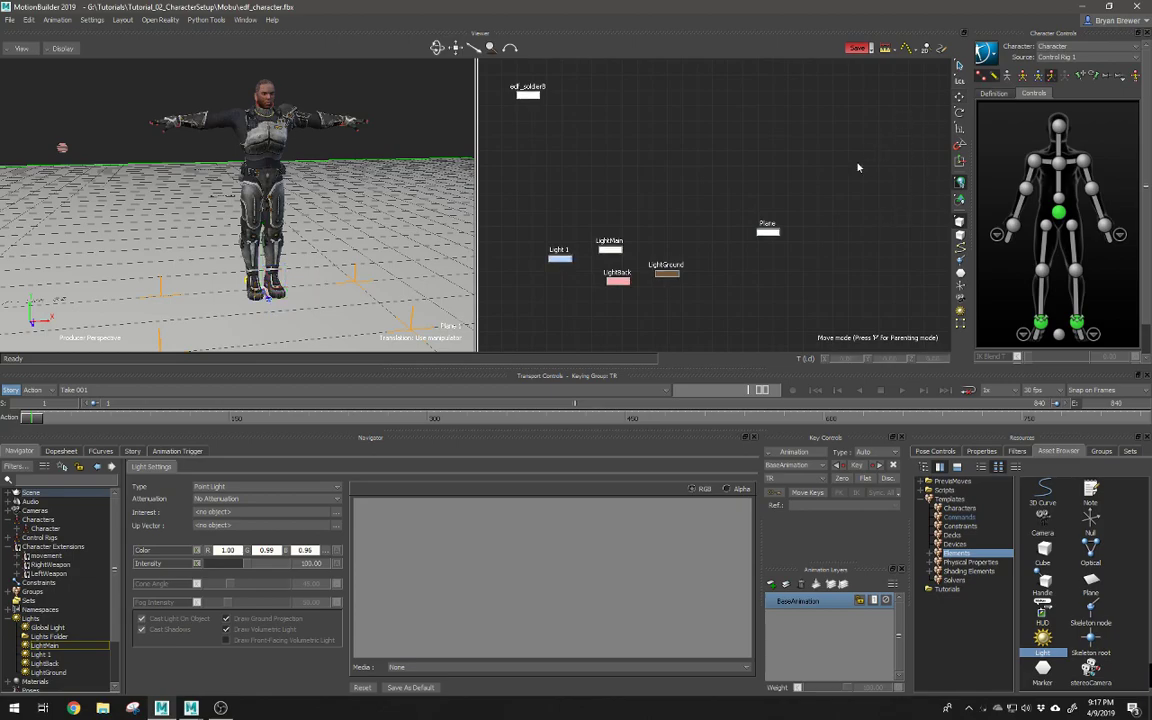
left_click_drag(768, 231, 798, 199)
scroll(797, 206, "up", 3)
Step: Rename the duplicated floor plane as Shadow
right_click(815, 196)
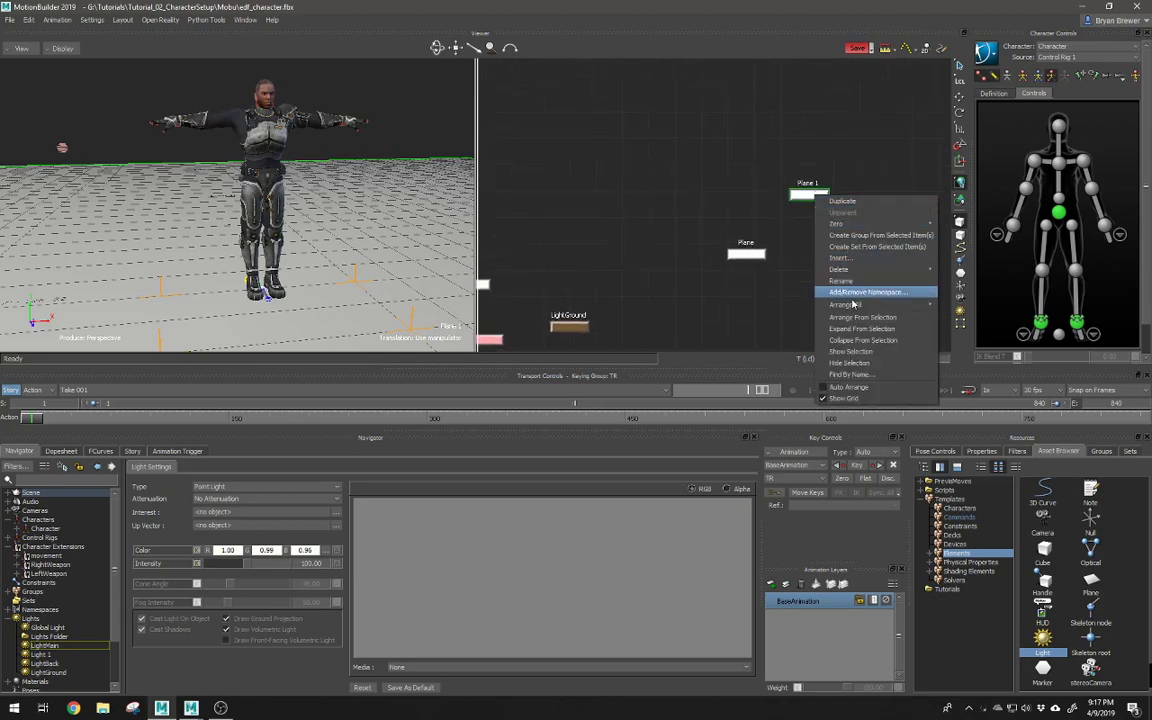
mouse_move(882, 304)
left_click(848, 281)
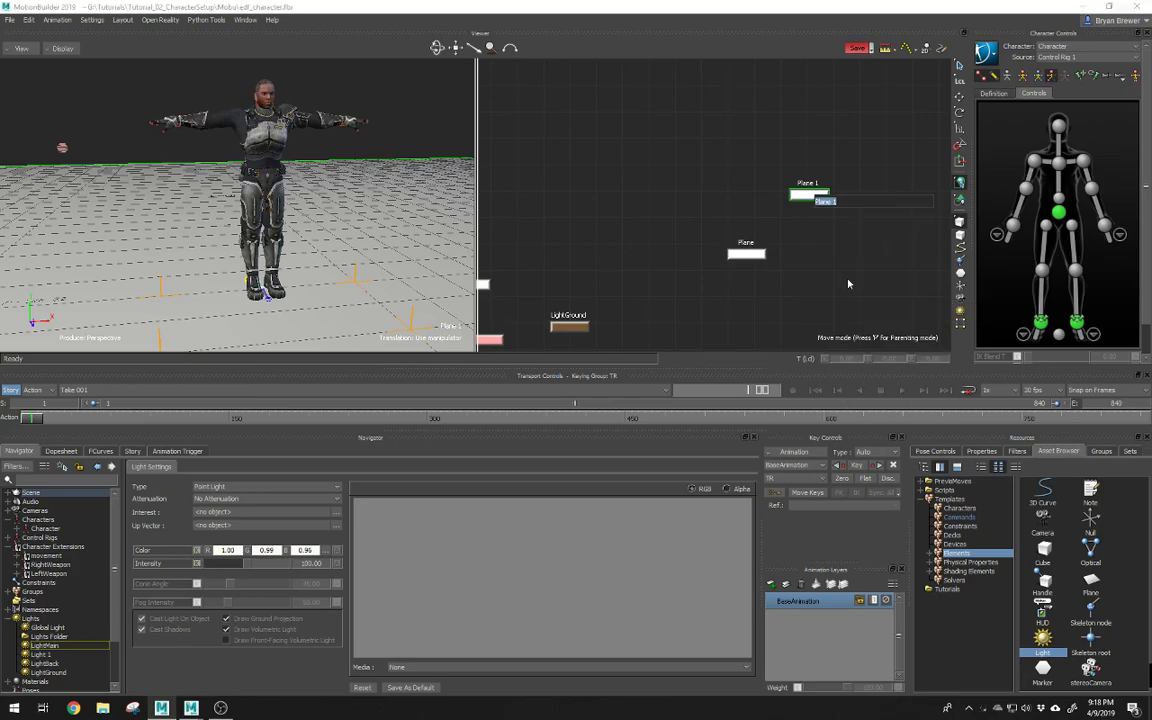
type("Sh")
key("Return")
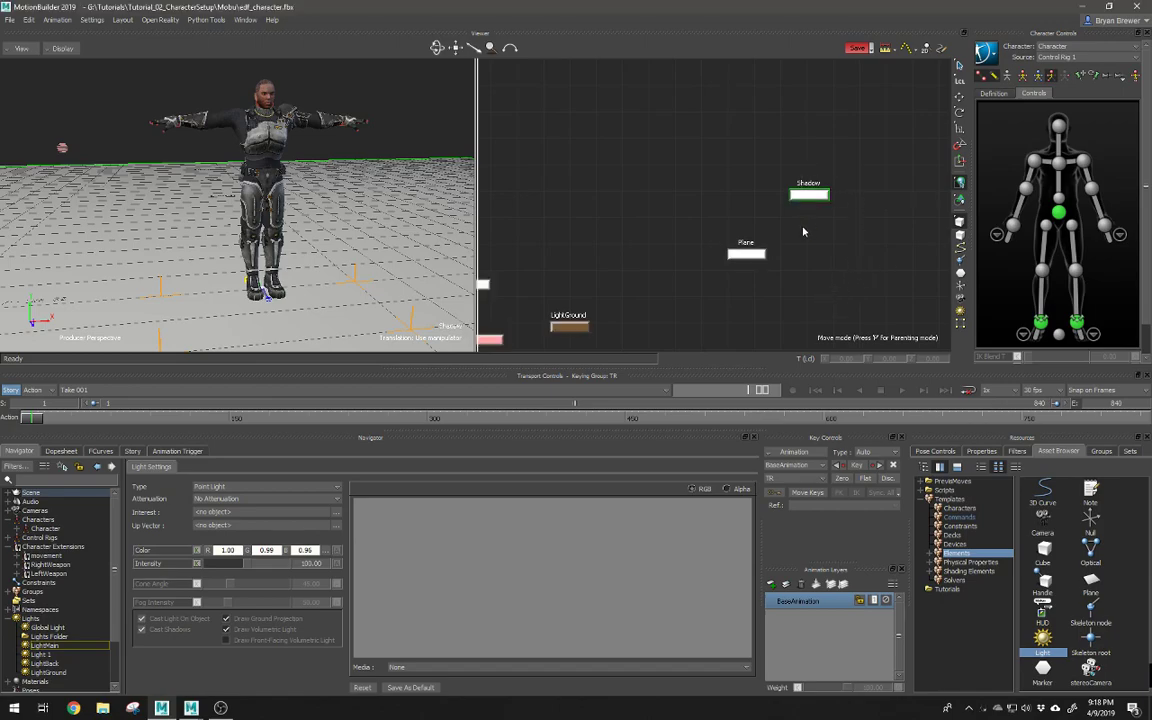
Step: Raise the Shadow plane straight up above the original floor plane to about Y 11.4
scroll(803, 231, "down", 3)
middle_click_drag(801, 236, 800, 215, "alt")
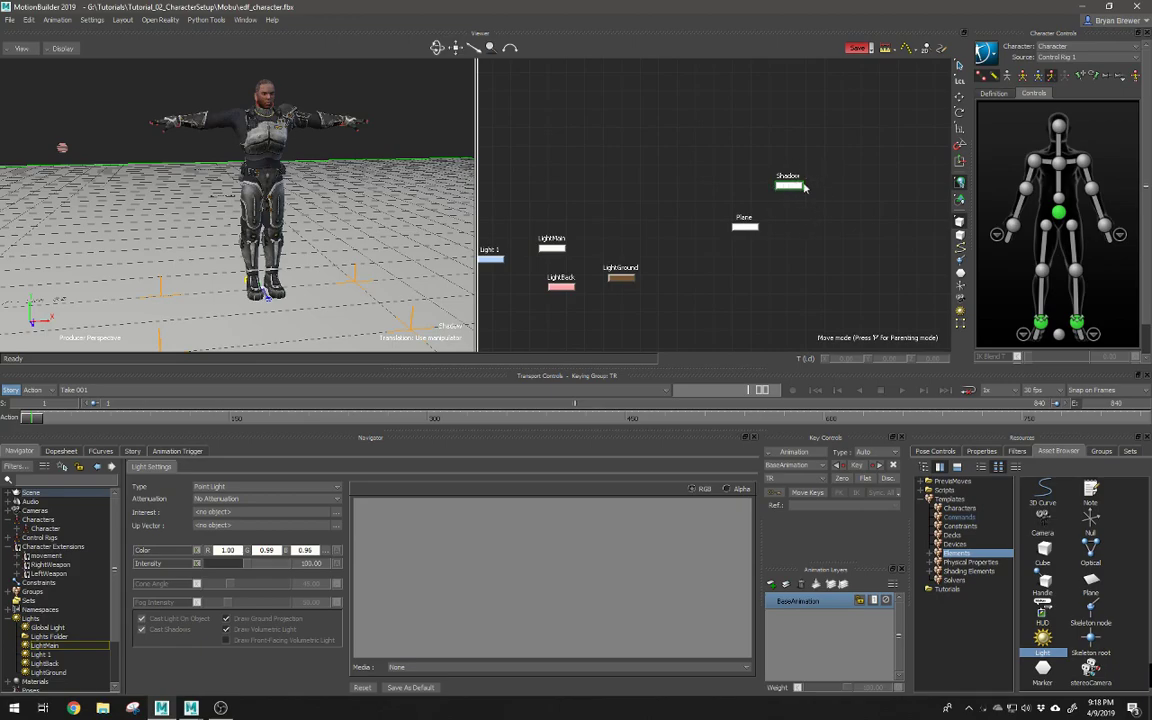
key("t")
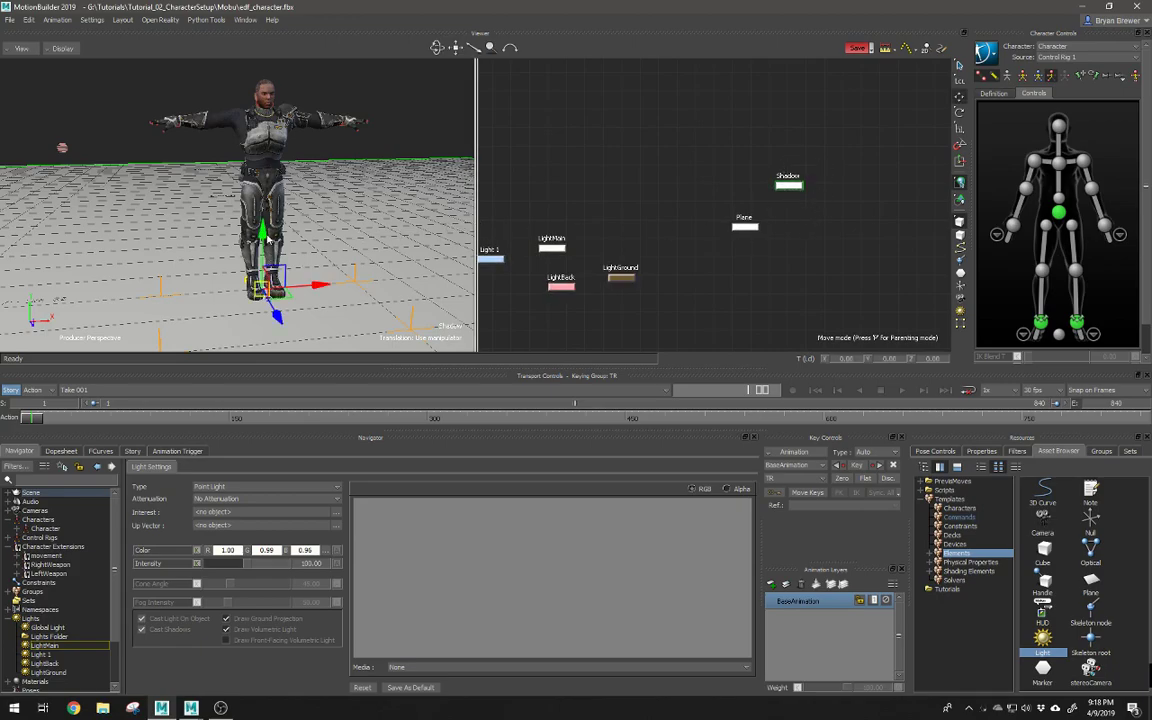
left_click_drag(266, 237, 278, 211)
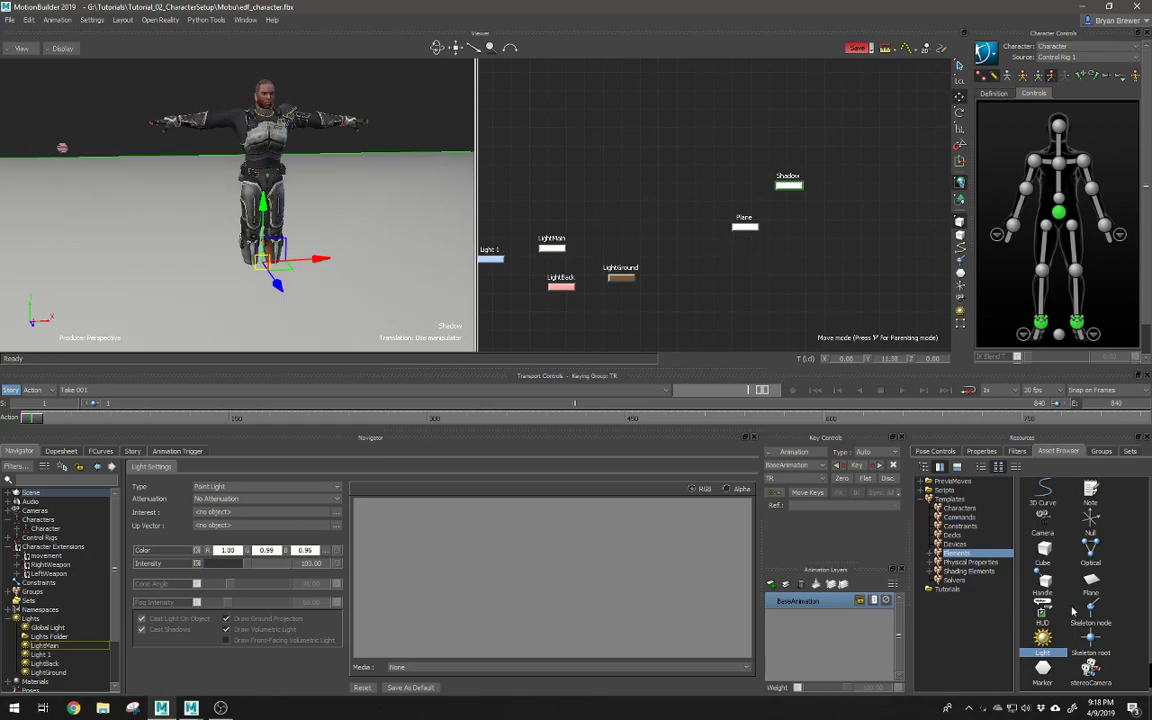
Step: Apply a Live Shadow shader from the Shaders templates to the raised Shadow plane, replacing all its existing shaders
left_click(965, 571)
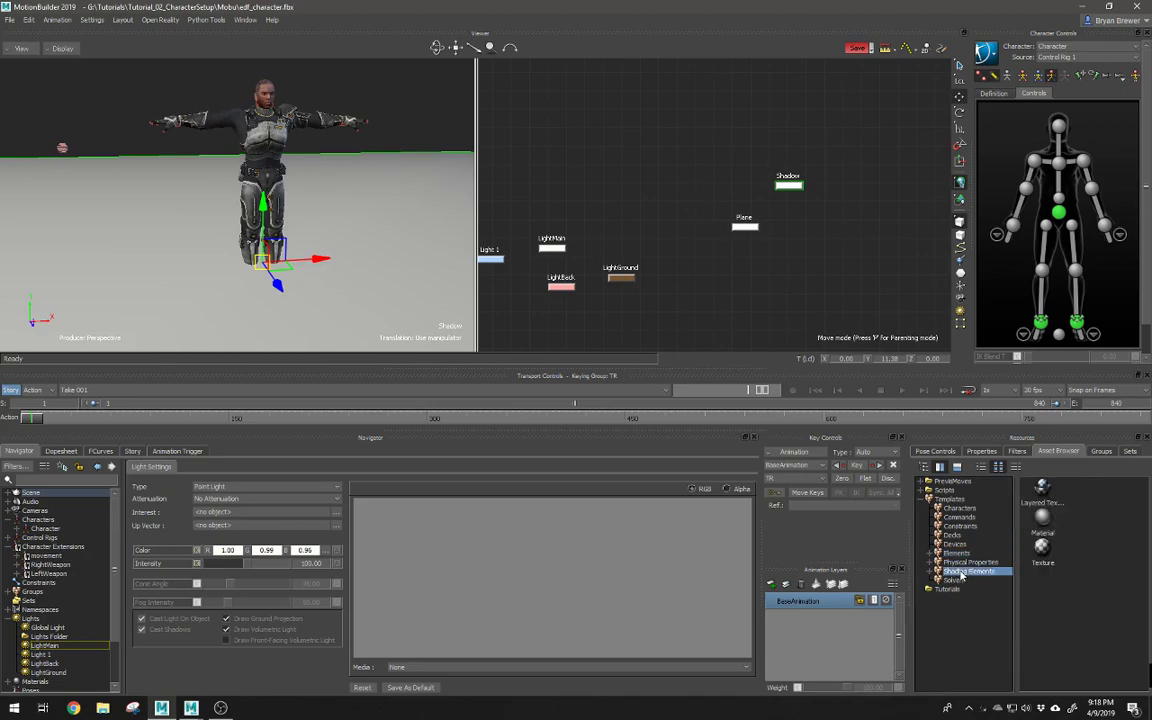
left_click(931, 571)
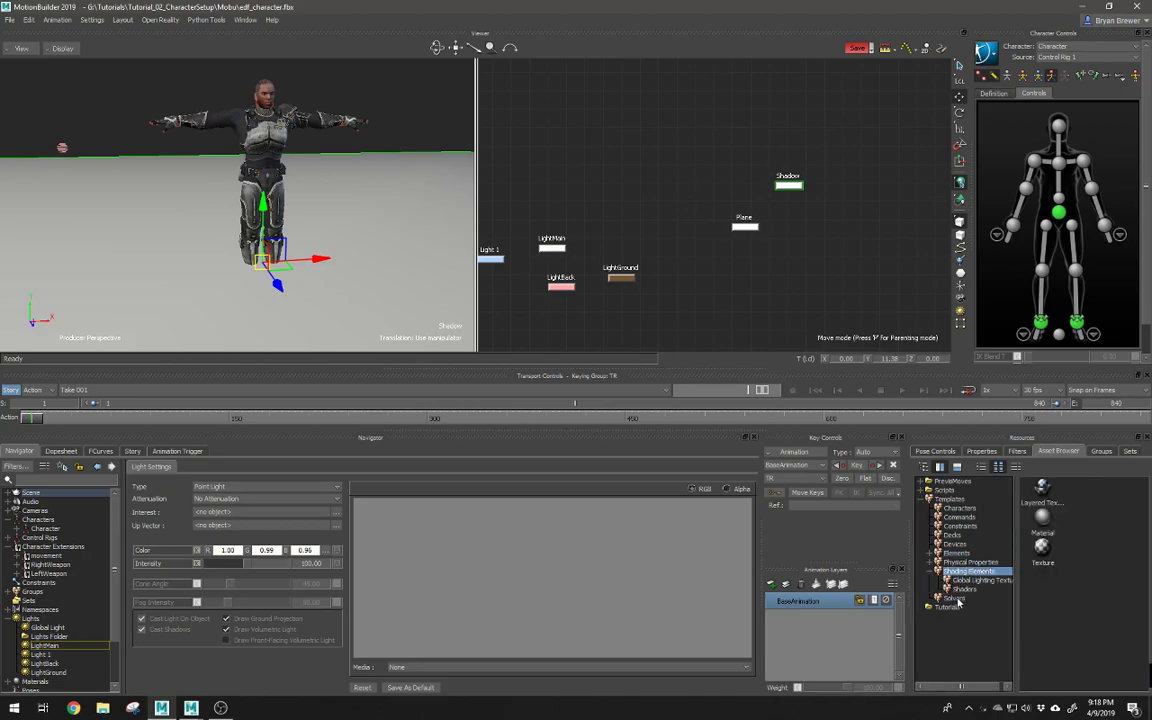
left_click(963, 590)
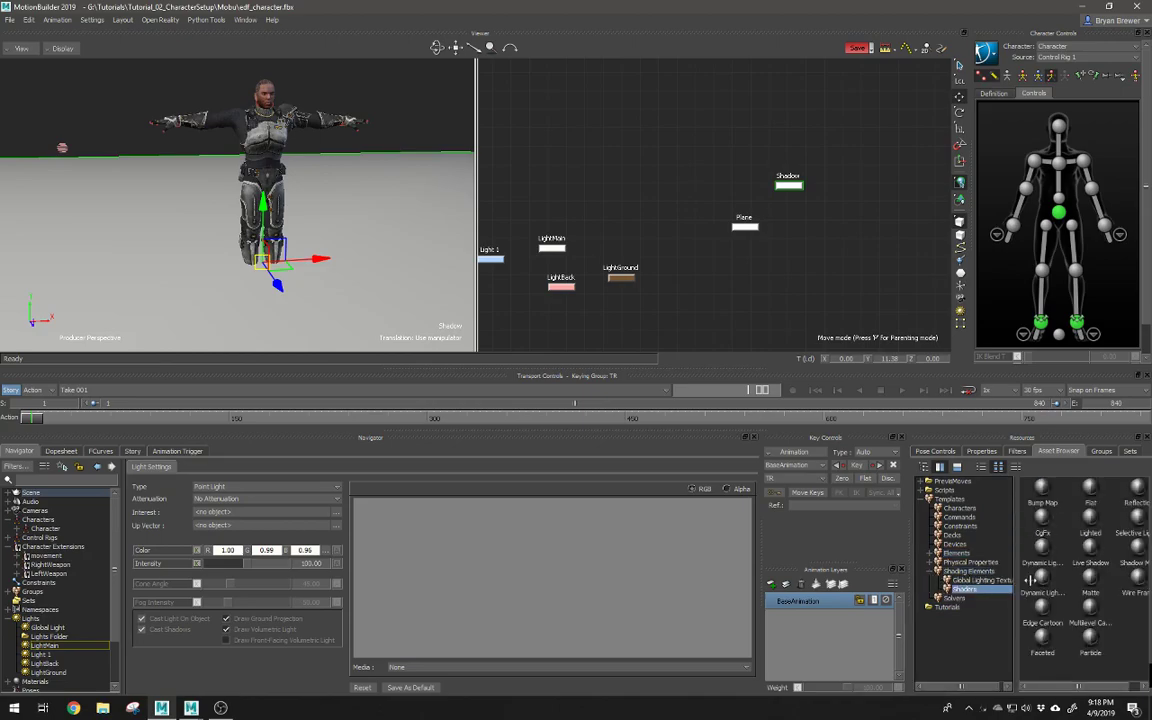
left_click(1017, 468)
left_click(982, 468)
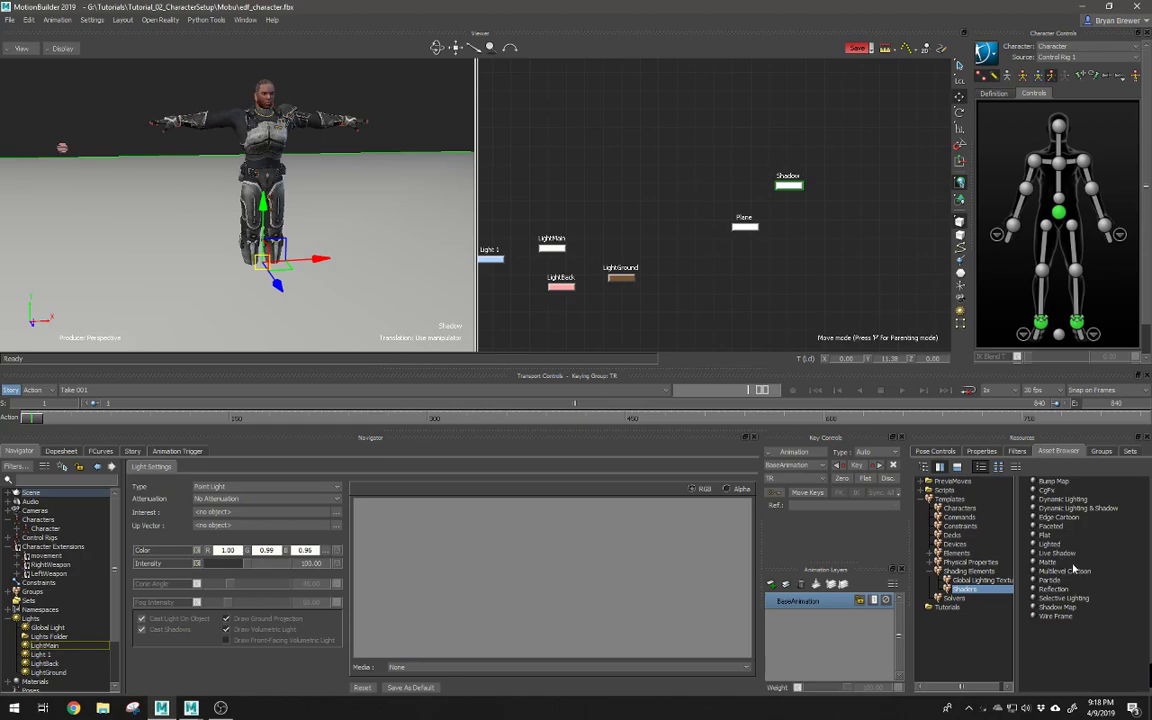
left_click(1070, 555)
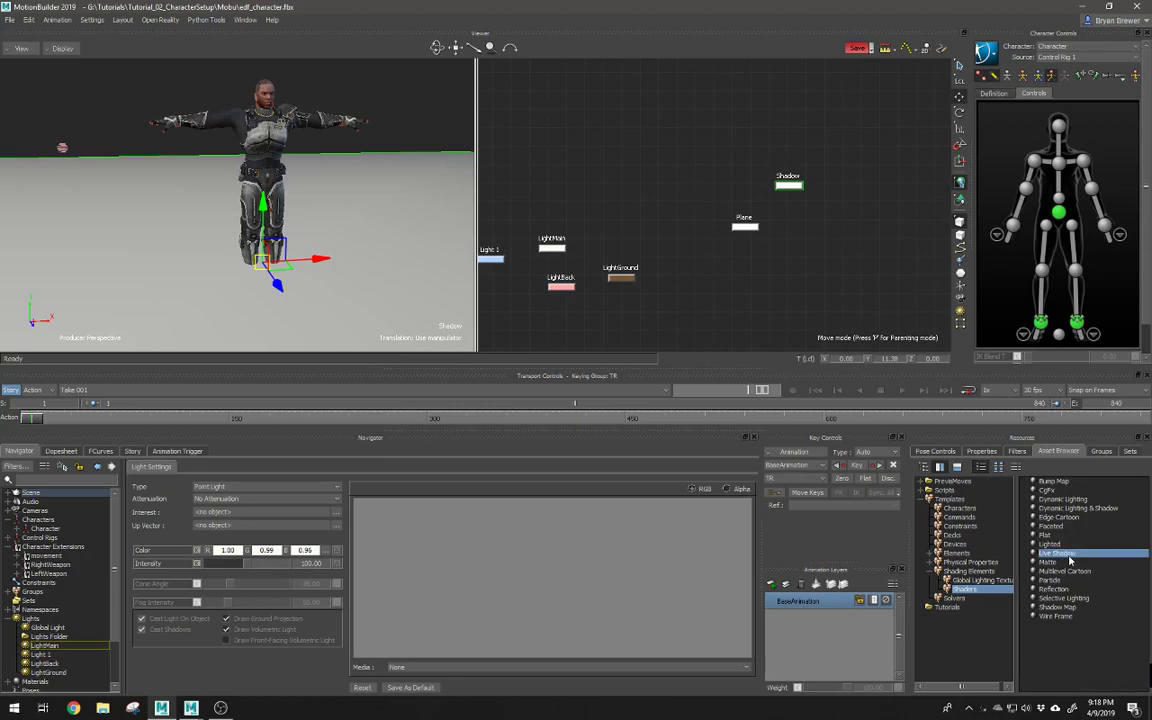
left_click_drag(1068, 561, 380, 244)
left_click_drag(388, 251, 386, 250)
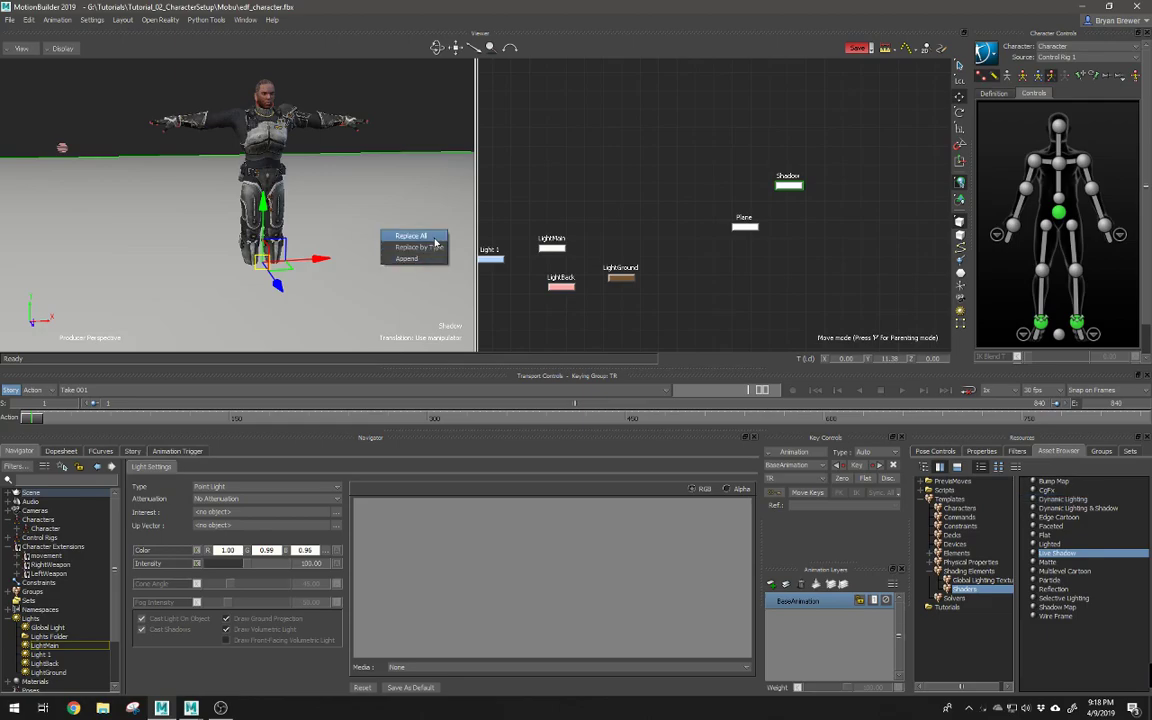
left_click(434, 242)
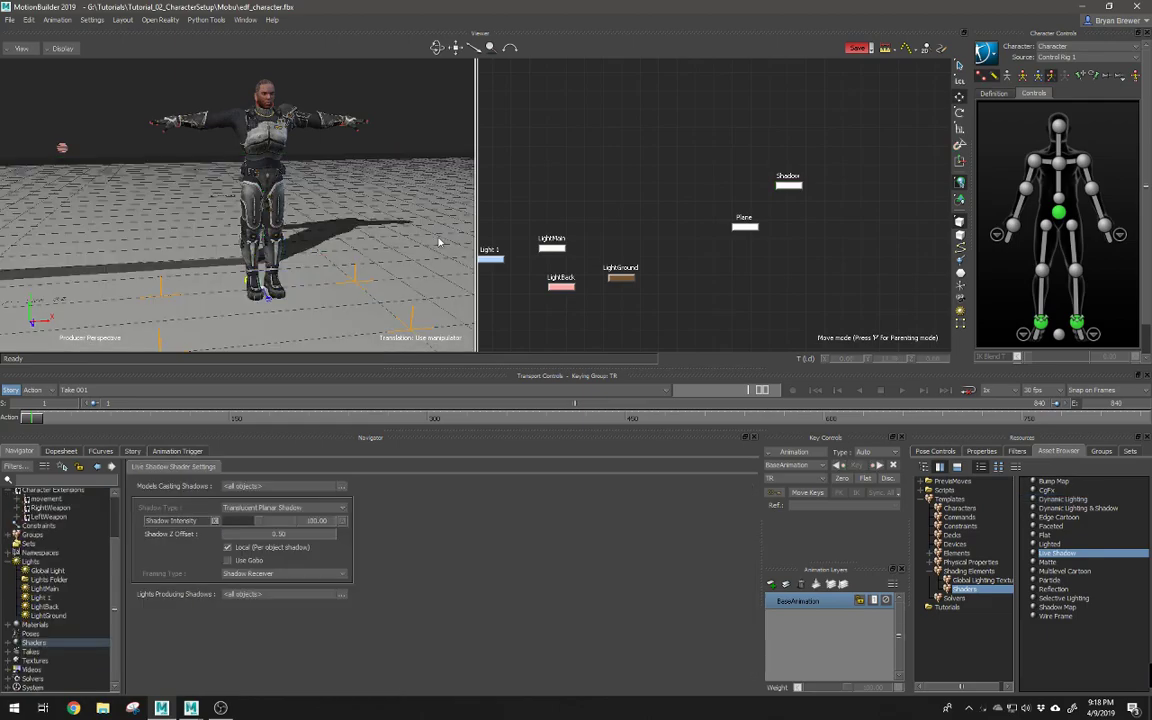
Step: Set the Shadow plane's Y translation to 0 so it lies level with the floor
left_click_drag(278, 205, 322, 218, "ctrl+shift")
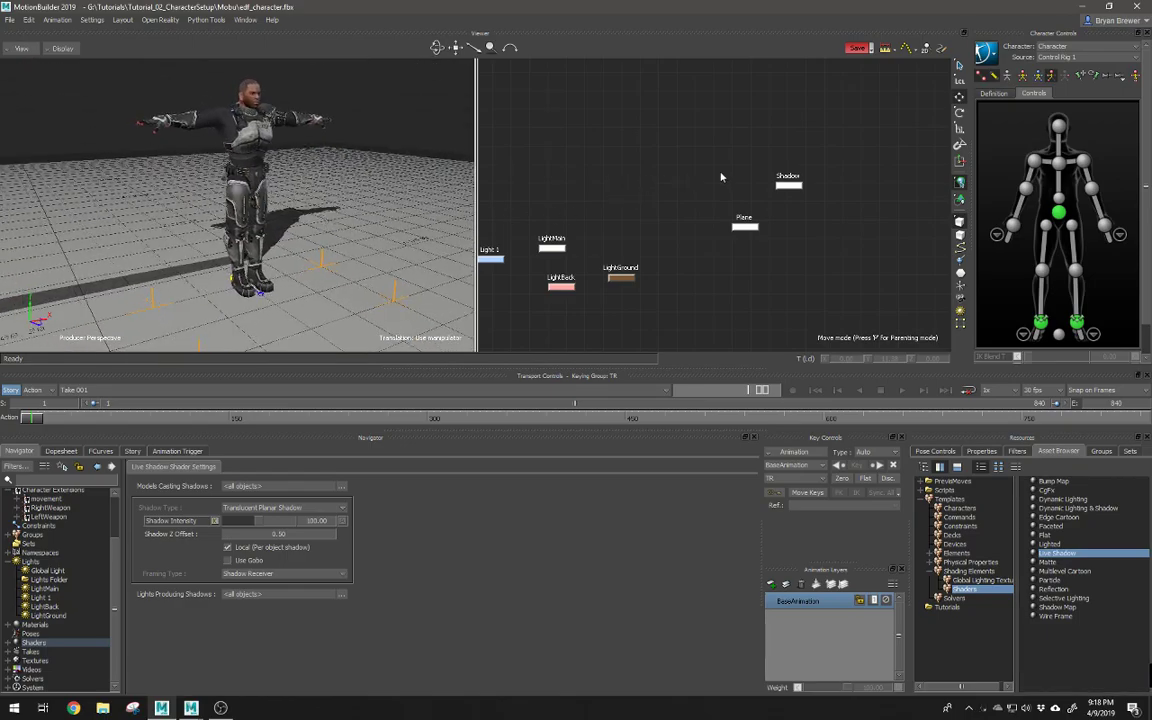
left_click(788, 183)
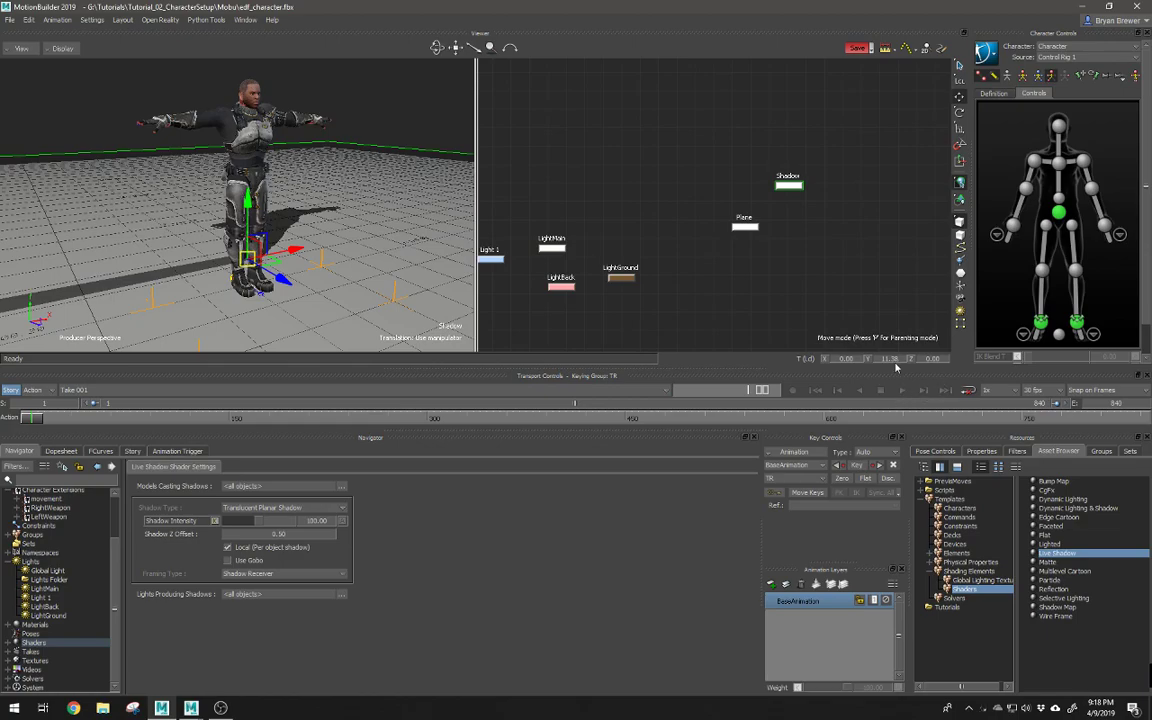
left_click(891, 359)
type("0")
key("Return")
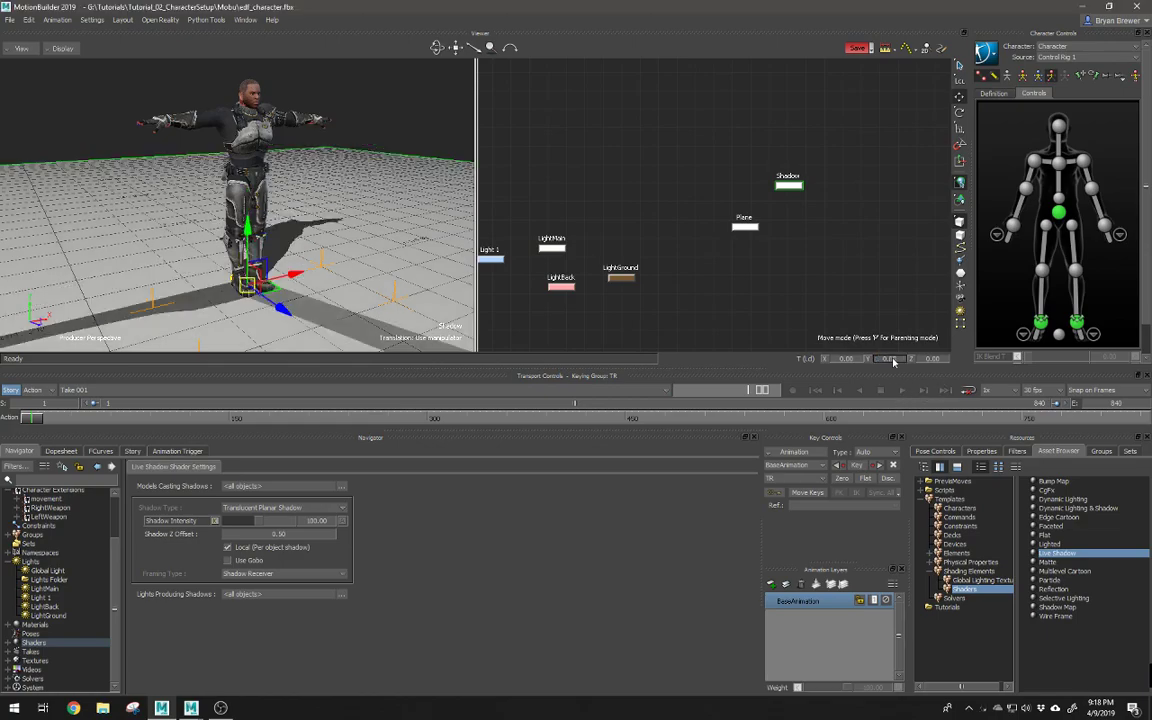
Step: Limit the Live Shadow shader's shadow-producing lights to LightMain only
right_click_drag(326, 216, 147, 198, "alt")
left_click_drag(300, 195, 216, 213, "alt")
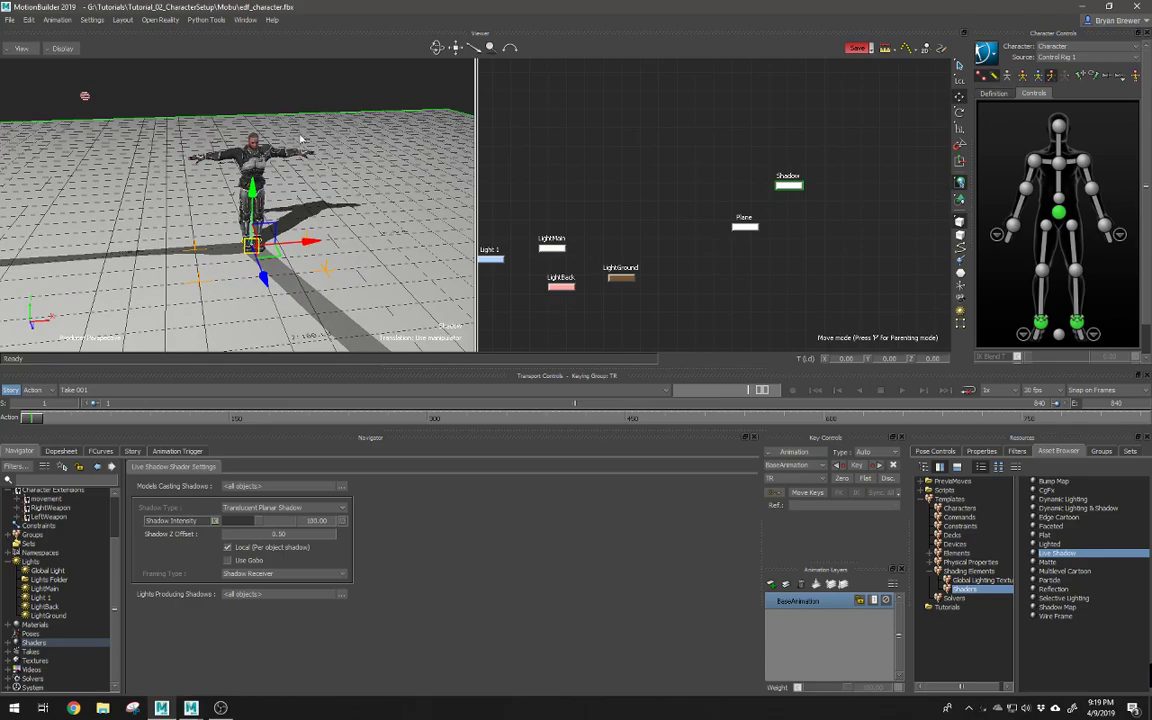
left_click_drag(300, 138, 342, 290, "alt")
right_click_drag(270, 287, 213, 244, "alt")
left_click_drag(213, 244, 261, 203, "alt")
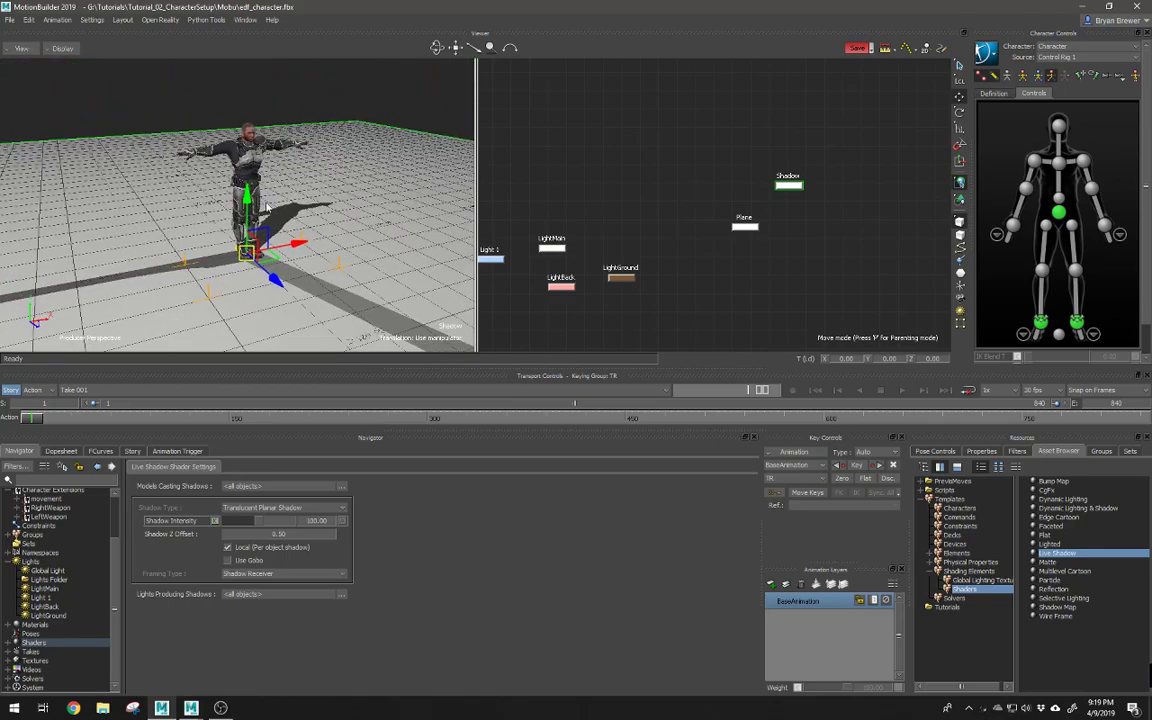
left_click(10, 643)
left_click(43, 670)
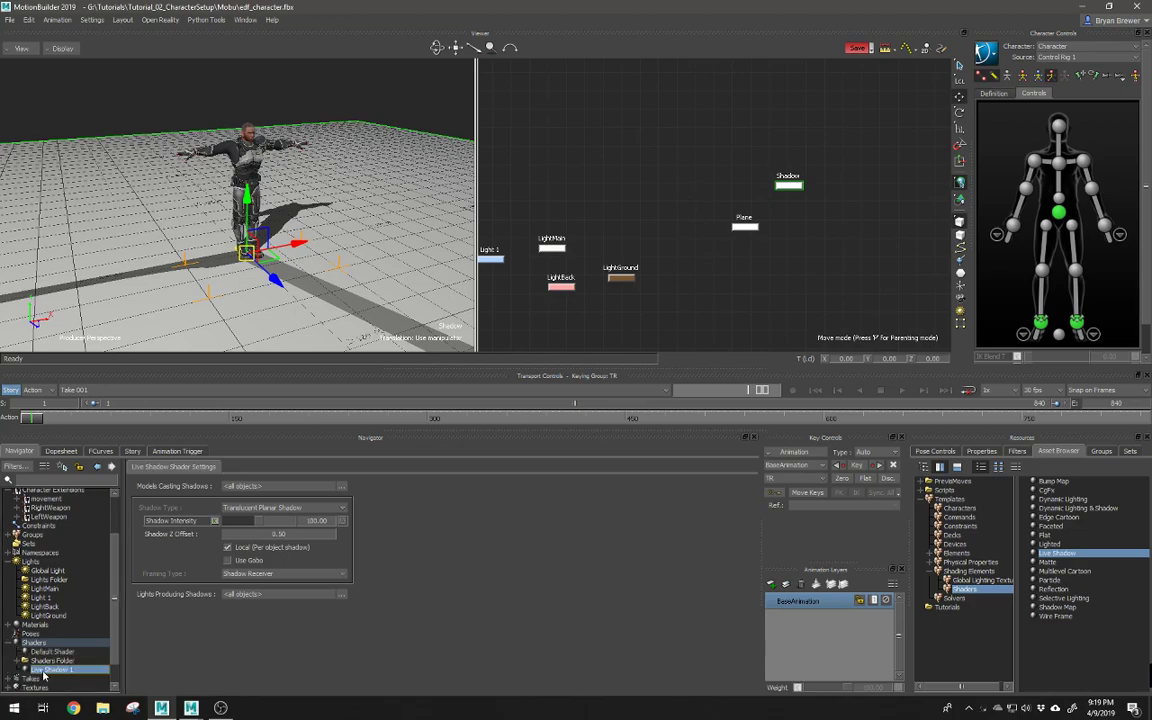
left_click(47, 671)
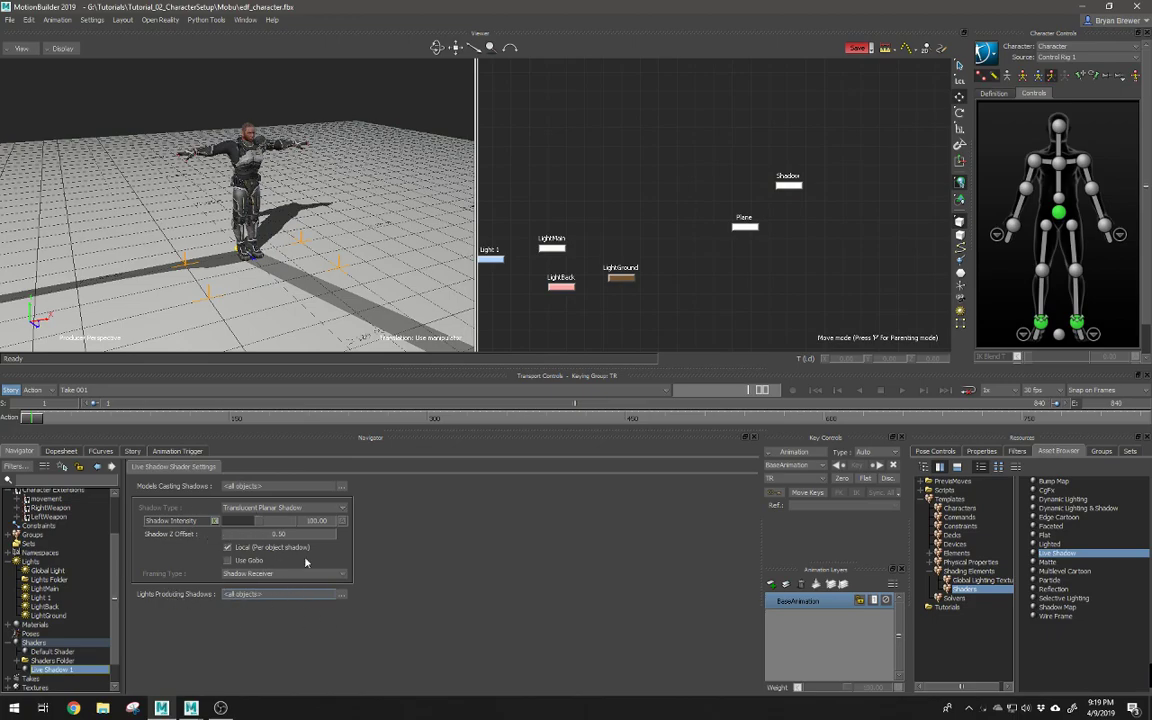
left_click(342, 594)
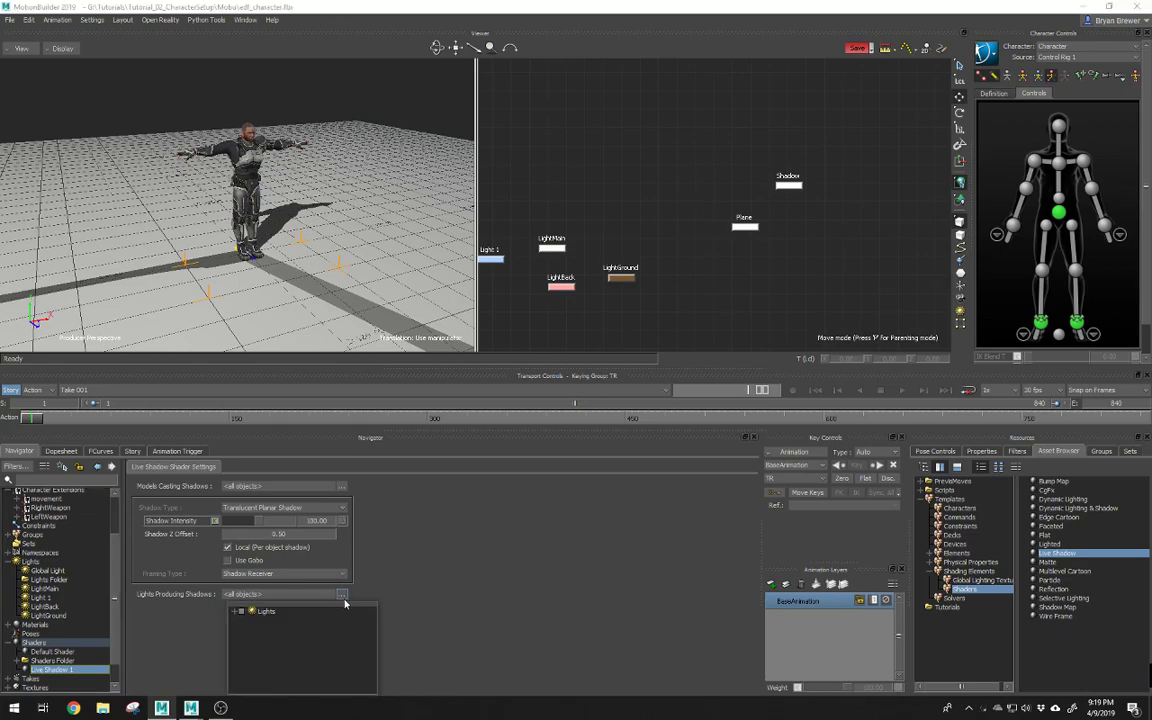
left_click(238, 612)
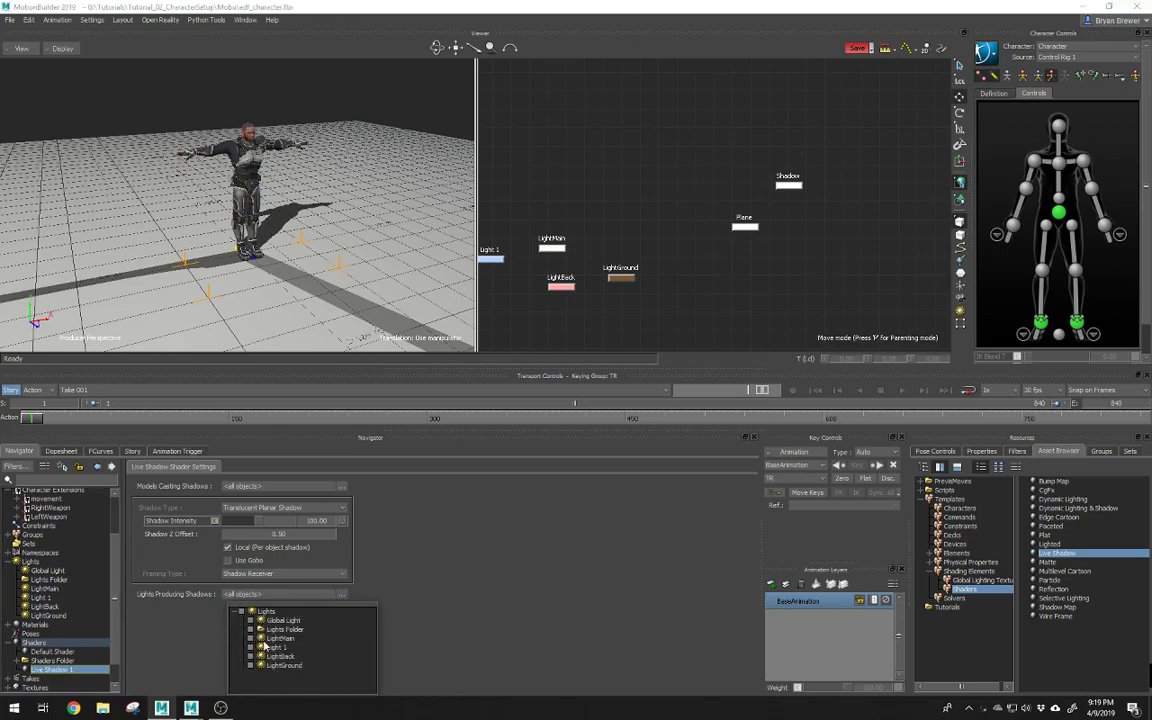
left_click(250, 639)
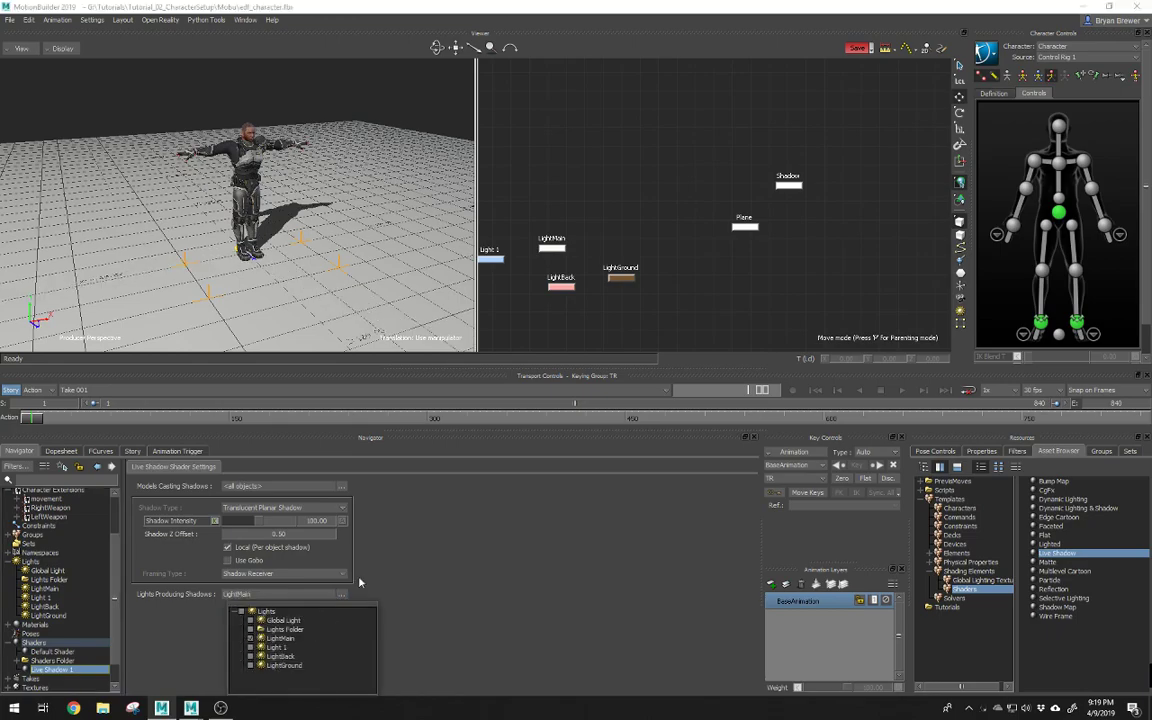
left_click(438, 532)
Step: Lower the Live Shadow shader's shadow intensity to about 64
left_click_drag(338, 223, 143, 135, "ctrl+shift")
left_click_drag(239, 103, 332, 228, "ctrl+shift")
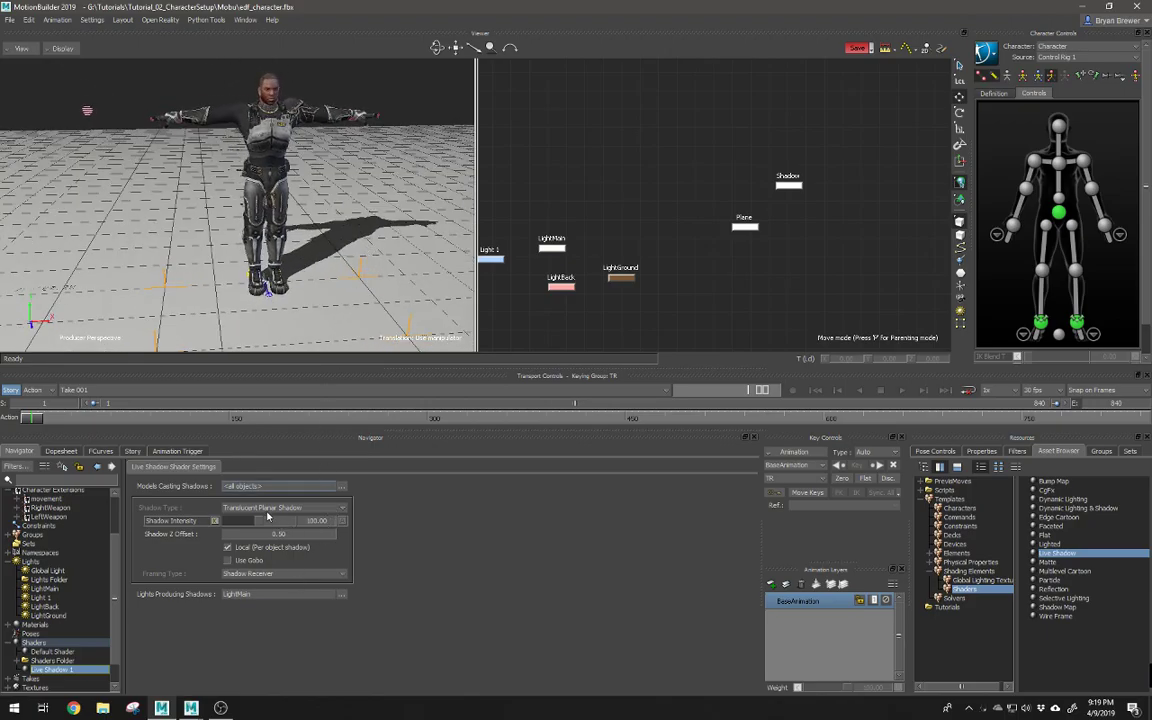
left_click_drag(267, 213, 333, 252, "ctrl+shift")
mouse_move(258, 523)
left_mouse_down()
mouse_move(234, 526)
mouse_move(248, 537)
left_mouse_up()
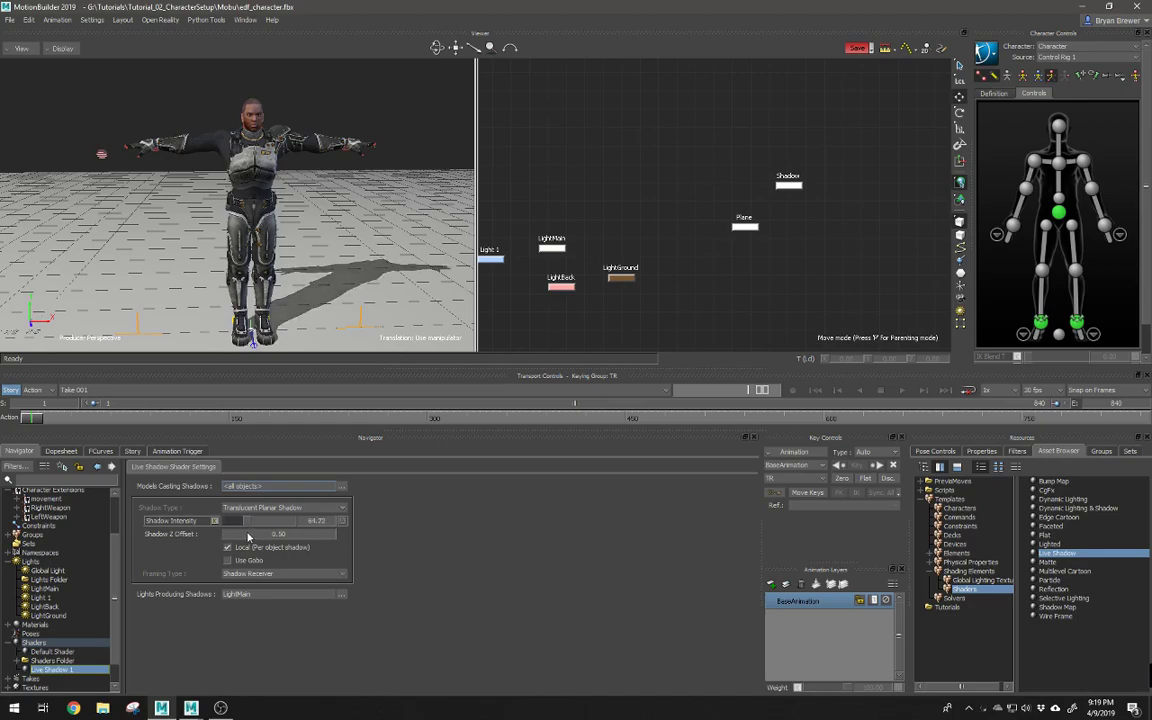
Step: Try raising the Shadow plane above the floor, and undo the move
scroll(290, 287, "down", 3)
left_click_drag(222, 238, 296, 255, "alt")
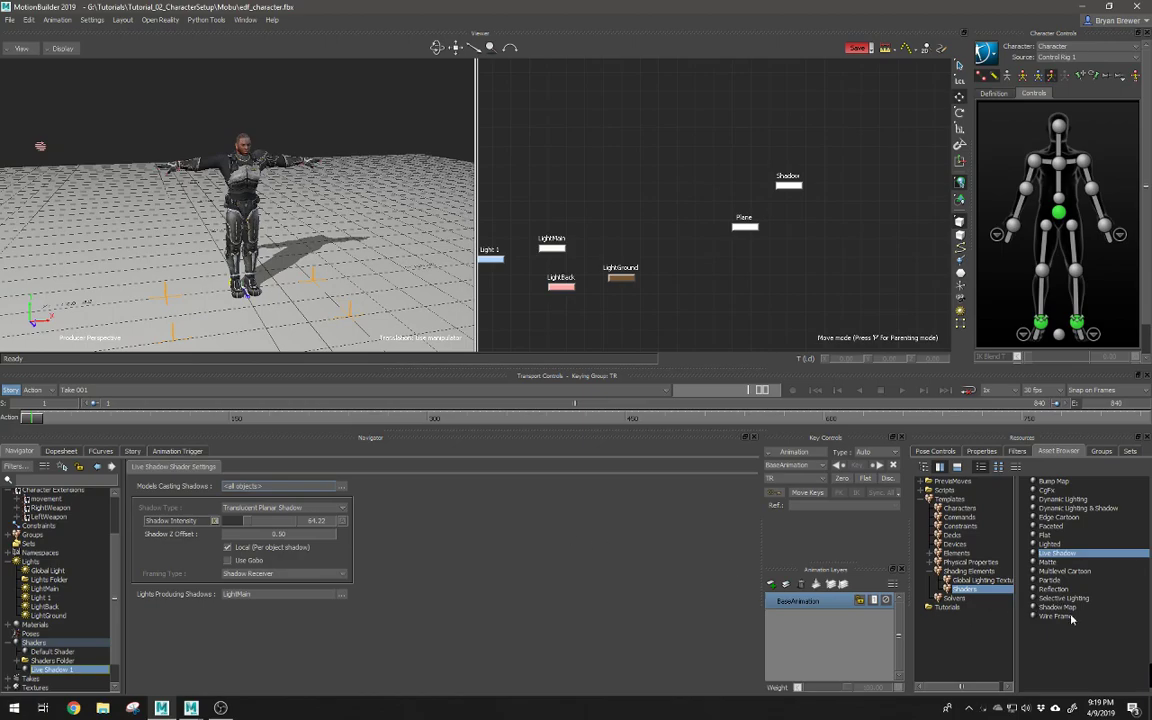
left_click(788, 183)
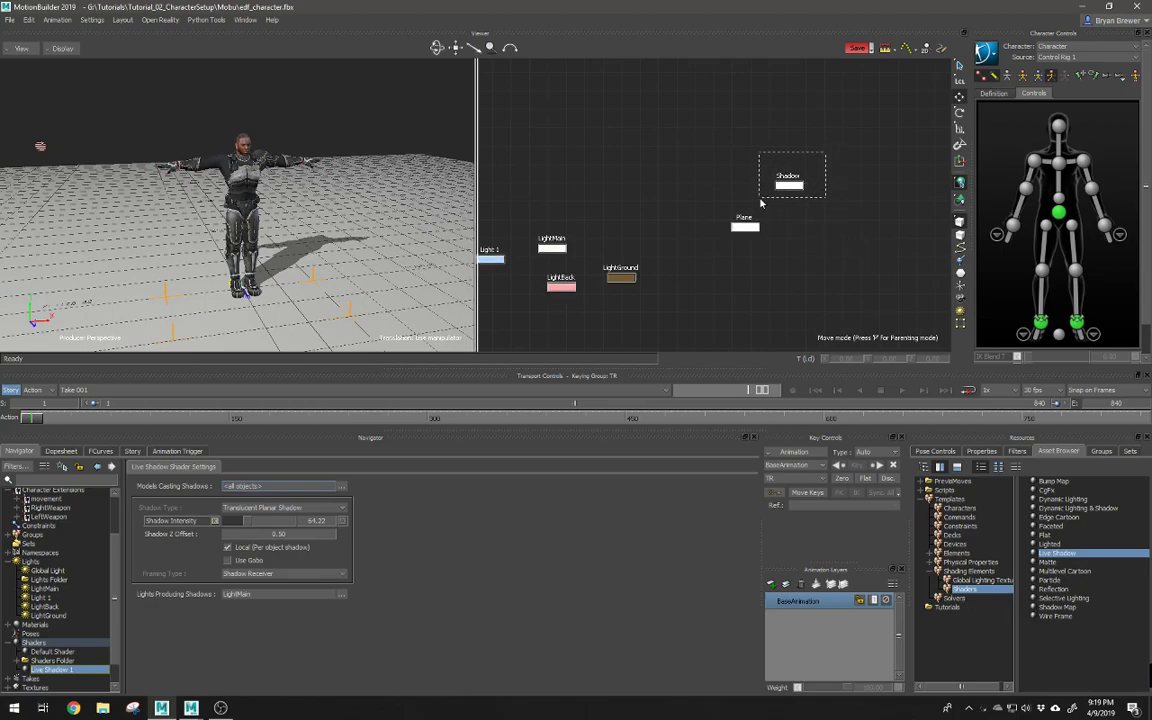
left_click_drag(243, 236, 243, 138)
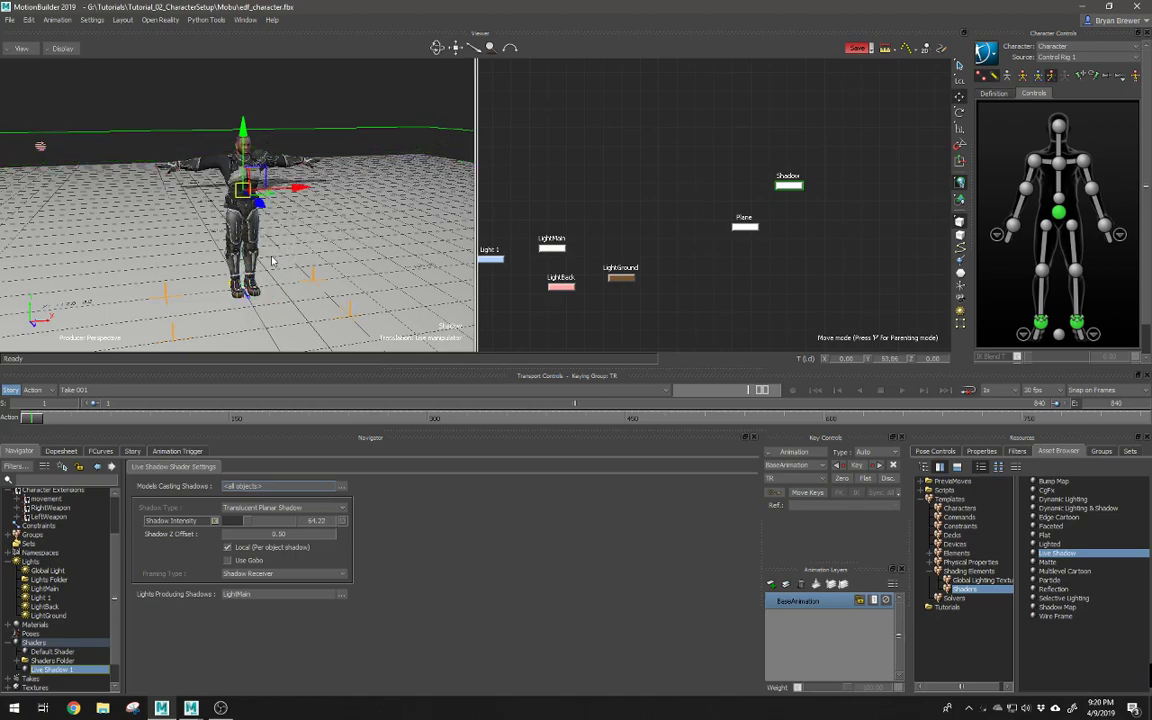
key("ctrl+z")
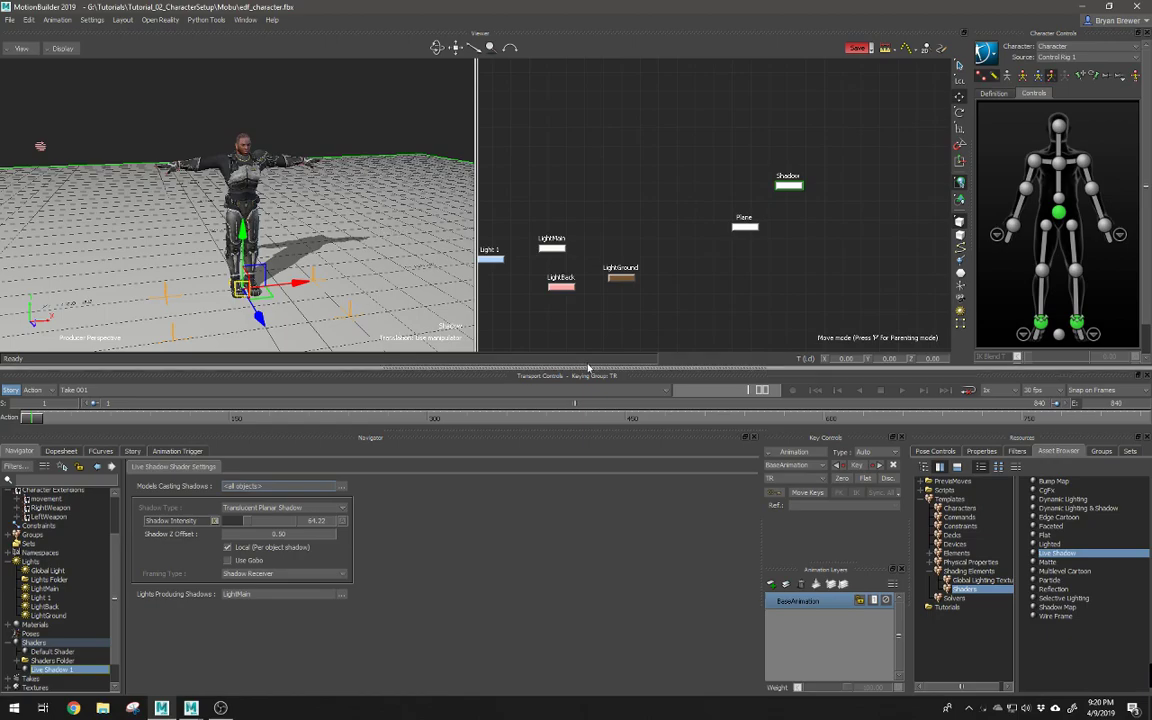
Step: Assign a new Material from the Shading Elements templates to the floor object named Plane
left_click(748, 227)
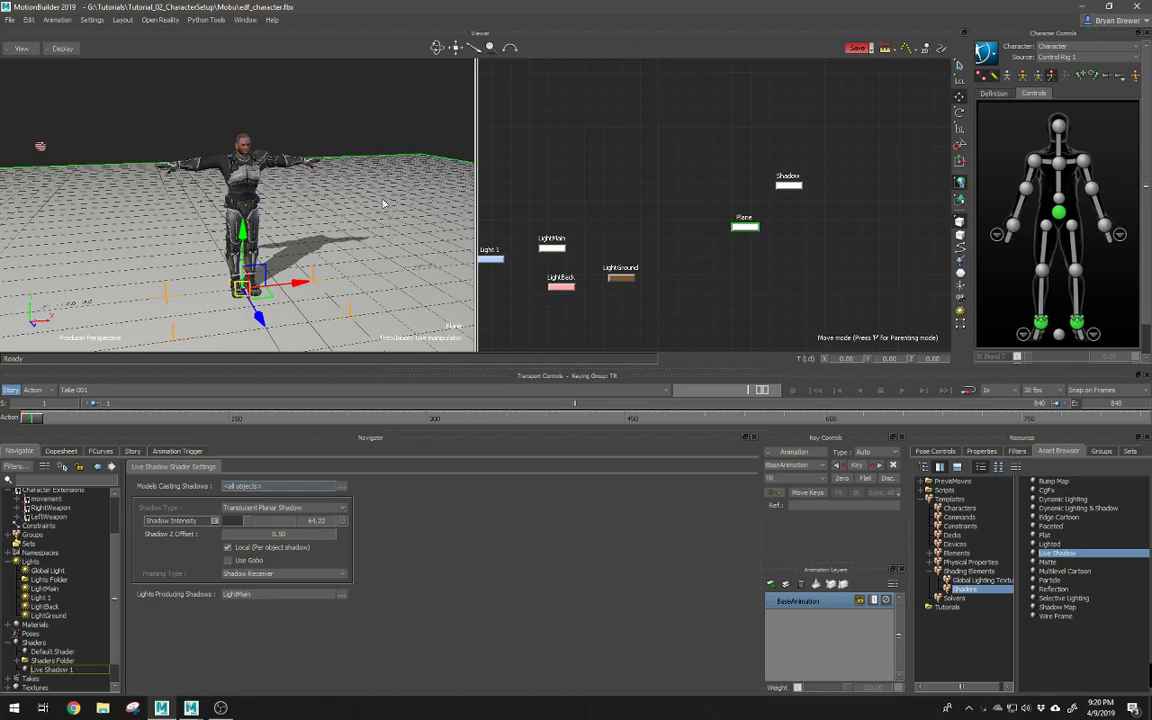
left_click(400, 118)
left_click(361, 196)
left_click(653, 183)
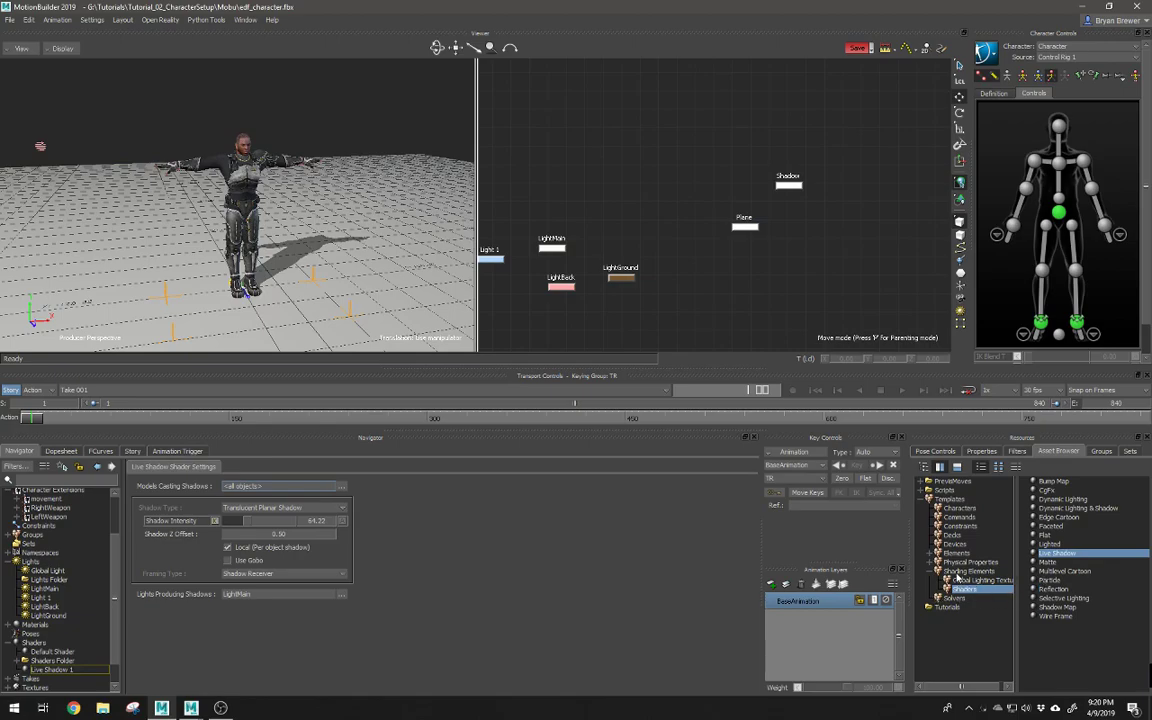
left_click(962, 571)
left_click(1050, 490)
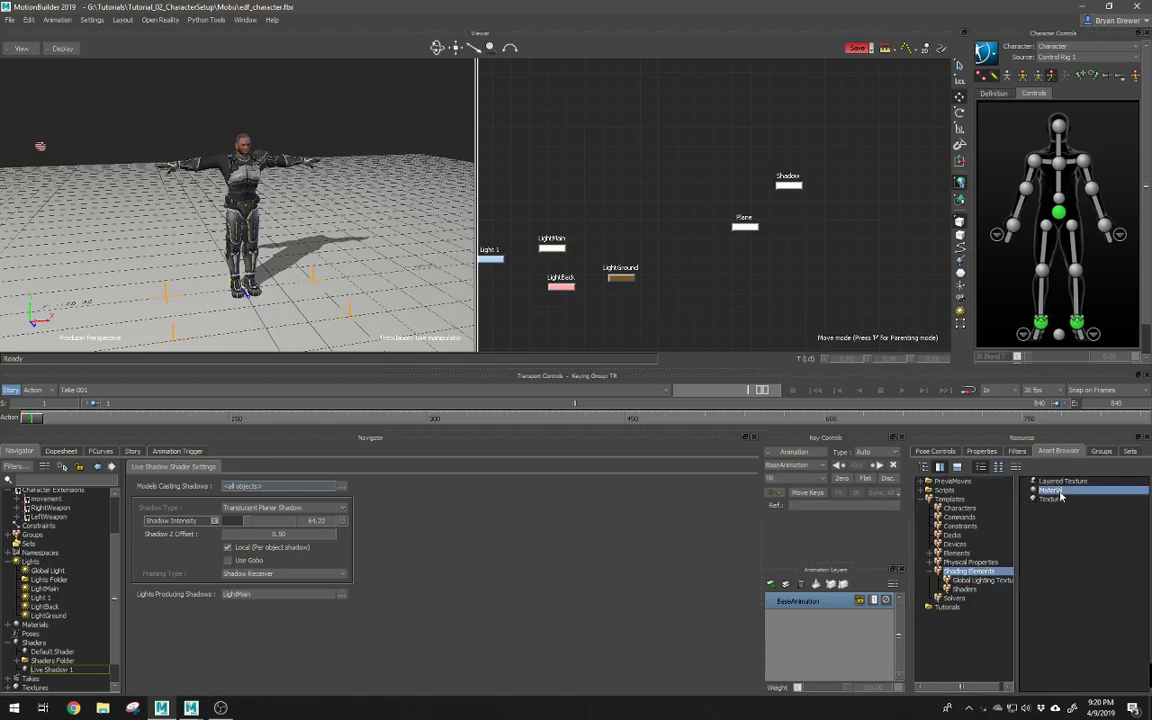
left_click(430, 278)
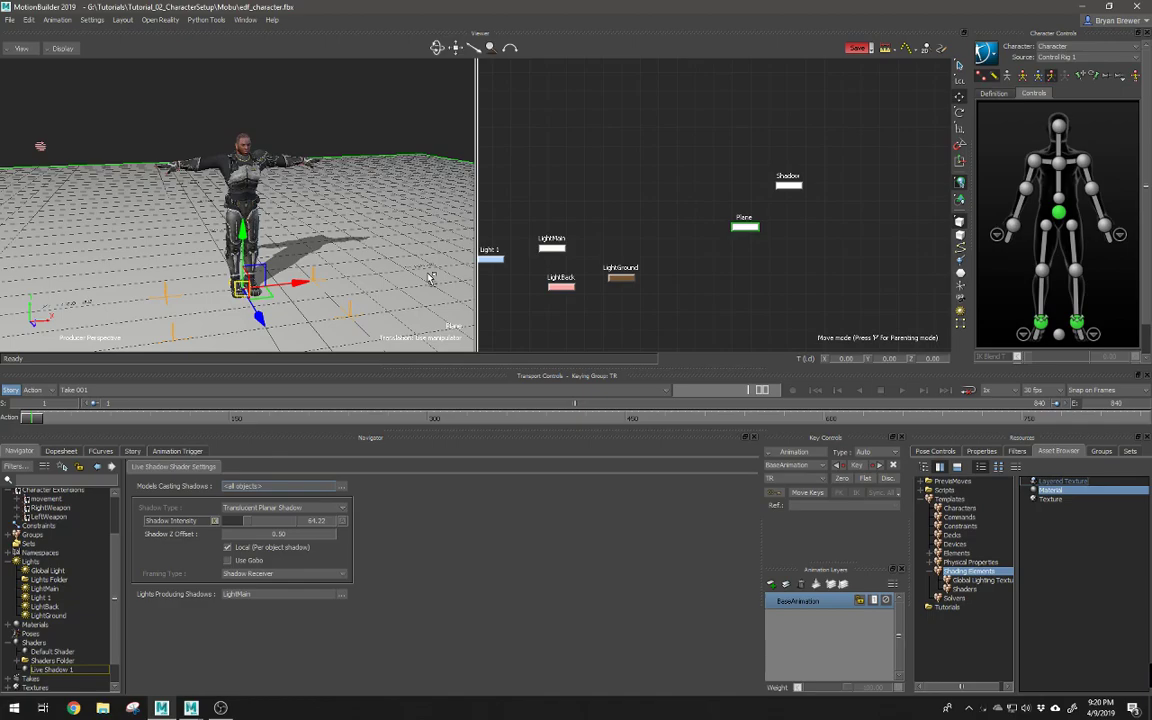
left_click_drag(430, 278, 430, 278)
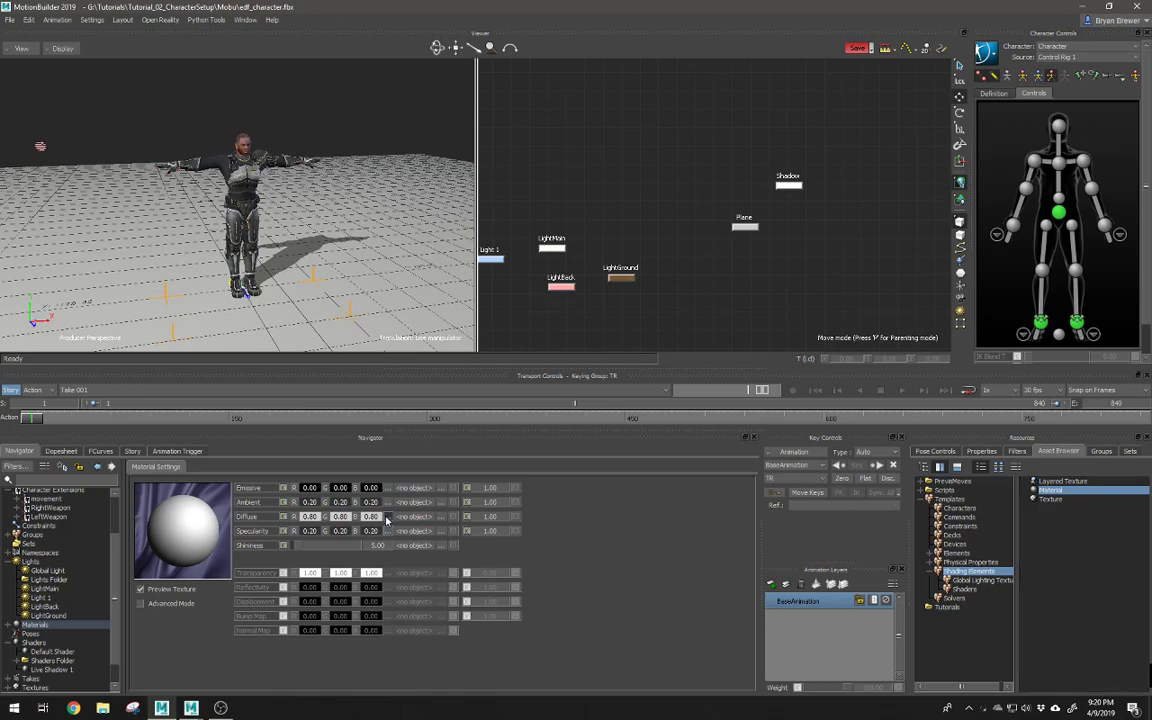
Step: Set the floor material's diffuse color to a warm gray with hue 31, saturation 8.3 and brightness 50.7
left_click(387, 520)
left_click_drag(478, 543, 417, 554)
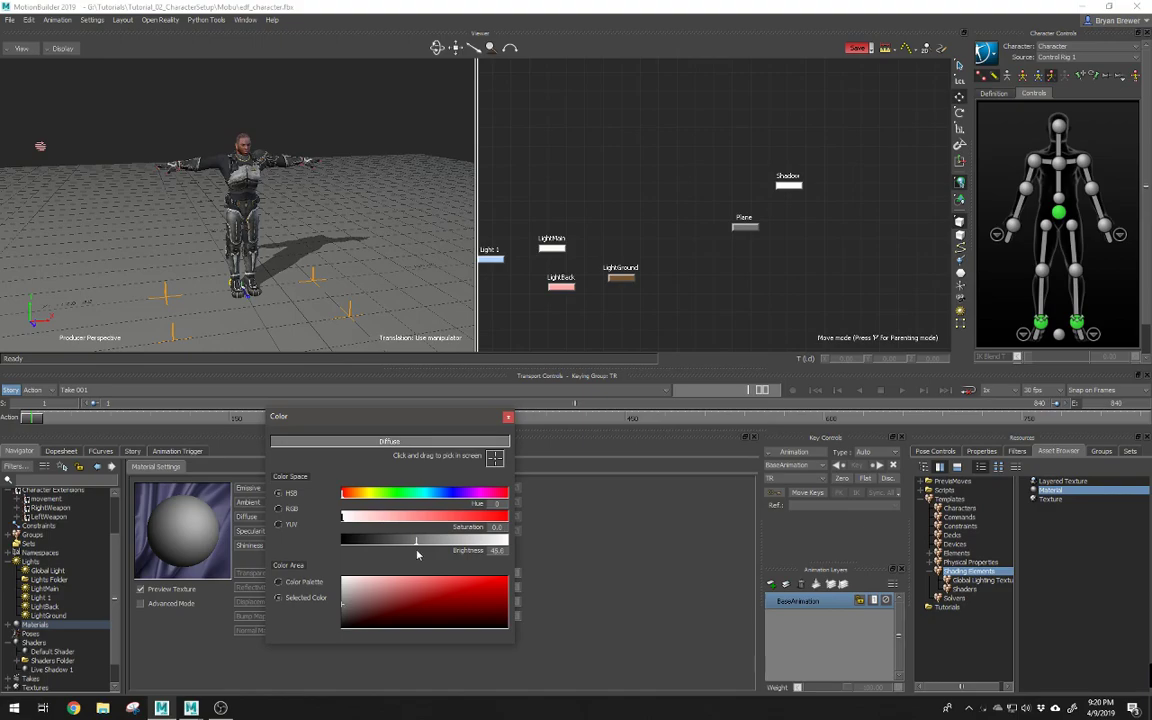
left_click_drag(419, 557, 427, 558)
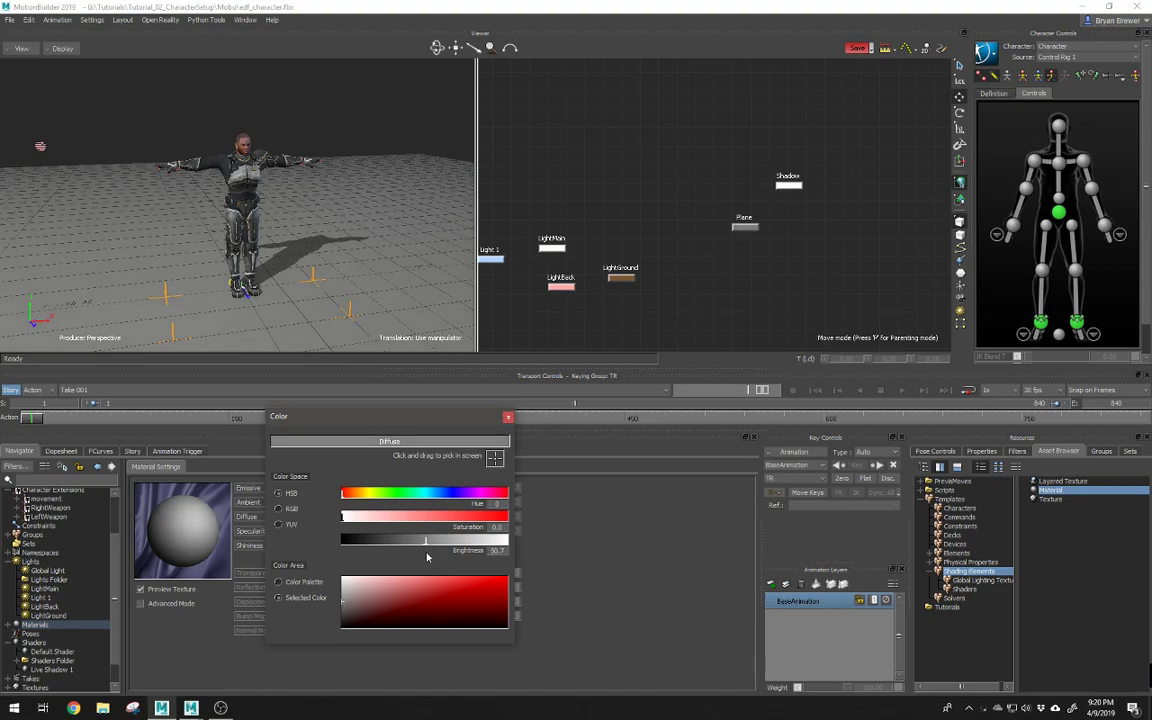
left_click(357, 496)
left_click(358, 517)
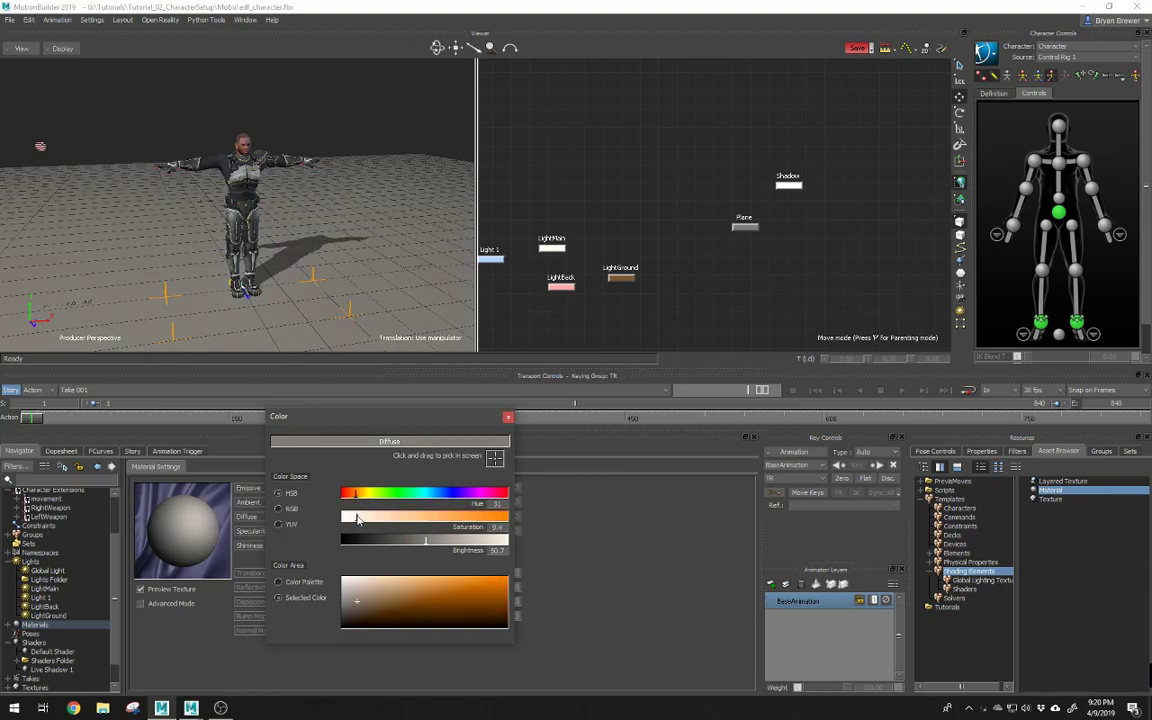
left_click_drag(358, 518, 356, 518)
left_click_drag(325, 247, 353, 226, "alt")
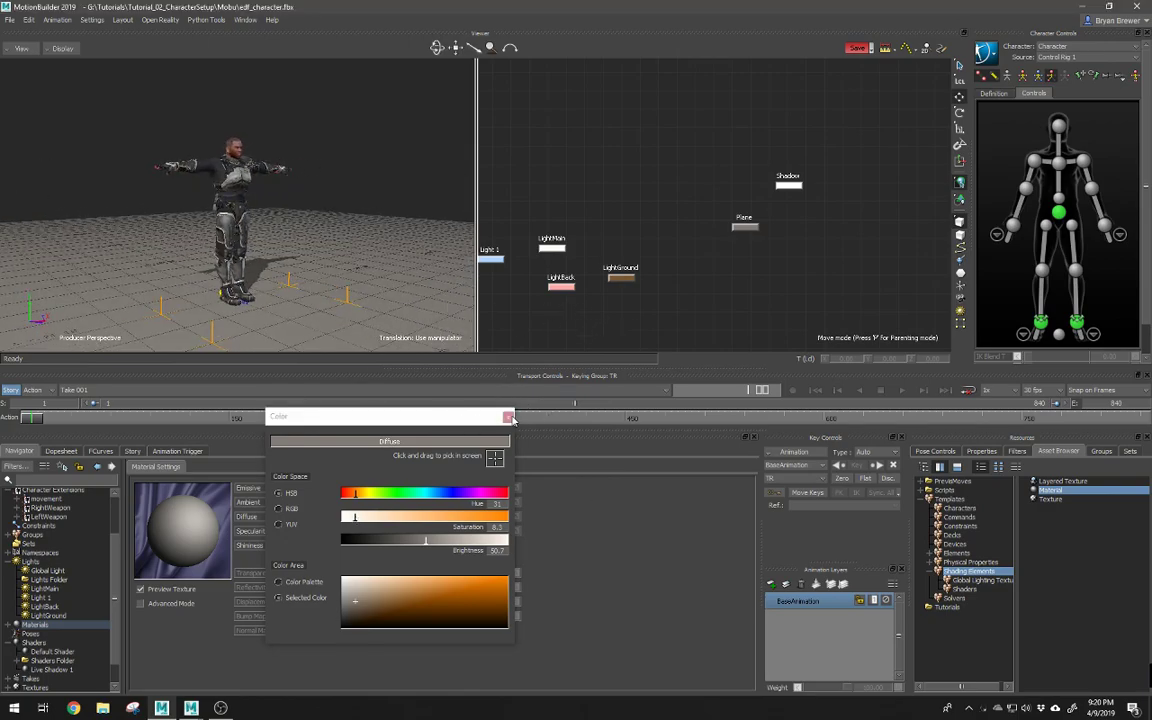
left_click(509, 417)
left_click_drag(347, 258, 303, 178, "alt")
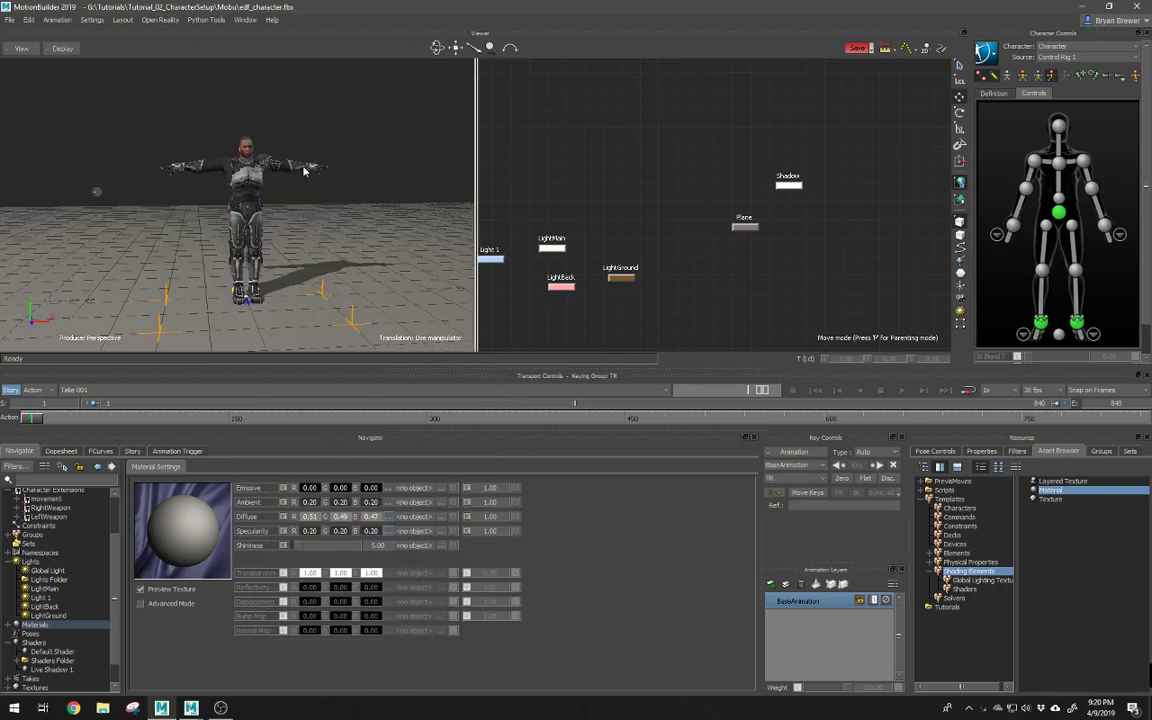
left_click_drag(360, 203, 395, 150, "alt")
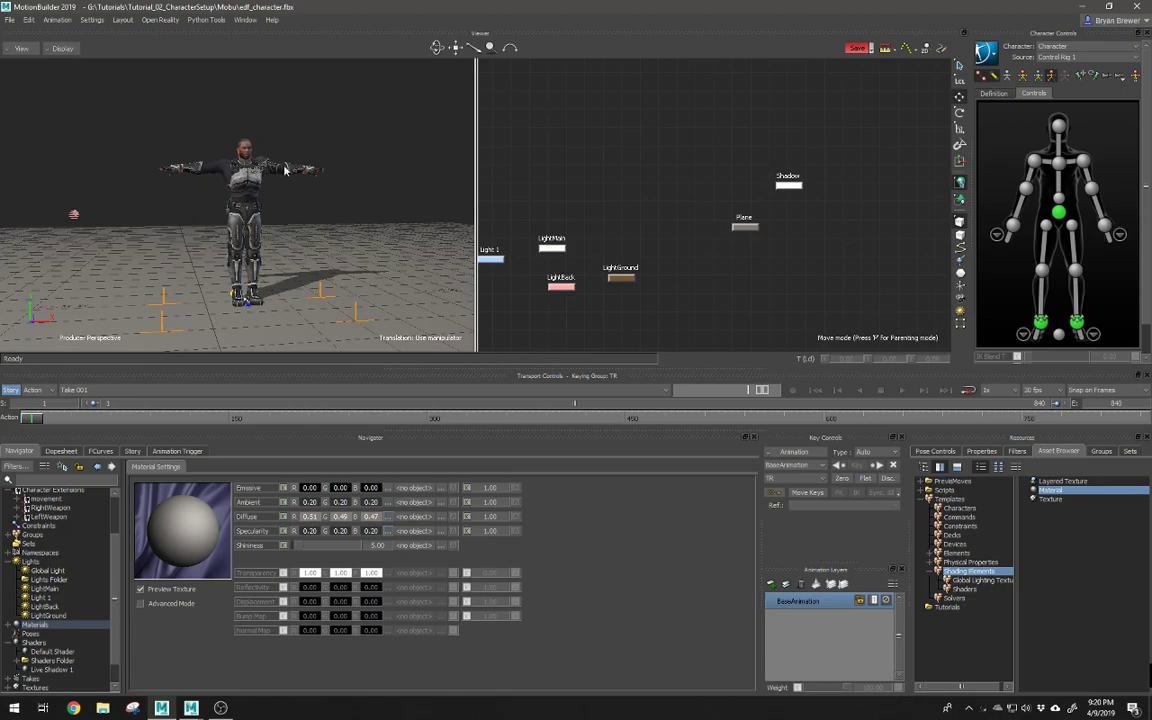
Step: Change the Producer Perspective camera's background color to a warm brown with saturation about 30 and brightness about 34
scroll(116, 580, "down", 2)
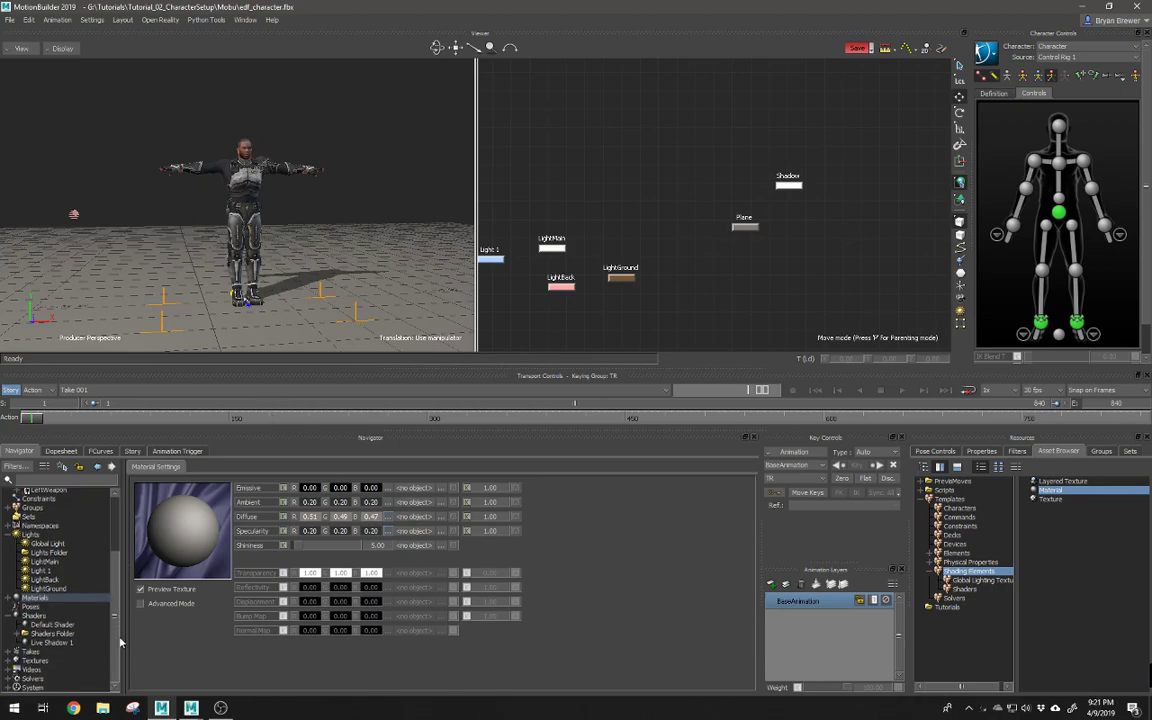
scroll(113, 615, "up", 3)
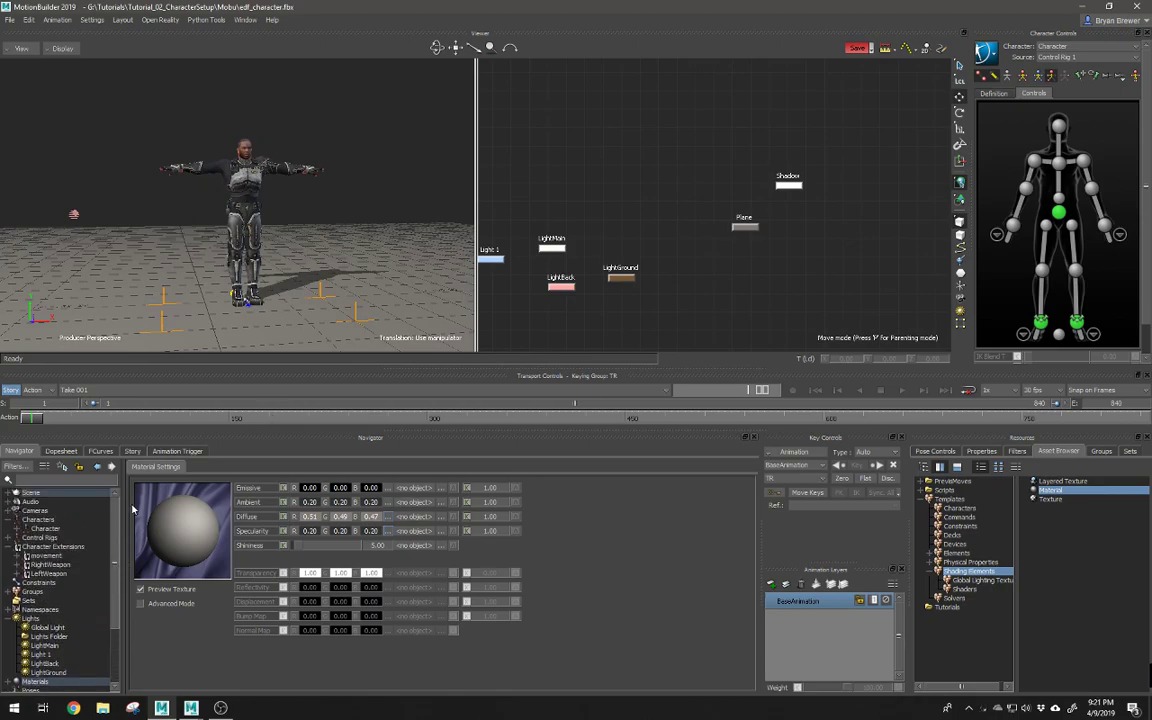
left_click(10, 511)
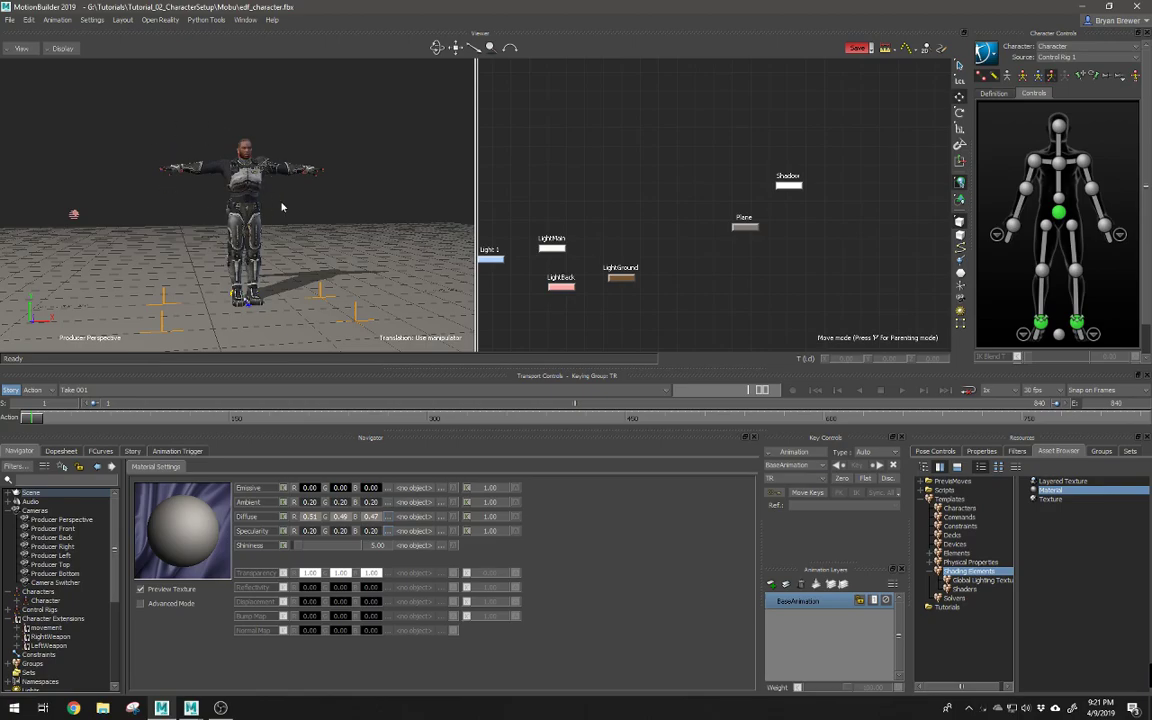
left_click(60, 520)
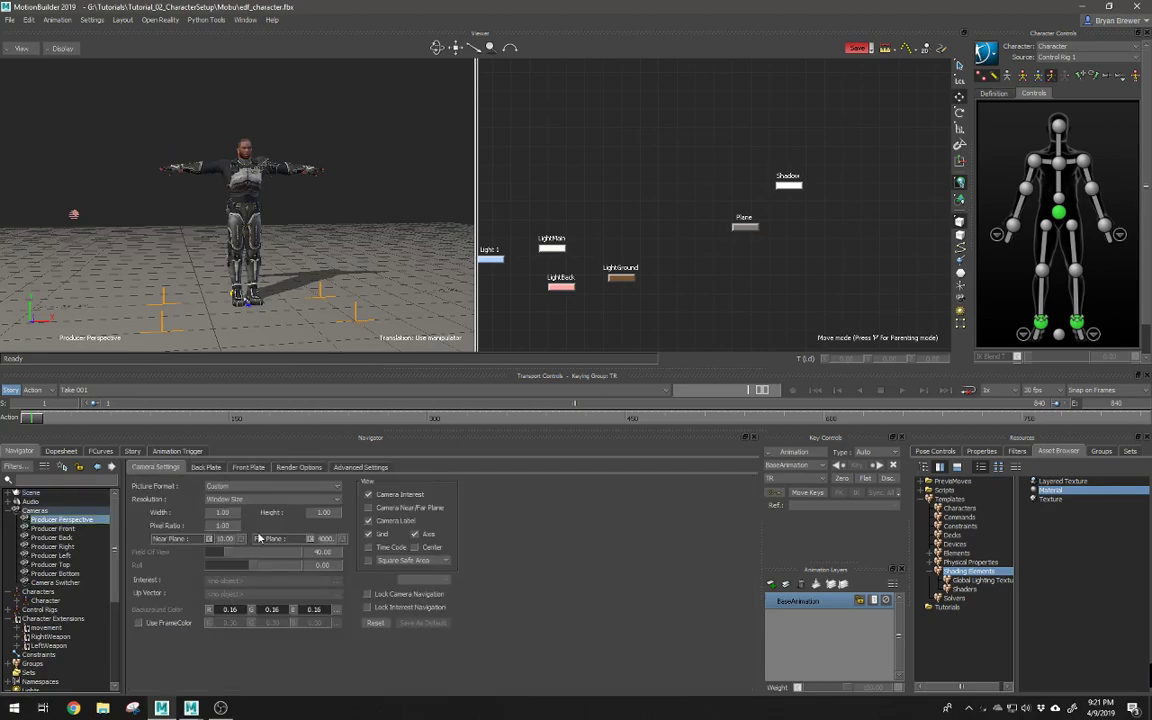
left_click(338, 609)
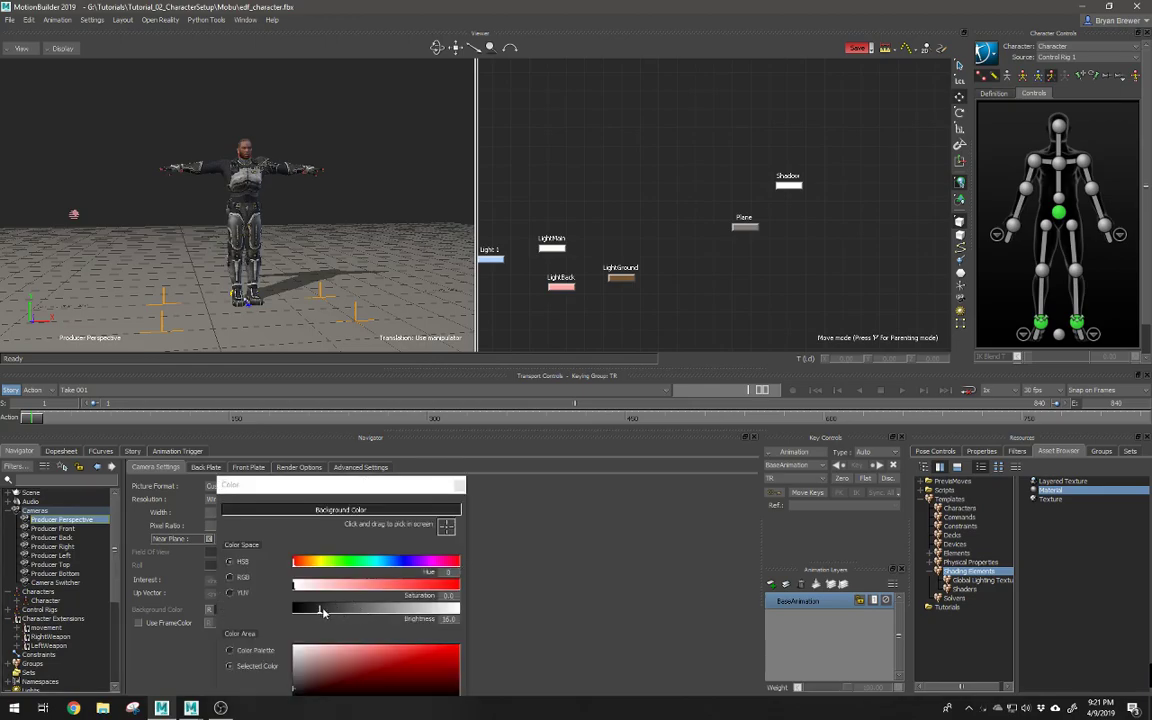
left_click(330, 613)
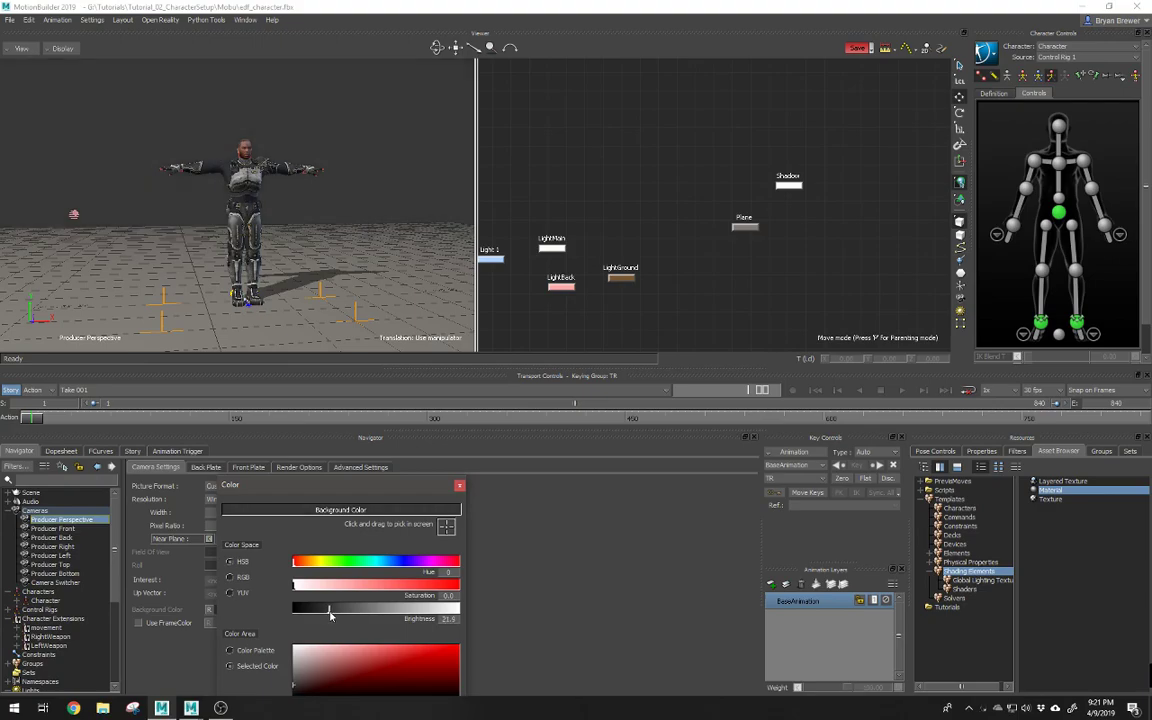
left_click(394, 563)
left_click_drag(394, 563, 391, 567)
mouse_move(297, 589)
left_mouse_down()
mouse_move(343, 613)
mouse_move(473, 625)
left_mouse_up()
mouse_move(438, 621)
left_mouse_down()
mouse_move(346, 627)
mouse_move(343, 586)
mouse_move(312, 565)
left_mouse_up()
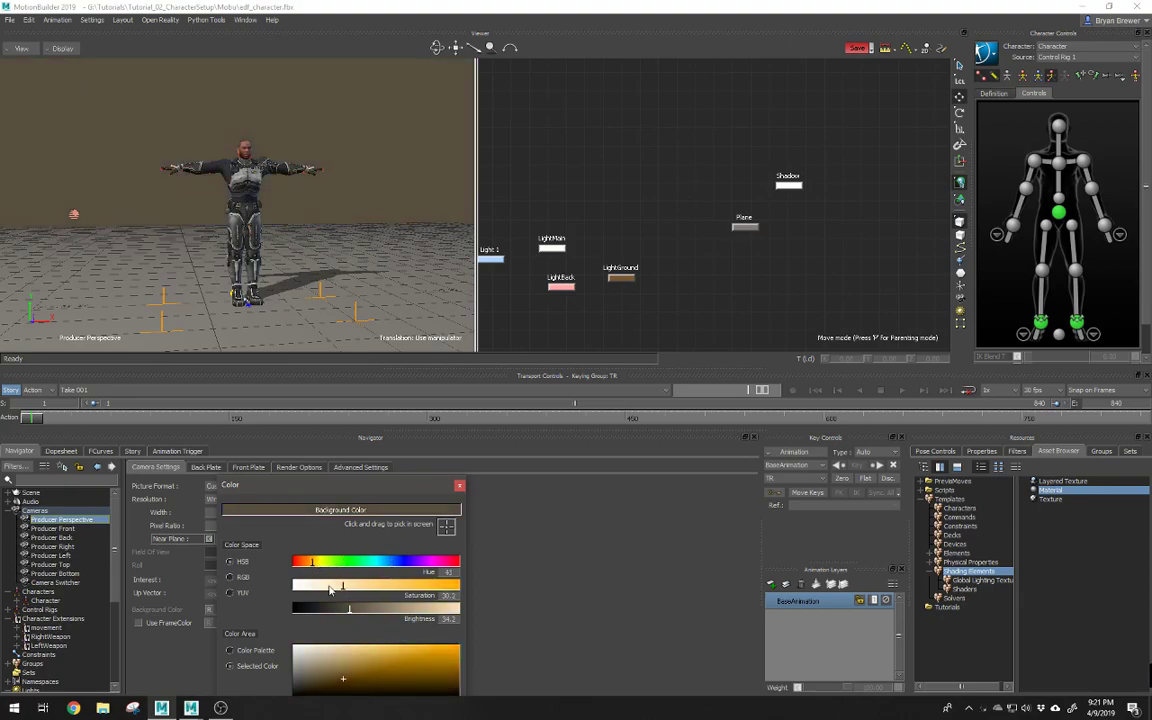
Step: Refine the camera background color to hue 43, saturation 28.1 and brightness 30.2, and enlarge the viewer area
left_click_drag(310, 338, 306, 346, "ctrl+shift")
left_click_drag(327, 271, 300, 293, "ctrl")
mouse_move(344, 588)
left_mouse_down()
mouse_move(357, 590)
mouse_move(339, 589)
mouse_move(334, 610)
mouse_move(352, 614)
left_mouse_up()
left_click_drag(297, 271, 304, 313, "ctrl+shift")
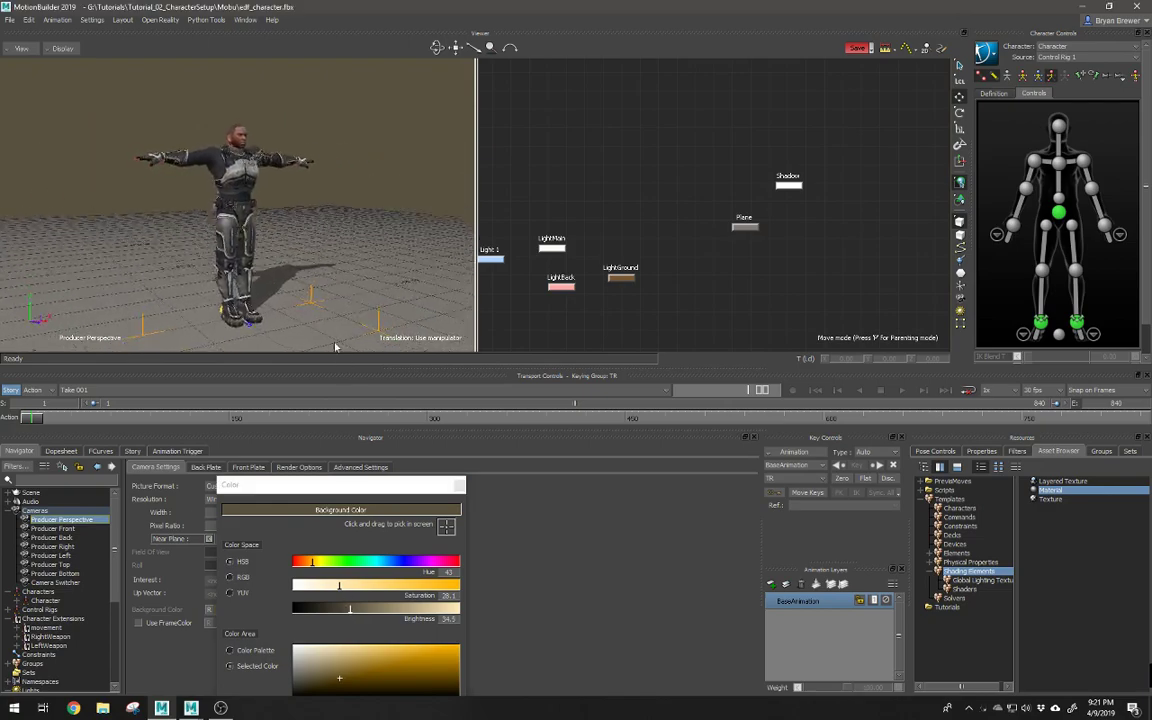
left_click(347, 612)
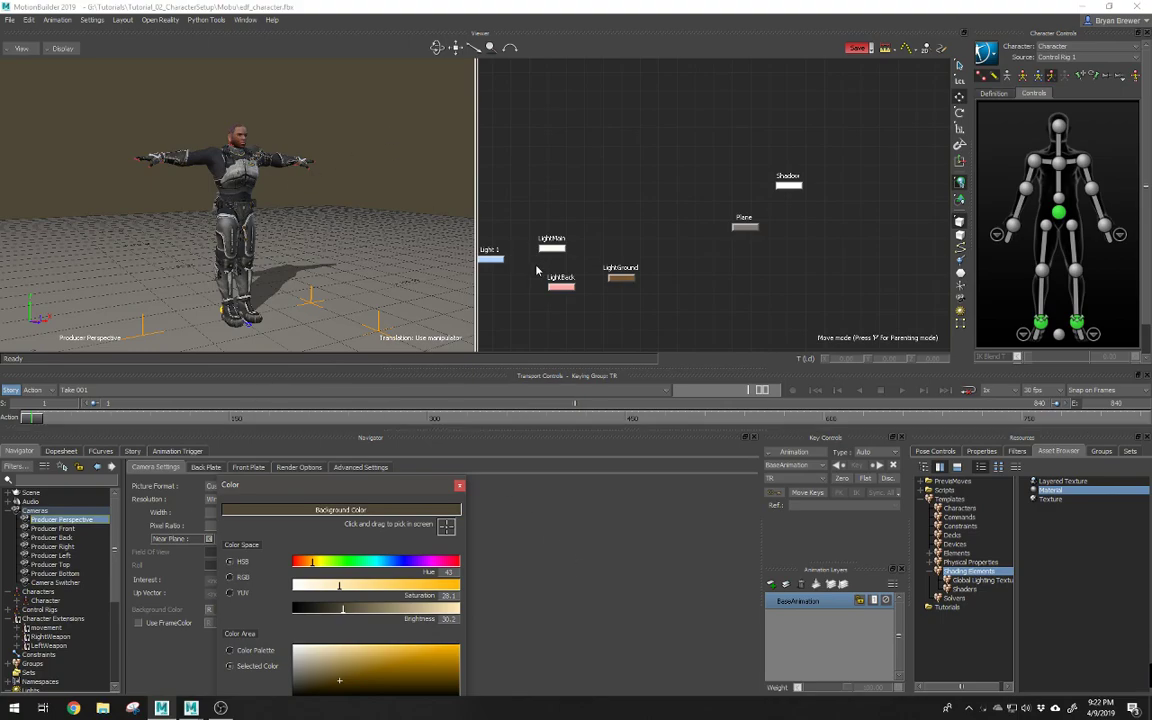
left_click(520, 144)
left_click_drag(402, 176, 342, 206, "ctrl+shift")
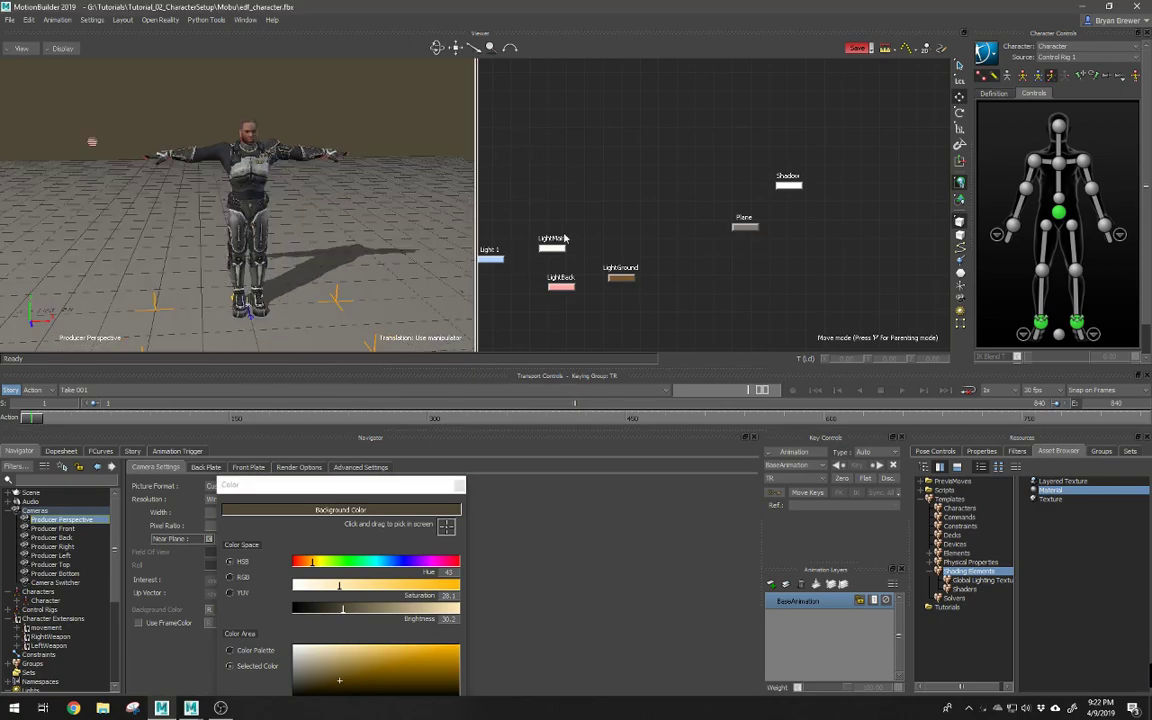
left_click(8, 511)
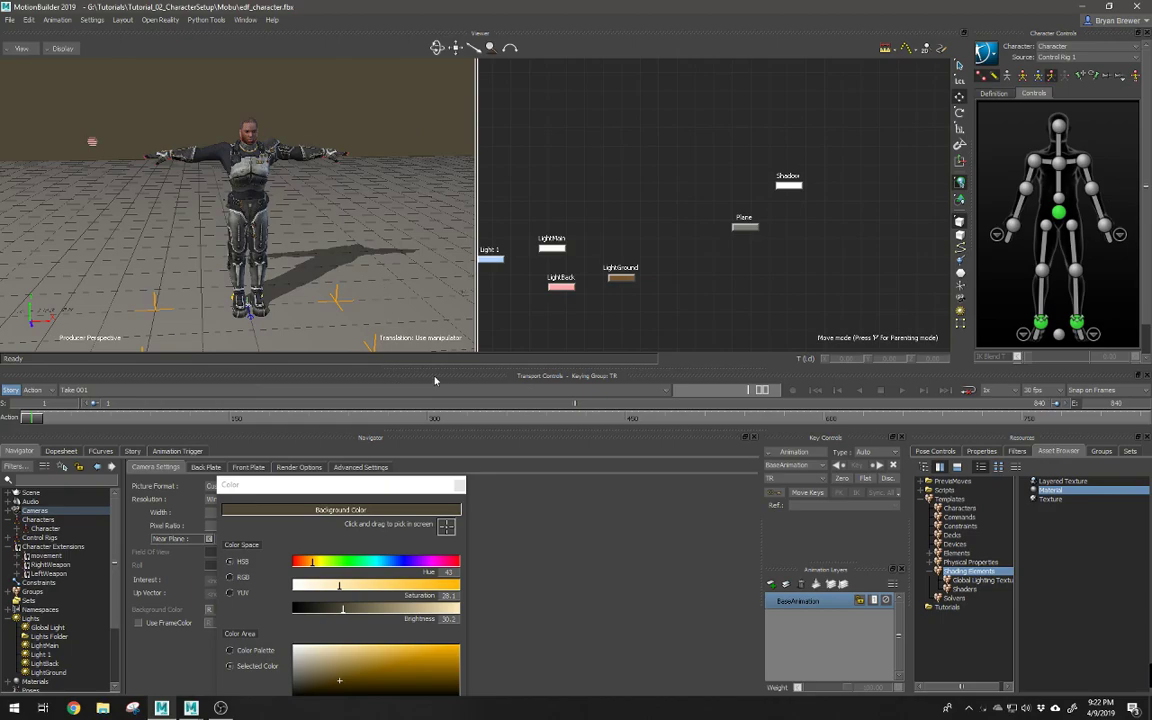
left_click_drag(441, 367, 441, 457)
left_click(460, 485)
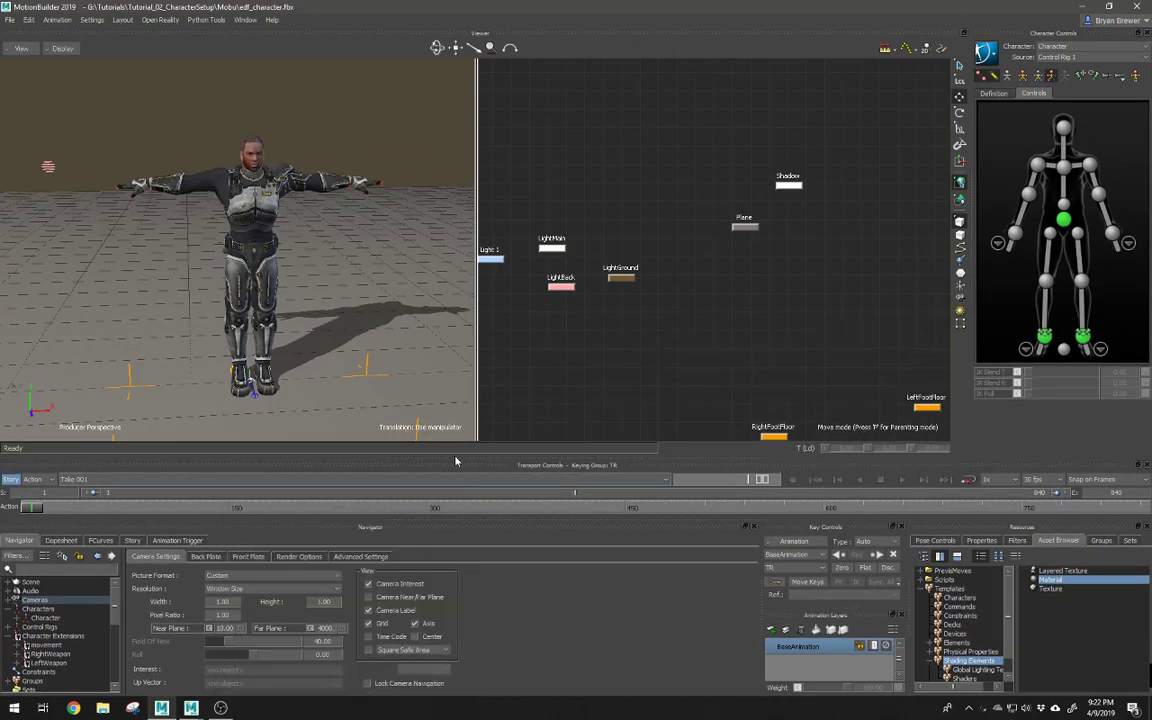
Step: Examine the lit character, its floor shadow and the new background from several angles and distances
right_click_drag(366, 200, 285, 190, "alt")
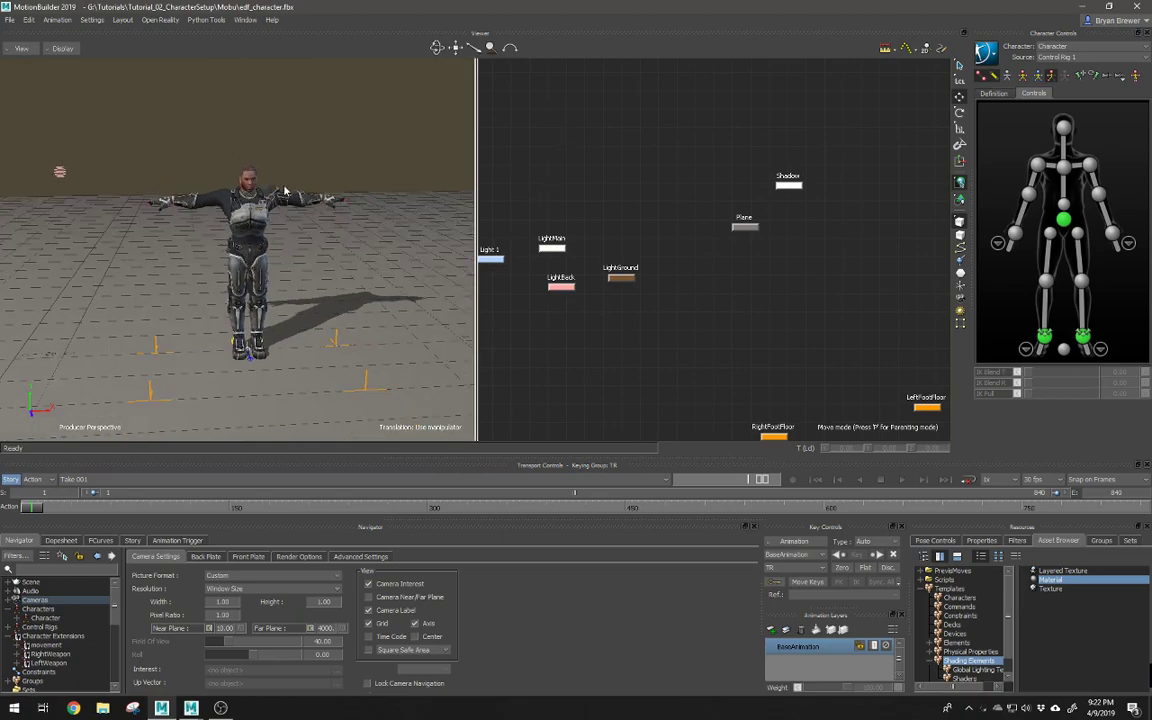
left_click_drag(285, 190, 206, 187, "alt")
right_click_drag(206, 187, 329, 202, "alt")
mouse_move(329, 202)
left_mouse_down("alt")
mouse_move(425, 193)
mouse_move(313, 193)
mouse_move(318, 212)
left_mouse_up("alt")
right_click_drag(318, 212, 460, 251, "alt")
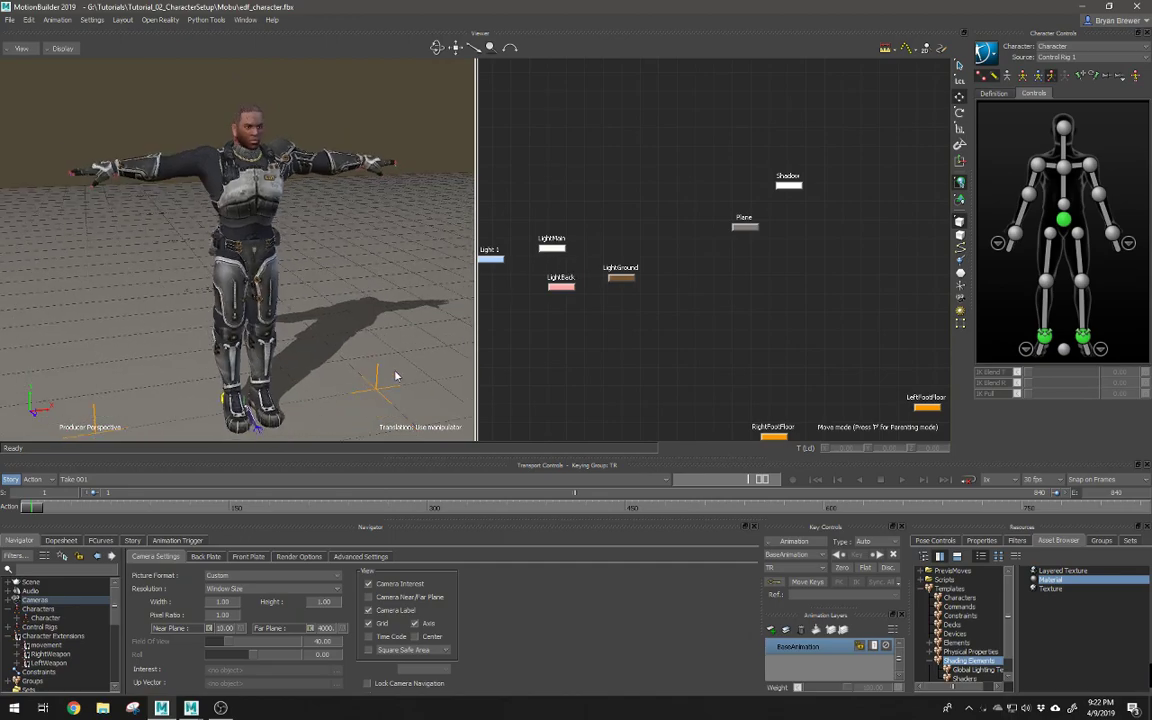
left_click_drag(395, 466, 359, 417)
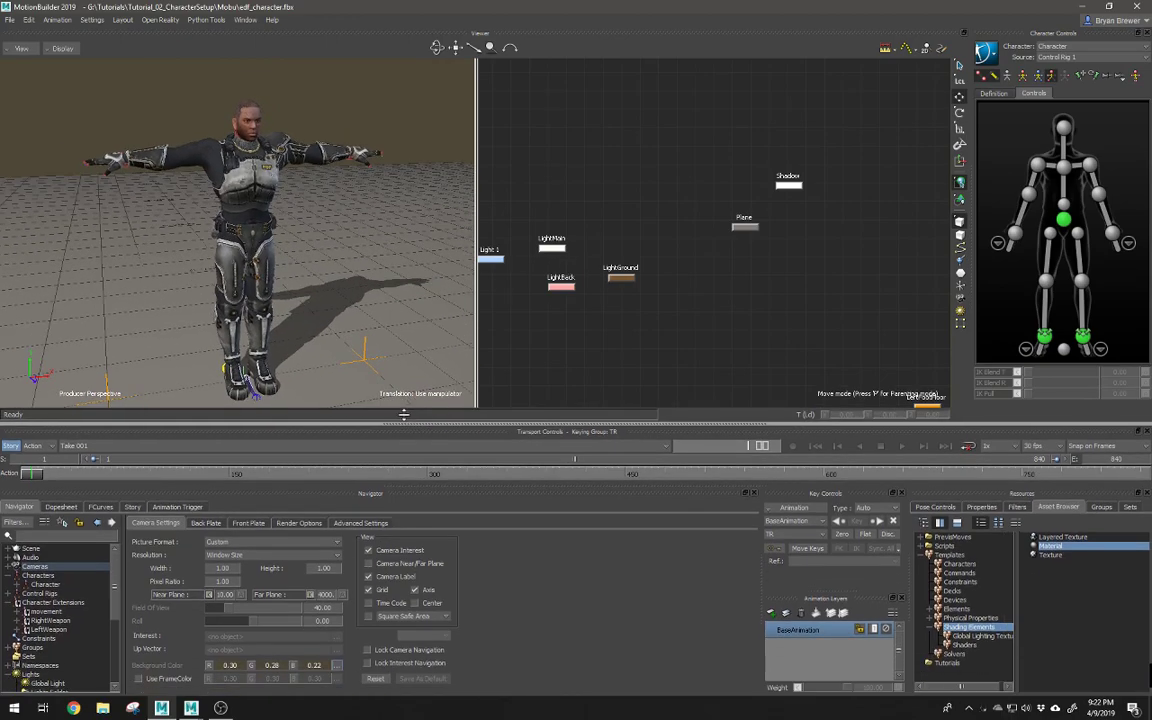
right_click_drag(330, 262, 318, 270, "alt")
left_click_drag(318, 270, 272, 277, "alt")
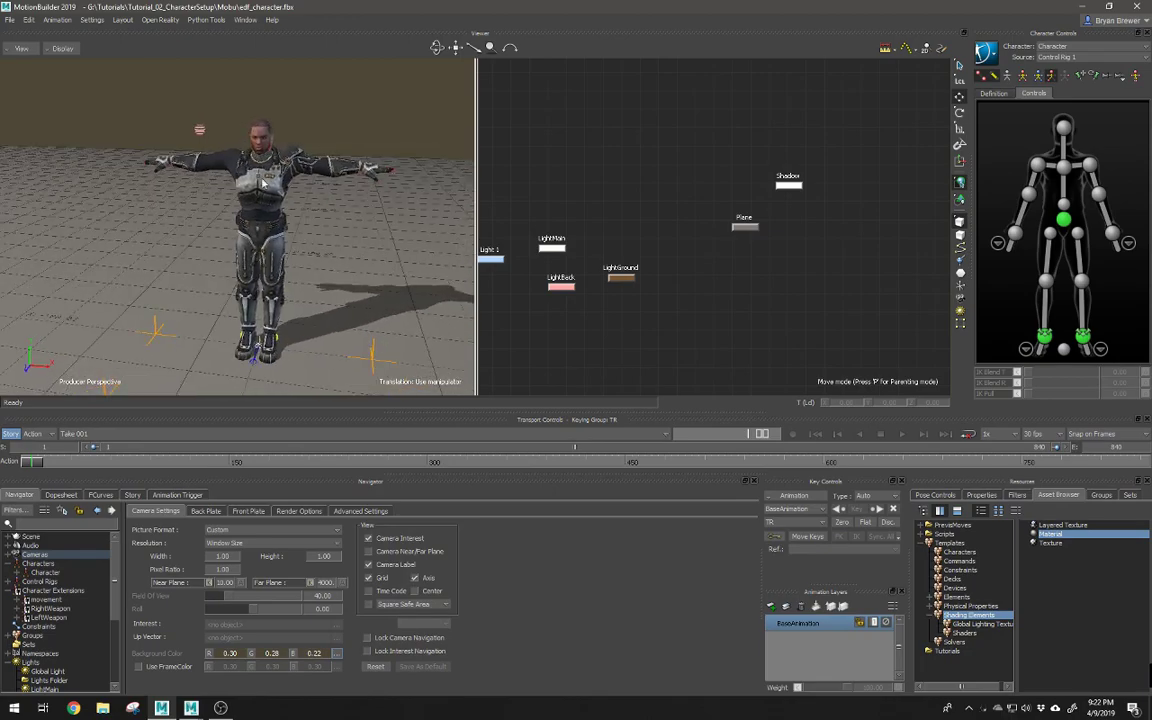
left_click_drag(227, 198, 264, 172, "alt")
mouse_move(168, 220)
left_mouse_down("alt")
mouse_move(183, 214)
mouse_move(161, 211)
left_mouse_up("alt")
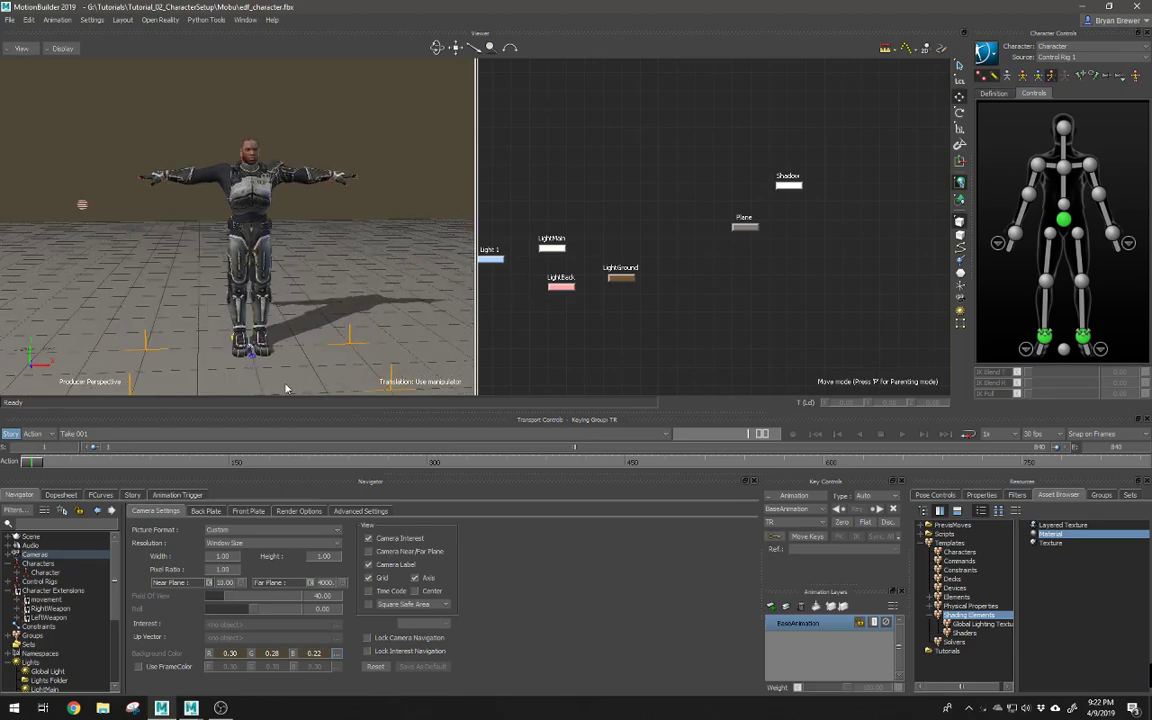
Step: Select the left and right hand mount skeleton nodes and adjust their display size
right_click_drag(715, 293, 602, 280, "alt")
middle_click_drag(602, 280, 581, 345, "alt")
right_click_drag(620, 278, 677, 210, "alt")
left_click(684, 232)
middle_click_drag(602, 264, 575, 266, "alt")
middle_click_drag(666, 262, 482, 275, "alt")
left_click_drag(830, 229, 904, 279)
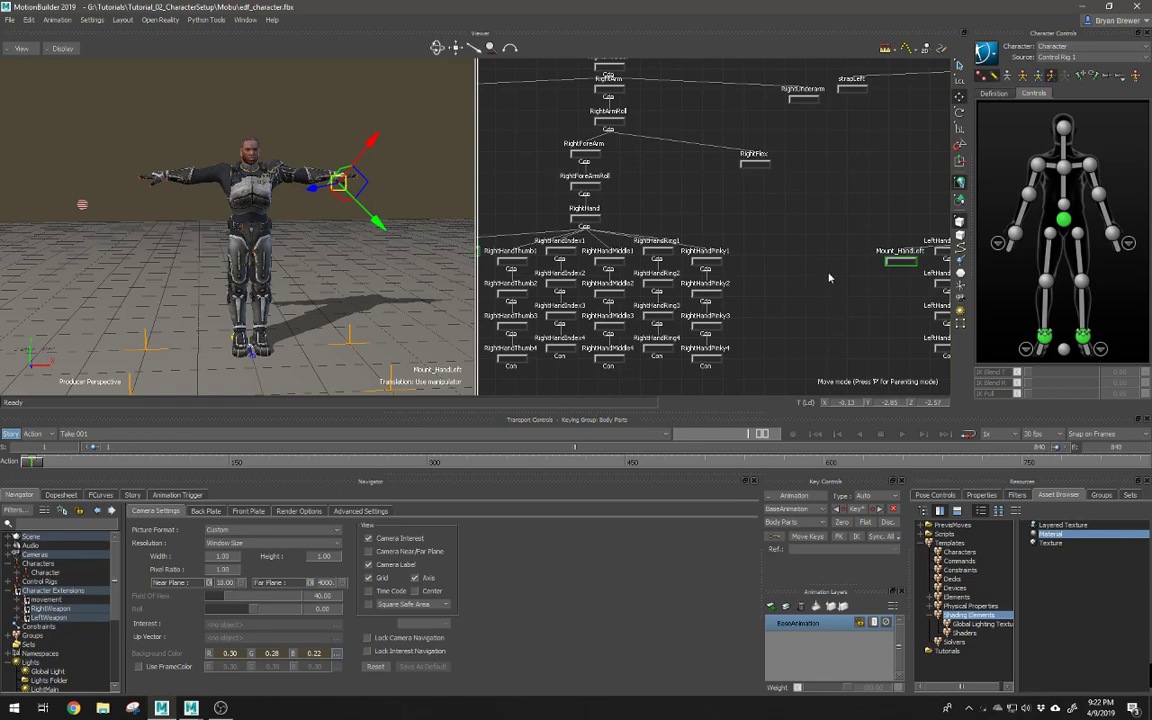
right_click_drag(256, 199, 332, 228, "alt")
middle_click_drag(336, 213, 322, 238, "alt")
scroll(322, 238, "down", 1)
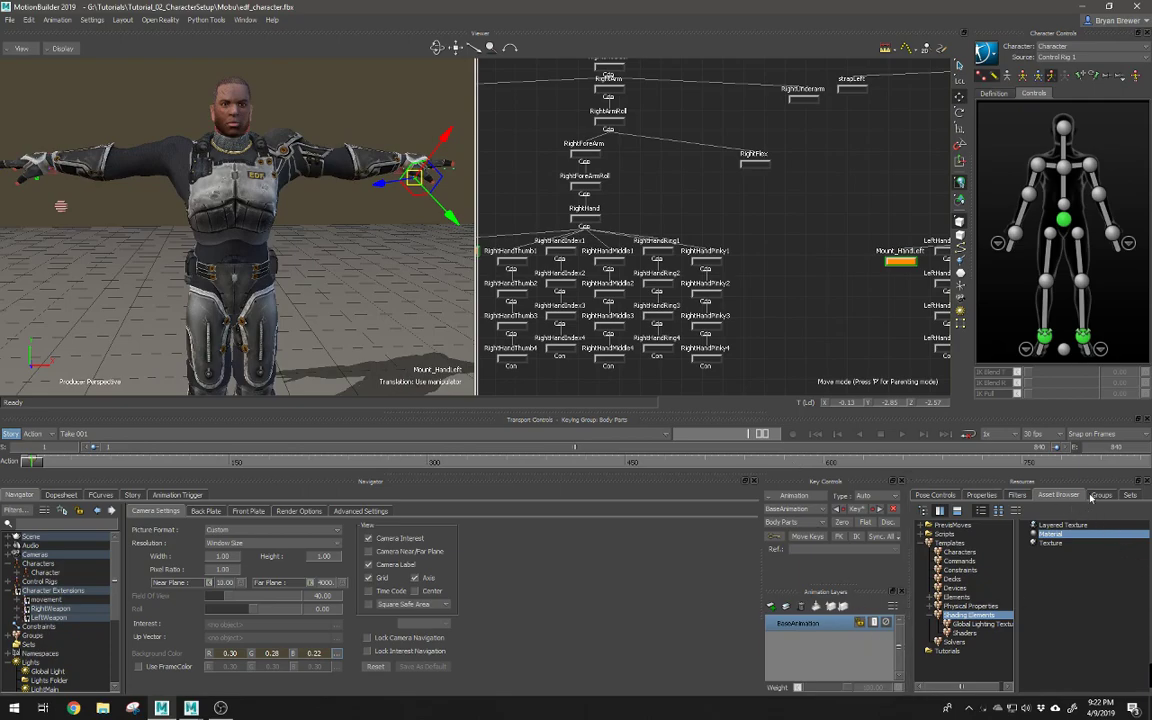
left_click(981, 495)
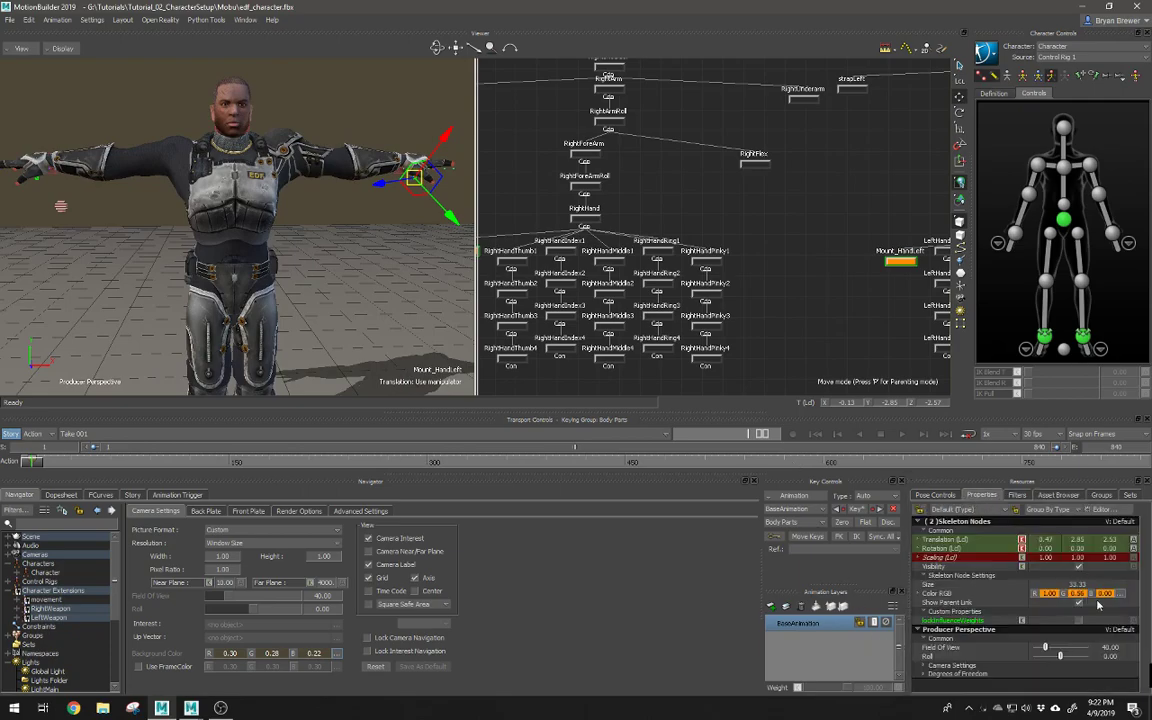
mouse_move(1080, 591)
left_mouse_down()
mouse_move(1097, 589)
mouse_move(1082, 568)
left_mouse_up()
Step: Examine the hand mounts and the soldier from the front and side, and test selecting the soldier mesh
left_click(384, 180)
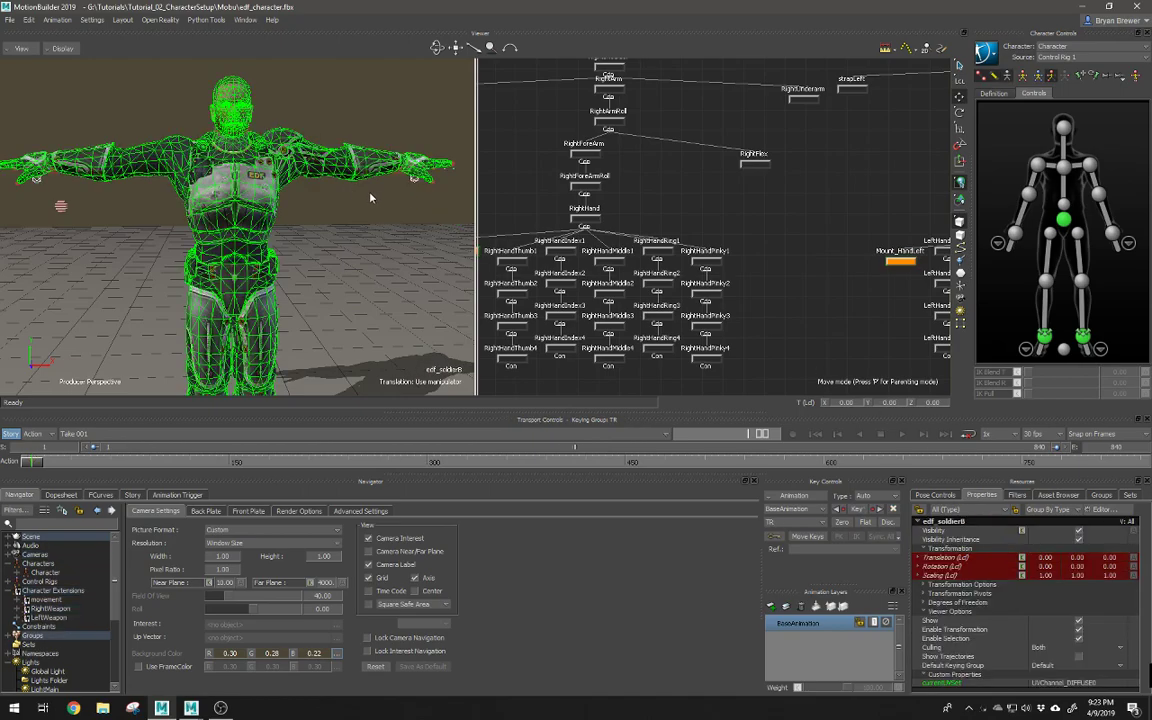
left_click(383, 214)
right_click_drag(383, 214, 322, 201, "alt")
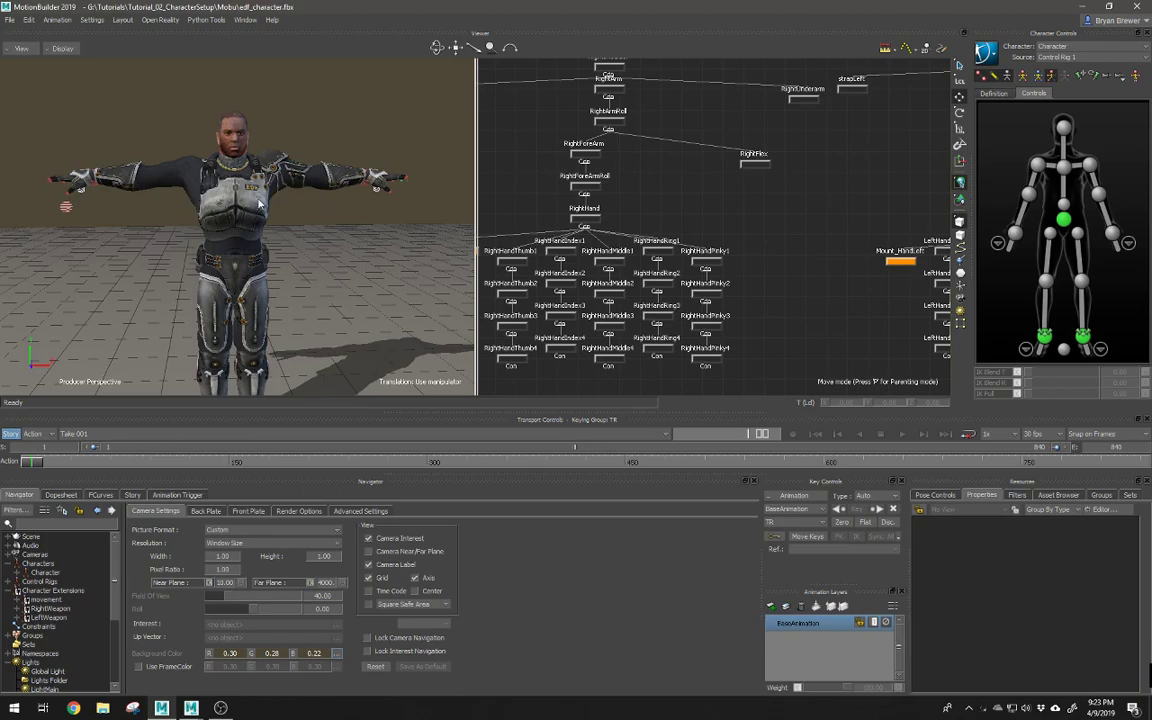
left_click(241, 178)
left_click(318, 232)
left_click_drag(270, 186, 105, 197, "alt")
left_click_drag(272, 236, 328, 223, "alt")
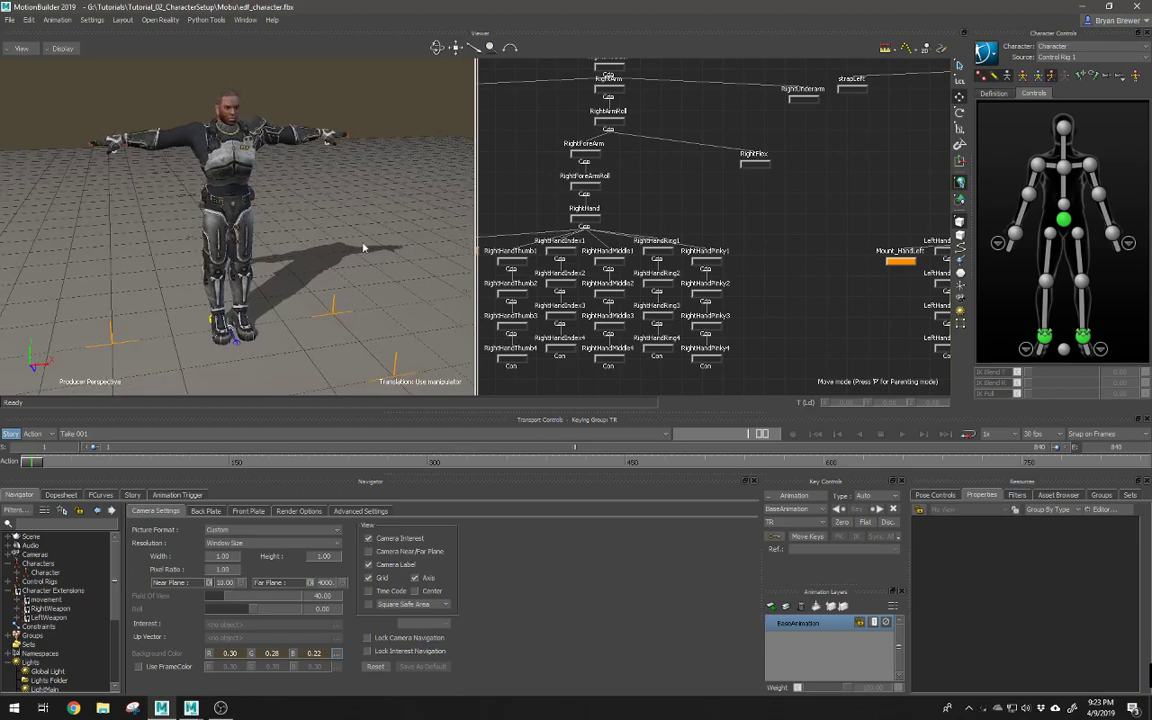
Step: Delete the Mesh group and the other existing group from the scene
left_click(1101, 495)
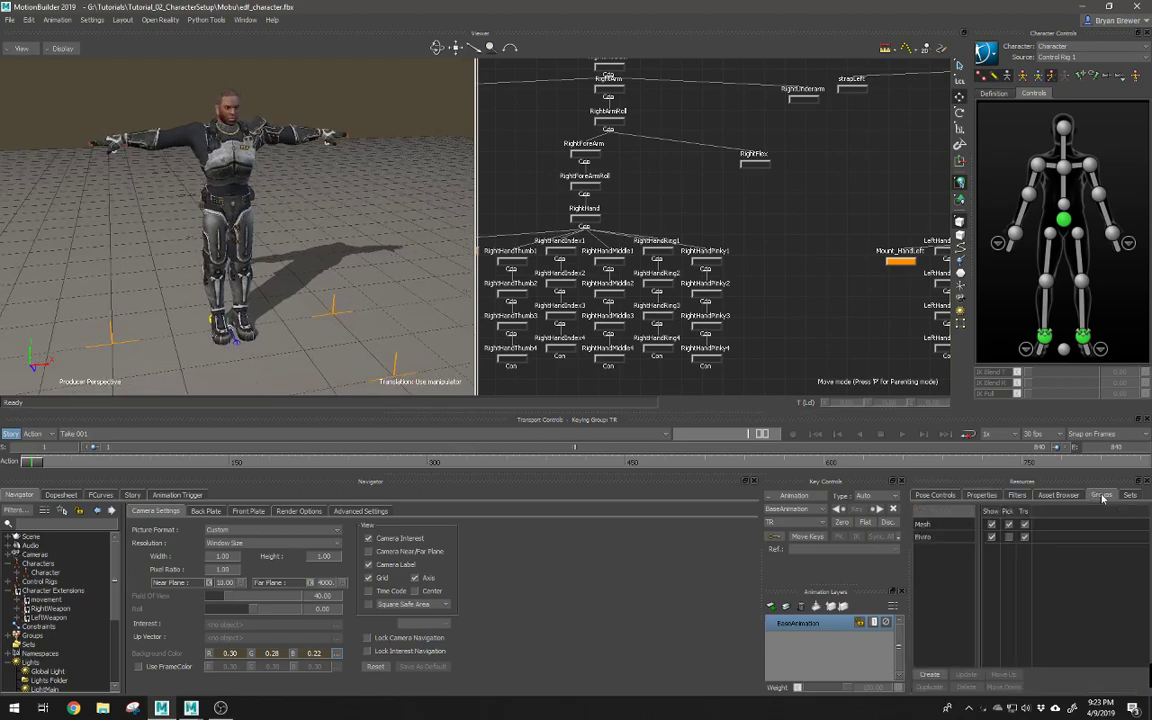
double_click(925, 527)
left_click(924, 540)
left_click(925, 527)
left_click(928, 540)
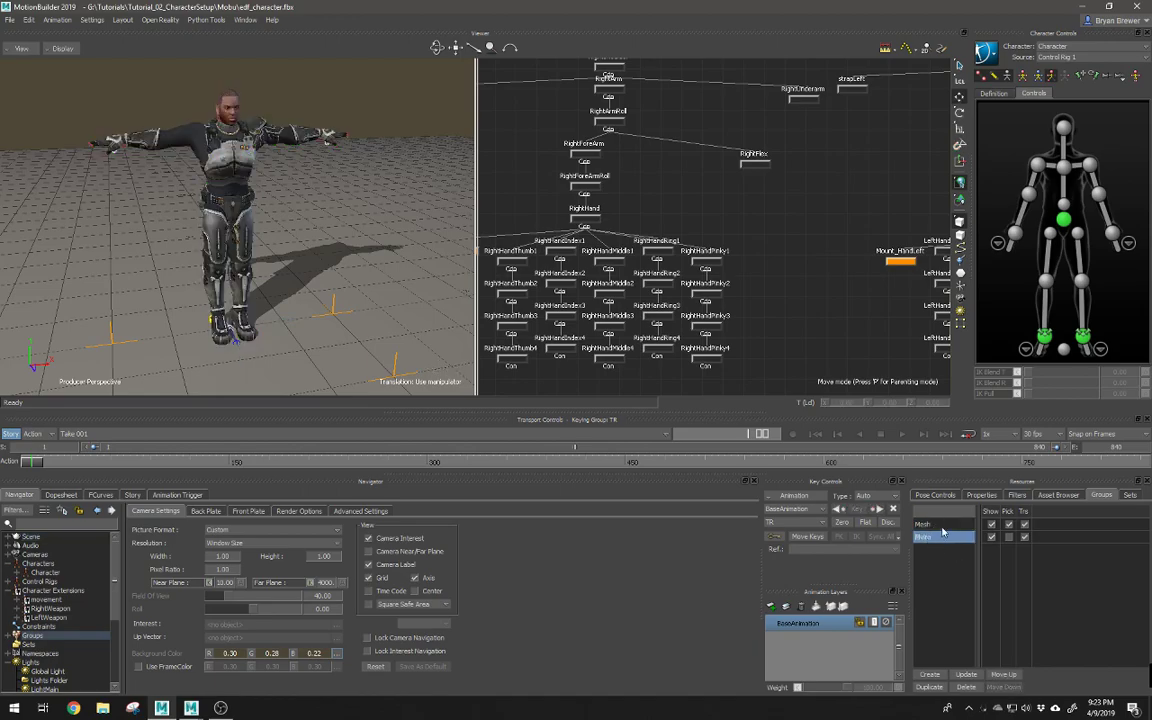
left_click(925, 524)
left_click(931, 541, "ctrl")
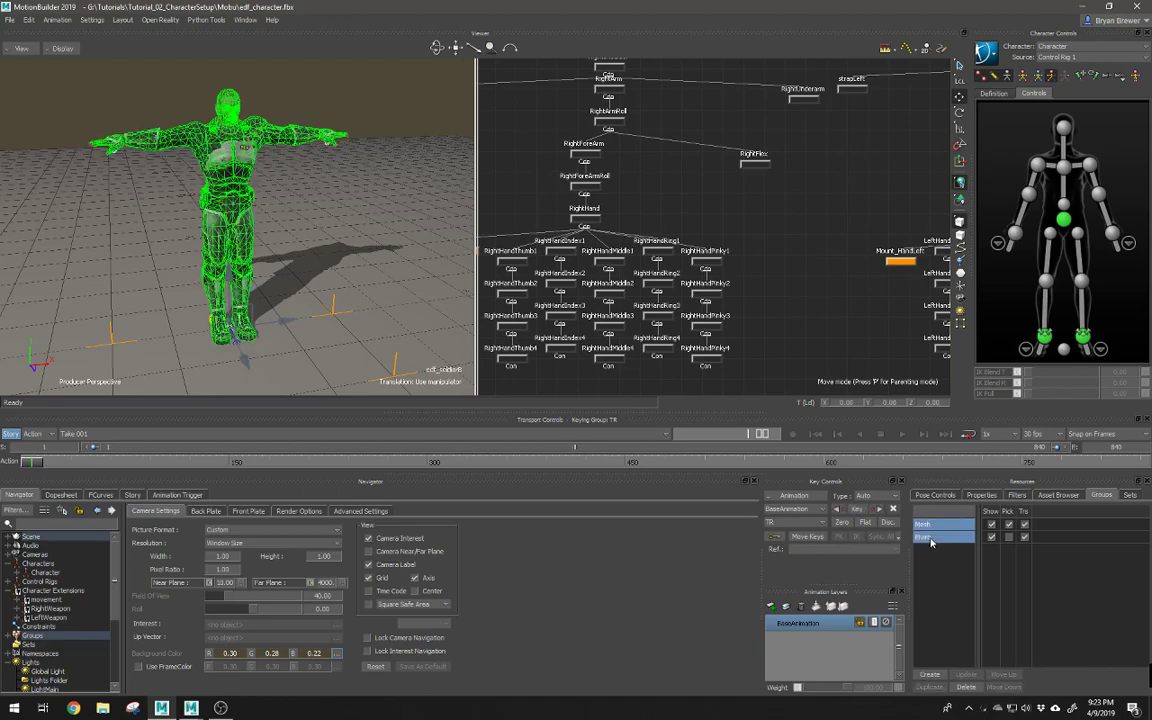
left_click(972, 688)
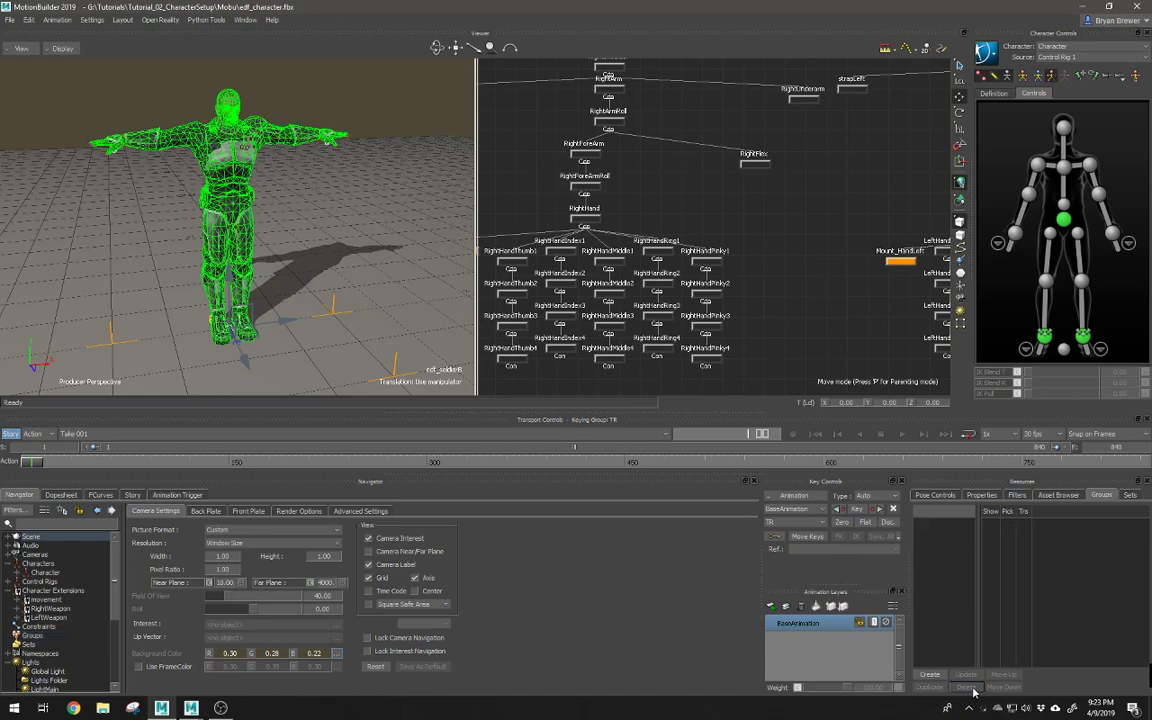
Step: Create a group from the edf_soldier mesh and toggle its visibility off and back on
left_click(800, 228)
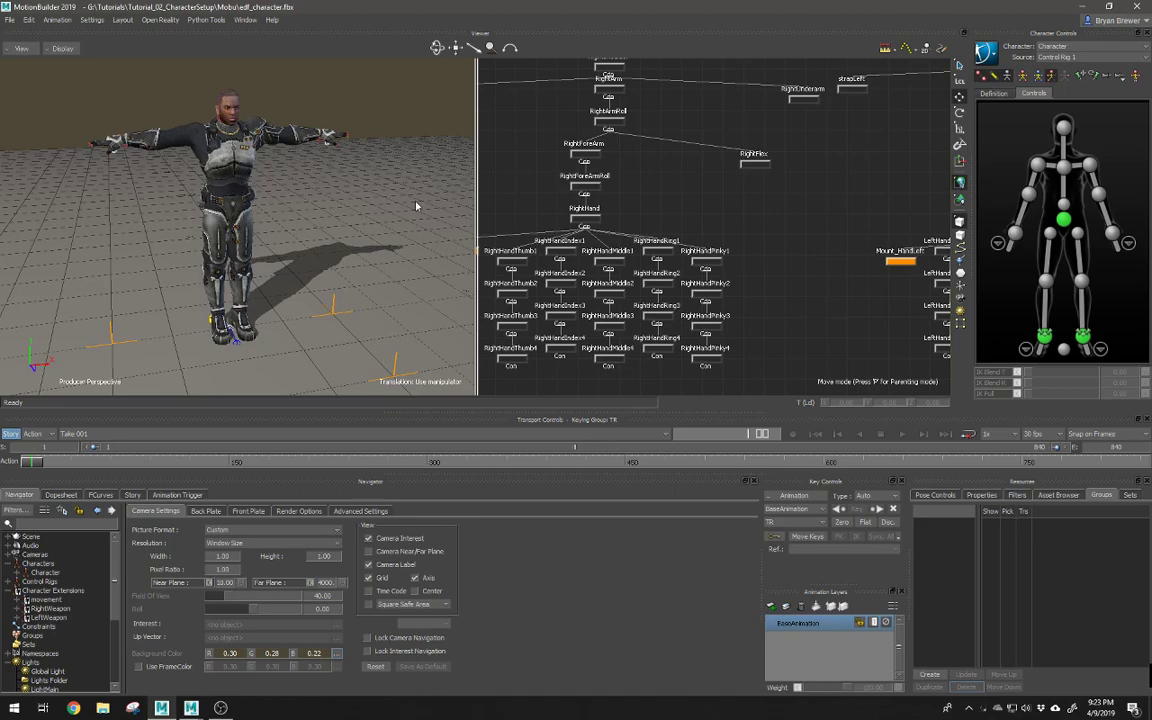
left_click(232, 153)
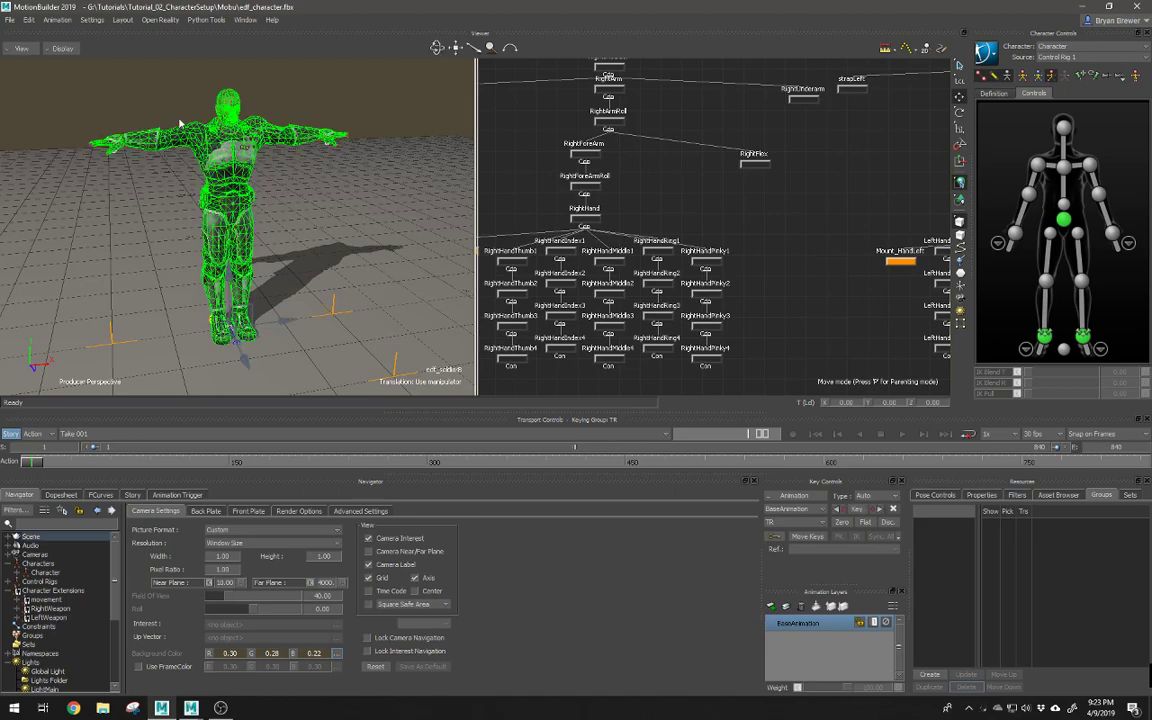
left_click(929, 676)
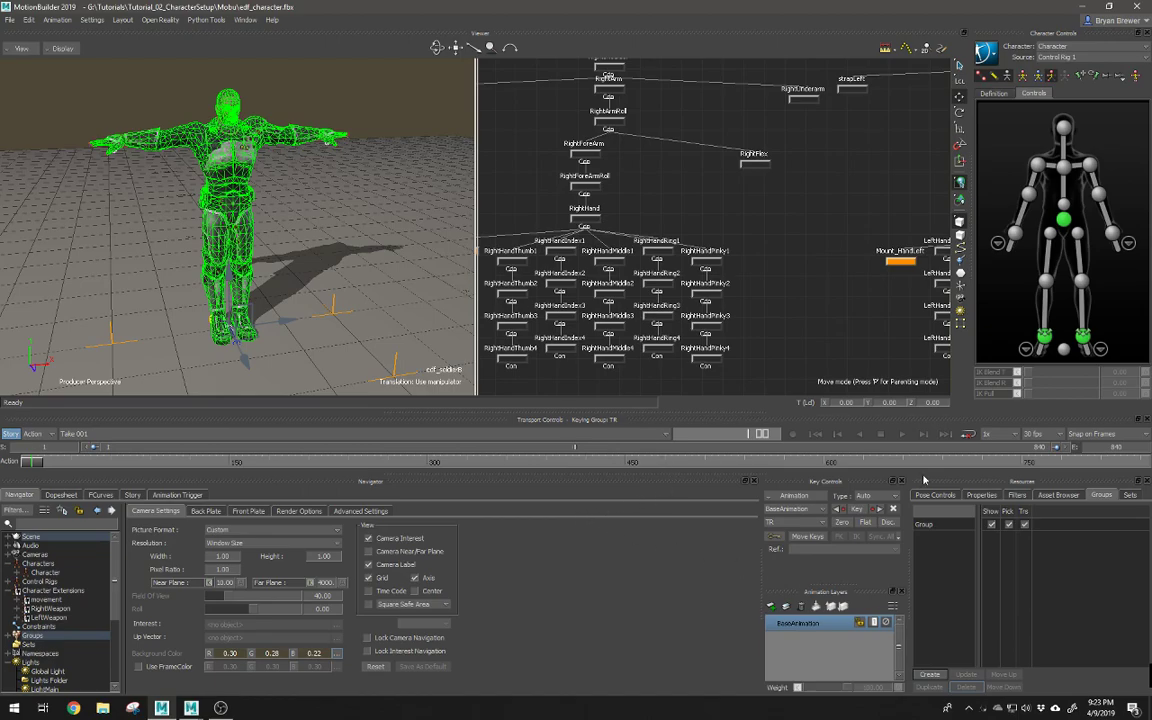
left_click(991, 525)
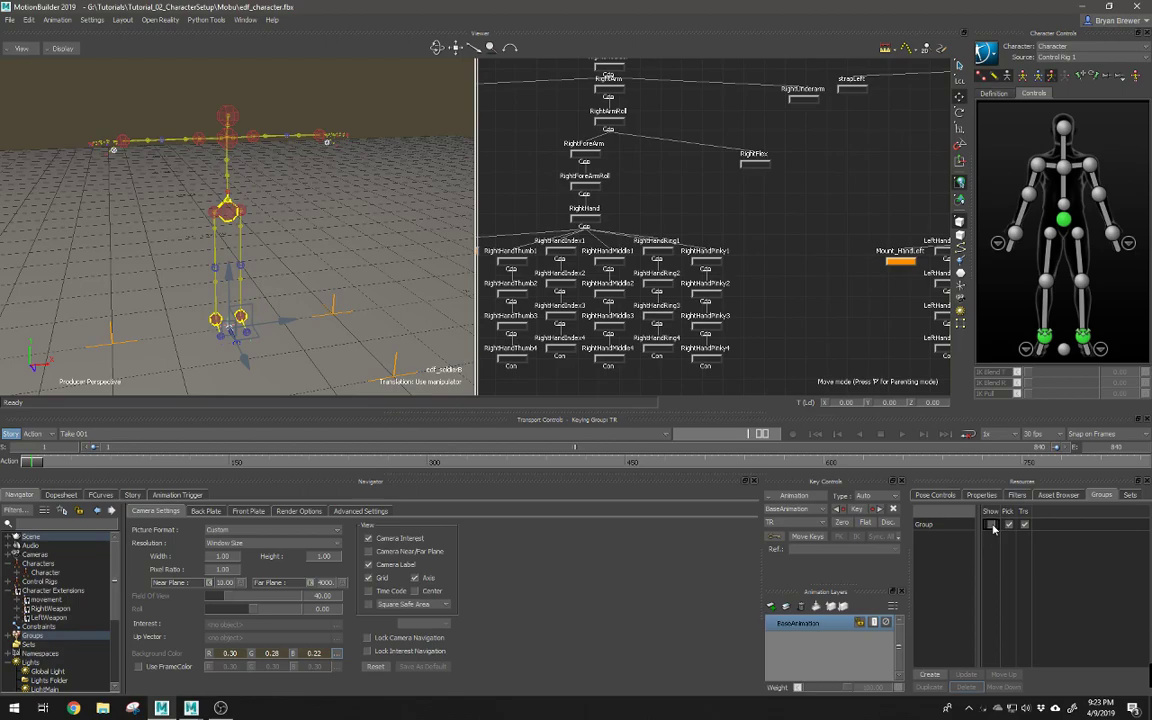
left_click(991, 525)
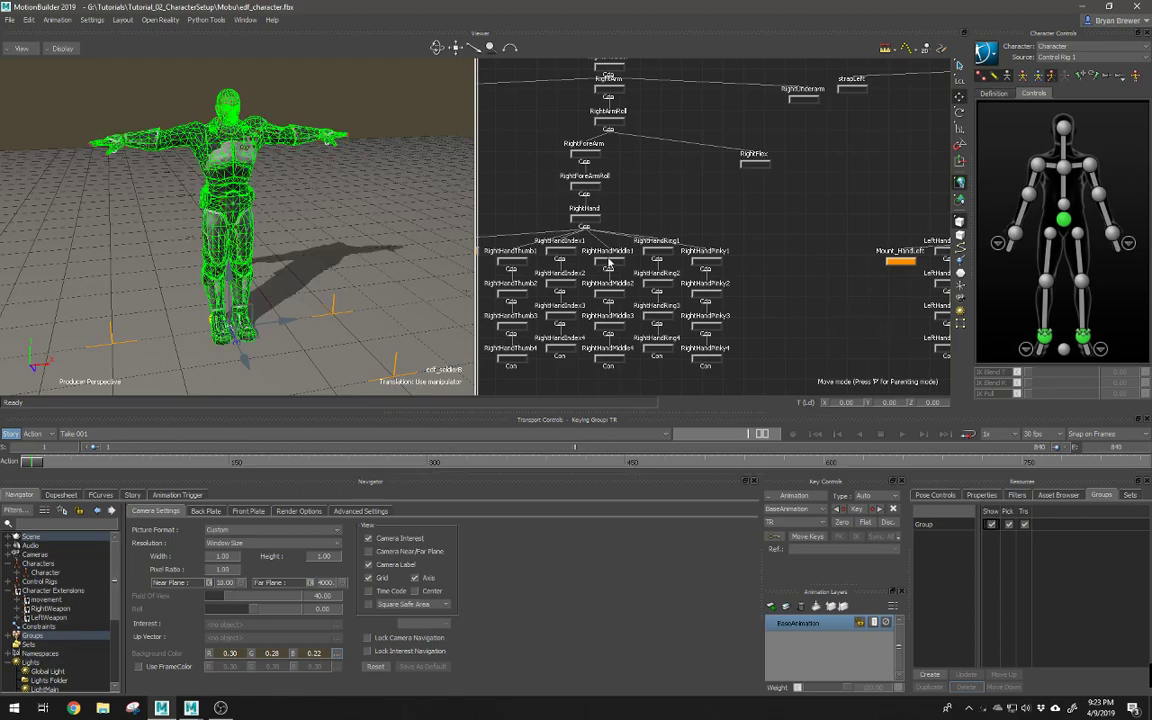
Step: Make the soldier mesh group unpickable, then test selecting on the character and toggle the group's visibility
left_click(440, 162)
left_click(1008, 524)
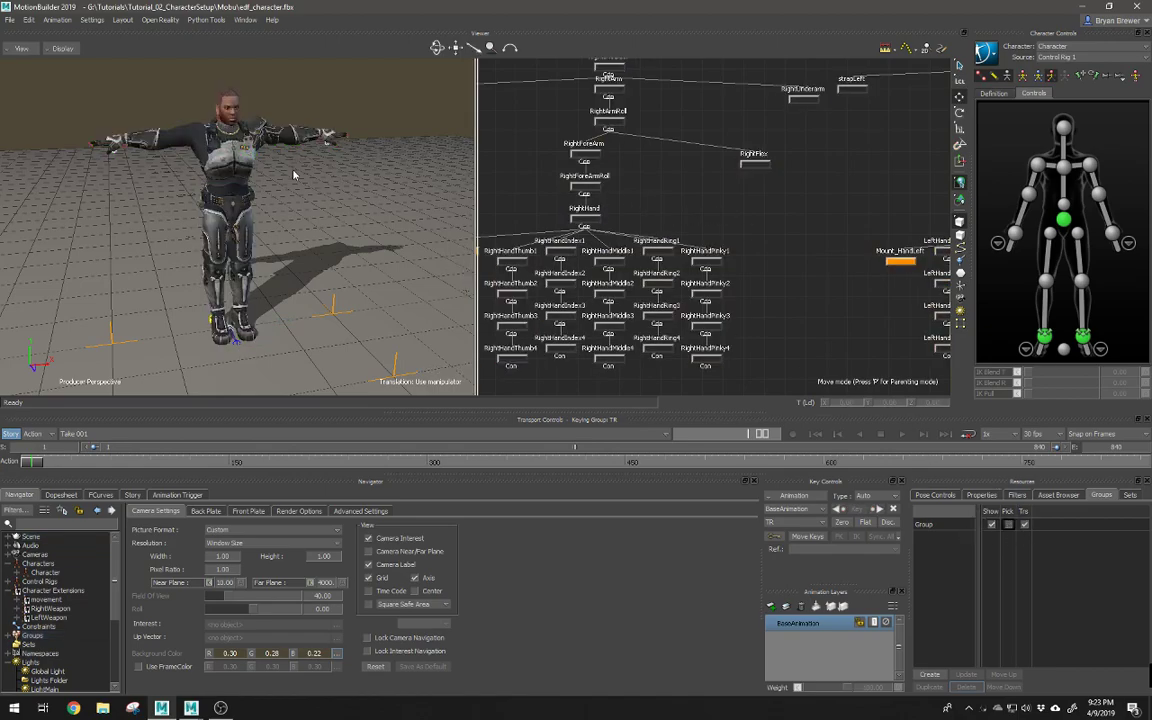
left_click(196, 167)
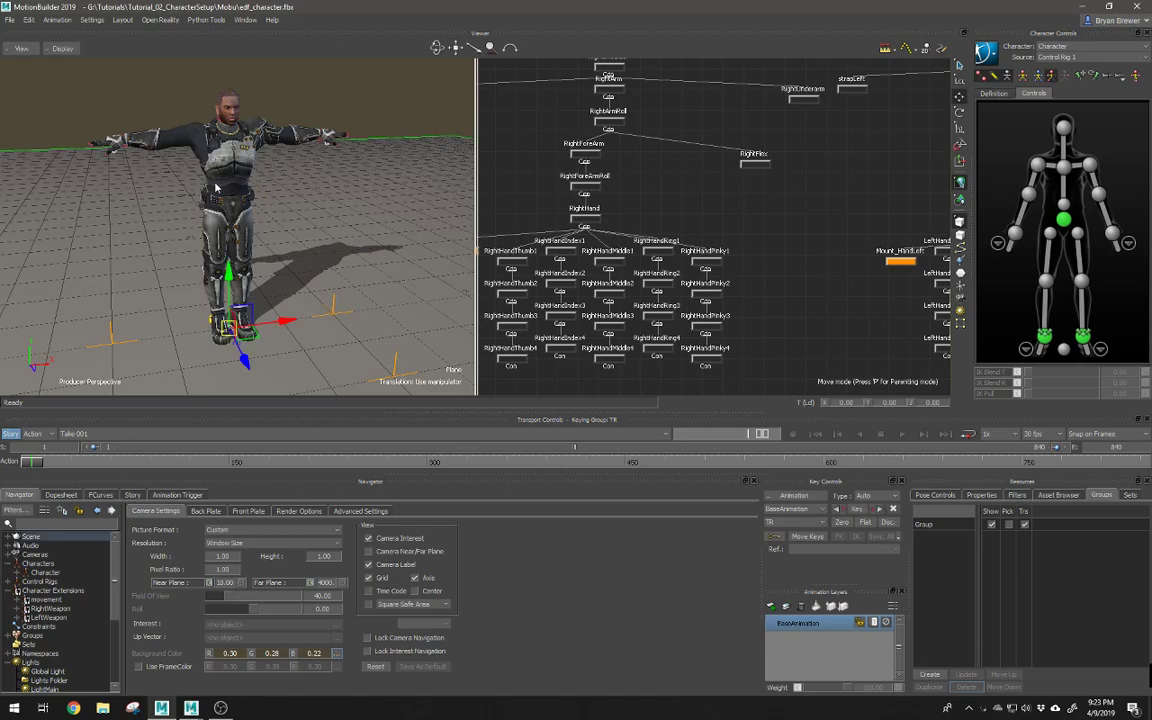
left_click_drag(282, 107, 206, 210)
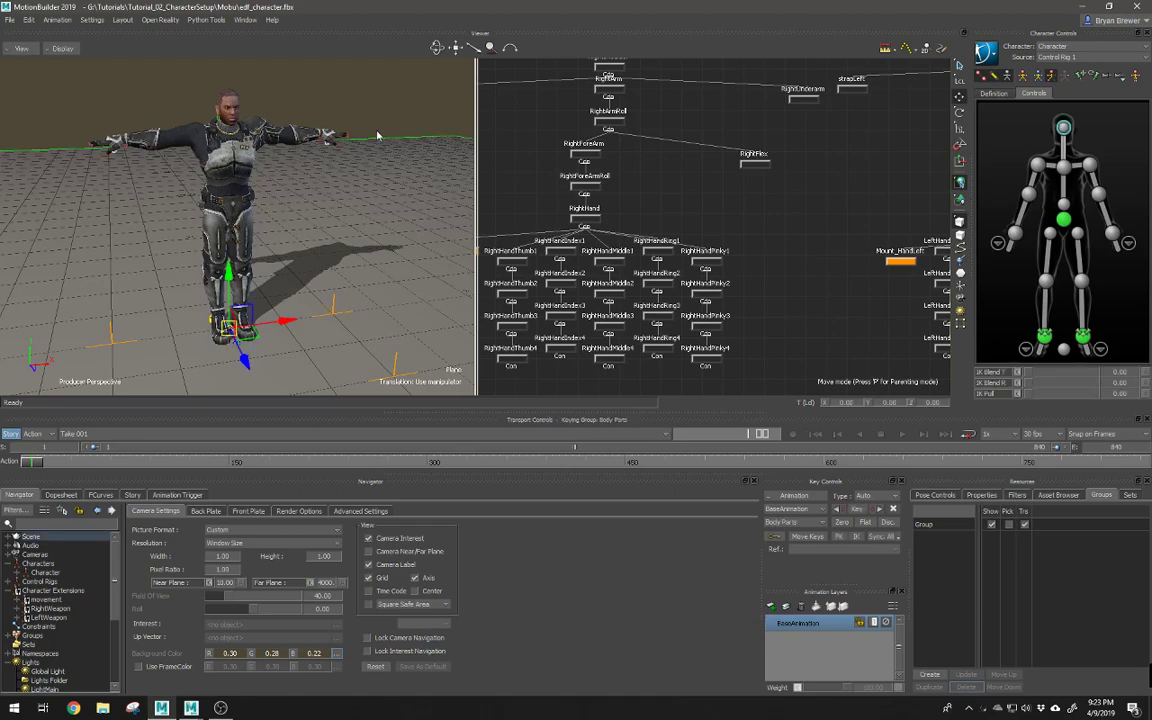
left_click(351, 100)
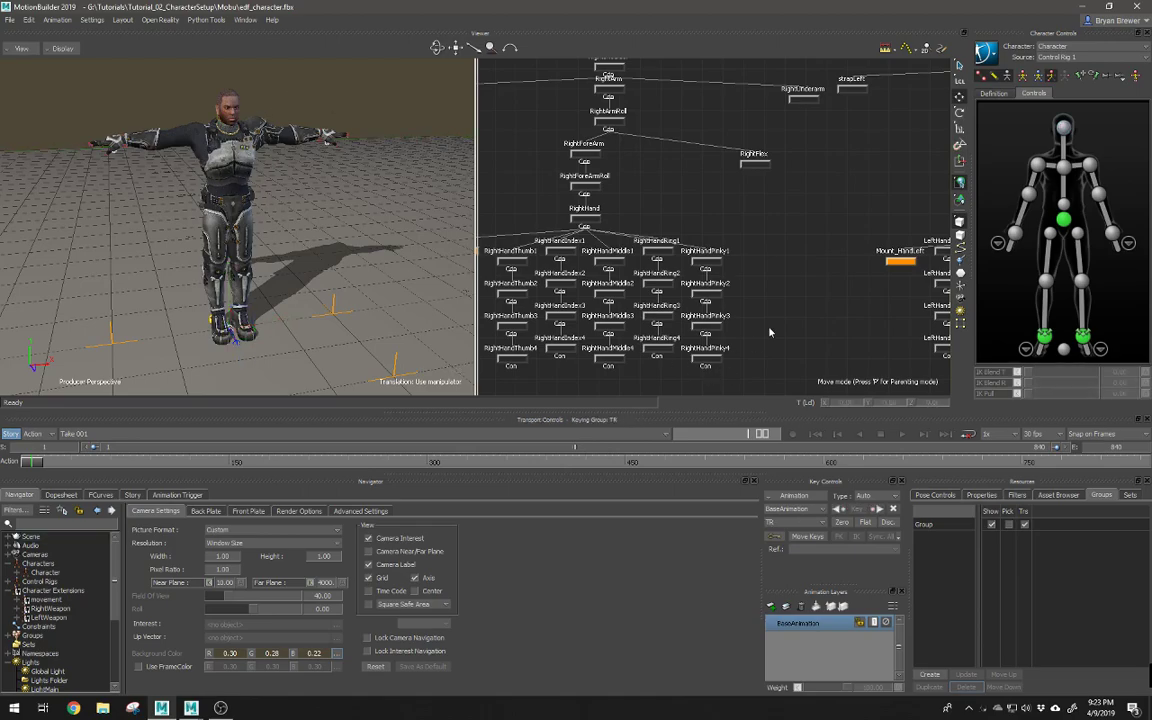
left_click(993, 525)
left_click(993, 525)
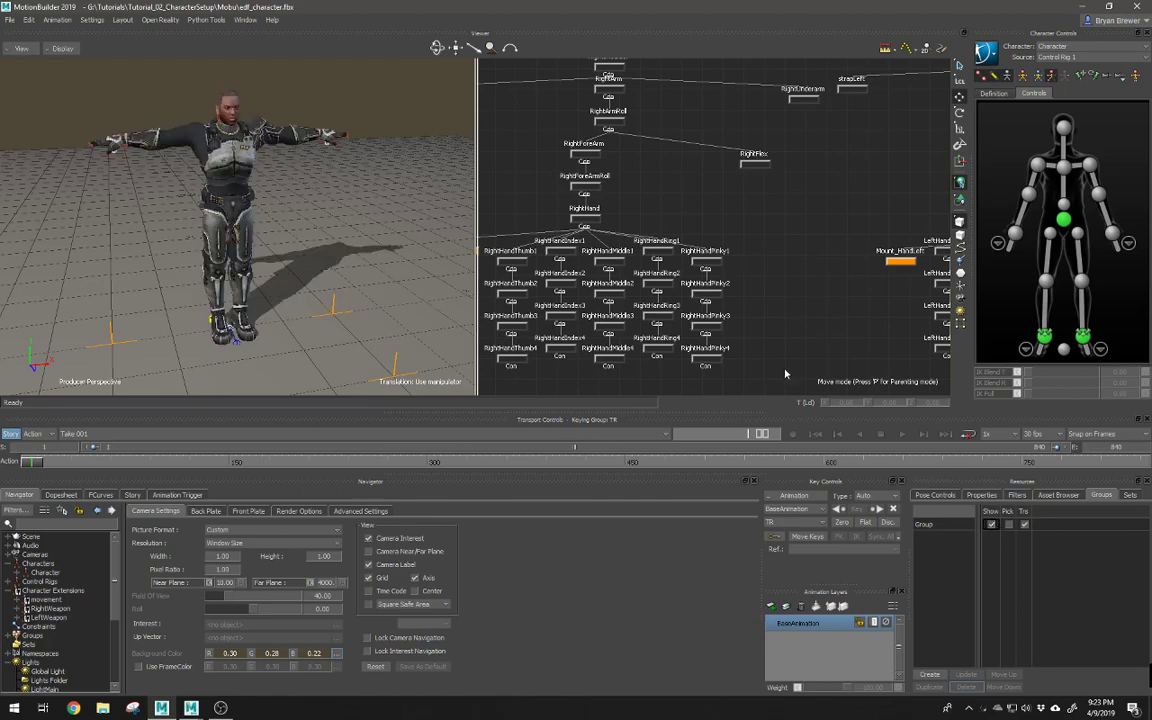
Step: Parent the Shadow node under the Plane node in the schematic
scroll(782, 226, "down", 6)
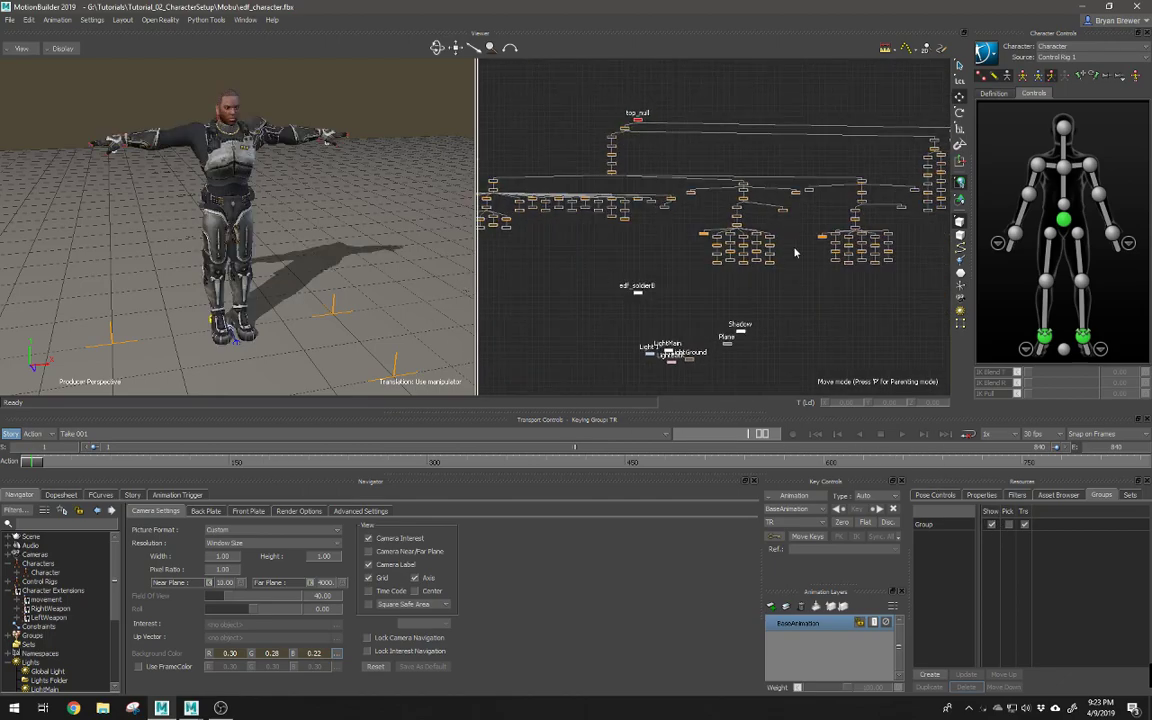
scroll(780, 225, "up", 5)
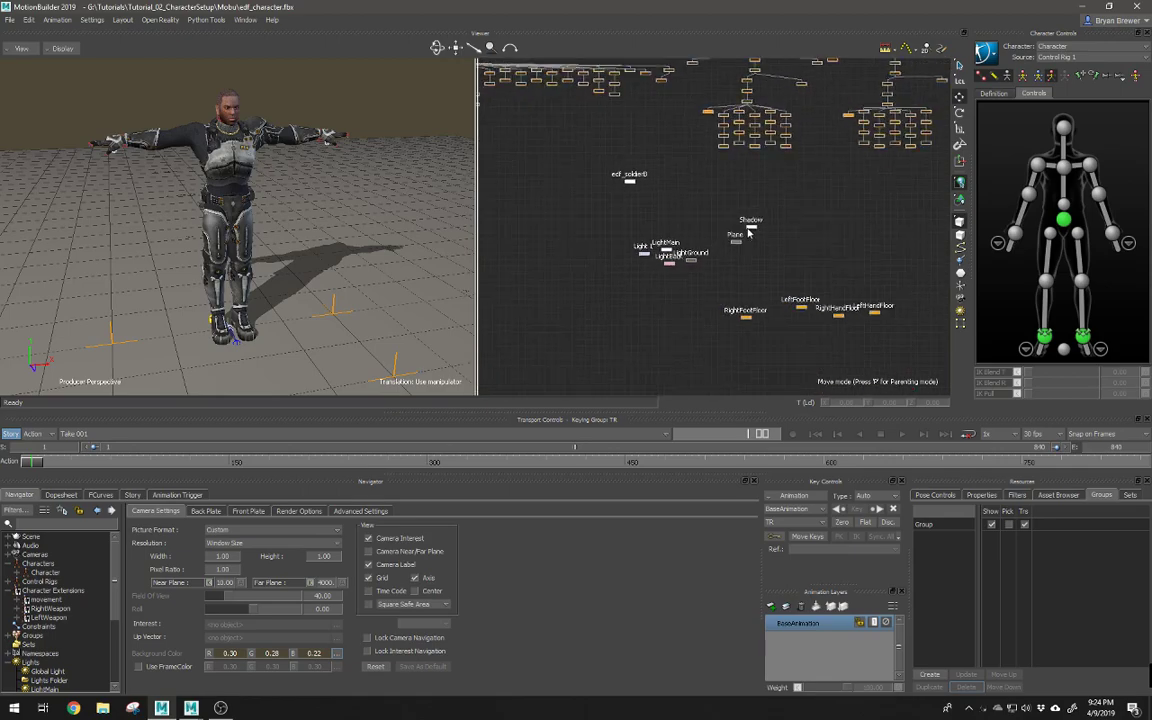
scroll(822, 232, "down", 1)
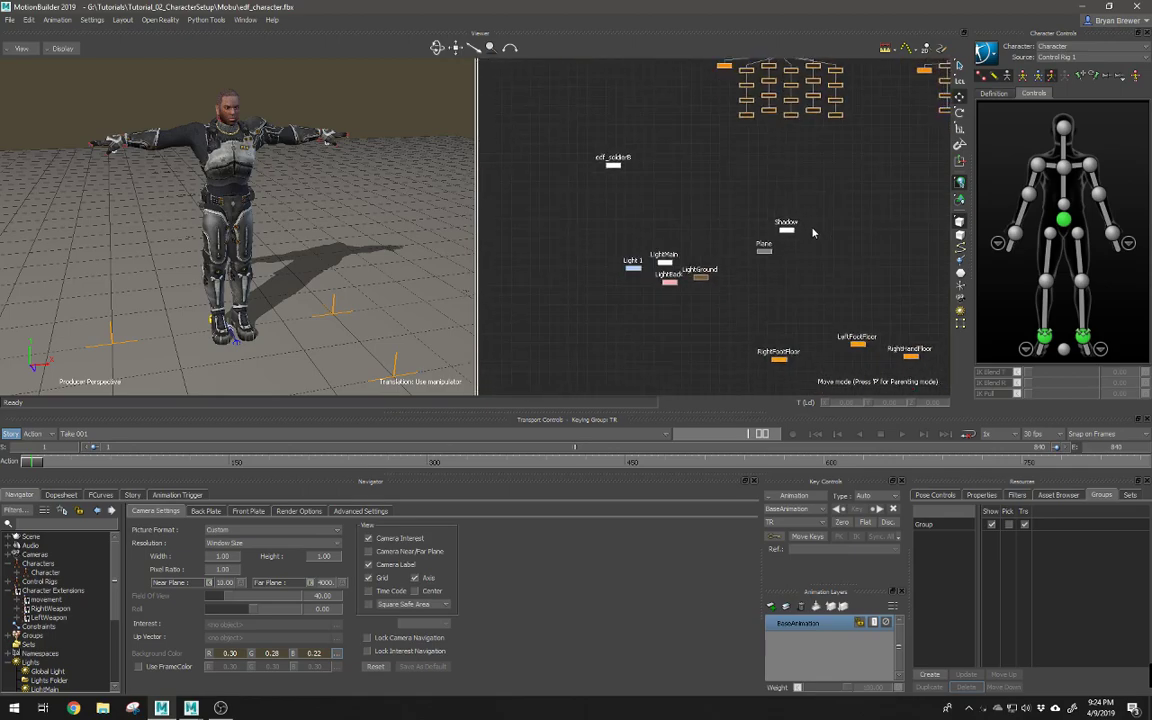
left_click(765, 252)
left_click_drag(767, 255, 769, 252, "alt")
left_click(779, 242)
left_click(820, 242)
Step: Create a second group from the four lights, the floor plane and its shadow, make it unpickable, and test its visibility
left_click_drag(815, 228, 612, 296)
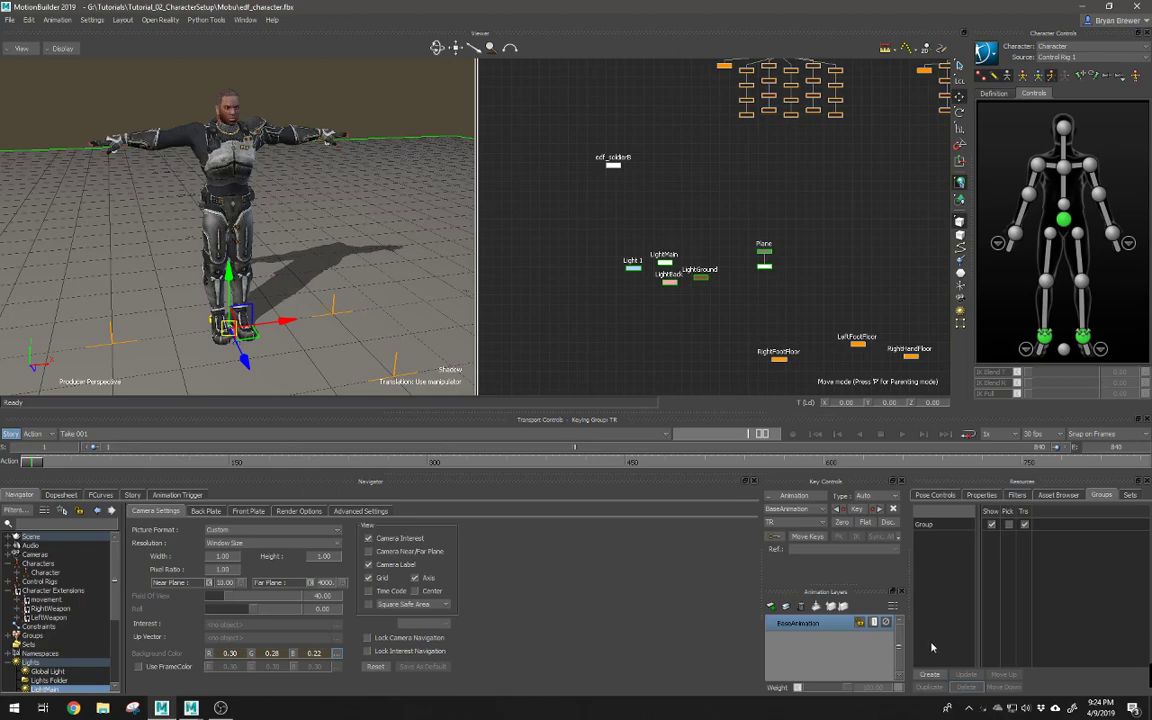
left_click(929, 676)
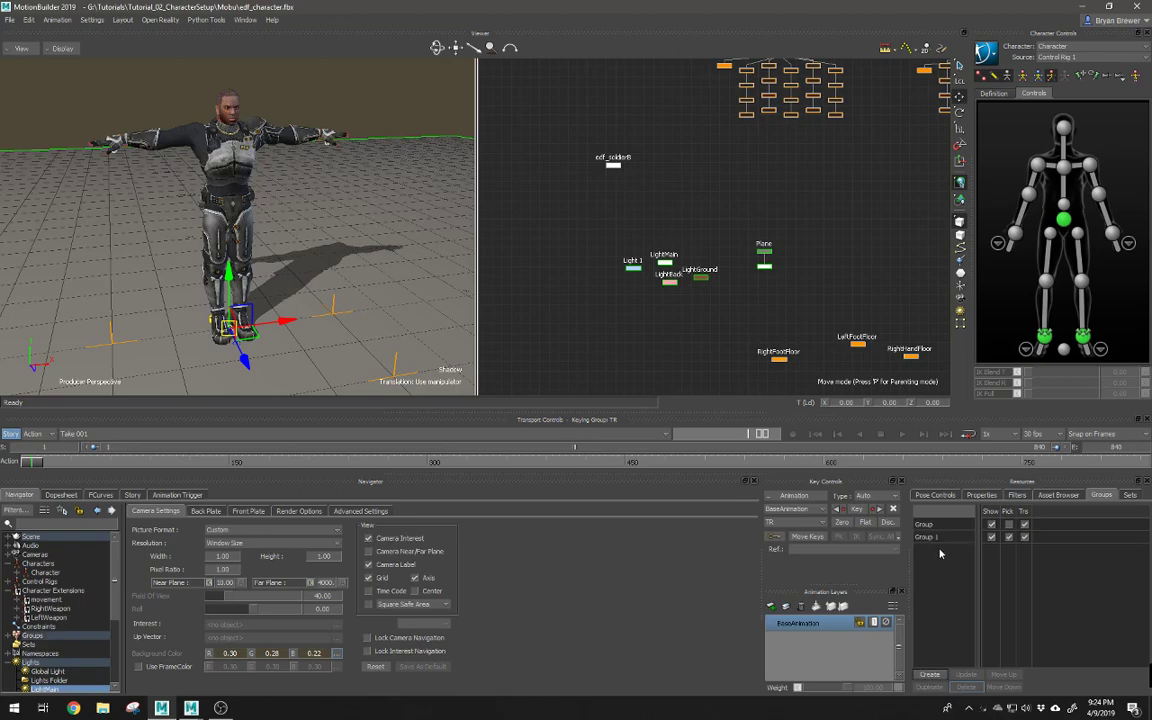
left_click(991, 538)
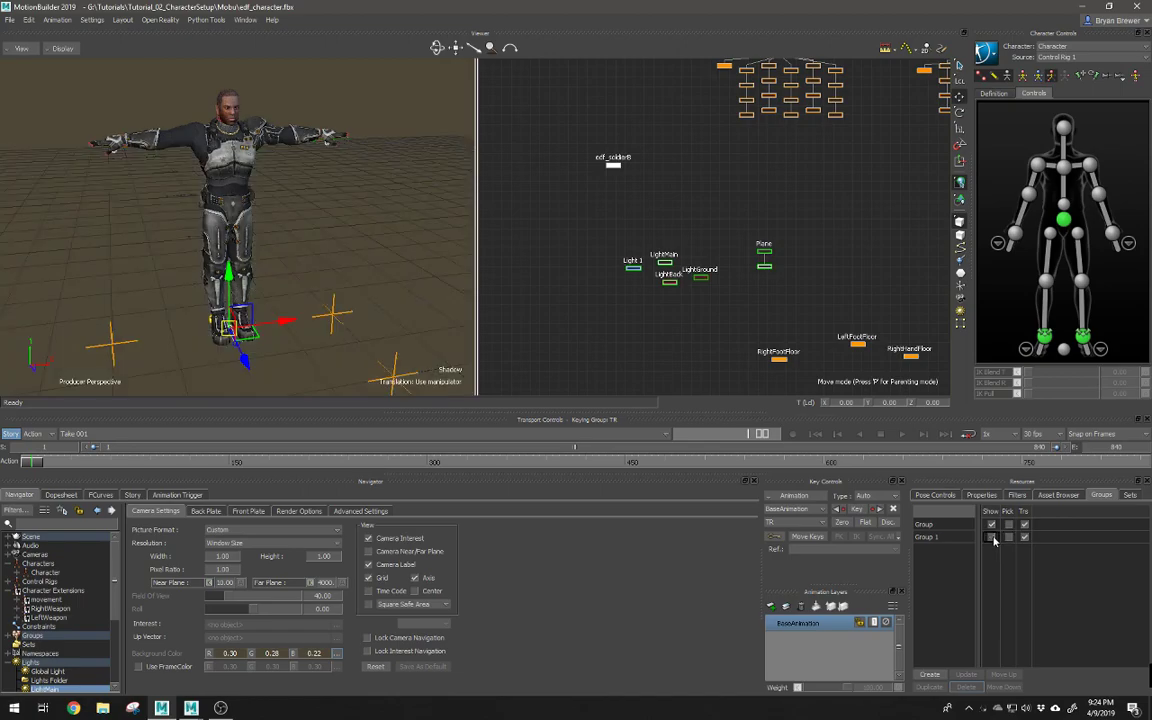
left_click(991, 538)
Step: Select the light nodes and toggle Group 1's visibility off and on to check its effect on the lighting and floor
left_click(774, 287)
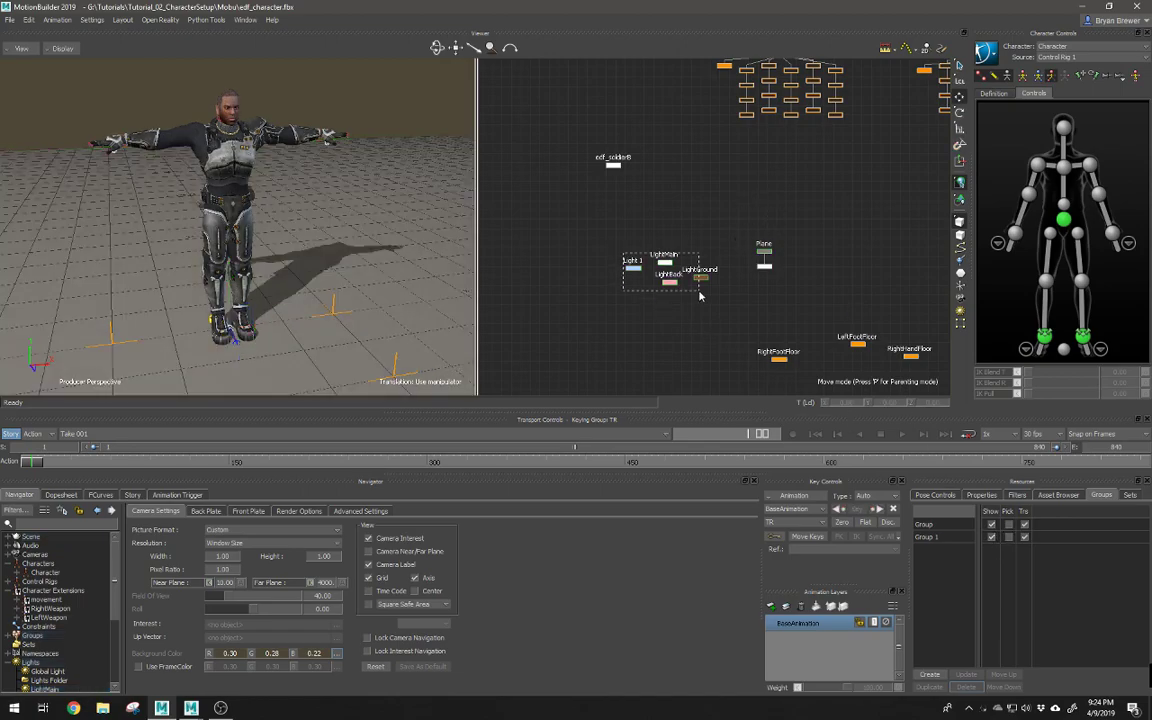
left_click_drag(700, 296, 700, 296)
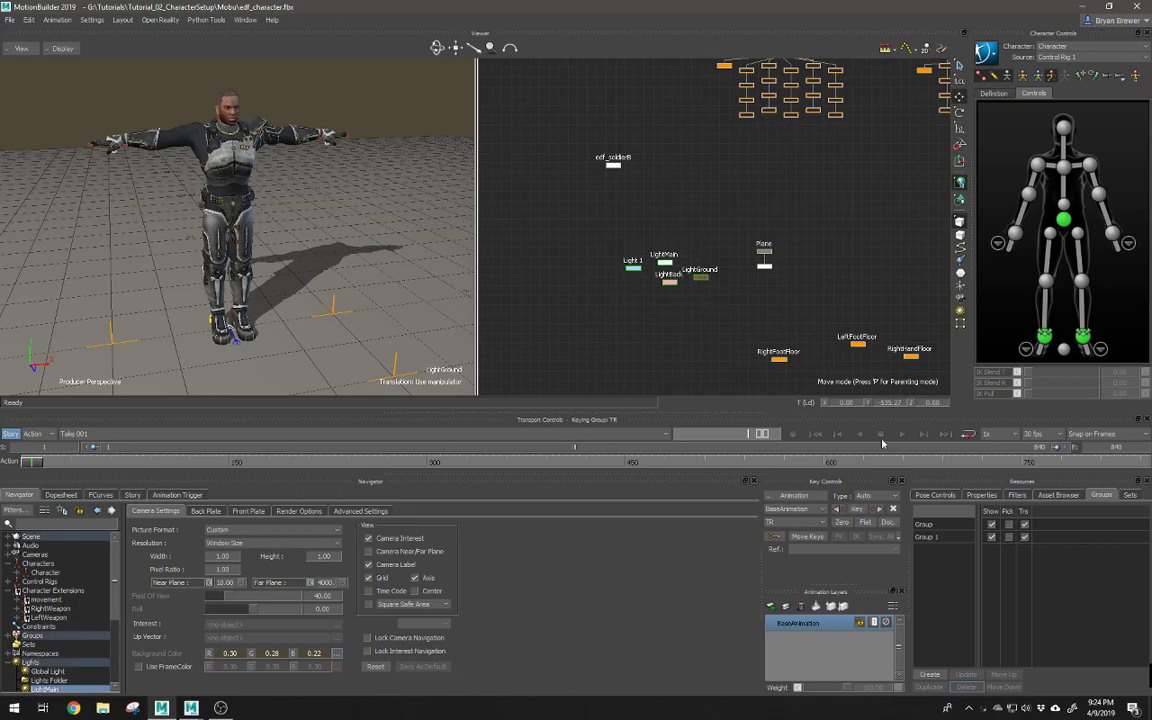
left_click(991, 538)
left_click(991, 538)
left_click(991, 538)
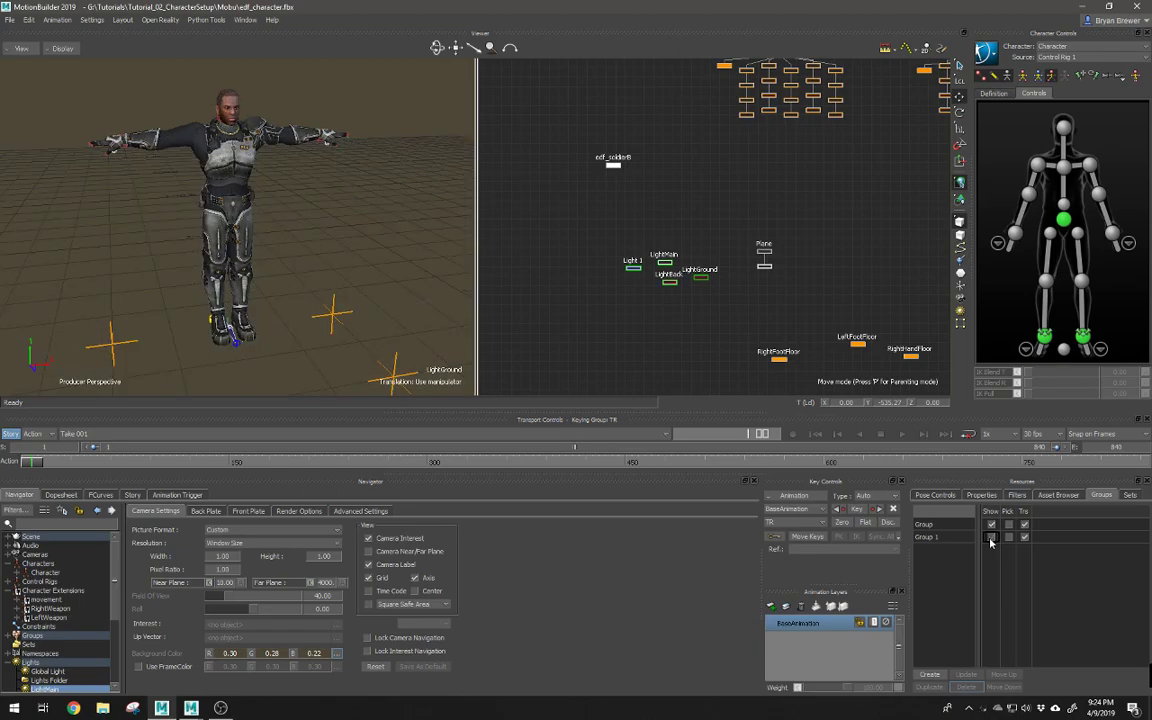
left_click(991, 538)
left_click(680, 324)
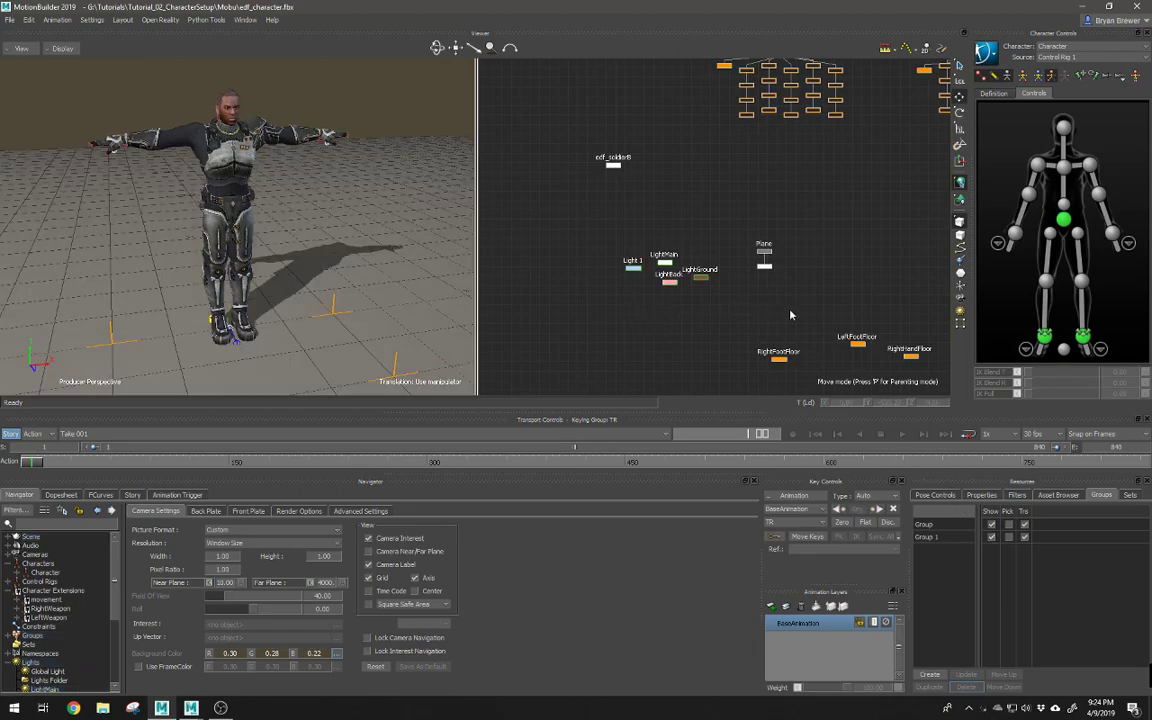
Step: Test picking the floor markers and the ground near the character, and view the soldier's upper body closer
left_click(334, 298)
left_click(300, 232)
left_click(333, 304)
left_click(521, 316)
middle_click_drag(212, 221, 268, 270, "alt")
scroll(268, 270, "up", 2)
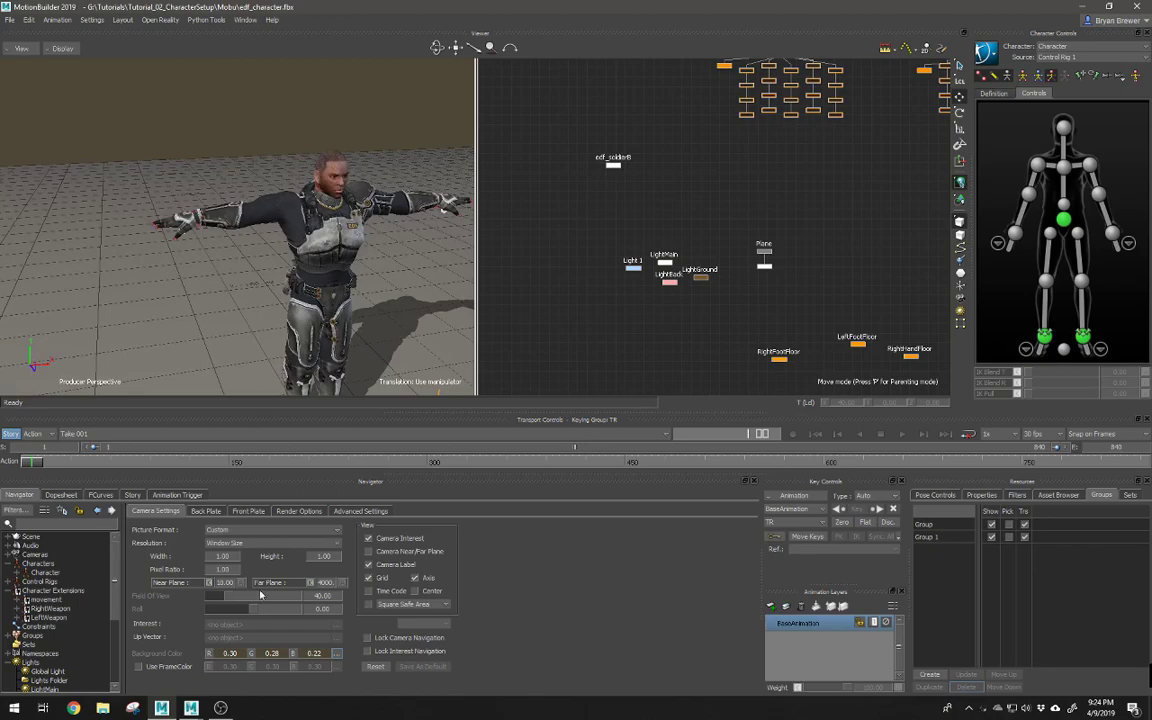
Step: Create a Handle element from the templates and attach it to the soldier's right-hand mount, Mount_HandRight
left_click(1060, 496)
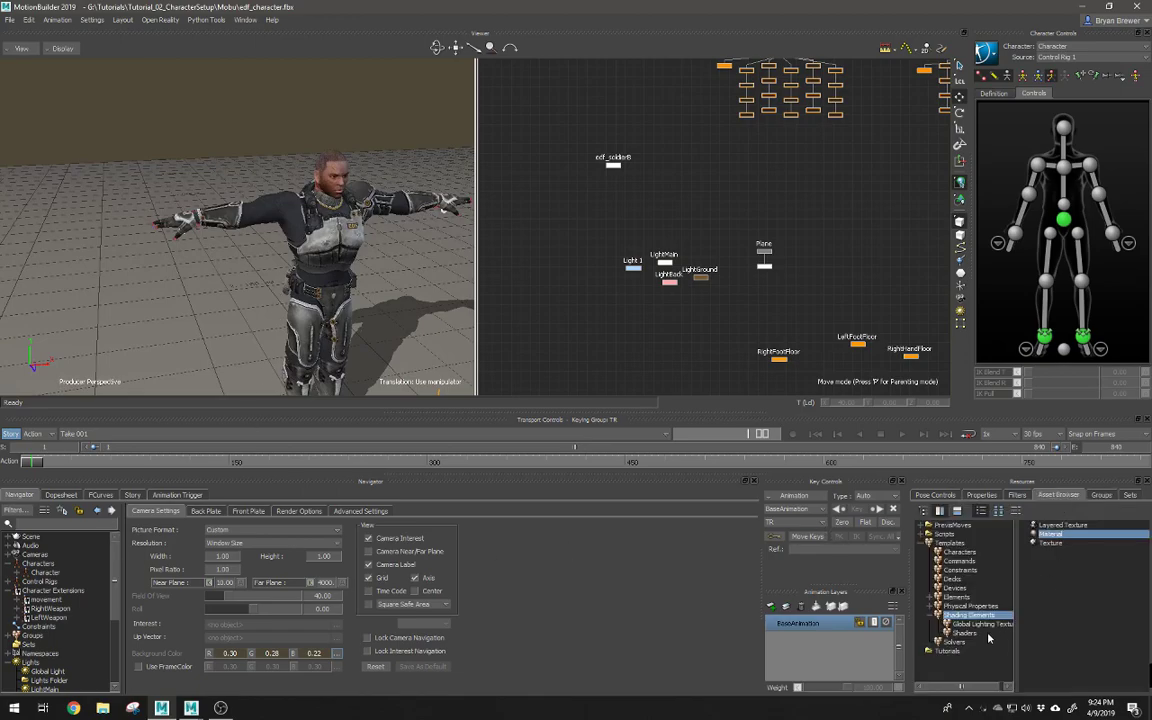
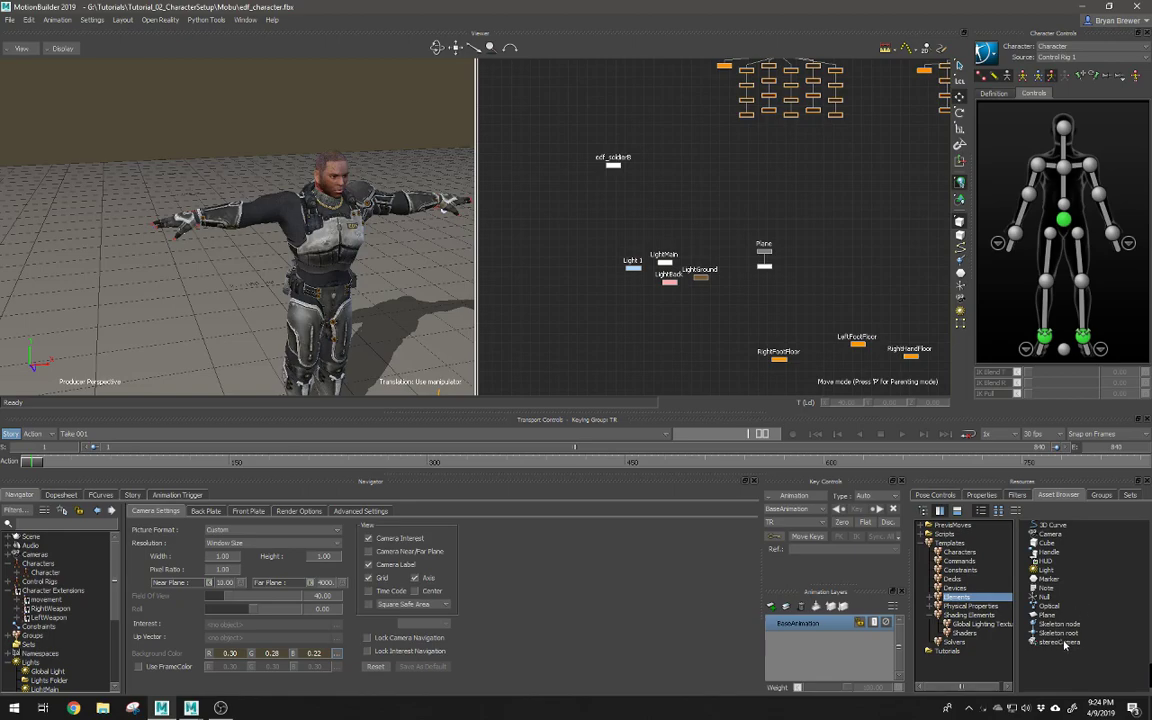
left_click(1048, 553)
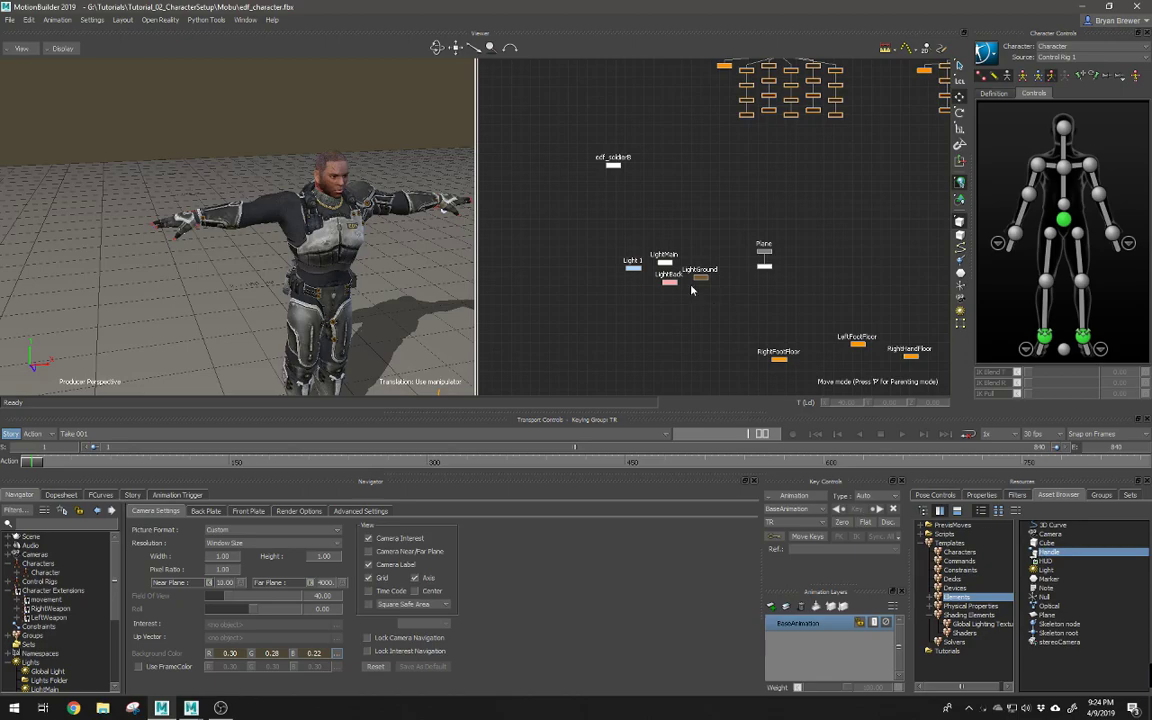
right_click_drag(160, 199, 278, 232, "alt")
left_click_drag(278, 232, 305, 206, "alt")
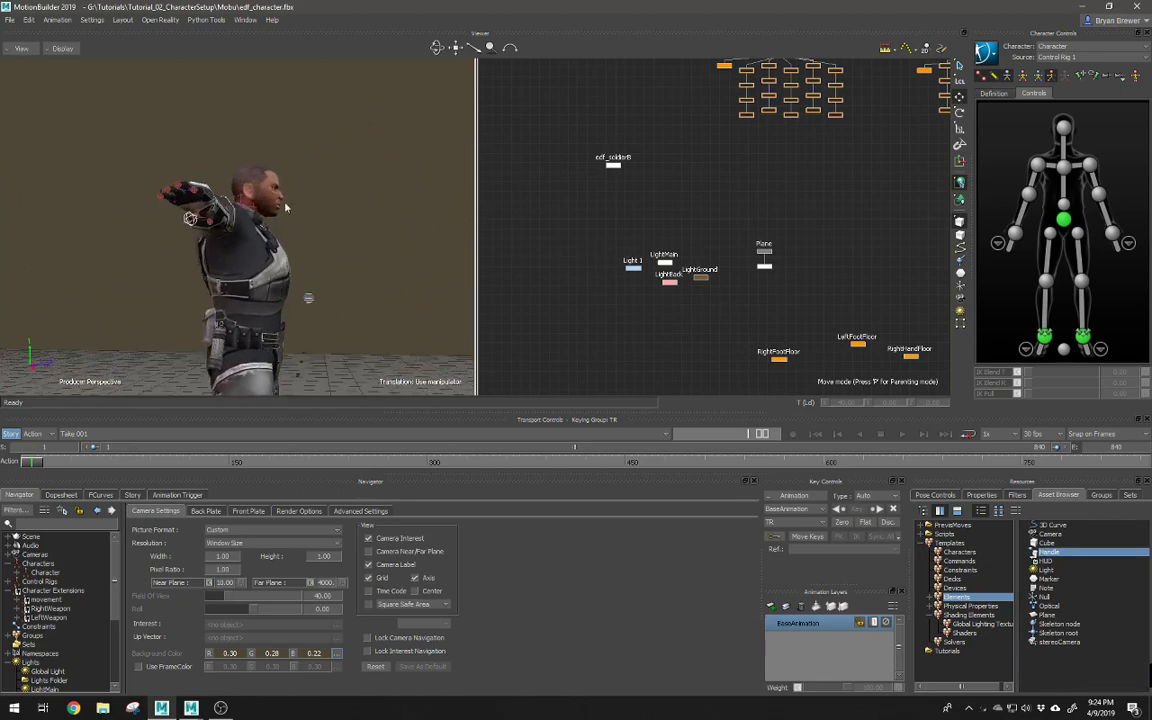
left_click(189, 218)
left_click_drag(189, 218, 236, 254, "alt")
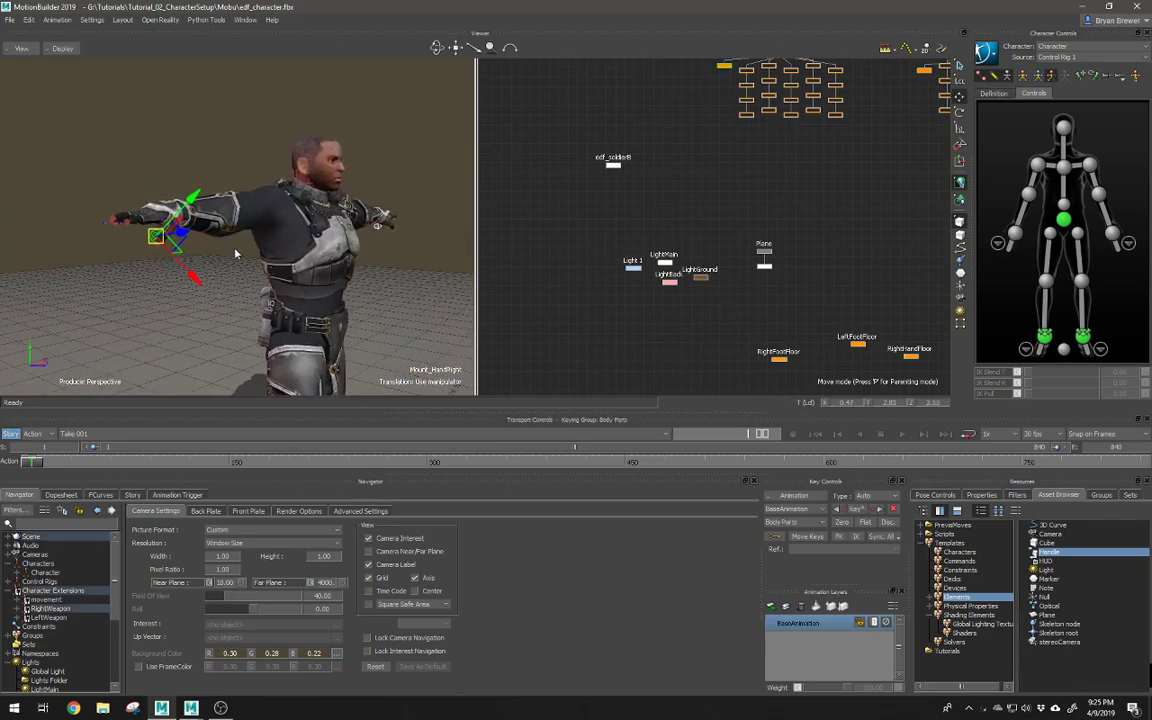
middle_click_drag(232, 237, 288, 243, "alt")
left_click_drag(288, 243, 241, 236, "alt")
middle_click_drag(241, 236, 217, 209, "alt")
middle_click_drag(775, 254, 775, 395, "alt")
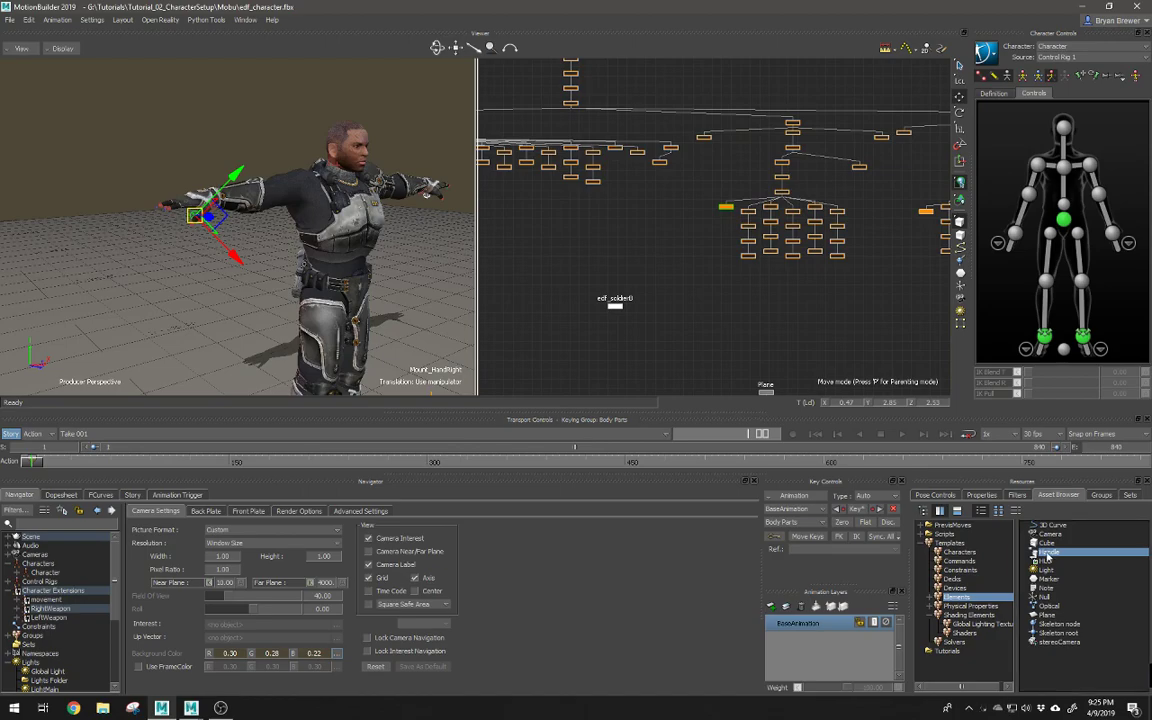
left_click(728, 209)
left_click_drag(333, 174, 472, 190, "alt")
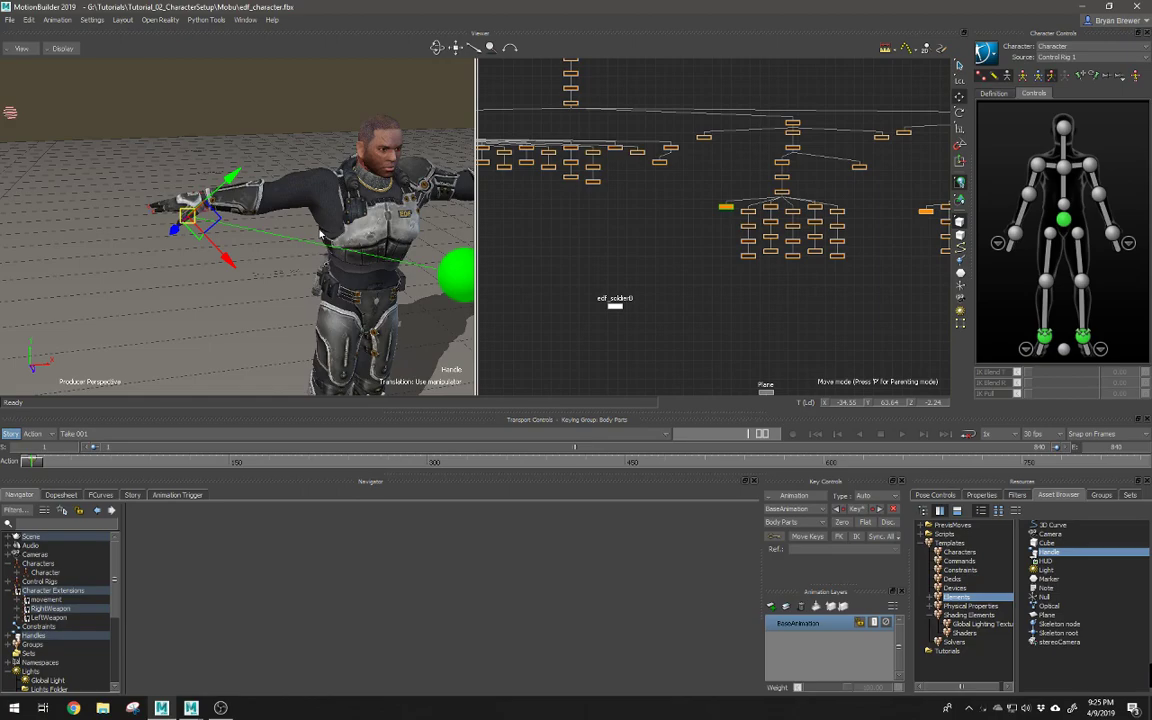
Step: Test picking the right-hand mount through its handle's sphere, deselecting and reselecting it from different viewpoints
left_click(252, 104)
left_click(443, 275)
left_click_drag(387, 221, 436, 246, "alt")
right_click_drag(436, 246, 325, 140, "alt")
left_click(260, 115)
left_click(362, 240)
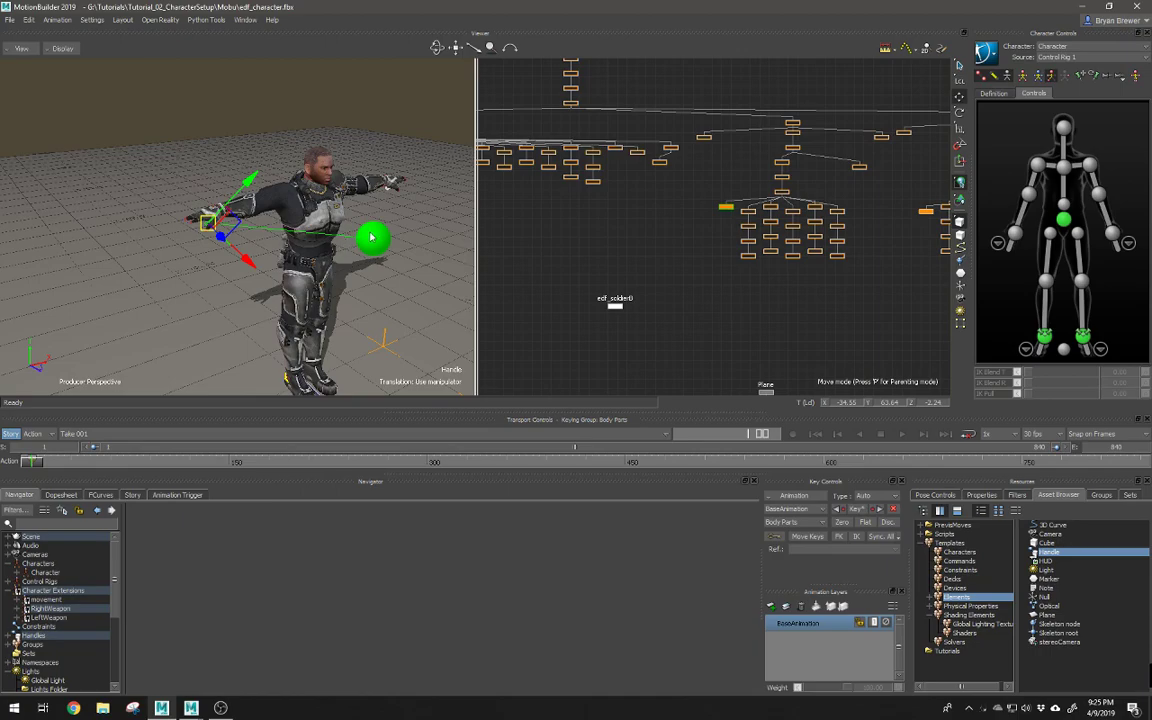
mouse_move(234, 226)
left_mouse_down("alt")
mouse_move(218, 225)
mouse_move(268, 227)
mouse_move(230, 238)
mouse_move(232, 204)
mouse_move(237, 222)
mouse_move(218, 222)
left_mouse_up("alt")
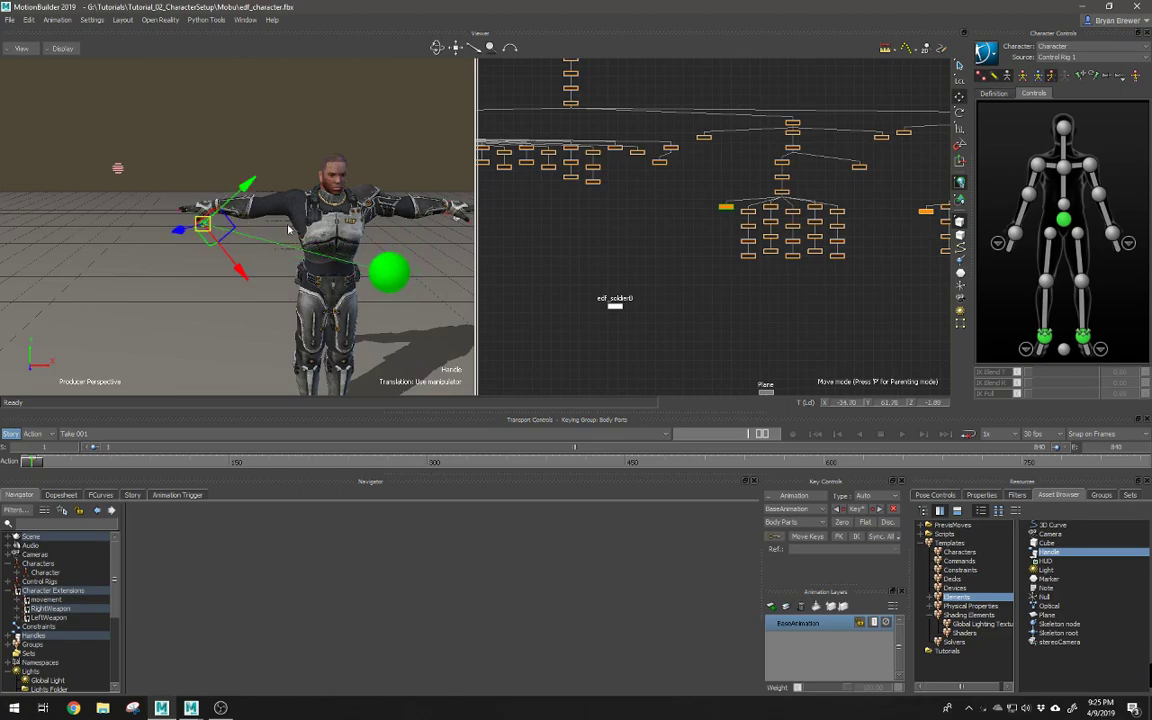
Step: Try moving the right-hand mount through its handle, and return it to its original position
left_click(726, 208)
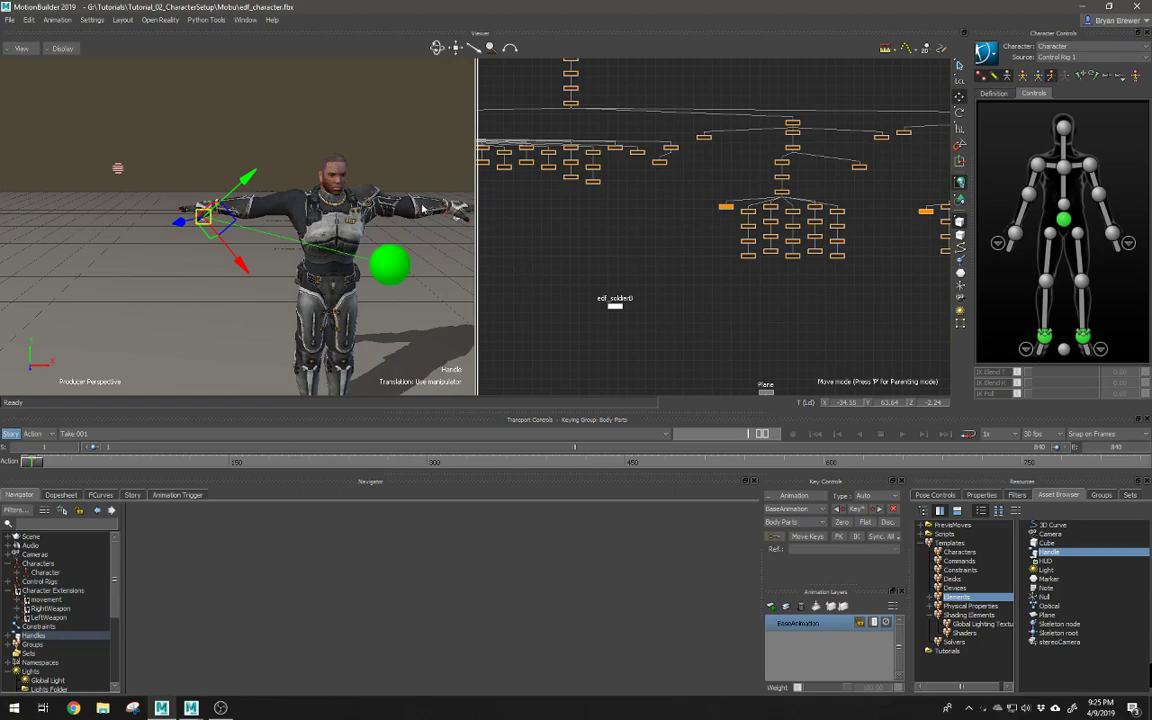
left_click(366, 160)
left_click(389, 269)
left_click_drag(227, 222, 175, 194)
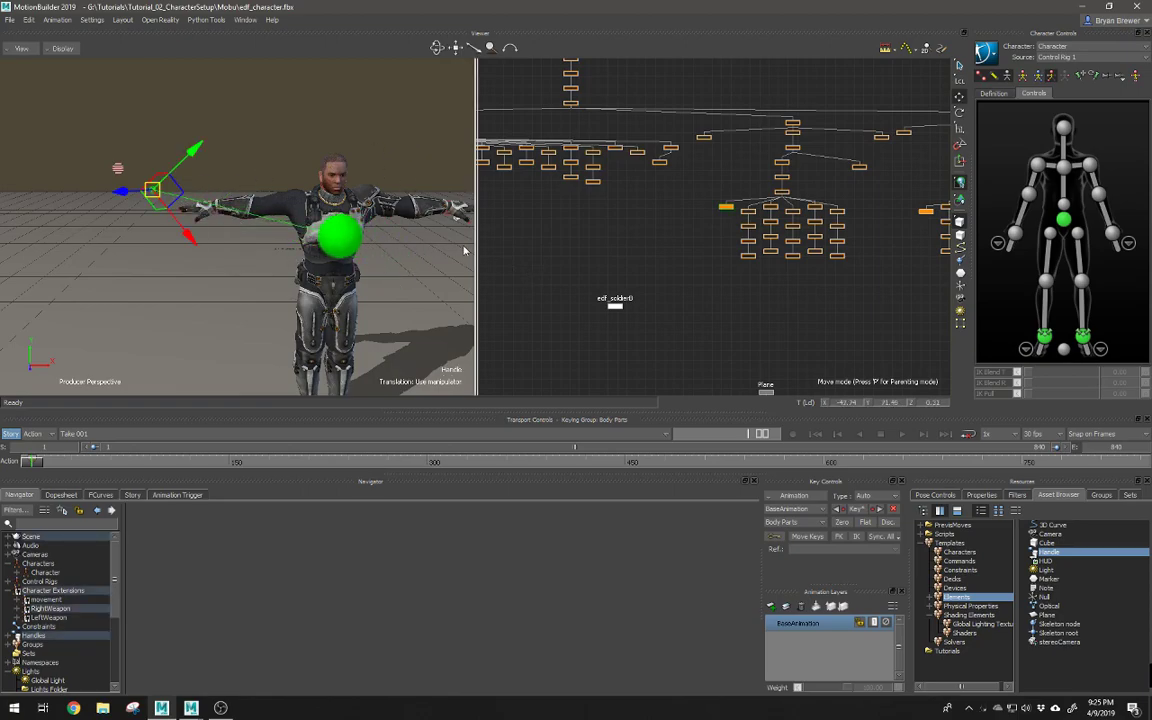
left_click_drag(330, 230, 380, 257)
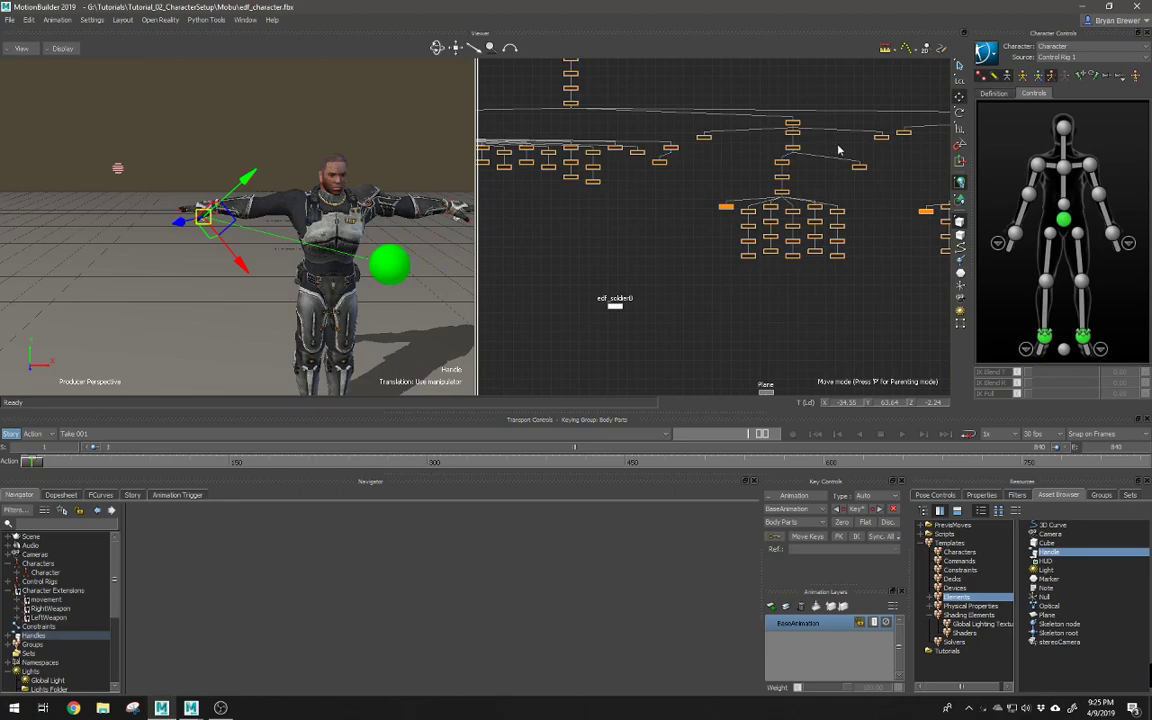
Step: Expand the handle's 2D Display properties and set its Translation Offset to 0 on all axes
left_click_drag(337, 215, 277, 218, "alt")
right_click_drag(277, 218, 212, 215, "alt")
left_click_drag(440, 238, 335, 250, "alt")
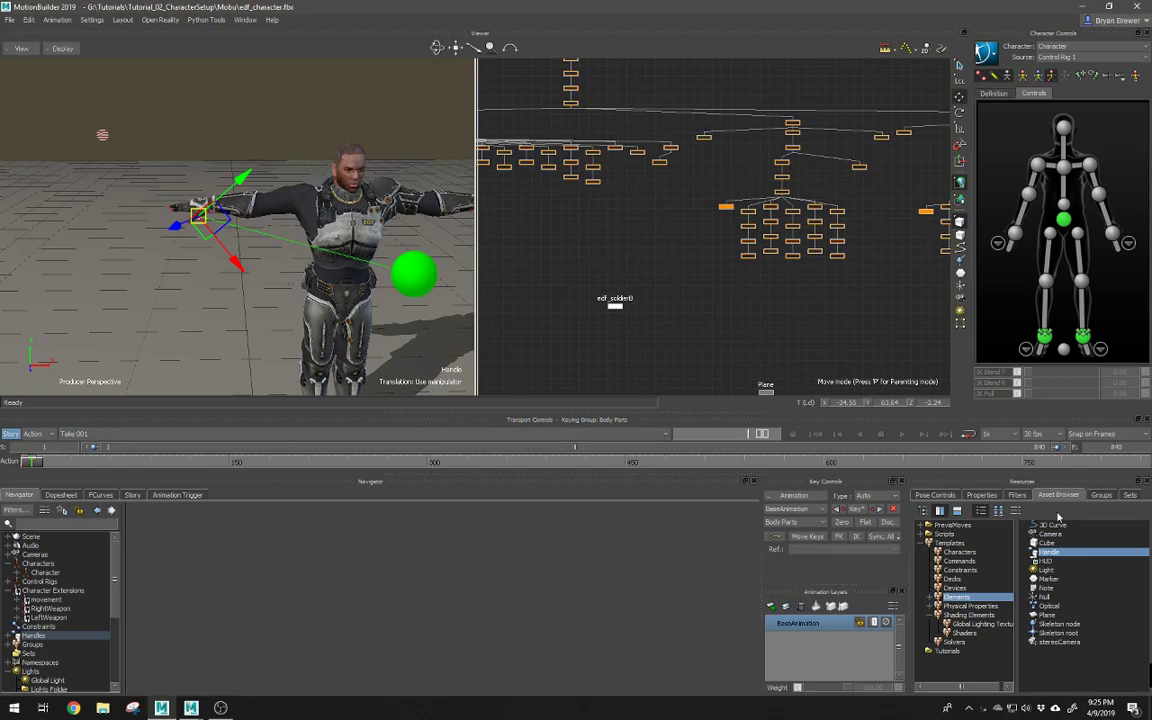
left_click(980, 495)
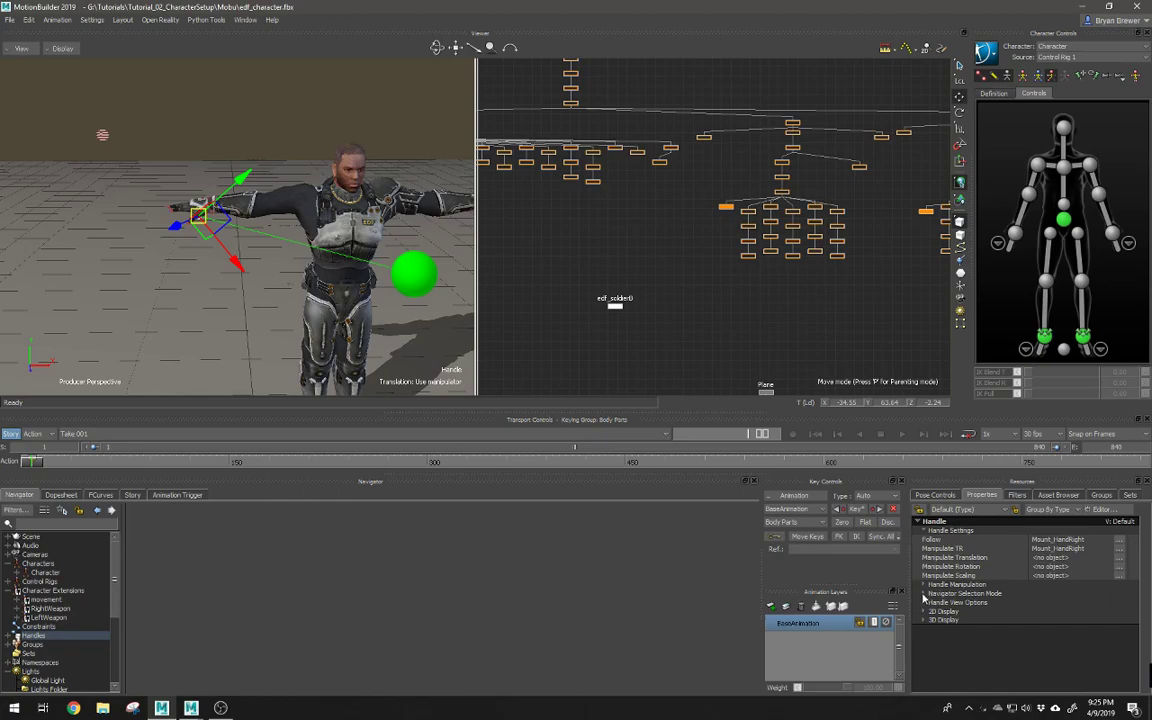
left_click(923, 602)
left_click(955, 638)
left_click(926, 630)
scroll(1000, 630, "down", 1)
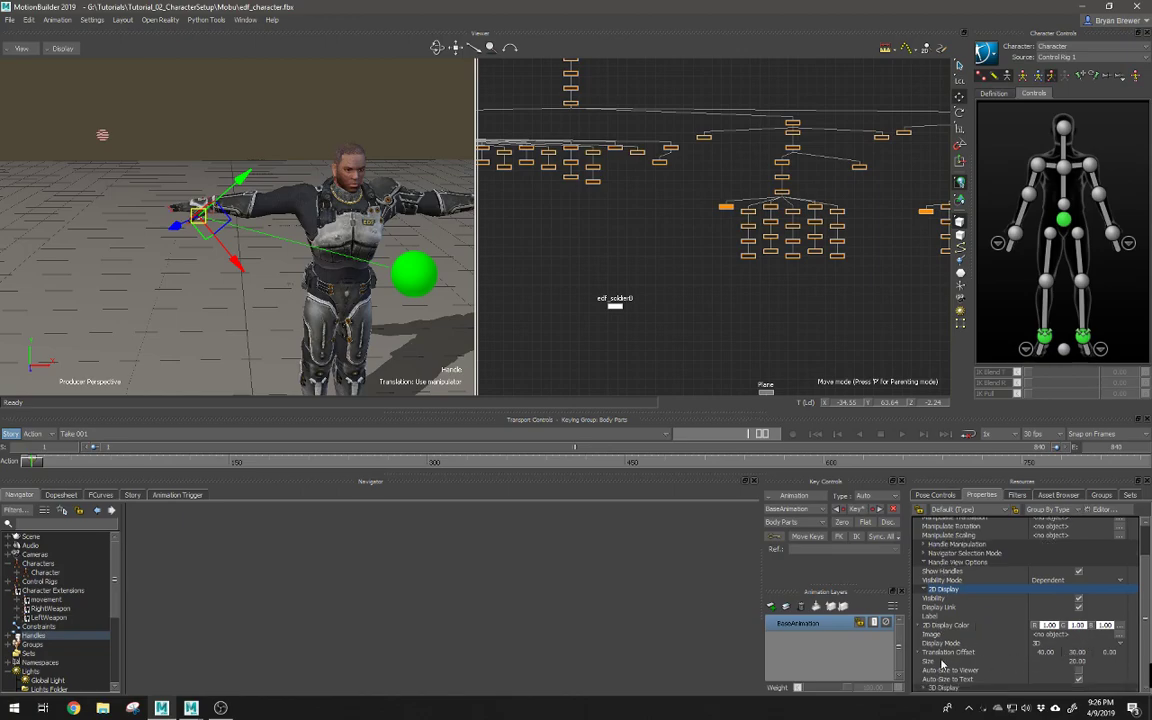
double_click(1044, 652)
type("0")
key("Return")
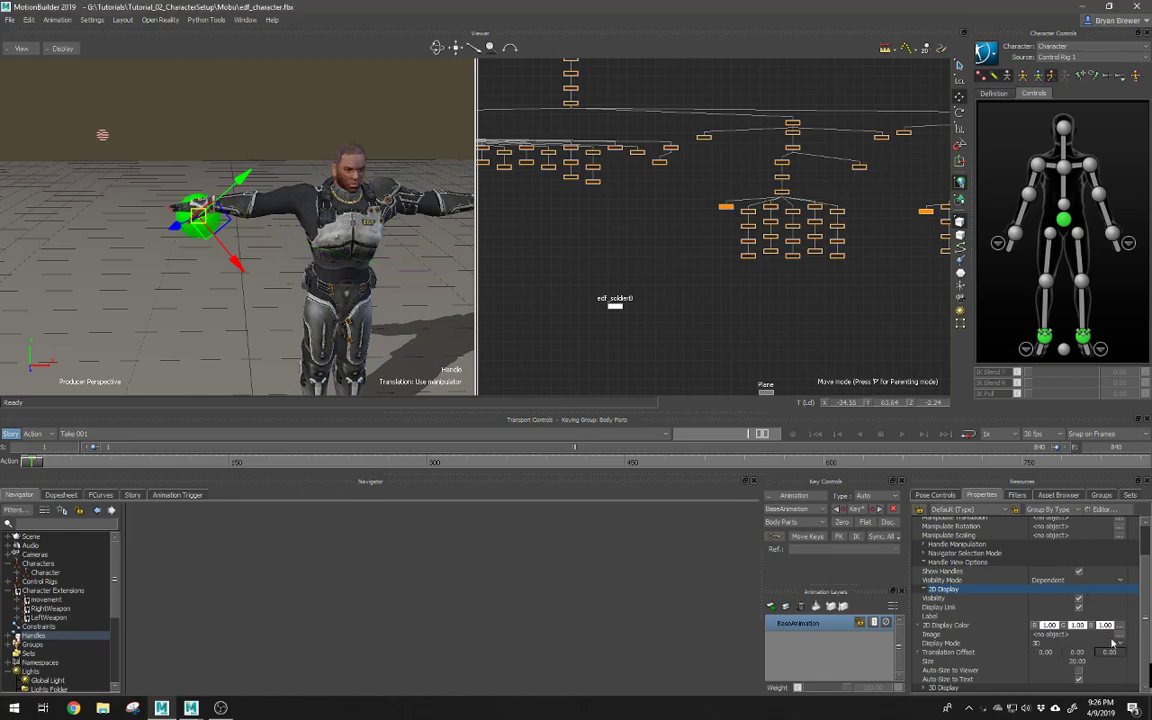
Step: Set the handle's Translation Offset to X -24, Y 21 and Z 0, placing the sphere above the right hand
left_click_drag(1077, 652, 1120, 656)
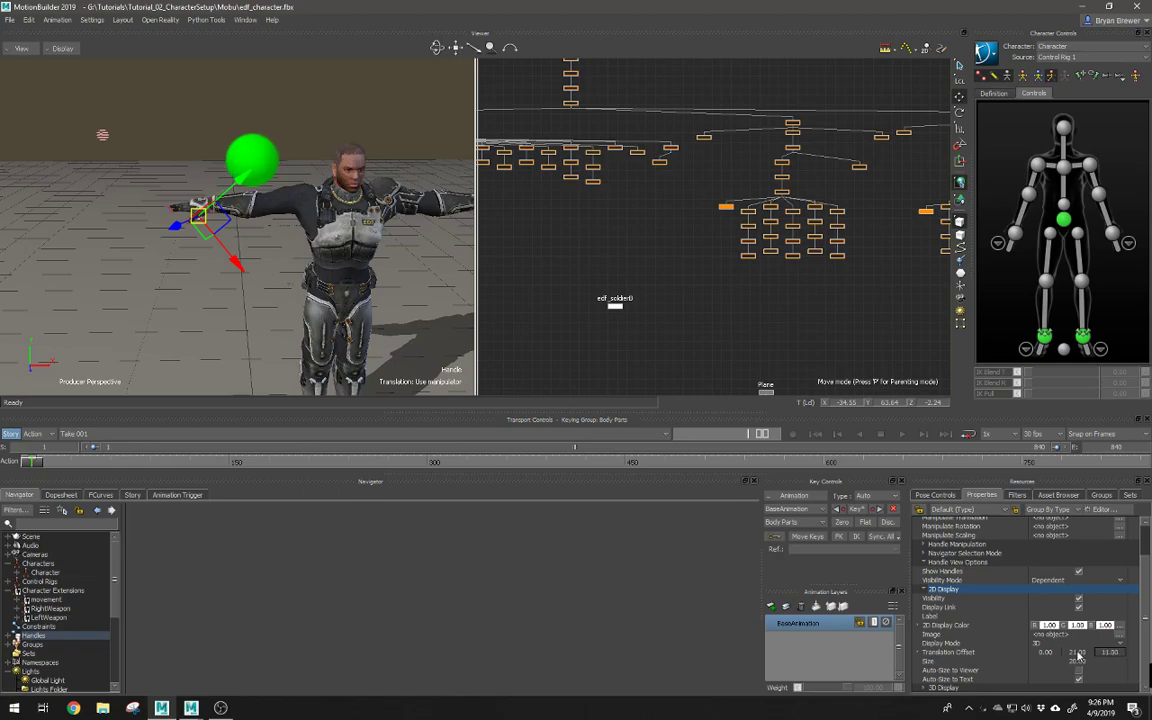
key("ctrl+z")
left_click_drag(1047, 654, 1080, 656)
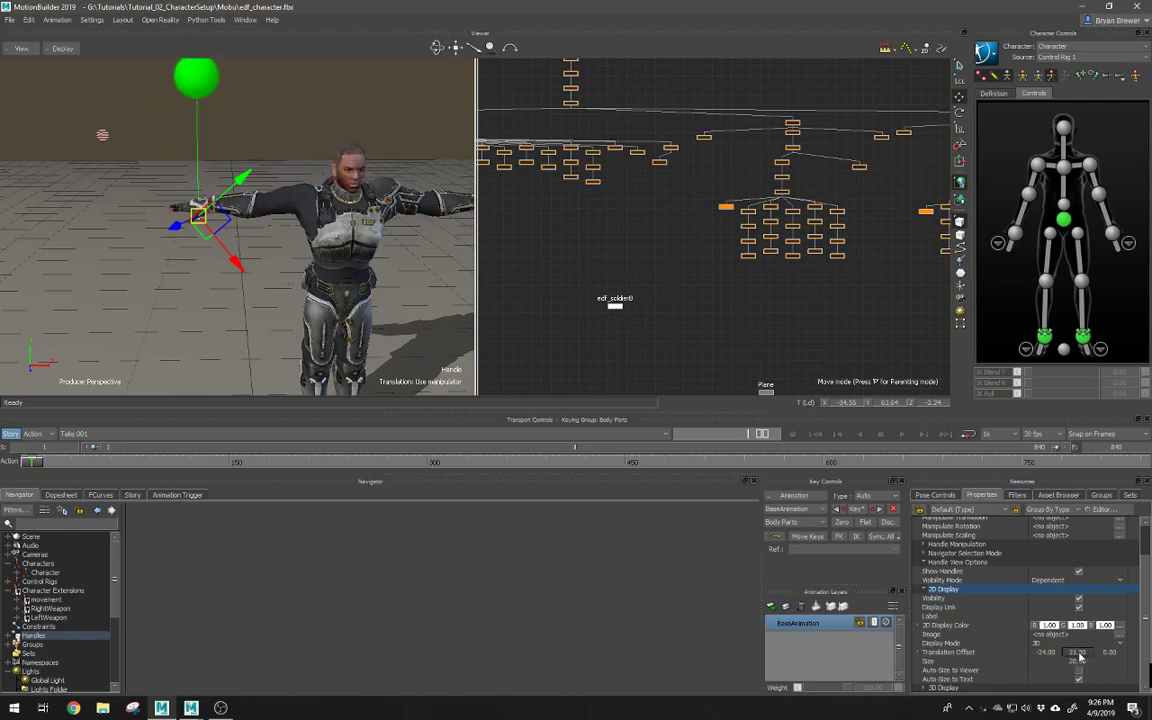
Step: Compare the Models Only and normal viewer displays to check how each one treats the handle
mouse_move(340, 254)
left_mouse_down("alt")
mouse_move(352, 267)
mouse_move(449, 274)
mouse_move(424, 263)
mouse_move(354, 278)
mouse_move(340, 262)
left_mouse_up("alt")
key("ctrl+a")
key("ctrl+a")
middle_click_drag(305, 205, 315, 248, "alt")
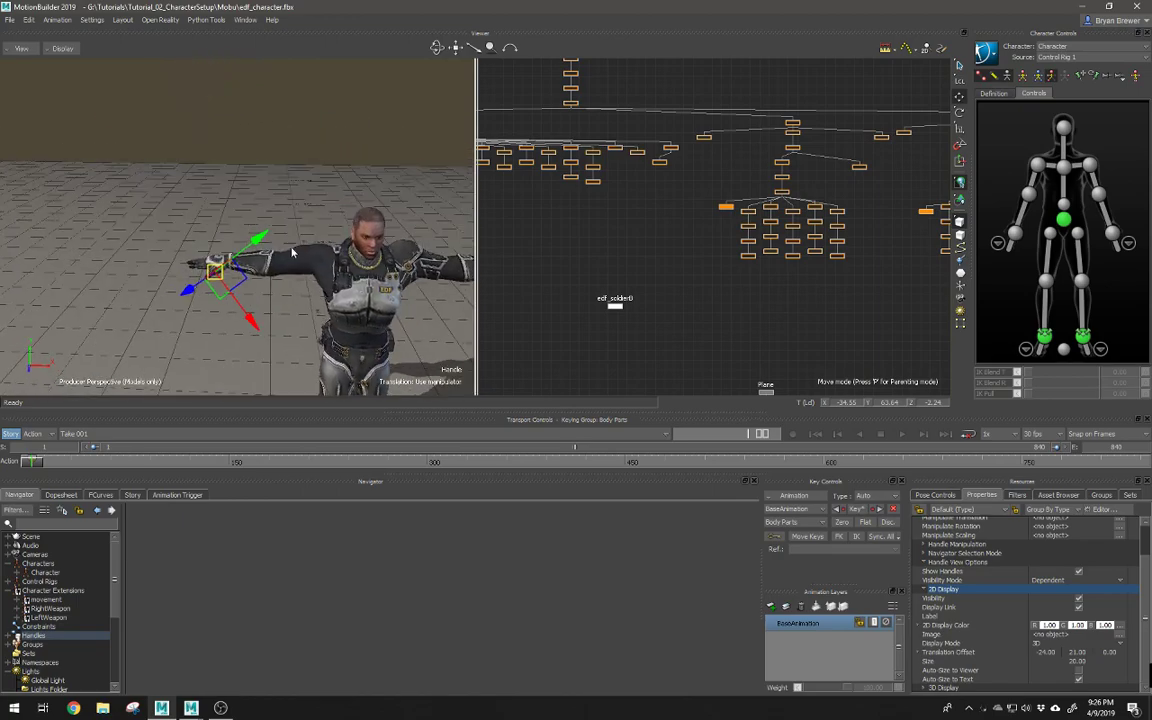
right_click_drag(315, 248, 340, 257, "alt")
key("ctrl+a")
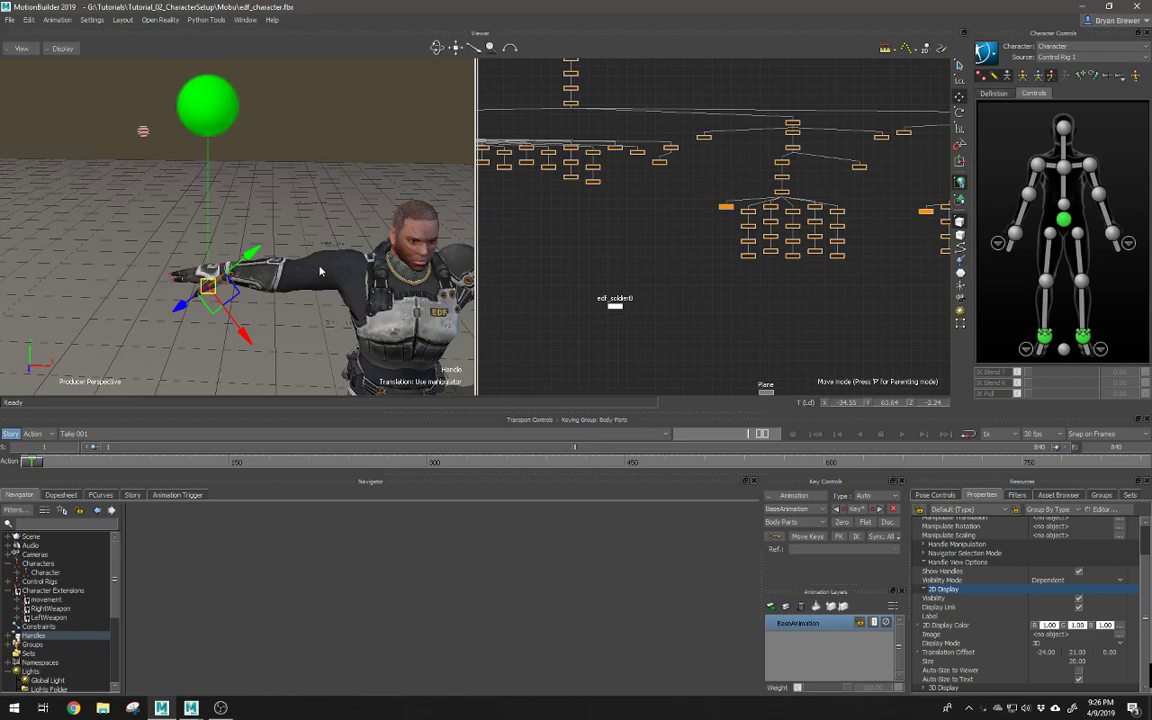
Step: Deselect the mount and cycle the viewer's display modes around the character, ending in X-Ray, to examine the handle
left_click_drag(291, 234, 402, 204, "alt")
key("ctrl+a")
key("ctrl+a")
key("q")
middle_click_drag(402, 202, 375, 180, "alt")
left_click_drag(373, 180, 262, 177, "alt")
key("ctrl+a")
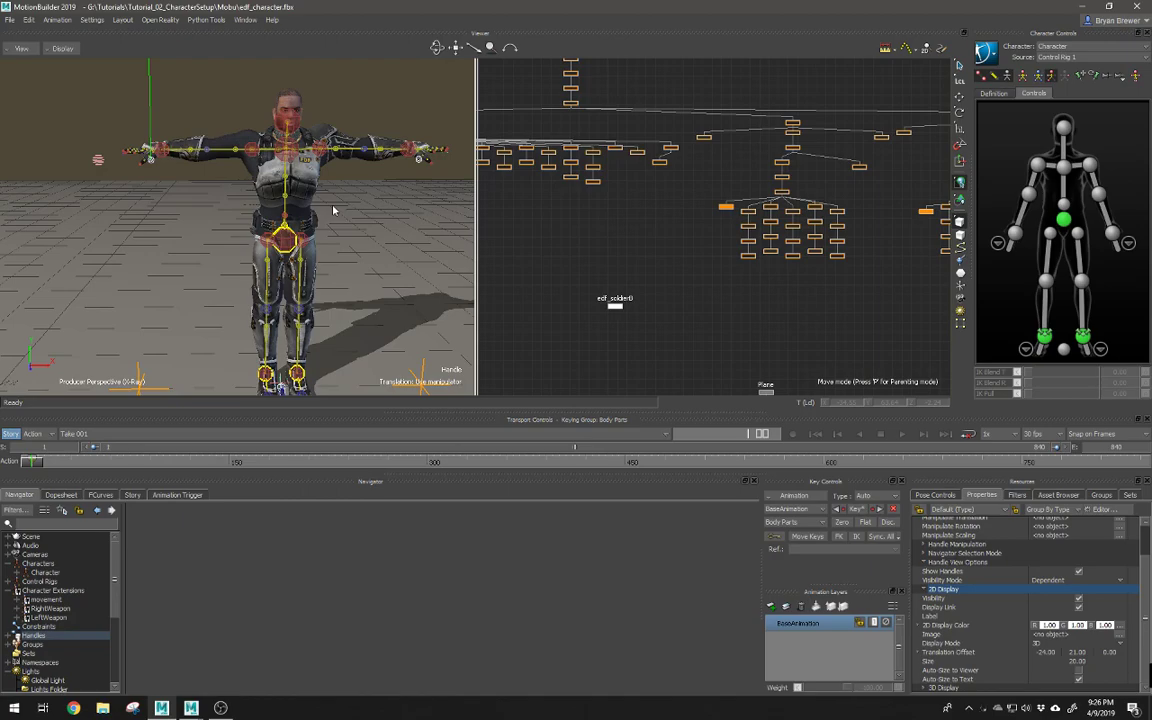
key("ctrl+a")
left_click_drag(338, 210, 204, 139, "alt")
key("ctrl+a")
key("ctrl+a")
key("ctrl+a")
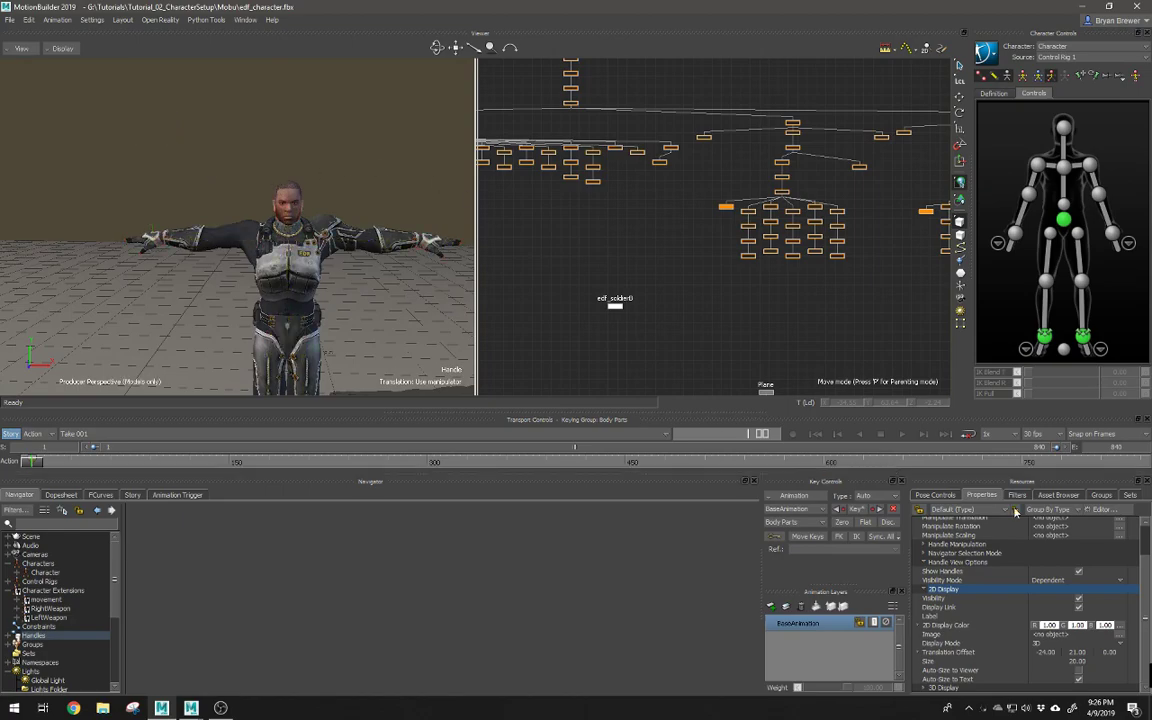
key("ctrl+a")
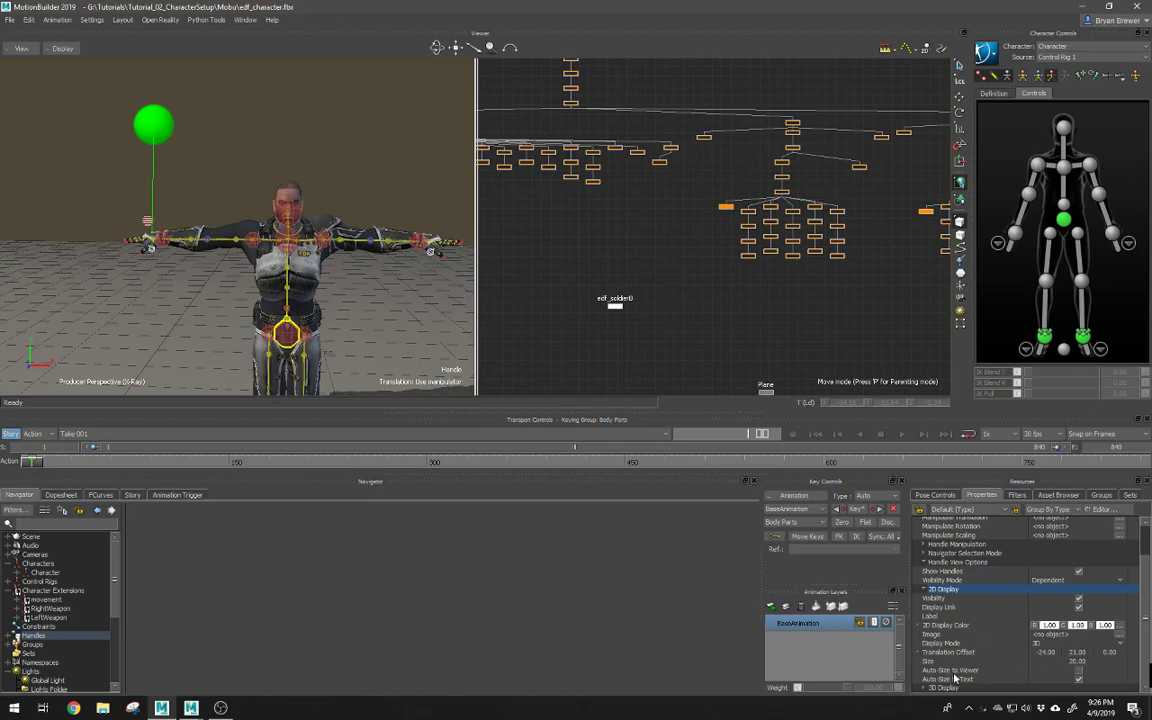
Step: Try the handle's Auto-Size to Viewer option, check it while zooming, and turn it off again
left_click(1078, 671)
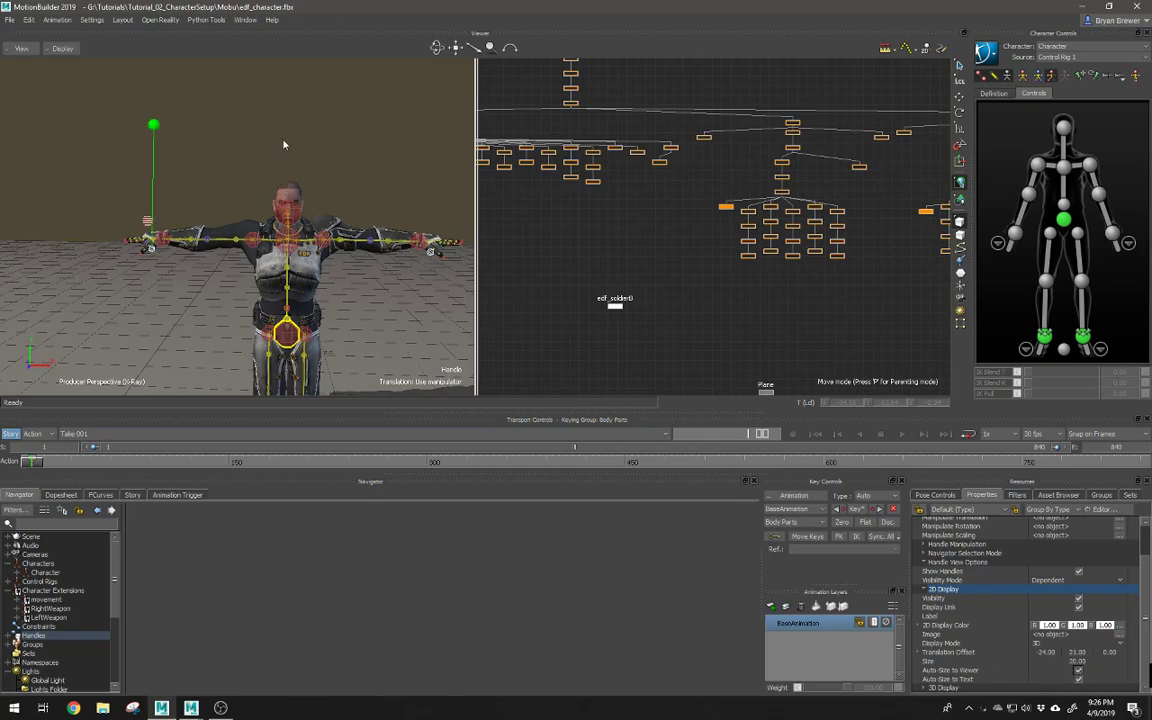
right_click_drag(238, 142, 400, 212, "alt")
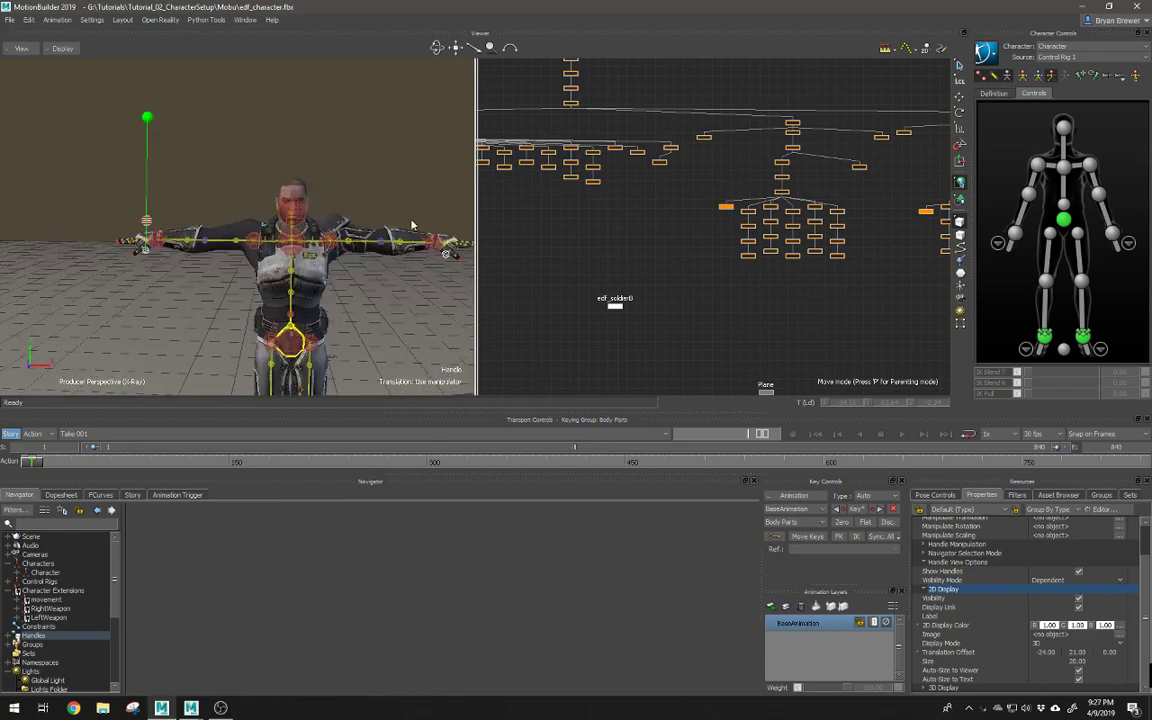
left_click(1078, 678)
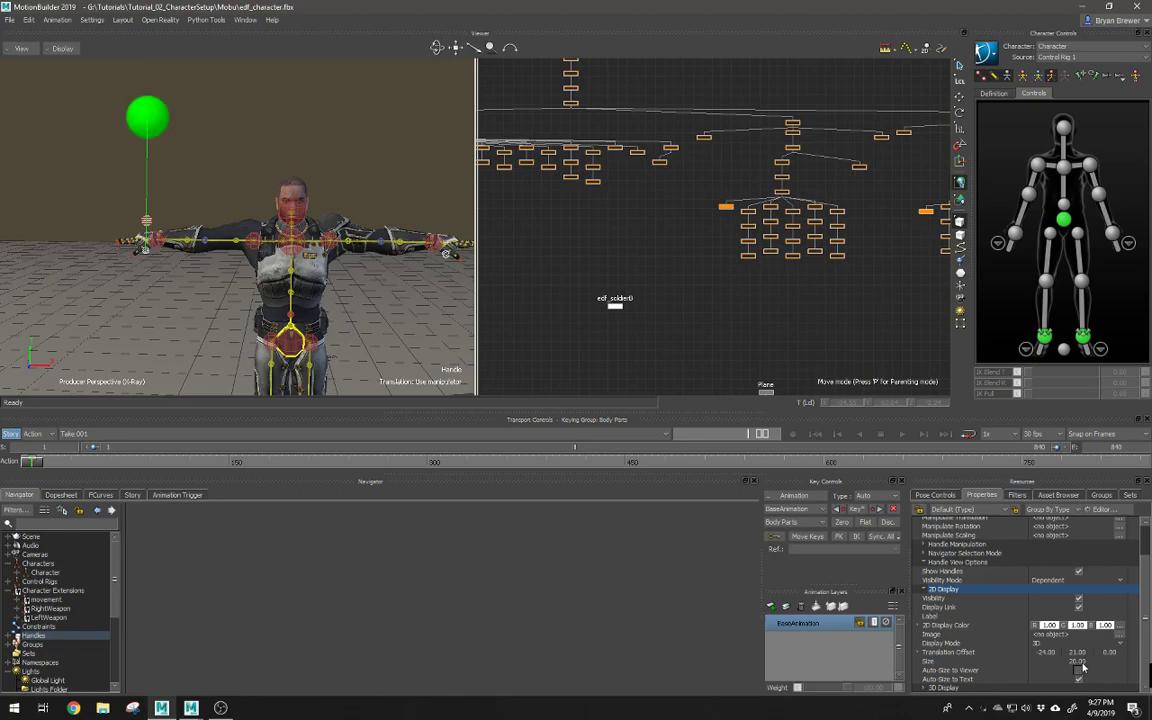
Step: Set the handle's display size to 6 and check the smaller sphere at different zoom distances
left_click_drag(1085, 662, 1076, 664)
right_click_drag(430, 283, 121, 224, "alt")
right_click_drag(302, 258, 363, 266, "alt")
right_click_drag(229, 242, 295, 259, "alt")
left_click_drag(295, 259, 342, 256, "alt")
right_click_drag(227, 203, 285, 223, "alt")
mouse_move(285, 223)
left_mouse_down("alt")
mouse_move(344, 239)
mouse_move(281, 236)
mouse_move(300, 238)
left_mouse_up("alt")
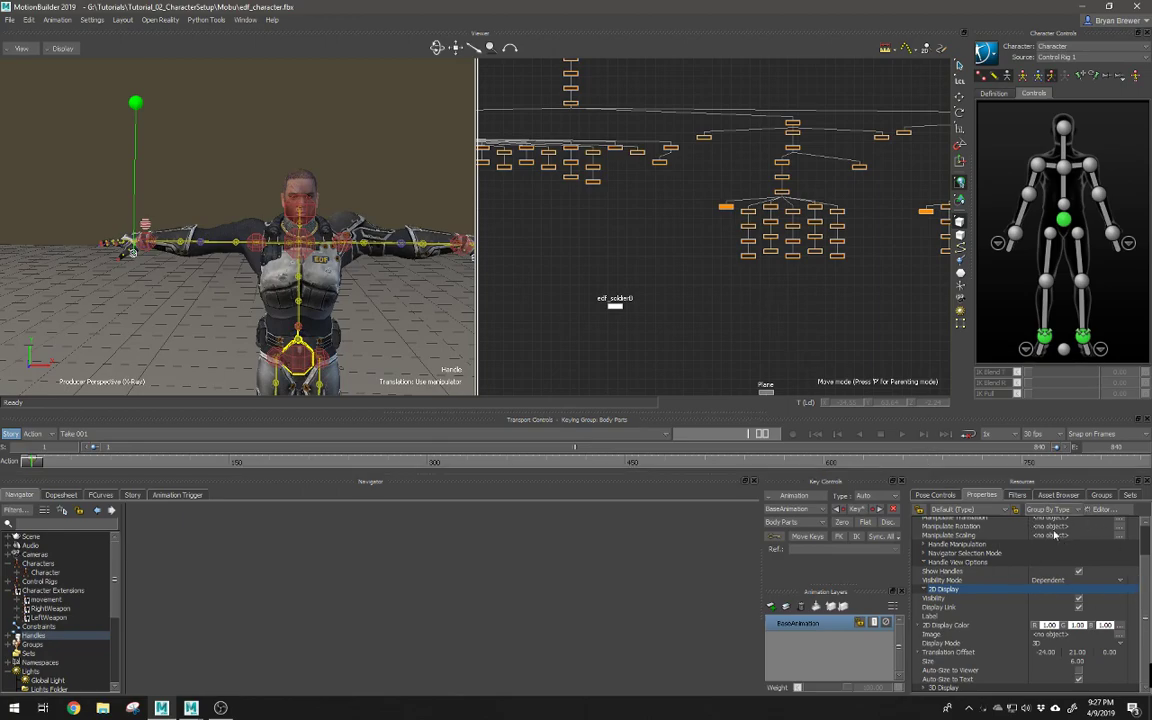
scroll(1147, 603, "up", 1)
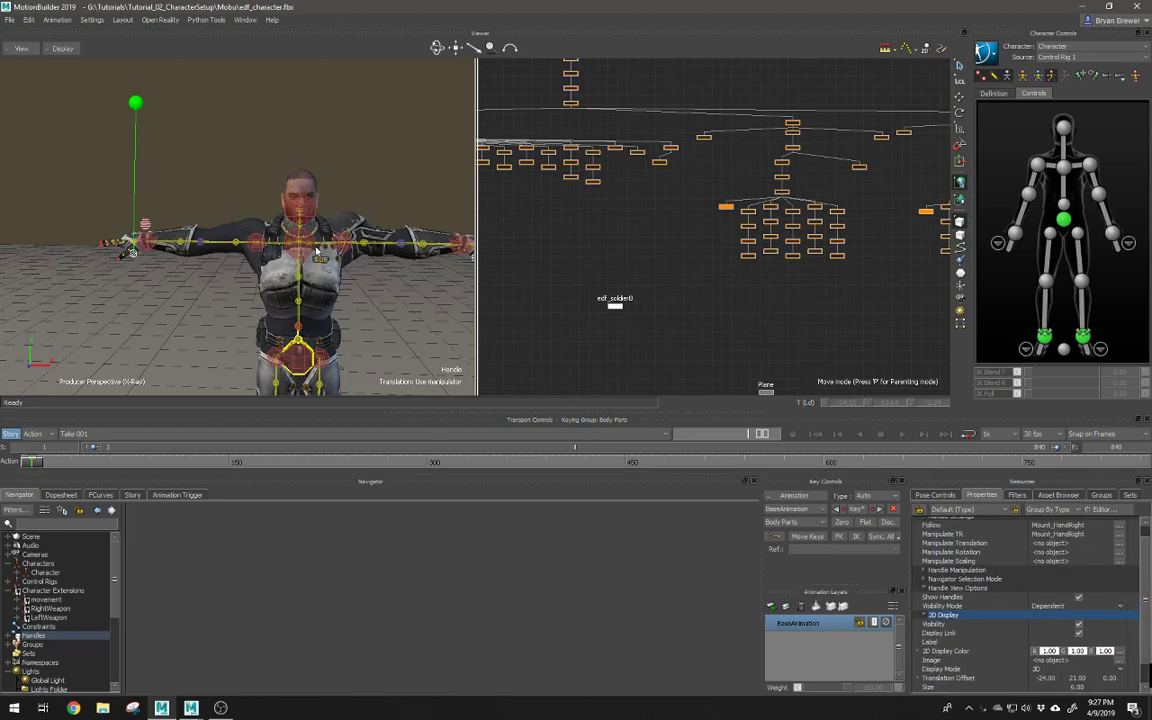
Step: Try rotating the right-hand mount through its handle, undo the rotation and clear the selection
left_click_drag(317, 252, 365, 242, "alt")
middle_click_drag(365, 242, 339, 231, "alt")
right_click_drag(339, 231, 280, 229, "alt")
left_click_drag(280, 229, 173, 145, "alt")
middle_click_drag(173, 145, 213, 144, "alt")
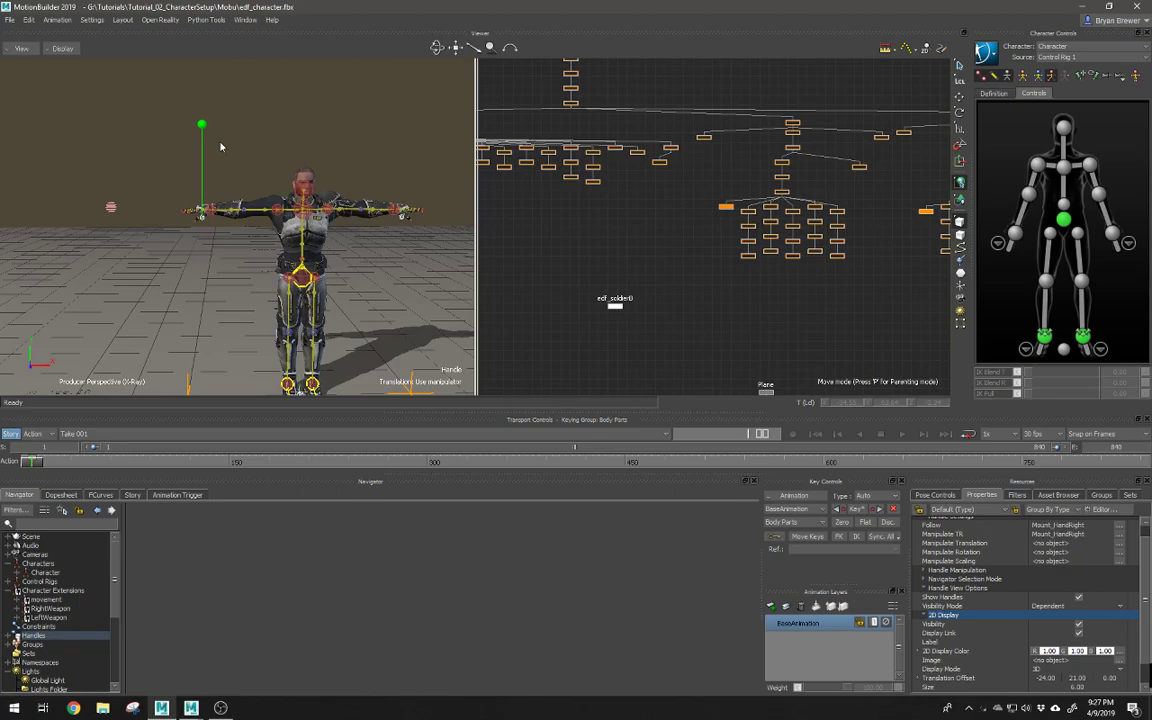
left_click_drag(210, 148, 177, 148, "alt")
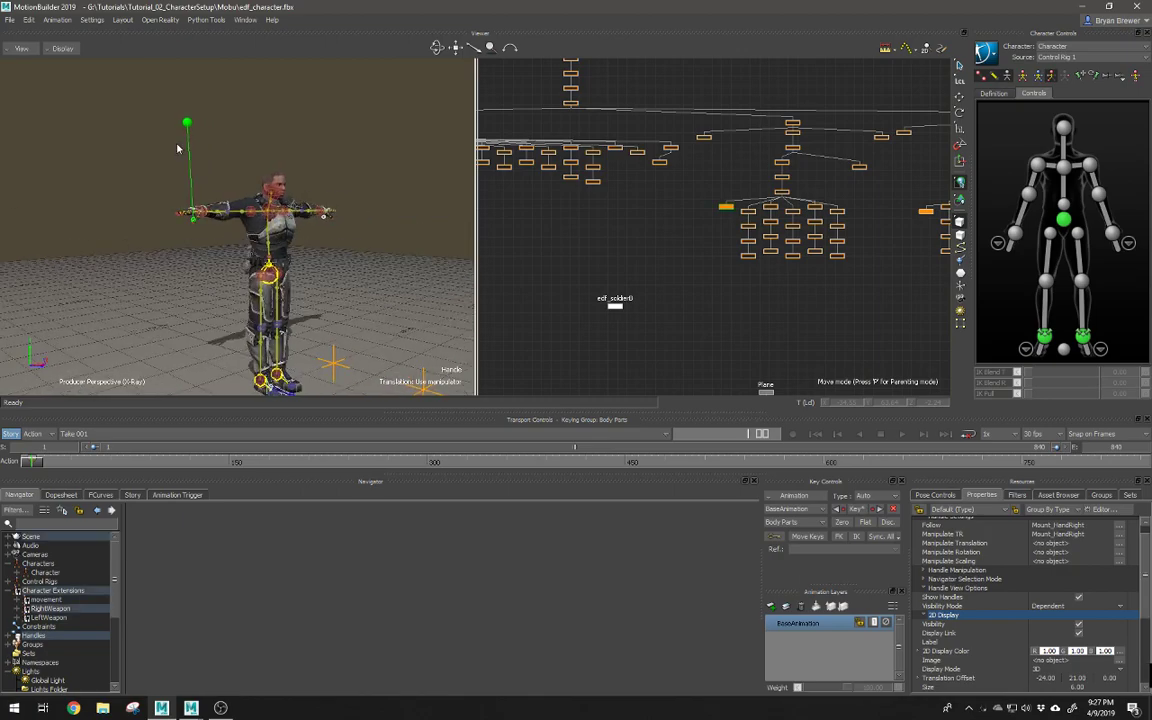
key("e")
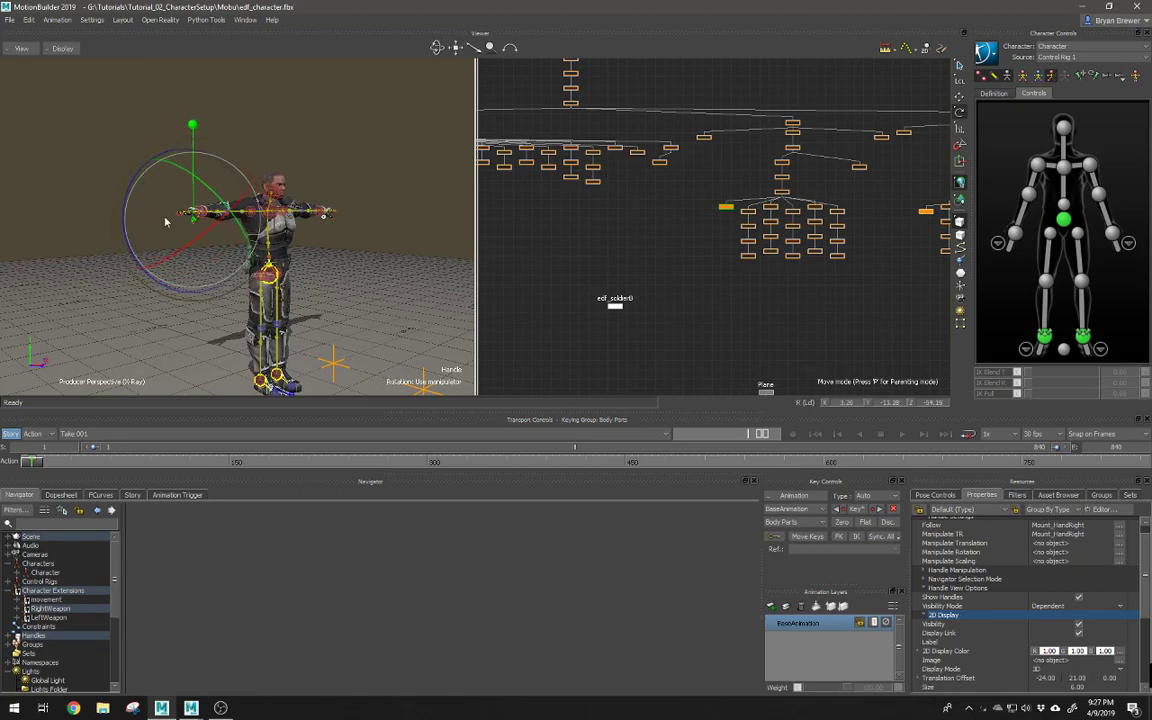
left_click_drag(184, 212, 248, 202)
key("ctrl+z")
left_click(356, 111)
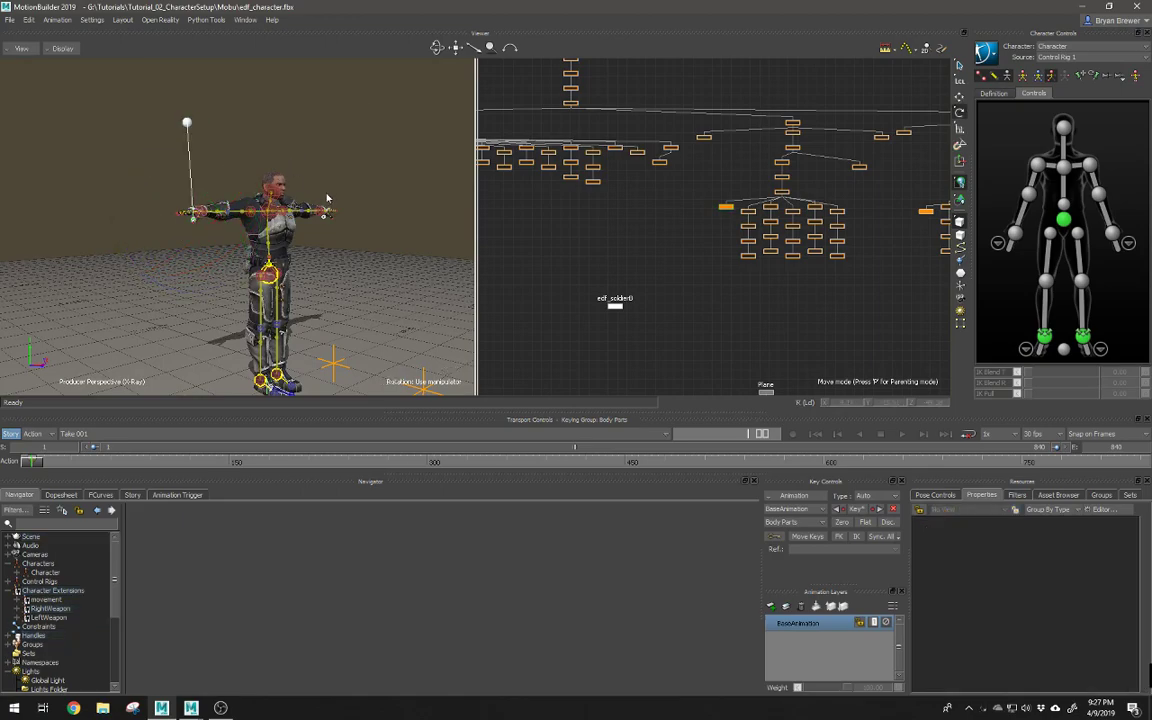
Step: Switch the viewer back to normal display with the whole character, handle and floor markers in view
left_click_drag(328, 194, 304, 217, "alt")
middle_click_drag(305, 217, 284, 186, "alt")
right_click_drag(342, 198, 290, 192, "alt")
left_click_drag(290, 192, 356, 198, "alt")
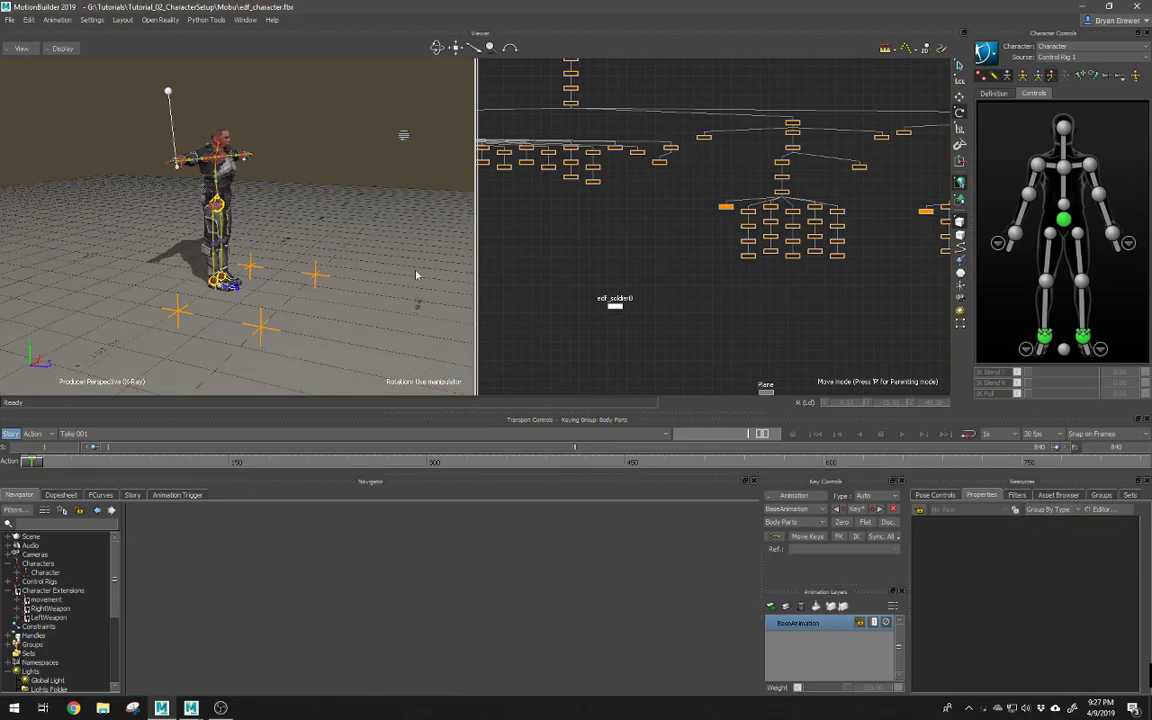
key("ctrl+a")
key("ctrl+a")
left_click_drag(309, 274, 278, 260, "alt")
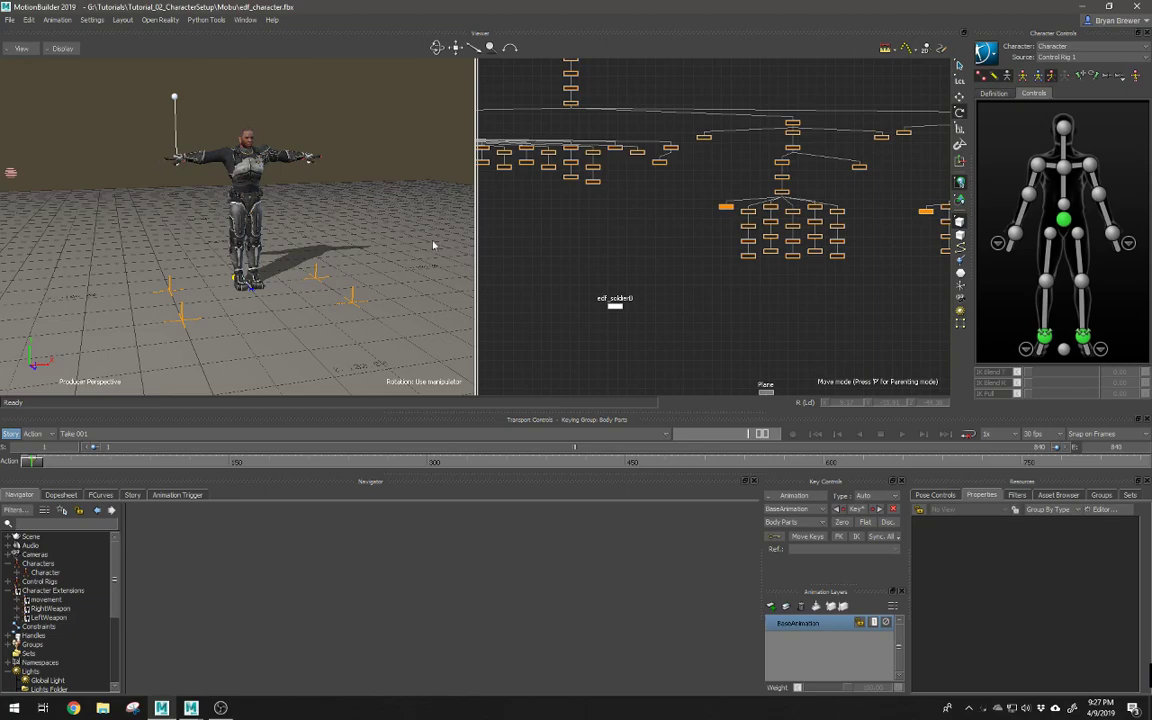
Step: Rename the group holding the soldier's geometry to Mesh
left_click(1052, 497)
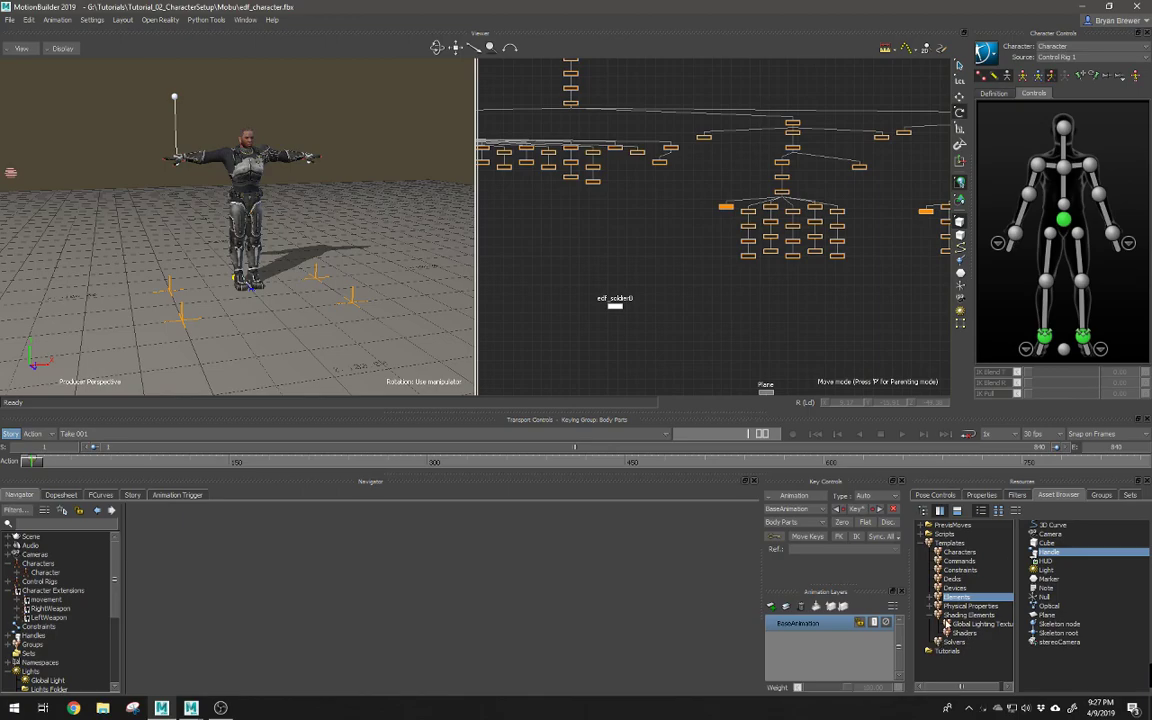
left_click(933, 616)
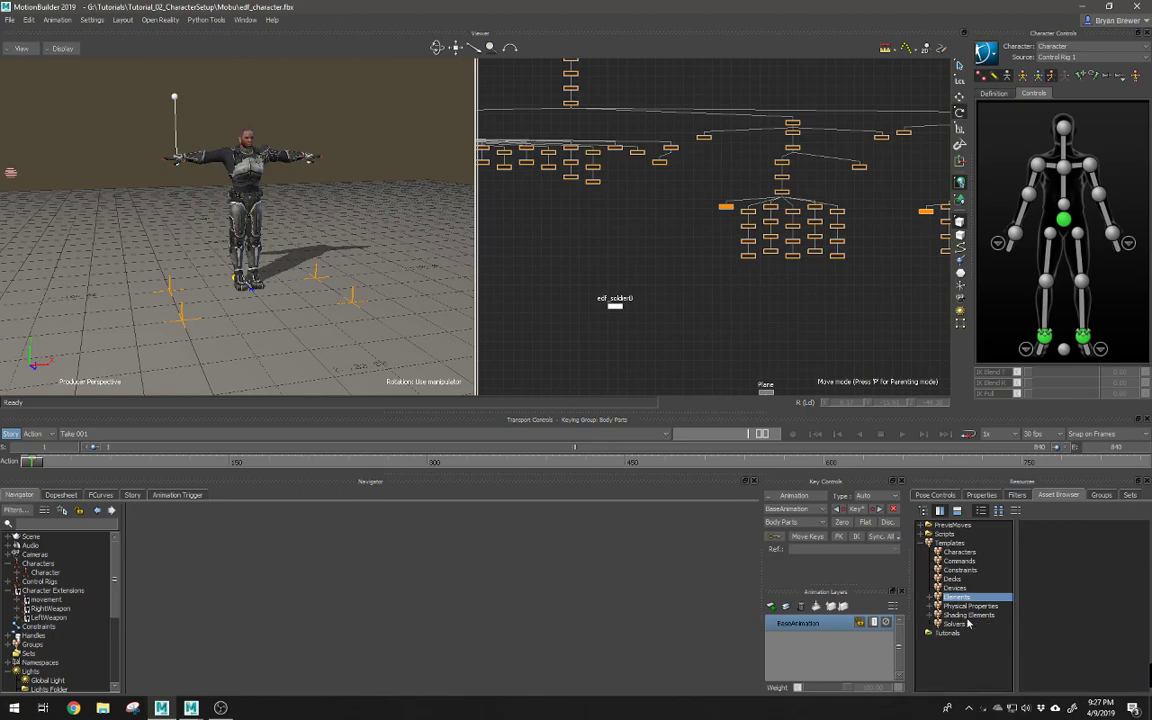
left_click(1101, 496)
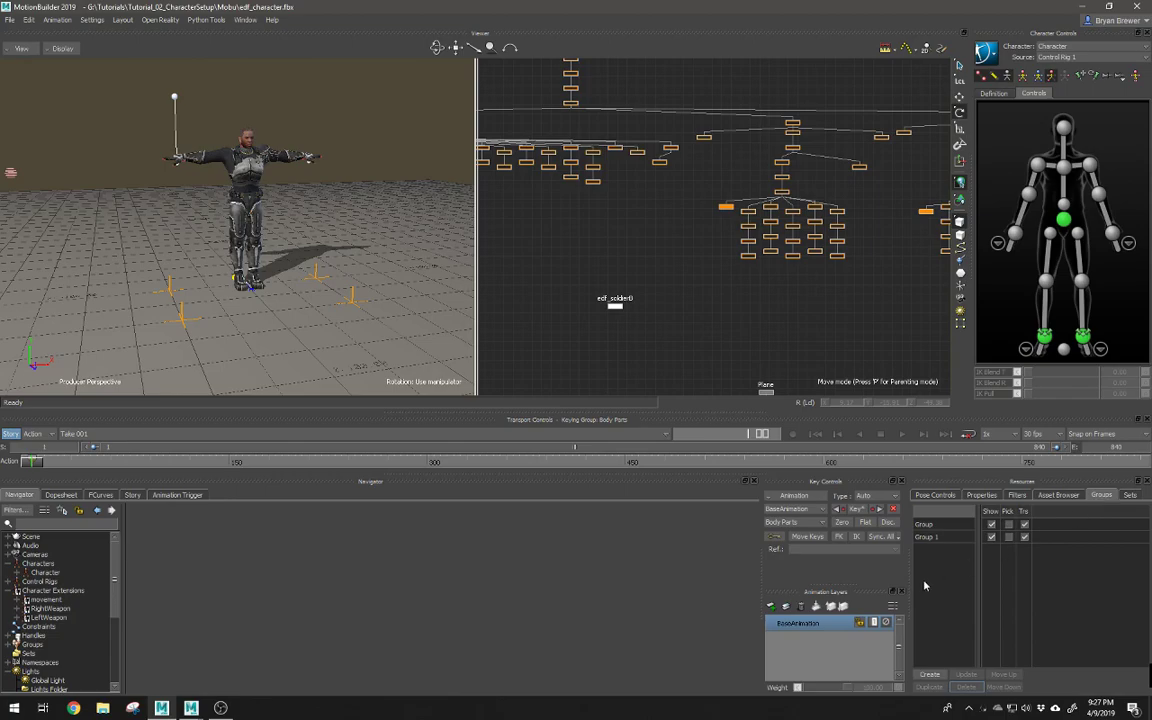
left_click(928, 525)
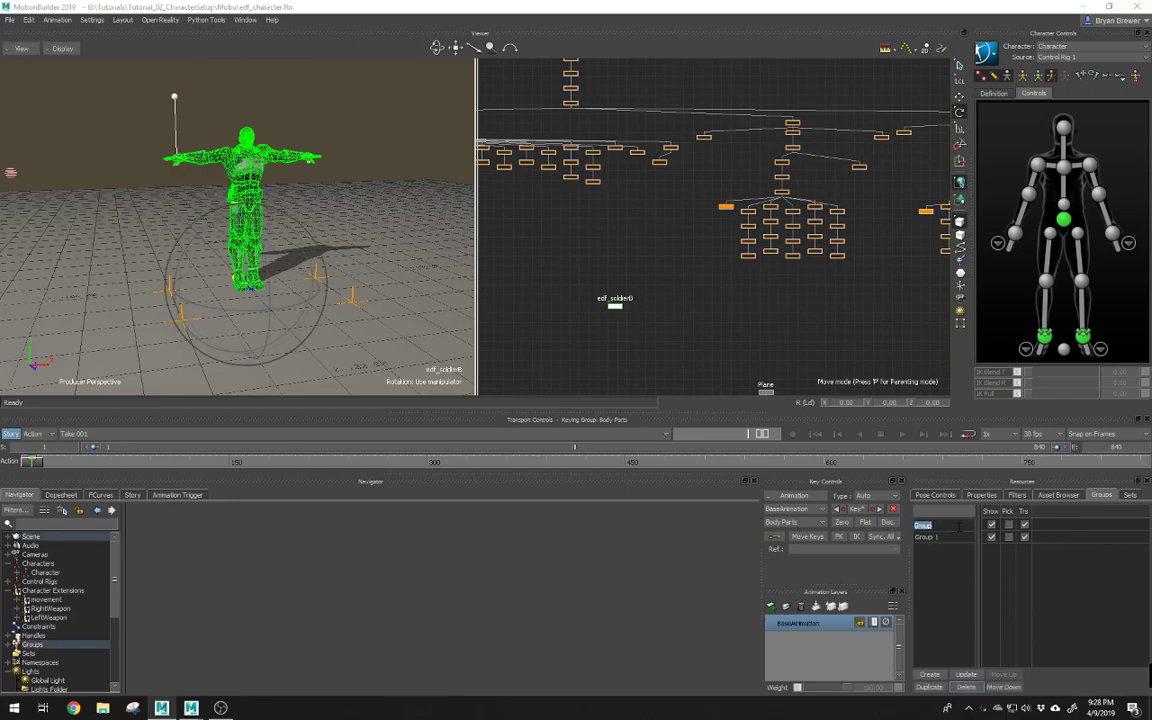
type("Mesh")
key("Return")
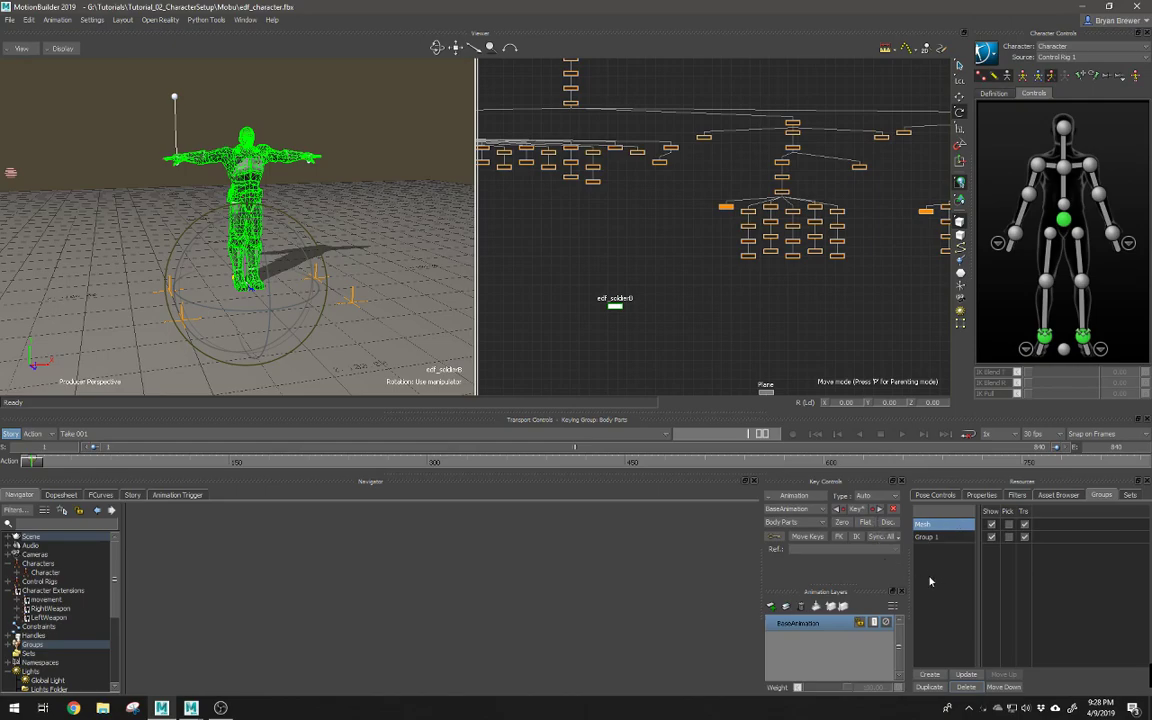
Step: Rename the group holding the floor plane to Enviro and clear the scene selection
left_click(710, 357)
double_click(930, 526)
double_click(928, 537)
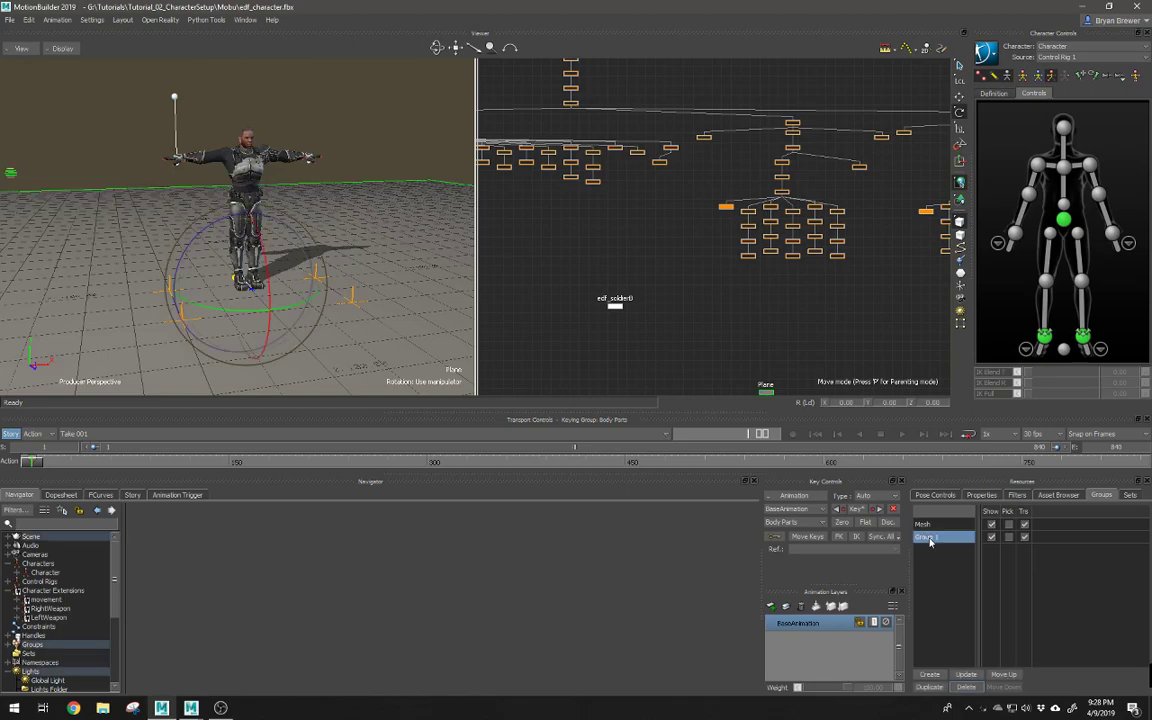
double_click(940, 540)
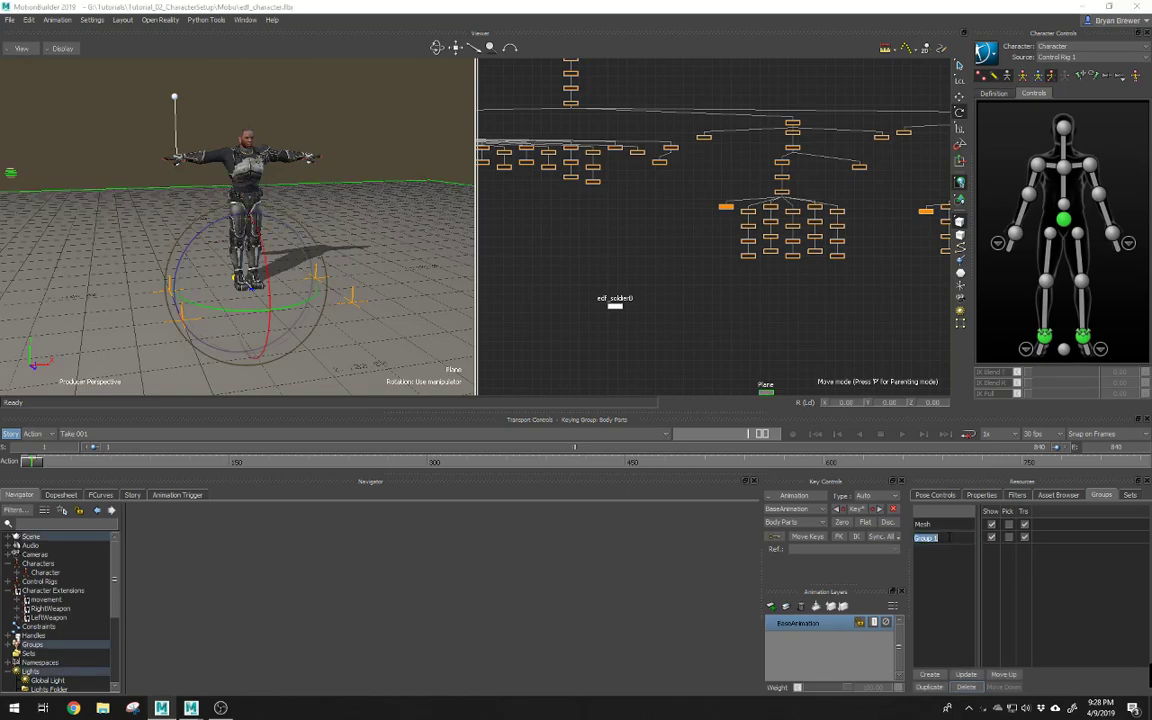
type("E")
left_click(962, 539)
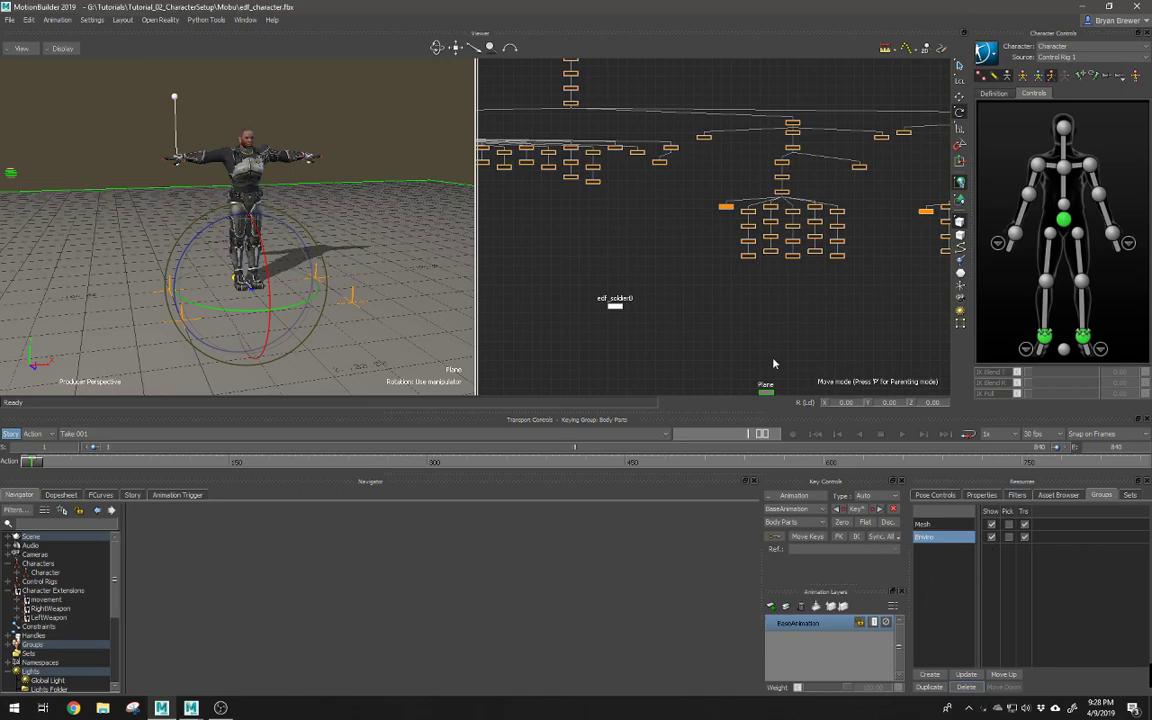
left_click(733, 335)
Step: Switch the perspective viewer to Models Only display and frame the soldier from the front
right_click_drag(290, 192, 350, 229, "alt")
left_click_drag(350, 229, 311, 226, "alt")
middle_click_drag(311, 226, 305, 243, "alt")
left_click_drag(305, 243, 338, 245, "alt")
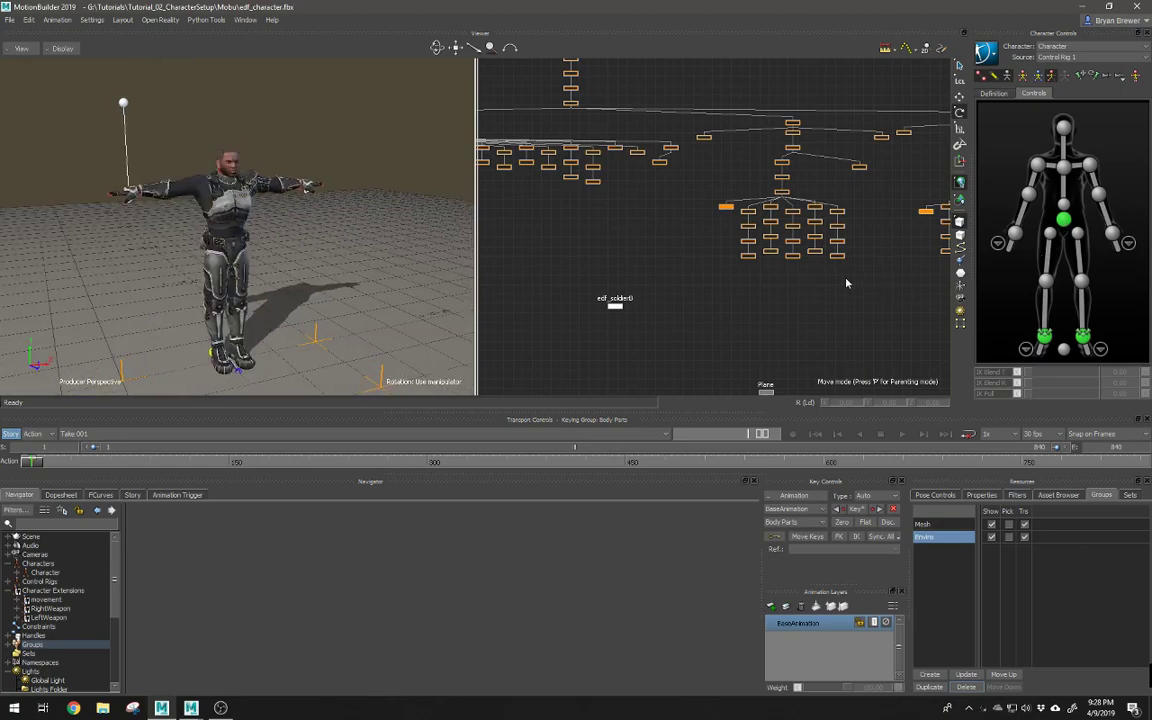
left_click_drag(259, 241, 332, 284, "alt")
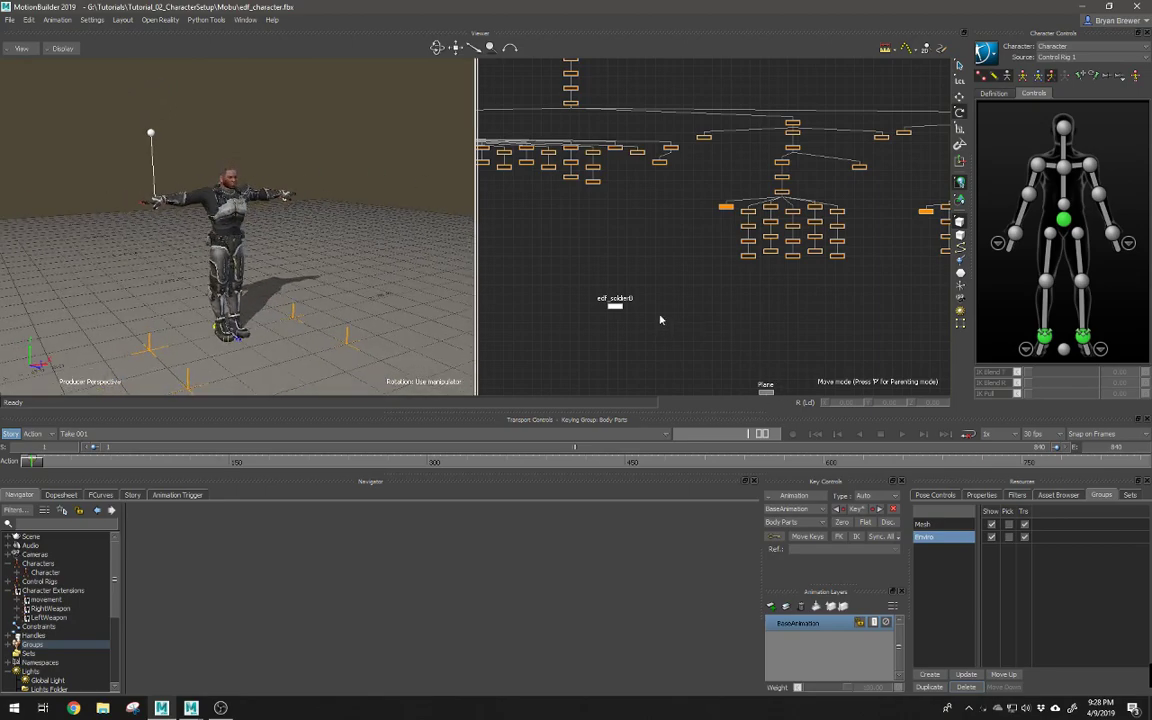
left_click_drag(352, 275, 89, 237, "alt")
right_click_drag(89, 237, 160, 209, "alt")
key("ctrl+a")
middle_click_drag(163, 260, 193, 231, "alt")
right_click_drag(193, 231, 246, 230, "alt")
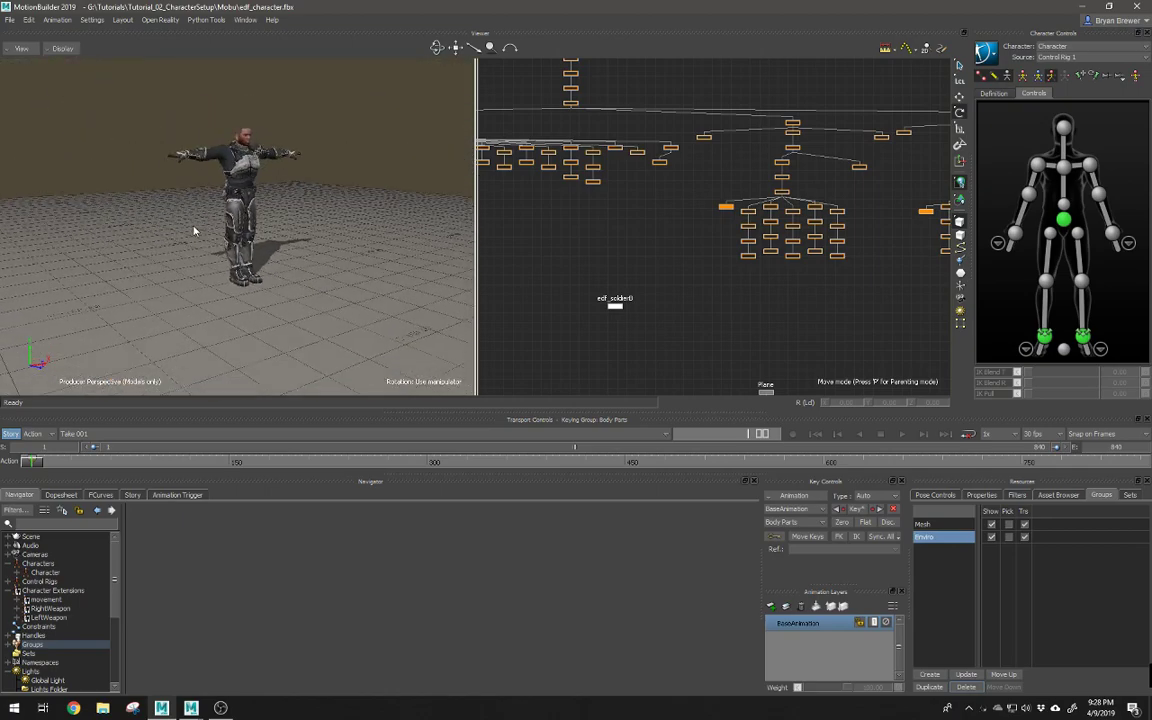
middle_click_drag(246, 222, 248, 238, "alt")
left_click_drag(248, 238, 197, 229, "alt")
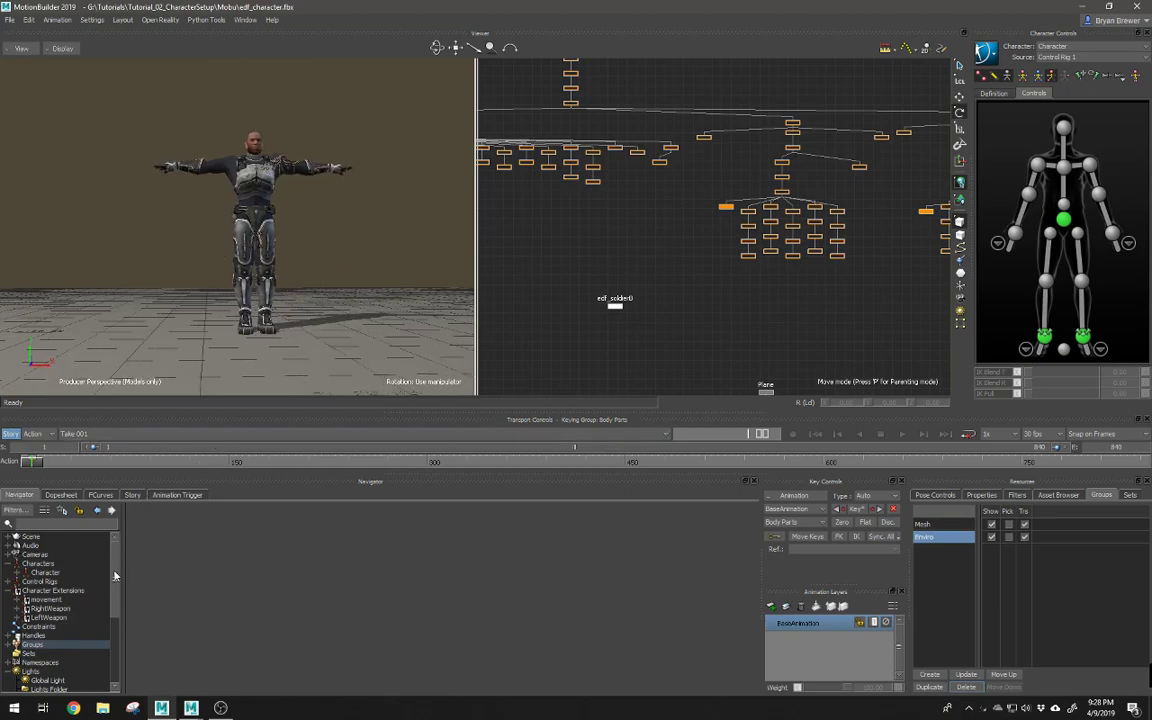
Step: Enlarge the Navigator area and collapse the Characters, Character Extensions and Lights branches in its tree
left_click(17, 590)
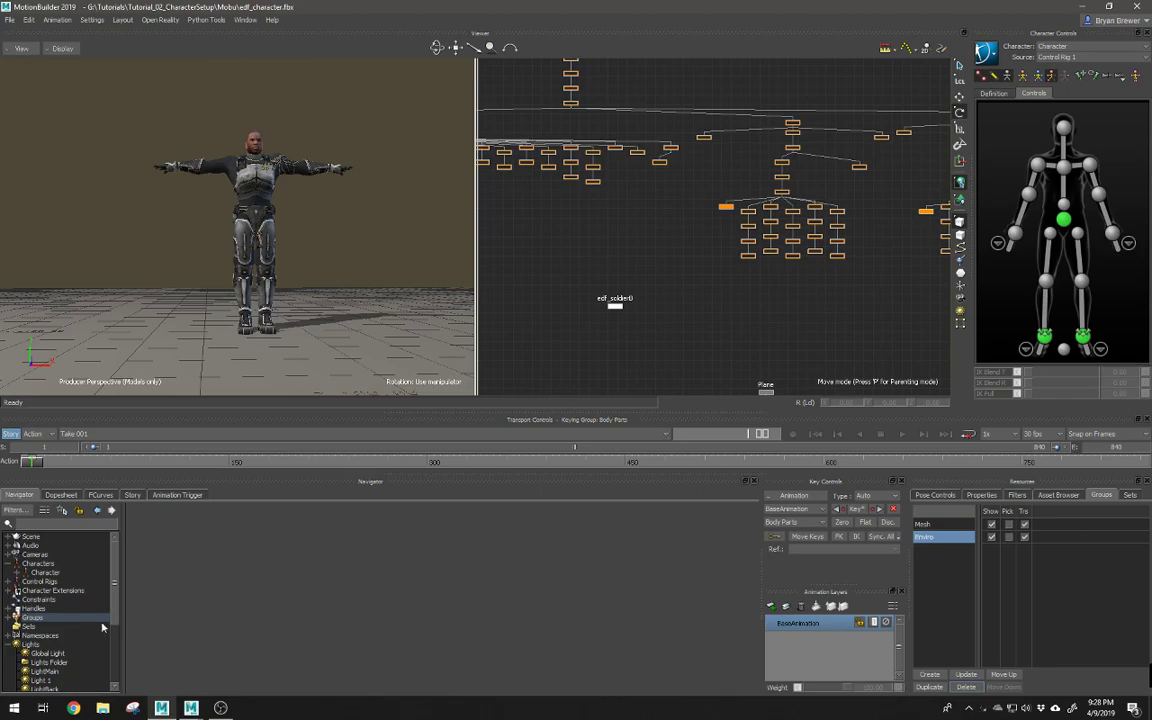
left_click(9, 645)
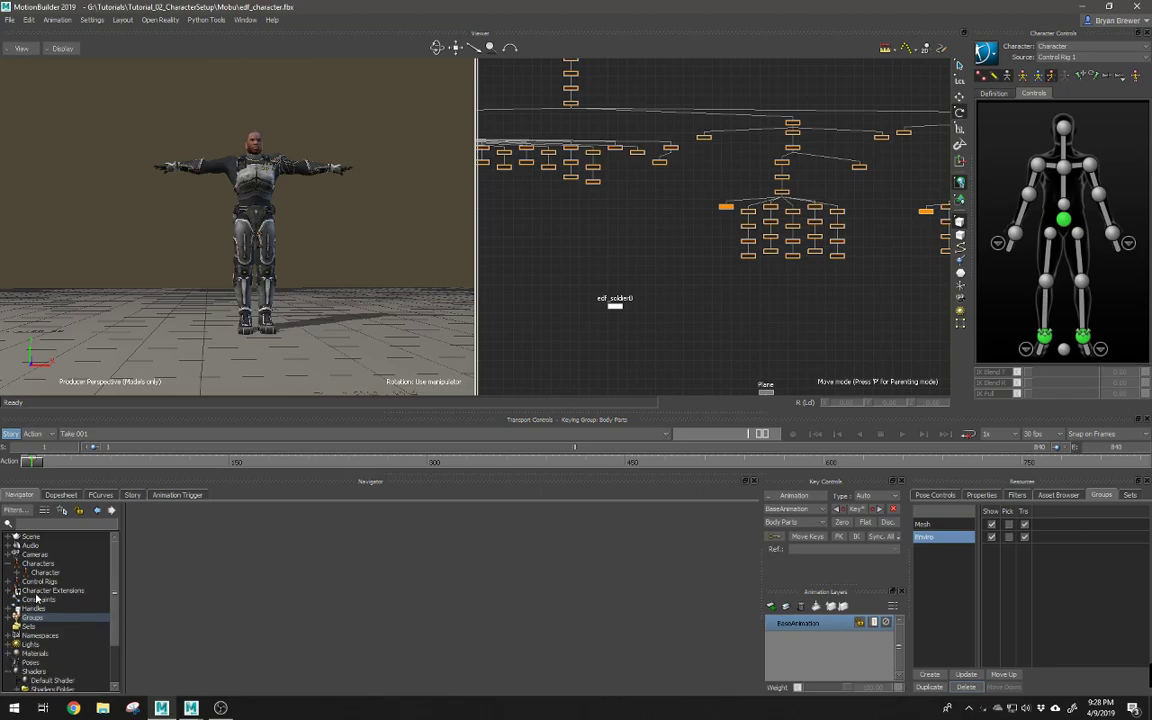
left_click_drag(143, 396, 154, 285)
left_click_drag(121, 485, 187, 485)
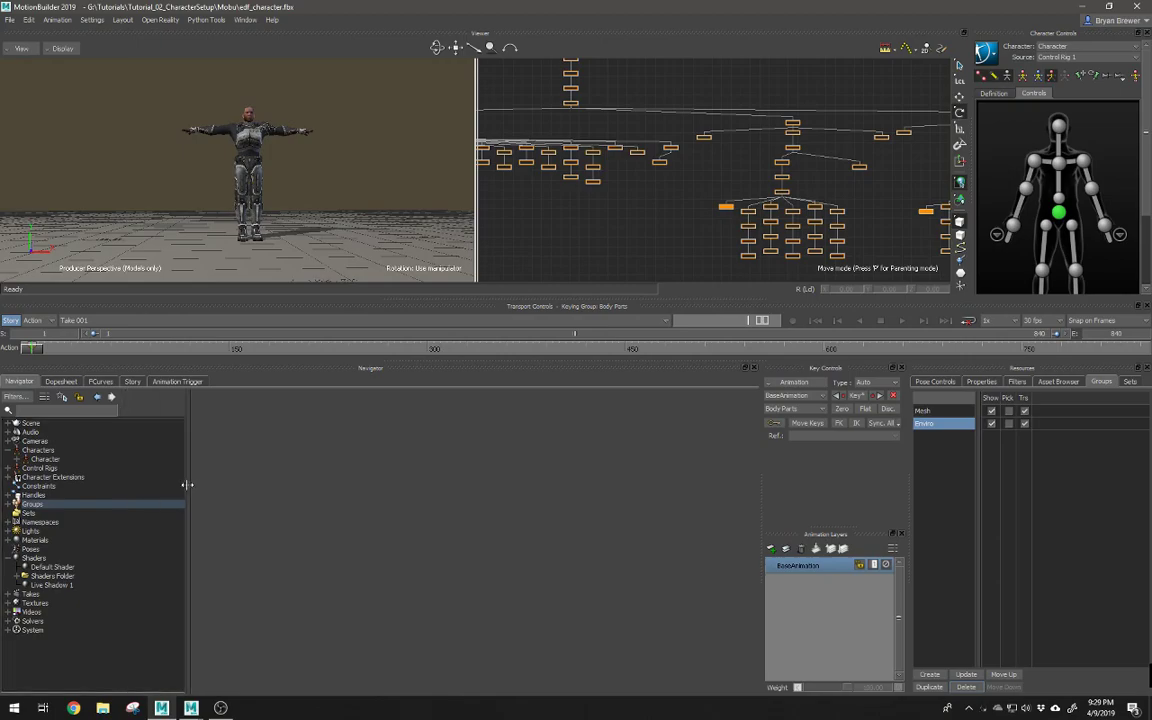
left_click(9, 450)
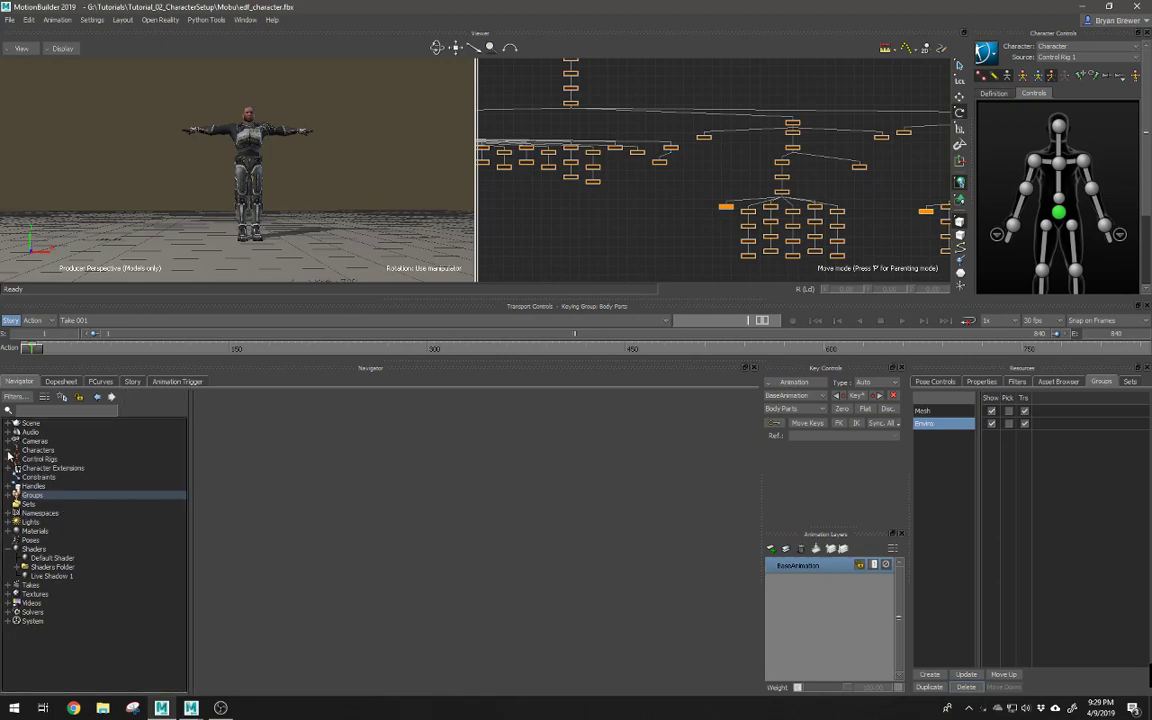
left_click(9, 468)
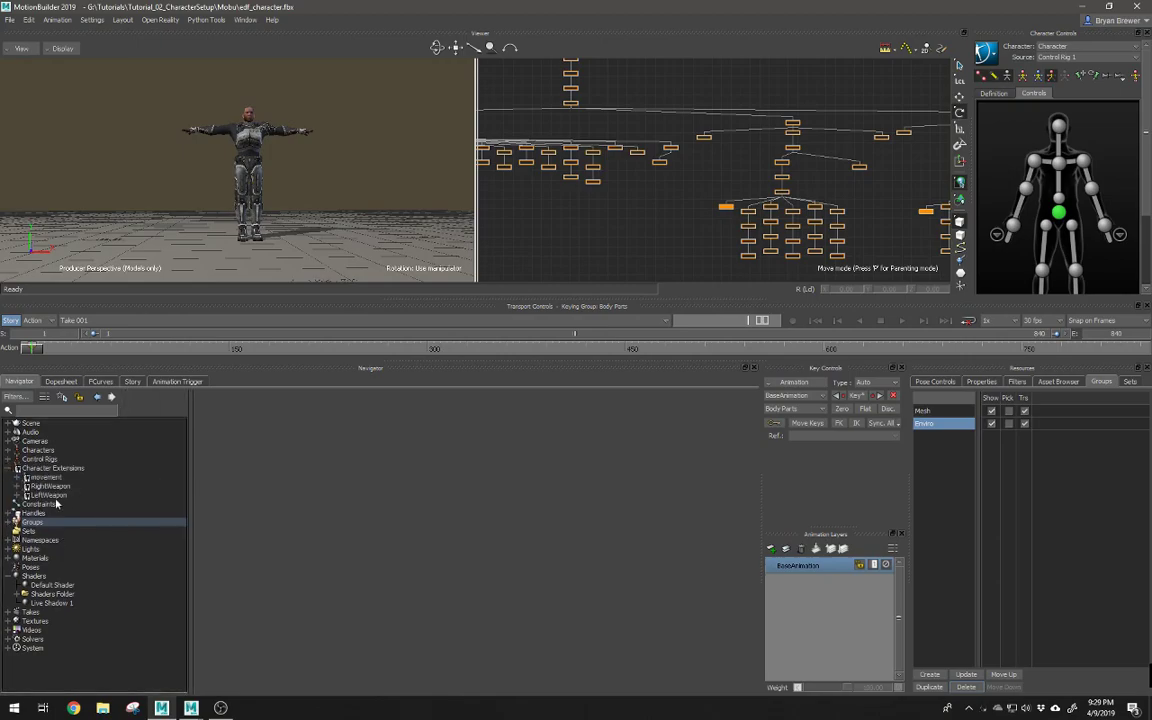
left_click(10, 468)
left_click(76, 467)
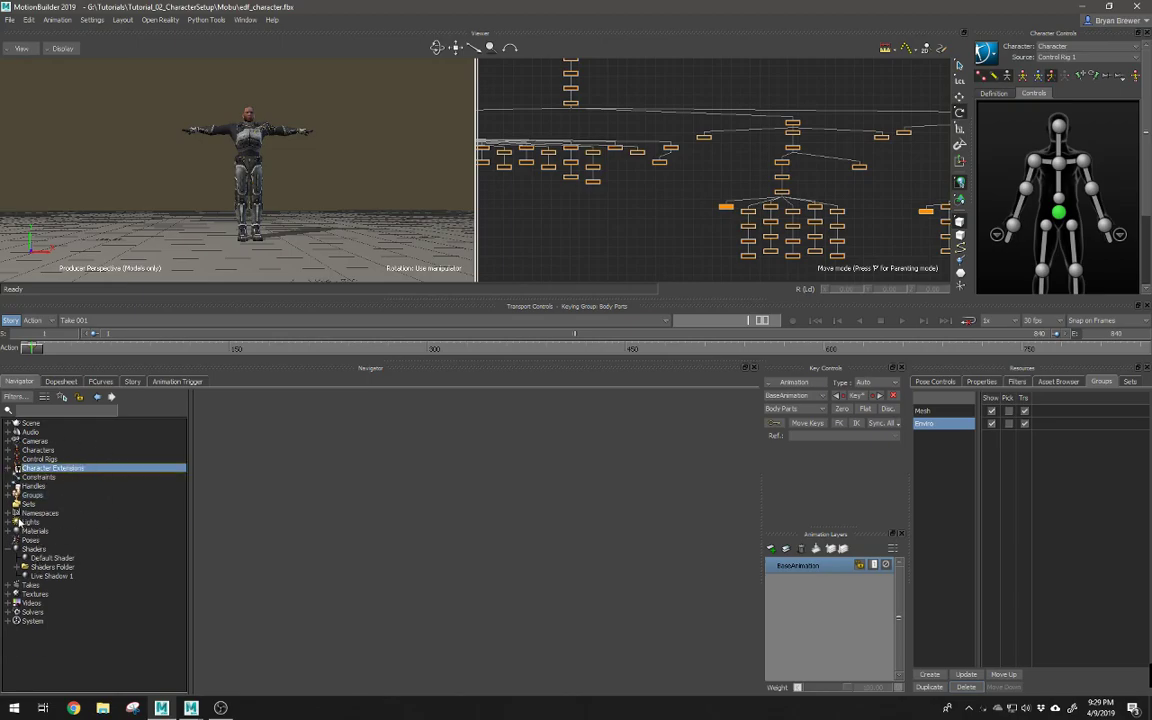
Step: Delete the existing Lights Folder and insert a fresh folder under the Lights branch
left_click(9, 522)
left_click(50, 540)
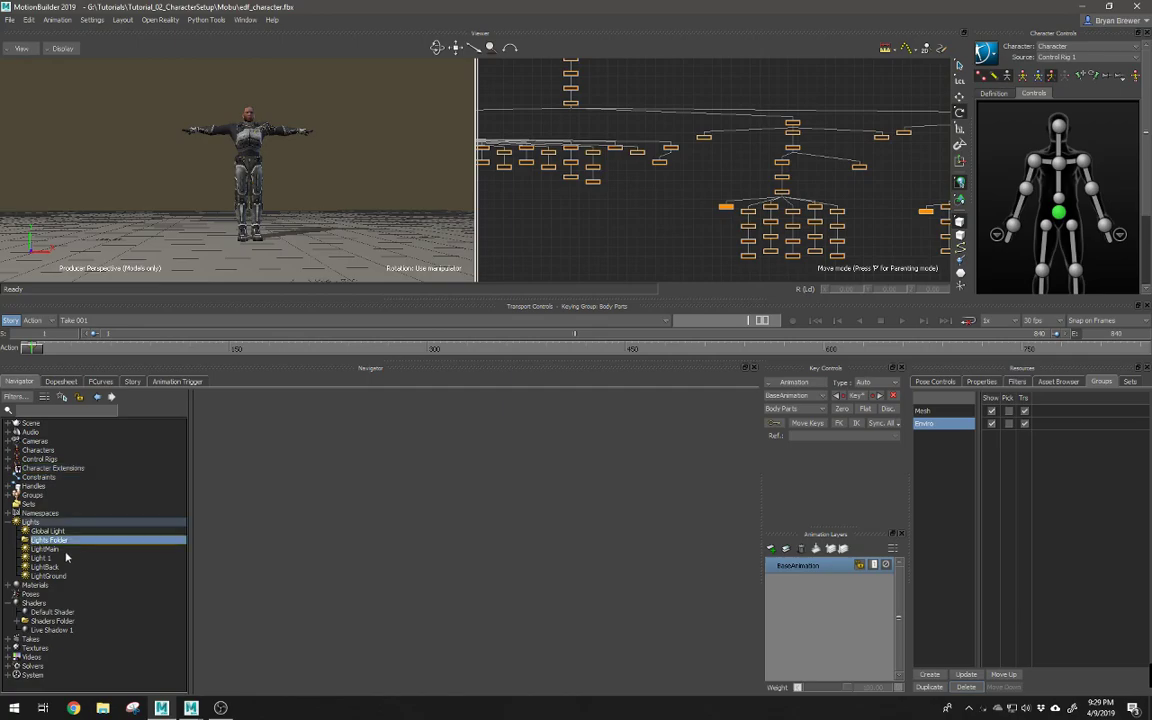
right_click(35, 545)
mouse_move(77, 571)
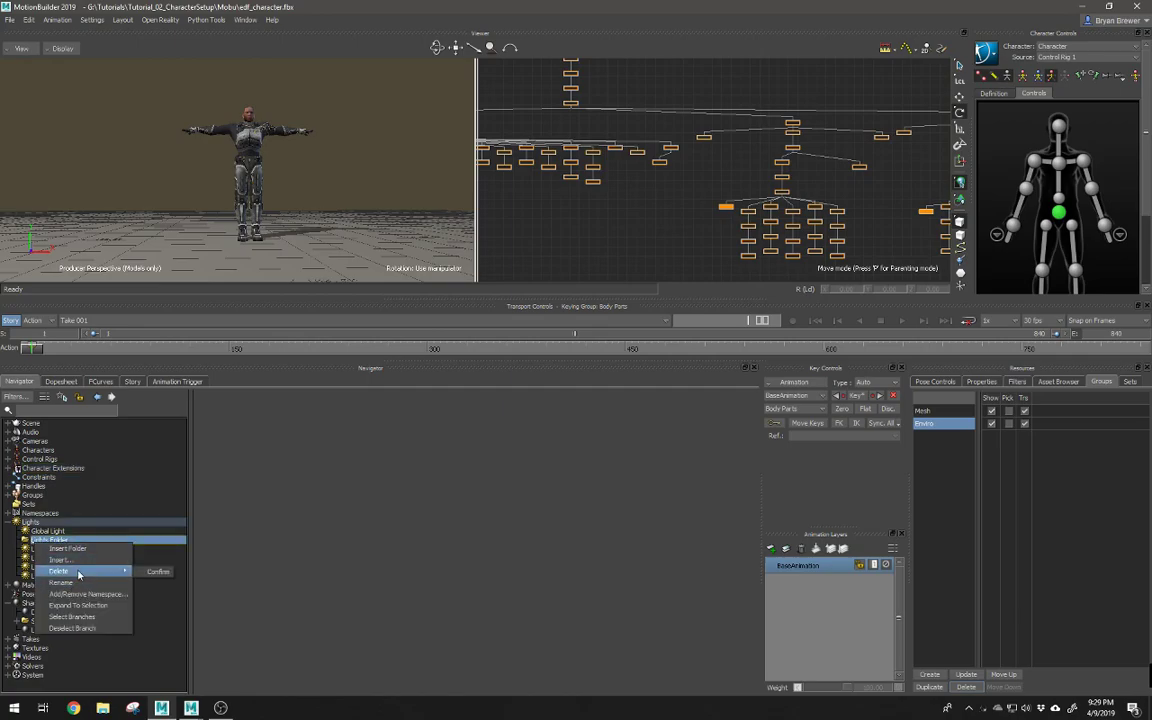
left_click(149, 571)
left_click(33, 522)
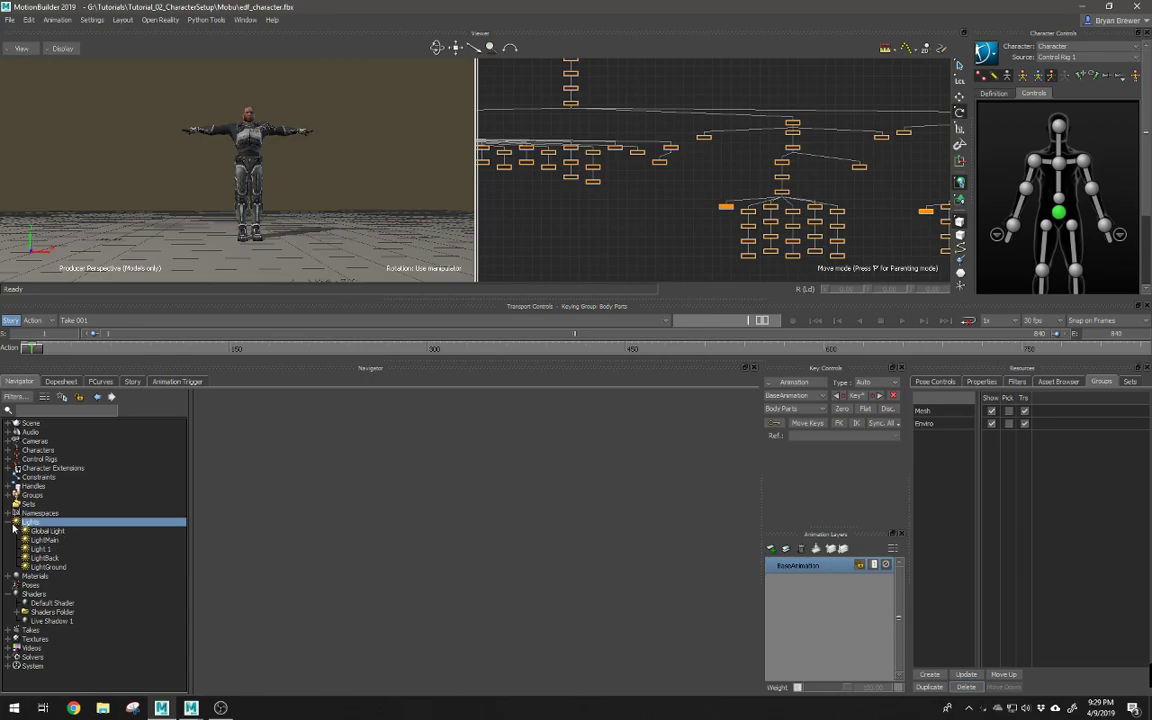
right_click(36, 524)
left_click(84, 530)
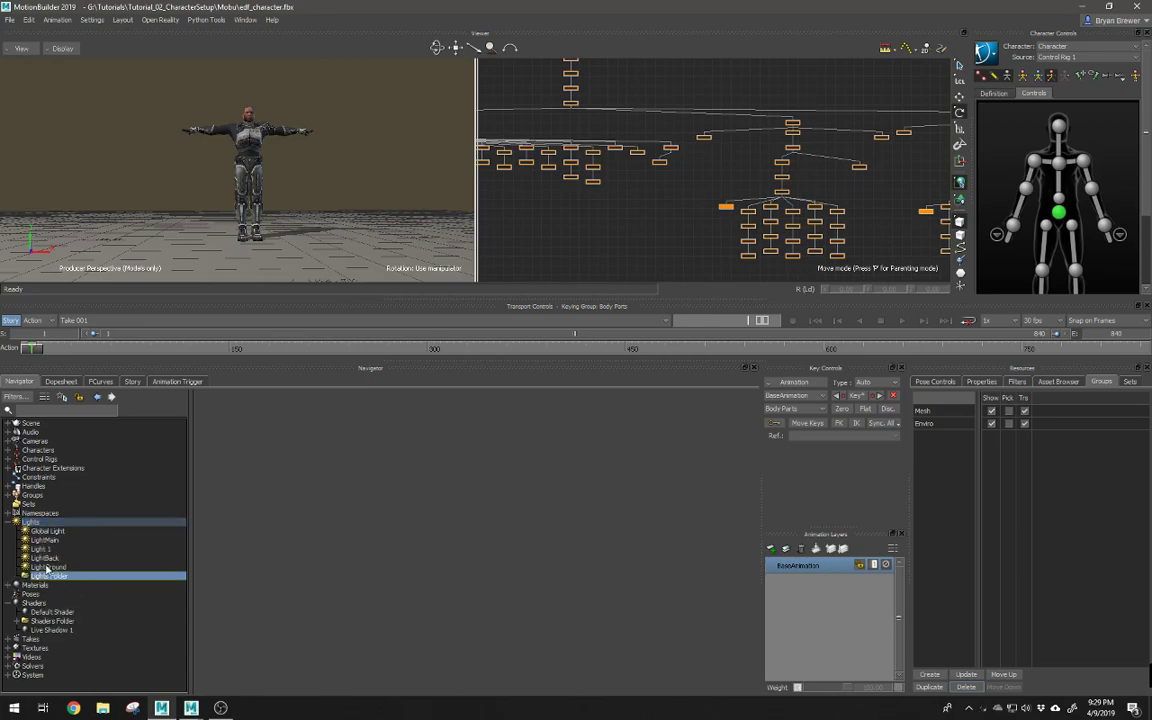
Step: Move LightGround, LightBack, Light 1 and LightMain into Lights Folder and expand it
left_click(48, 568)
left_click(45, 558, "ctrl")
left_click(42, 549, "ctrl")
left_click(43, 541, "ctrl")
mouse_move(57, 560)
left_mouse_down()
mouse_move(78, 568)
mouse_move(48, 577)
left_mouse_up()
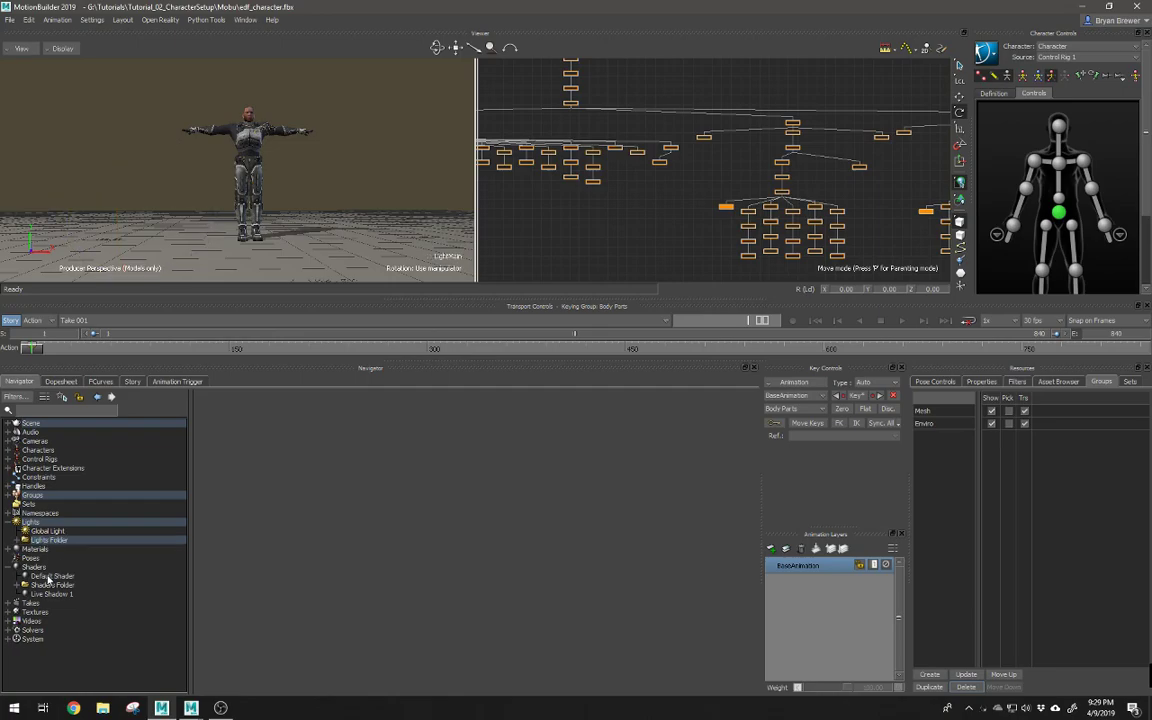
left_click(24, 540)
Step: Check where Light 1 sits relative to the soldier and rename it LightRim
left_click(60, 549)
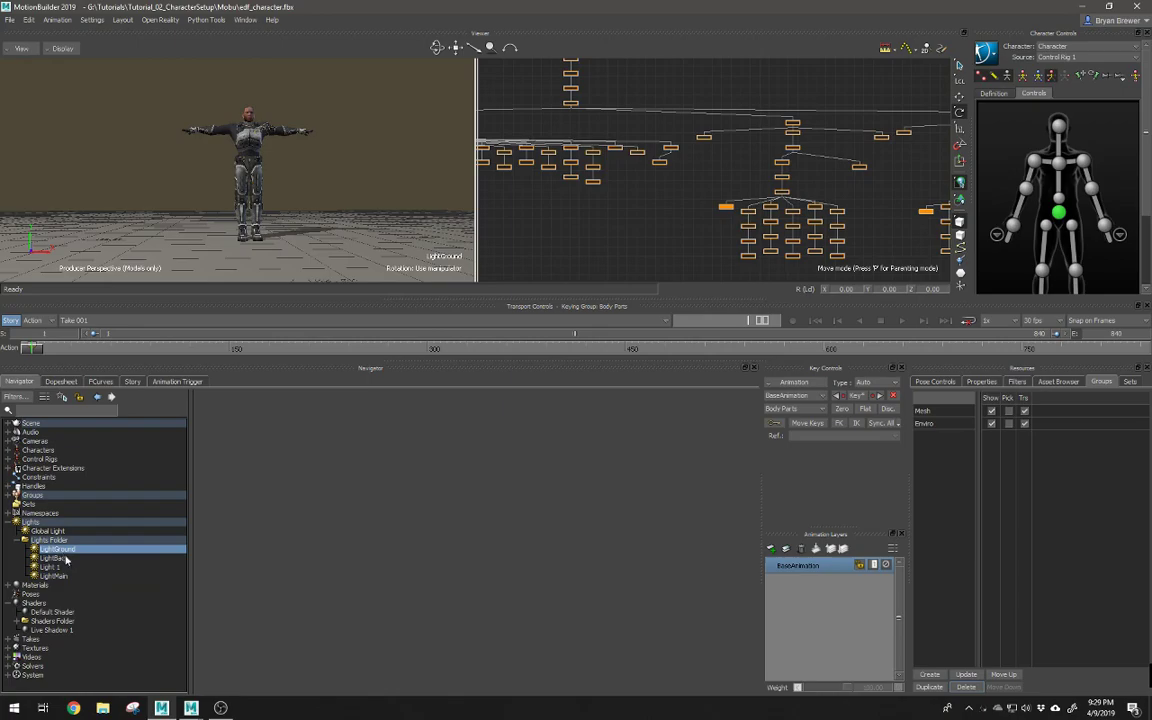
left_click(62, 558)
left_click(64, 576)
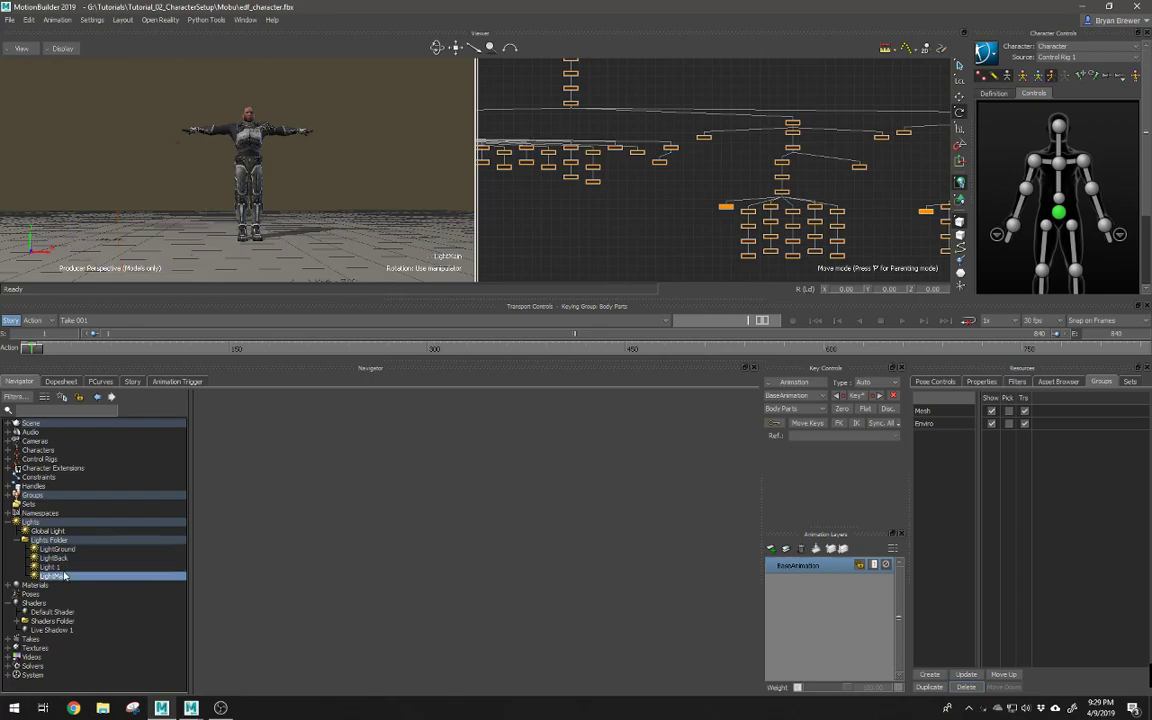
left_click(57, 568)
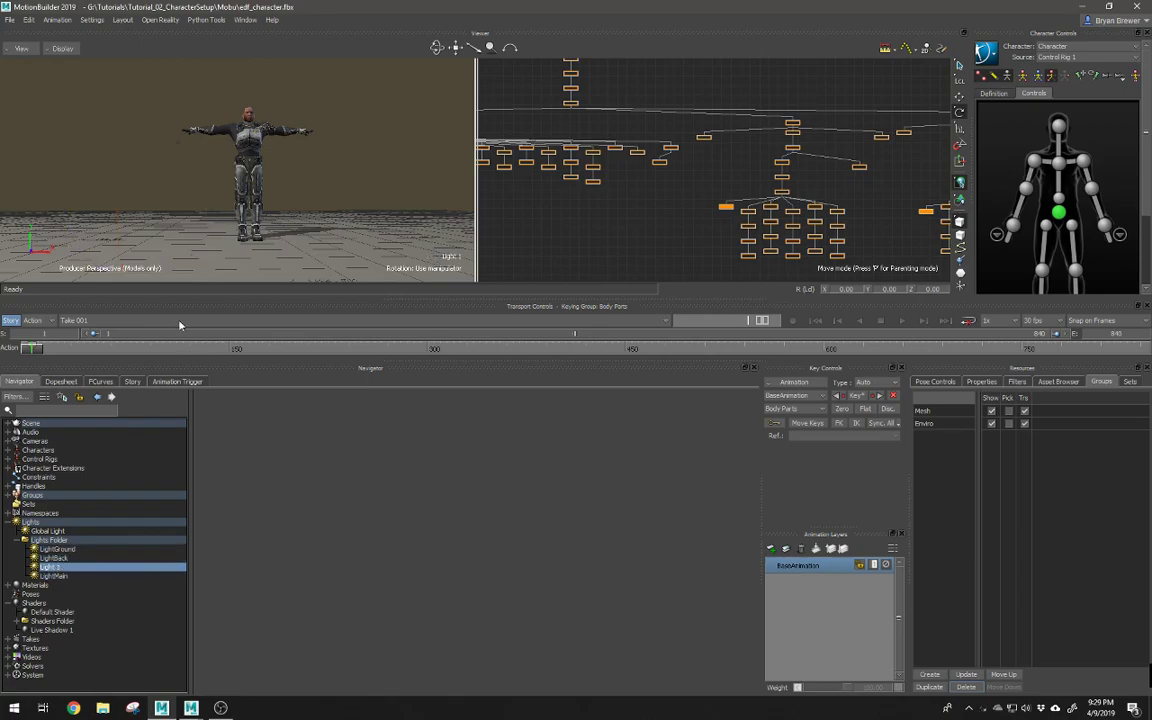
left_click_drag(187, 151, 303, 171, "ctrl+shift")
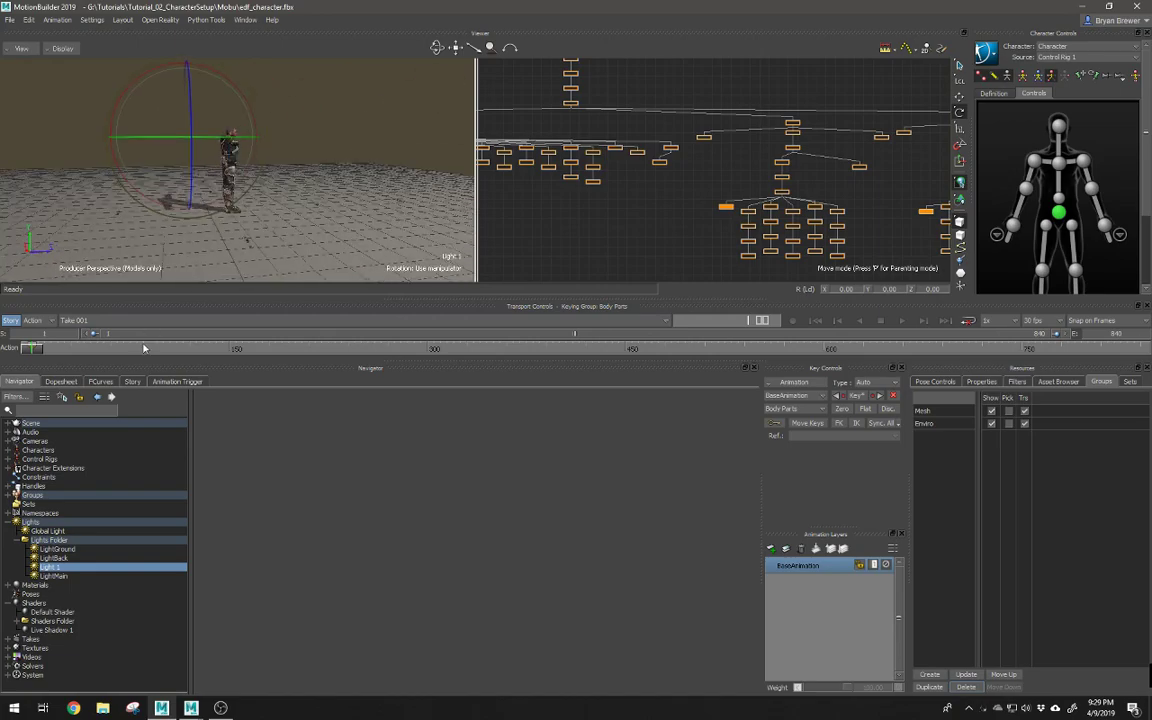
right_click(58, 567)
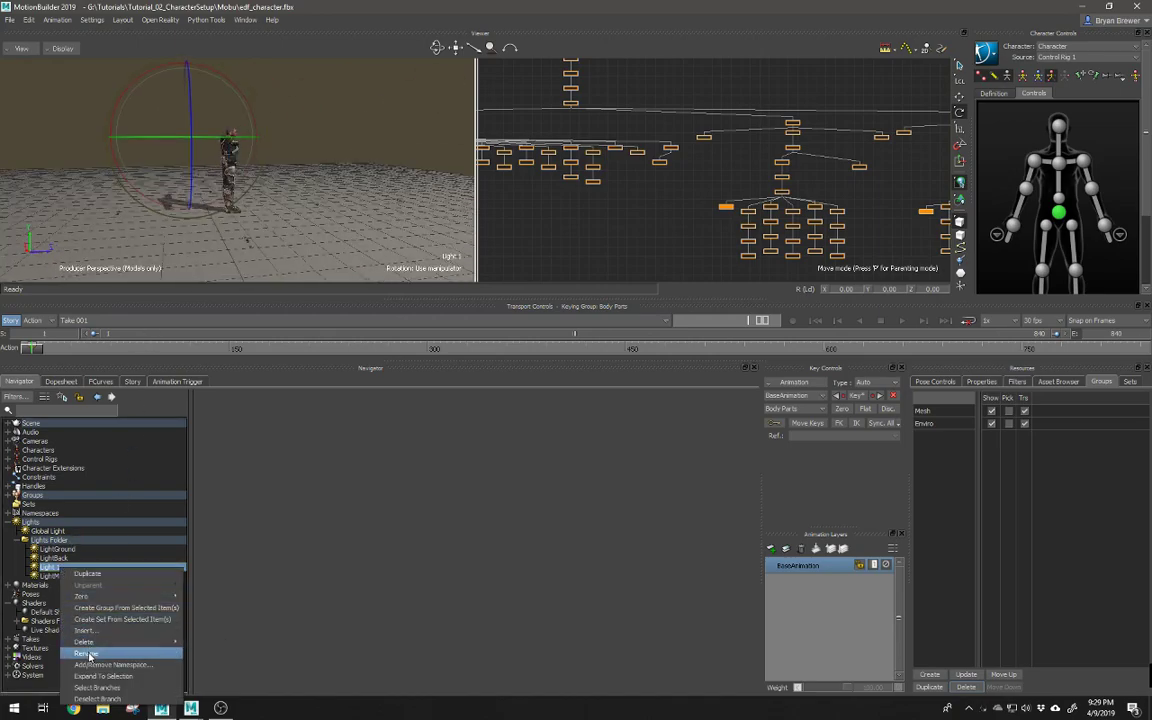
left_click(86, 654)
left_click_drag(95, 577, 75, 578)
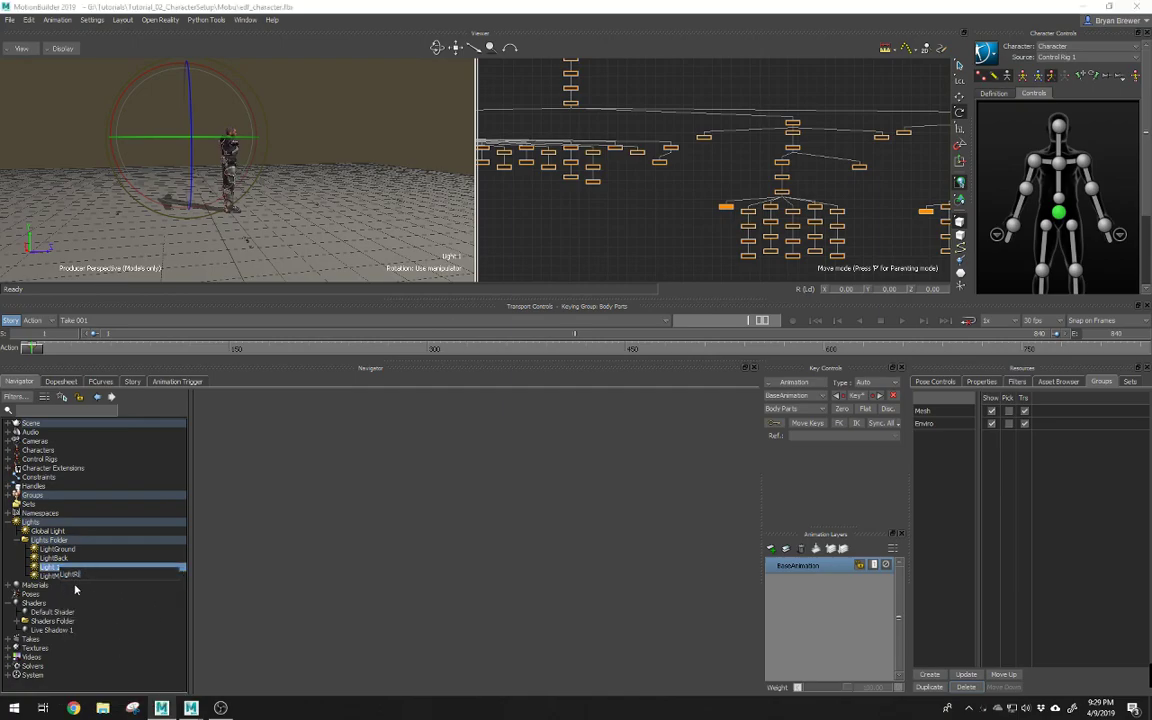
left_click(231, 559)
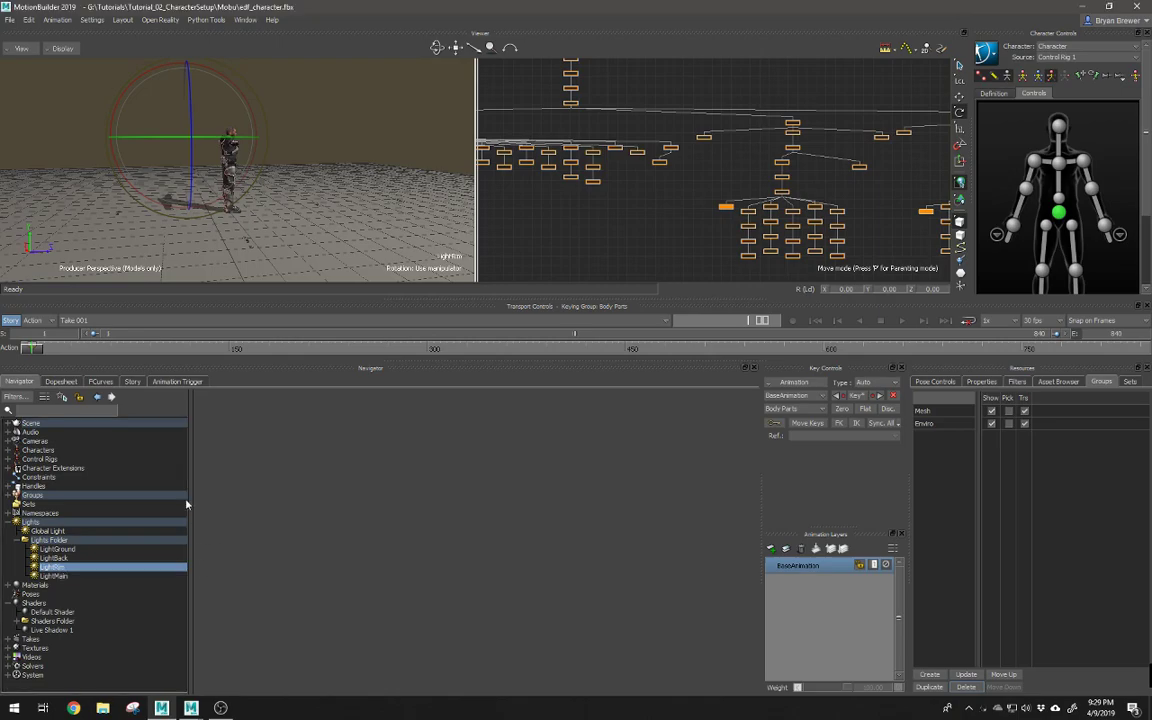
Step: Collapse Lights Folder and insert a new folder under the Materials branch
left_click(17, 540)
left_click(9, 549)
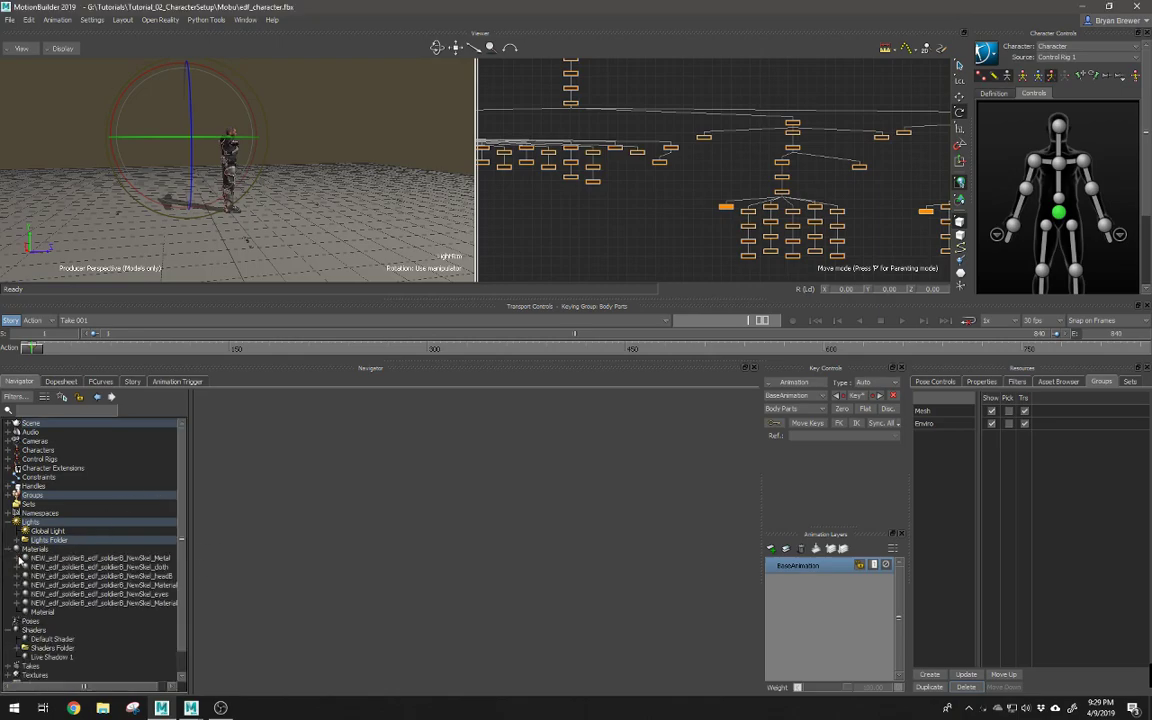
right_click(45, 549)
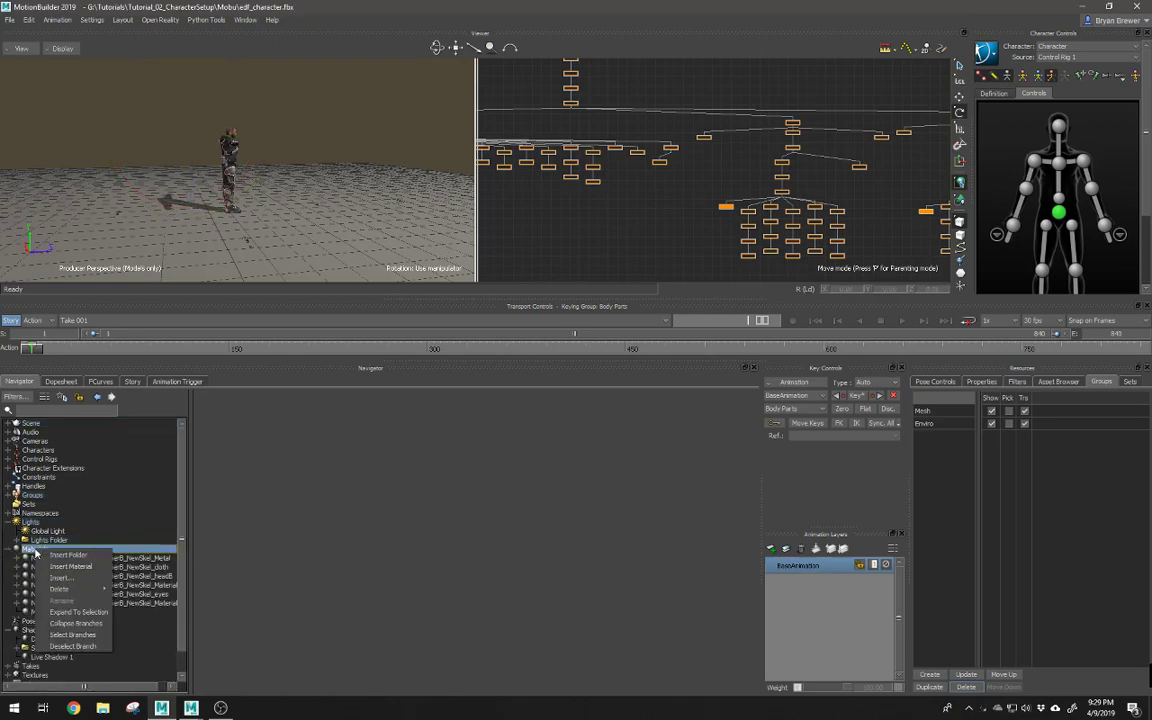
left_click(63, 558)
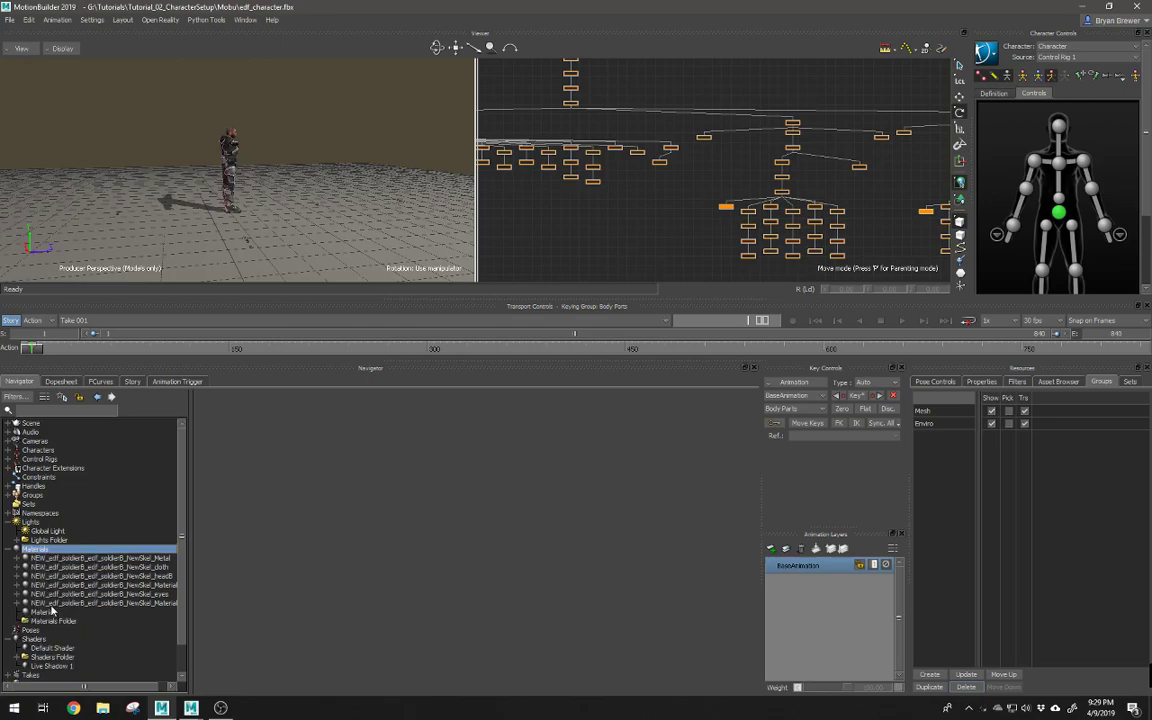
Step: Move the six NEW_edf_soldierB materials into Materials Folder and collapse the Materials branch
left_click(54, 603)
left_click(66, 558, "shift")
left_click_drag(53, 604, 46, 621)
left_click(8, 549)
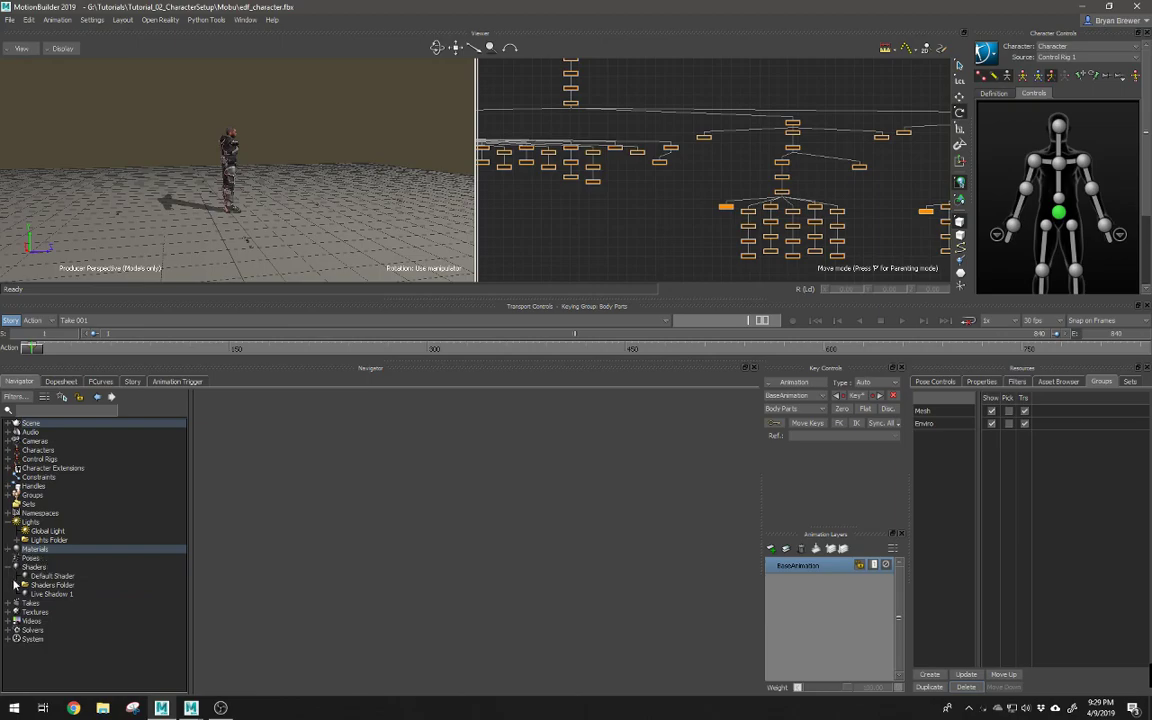
Step: Move Live Shadow 1 into Shaders Folder and collapse the Shaders branch
left_click(8, 567)
left_click(8, 567)
left_click_drag(32, 595, 45, 585)
left_click(8, 567)
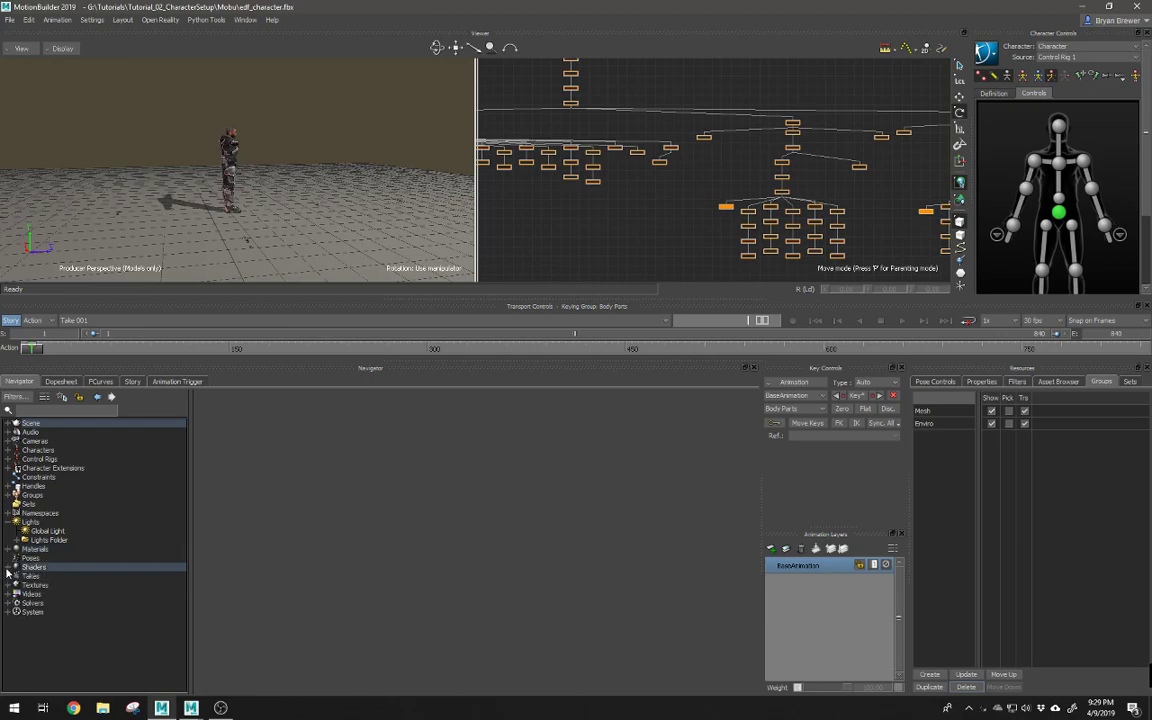
Step: Expand the Videos branch, examine the soldier texture maps inside Videos Folder, and collapse that folder
left_click(8, 594)
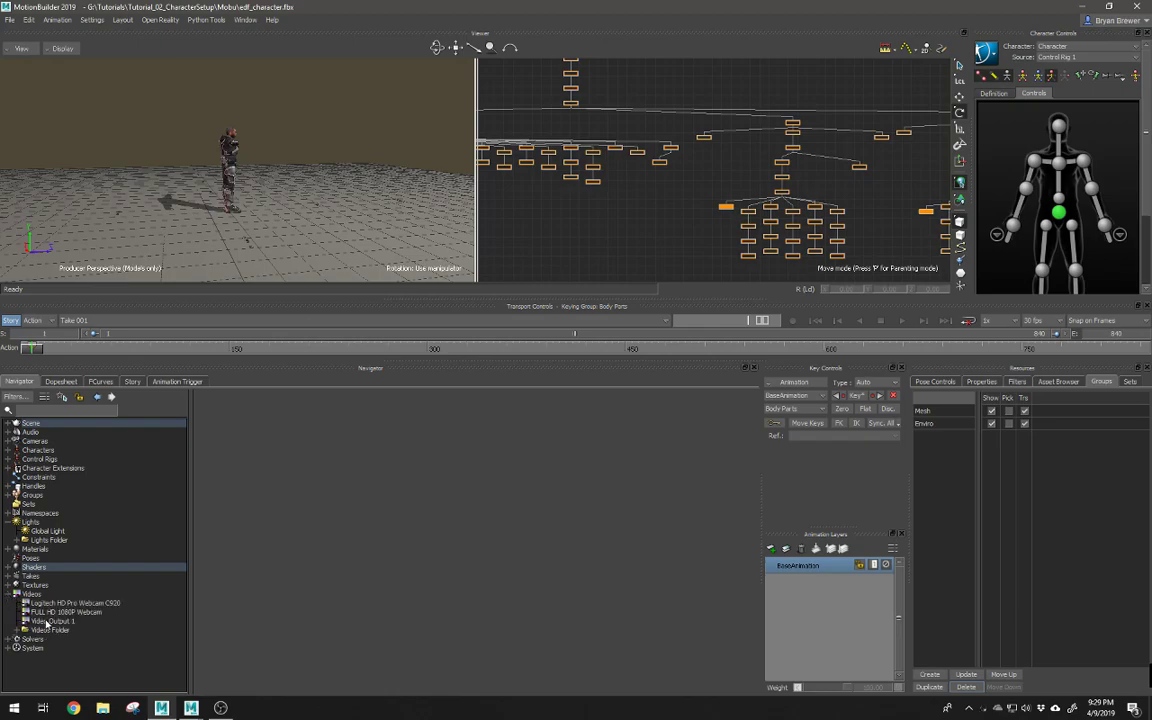
left_click(19, 630)
scroll(63, 633, "down", 1)
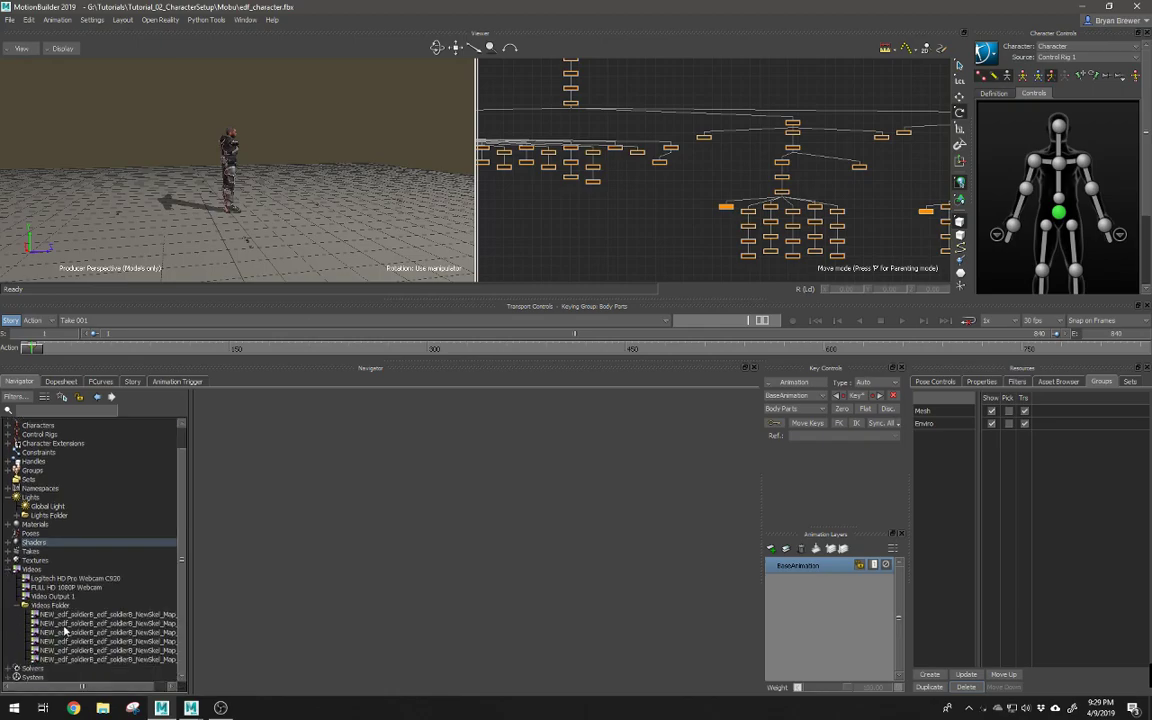
left_click(63, 659)
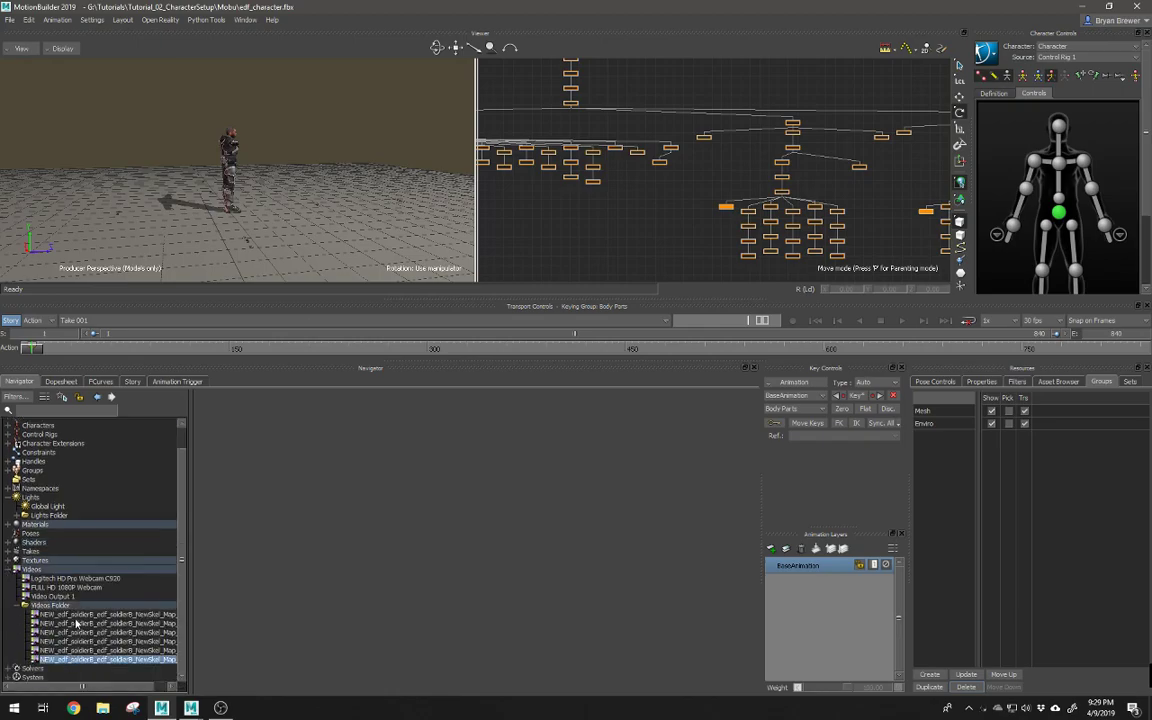
left_click(21, 606)
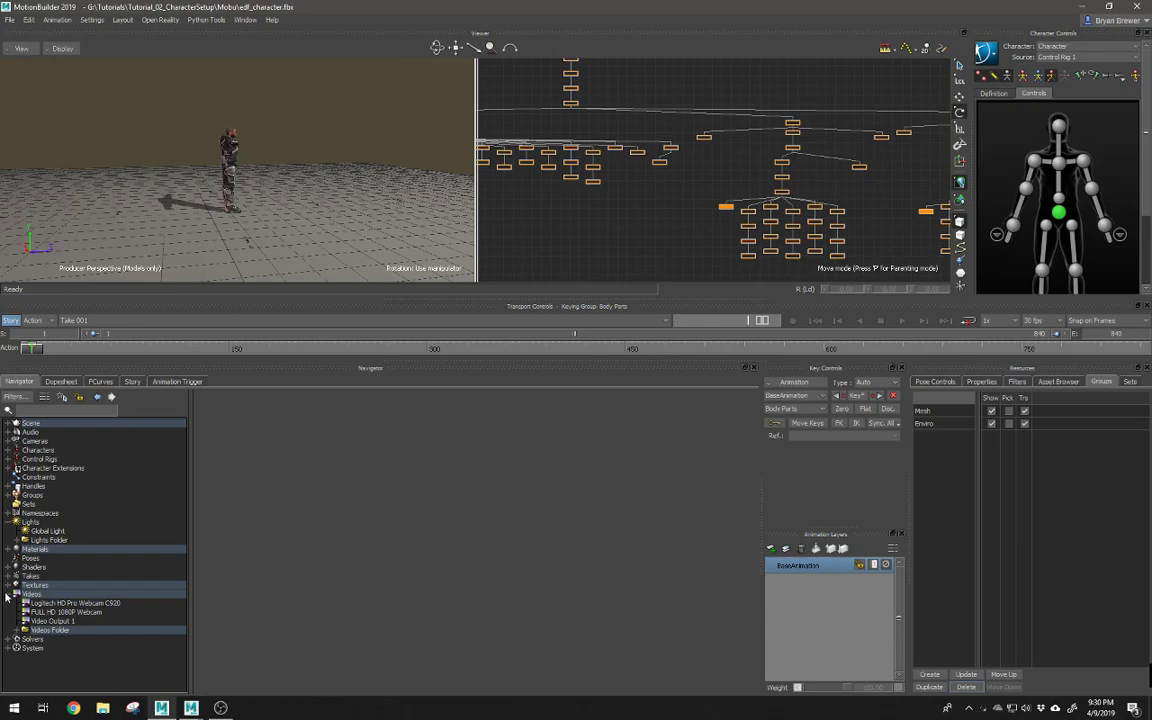
Step: Expand the Solvers branch and examine its two entries, HIK 2014 Solver and HIK 2014 Solver 1
left_click(8, 639)
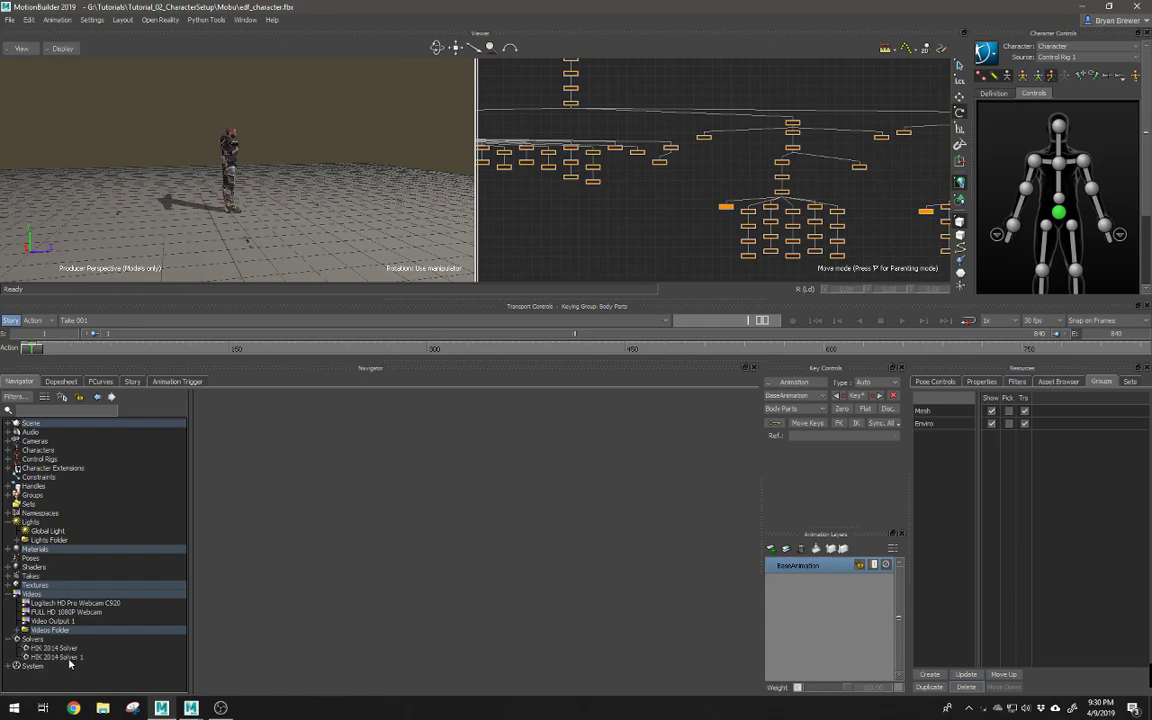
left_click(60, 649)
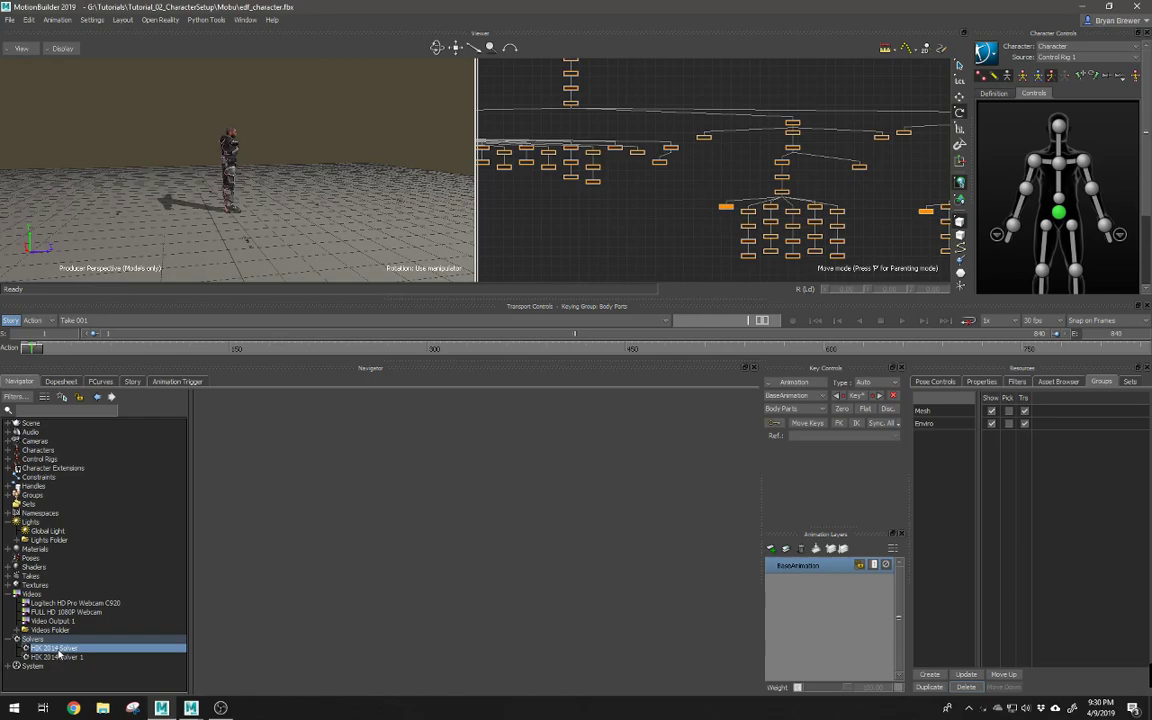
left_click(48, 658)
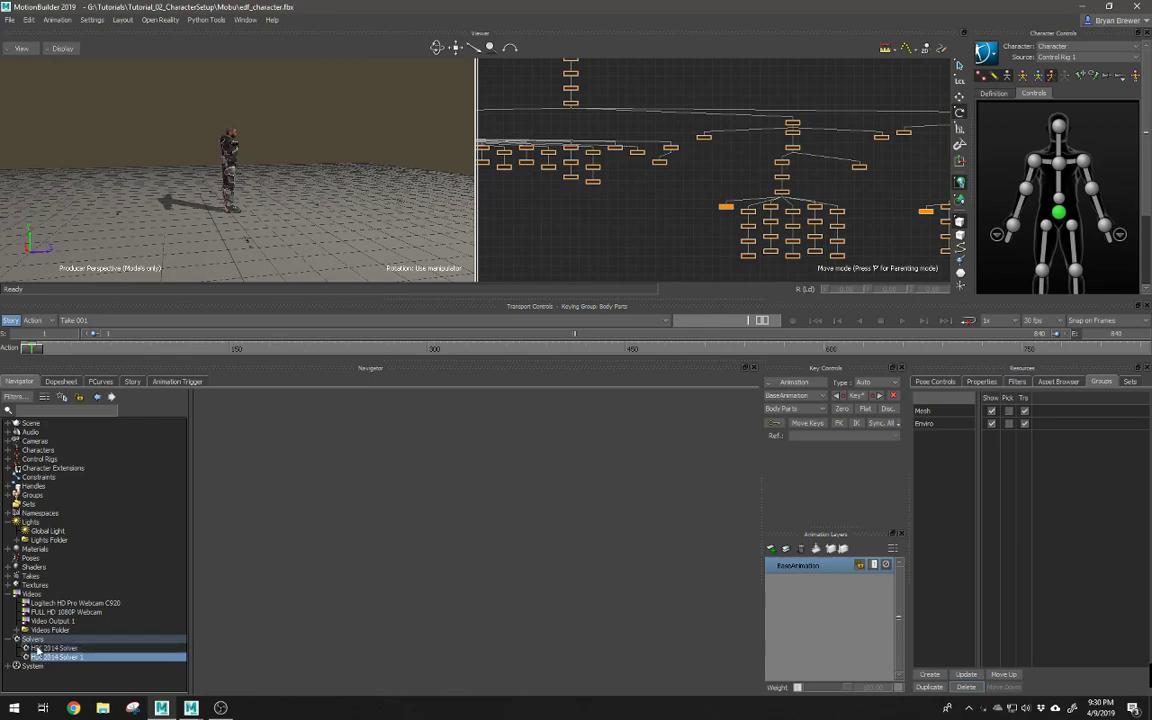
left_click(36, 647)
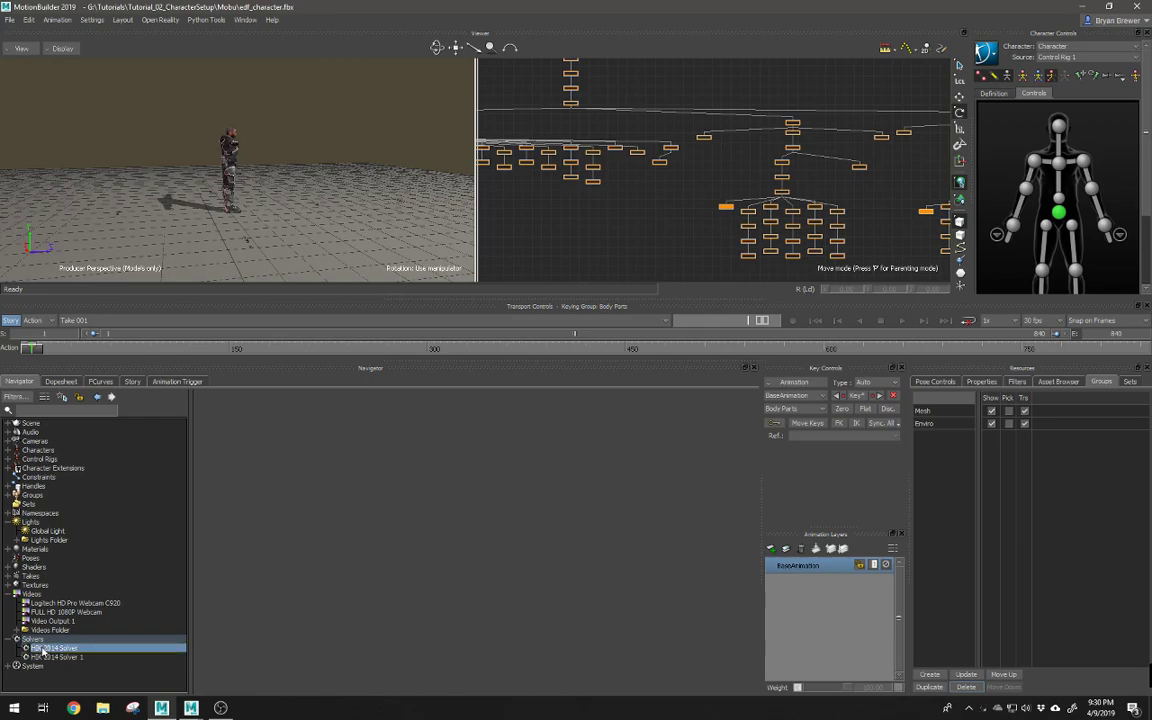
Step: Open the Character's settings, review the available Character Solver options, and view the soldier from the front
left_click(15, 450)
left_click(45, 459)
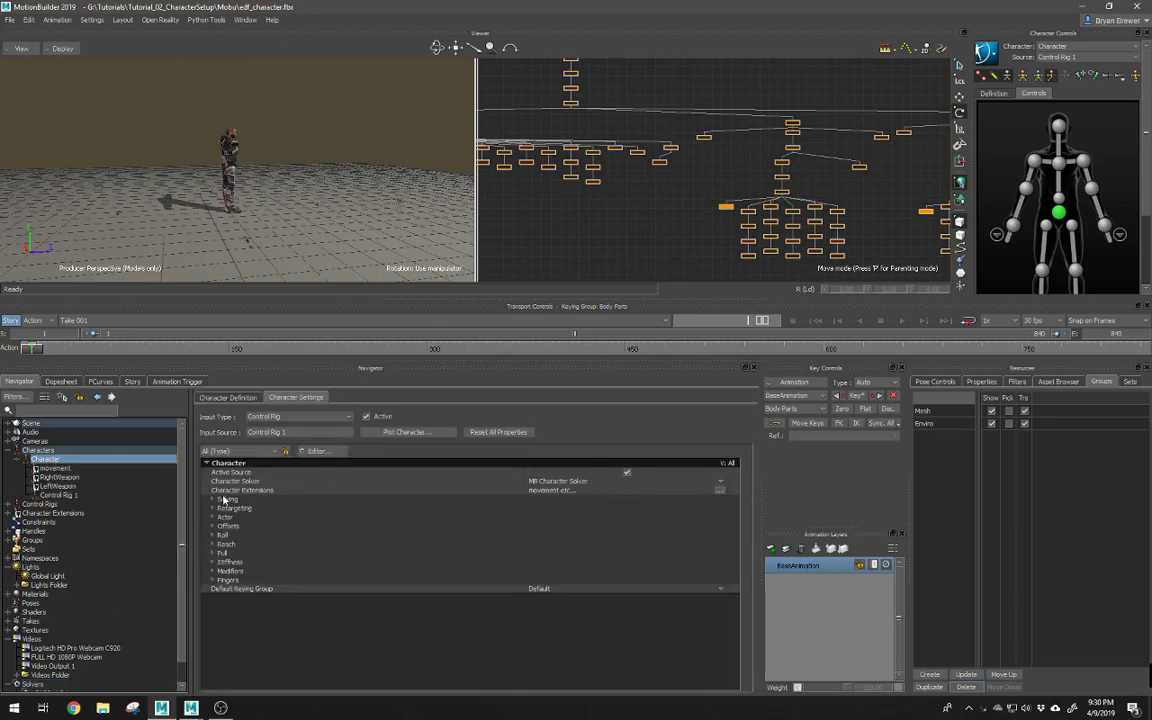
left_click(522, 483)
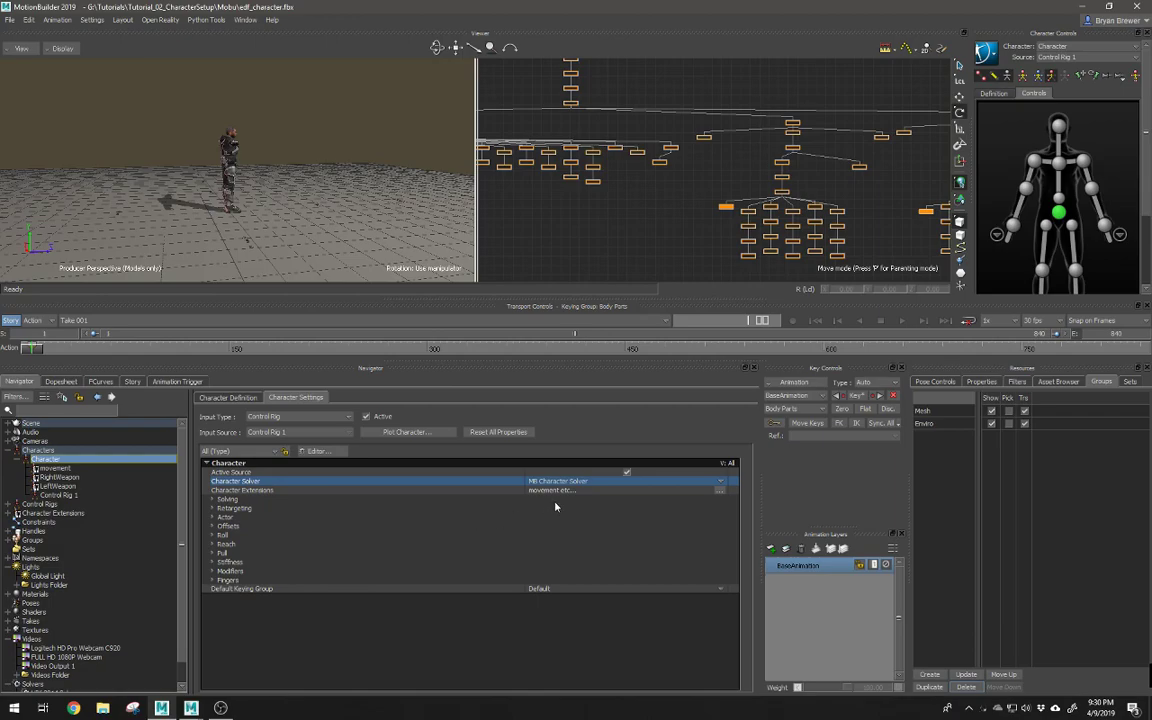
left_click(722, 482)
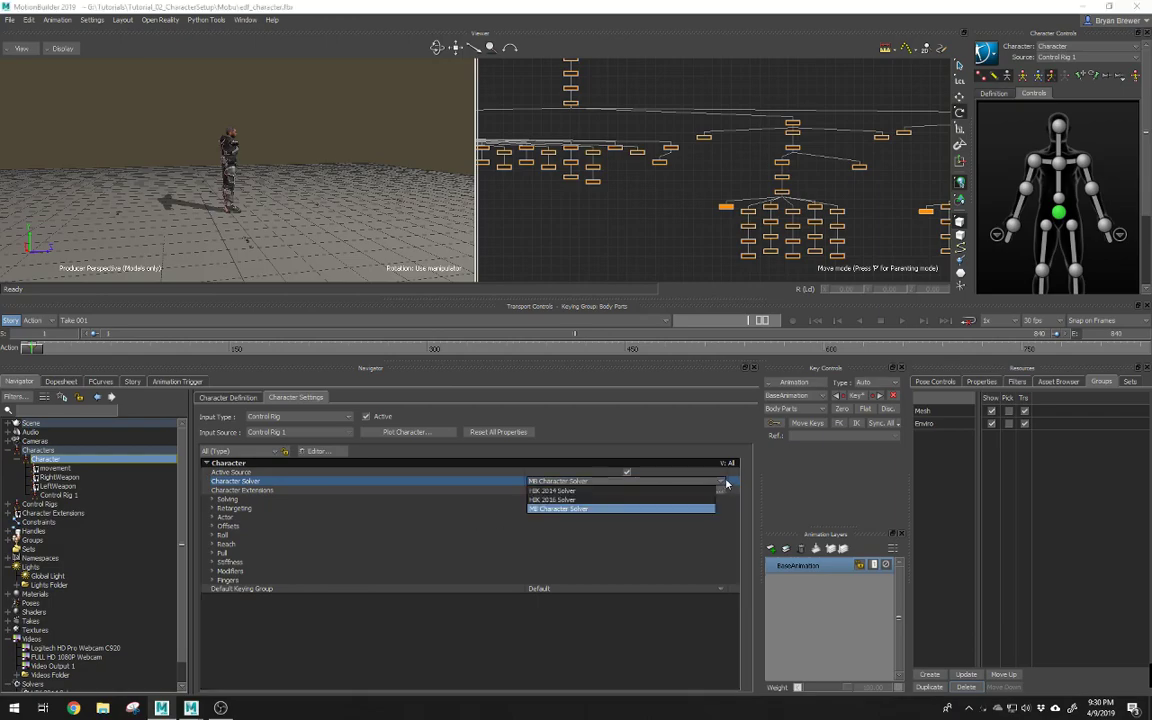
left_click(722, 483)
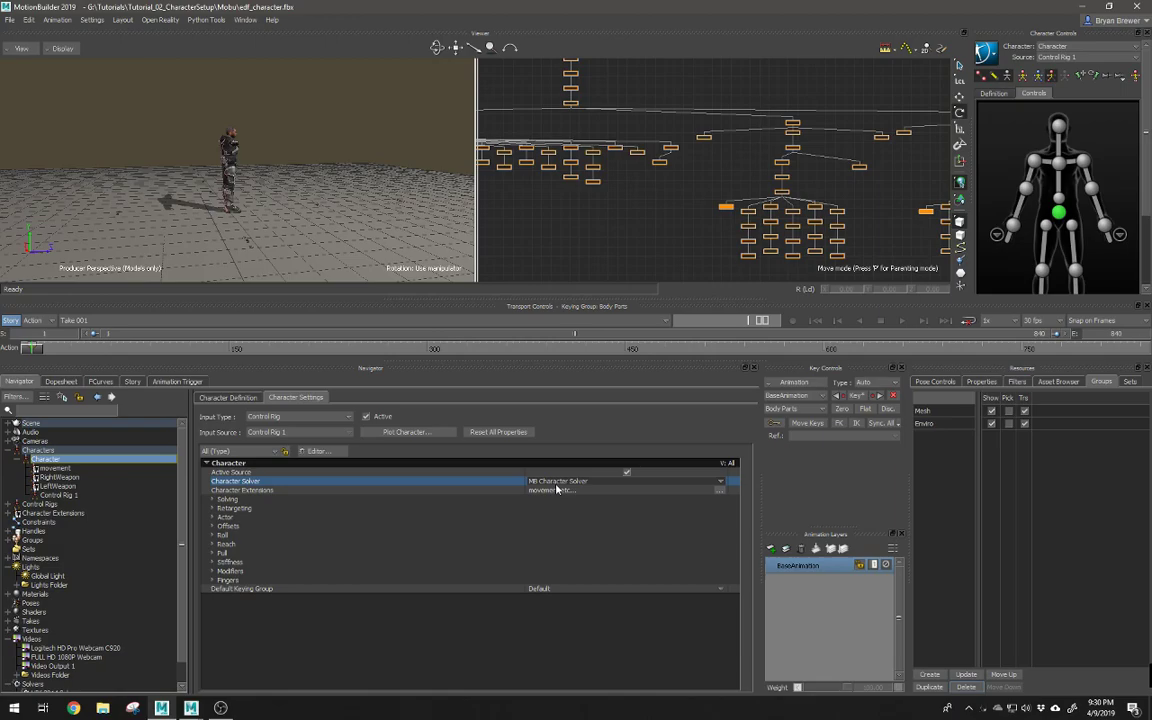
left_click_drag(286, 207, 172, 194, "alt")
right_click_drag(172, 194, 284, 199, "alt")
left_click_drag(284, 199, 263, 187, "alt")
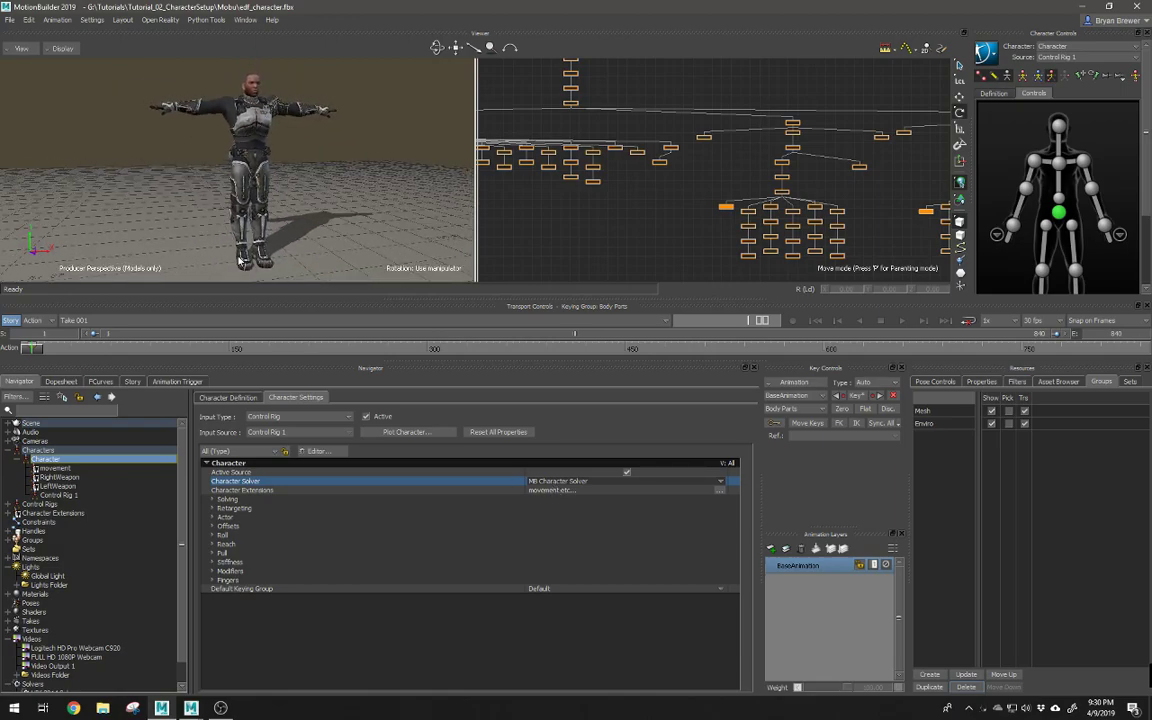
Step: Recheck the Character Solver options and delete HIK 2014 Solver and HIK 2014 Solver 1 from the scene
scroll(183, 585, "down", 1)
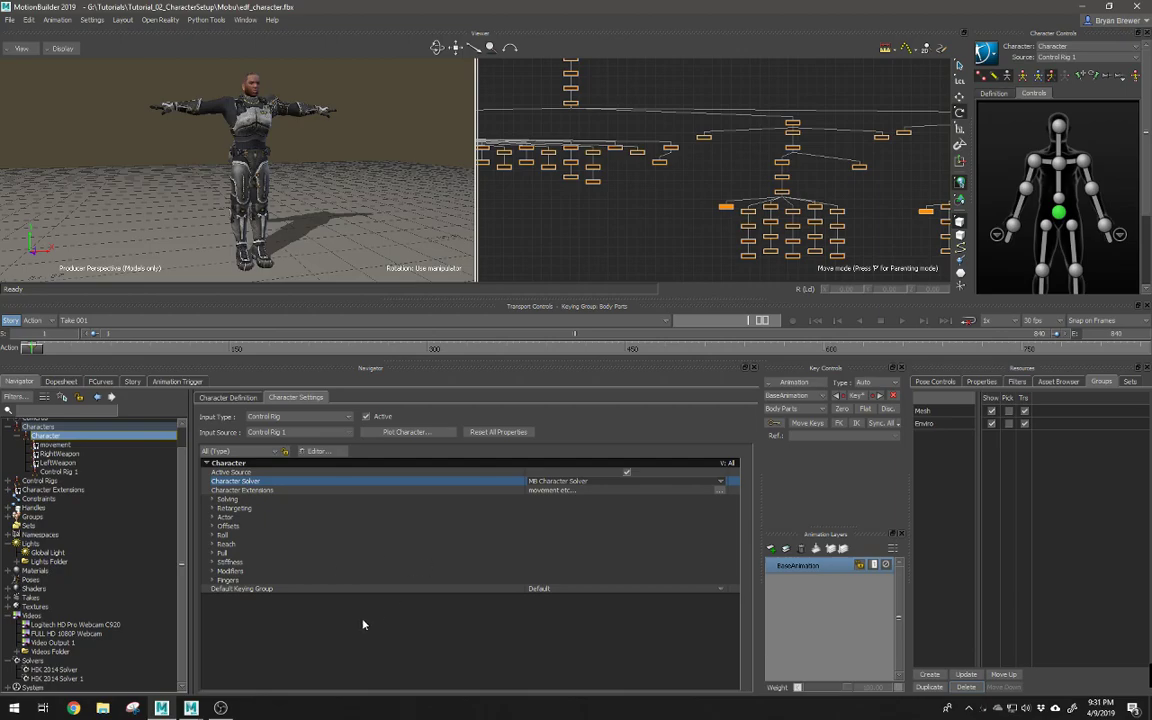
left_click(560, 482)
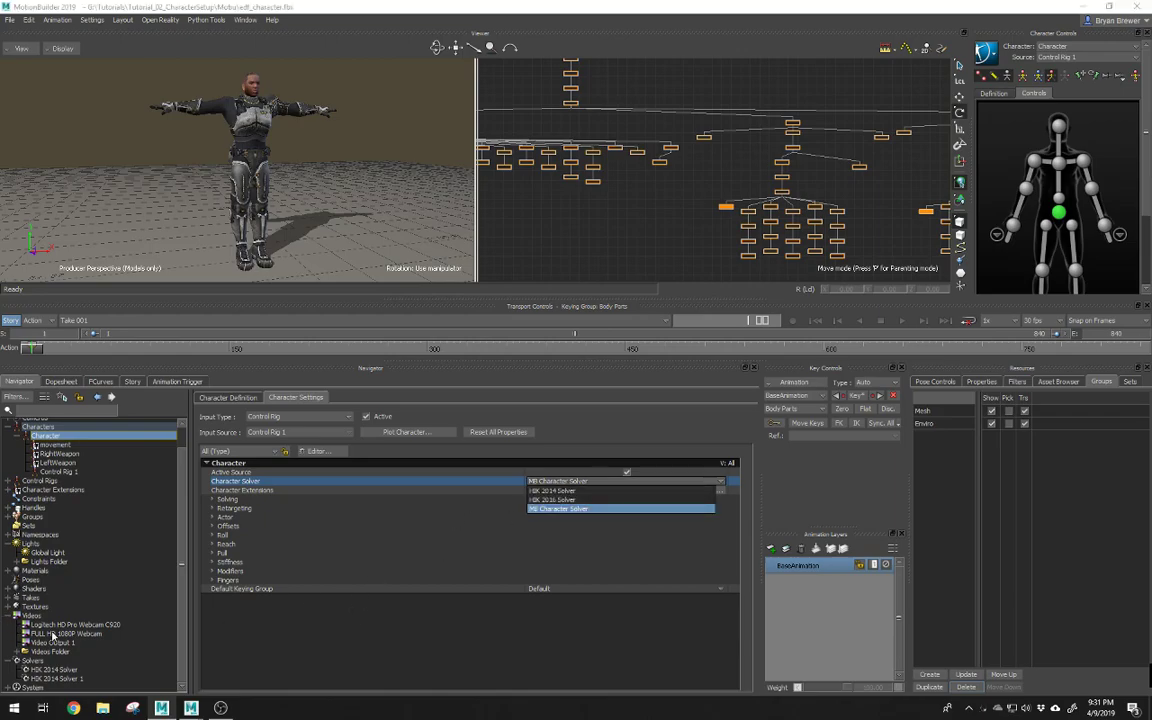
left_click(55, 679)
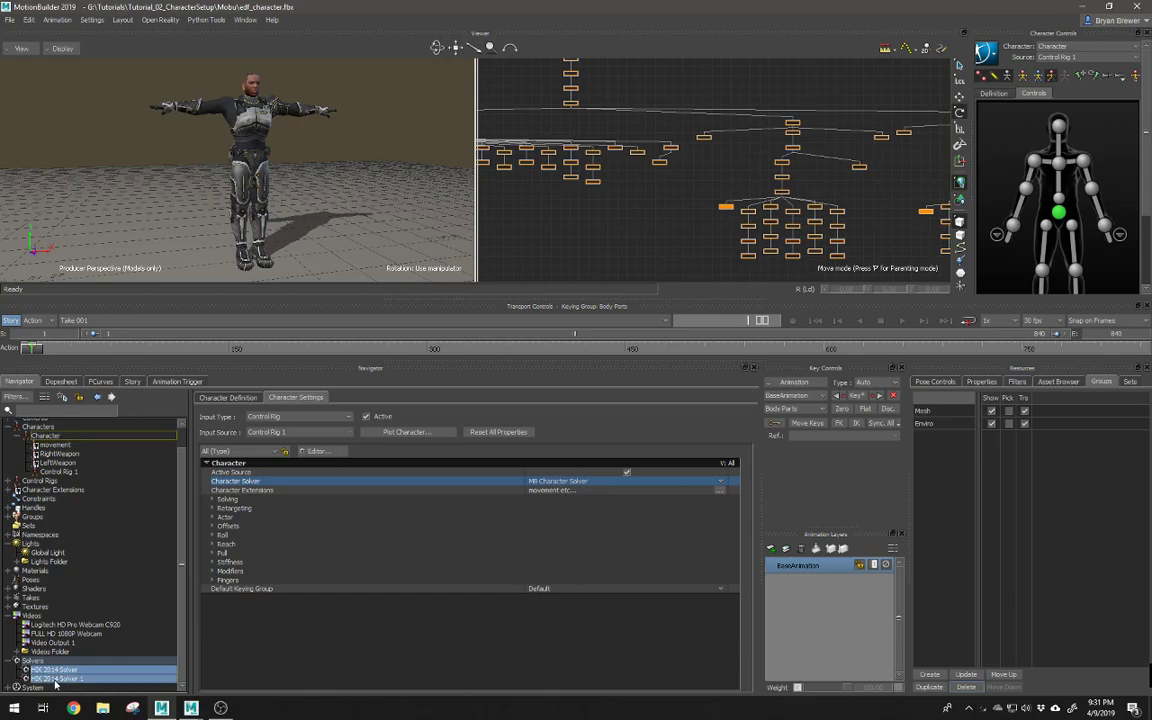
right_click(47, 613)
mouse_move(98, 614)
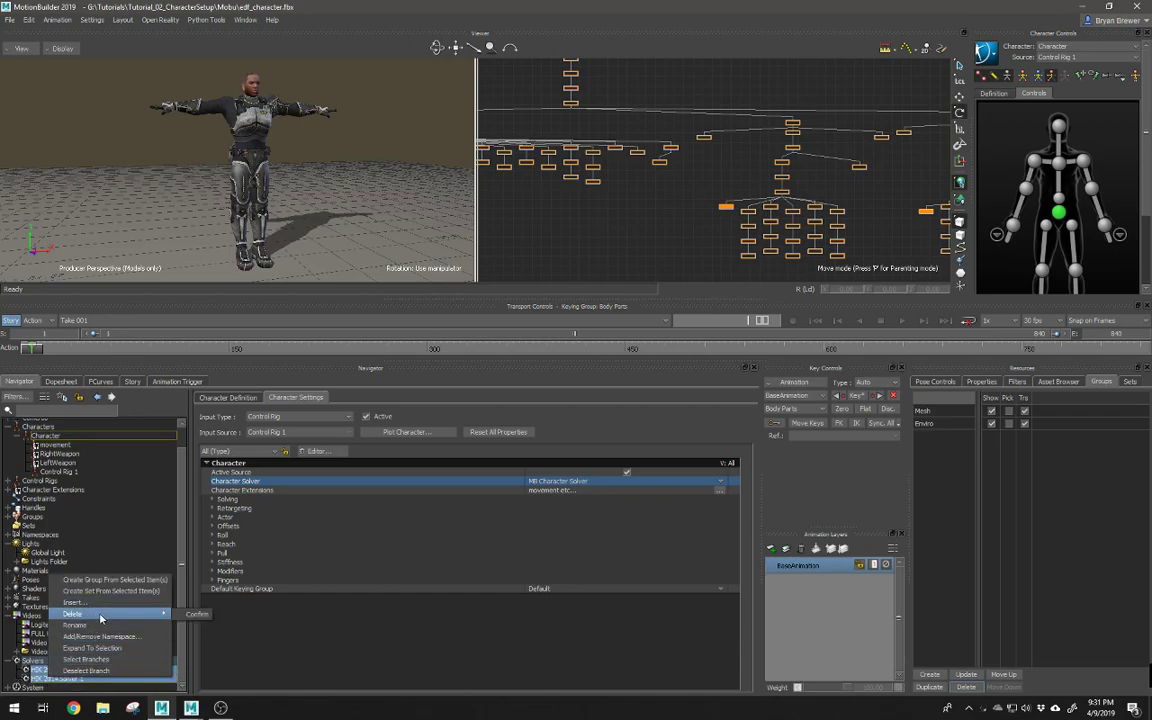
left_click(194, 614)
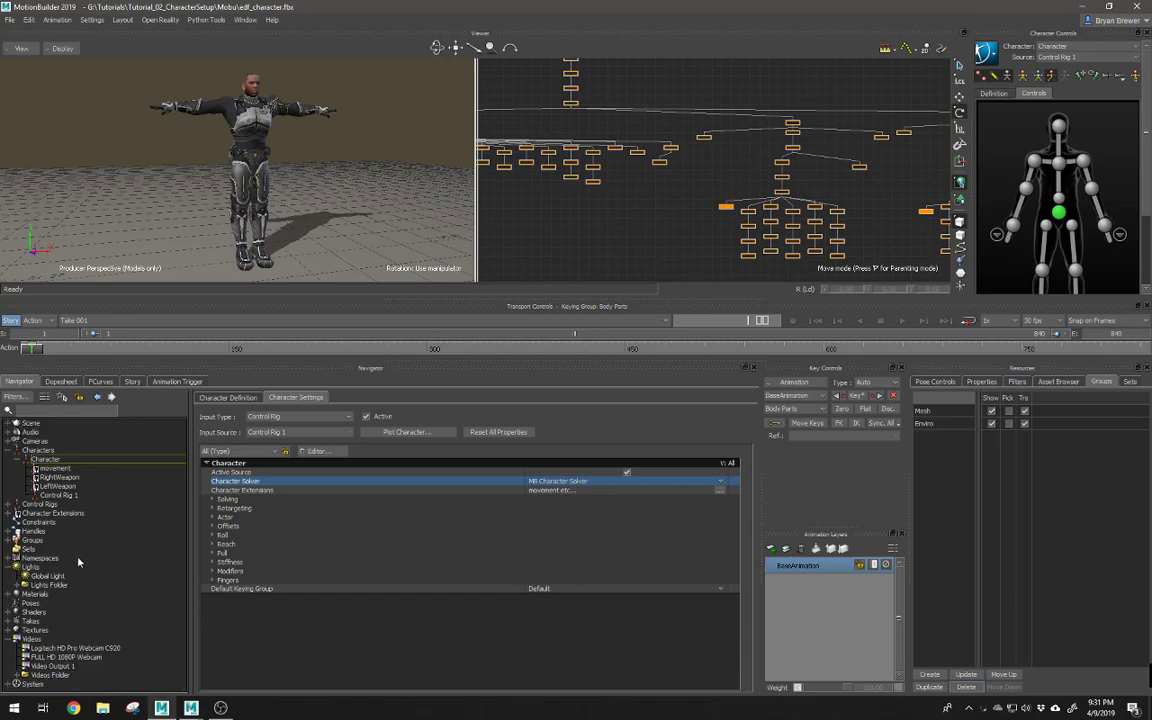
Step: Check the delete option for the first soldier map inside Videos Folder and dismiss it without deleting
left_click(18, 676)
left_click(77, 648)
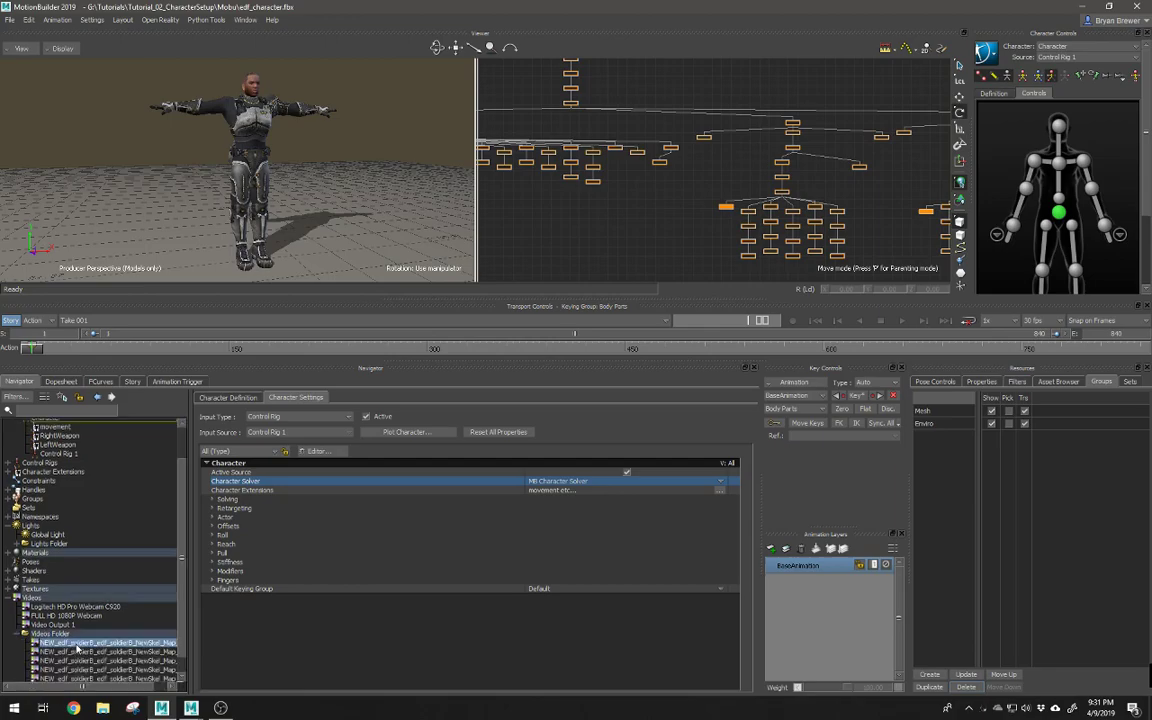
right_click(84, 650)
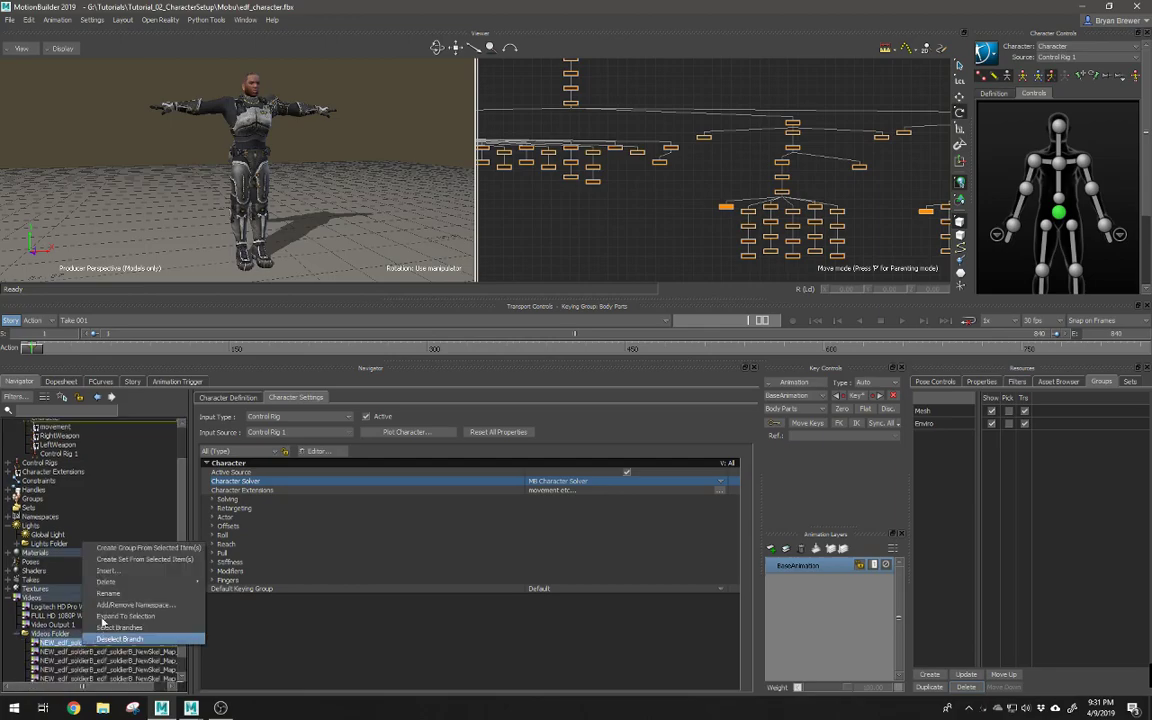
mouse_move(113, 585)
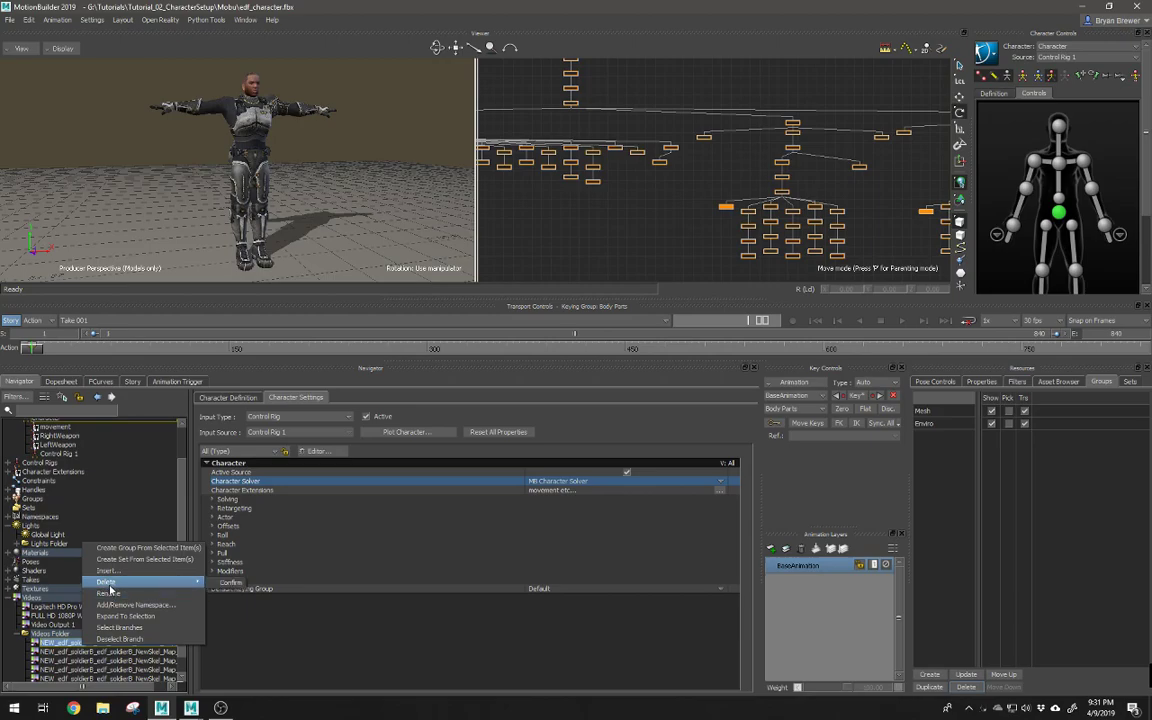
left_click(408, 661)
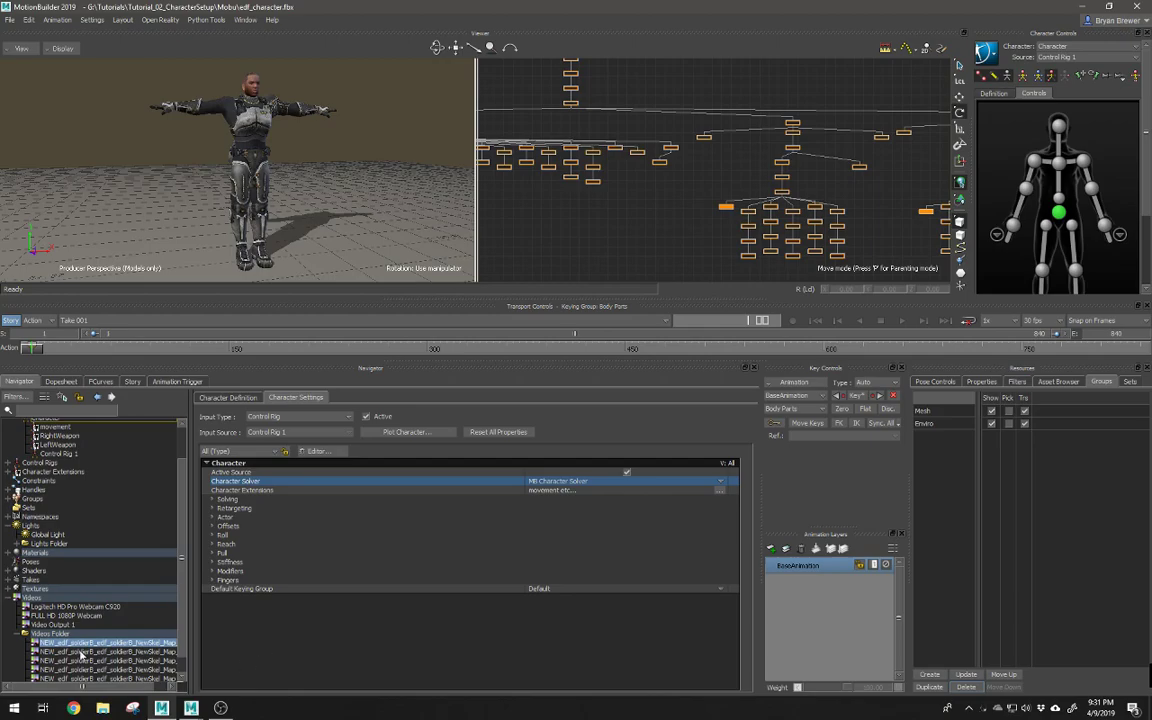
Step: Collapse Videos Folder, the Videos branch and the Lights branch in the scene tree
scroll(83, 655, "down", 1)
left_click(16, 614)
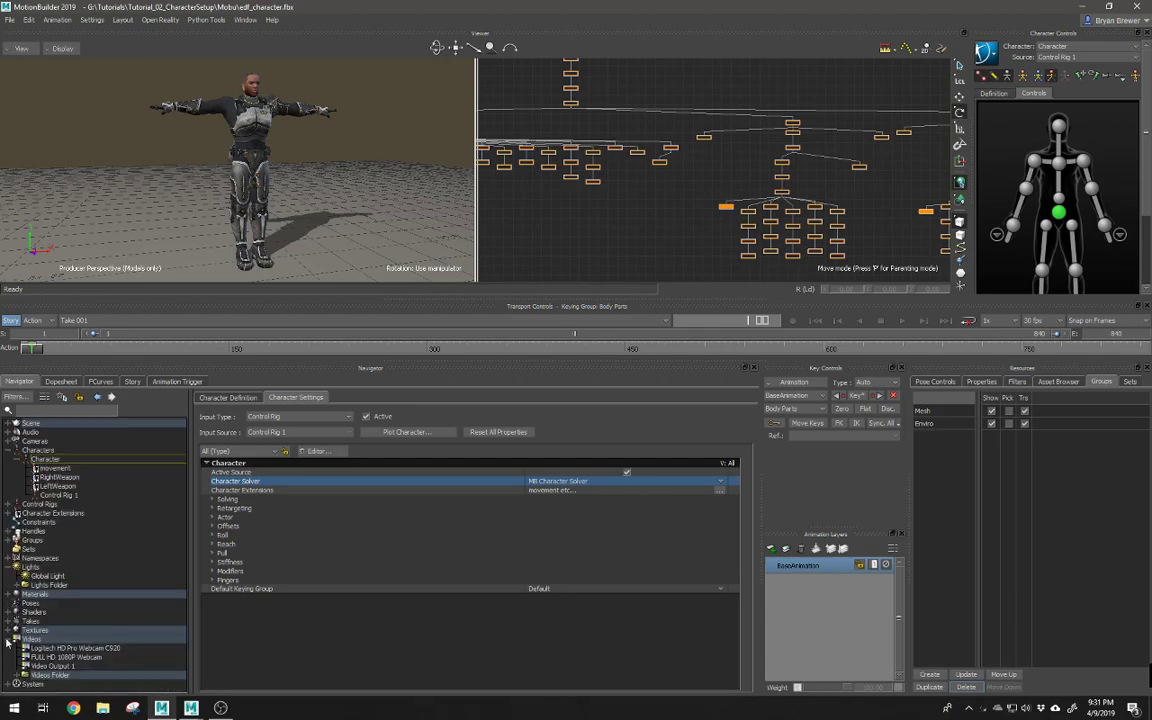
left_click(8, 640)
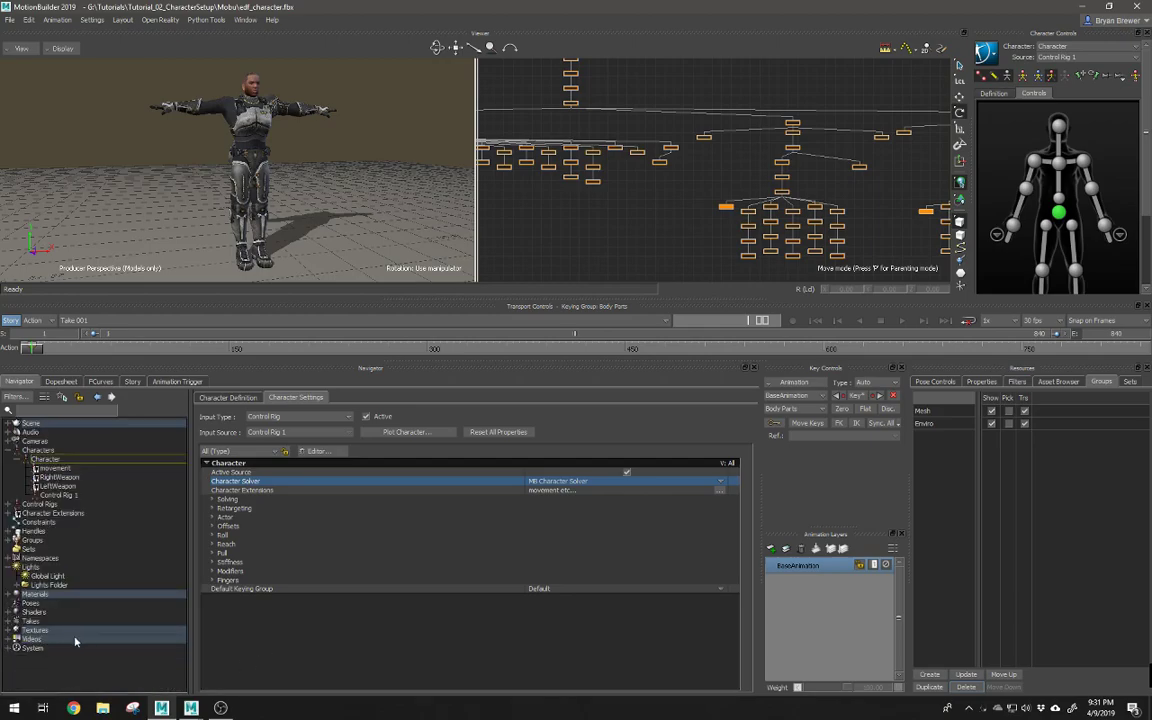
left_click(11, 568)
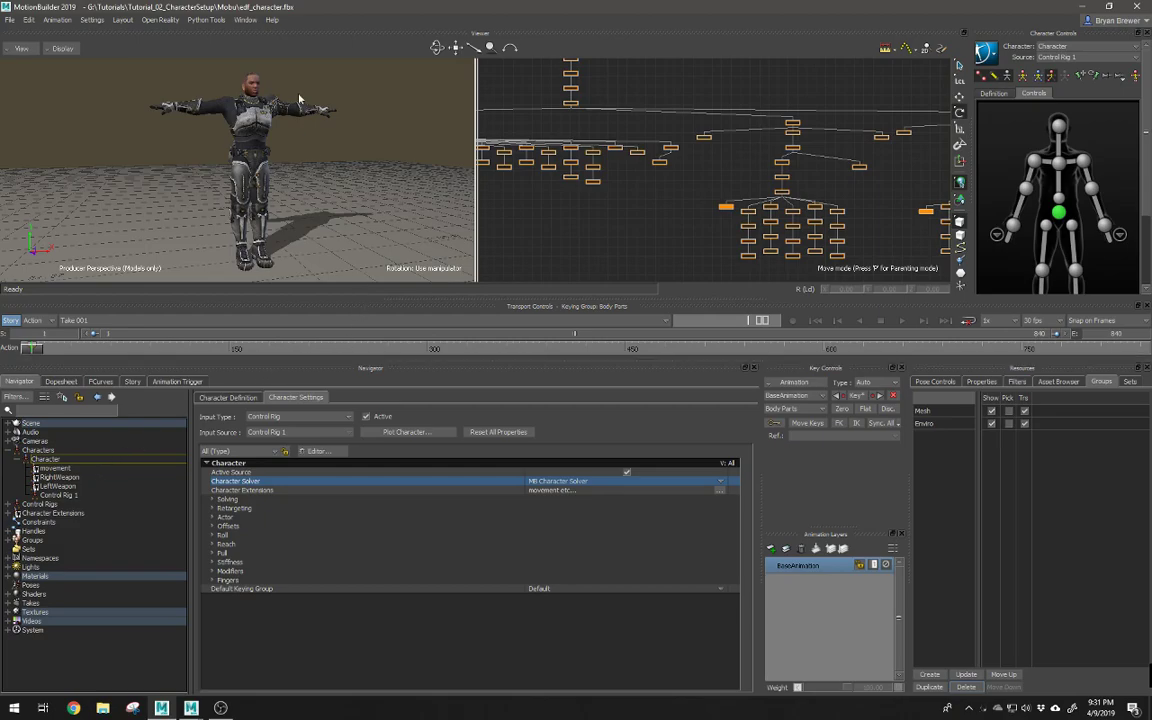
Step: Switch the perspective view of the character's upper body to X-Ray display
right_click_drag(257, 139, 329, 159, "alt")
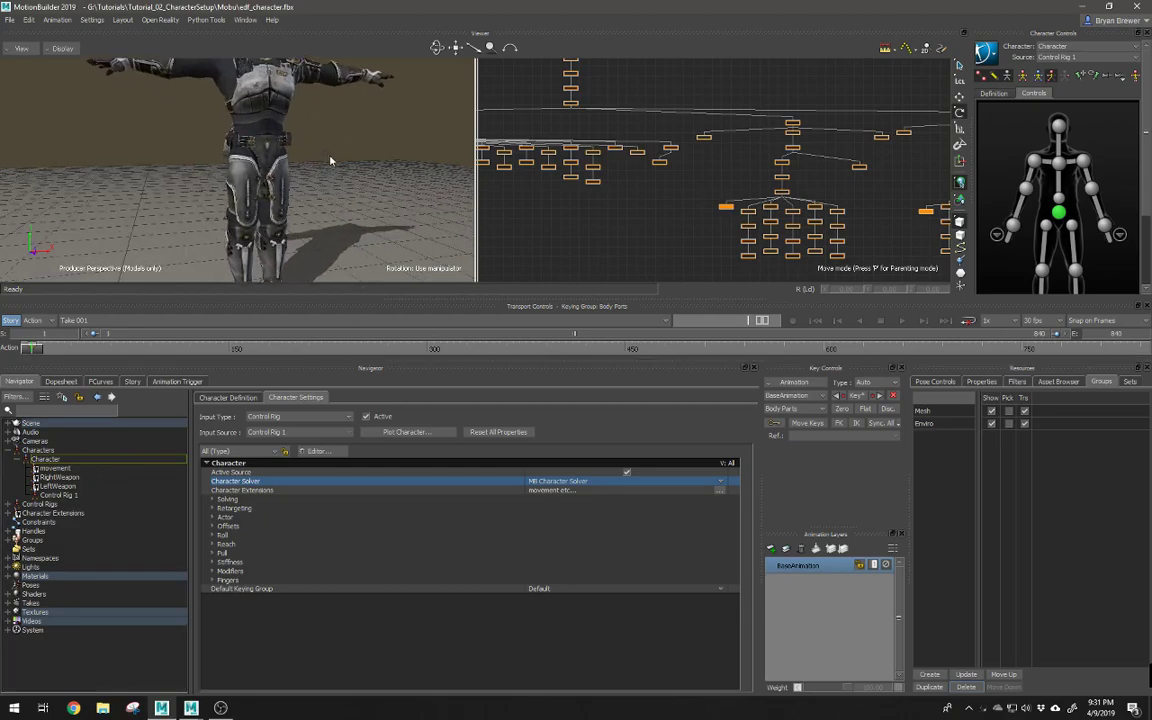
middle_click_drag(333, 142, 340, 172, "alt")
right_click_drag(340, 172, 316, 157, "alt")
middle_click_drag(316, 157, 318, 181, "alt")
right_click_drag(318, 181, 350, 165, "alt")
middle_click_drag(350, 165, 350, 188, "alt")
left_click_drag(350, 188, 208, 128, "alt")
key("ctrl+a")
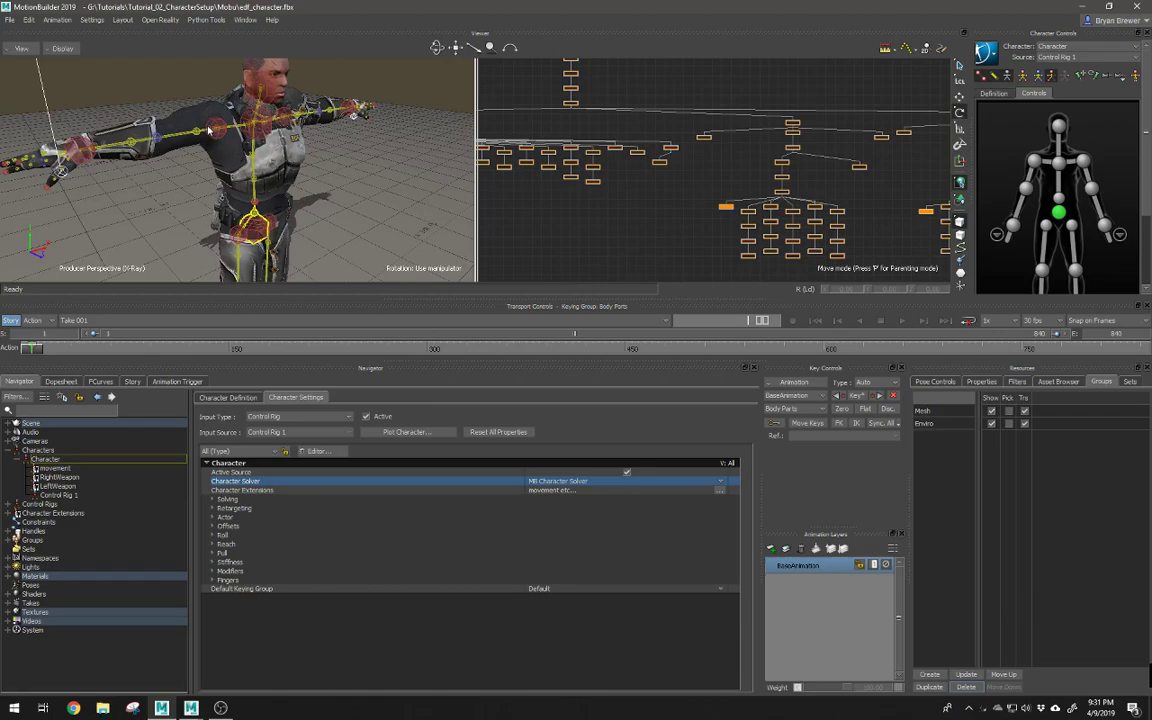
Step: Set the character's source to None and select the right forearm bone in the 3D view
left_click(1085, 57)
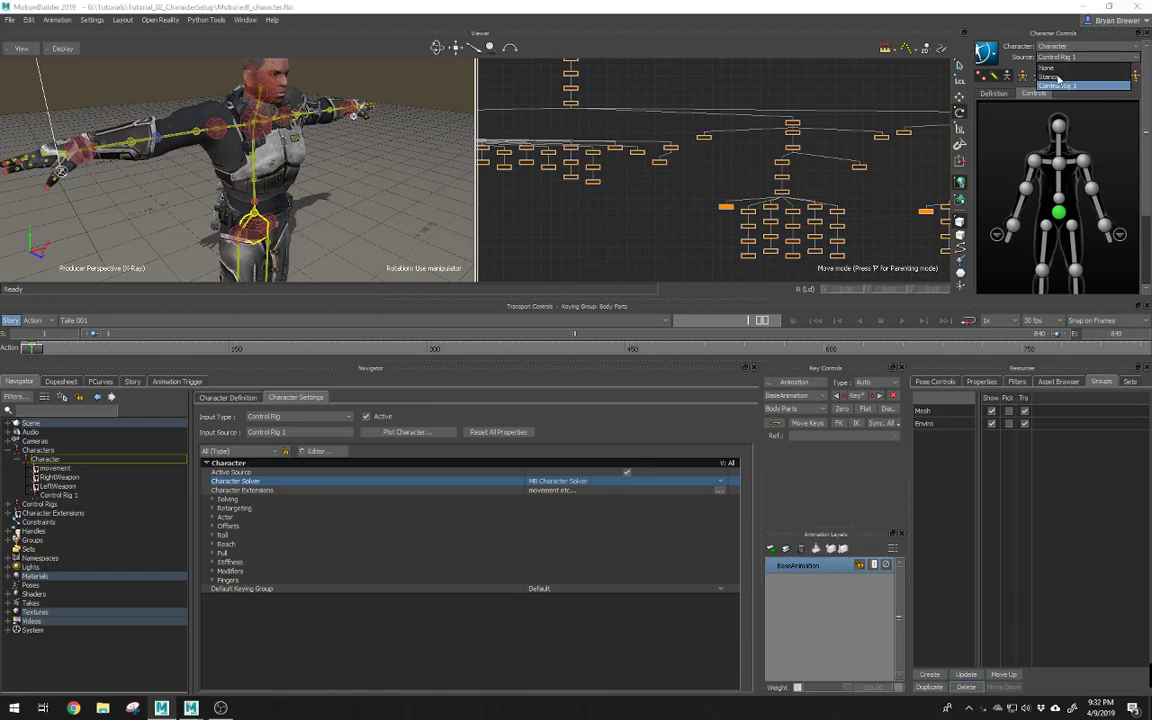
left_click(1048, 68)
right_click_drag(168, 97, 312, 138, "alt")
mouse_move(312, 138)
left_mouse_down("alt")
mouse_move(350, 149)
mouse_move(256, 153)
mouse_move(251, 181)
mouse_move(332, 131)
mouse_move(326, 74)
mouse_move(335, 160)
mouse_move(345, 135)
mouse_move(336, 122)
mouse_move(339, 168)
mouse_move(265, 146)
mouse_move(234, 231)
mouse_move(240, 173)
mouse_move(305, 153)
left_mouse_up("alt")
left_click(210, 144)
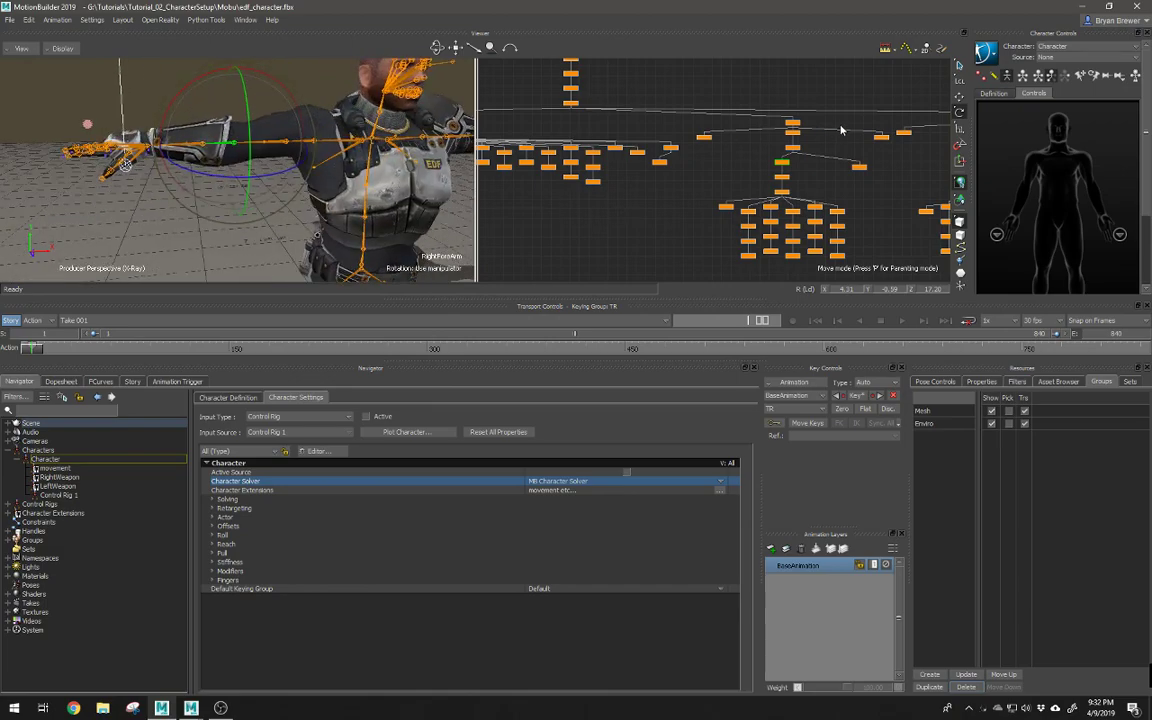
Step: Switch the manipulator's reference mode to global and reselect the right forearm bone
left_click(961, 82)
mouse_move(345, 126)
left_mouse_down("alt")
mouse_move(458, 134)
mouse_move(447, 148)
mouse_move(403, 101)
mouse_move(343, 131)
left_mouse_up("alt")
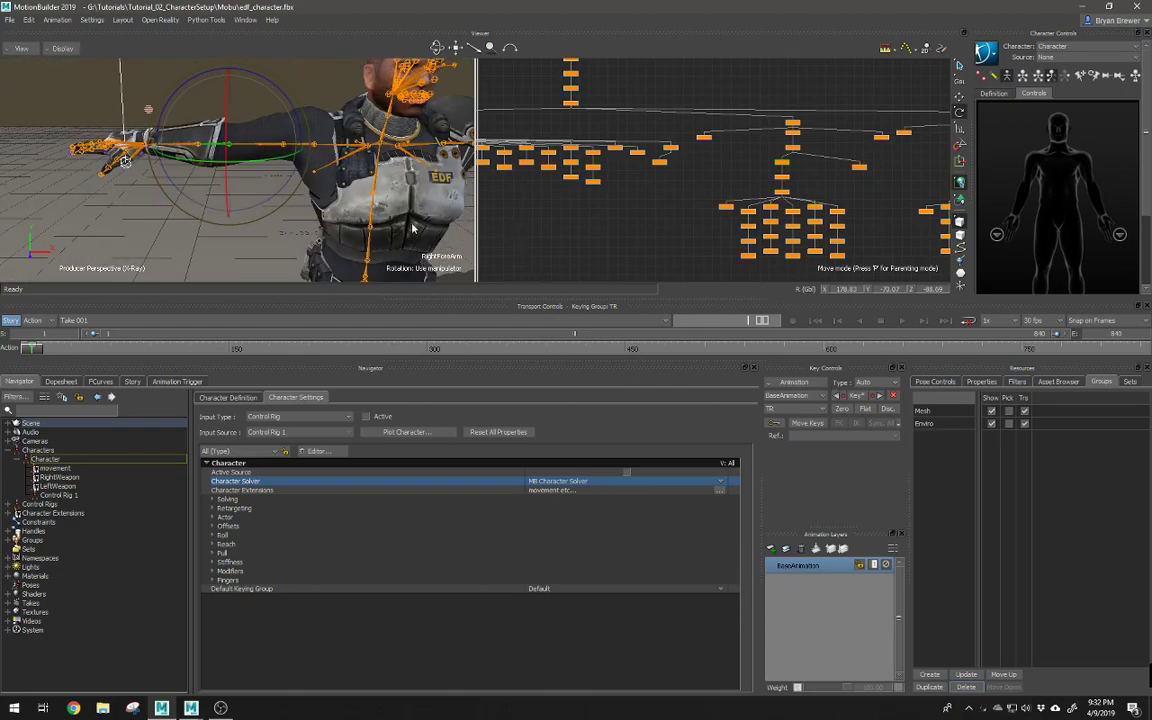
left_click(829, 138)
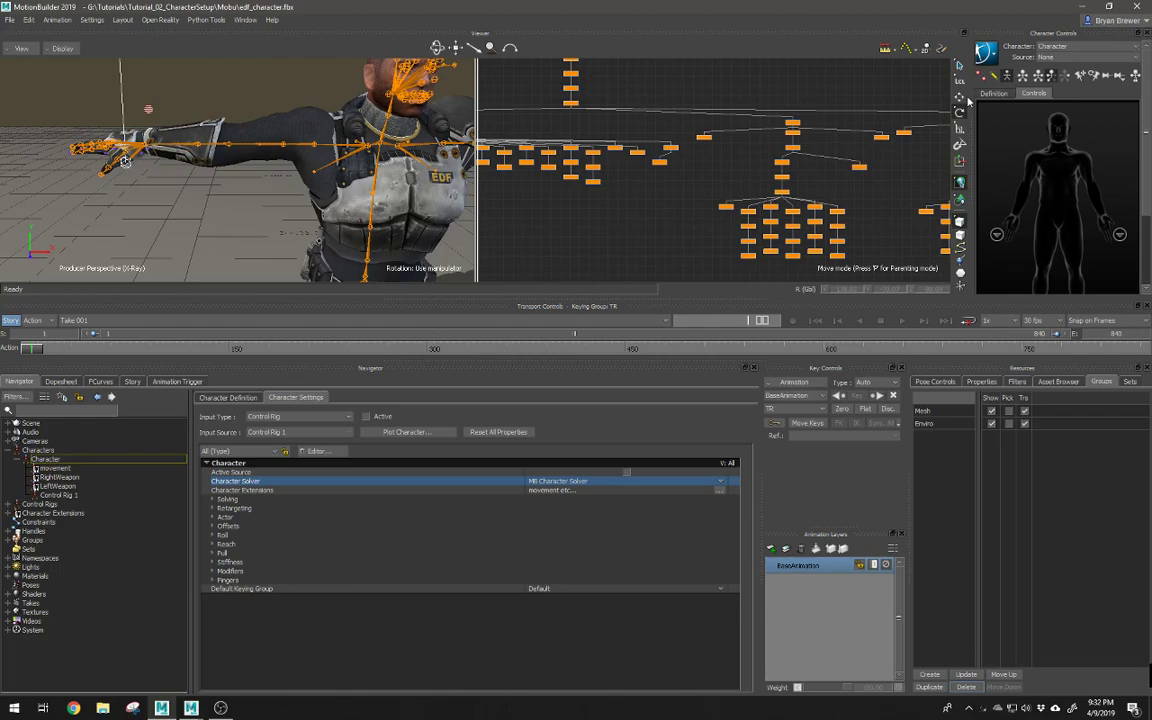
left_click_drag(220, 170, 218, 130, "alt")
left_click(186, 130)
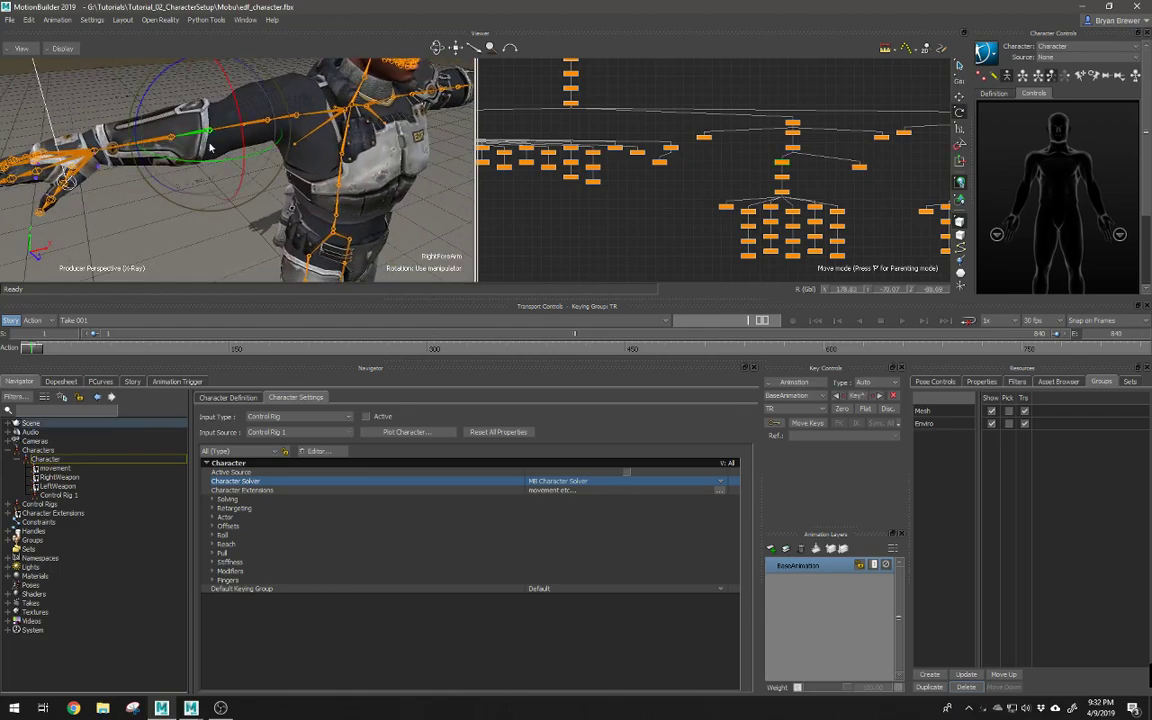
Step: Show the right forearm bone's properties and set their grouping to Group All
left_click(984, 383)
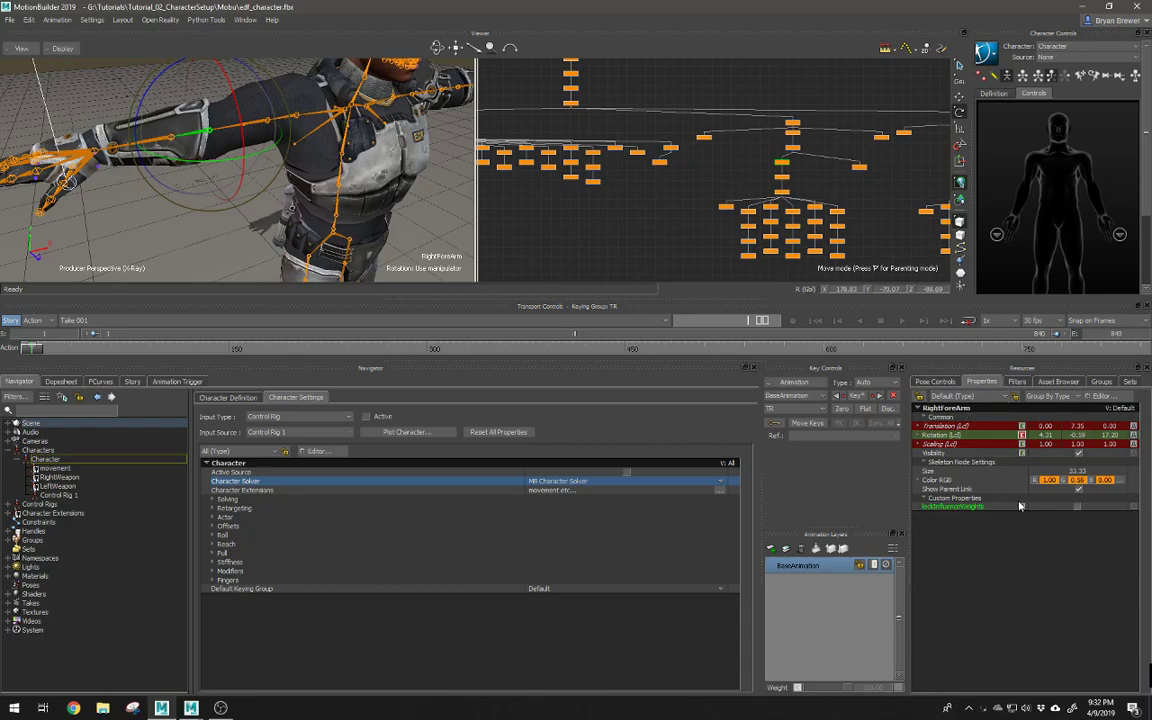
left_click(1068, 398)
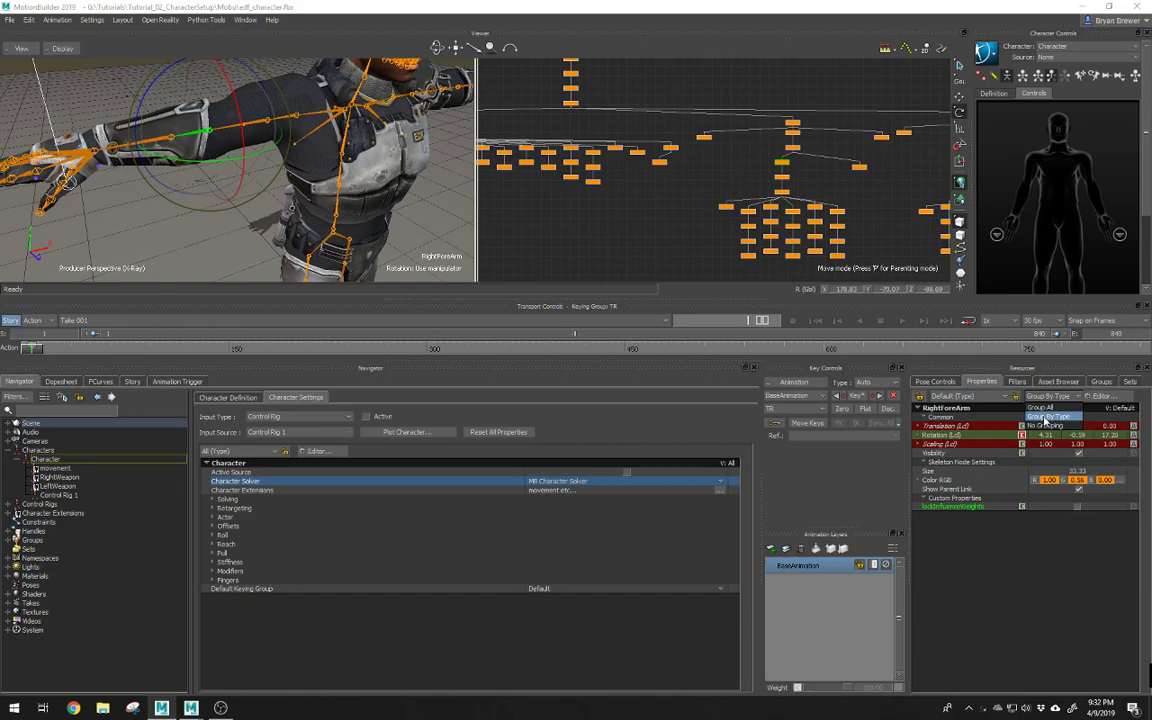
left_click(1041, 408)
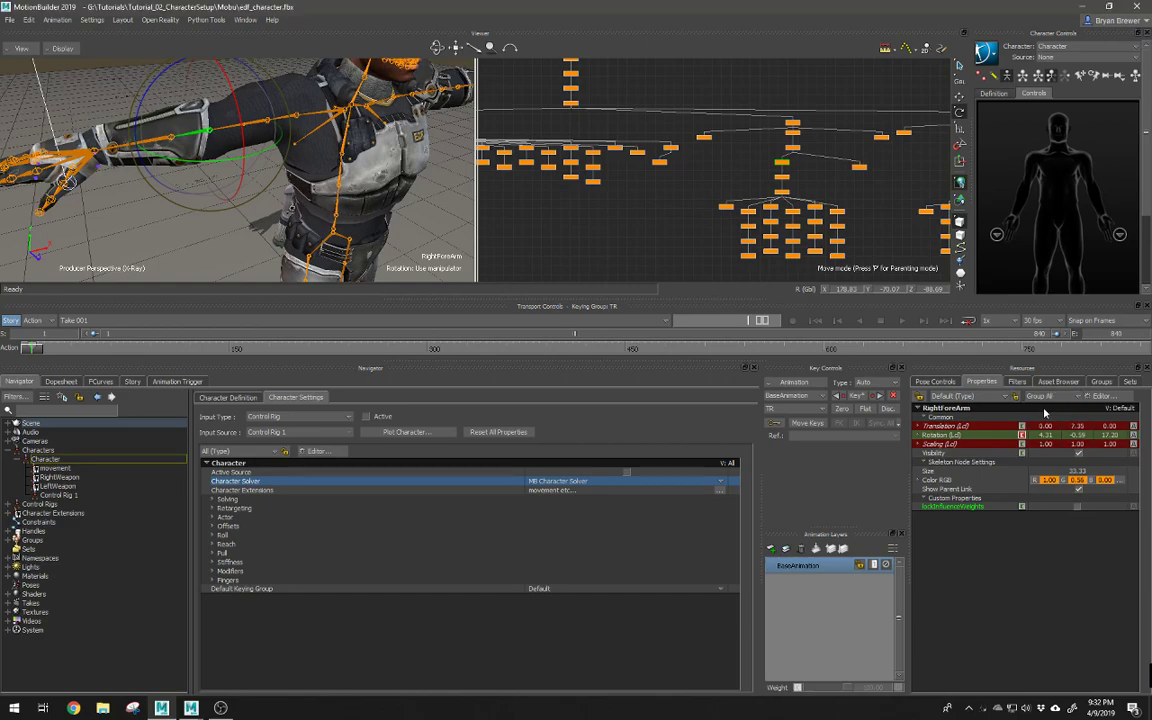
Step: Add the Degrees of Freedom category to the Default (Type) property view, then close the Property Editor
left_click(1100, 396)
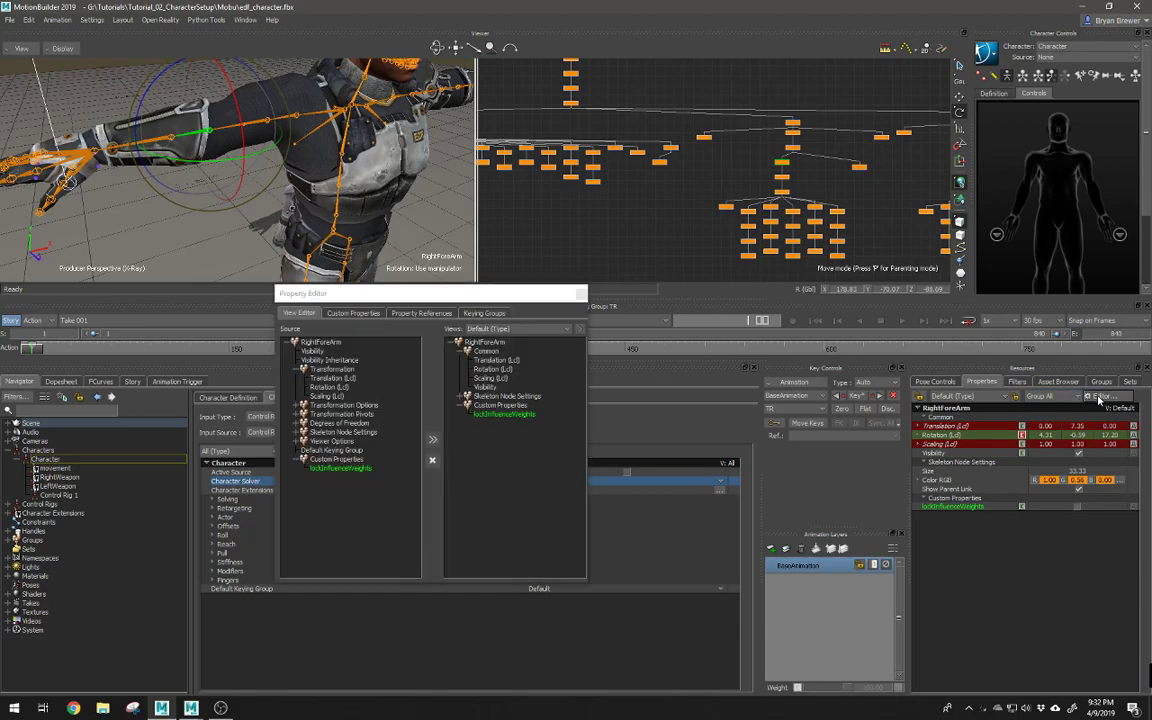
left_click(338, 423)
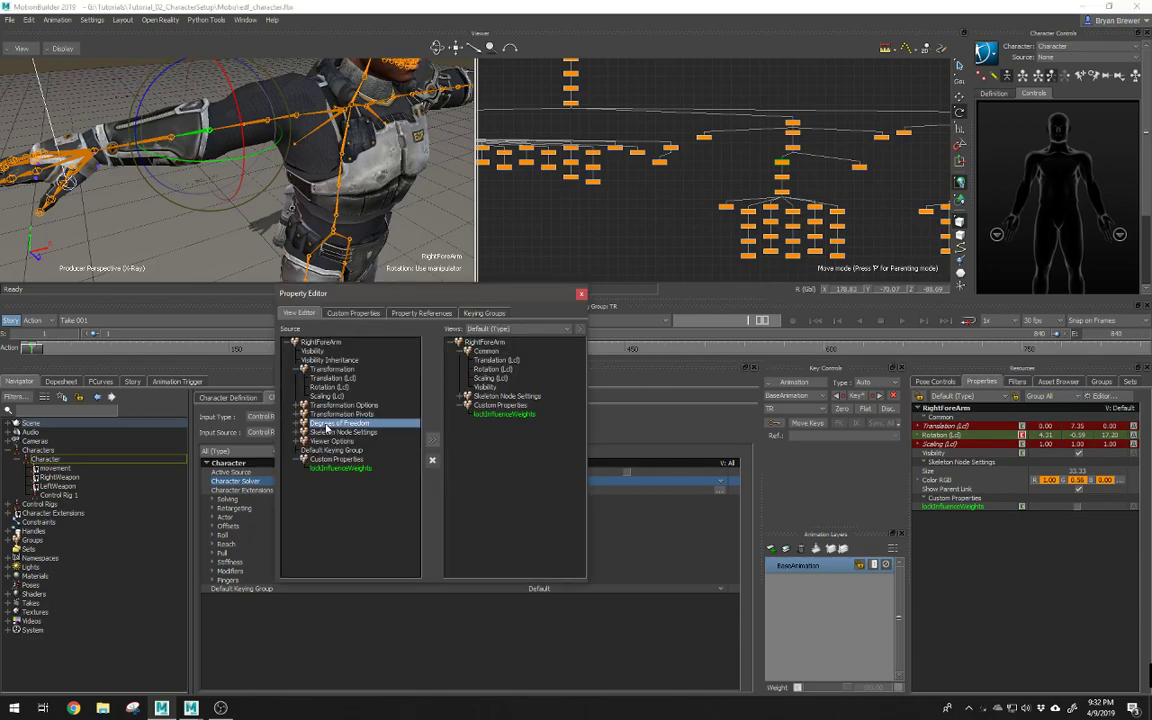
left_click(432, 440)
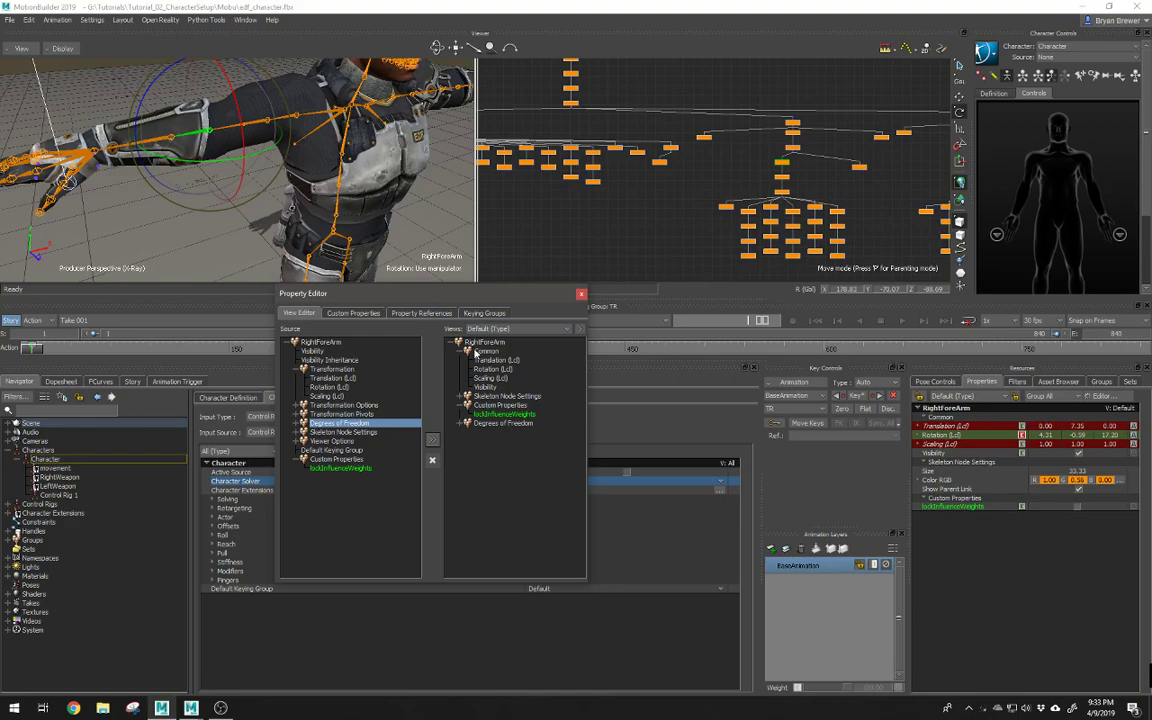
left_click(582, 294)
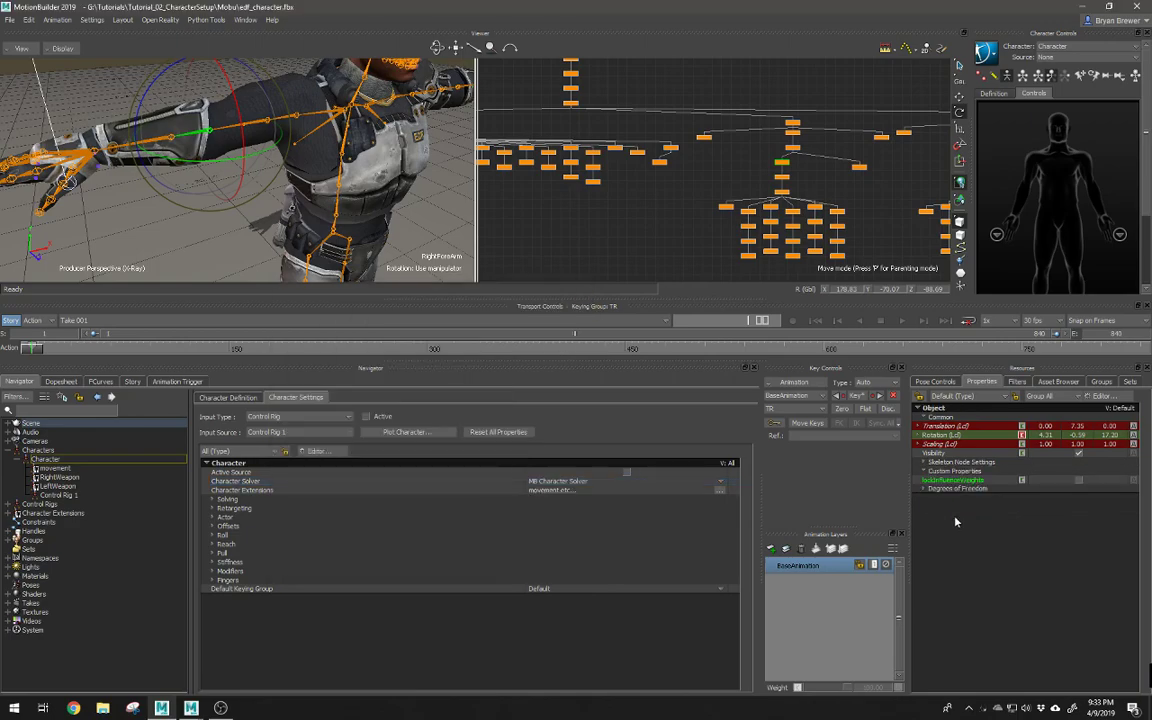
Step: Expand the Rotation settings under Degrees of Freedom, including the Min R and Max R groups
left_click(955, 490)
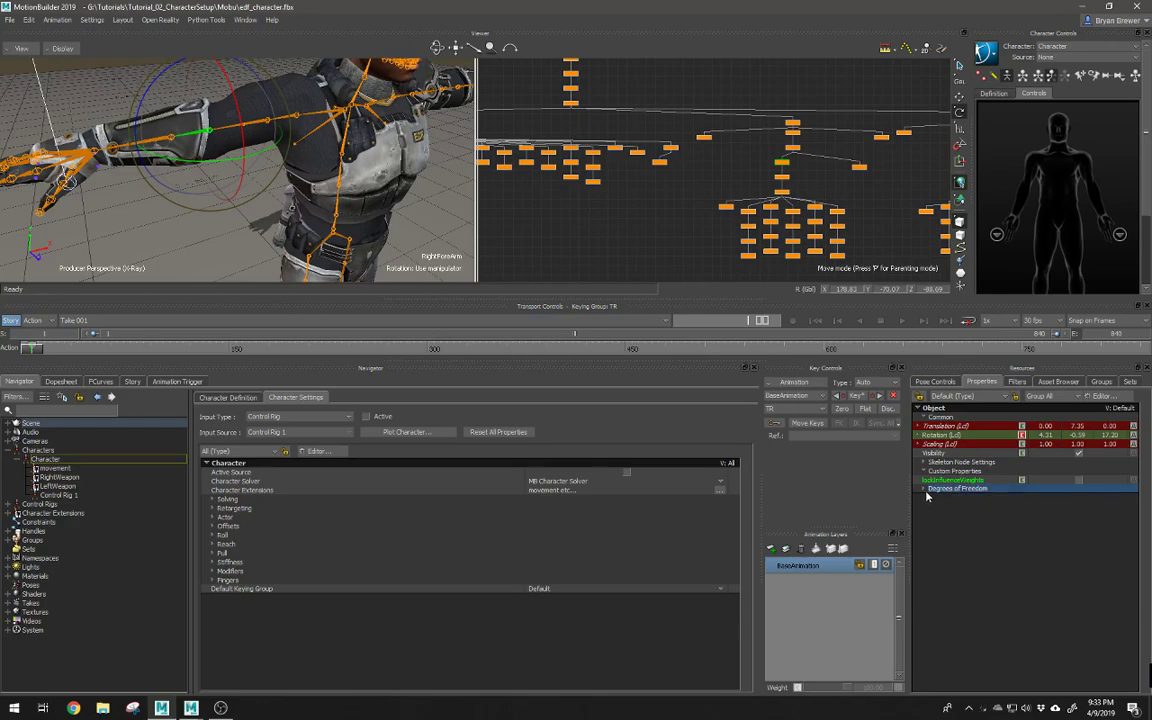
left_click(924, 490)
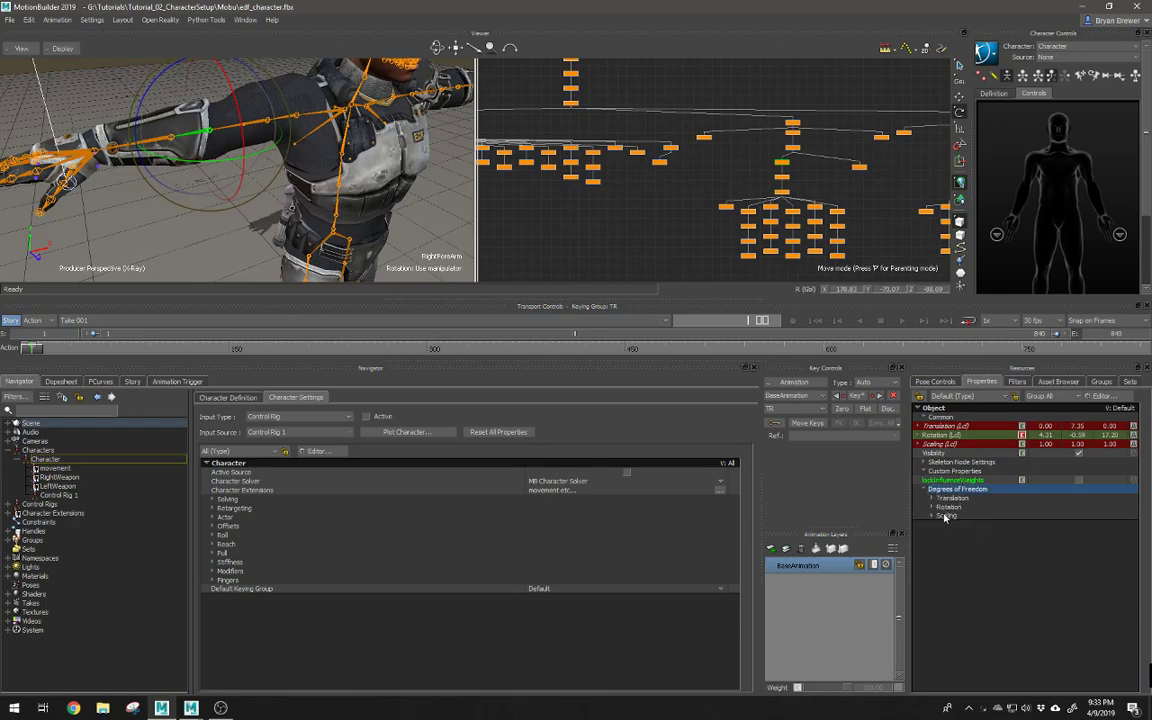
left_click(931, 507)
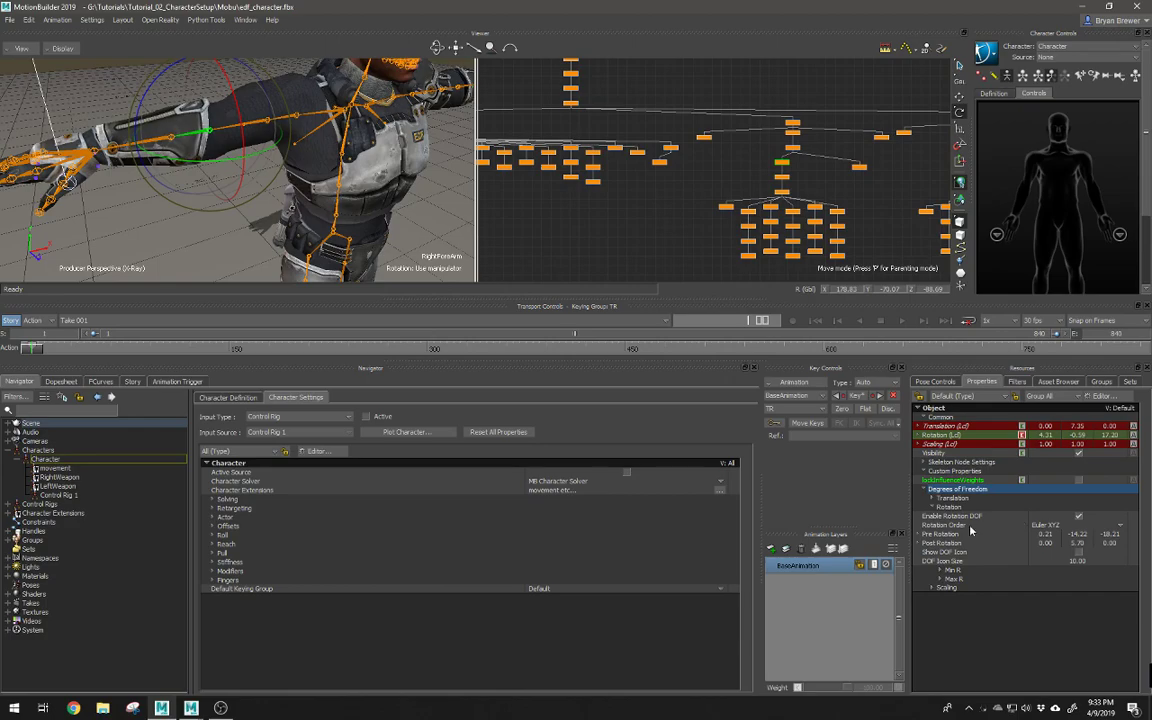
left_click(948, 570)
left_click(948, 615)
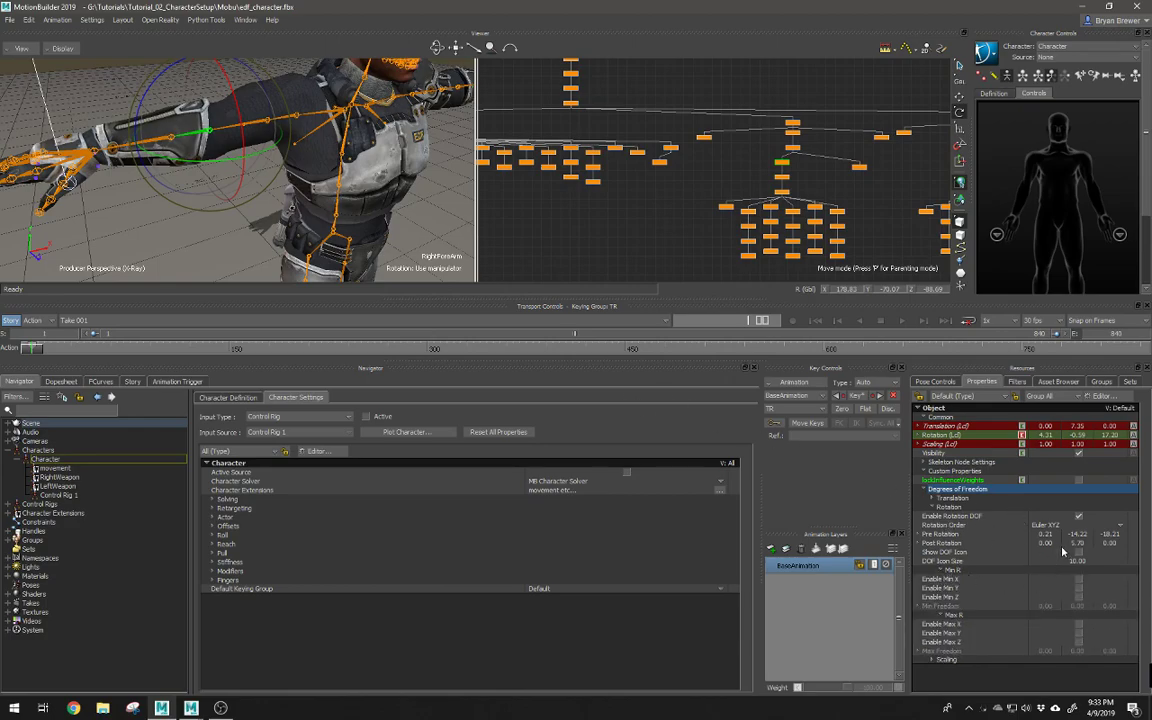
Step: Enable Show DOF Icon for the right forearm and set its rotation order to Euler XZY
left_click(937, 553)
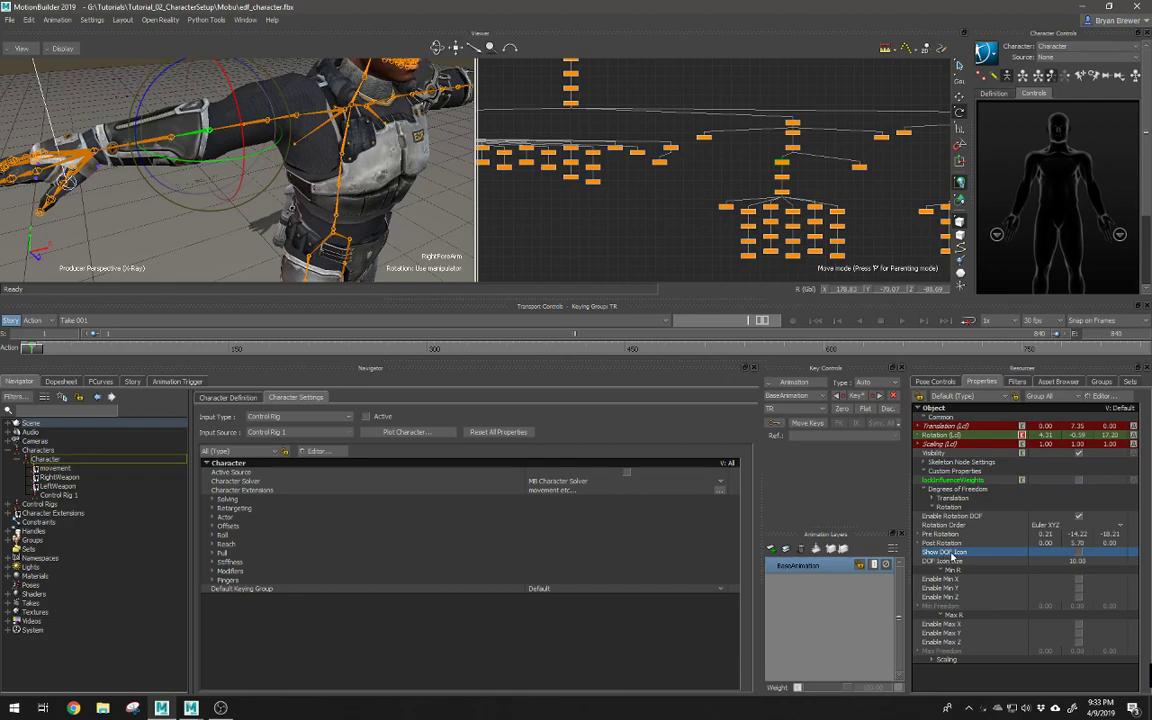
left_click(1079, 552)
mouse_move(254, 146)
left_mouse_down("alt")
mouse_move(348, 121)
mouse_move(290, 128)
mouse_move(340, 150)
mouse_move(245, 157)
left_mouse_up("alt")
left_click_drag(192, 127, 257, 248, "alt")
left_click_drag(165, 125, 185, 152, "alt")
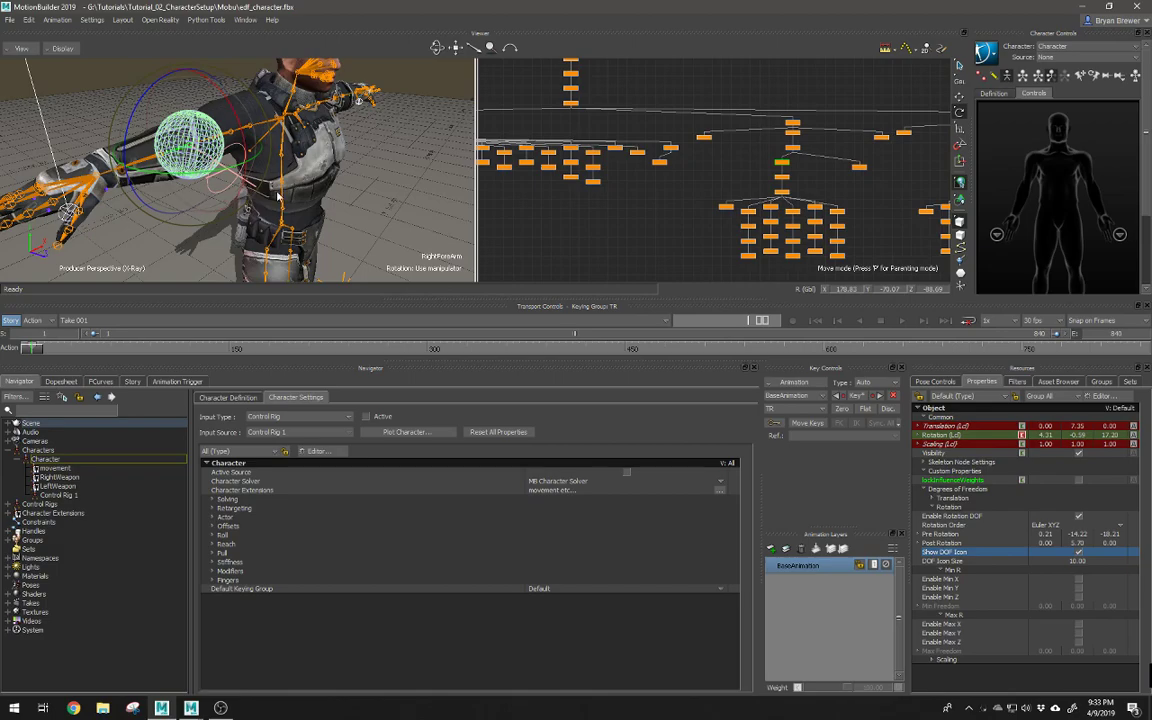
mouse_move(196, 138)
left_mouse_down()
mouse_move(175, 131)
mouse_move(198, 113)
mouse_move(227, 125)
mouse_move(205, 145)
left_mouse_up()
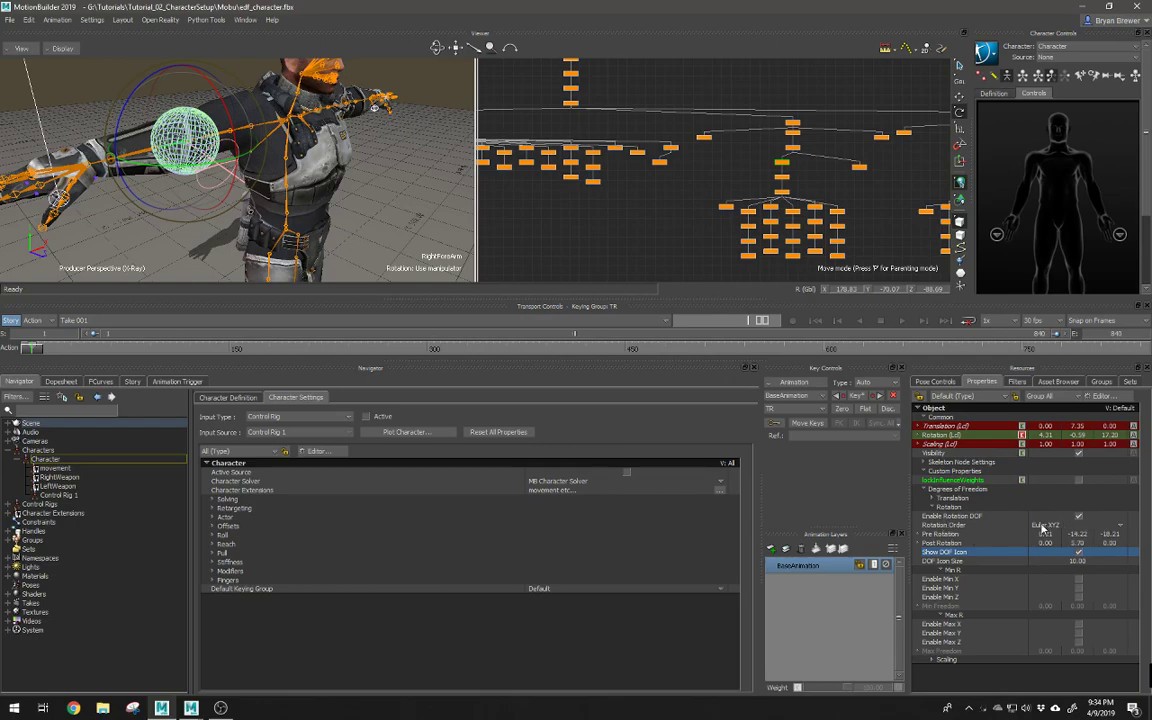
left_click(1043, 527)
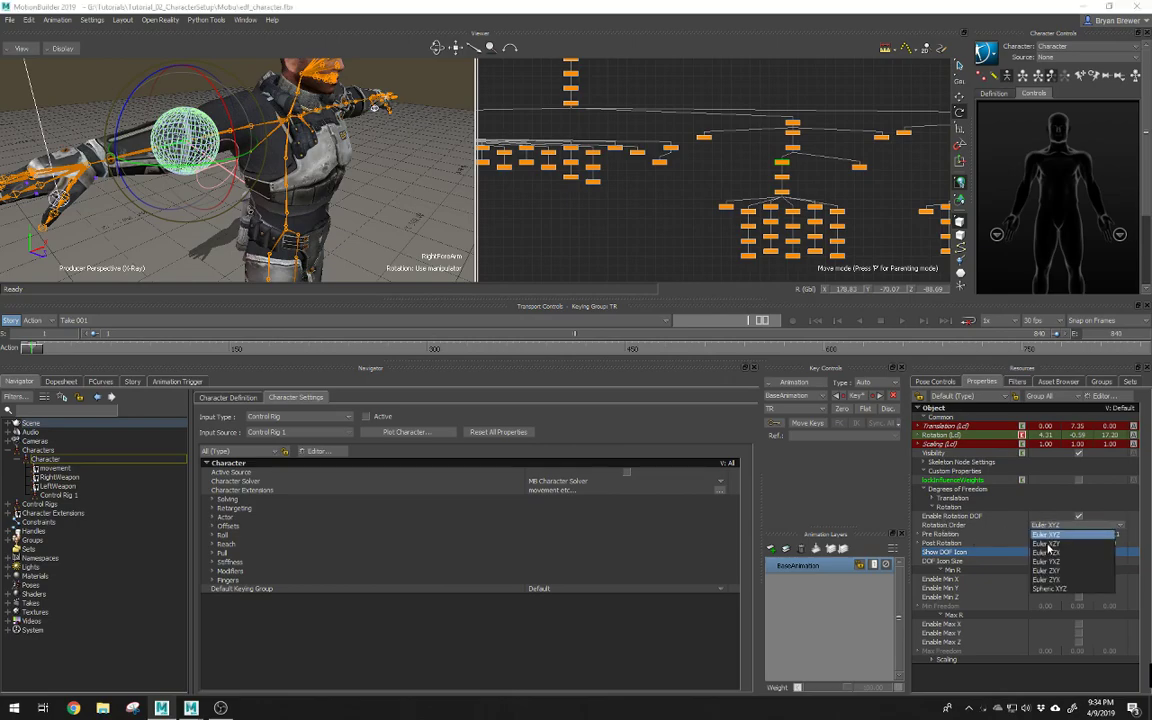
left_click(1047, 544)
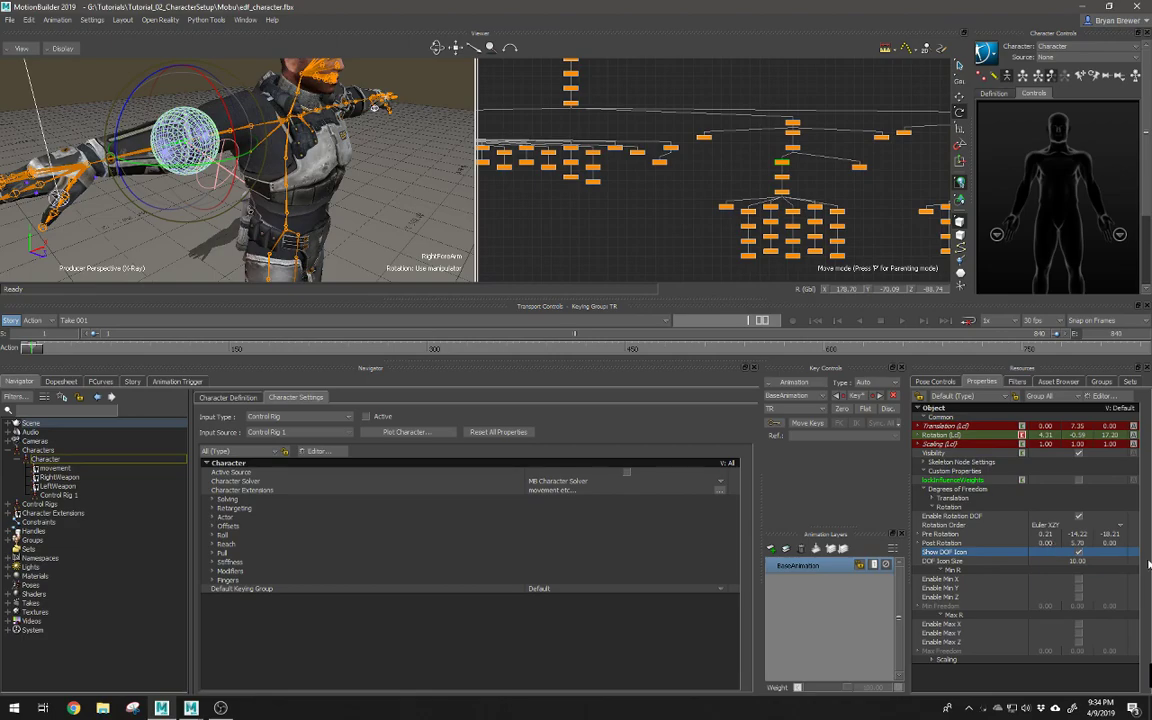
Step: Enable the Min X and Max X rotation limits on the right forearm
left_click(1078, 580)
left_click(1078, 624)
left_click(1078, 624)
left_click(1078, 624)
left_click(1078, 624)
left_click(1078, 624)
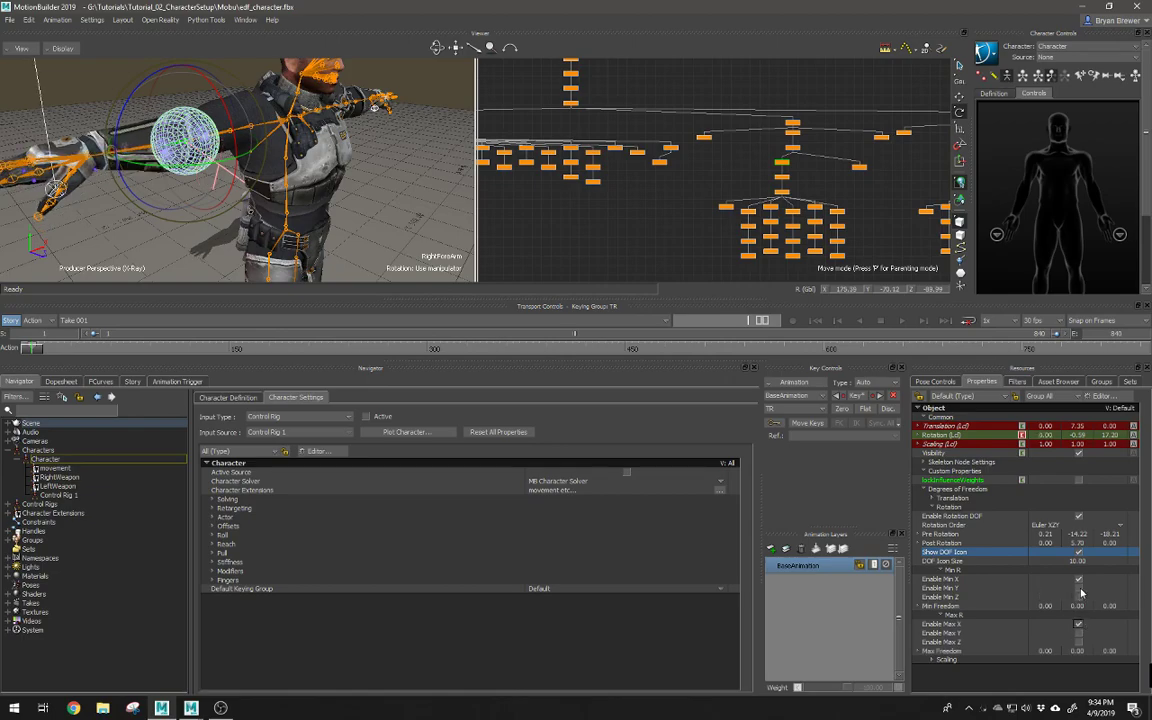
Step: Enable the Min Z and Max Z rotation limits on the right forearm and examine the DOF icon
left_click(1079, 589)
left_click(1079, 589)
left_click(1079, 597)
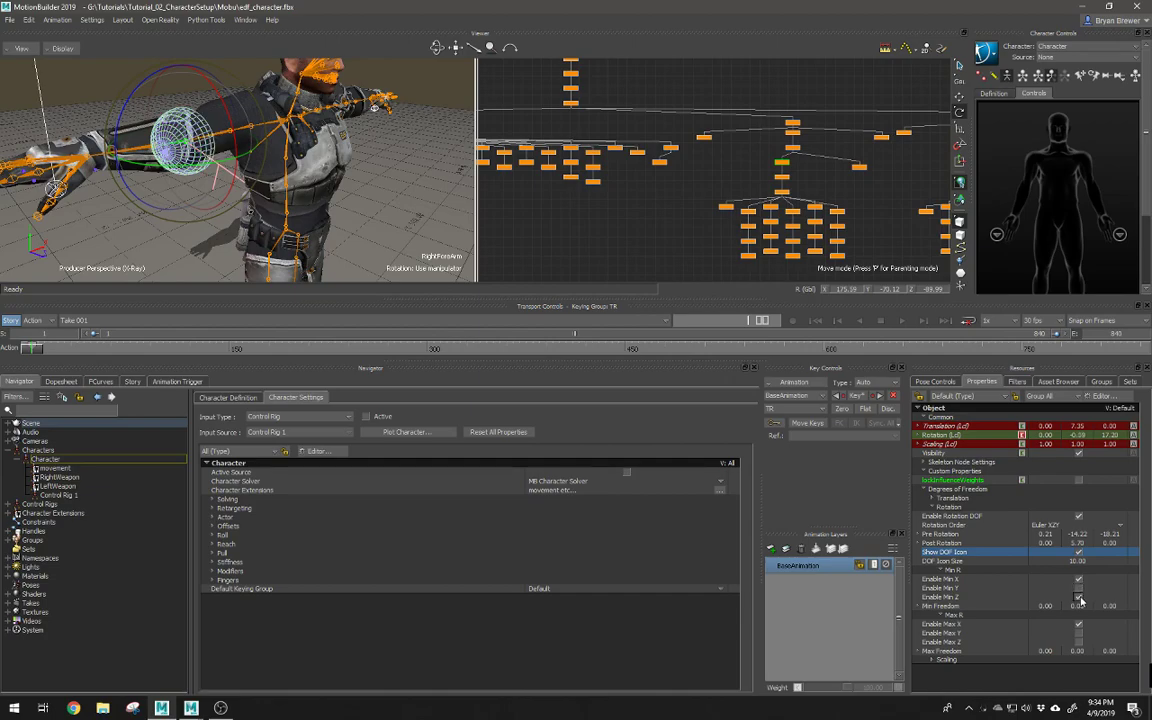
left_click(1078, 642)
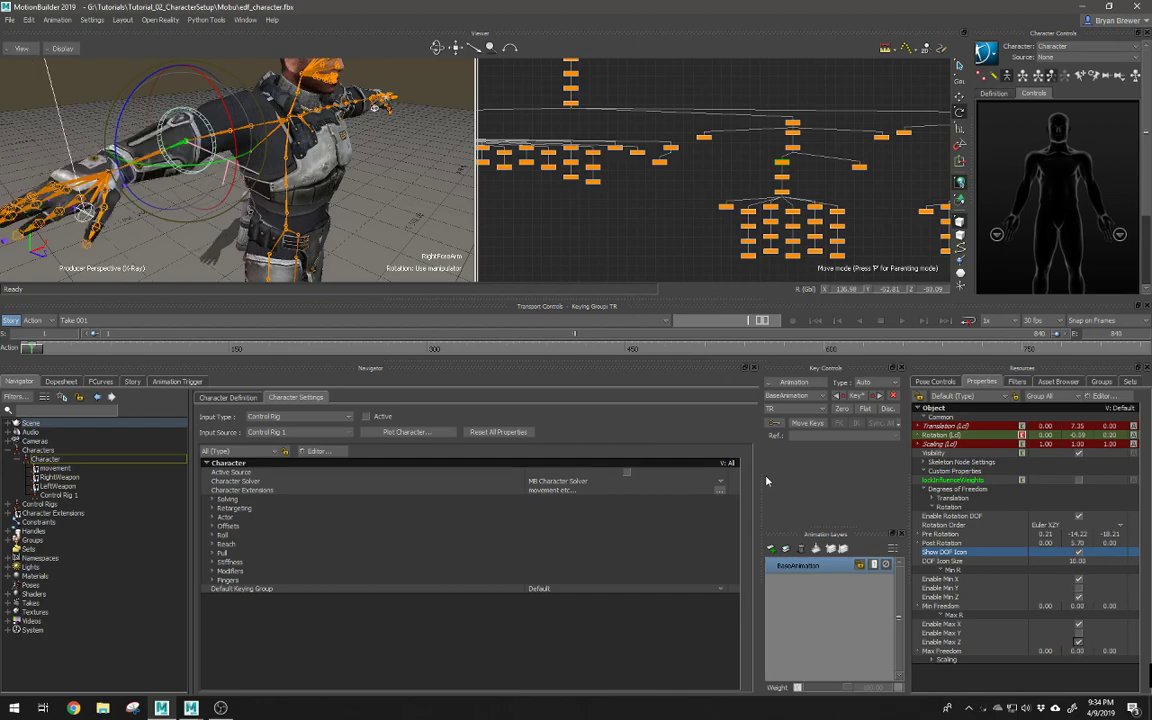
left_click_drag(388, 157, 266, 162, "alt")
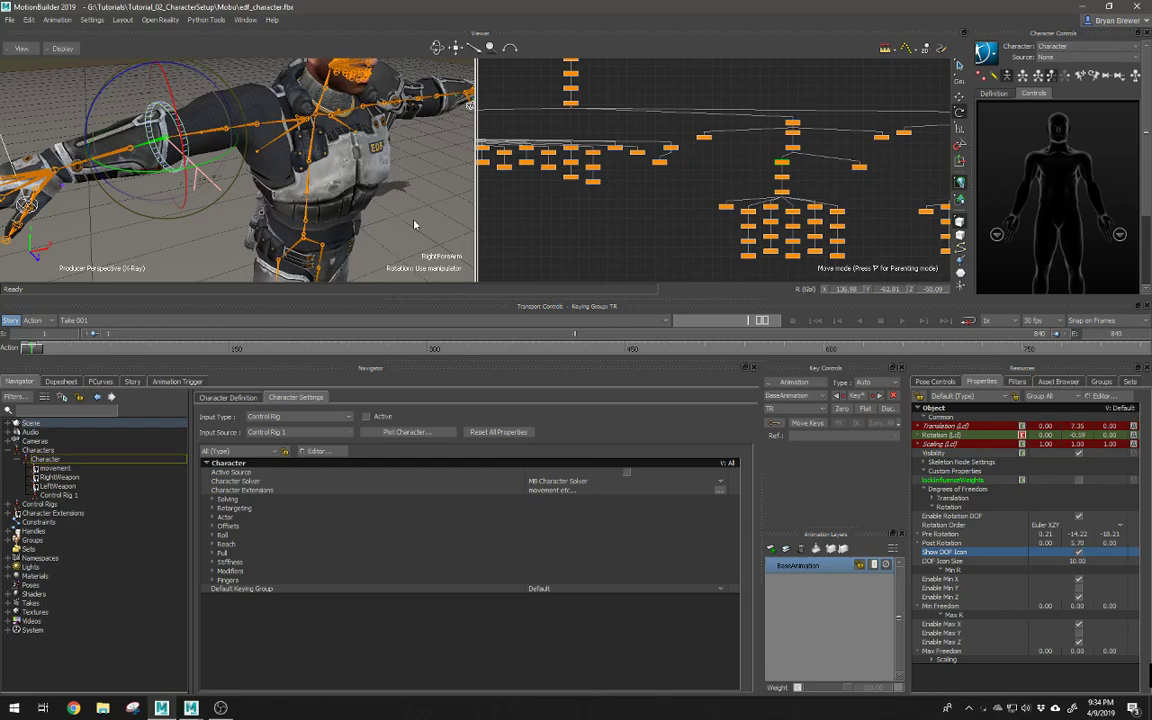
left_click_drag(387, 192, 309, 166, "alt")
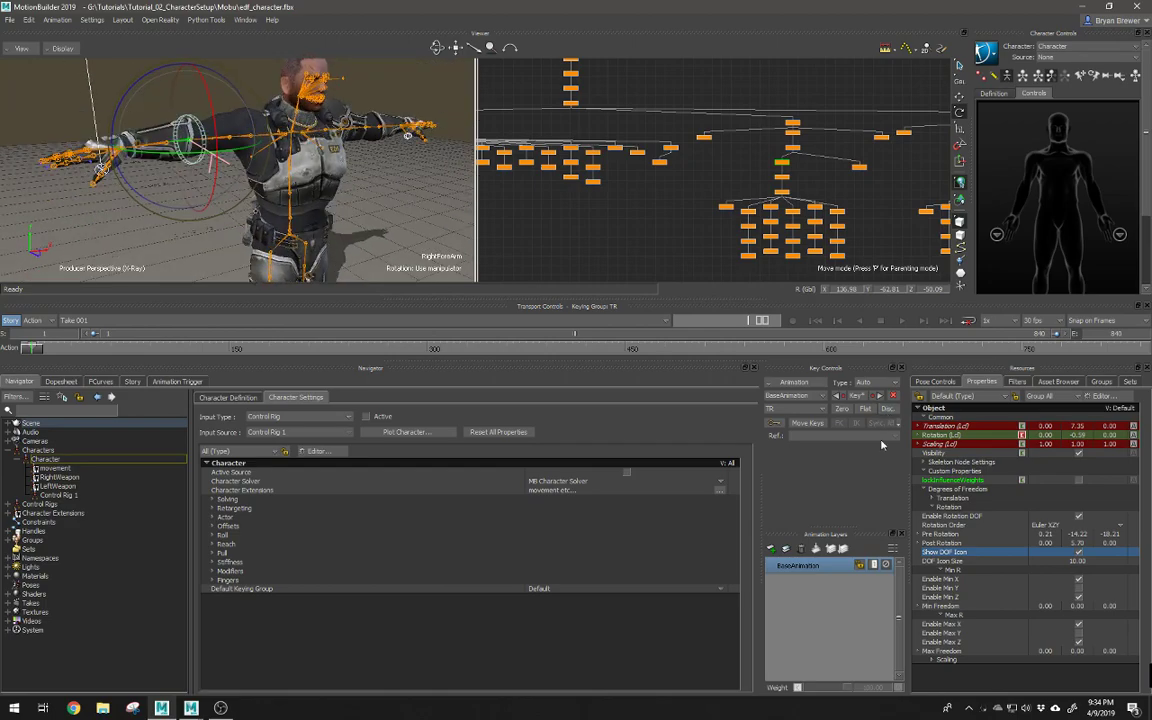
Step: Disable the minimum and maximum X and Z rotation limits on the right forearm
left_click(1078, 597)
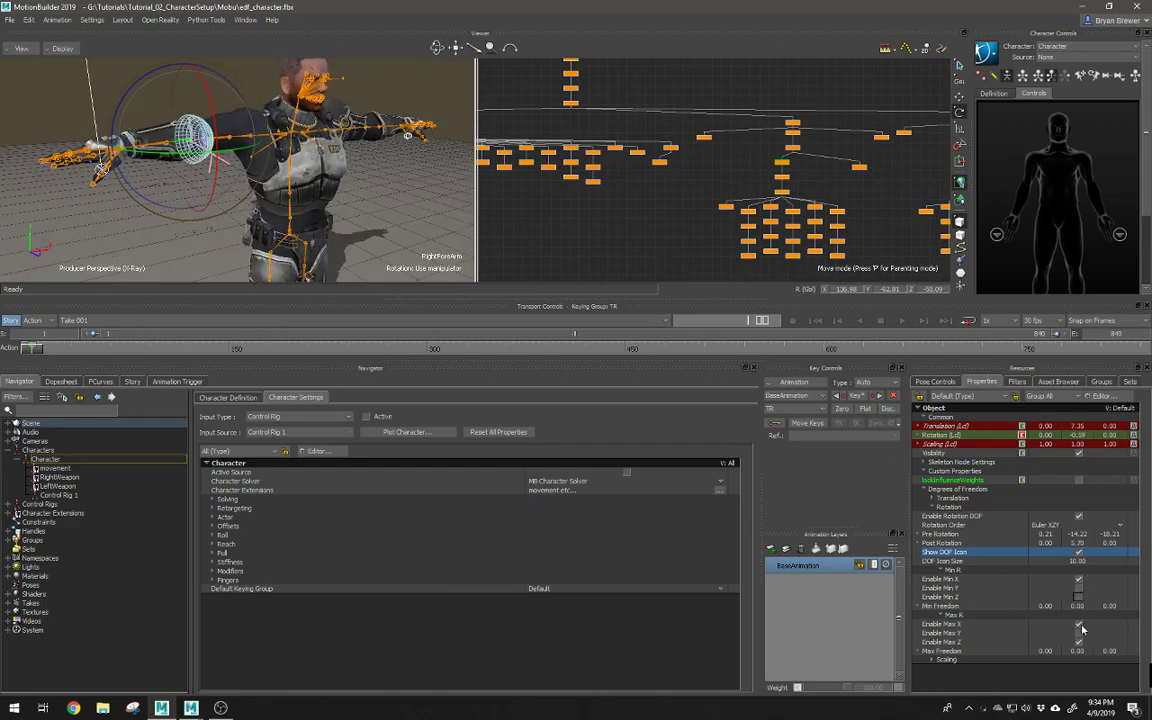
left_click(1079, 643)
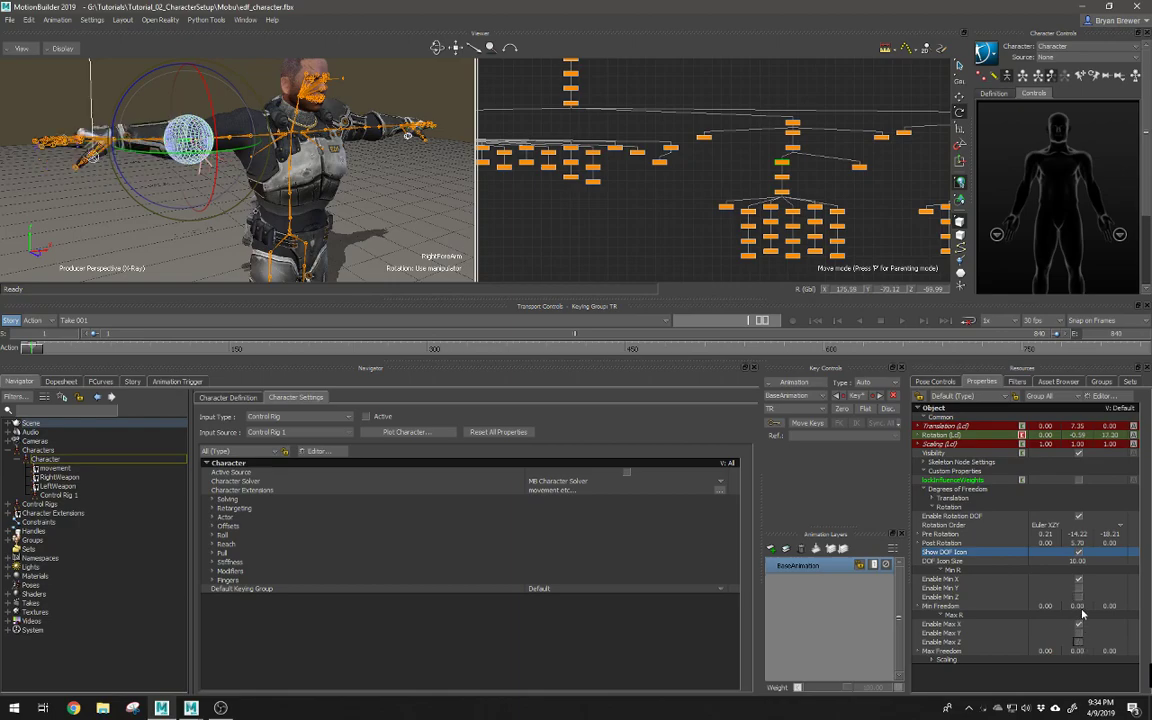
left_click(1079, 624)
left_click(1078, 580)
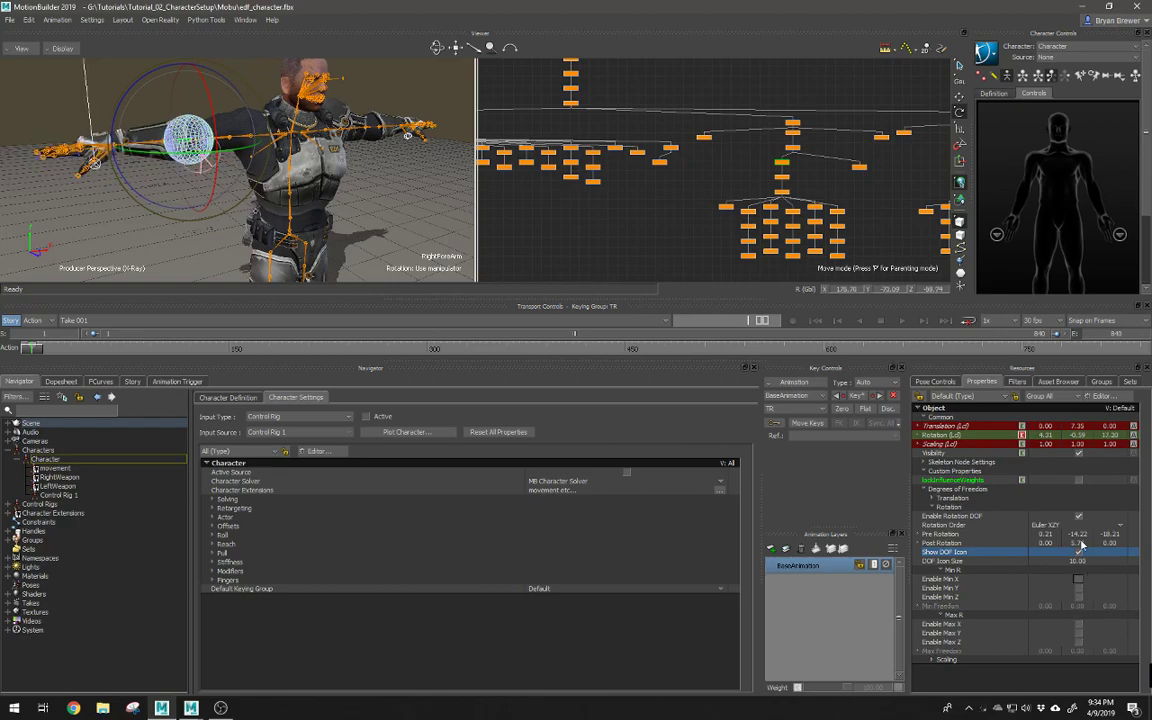
Step: Deselect the forearm bone and remove the characterization from the character's definition
left_click(545, 226)
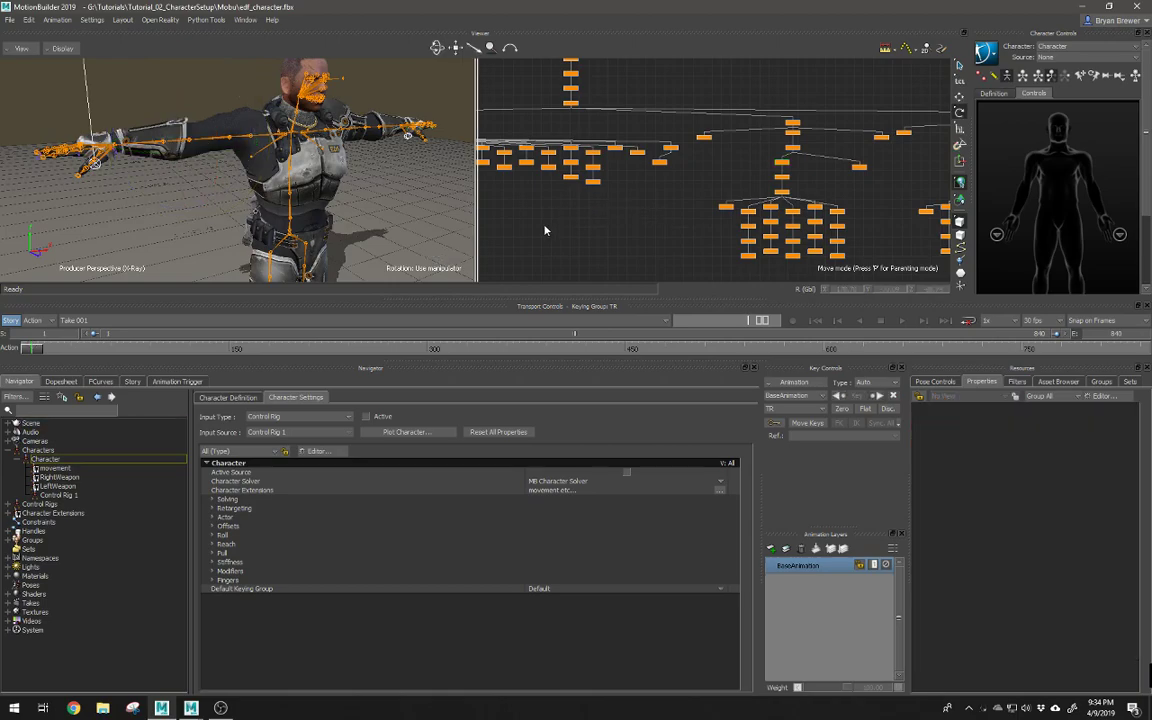
left_click(215, 398)
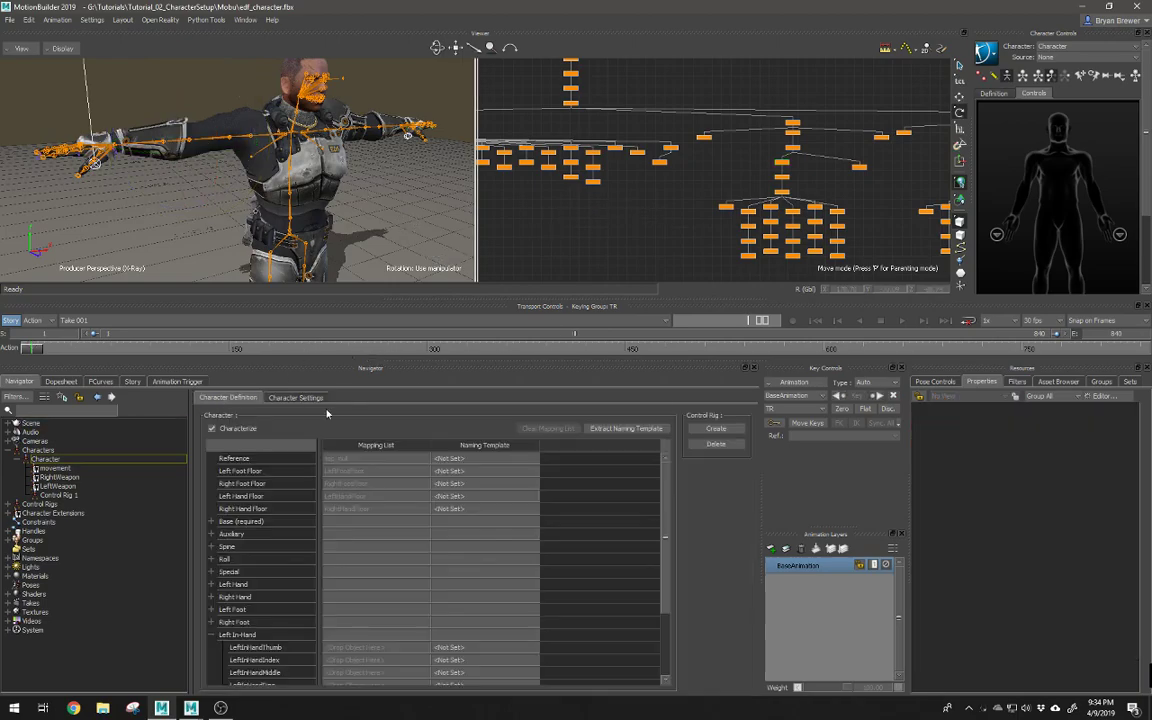
left_click(211, 430)
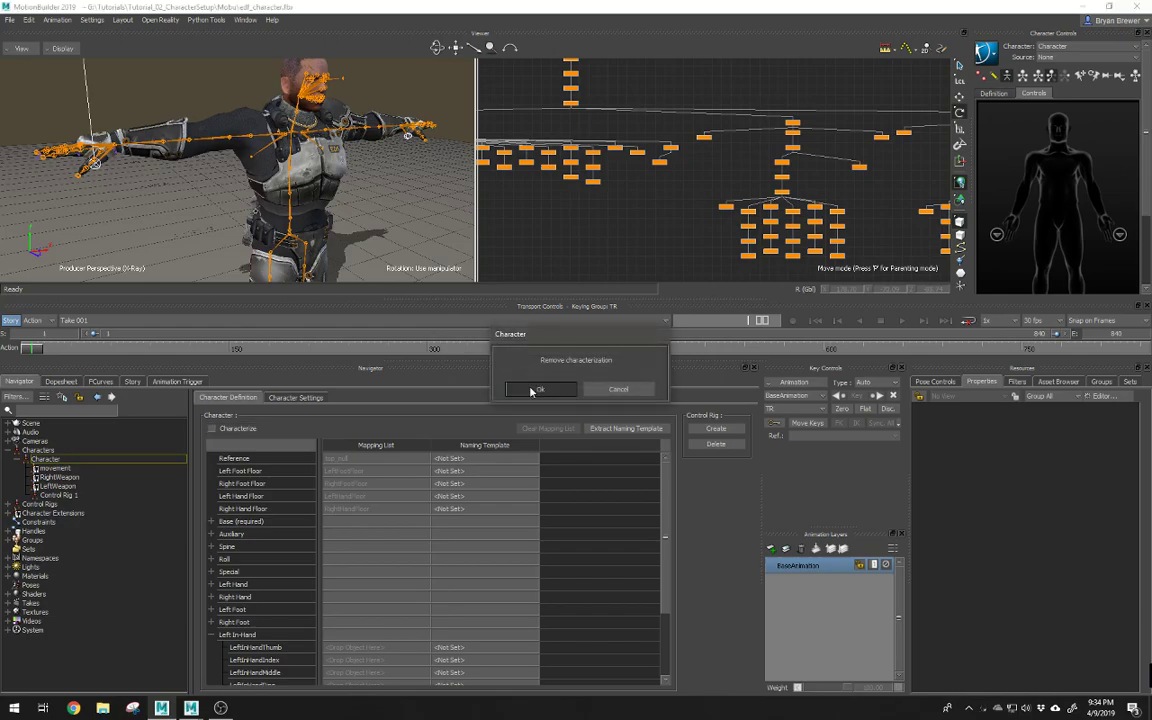
left_click(537, 389)
Step: Select the right upper arm bone and examine its global rotation values
right_click_drag(209, 131, 280, 136, "alt")
left_click_drag(280, 136, 250, 141, "alt")
right_click_drag(268, 155, 300, 163, "alt")
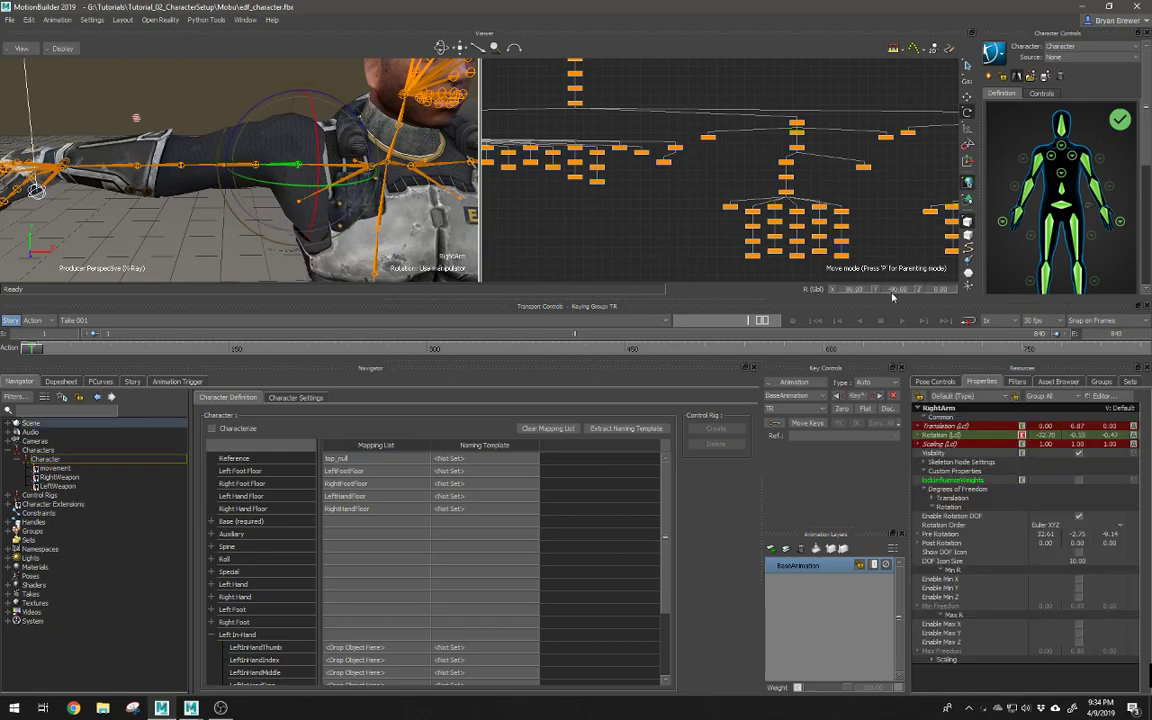
Step: Select the RightArmRoll bone in the skeleton hierarchy and examine its global rotation values
middle_click_drag(367, 190, 385, 195, "alt")
middle_click_drag(727, 163, 602, 176, "alt")
right_click_drag(602, 176, 663, 185, "alt")
middle_click_drag(722, 151, 694, 101, "alt")
left_click_drag(697, 99, 643, 113)
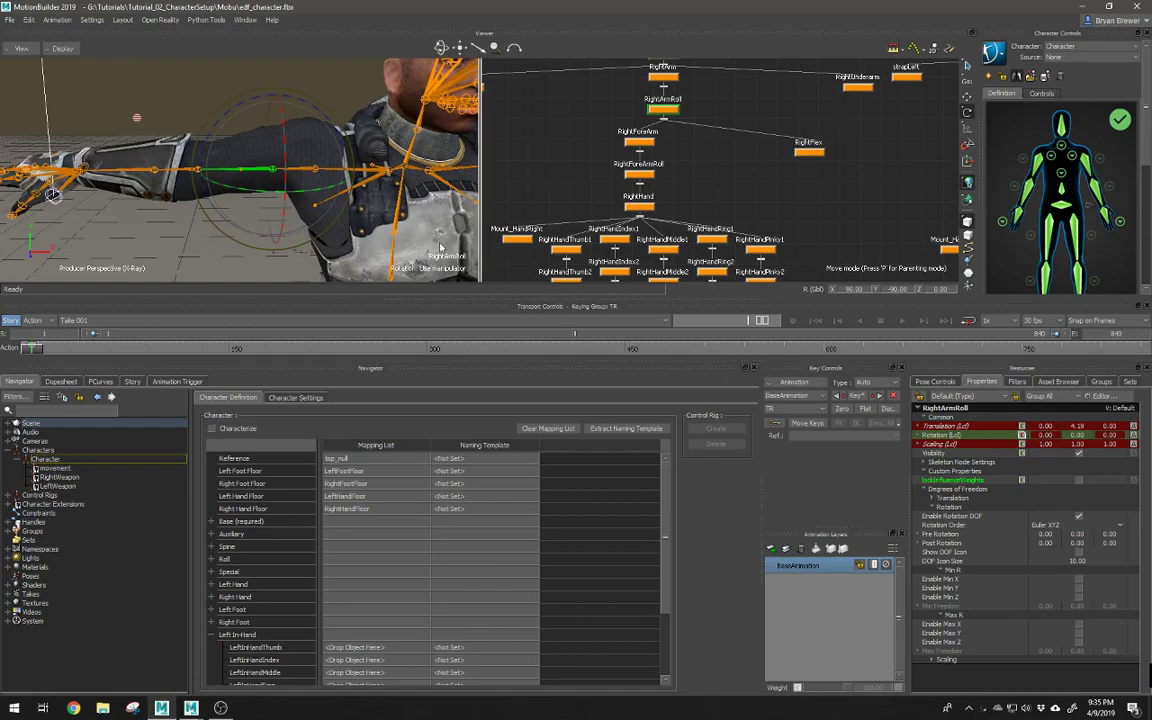
left_click_drag(328, 188, 543, 190, "alt")
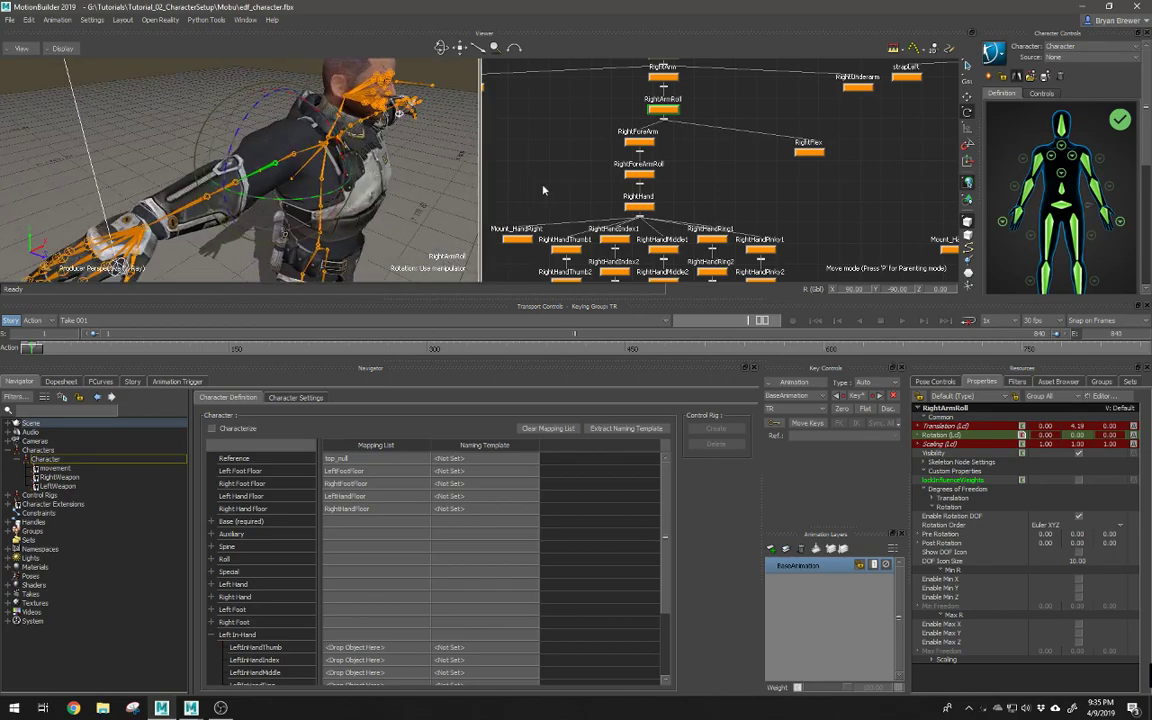
Step: Select the RightForeArm bone in the hierarchy and examine its global rotation values
left_click(638, 141)
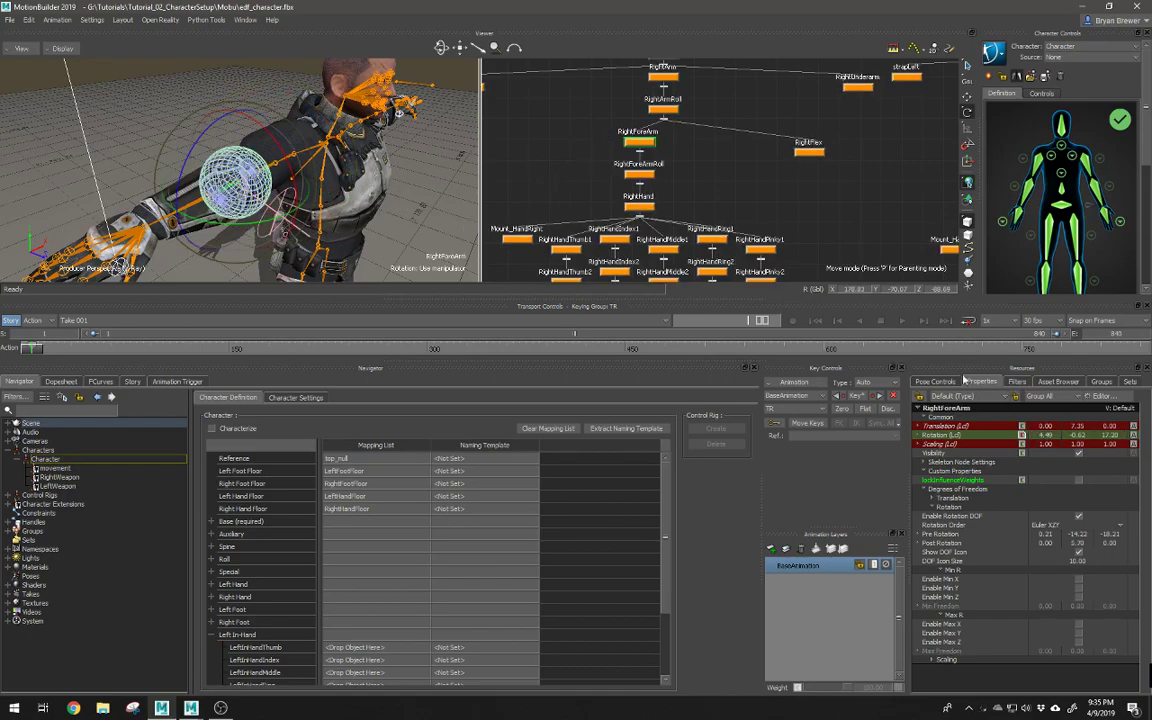
left_click_drag(400, 187, 411, 126, "alt")
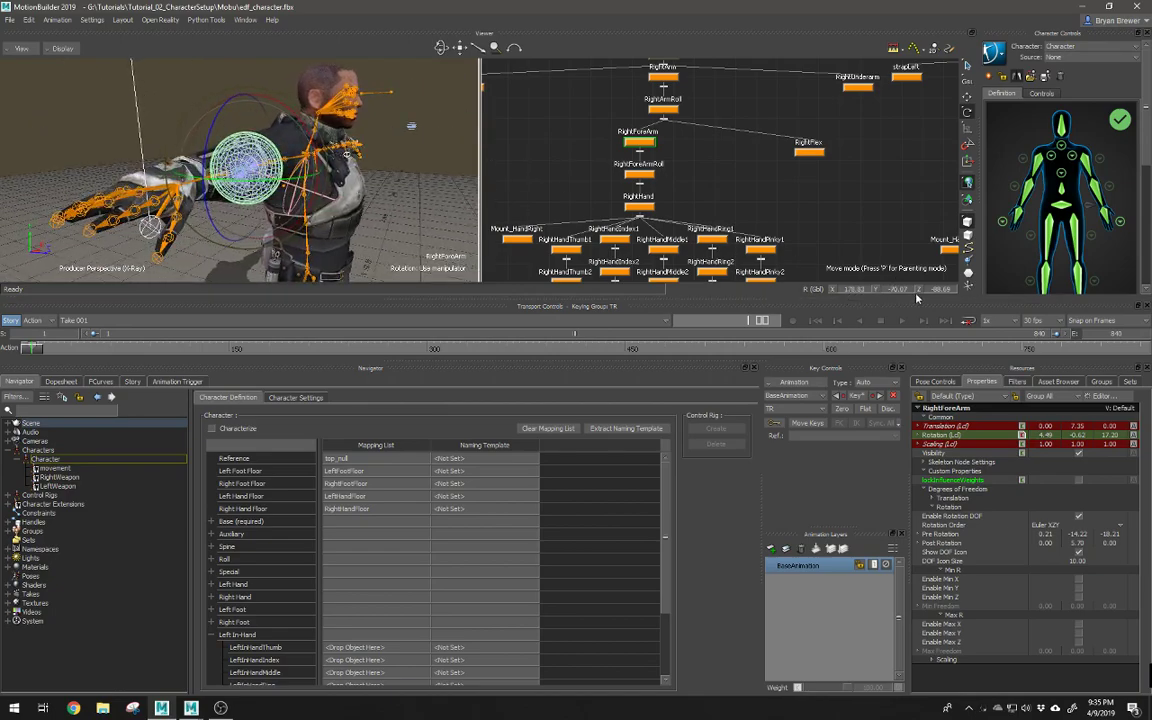
left_click_drag(416, 195, 350, 214, "alt")
Step: Try to square up the right forearm by setting its global rotation to X 180, Y -90 and Z 180
left_click(849, 288)
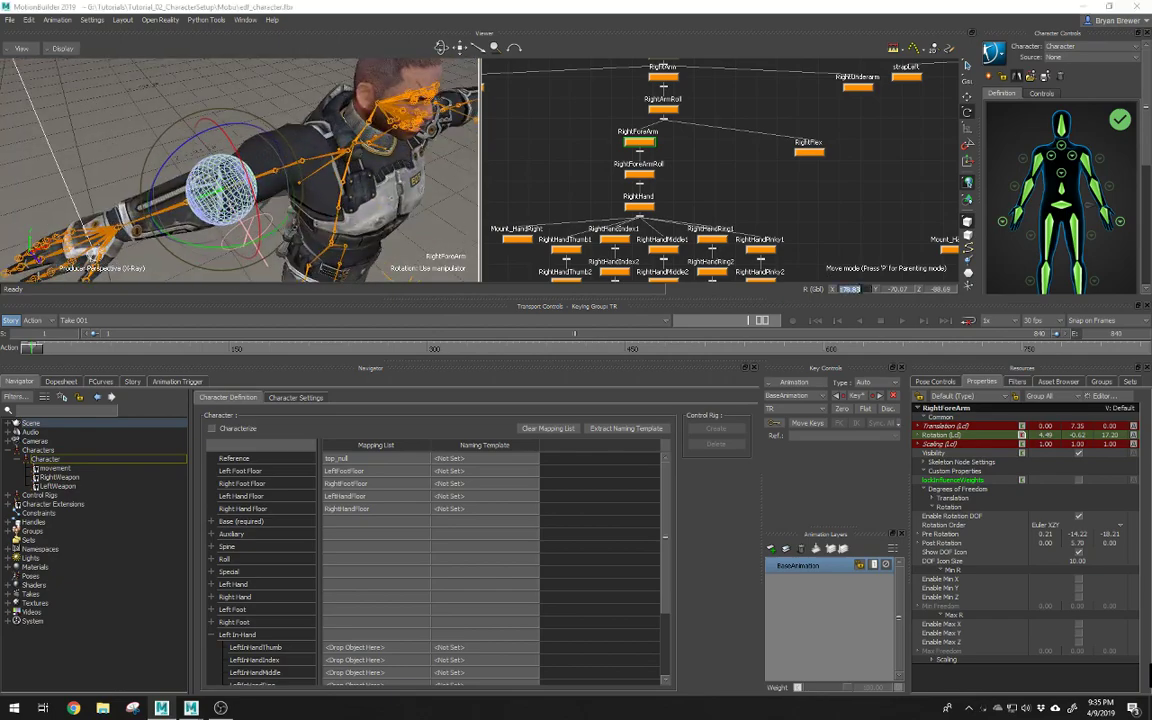
type("180")
key("Return")
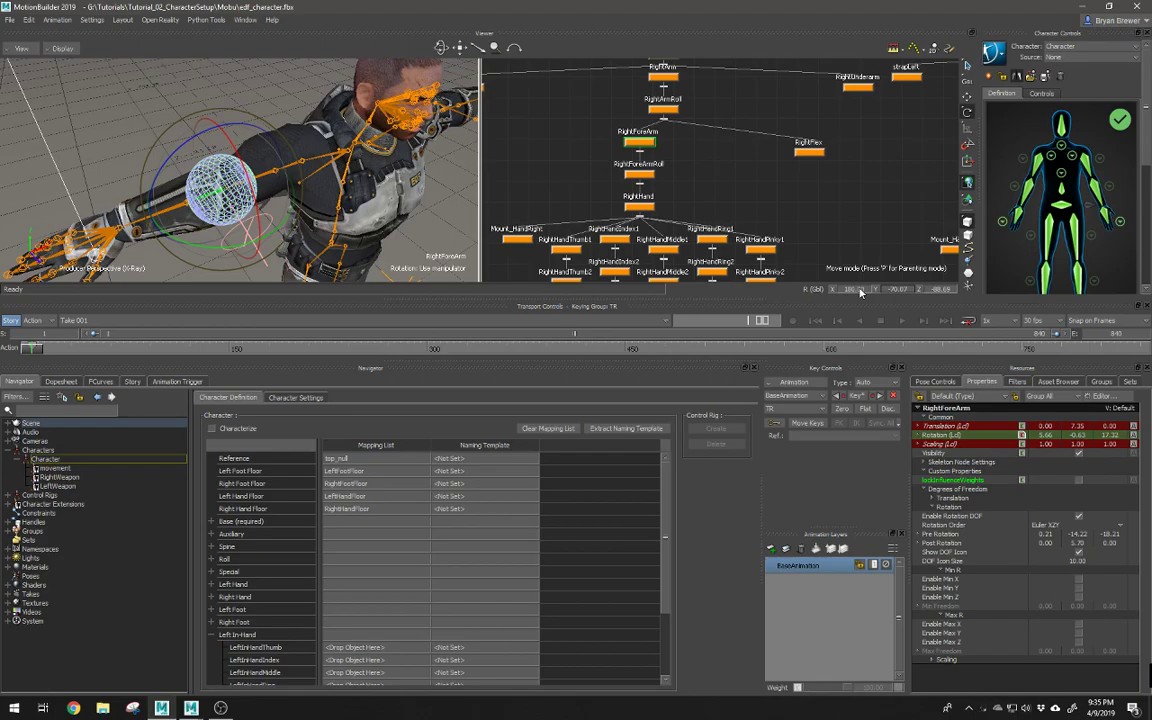
key("Tab")
type("-90")
key("Return")
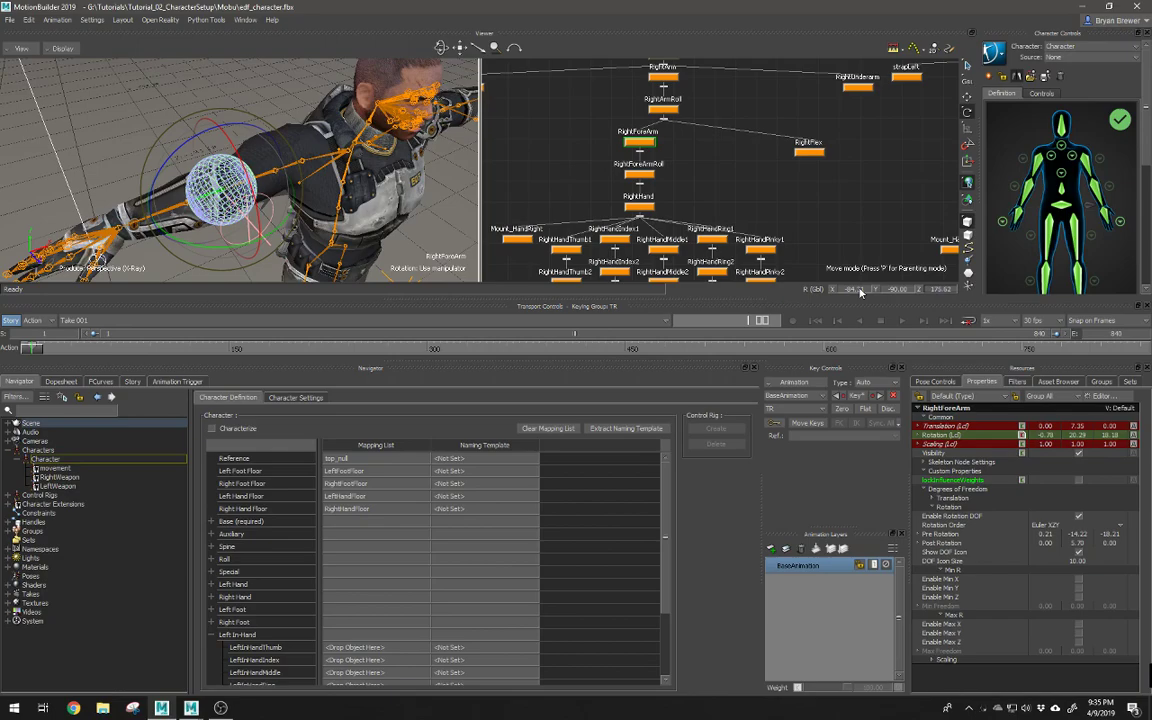
key("Tab")
type("180")
key("Return")
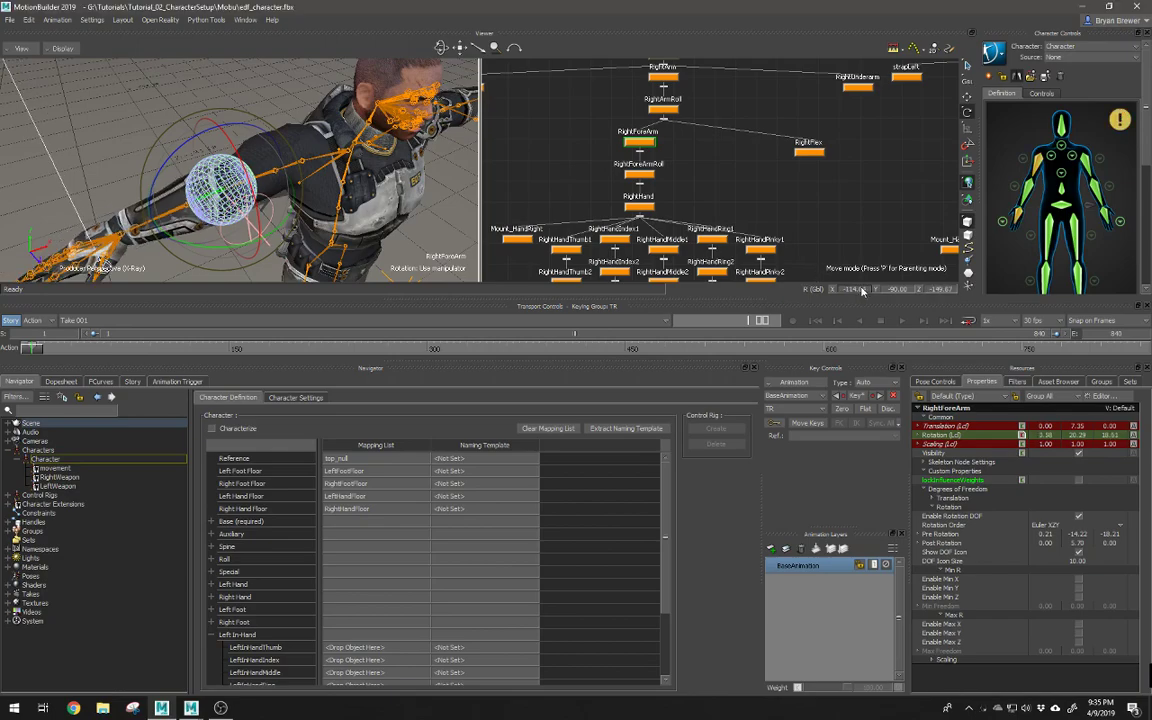
Step: Examine the right forearm's rotation axes and DOF icon from several sides, comparing the translation and rotation manipulators
left_click_drag(176, 204, 304, 155, "alt")
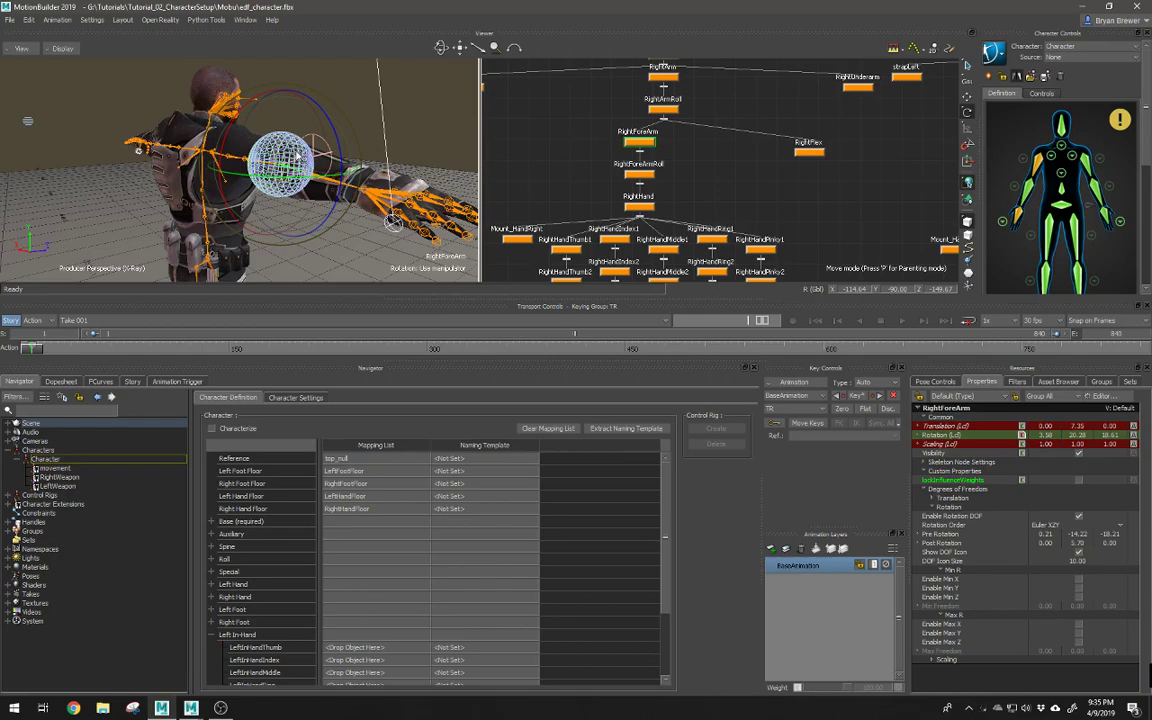
left_click_drag(310, 133, 262, 170)
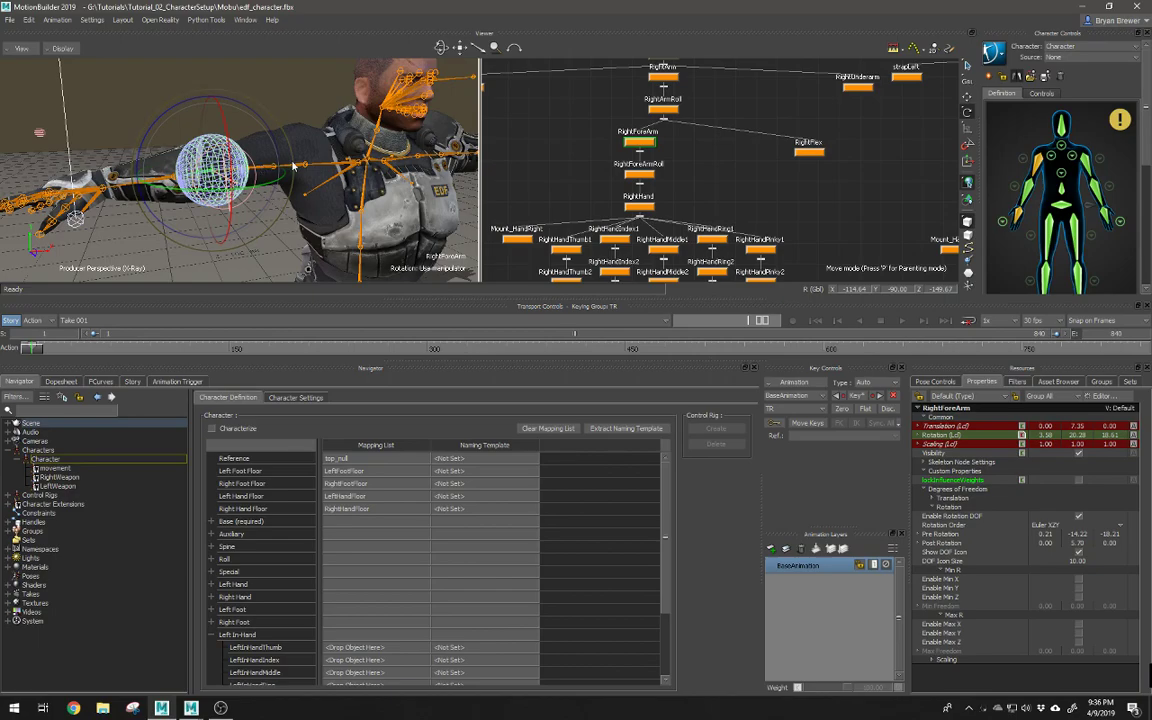
left_click_drag(236, 166, 353, 180, "alt")
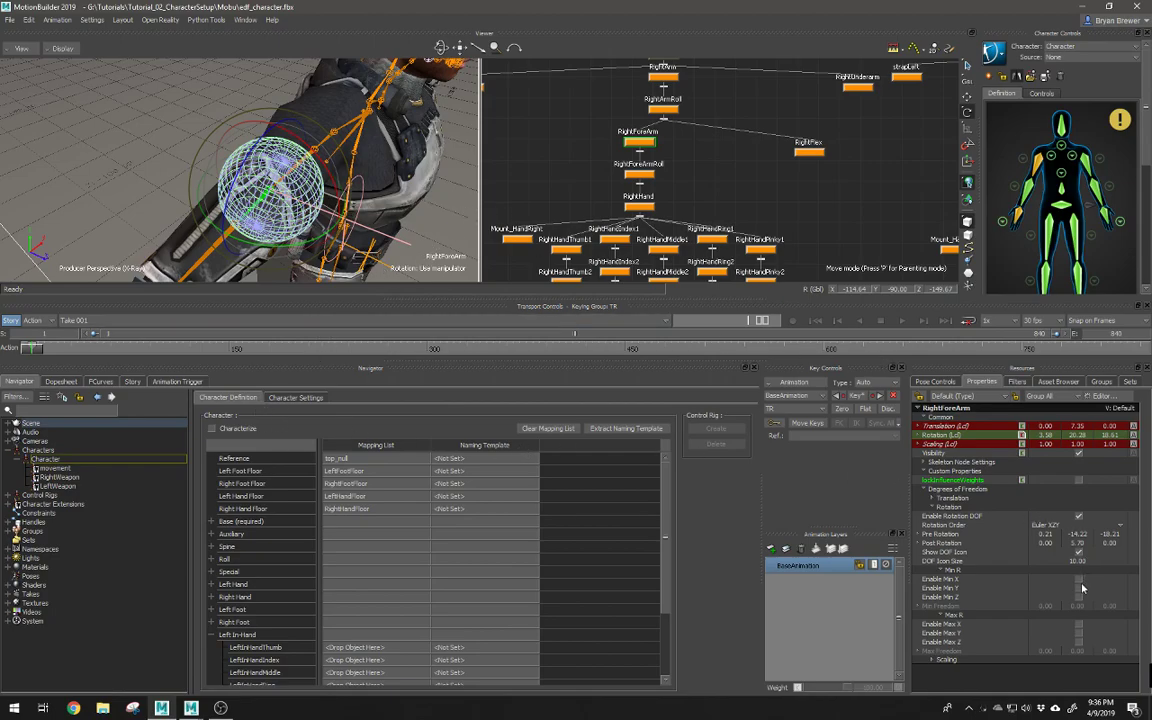
scroll(422, 206, "down", 3)
left_click_drag(418, 204, 350, 198, "alt")
scroll(296, 168, "up", 4)
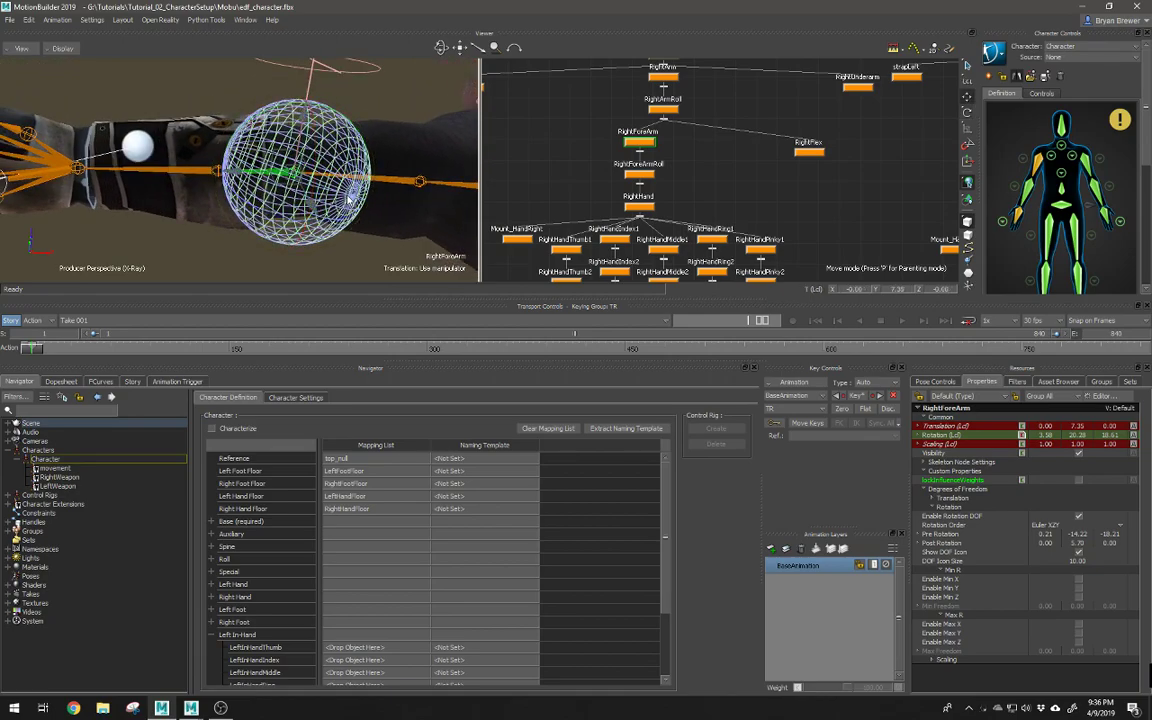
key("w")
left_click(965, 81)
left_click_drag(317, 176, 420, 250, "alt")
key("e")
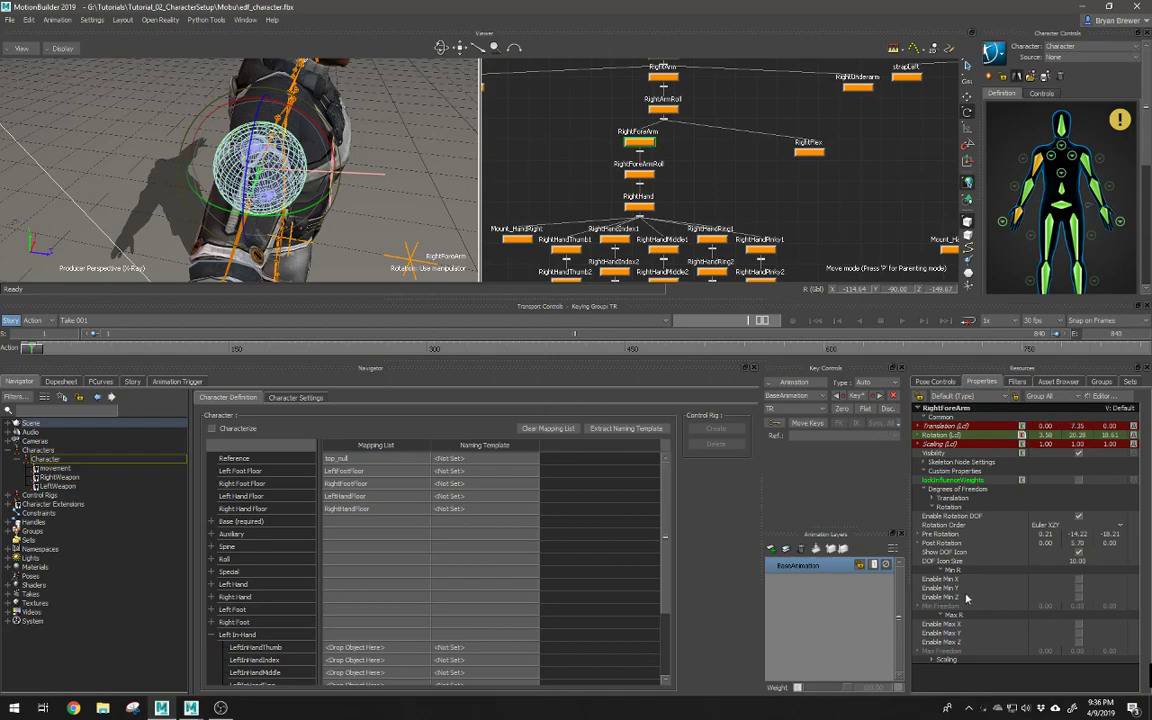
Step: Widen the property area and set the right forearm's Pre Rotation to 0 on X, Y and Z
left_click_drag(908, 471, 798, 471)
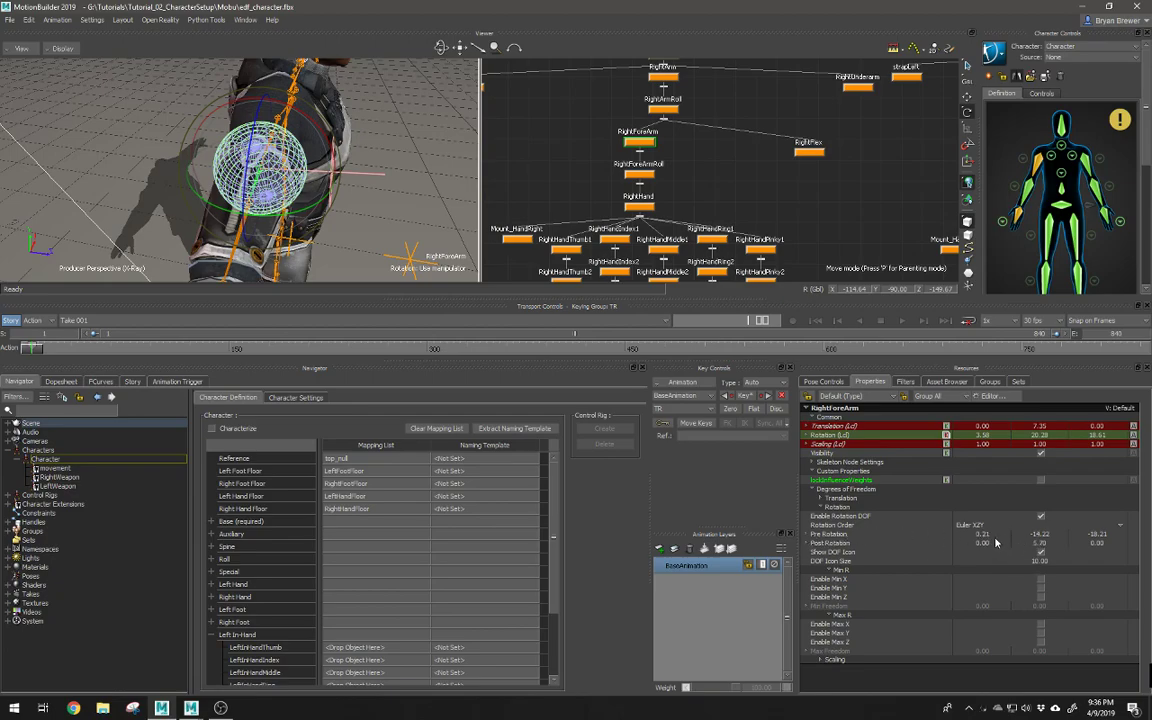
double_click(982, 535)
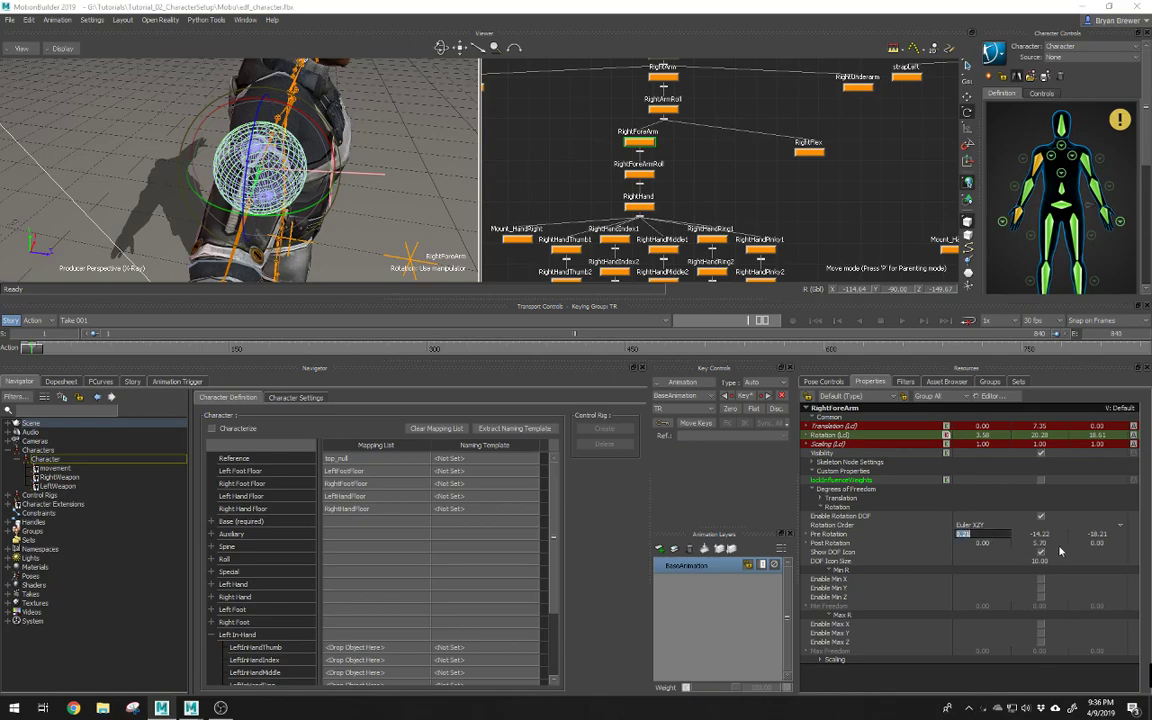
type("0")
key("Tab")
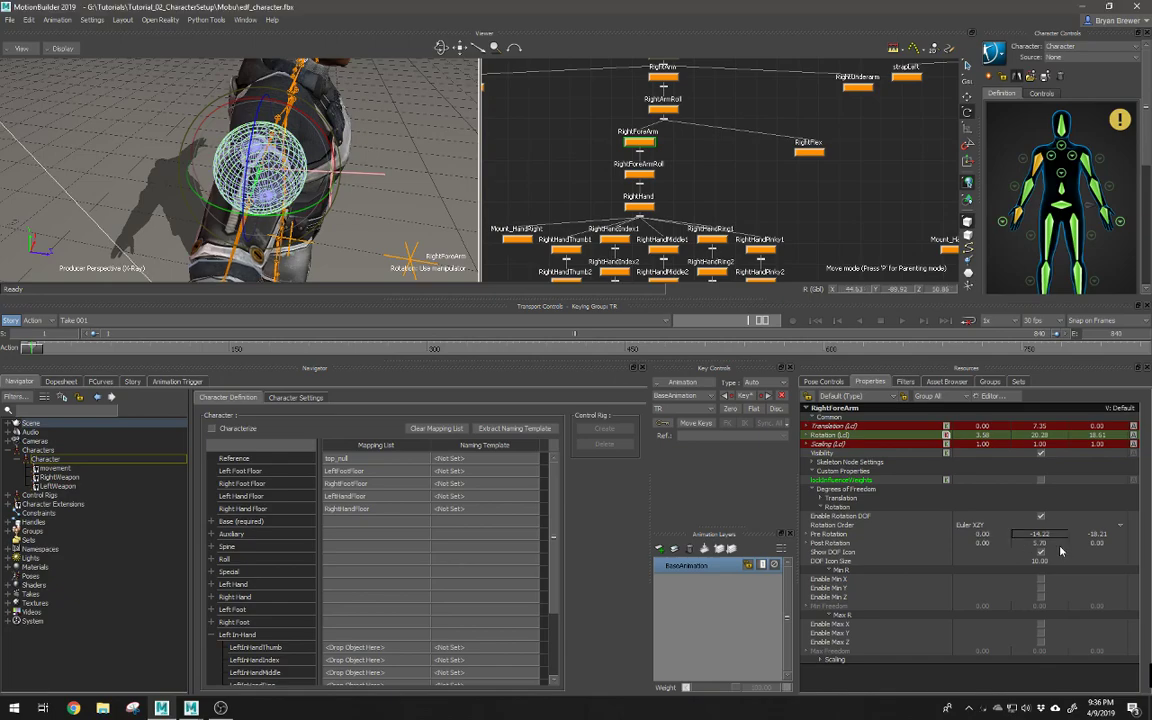
type("0")
key("Tab")
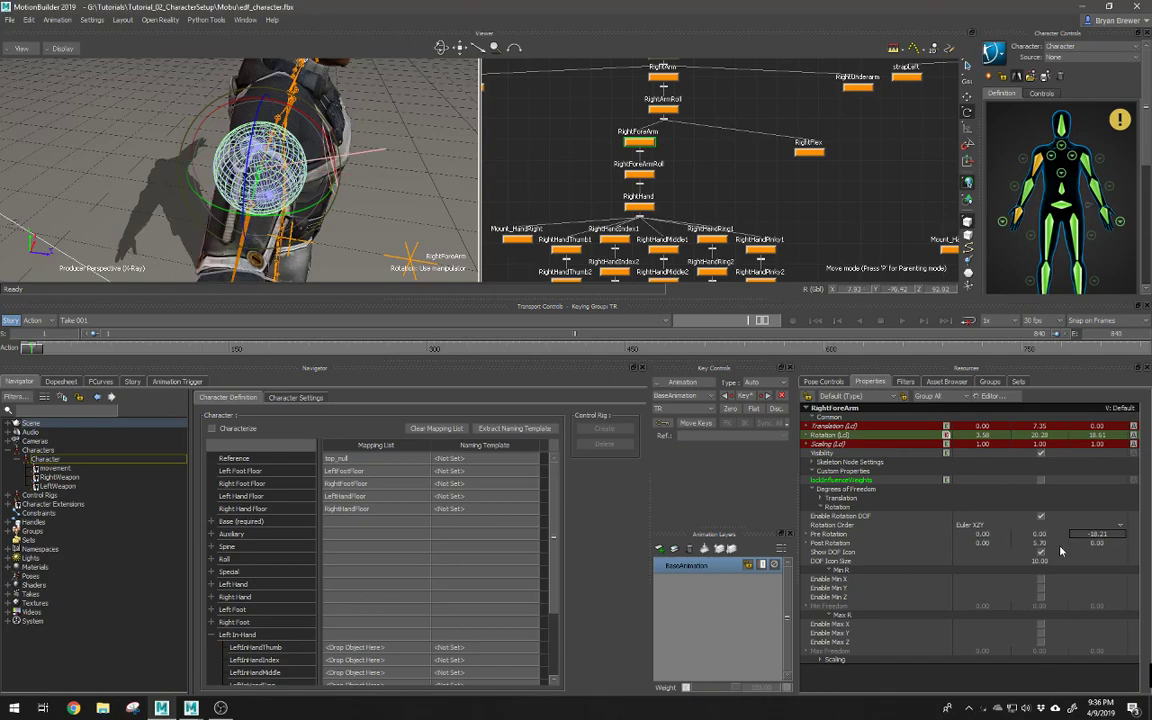
type("0")
key("Tab")
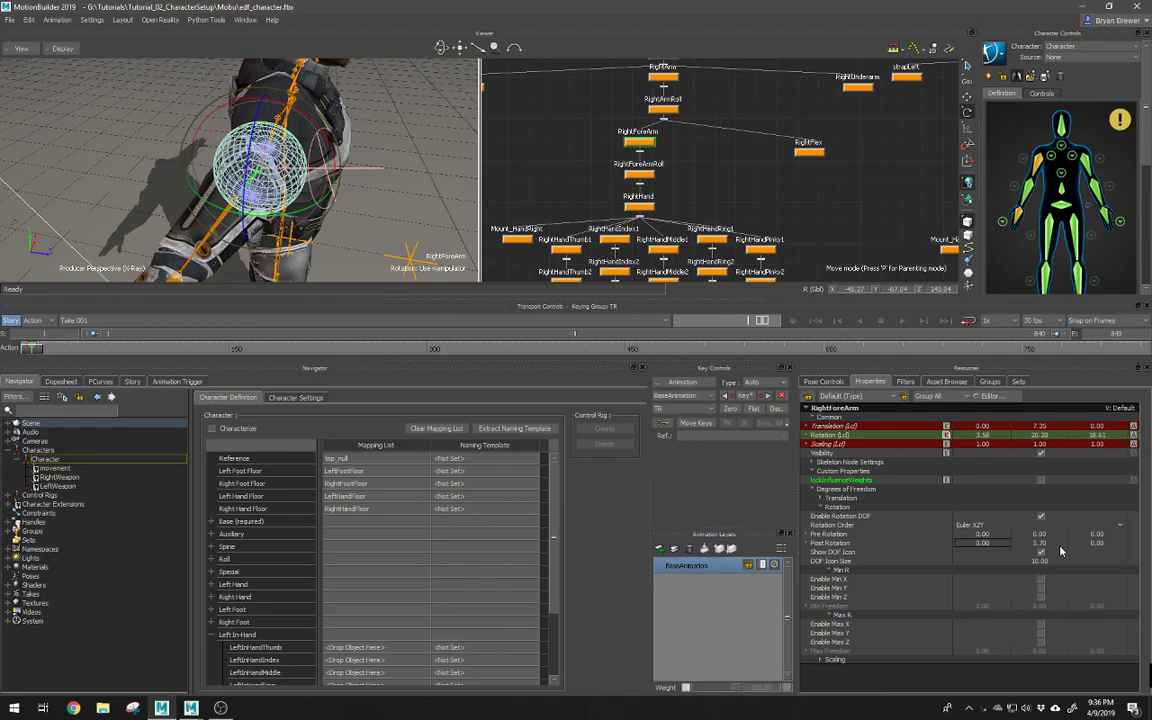
Step: Set the right forearm's Post Rotation to 0 on X, Y and Z
type("0")
key("Tab")
type("0")
key("Tab")
type("0")
key("Return")
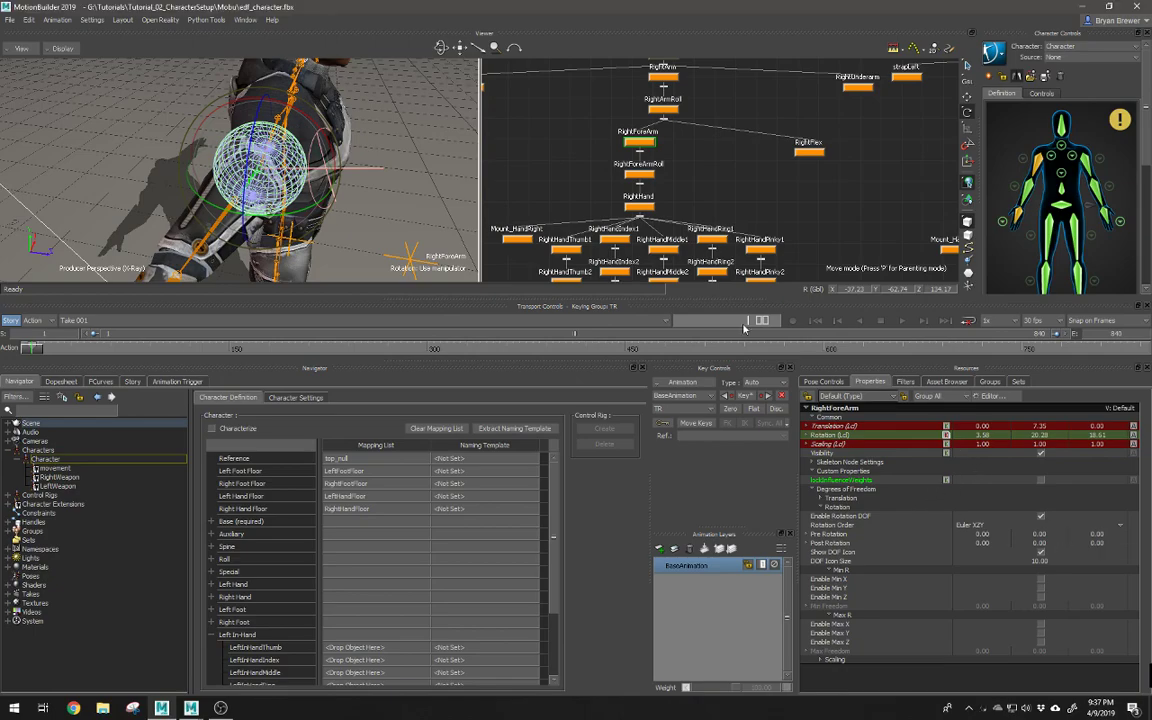
Step: Set the right forearm's global rotation to 0 on X, Y and Z
left_click_drag(362, 201, 414, 202, "alt")
double_click(855, 289)
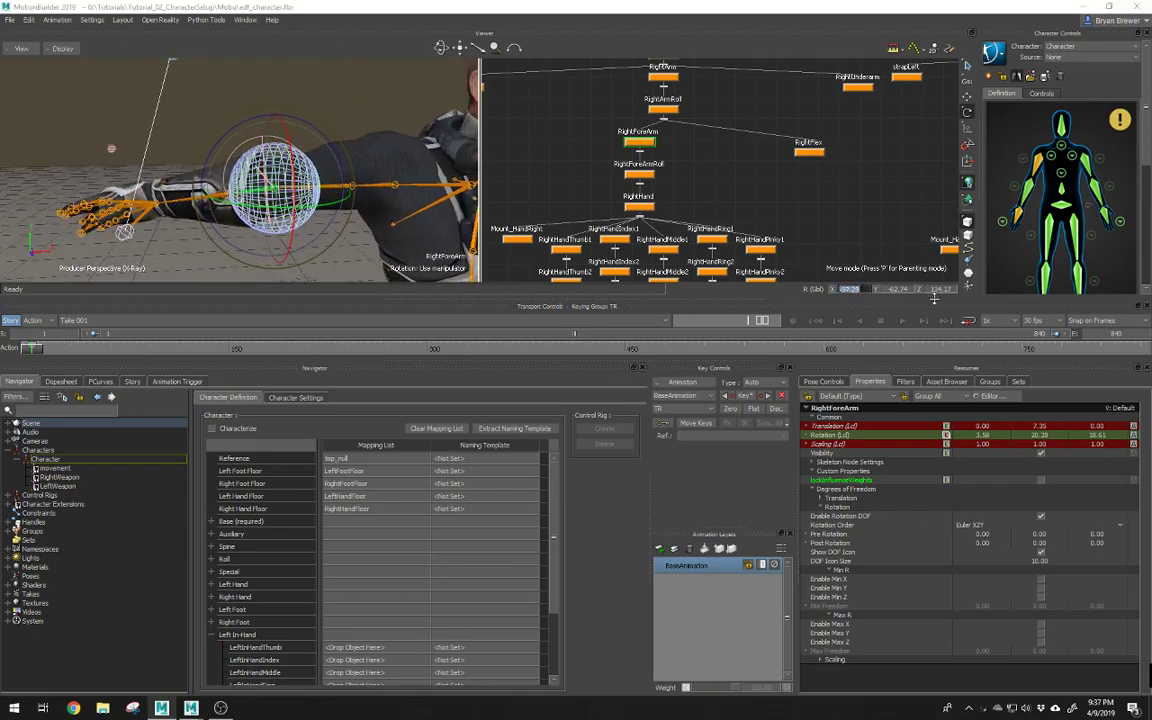
type("0")
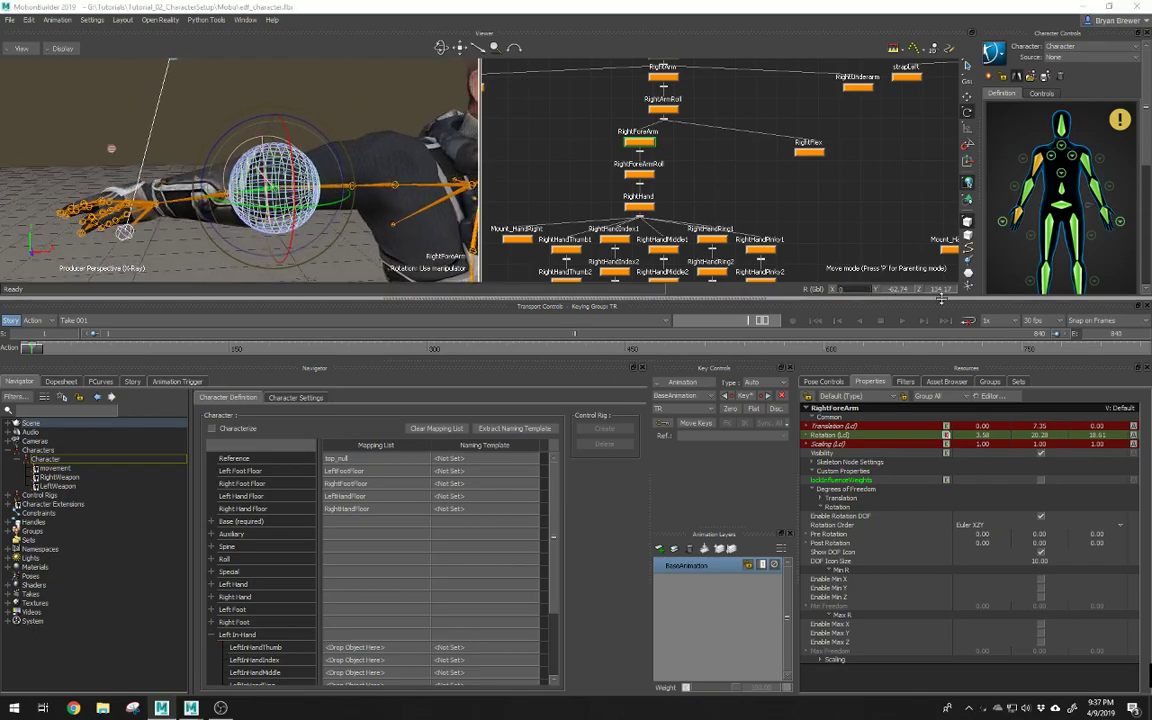
key("Return")
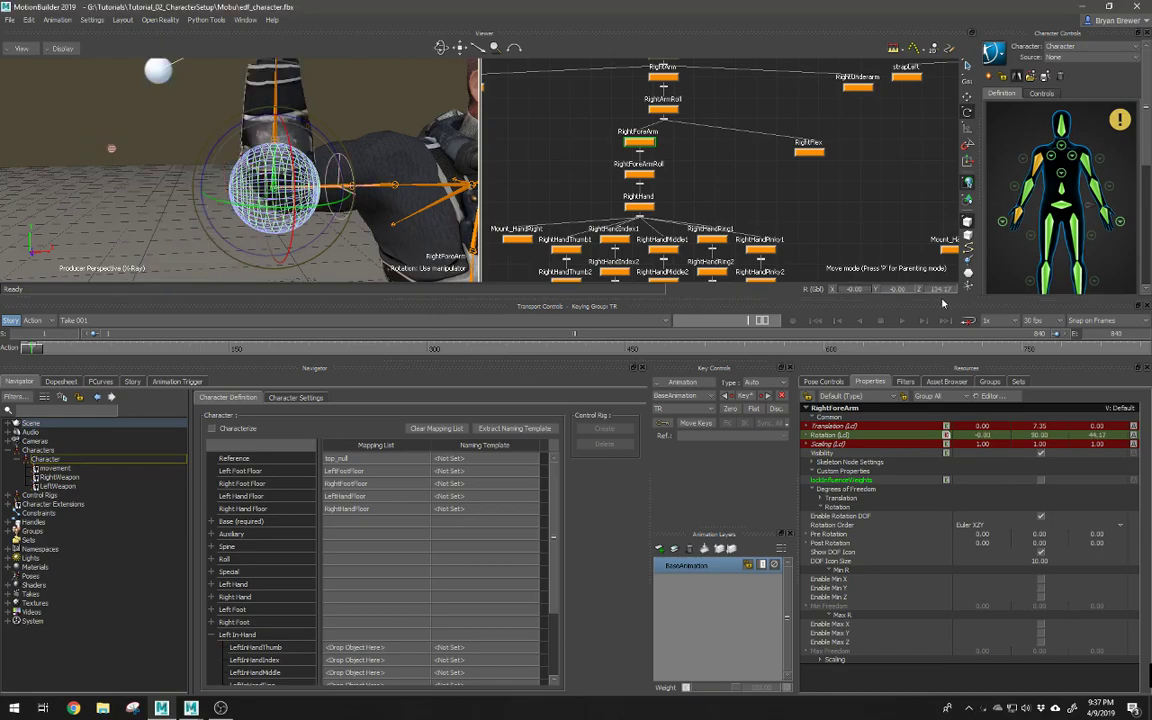
mouse_move(363, 154)
right_mouse_down("alt")
mouse_move(230, 149)
mouse_move(368, 149)
right_mouse_up("alt")
left_click_drag(368, 149, 345, 140, "alt")
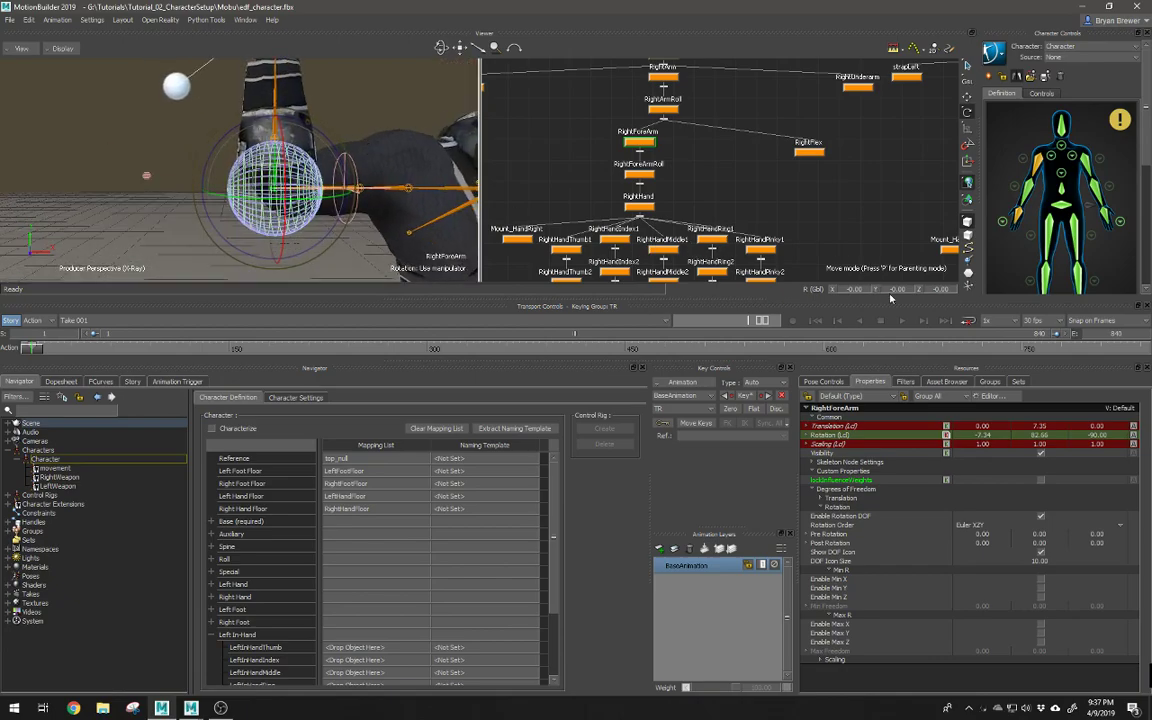
Step: Undo the trial rotation changes on the right forearm and set its global Z rotation to 90
left_click_drag(894, 291, 1001, 294)
key("ctrl+z")
key("ctrl+z")
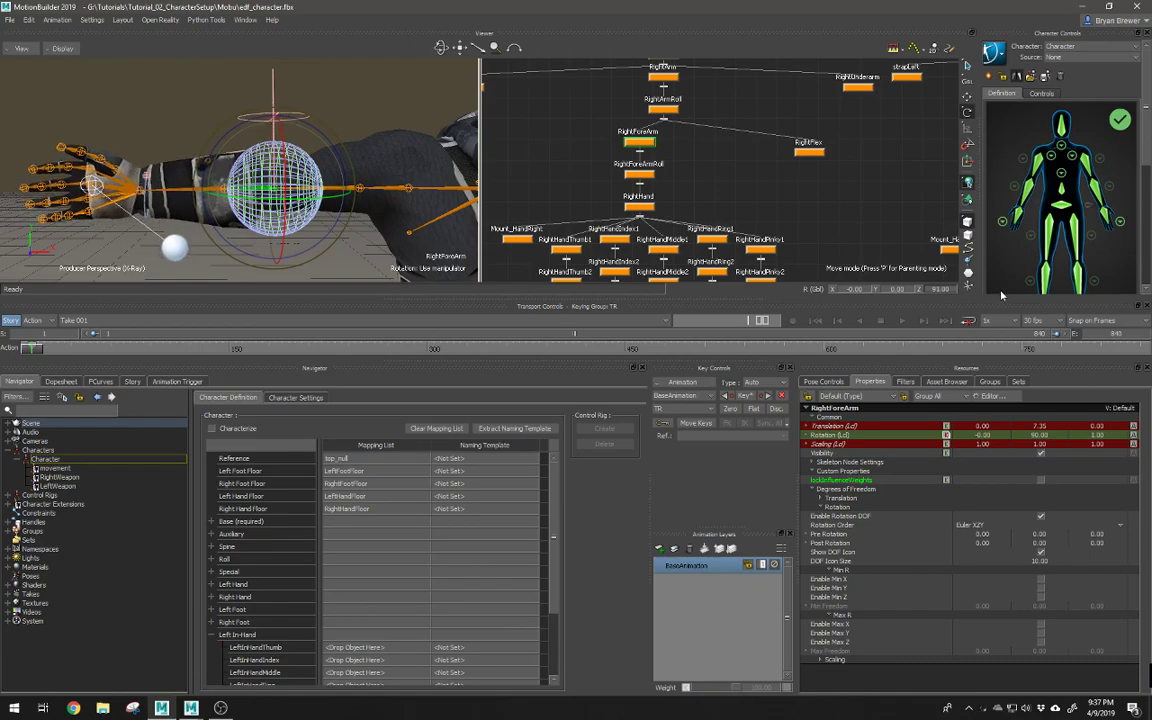
double_click(946, 288)
type("90")
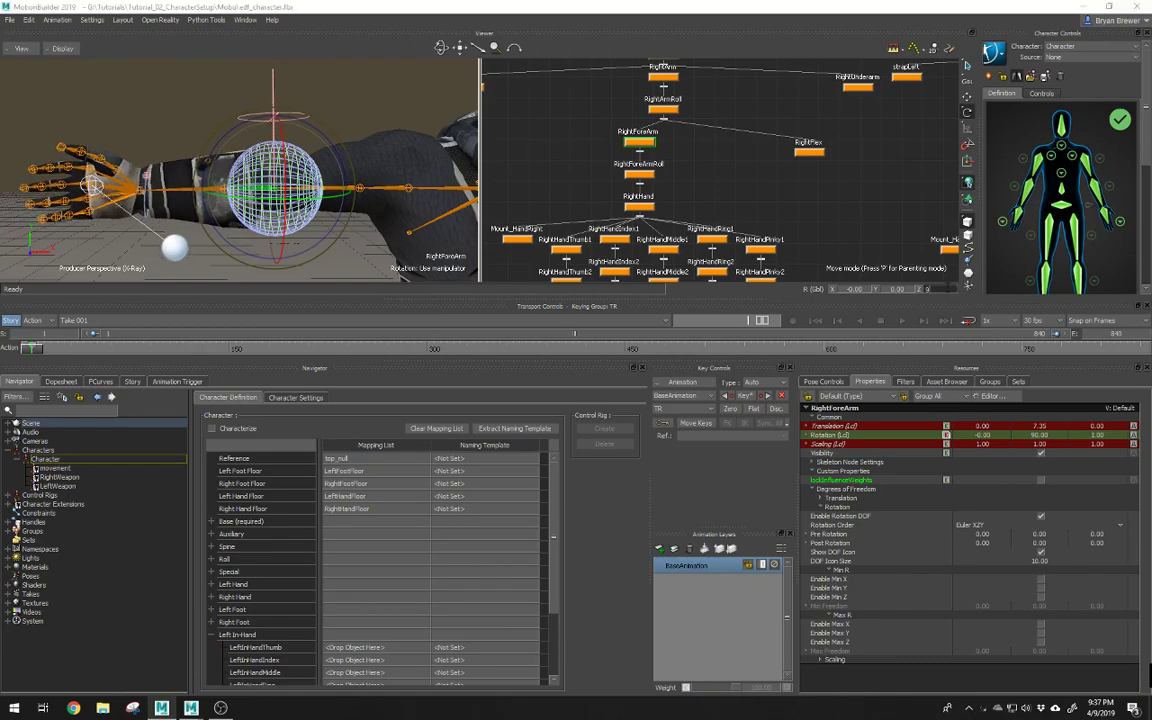
key("Return")
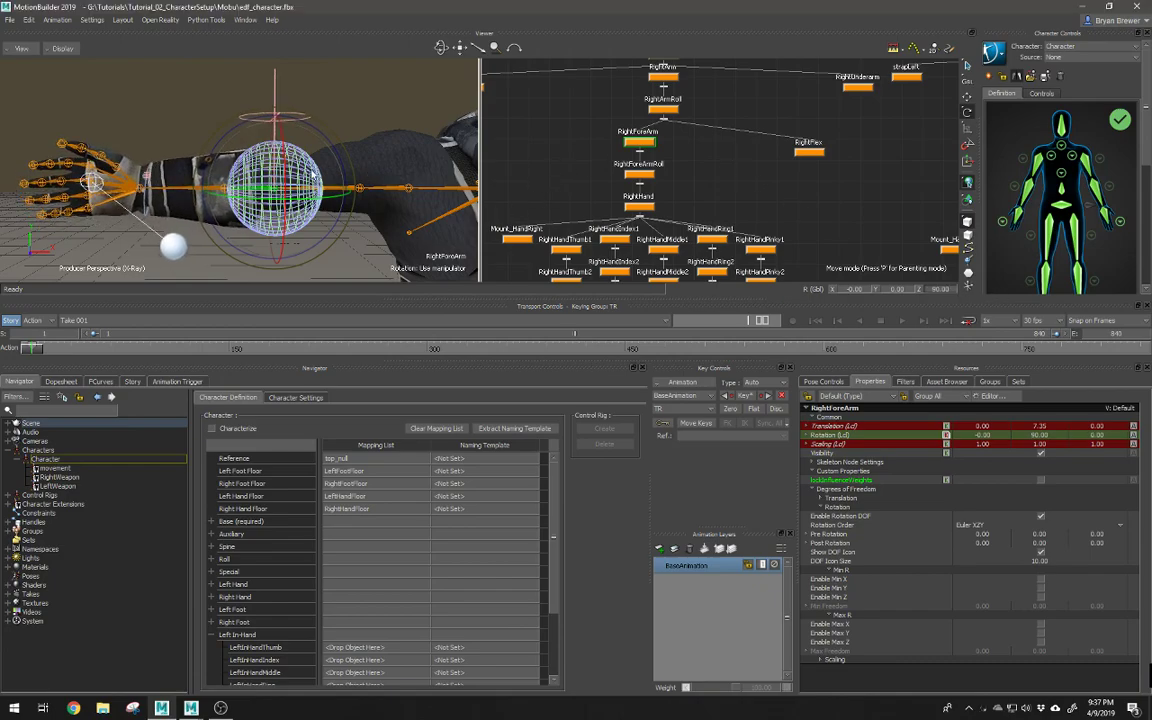
Step: Rotate the right forearm about its Y axis and set its global Y rotation to exactly -90
left_click_drag(313, 176, 276, 225)
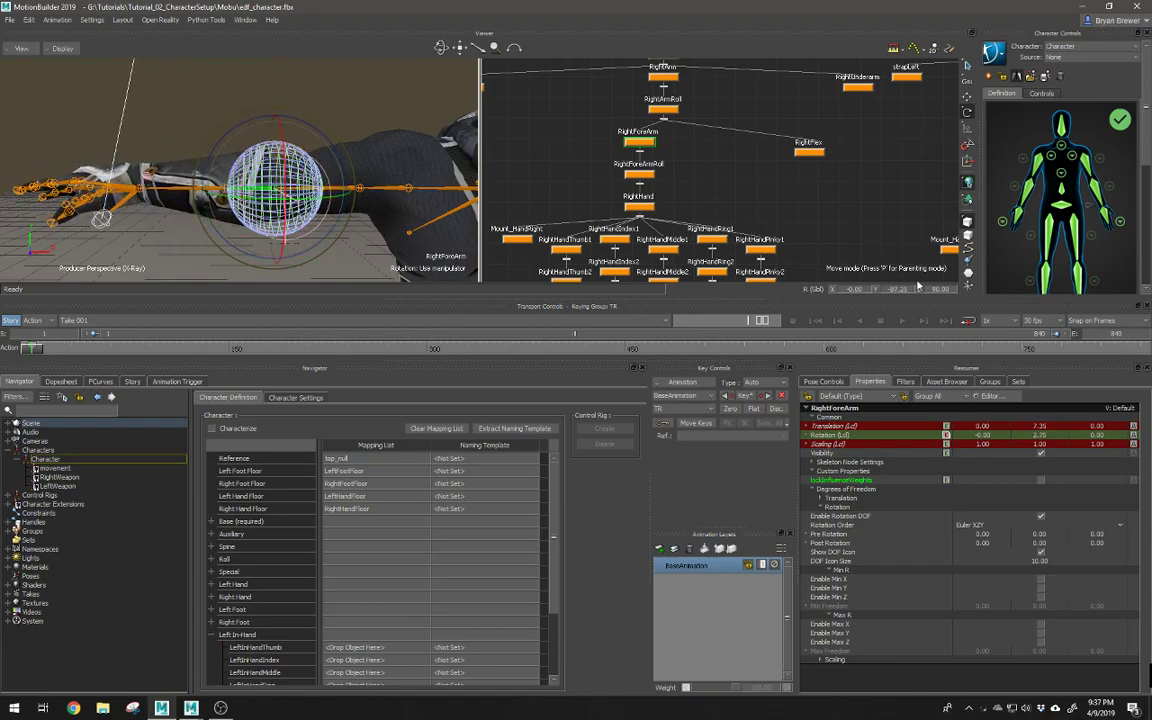
double_click(892, 288)
type("2")
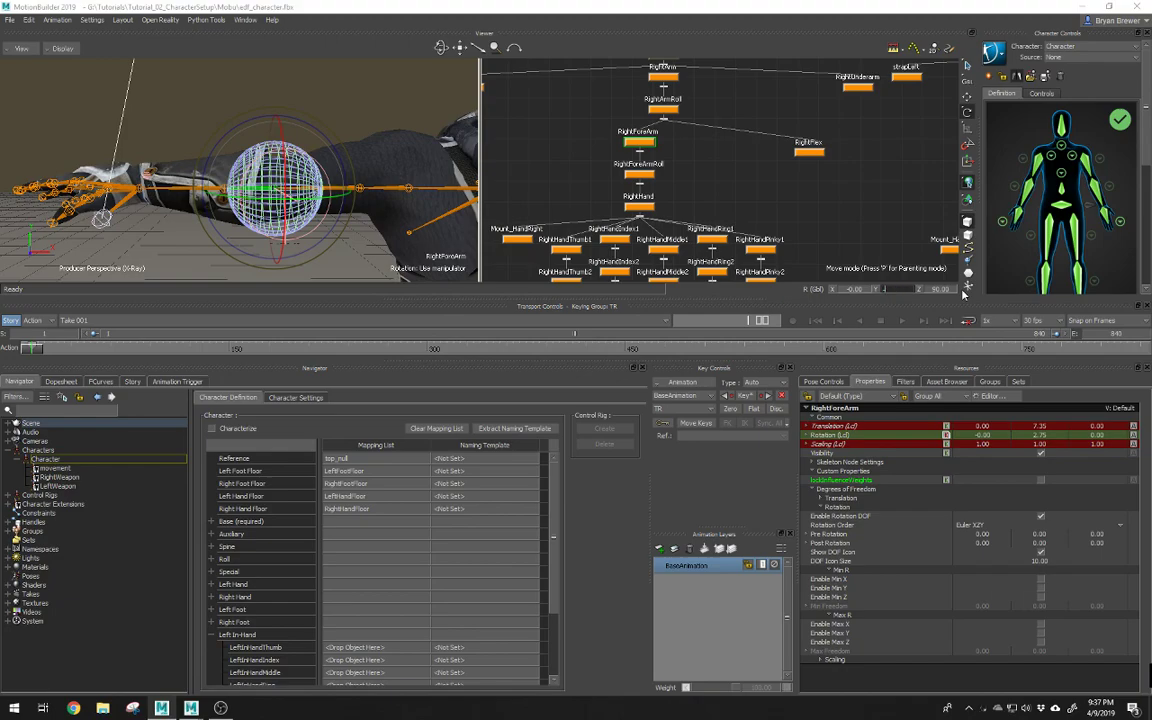
key("Return")
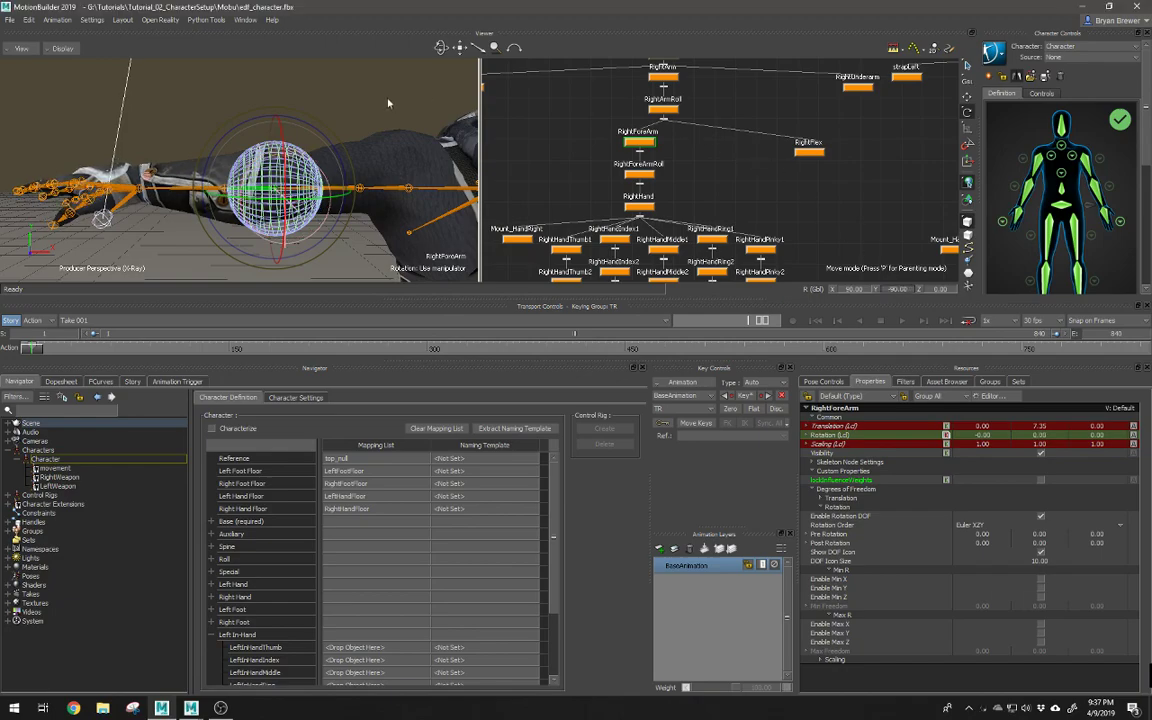
Step: Enable the Min X, Max X, Min Z and Max Z rotation limits on the right forearm
left_click_drag(398, 146, 275, 158, "alt")
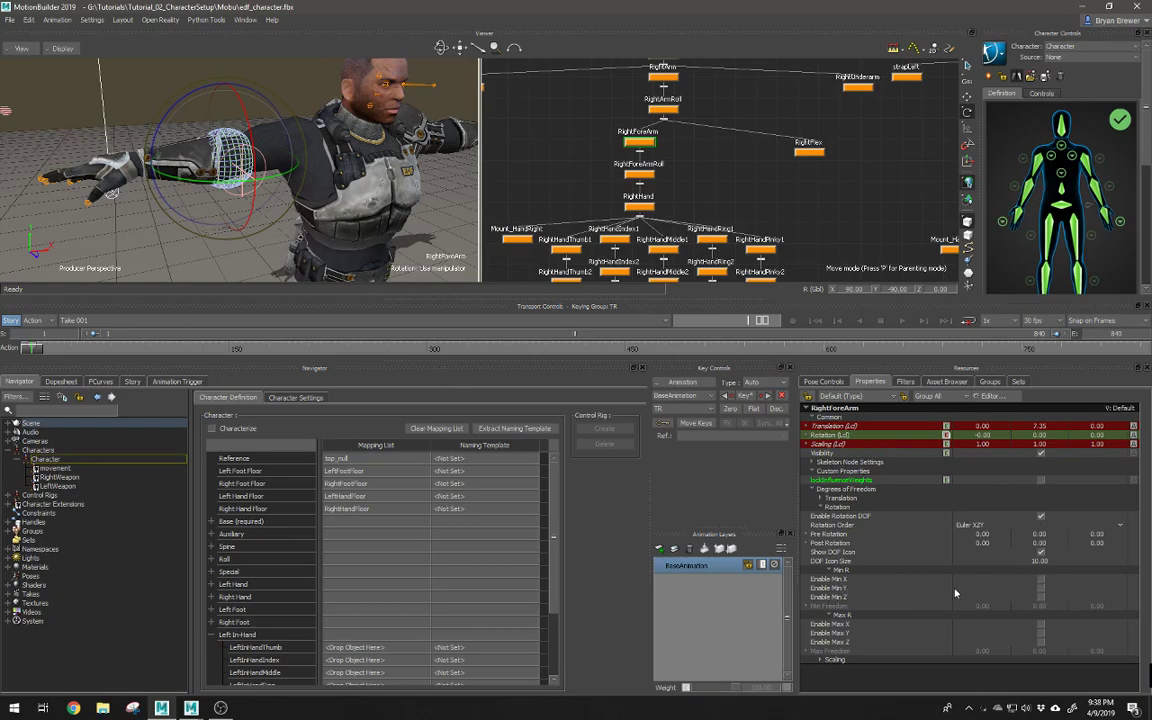
left_click(1041, 579)
left_click(1040, 625)
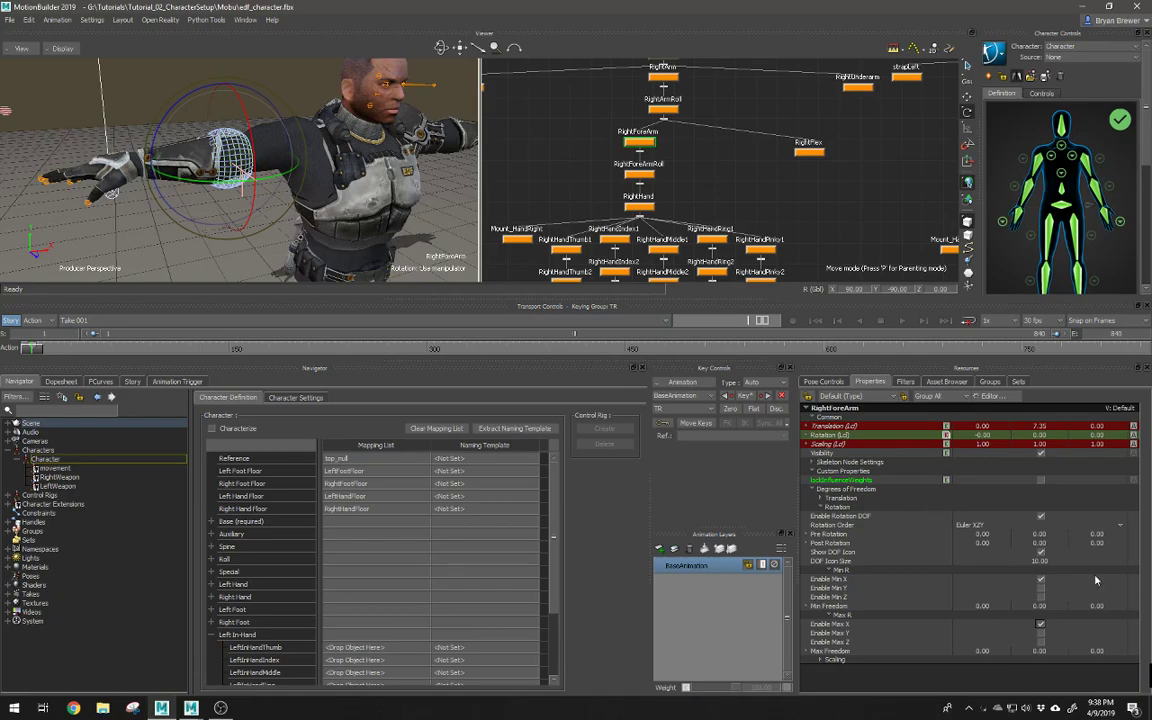
left_click(1041, 597)
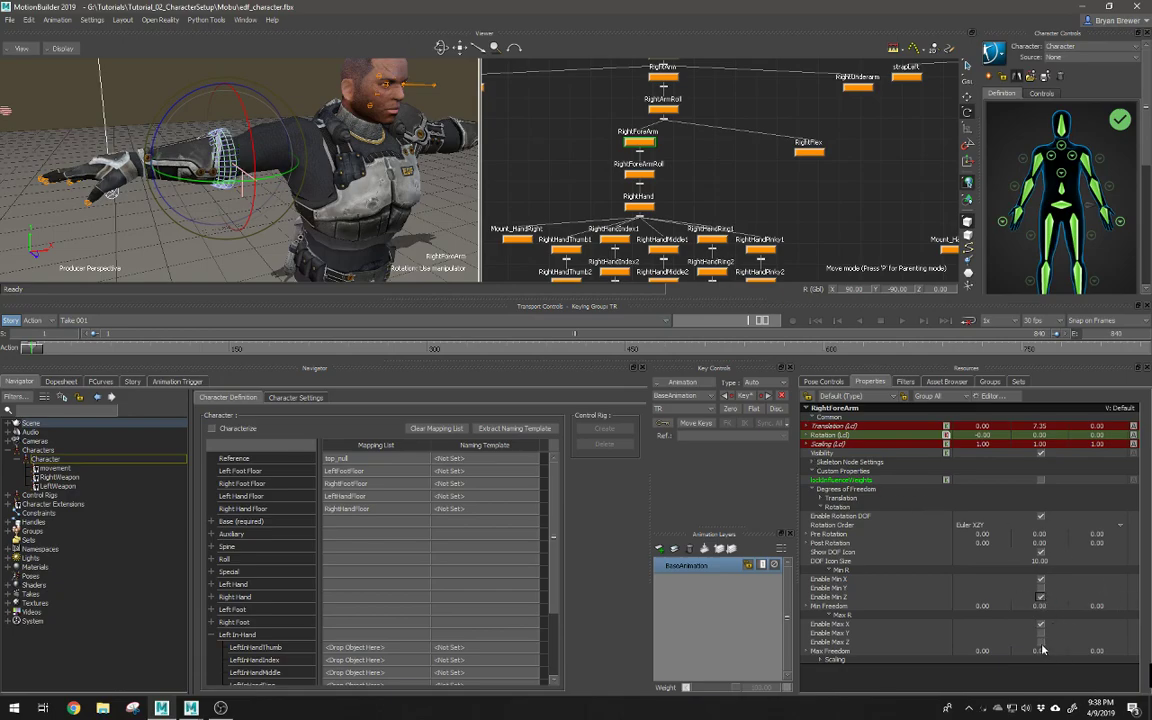
left_click(1040, 642)
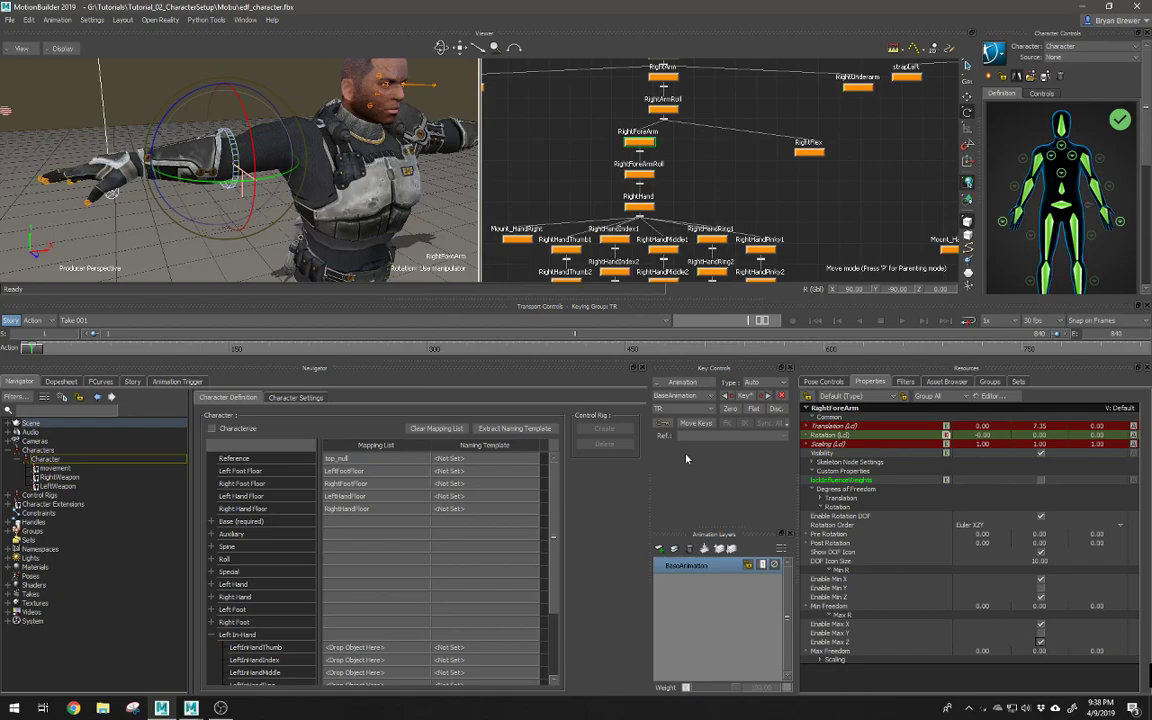
Step: Select the left forearm joint and show it in X-ray display with its DOF icon enabled
left_click_drag(238, 142, 367, 172, "alt")
left_click_drag(415, 170, 187, 153, "ctrl+shift")
left_click_drag(308, 145, 223, 143, "ctrl+shift")
left_click_drag(338, 117, 288, 120, "ctrl+shift")
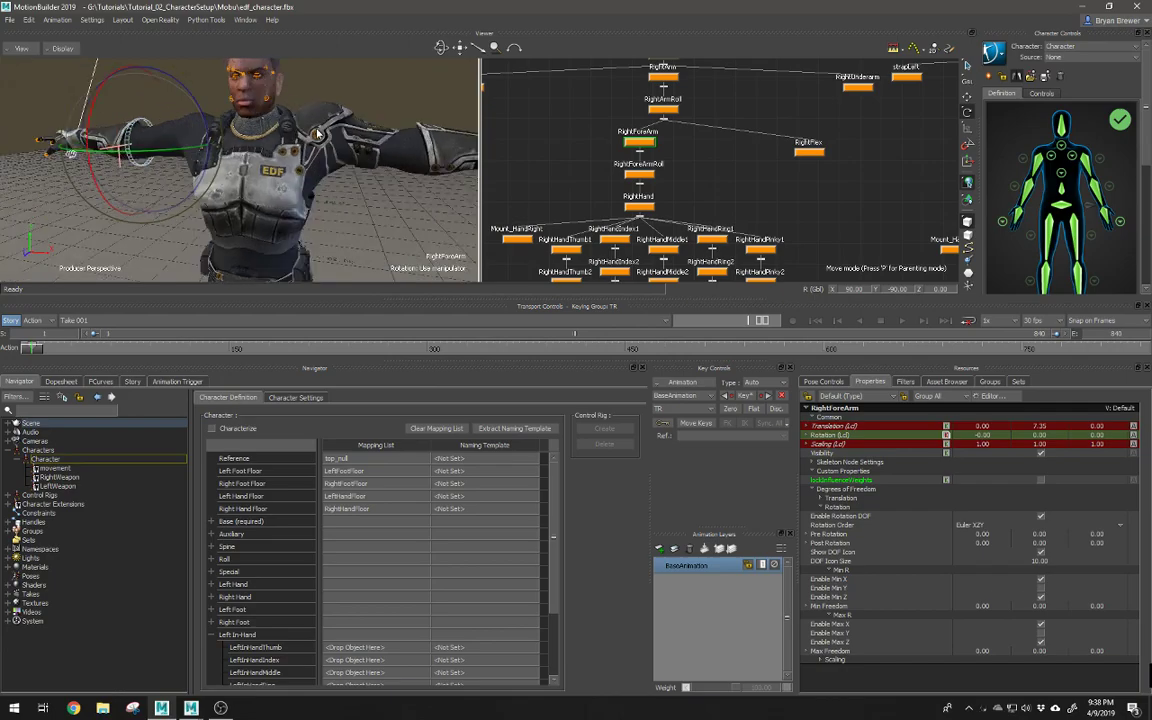
left_click_drag(380, 113, 304, 119, "ctrl+shift")
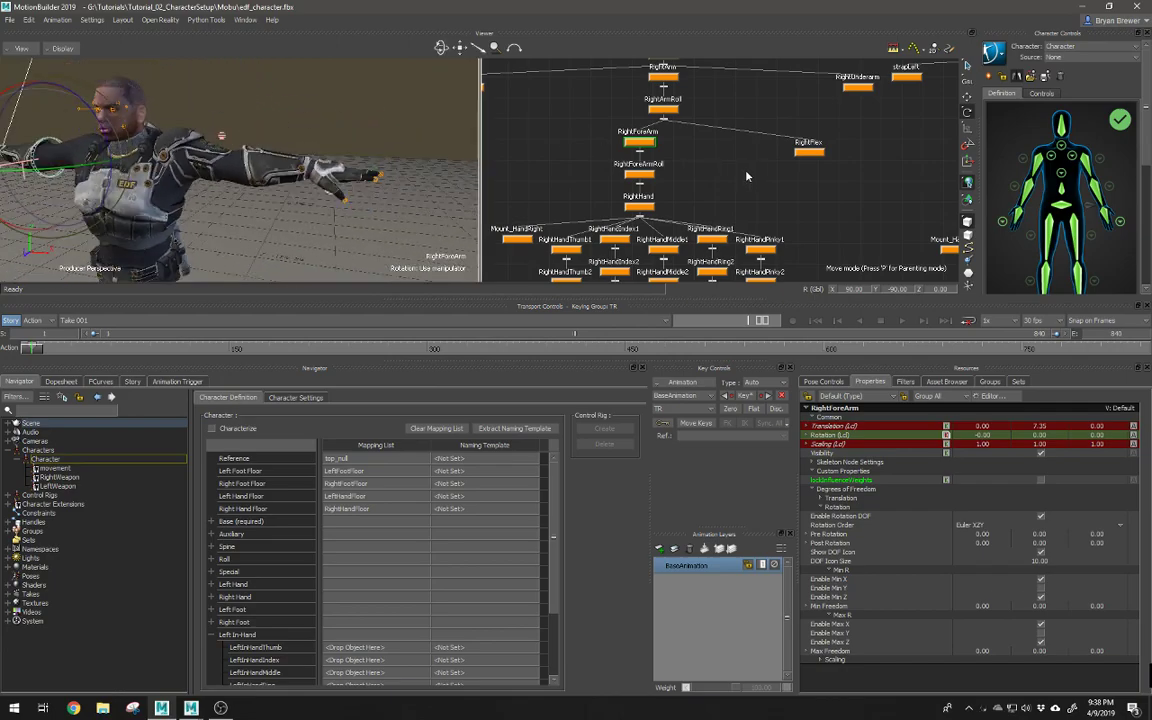
left_click_drag(753, 177, 720, 183, "ctrl")
left_click_drag(900, 168, 838, 182, "shift")
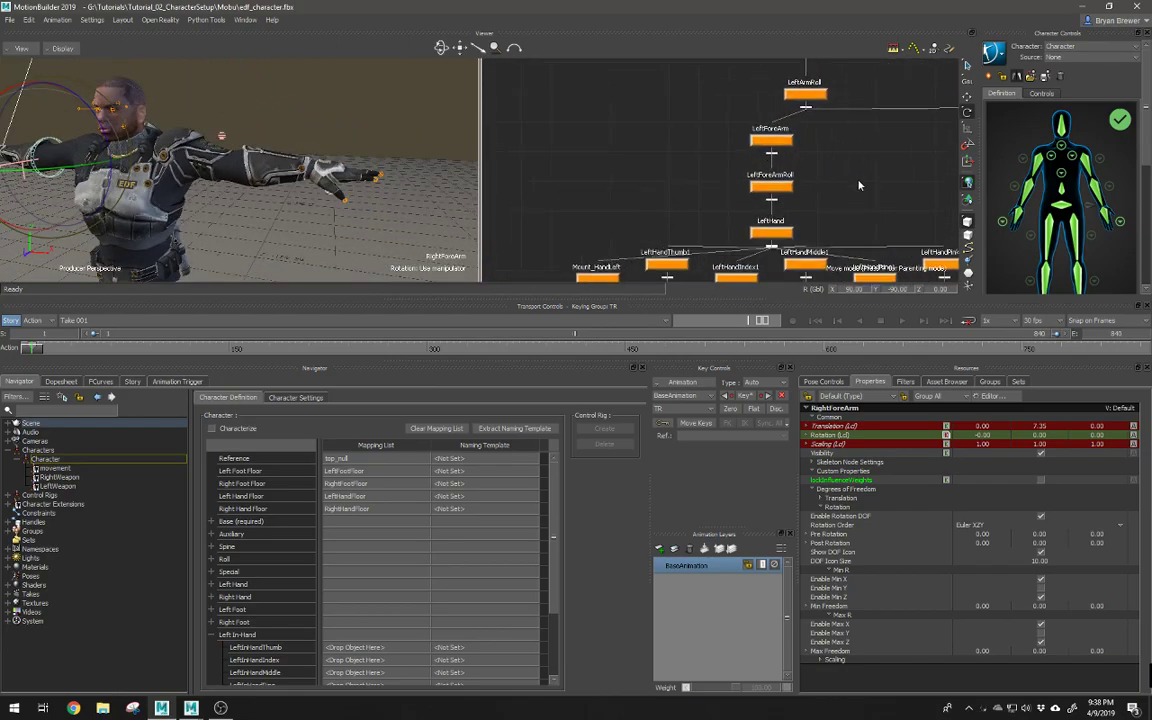
left_click(770, 186)
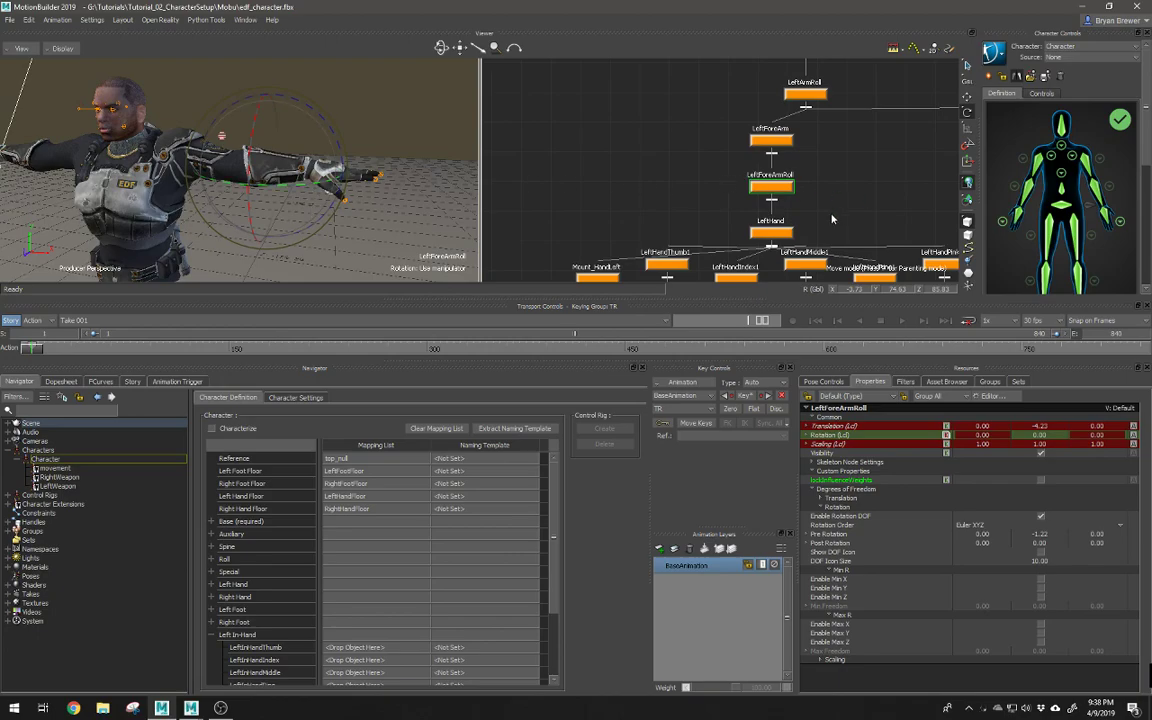
left_click_drag(825, 116, 741, 151)
left_click_drag(316, 186, 336, 191, "ctrl+shift")
key("ctrl+a")
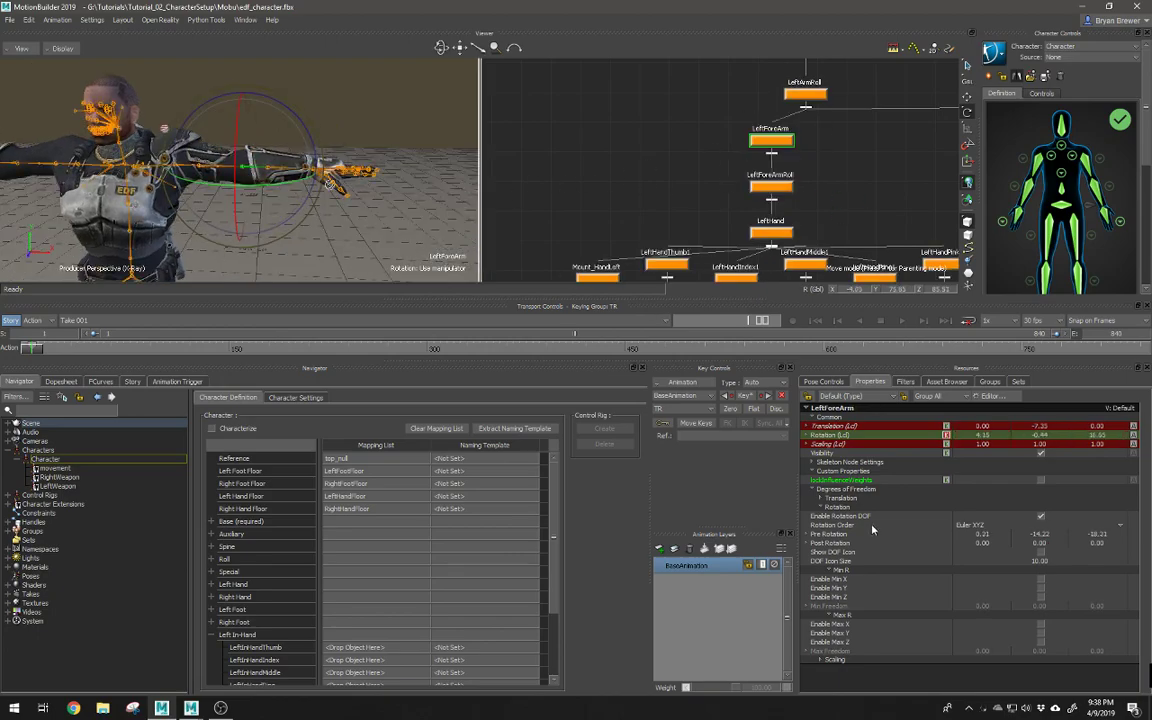
mouse_move(300, 160)
left_mouse_down("ctrl+shift")
mouse_move(316, 240)
mouse_move(312, 165)
left_mouse_up("ctrl+shift")
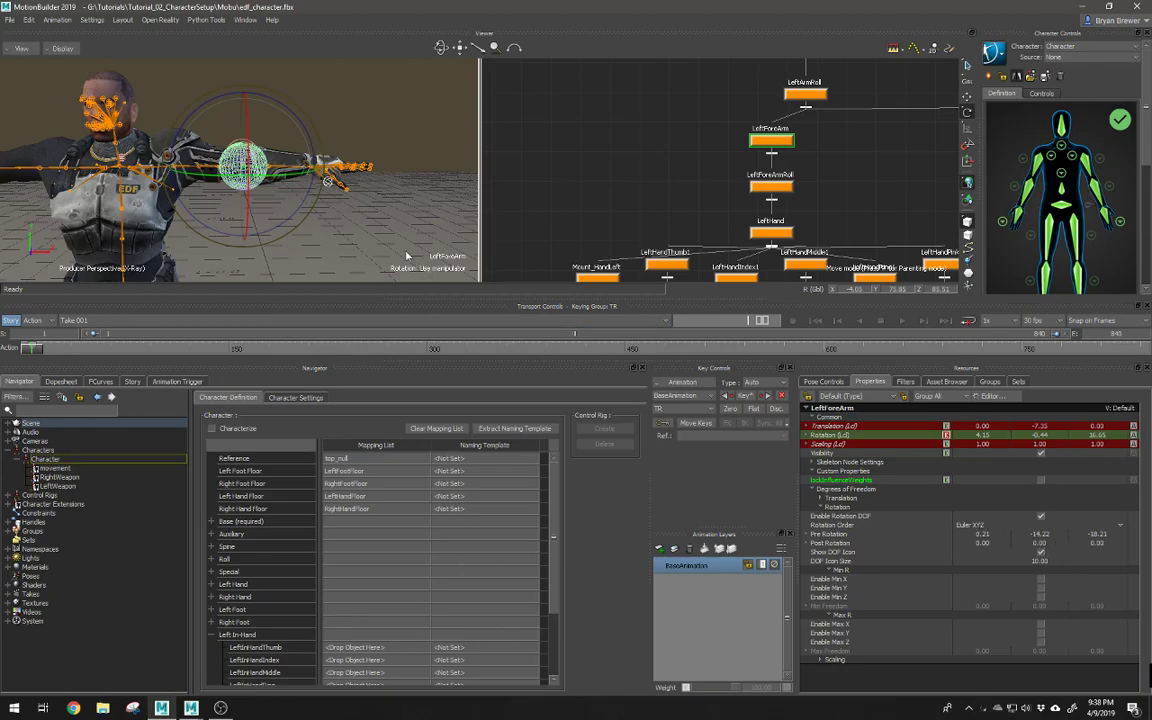
left_click_drag(372, 208, 384, 231, "alt")
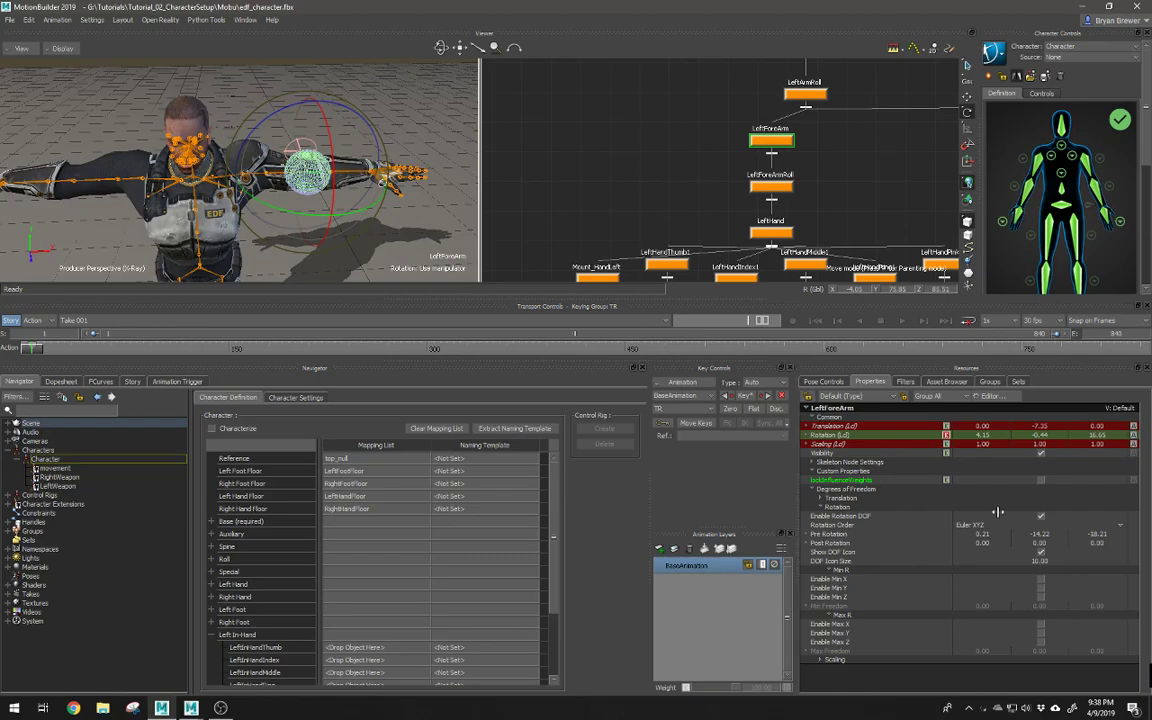
Step: Set the left forearm's Pre Rotation to 0 on X, Y and Z
double_click(994, 536)
type("0")
key("Tab")
type("0")
key("Tab")
type("0")
key("Tab")
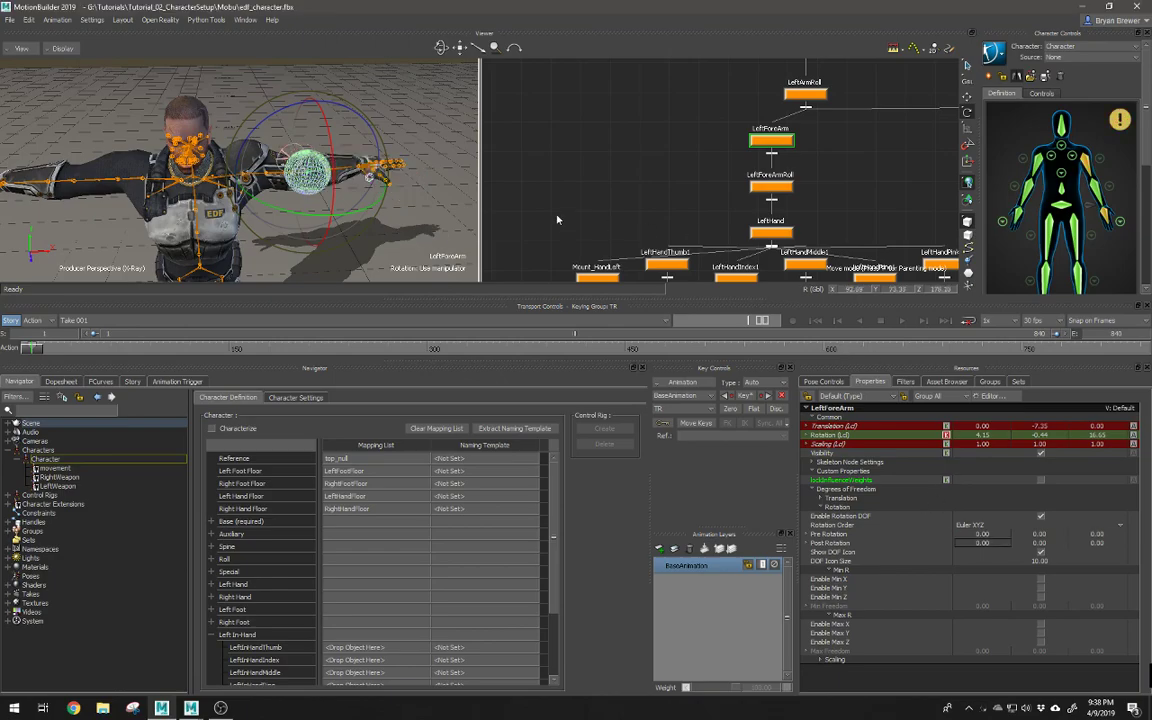
Step: Set the left forearm's global rotation to 0 on X, Y and Z
double_click(858, 289)
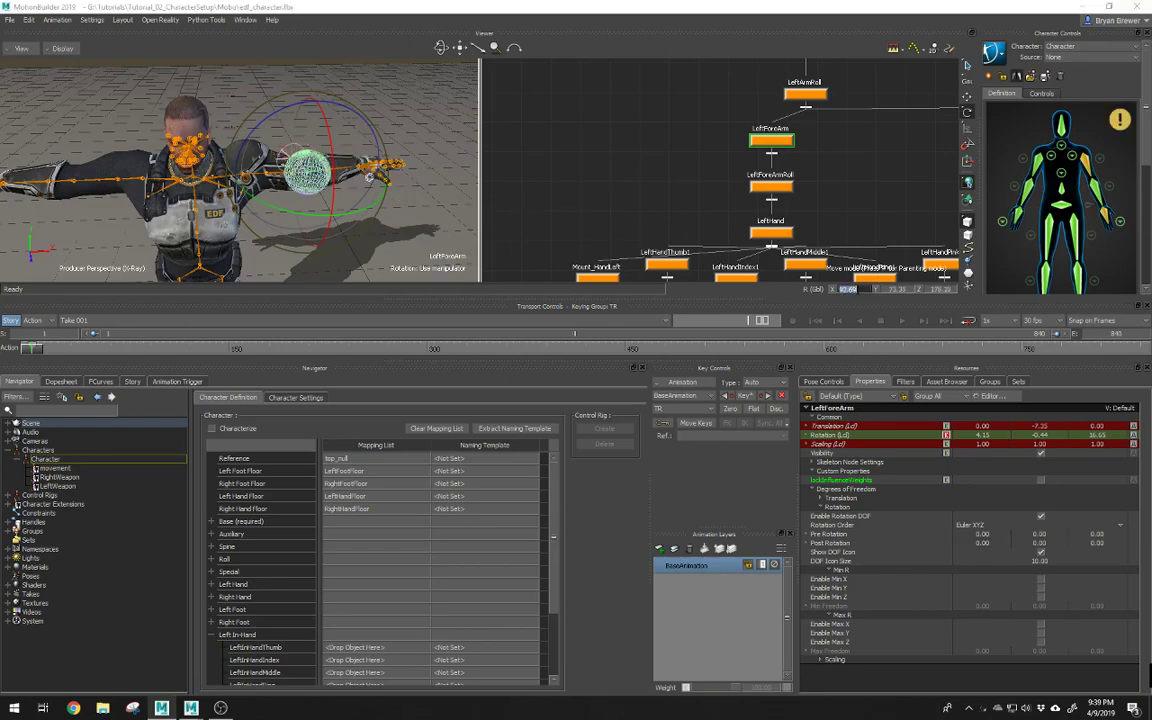
type("0")
key("Tab")
type("0")
key("Tab")
type("0")
key("Return")
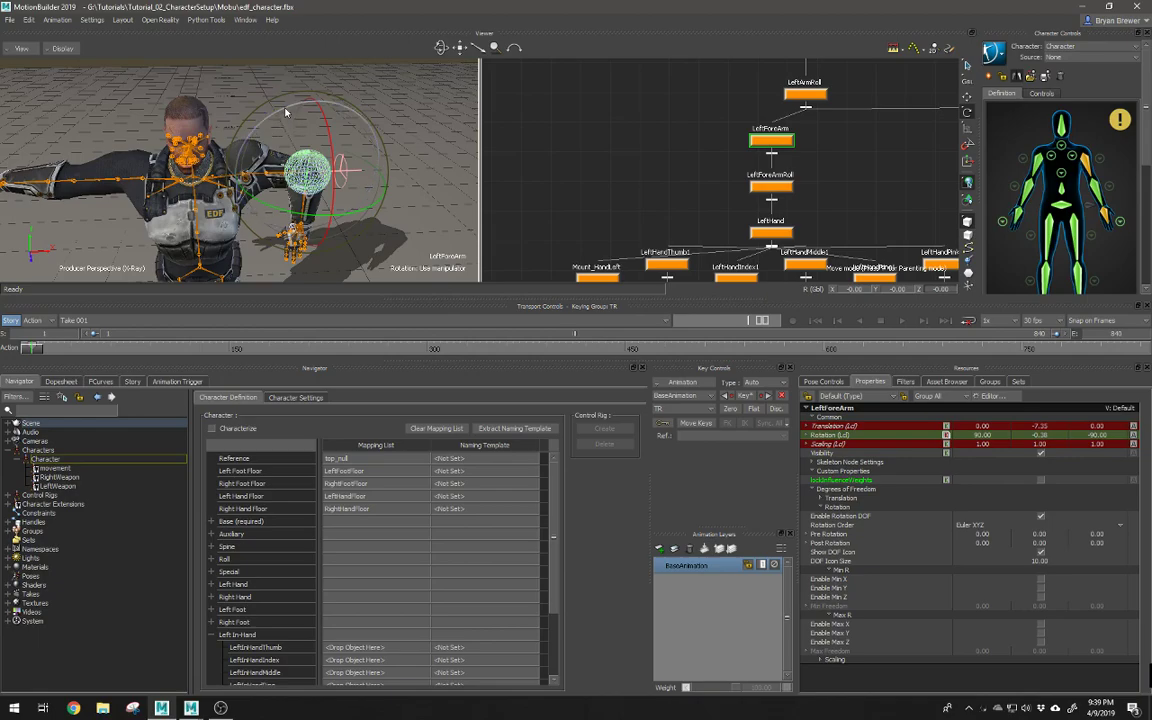
Step: Rotate the left forearm to 90 degrees about global Z, followed by a global Y rotation of 90 degrees, in line with the arm
mouse_move(286, 112)
left_mouse_down()
mouse_move(208, 111)
mouse_move(237, 127)
mouse_move(283, 123)
left_mouse_up()
left_click_drag(288, 110, 241, 133)
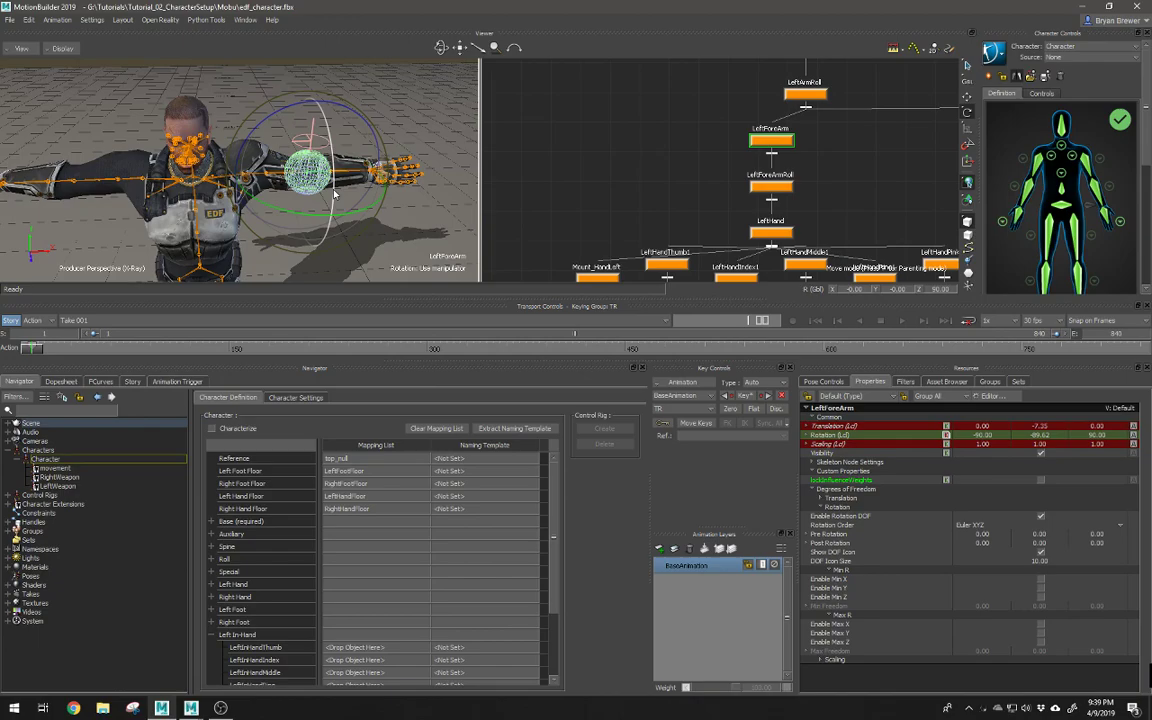
left_click_drag(310, 140, 343, 148)
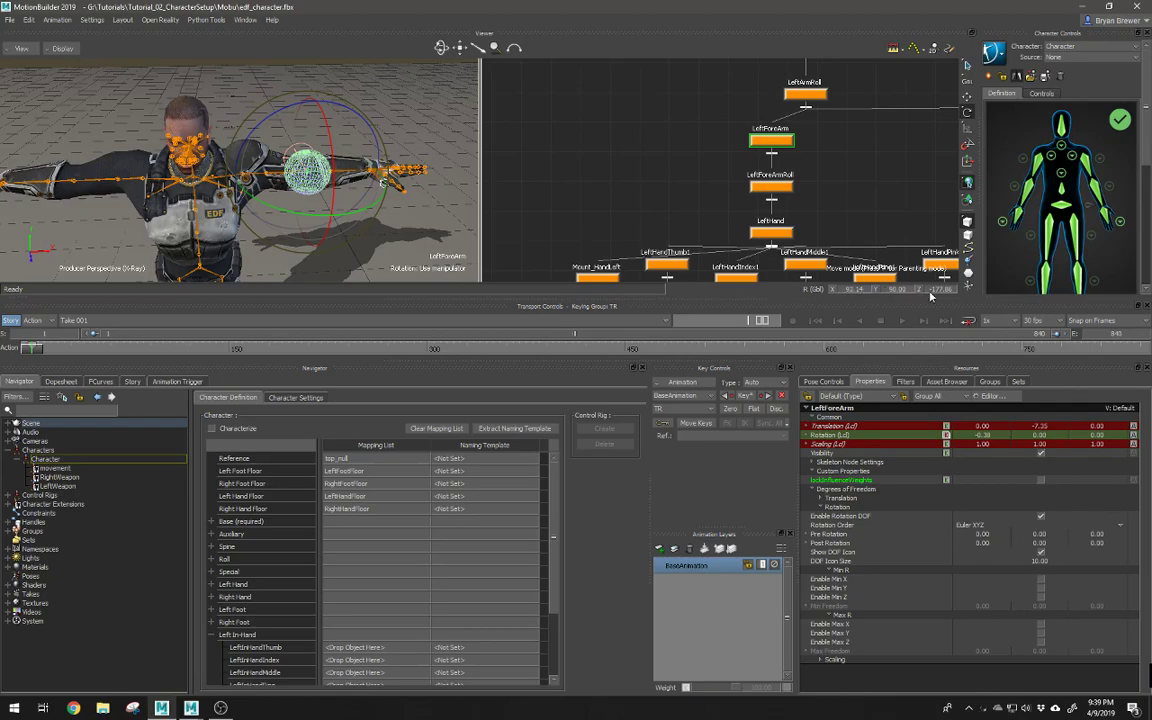
left_click_drag(345, 154, 340, 190, "alt")
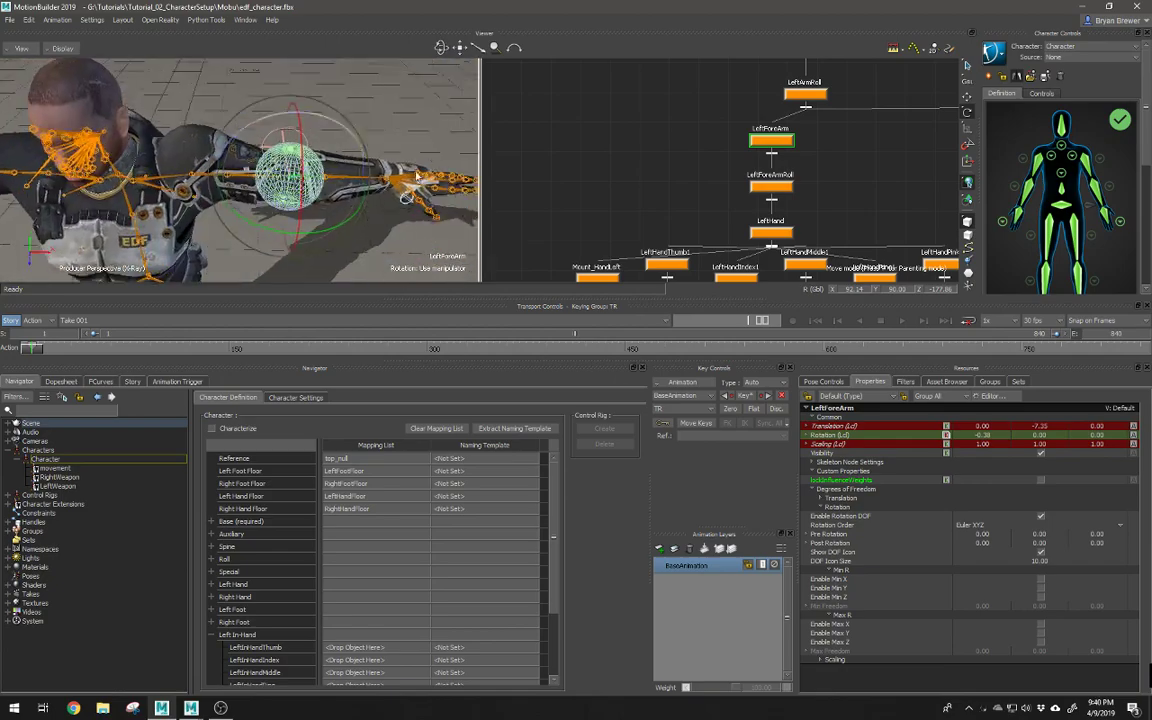
Step: Set the left forearm's rotation order to Euler XZY
left_click(975, 525)
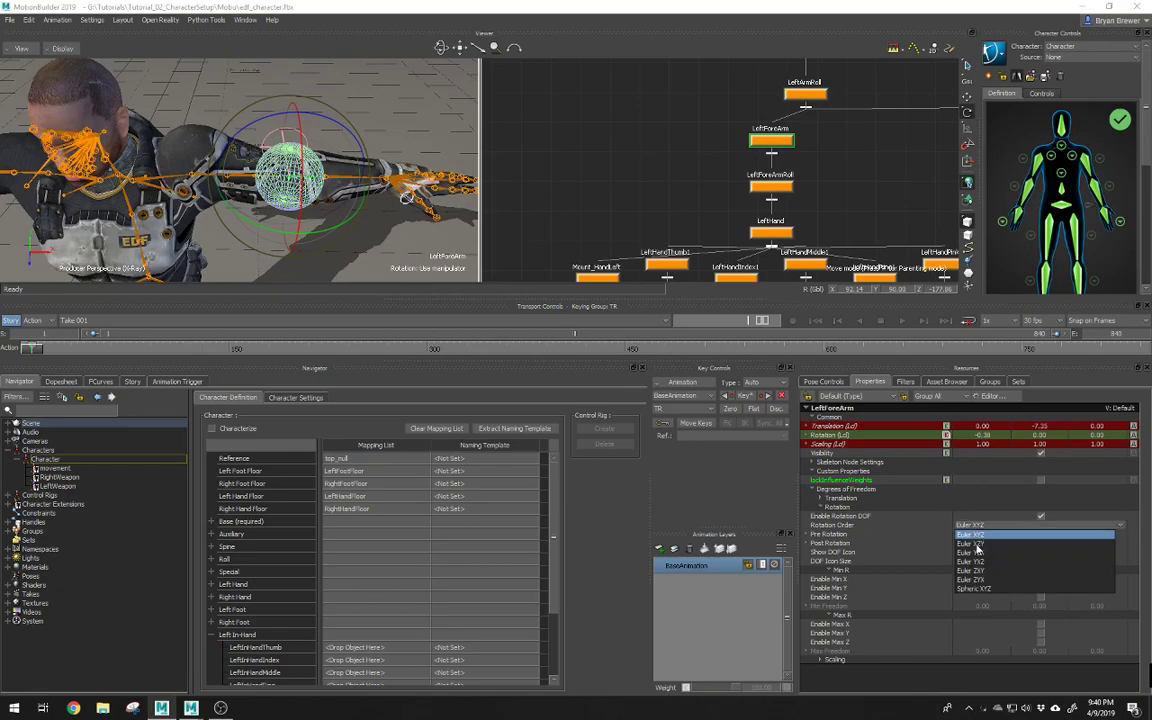
left_click(977, 544)
left_click_drag(360, 188, 585, 225, "alt")
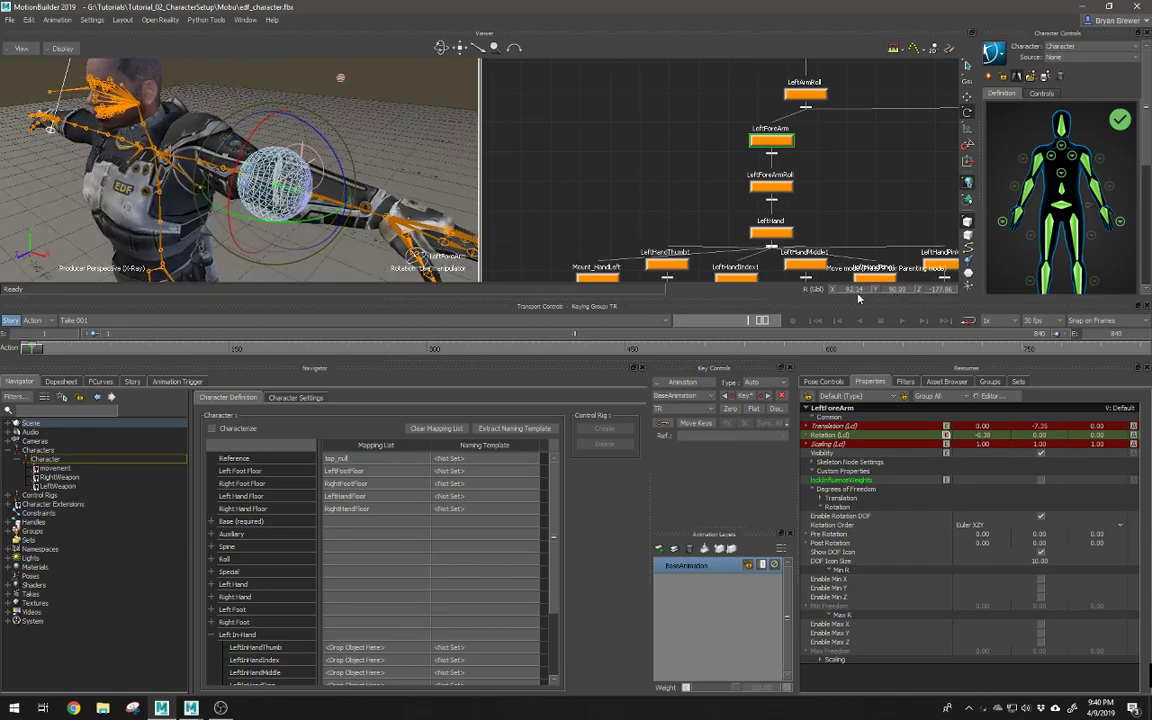
left_click_drag(342, 166, 398, 142, "alt")
scroll(398, 142, "down", 3)
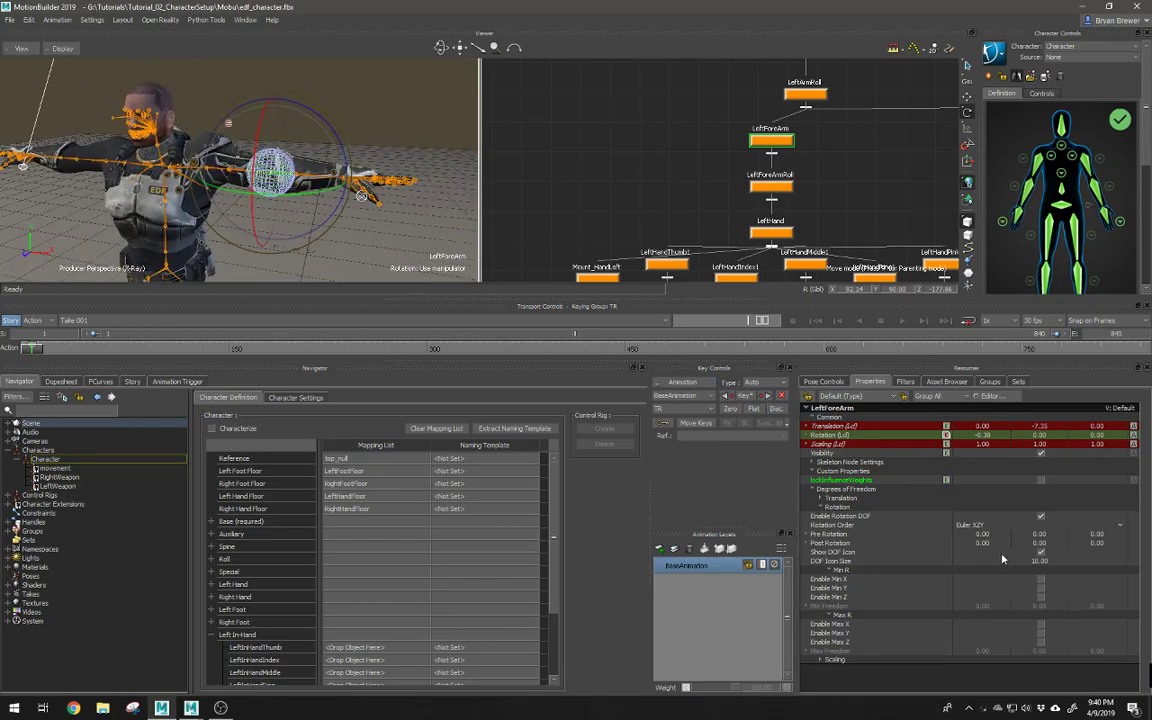
Step: Enable the Min X, Max X, Max Z and Min Z rotation limits on the left forearm
left_click(1040, 580)
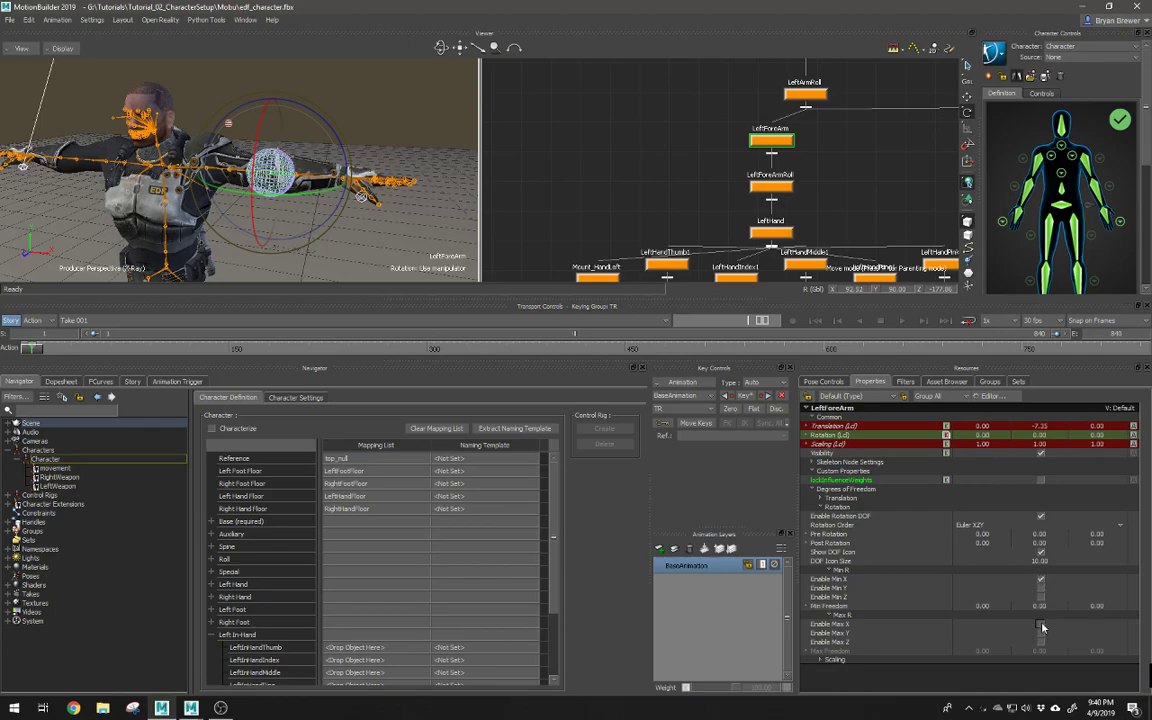
left_click(1040, 625)
left_click(1040, 642)
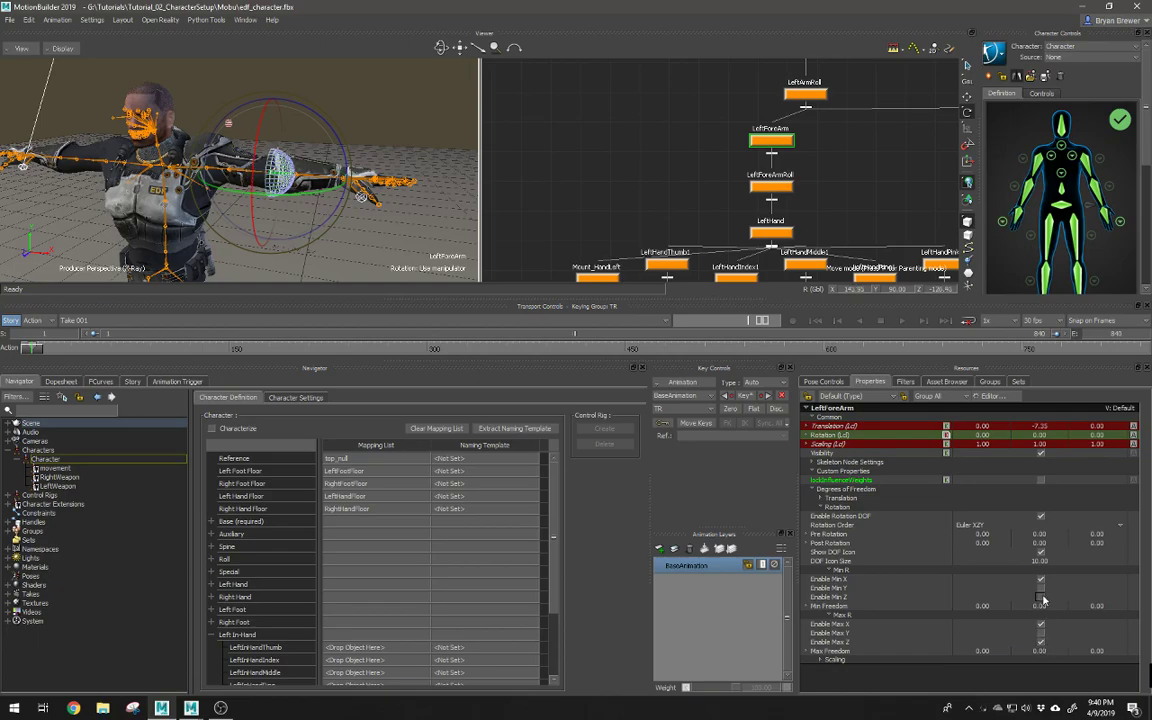
left_click(1042, 599)
left_click_drag(286, 160, 306, 174, "alt")
right_click_drag(306, 174, 380, 216, "alt")
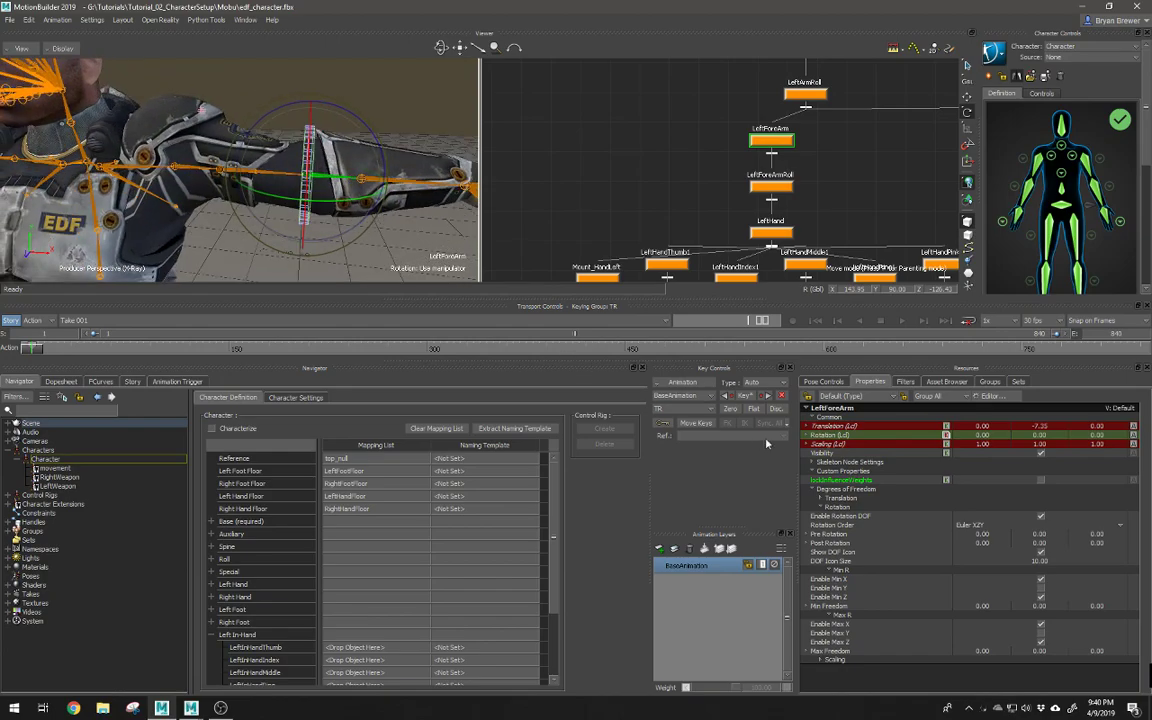
Step: Disable the left forearm's Min Z, Max Z and Min X limits and return its rotation order to Euler XYZ
left_click(1040, 597)
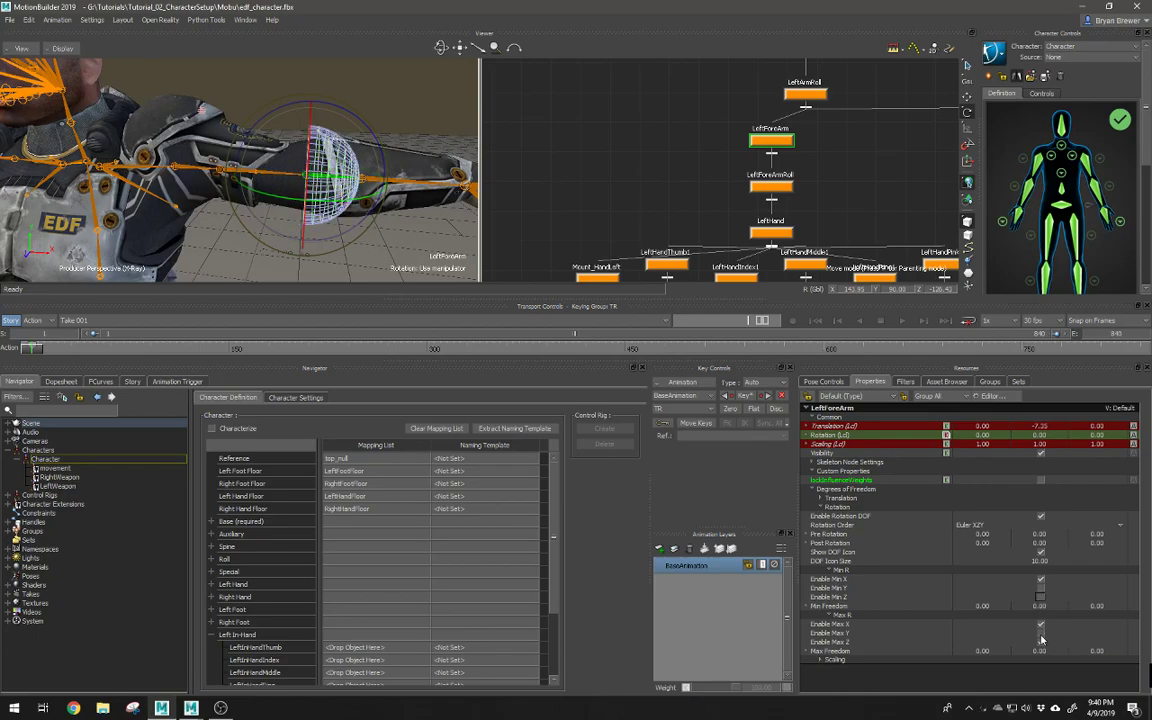
left_click(1040, 579)
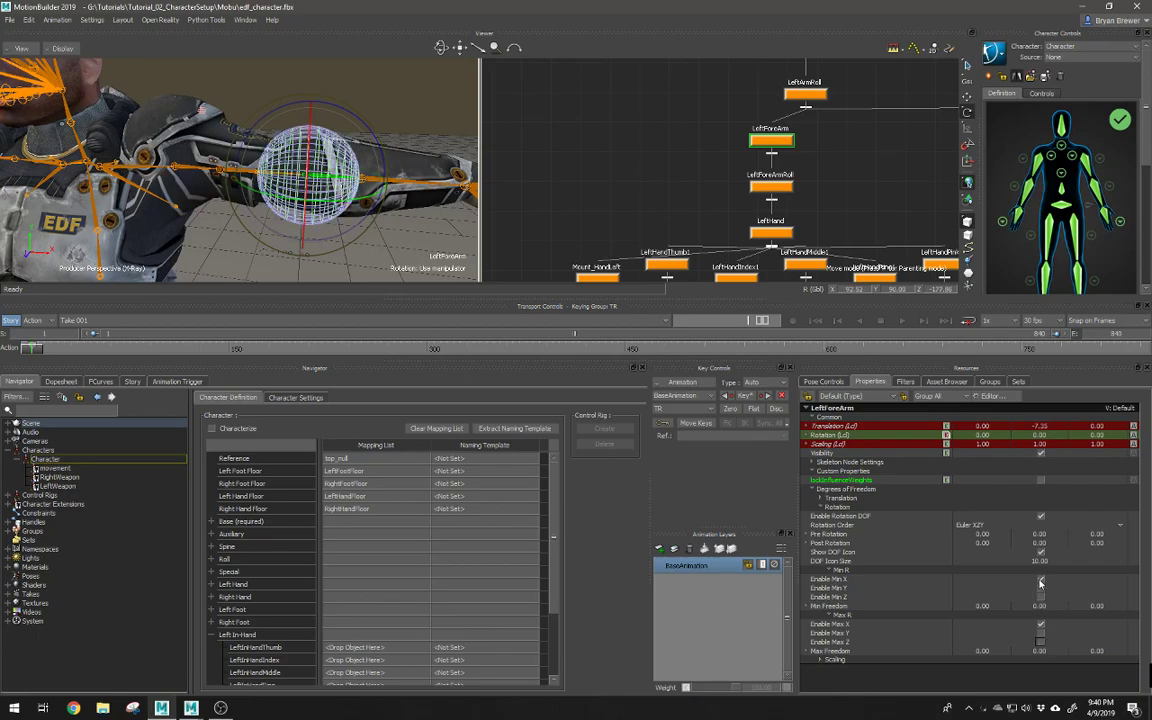
left_click(972, 525)
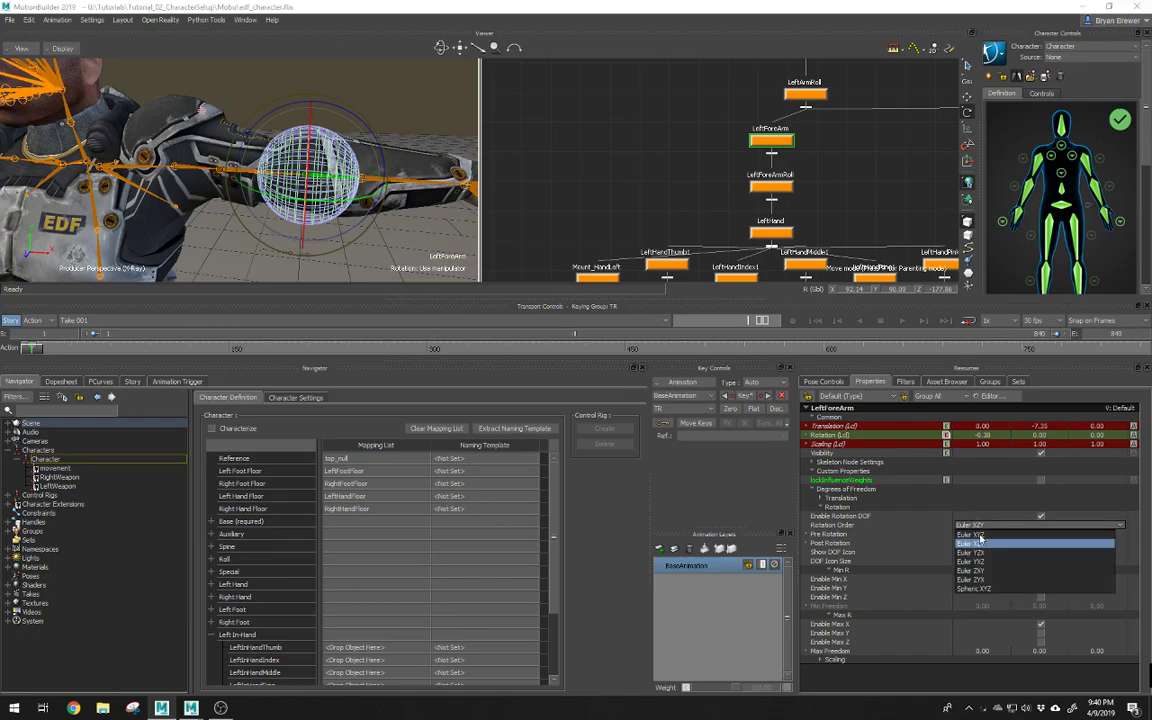
left_click(975, 540)
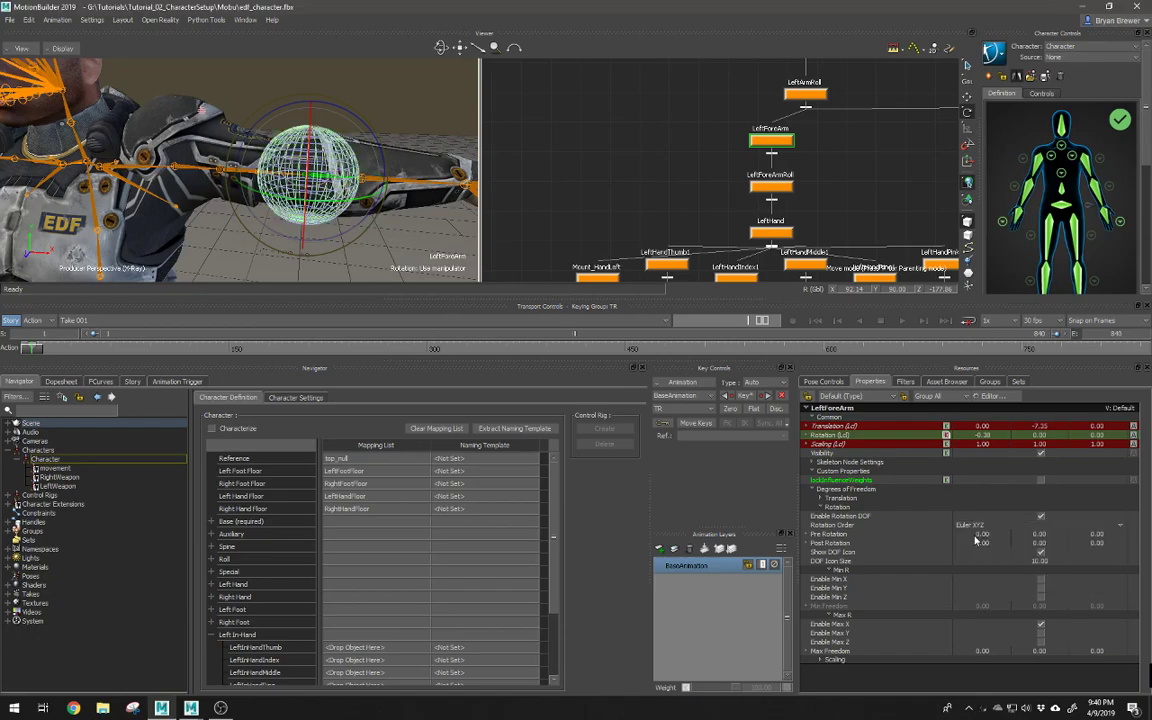
Step: Enable the Min X, Min Y and Max Y rotation limits on the left forearm, leaving Min Z off
left_click(1041, 580)
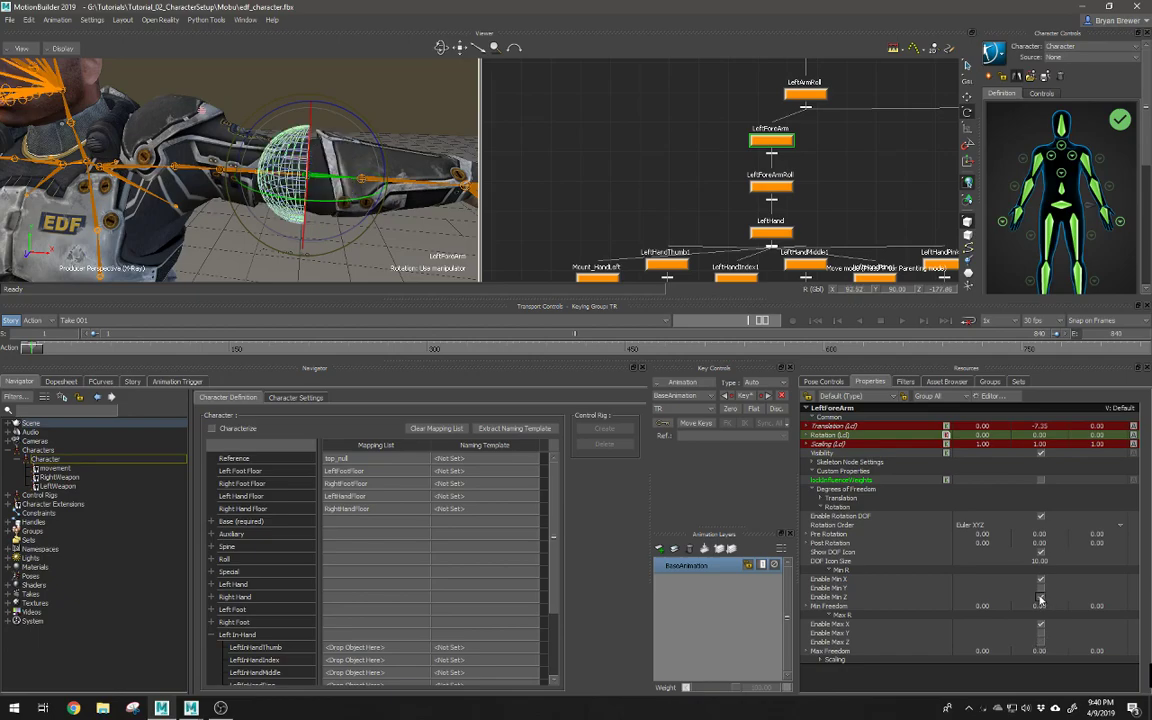
left_click(1041, 599)
left_click(1041, 588)
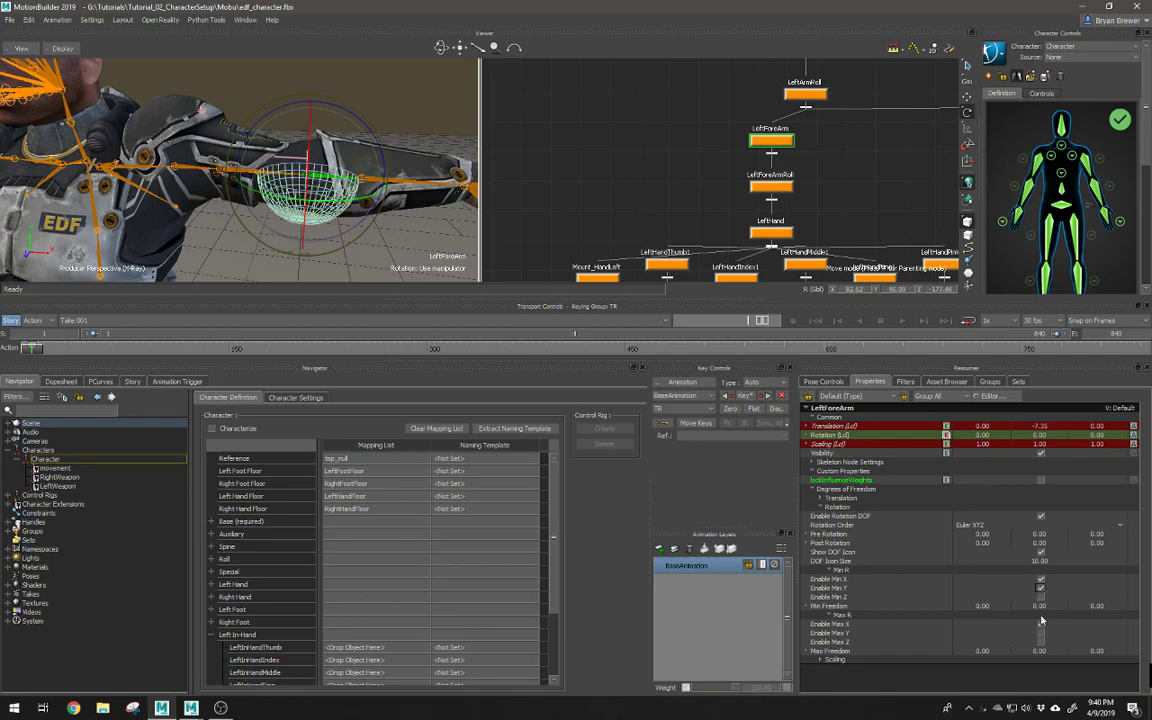
left_click(1041, 633)
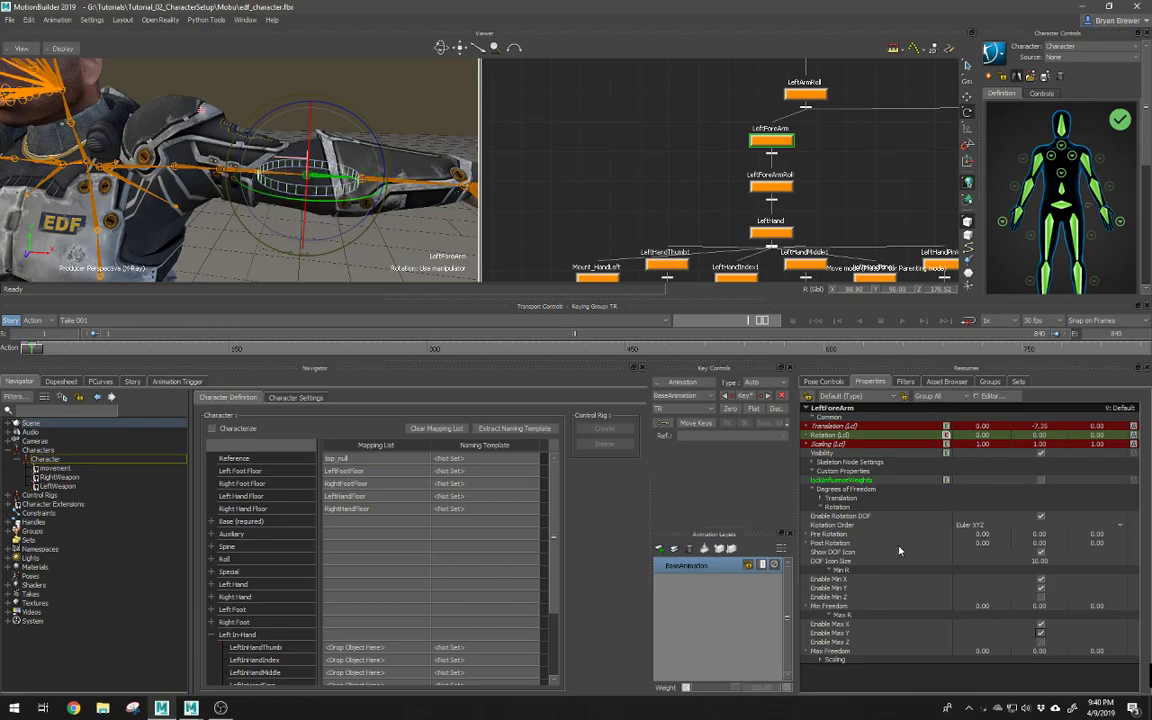
Step: Select the right forearm joint and set its rotation order to Euler XYZ
right_click_drag(433, 268, 350, 259, "alt")
middle_click_drag(196, 176, 346, 190, "alt")
right_click_drag(192, 184, 206, 164, "alt")
left_click(169, 185)
left_click_drag(172, 188, 236, 221, "alt")
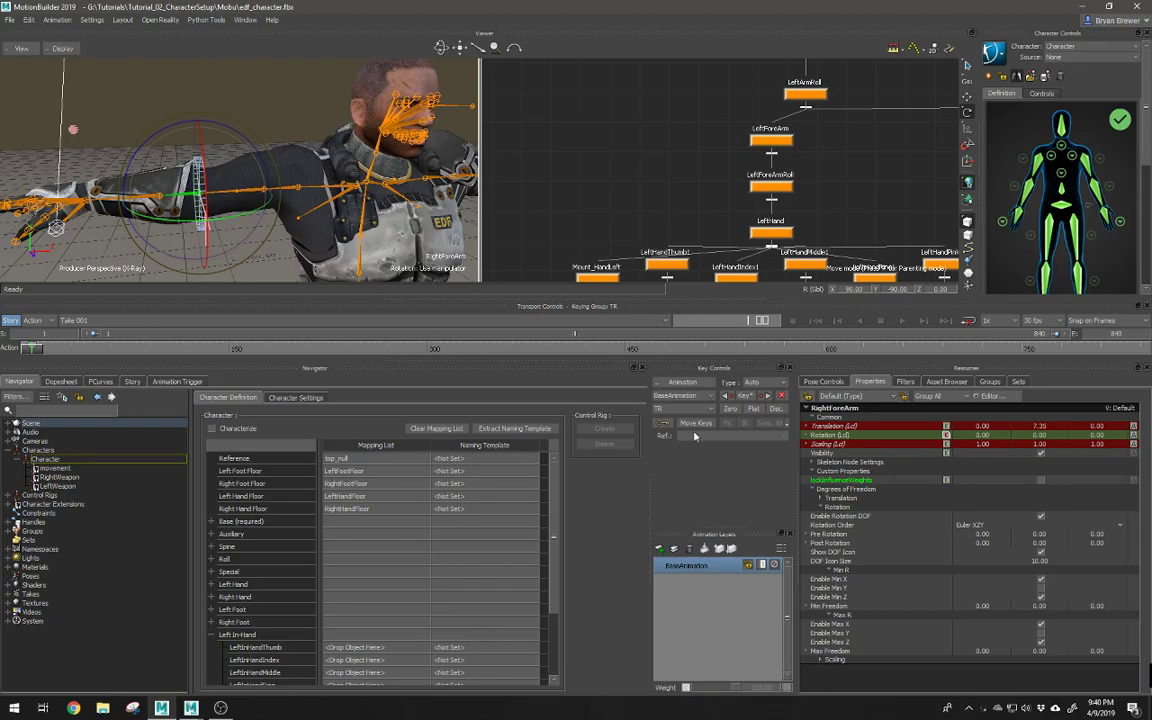
left_click(975, 525)
left_click(978, 538)
left_click_drag(414, 253, 462, 250, "alt")
left_click_drag(272, 193, 236, 162, "alt")
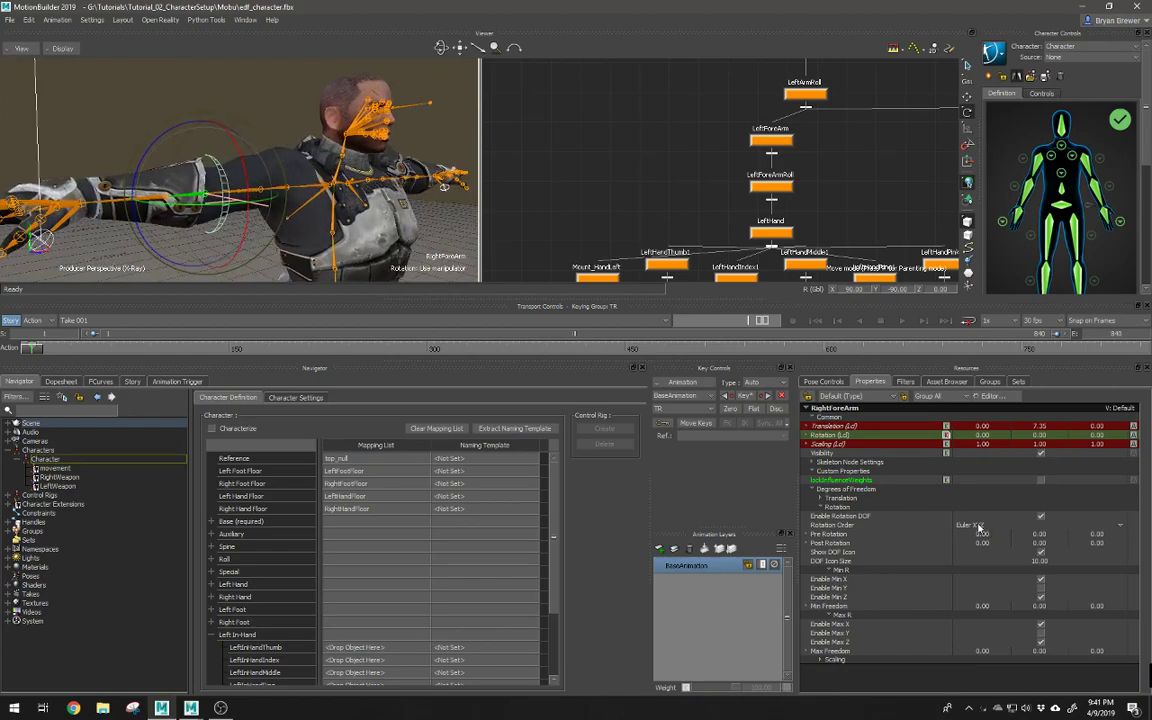
Step: Disable the right forearm's Min Z and Max Z limits and enable Min Y and Max Y instead
left_click(1041, 597)
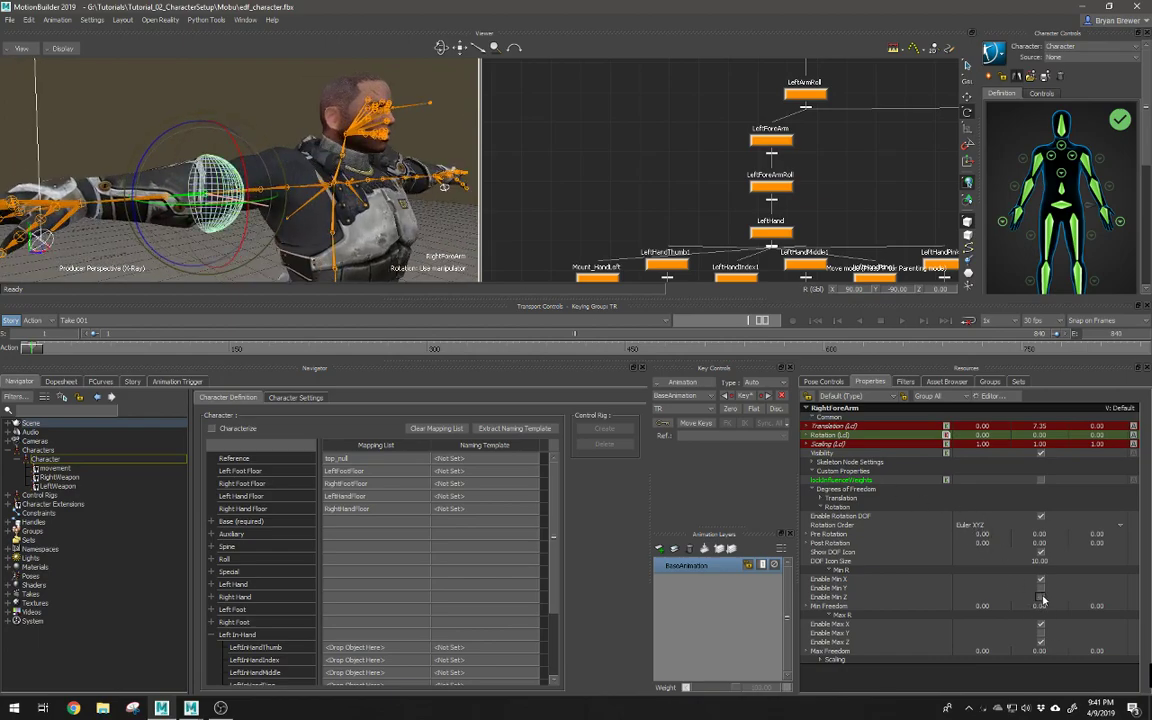
left_click(1041, 642)
left_click(1041, 633)
left_click(1041, 588)
right_click_drag(363, 203, 262, 162, "alt")
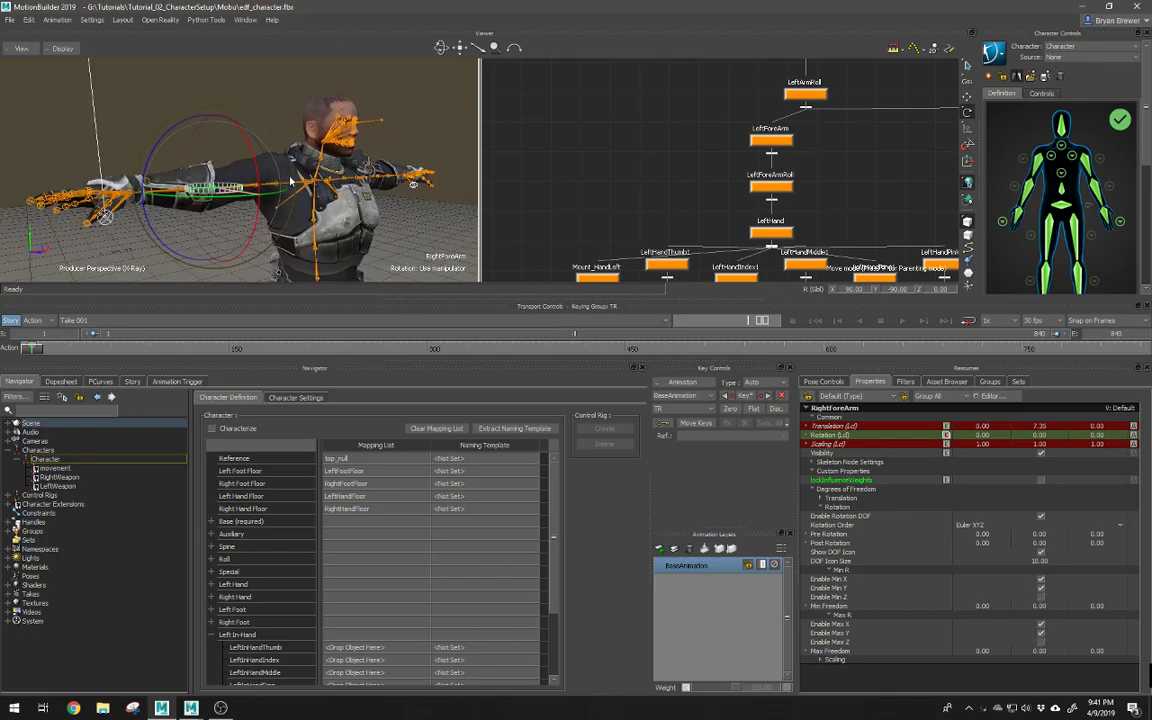
Step: Examine the right forearm's DOF icon and its alignment with the arm from several angles
left_click_drag(228, 145, 210, 178, "alt")
right_click_drag(210, 178, 316, 224, "alt")
left_click_drag(316, 224, 311, 185, "alt")
right_click_drag(311, 185, 243, 170, "alt")
left_click_drag(243, 170, 229, 168, "alt")
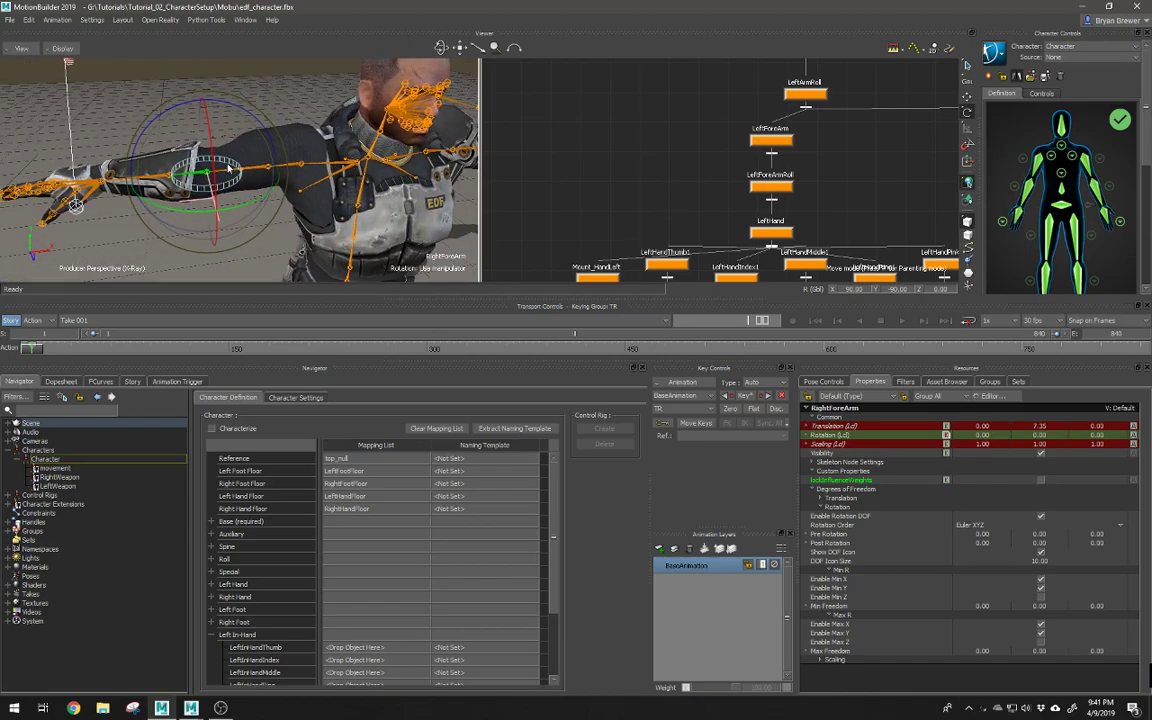
right_click_drag(187, 104, 254, 154, "alt")
left_click_drag(221, 213, 256, 135)
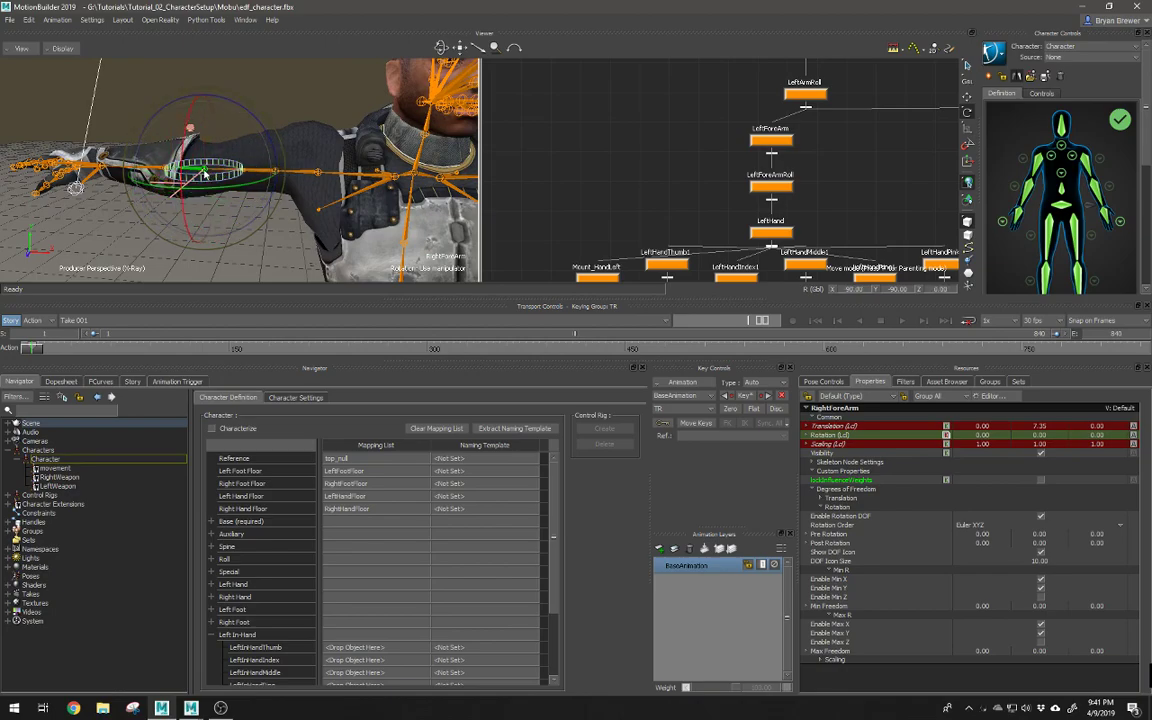
right_click_drag(221, 162, 150, 160, "alt")
left_click_drag(150, 160, 196, 172, "alt")
left_click_drag(362, 160, 218, 163, "alt")
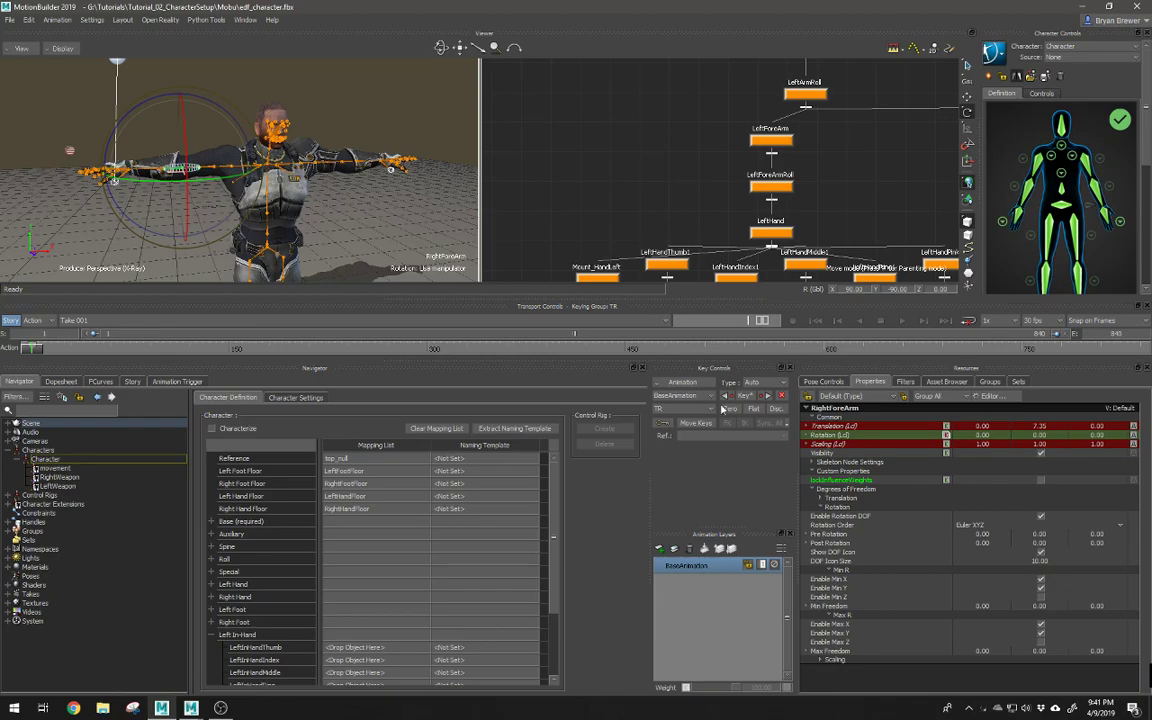
Step: Select the right lower leg joint and set its Pre Rotation to 0 on X, Y and Z
middle_click_drag(242, 252, 247, 72, "alt")
right_click_drag(270, 210, 370, 234, "alt")
left_click(270, 194)
left_click_drag(294, 202, 391, 235, "alt")
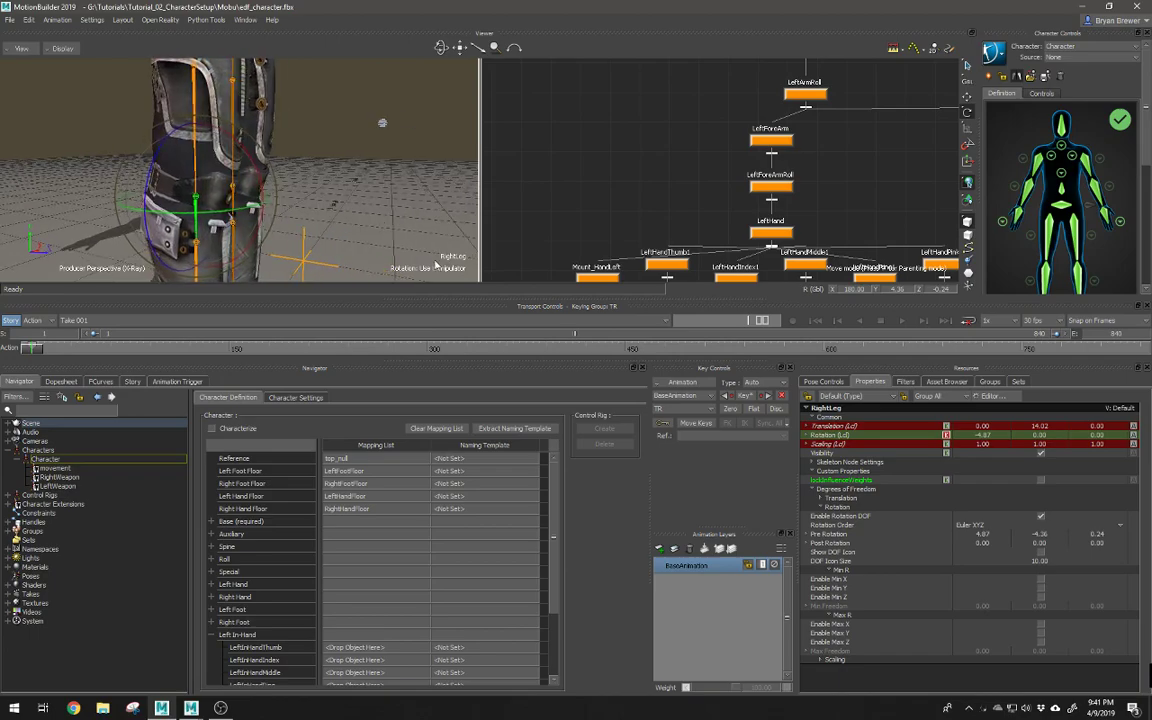
double_click(985, 534)
type("0")
key("Tab")
type("0")
key("Tab")
type("0")
key("Tab")
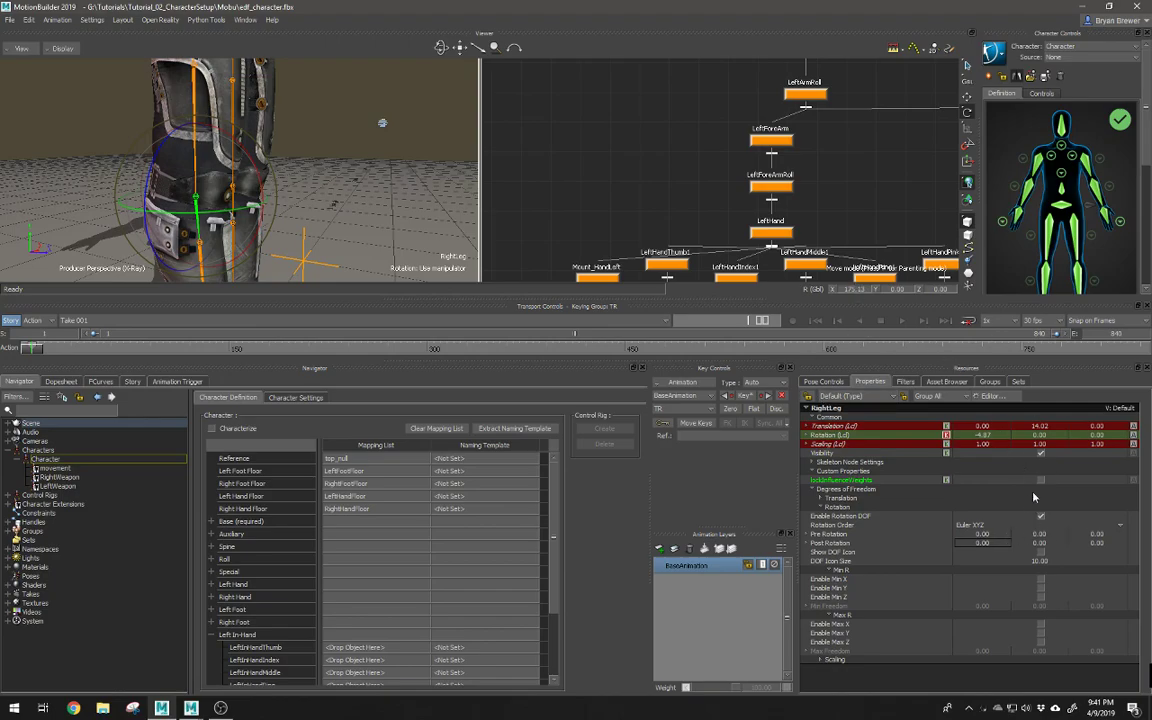
Step: Select the left lower leg joint and set its Pre Rotation to 0 on X, Y and Z
left_click_drag(336, 191, 361, 194, "alt")
left_click(301, 215)
left_click(278, 218)
double_click(988, 535)
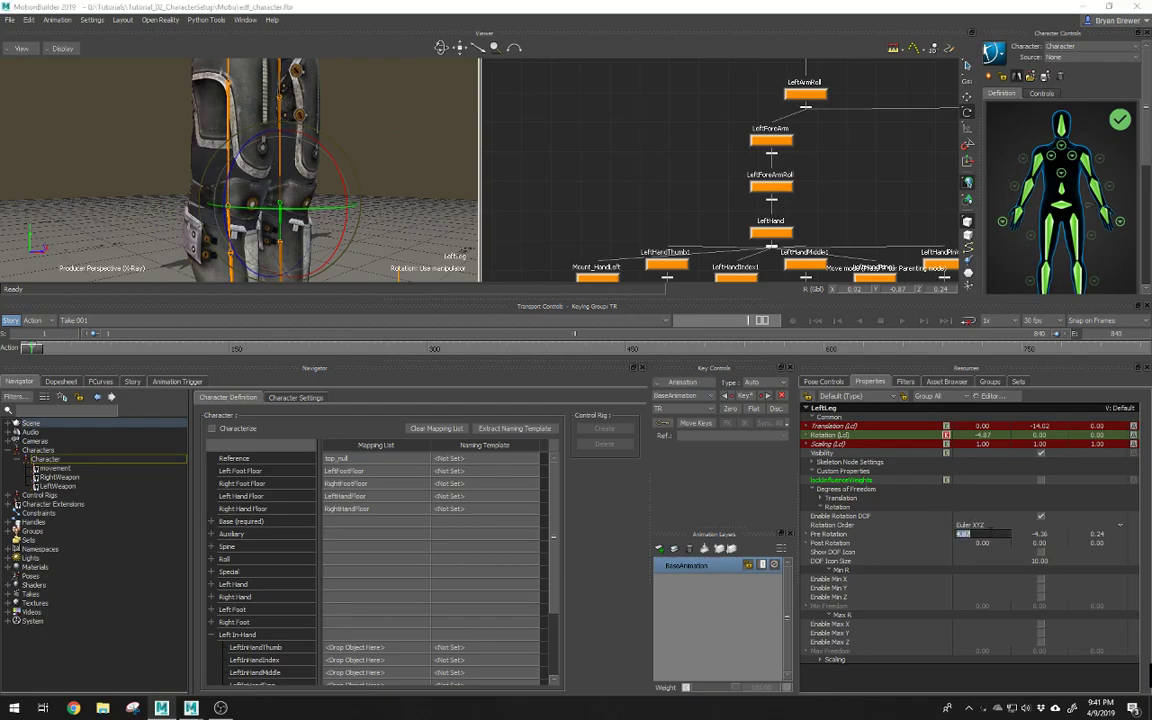
type("0")
key("Return")
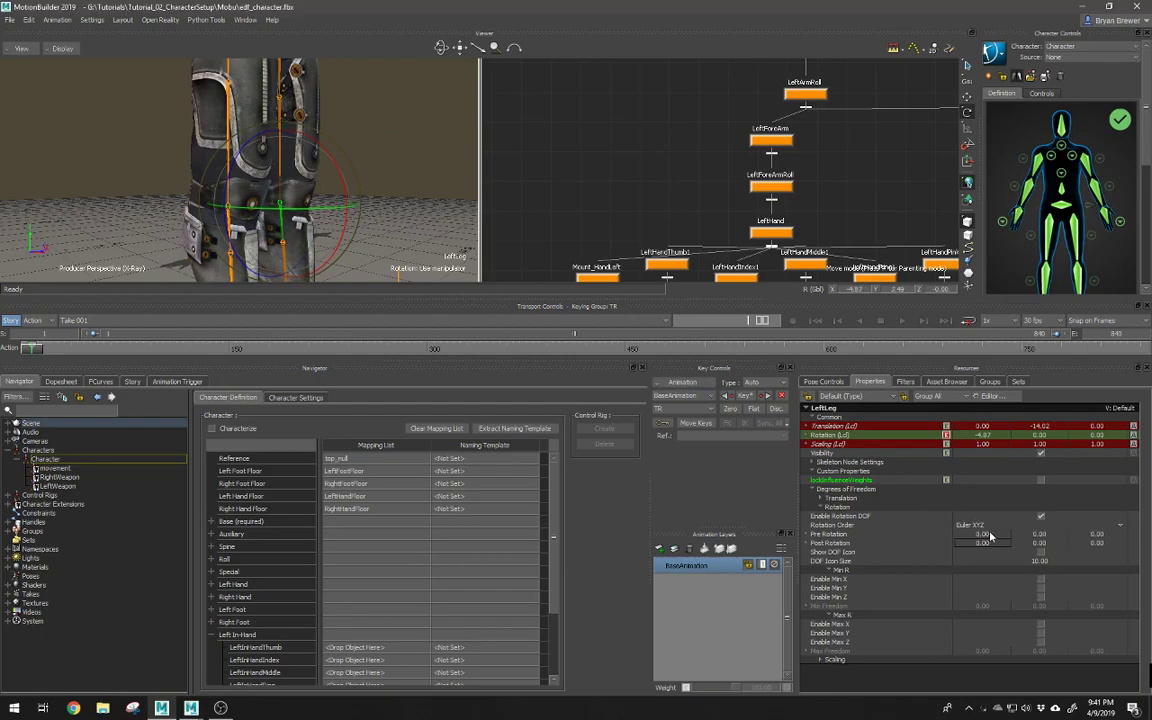
Step: Set the left lower leg joint's global rotation to 0 on X, Y and Z
left_click_drag(372, 178, 245, 198, "alt")
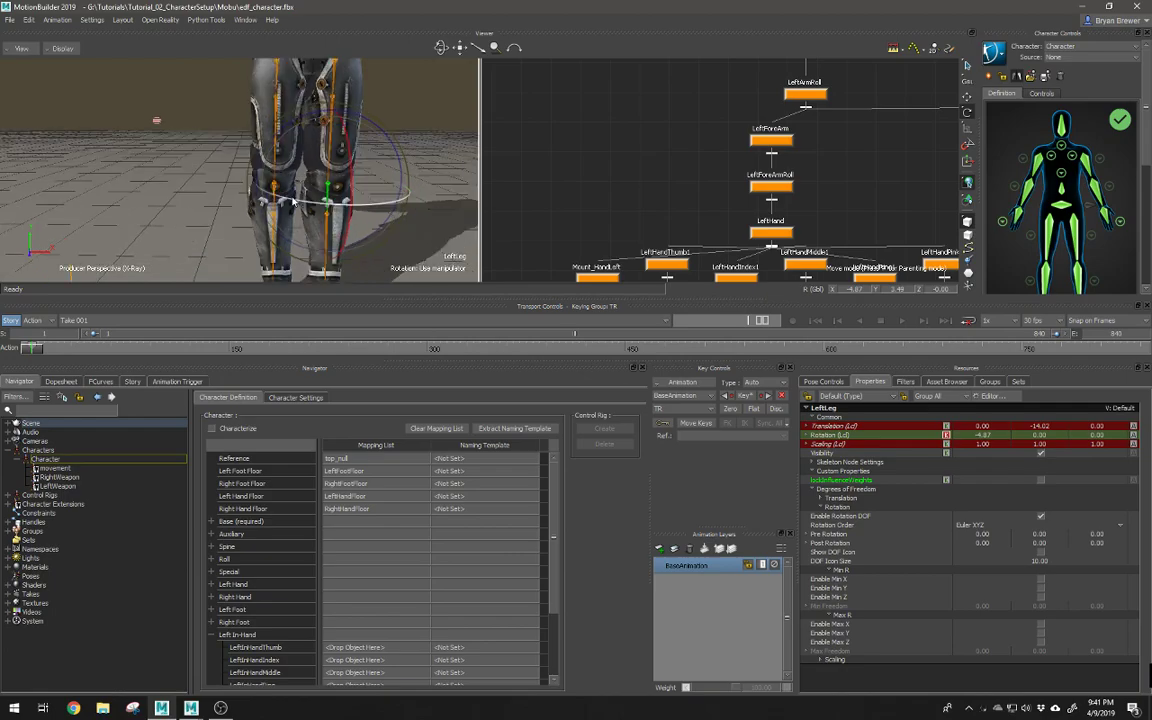
right_click_drag(400, 200, 351, 214, "alt")
middle_click_drag(352, 214, 298, 164, "alt")
right_click_drag(298, 164, 325, 152, "alt")
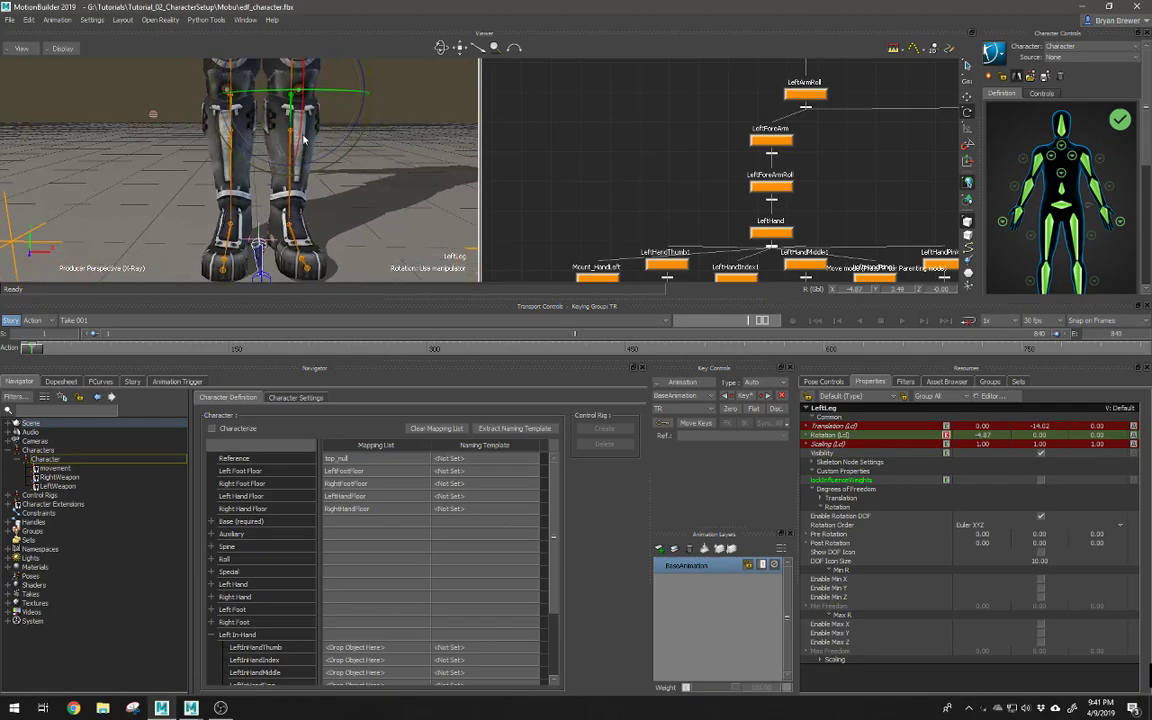
middle_click_drag(325, 145, 301, 181, "alt")
right_click_drag(301, 181, 378, 184, "alt")
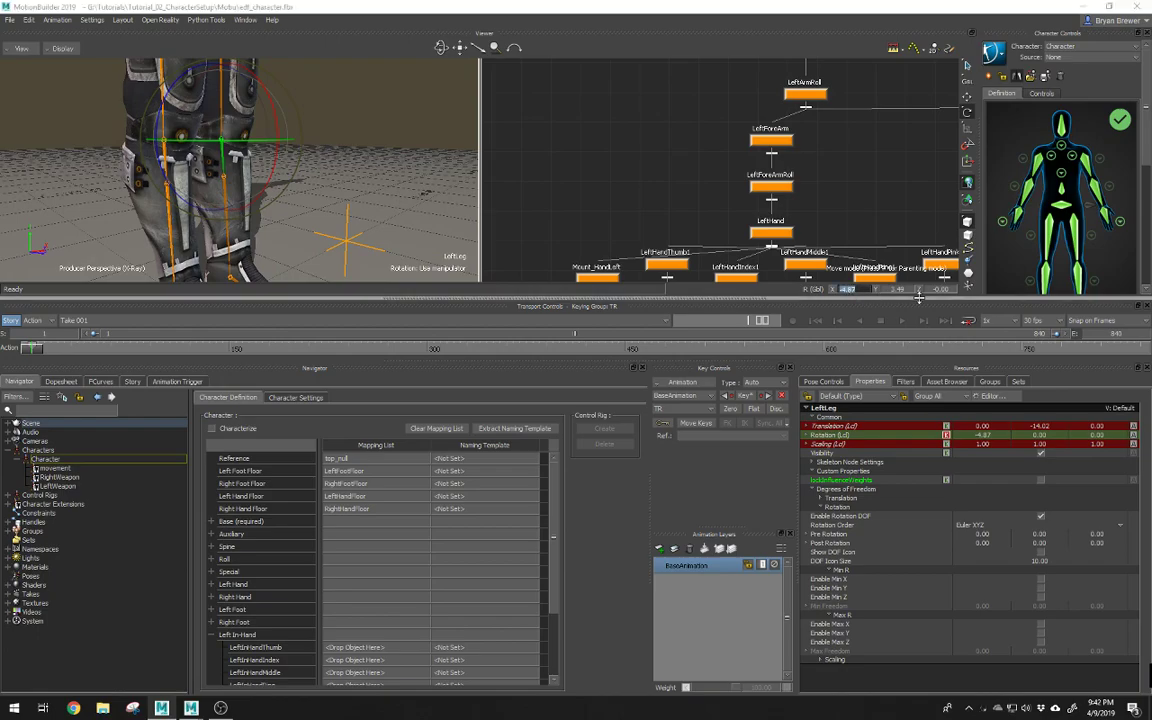
type("0")
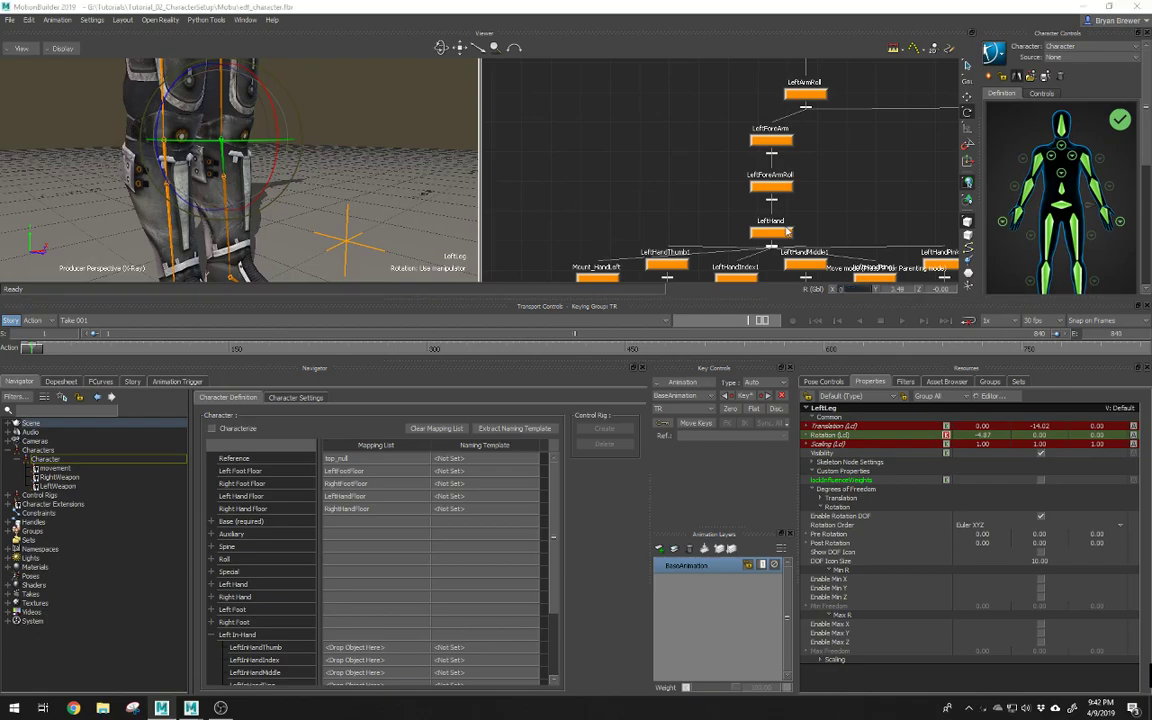
key("Tab")
type("0")
key("Tab")
type("0")
key("Return")
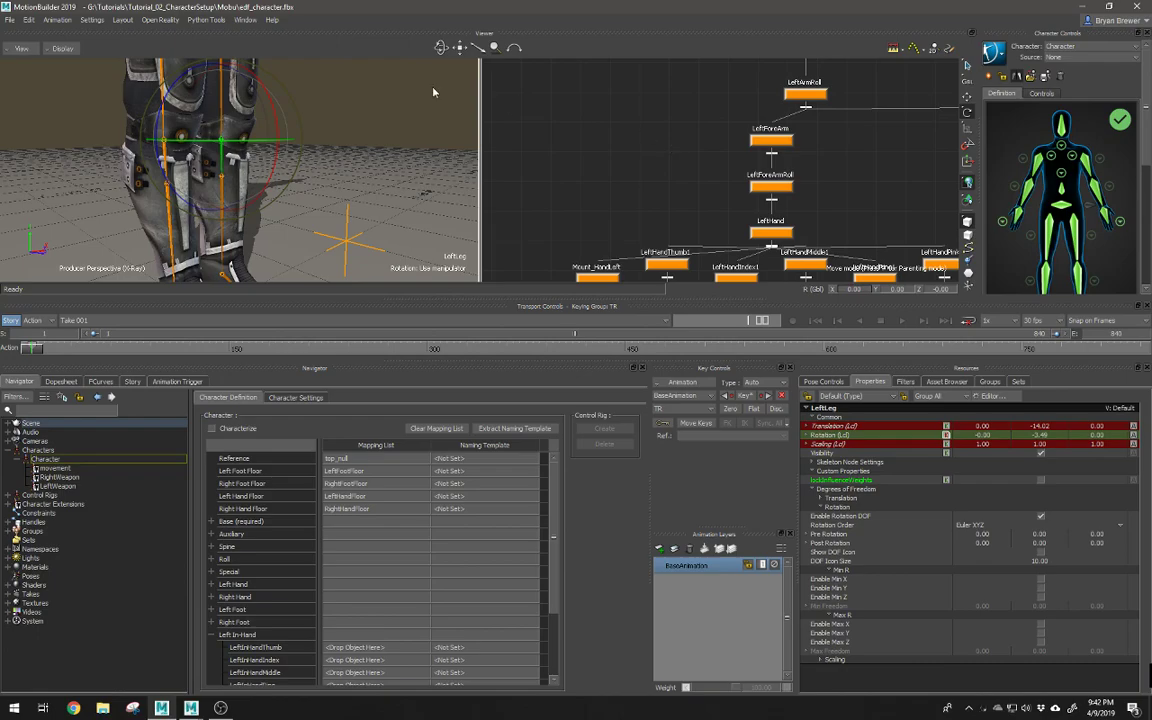
Step: Select the right lower leg joint and set its global X rotation to 180
left_click(168, 145)
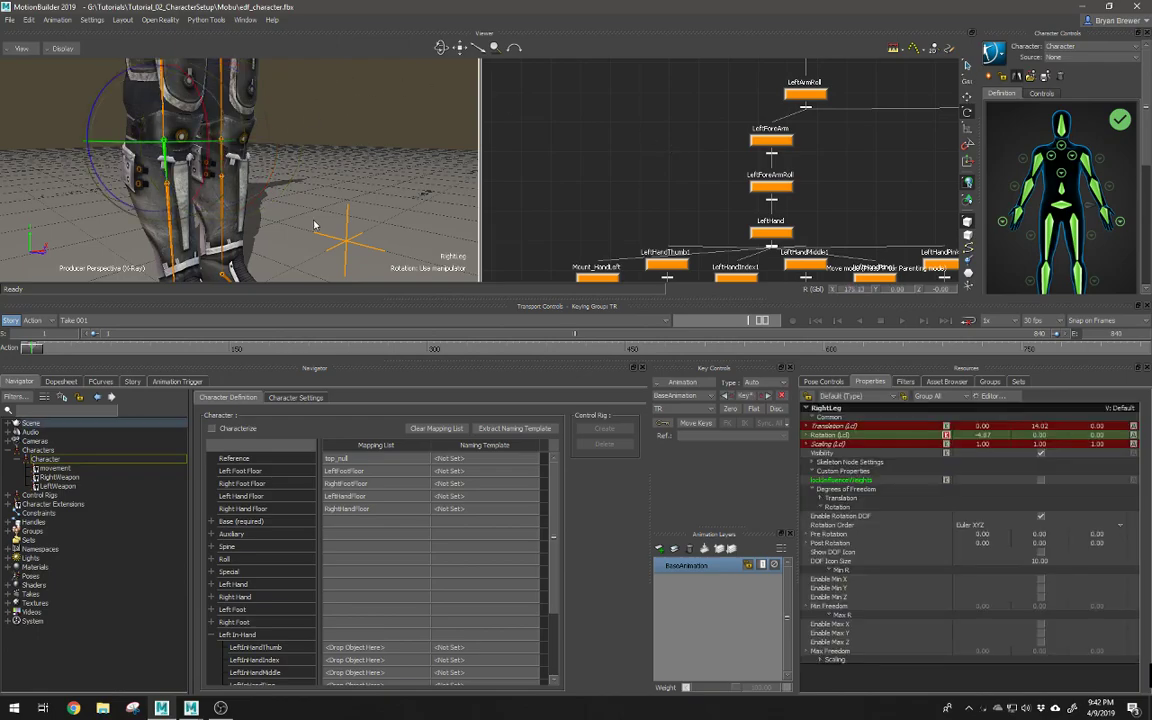
double_click(855, 291)
type("180")
key("Return")
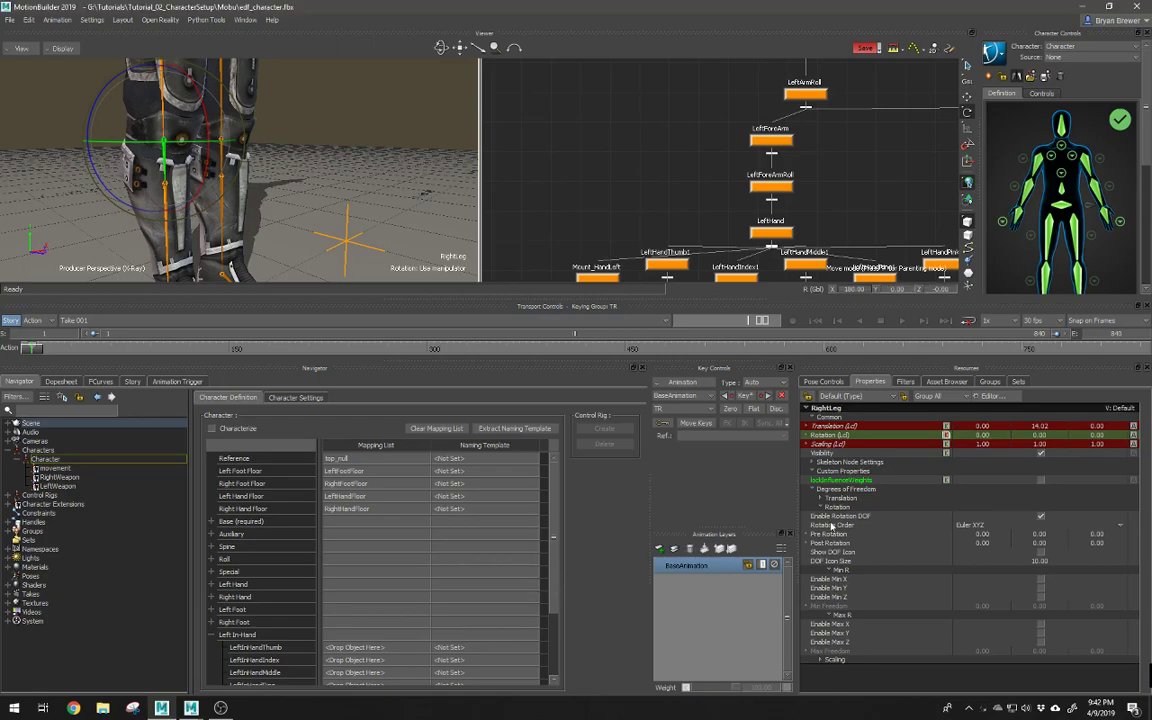
Step: Show the DOF icons of the right and left lower leg joints and select both joints together
left_click(1041, 553)
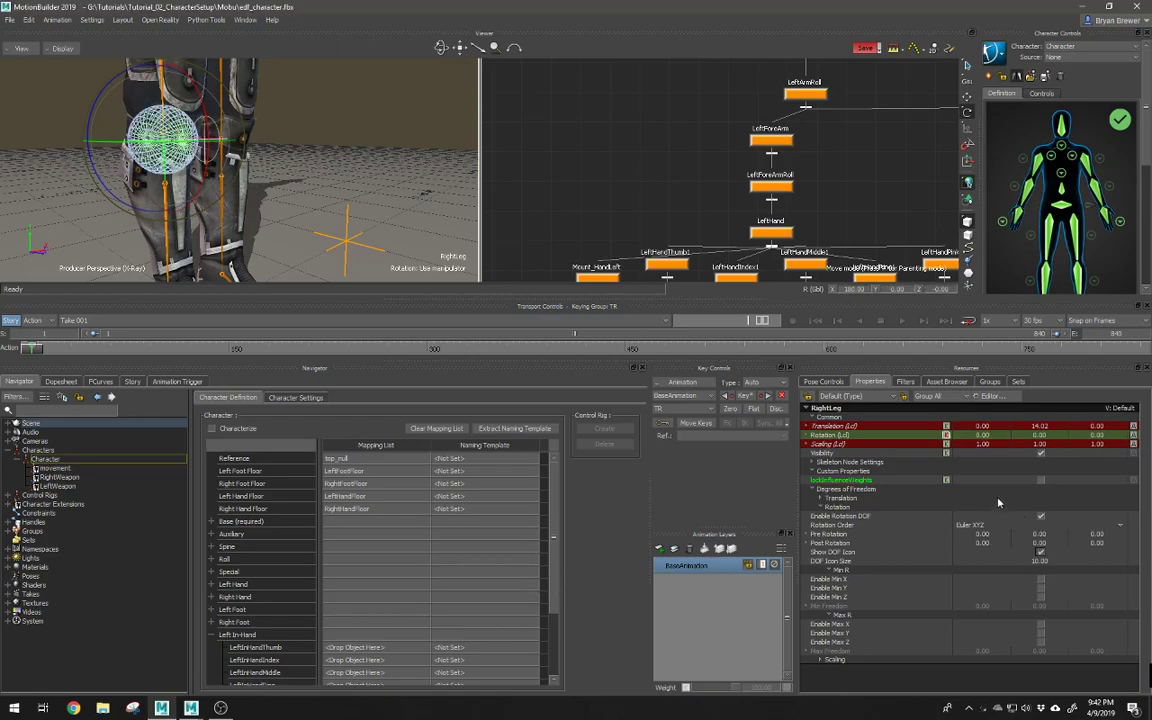
left_click(255, 160)
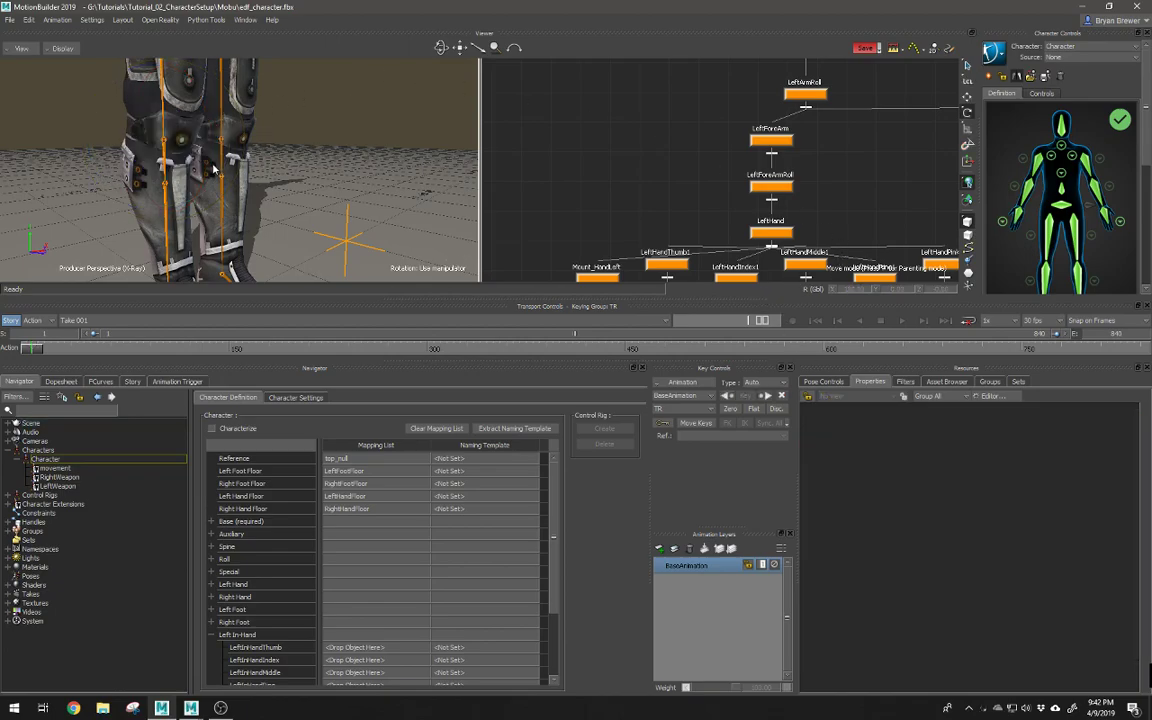
left_click(213, 168)
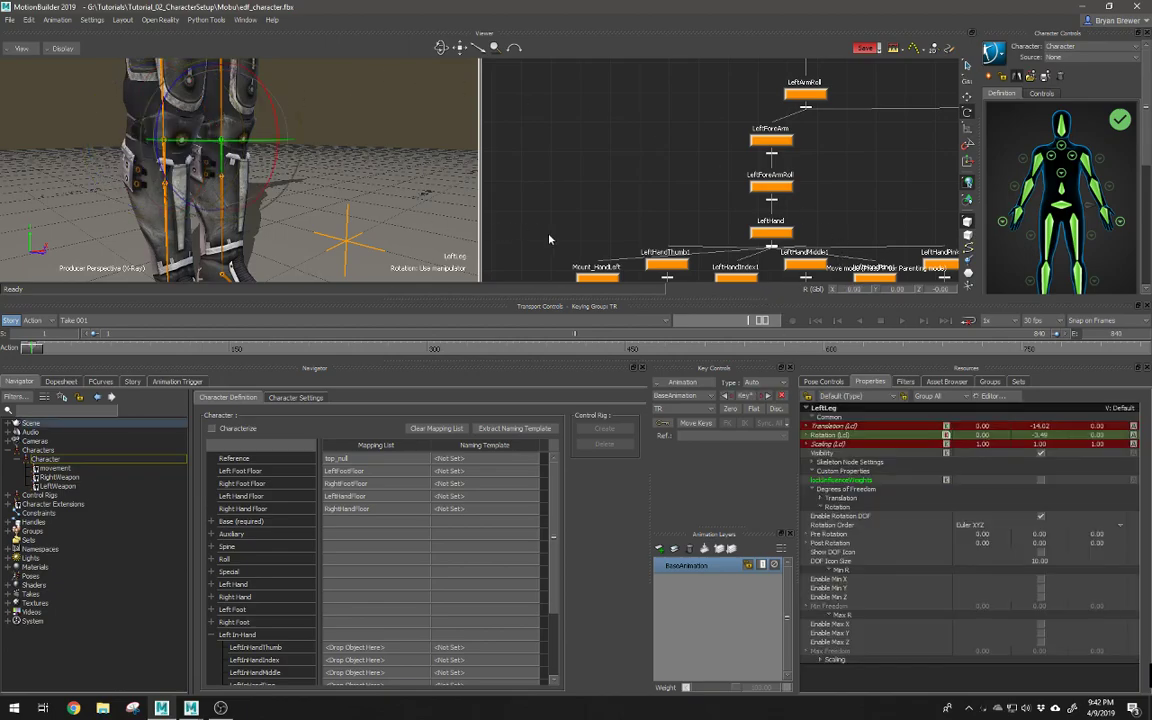
left_click(1041, 552)
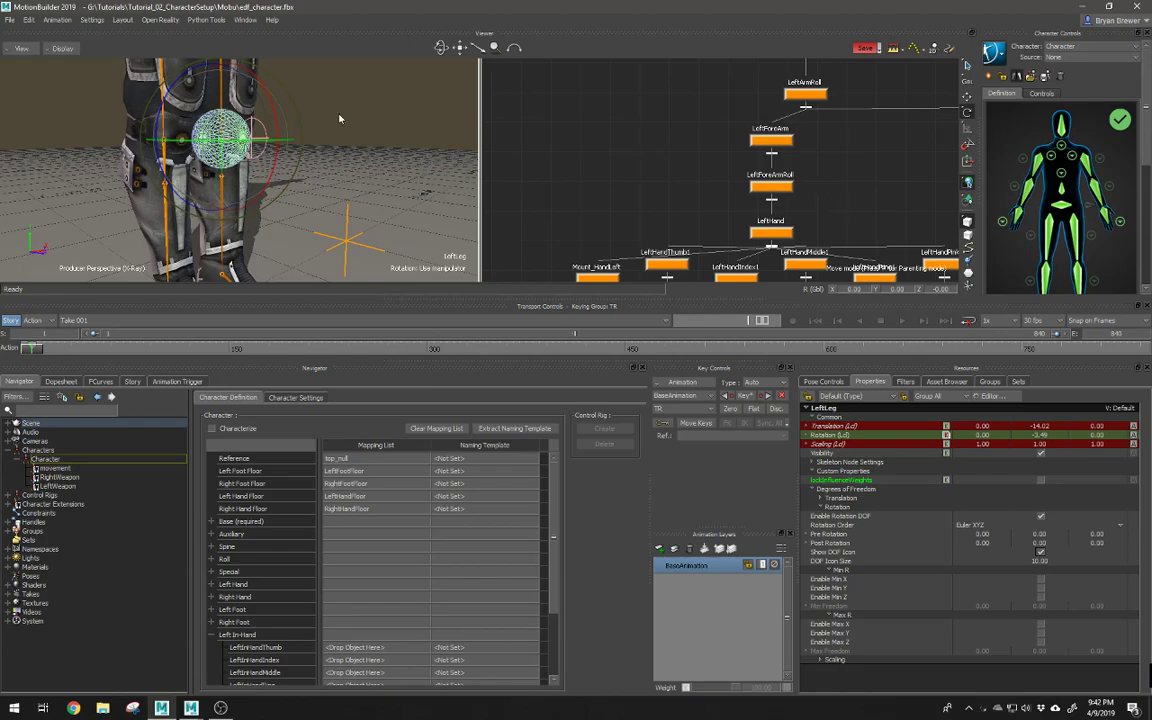
left_click(143, 143, "shift")
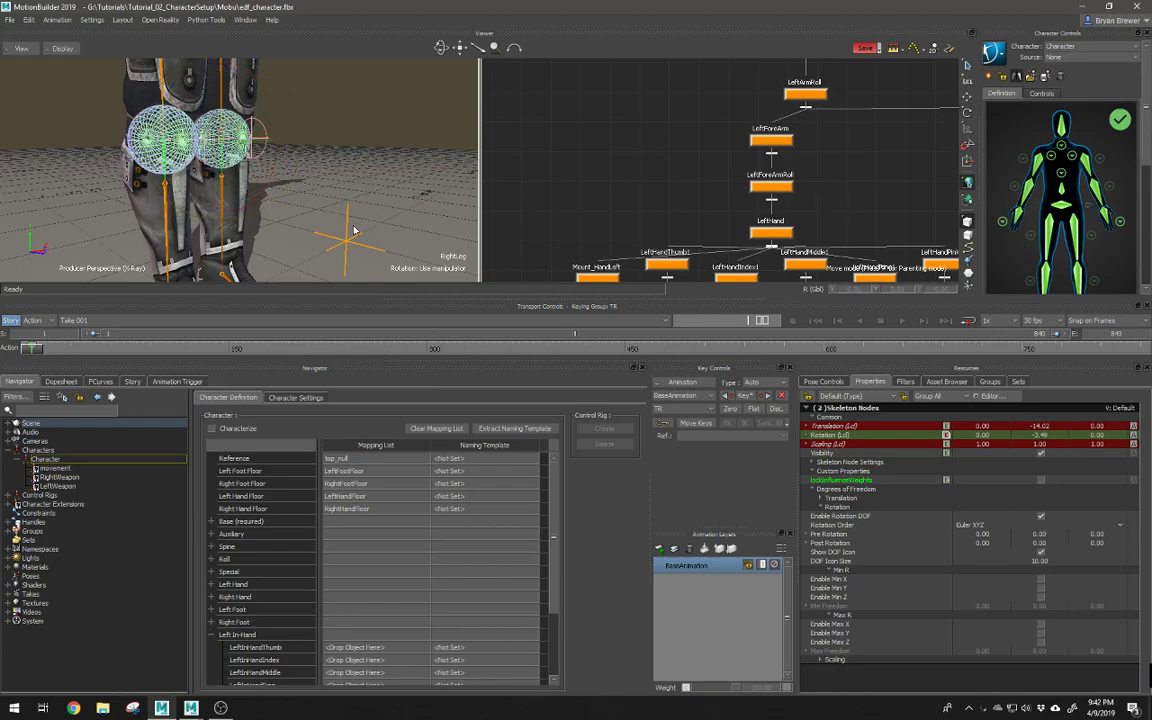
left_click_drag(378, 167, 293, 137, "alt")
right_click_drag(293, 137, 342, 170, "alt")
middle_click_drag(352, 170, 365, 142, "alt")
left_click_drag(365, 142, 321, 149, "alt")
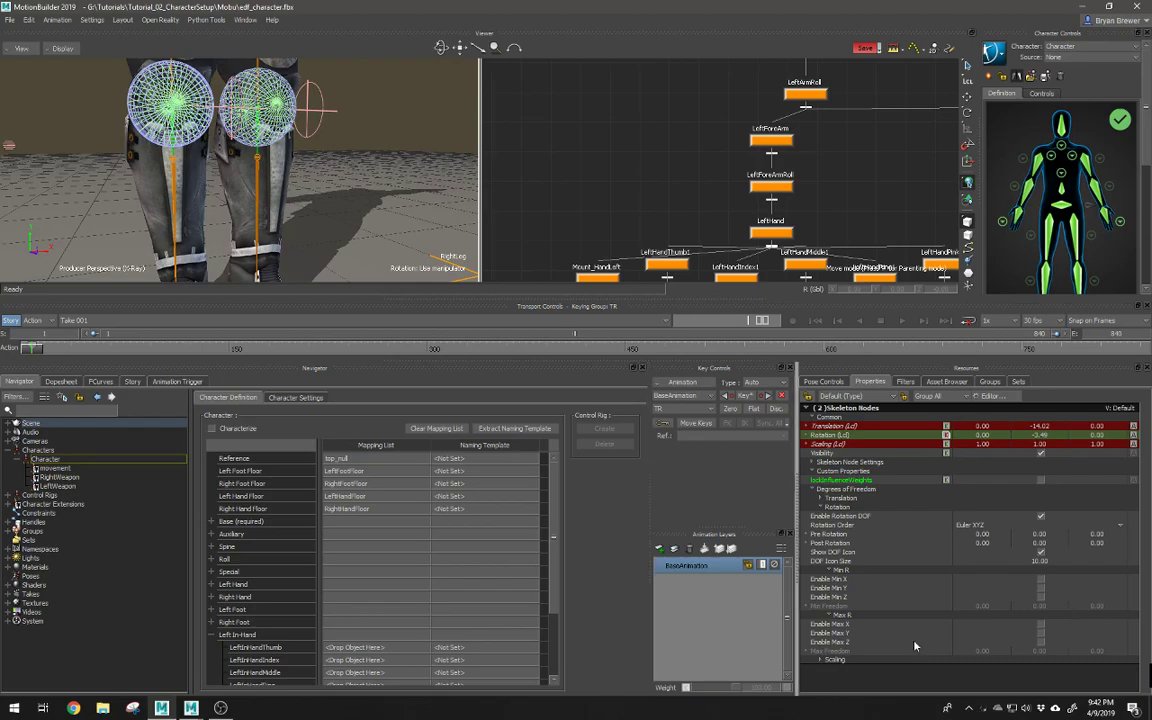
Step: Try limiting both lower leg joints on X by enabling Min X and Max X
left_click(1041, 579)
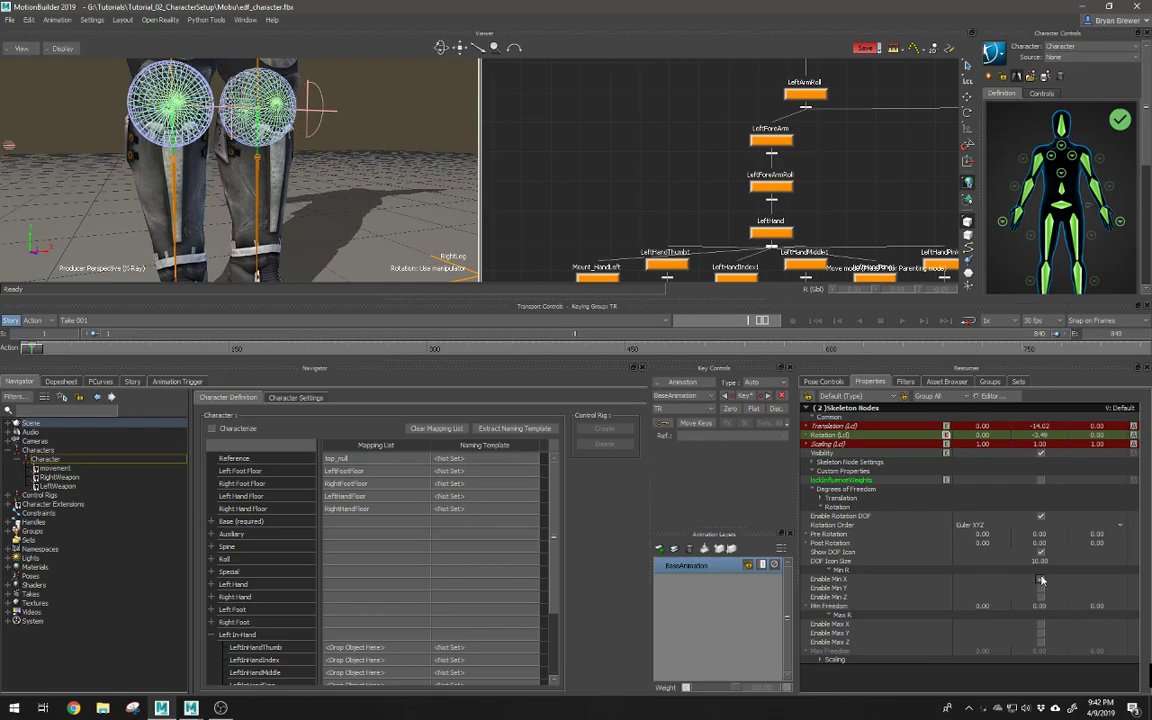
left_click(1041, 624)
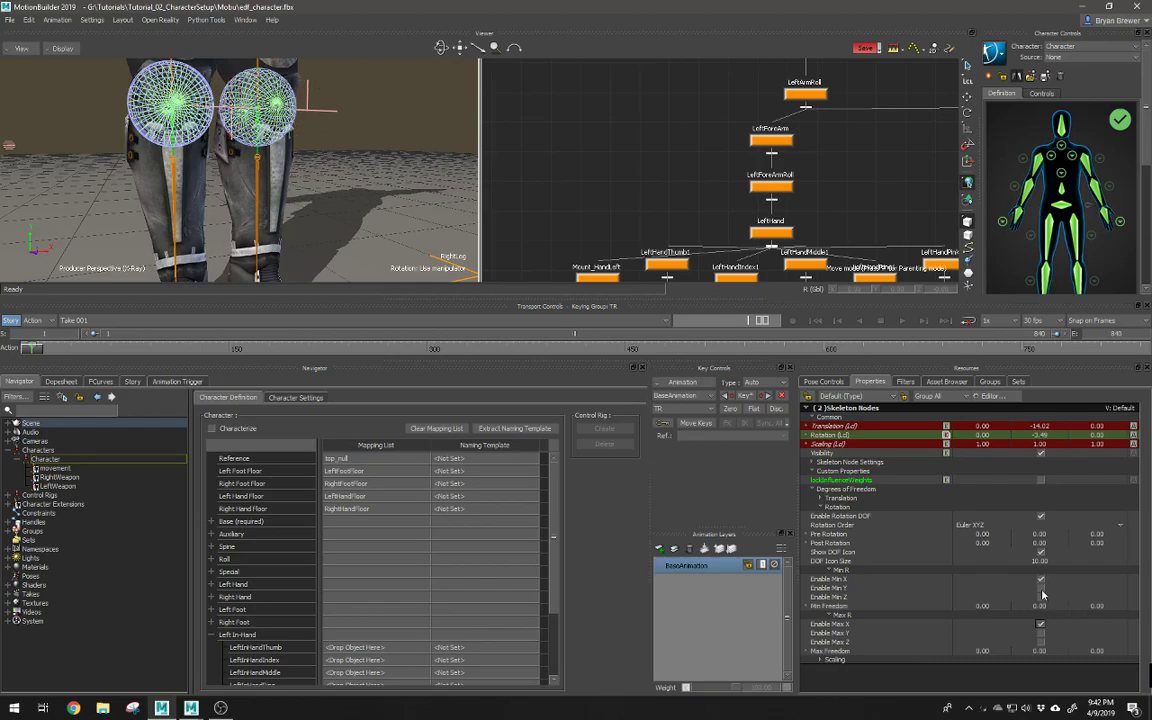
left_click(1041, 589)
Step: Try Euler XZY as the rotation order of both lower leg joints and settle on Euler YZX
left_click(967, 526)
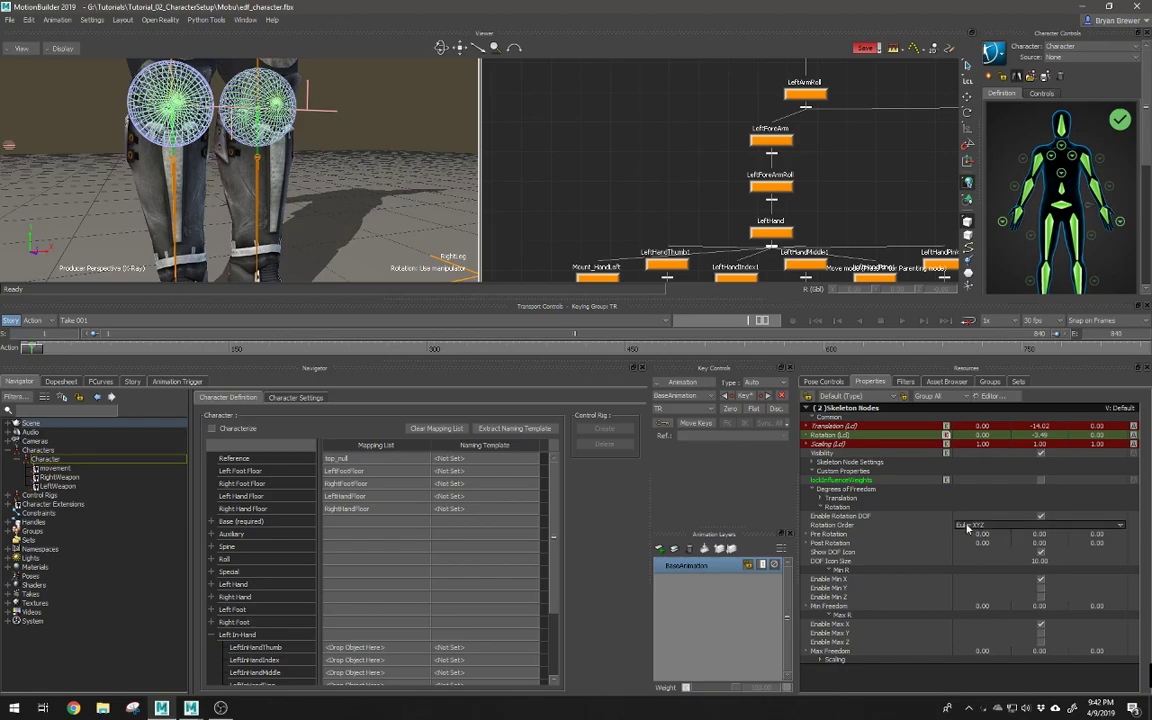
left_click(986, 546)
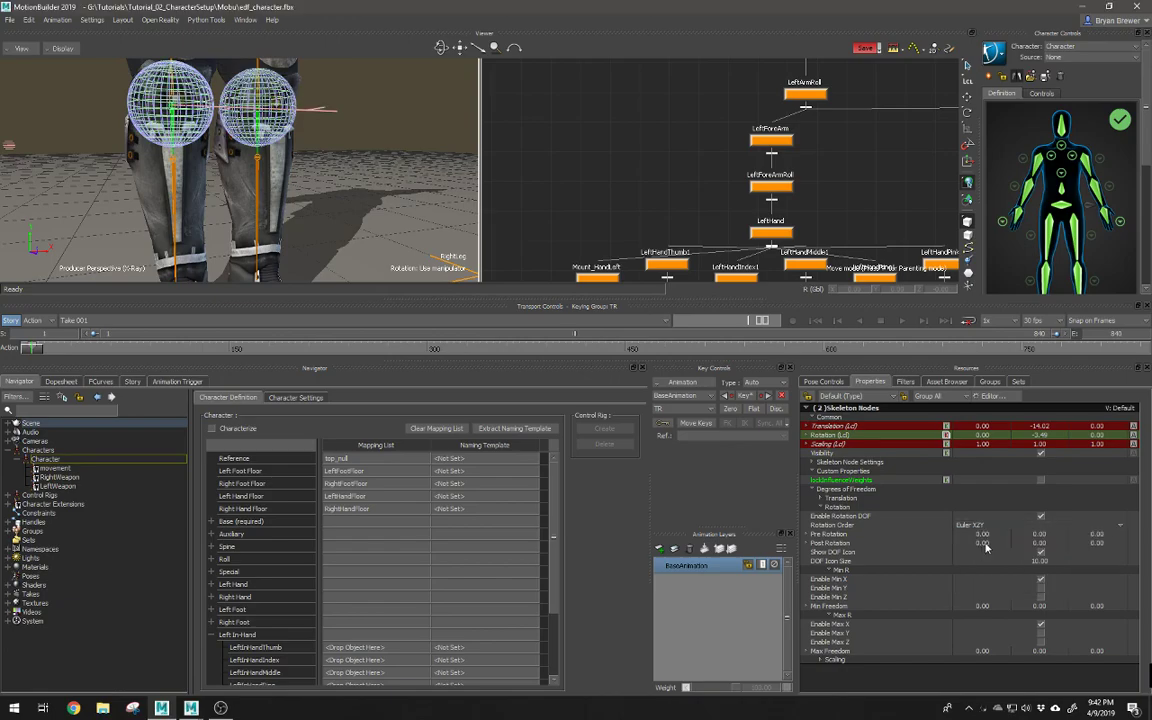
left_click(966, 525)
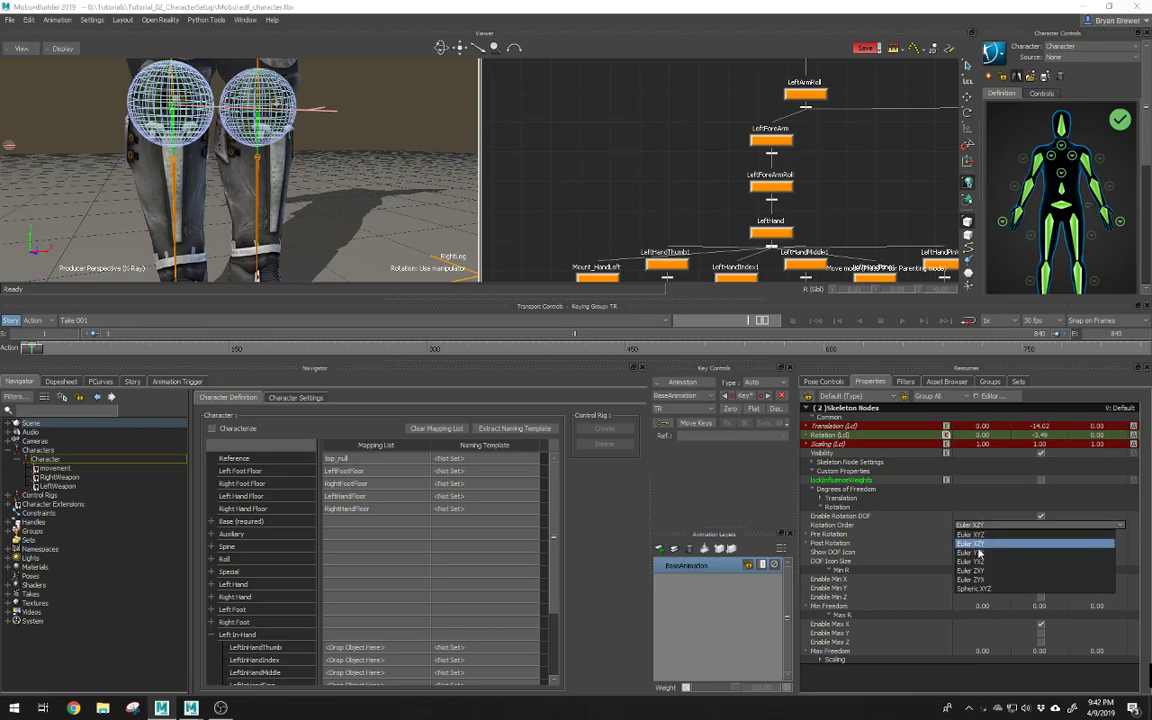
left_click(979, 554)
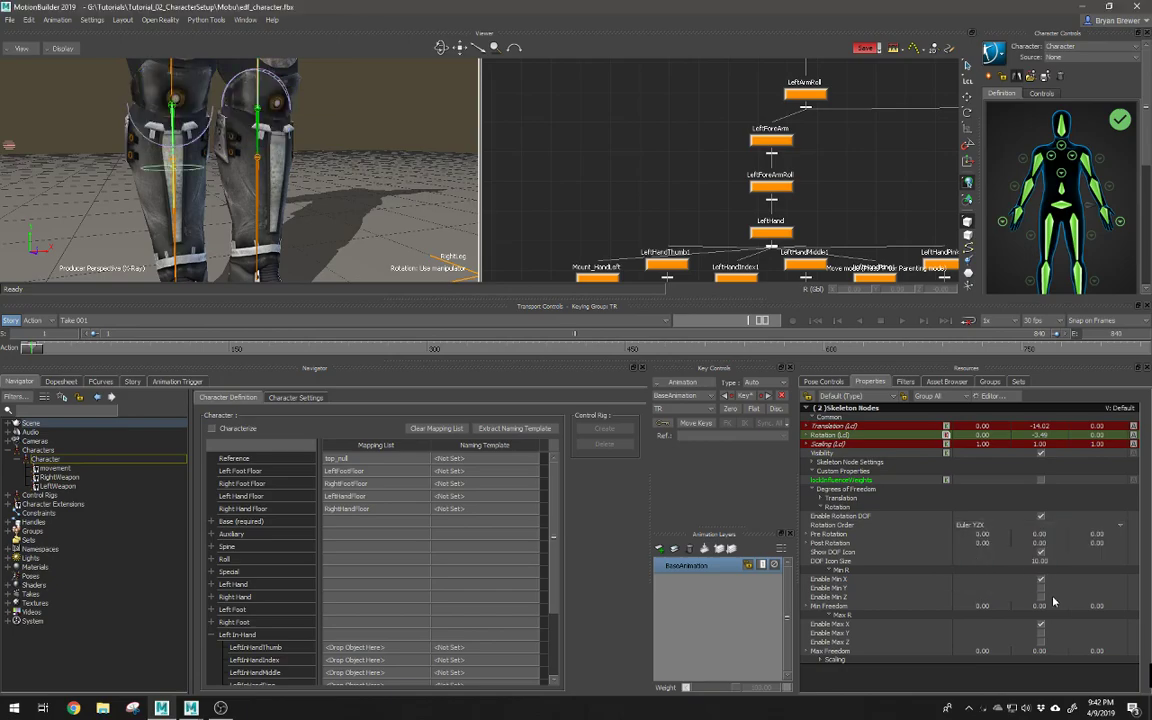
Step: Disable the Min X and Max X limits on both lower leg joints and enable Min Z and Max Z instead
left_click(1040, 625)
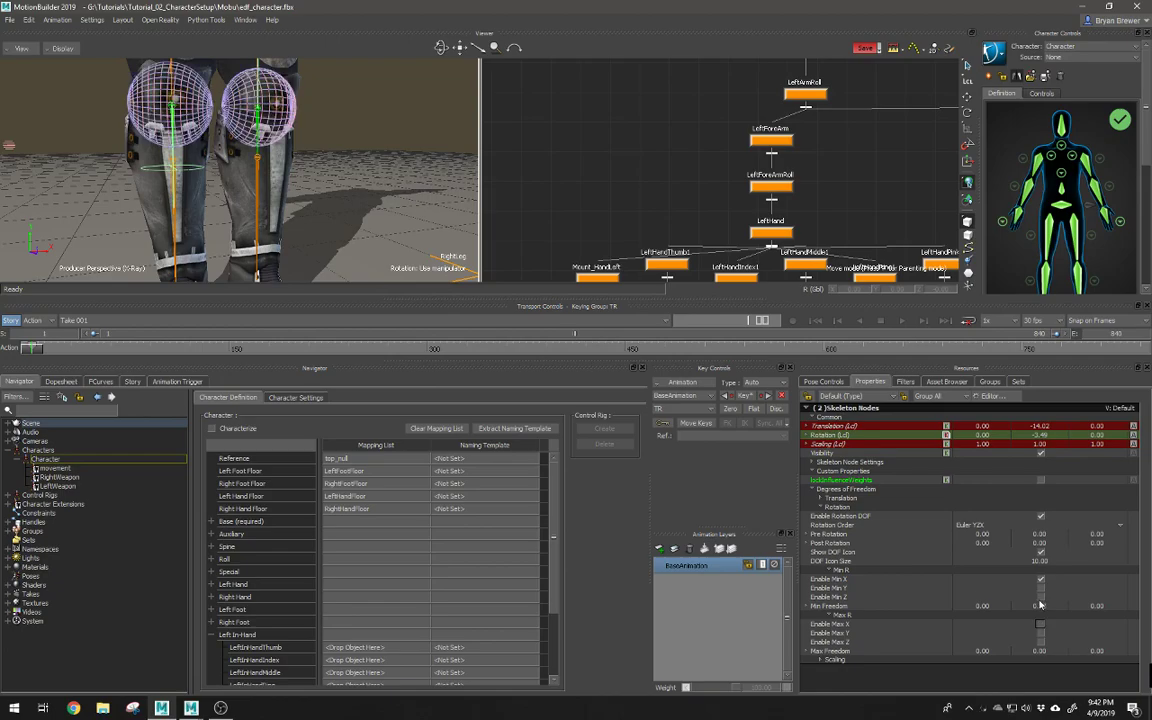
left_click(1040, 580)
left_click_drag(277, 158, 221, 148, "alt")
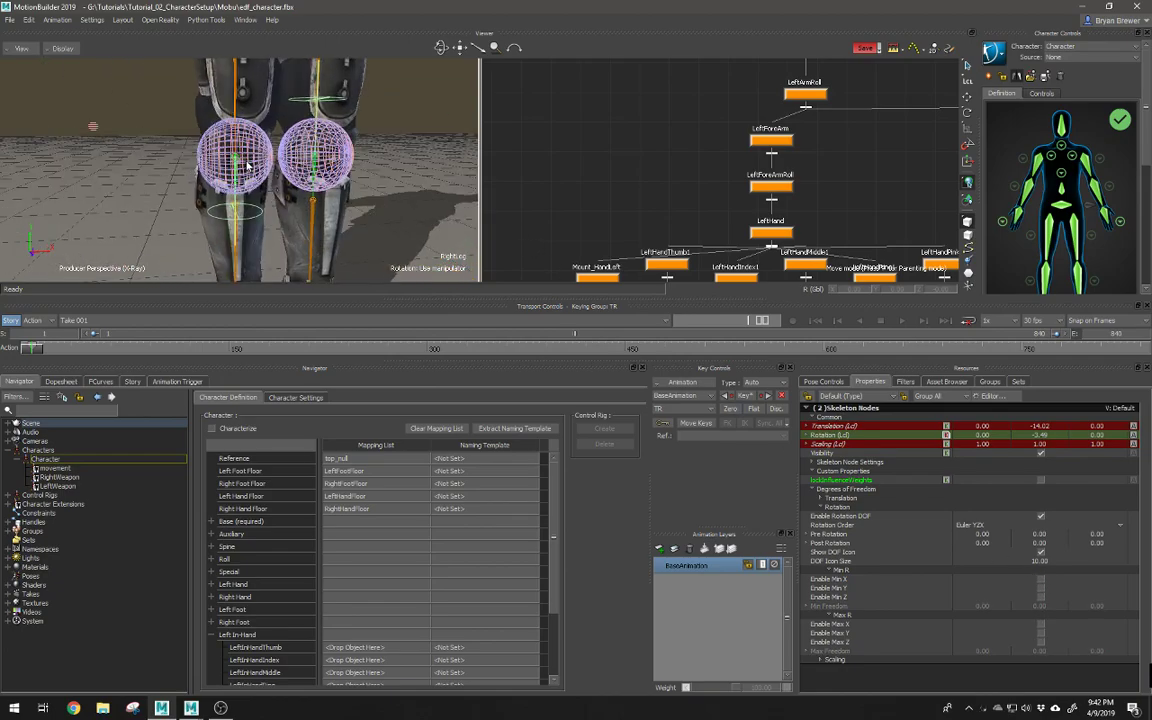
left_click(1040, 589)
left_click(1040, 589)
left_click(1040, 597)
left_click(1040, 643)
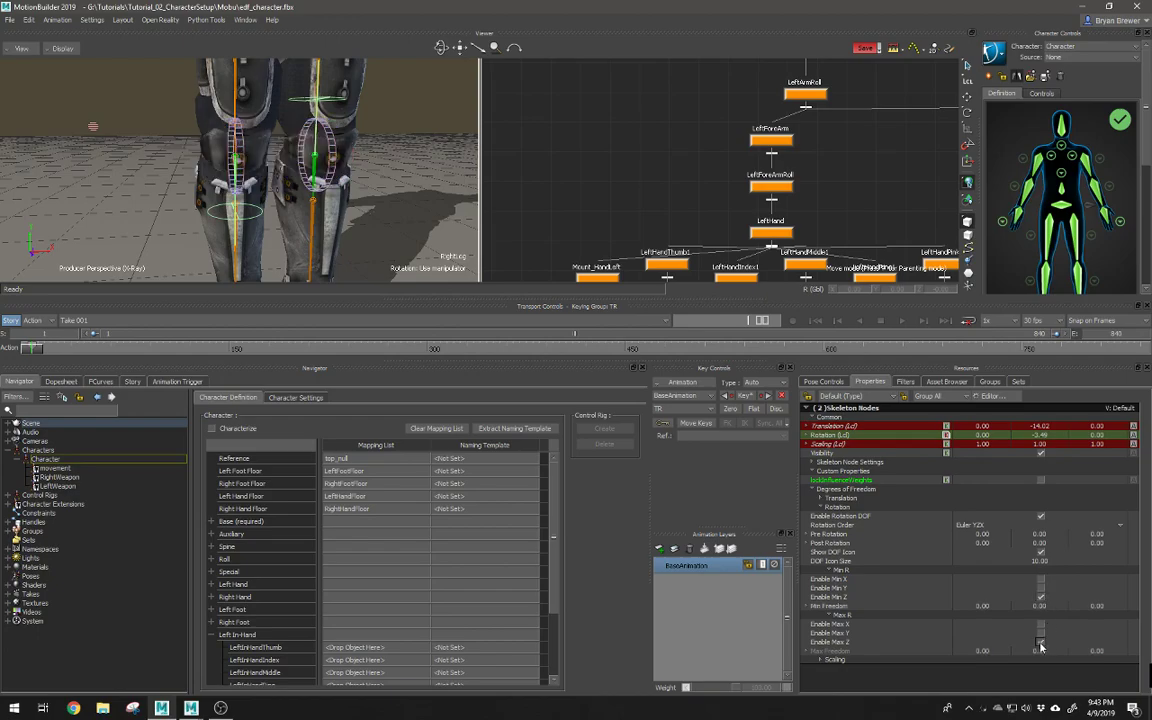
Step: Enable the Min Y and Max Y limits on both lower leg joints as well
left_click_drag(425, 236, 314, 155, "alt")
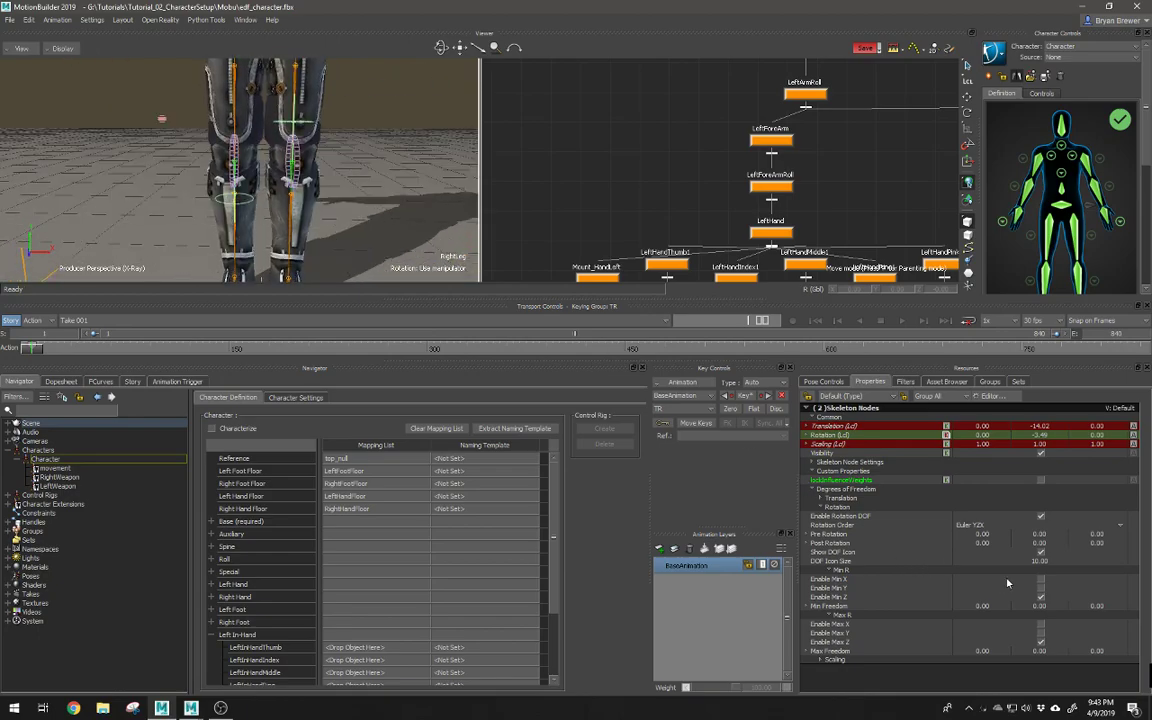
left_click(1040, 634)
left_click(1042, 590)
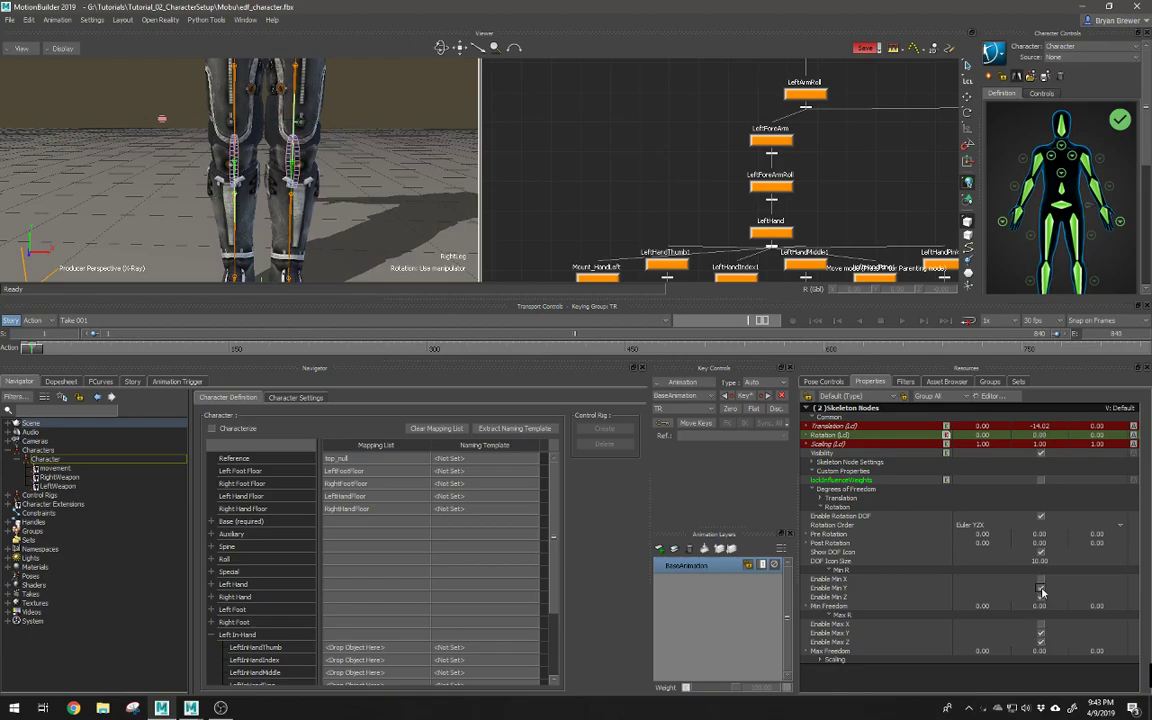
left_click_drag(359, 184, 303, 175, "ctrl+shift")
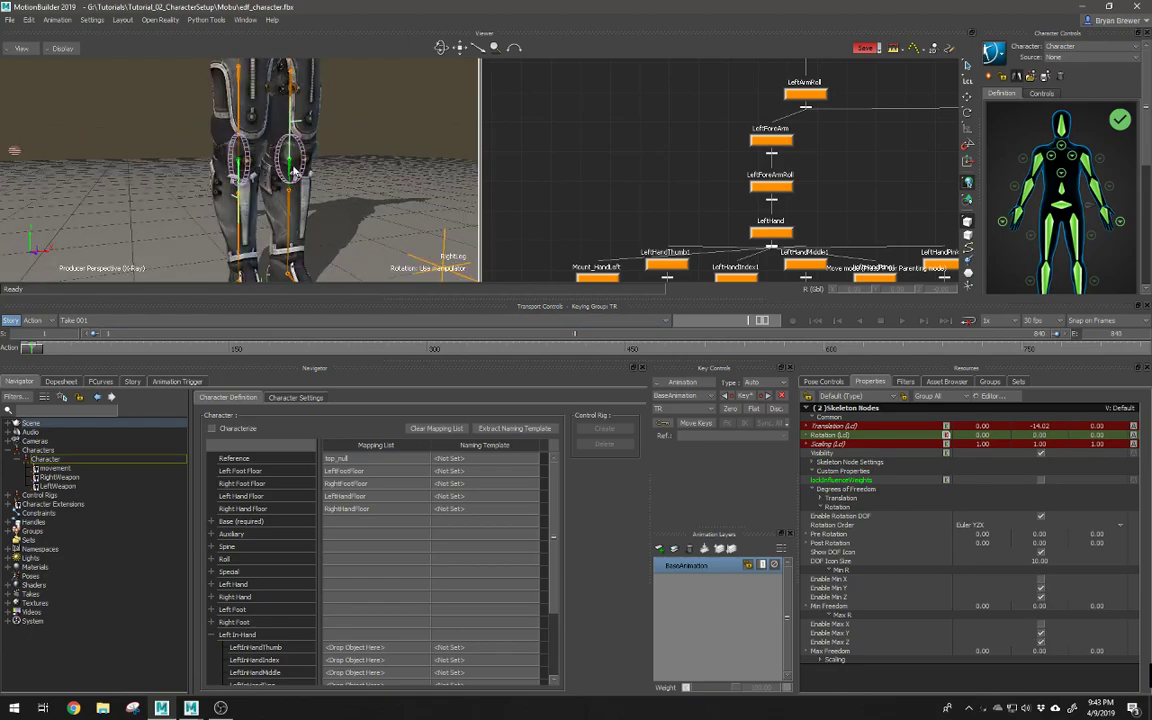
Step: Select only the left lower leg joint and try to zero its global Y rotation
left_click(260, 156)
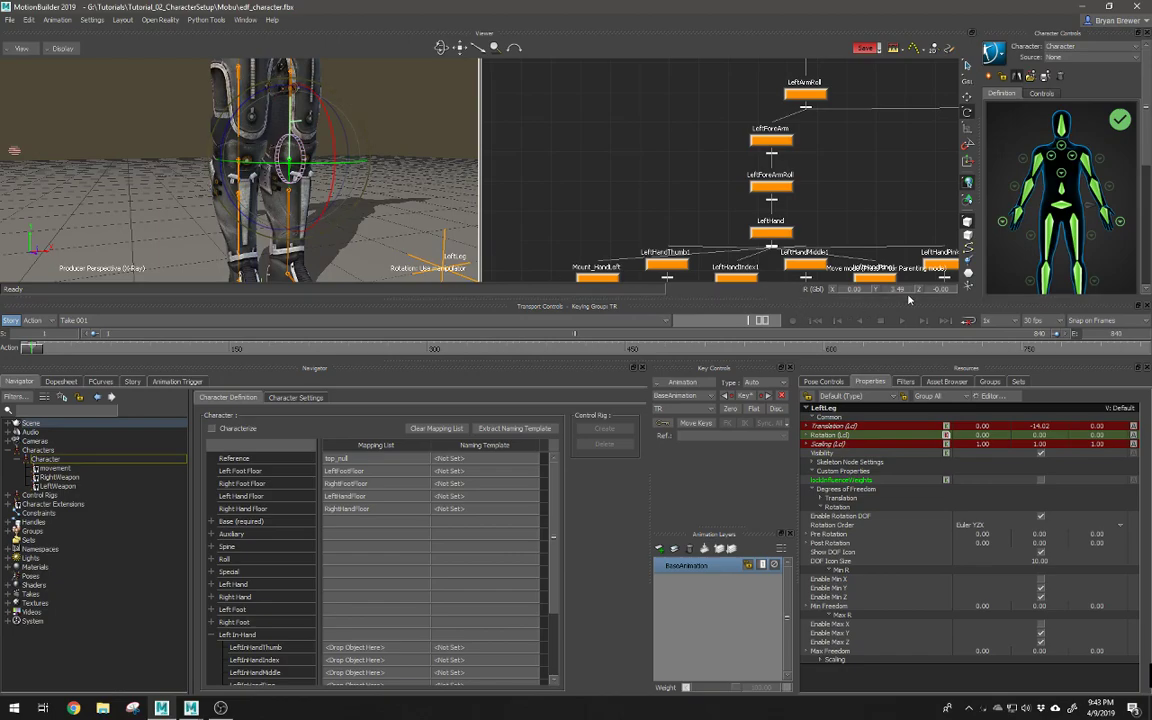
double_click(900, 290)
key("Return")
Step: Enter 0 for every Pre Rotation and Post Rotation axis of the left lower leg joint
double_click(990, 536)
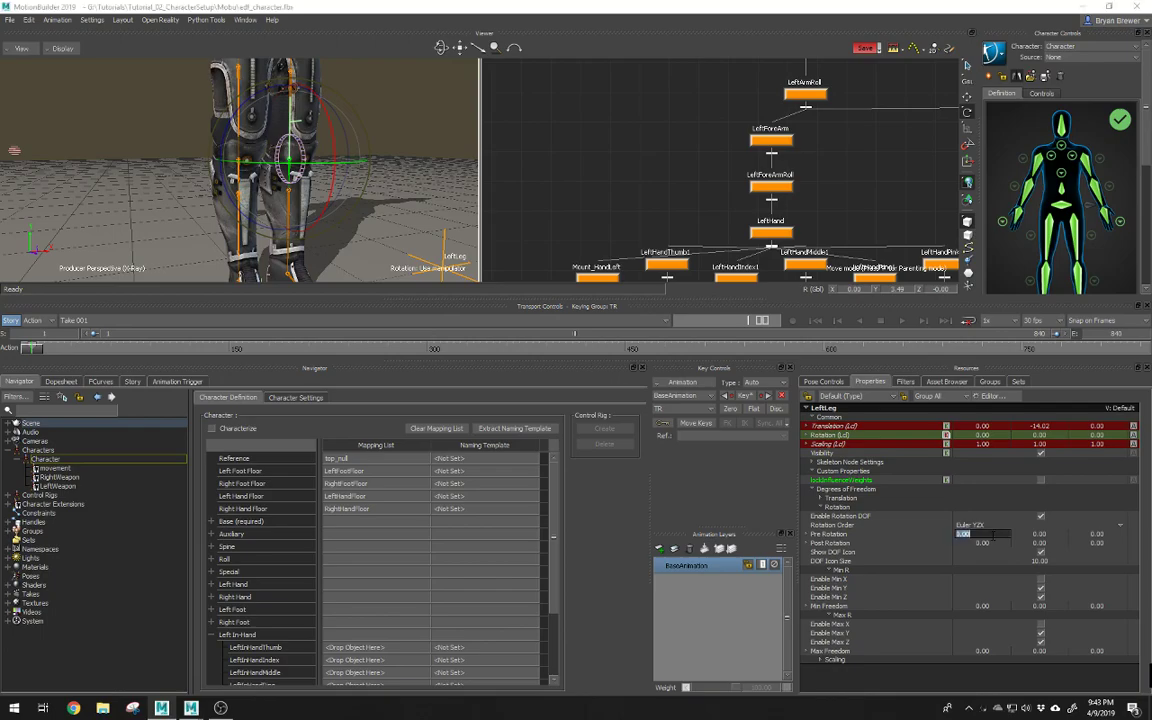
type("0")
key("Tab")
type("0")
key("Tab")
type("0")
key("Tab")
type("0")
key("Tab")
type("0")
key("Tab")
type("0")
key("Tab")
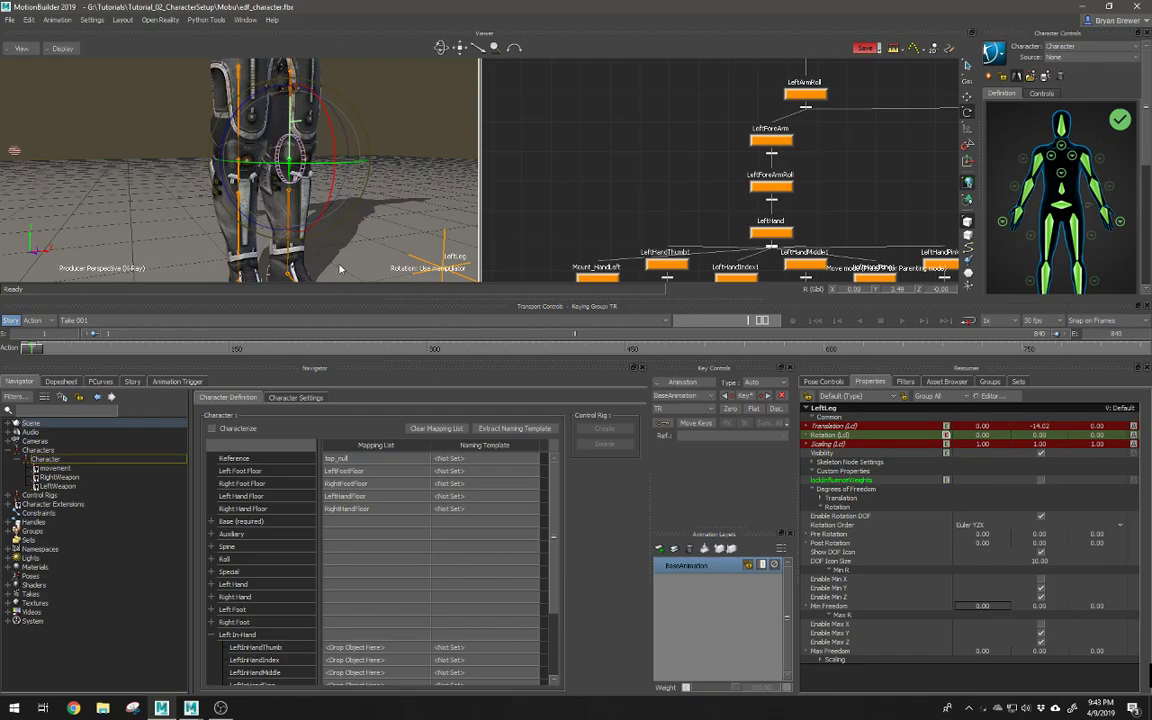
mouse_move(327, 180)
left_mouse_down("ctrl+shift")
mouse_move(165, 172)
mouse_move(365, 193)
mouse_move(340, 186)
mouse_move(328, 198)
left_mouse_up("ctrl+shift")
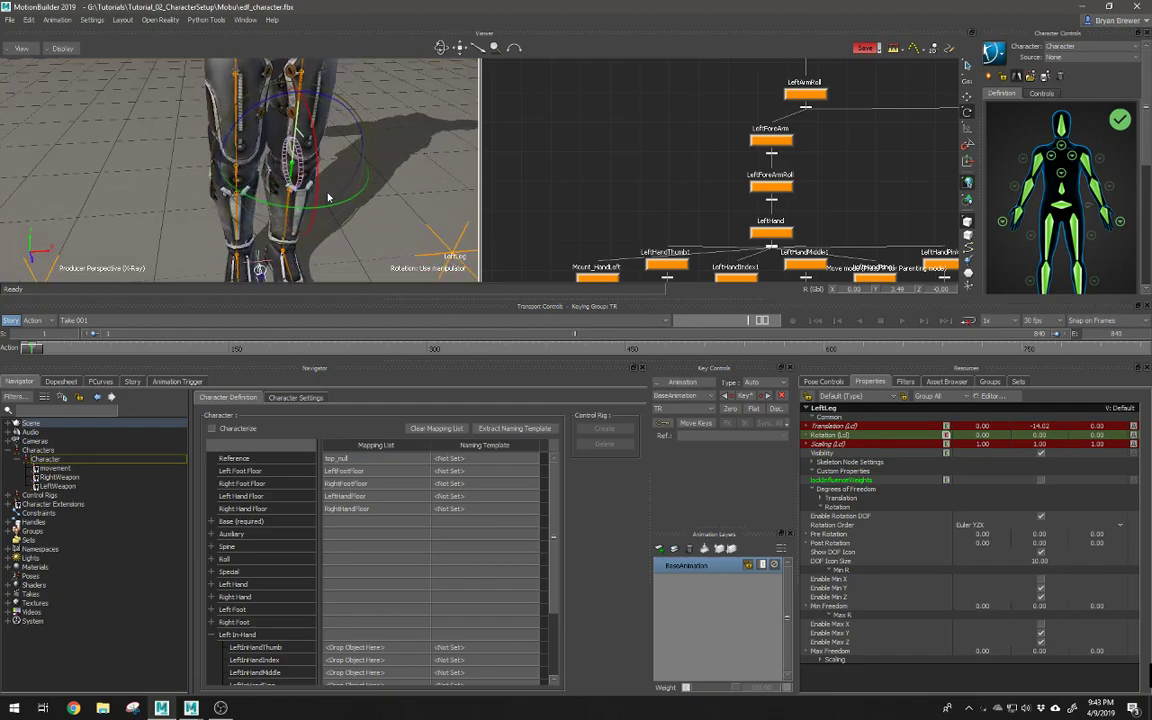
Step: Select the left upper leg roll joint and set its global Y rotation to 0
left_click_drag(273, 143, 304, 100, "ctrl+shift")
left_click(272, 108)
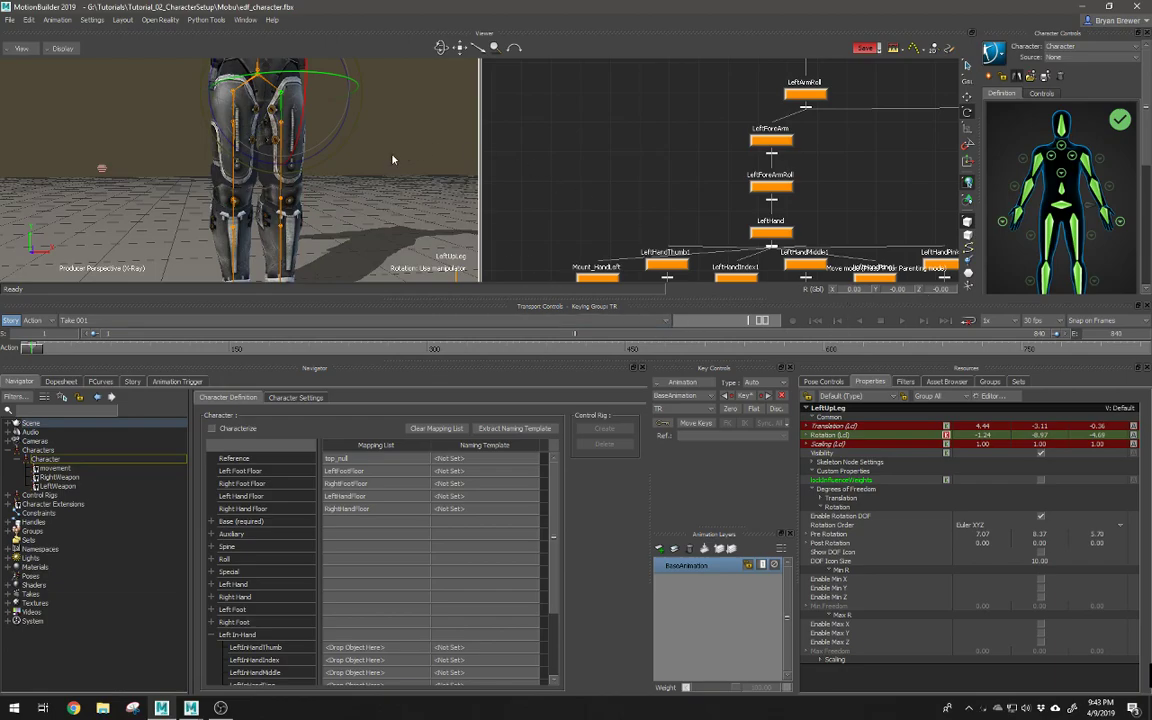
left_click(390, 157)
left_click(279, 146)
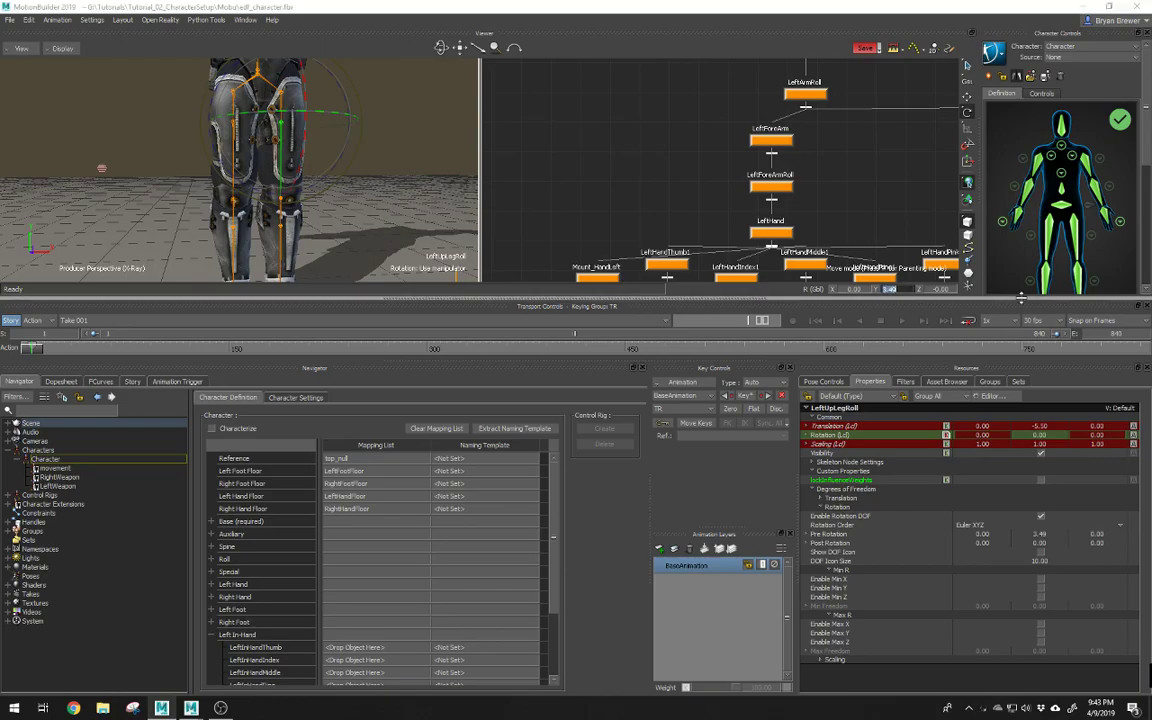
type("0")
key("Return")
Step: Test-rotate the left upper leg roll joint about its Y axis and return it to a global Y rotation of 0
left_click_drag(357, 174, 342, 133, "alt")
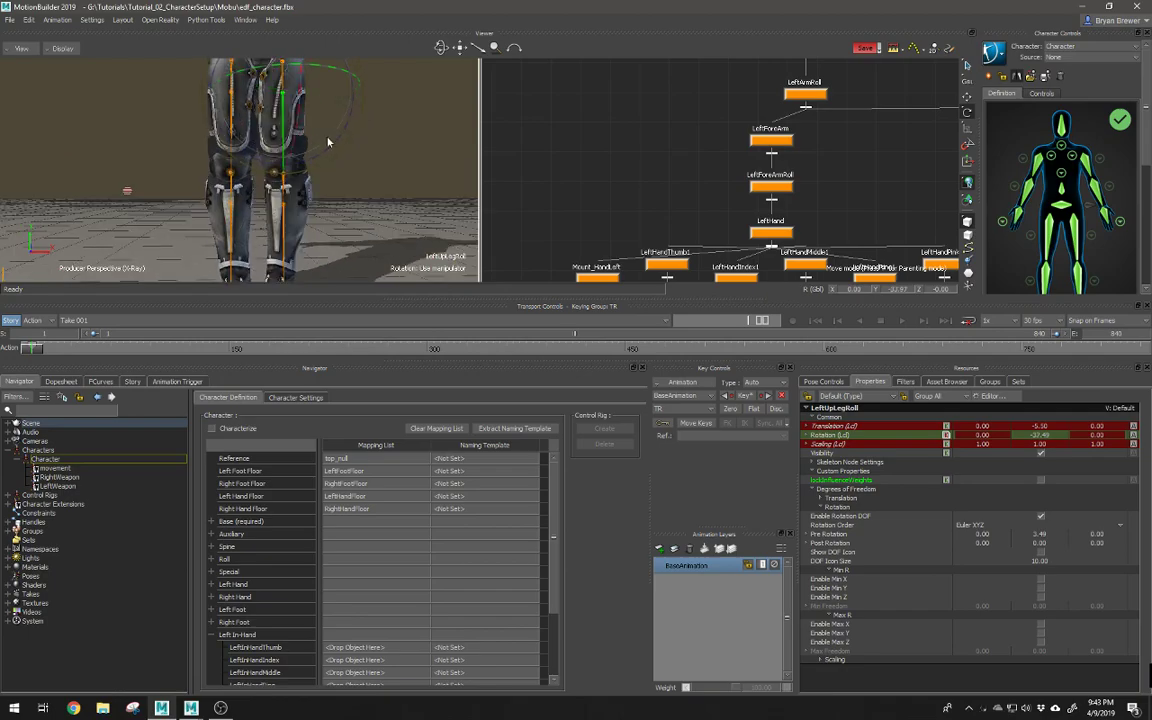
left_click(374, 118)
left_click(277, 139)
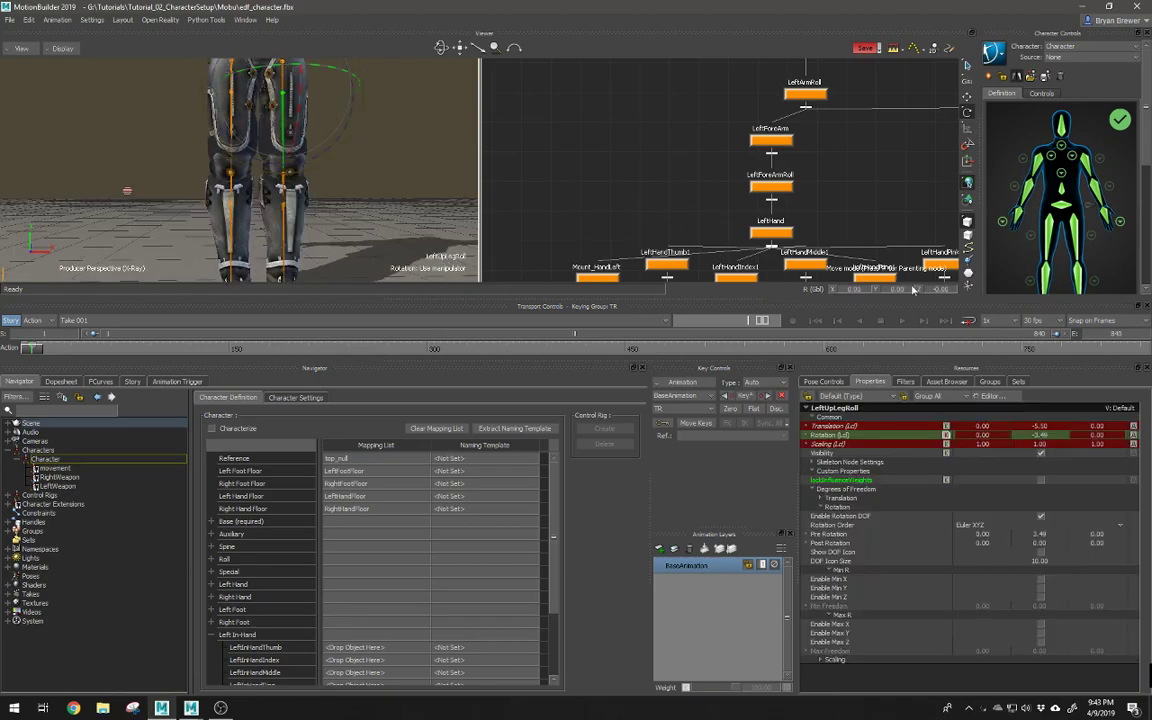
Step: Compare the right and left upper leg roll joints' rotations, and inspect the left lower leg joint's orientation and rotation degrees of freedom
left_click(422, 124)
left_click(205, 123)
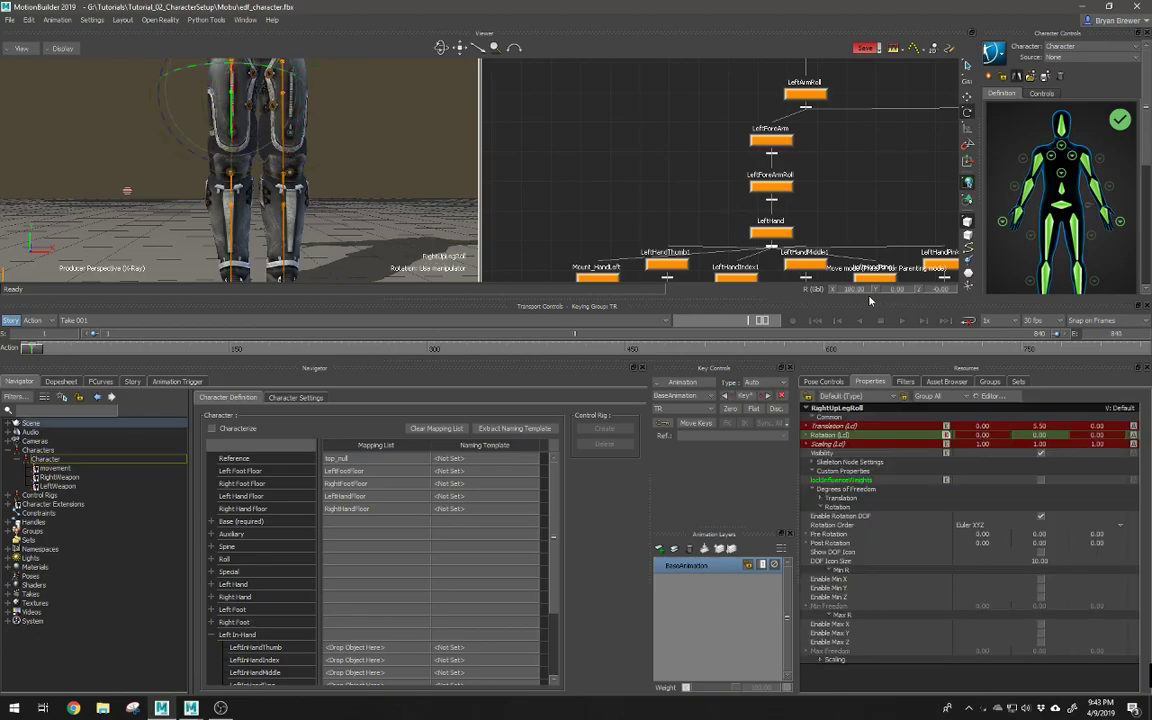
left_click(389, 113)
left_click(286, 180)
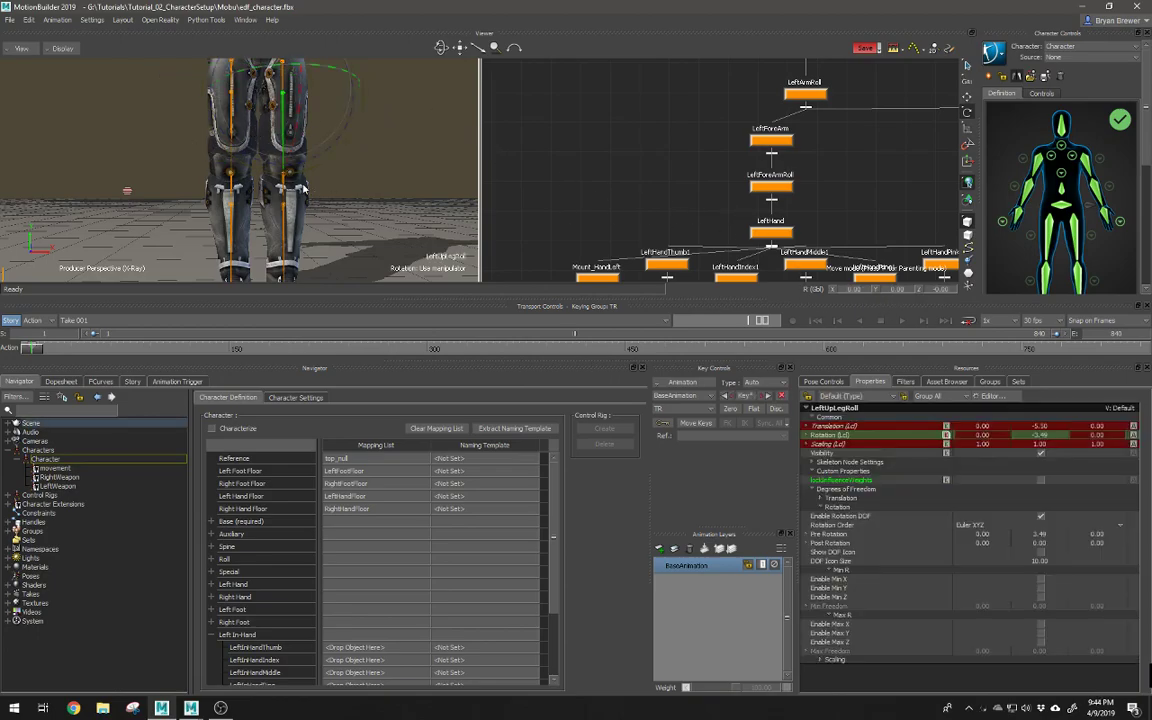
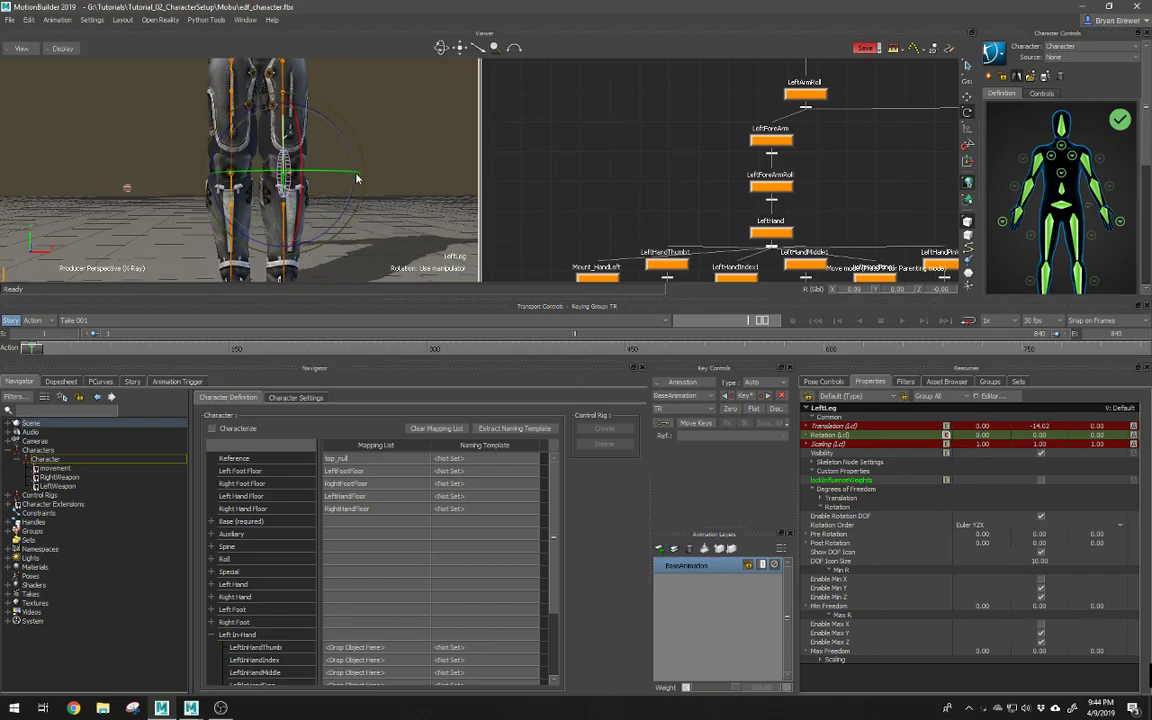
left_click_drag(357, 175, 357, 193, "alt")
middle_click_drag(366, 235, 396, 198, "alt")
left_click_drag(396, 198, 381, 177, "alt")
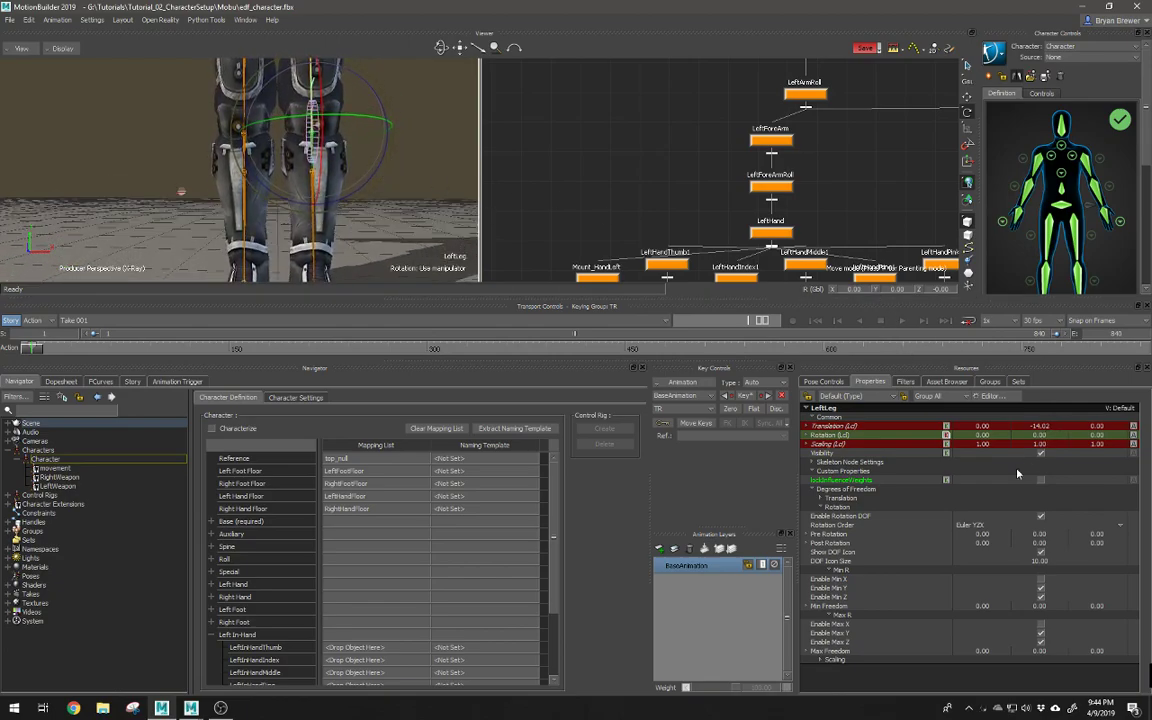
left_click(1041, 517)
left_click(1041, 517)
Step: Select the character's right hand joint
left_click_drag(318, 173, 324, 126, "alt")
left_click(374, 152)
left_click(232, 153)
middle_click_drag(324, 126, 350, 250, "alt")
right_click_drag(350, 250, 165, 97, "alt")
left_click_drag(165, 97, 282, 130, "alt")
right_click_drag(282, 130, 285, 150, "alt")
middle_click_drag(285, 150, 290, 191, "alt")
left_click_drag(290, 191, 235, 188, "alt")
left_click(236, 177)
left_click_drag(245, 129, 295, 162, "alt")
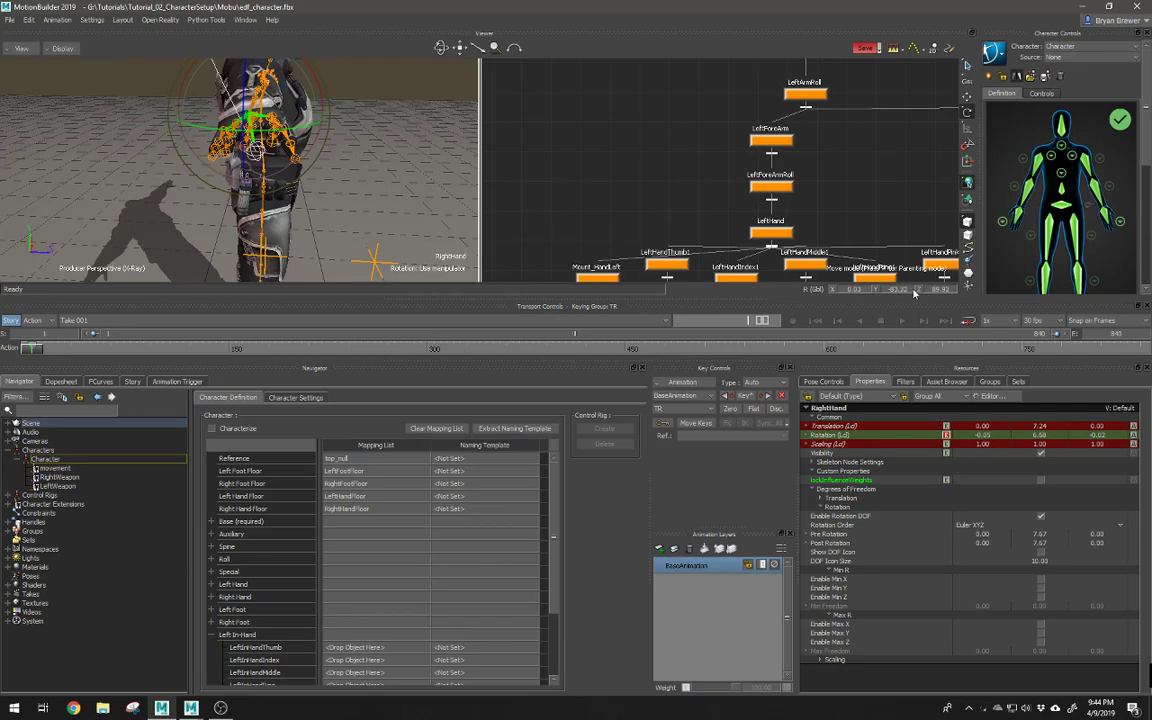
Step: Set the right hand joint's global rotation to -90 on Y and 90 on X
left_click(893, 289)
type("-90")
key("Return")
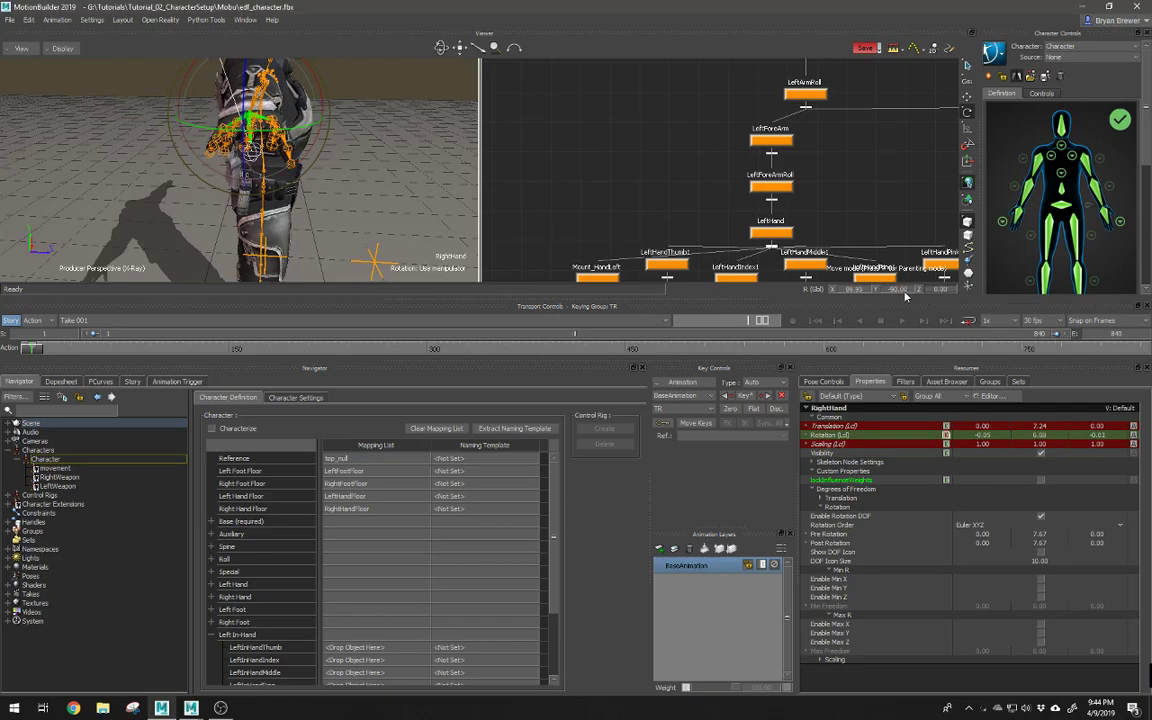
left_click(848, 289)
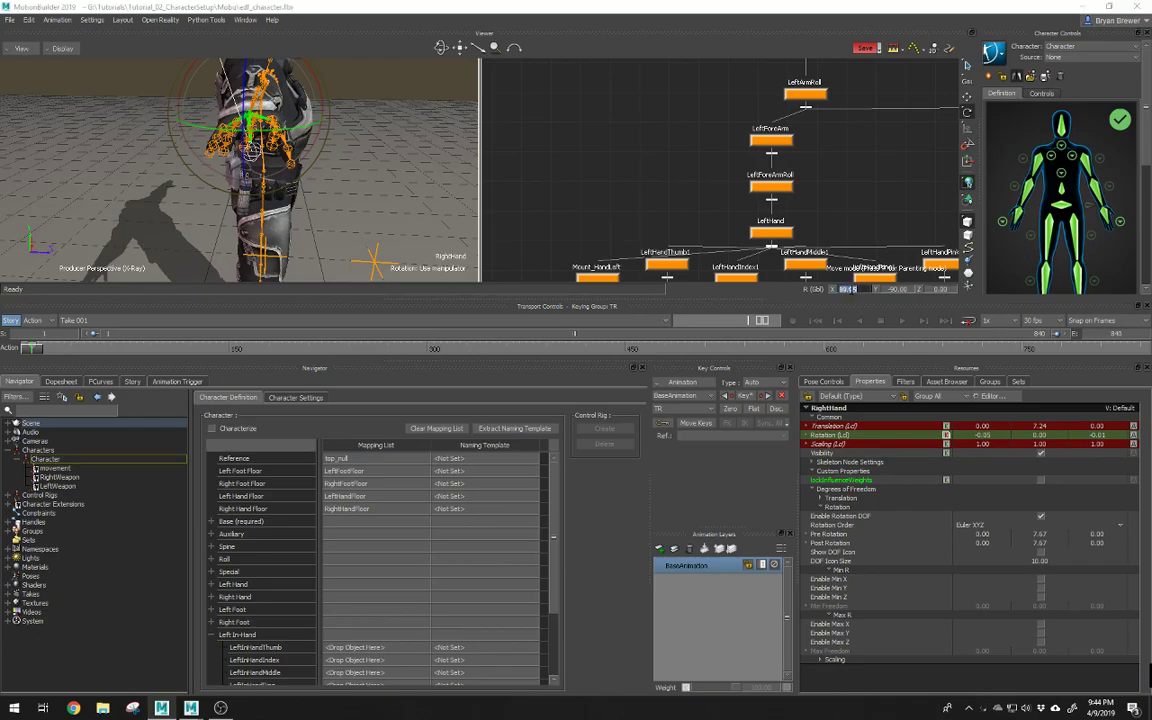
type("90")
key("Return")
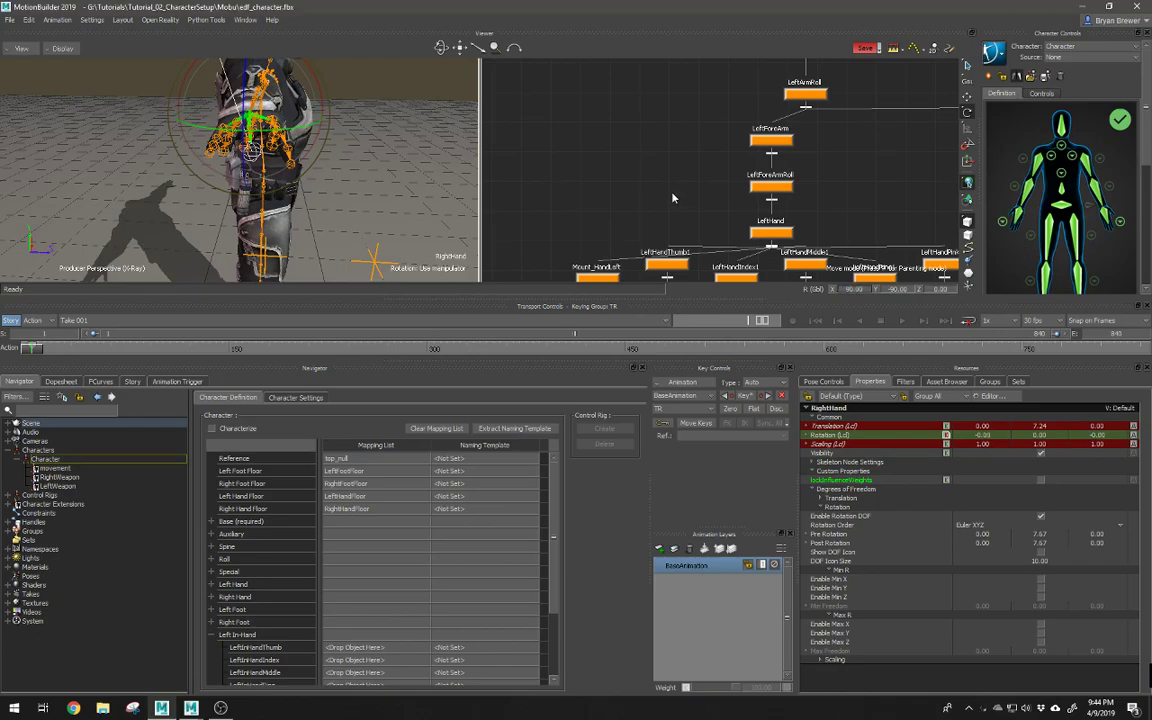
Step: Select the left hand joint and set its global rotation to 180 on X and 90 on Y
left_click_drag(440, 165, 338, 160, "alt")
scroll(372, 167, "up", 5)
left_click(333, 189)
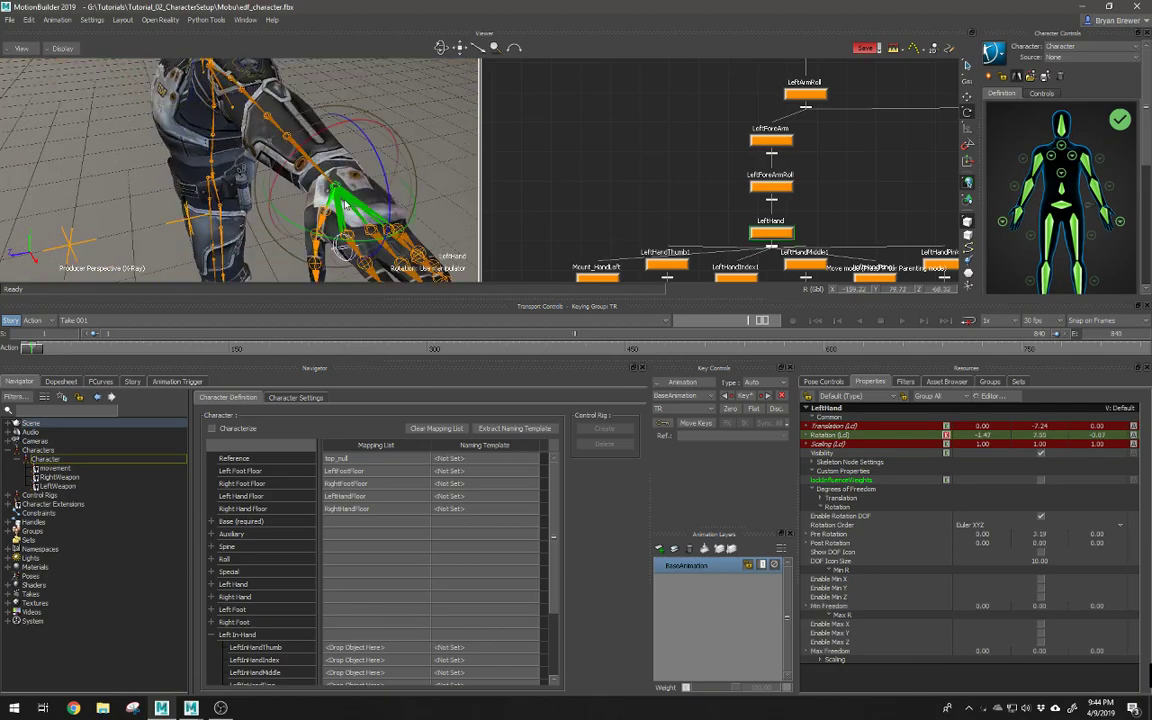
double_click(861, 290)
type("180")
key("Return")
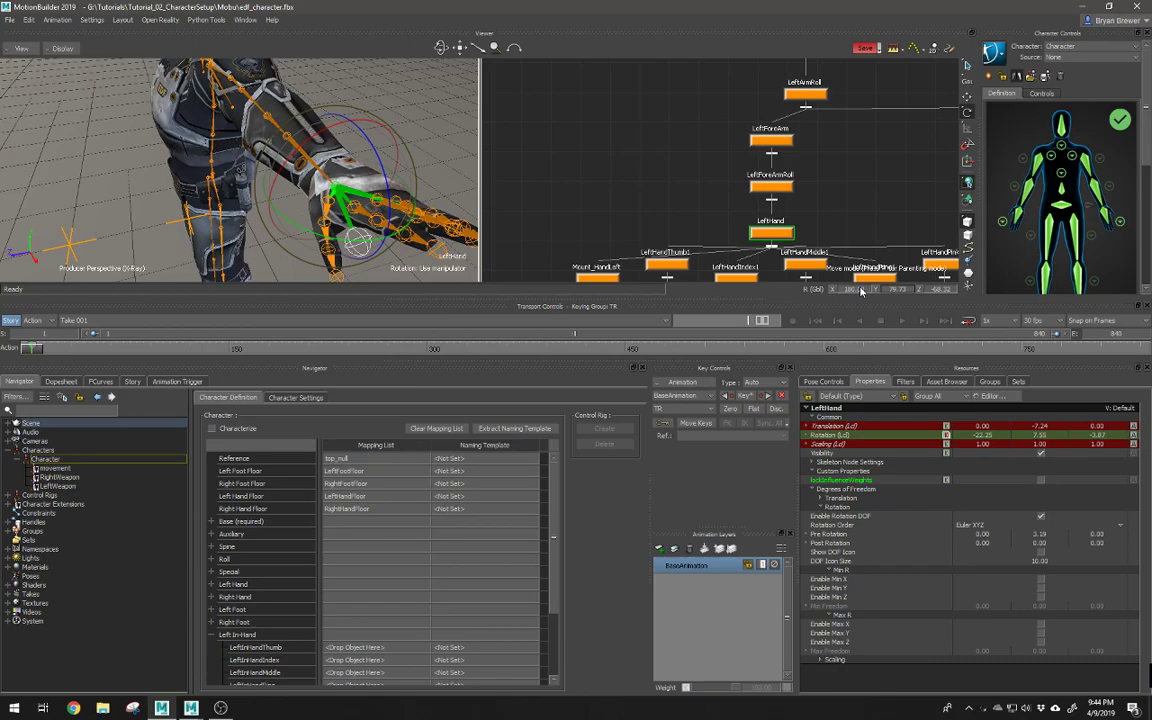
key("Tab")
type("0")
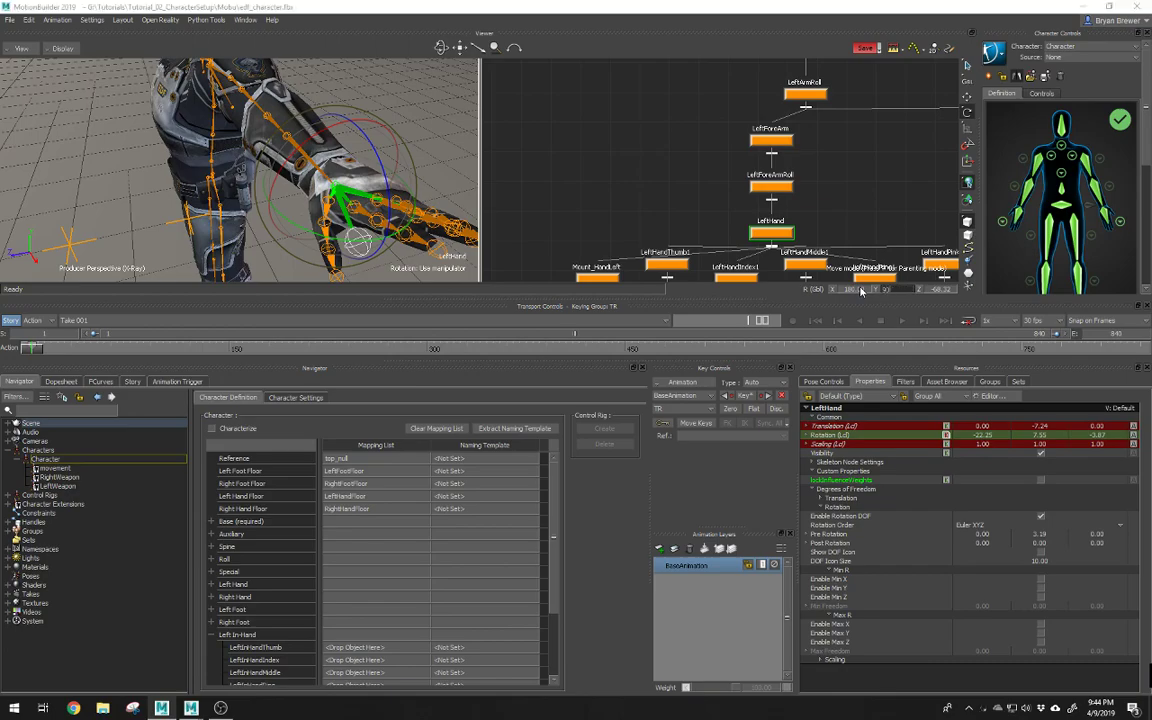
key("Return")
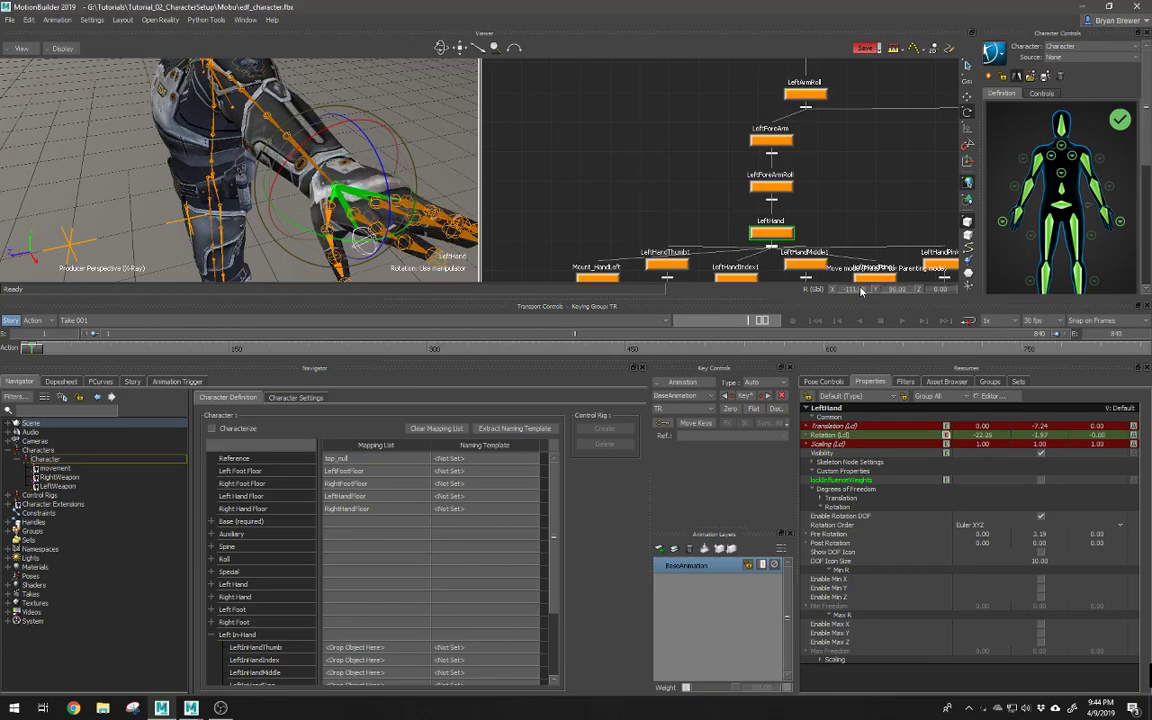
Step: Try a global X rotation of -180 on the left hand joint, and turn it to -90 on X instead
double_click(861, 290)
type("-180")
key("Return")
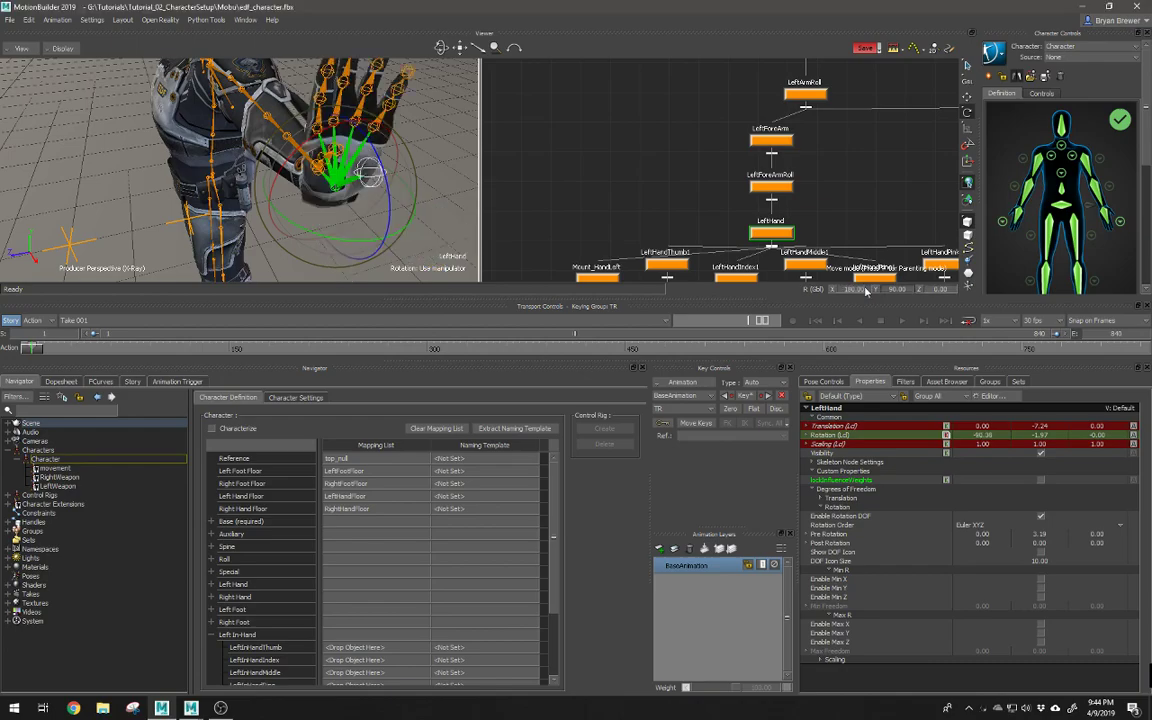
left_click_drag(298, 140, 348, 162, "ctrl+shift")
left_click_drag(326, 168, 310, 165)
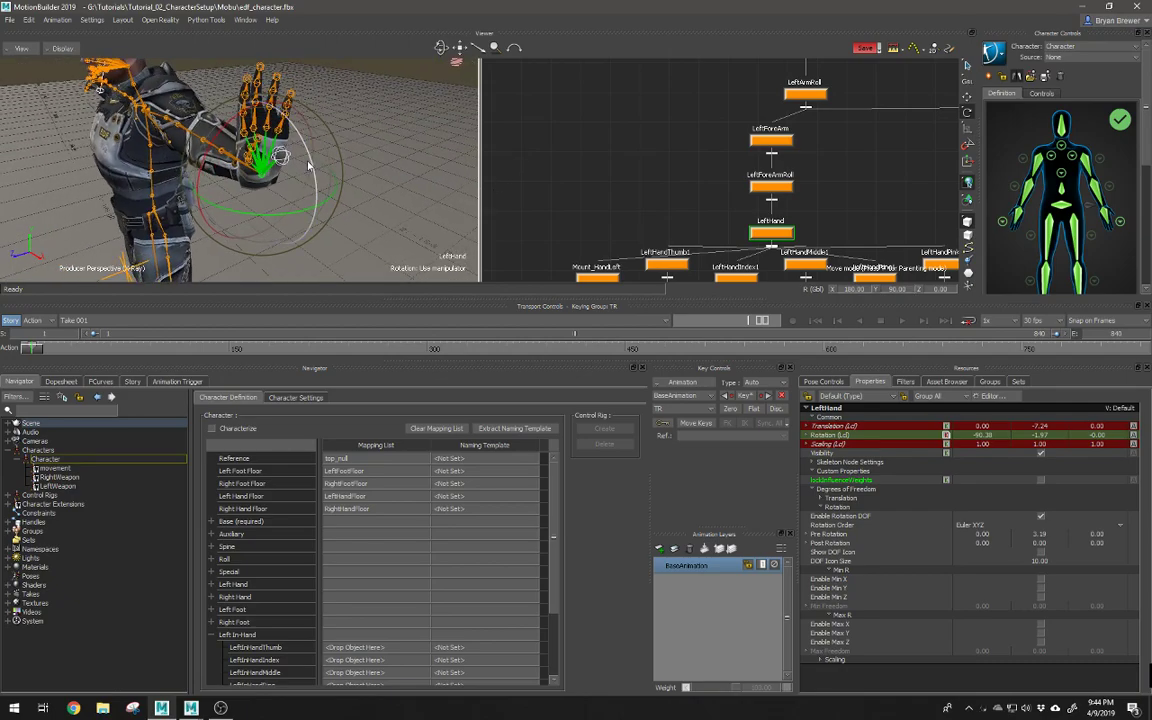
left_click_drag(277, 148, 363, 231)
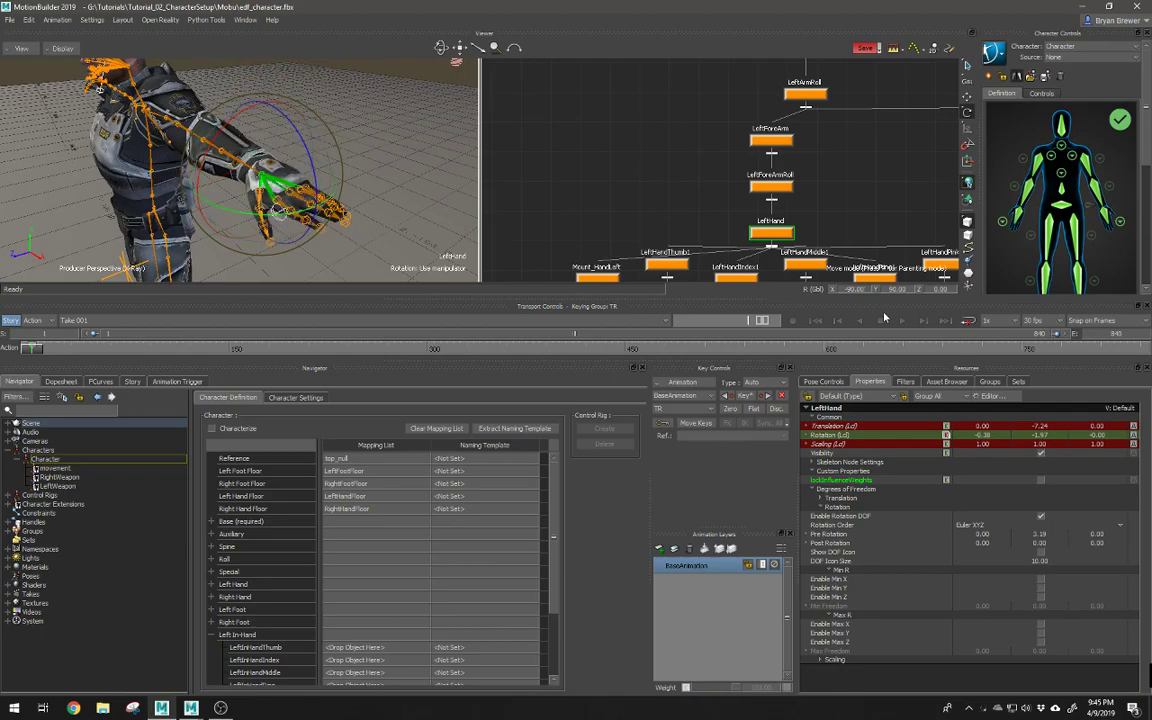
Step: Bring the left hand's finger joints into view in the schematic, select LeftHandMiddle1 and frame it on the model
right_click_drag(288, 176, 220, 176, "alt")
left_click_drag(220, 176, 315, 182, "alt")
right_click_drag(730, 201, 658, 201, "alt")
middle_click_drag(684, 202, 667, 103, "alt")
left_click_drag(717, 153, 676, 158)
right_click_drag(707, 160, 745, 174, "alt")
middle_click_drag(745, 174, 731, 202, "alt")
left_click(717, 127)
left_click_drag(436, 157, 367, 151, "alt")
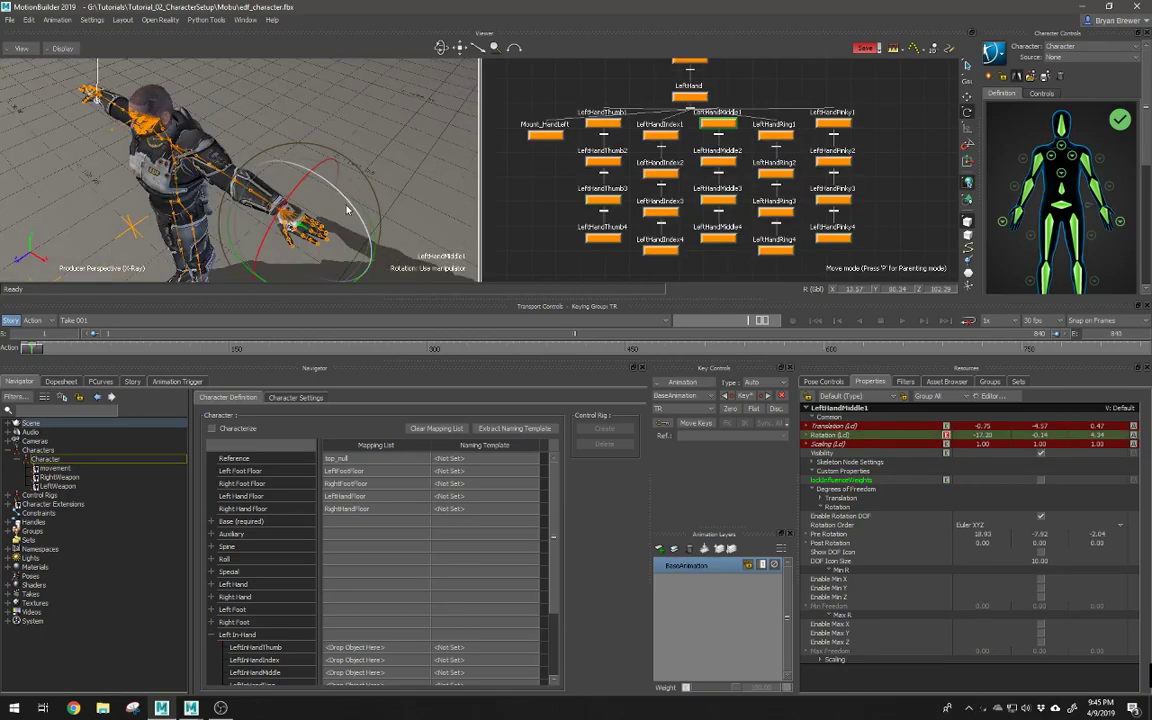
key("f")
left_click_drag(355, 209, 372, 192, "alt")
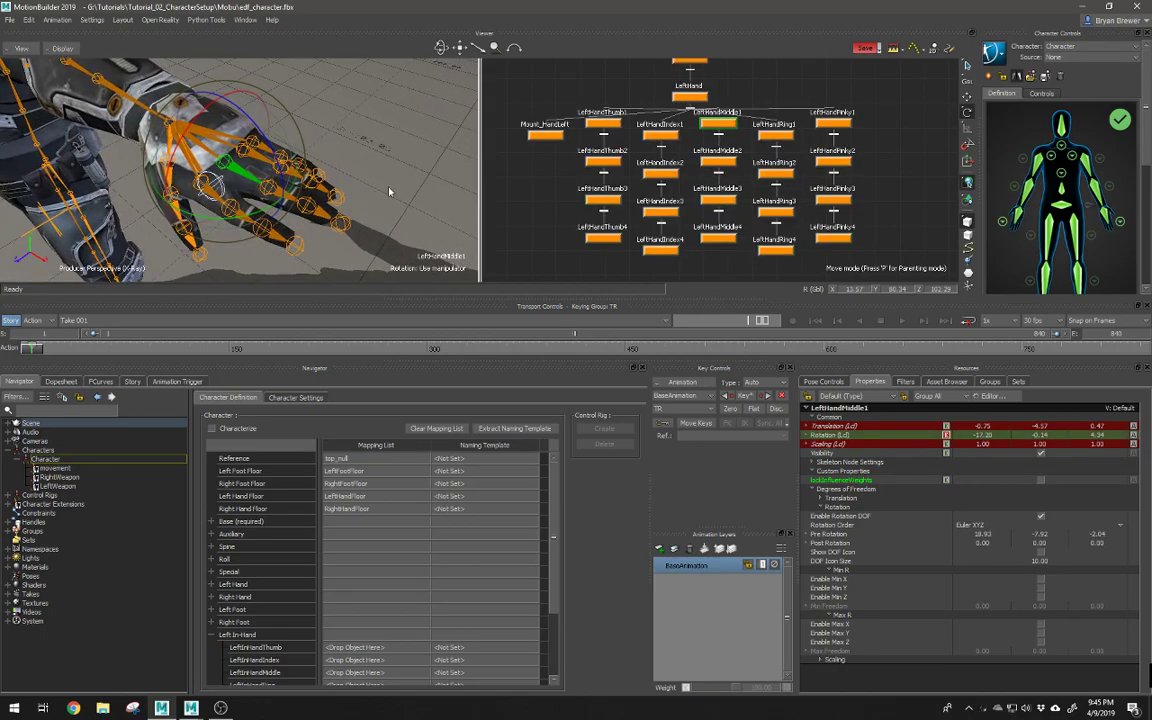
Step: Show the DOF icons at size 2 for the second and third joints of all five left-hand digits
left_click_drag(731, 169, 705, 211)
left_click_drag(783, 153, 778, 204, "shift")
left_click_drag(847, 158, 829, 209, "shift")
left_click(780, 210, "shift")
left_click_drag(678, 162, 656, 212, "shift")
left_click_drag(622, 166, 597, 214, "shift")
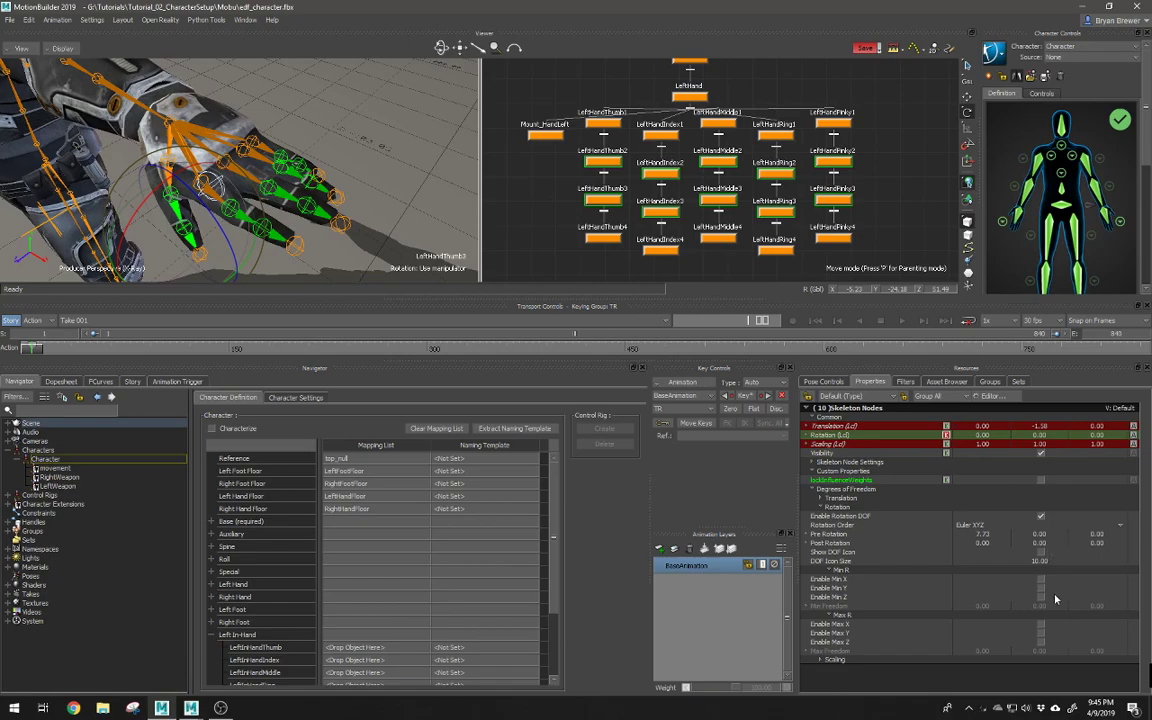
left_click(1040, 553)
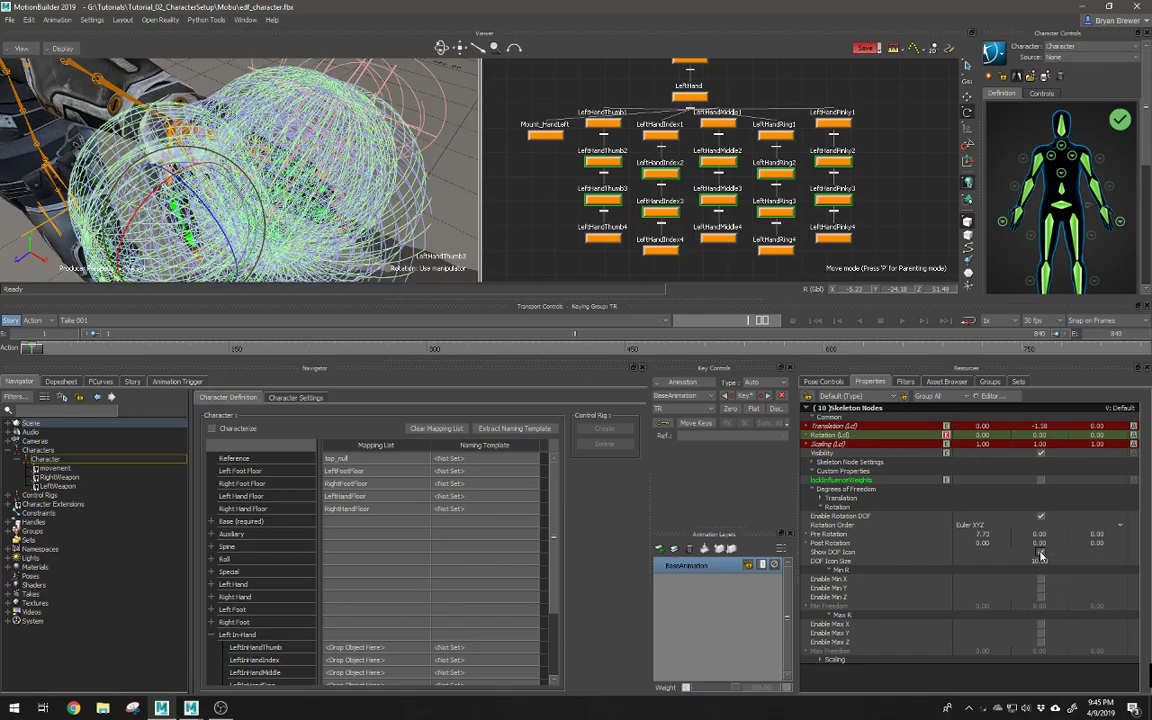
left_click_drag(1048, 565, 1043, 565)
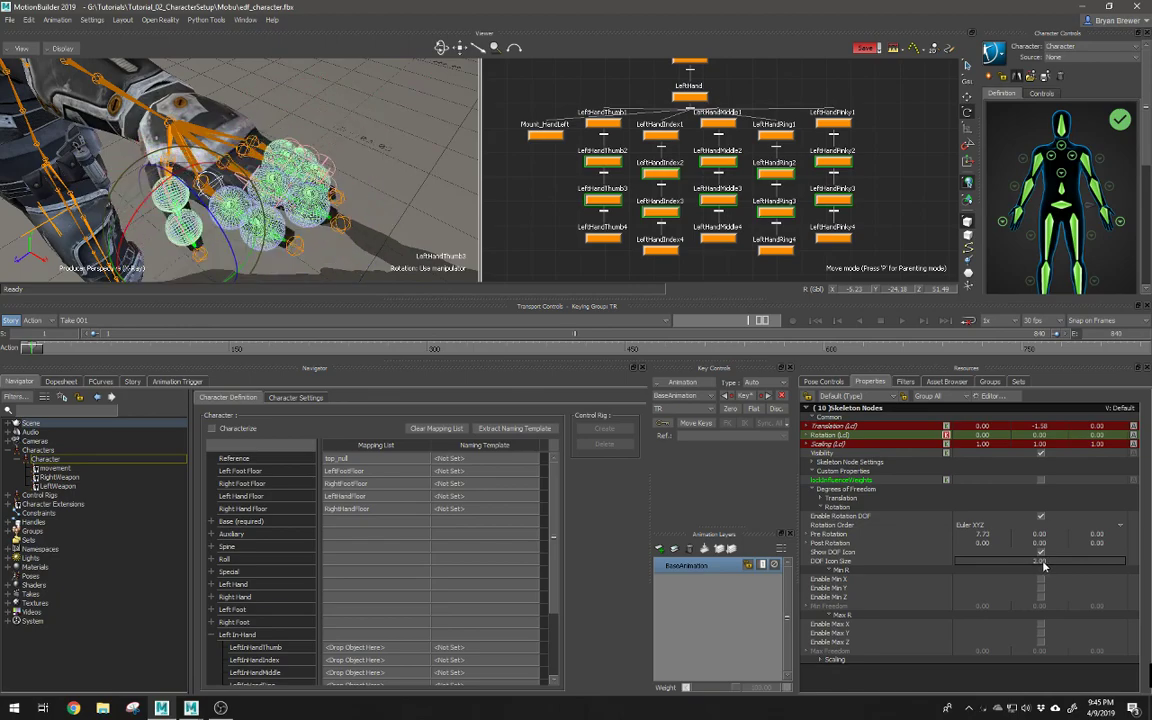
Step: Select only the left index finger's first joint and set its global rotation to 0 on X, Y and Z
middle_click_drag(460, 215, 344, 198)
left_click(342, 197)
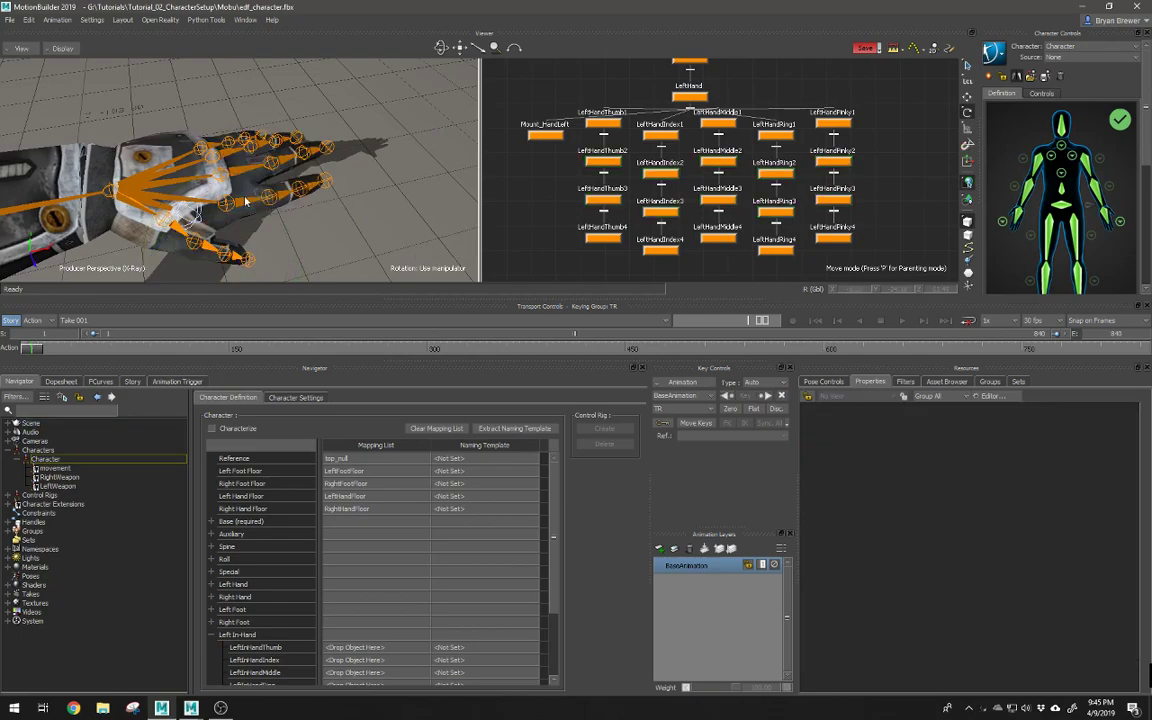
left_click(246, 206)
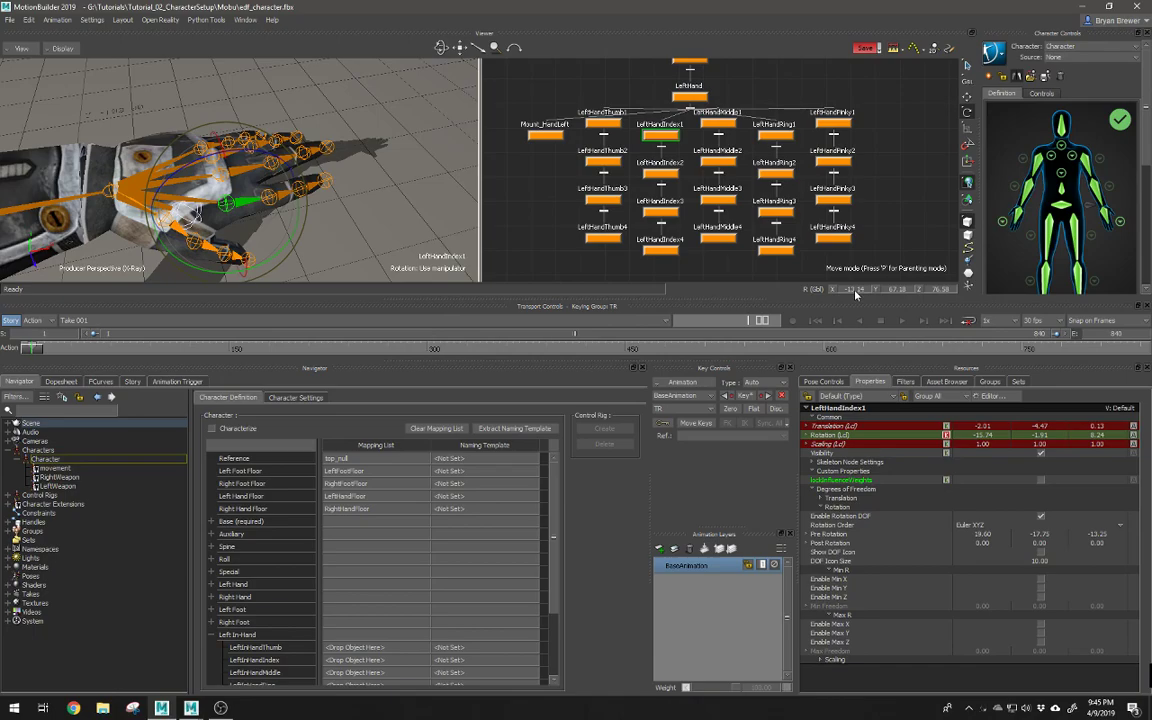
left_click(851, 289)
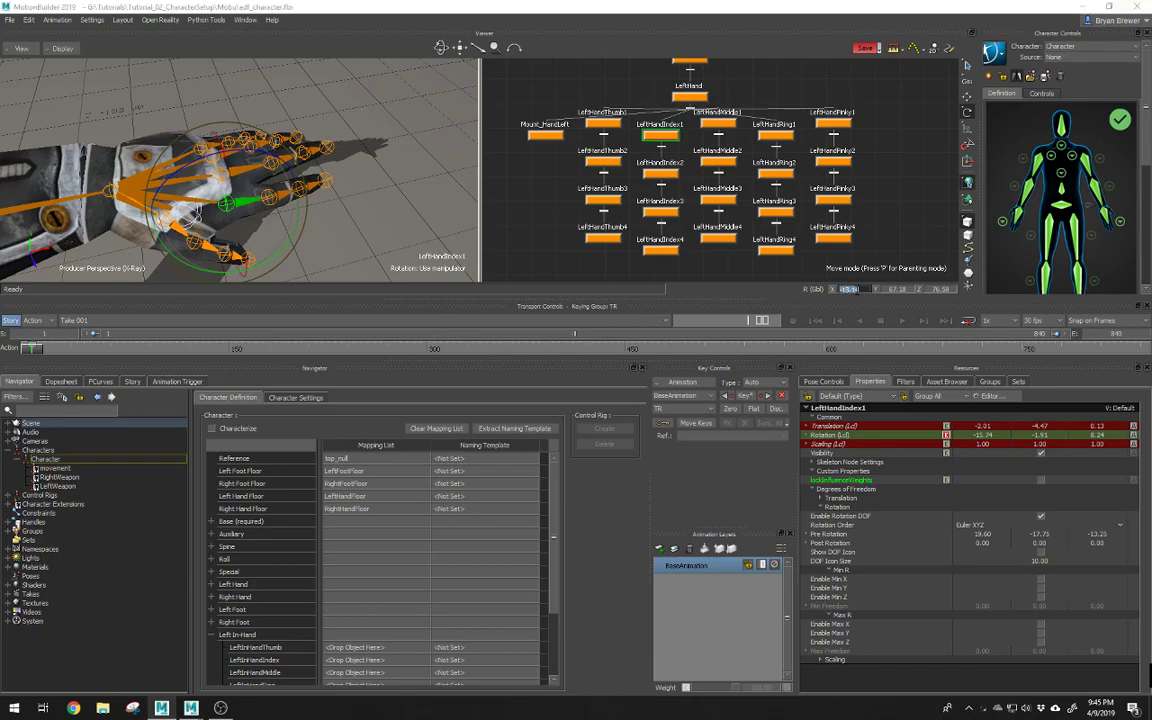
type("0")
key("Return")
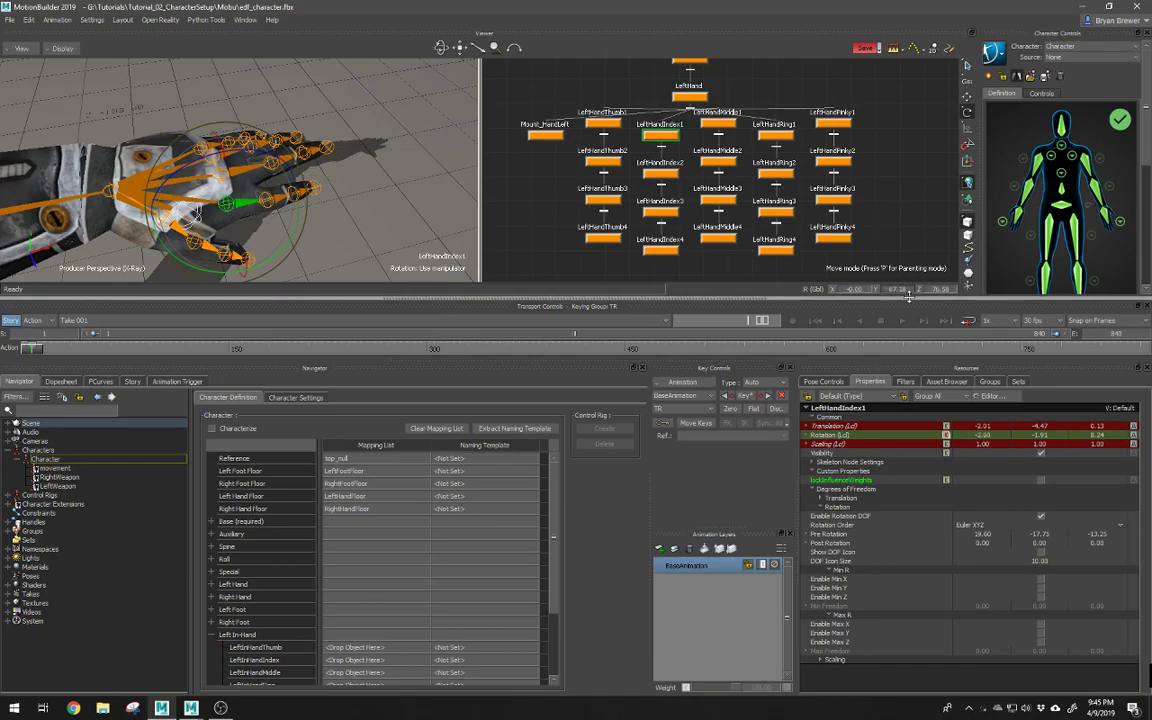
left_click(908, 291)
type("0")
key("Return")
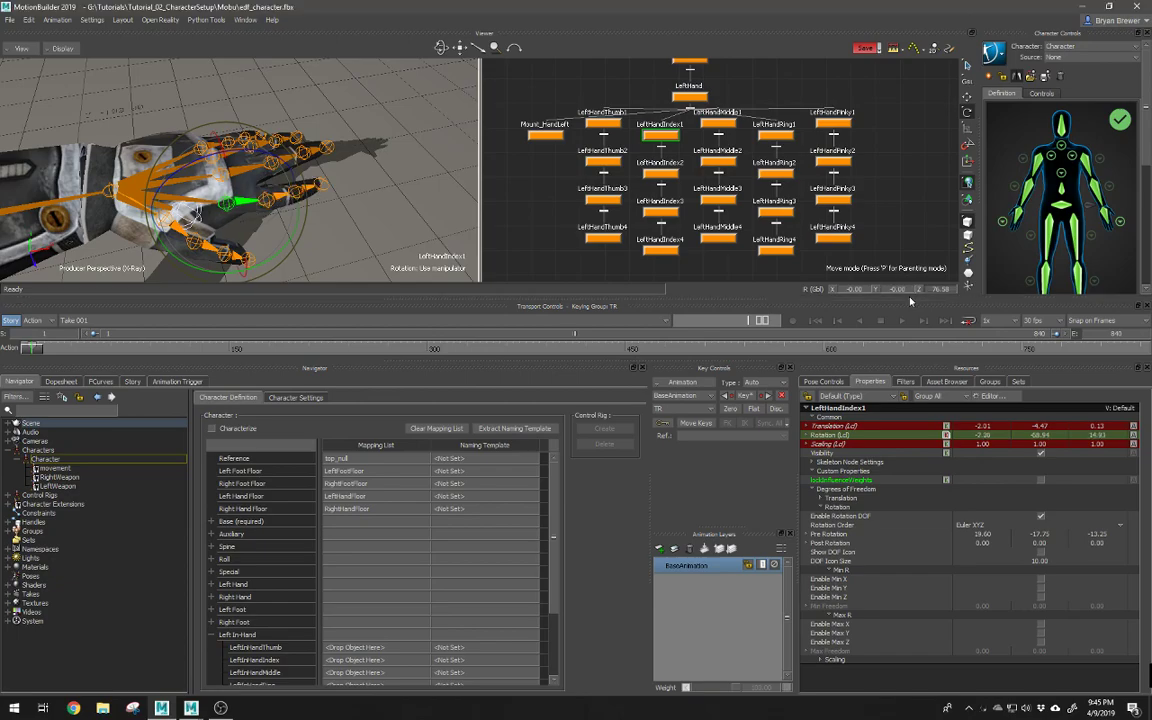
key("Tab")
type("0")
key("Return")
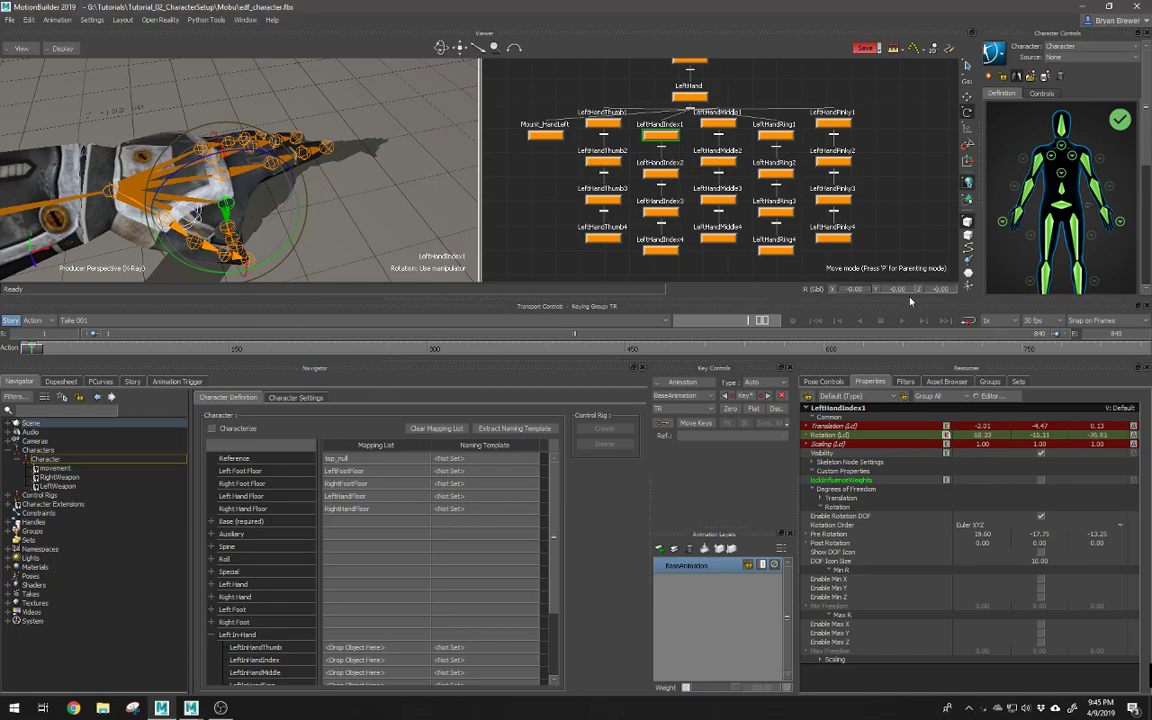
Step: Switch the perspective view from X-ray to the normal display mode
mouse_move(380, 174)
left_mouse_down("alt")
mouse_move(149, 70)
mouse_move(290, 119)
mouse_move(232, 140)
mouse_move(235, 165)
mouse_move(257, 167)
mouse_move(232, 203)
mouse_move(276, 197)
mouse_move(259, 136)
left_mouse_up("alt")
key("ctrl+a")
key("ctrl+a")
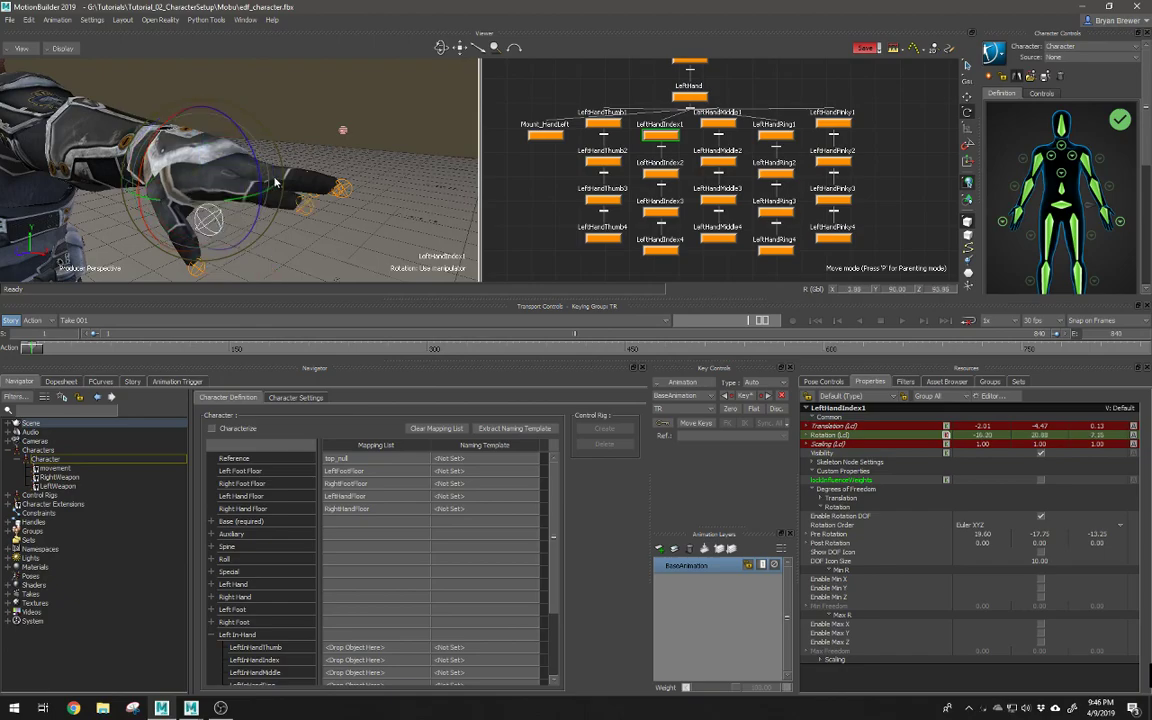
left_click_drag(343, 160, 440, 262, "alt")
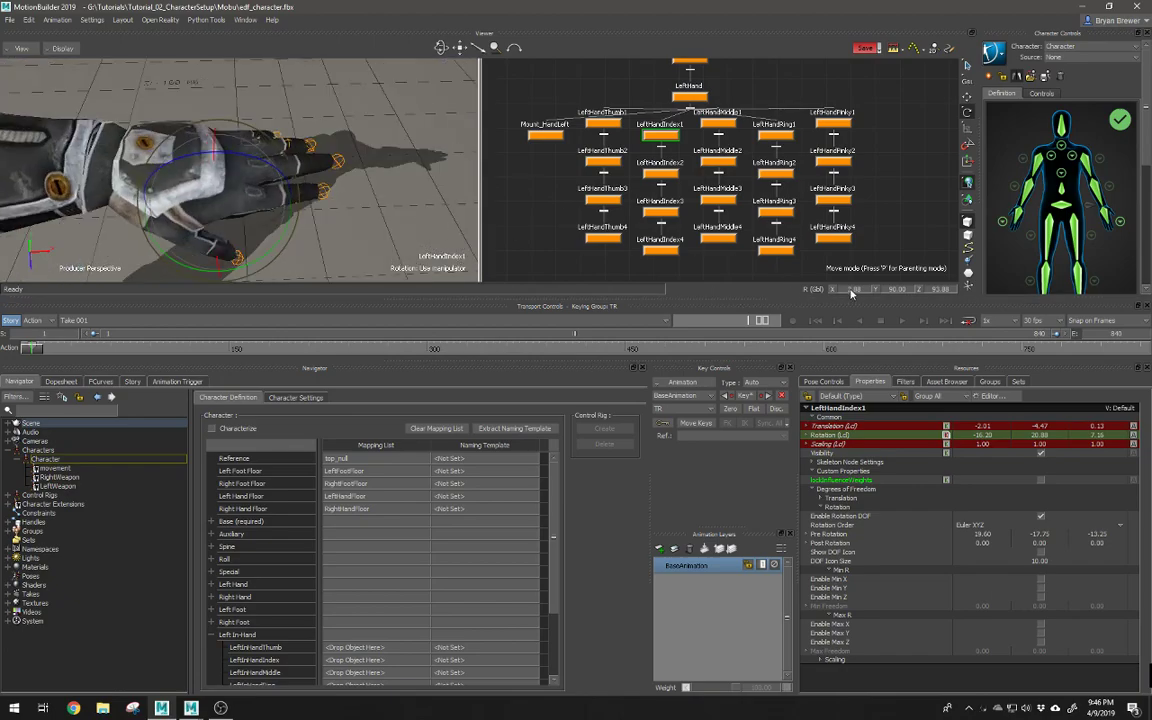
Step: Set the left index finger's first joint to a global rotation of 0 on X and 90 on Z, and check the finger's direction
left_click(850, 289)
type("0")
key("Return")
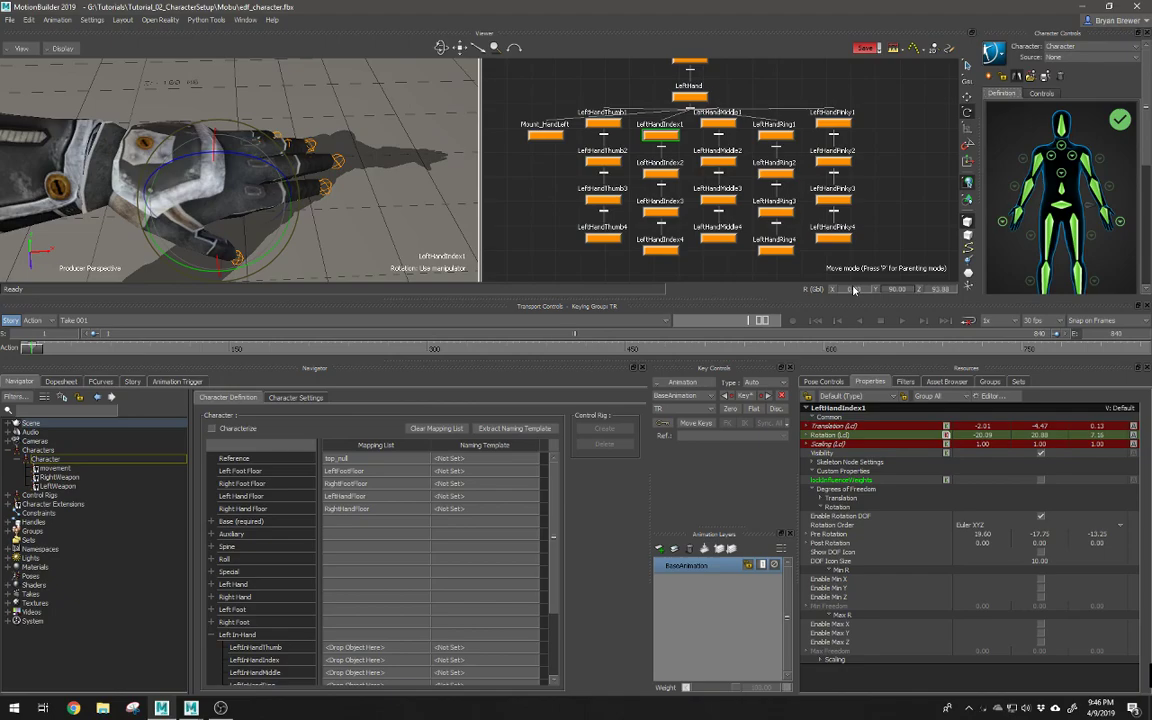
double_click(943, 290)
type("90")
key("Return")
left_click_drag(380, 61, 275, 52, "alt")
right_click_drag(275, 52, 338, 68, "alt")
left_click_drag(338, 68, 345, 146, "alt")
Step: Select the left middle finger's first joint and set its global rotation to -90 on X and 90 on Y
left_click(722, 122)
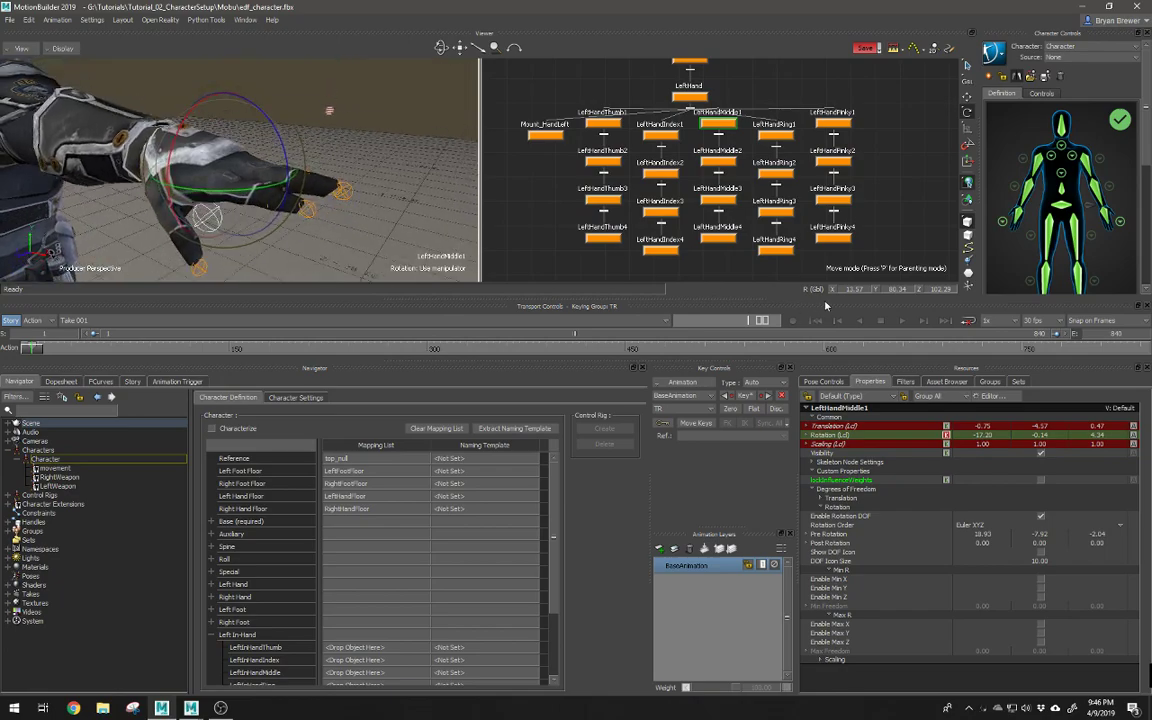
left_click(860, 289)
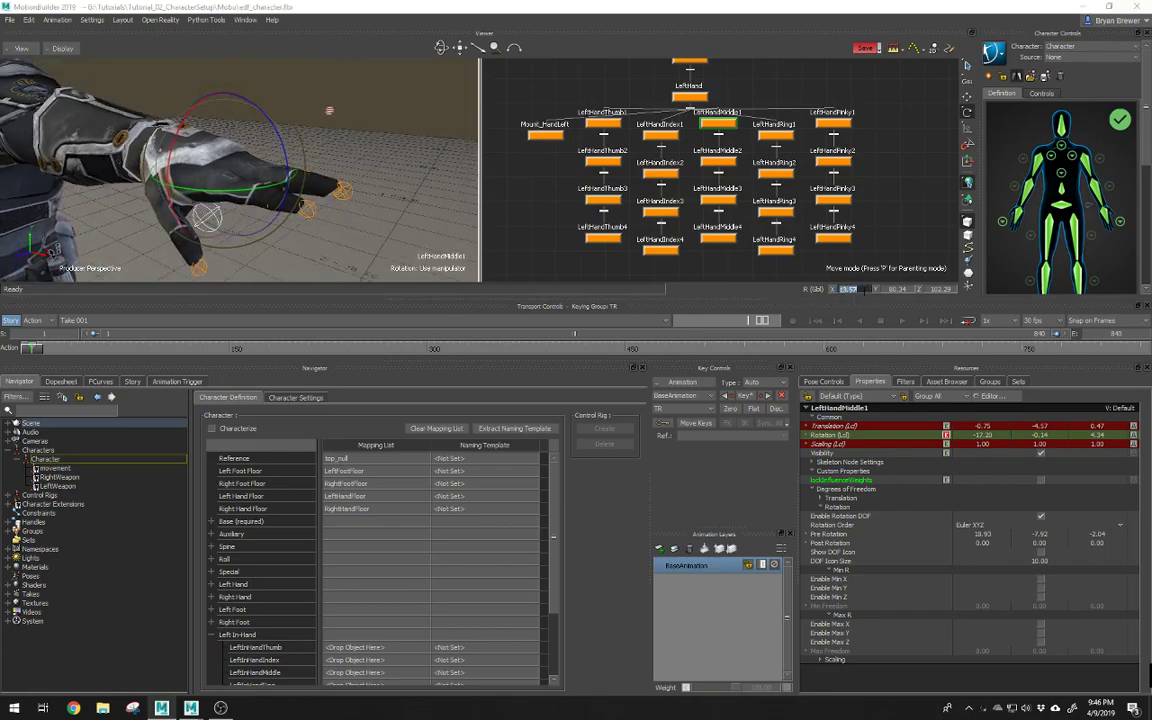
type("0")
key("Return")
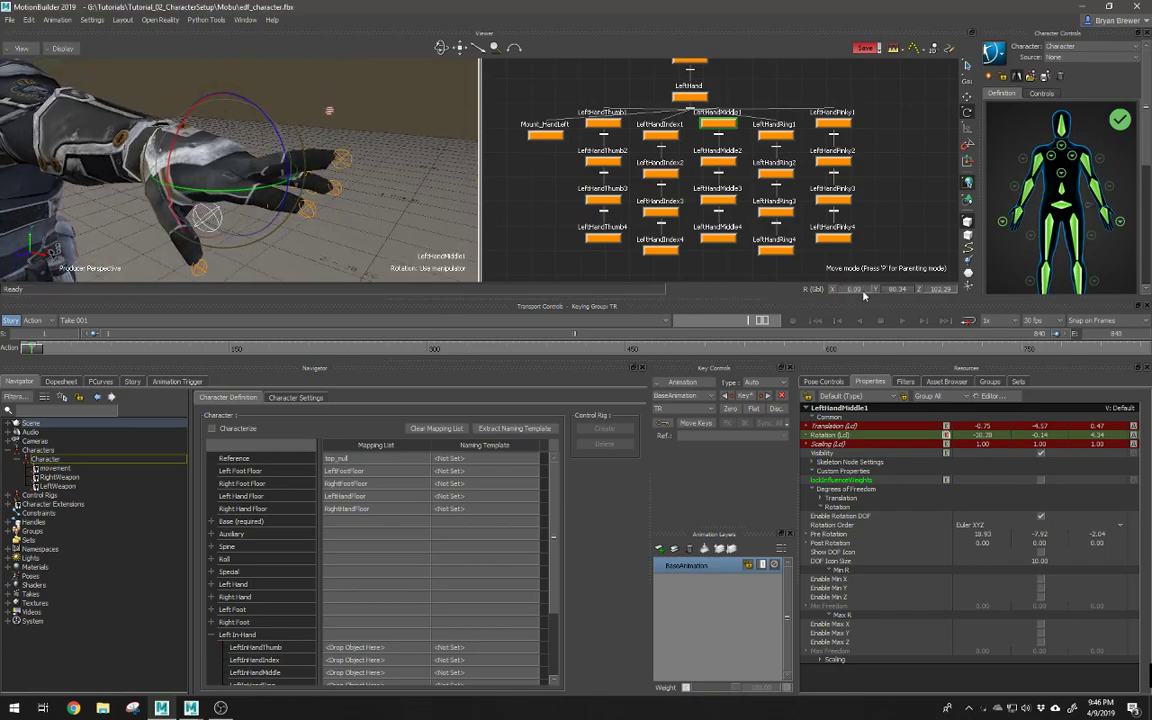
key("Tab")
type("90")
key("Return")
double_click(863, 293)
type("-90")
key("Return")
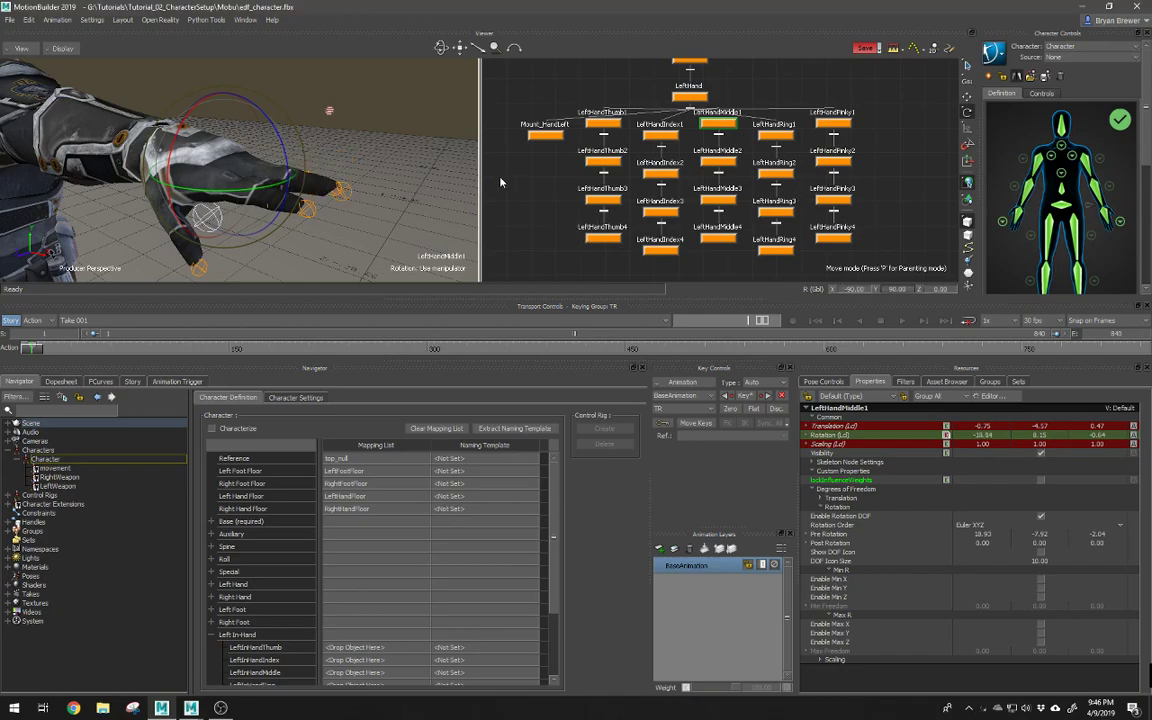
Step: Select the left ring finger's first joint and set its global rotation to -90 on X and 90 on Y
left_click_drag(293, 185, 292, 218, "alt")
left_click(778, 135)
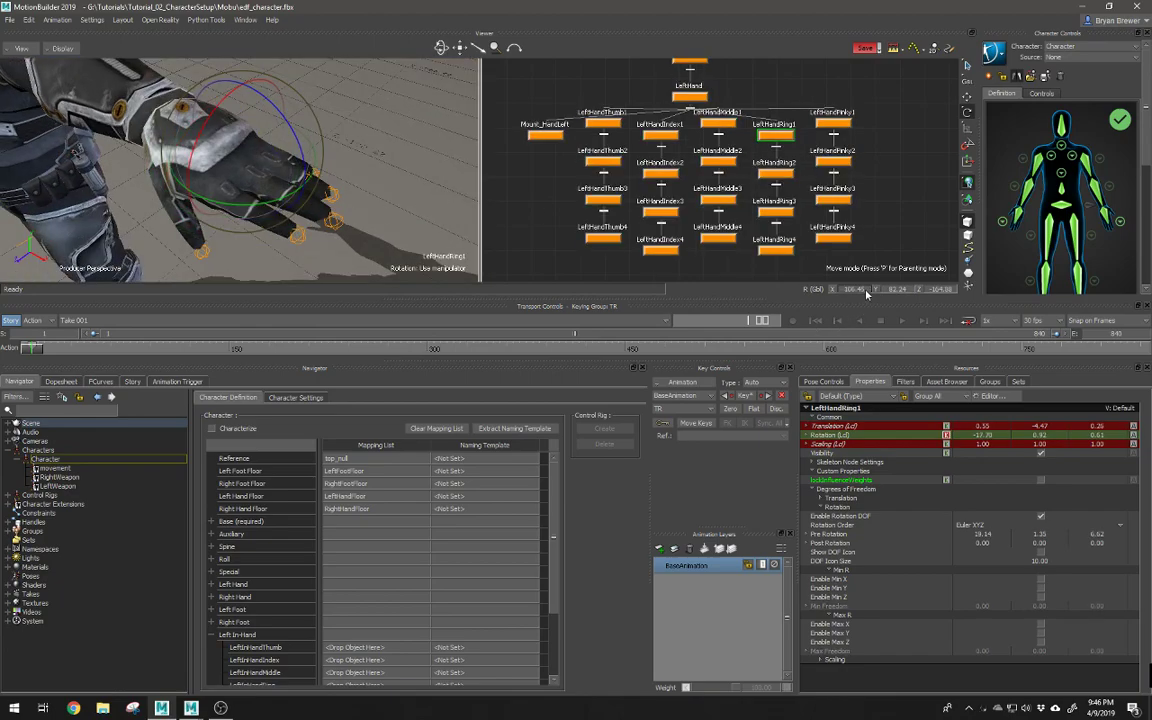
left_click(858, 289)
type("-90")
key("Return")
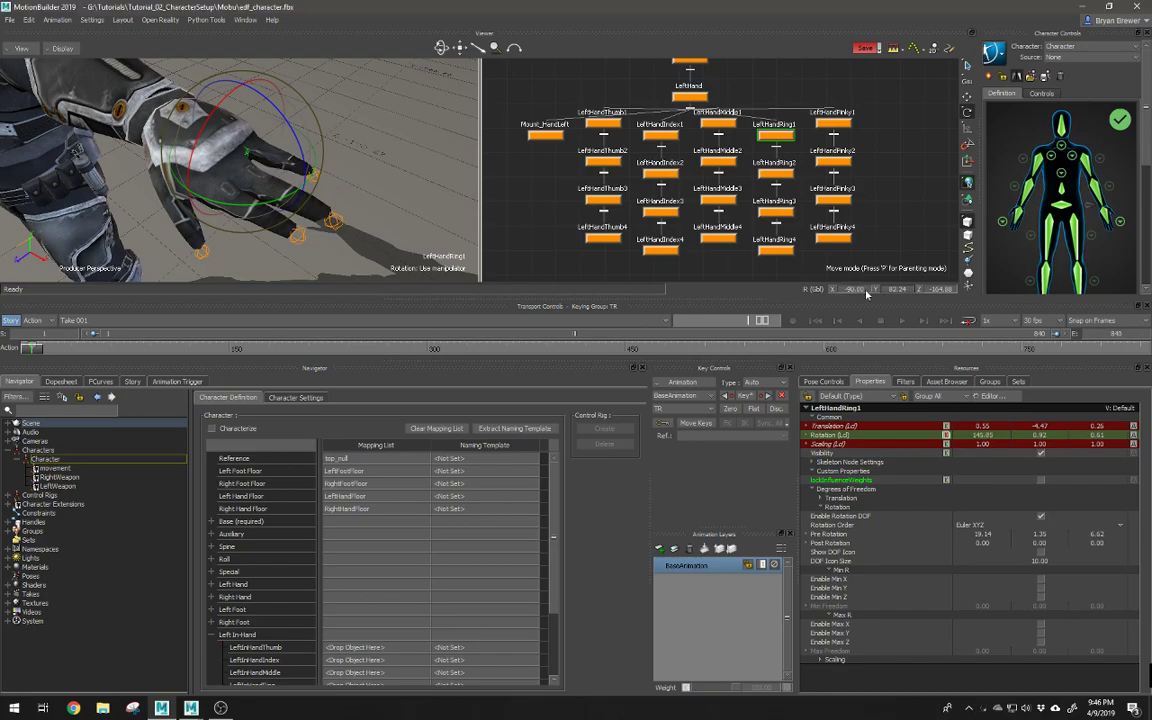
key("Tab")
type("90")
key("Return")
left_click(866, 290)
type("-90")
key("Return")
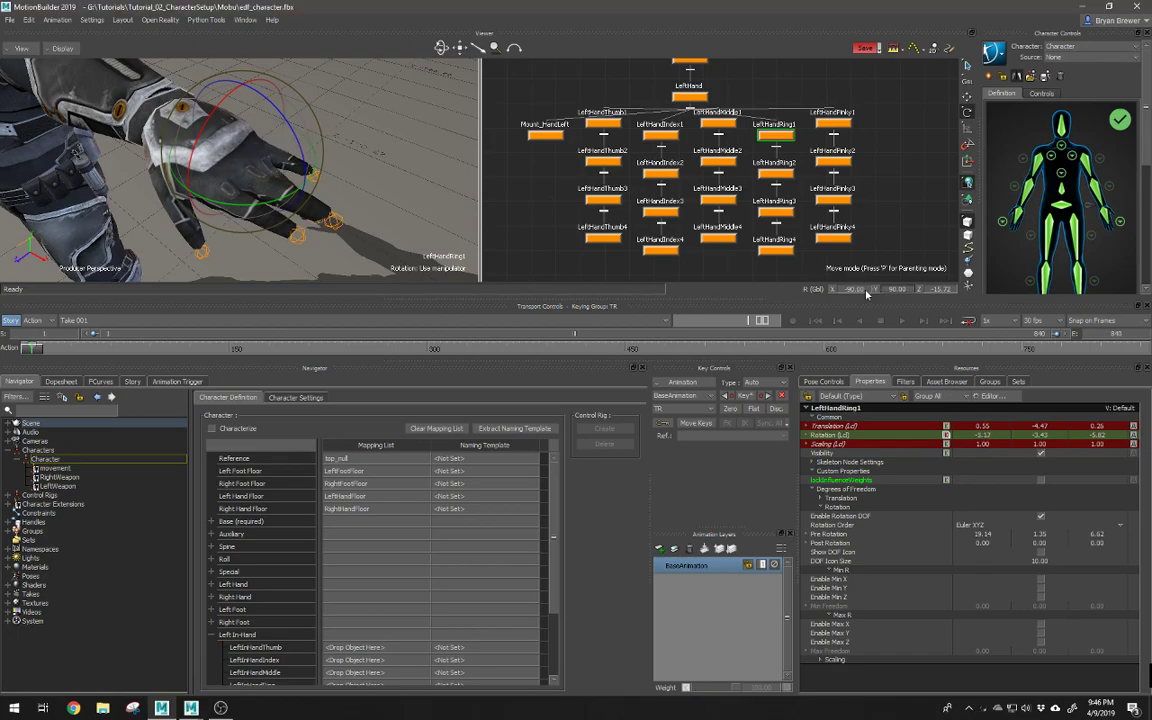
Step: Enter 90 for the left ring joint's global X rotation, and rotate the joint freehand to line the finger up with its neighbours
left_click(866, 291)
type("90")
key("Return")
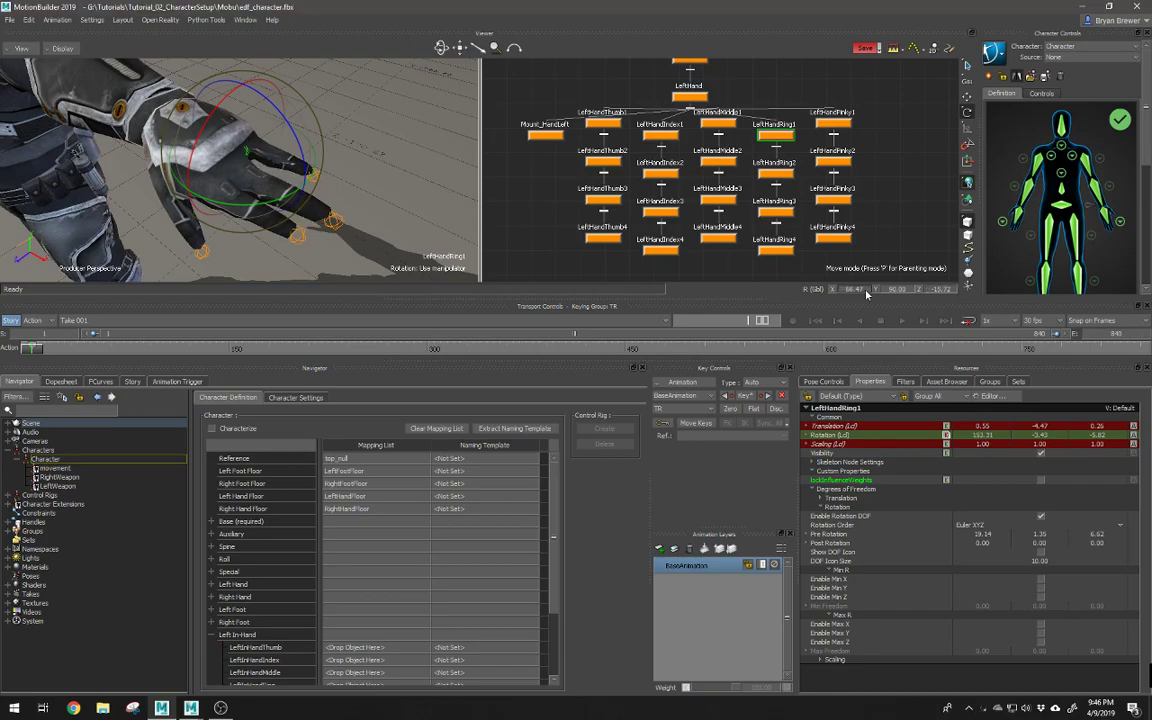
left_click_drag(330, 196, 279, 190, "alt")
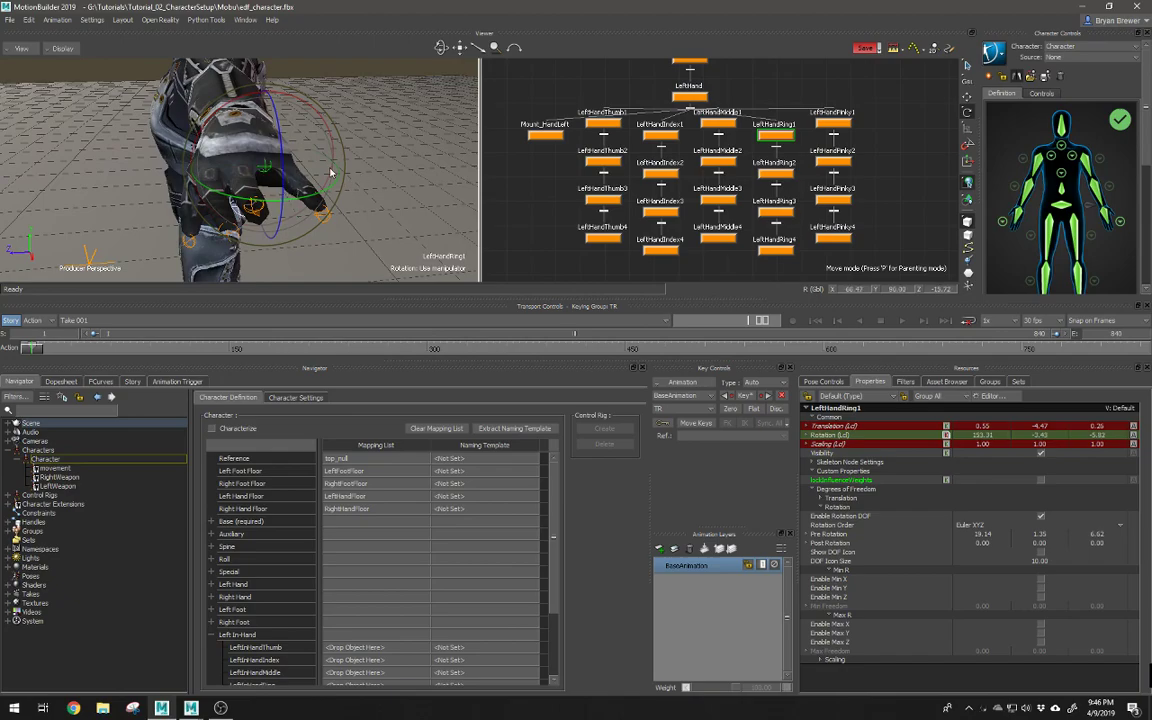
left_click_drag(284, 176, 251, 46)
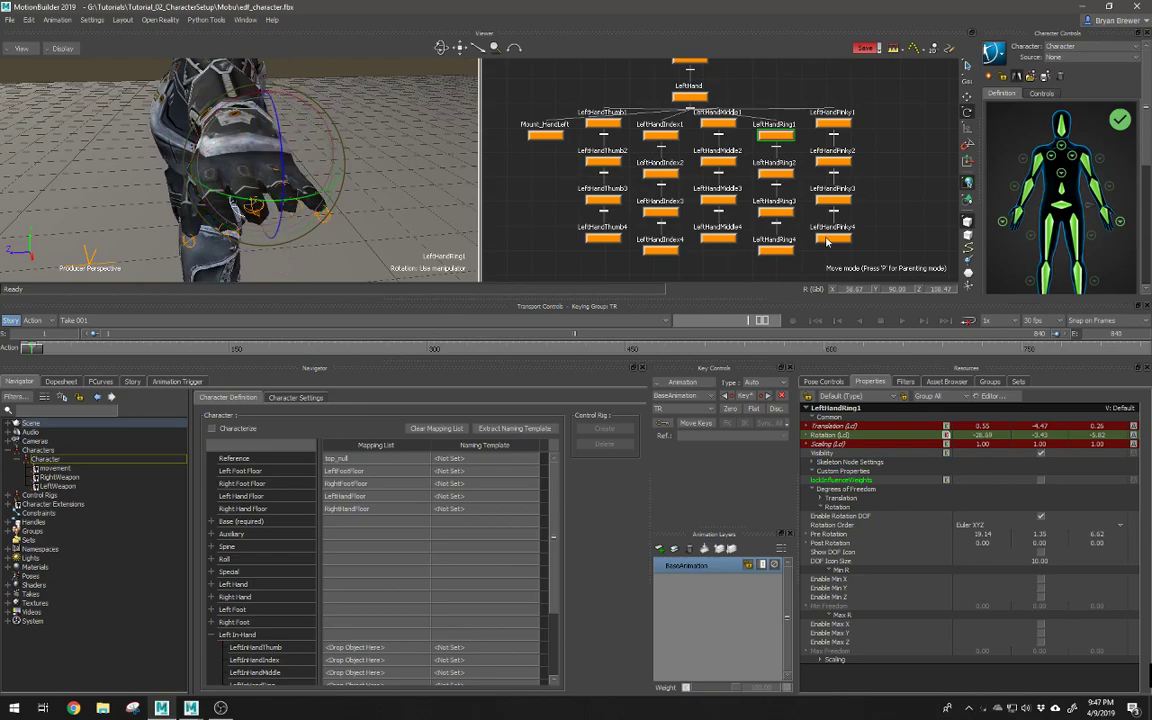
left_click_drag(290, 192, 308, 116, "alt")
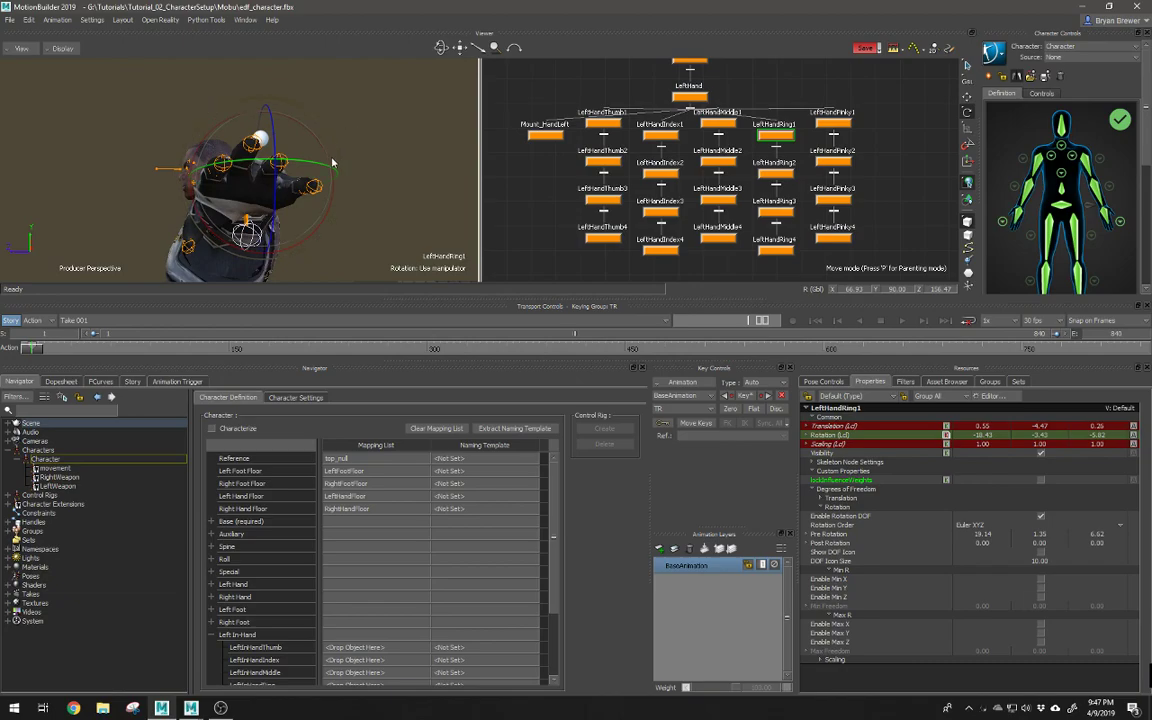
Step: Select the left thumb's first joint and switch the transform reference from global to local
left_click_drag(304, 178, 548, 193, "alt")
left_click(611, 123)
left_click_drag(375, 136, 345, 145, "alt")
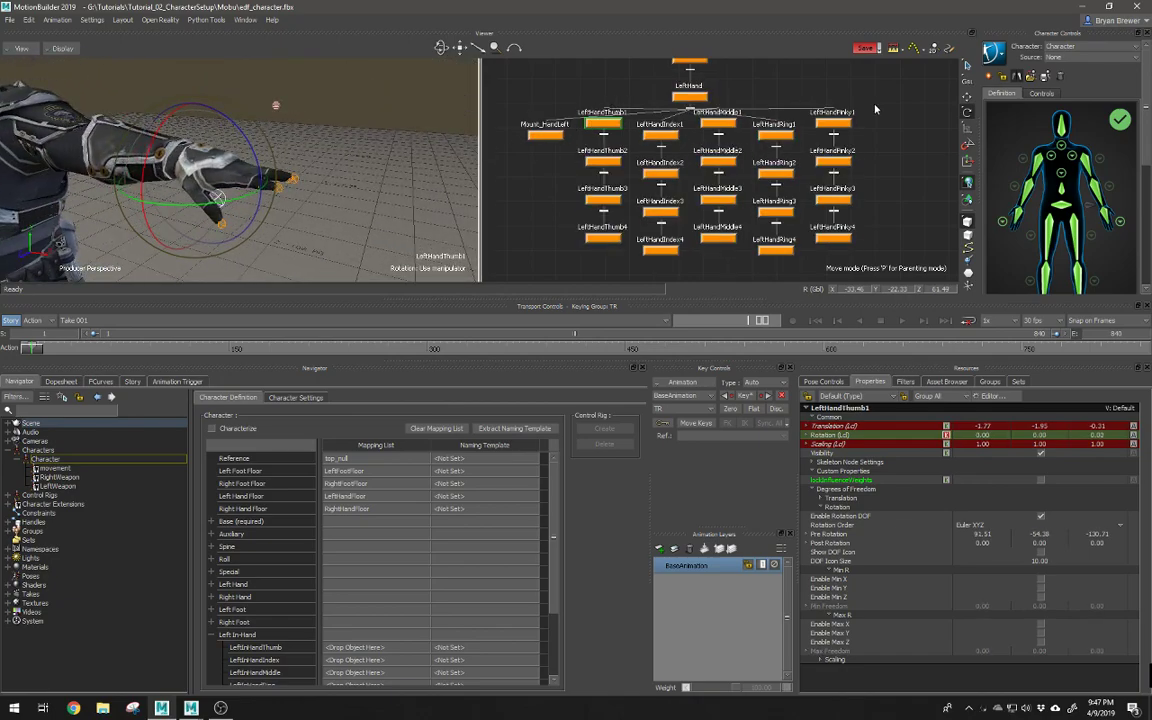
right_click(967, 65)
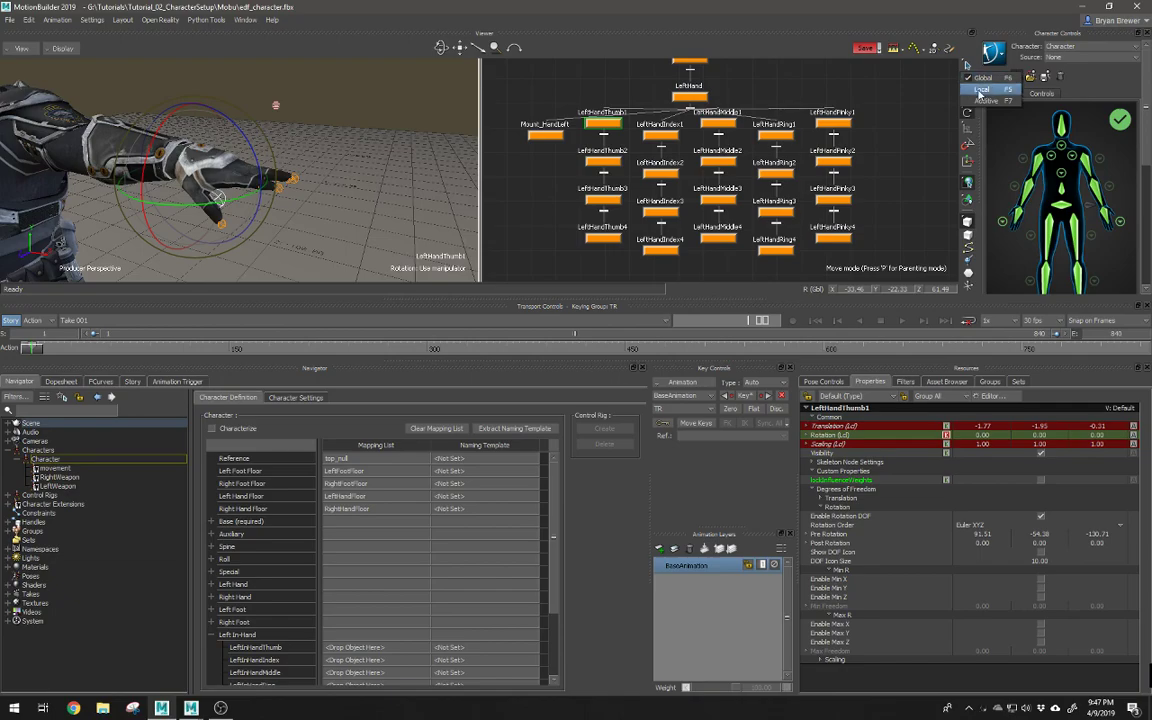
left_click(979, 92)
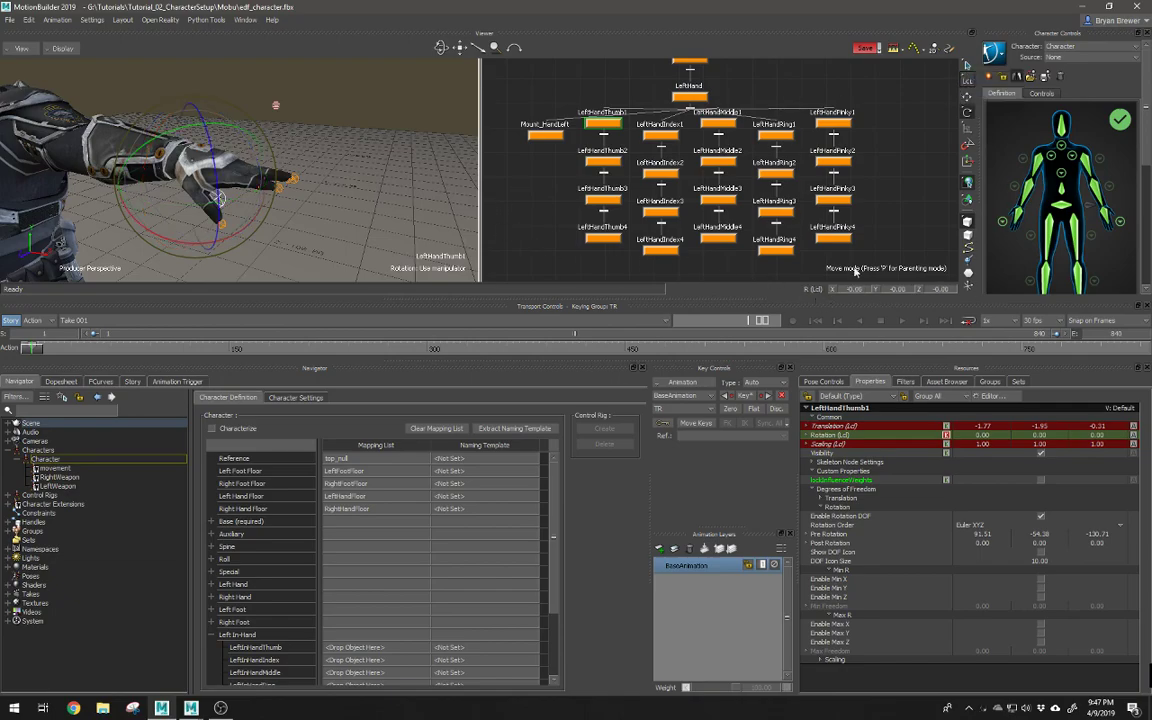
Step: Select the first joints of the left index, middle, ring and pinky fingers and set their local rotation to 0 on X, Y and Z
left_click(661, 136)
left_click(720, 122, "shift")
left_click(770, 137, "shift")
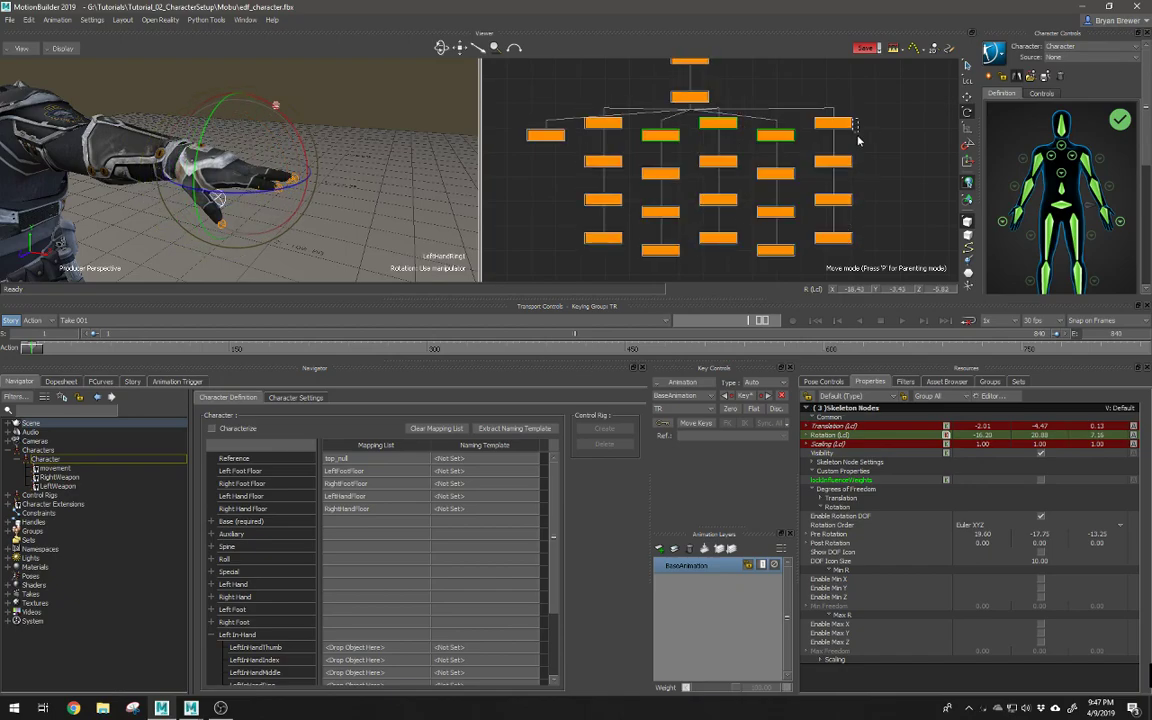
left_click(834, 124, "shift")
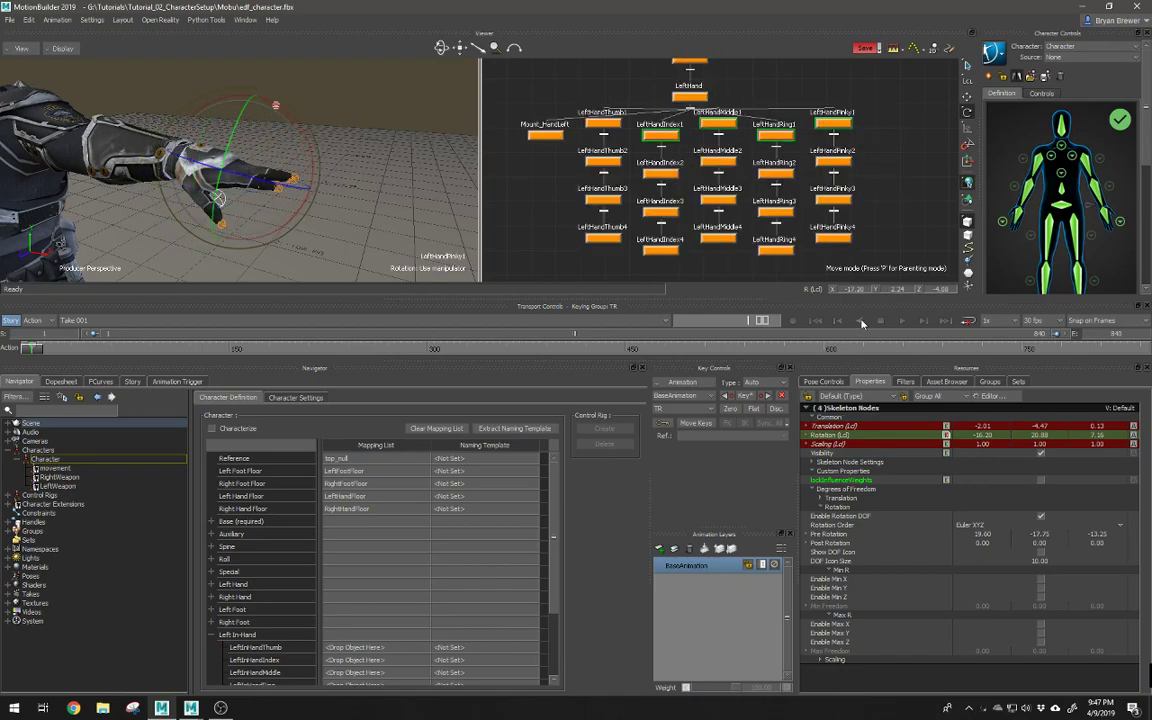
double_click(857, 290)
type("0")
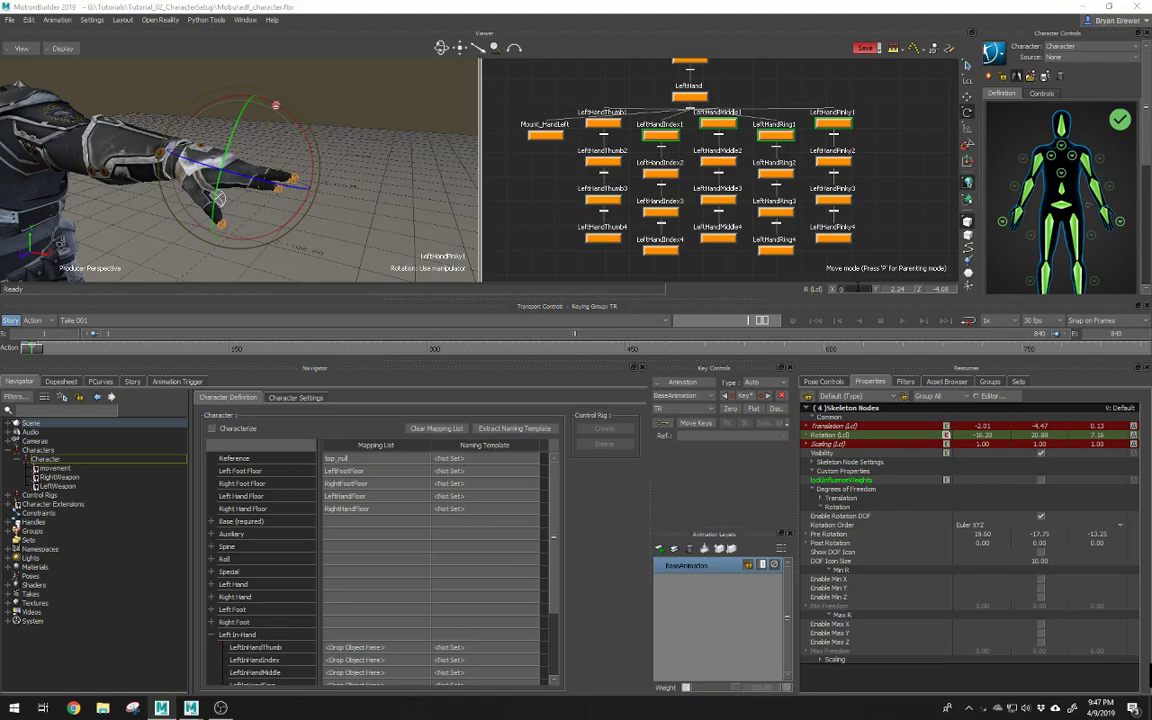
key("Tab")
type("0")
key("Tab")
type("0")
key("Return")
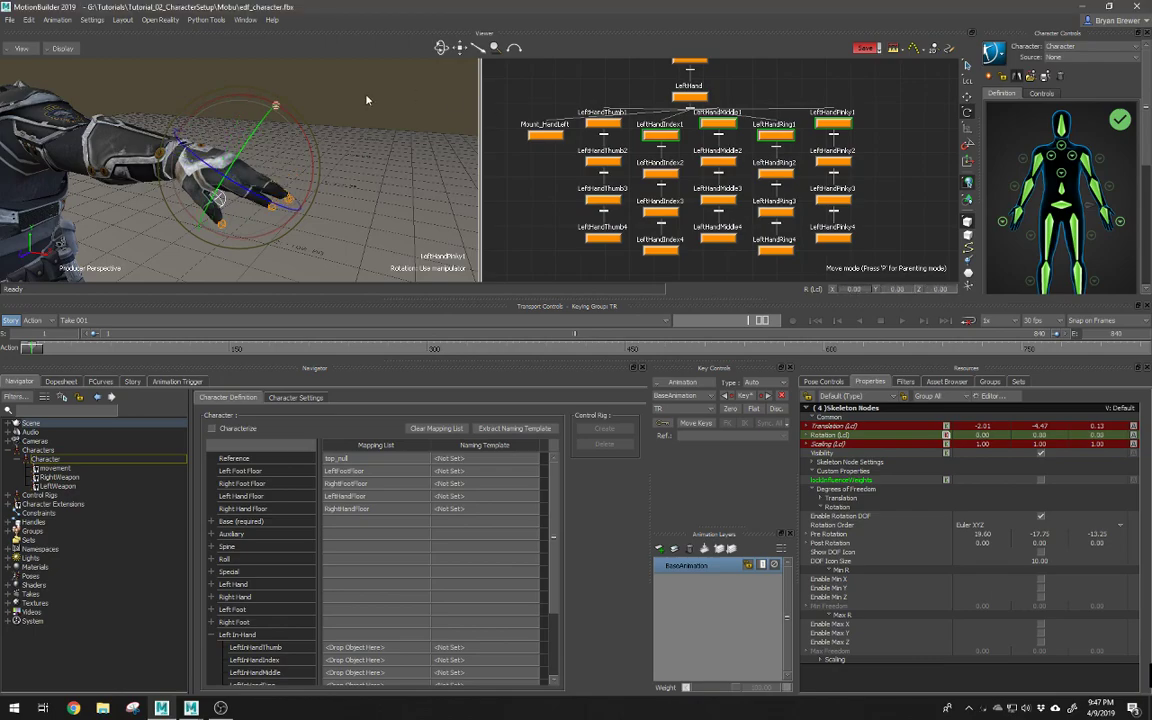
Step: Undo the last rotation change on the left finger joints and clear the selection
left_click_drag(378, 161, 357, 205, "alt")
key("ctrl+z")
left_click_drag(276, 187, 286, 224, "alt")
left_click(341, 188)
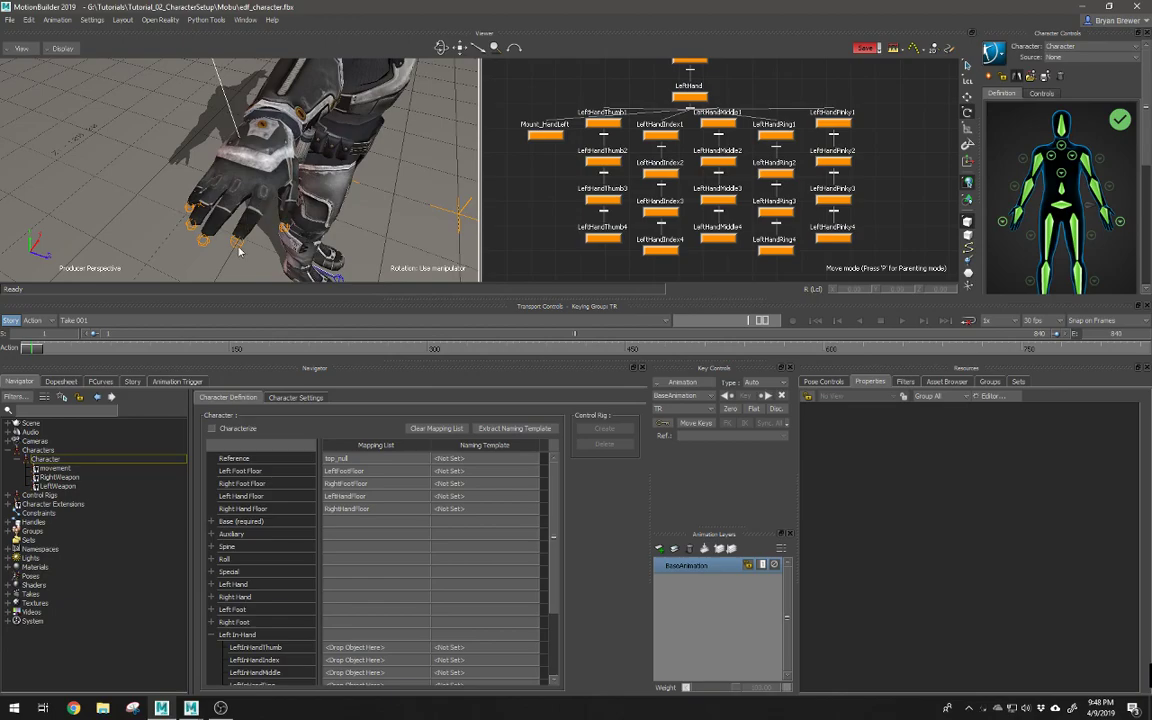
Step: Check the whole character's stance pose and characterize it as a biped
left_click_drag(258, 168, 339, 175, "alt")
right_click_drag(339, 175, 285, 145, "alt")
middle_click_drag(285, 145, 285, 203, "alt")
left_click_drag(285, 203, 310, 168, "alt")
right_click_drag(310, 168, 279, 128, "alt")
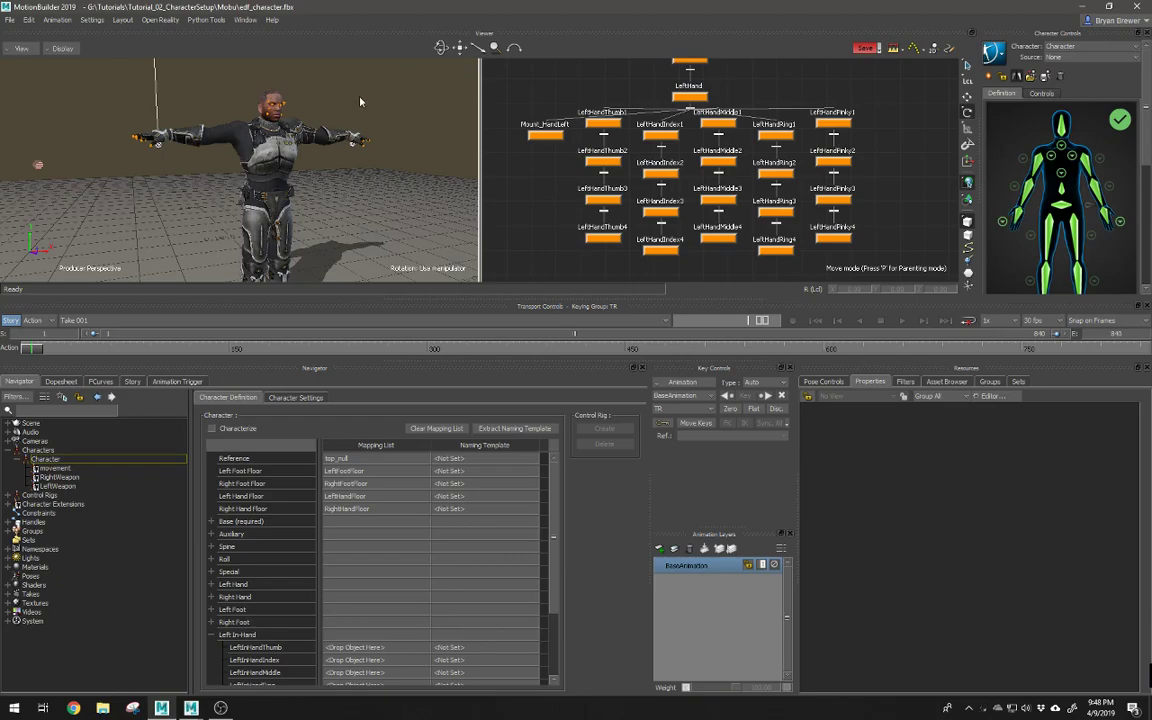
right_click_drag(393, 77, 285, 109, "alt")
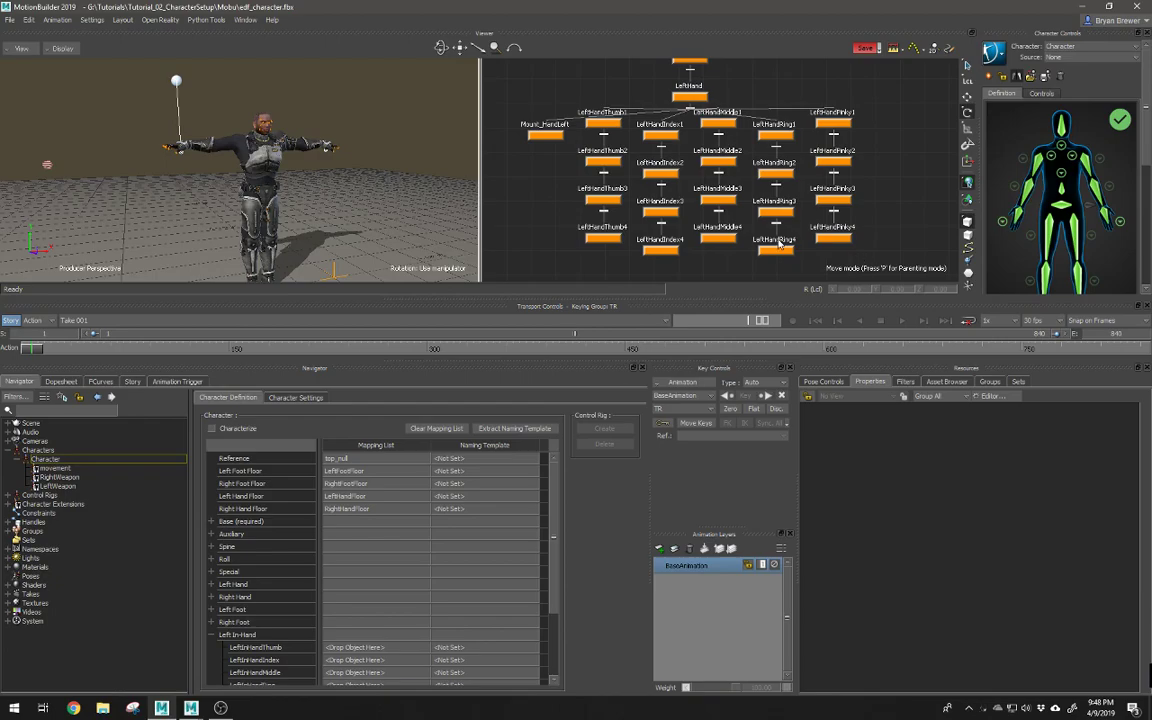
right_click_drag(410, 132, 386, 129, "alt")
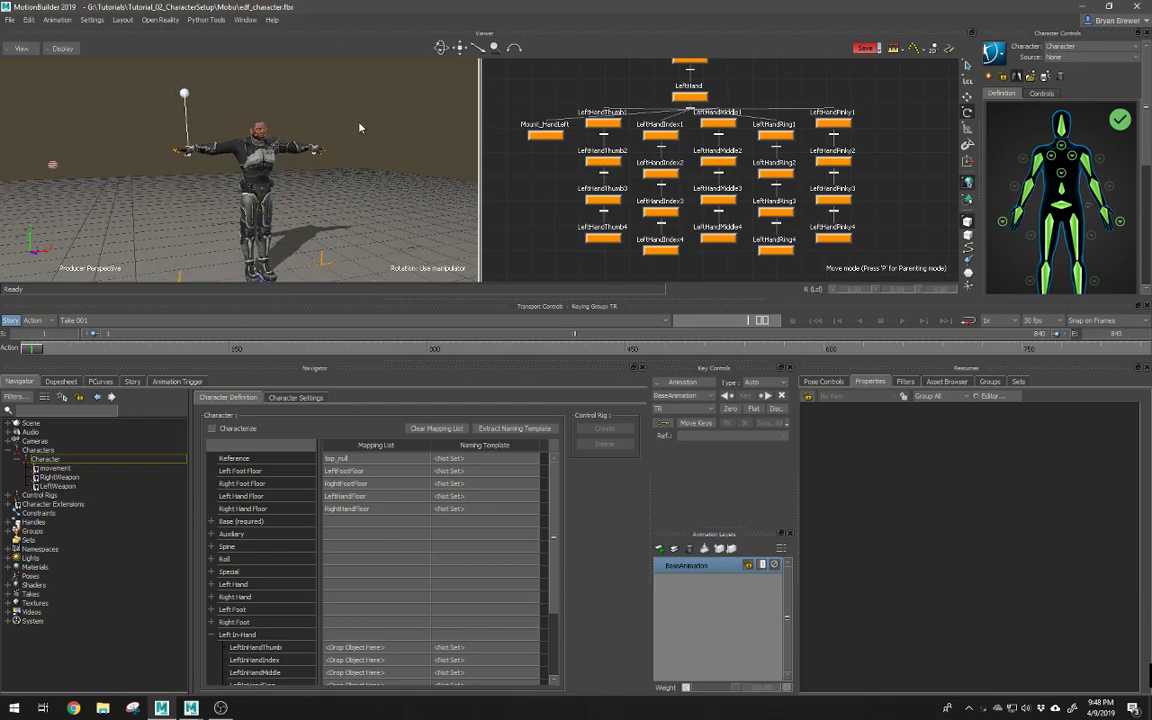
middle_click_drag(372, 135, 340, 112, "alt")
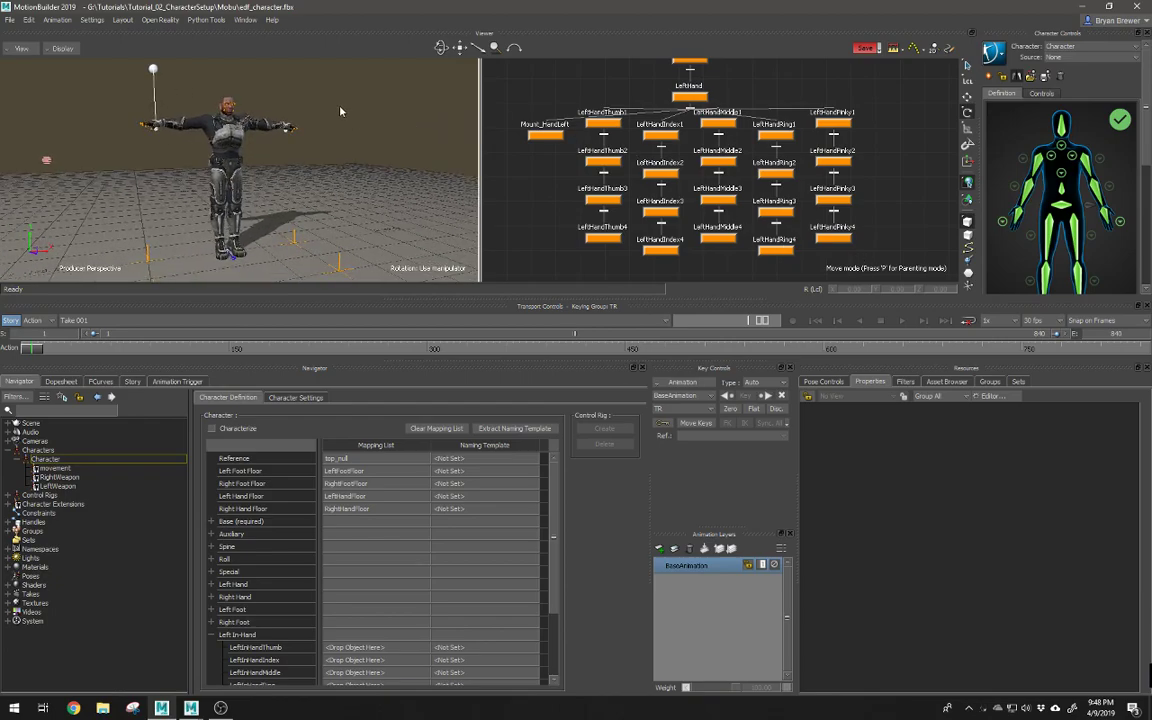
left_click(212, 429)
left_click(513, 390)
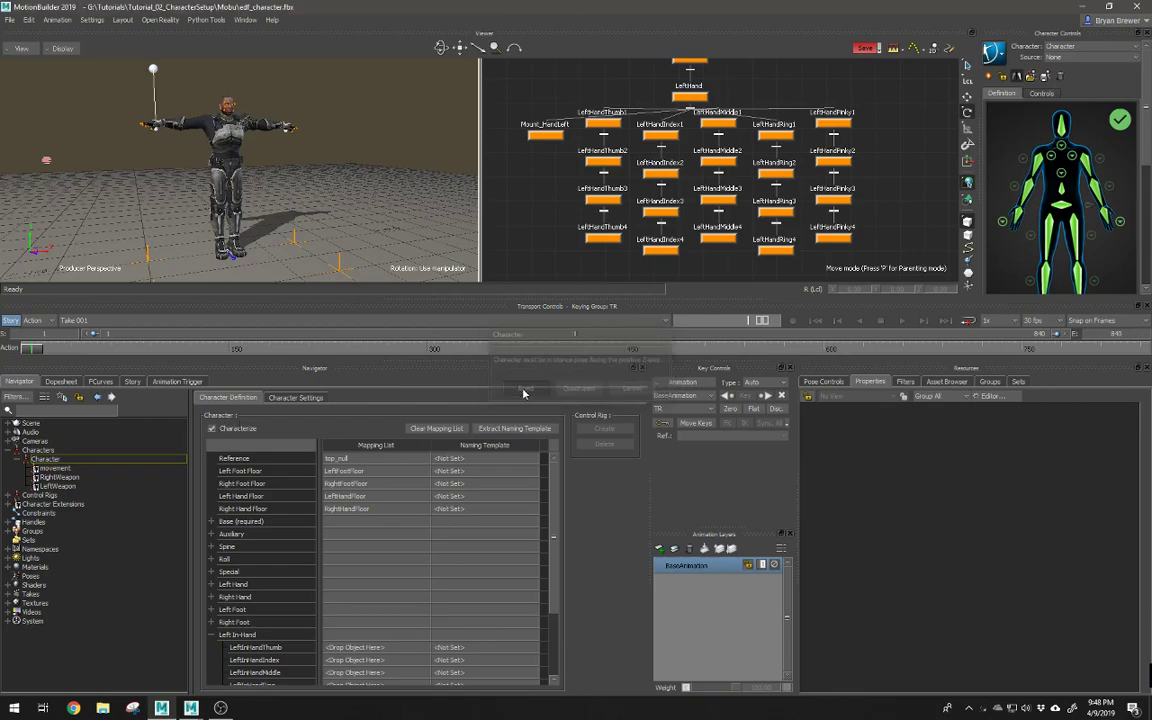
Step: Enlarge the viewer area and create a control rig for the character
left_click_drag(337, 296, 346, 384)
left_click_drag(345, 291, 394, 278, "ctrl+shift")
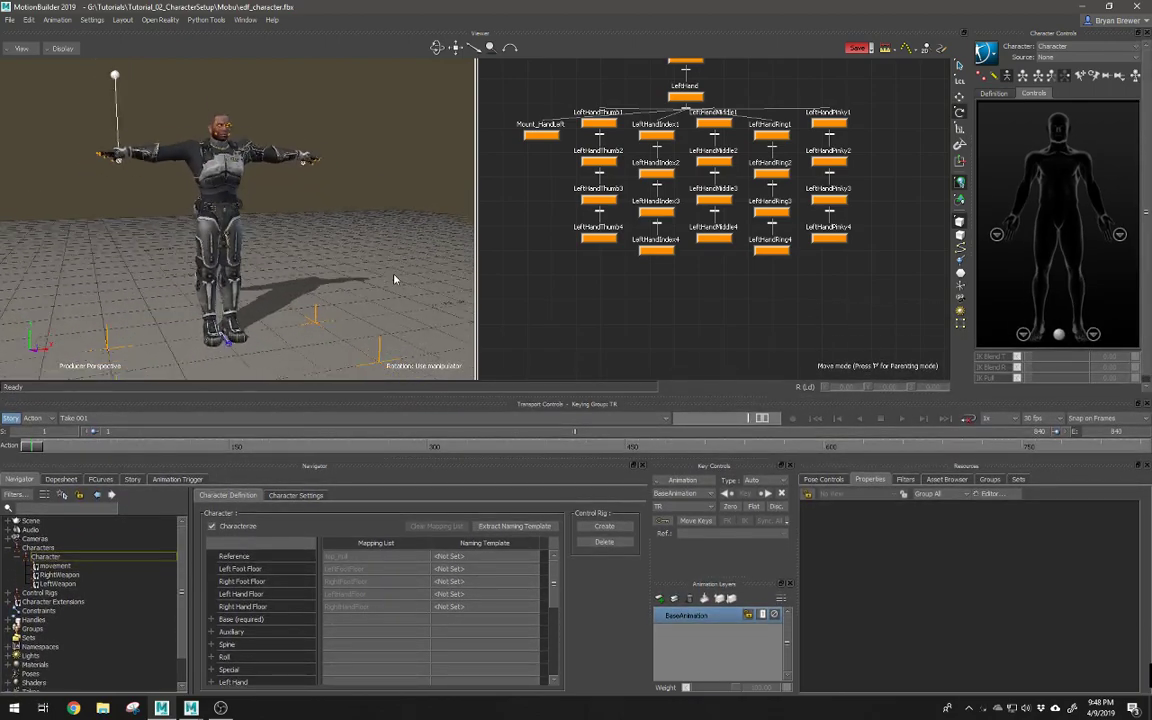
scroll(394, 278, "up", 1)
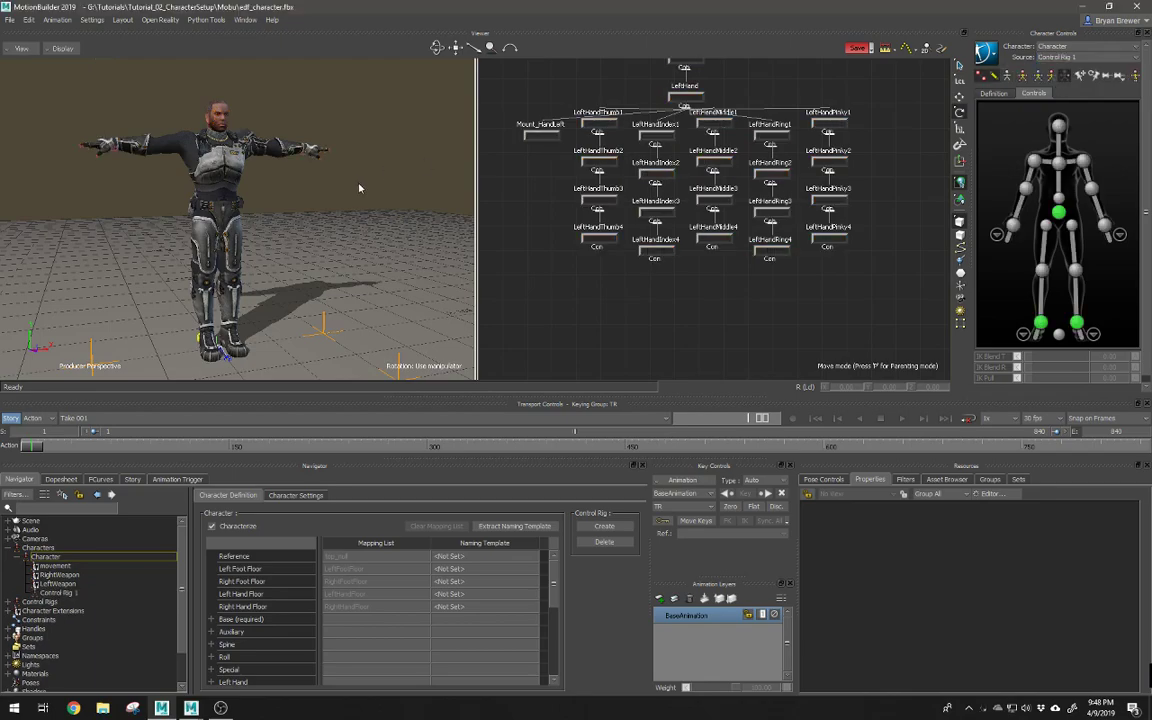
left_click_drag(360, 188, 397, 174, "ctrl+shift")
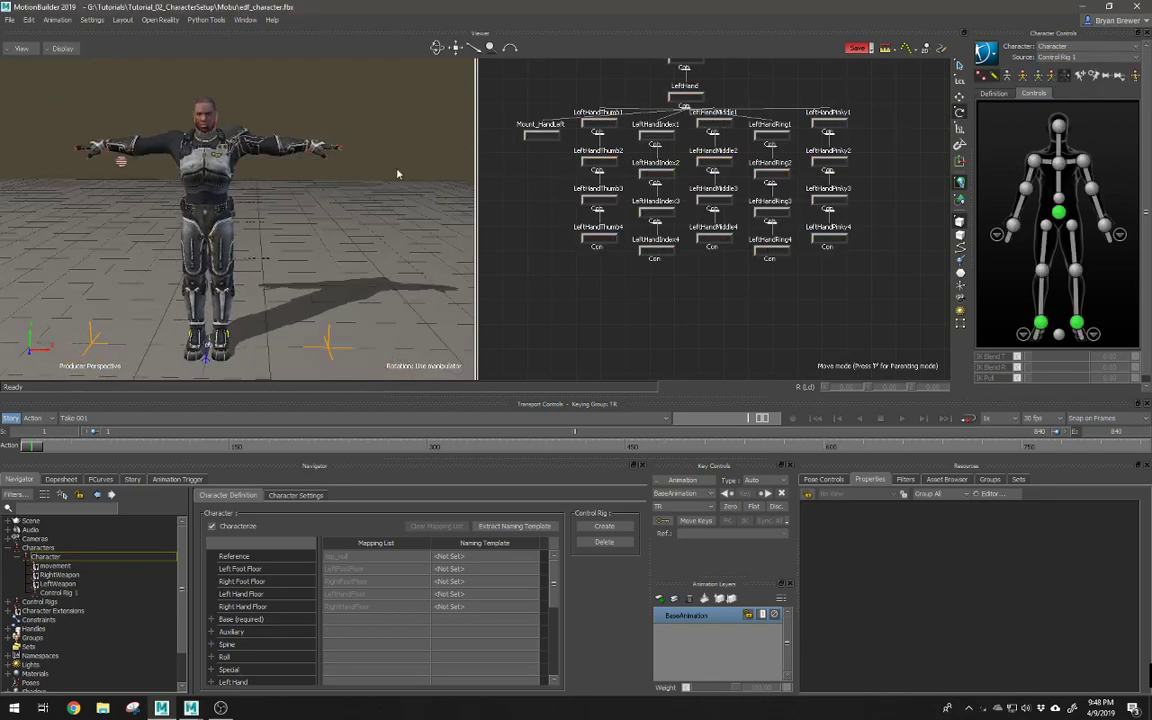
Step: Switch the control rig to Full Body mode and move the right wrist effector down beside the body
left_click(1013, 225)
key("t")
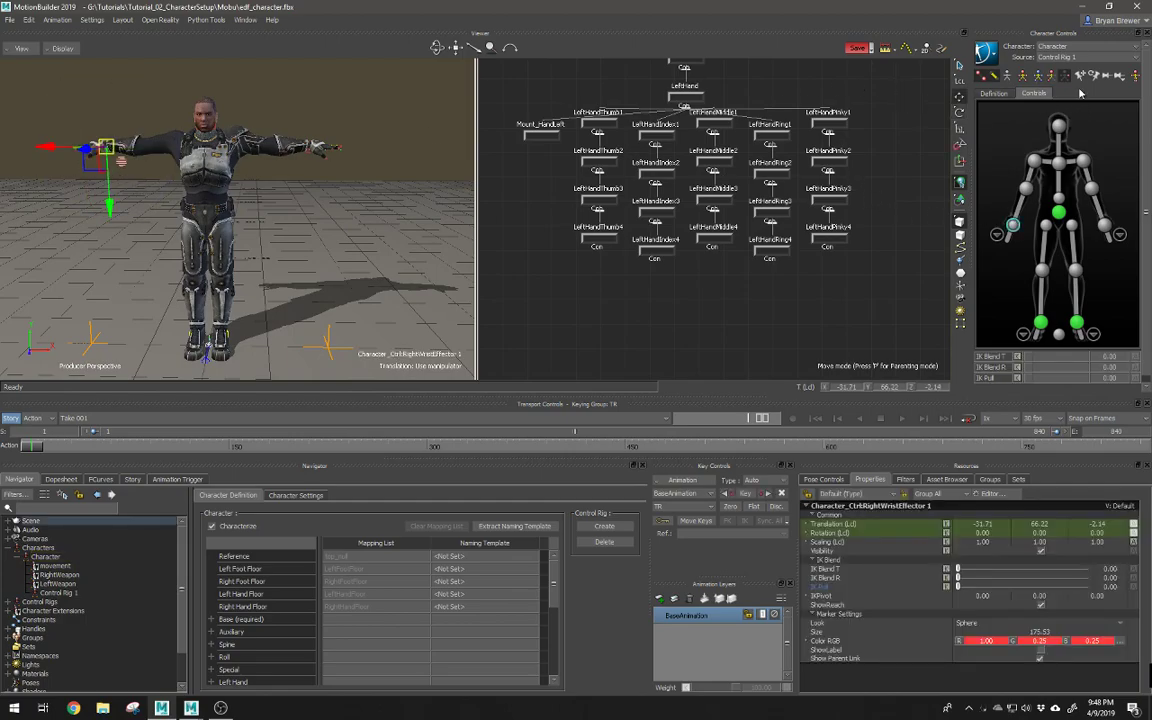
left_click(1068, 77)
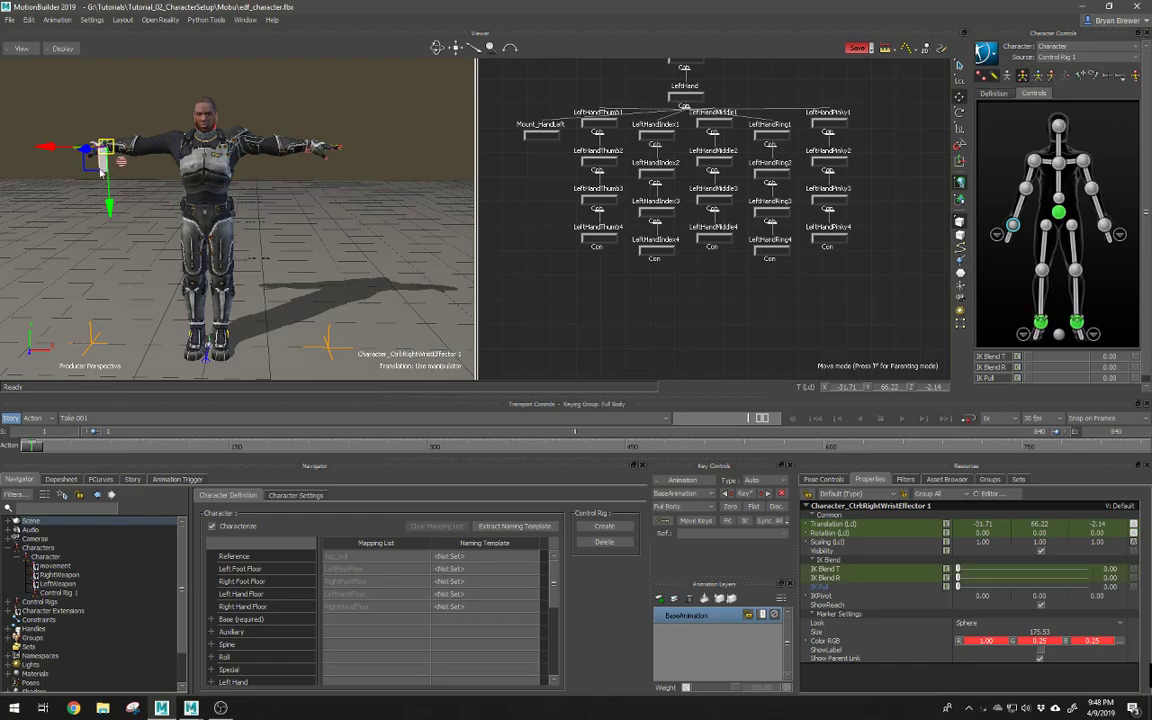
left_click_drag(97, 155, 131, 229)
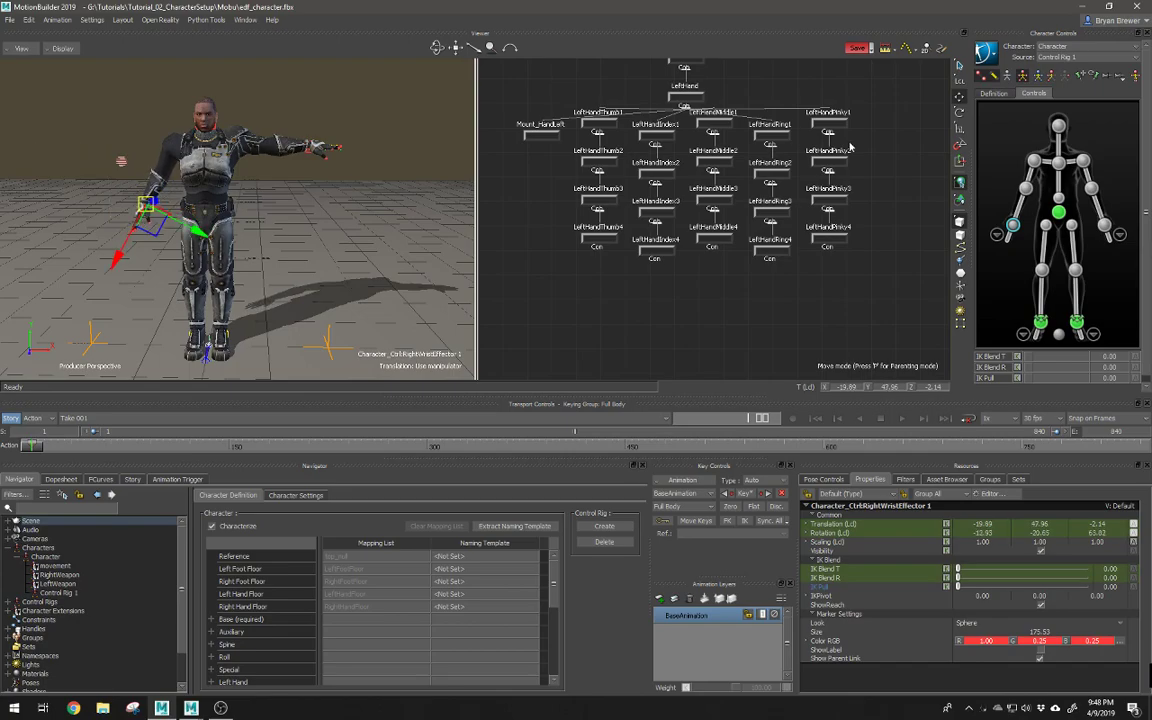
Step: Move the right shoulder effector slightly down
left_click(1034, 161)
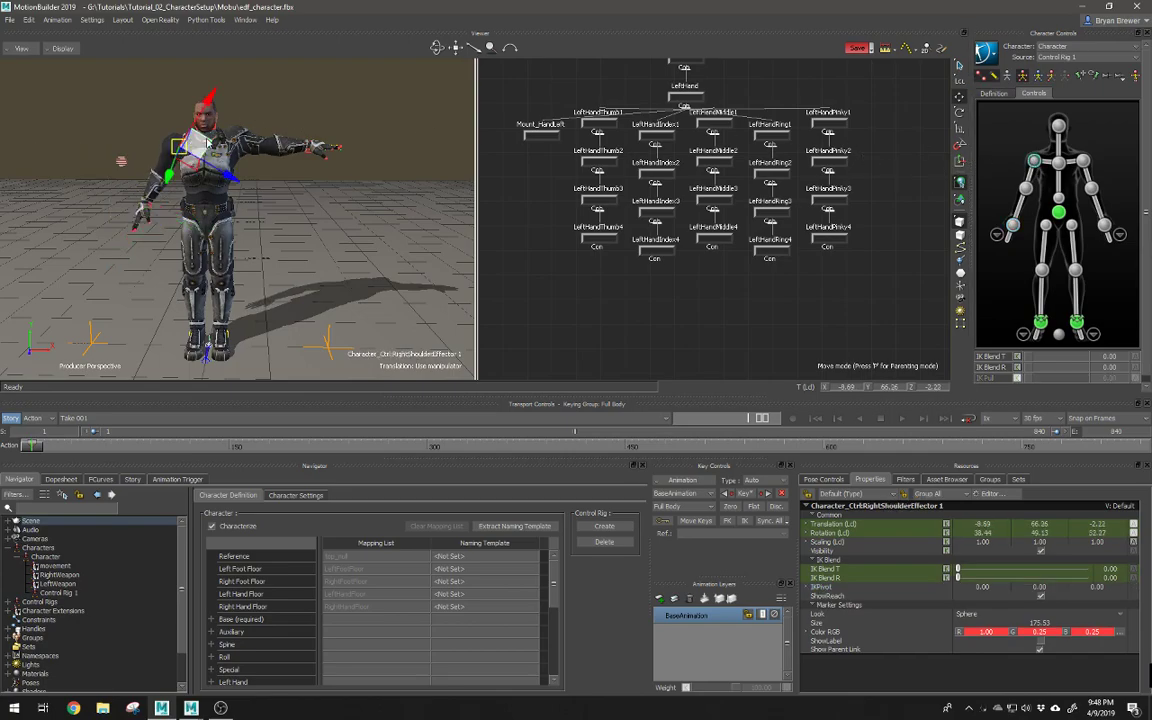
left_click_drag(205, 104, 203, 119)
scroll(240, 136, "up", 3)
scroll(286, 163, "down", 1)
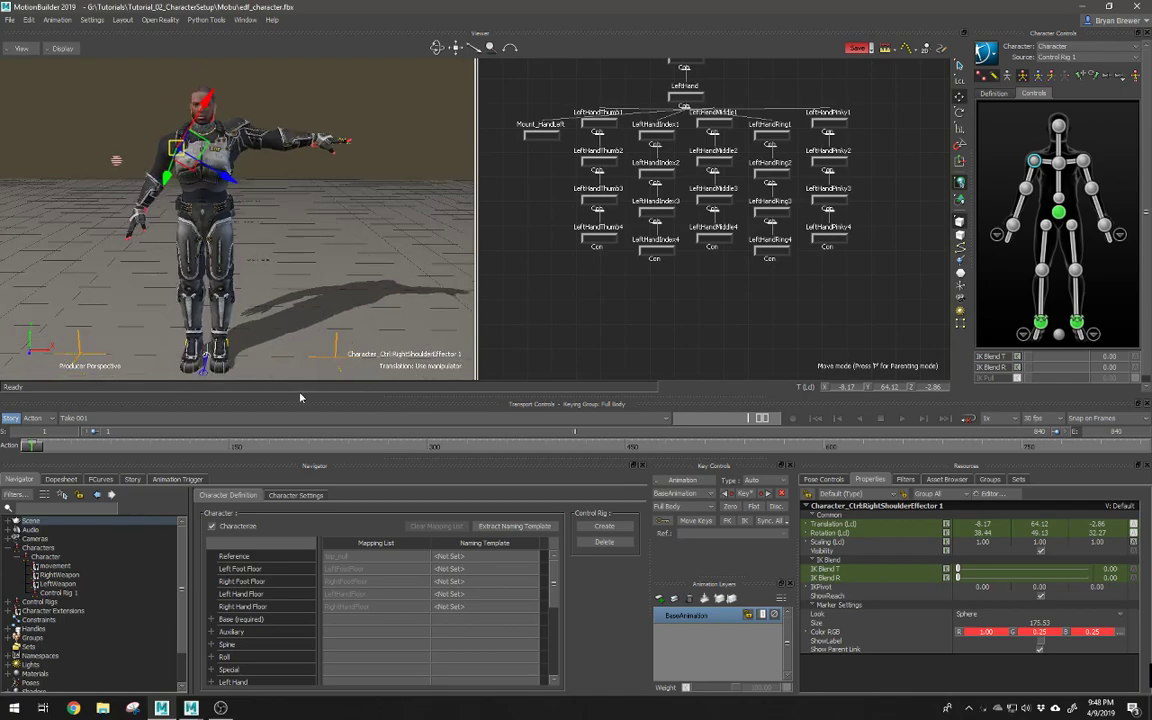
Step: Enlarge the viewer further and show only the perspective view
left_click_drag(358, 396, 382, 534)
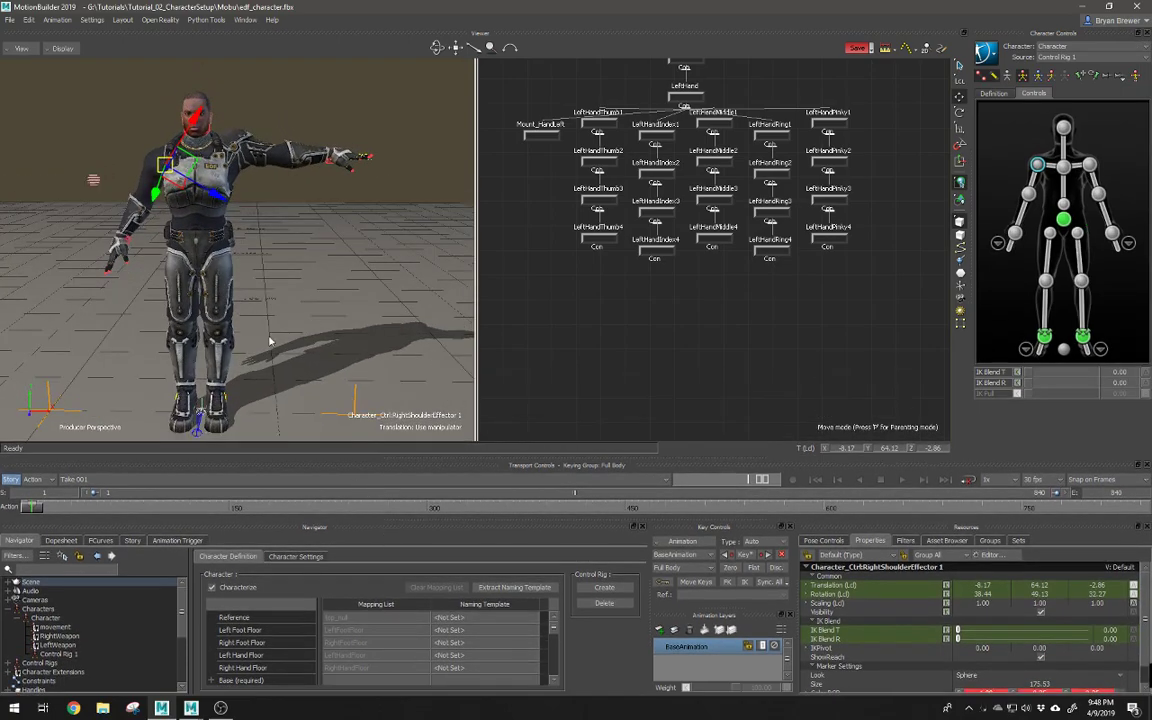
left_click_drag(338, 308, 332, 288, "ctrl+shift")
key("ctrl+1")
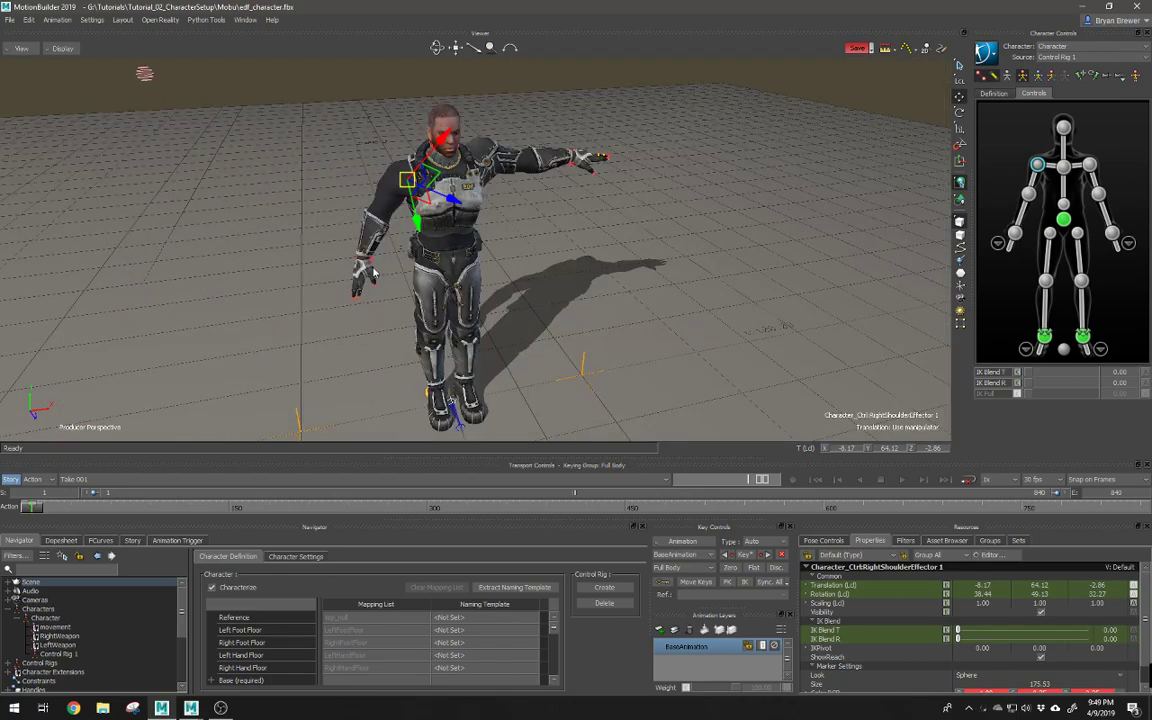
left_click_drag(483, 184, 488, 158, "ctrl+shift")
scroll(535, 180, "up", 3)
scroll(526, 180, "down", 1)
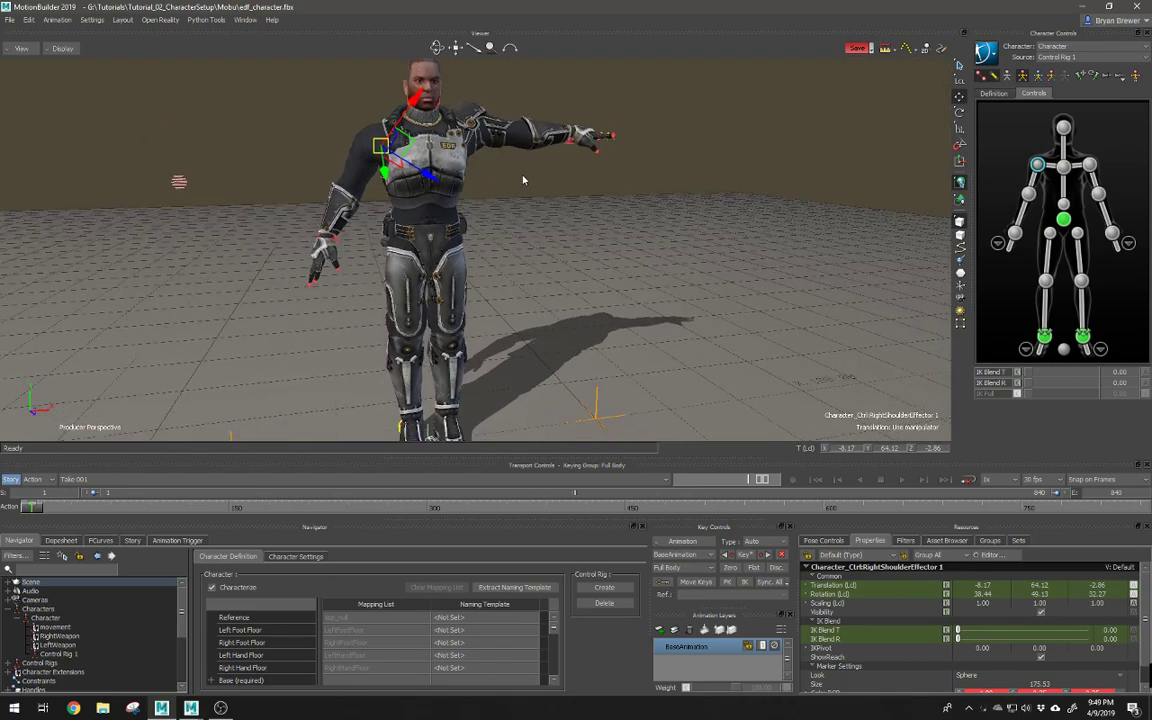
Step: Rotate the left shoulder effector by about 50 degrees to lower the left arm toward the body
left_click(1091, 166)
key("r")
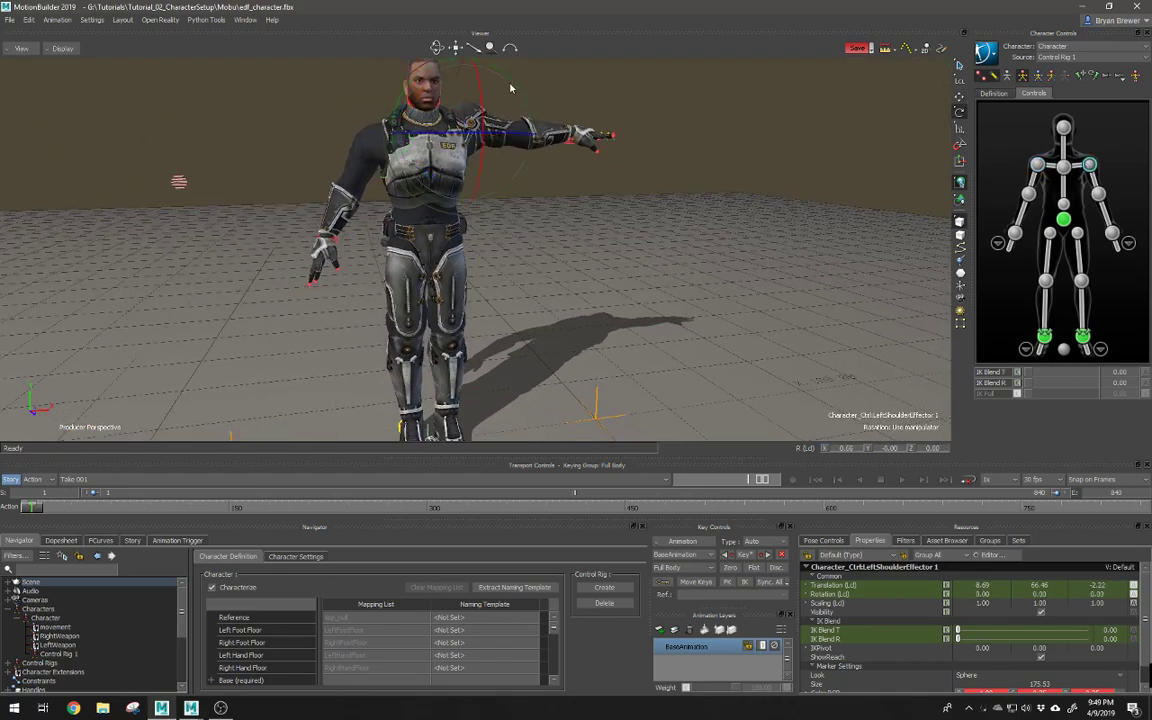
left_click_drag(510, 90, 481, 155)
key("t")
left_click_drag(590, 152, 531, 177, "ctrl+shift")
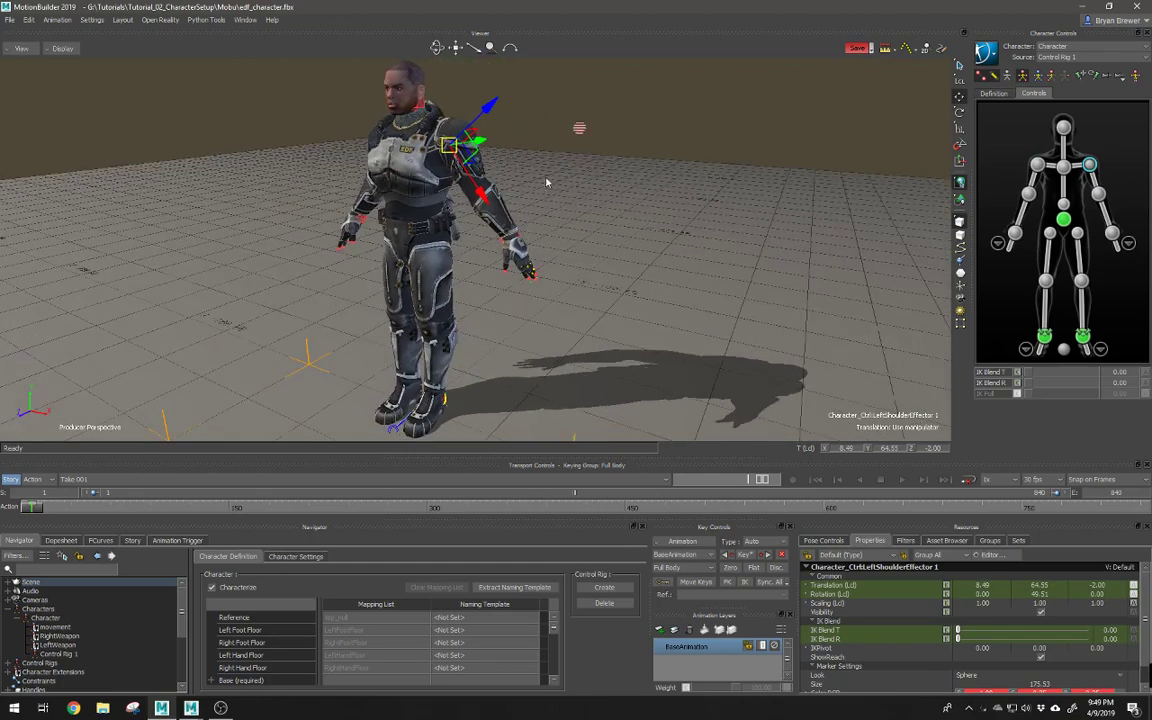
Step: Try moving both wrist effectors together, and undo the move
left_click(1014, 233)
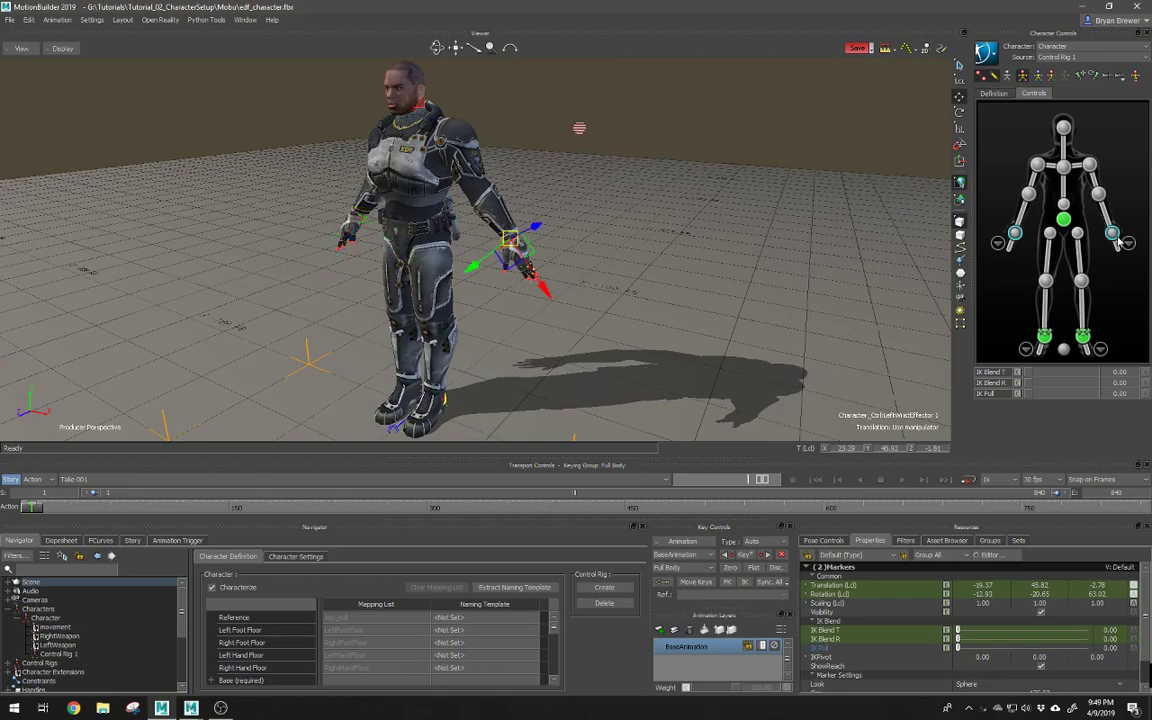
left_click_drag(503, 268, 707, 221)
key("ctrl+z")
Step: Lower the hips effector slightly to bend the knees
left_click(1063, 218)
left_click_drag(420, 198, 422, 211)
left_click_drag(432, 215, 543, 236, "ctrl+shift")
Step: In global translation, move the right ankle effector outward and slightly back and the left one outward and slightly forward to widen the stance
left_click(1046, 339)
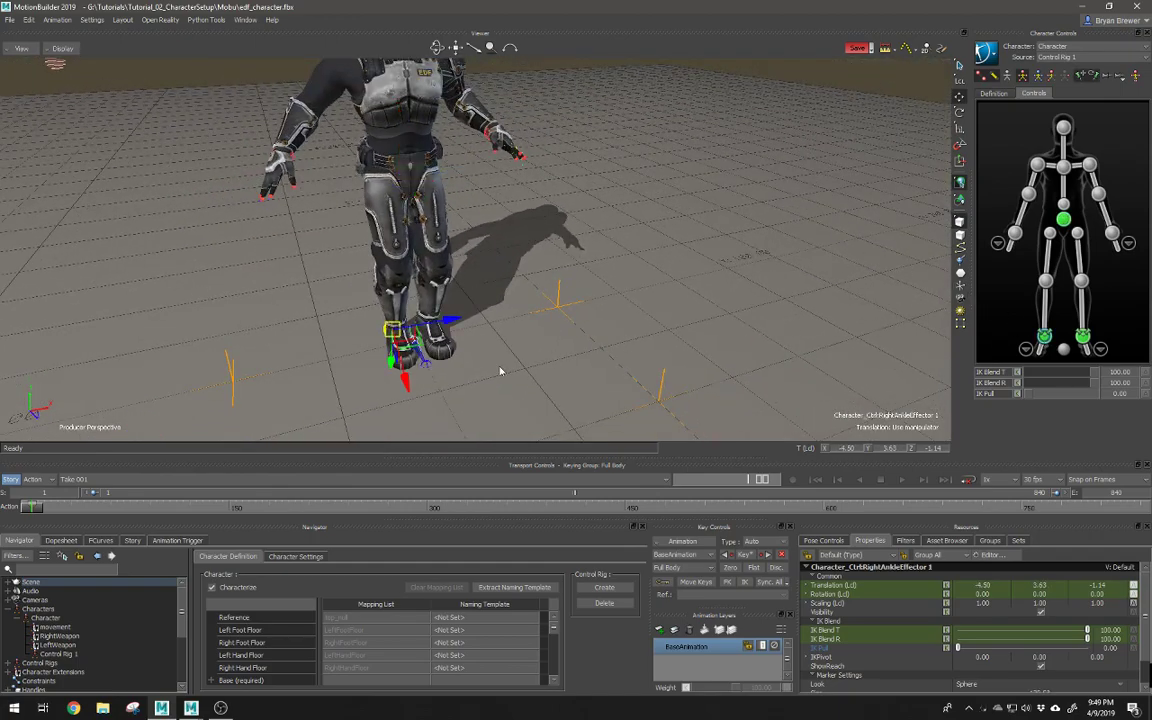
key("t")
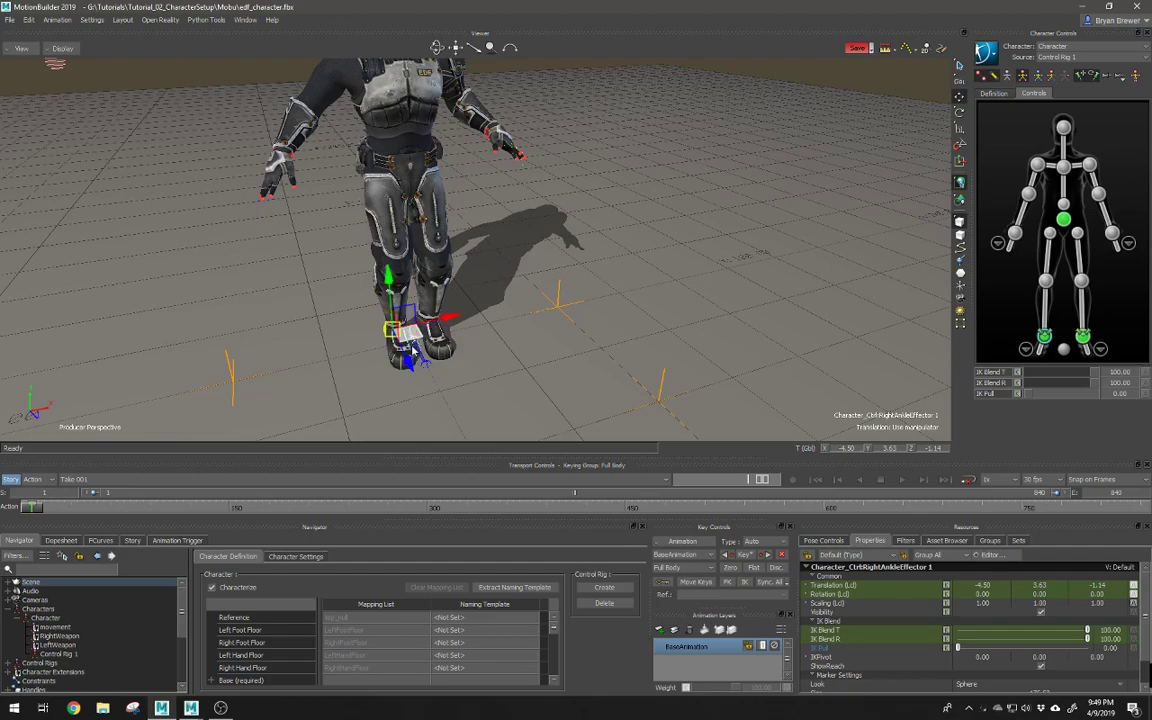
left_click_drag(408, 340, 362, 332)
left_click(1083, 337)
left_click_drag(481, 283, 362, 272, "ctrl+shift")
left_click_drag(461, 323, 437, 342)
Step: Rotate both ankle effectors by about 15 degrees so that the feet point outward
key("r")
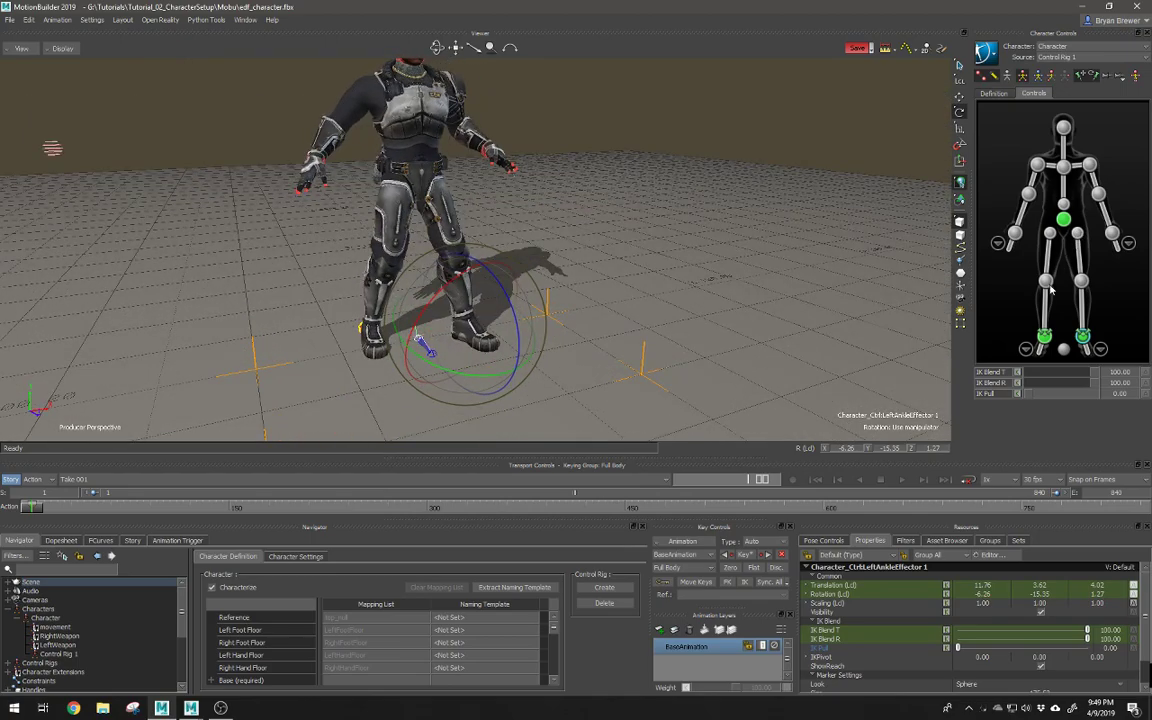
left_click(1046, 342)
left_click_drag(410, 361, 395, 407)
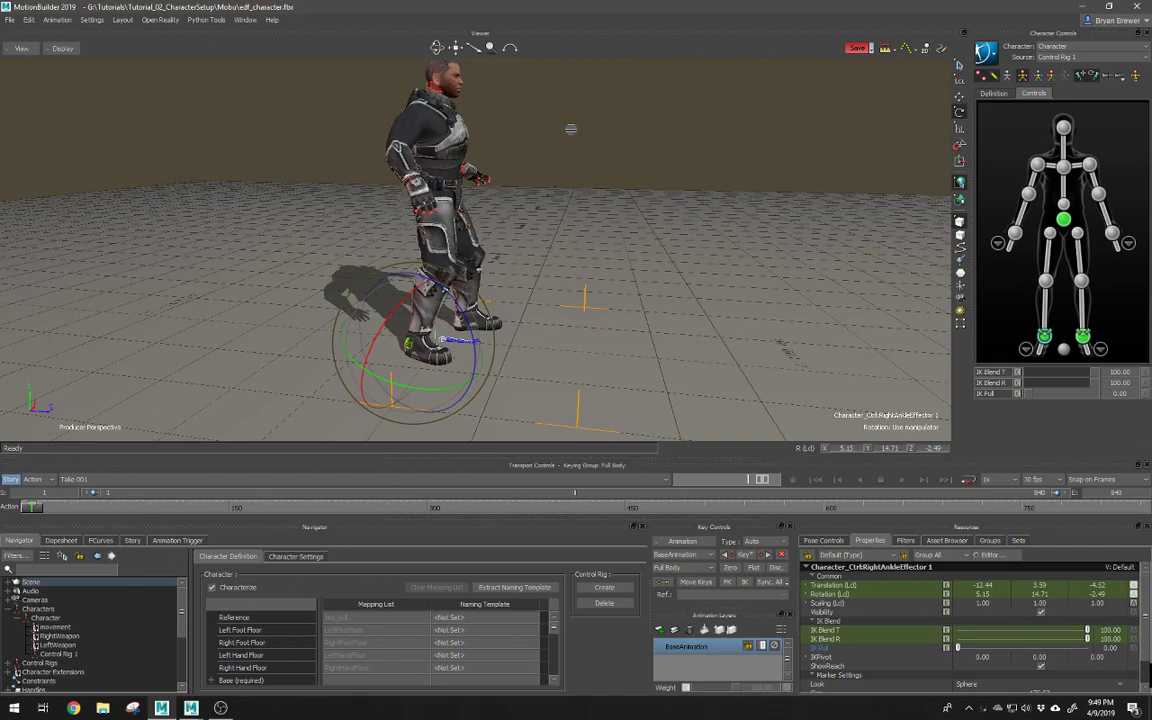
Step: Move the hips effector forward to about Z 5 and down to about Y 38.8
left_click(1065, 222)
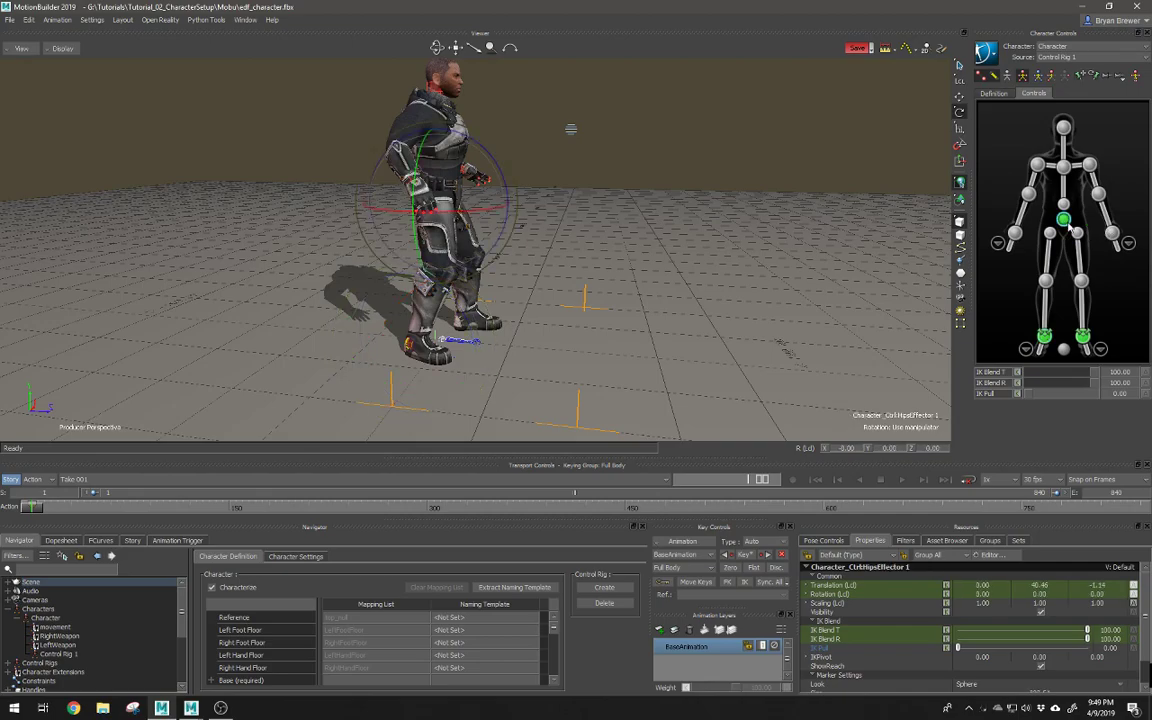
key("t")
left_click_drag(500, 205, 514, 205)
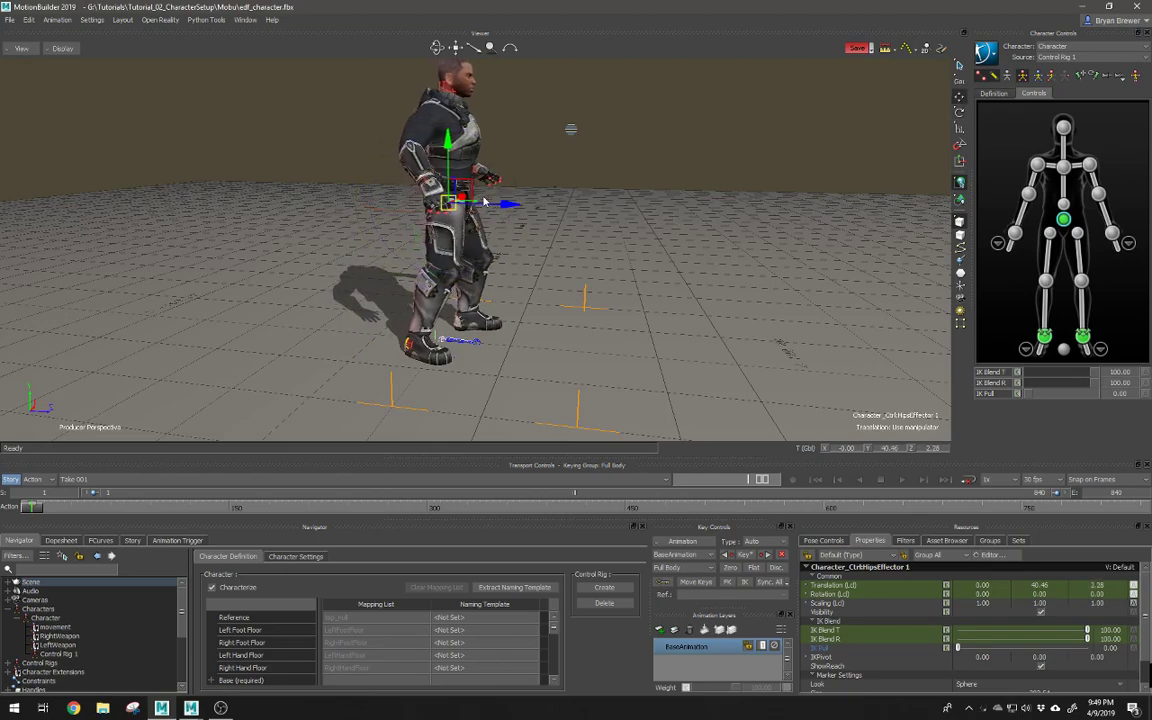
left_click_drag(447, 144, 448, 151)
Step: Move the left and right knee effectors slightly outward, away from each other
left_click_drag(507, 216, 388, 225)
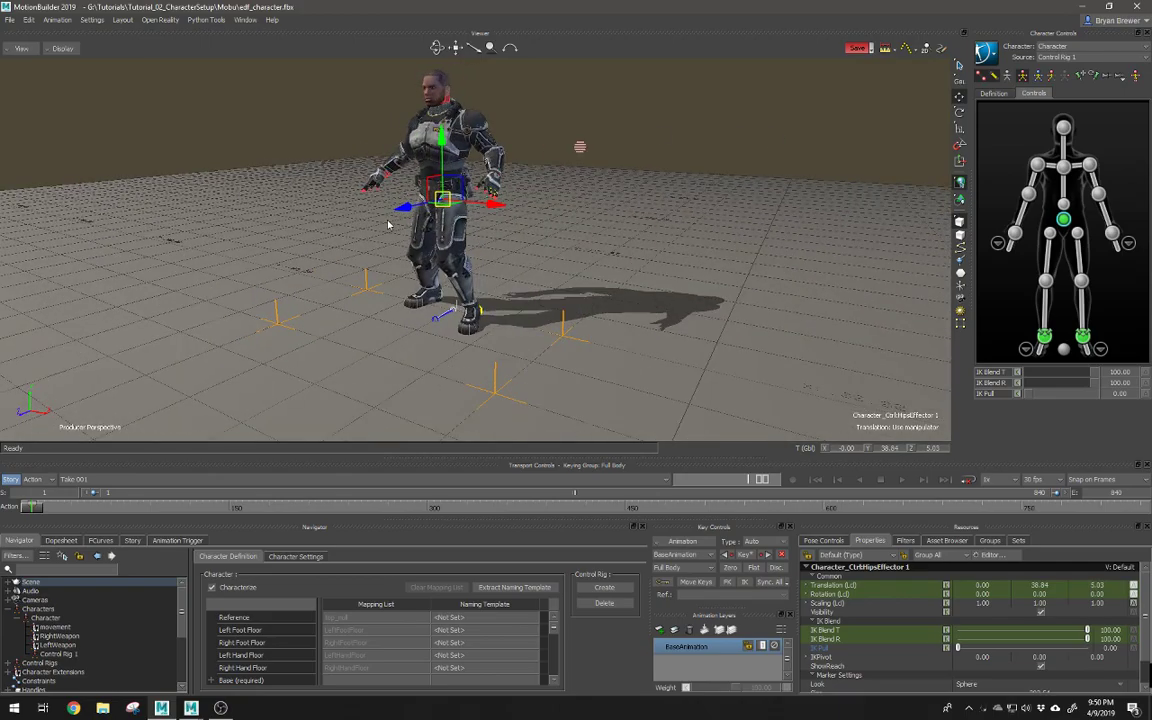
right_click_drag(517, 219, 563, 234, "alt")
left_click_drag(563, 234, 791, 241, "alt")
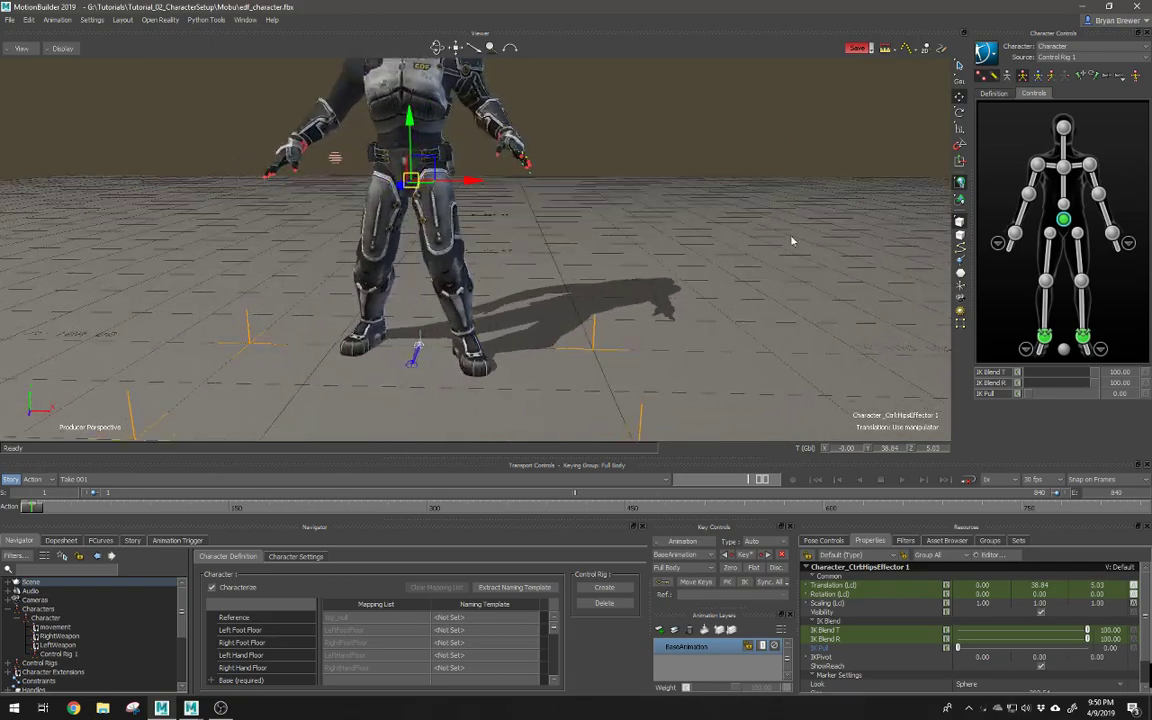
left_click(1082, 280)
left_click_drag(480, 272, 514, 267)
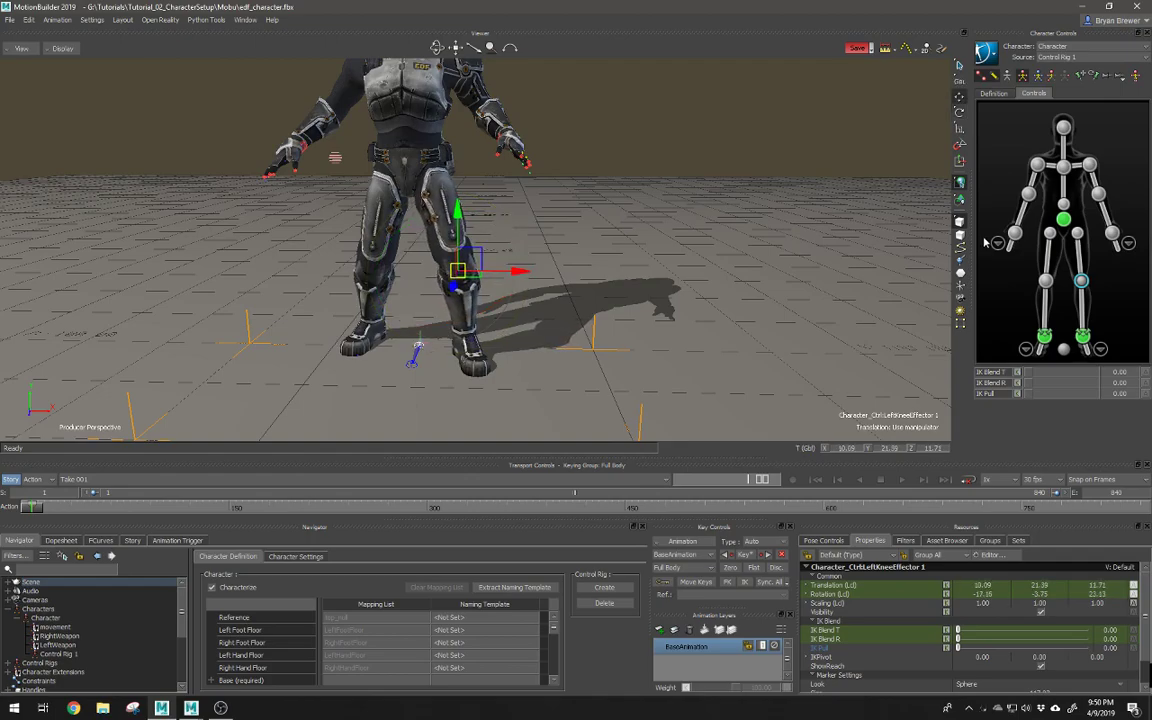
left_click(1045, 280)
left_click_drag(443, 276, 432, 270)
Step: Select the left wrist effector for rotation and examine the forearm in models-only and X-ray display before restoring the normal display
scroll(463, 272, "down", 3)
middle_click_drag(470, 268, 466, 335, "alt")
right_click_drag(500, 300, 602, 301, "alt")
left_click_drag(602, 301, 545, 304, "alt")
right_click_drag(545, 304, 660, 260, "alt")
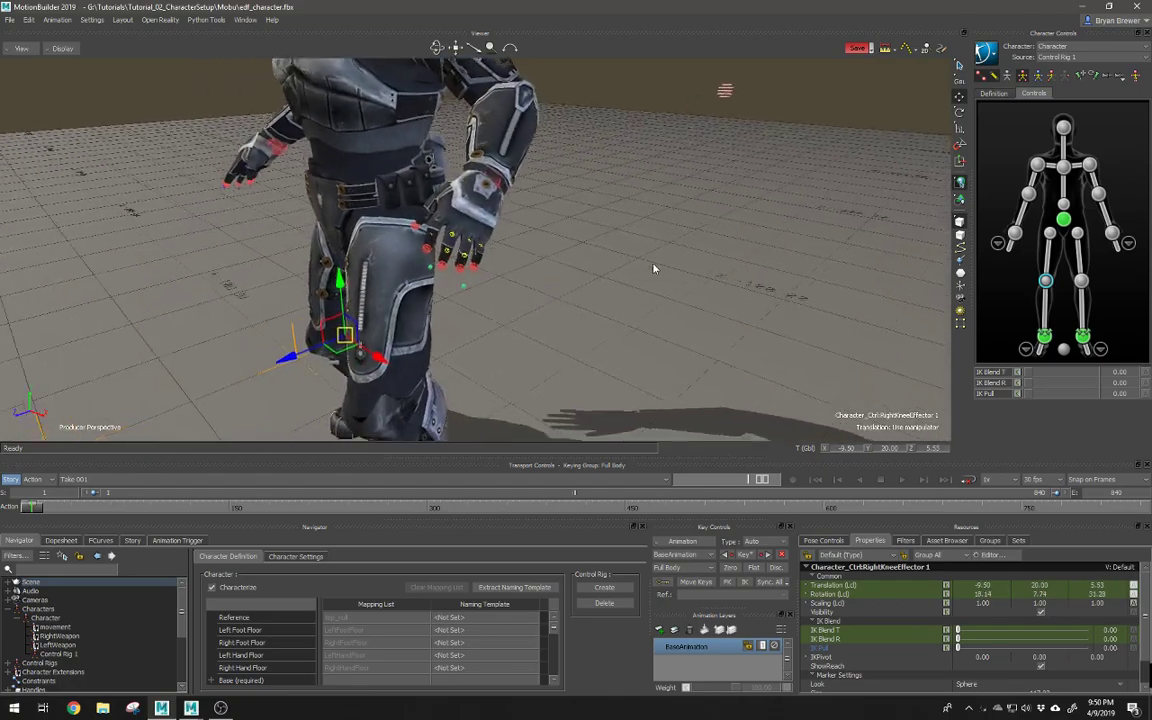
left_click(492, 180)
key("e")
left_click_drag(496, 130, 507, 171, "alt")
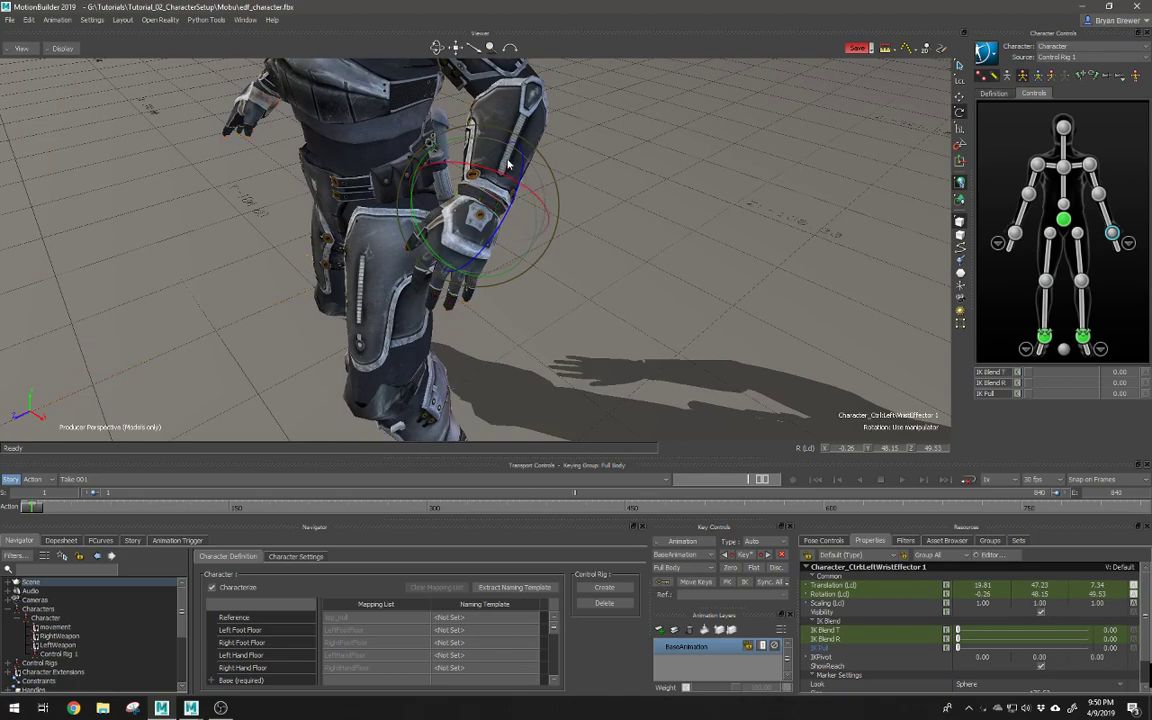
key("ctrl+x")
left_click_drag(531, 113, 502, 184, "alt")
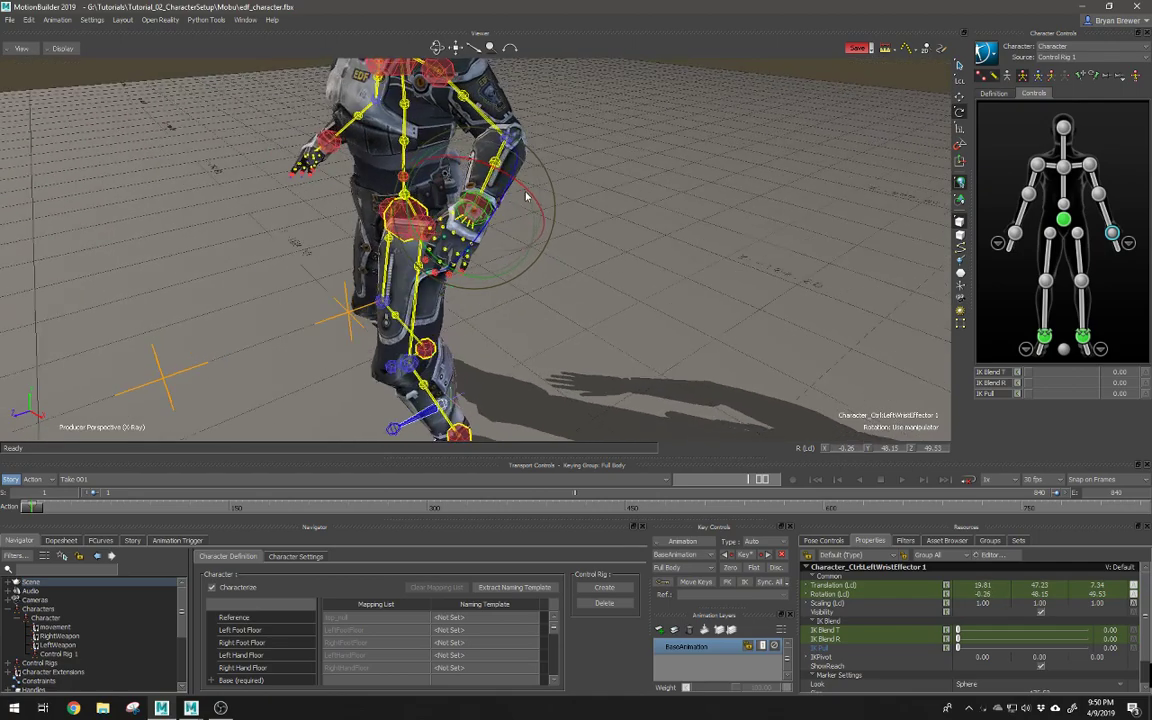
key("ctrl+x")
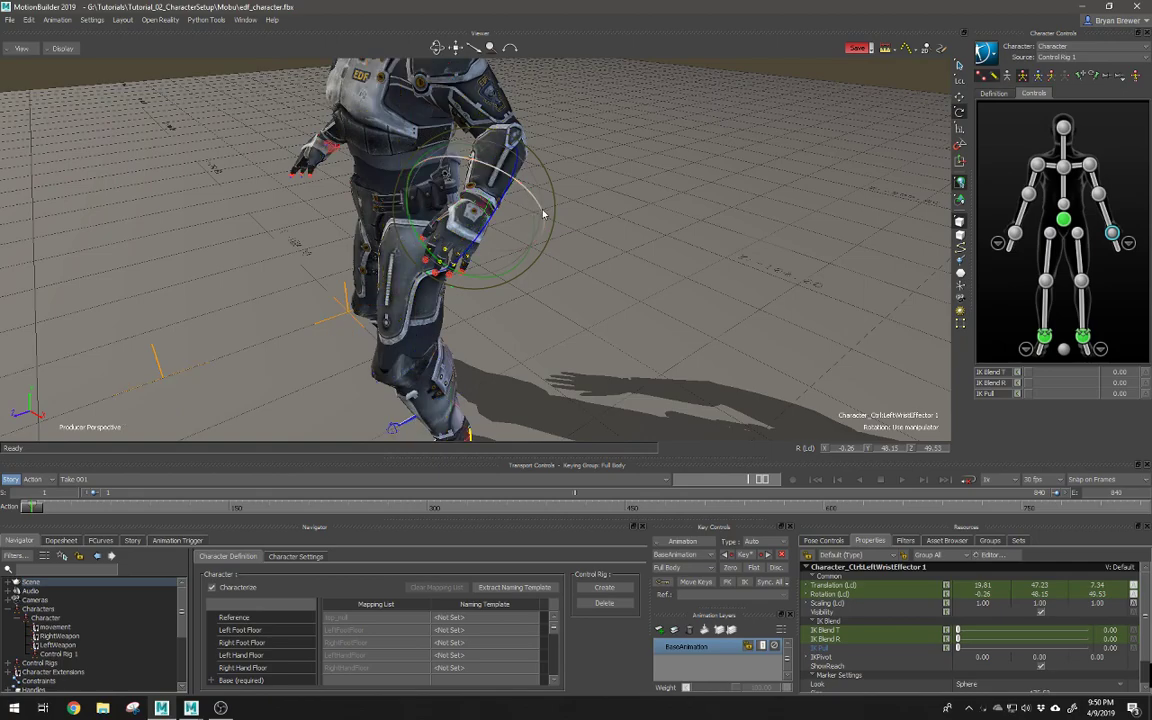
Step: Show the character settings in an enlarged area and expand the Inline group of the Roll properties
left_click(298, 557)
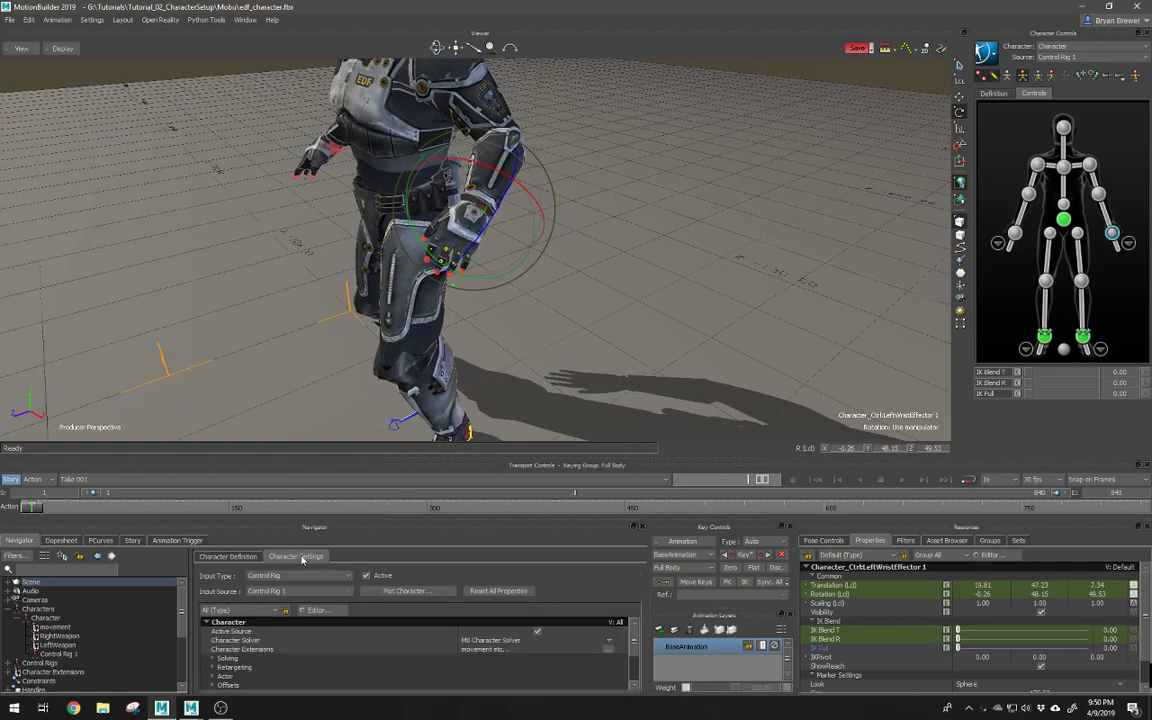
left_click_drag(343, 457, 347, 345)
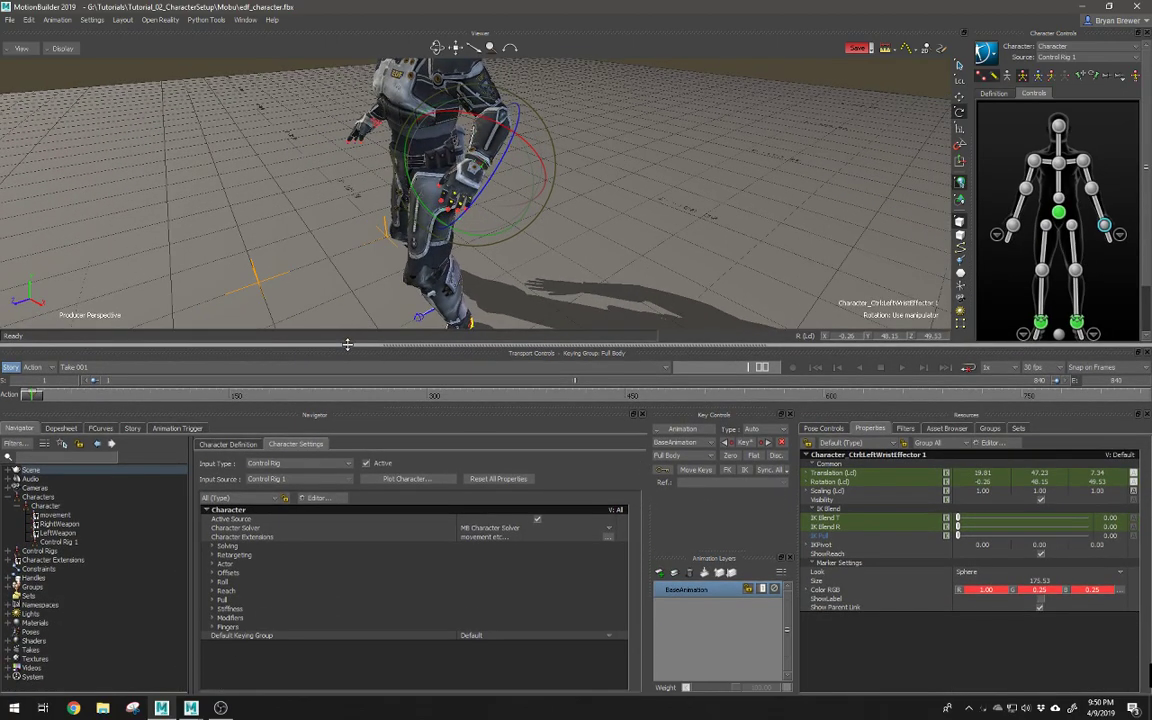
left_click(211, 583)
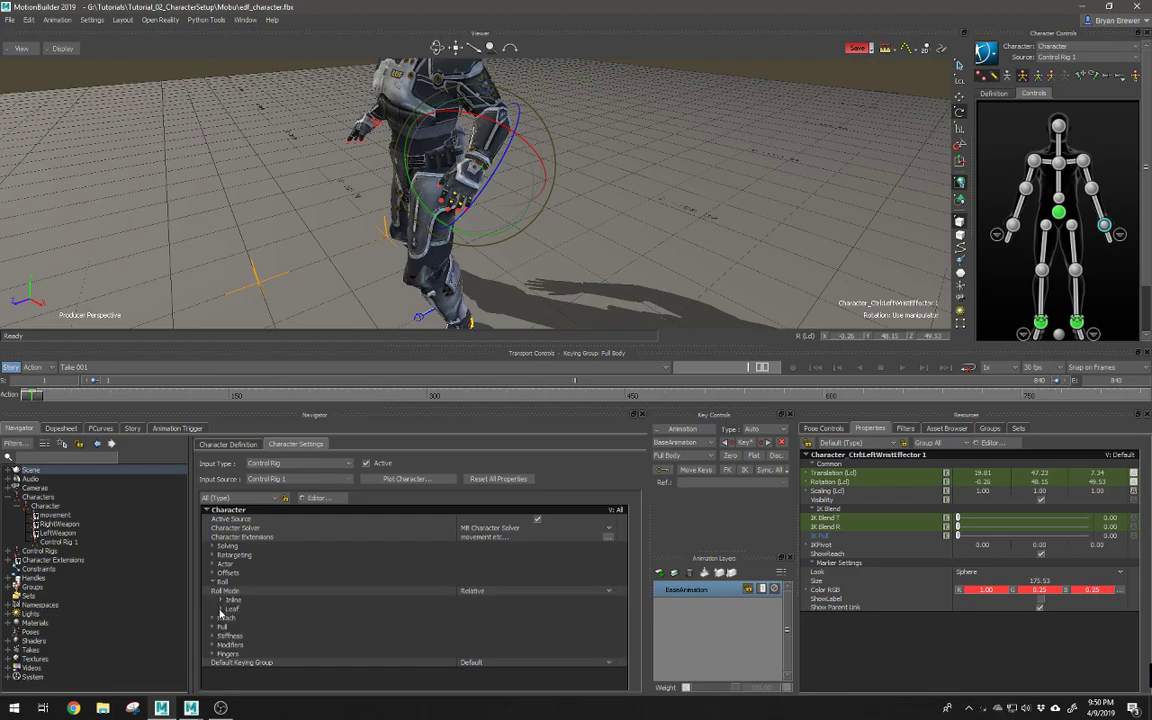
left_click(220, 608)
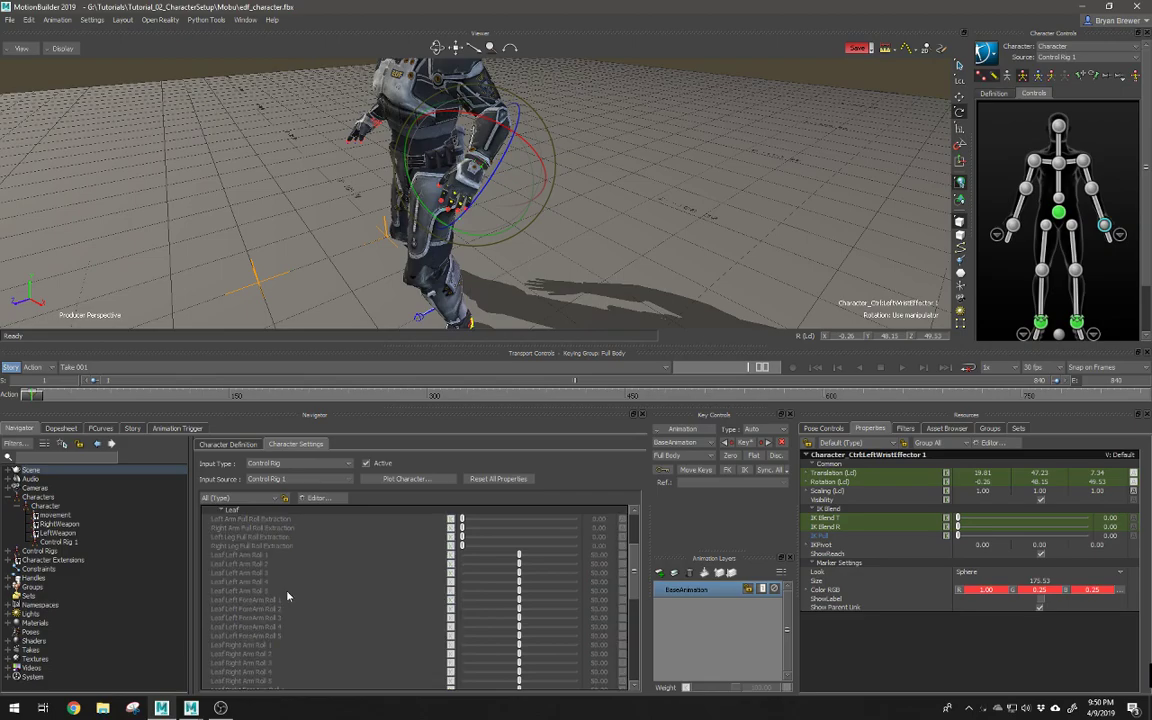
scroll(287, 596, "up", 2)
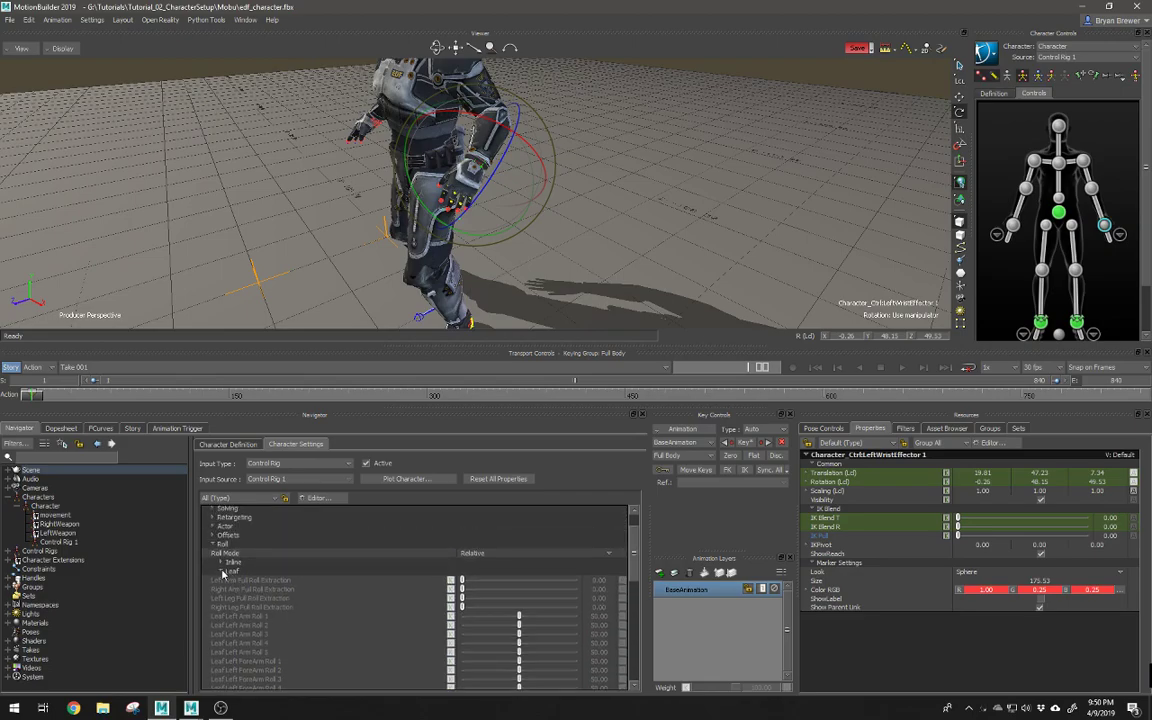
left_click(221, 571)
left_click(222, 600)
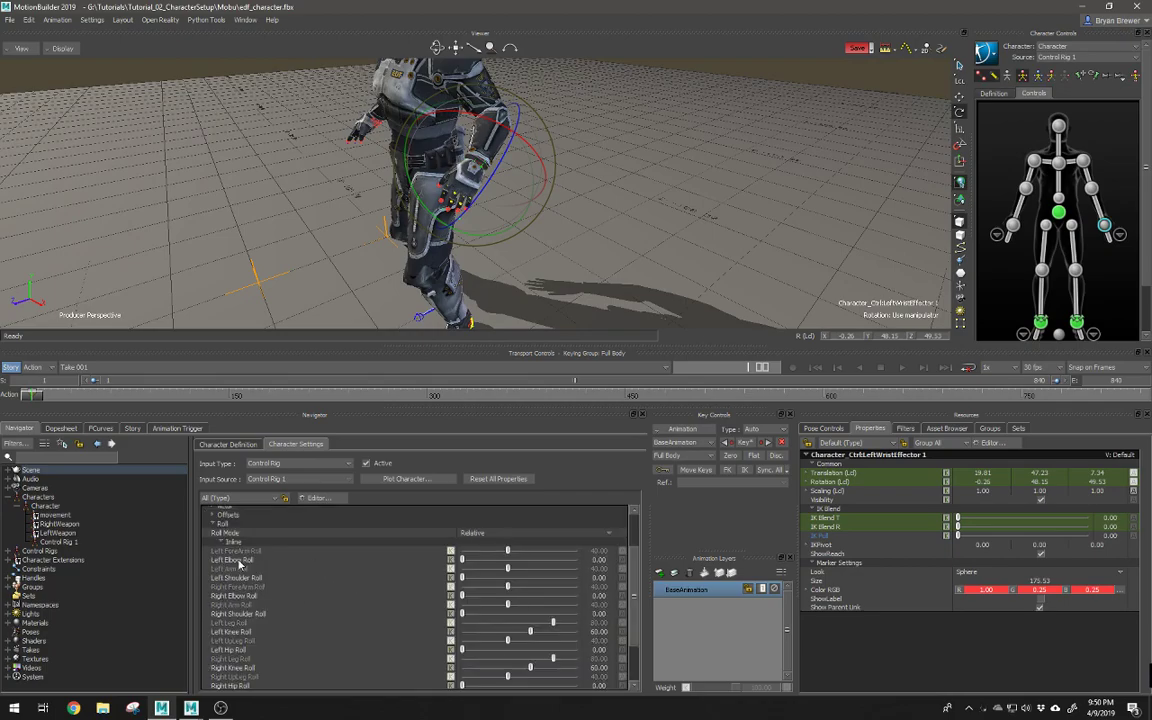
Step: Look through the inline elbow, shoulder, knee and hip roll properties
left_click(238, 560)
key("Down")
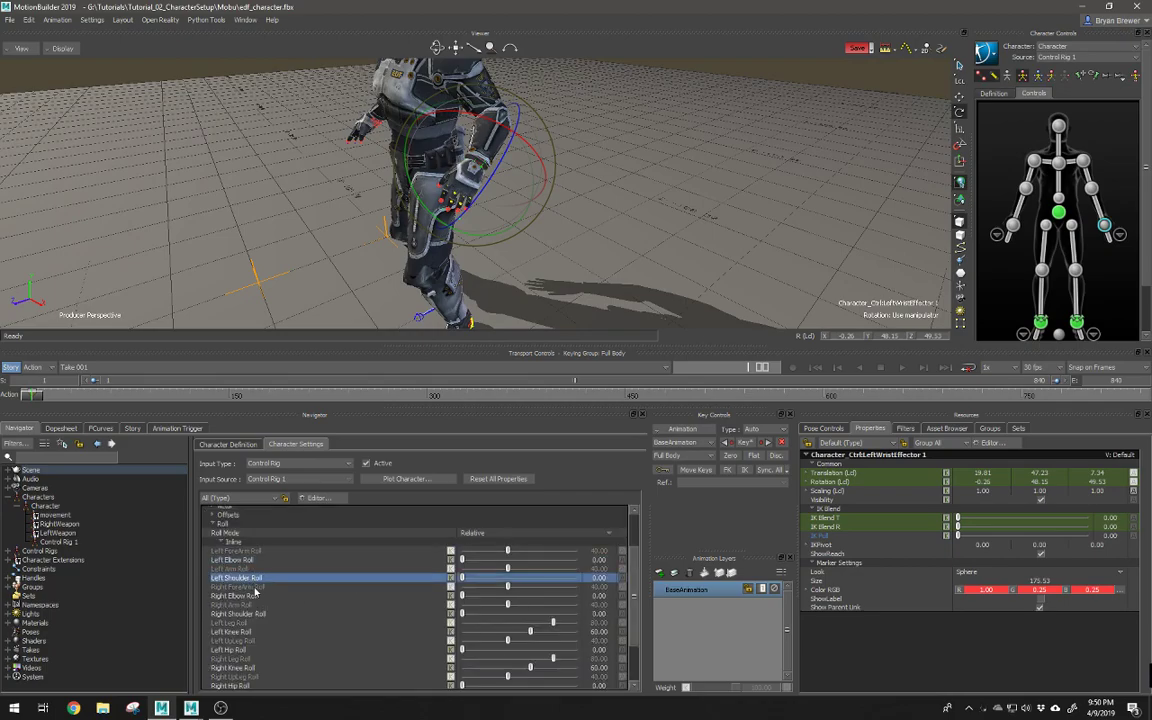
key("Down")
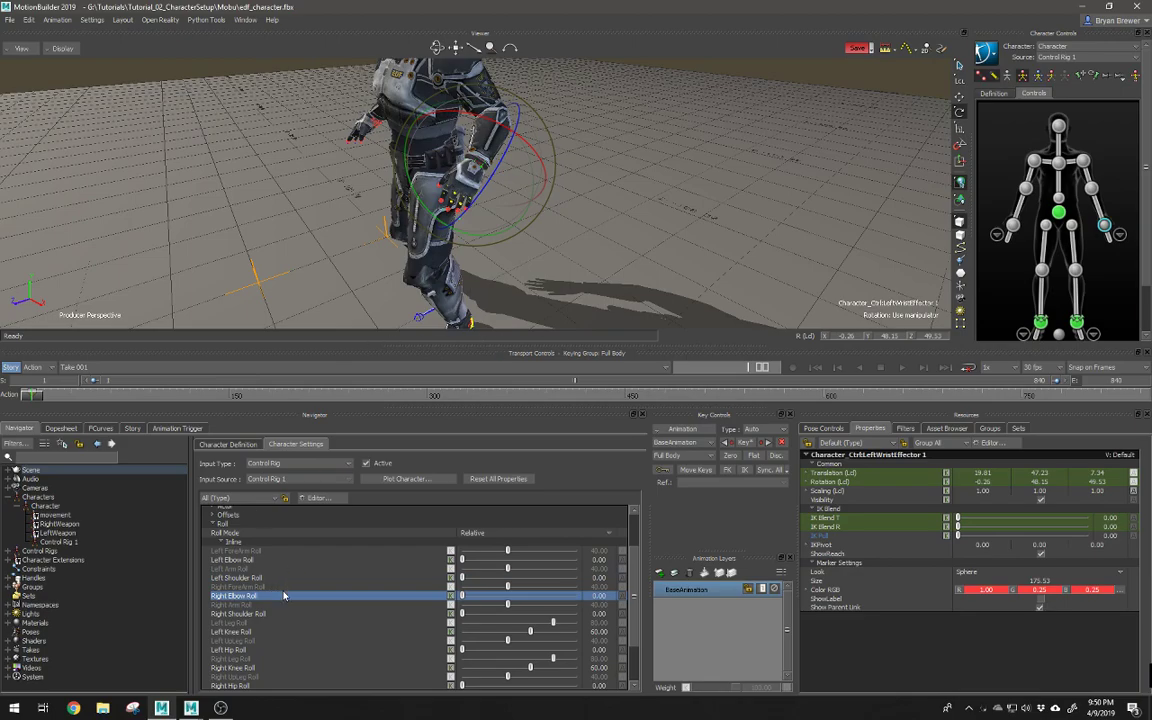
scroll(284, 596, "down", 2)
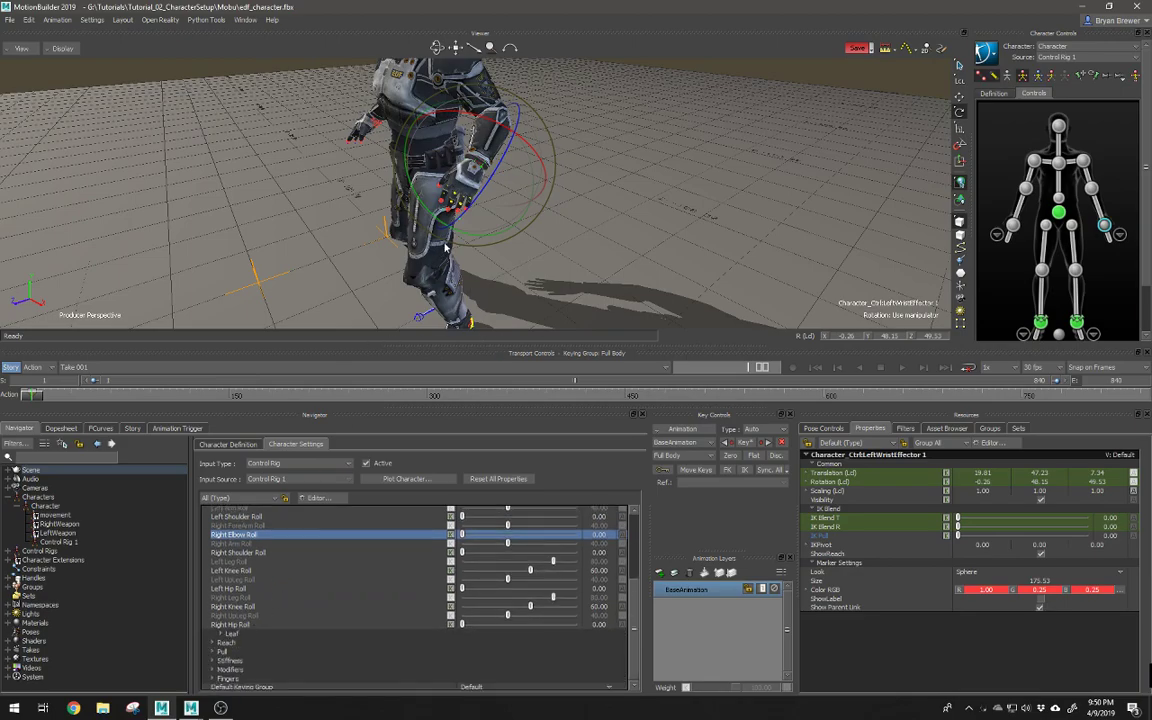
Step: Switch the viewer to X-ray display and twist the left wrist effector to about 31 degrees in X
middle_click_drag(459, 168, 465, 215, "alt")
right_click_drag(465, 215, 542, 213, "alt")
middle_click_drag(542, 213, 527, 249, "alt")
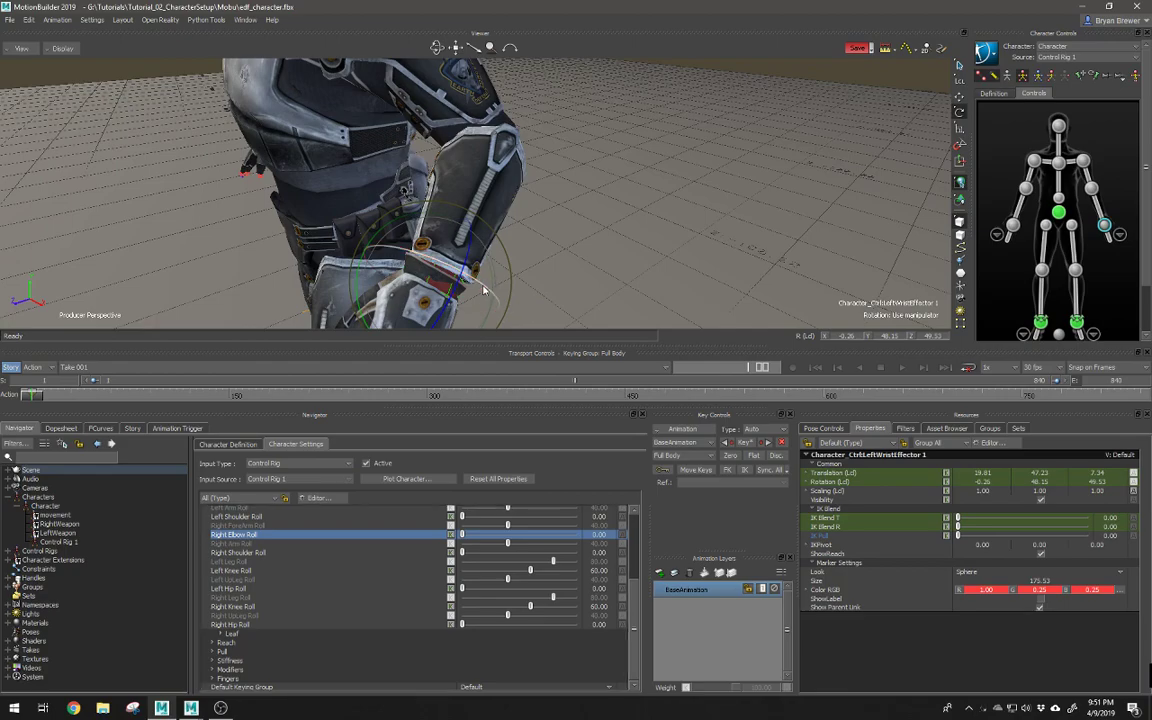
key("ctrl+a")
left_click_drag(488, 292, 497, 305)
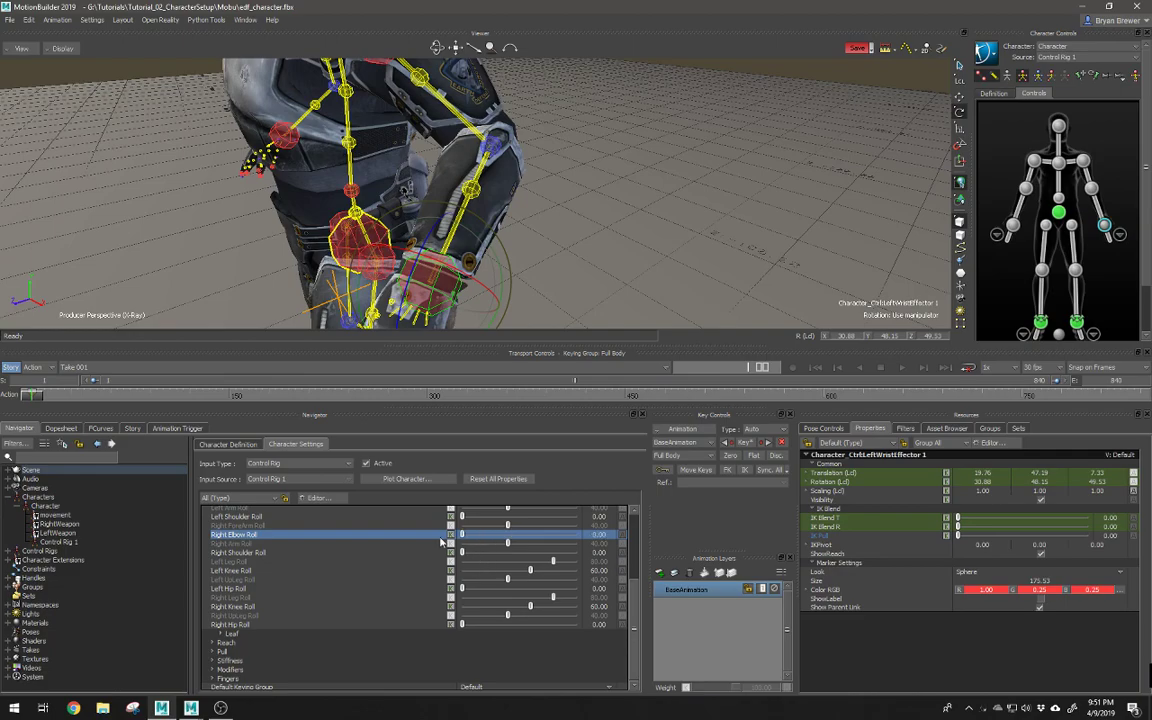
Step: Try raising Left Elbow Roll in the inline roll properties, and undo the change
left_click(248, 546)
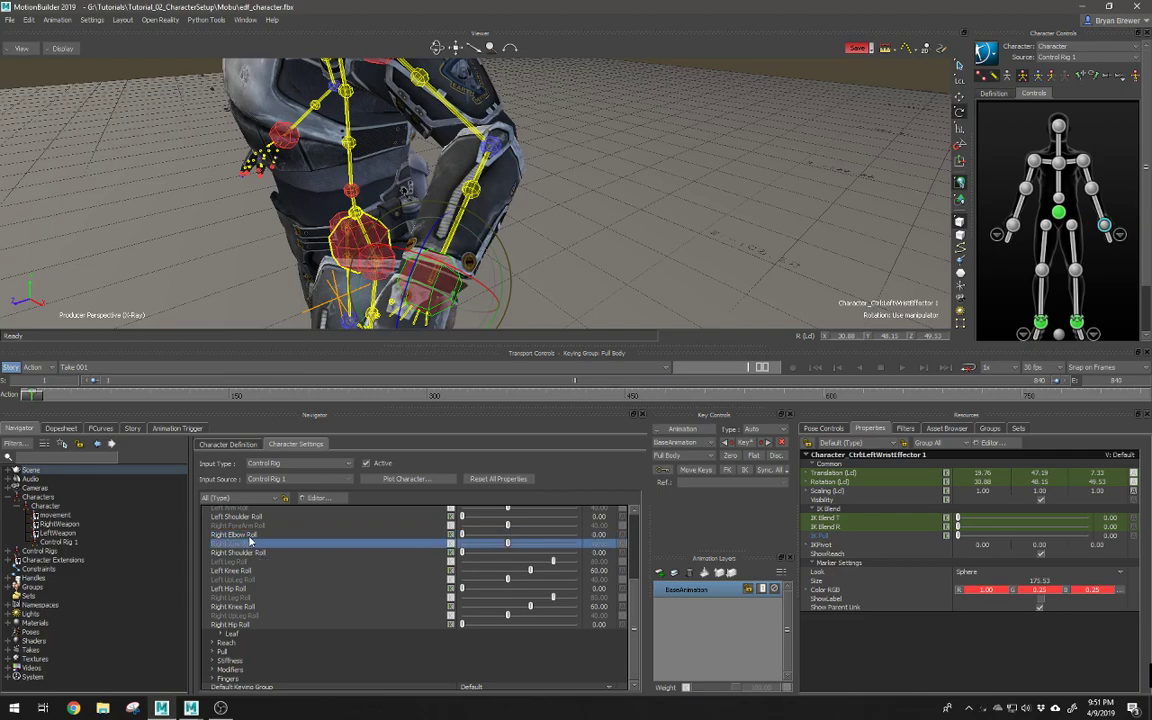
scroll(250, 542, "up", 2)
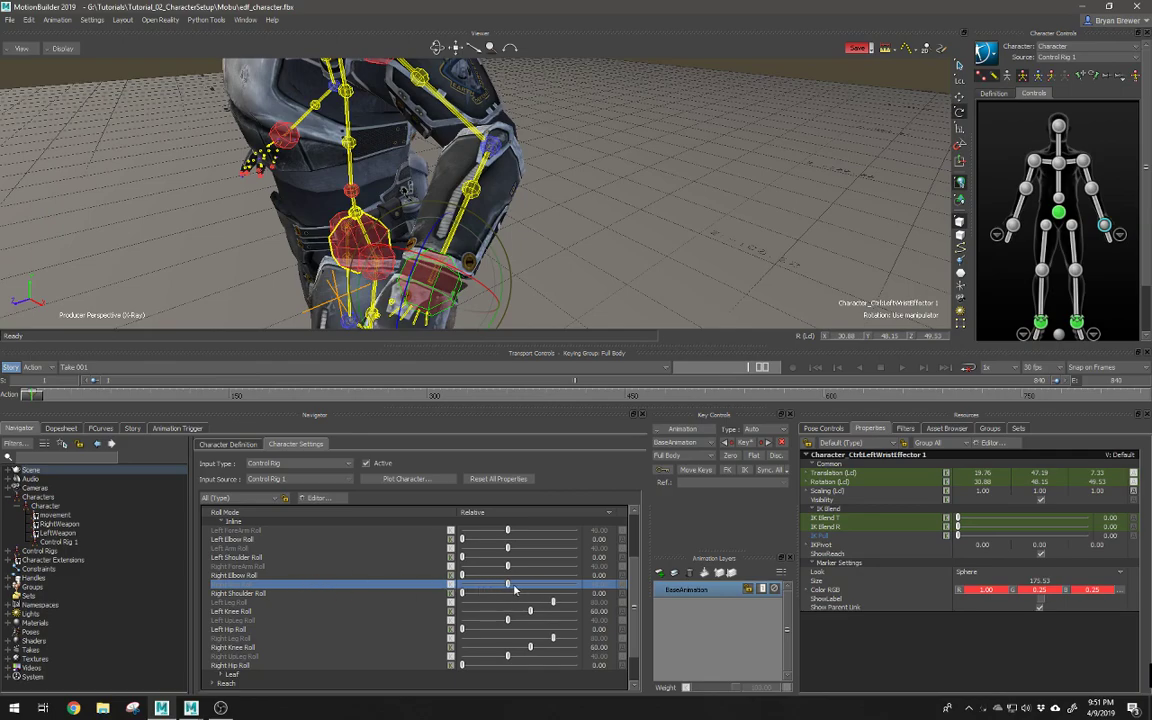
scroll(250, 566, "up", 1)
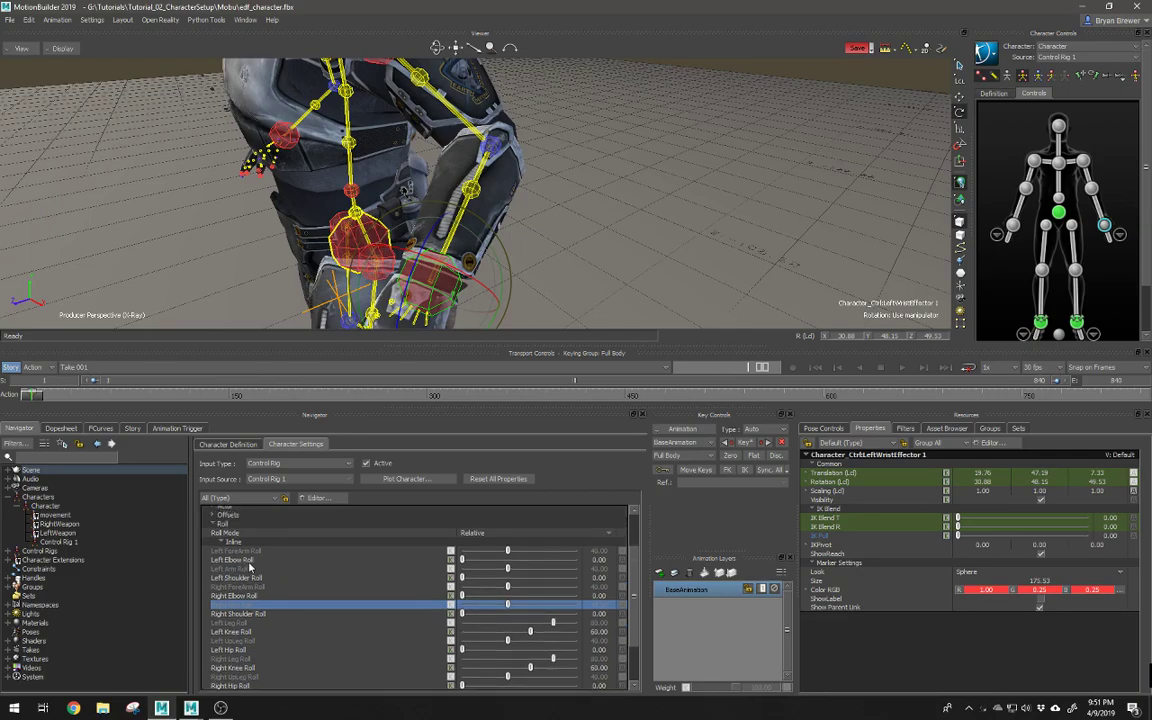
left_click(245, 560)
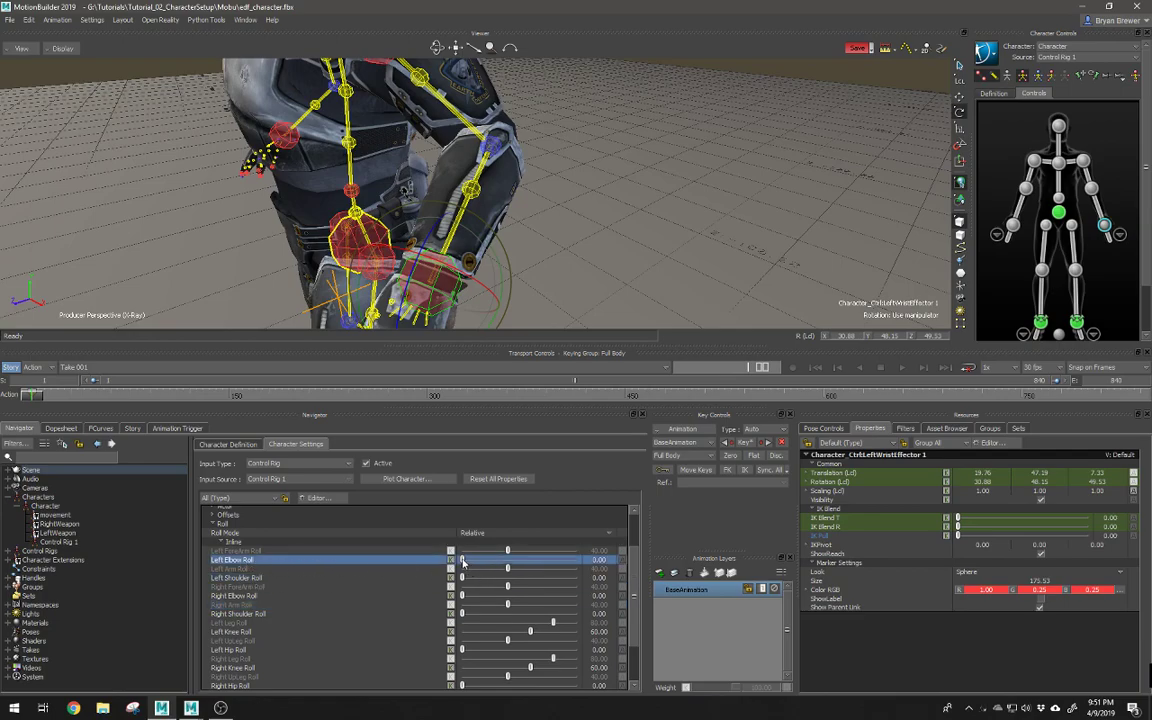
left_click_drag(486, 567, 499, 566)
key("ctrl+z")
Step: Twist the left wrist to about -29 degrees in X, raise Left Elbow Roll to about 92, and test further wrist rotations
left_click_drag(481, 288, 510, 312)
left_click_drag(463, 563, 567, 561)
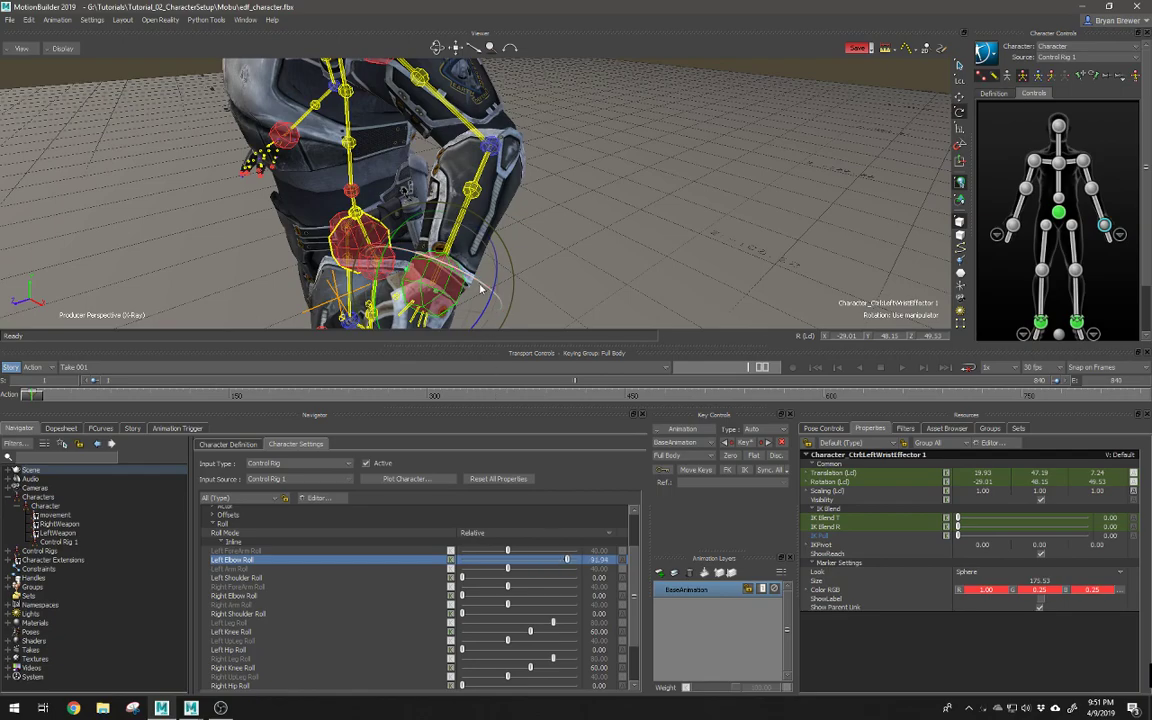
left_click_drag(430, 268, 437, 316)
left_click_drag(425, 270, 436, 293)
key("ctrl+z")
Step: Return Left Elbow Roll to 0, then try another left wrist rotation and undo it
left_click_drag(567, 562, 461, 563)
mouse_move(463, 303)
left_mouse_down()
mouse_move(428, 263)
mouse_move(475, 286)
mouse_move(438, 266)
mouse_move(464, 281)
left_mouse_up()
key("ctrl+z")
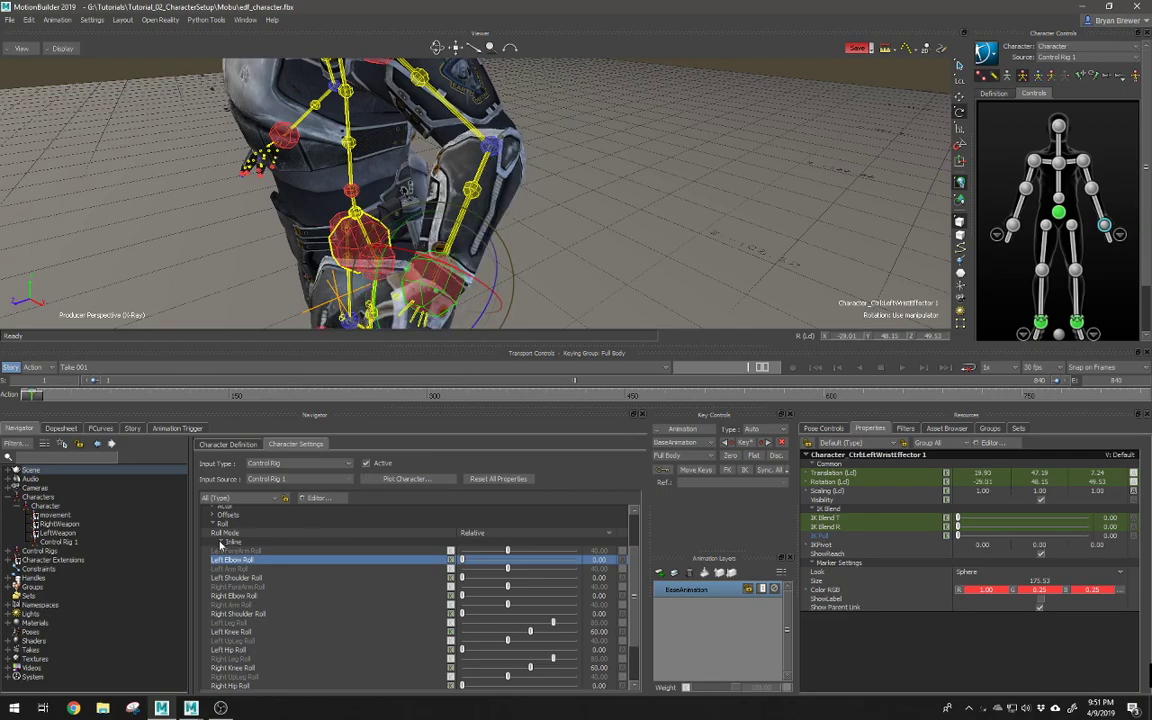
Step: Set Roll Mode to Absolute and twist the left wrist effector to about -54 degrees in X
left_click(468, 533)
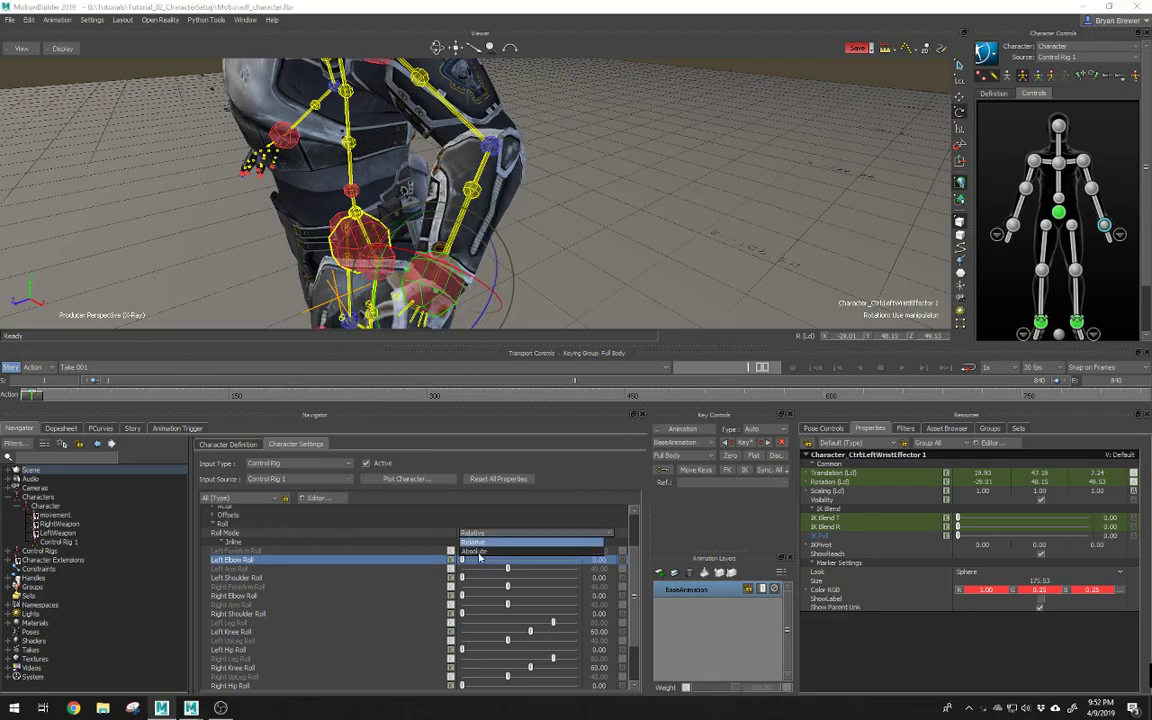
left_click(478, 552)
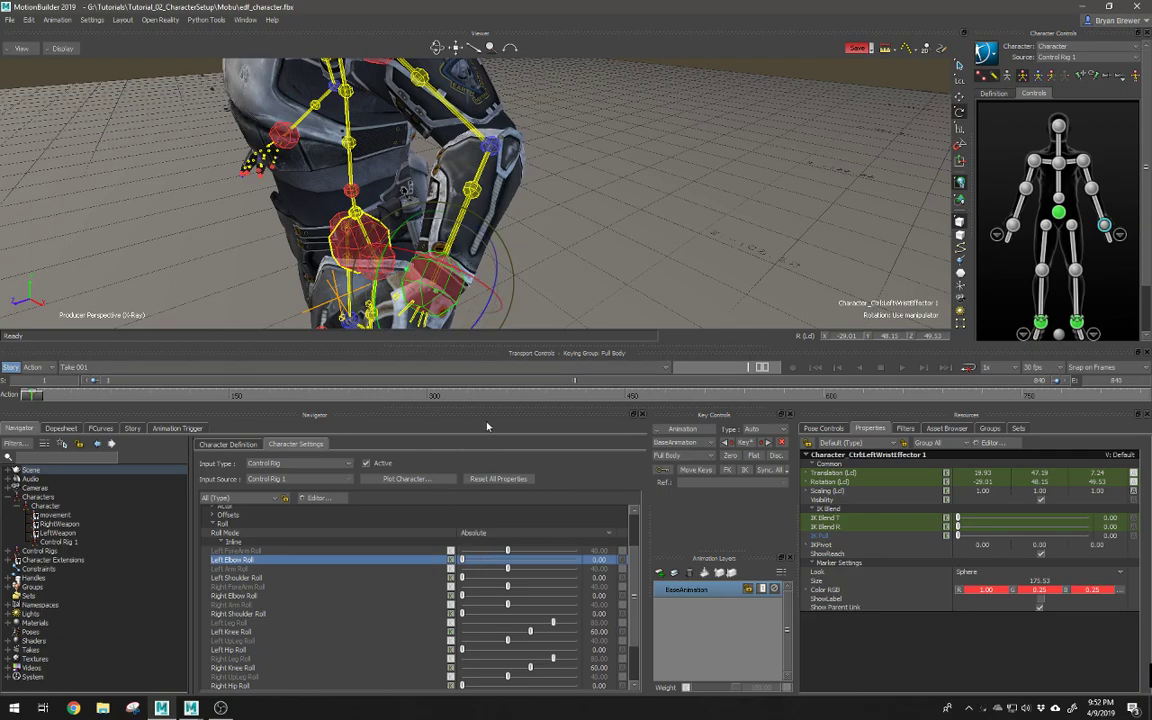
mouse_move(485, 281)
left_mouse_down()
mouse_move(444, 267)
mouse_move(498, 295)
mouse_move(470, 274)
left_mouse_up()
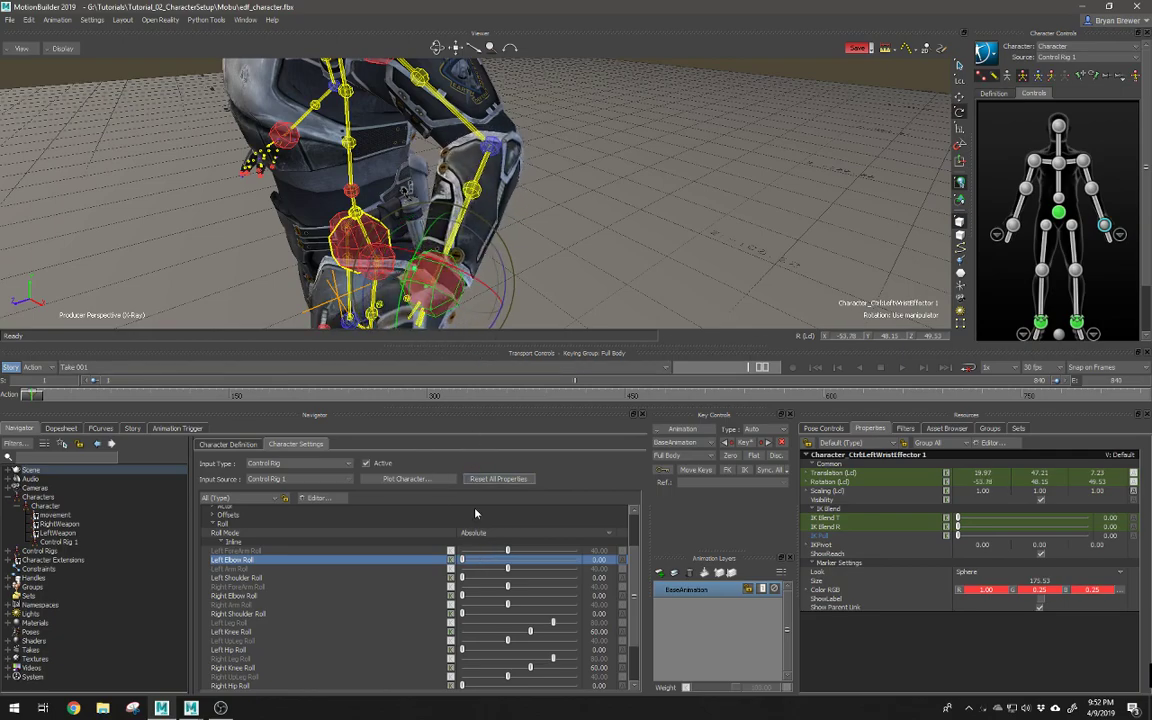
Step: Test a higher Left Elbow Roll while twisting the left wrist, and return the roll to 0
left_click_drag(462, 562, 524, 567)
left_click_drag(485, 285, 449, 266)
left_click_drag(524, 561, 430, 567)
right_click_drag(640, 187, 514, 200, "alt")
left_click_drag(514, 200, 527, 195, "alt")
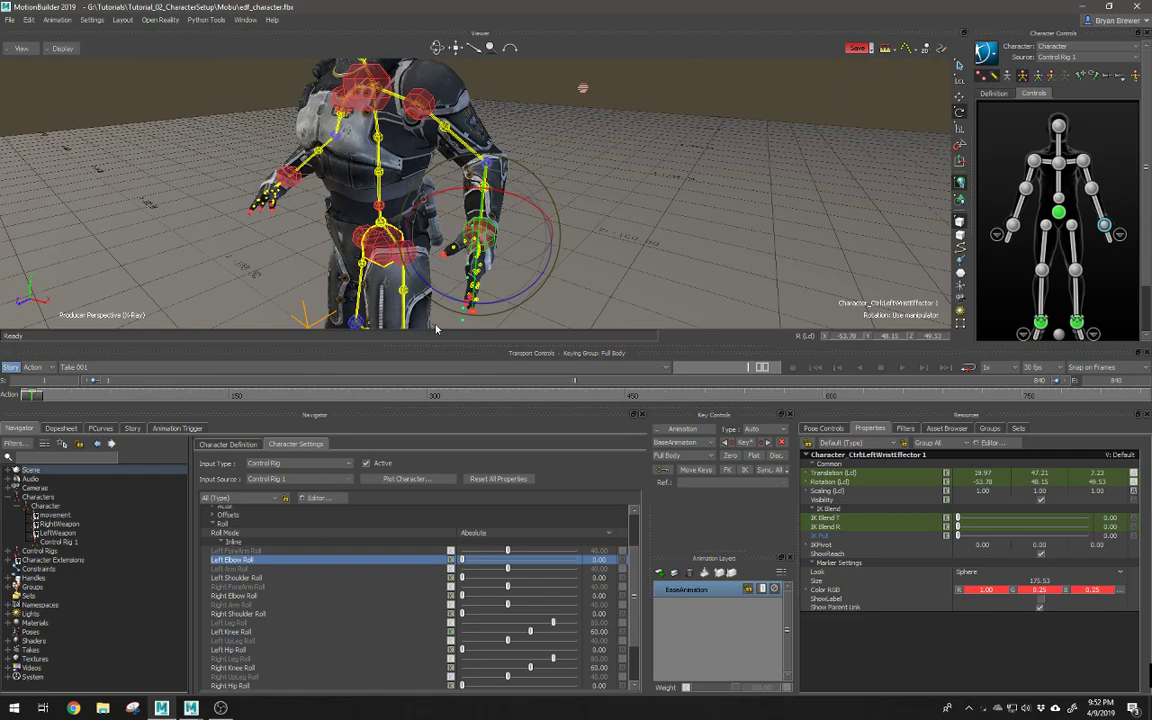
left_click_drag(368, 251, 471, 269, "alt")
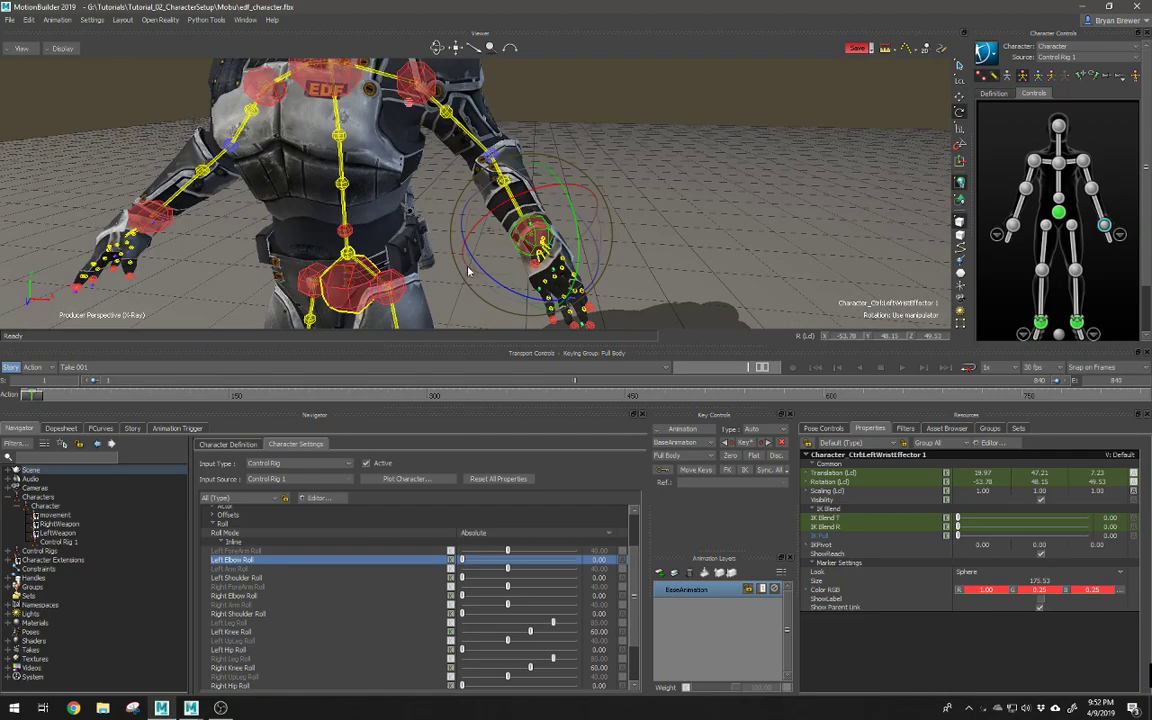
Step: Move the left knee effector sideways to test how the leg twists with the current knee roll
right_click_drag(471, 269, 392, 290, "alt")
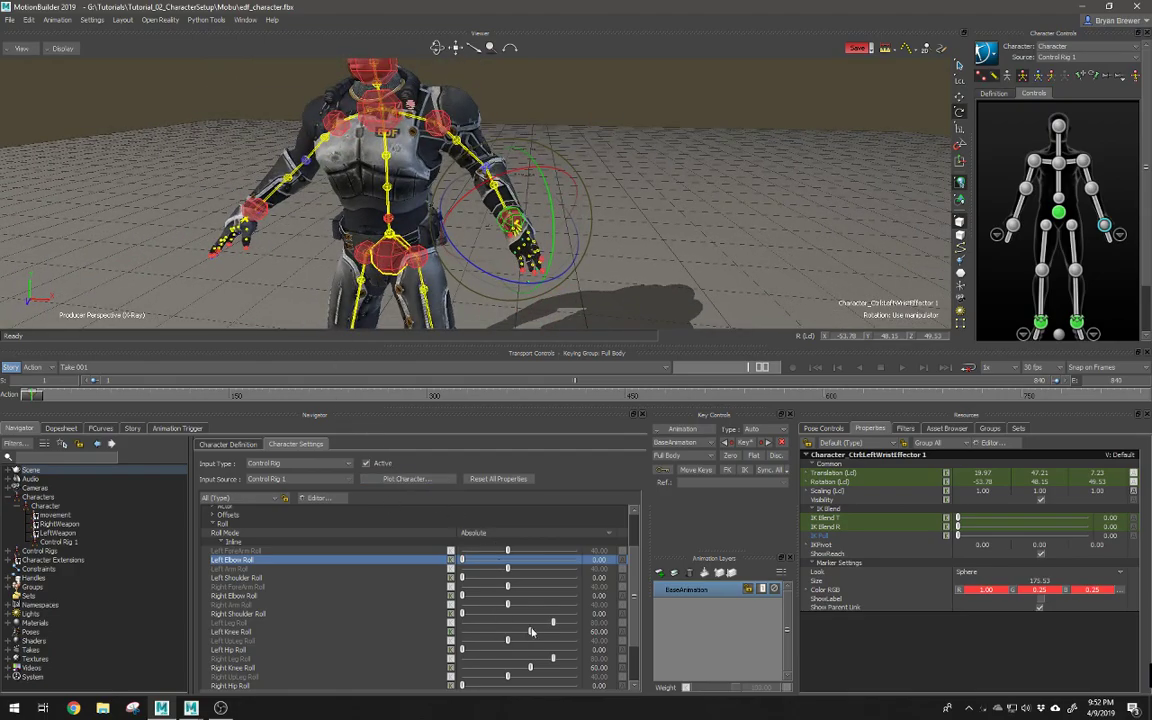
scroll(318, 675, "down", 2)
middle_click_drag(595, 316, 592, 148, "alt")
right_click_drag(432, 220, 463, 208, "alt")
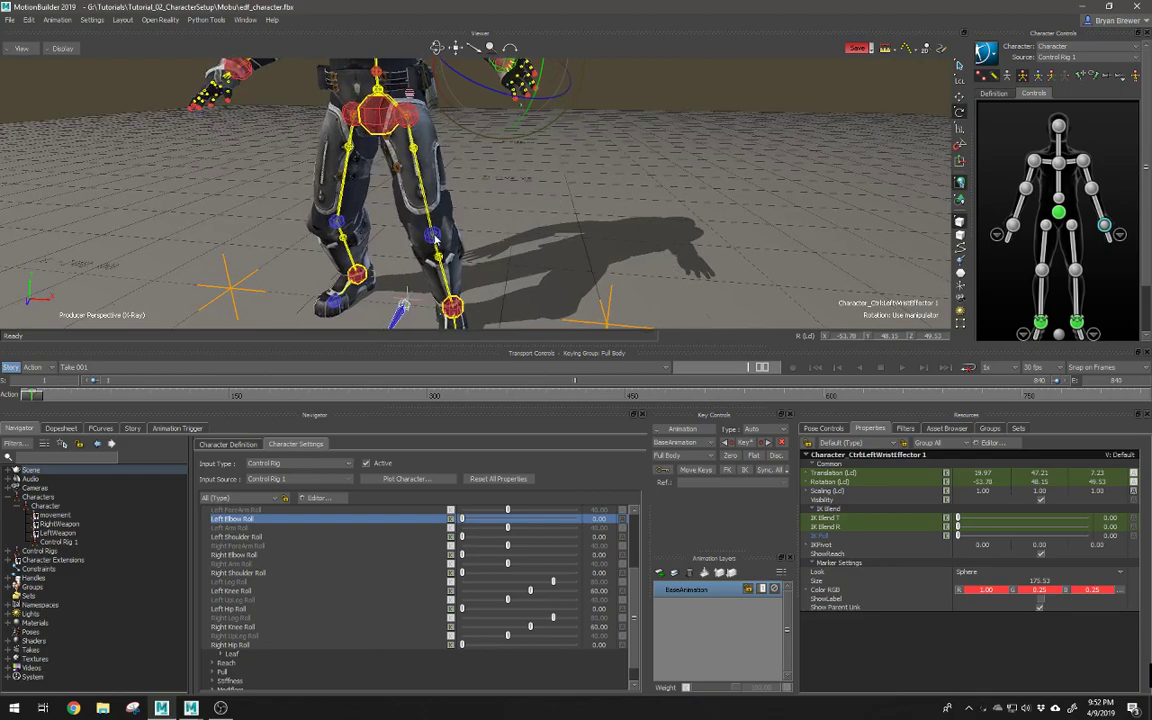
left_click(434, 237)
key("w")
left_click_drag(445, 247, 476, 248)
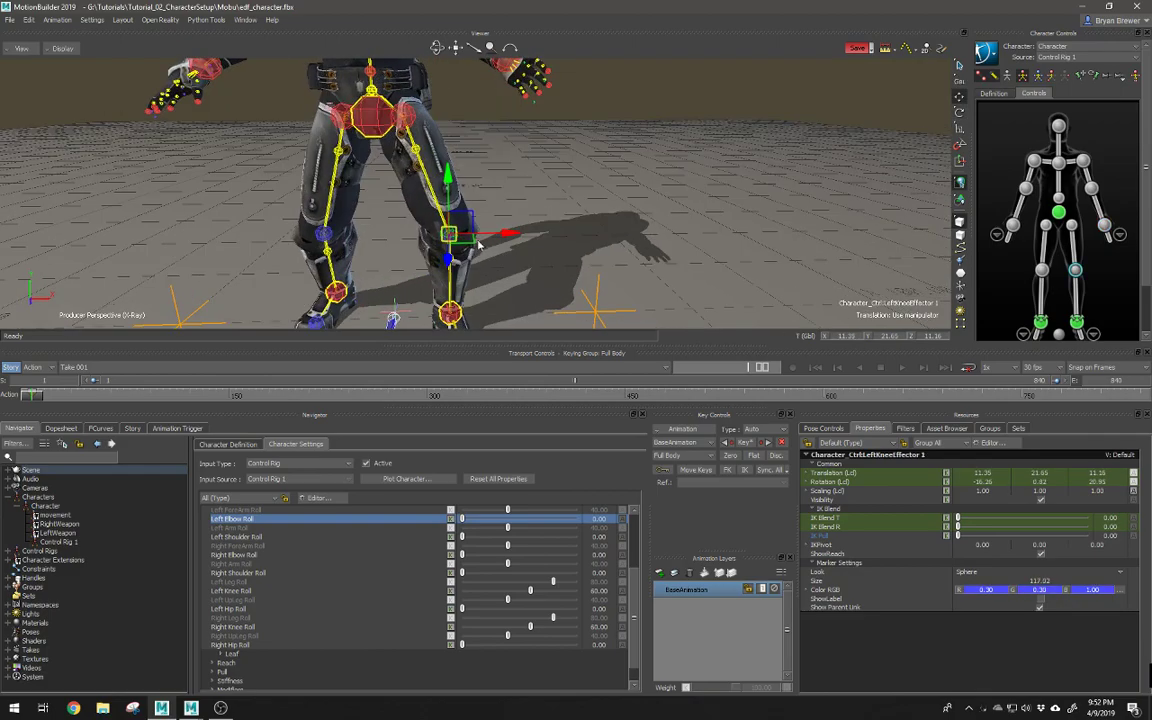
middle_click_drag(474, 241, 502, 255, "alt")
left_click_drag(502, 255, 470, 266, "alt")
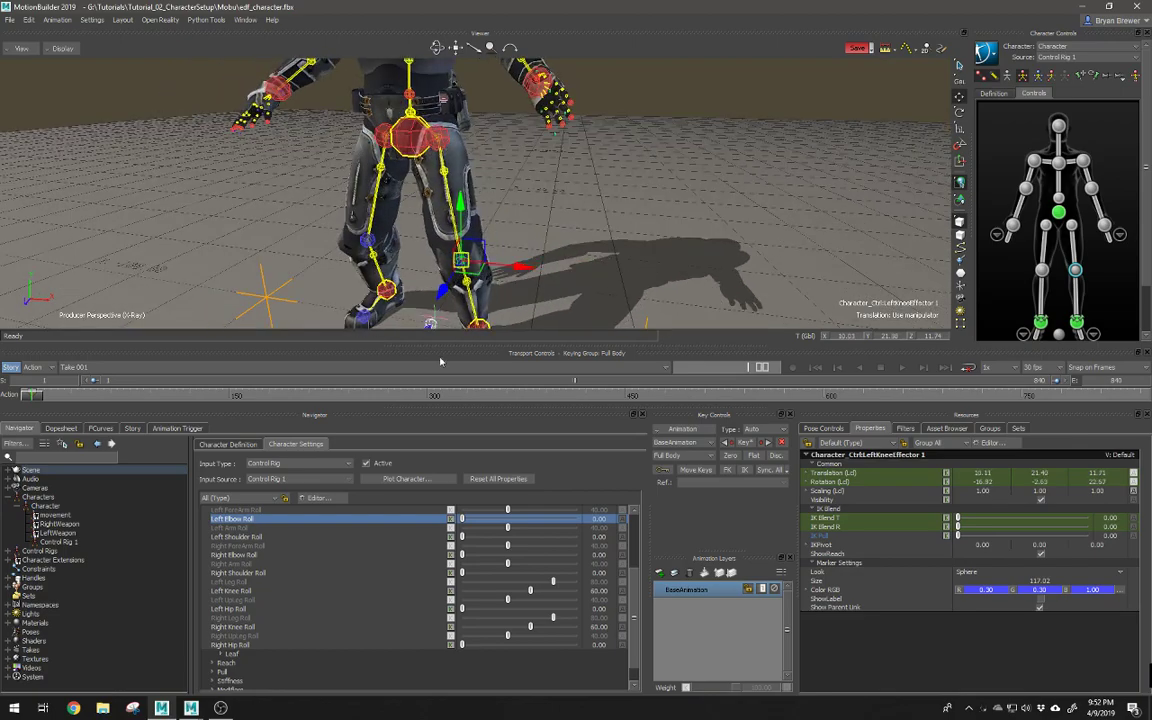
Step: Review the character's Leaf roll settings, and collapse the Leaf and Roll groups
left_click(222, 656)
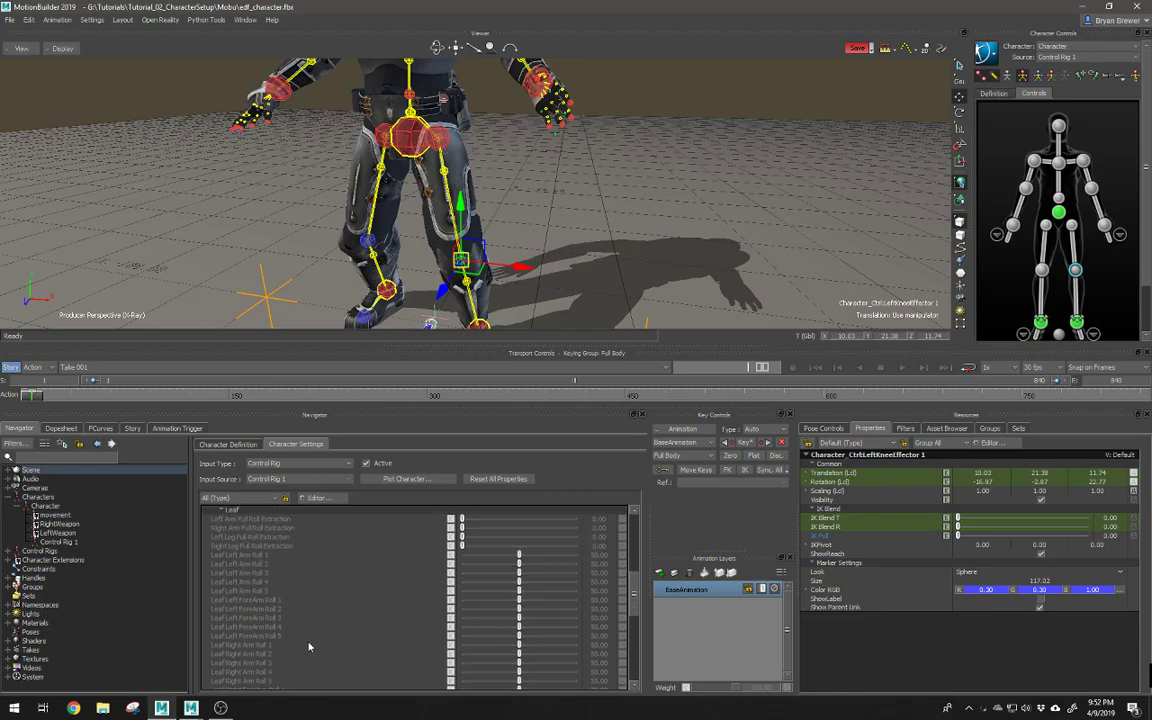
scroll(309, 647, "up", 4)
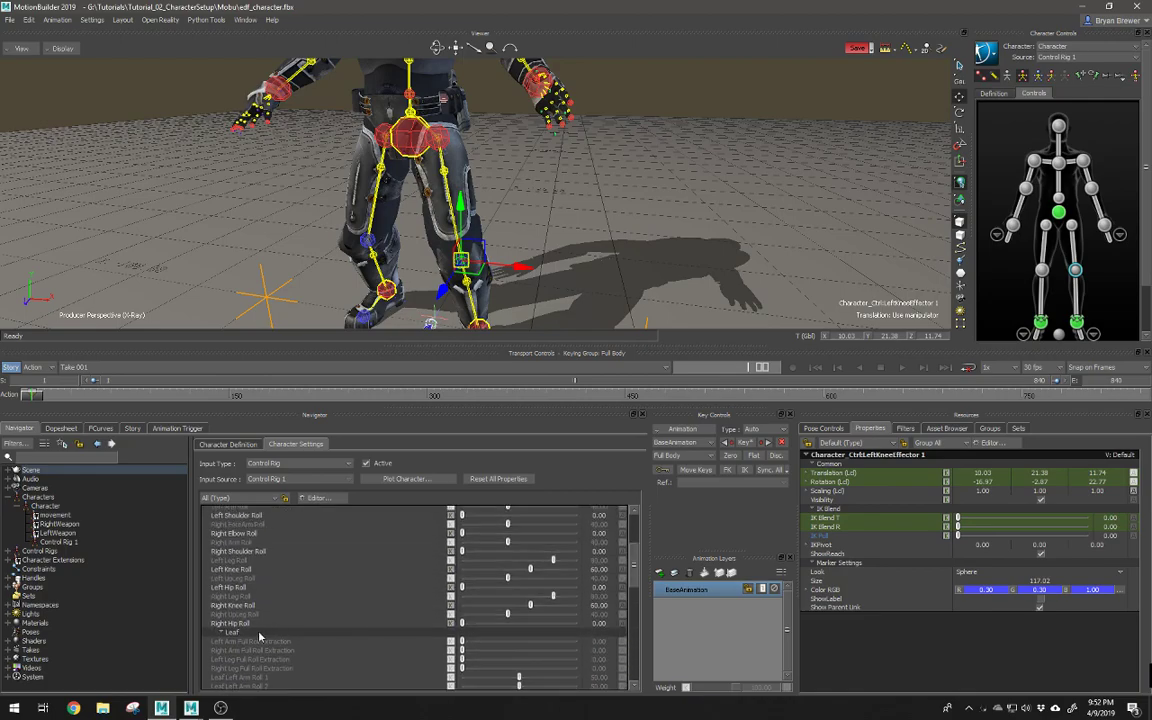
left_click(223, 633)
scroll(256, 550, "up", 3)
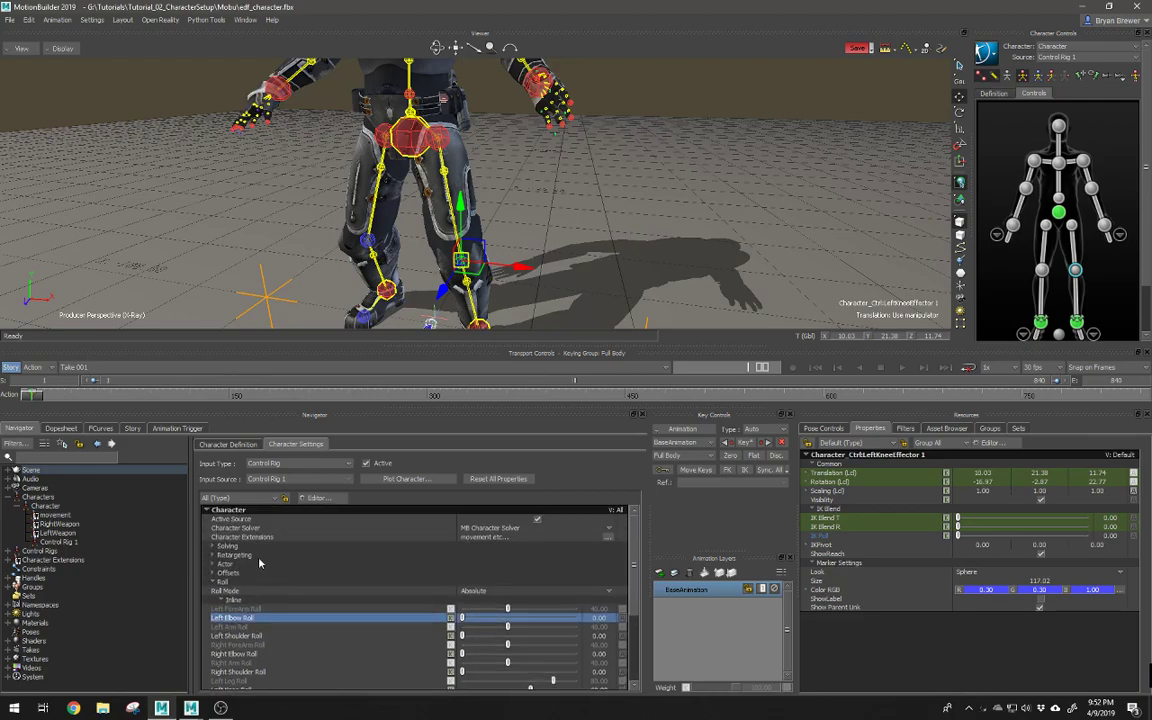
left_click(213, 582)
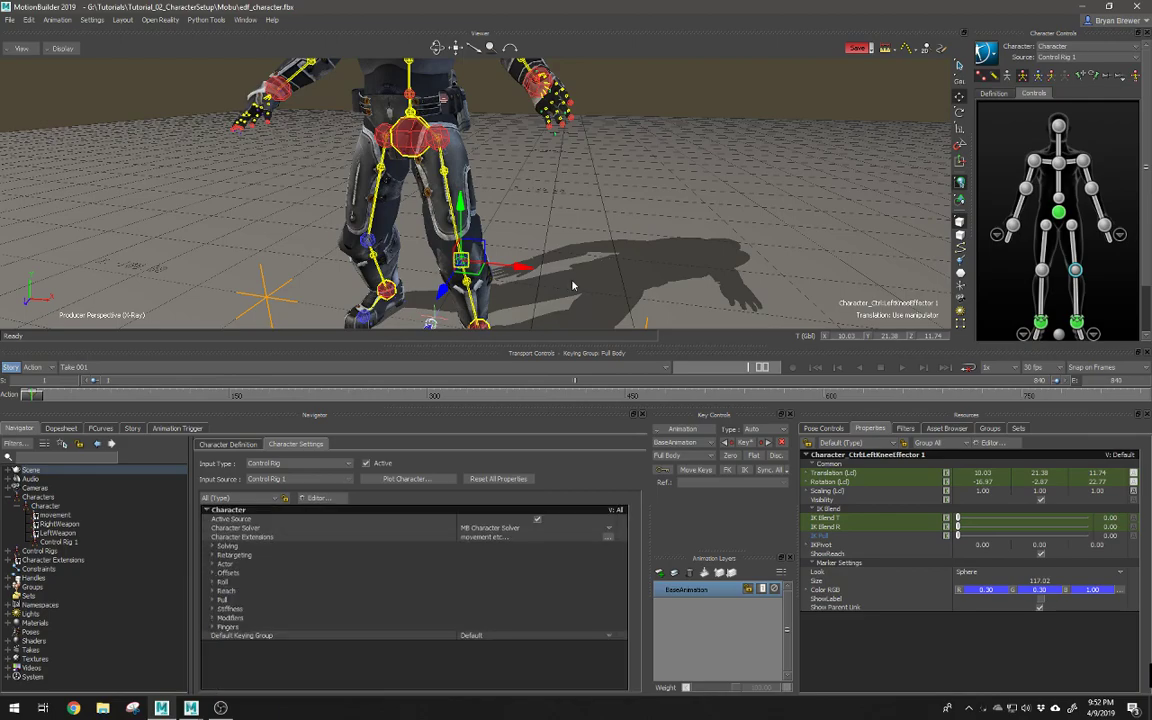
Step: Raise the left wrist effector slightly, and reset the whole character to its stance pose
right_click_drag(614, 218, 504, 226, "alt")
left_click_drag(504, 226, 604, 182, "alt")
middle_click_drag(604, 182, 607, 226, "alt")
right_click_drag(607, 226, 507, 241, "alt")
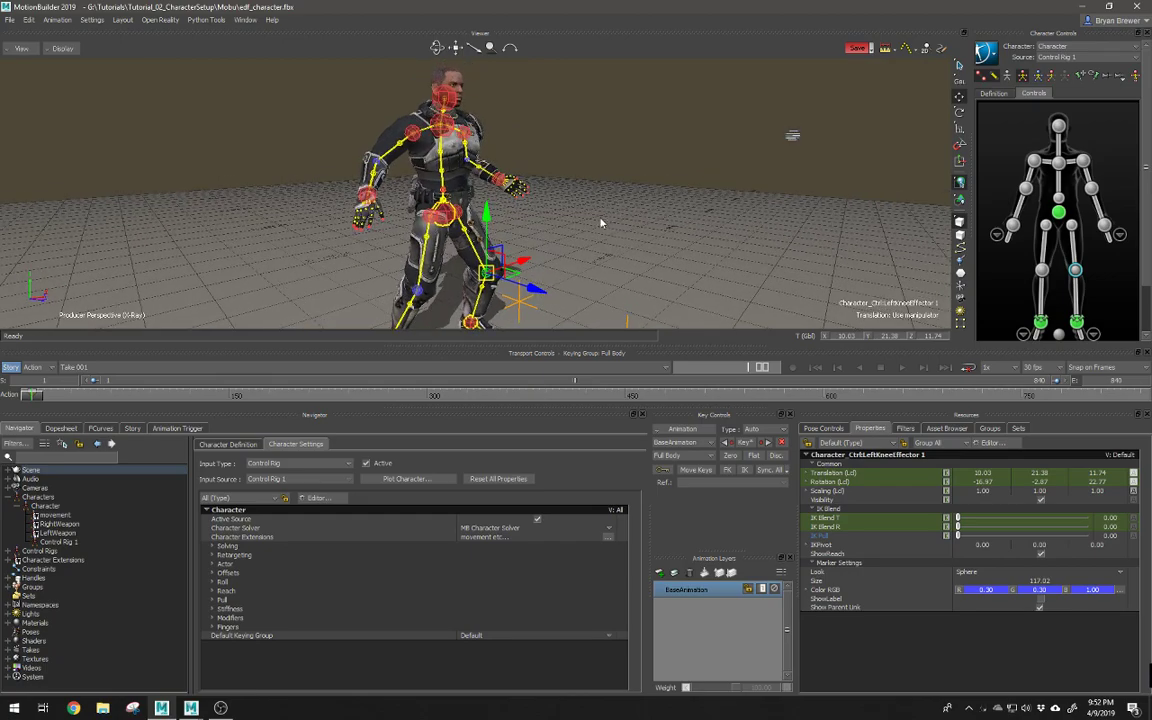
left_click_drag(507, 241, 408, 262, "alt")
left_click_drag(408, 184, 409, 222, "alt")
right_click_drag(409, 222, 509, 196, "alt")
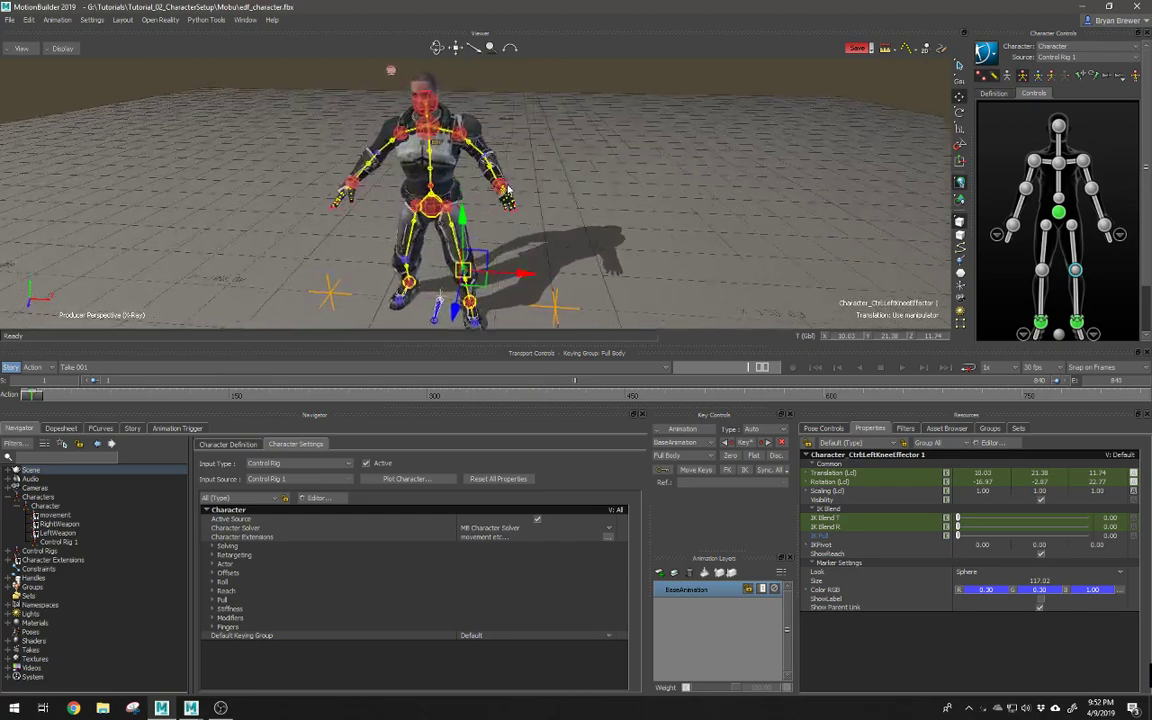
left_click_drag(501, 188, 533, 158)
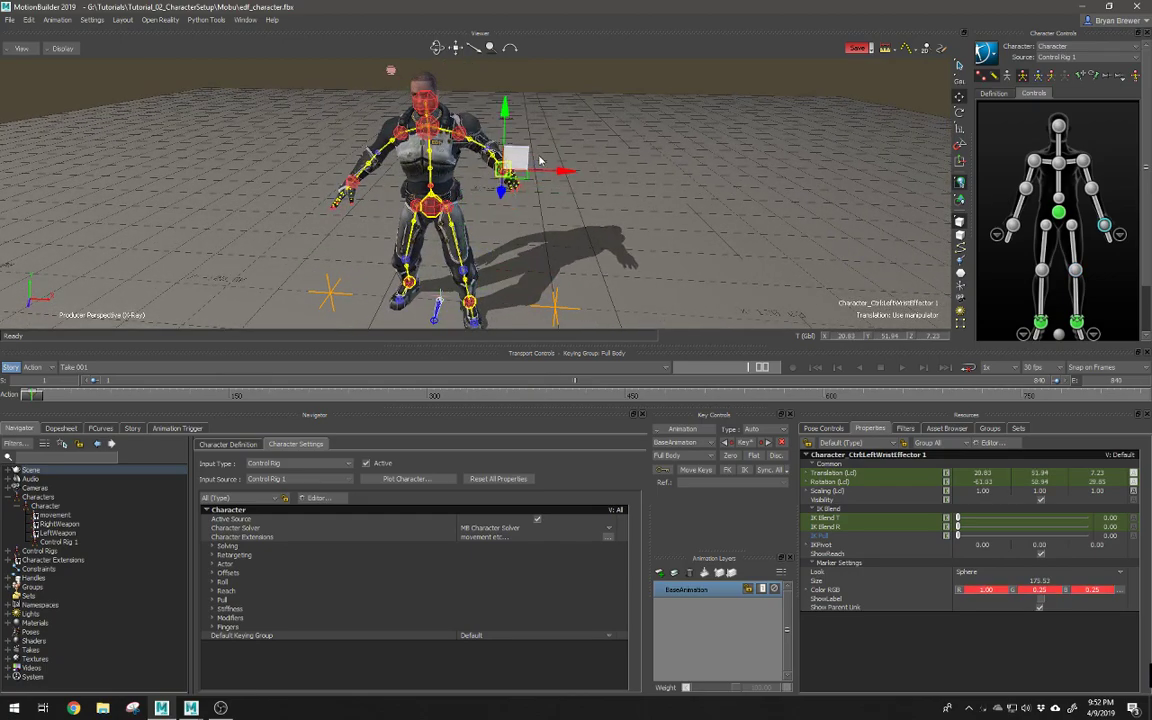
left_click(1136, 77)
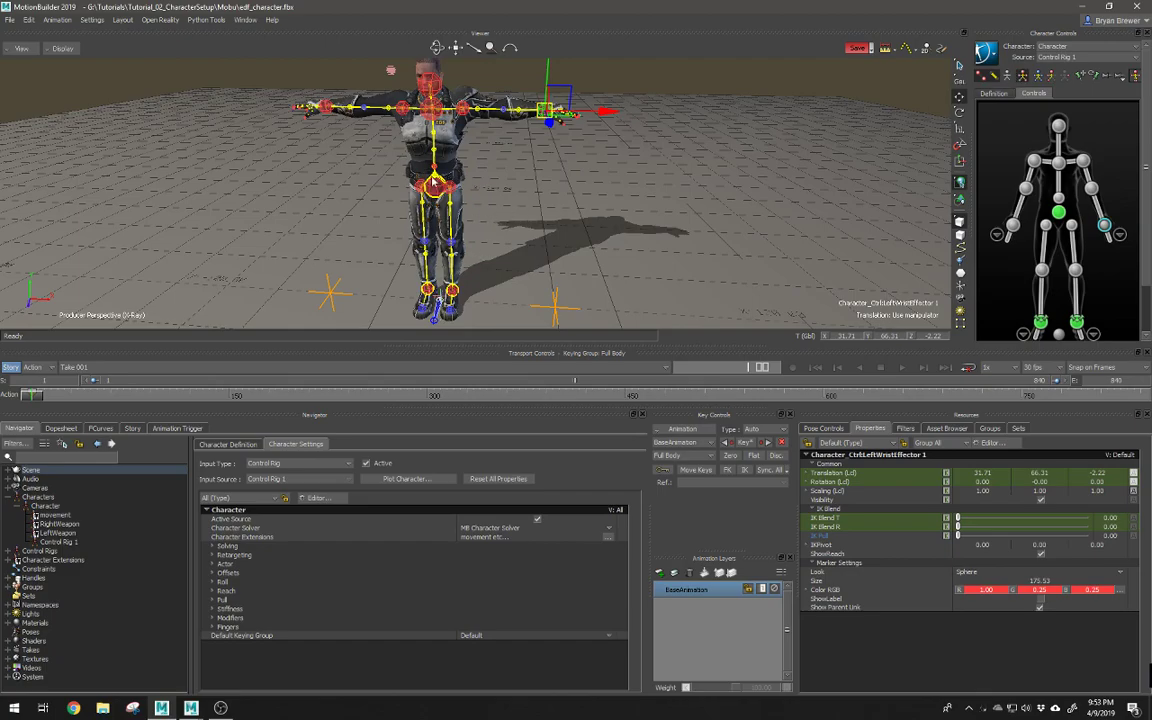
Step: Clear the effector selection and switch the viewer from X-Ray to normal display around the floor markers
left_click_drag(432, 202, 460, 191, "alt")
left_click(601, 188)
middle_click_drag(518, 271, 532, 233, "alt")
right_click_drag(532, 233, 484, 226, "alt")
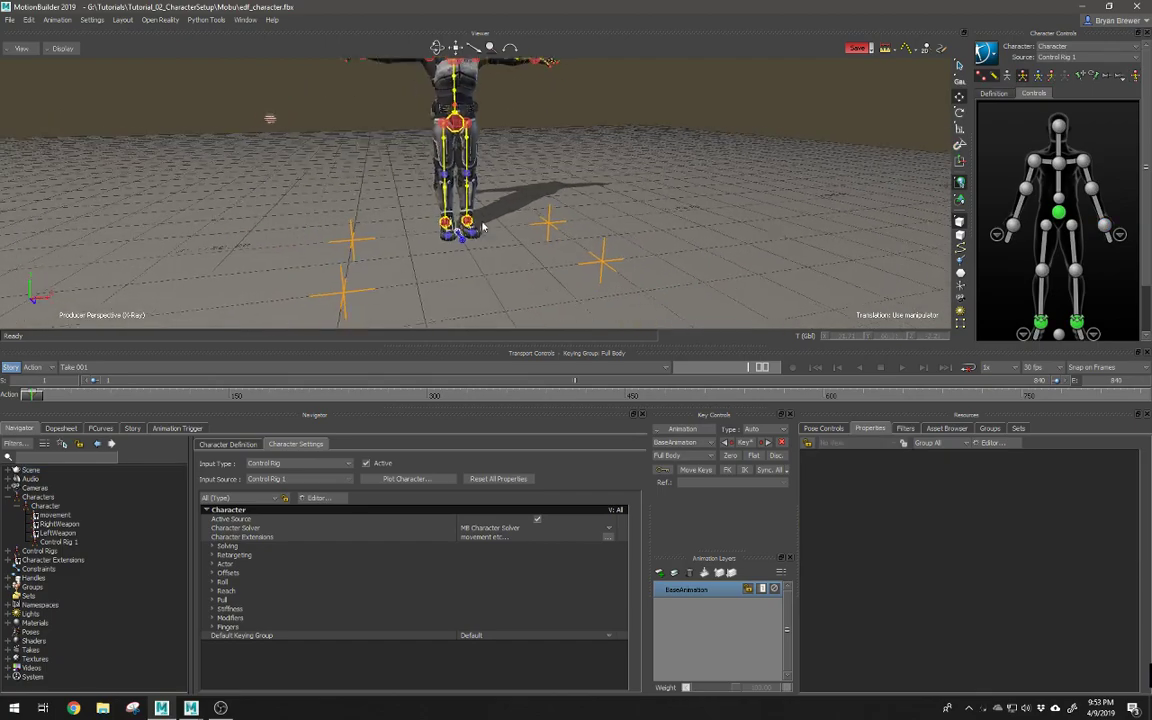
left_click_drag(484, 226, 499, 224, "alt")
right_click_drag(499, 224, 540, 202, "alt")
key("ctrl+a")
middle_click_drag(540, 202, 547, 221, "alt")
right_click_drag(547, 221, 529, 226, "alt")
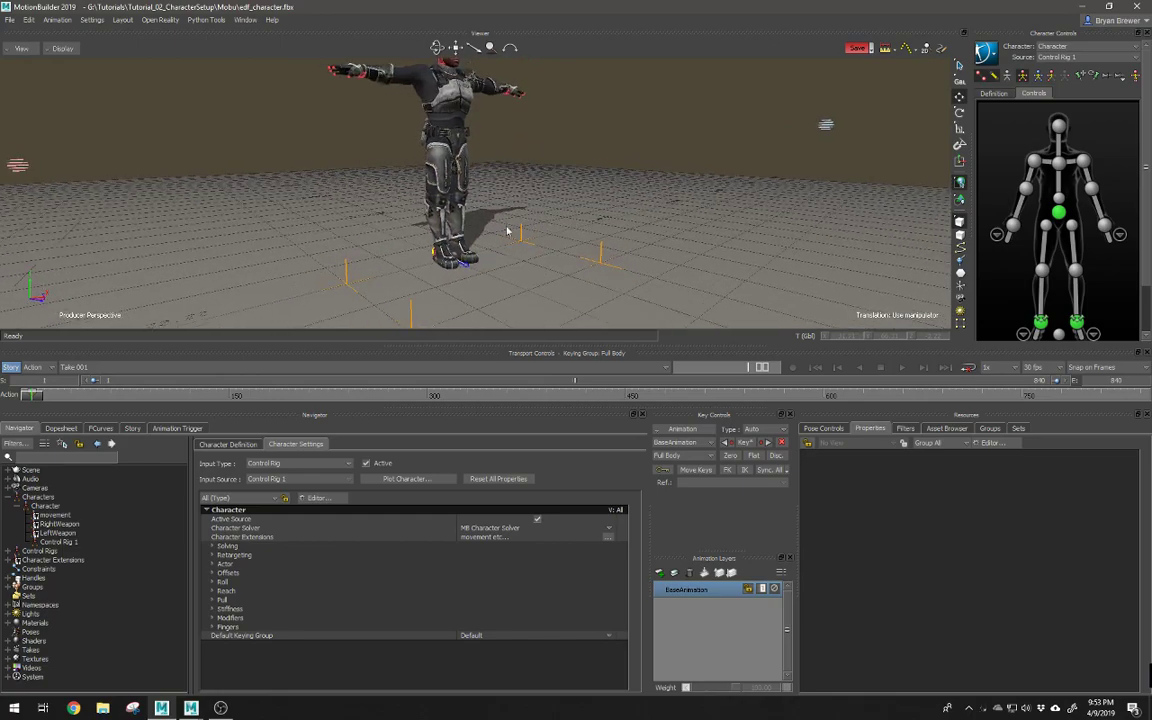
Step: Expand the Floor Contacts settings under Modifiers and enable Feet Floor Contact
left_click(212, 618)
left_click(219, 627)
left_click(219, 627)
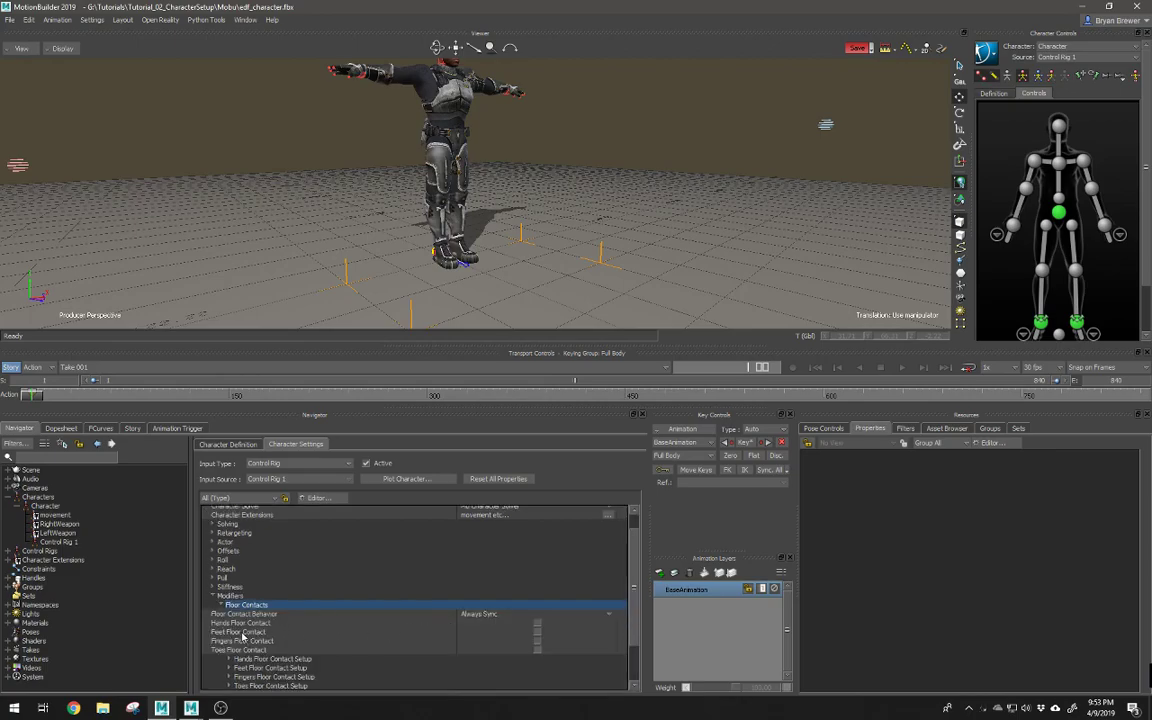
left_click(263, 633)
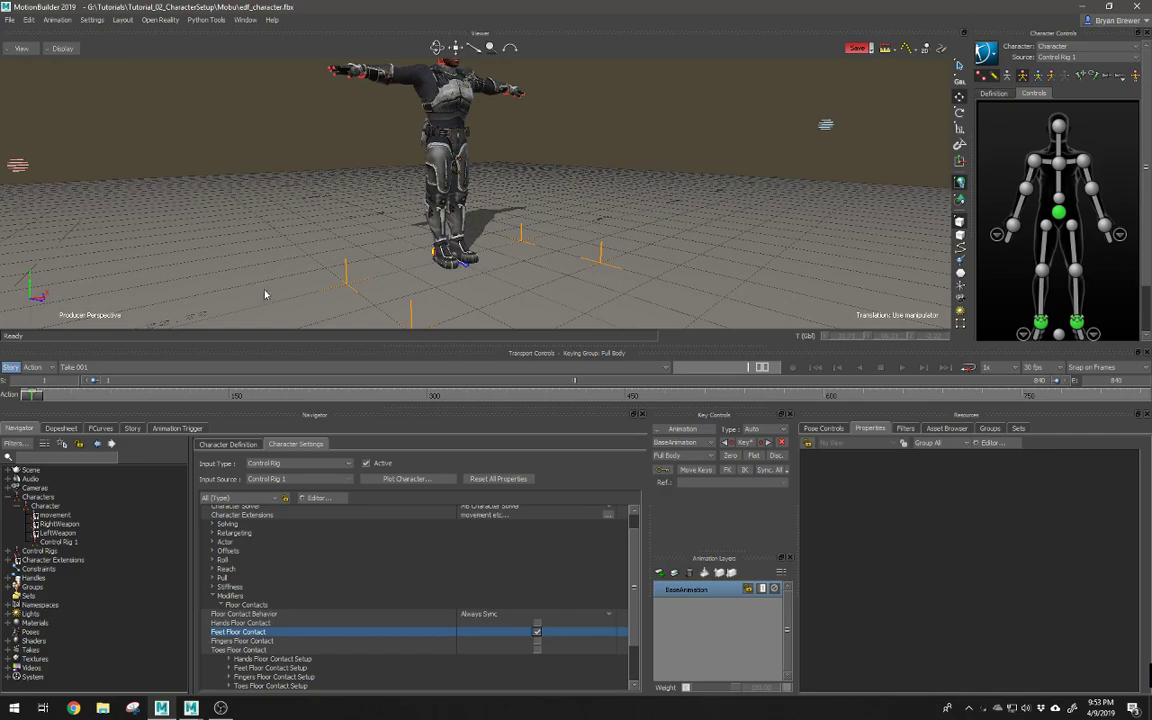
Step: Try raising the RightFootFloor marker to test the right foot's floor contact, and undo the move
left_click(345, 265)
left_click_drag(342, 228, 342, 185)
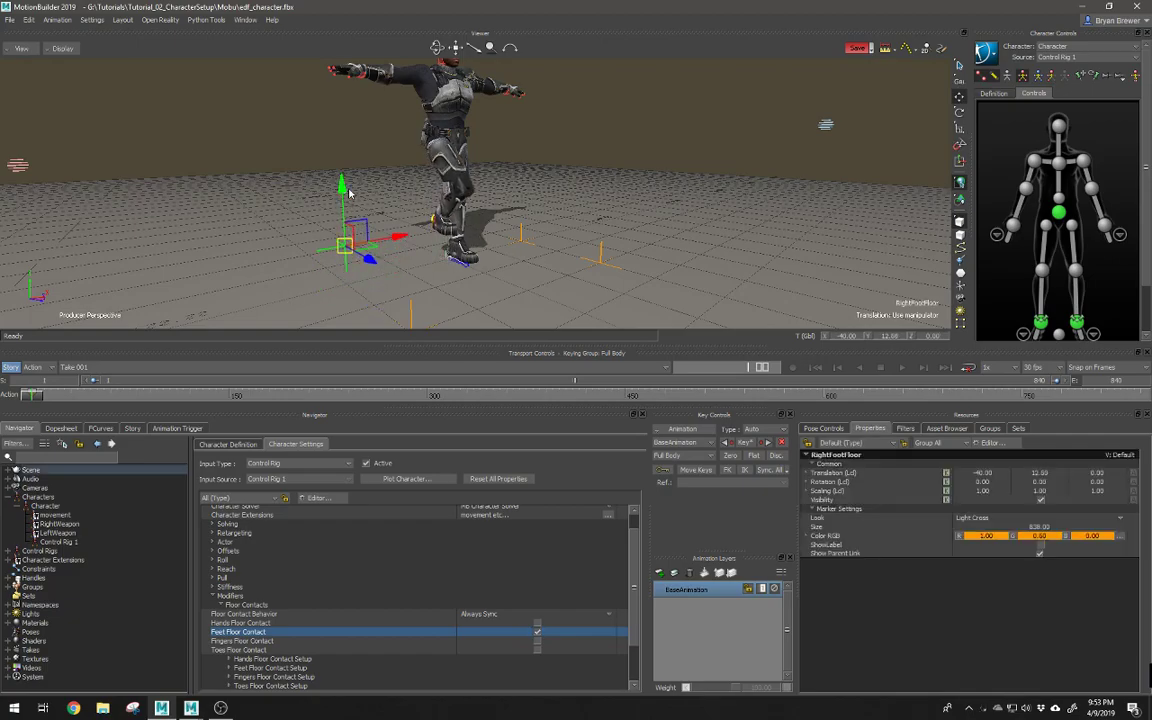
key("ctrl+z")
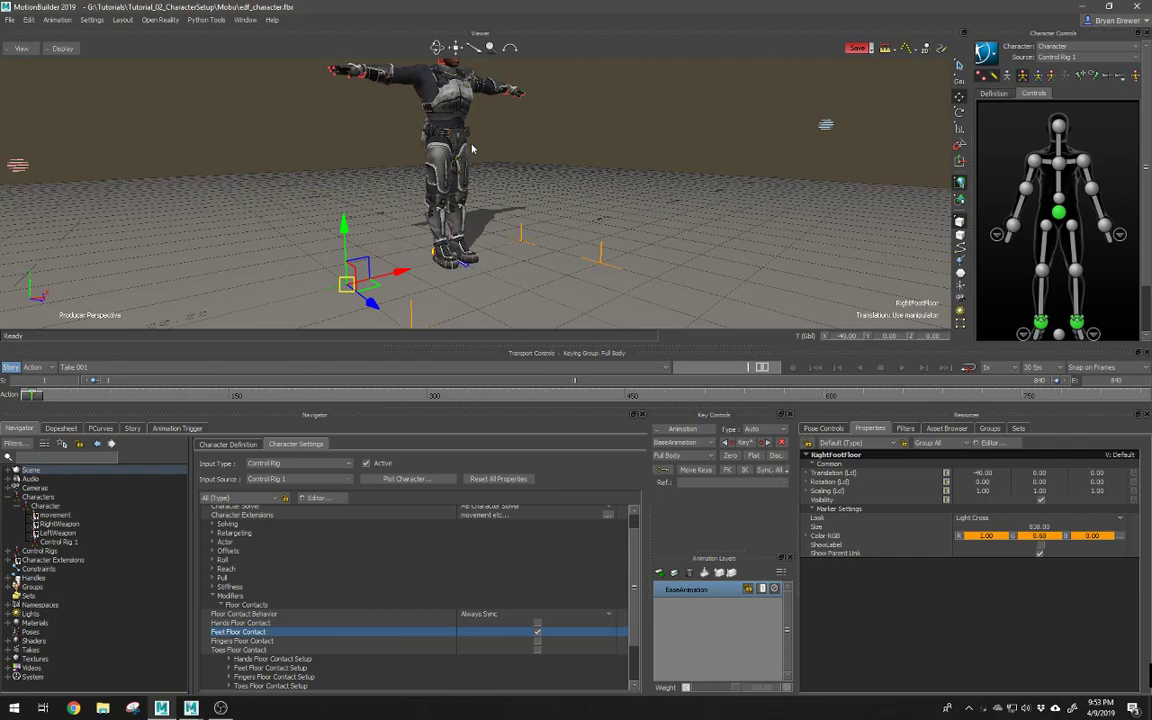
Step: Try moving the hips effector down to about 31 in Y and forward to about 5.6 in Z, and undo the moves
left_click(1042, 325)
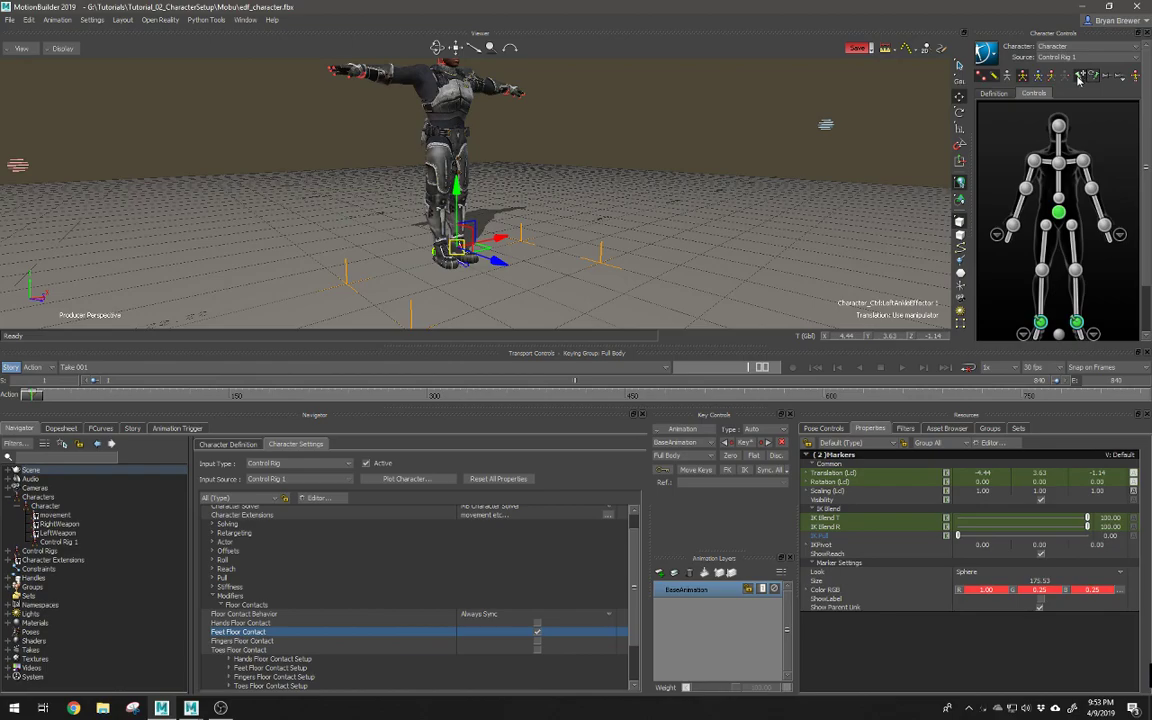
left_click(1060, 212)
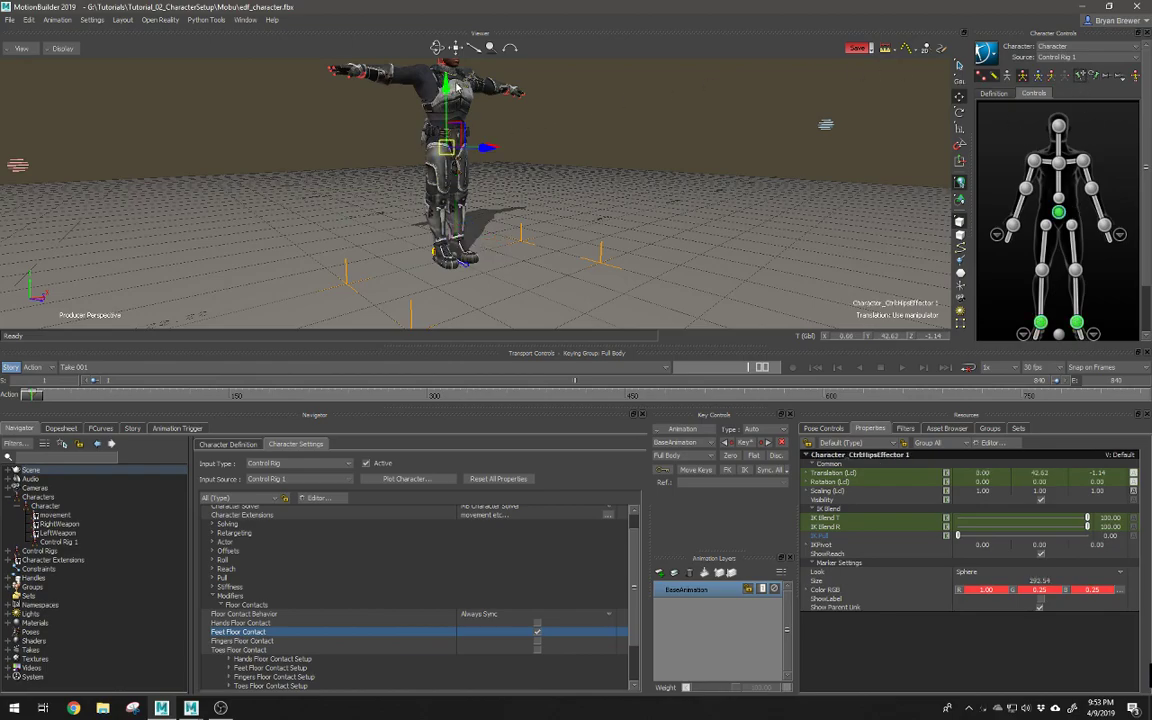
left_click_drag(437, 88, 519, 98)
right_click_drag(519, 98, 481, 92, "alt")
left_click_drag(481, 92, 488, 94, "alt")
left_click_drag(478, 108, 490, 176)
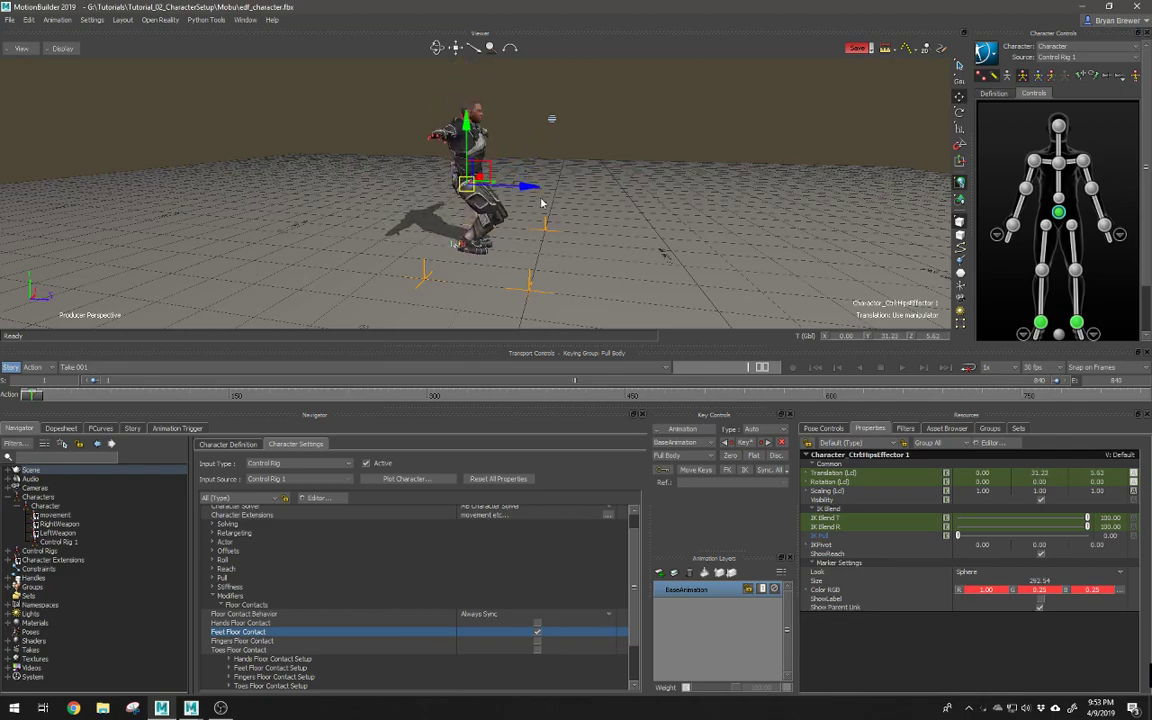
key("ctrl+z")
key("ctrl+z")
left_click_drag(550, 155, 474, 177, "alt")
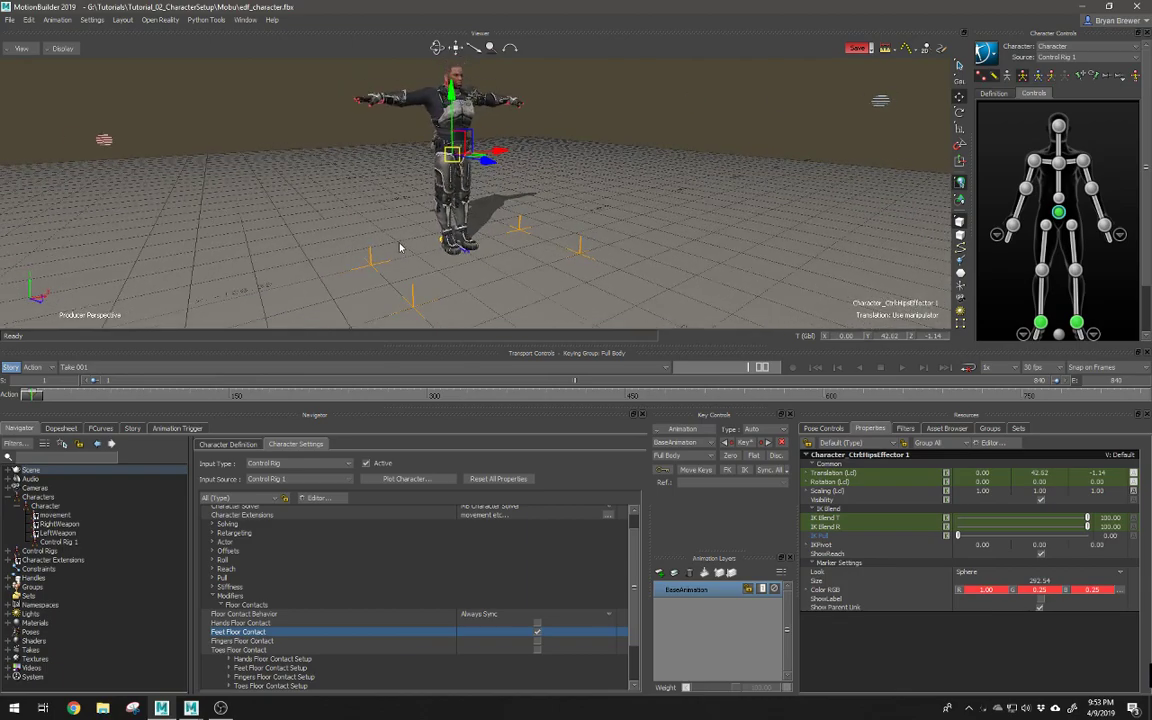
Step: Raise the RightFootFloor marker to about 10.5 in Y and the hips effector to about 63.7 in Y
left_click(372, 257)
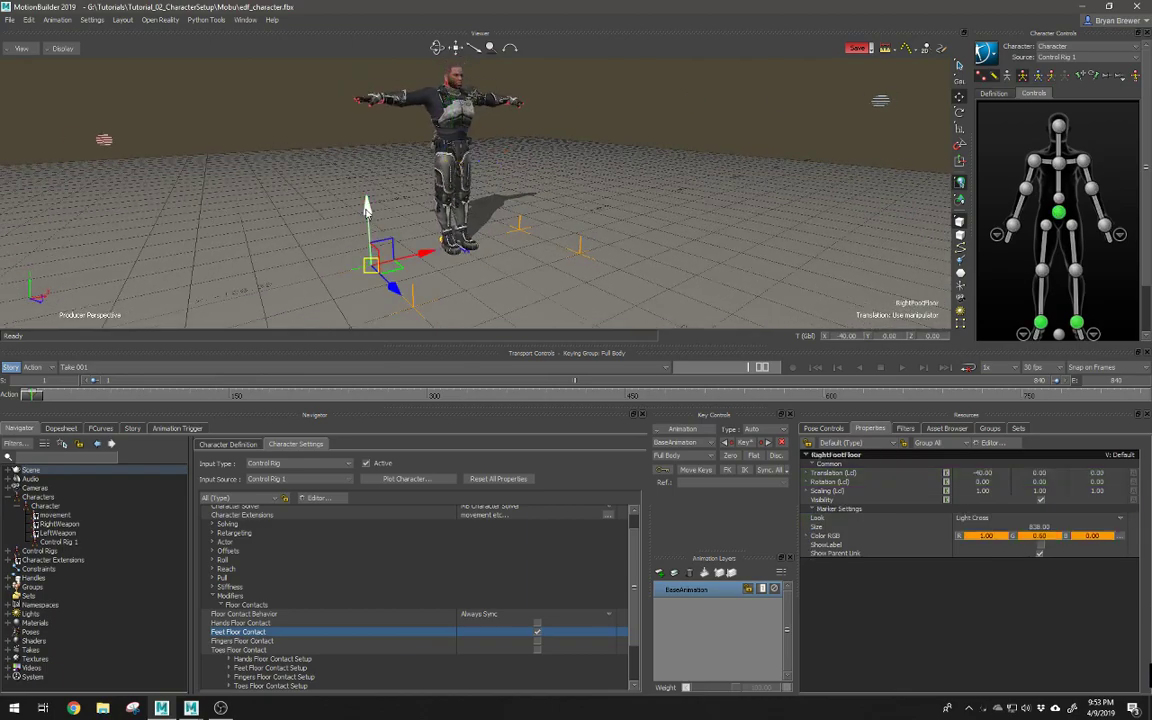
left_click_drag(366, 205, 335, 168)
left_click(1062, 211)
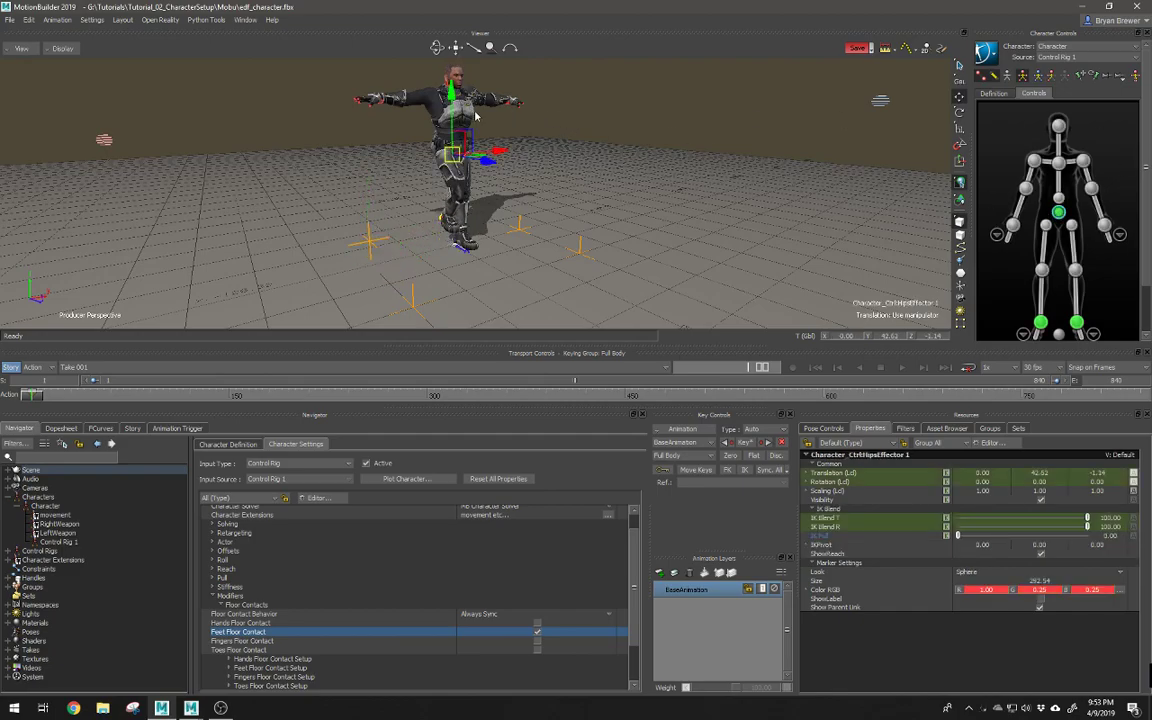
left_click_drag(452, 95, 452, 48)
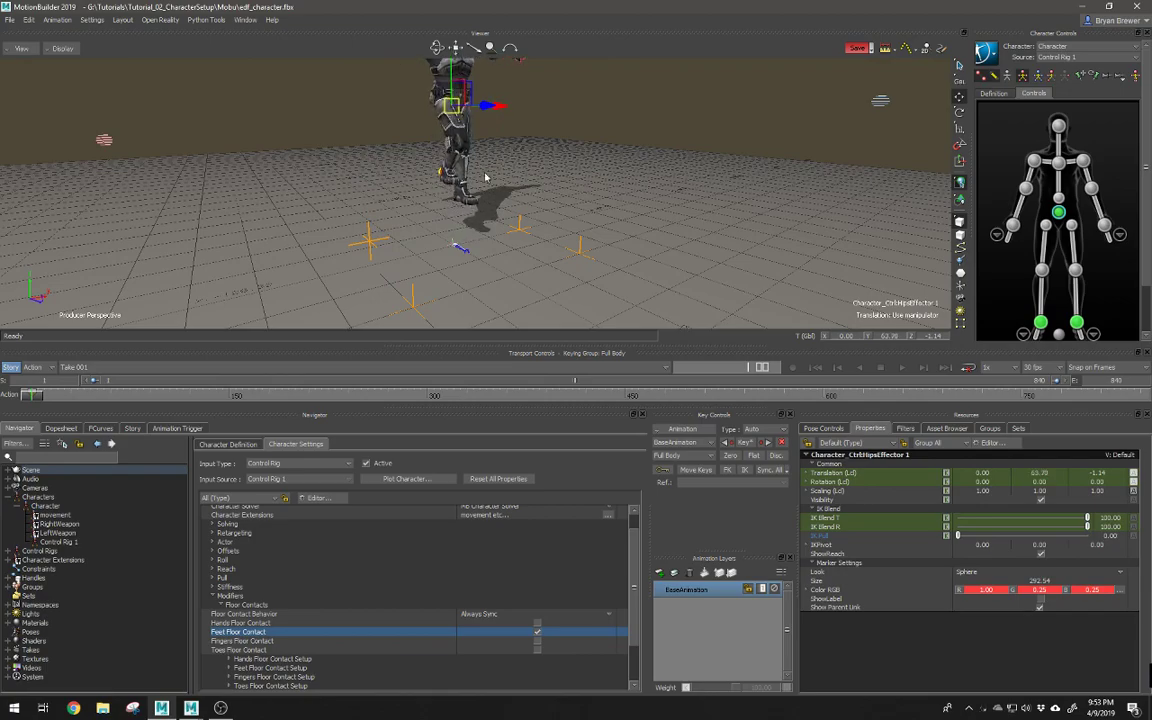
Step: Lower the right ankle effector and rotate it to test the raised foot
left_click(1039, 322)
left_click_drag(452, 115, 441, 135)
key("r")
left_click_drag(481, 230, 480, 191)
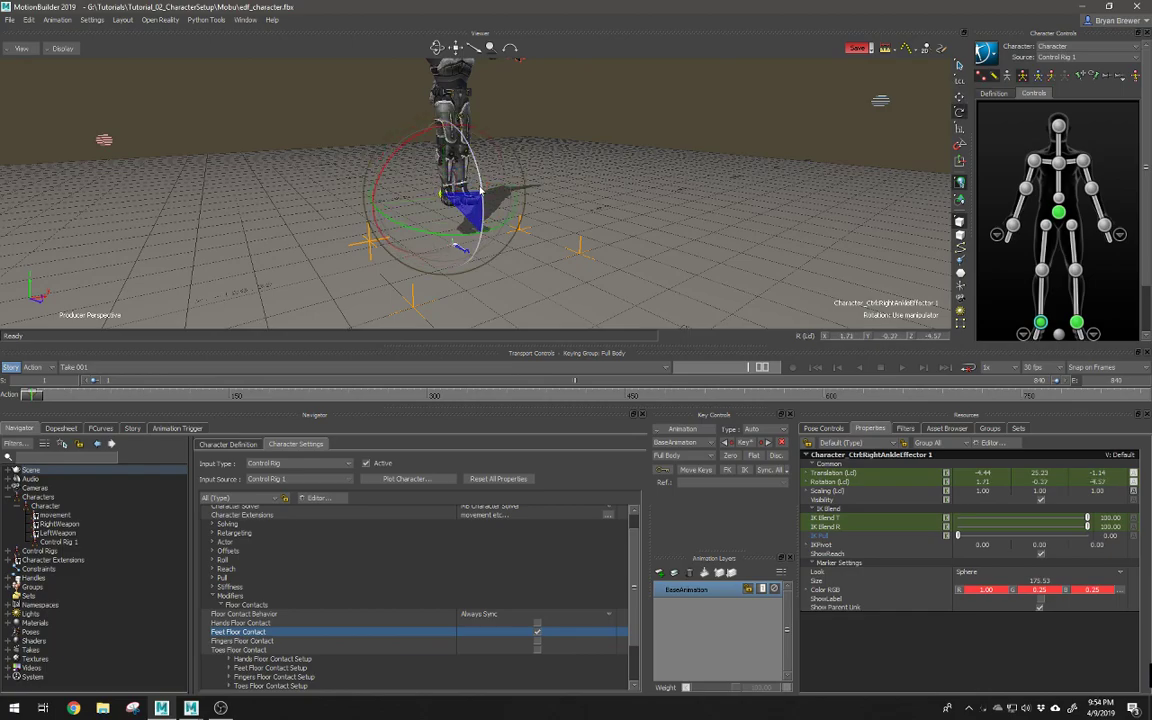
Step: Lower the hips effector to bring the right foot onto its raised floor marker
left_click(1060, 214)
key("t")
scroll(640, 170, "down", 2)
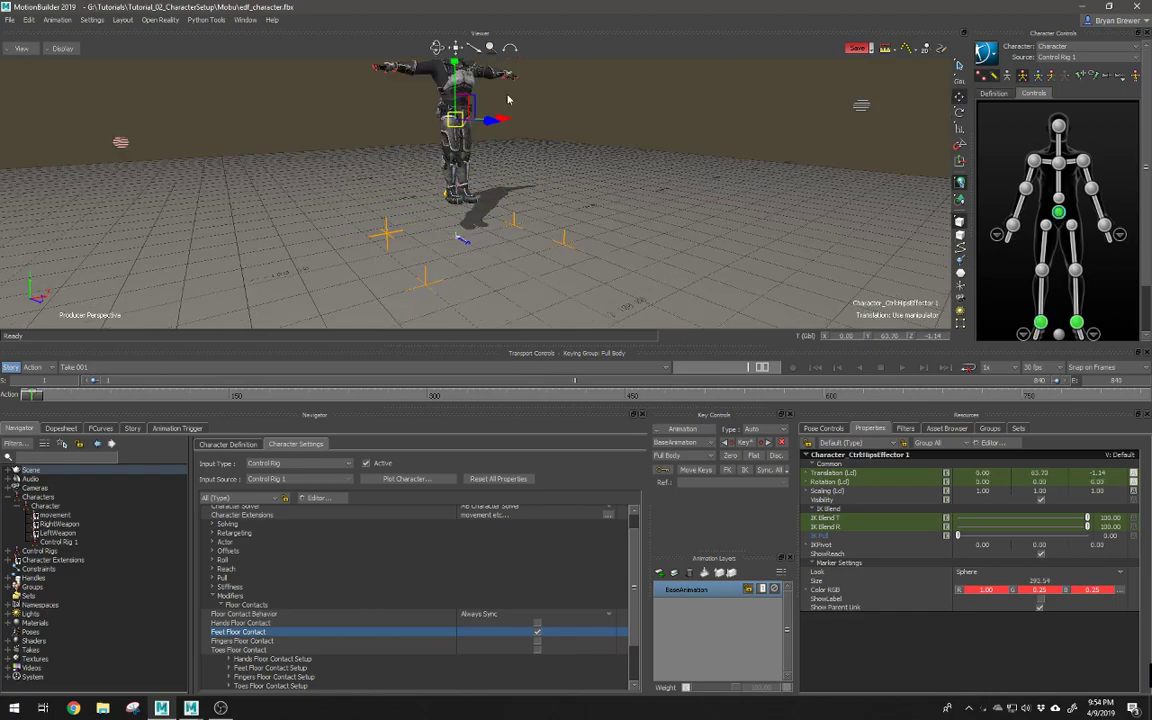
left_click_drag(457, 63, 458, 100)
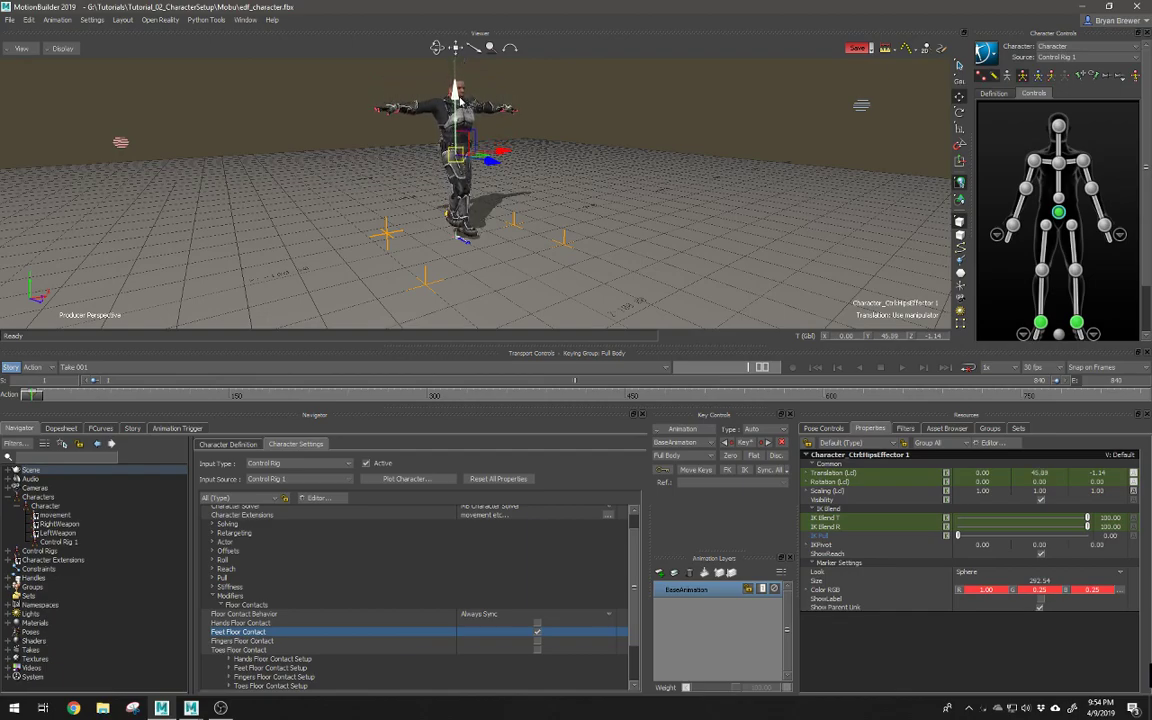
left_click_drag(446, 239, 497, 241, "alt")
scroll(497, 241, "up", 3)
left_click_drag(454, 79, 454, 87)
Step: Try tilting the RightFootFloor marker about 16 degrees in Z, and undo the rotation
left_click(338, 237)
key("r")
left_click_drag(406, 215, 432, 226)
key("ctrl+z")
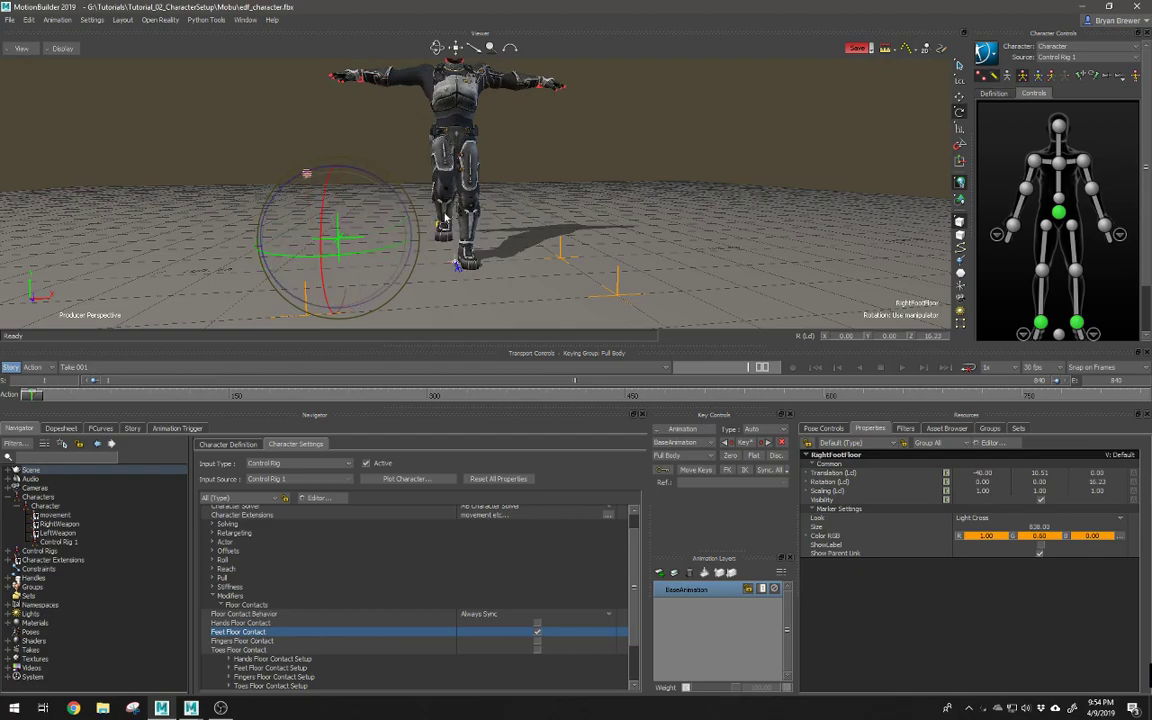
Step: Undo the test moves of the hips, right ankle and right foot floor marker
left_click_drag(337, 240, 389, 260, "alt")
key("w")
key("ctrl+z")
key("ctrl+z")
key("ctrl+z")
key("ctrl+z")
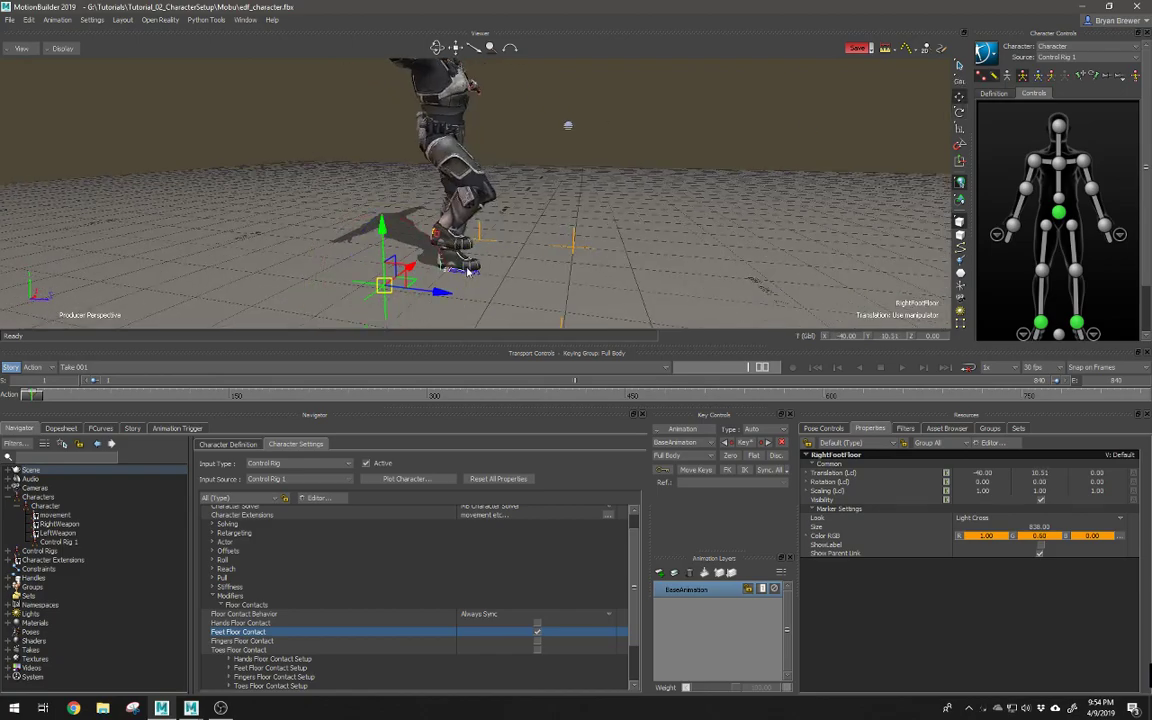
key("ctrl+z")
key("ctrl+z")
key("ctrl+z")
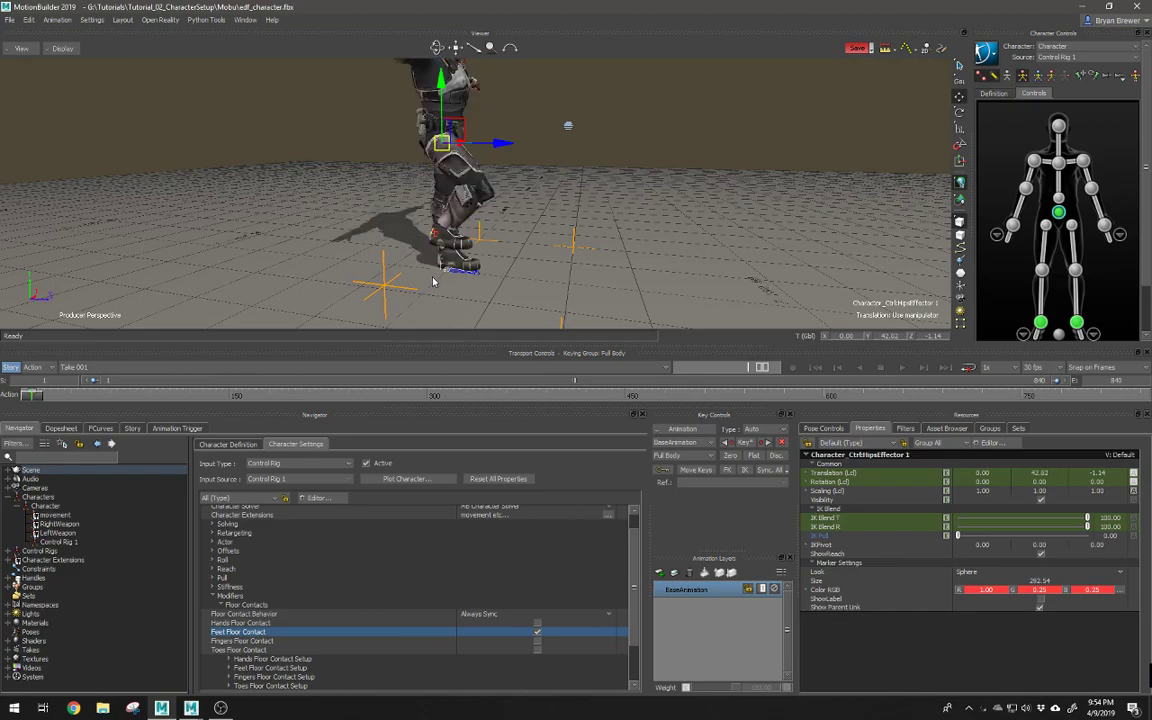
Step: Inspect the RightFootFloor and RightHandFloor markers around the character, ending with RightFootFloor selected
right_click_drag(536, 236, 510, 216, "alt")
mouse_move(510, 216)
left_mouse_down("alt")
mouse_move(494, 219)
mouse_move(521, 227)
left_mouse_up("alt")
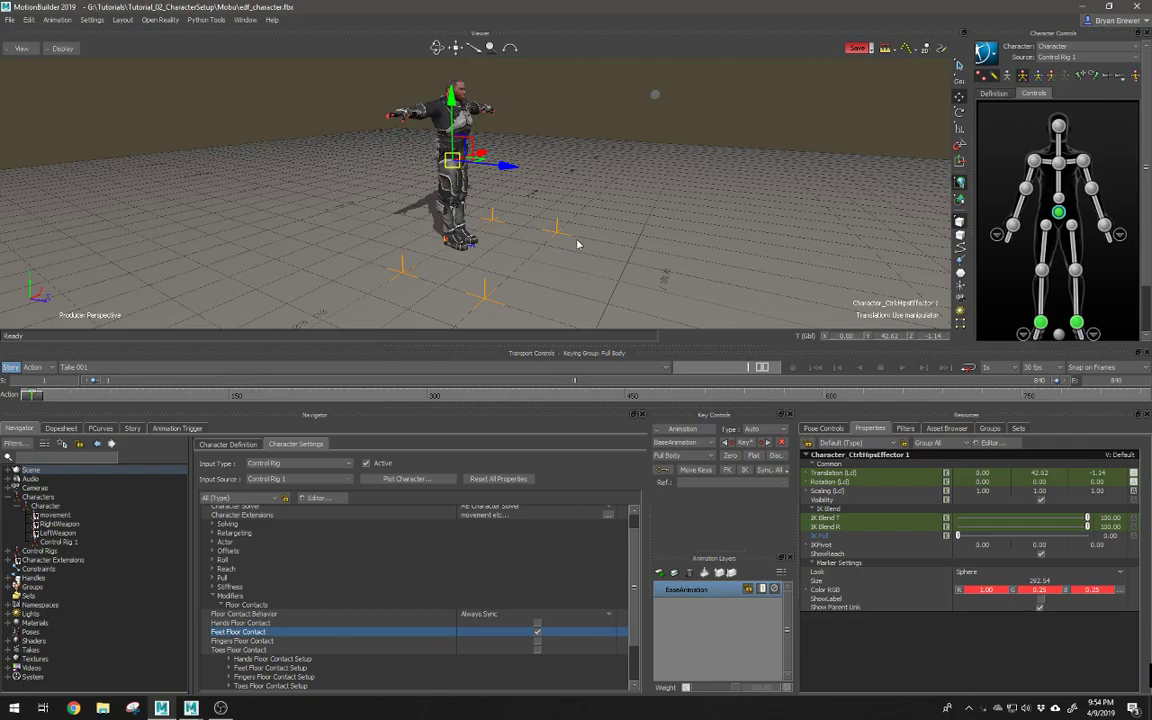
left_click(402, 266)
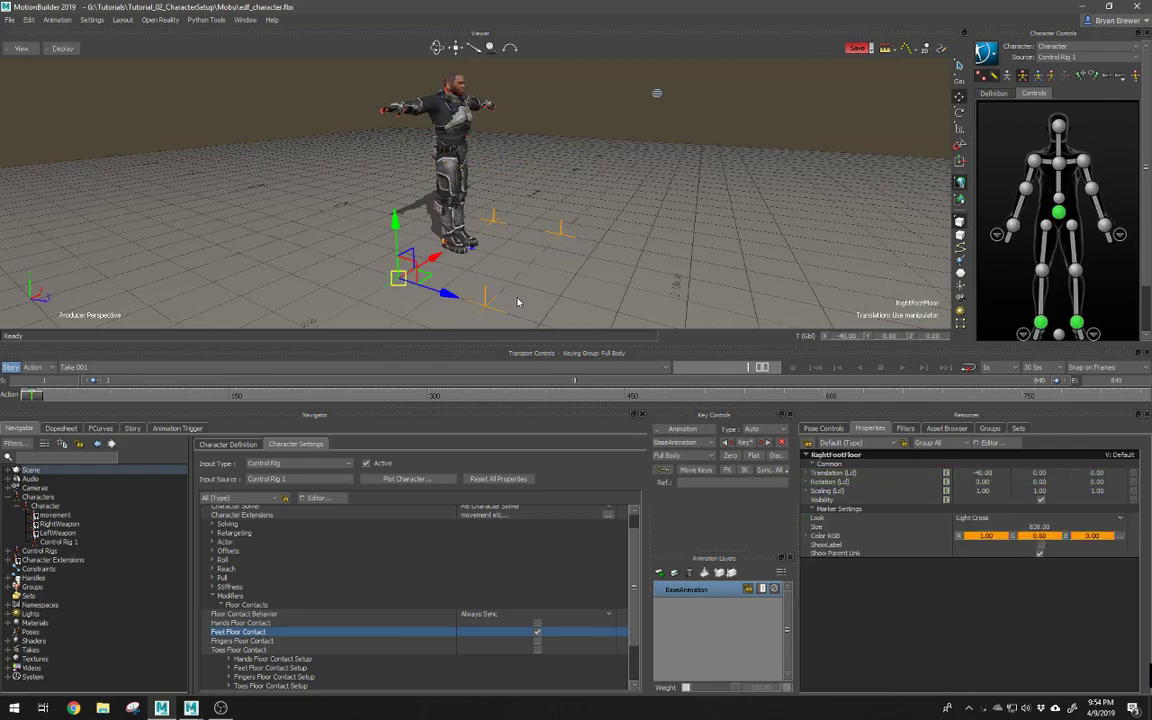
left_click(485, 297)
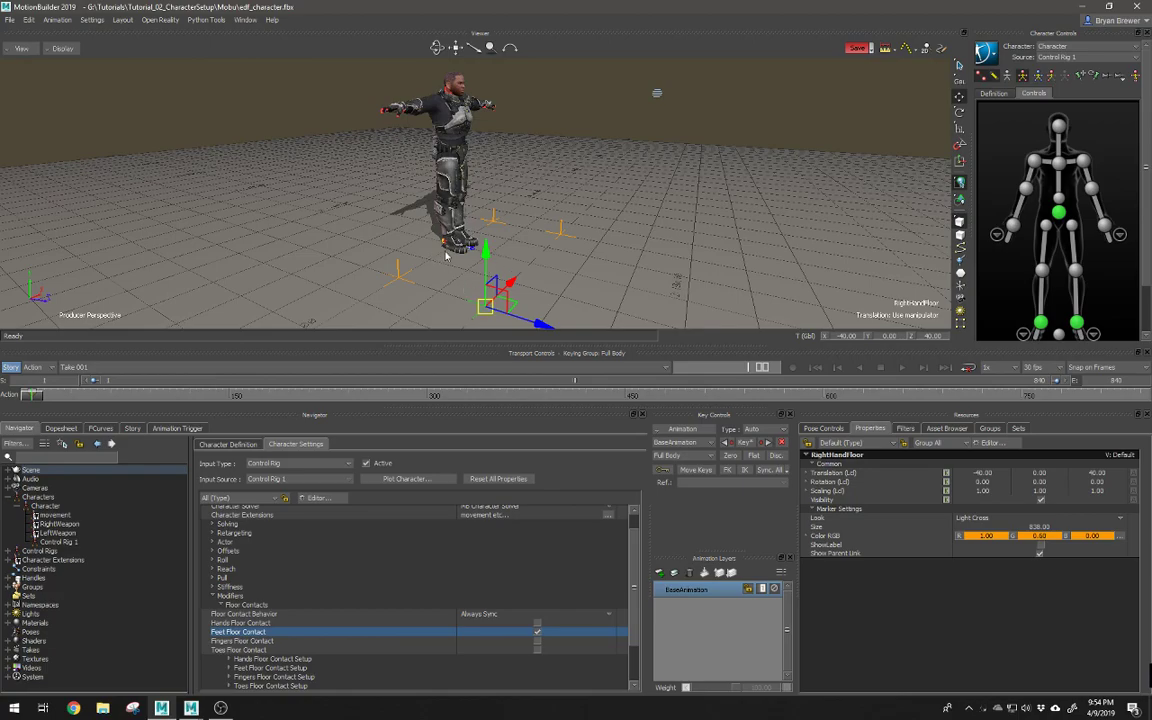
mouse_move(465, 247)
left_mouse_down("alt")
mouse_move(480, 250)
mouse_move(414, 274)
mouse_move(482, 221)
mouse_move(467, 242)
mouse_move(433, 219)
left_mouse_up("alt")
left_click(413, 275)
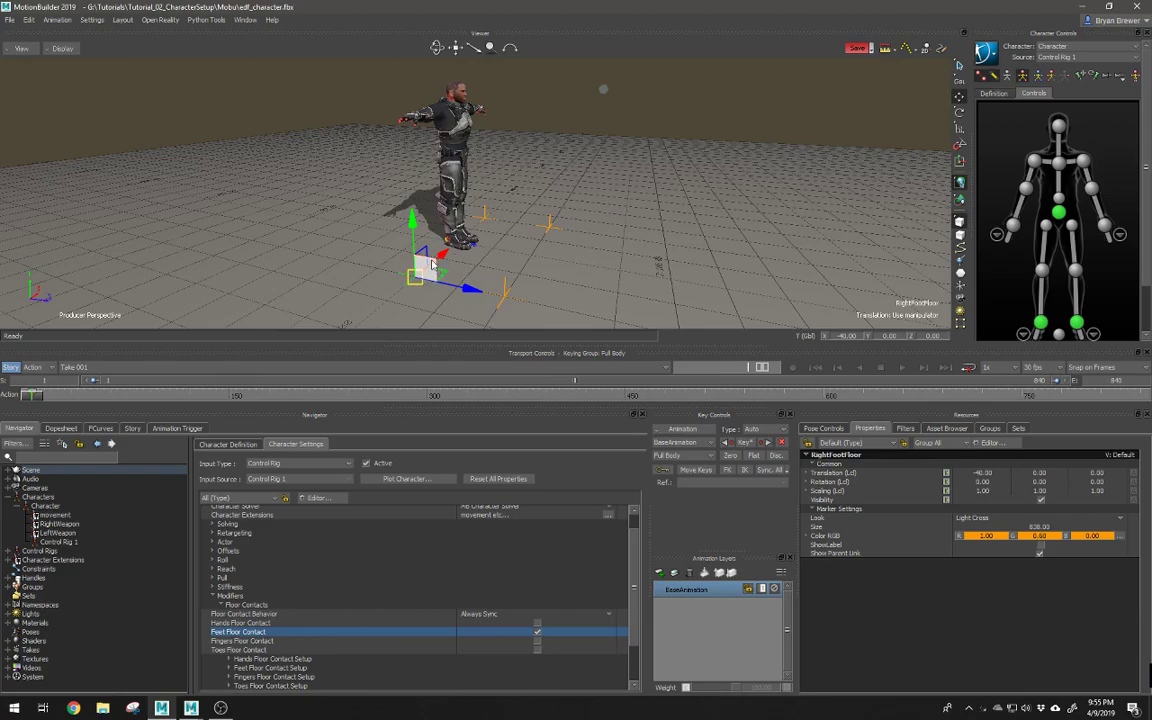
Step: Try moving the RightFootFloor marker to about 29 in Y and 58 in Z, and undo the move
mouse_move(433, 268)
left_mouse_down()
mouse_move(576, 208)
mouse_move(581, 217)
left_mouse_up()
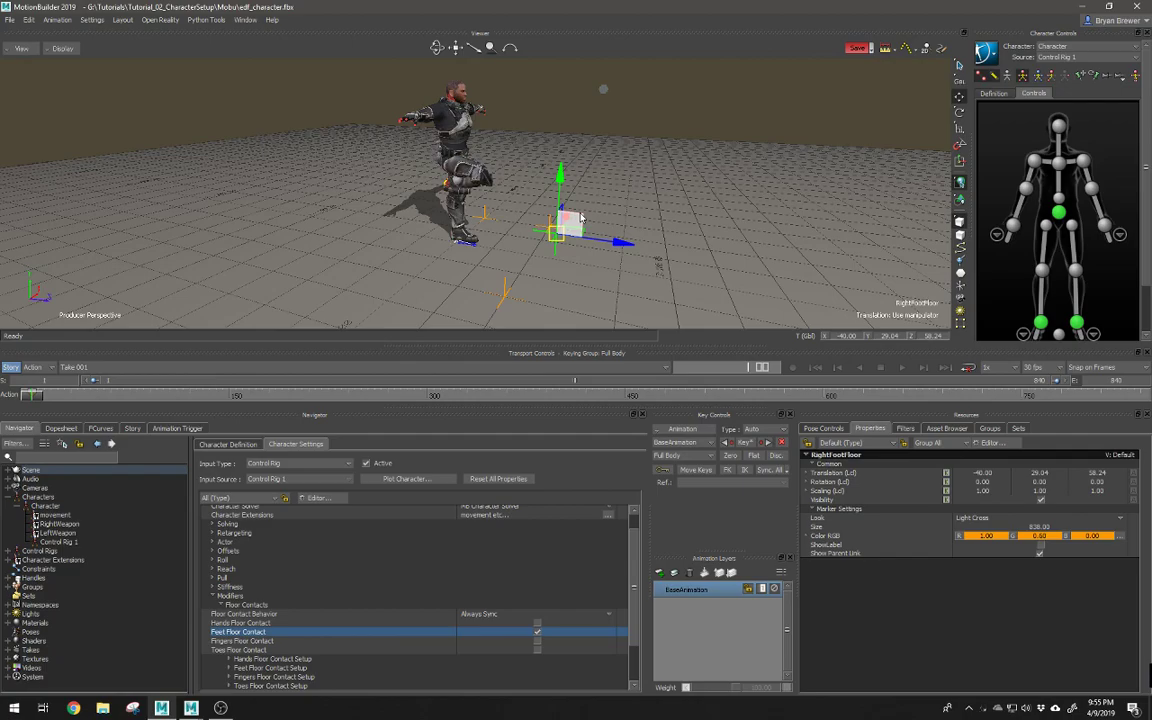
key("ctrl+z")
key("ctrl+z")
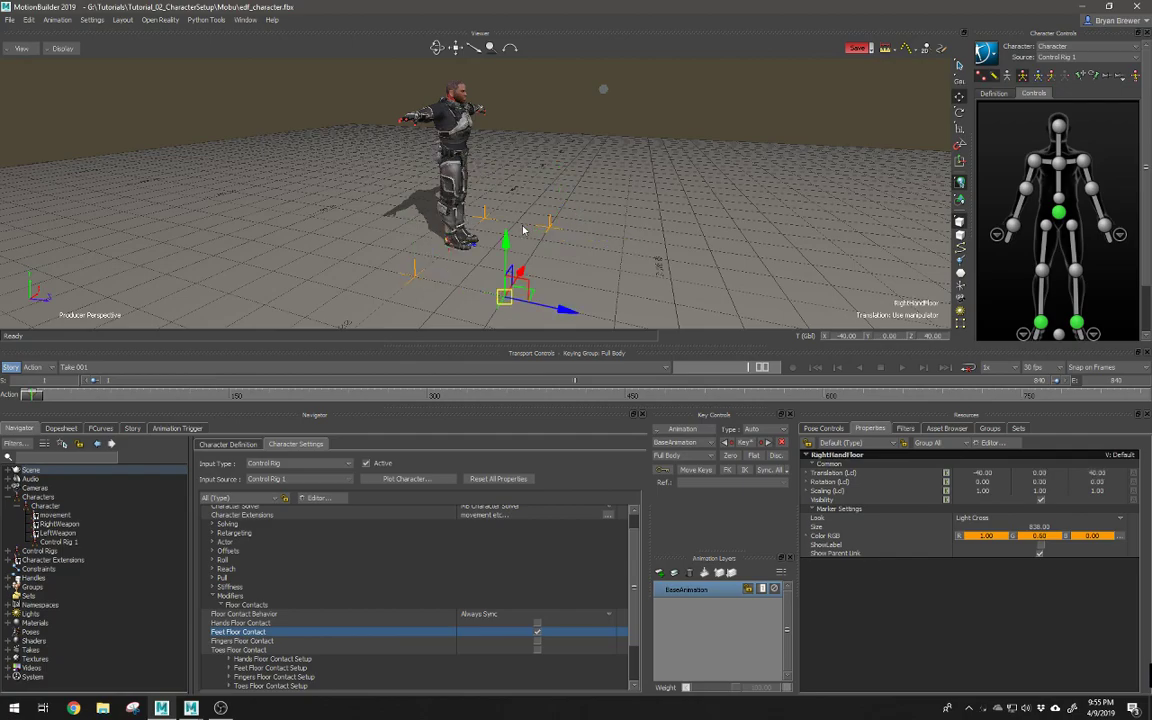
Step: Try raising the LeftHandFloor marker to about 36 in Y, and undo the move
left_click(623, 249)
left_click_drag(570, 260, 532, 266, "alt")
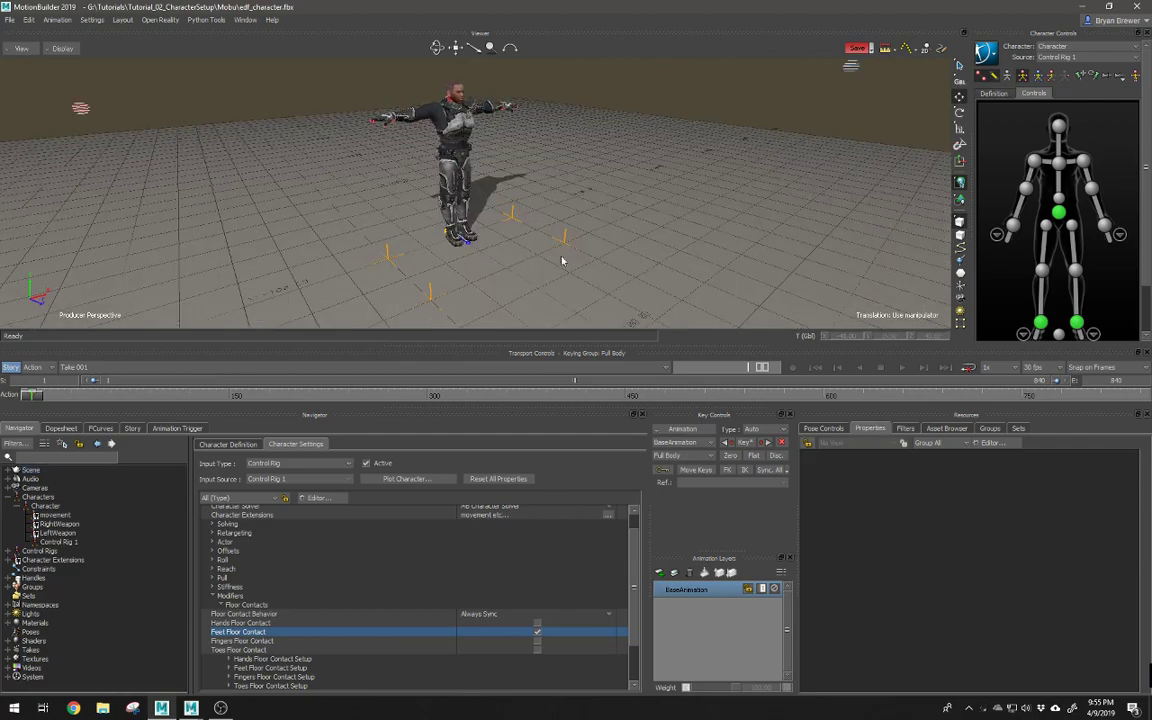
left_click(562, 238)
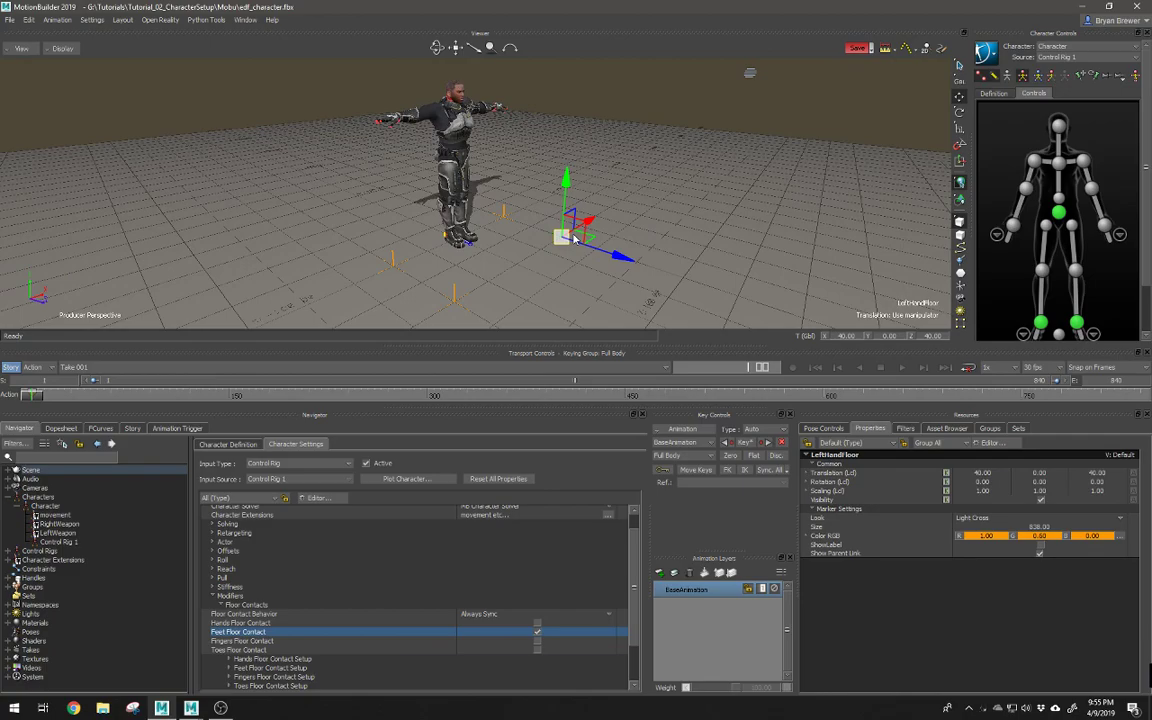
left_click_drag(574, 238, 556, 242, "alt")
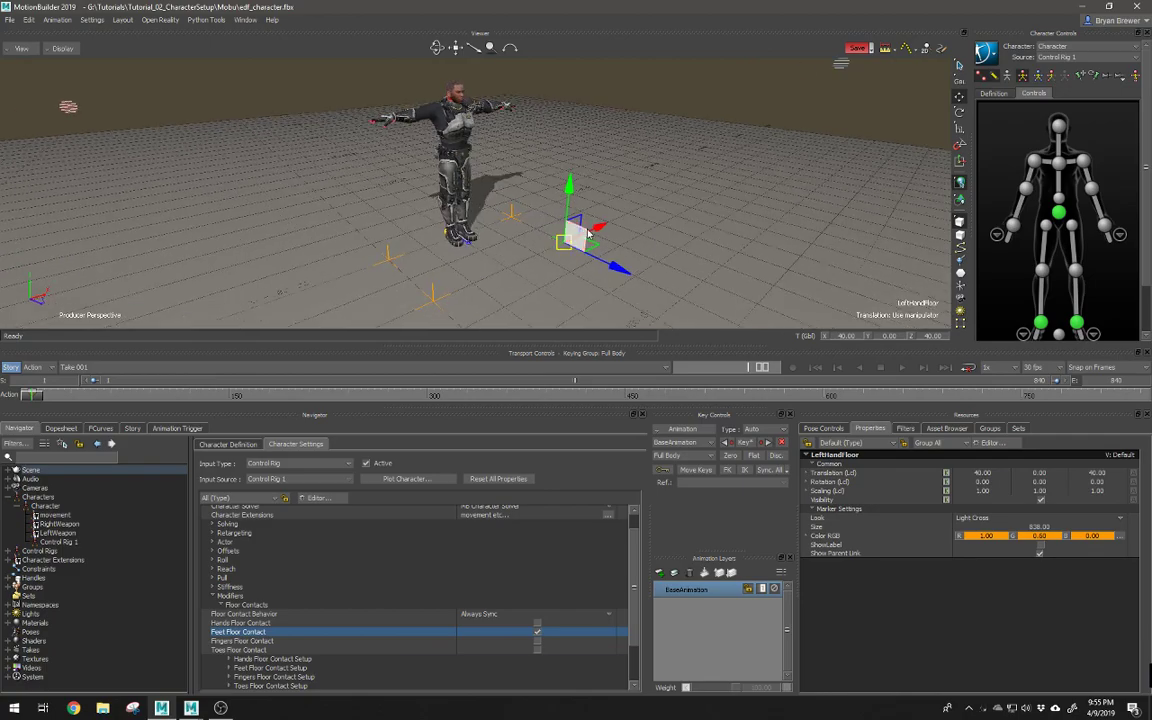
mouse_move(569, 181)
left_mouse_down()
mouse_move(573, 118)
mouse_move(577, 200)
left_mouse_up()
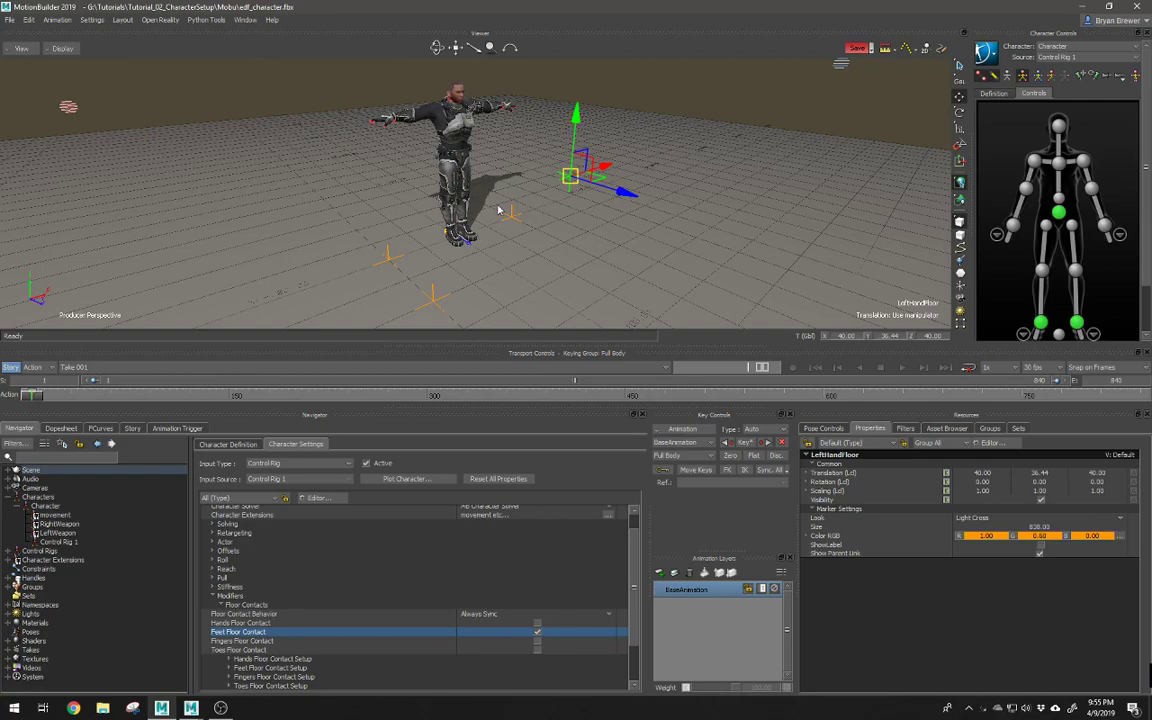
key("ctrl+z")
Step: Examine the character and its floor markers from several angles and distances while cycling the viewport display modes
left_click_drag(665, 157, 634, 160, "alt")
left_click(634, 160)
left_click_drag(499, 191, 563, 188, "alt")
right_click_drag(585, 180, 517, 183, "alt")
left_click_drag(517, 183, 482, 187, "alt")
key("ctrl+a")
right_click_drag(483, 187, 584, 203, "alt")
middle_click_drag(584, 203, 572, 218, "alt")
left_click_drag(572, 218, 625, 189, "alt")
right_click_drag(625, 189, 586, 200, "alt")
left_click_drag(586, 200, 511, 236, "alt")
key("ctrl+a")
key("ctrl+a")
middle_click_drag(550, 255, 545, 242, "alt")
left_click_drag(520, 245, 580, 222, "alt")
left_click(356, 247)
left_click(563, 160)
mouse_move(530, 175)
right_mouse_down("alt")
mouse_move(547, 181)
mouse_move(505, 182)
right_mouse_up("alt")
Step: Show only the models in the viewport and frame the full character from the front
key("ctrl+a")
middle_click_drag(505, 182, 521, 215, "alt")
right_click_drag(521, 215, 566, 218, "alt")
mouse_move(566, 218)
left_mouse_down("alt")
mouse_move(568, 201)
mouse_move(610, 197)
mouse_move(543, 172)
mouse_move(591, 197)
mouse_move(566, 203)
left_mouse_up("alt")
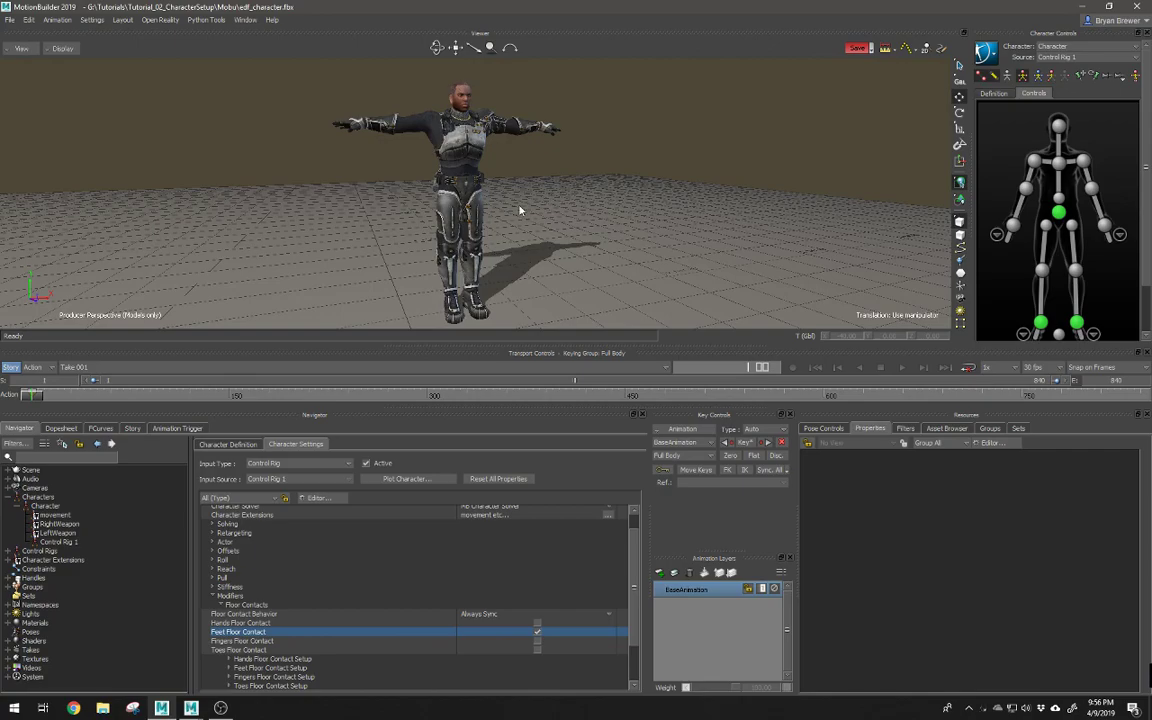
left_click_drag(528, 193, 555, 215, "alt")
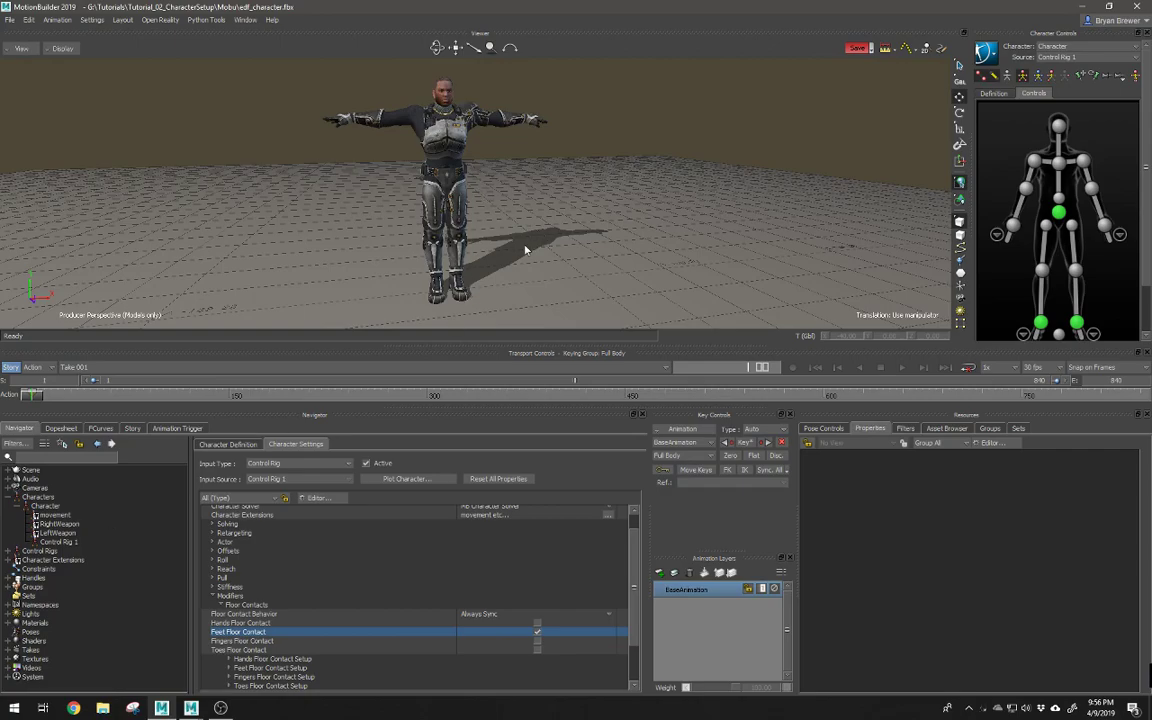
Step: Browse the asset templates from Elements to the Shaders under Shading Elements, and select the Bump Map shader
left_click(943, 430)
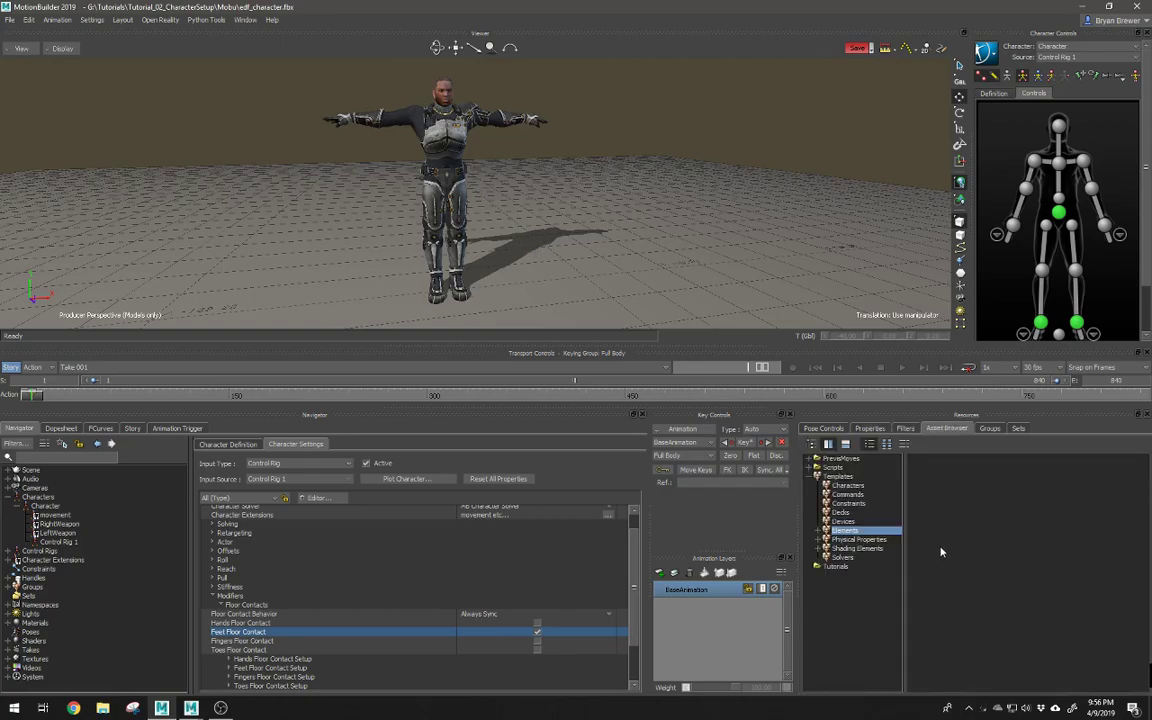
double_click(845, 531)
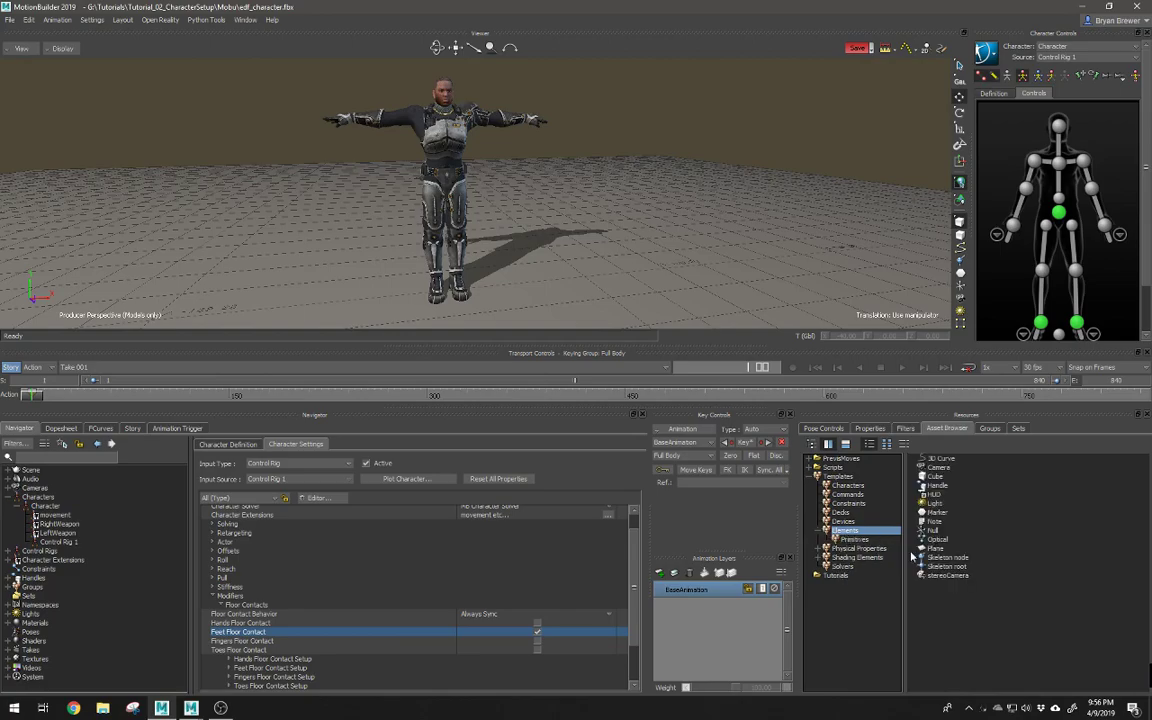
double_click(849, 558)
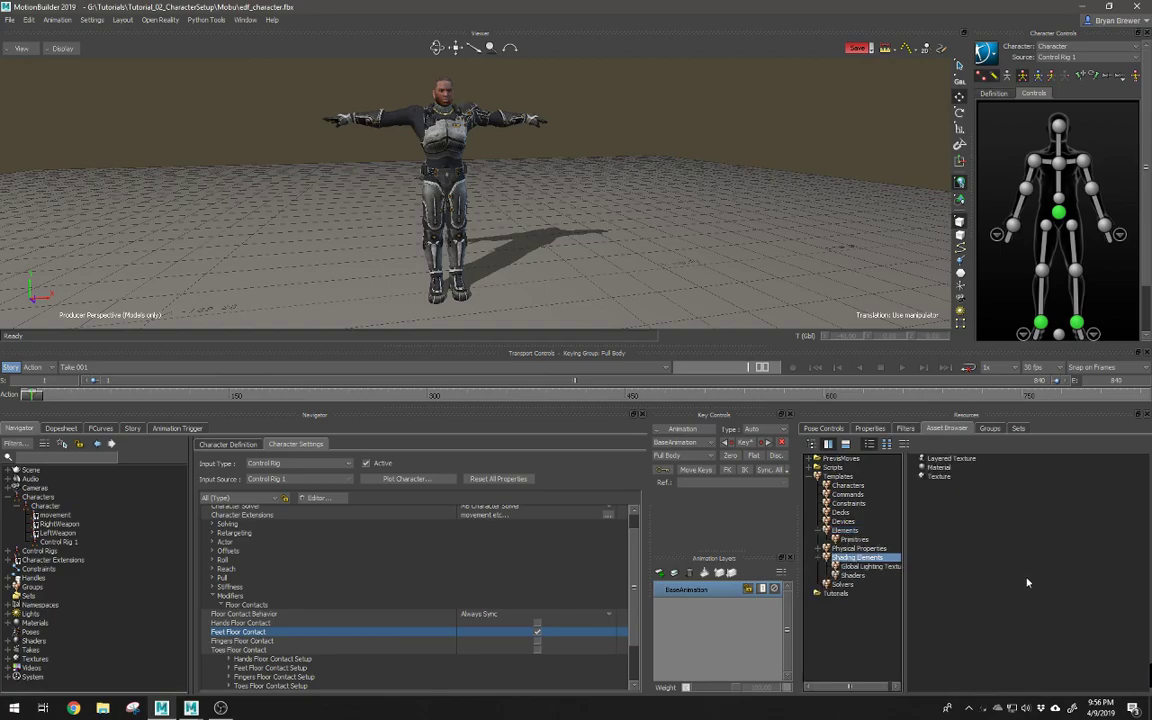
left_click(852, 576)
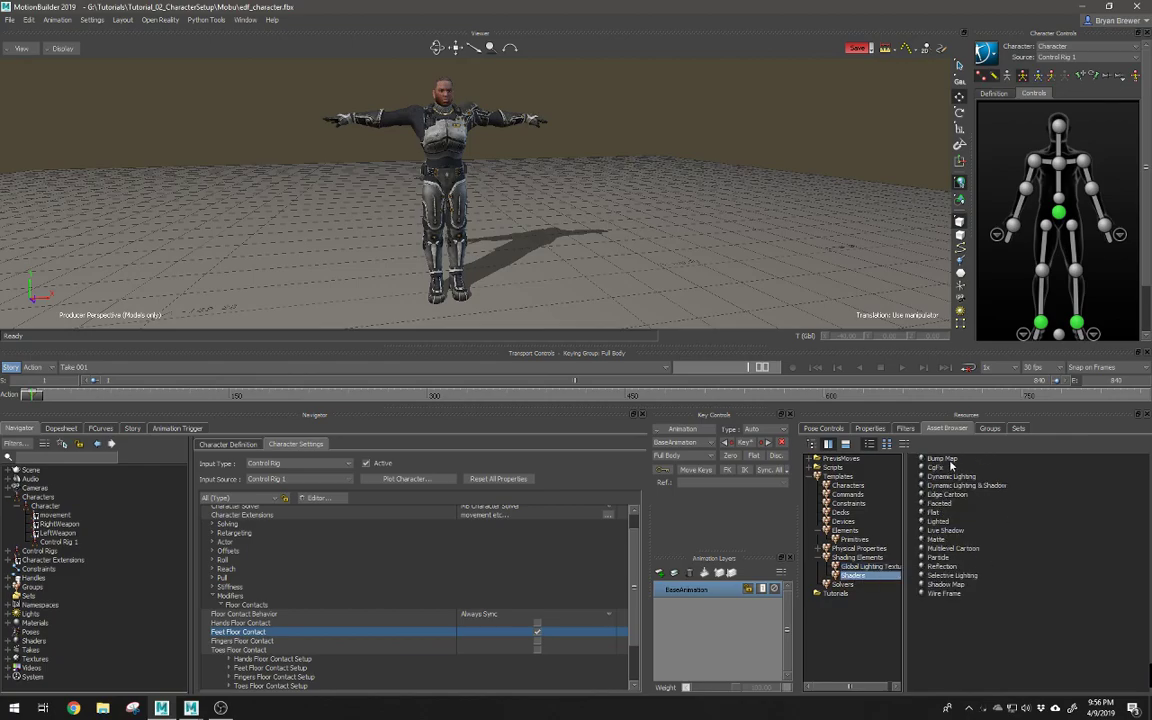
left_click(943, 459)
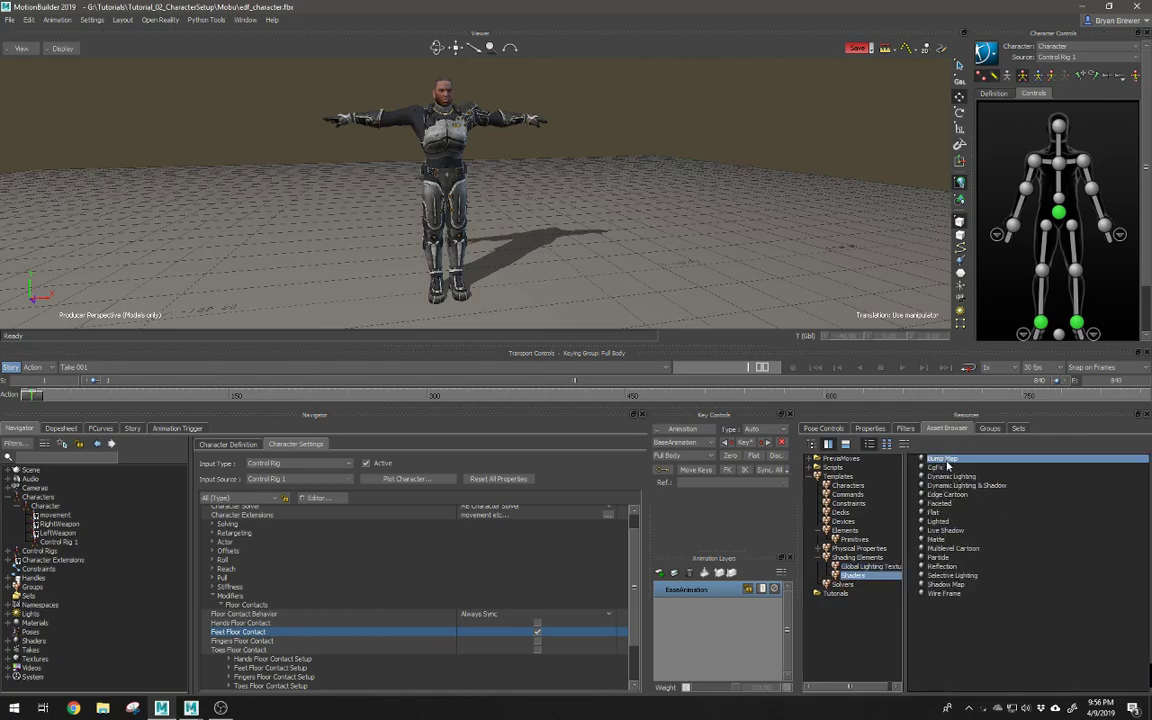
left_click_drag(937, 458, 963, 465)
right_click_drag(470, 155, 517, 183, "alt")
mouse_move(517, 183)
left_mouse_down("alt")
mouse_move(448, 180)
mouse_move(496, 177)
left_mouse_up("alt")
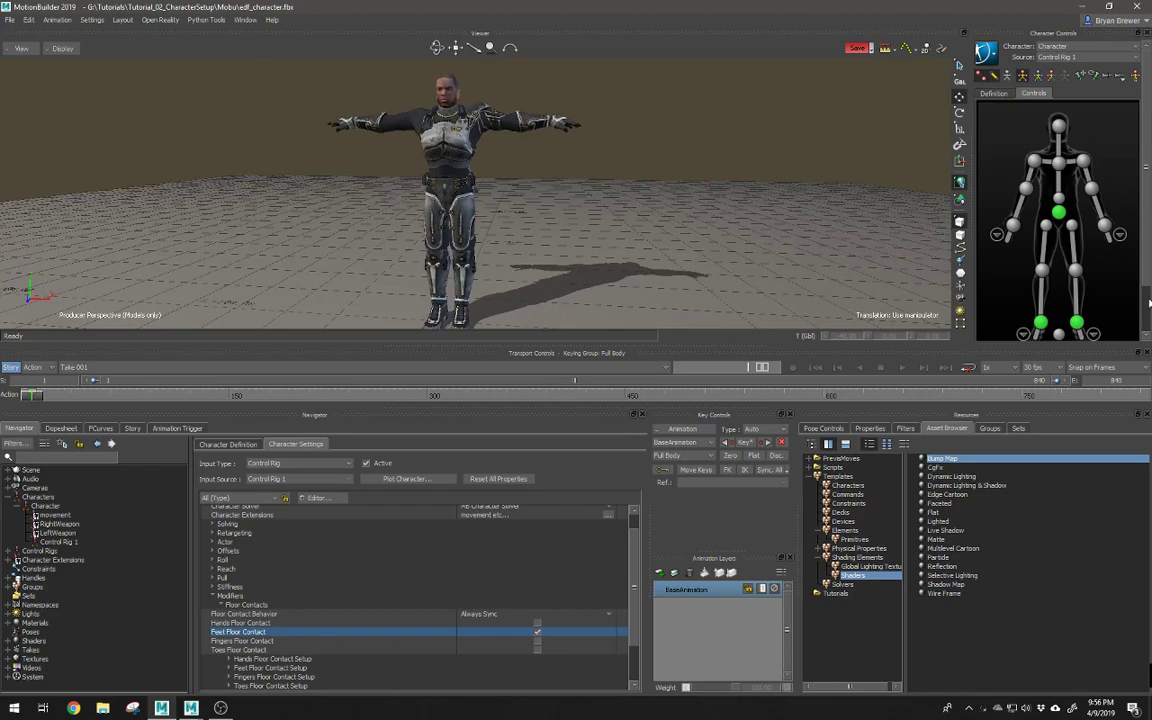